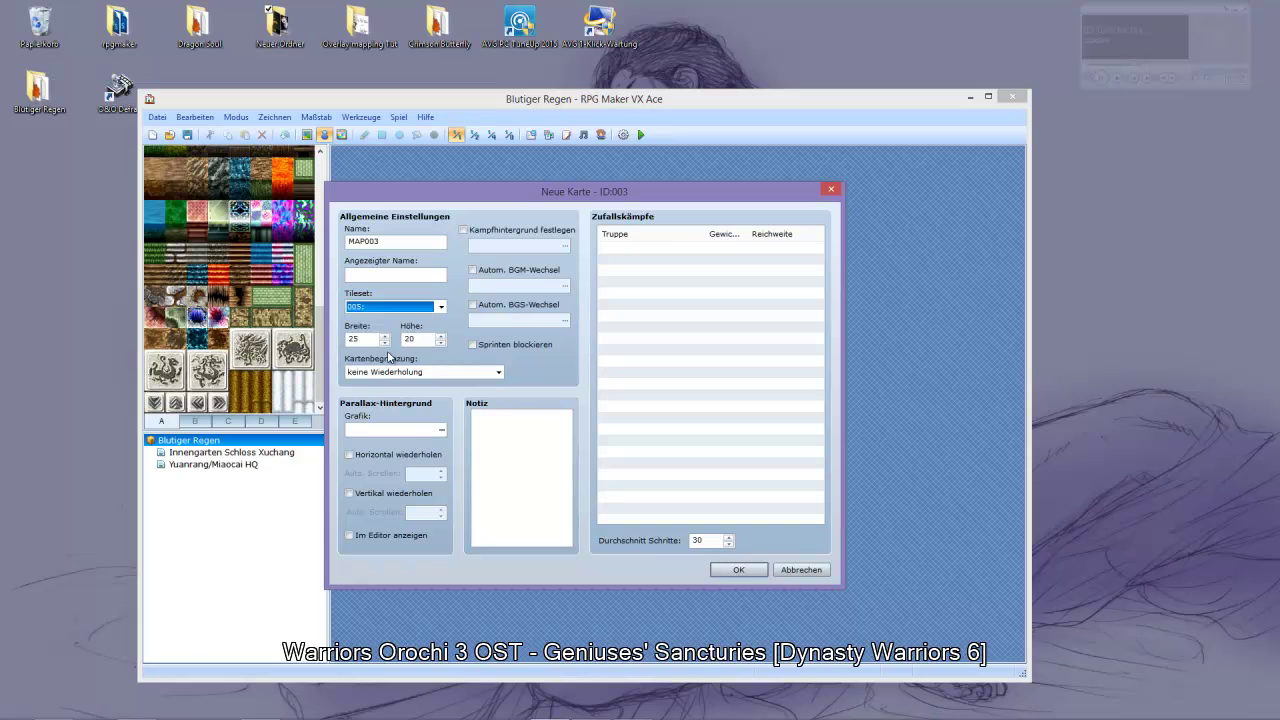
# Create a new 25 x 20 map with tileset 005 and the default name
pyautogui.click(383, 307)
pyautogui.click(383, 307)
pyautogui.doubleClick(386, 242)
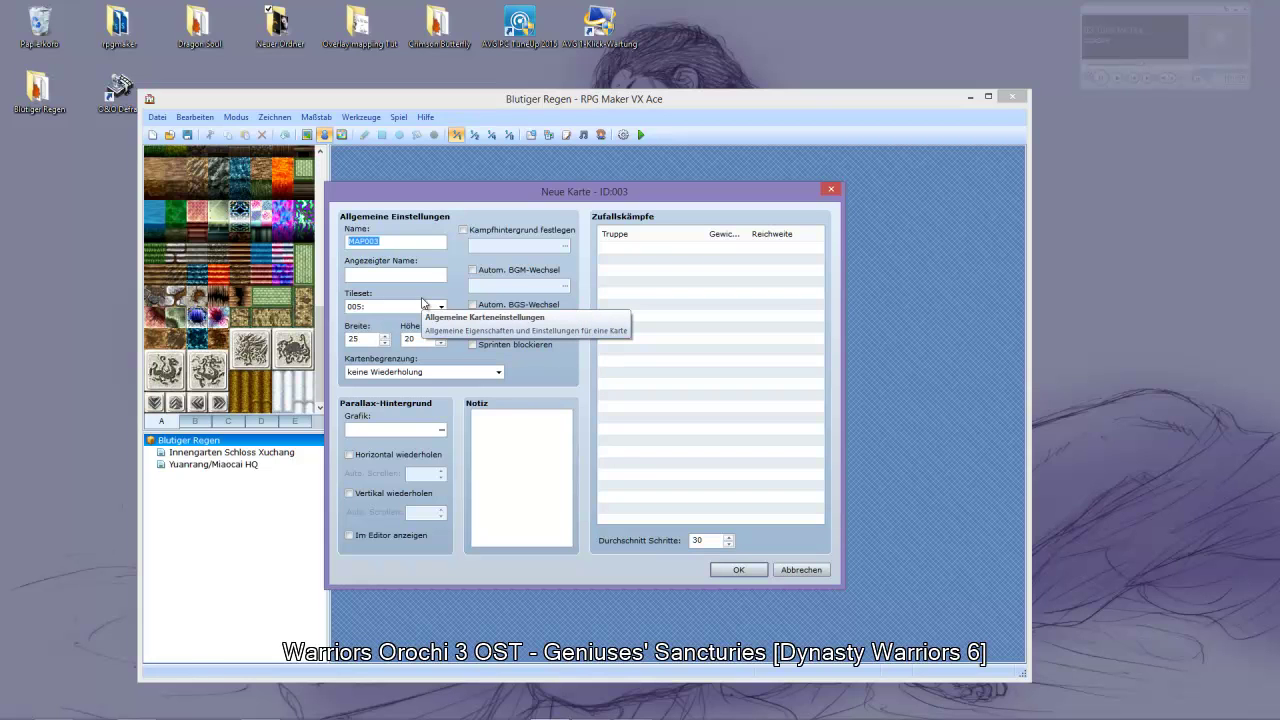
pyautogui.click(740, 572)
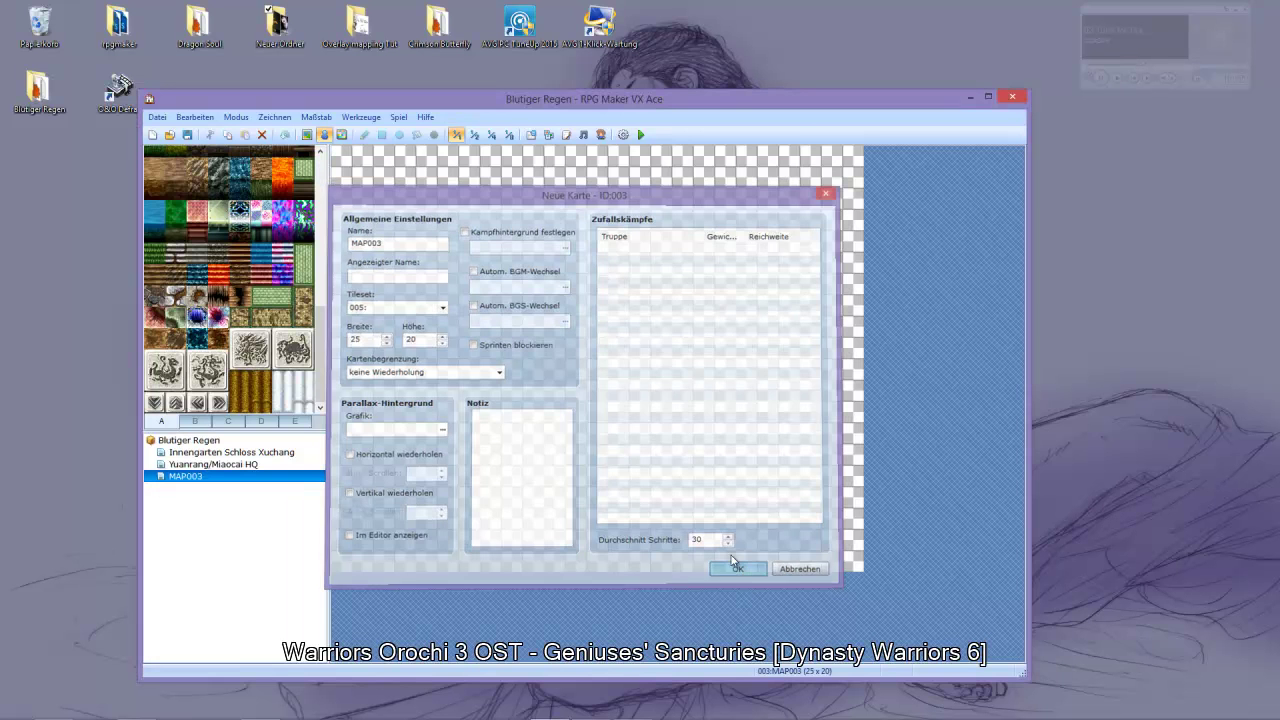
# Draw the building's outer wall outline with the dark wooden wall-top tile, including a small entrance recess in the lower wall
pyautogui.scroll(5, 215, 345)
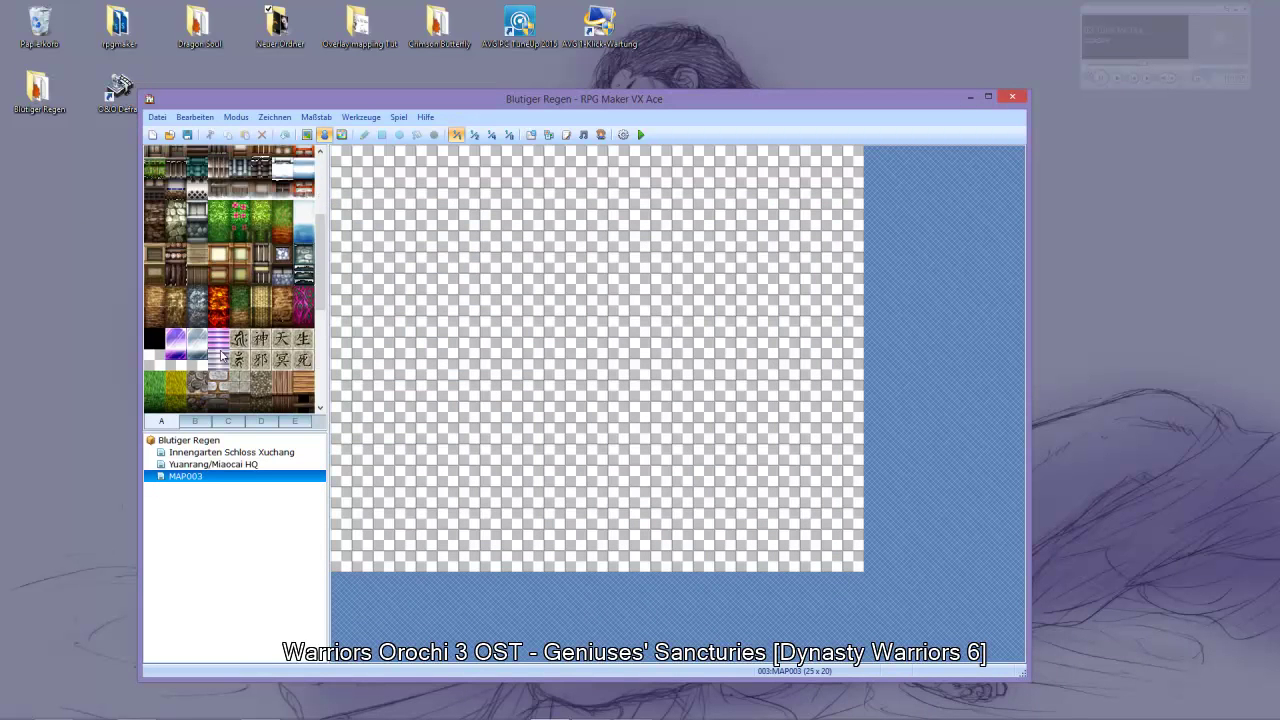
pyautogui.scroll(-5, 177, 316)
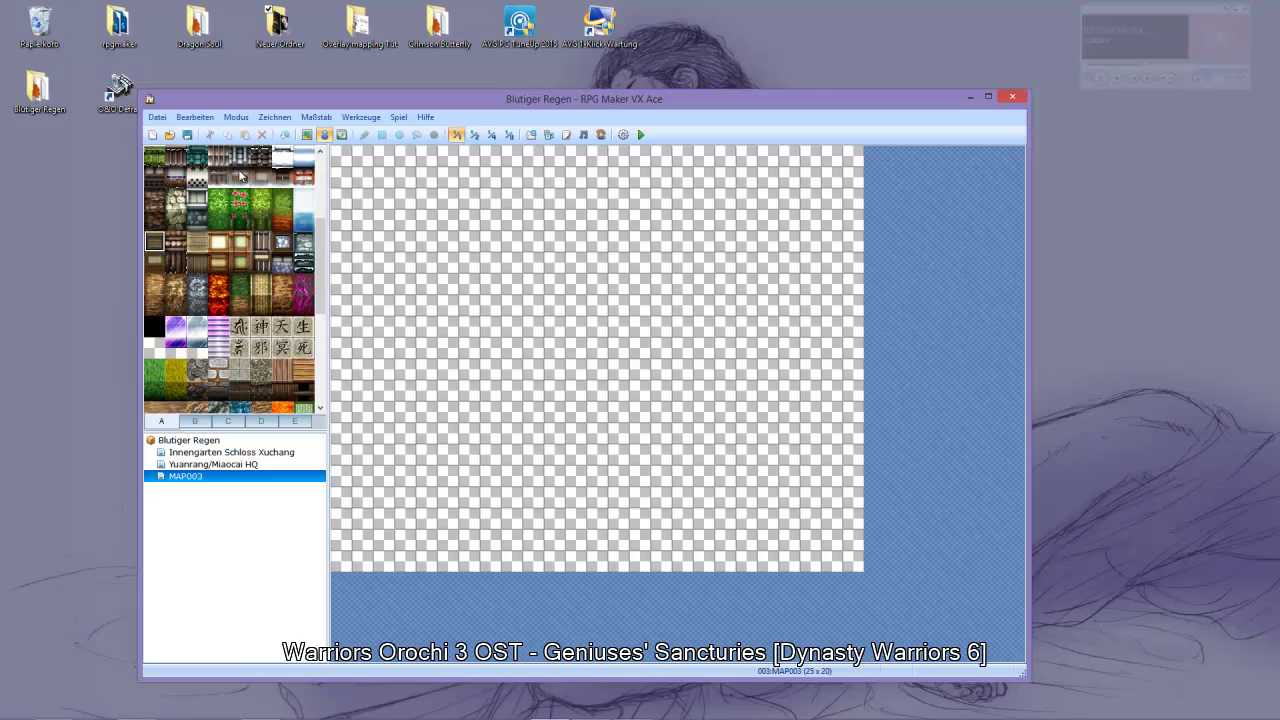
pyautogui.click(307, 134)
pyautogui.moveTo(378, 181)
pyautogui.mouseDown()
pyautogui.moveTo(810, 184)
pyautogui.moveTo(824, 521)
pyautogui.moveTo(603, 516)
pyautogui.mouseUp()
pyautogui.click(811, 454)
pyautogui.click(828, 433)
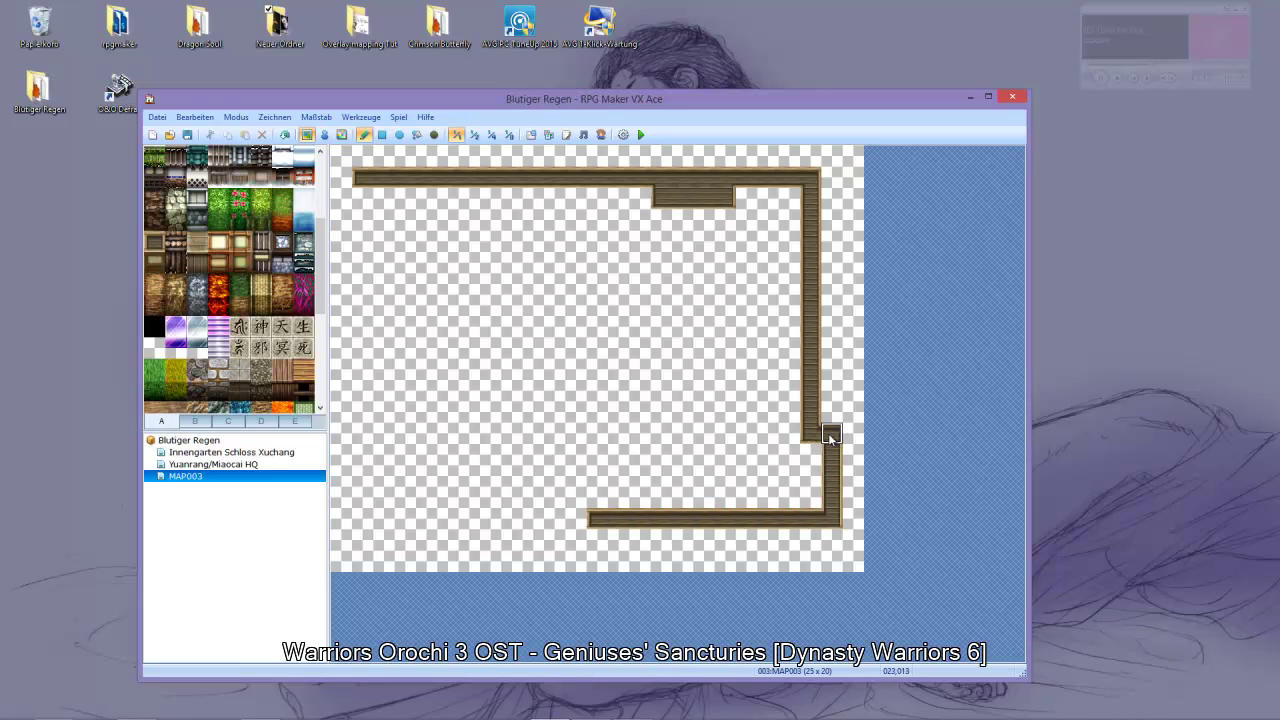
pyautogui.click(596, 539)
pyautogui.moveTo(575, 540)
pyautogui.mouseDown()
pyautogui.moveTo(549, 538)
pyautogui.moveTo(552, 518)
pyautogui.moveTo(427, 518)
pyautogui.mouseUp()
pyautogui.moveTo(363, 221)
pyautogui.mouseDown()
pyautogui.moveTo(357, 180)
pyautogui.moveTo(361, 517)
pyautogui.moveTo(386, 514)
pyautogui.mouseUp()
# Straighten the outer wall outline by erasing the bulge below the upper wall, moving the right wall outward and closing the lower-left gap
pyautogui.rightClick(640, 284)
pyautogui.moveTo(662, 196); pyautogui.dragTo(728, 200)
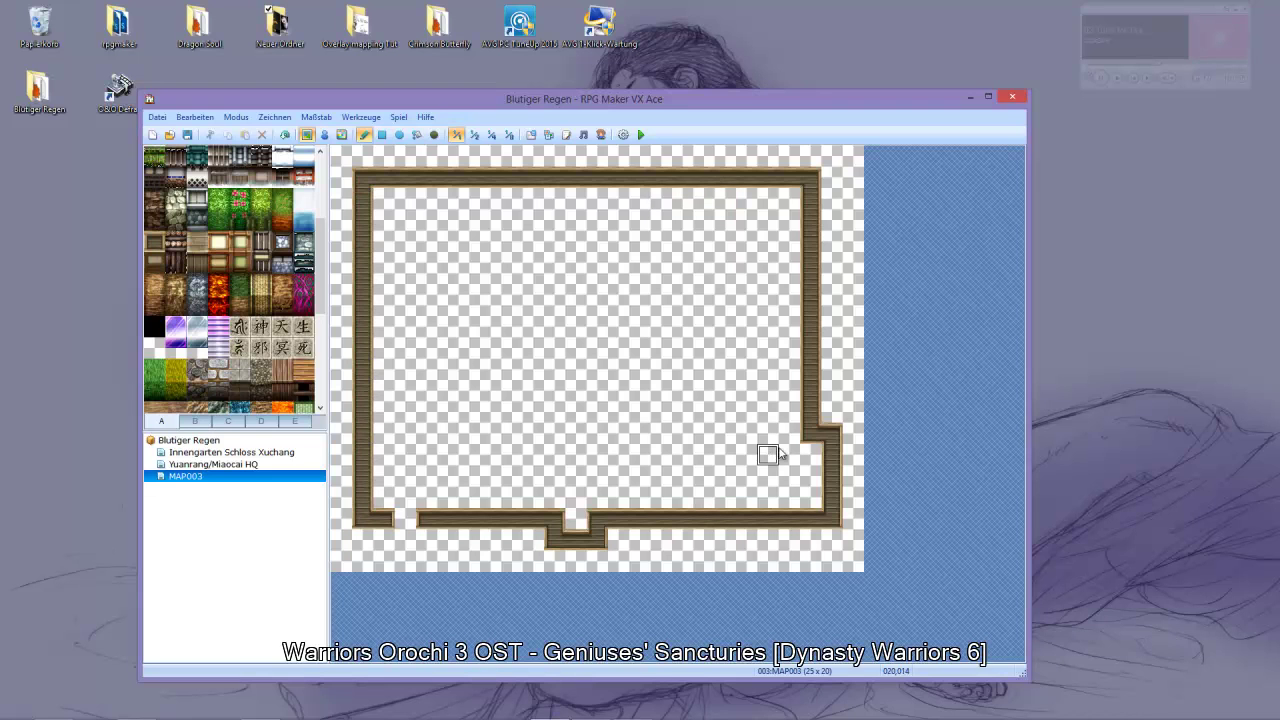
pyautogui.moveTo(812, 442)
pyautogui.mouseDown()
pyautogui.moveTo(811, 199)
pyautogui.moveTo(832, 178)
pyautogui.moveTo(812, 350)
pyautogui.moveTo(812, 420)
pyautogui.moveTo(832, 340)
pyautogui.moveTo(827, 433)
pyautogui.moveTo(811, 303)
pyautogui.mouseUp()
pyautogui.moveTo(384, 518)
pyautogui.mouseDown()
pyautogui.moveTo(423, 517)
pyautogui.moveTo(402, 524)
pyautogui.mouseUp()
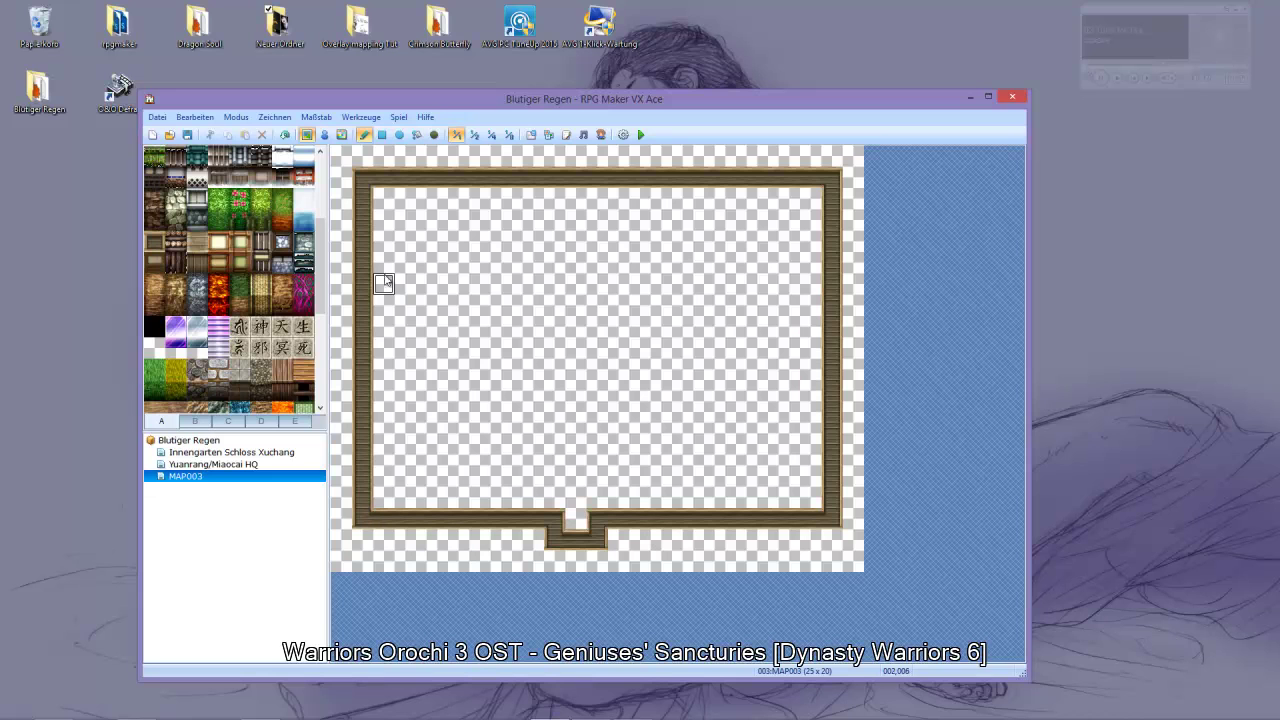
# Paint two-tile-high beige wall faces below the upper and lower outer walls, following the entrance recess
pyautogui.moveTo(380, 198)
pyautogui.mouseDown()
pyautogui.moveTo(812, 200)
pyautogui.moveTo(808, 220)
pyautogui.moveTo(590, 220)
pyautogui.mouseUp()
pyautogui.moveTo(490, 205)
pyautogui.mouseDown()
pyautogui.moveTo(608, 222)
pyautogui.moveTo(389, 210)
pyautogui.moveTo(384, 222)
pyautogui.mouseUp()
pyautogui.moveTo(384, 540)
pyautogui.mouseDown()
pyautogui.moveTo(535, 555)
pyautogui.moveTo(527, 539)
pyautogui.moveTo(378, 538)
pyautogui.moveTo(603, 563)
pyautogui.moveTo(621, 534)
pyautogui.moveTo(626, 560)
pyautogui.moveTo(818, 564)
pyautogui.moveTo(813, 546)
pyautogui.moveTo(785, 541)
pyautogui.moveTo(817, 541)
pyautogui.moveTo(819, 558)
pyautogui.moveTo(748, 542)
pyautogui.moveTo(543, 541)
pyautogui.moveTo(556, 500)
pyautogui.moveTo(575, 522)
pyautogui.moveTo(610, 507)
pyautogui.moveTo(597, 509)
pyautogui.moveTo(635, 533)
pyautogui.moveTo(615, 495)
pyautogui.moveTo(810, 498)
pyautogui.mouseUp()
pyautogui.moveTo(548, 499)
pyautogui.mouseDown()
pyautogui.moveTo(384, 506)
pyautogui.moveTo(349, 558)
pyautogui.moveTo(371, 526)
pyautogui.moveTo(544, 520)
pyautogui.mouseUp()
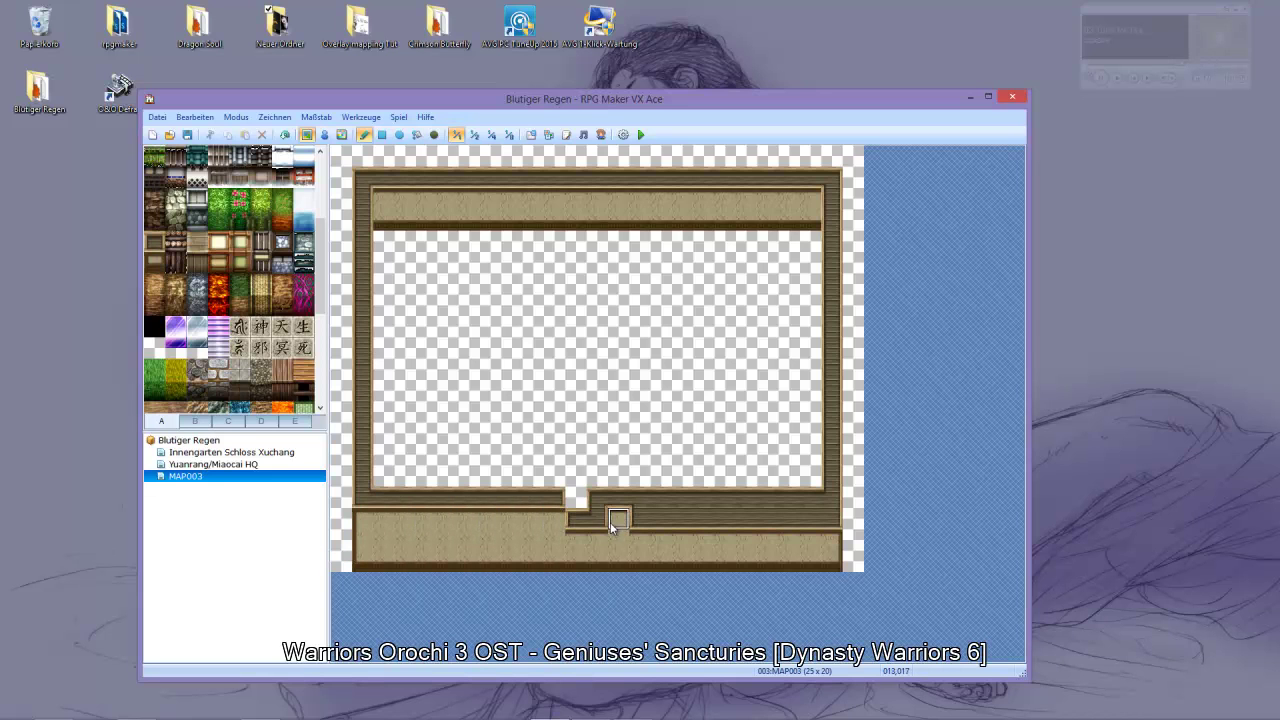
pyautogui.moveTo(623, 521)
pyautogui.mouseDown()
pyautogui.moveTo(828, 516)
pyautogui.moveTo(855, 551)
pyautogui.moveTo(842, 567)
pyautogui.moveTo(620, 562)
pyautogui.mouseUp()
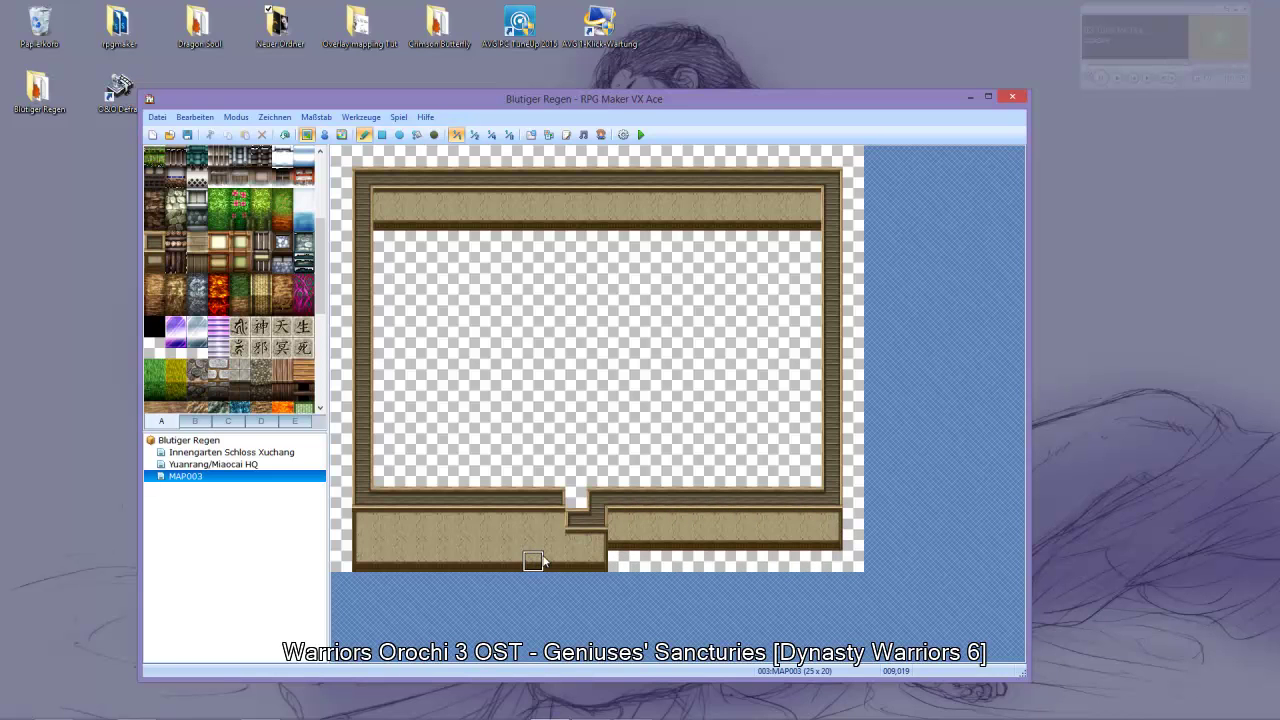
pyautogui.moveTo(541, 557); pyautogui.dragTo(358, 560)
pyautogui.moveTo(556, 502)
pyautogui.mouseDown()
pyautogui.moveTo(551, 514)
pyautogui.moveTo(600, 517)
pyautogui.moveTo(535, 545)
pyautogui.moveTo(557, 565)
pyautogui.mouseUp()
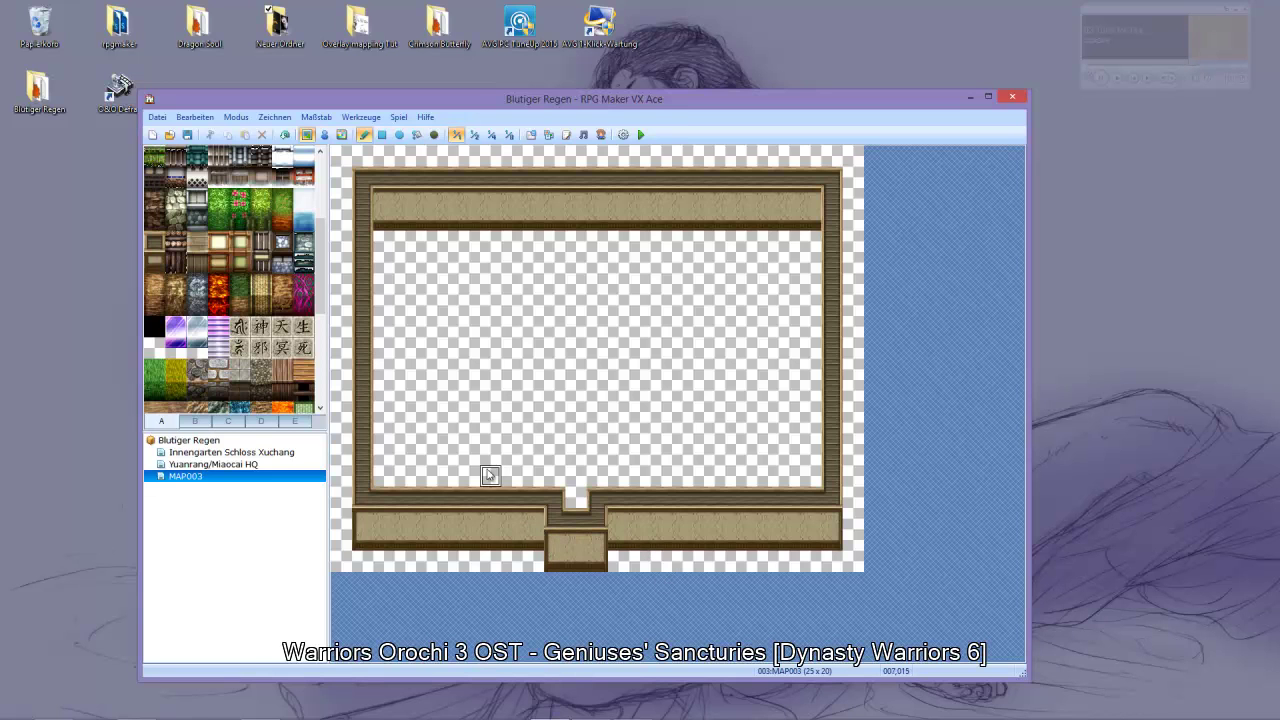
# Add interior walls with beige faces for an upper-right and a lower-left room, leaving a doorway into each
pyautogui.moveTo(618, 190)
pyautogui.mouseDown()
pyautogui.moveTo(619, 370)
pyautogui.moveTo(815, 372)
pyautogui.mouseUp()
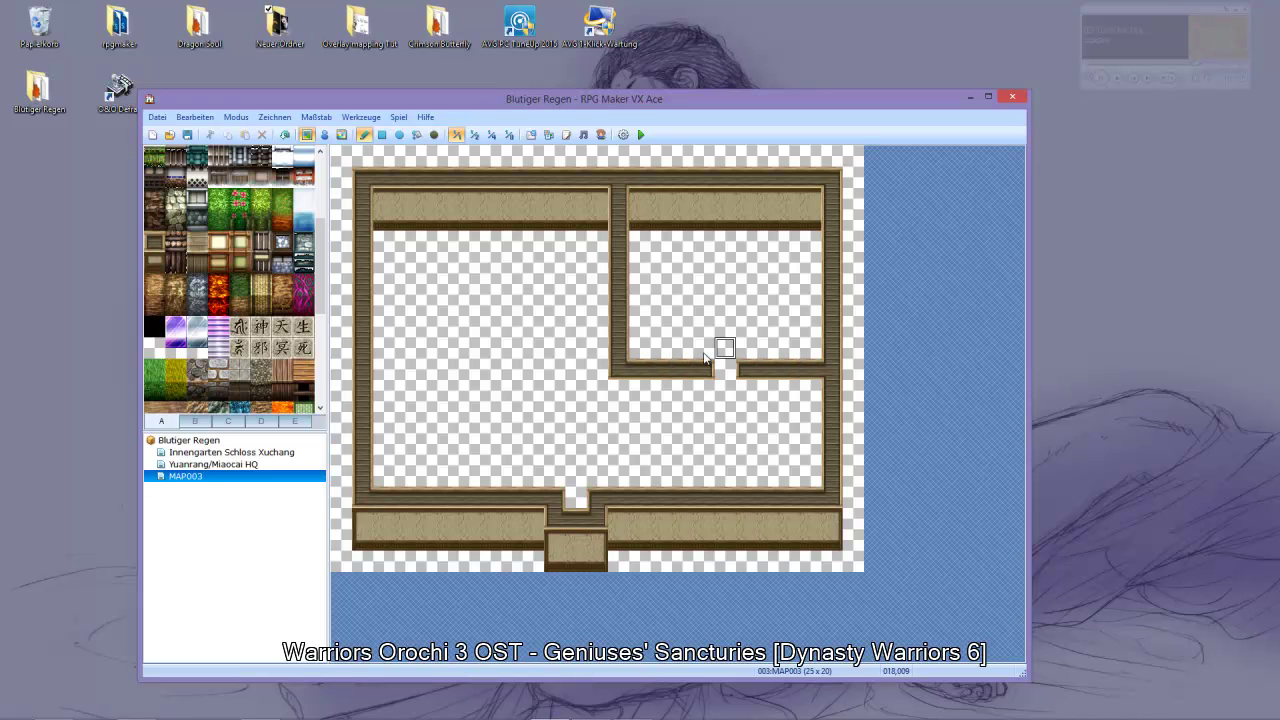
pyautogui.moveTo(386, 392)
pyautogui.mouseDown()
pyautogui.moveTo(541, 400)
pyautogui.moveTo(531, 474)
pyautogui.mouseUp()
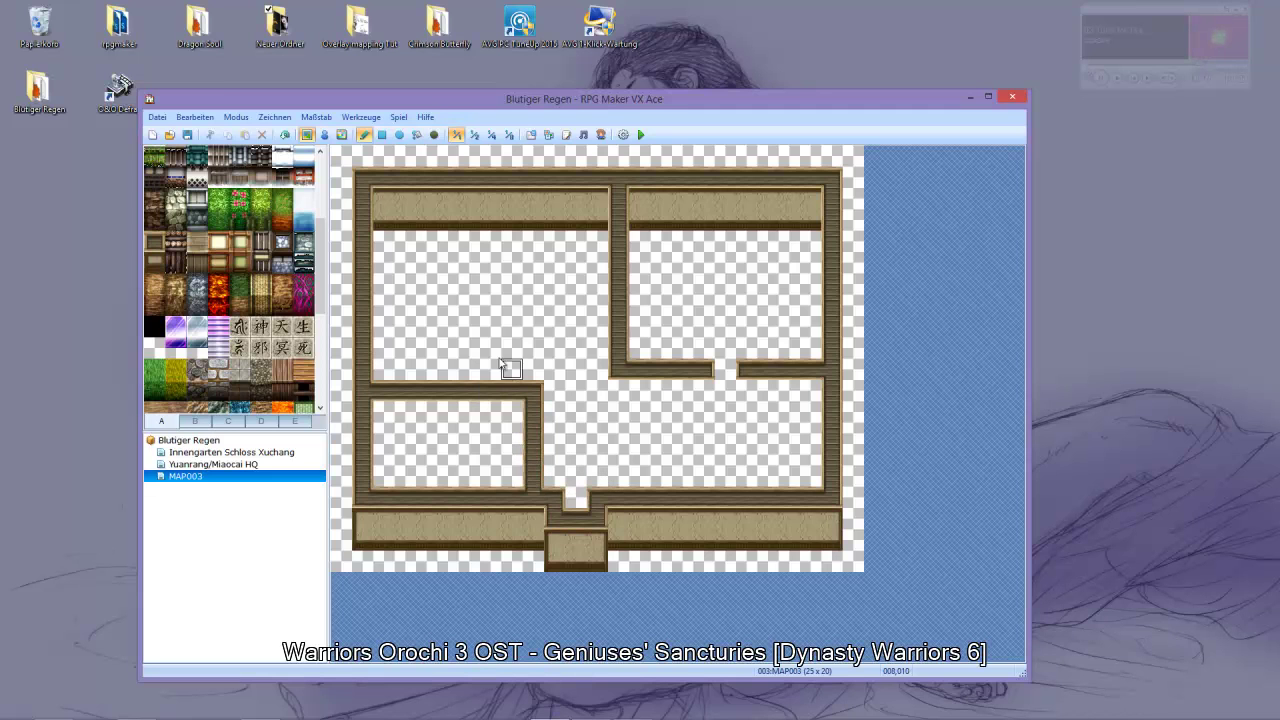
pyautogui.moveTo(620, 390)
pyautogui.mouseDown()
pyautogui.moveTo(619, 413)
pyautogui.moveTo(690, 412)
pyautogui.moveTo(714, 388)
pyautogui.moveTo(748, 417)
pyautogui.moveTo(809, 409)
pyautogui.moveTo(770, 394)
pyautogui.mouseUp()
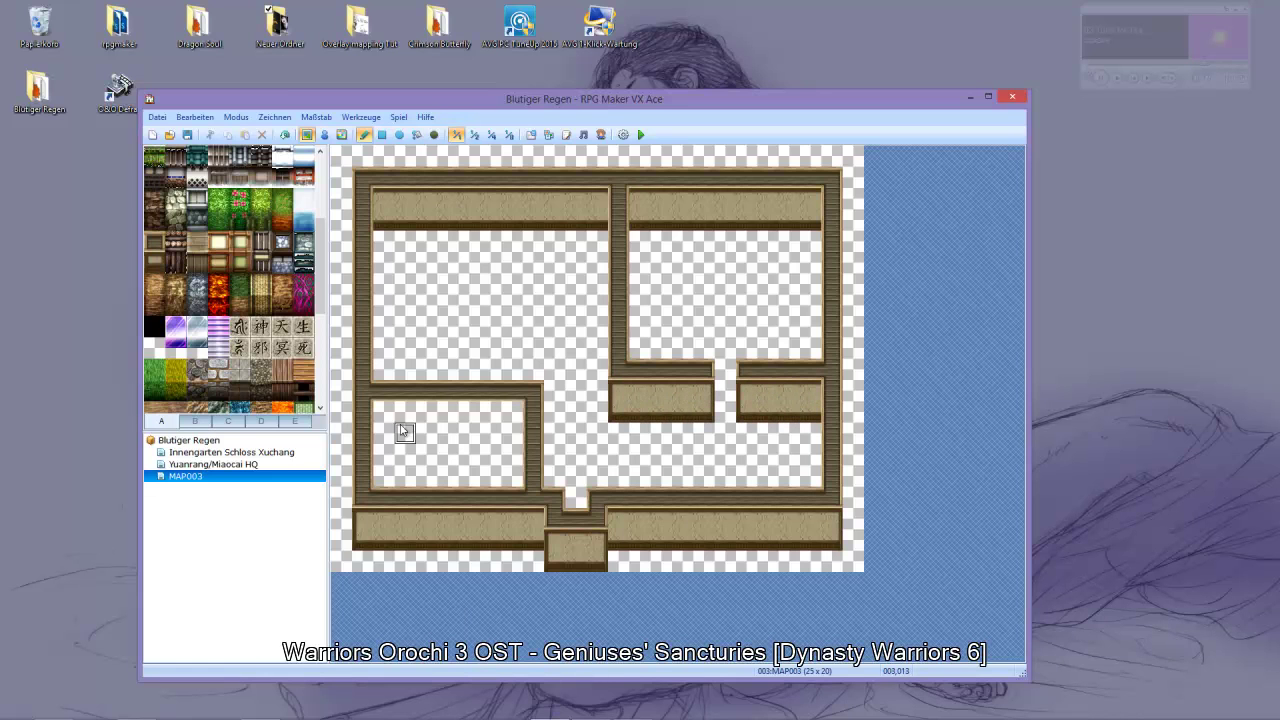
pyautogui.moveTo(384, 424)
pyautogui.mouseDown()
pyautogui.moveTo(513, 421)
pyautogui.moveTo(506, 433)
pyautogui.moveTo(389, 437)
pyautogui.mouseUp()
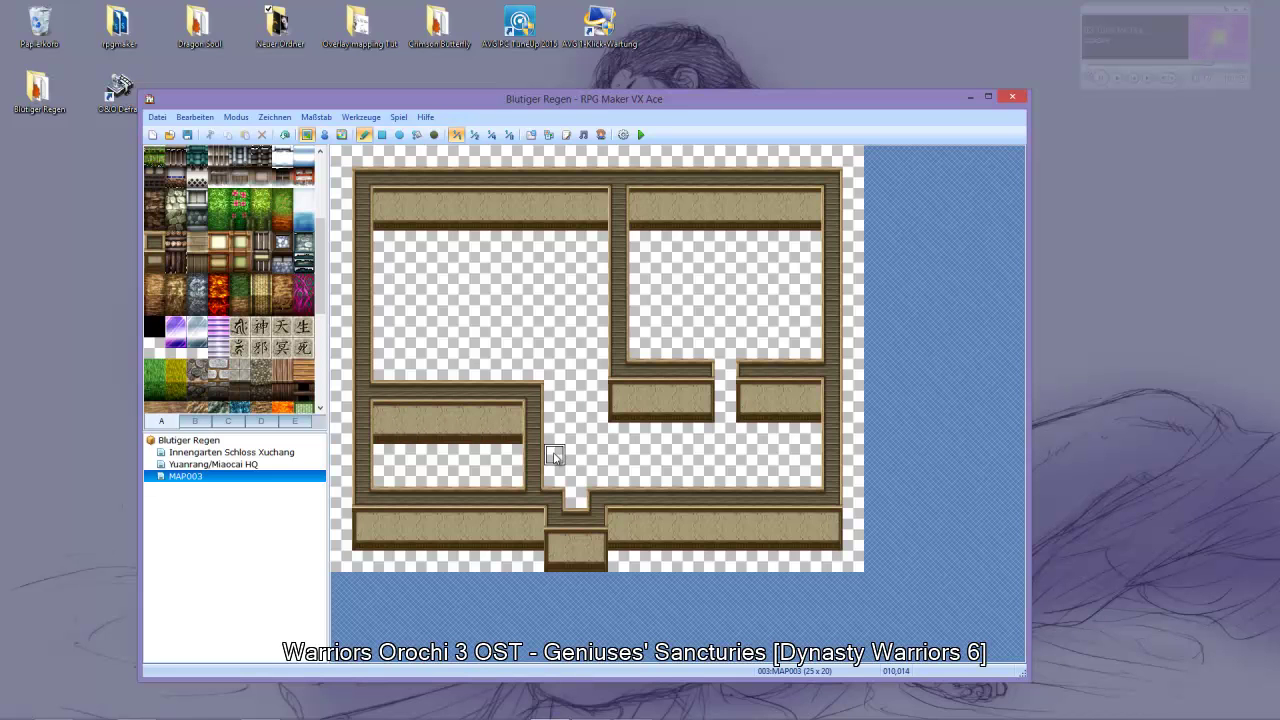
pyautogui.moveTo(528, 471); pyautogui.dragTo(534, 450)
pyautogui.click(533, 437)
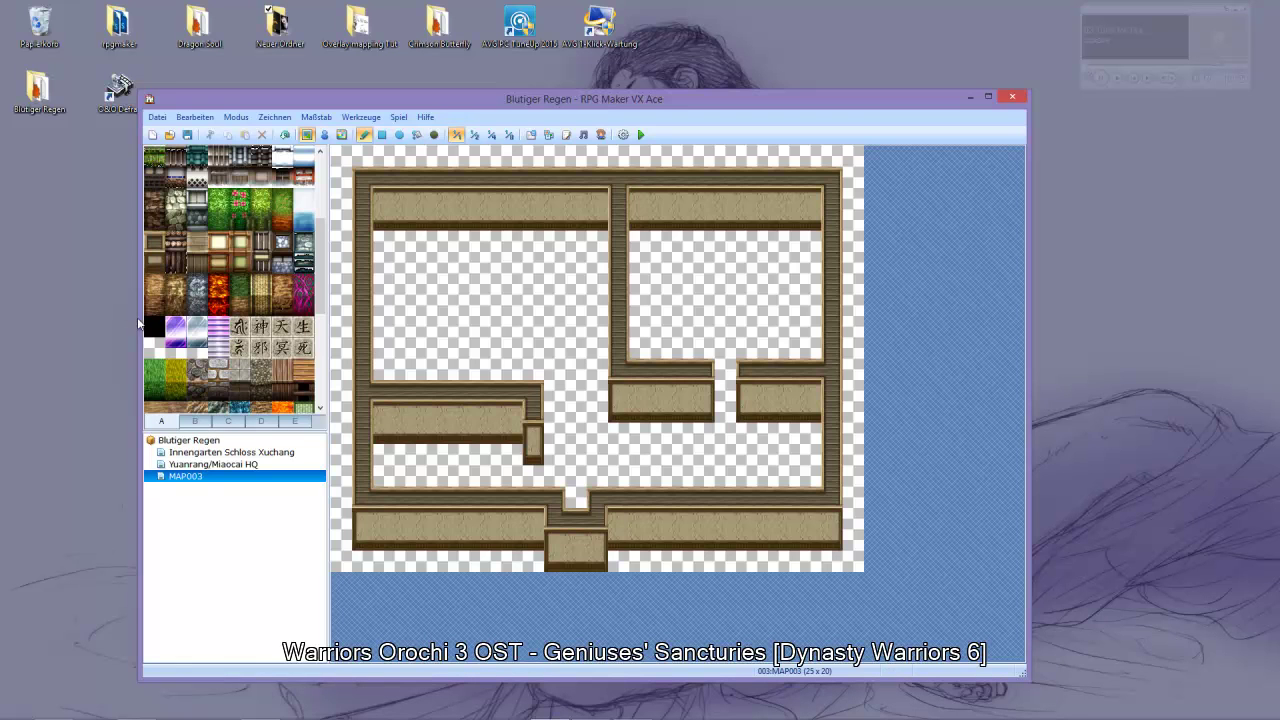
# Flood-fill the area outside the building with black and the interior floor with wooden planks
pyautogui.click(416, 135)
pyautogui.click(395, 157)
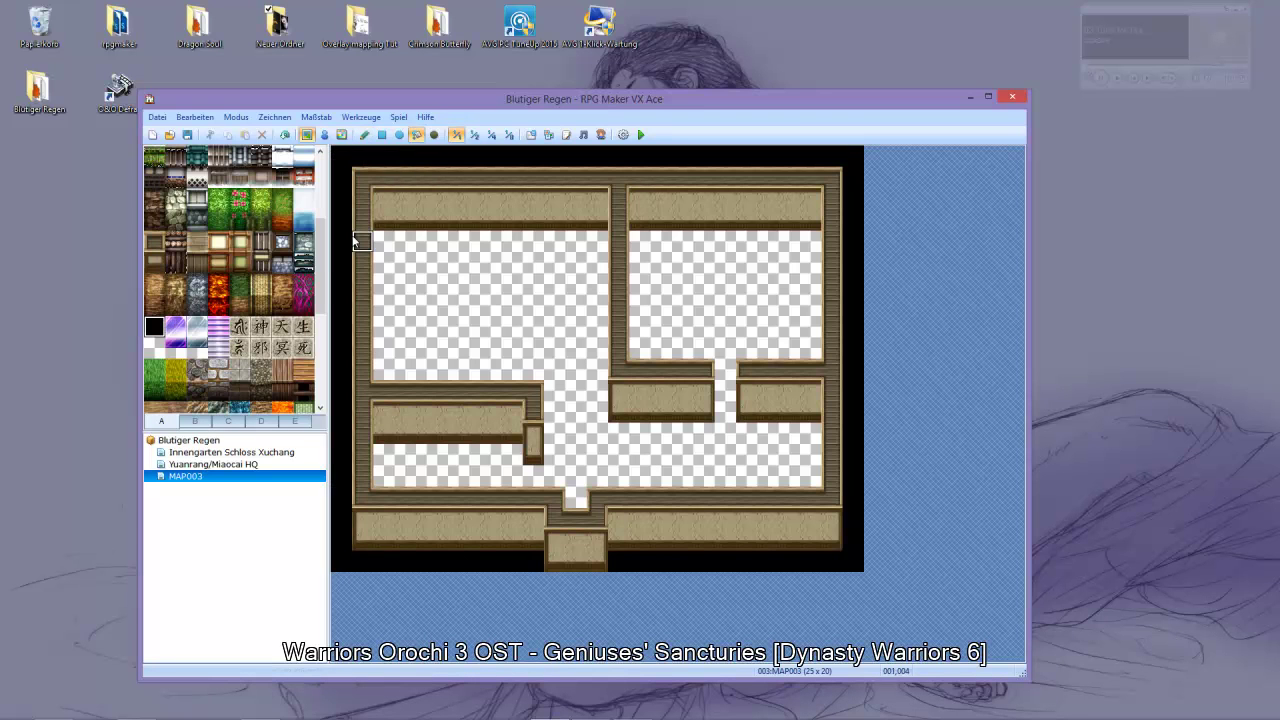
pyautogui.scroll(-1, 254, 365)
pyautogui.click(303, 327)
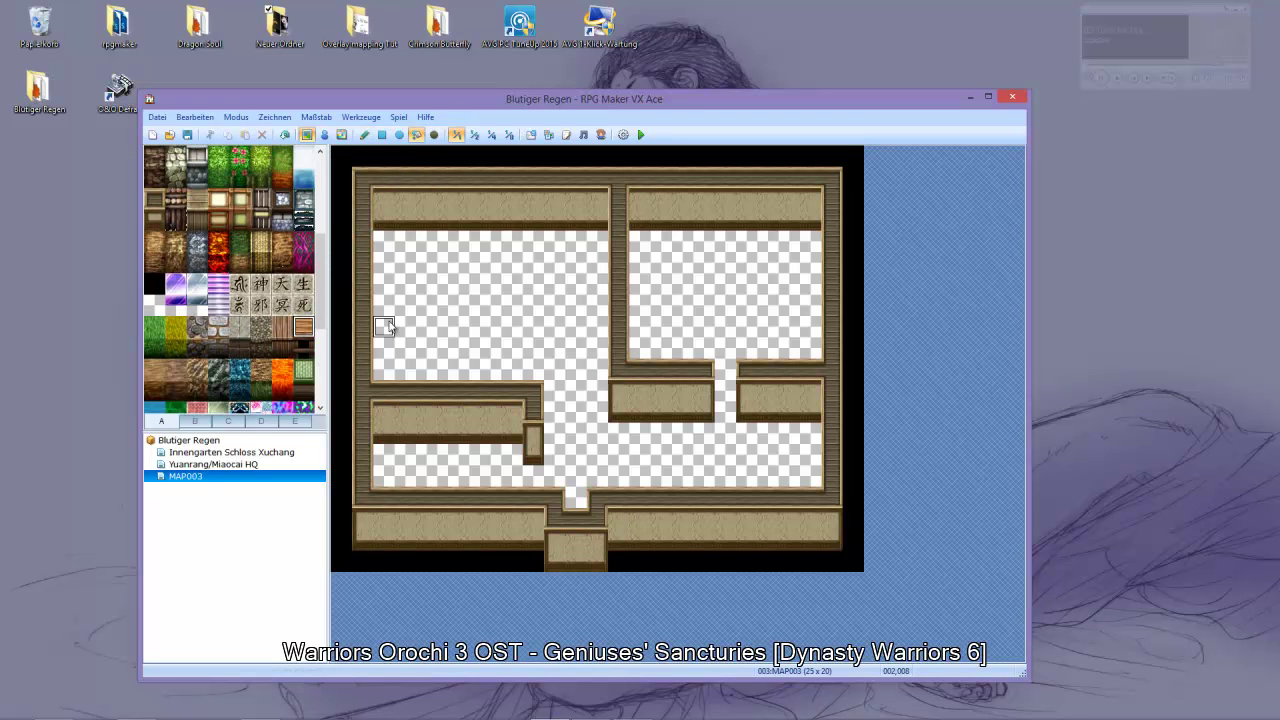
pyautogui.click(491, 308)
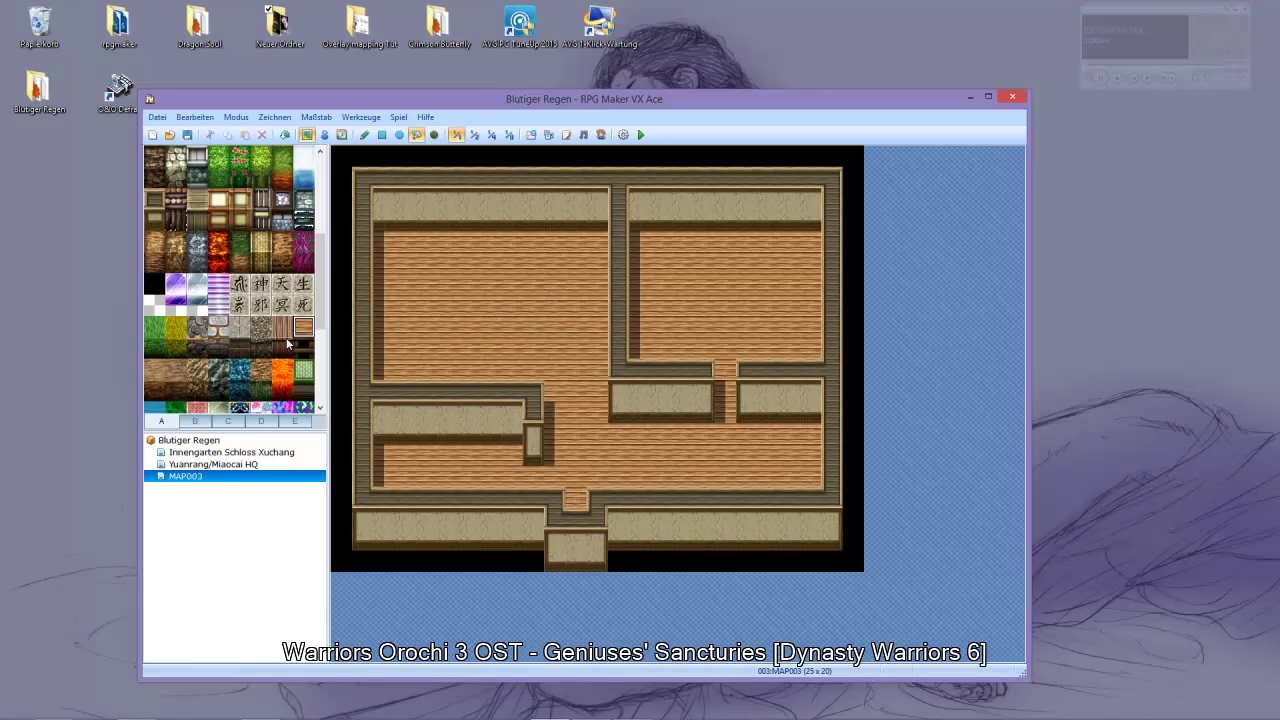
# Place a single green mat tile in the entrance recess of the lower wall
pyautogui.scroll(-3, 227, 383)
pyautogui.click(305, 255)
pyautogui.click(365, 135)
pyautogui.click(576, 497)
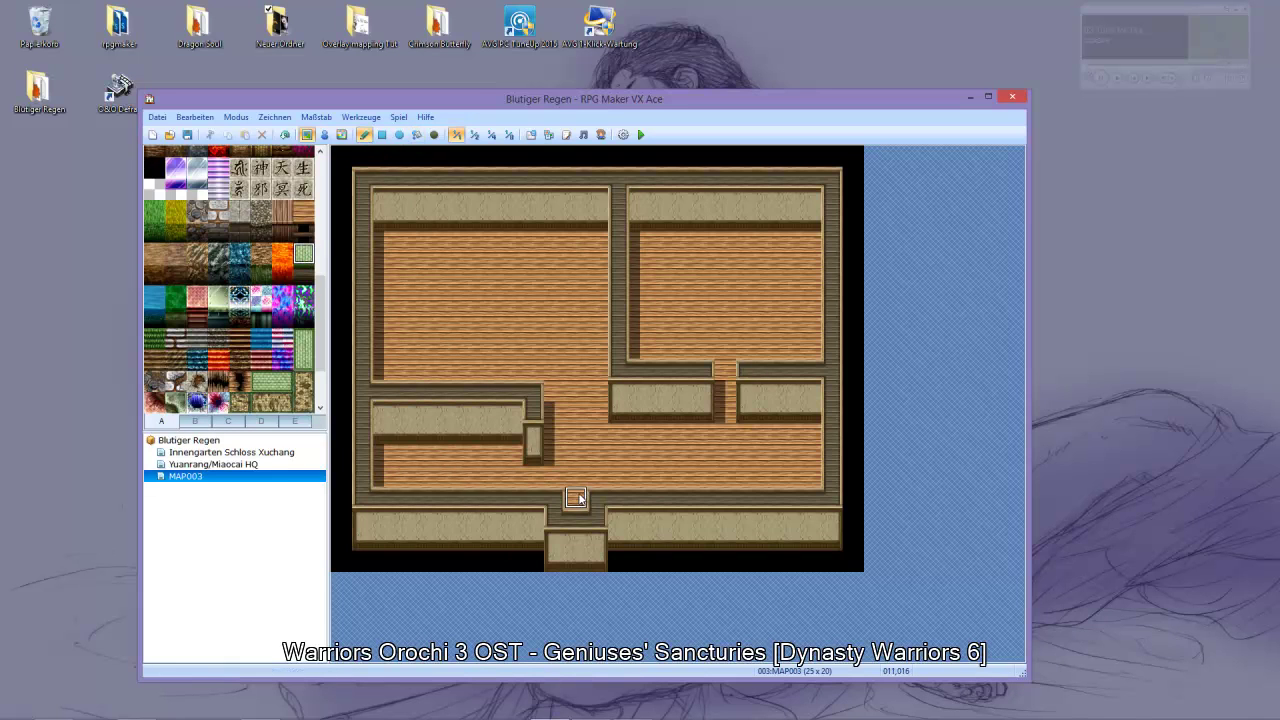
pyautogui.click(305, 342)
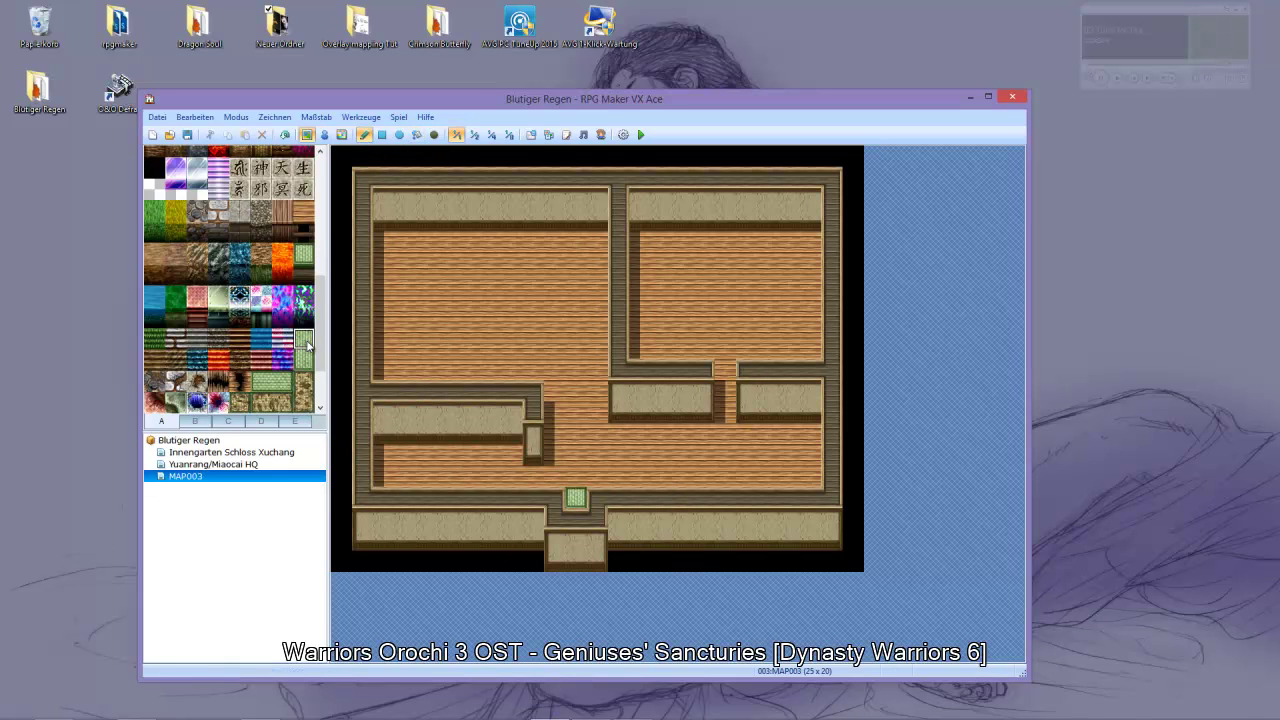
pyautogui.click(576, 497)
# Try two tall white paper windows on the upper-left room's back wall and undo them
pyautogui.scroll(5, 244, 352)
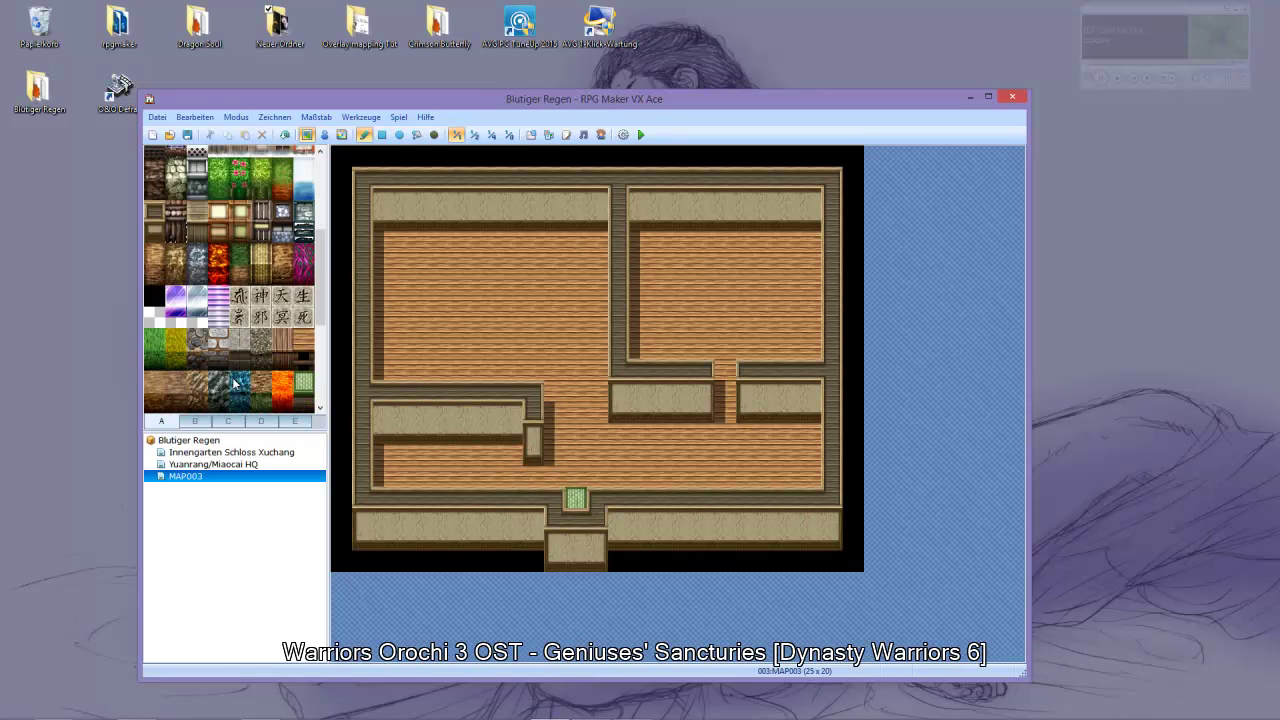
pyautogui.scroll(4, 244, 352)
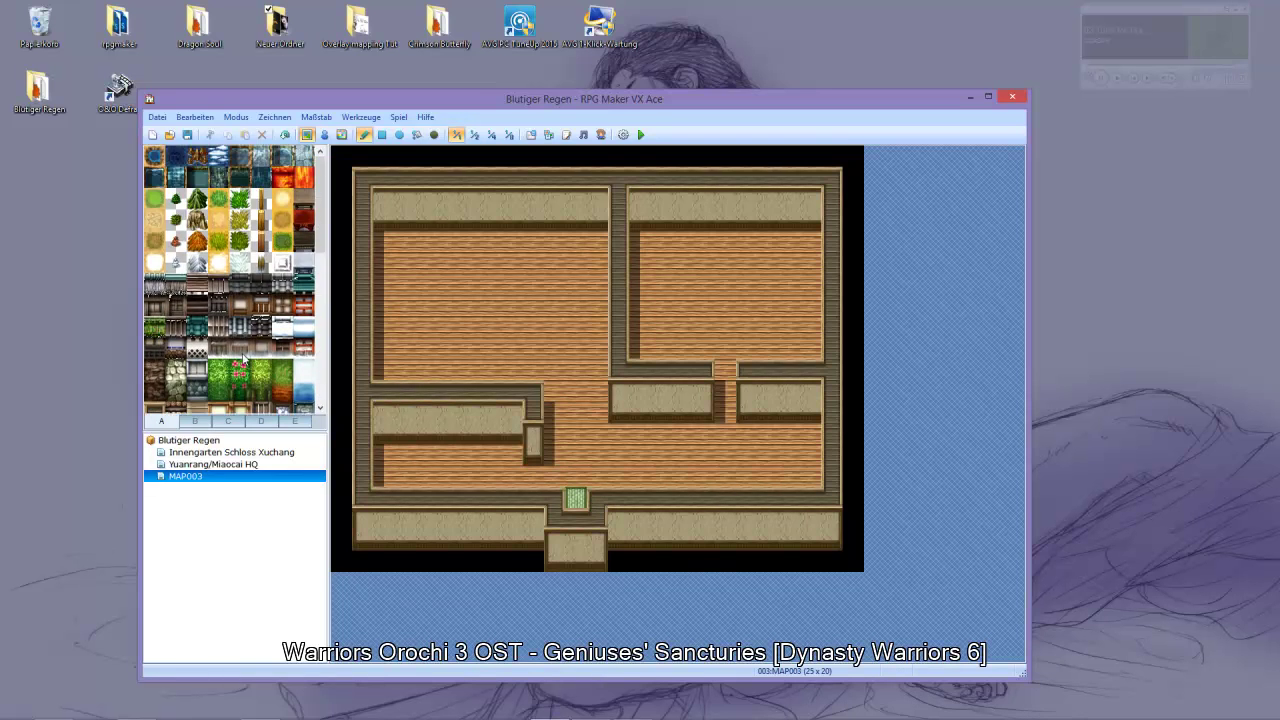
pyautogui.scroll(-4, 241, 352)
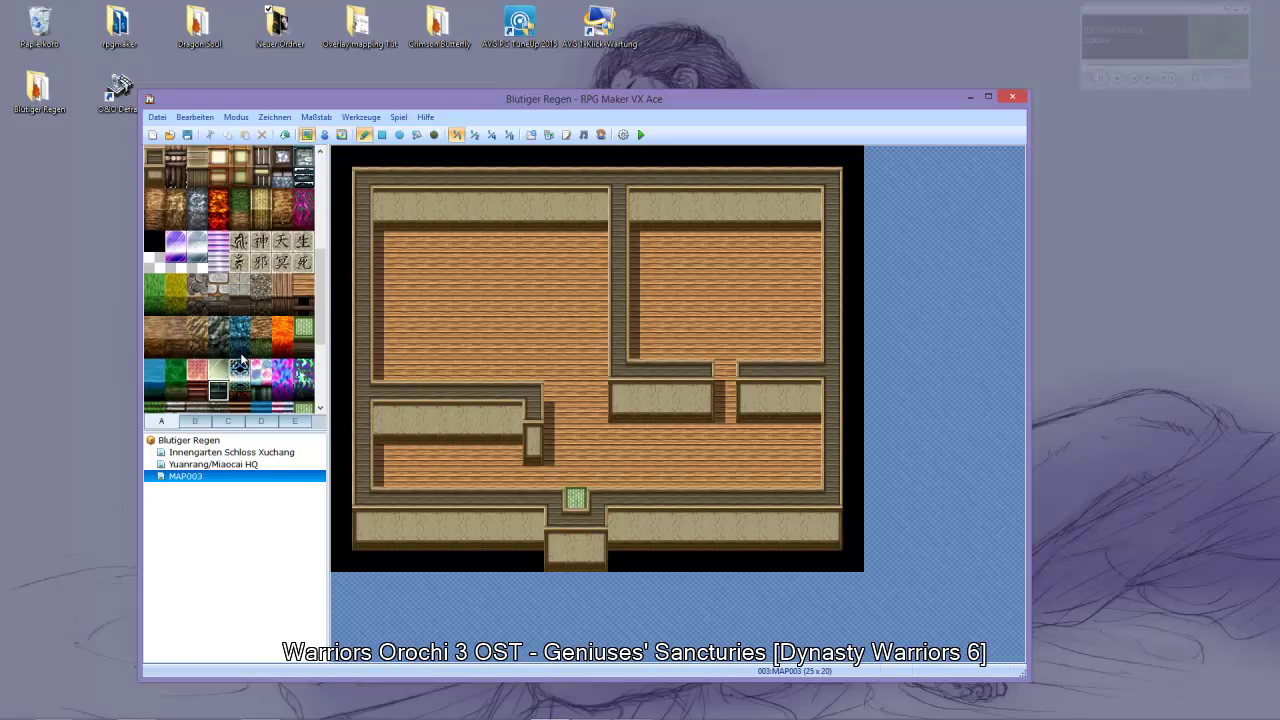
pyautogui.click(227, 421)
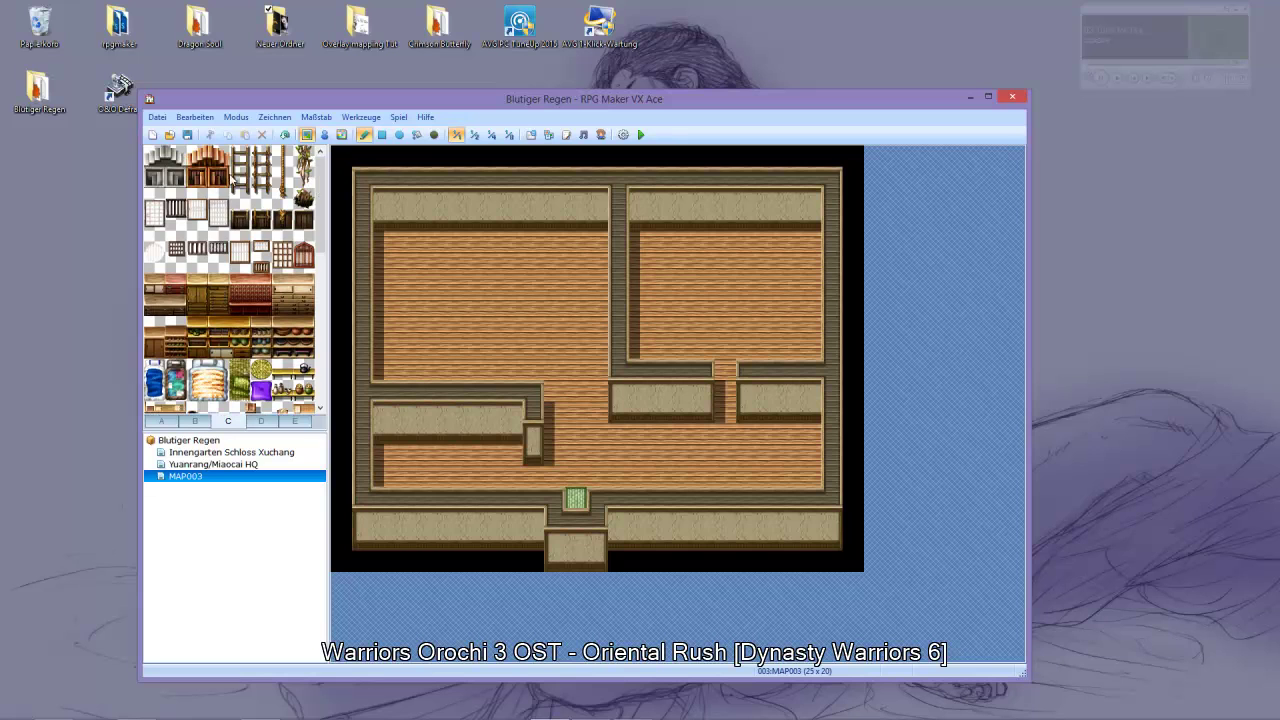
pyautogui.click(424, 200)
pyautogui.click(491, 202)
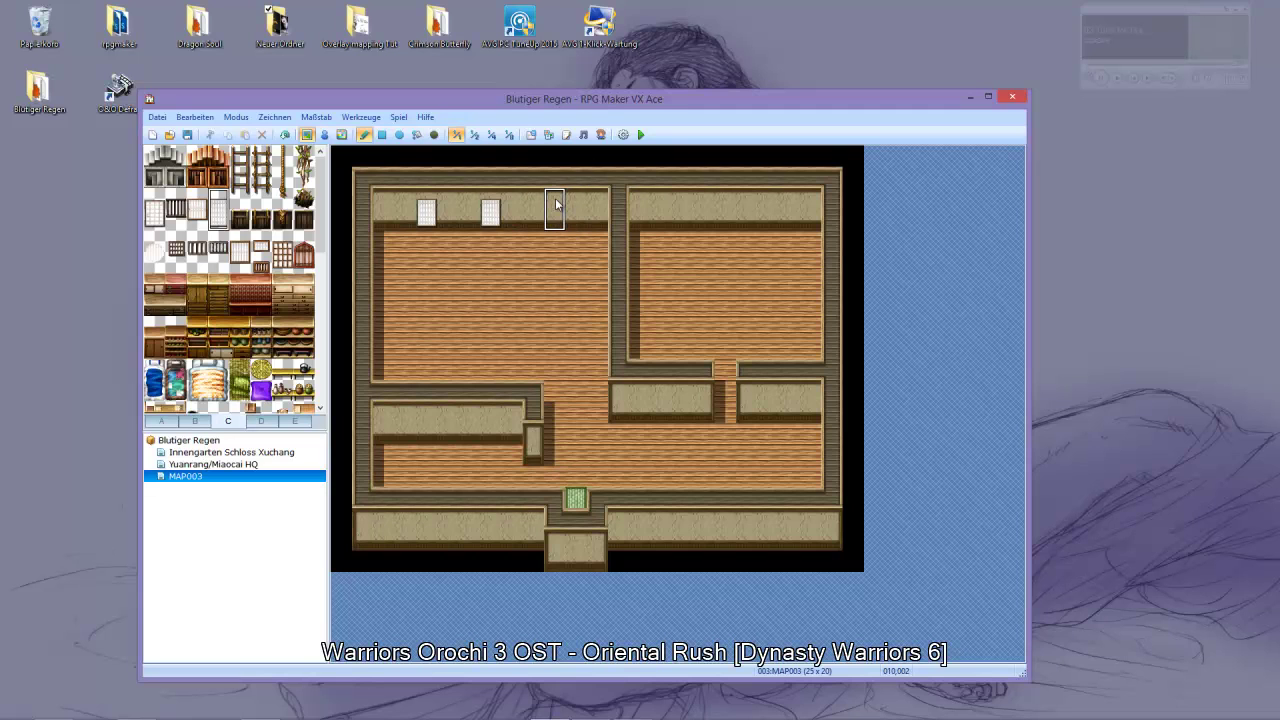
pyautogui.click(285, 135)
pyautogui.click(285, 135)
# Place four red arched barred windows on the upper-left room's back wall, one every three tiles
pyautogui.click(305, 256)
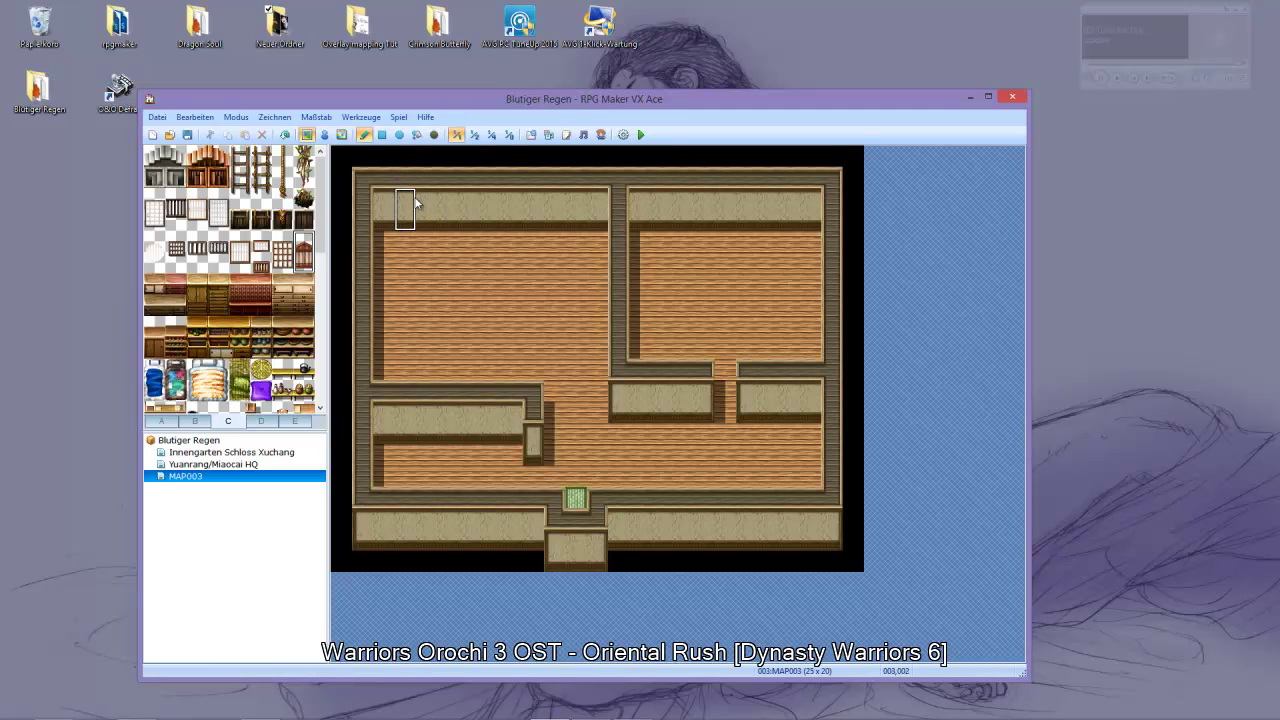
pyautogui.click(533, 210)
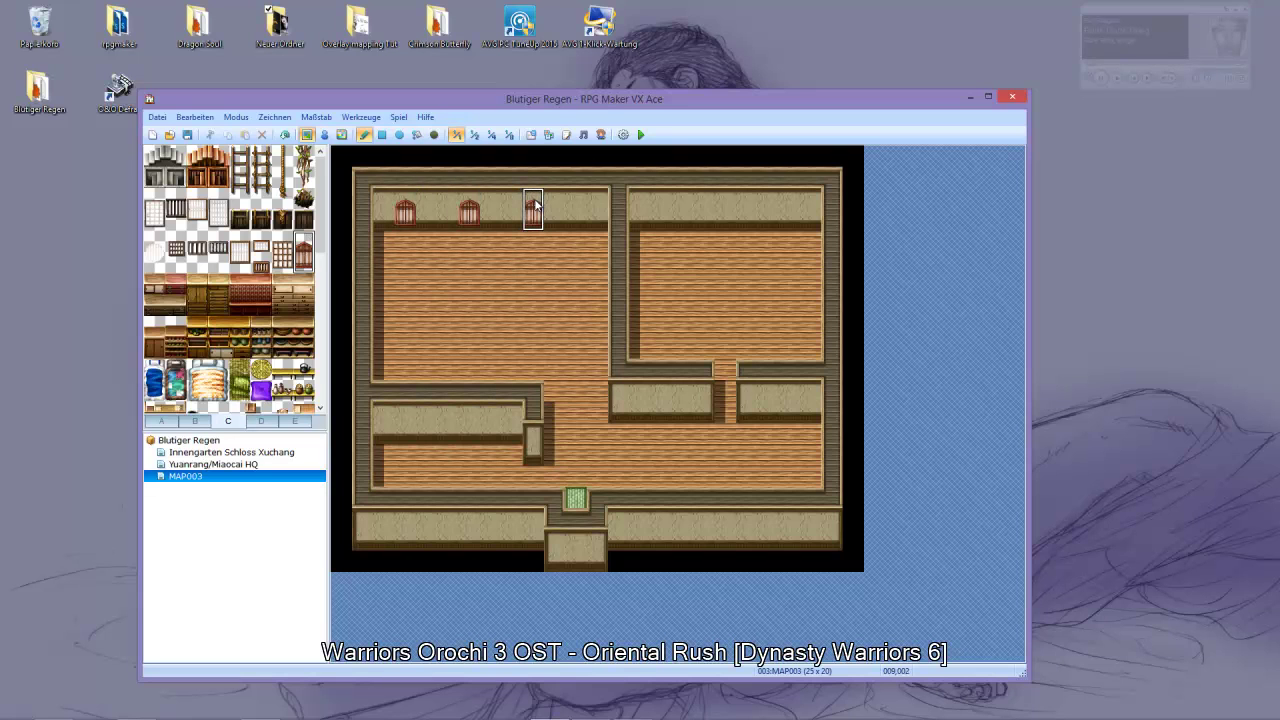
pyautogui.hotkey('ctrl', 'z')
pyautogui.click(597, 210)
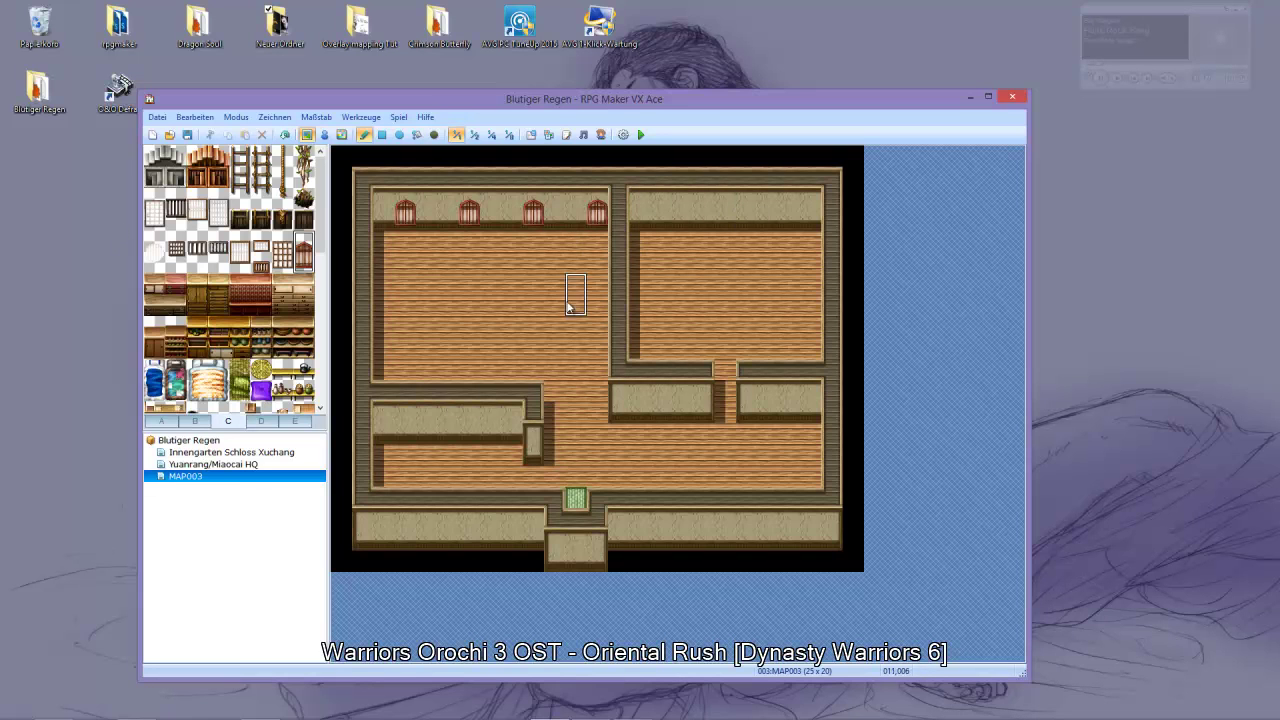
# Place three small white windows, evenly spaced, on the upper-right room's back wall
pyautogui.click(264, 246)
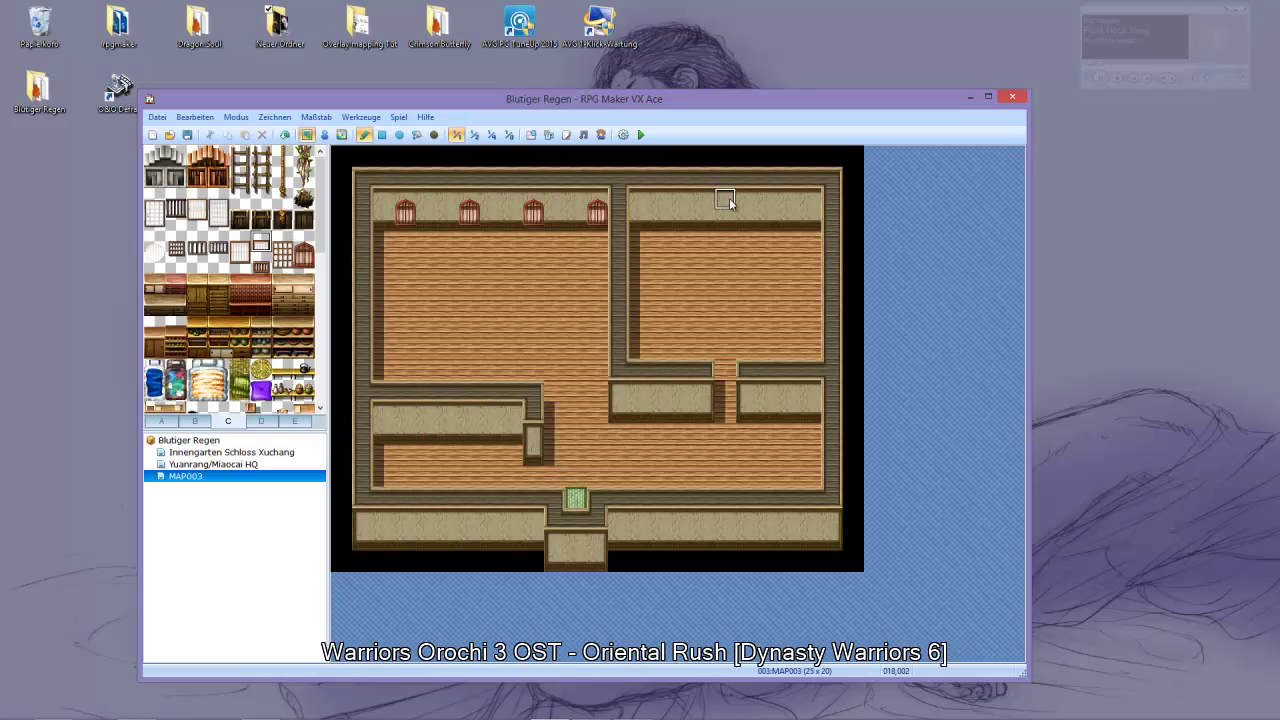
pyautogui.click(726, 204)
pyautogui.click(790, 205)
# Repaint the floor of the upper-right room and the upper part of its doorway with gray stone tiles
pyautogui.click(162, 421)
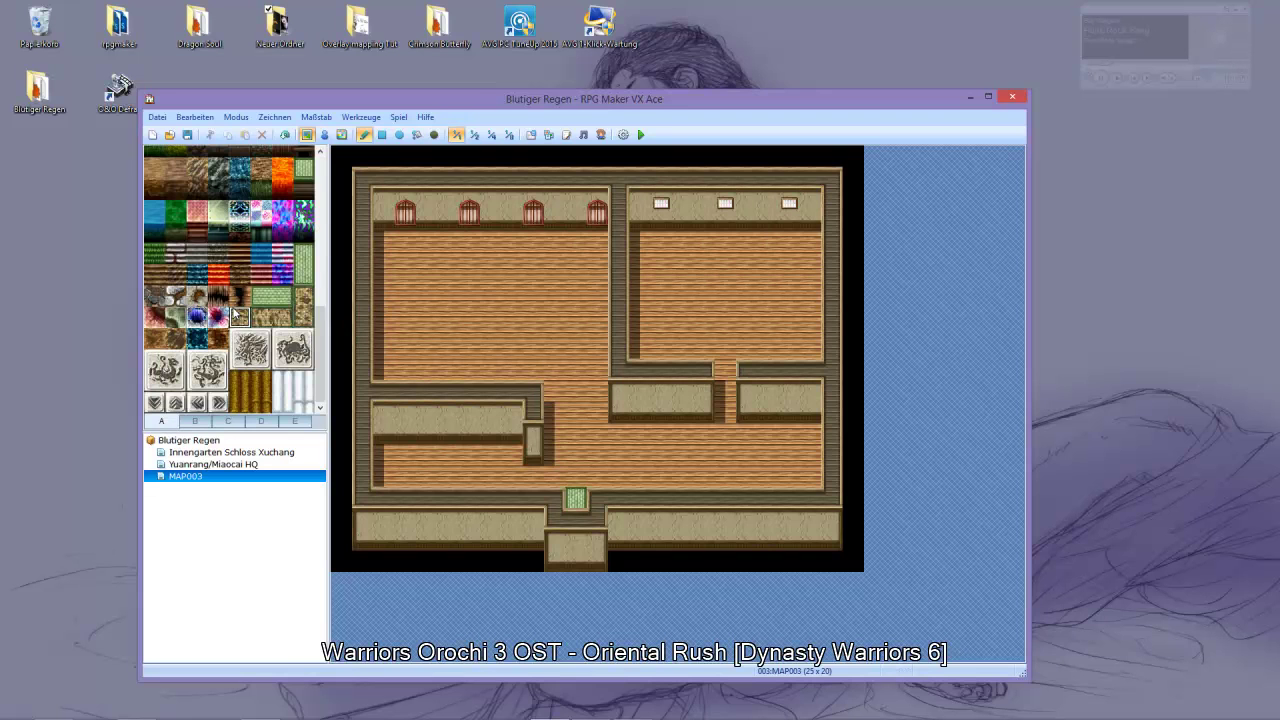
pyautogui.scroll(3, 281, 318)
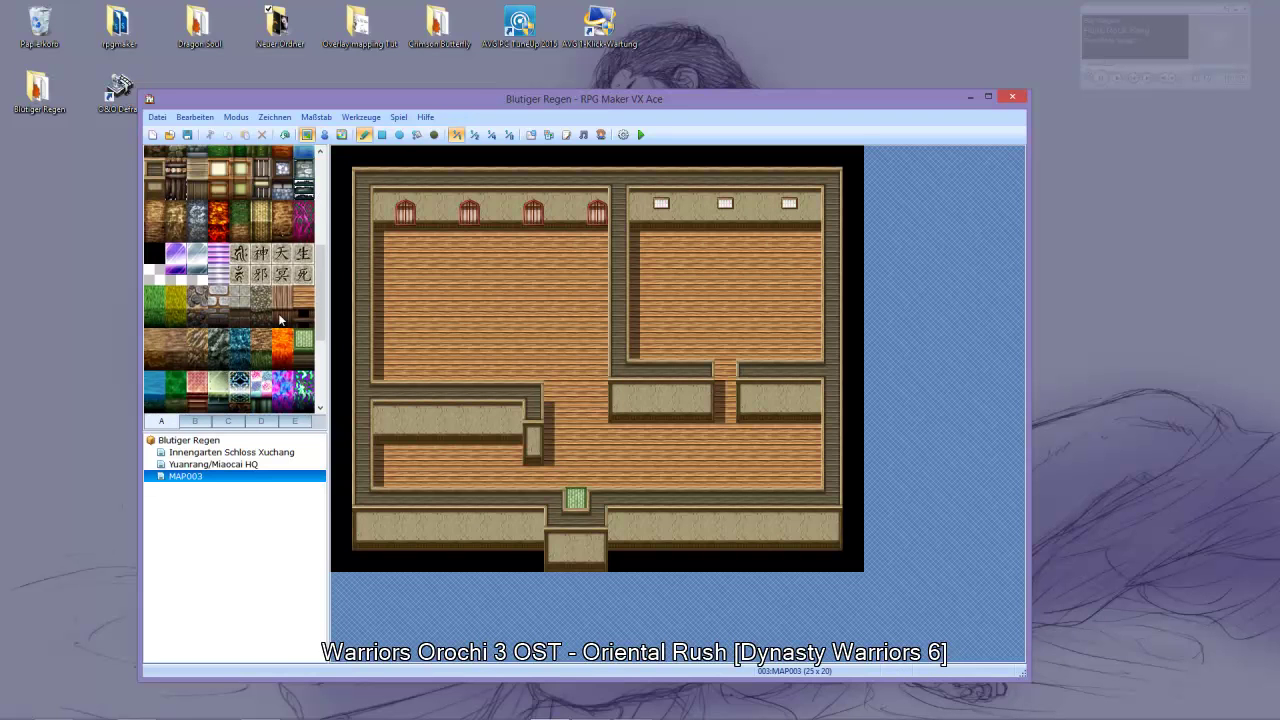
pyautogui.click(232, 303)
pyautogui.moveTo(640, 242)
pyautogui.mouseDown()
pyautogui.moveTo(812, 255)
pyautogui.moveTo(811, 325)
pyautogui.moveTo(768, 348)
pyautogui.moveTo(676, 349)
pyautogui.moveTo(641, 322)
pyautogui.moveTo(666, 264)
pyautogui.moveTo(789, 287)
pyautogui.moveTo(668, 292)
pyautogui.moveTo(784, 312)
pyautogui.moveTo(770, 336)
pyautogui.moveTo(706, 338)
pyautogui.mouseUp()
pyautogui.click(725, 374)
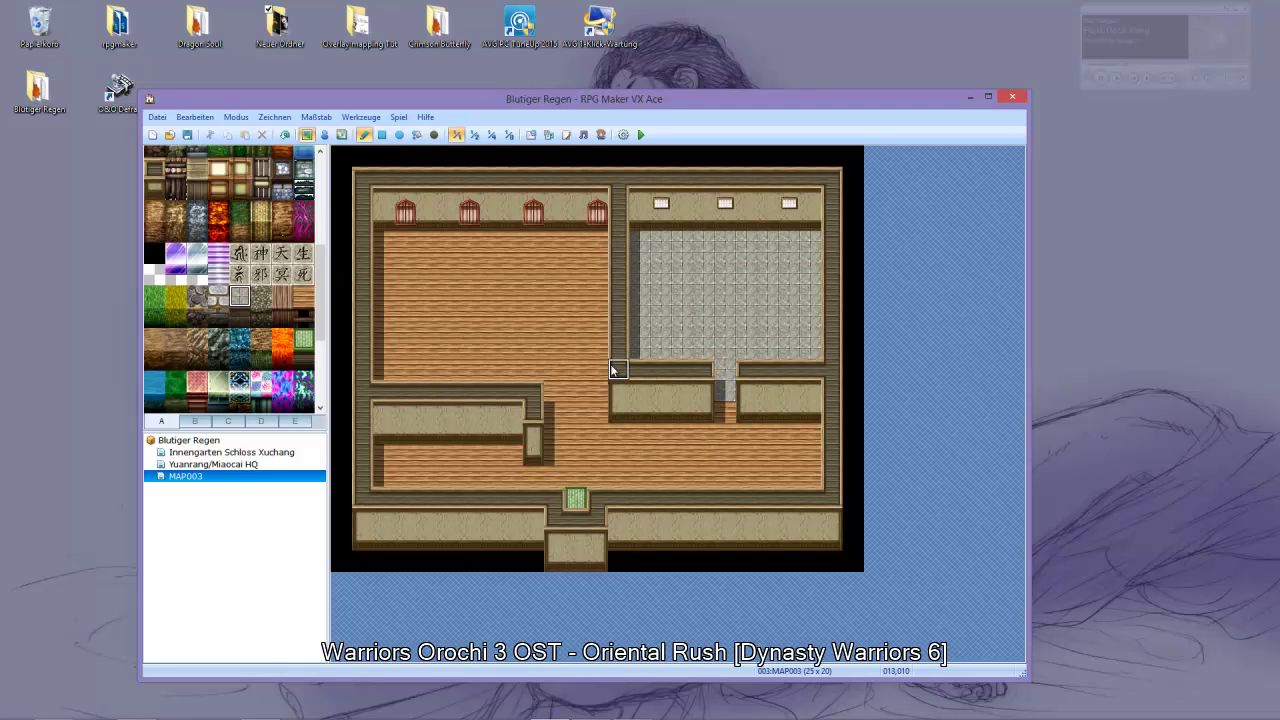
# Switch to the media player and skip ahead three tracks
pyautogui.click(1148, 78)
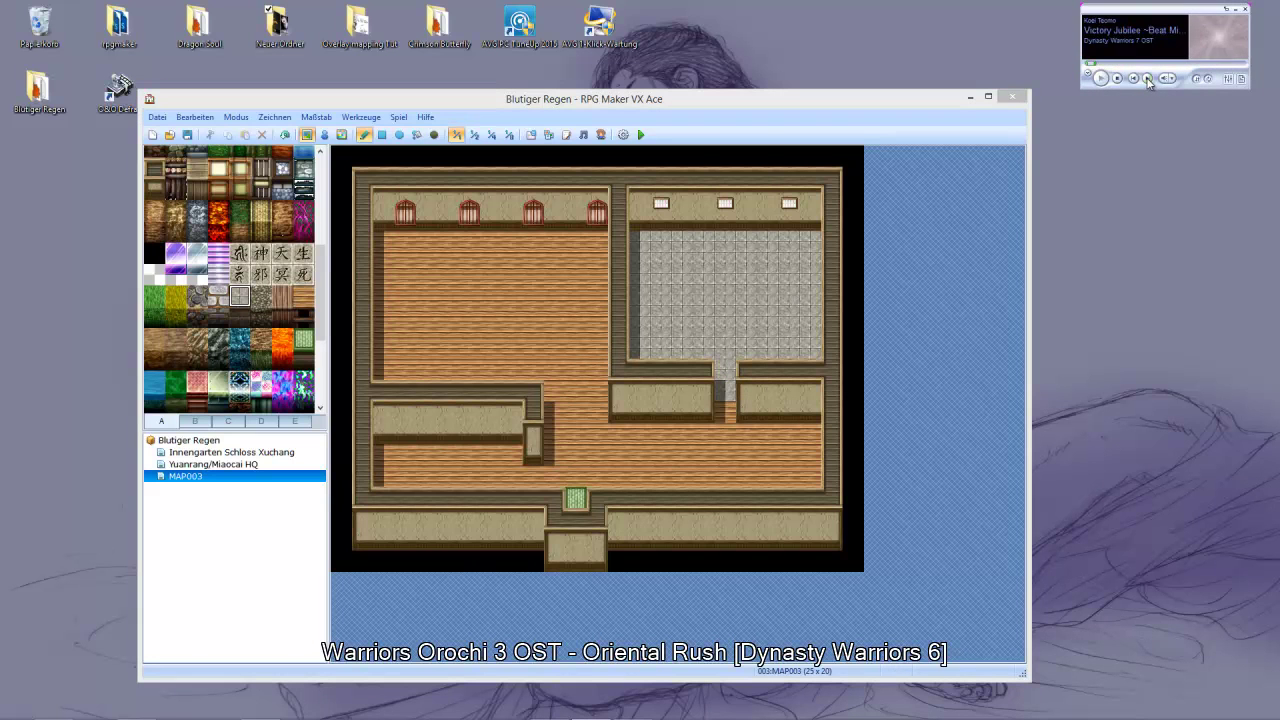
pyautogui.click(1148, 78)
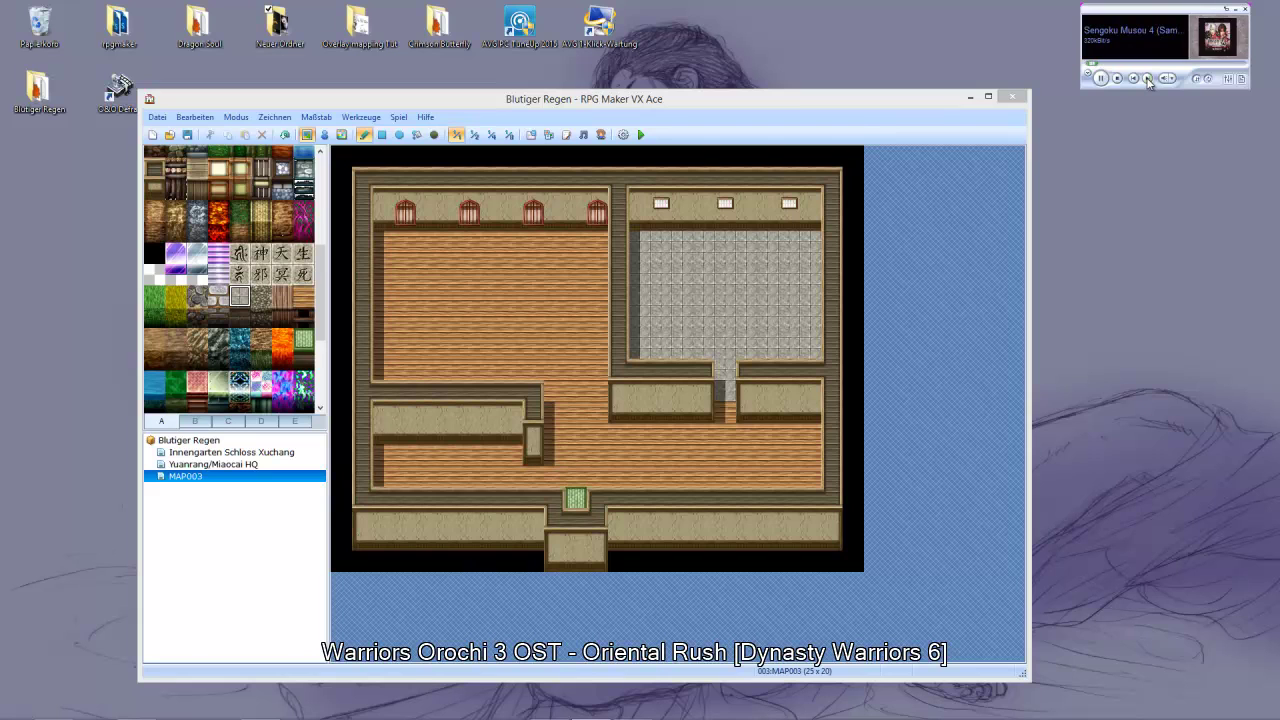
pyautogui.click(1148, 78)
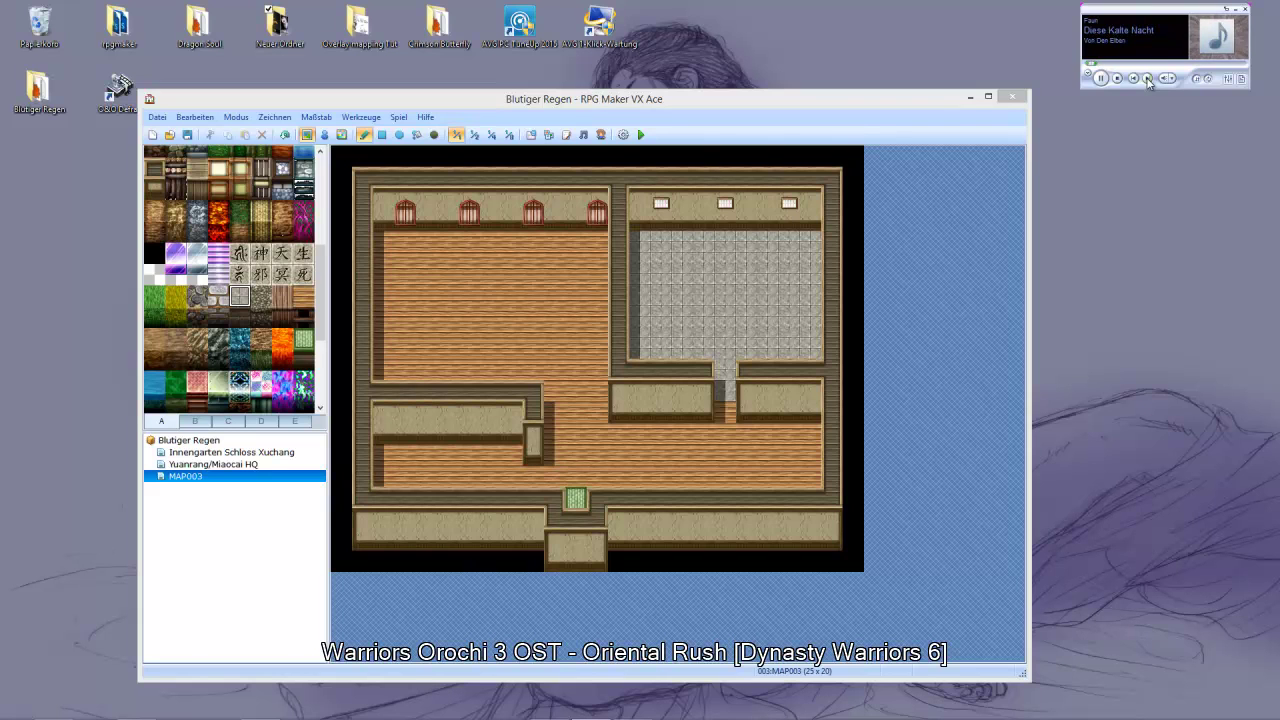
# Skip ahead three more tracks in the media player and switch back to RPG Maker VX Ace
pyautogui.click(1148, 78)
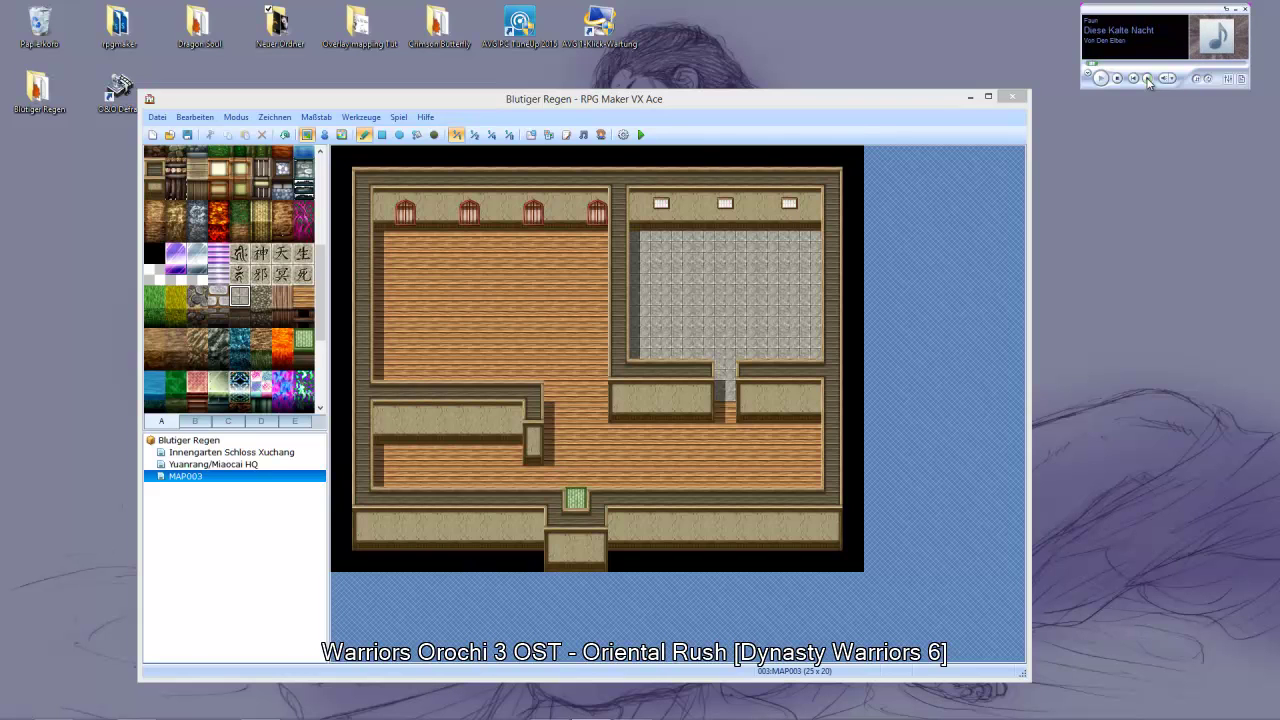
pyautogui.click(1148, 78)
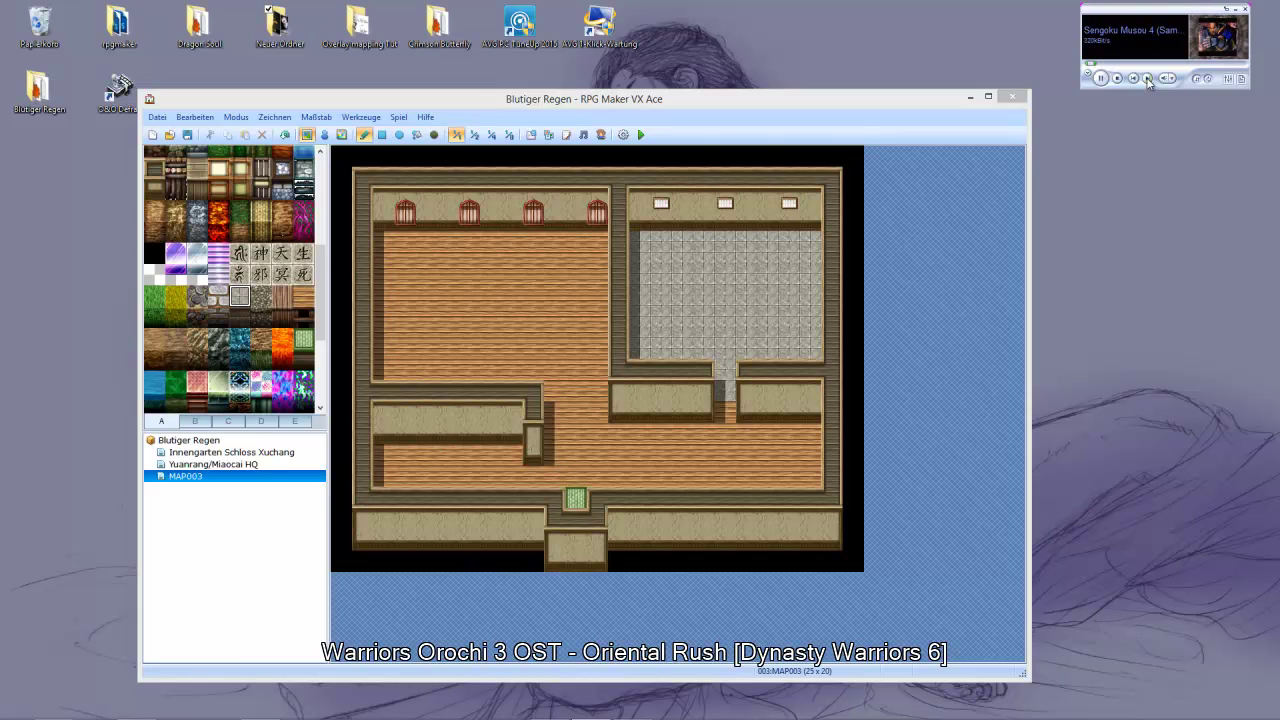
pyautogui.click(1148, 78)
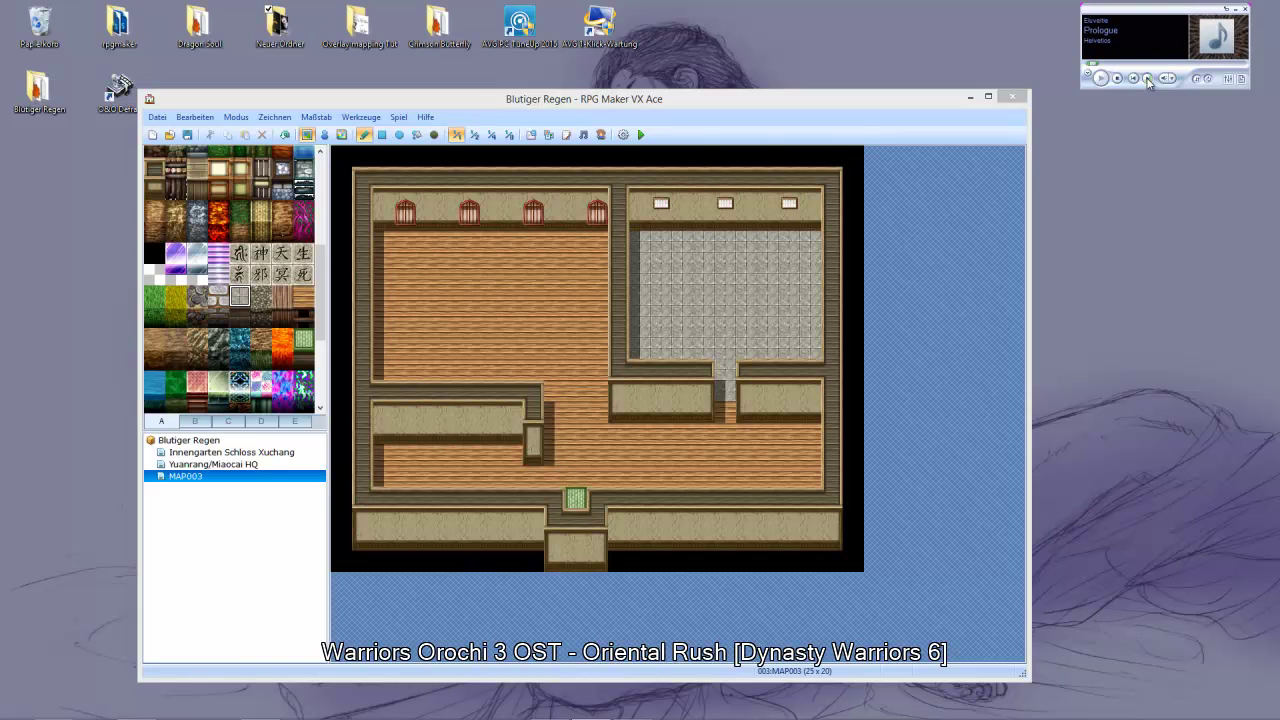
pyautogui.click(940, 160)
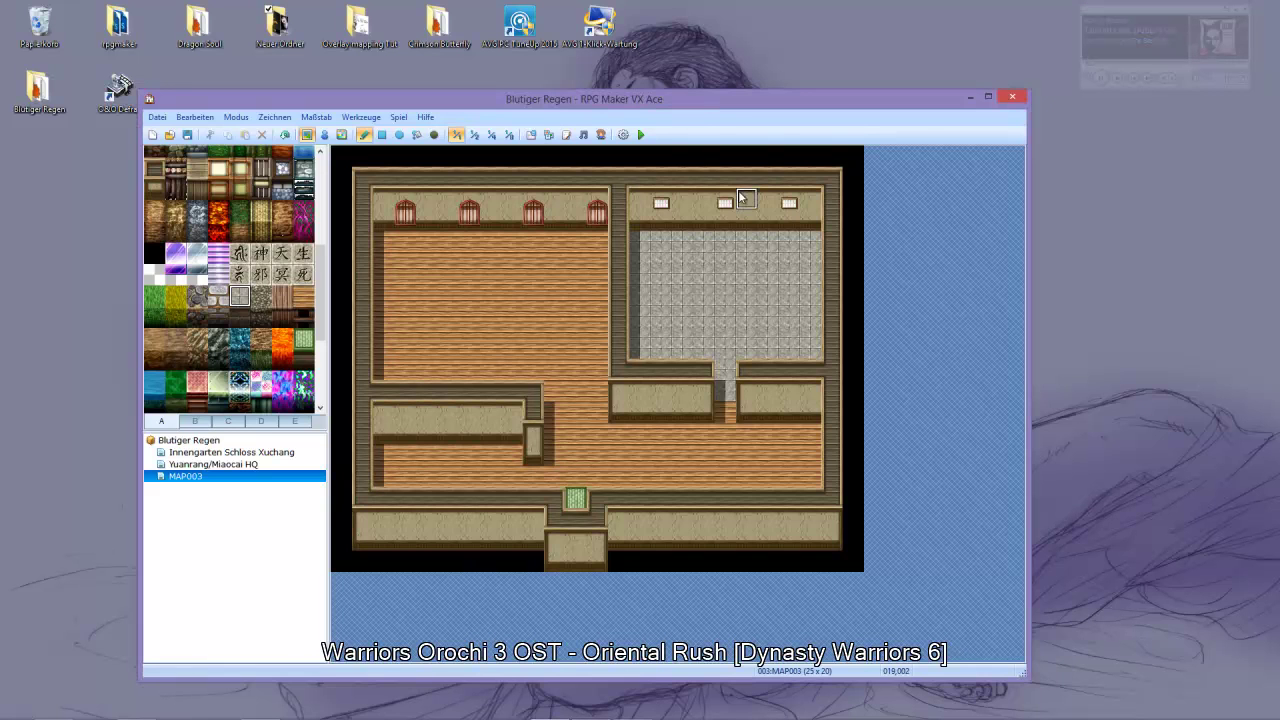
# Place two golden folding screens side by side in the upper-left room, starting at its left wall
pyautogui.scroll(-4, 240, 354)
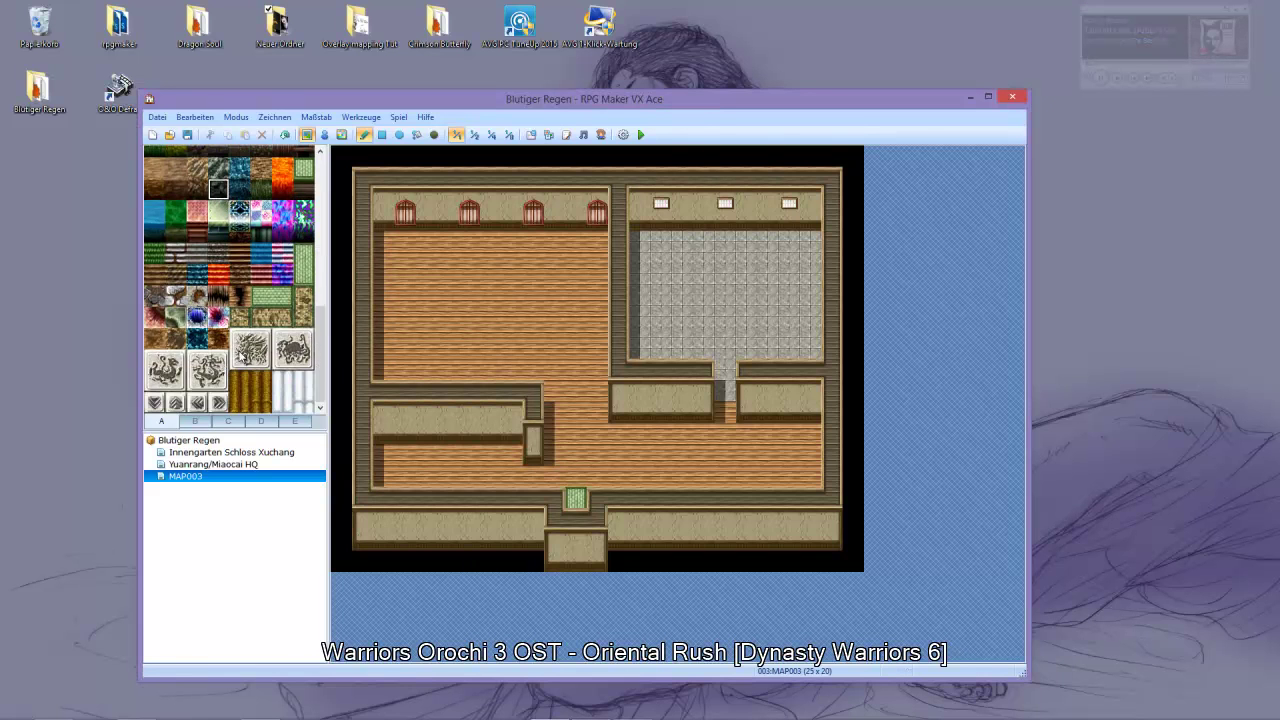
pyautogui.scroll(5, 240, 354)
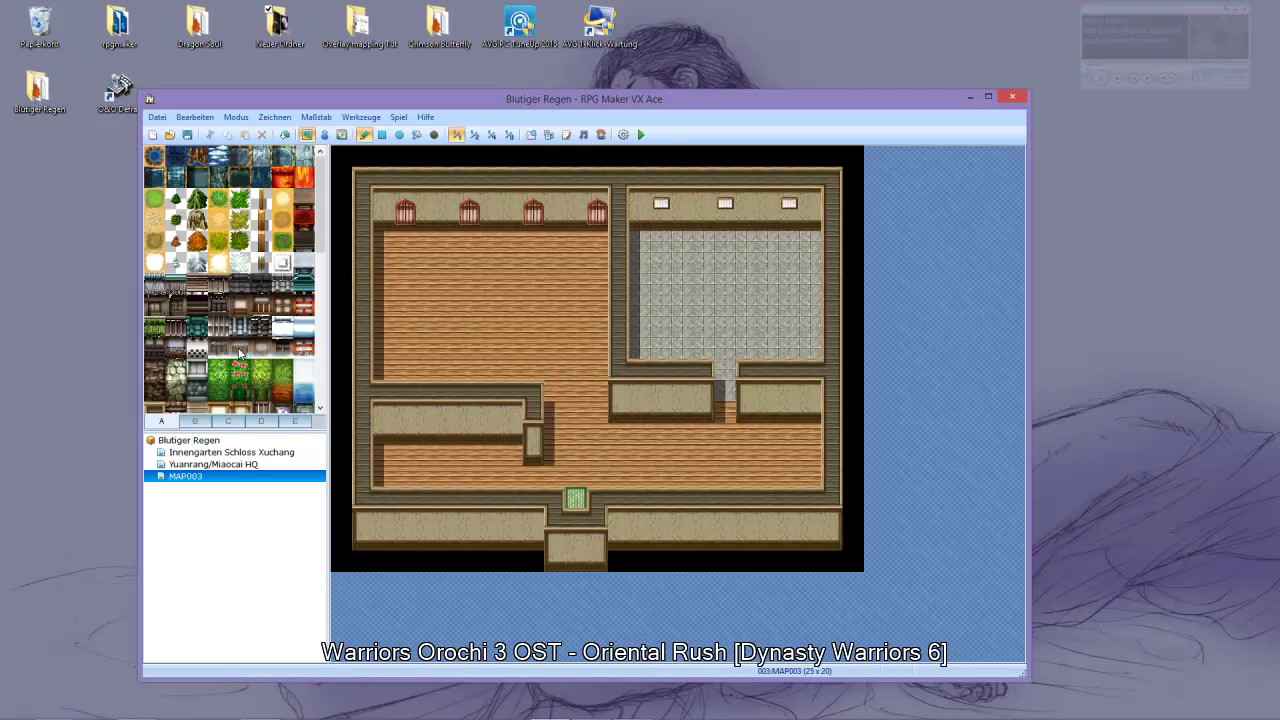
pyautogui.click(210, 424)
pyautogui.click(232, 424)
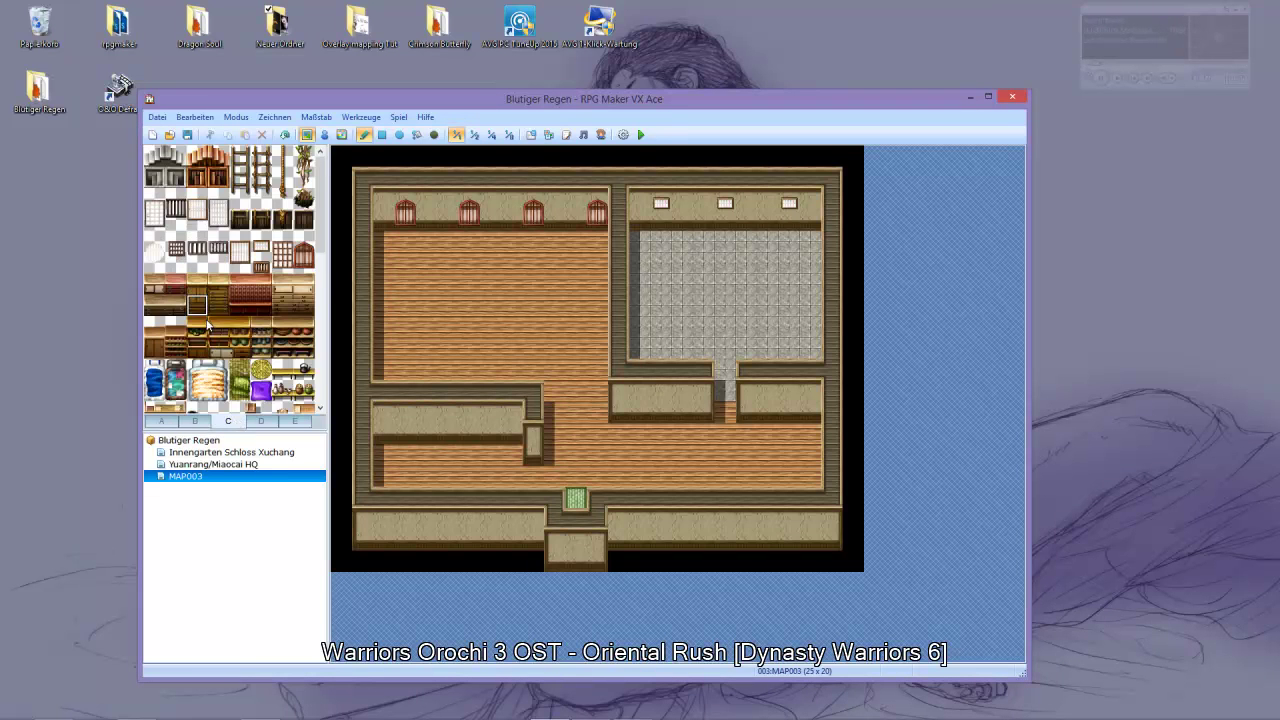
pyautogui.scroll(-3, 205, 316)
pyautogui.scroll(-1, 222, 358)
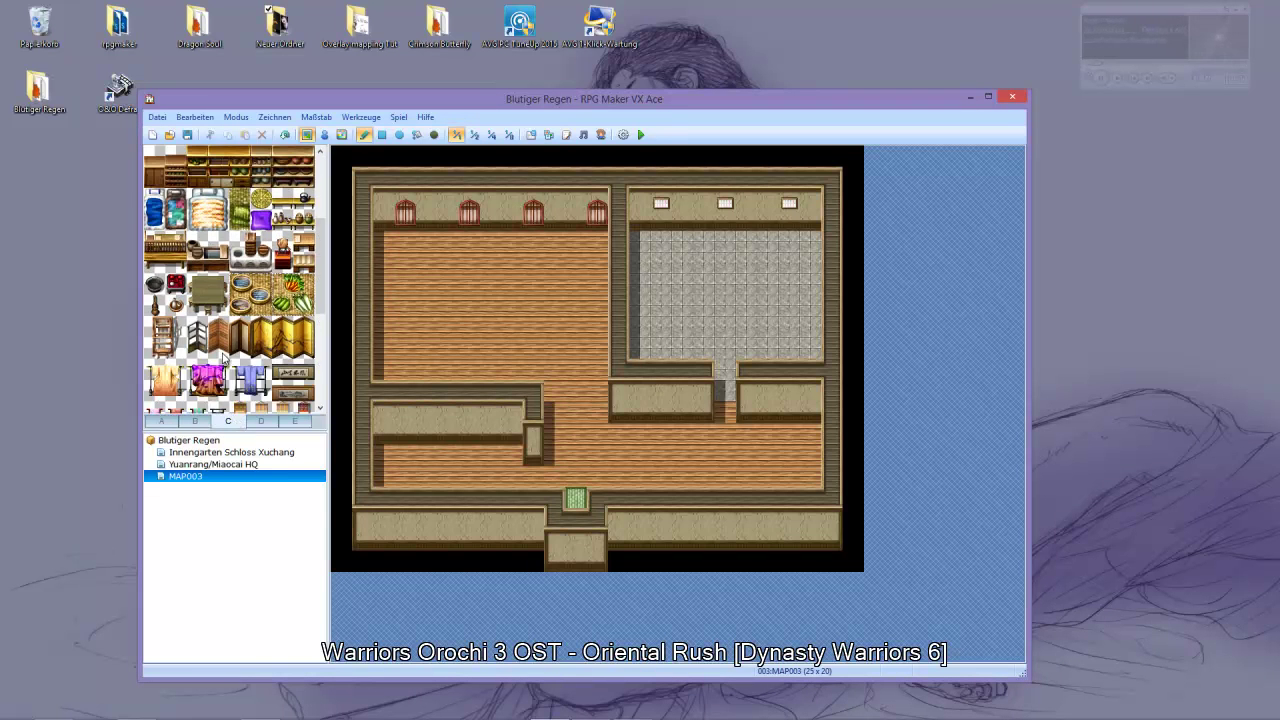
pyautogui.moveTo(258, 325); pyautogui.dragTo(308, 352)
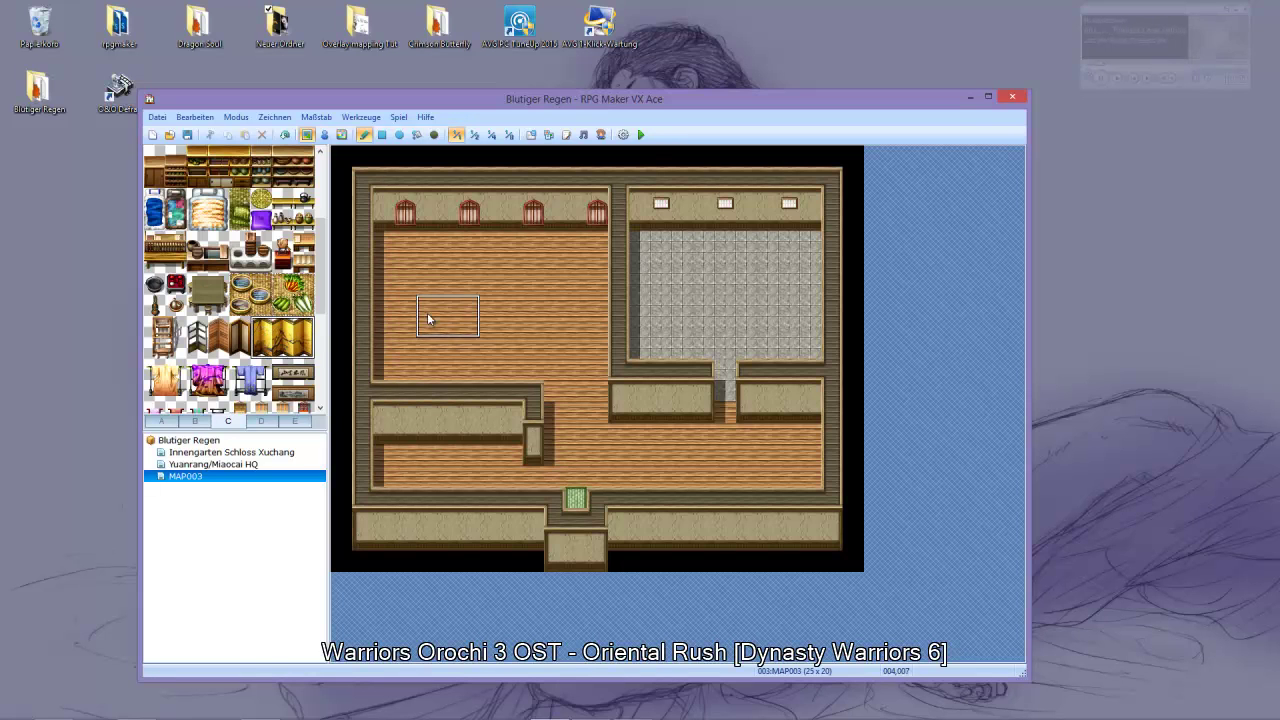
pyautogui.click(386, 312)
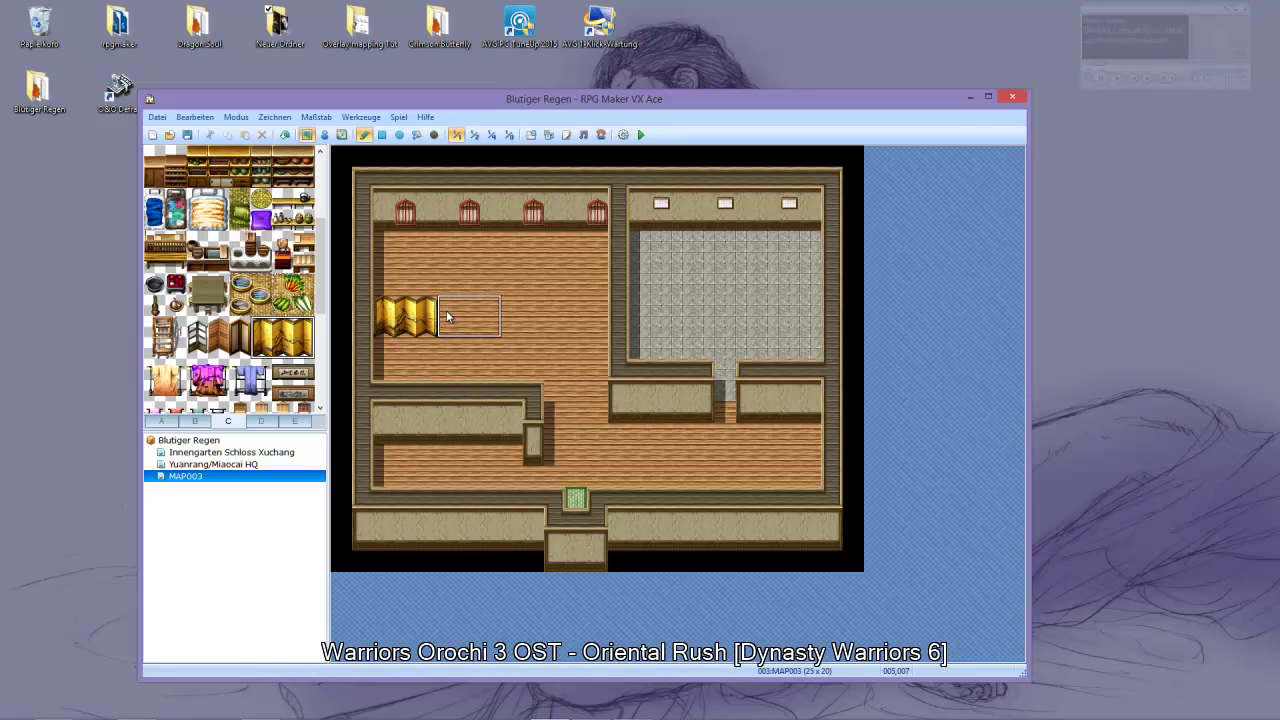
pyautogui.click(446, 316)
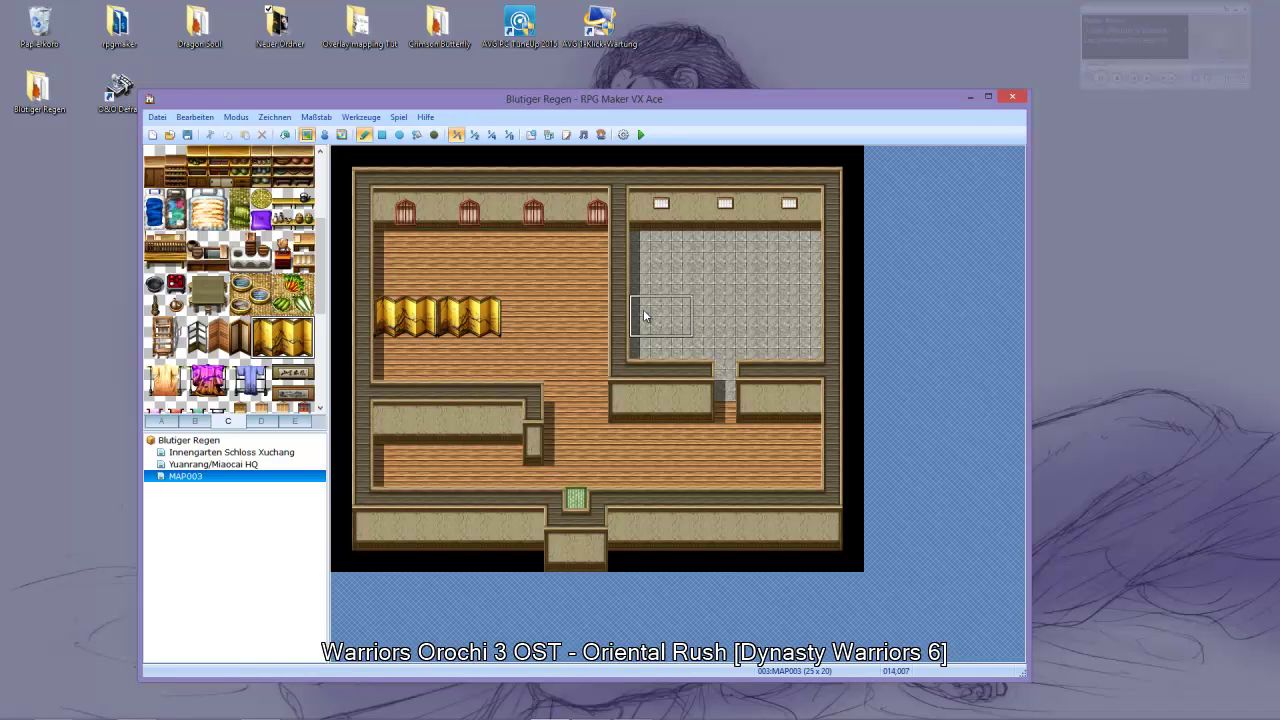
# Hang one picture scroll on each of the two wall sections flanking the gray-floored room's doorway
pyautogui.click(203, 373)
pyautogui.scroll(-1, 212, 370)
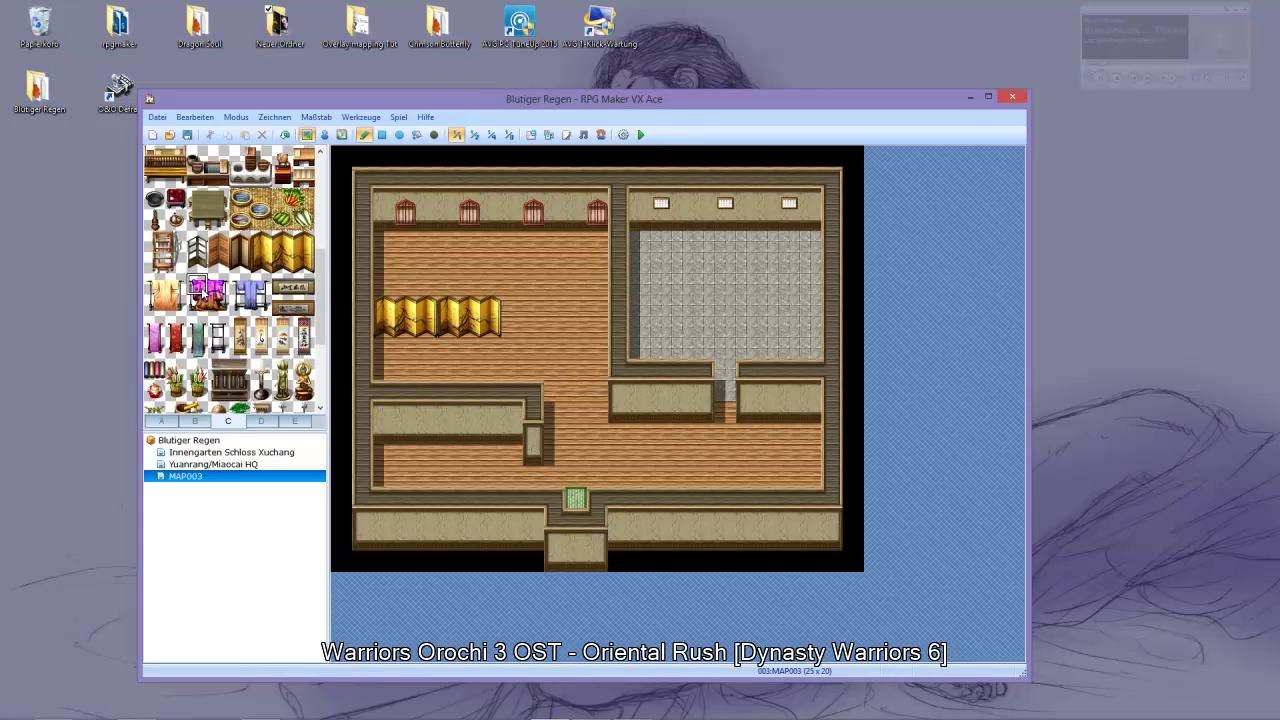
pyautogui.moveTo(261, 327); pyautogui.dragTo(262, 348)
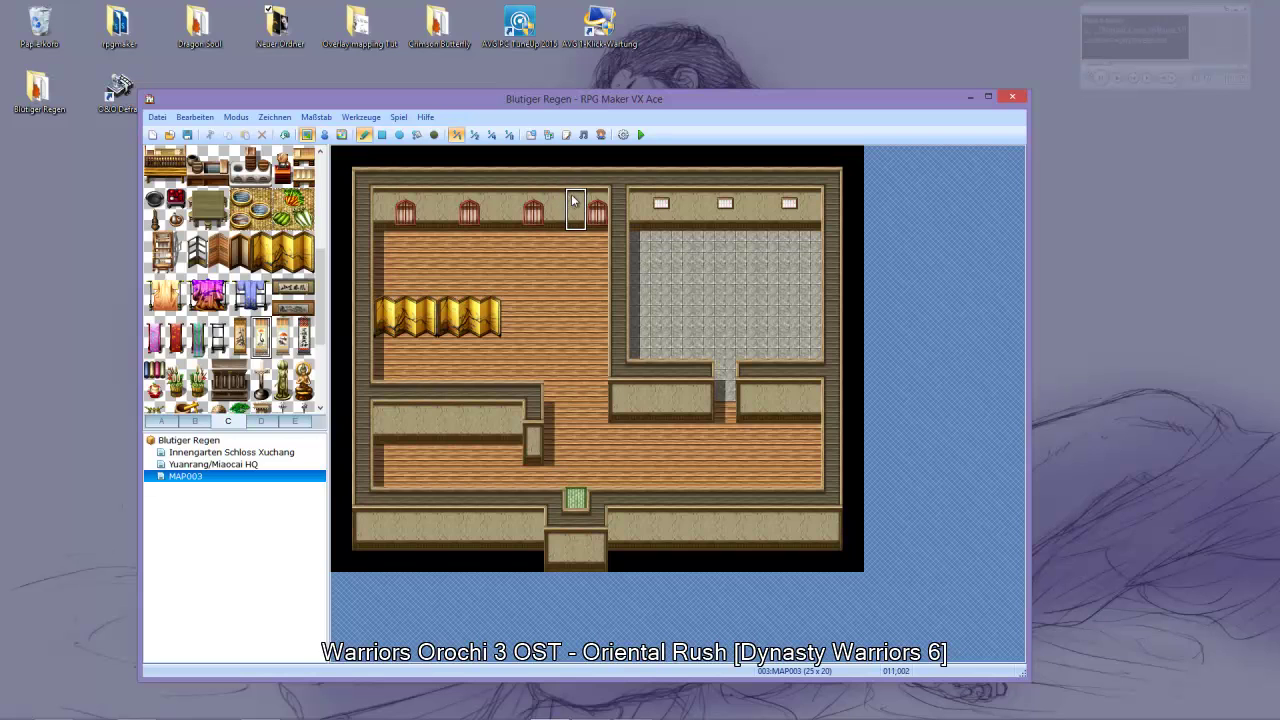
pyautogui.click(646, 394)
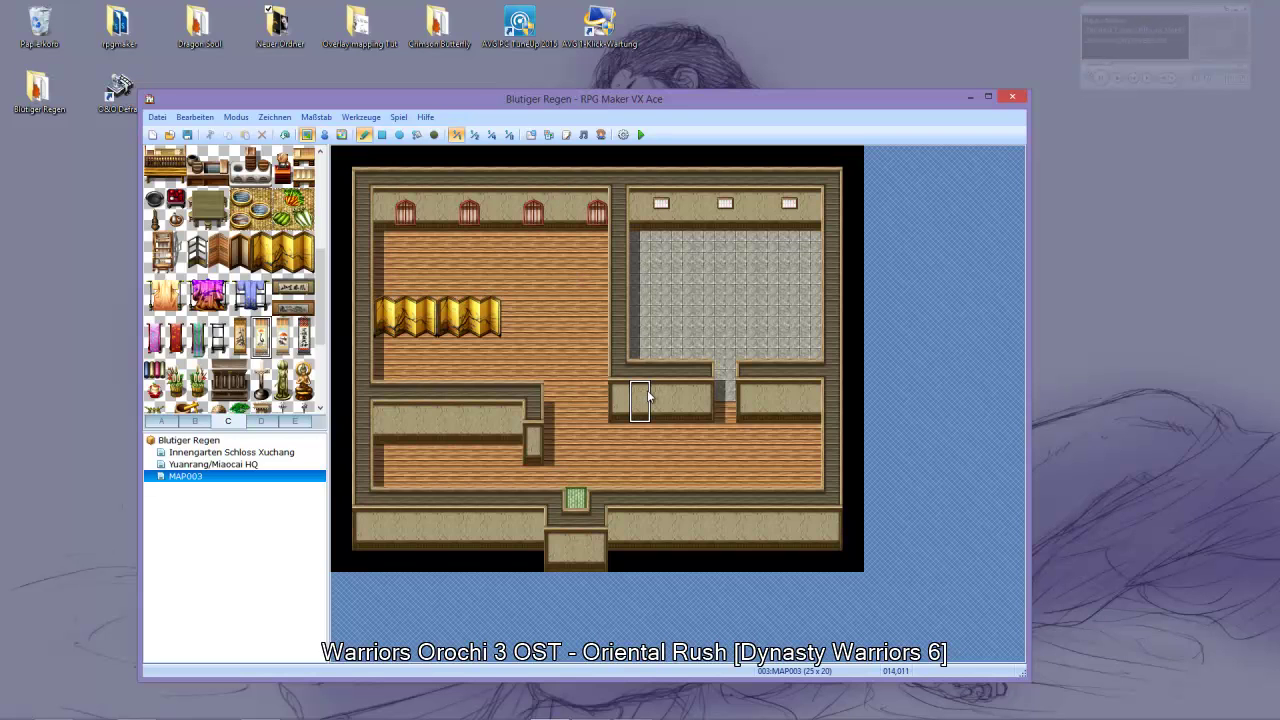
pyautogui.click(789, 400)
# Remove the four red barred windows from the upper-left room's back wall
pyautogui.rightClick(590, 200)
pyautogui.moveTo(590, 200)
pyautogui.mouseDown()
pyautogui.moveTo(394, 217)
pyautogui.moveTo(405, 205)
pyautogui.moveTo(555, 204)
pyautogui.mouseUp()
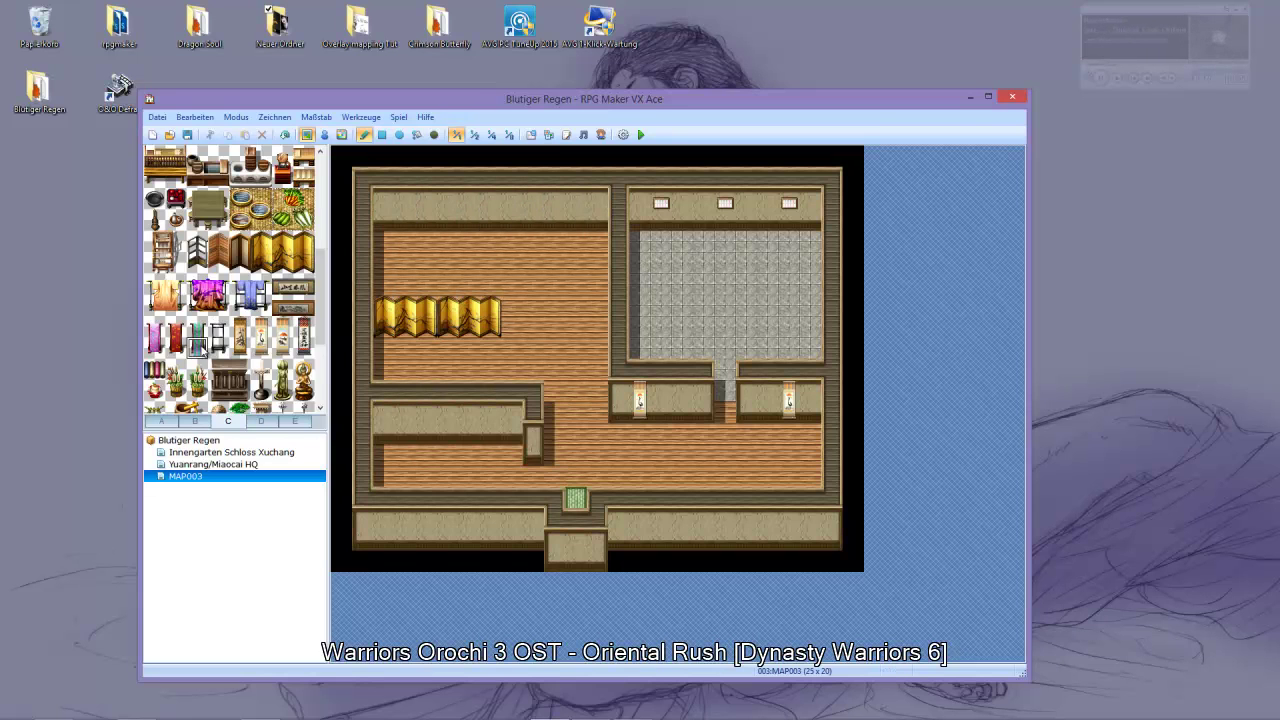
# Try placing a teal cloth rack beside the short wall piece in the lower-left area, and undo it
pyautogui.scroll(-3, 205, 352)
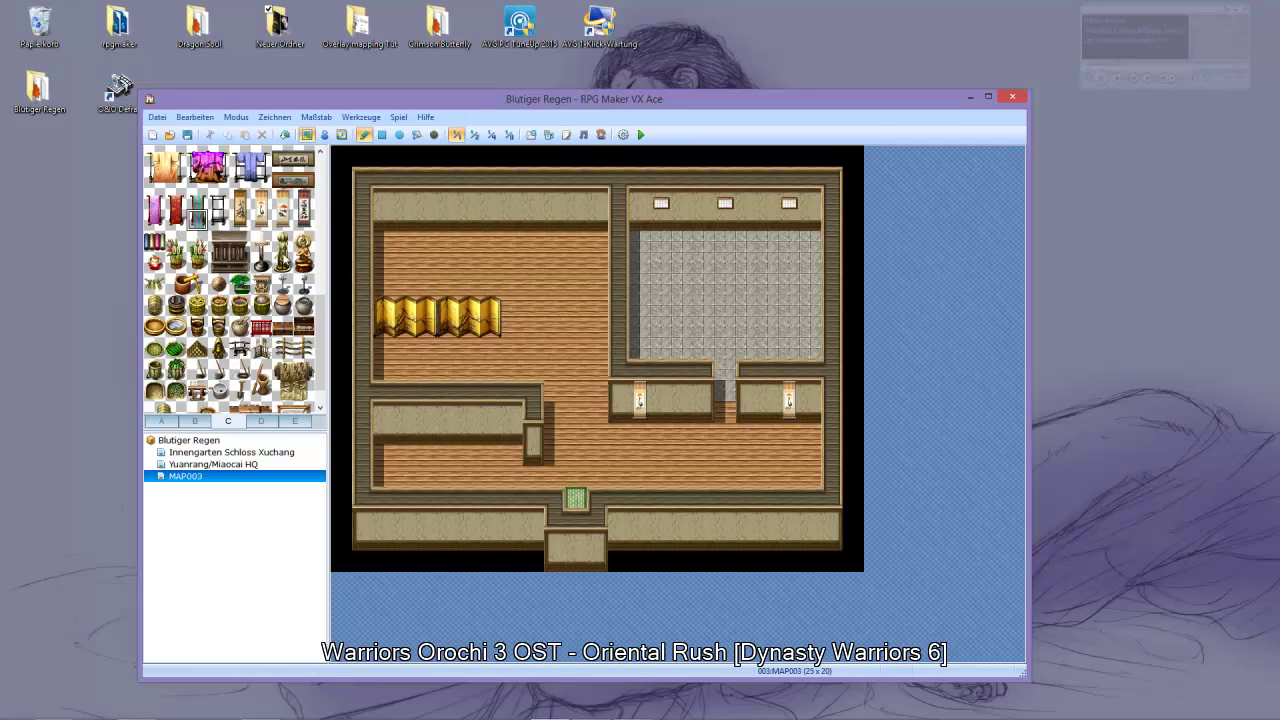
pyautogui.scroll(2, 290, 375)
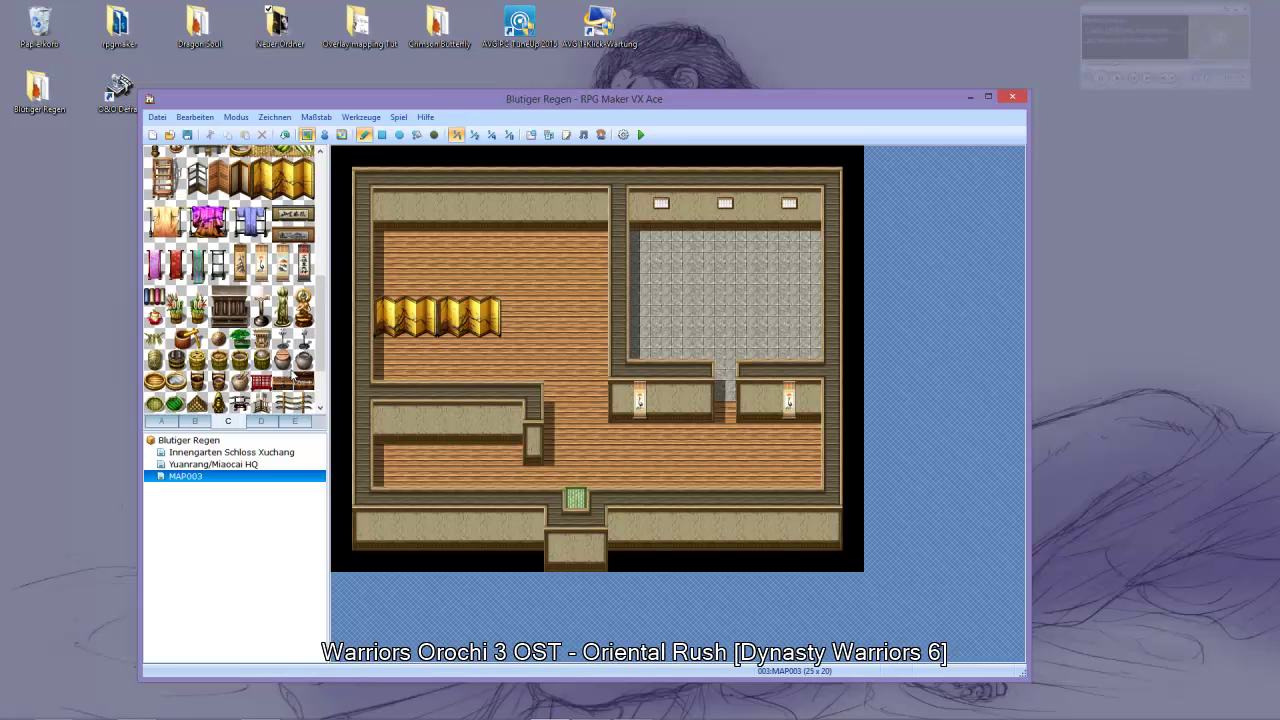
pyautogui.scroll(1, 292, 376)
pyautogui.click(197, 306)
pyautogui.click(514, 440)
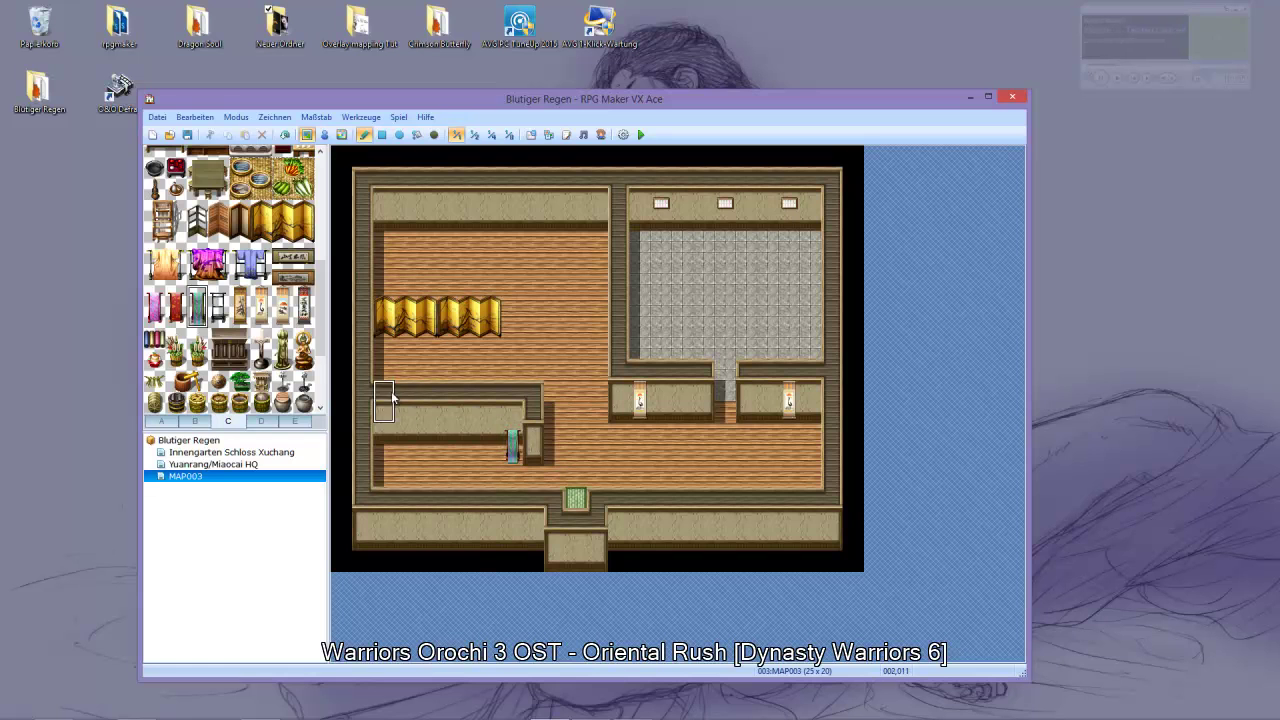
pyautogui.click(285, 134)
# Place the two-tile-wide low wooden cabinet below the folding screens in the upper-left room
pyautogui.scroll(2, 256, 352)
pyautogui.scroll(2, 256, 352)
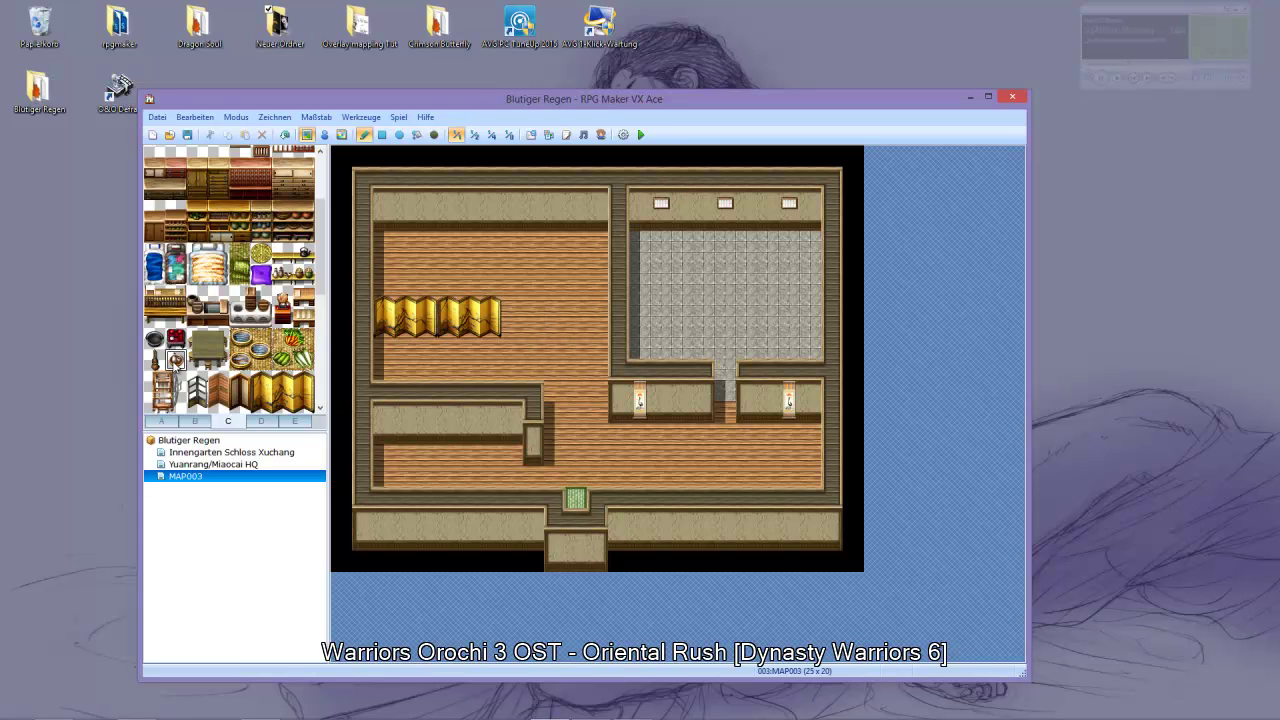
pyautogui.click(307, 319)
pyautogui.click(249, 320)
pyautogui.scroll(1, 250, 329)
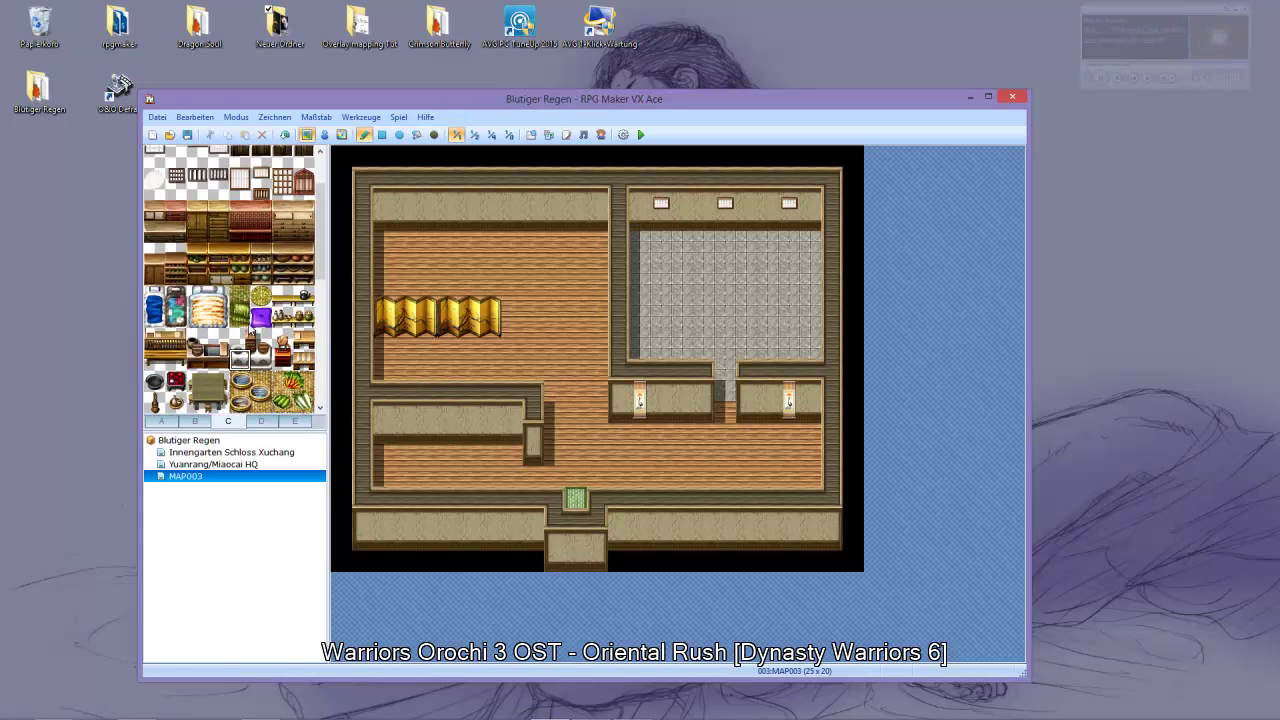
pyautogui.moveTo(156, 340); pyautogui.dragTo(186, 359)
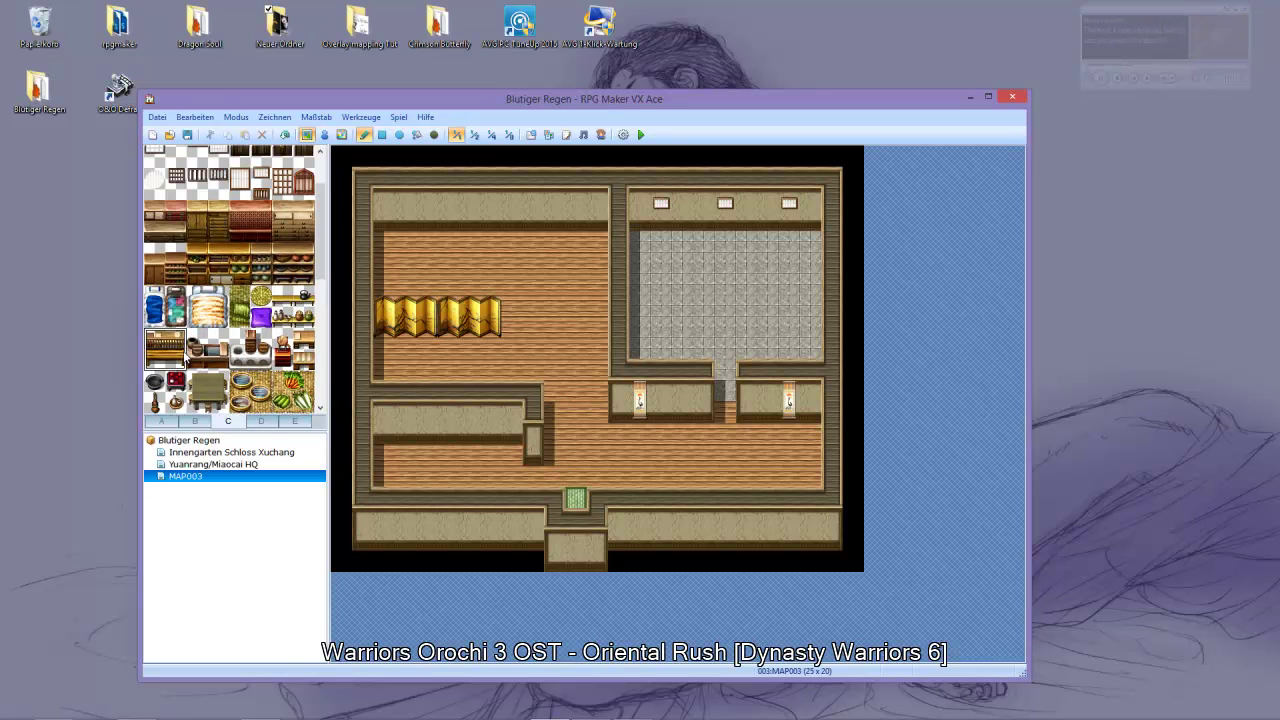
pyautogui.click(405, 377)
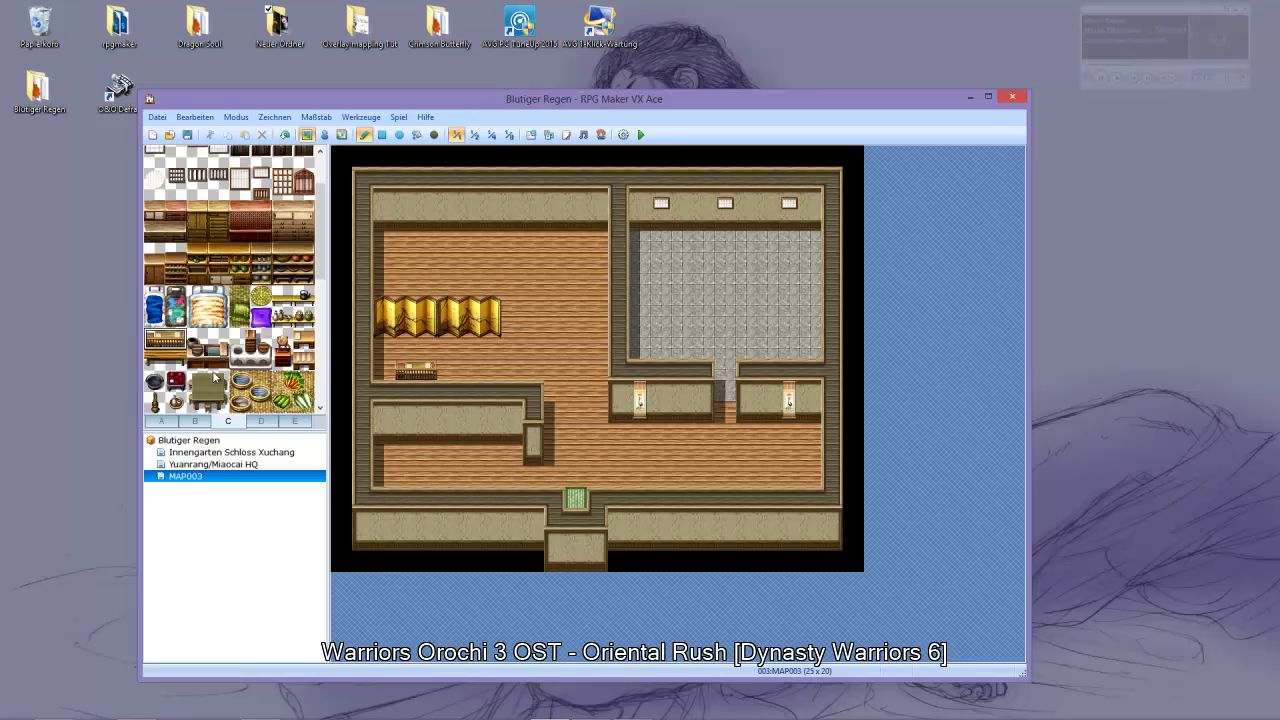
# Try placing a two-tile-wide wooden bench against the right end of the upper-left room's back wall, and undo it
pyautogui.scroll(2, 203, 390)
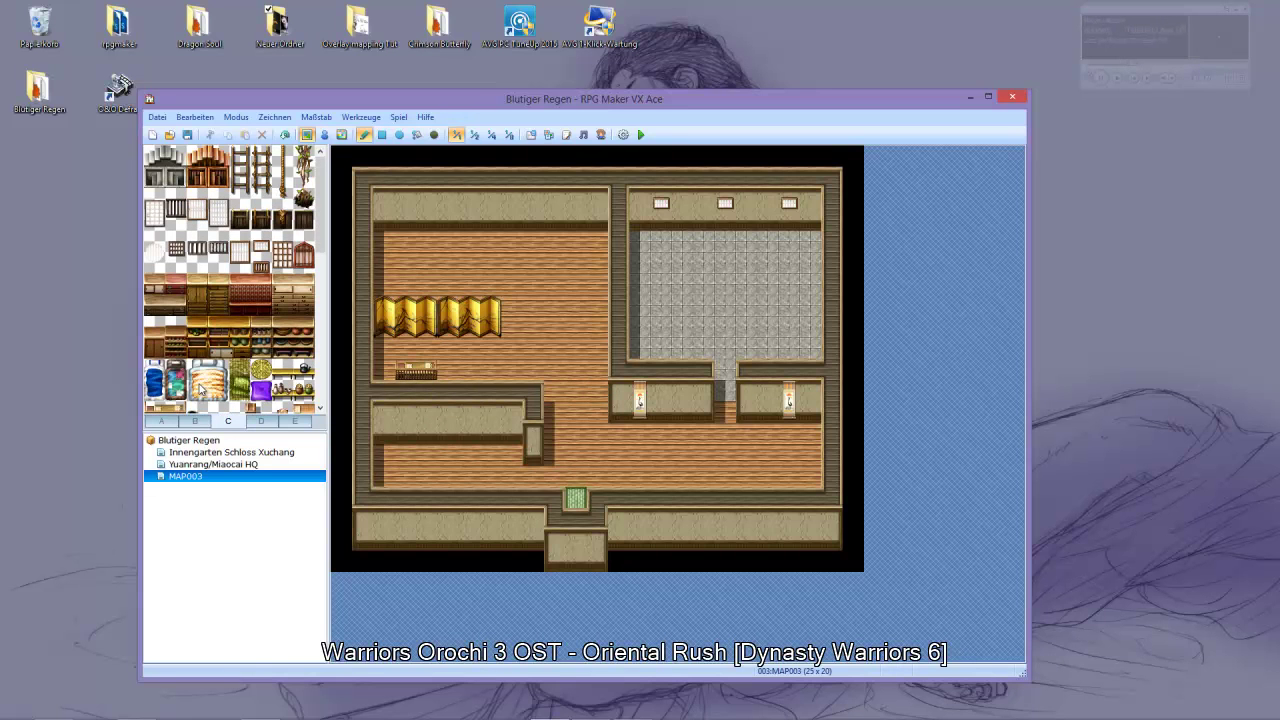
pyautogui.scroll(-3, 196, 424)
pyautogui.scroll(-3, 234, 345)
pyautogui.scroll(5, 234, 344)
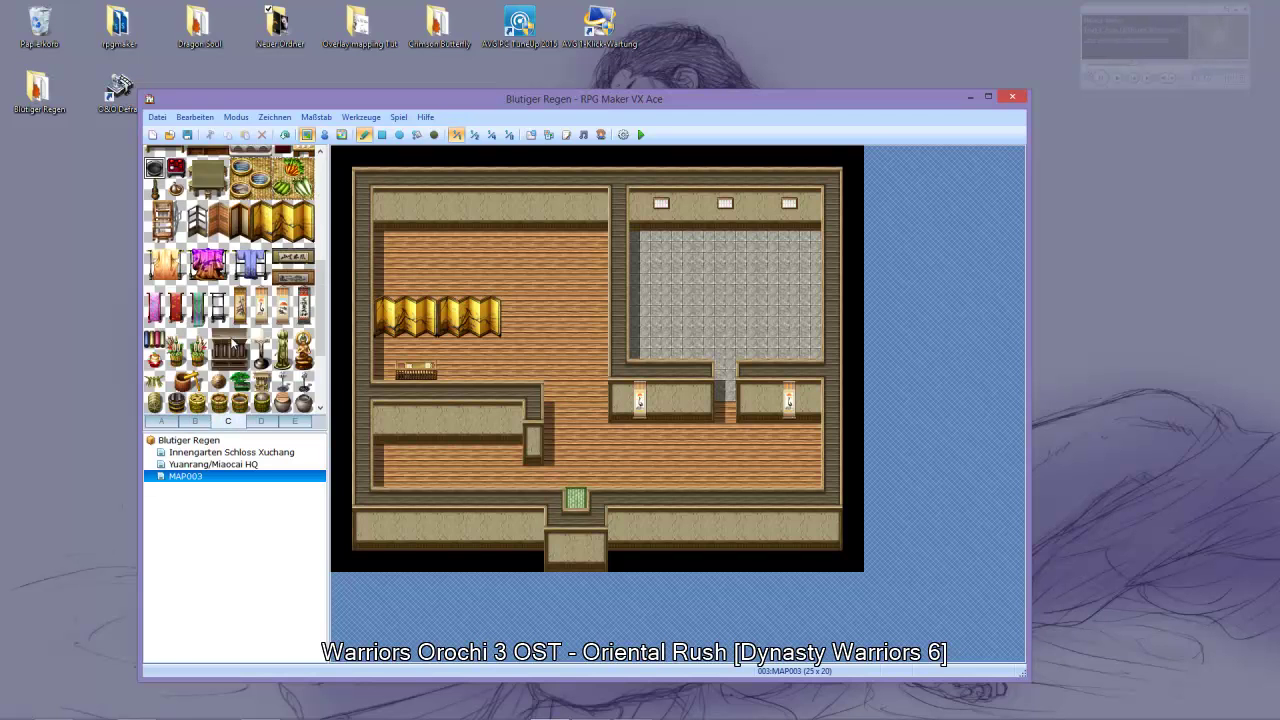
pyautogui.scroll(-3, 232, 344)
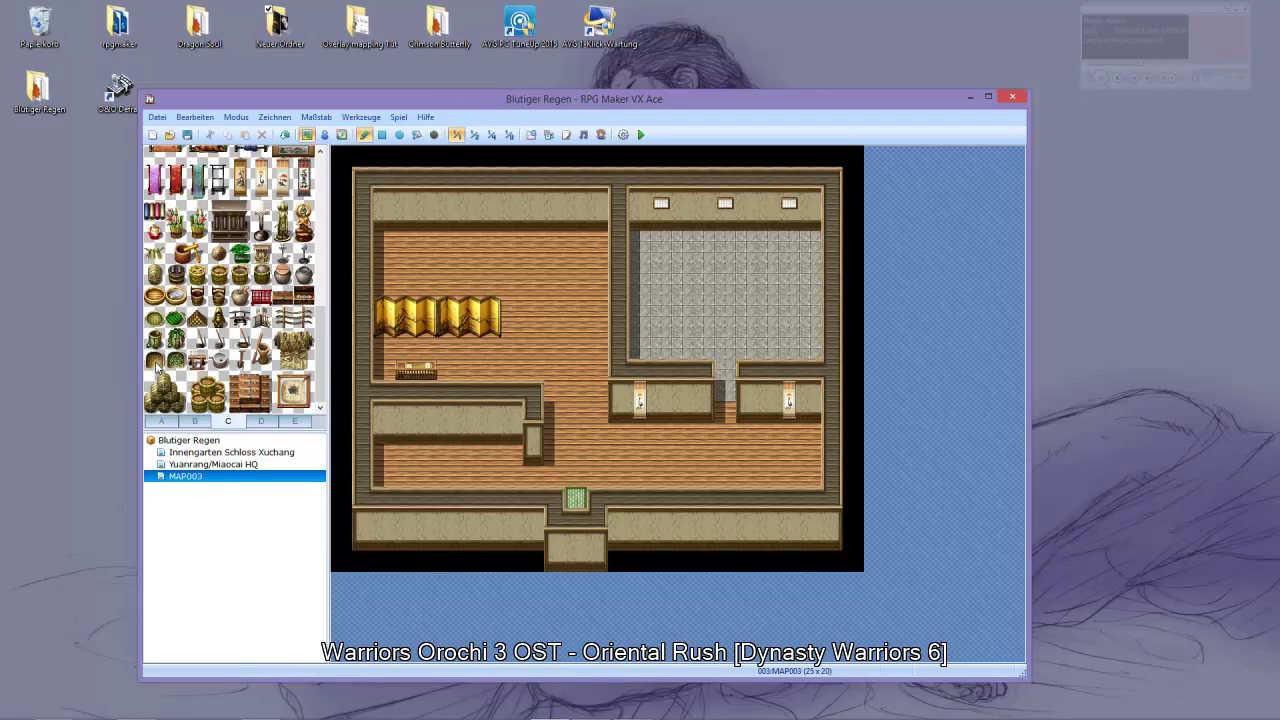
pyautogui.scroll(3, 178, 348)
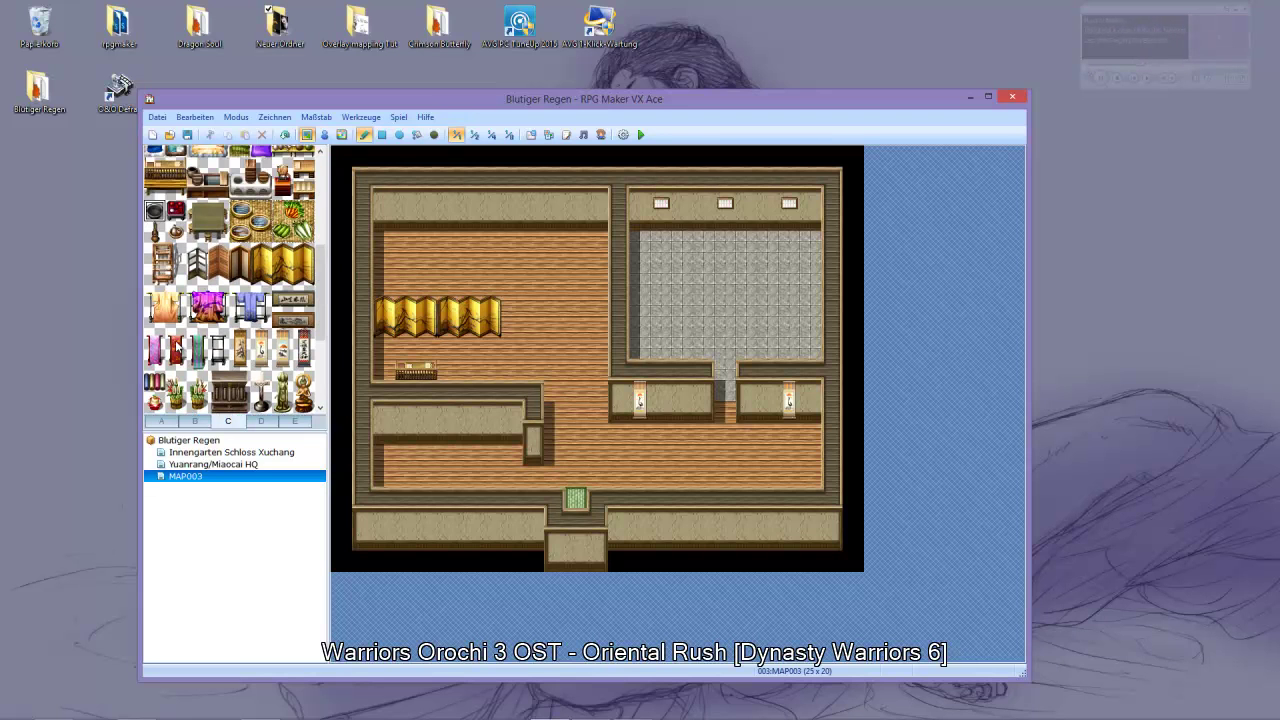
pyautogui.moveTo(152, 189); pyautogui.dragTo(180, 192)
pyautogui.click(575, 240)
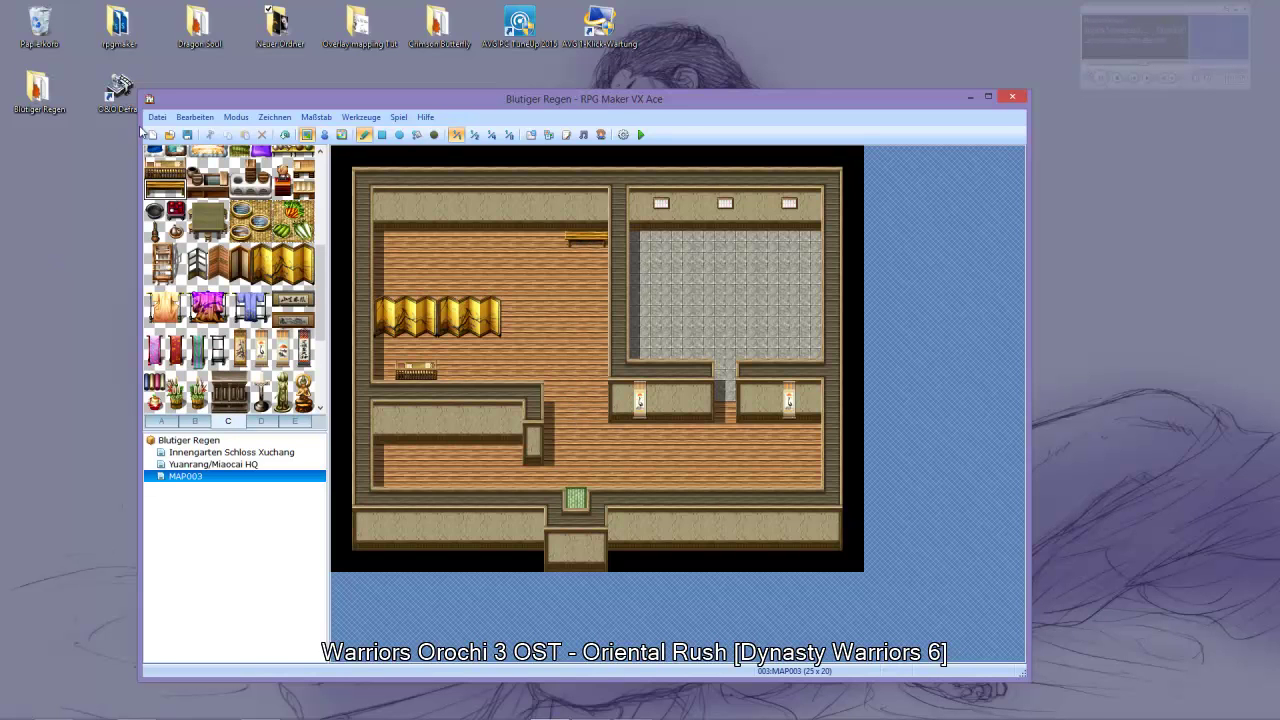
pyautogui.click(283, 137)
# Try placing a shelf tile on the left end of the upper-left room's back wall, and undo it
pyautogui.scroll(3, 215, 361)
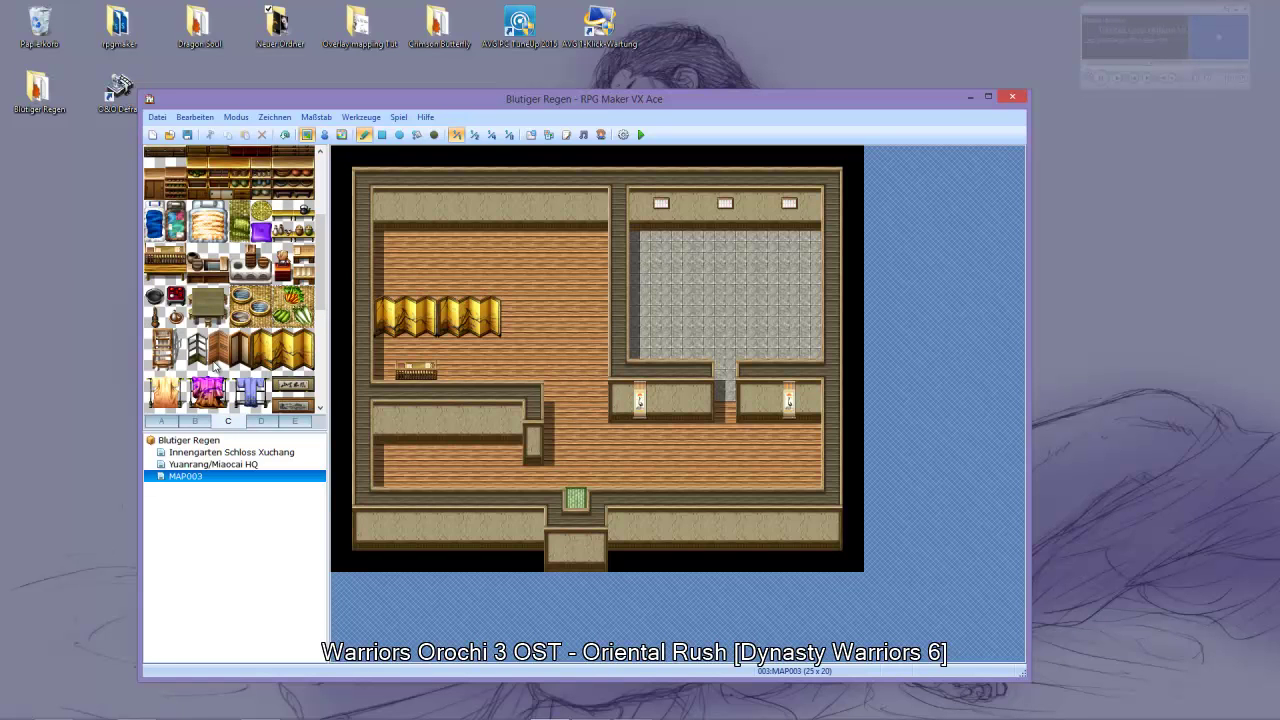
pyautogui.click(255, 230)
pyautogui.click(283, 230)
pyautogui.click(401, 202)
pyautogui.click(285, 134)
# Place two tall white paper windows on the upper-left room's back wall, one near each end
pyautogui.scroll(5, 256, 345)
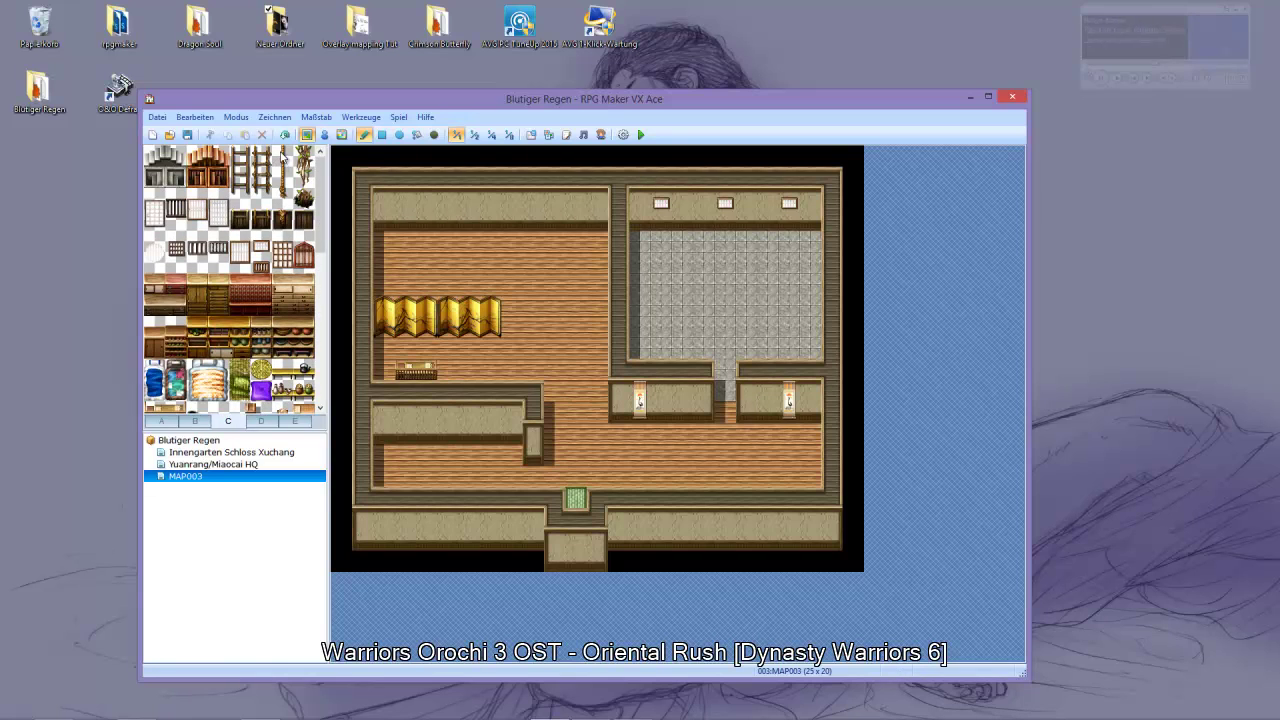
pyautogui.moveTo(218, 199); pyautogui.dragTo(218, 221)
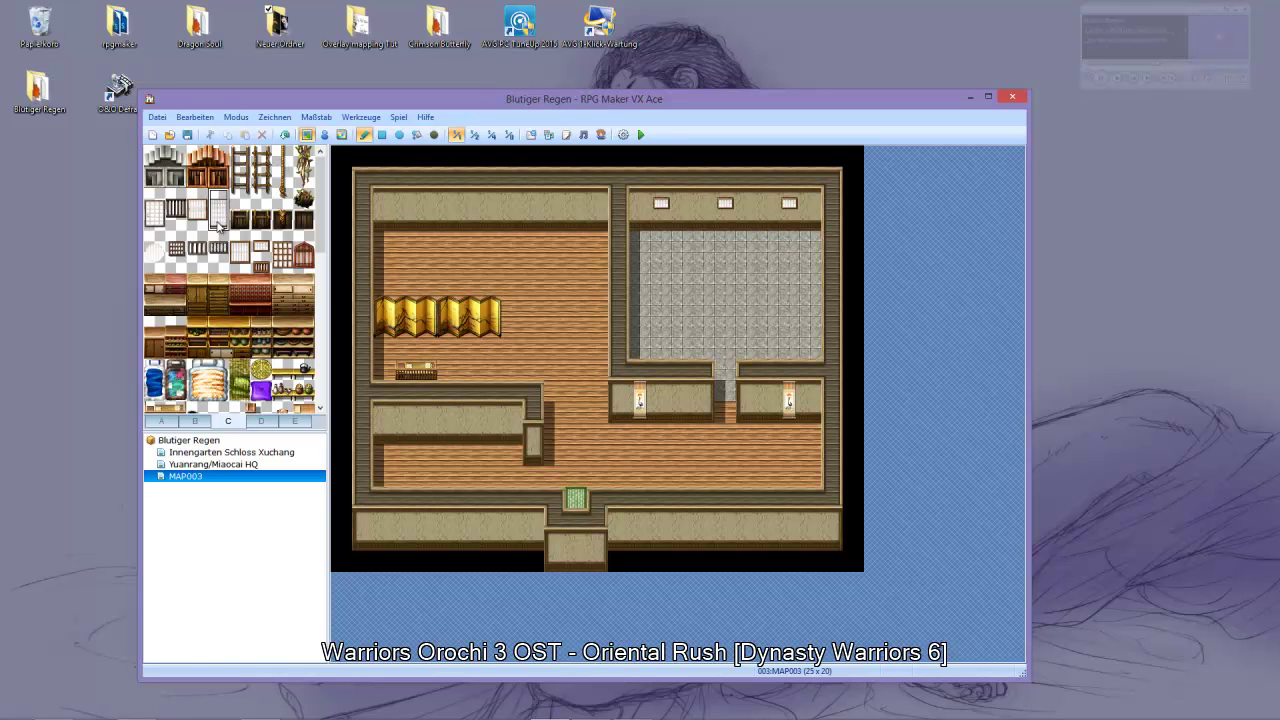
pyautogui.click(405, 208)
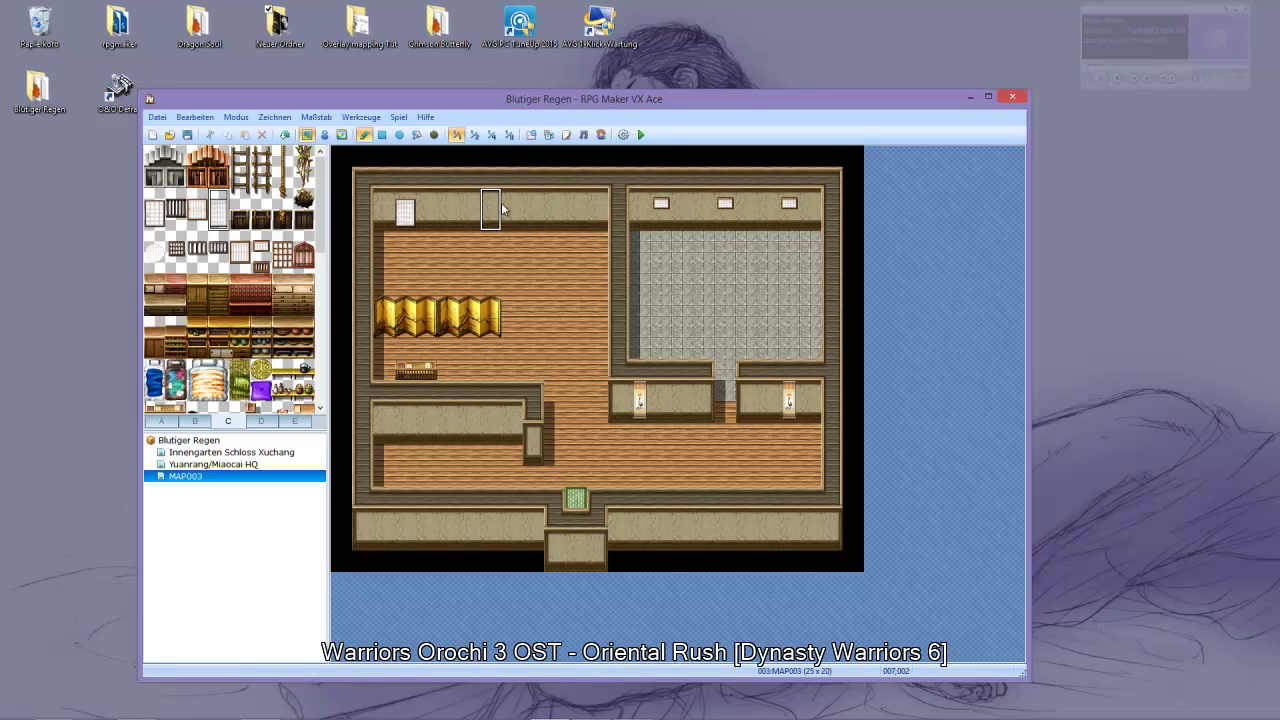
pyautogui.click(577, 212)
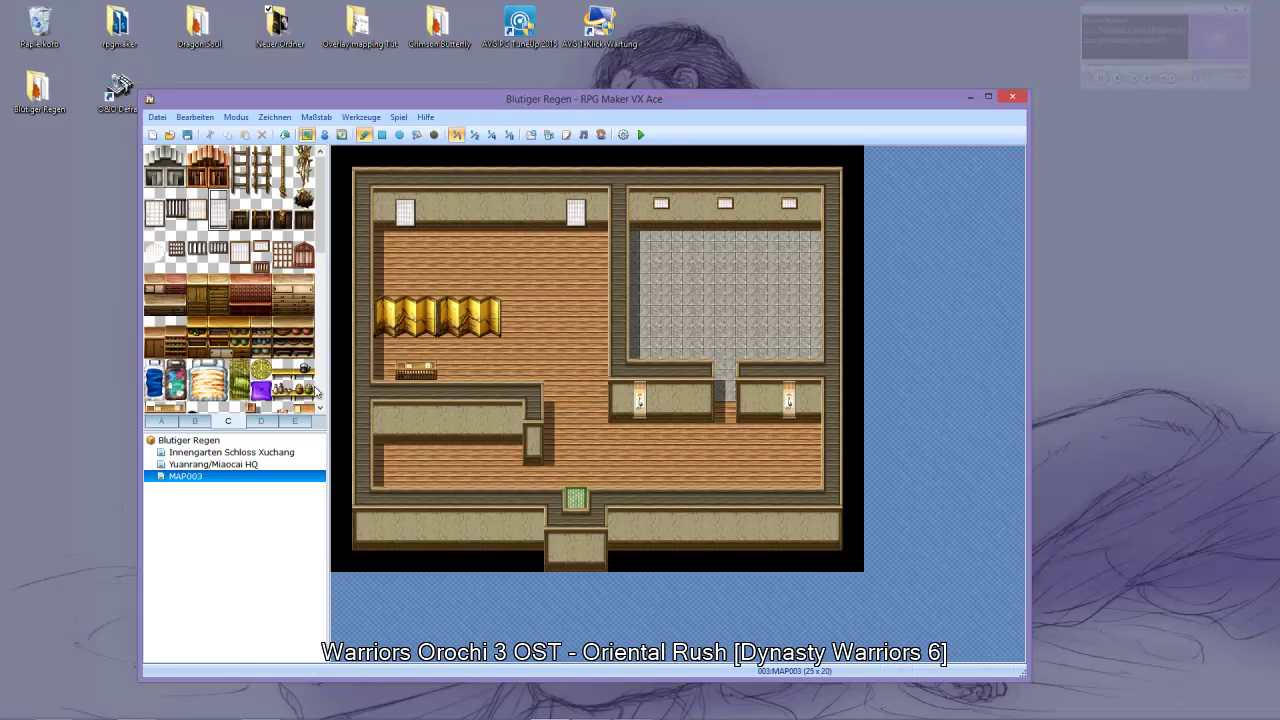
pyautogui.click(197, 213)
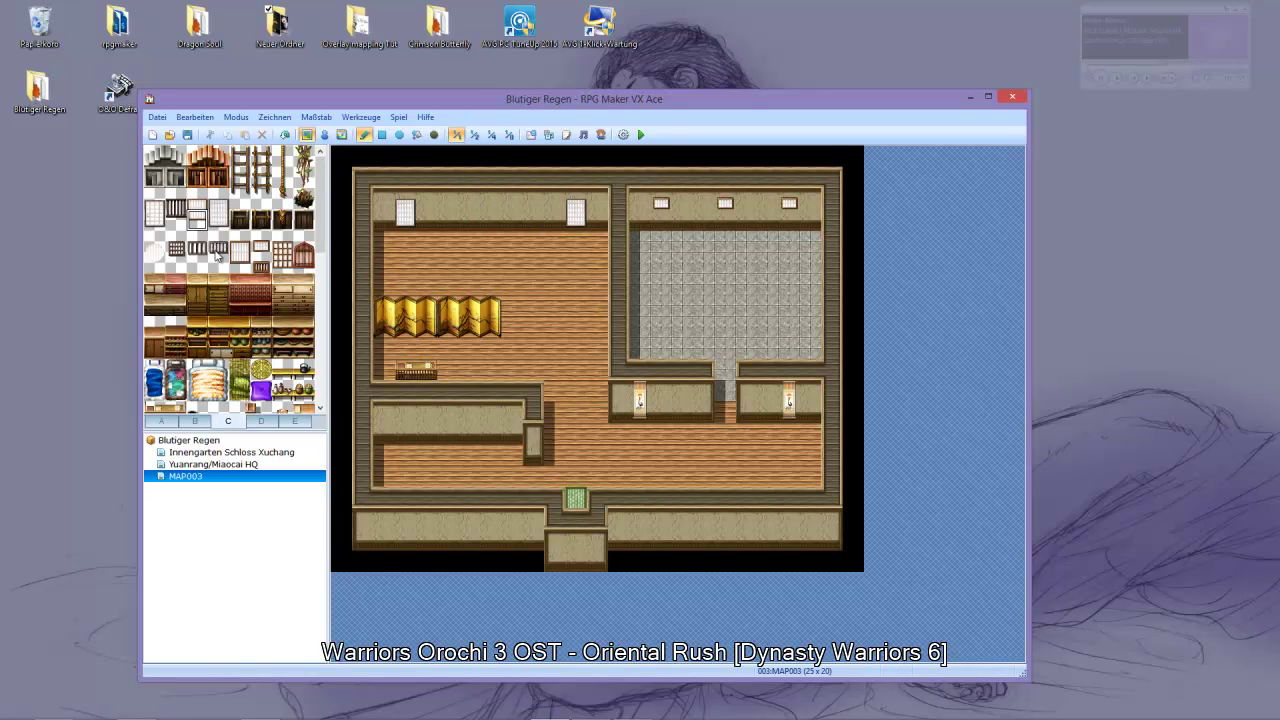
pyautogui.scroll(-5, 218, 256)
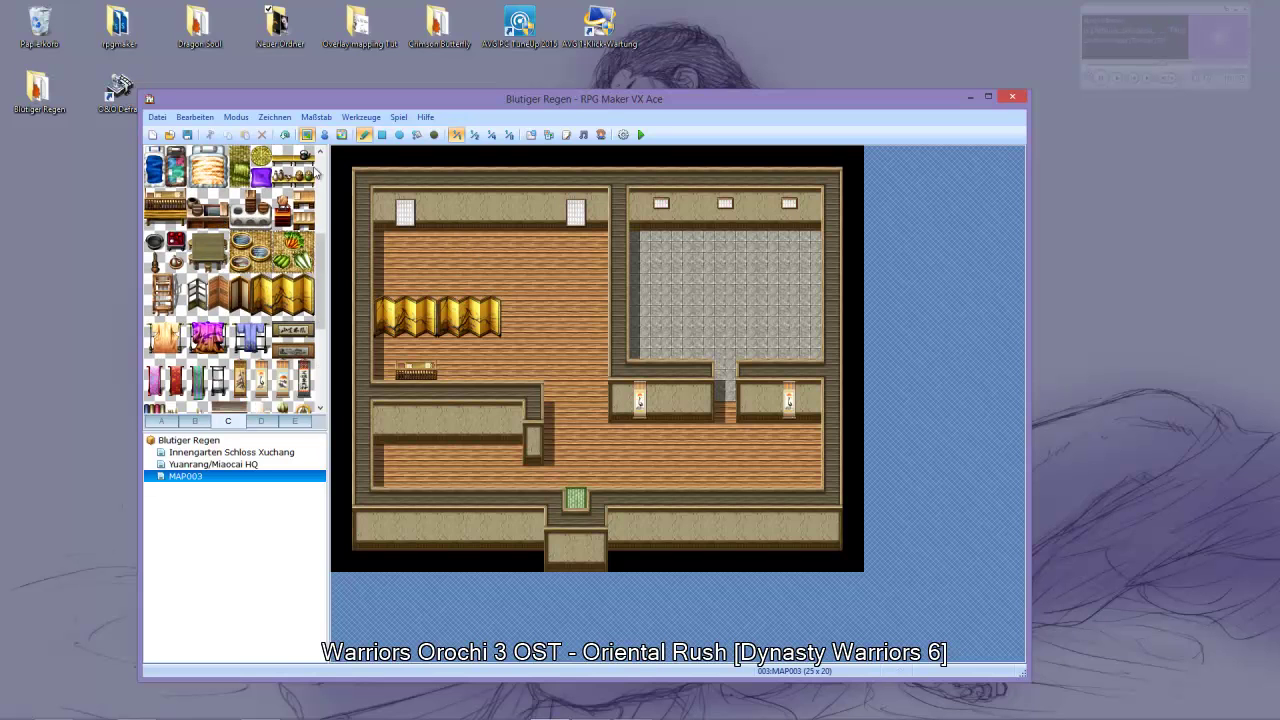
pyautogui.click(161, 421)
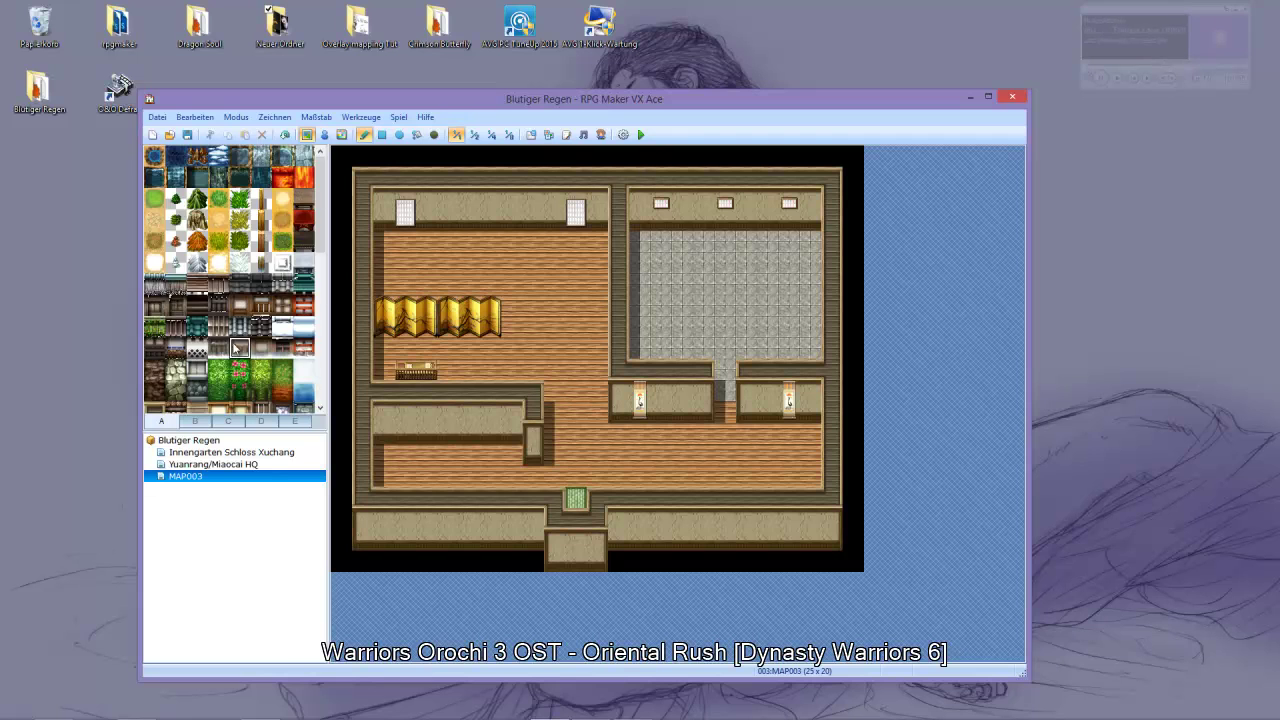
# Place a two-tile-wide strip of vertical wooden planks at the base of the upper-left room's back wall, midway between the windows
pyautogui.scroll(-5, 235, 340)
pyautogui.click(284, 329)
pyautogui.moveTo(469, 219); pyautogui.dragTo(488, 220)
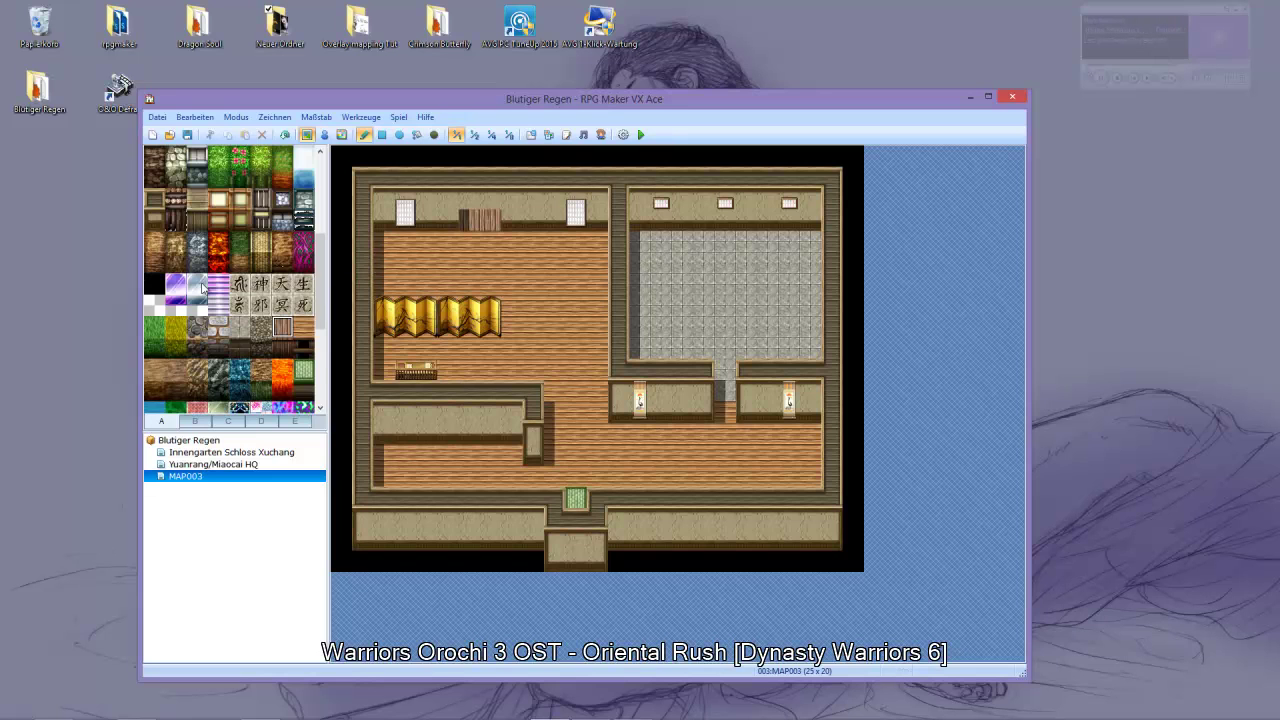
# Try light green grass and then dark green bush tiles on the two wall tiles directly above the wooden planks
pyautogui.scroll(5, 203, 292)
pyautogui.click(154, 200)
pyautogui.moveTo(469, 212); pyautogui.dragTo(491, 212)
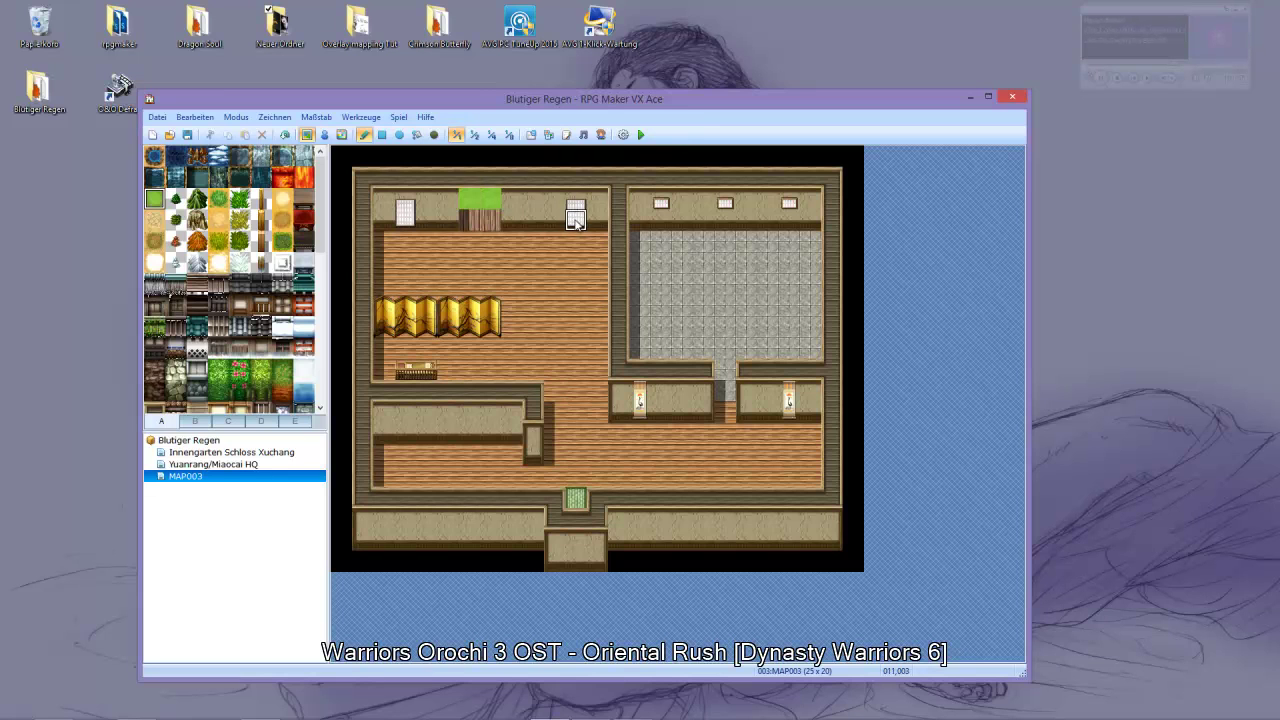
pyautogui.click(239, 199)
pyautogui.click(469, 200)
pyautogui.click(491, 200)
pyautogui.click(285, 134)
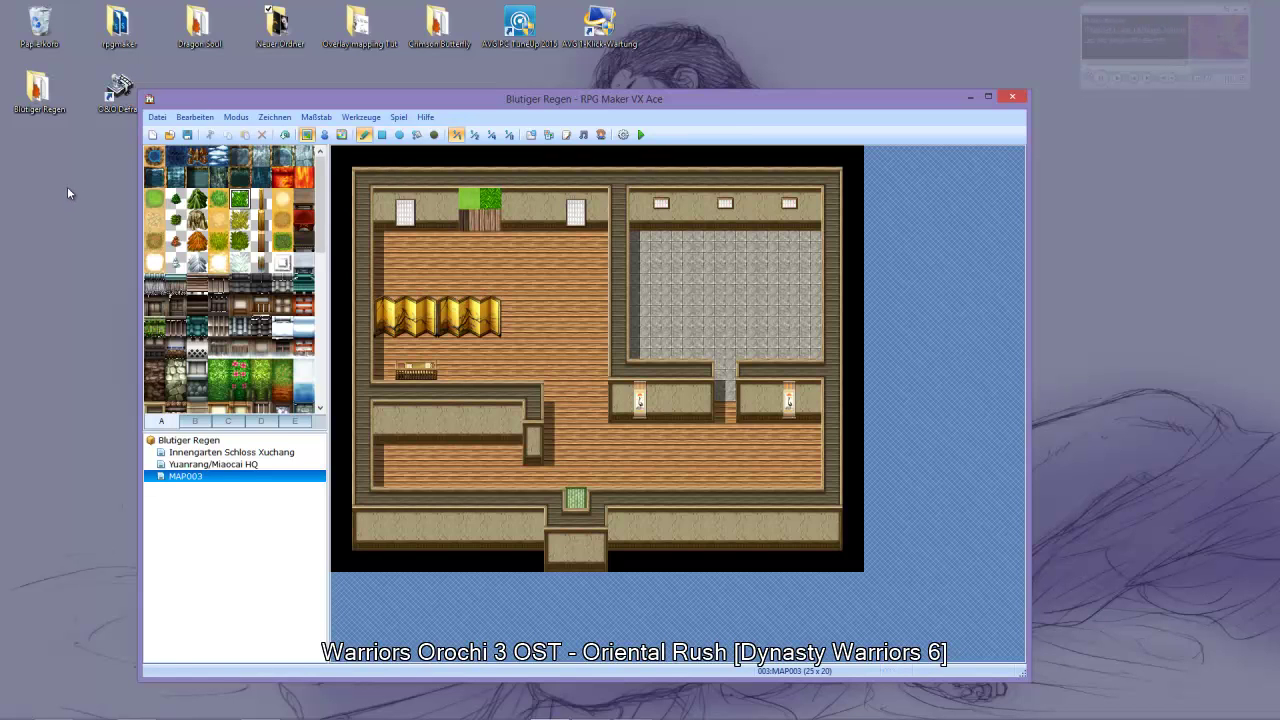
pyautogui.click(475, 205)
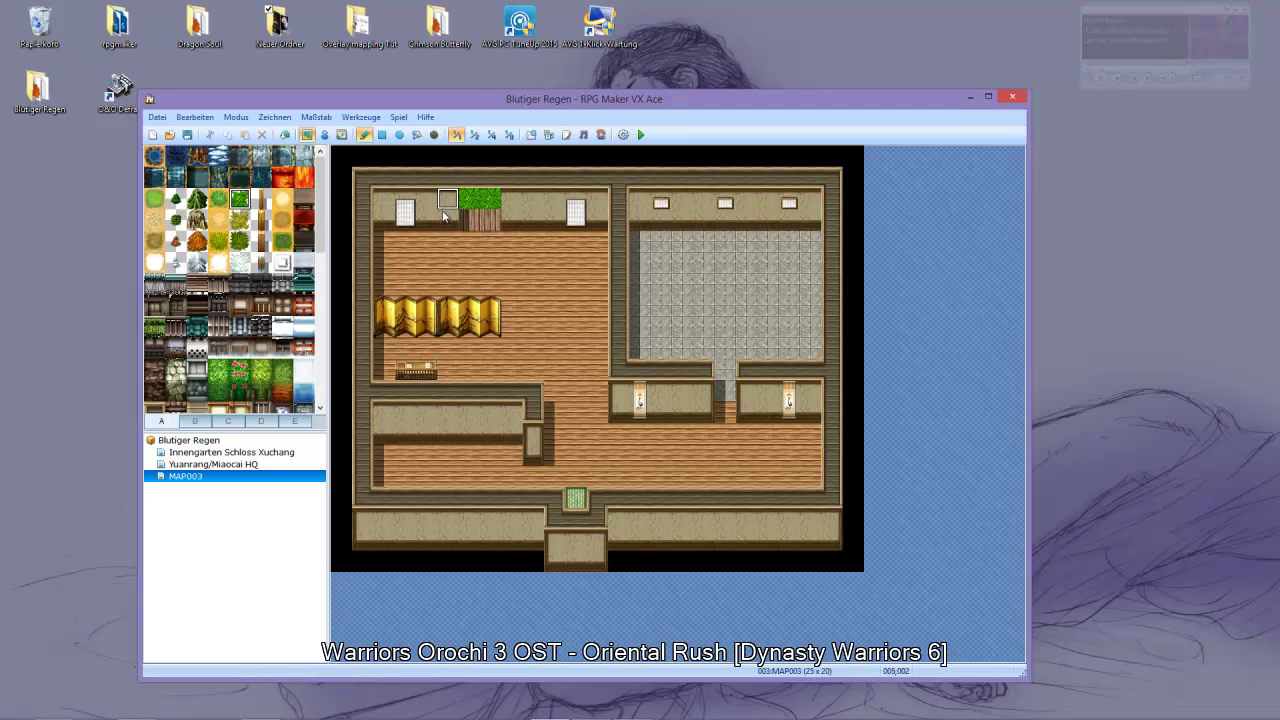
# Replace the two green tiles above the wooden planks with blue water tiles
pyautogui.click(176, 199)
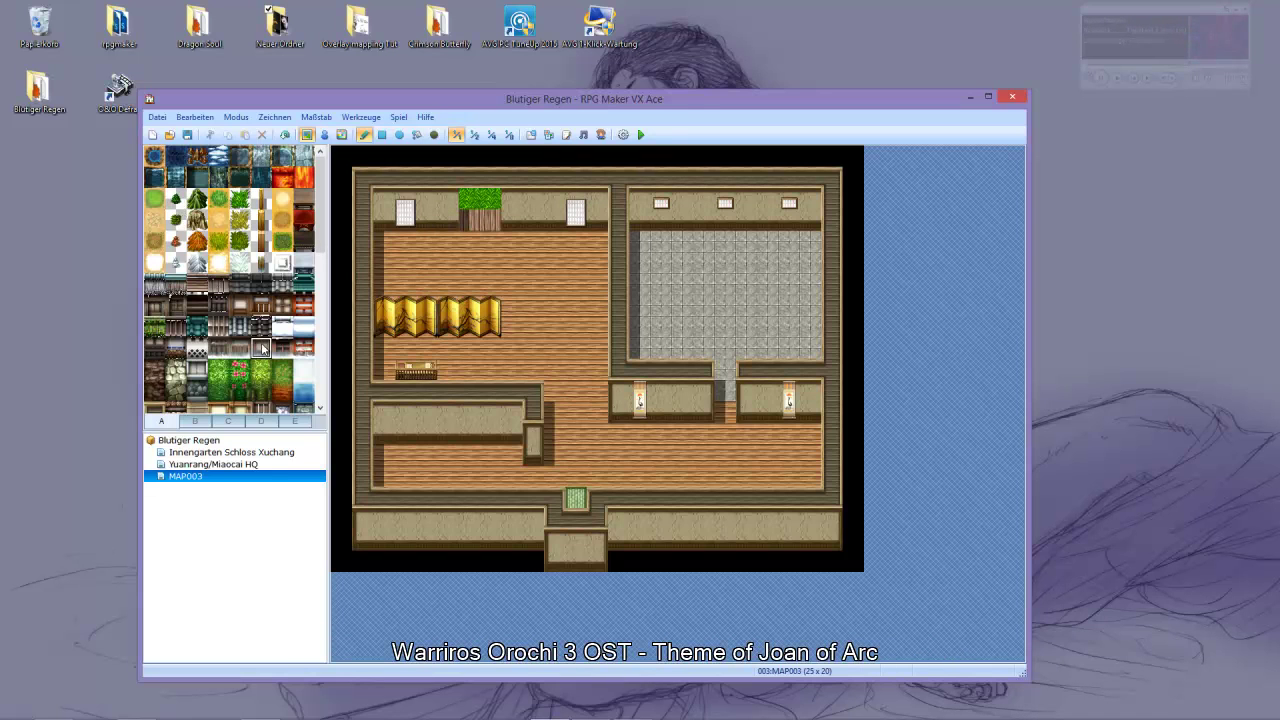
pyautogui.scroll(-10, 250, 342)
pyautogui.scroll(10, 245, 342)
pyautogui.scroll(-10, 228, 380)
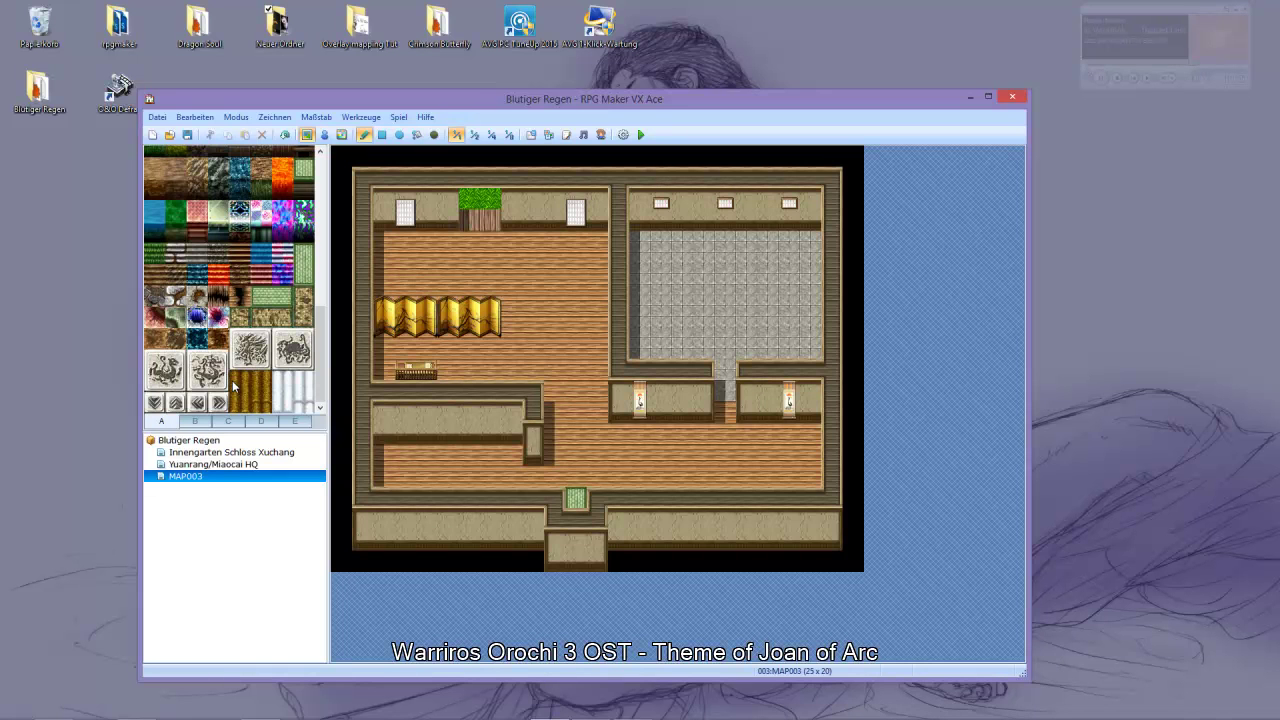
pyautogui.scroll(10, 230, 395)
pyautogui.click(242, 160)
pyautogui.click(447, 200)
pyautogui.click(284, 134)
pyautogui.click(468, 200)
pyautogui.click(282, 156)
pyautogui.click(487, 210)
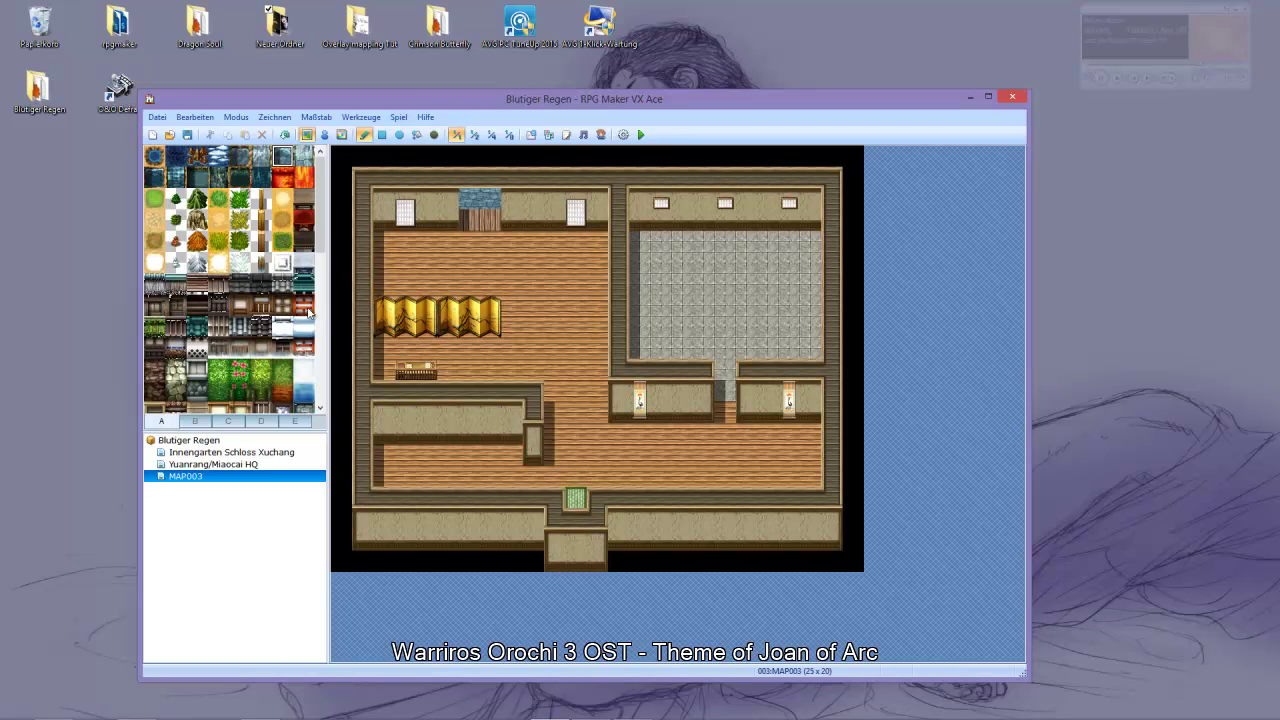
pyautogui.click(176, 262)
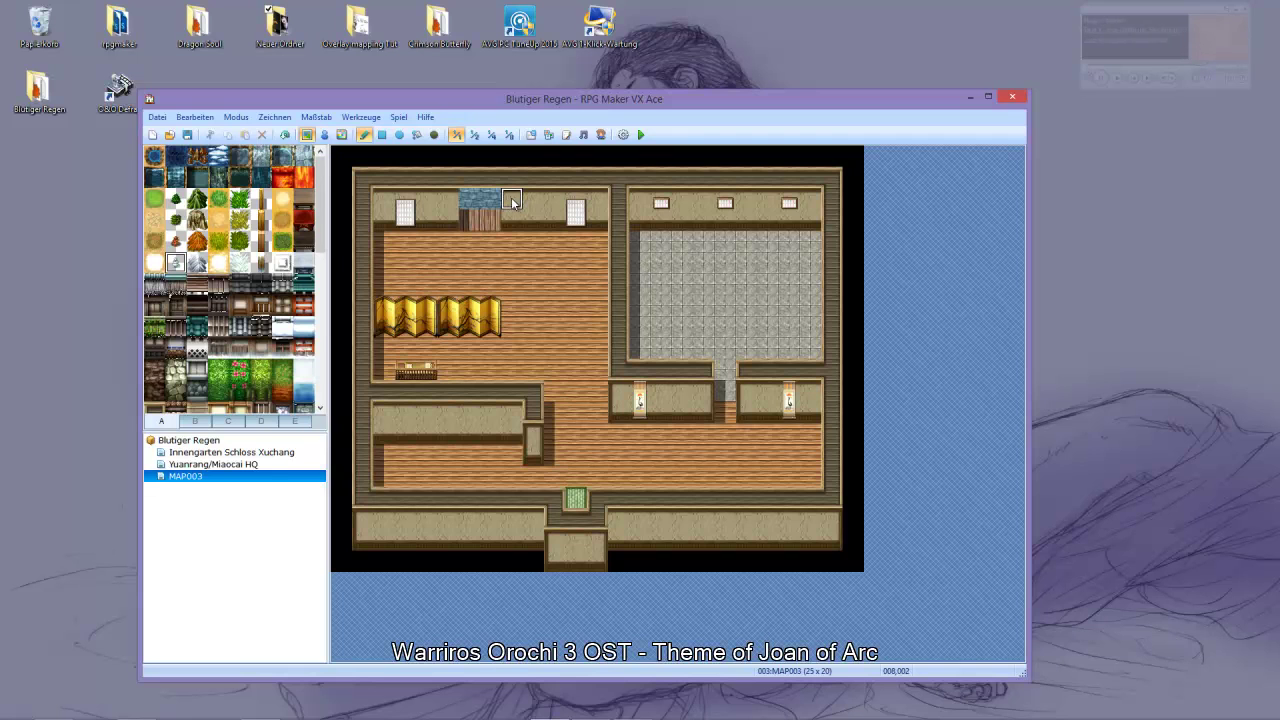
pyautogui.click(242, 289)
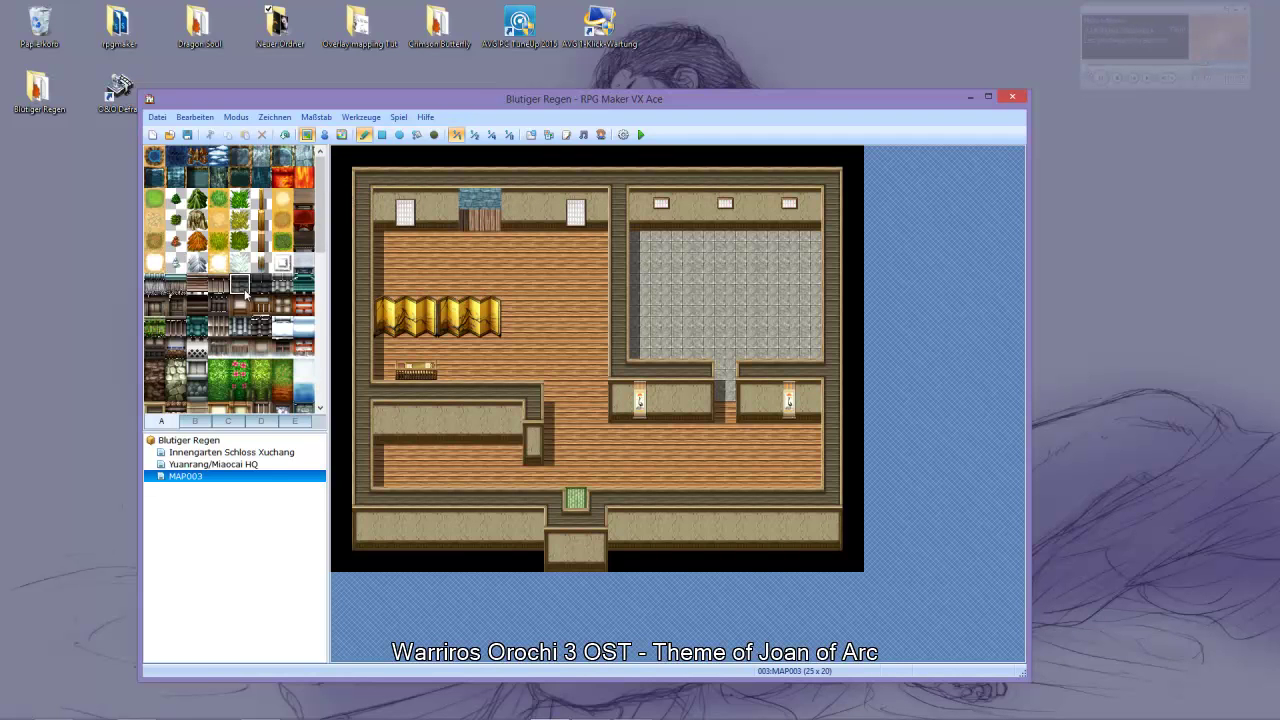
pyautogui.scroll(-5, 250, 298)
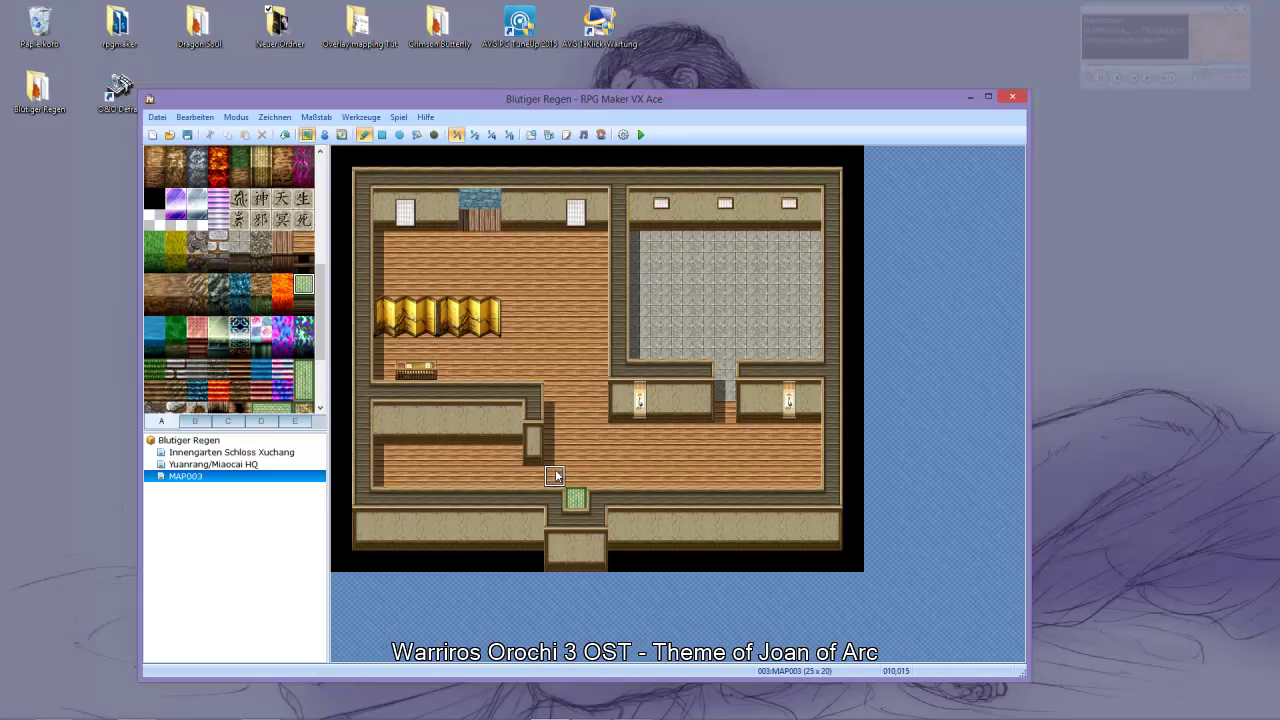
pyautogui.click(305, 246)
pyautogui.click(274, 342)
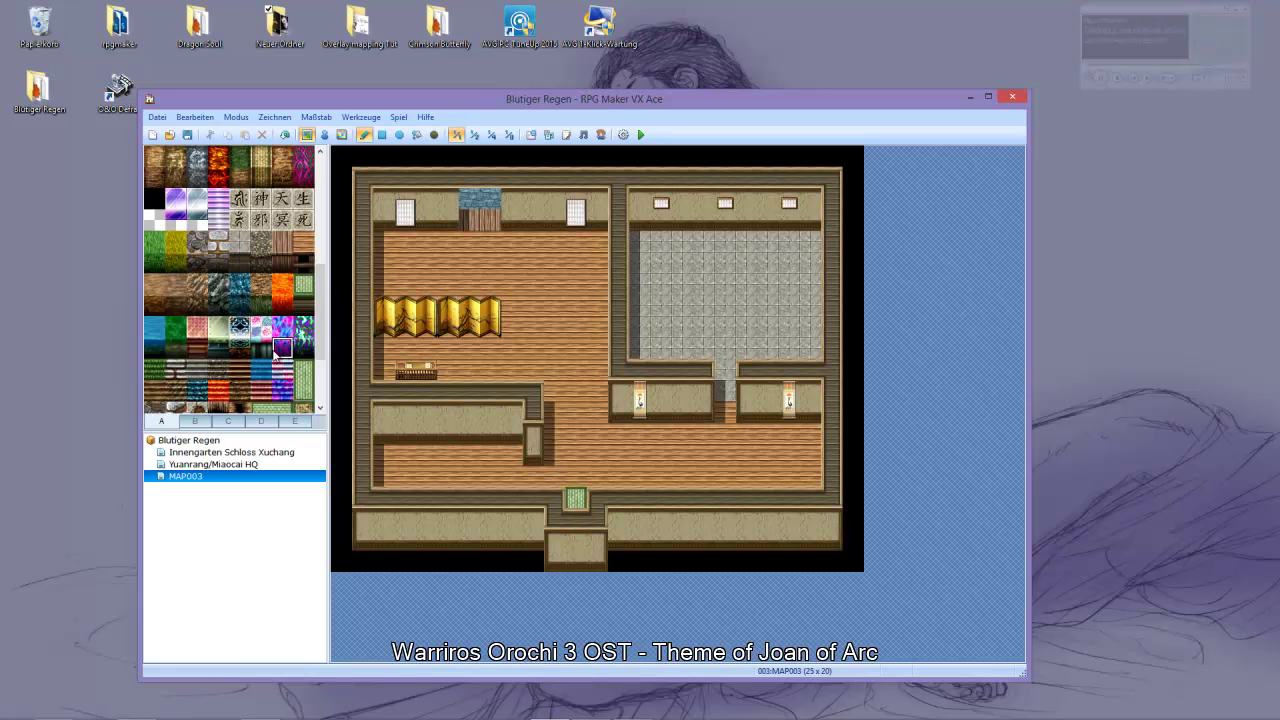
pyautogui.scroll(-3, 276, 350)
pyautogui.scroll(1, 275, 355)
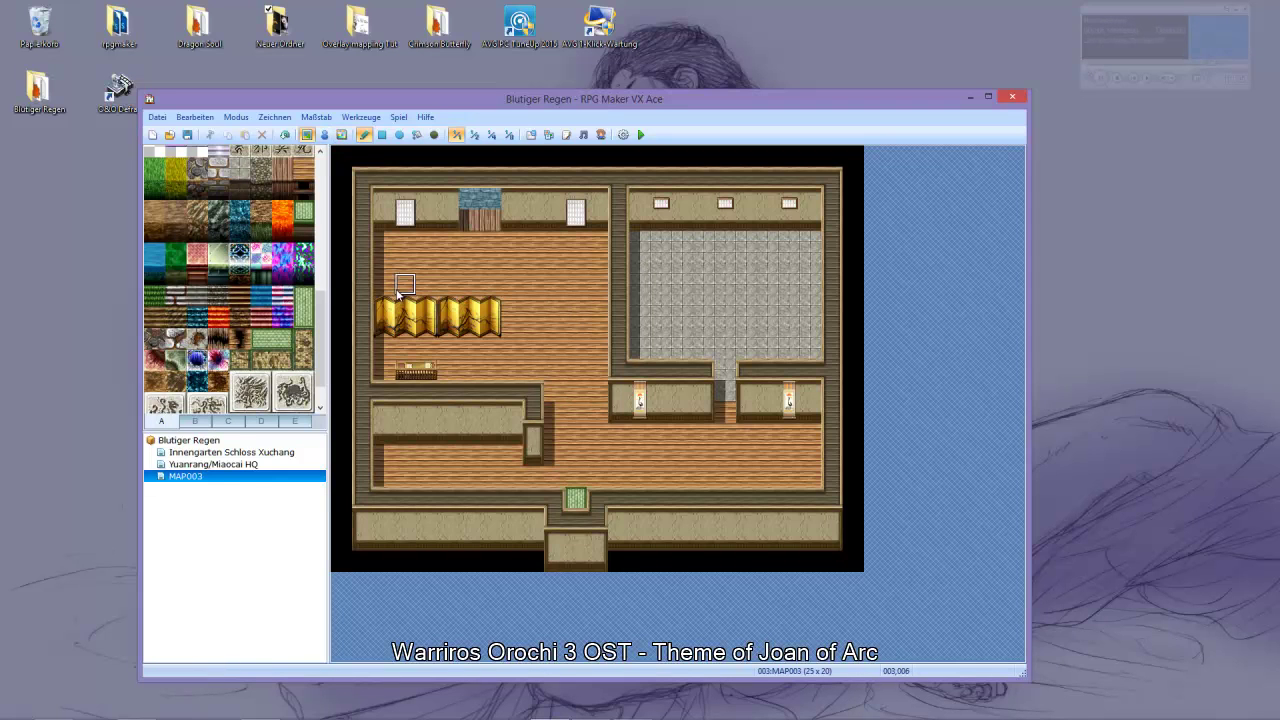
# Remove the folding screens and low cabinet from the upper-left room and the two hanging scrolls beside the stone room's entrance
pyautogui.moveTo(383, 305)
pyautogui.mouseDown()
pyautogui.moveTo(384, 350)
pyautogui.moveTo(443, 371)
pyautogui.moveTo(500, 327)
pyautogui.moveTo(397, 326)
pyautogui.moveTo(474, 324)
pyautogui.moveTo(432, 316)
pyautogui.mouseUp()
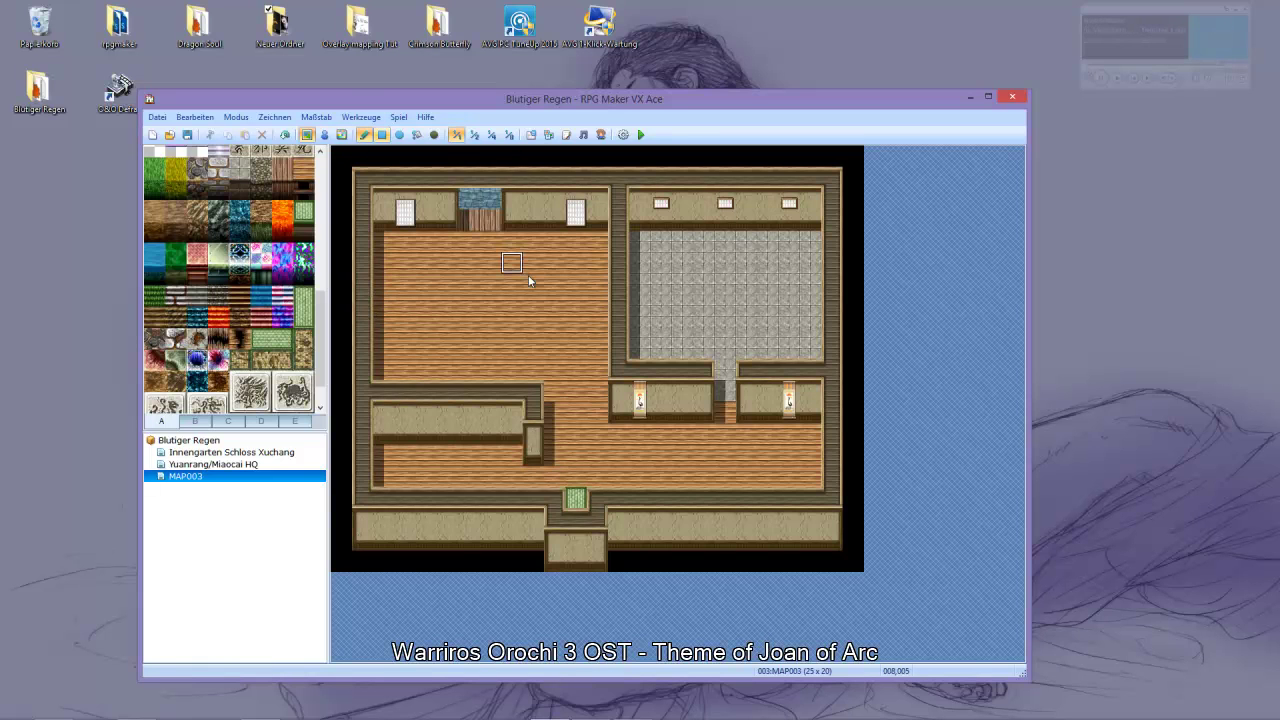
pyautogui.click(645, 393)
pyautogui.click(789, 398)
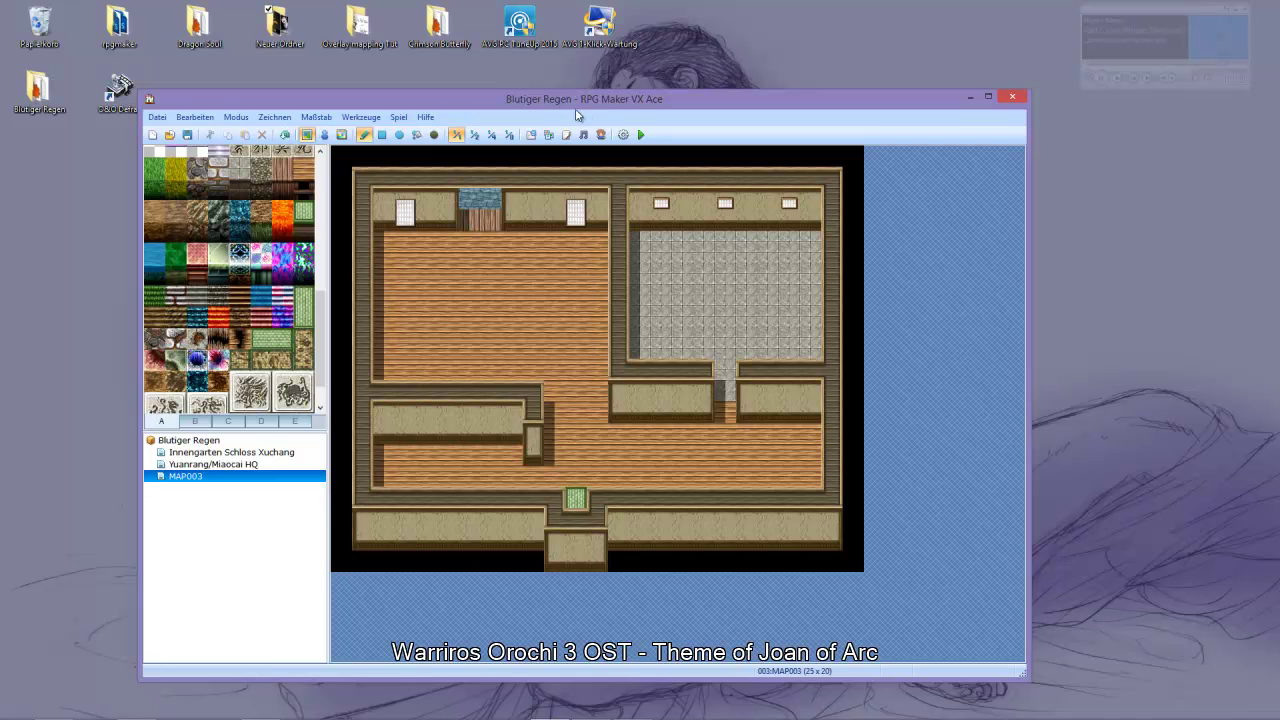
# Set the player's start position on tile 008,007 in the middle of the upper-left room
pyautogui.click(324, 134)
pyautogui.rightClick(510, 310)
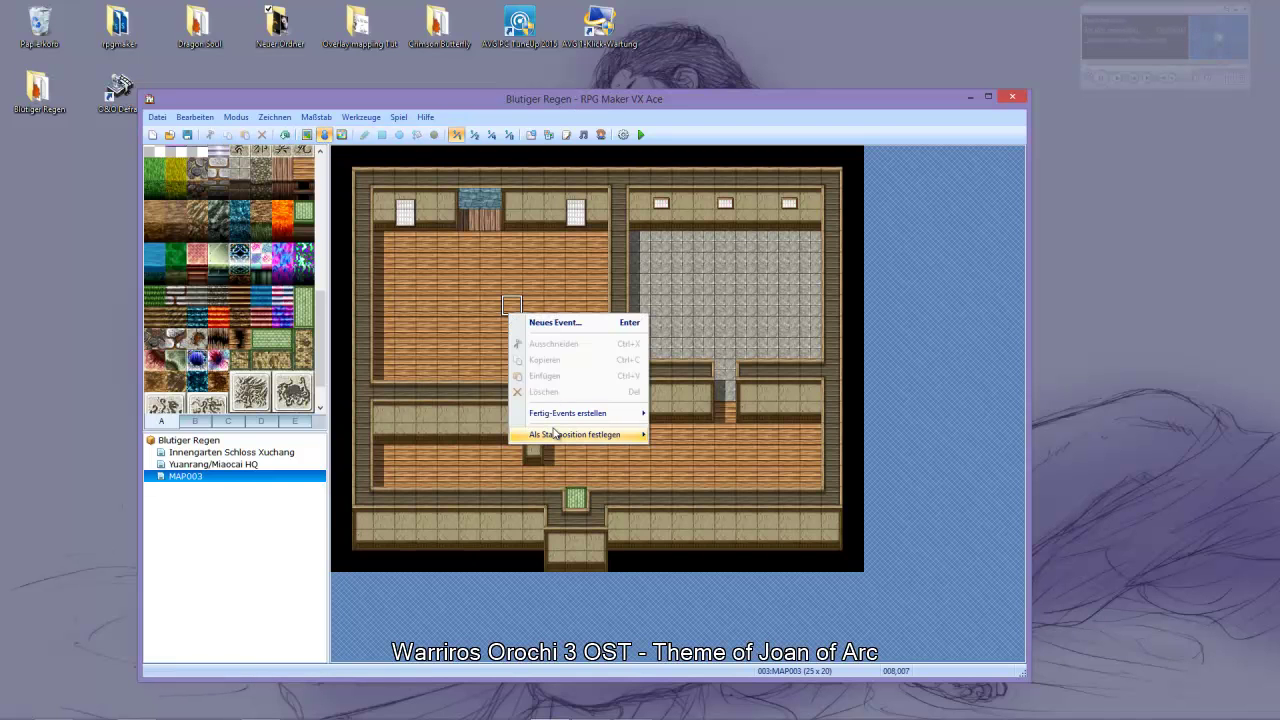
pyautogui.moveTo(558, 434)
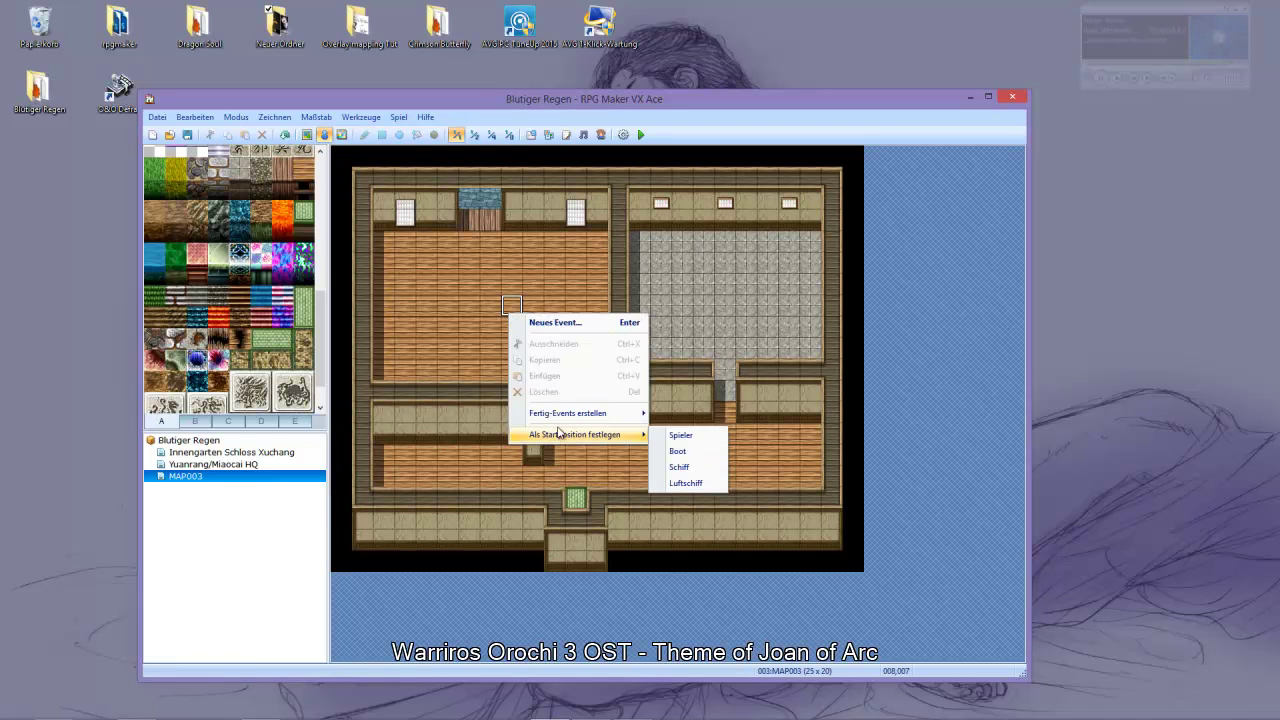
pyautogui.rightClick(510, 311)
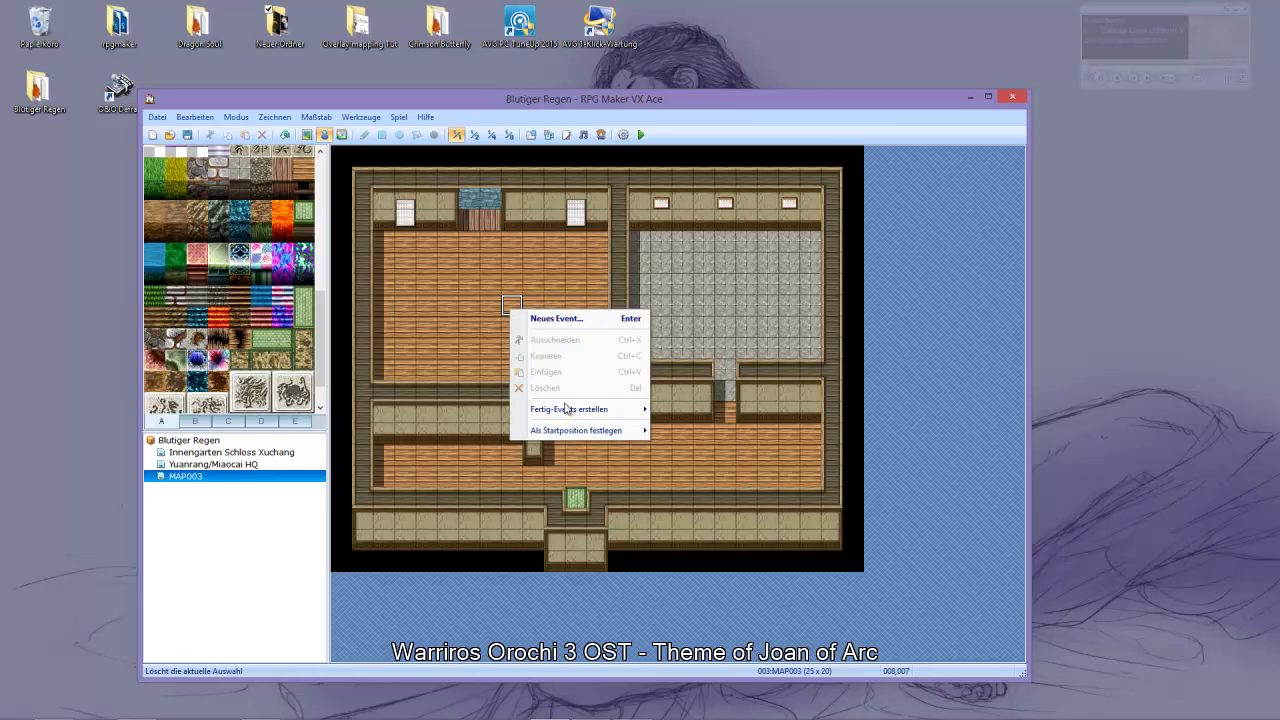
pyautogui.moveTo(576, 430)
pyautogui.click(682, 430)
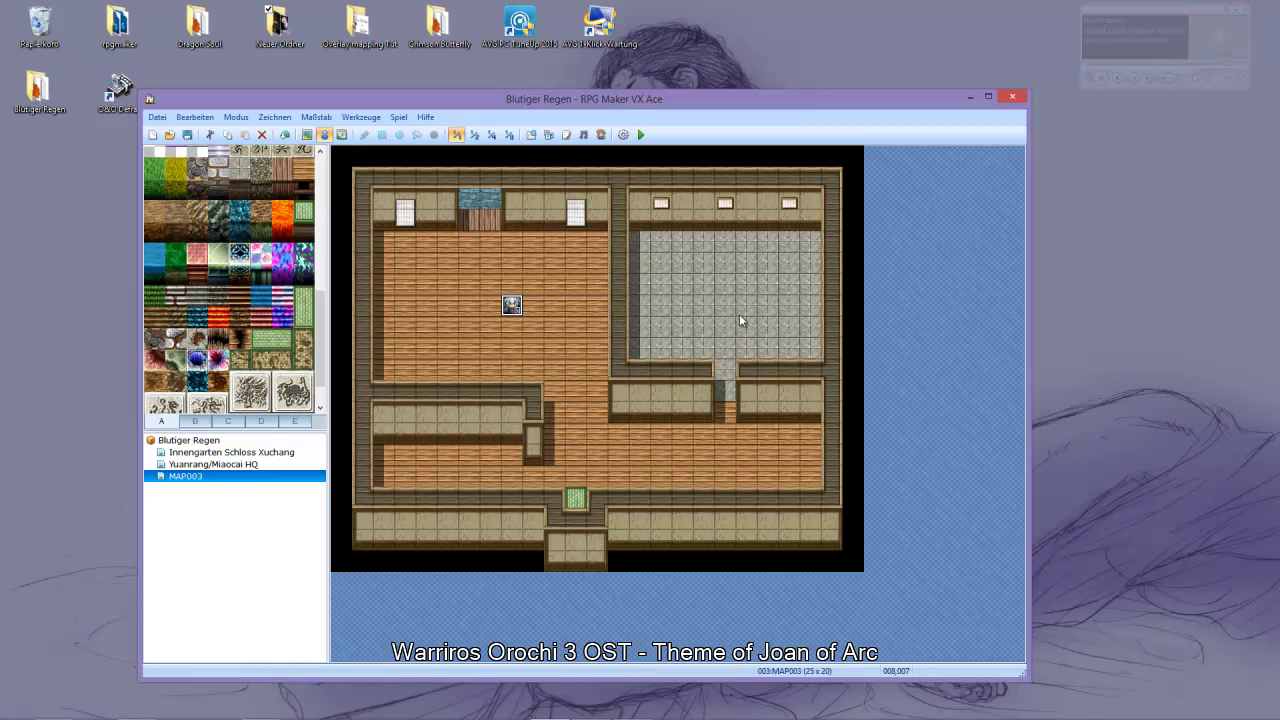
# Playtest the project by starting a new game so a mapshot is exported, and close the game window
pyautogui.click(641, 134)
pyautogui.click(531, 418)
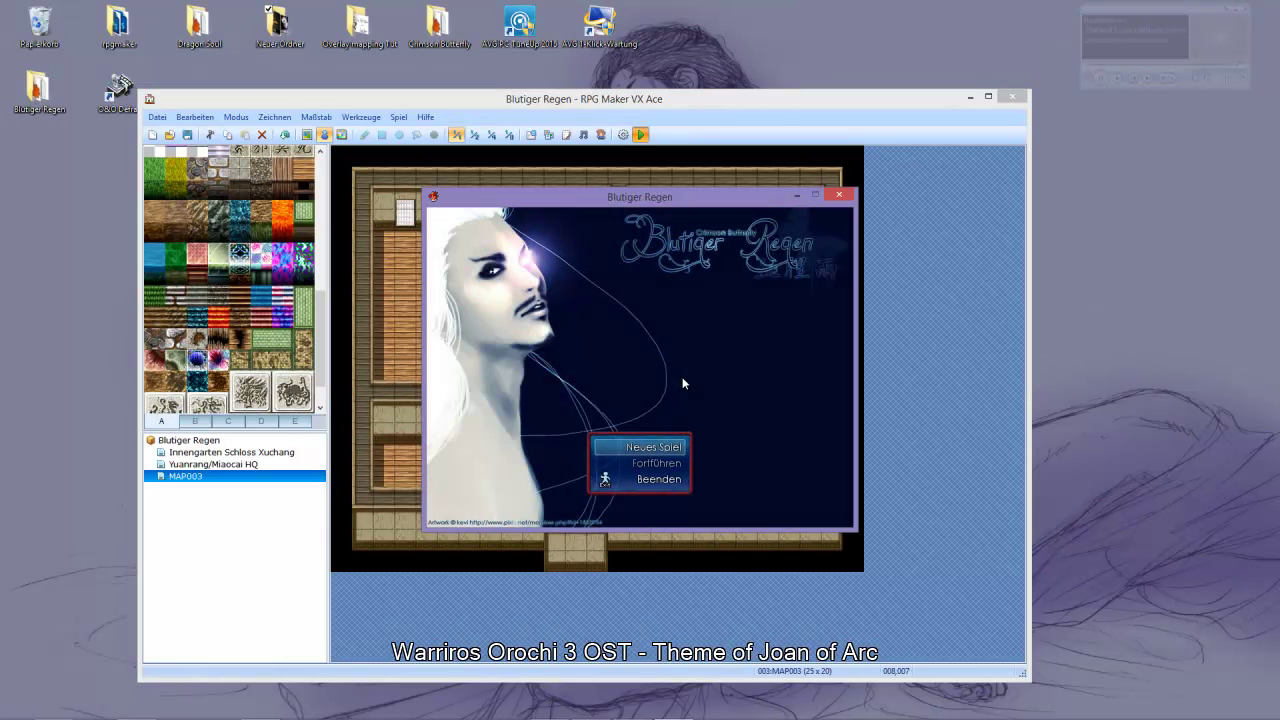
pyautogui.press('Return')
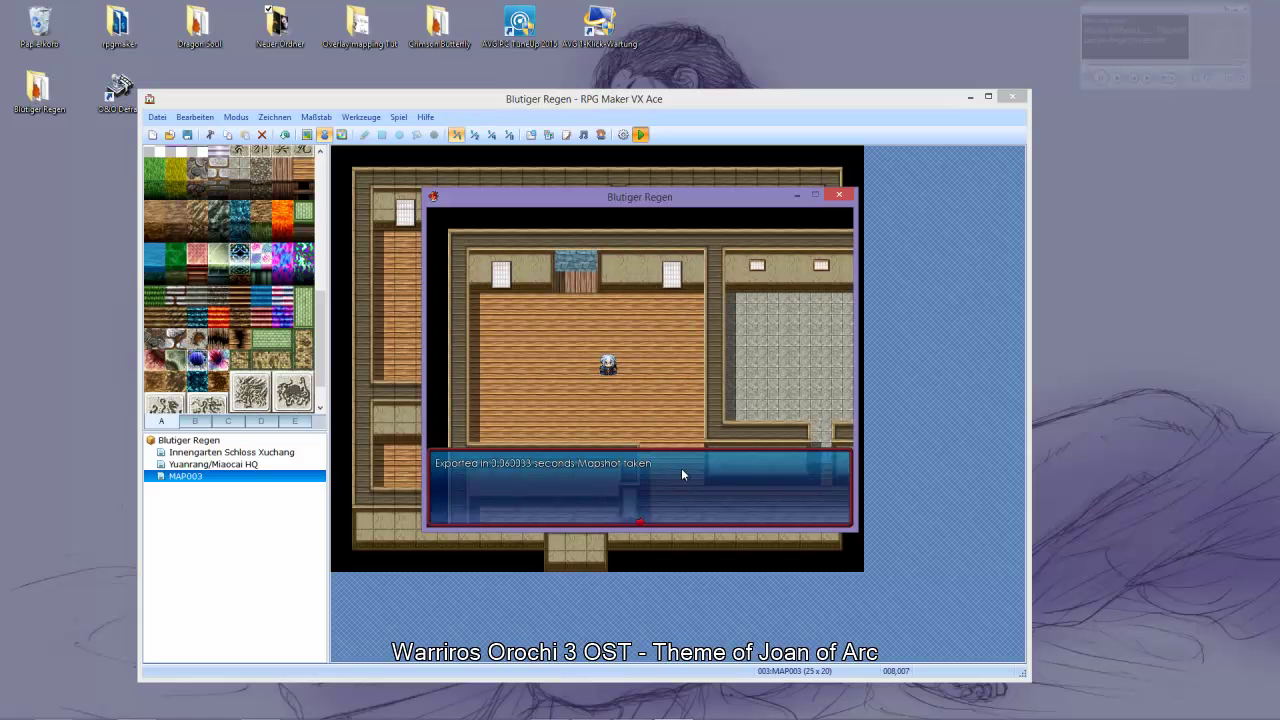
pyautogui.click(838, 195)
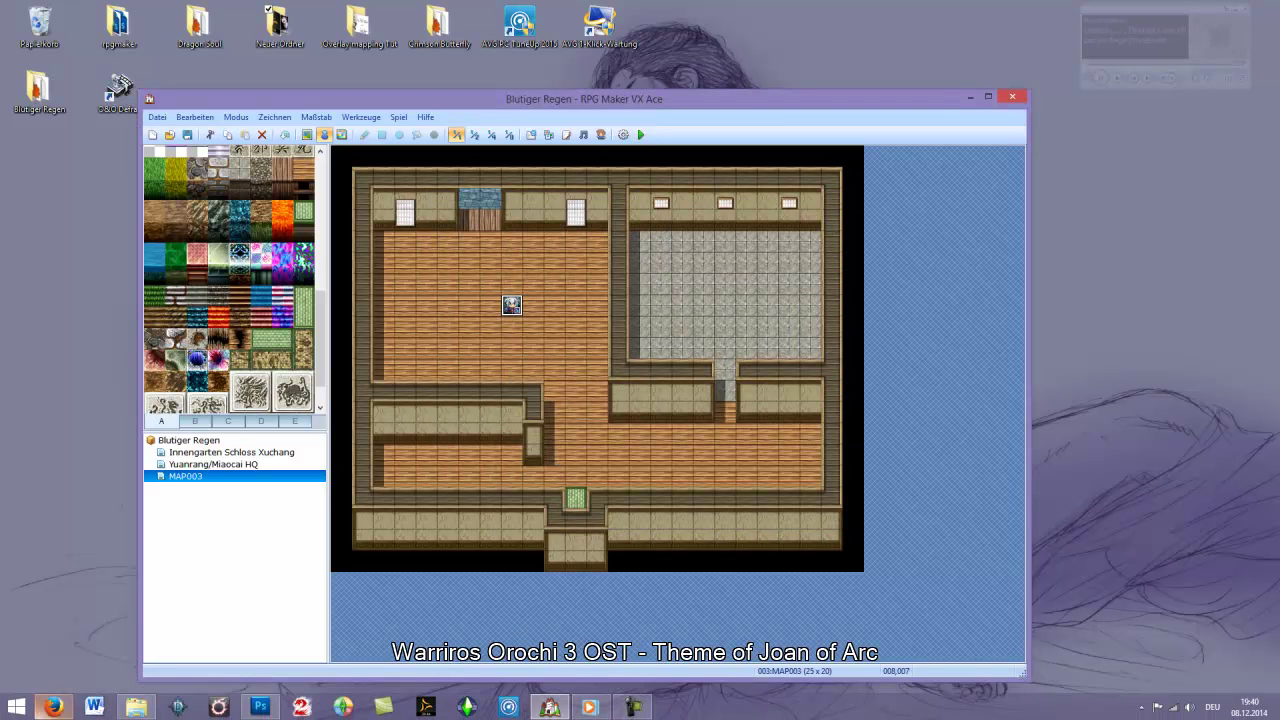
# Switch to Photoshop
pyautogui.click(259, 706)
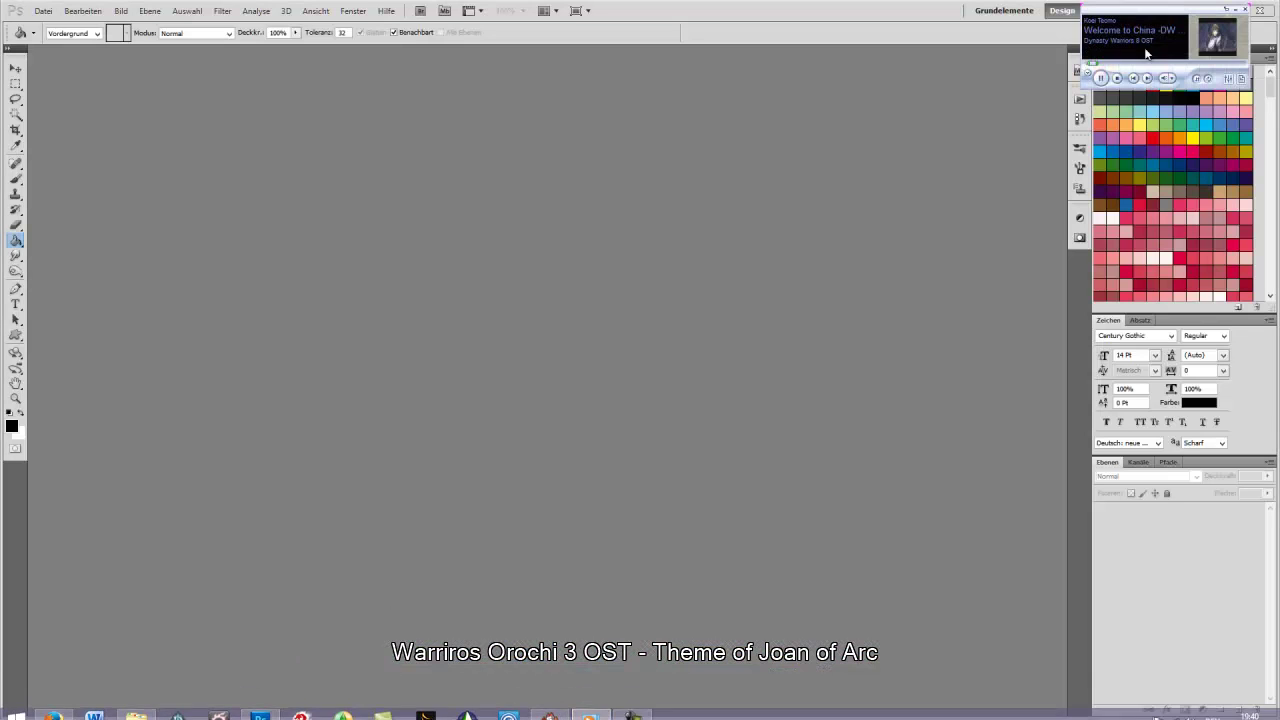
# Skip ahead through the music player's playlist to a different track
pyautogui.click(1149, 78)
pyautogui.click(1149, 78)
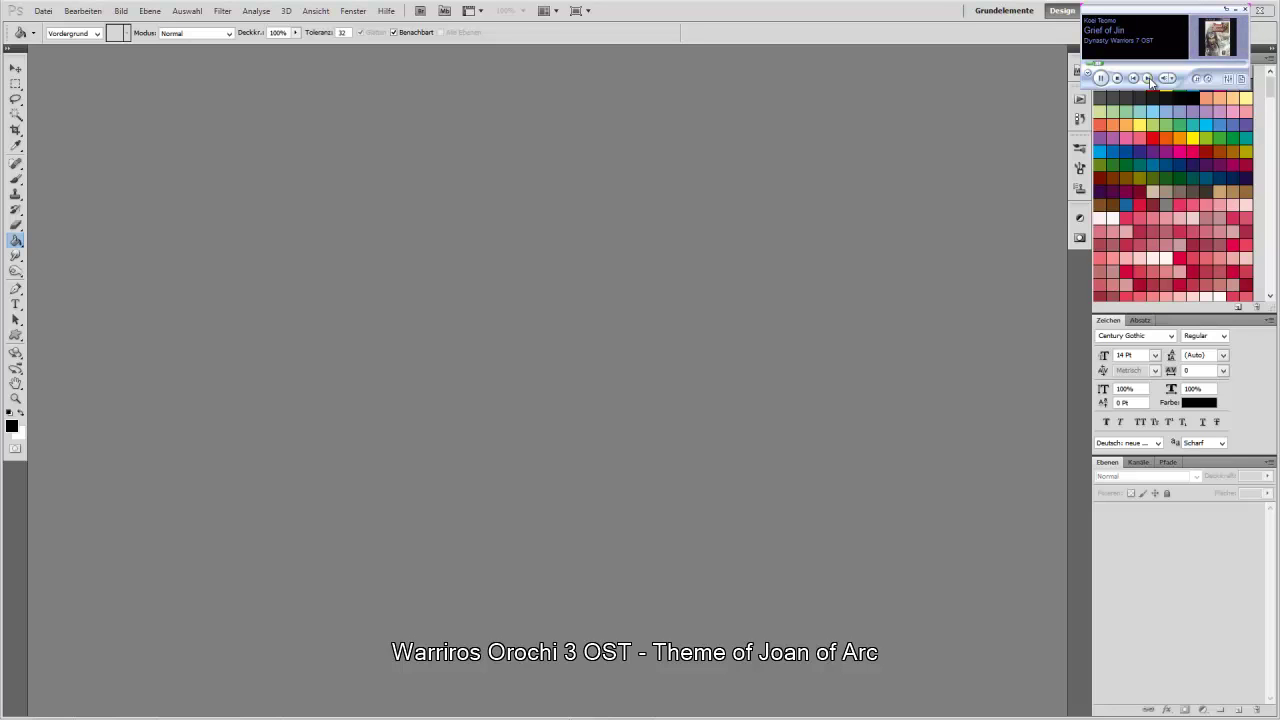
pyautogui.click(1149, 78)
pyautogui.click(1149, 78)
pyautogui.click(1149, 78)
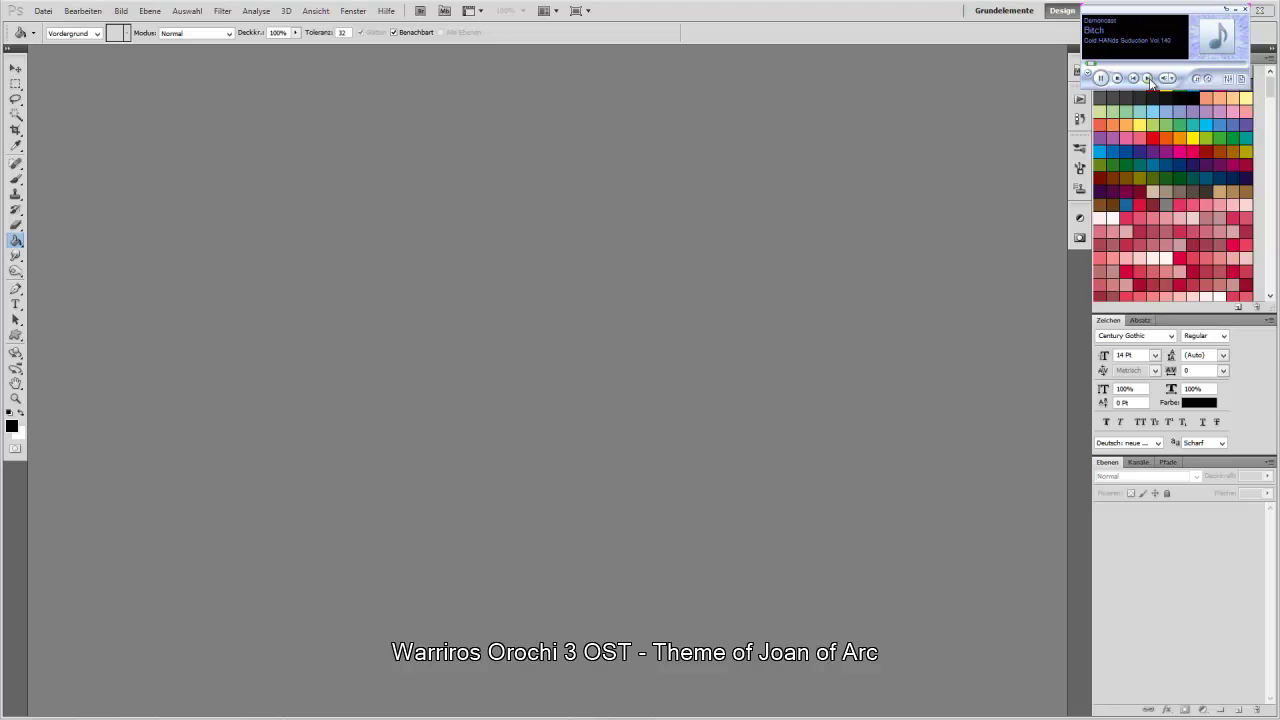
pyautogui.click(1149, 78)
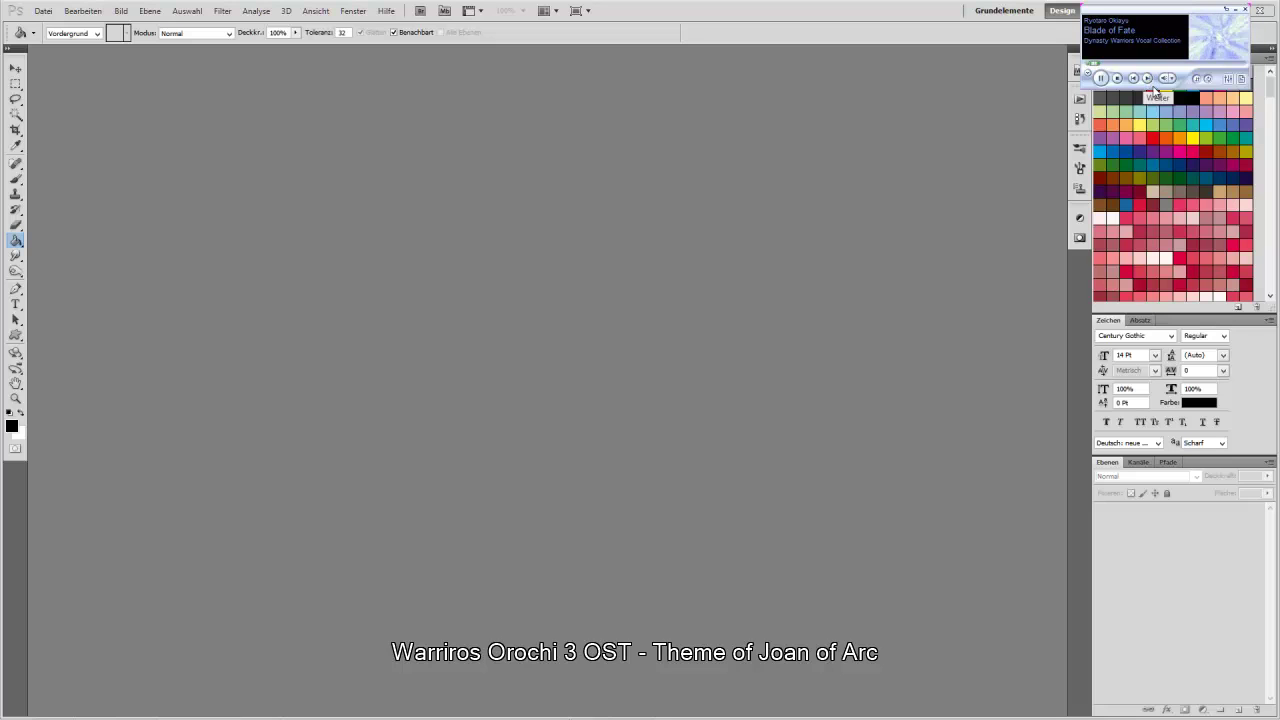
pyautogui.click(1149, 78)
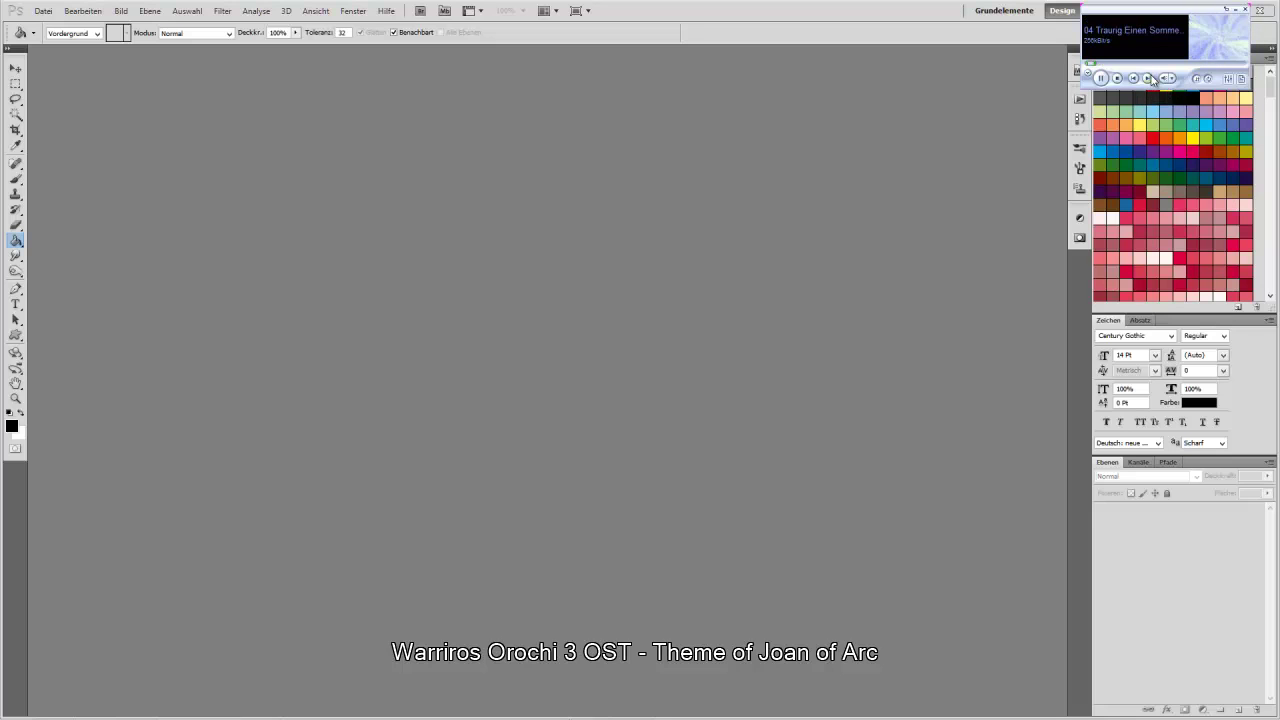
pyautogui.click(1149, 78)
pyautogui.click(1149, 78)
pyautogui.click(1149, 78)
pyautogui.click(1149, 78)
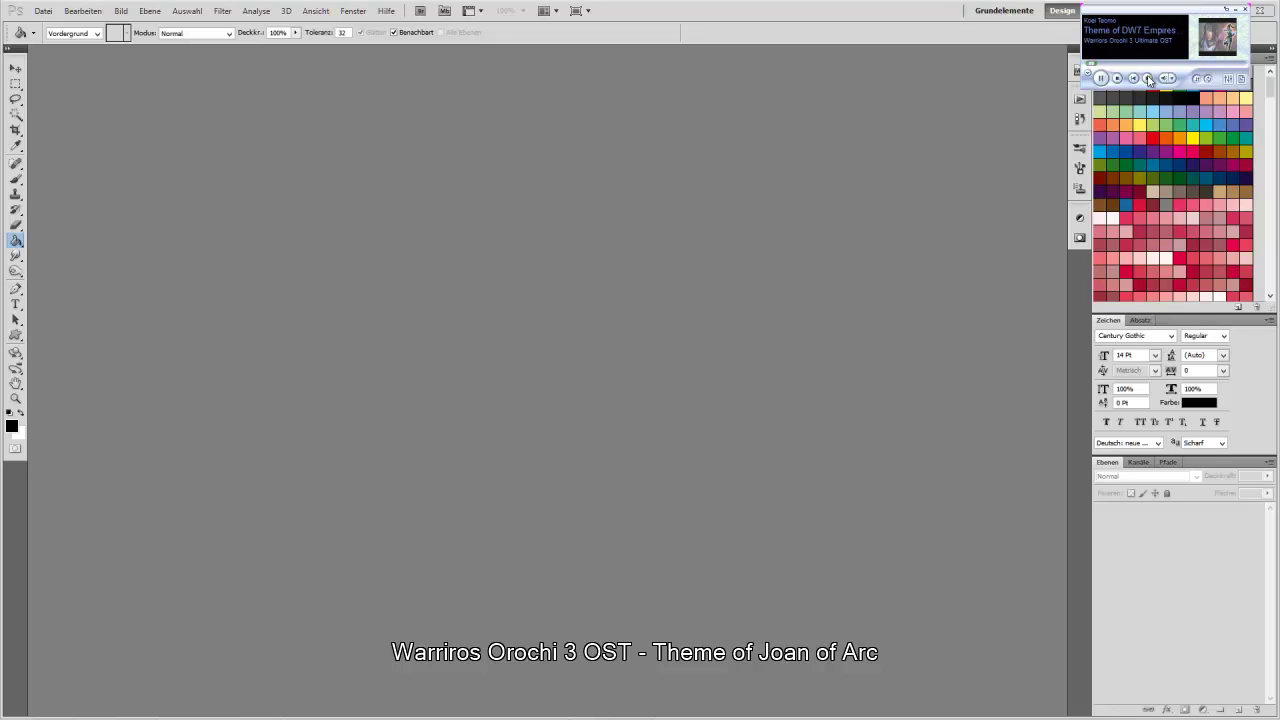
pyautogui.click(1149, 78)
pyautogui.click(1149, 78)
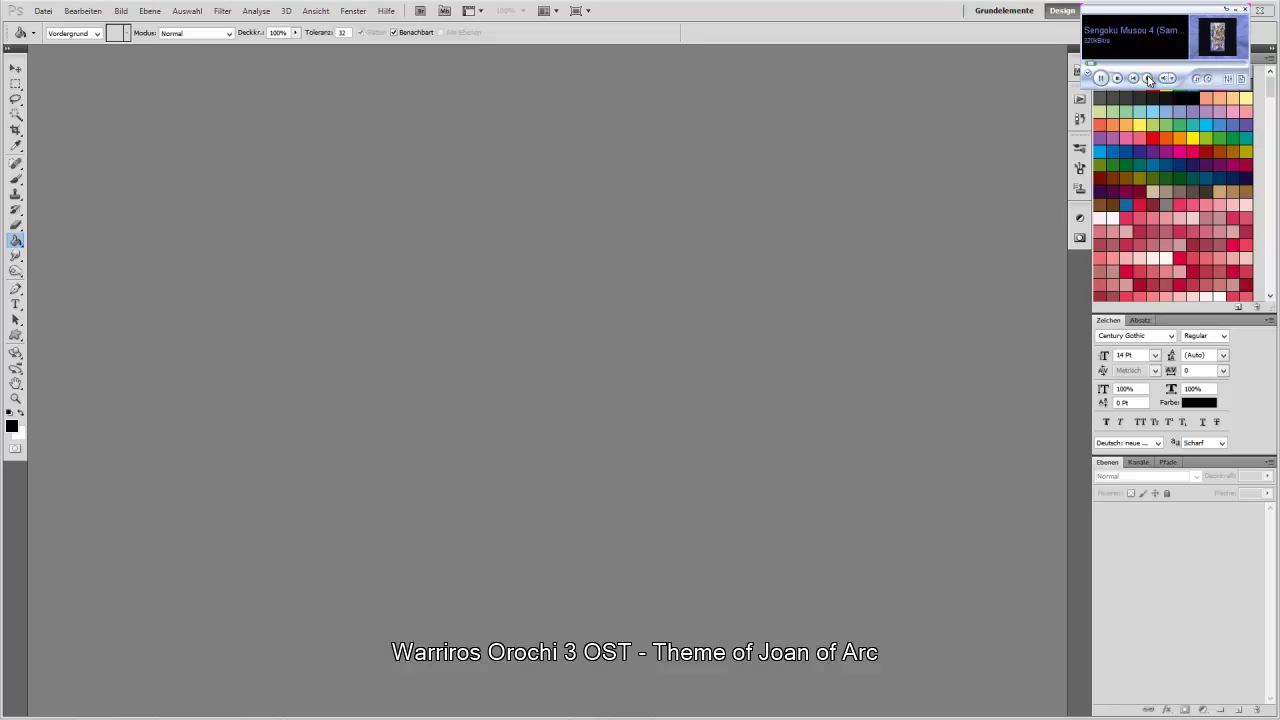
pyautogui.click(1149, 78)
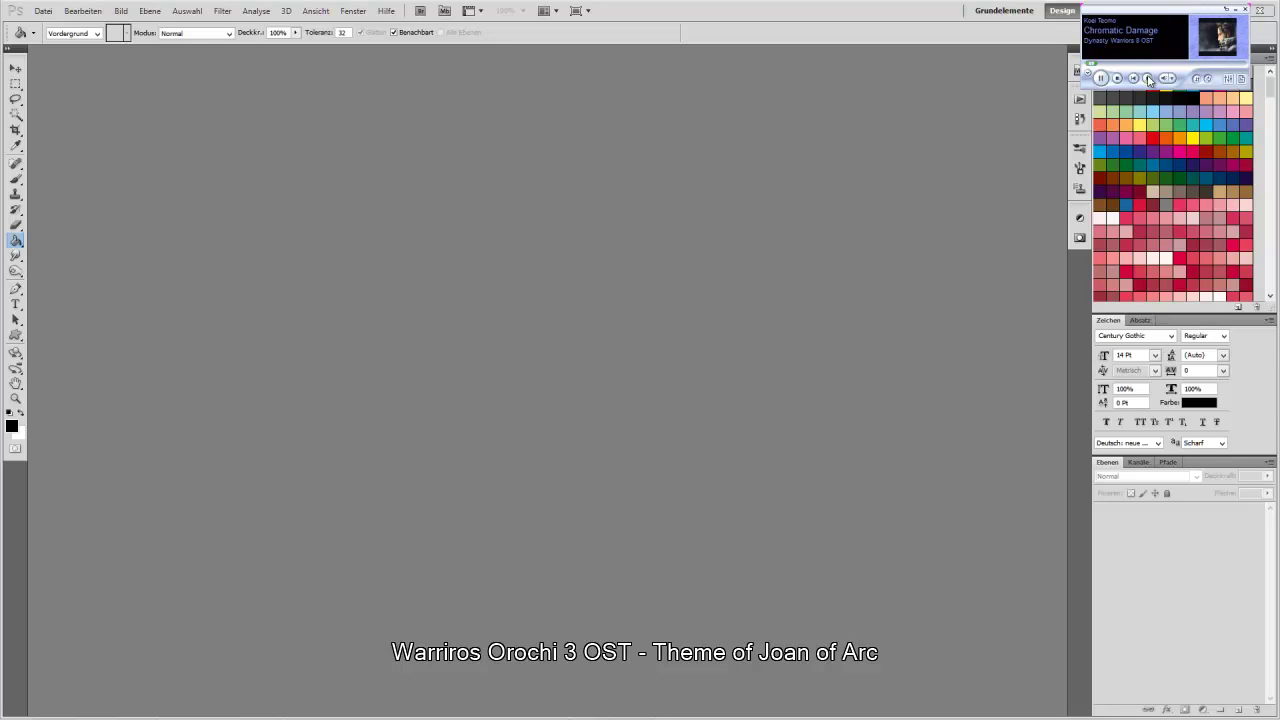
pyautogui.click(1149, 78)
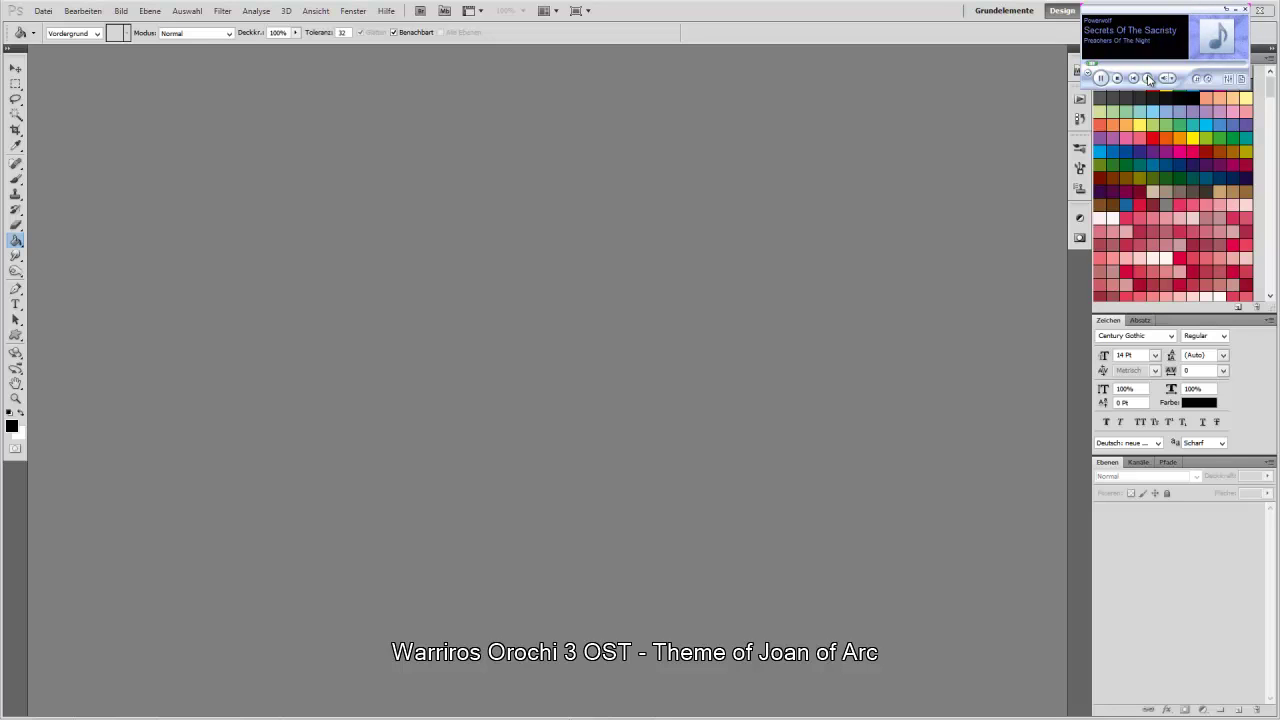
pyautogui.click(1149, 78)
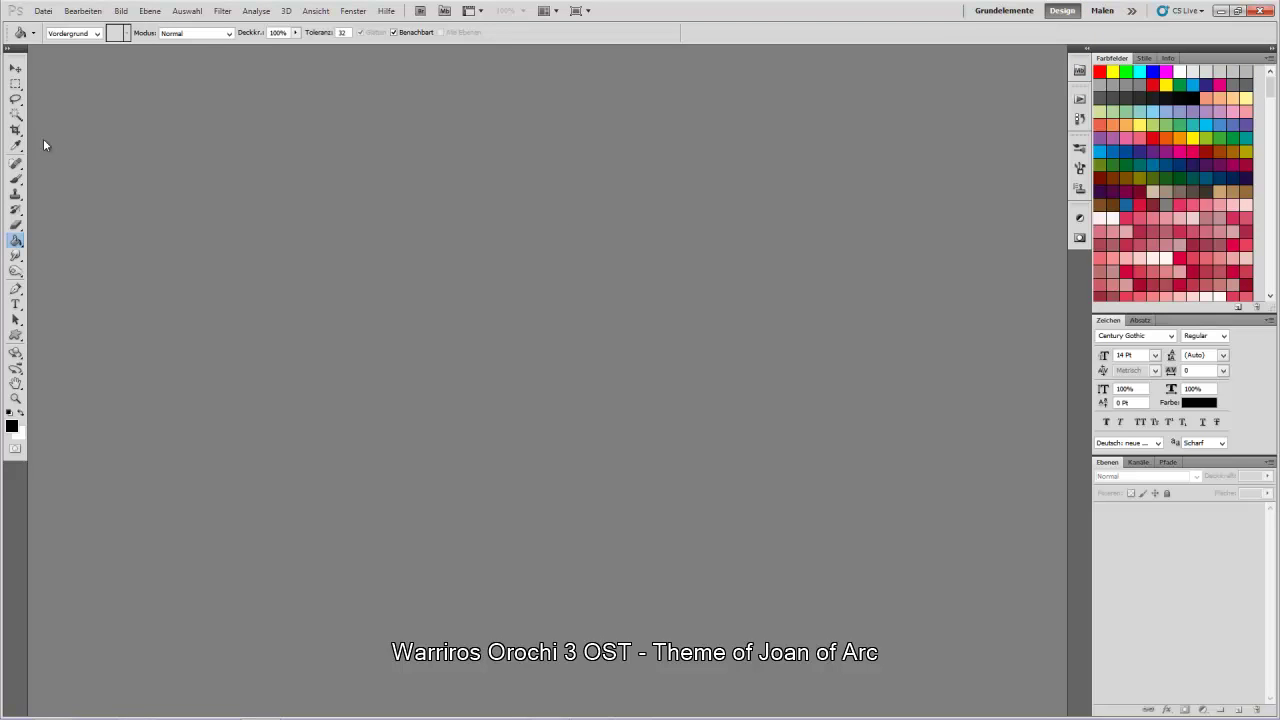
# Open the exported MAP003 image from the Mapshots folder and enlarge it to fit the workspace
pyautogui.click(43, 11)
pyautogui.click(57, 37)
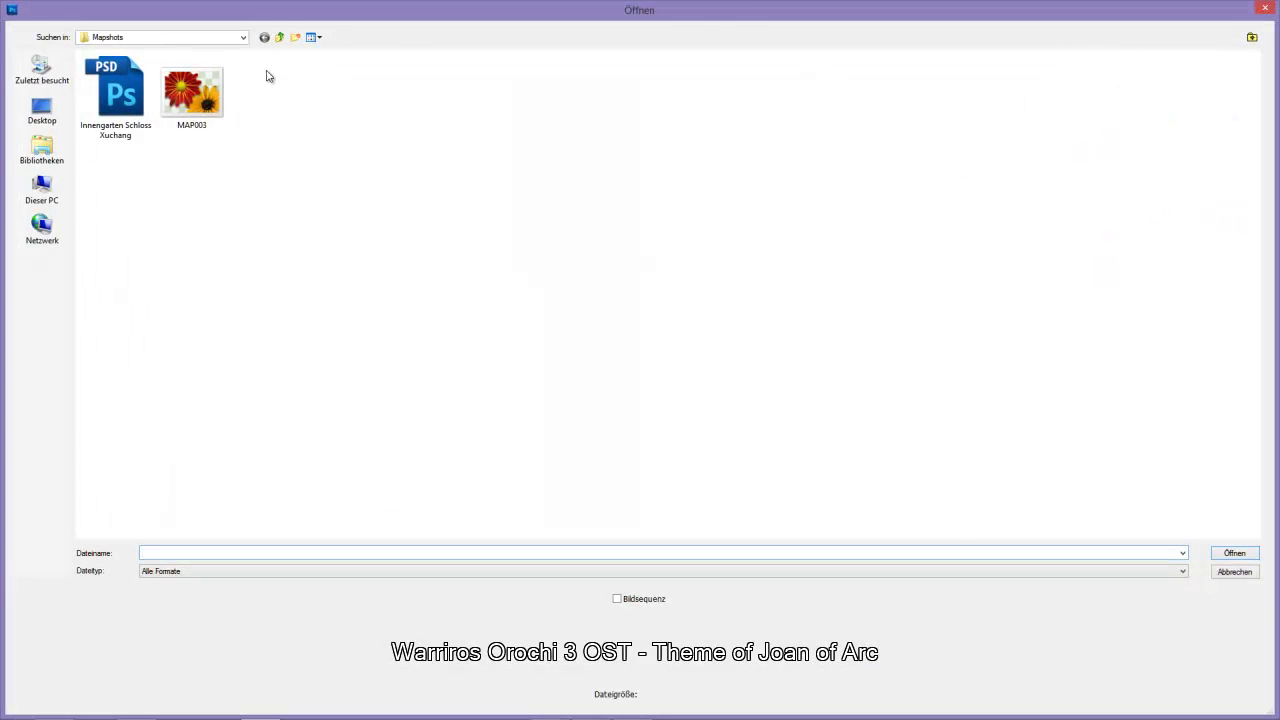
pyautogui.click(190, 100)
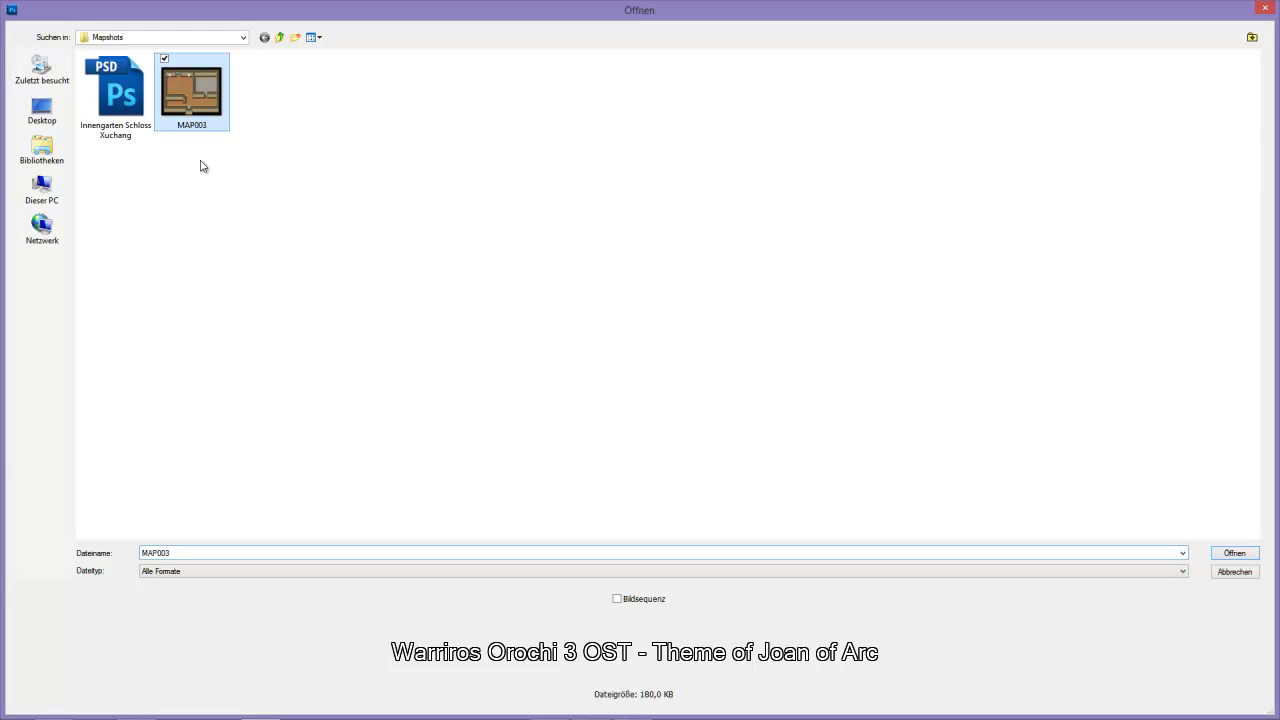
pyautogui.doubleClick(175, 122)
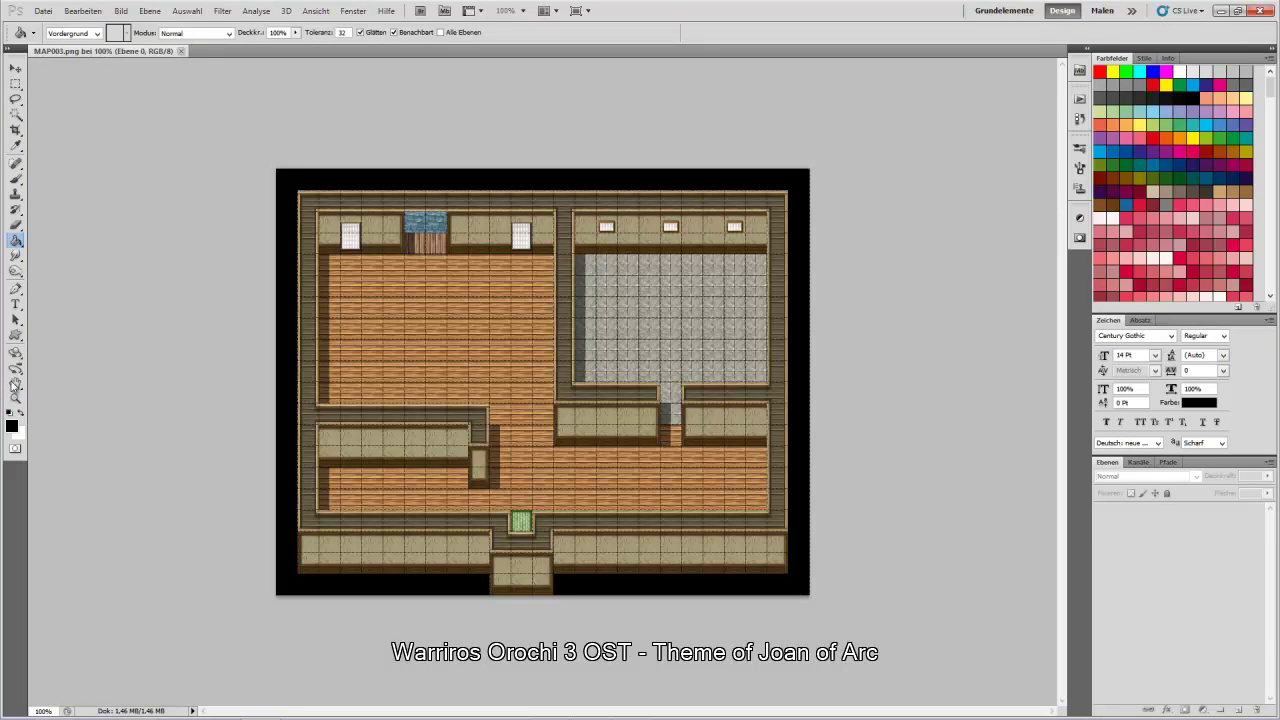
pyautogui.click(15, 398)
pyautogui.rightClick(425, 396)
pyautogui.click(493, 404)
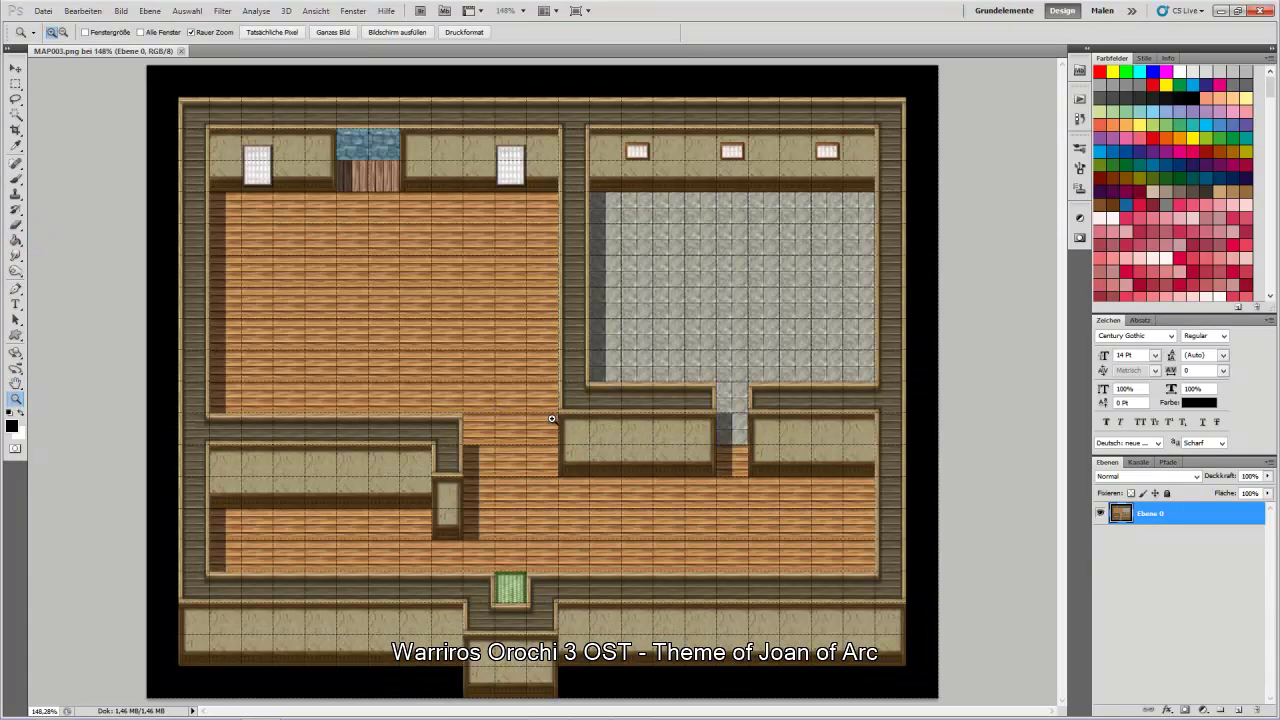
pyautogui.click(15, 68)
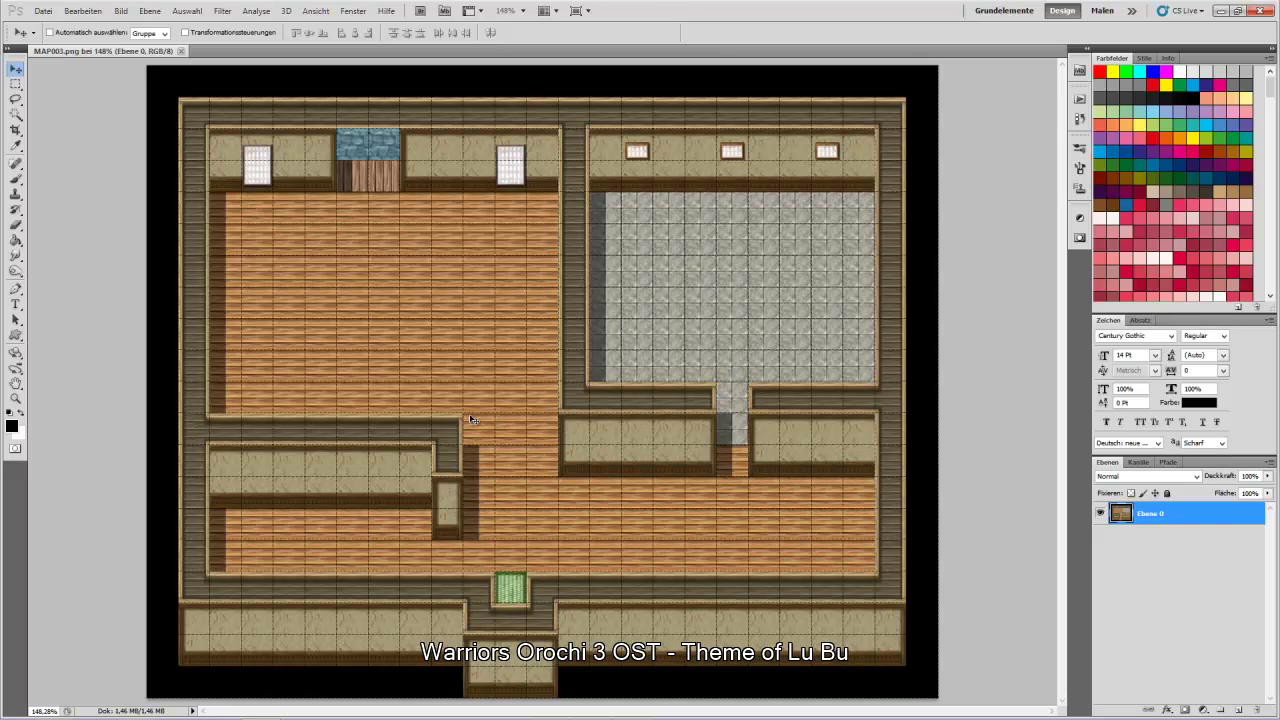
pyautogui.moveTo(275, 707)
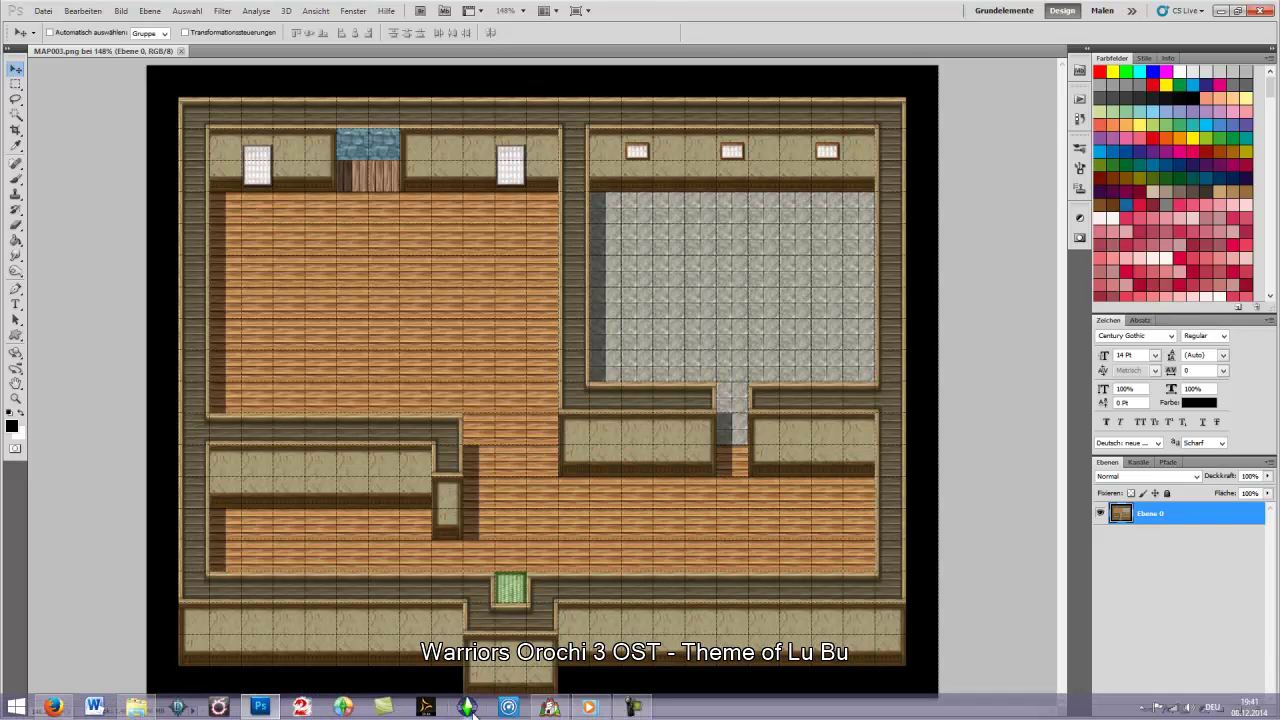
pyautogui.click(633, 707)
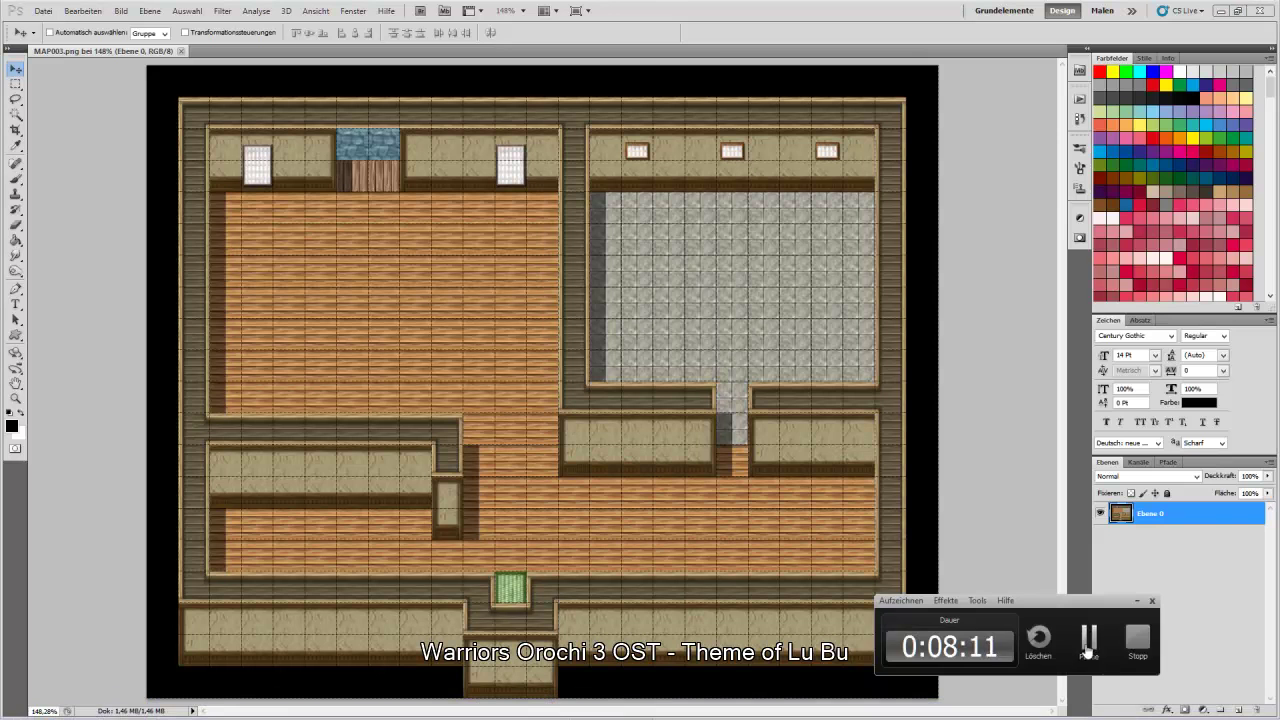
pyautogui.click(633, 707)
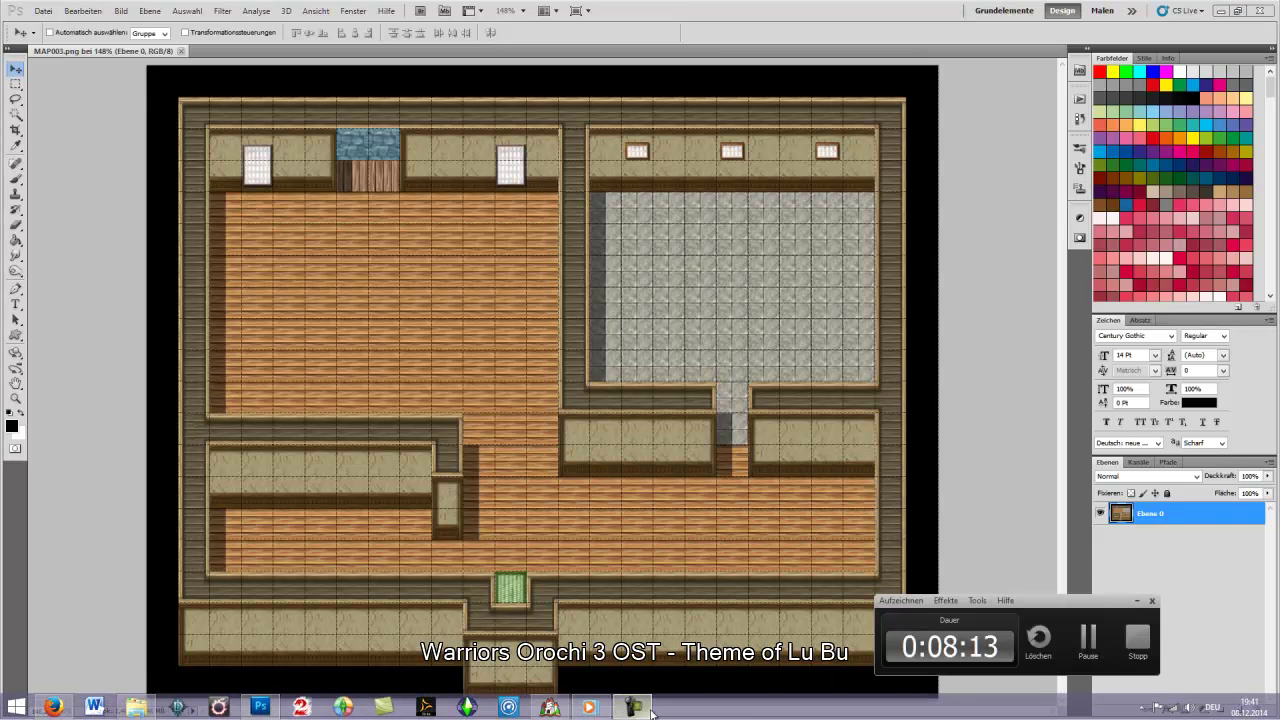
pyautogui.click(1089, 640)
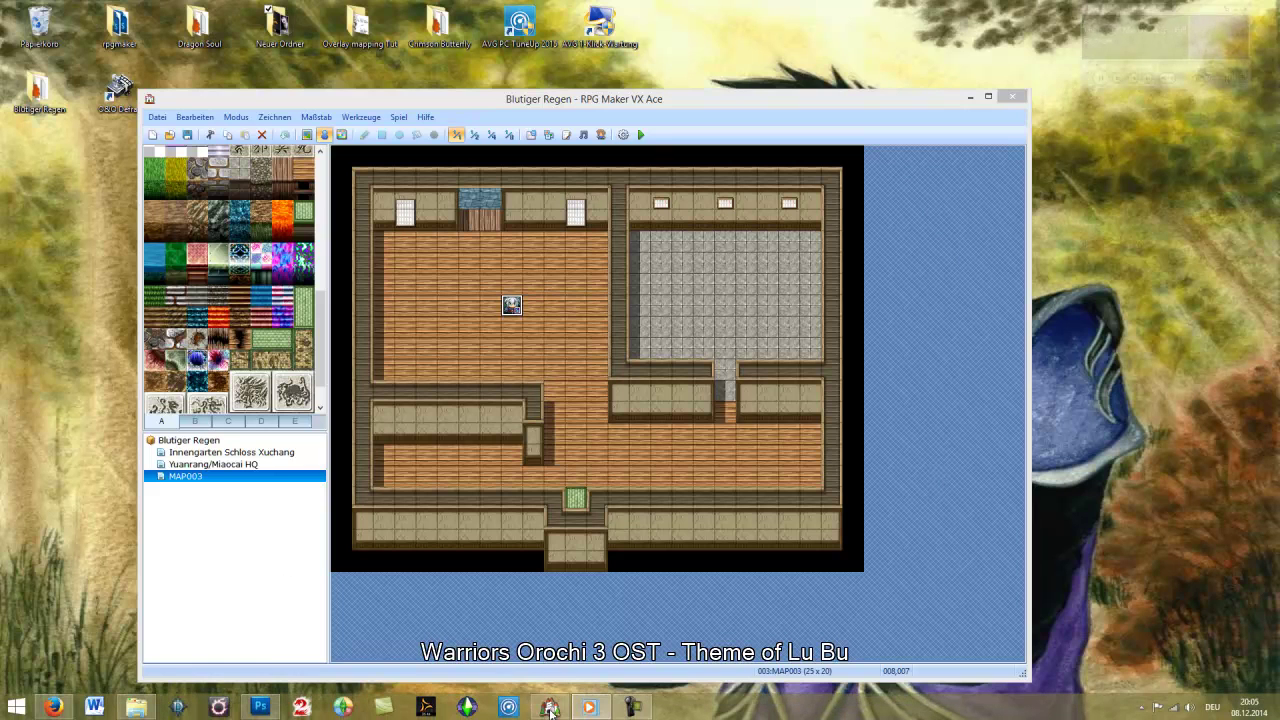
# Open the aye_tile_d tileset image from the Ayene folder under Tilesets in Photoshop
pyautogui.click(549, 707)
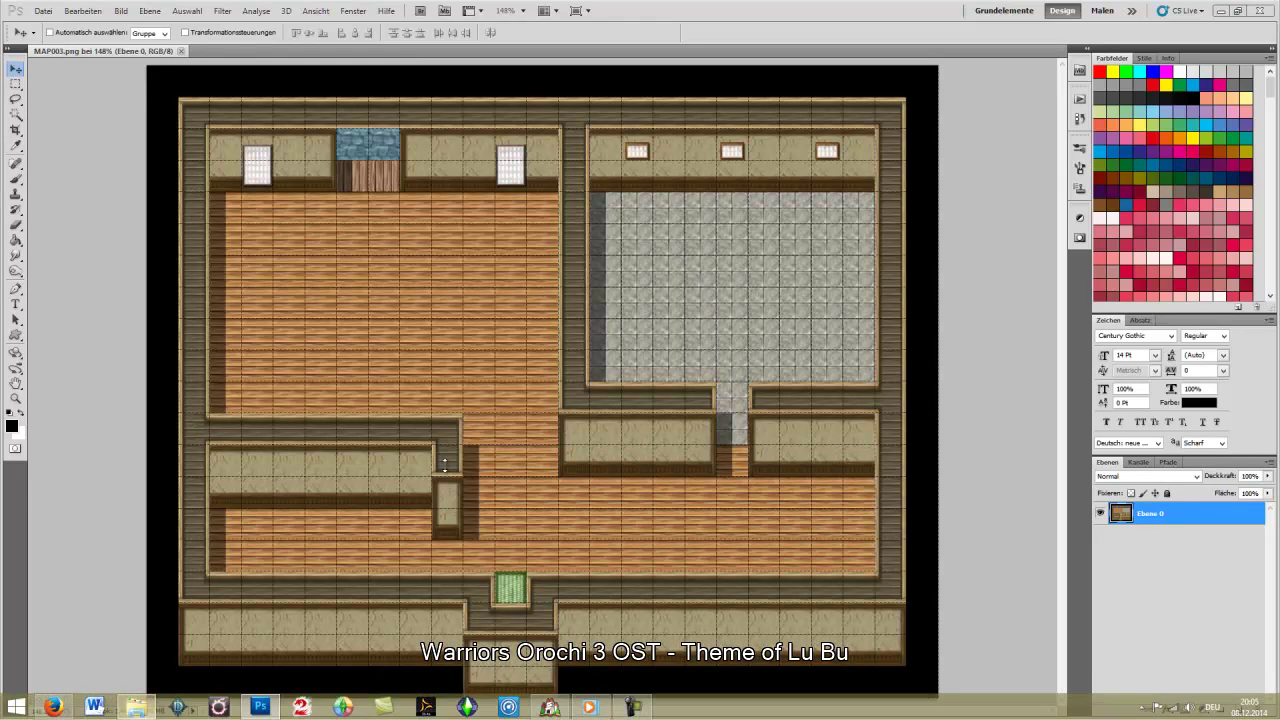
pyautogui.click(136, 707)
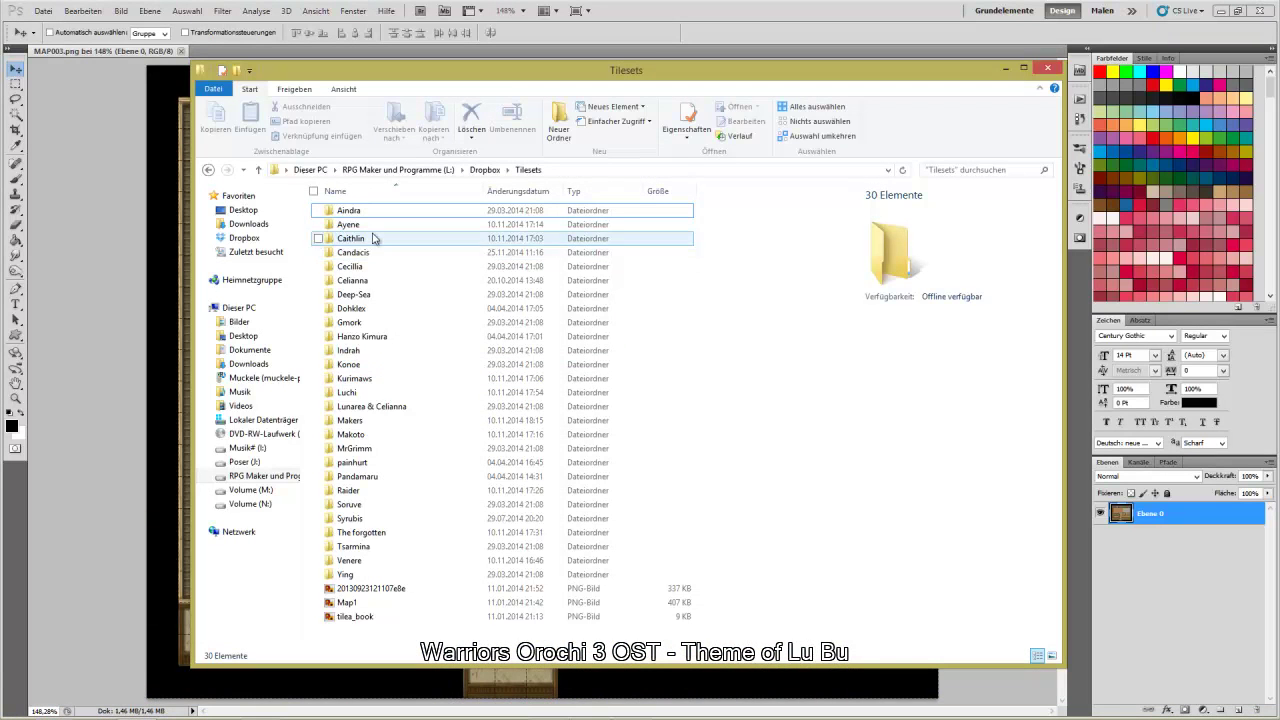
pyautogui.doubleClick(350, 226)
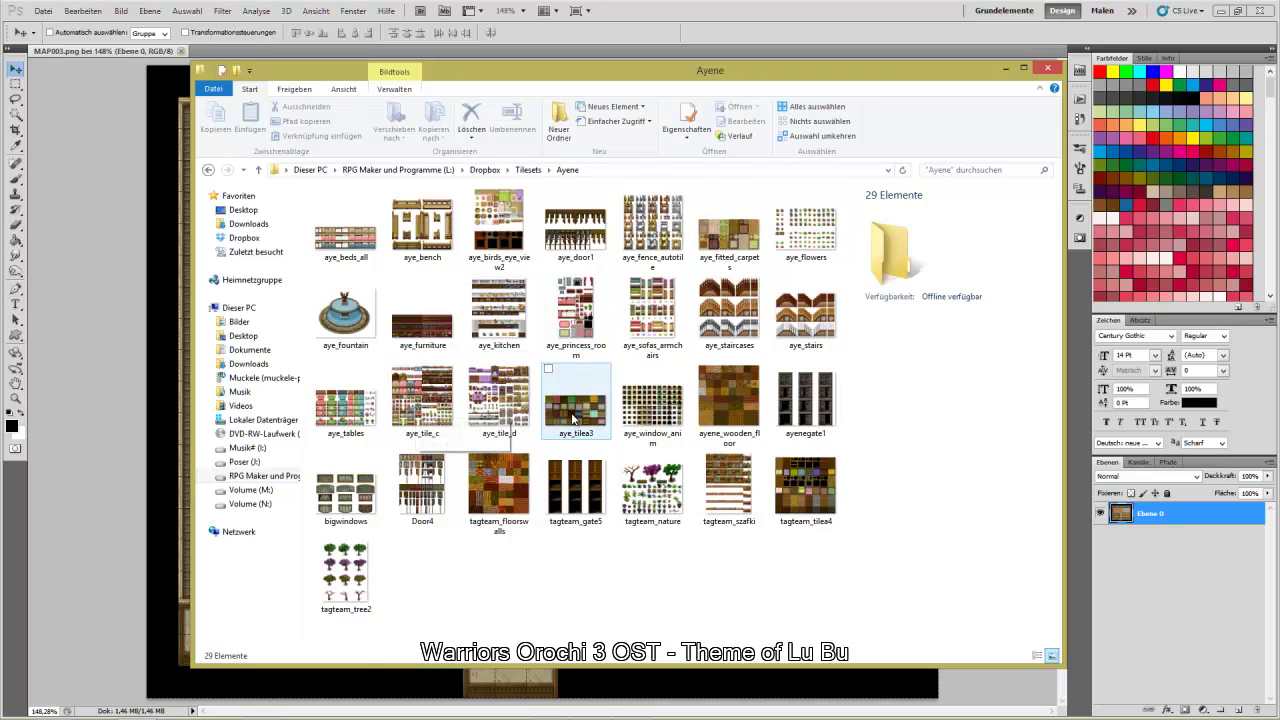
pyautogui.click(504, 414)
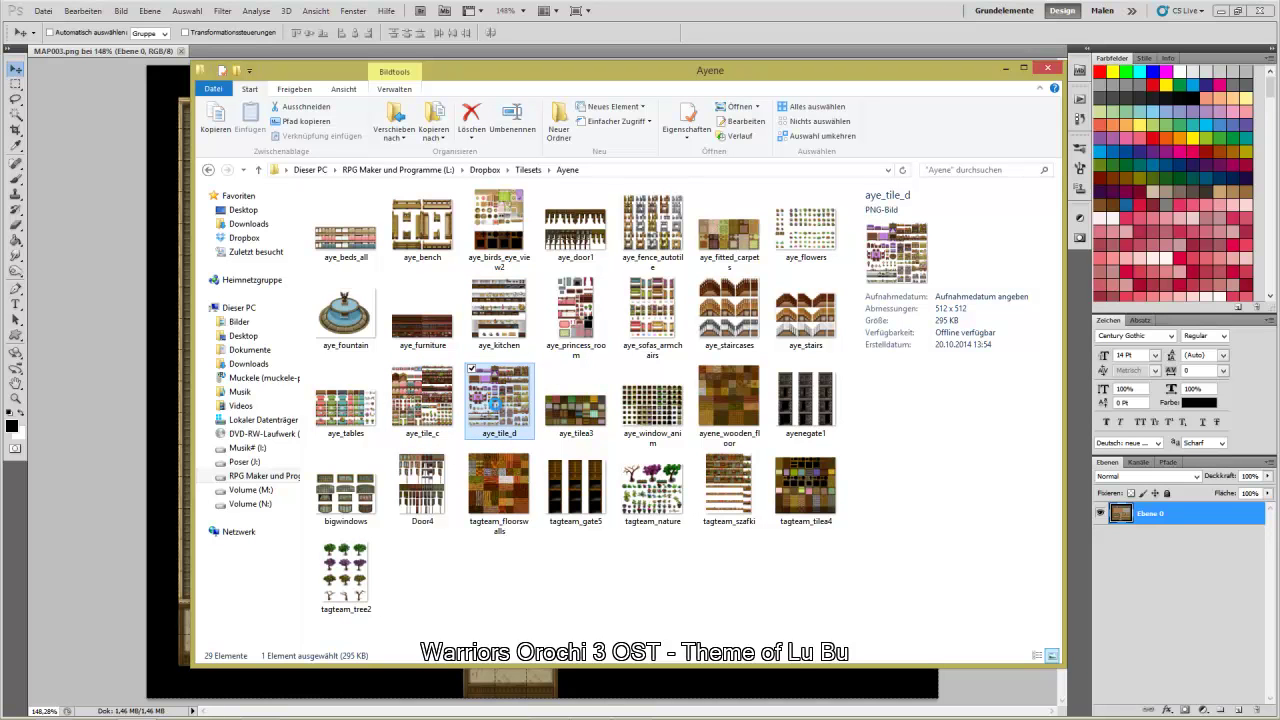
pyautogui.rightClick(497, 410)
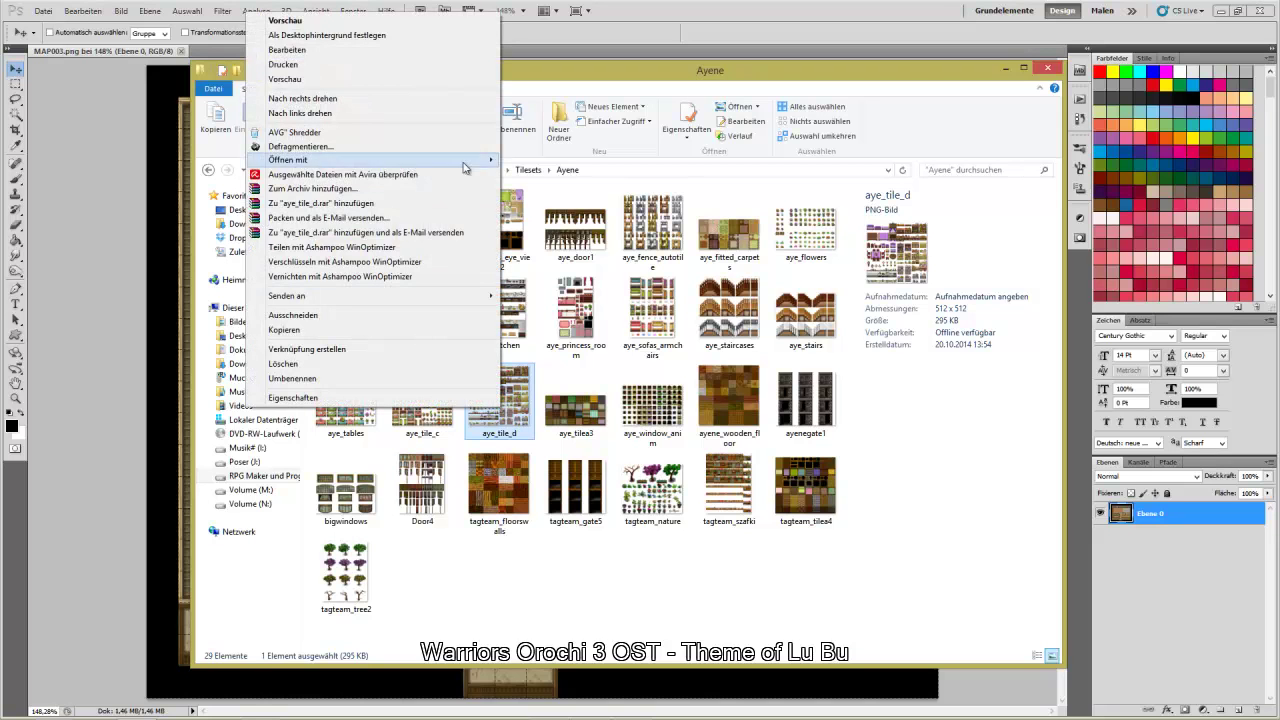
pyautogui.moveTo(443, 167)
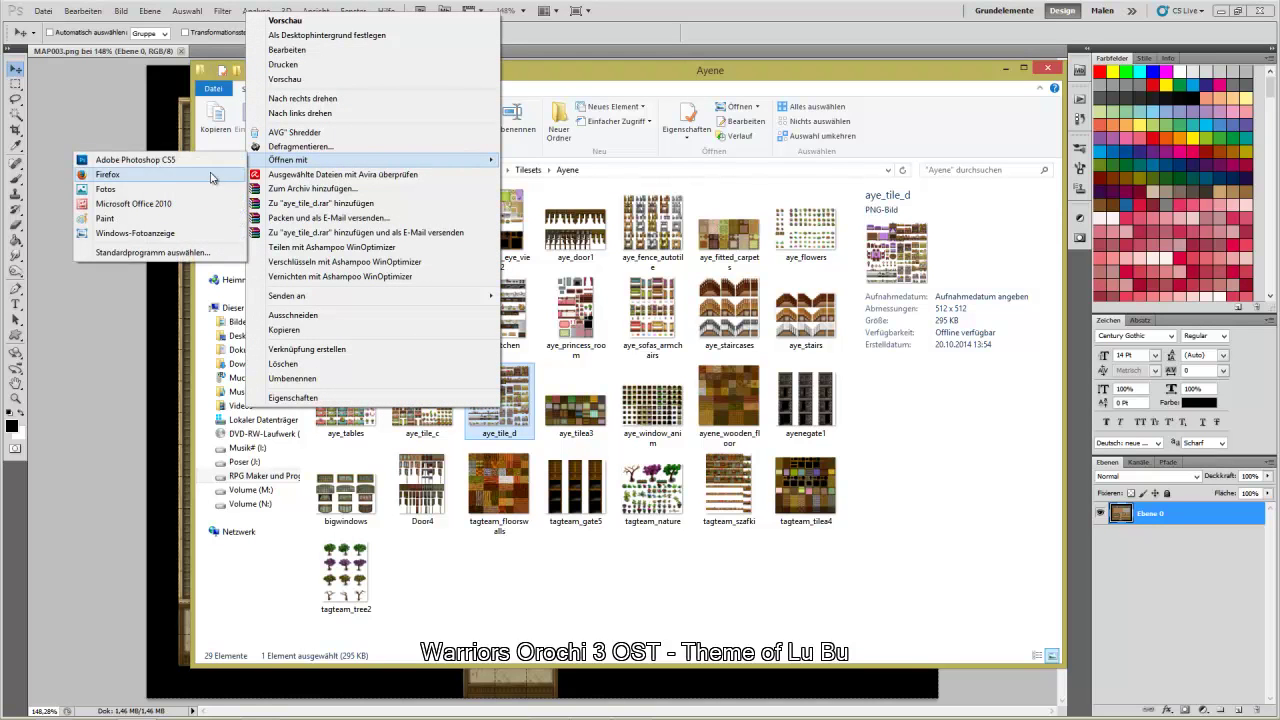
pyautogui.click(207, 161)
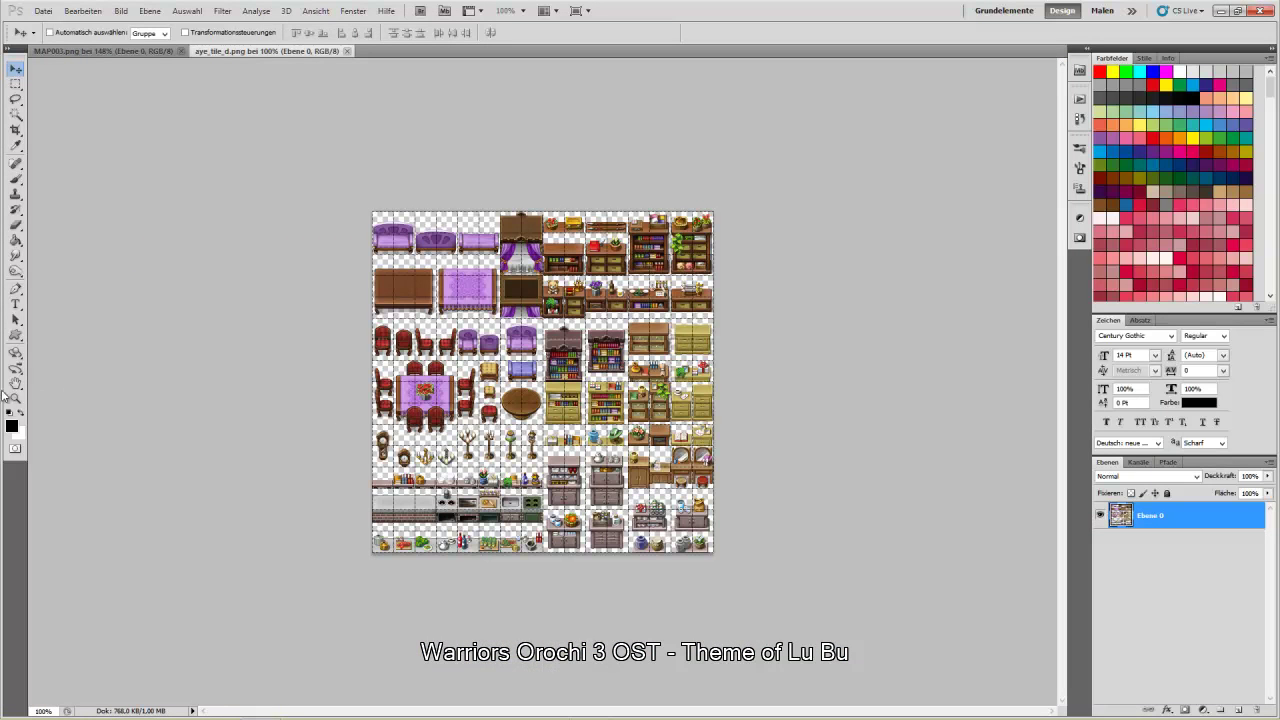
# Select and copy the upper part of the canopy bed with purple curtains, two tiles wide and three tiles high, from the tileset
pyautogui.click(15, 399)
pyautogui.rightClick(529, 437)
pyautogui.click(550, 441)
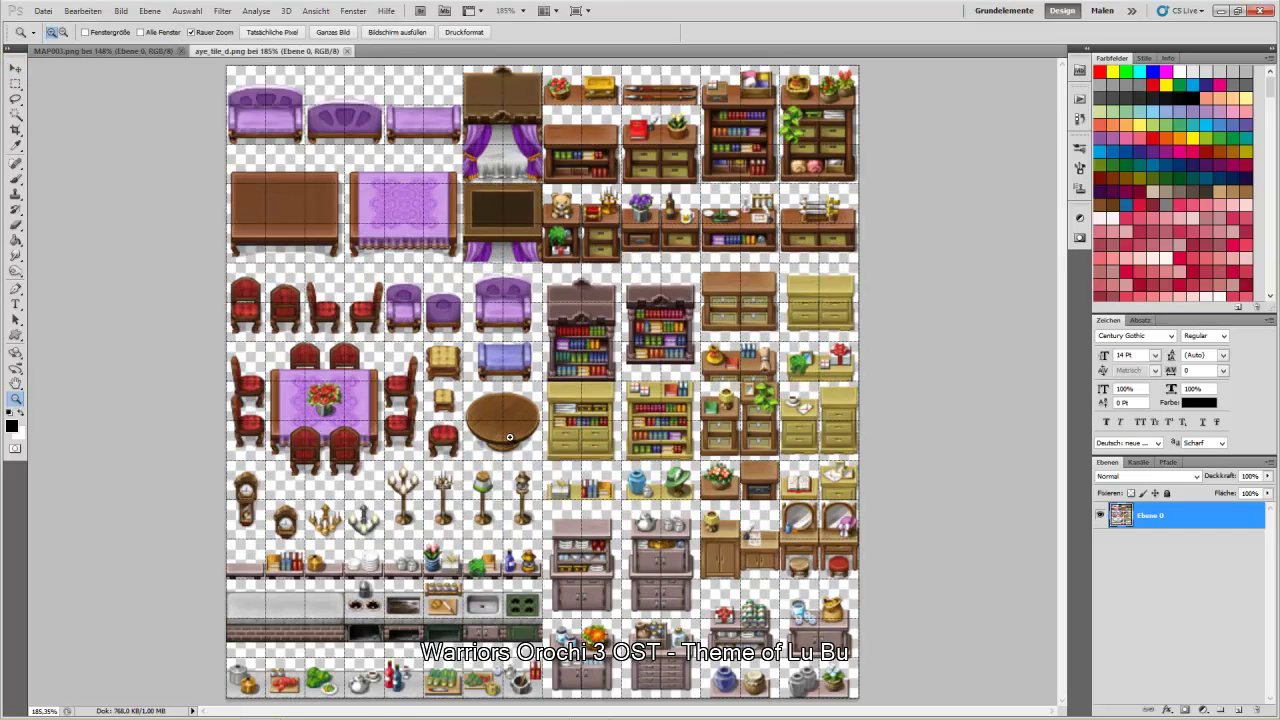
pyautogui.click(15, 84)
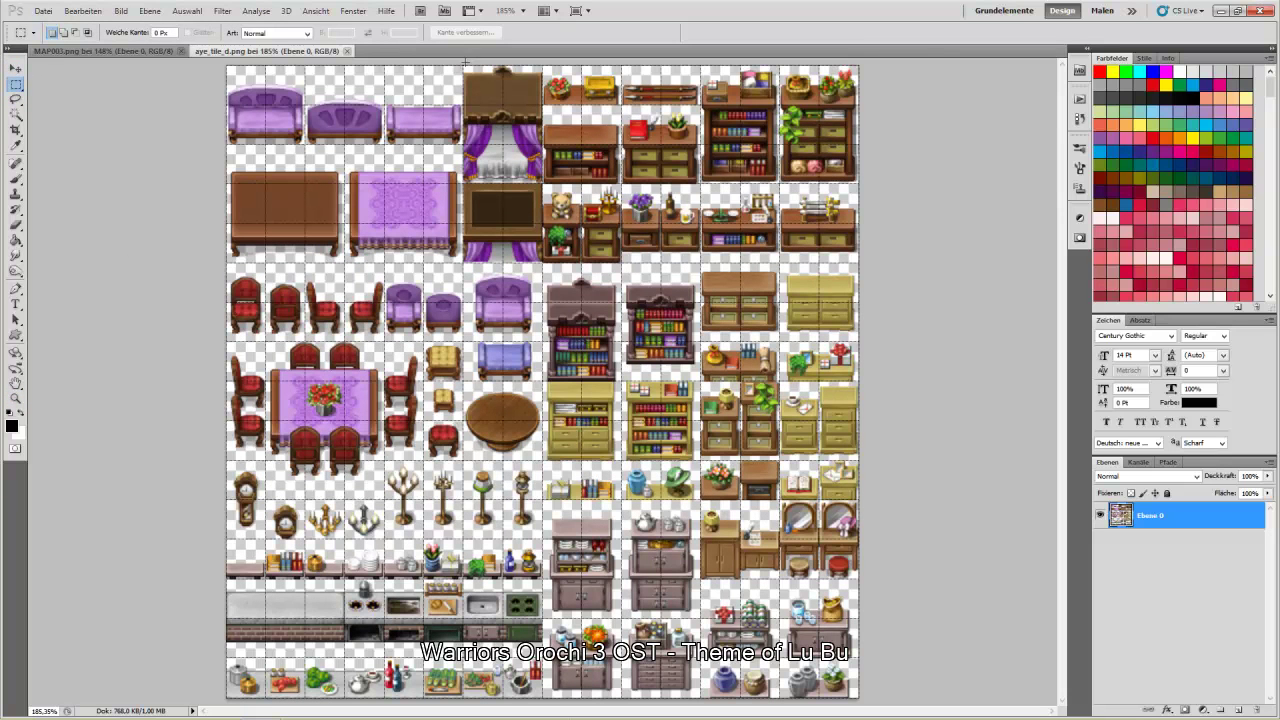
pyautogui.moveTo(540, 150); pyautogui.dragTo(544, 186)
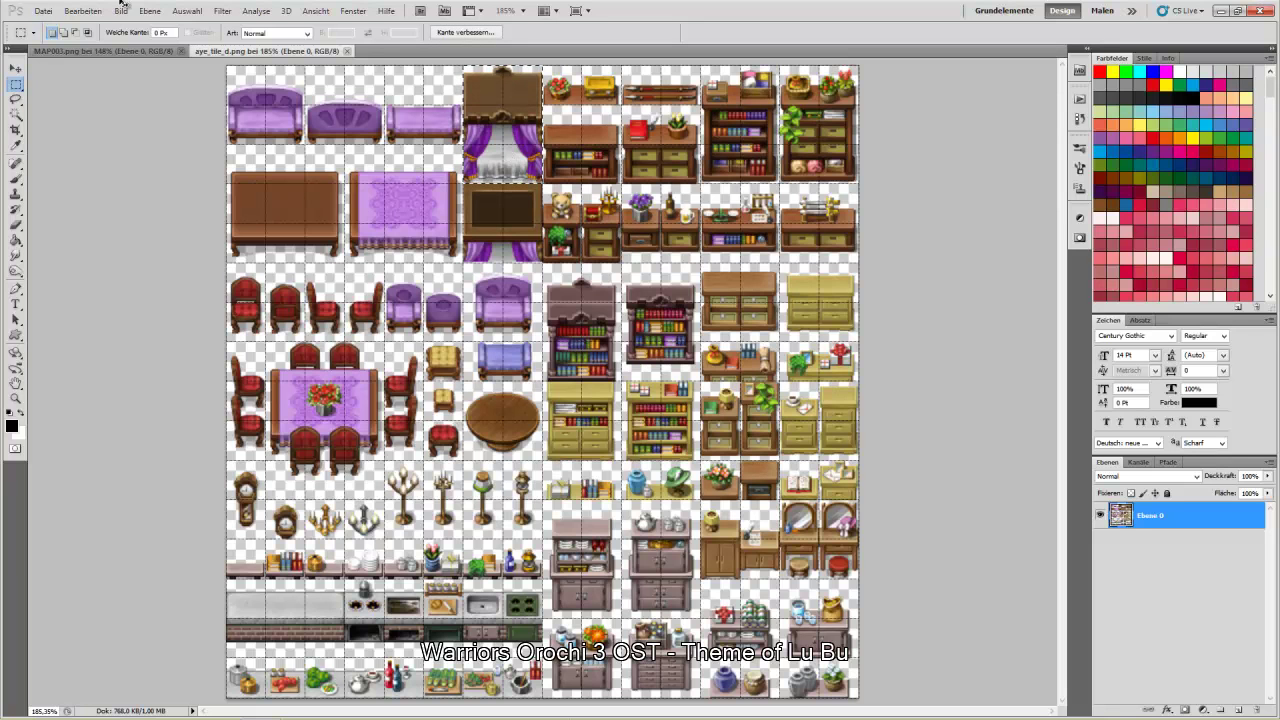
# Paste the canopy bed piece into the MAP003 image and place it at the west wall of the small southwestern room
pyautogui.click(101, 52)
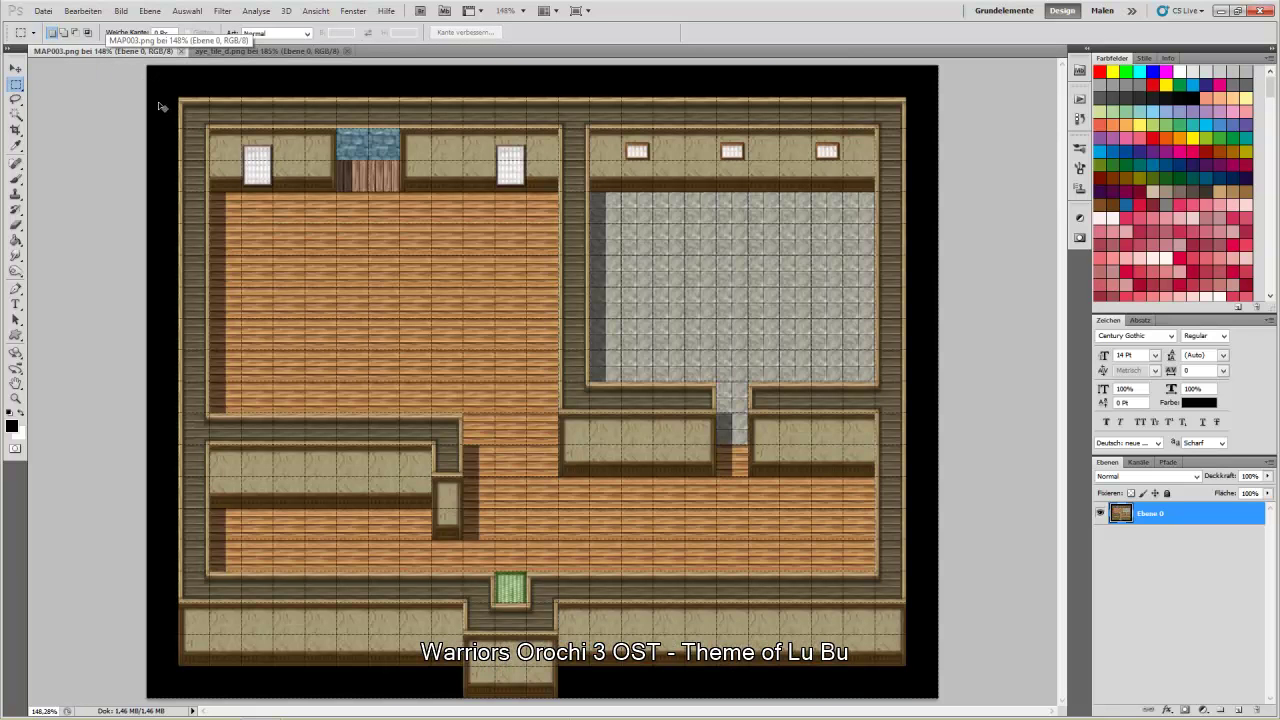
pyautogui.hotkey('ctrl', 'v')
pyautogui.click(15, 68)
pyautogui.moveTo(545, 414); pyautogui.dragTo(269, 532)
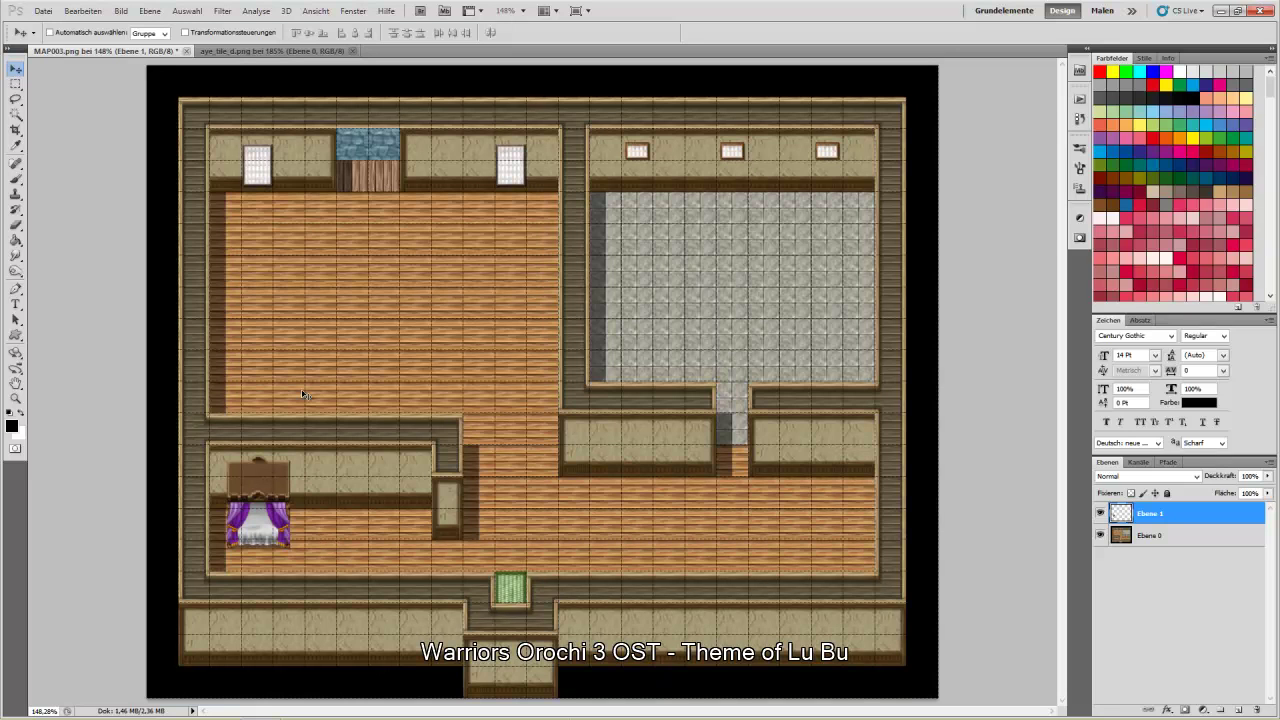
# Select the large northwestern room's floor on layer Ebene 0 and fill it with the dark brown wooden plank pattern
pyautogui.click(16, 84)
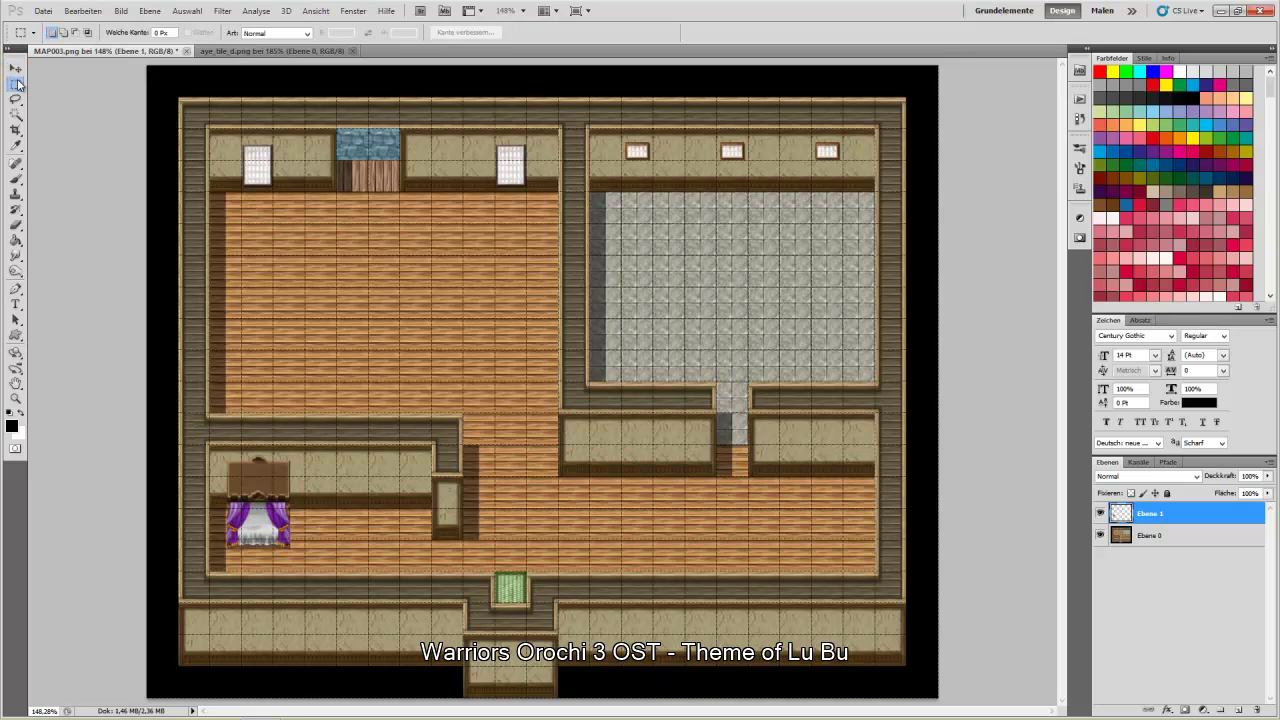
pyautogui.click(1162, 536)
pyautogui.moveTo(213, 196); pyautogui.dragTo(558, 412)
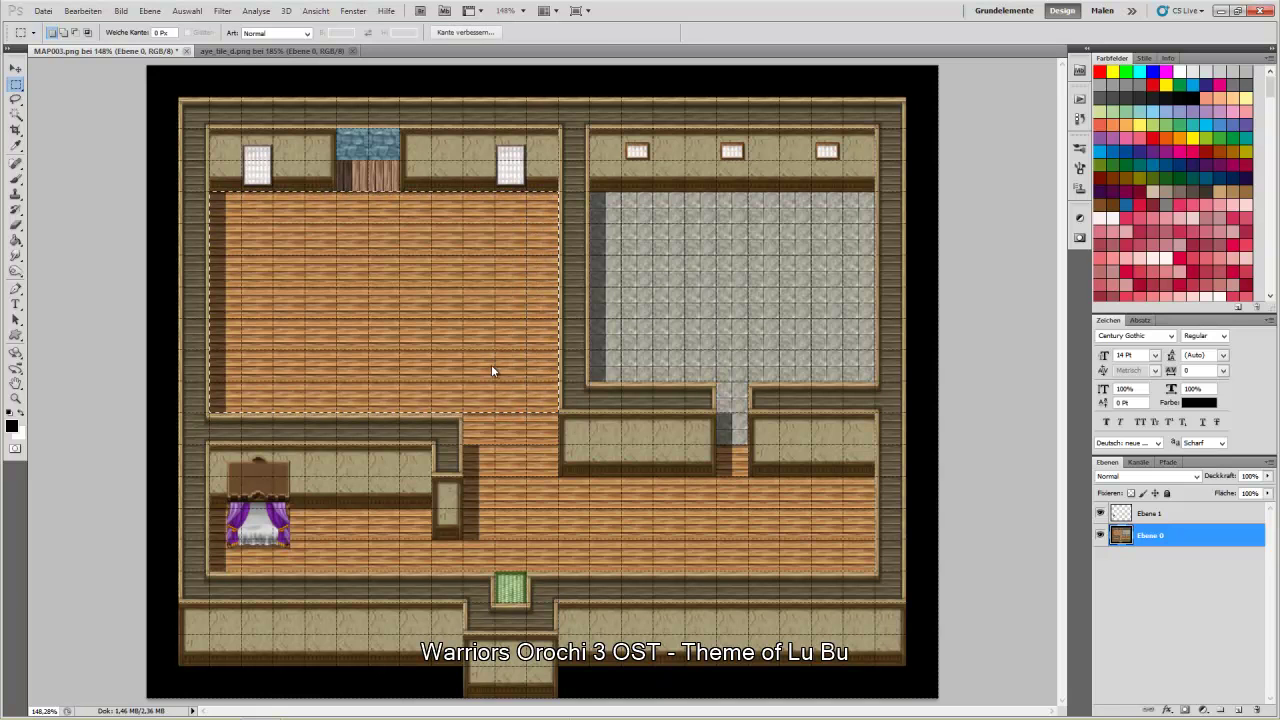
pyautogui.rightClick(392, 377)
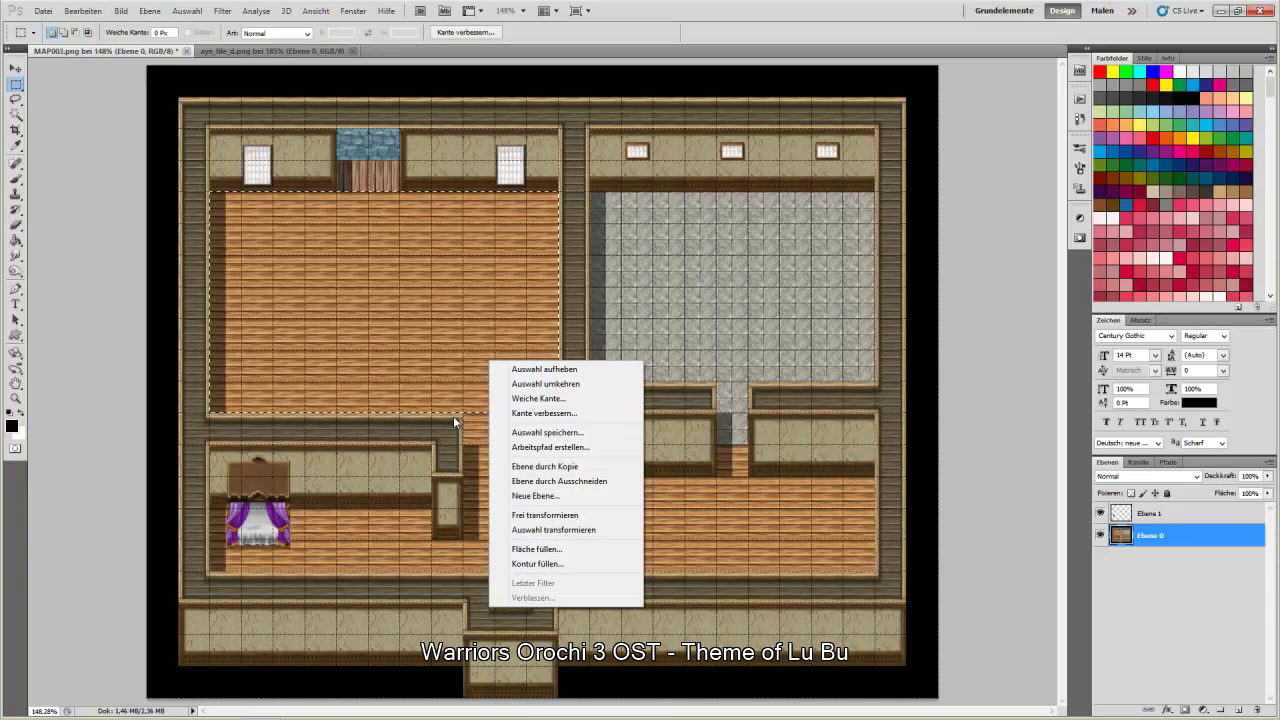
pyautogui.click(532, 551)
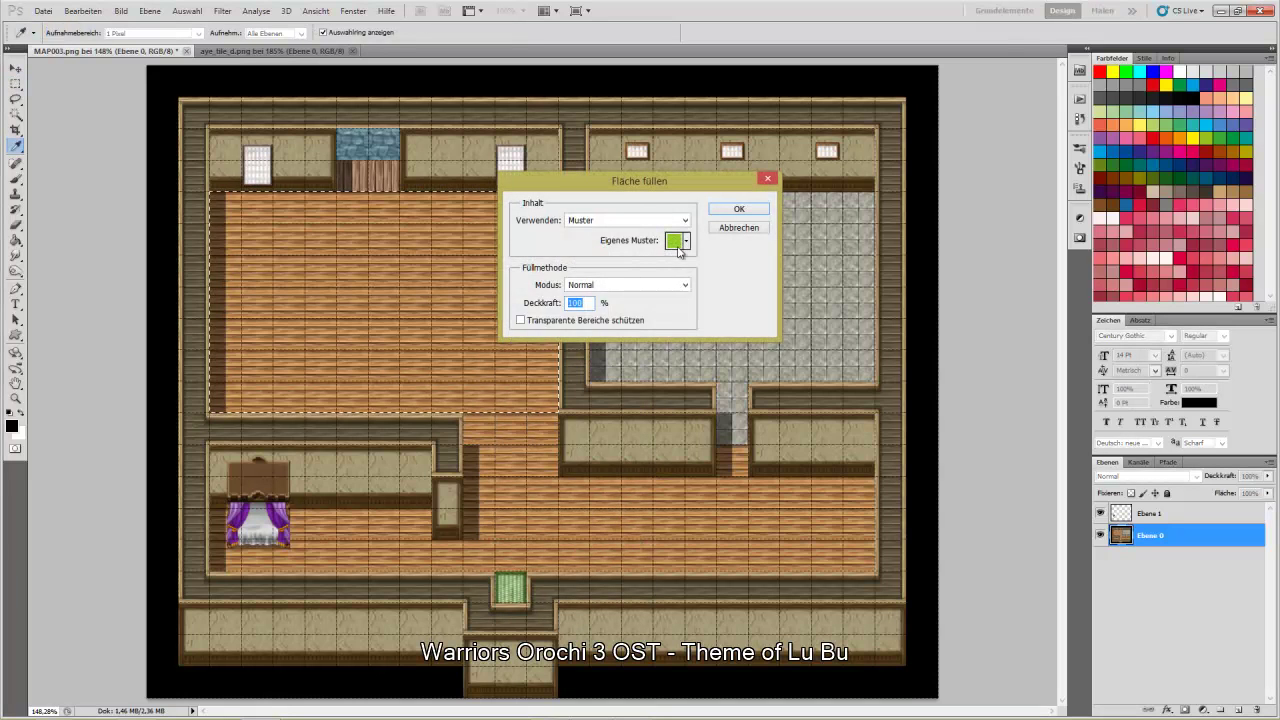
pyautogui.click(686, 243)
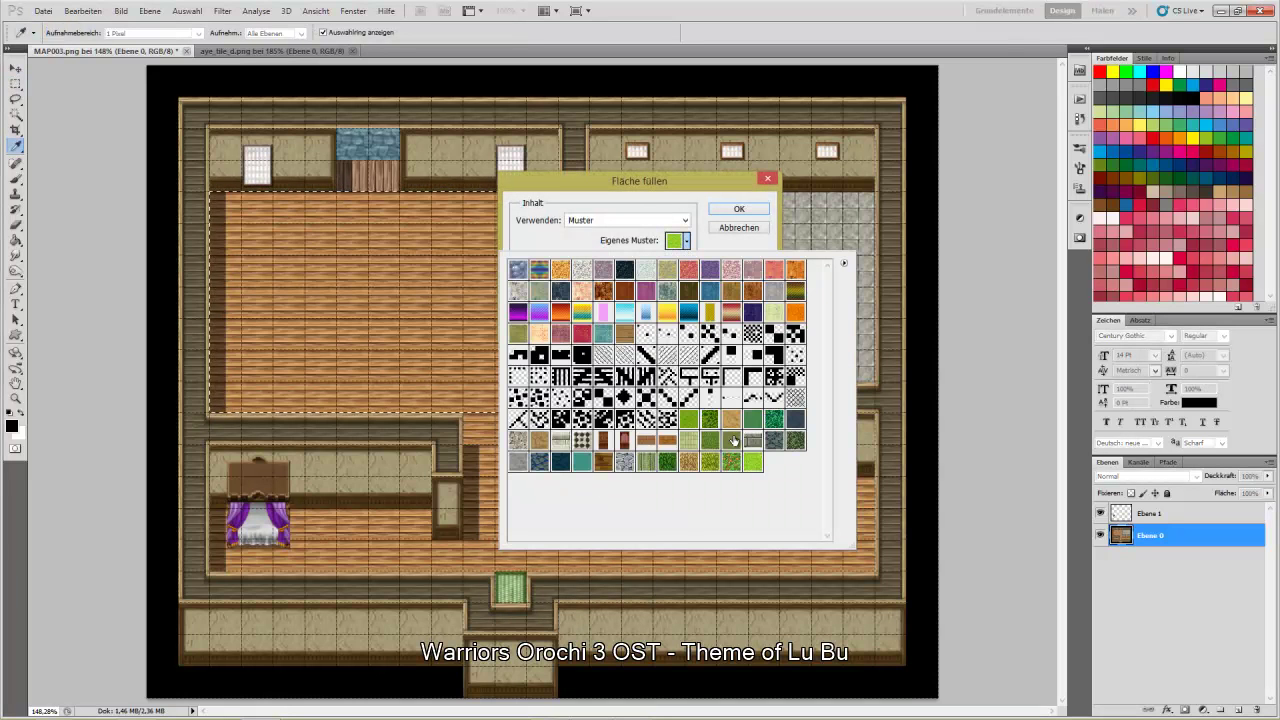
pyautogui.click(605, 463)
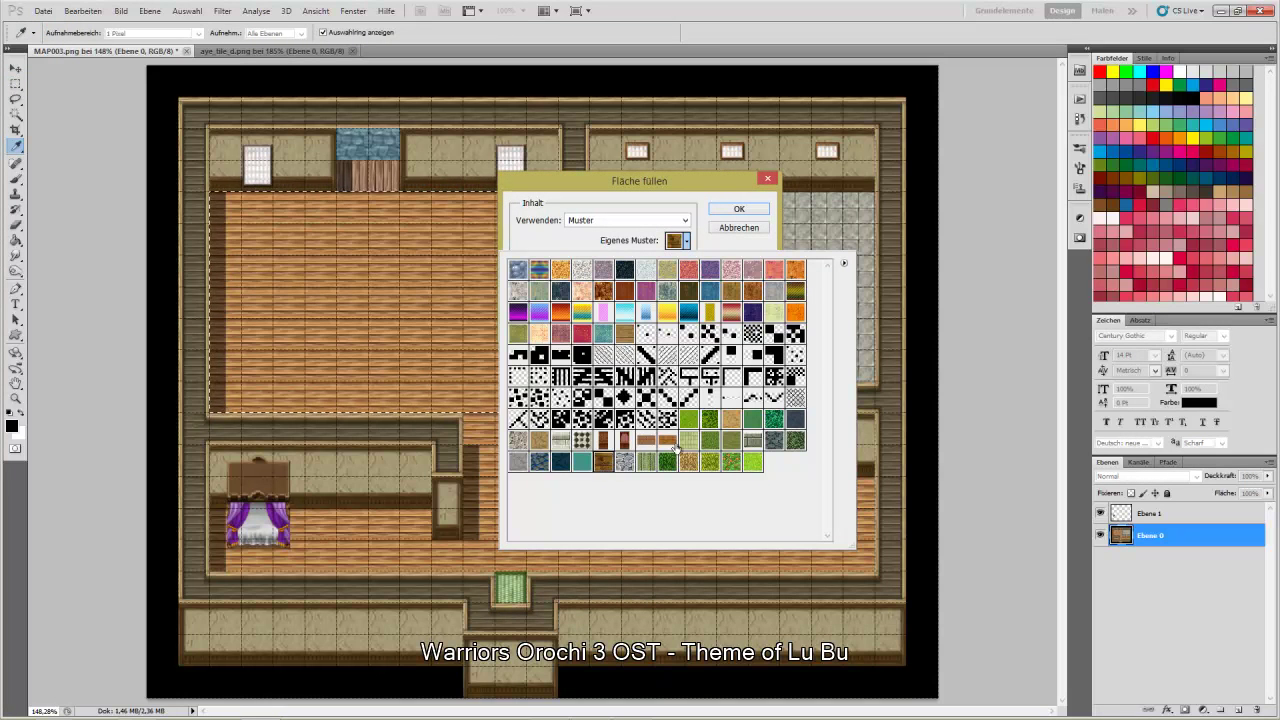
pyautogui.click(729, 212)
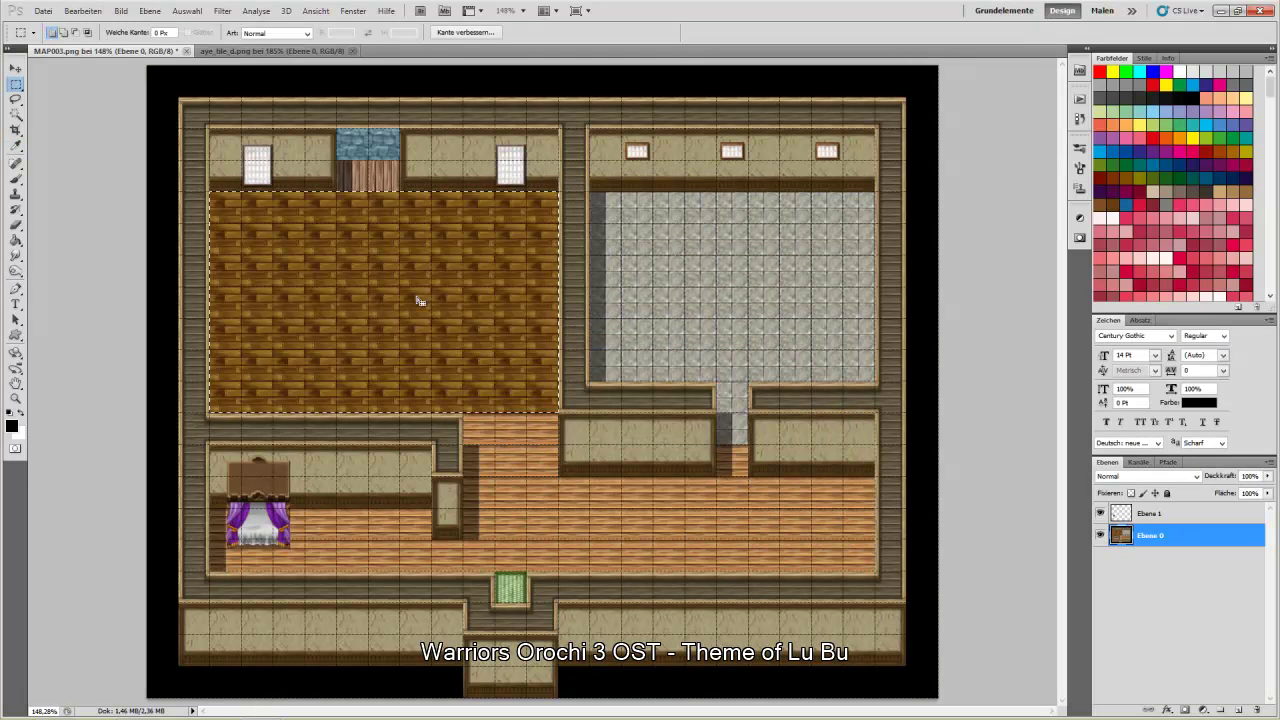
# Try filling the selected large room's floor with a lighter orange-brown plank pattern
pyautogui.rightClick(416, 372)
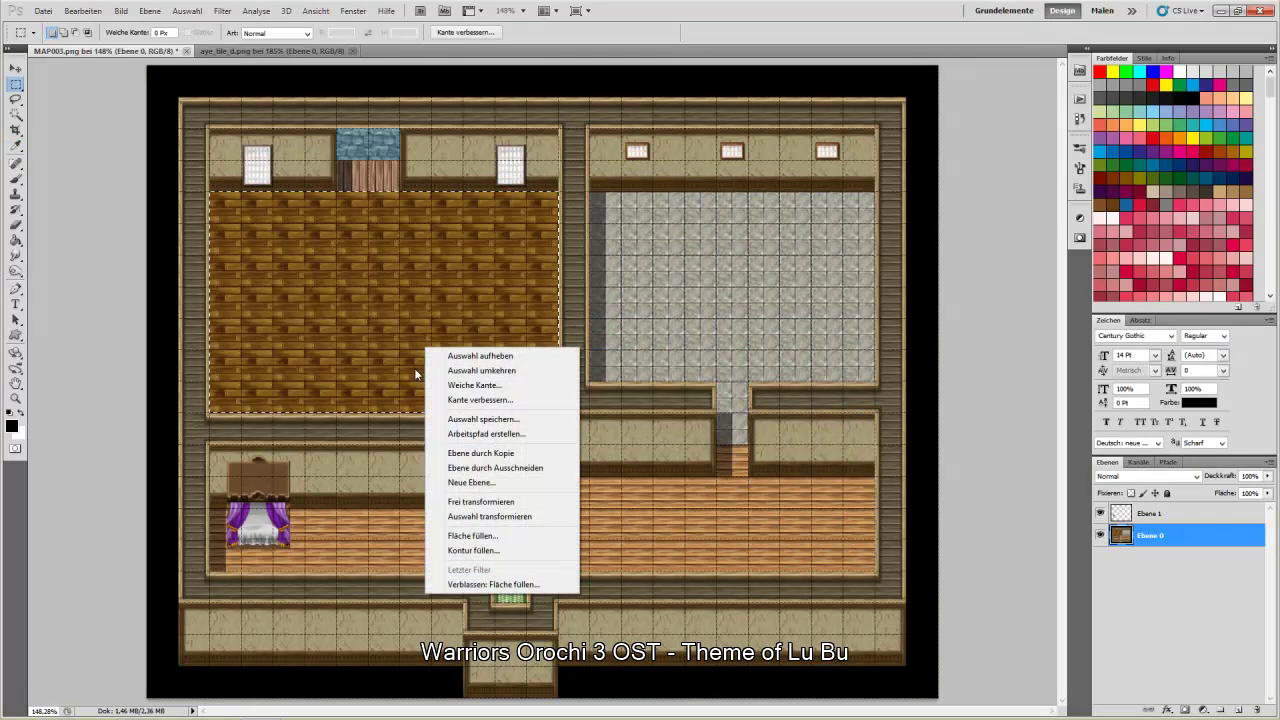
pyautogui.click(472, 535)
pyautogui.click(686, 240)
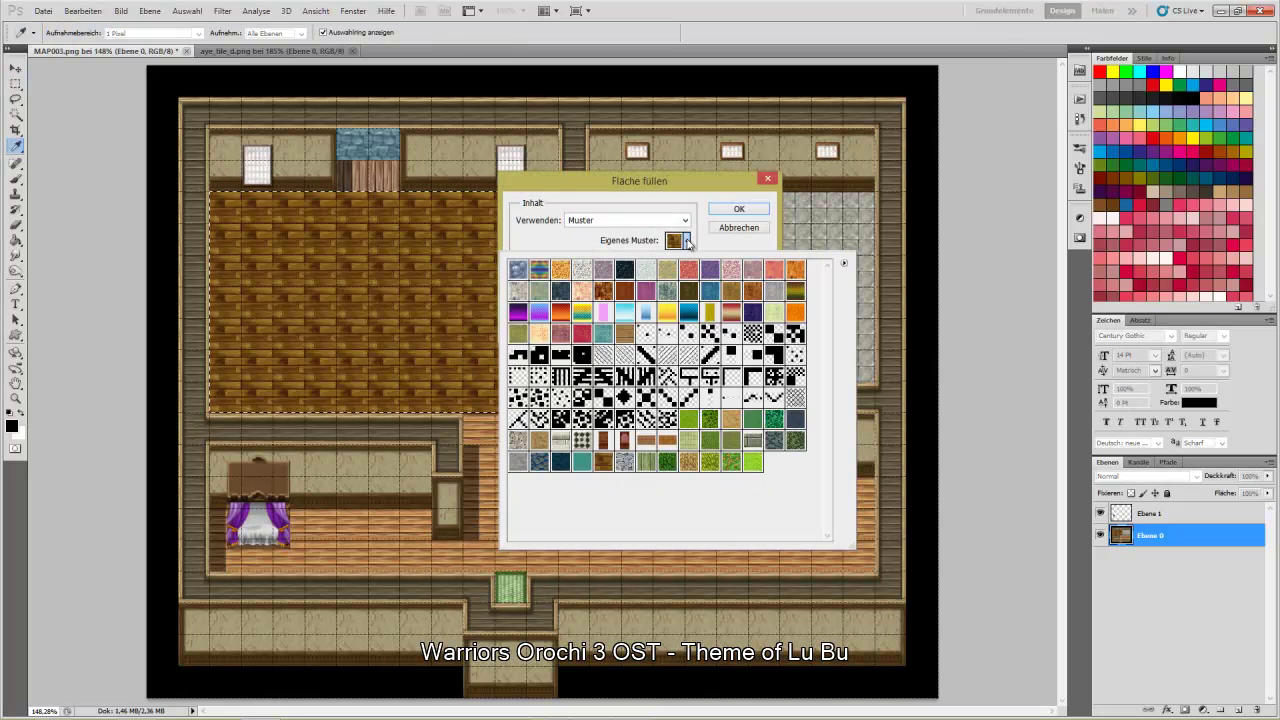
pyautogui.click(739, 208)
pyautogui.click(739, 208)
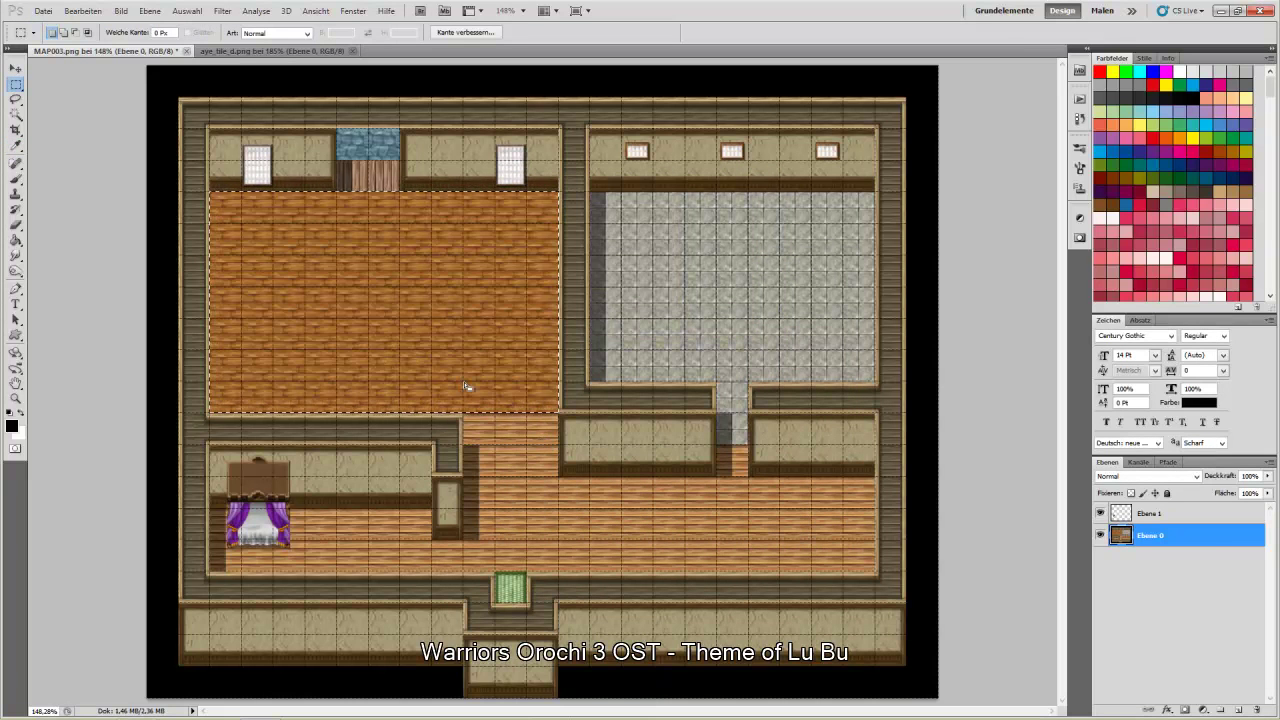
# Restore the large room's floor selection, fill it with the dark brown plank pattern again, and deselect
pyautogui.hotkey('ctrl', 'd')
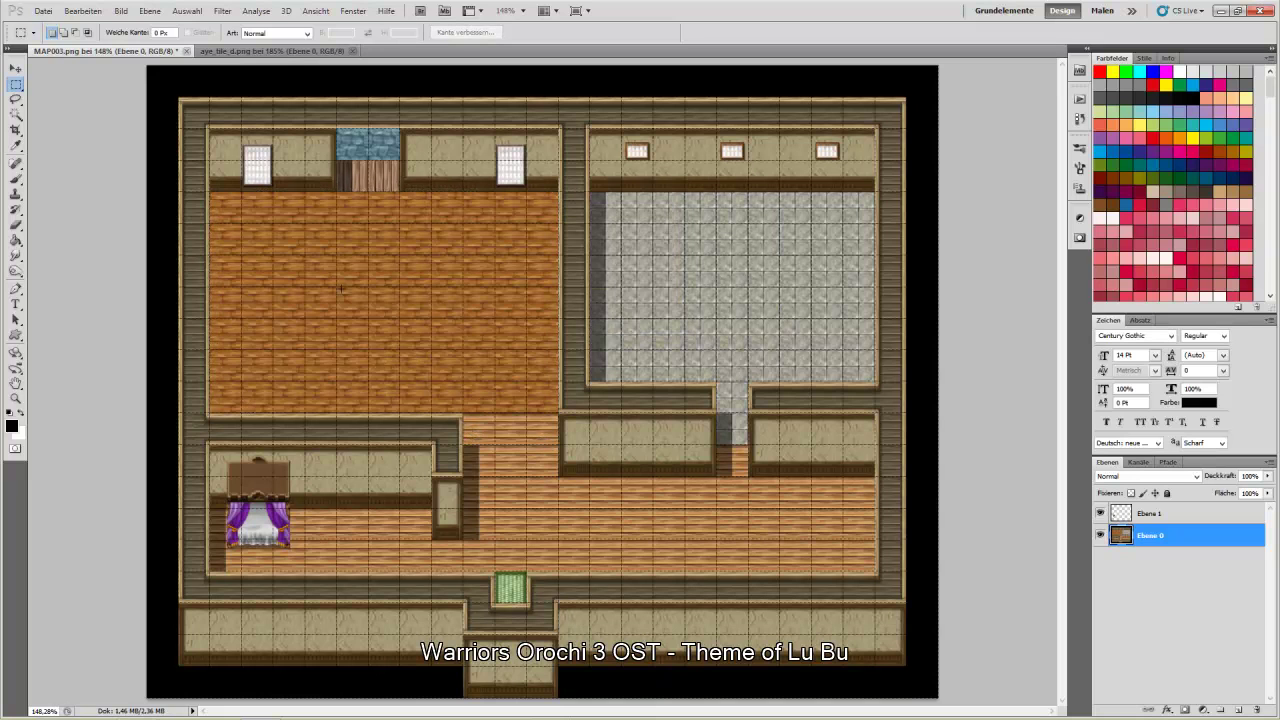
pyautogui.click(82, 11)
pyautogui.click(86, 58)
pyautogui.rightClick(357, 276)
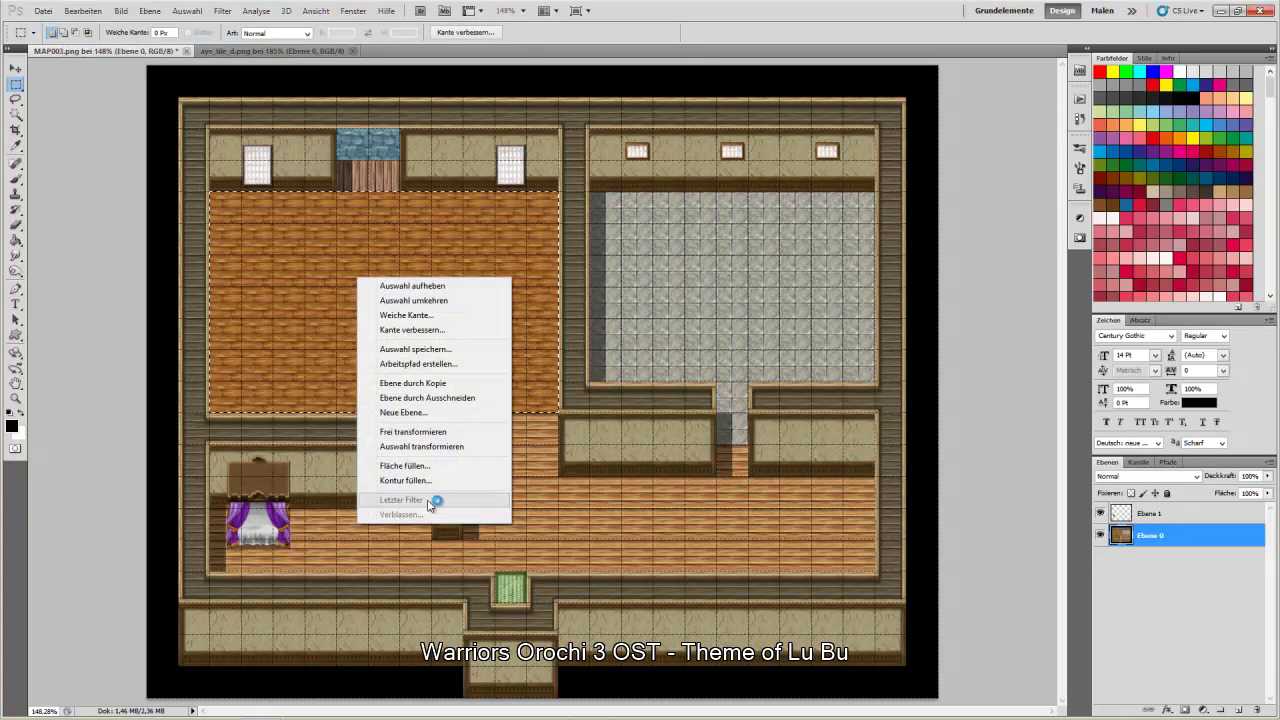
pyautogui.click(433, 465)
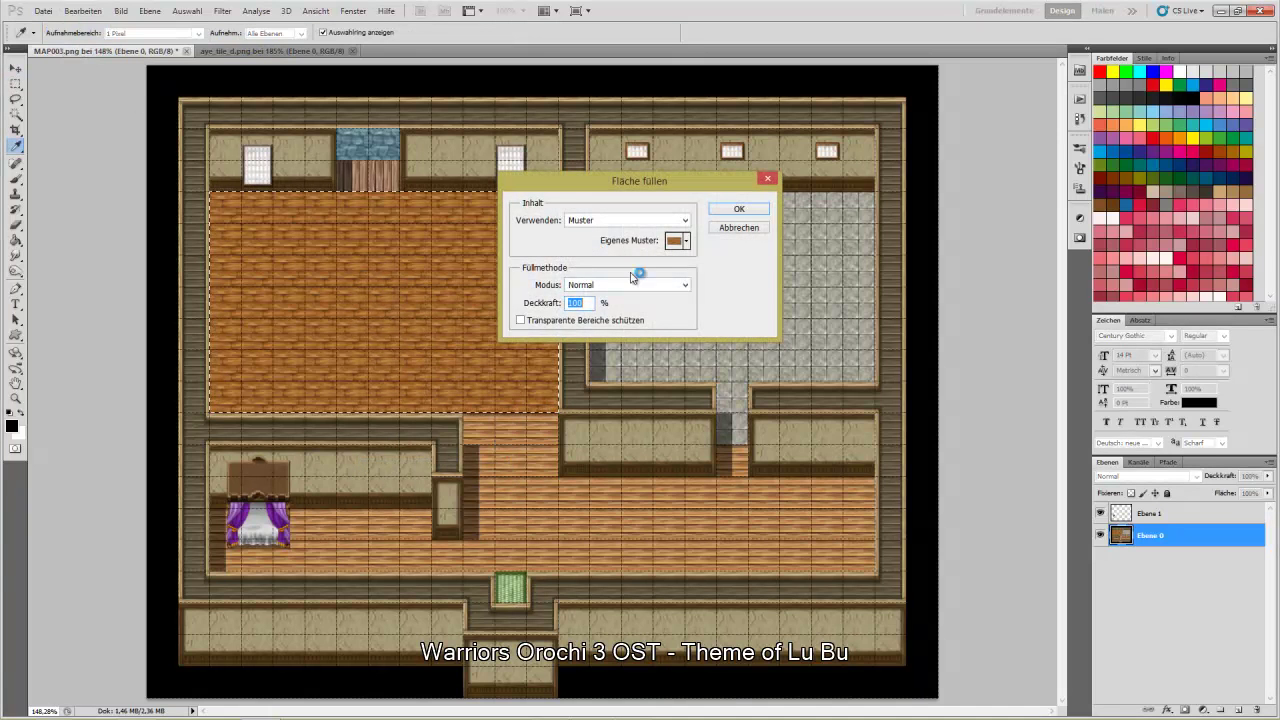
pyautogui.click(686, 240)
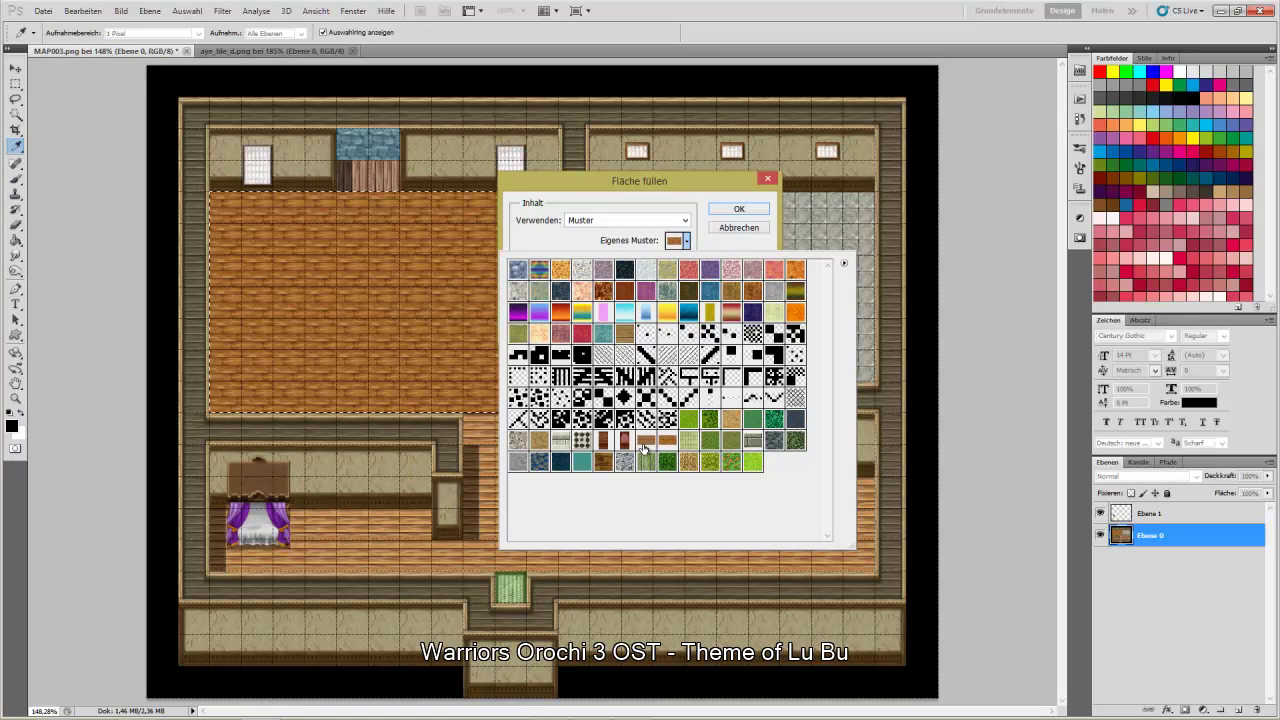
pyautogui.click(603, 461)
pyautogui.click(735, 209)
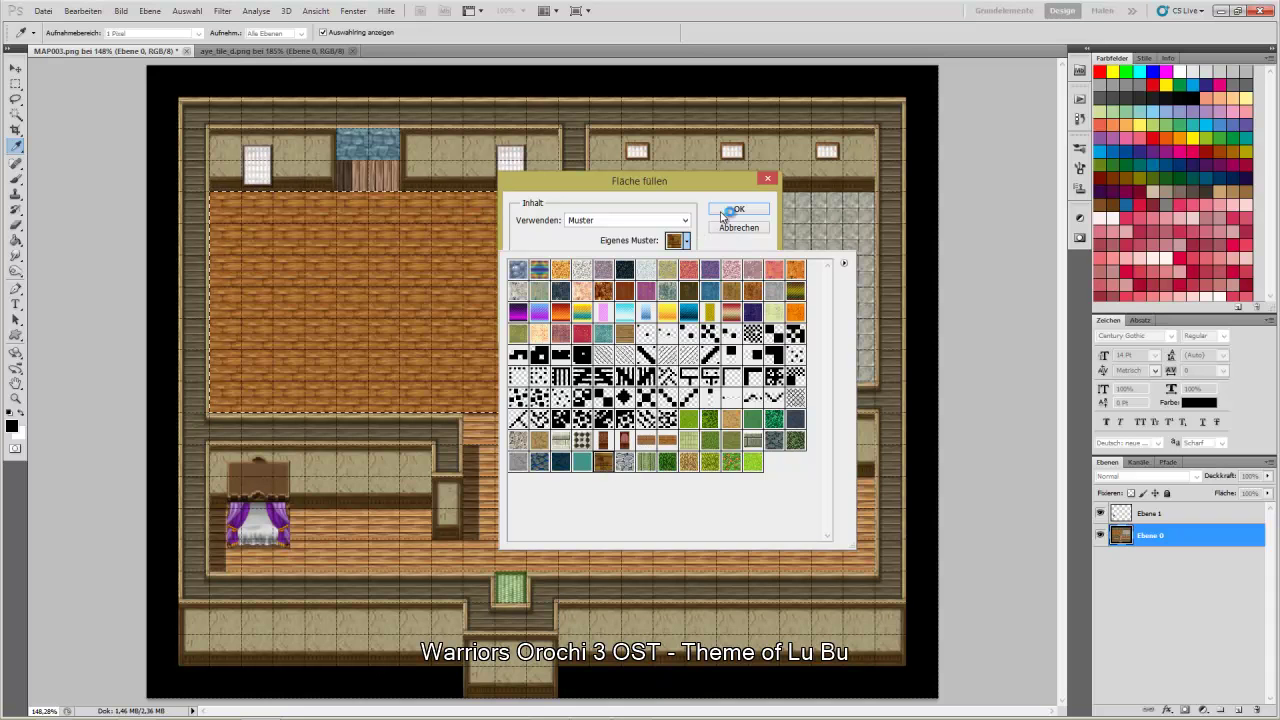
pyautogui.press('m')
pyautogui.hotkey('ctrl', 'd')
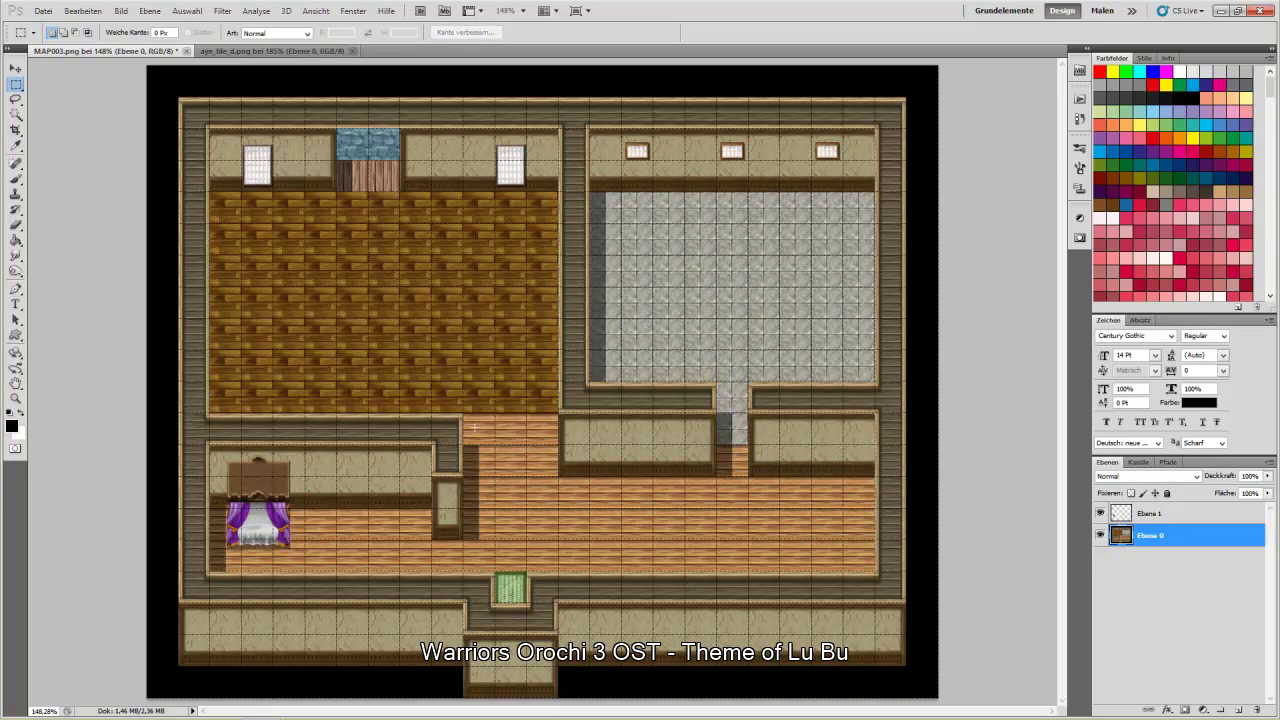
# Select the passage floor from the large room down to the green doormat and fill it with the dark brown plank pattern
pyautogui.moveTo(558, 540); pyautogui.dragTo(558, 572)
pyautogui.rightClick(522, 526)
pyautogui.click(570, 468)
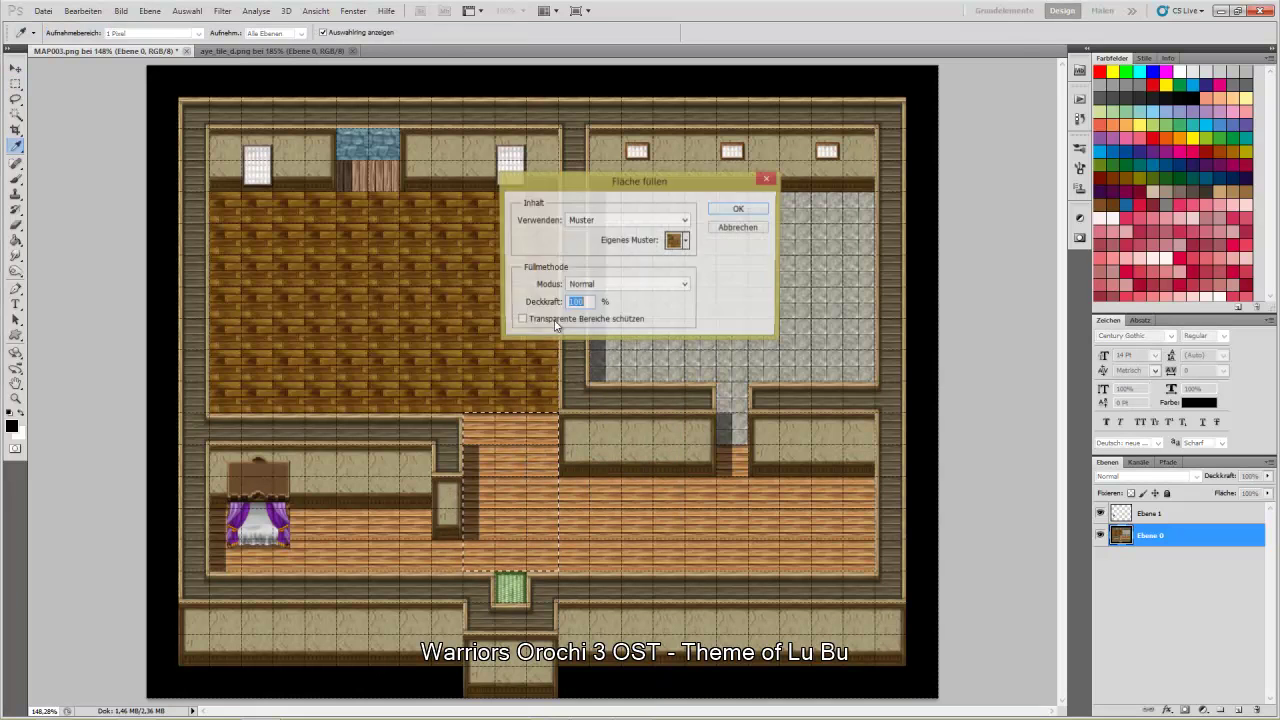
pyautogui.hotkey('ctrl', 'z')
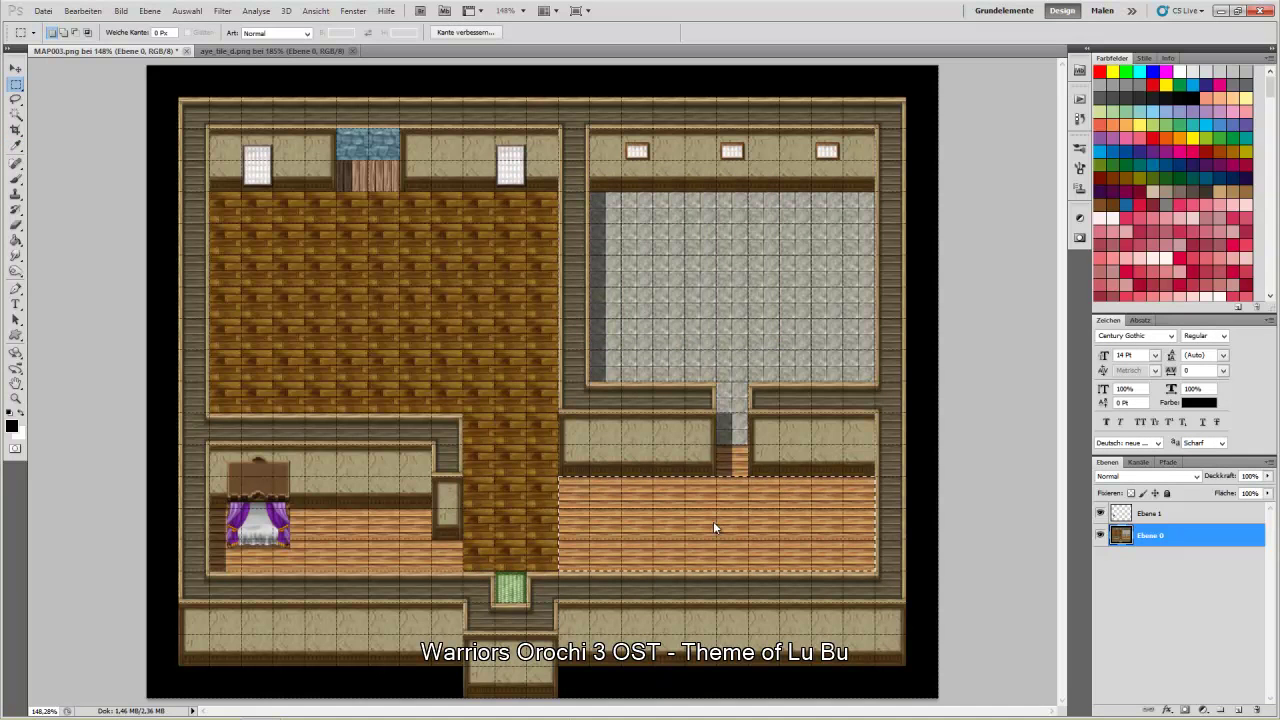
# Fill the selected southeastern room floor with the dark brown plank pattern and deselect
pyautogui.rightClick(713, 273)
pyautogui.click(770, 462)
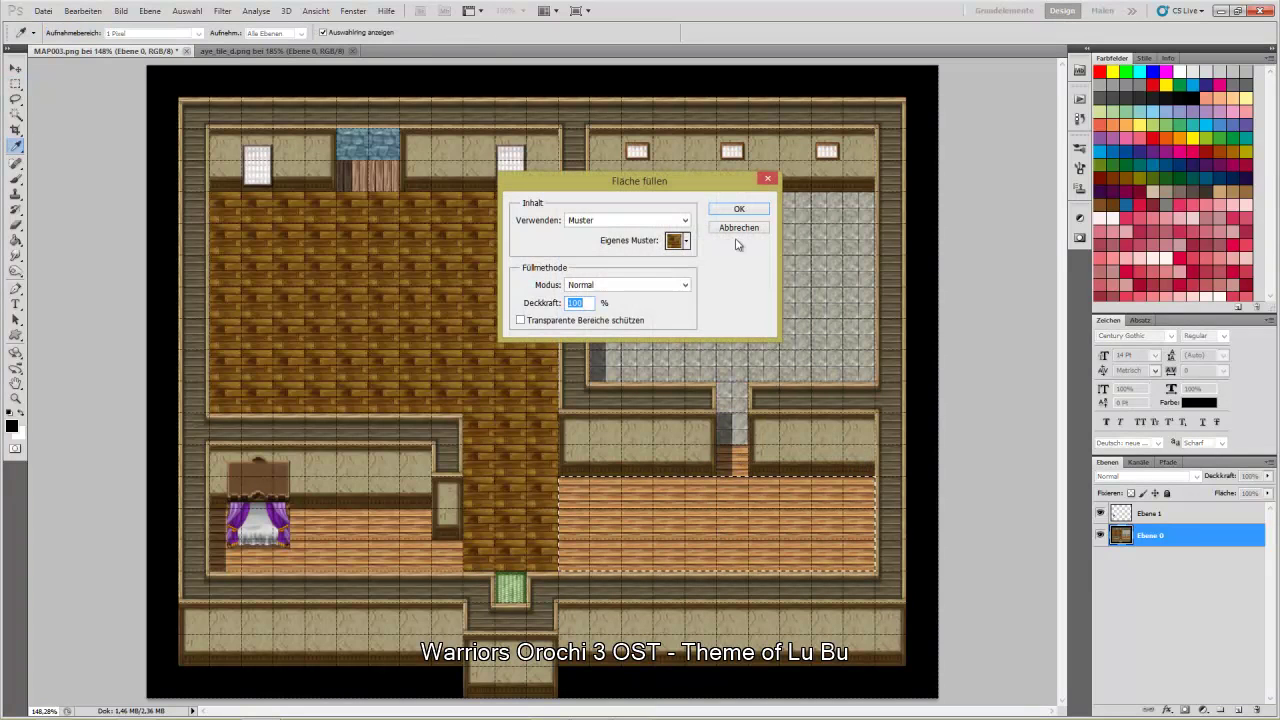
pyautogui.click(737, 212)
pyautogui.press('m')
pyautogui.click(735, 509)
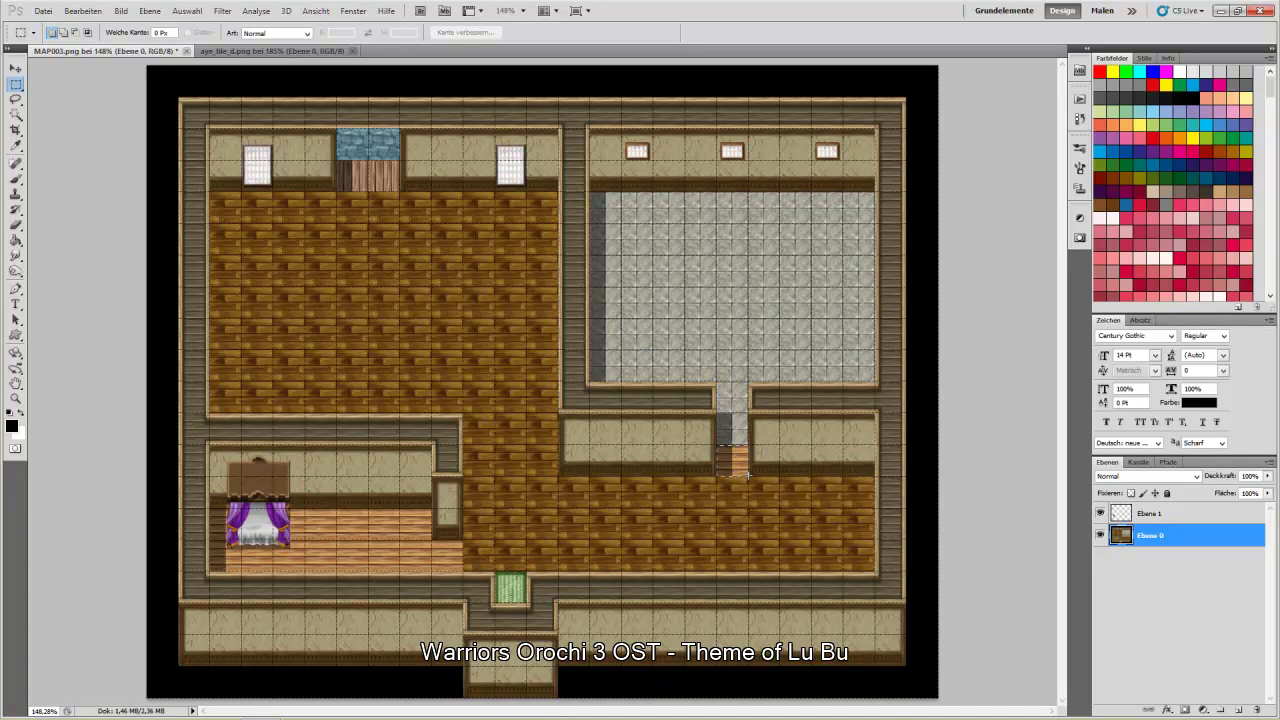
# Select the wooden doorway tile just north of the southeastern room and fill it with the dark brown plank pattern
pyautogui.rightClick(737, 470)
pyautogui.click(770, 657)
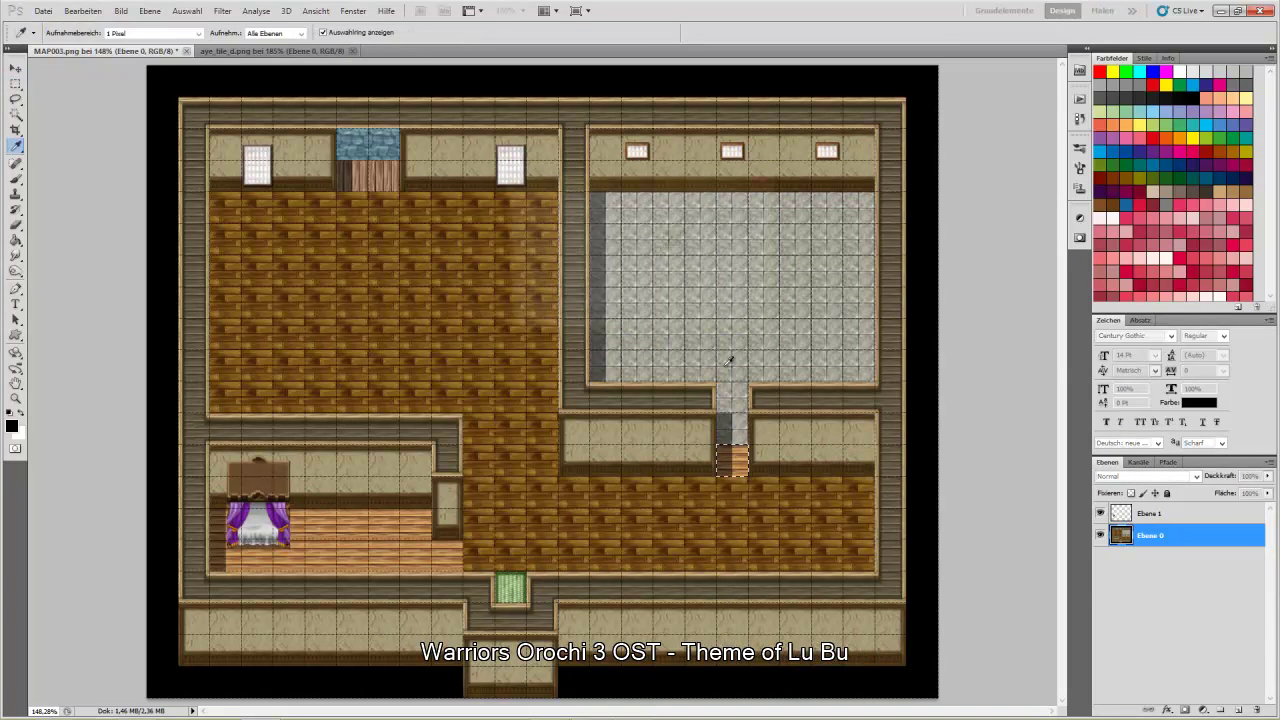
pyautogui.click(737, 210)
# Select the southwestern bedroom's floor and its doorway tile in turn, filling each with the dark brown plank pattern
pyautogui.press('m')
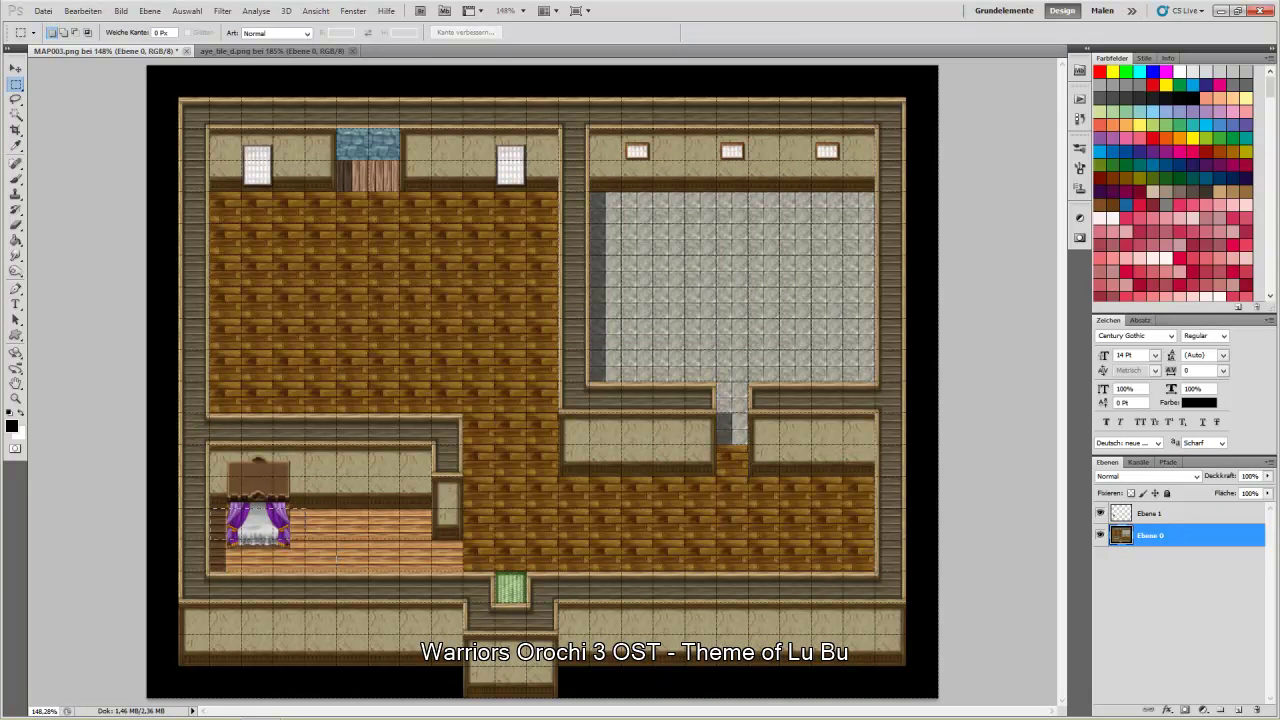
pyautogui.rightClick(400, 556)
pyautogui.click(460, 498)
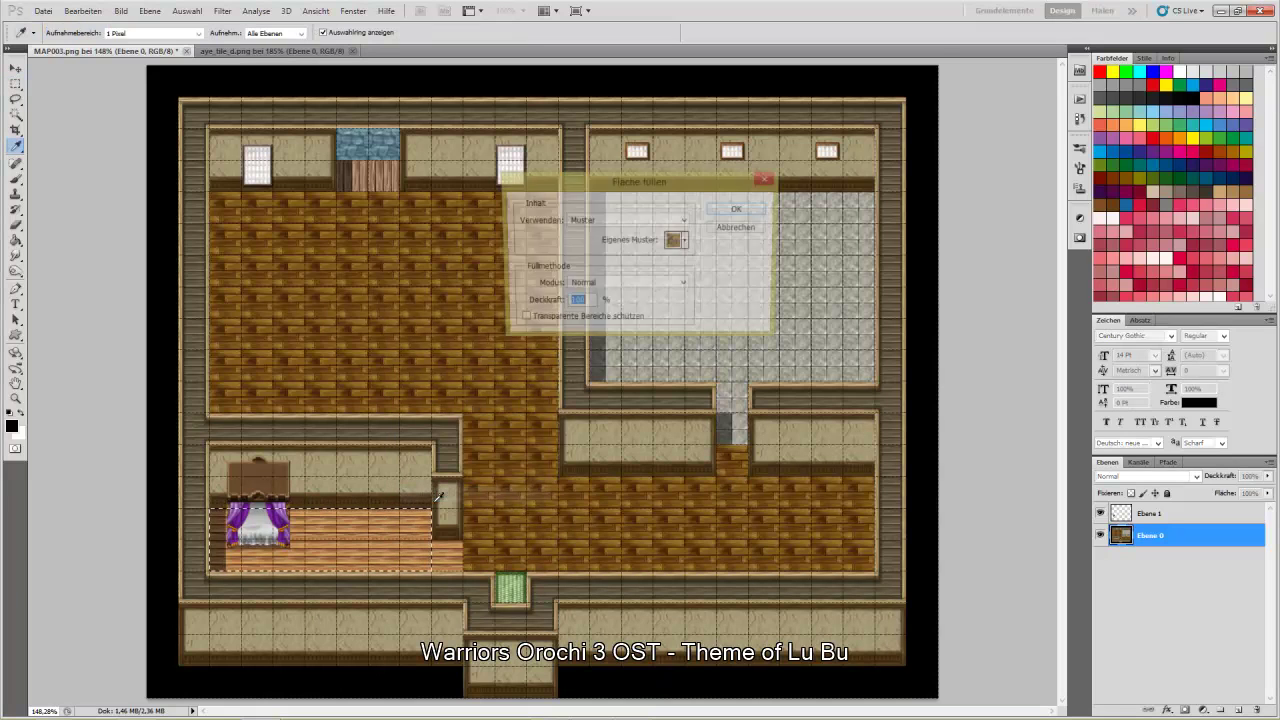
pyautogui.click(739, 209)
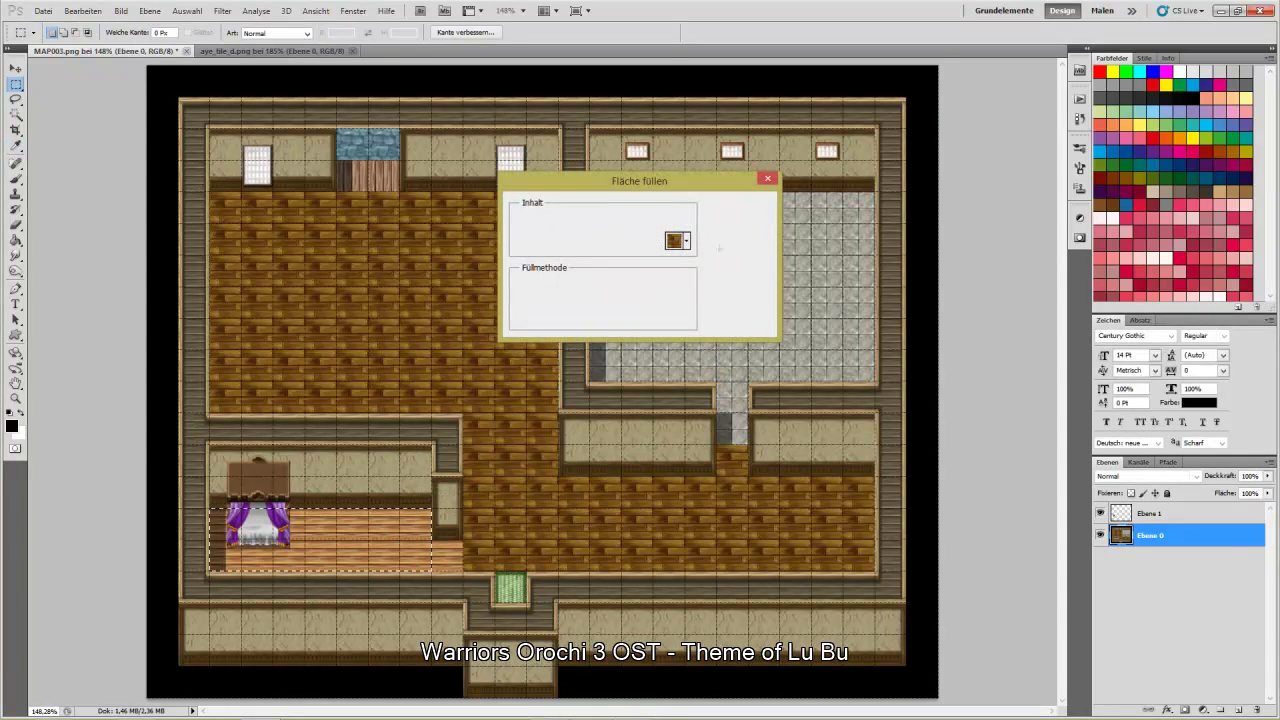
pyautogui.rightClick(464, 569)
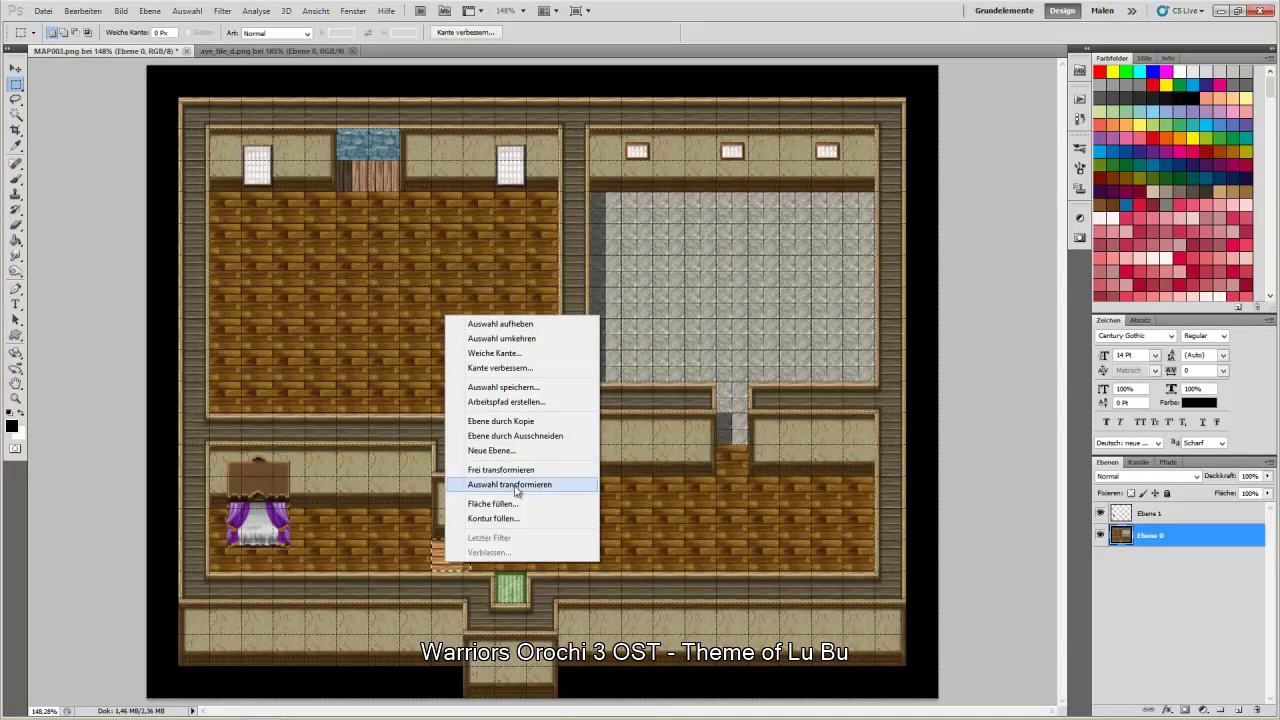
pyautogui.click(470, 502)
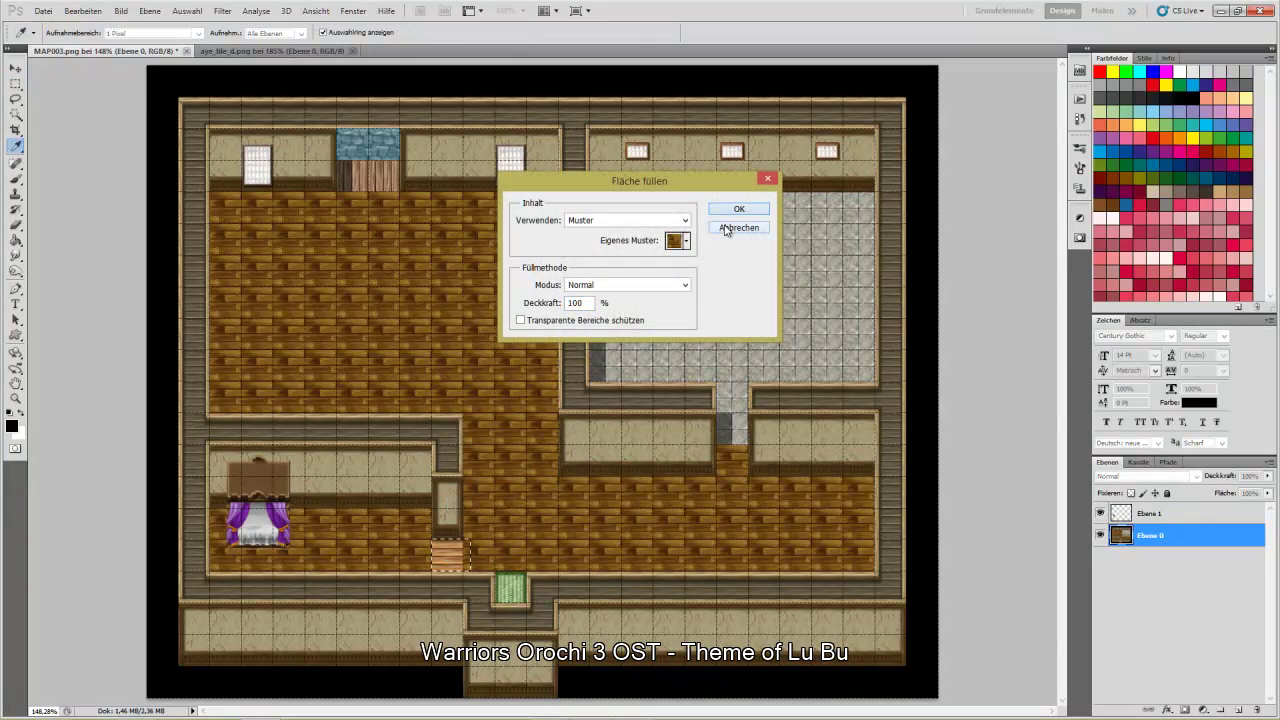
pyautogui.click(730, 210)
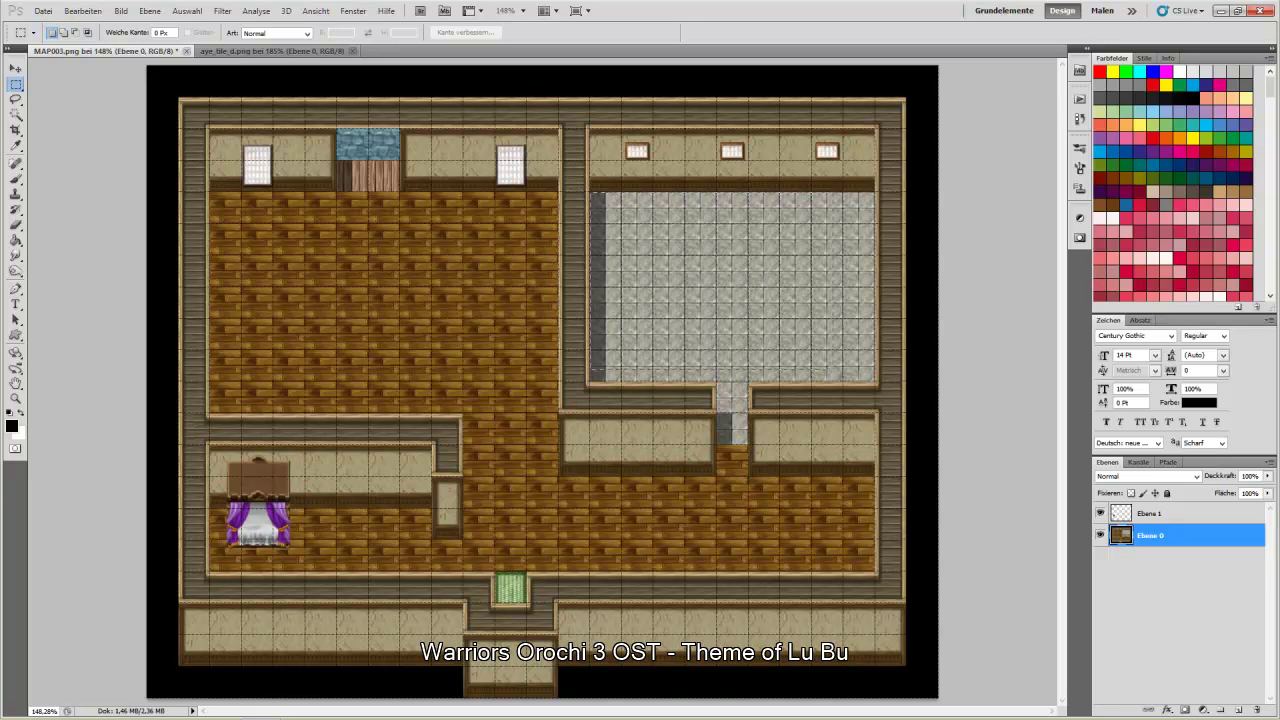
# Select the northeastern room's grey stone floor, fill it with the dark brown plank pattern, and deselect
pyautogui.moveTo(589, 191); pyautogui.dragTo(876, 382)
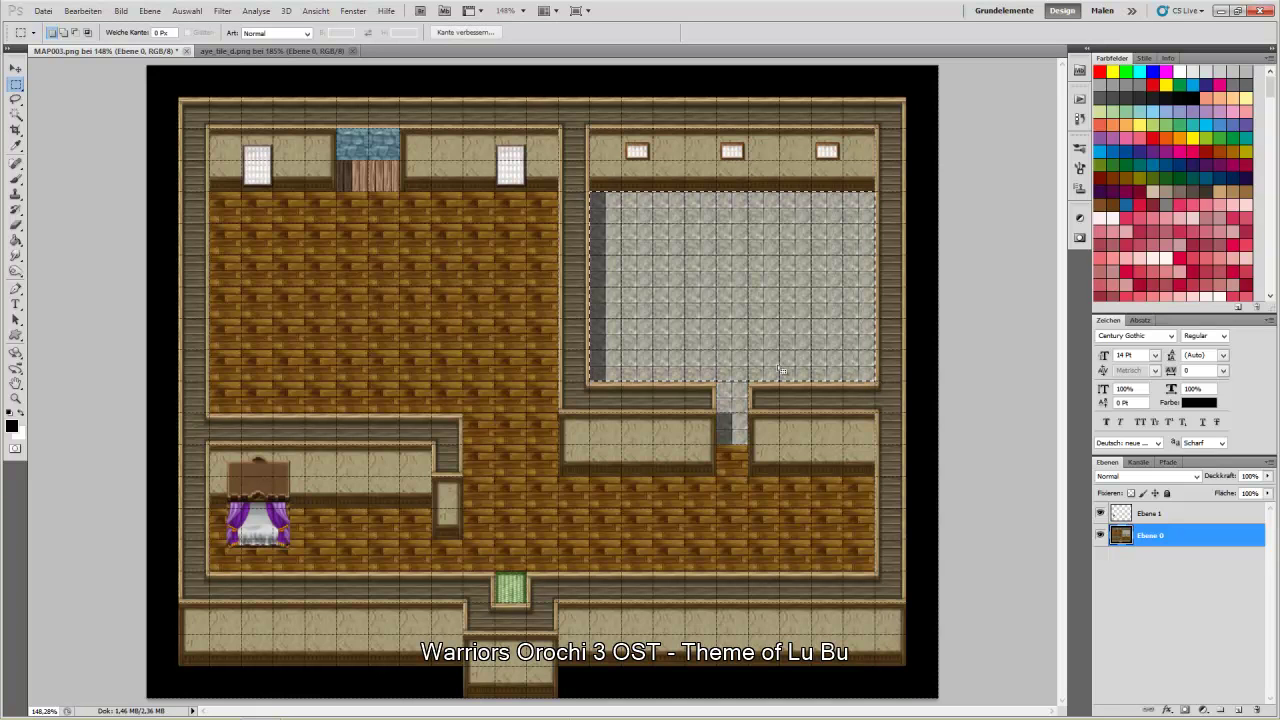
pyautogui.rightClick(737, 363)
pyautogui.click(779, 550)
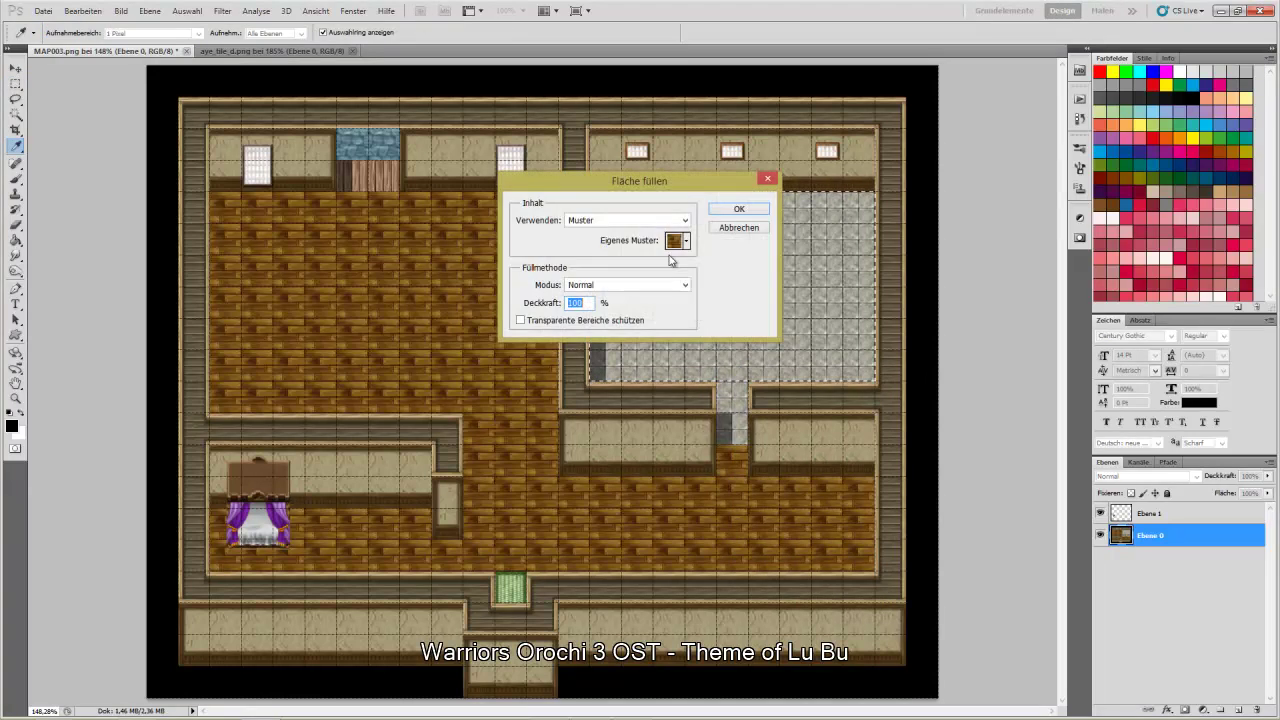
pyautogui.click(737, 209)
pyautogui.click(721, 390)
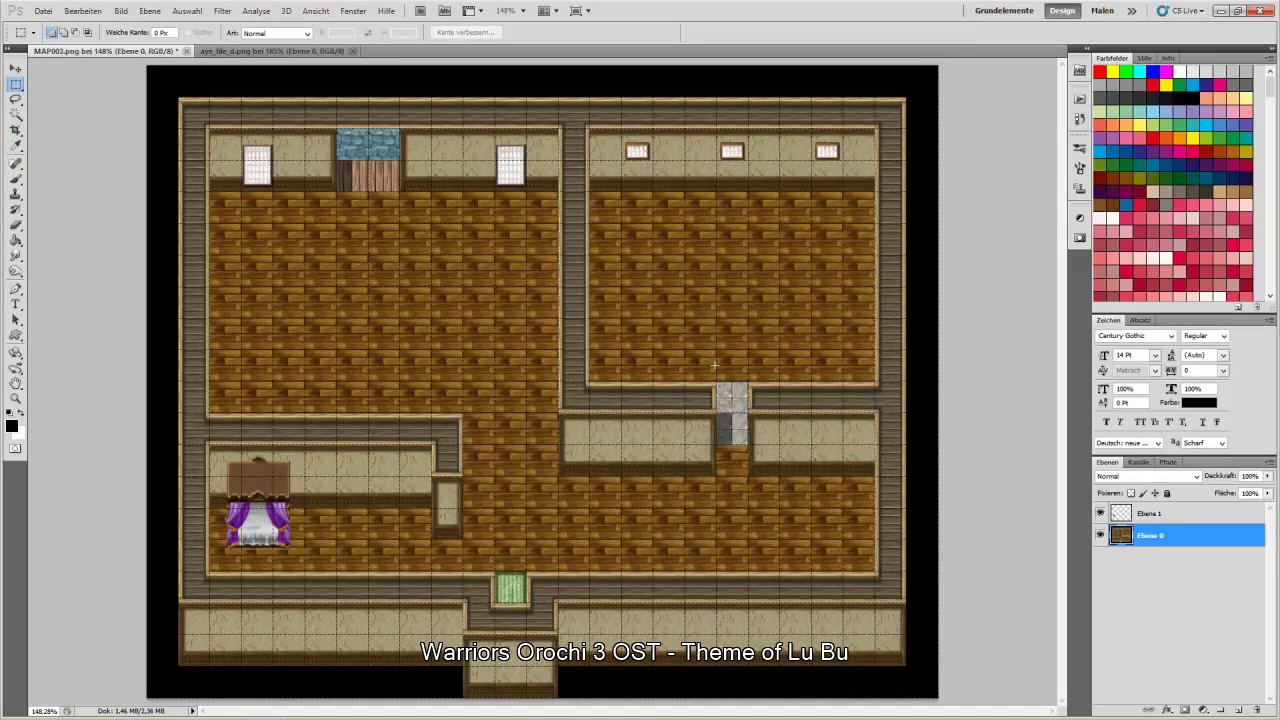
# Fill the narrow stone passage between the two eastern rooms with the dark brown plank pattern
pyautogui.rightClick(745, 480)
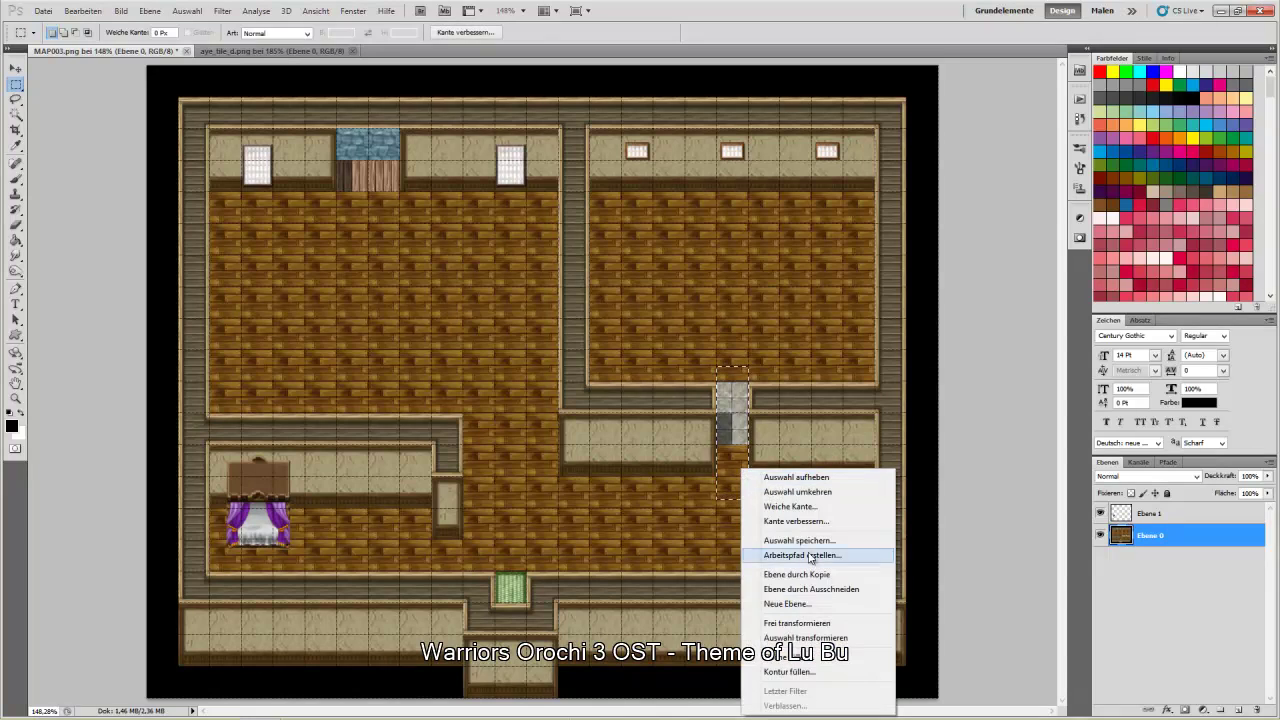
pyautogui.click(790, 667)
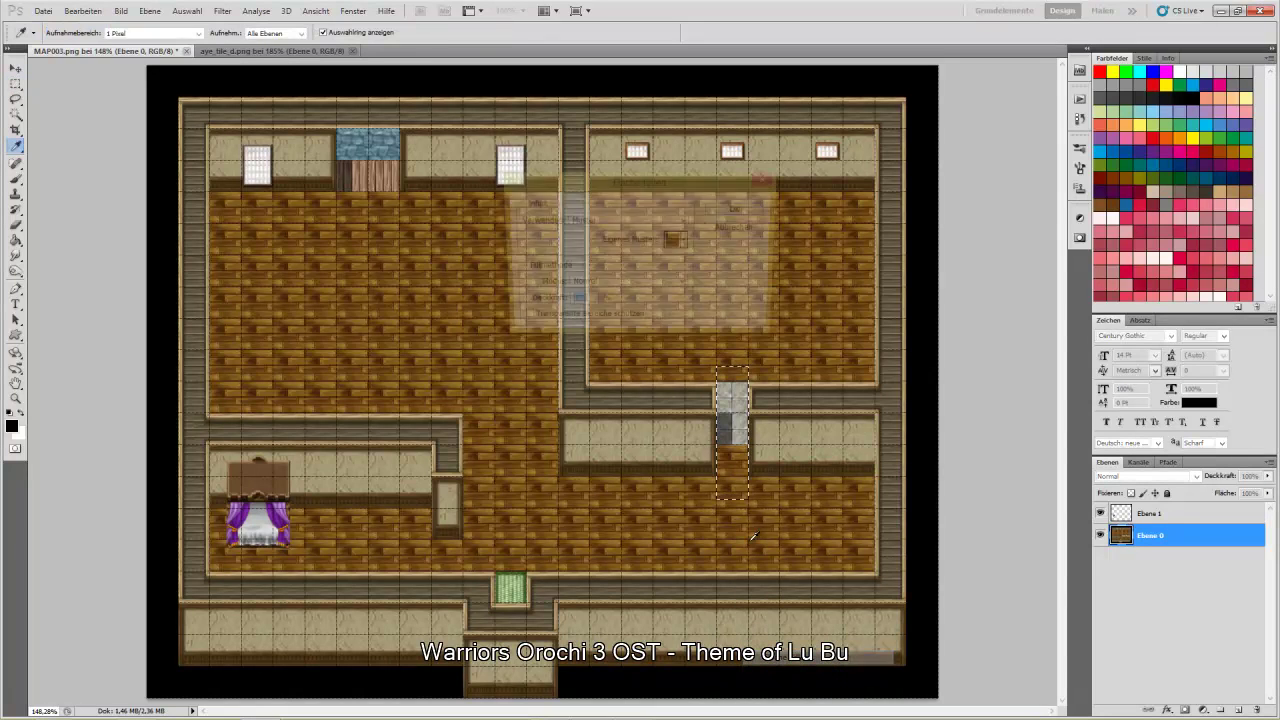
pyautogui.click(737, 209)
# Move the canopy bed on layer Ebene 1 into the northeastern room, against the north wall below the easternmost window
pyautogui.click(15, 68)
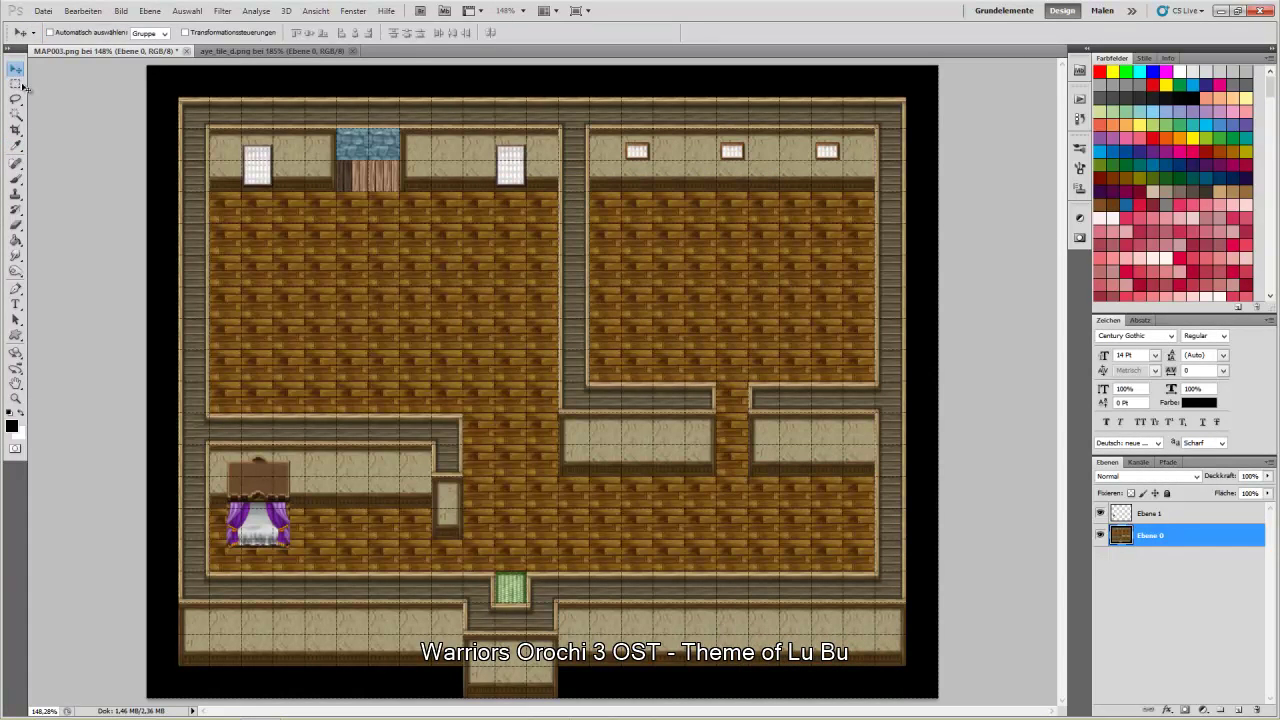
pyautogui.rightClick(260, 524)
pyautogui.click(343, 530)
pyautogui.moveTo(258, 515); pyautogui.dragTo(820, 228)
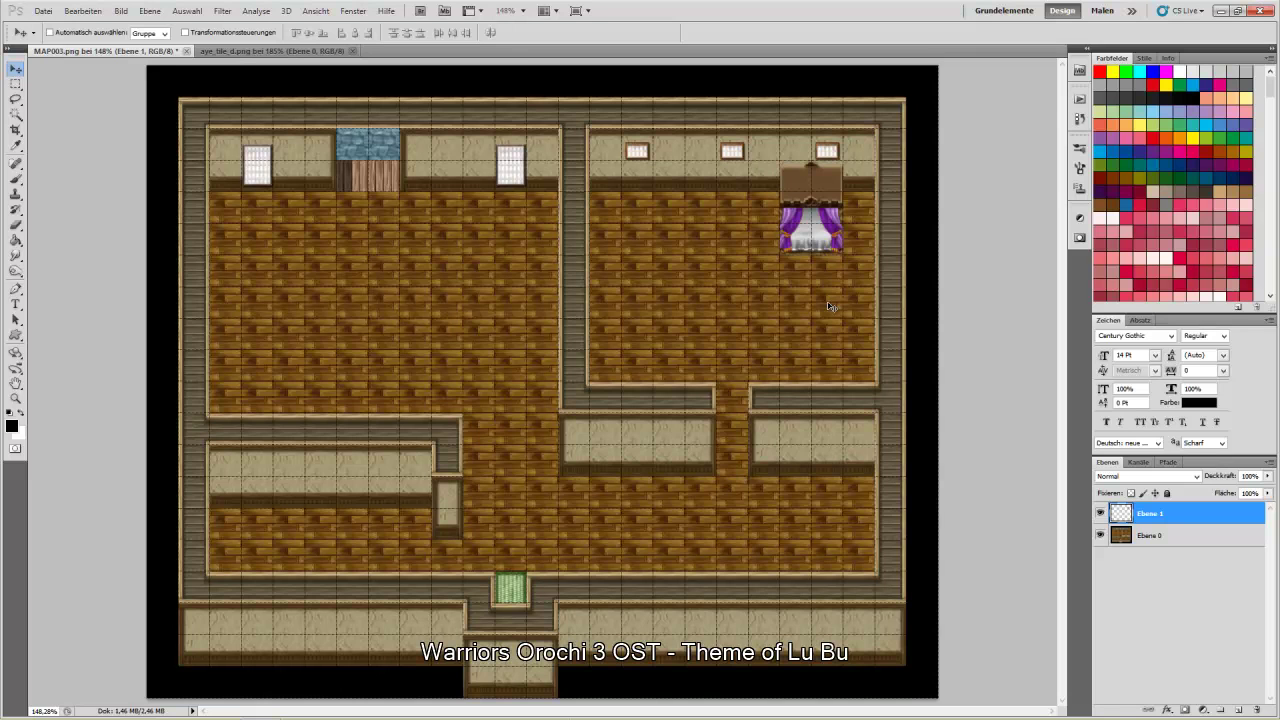
pyautogui.press('Up')
pyautogui.press('Up')
pyautogui.press('Up')
pyautogui.press('Up')
pyautogui.press('Up')
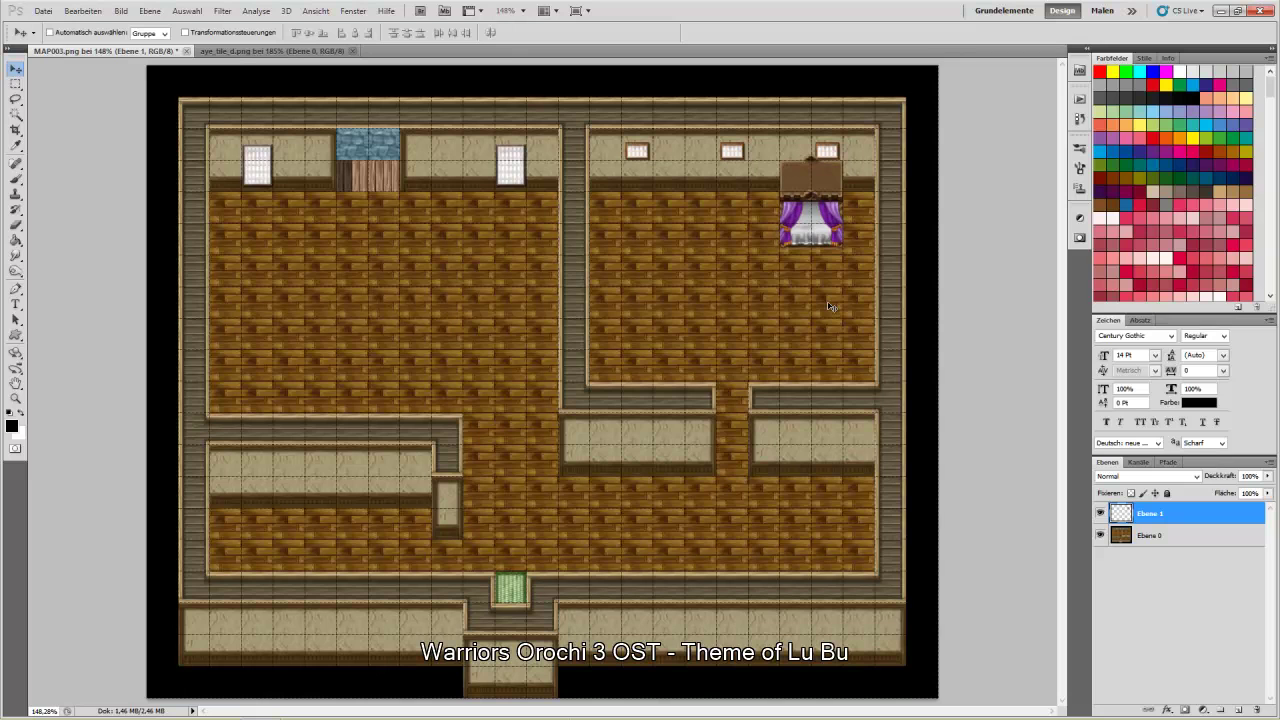
pyautogui.press('Down')
pyautogui.press('Up')
# Choose a small soft round brush and a dark blue foreground colour for recolouring the bed's purple curtains
pyautogui.click(17, 403)
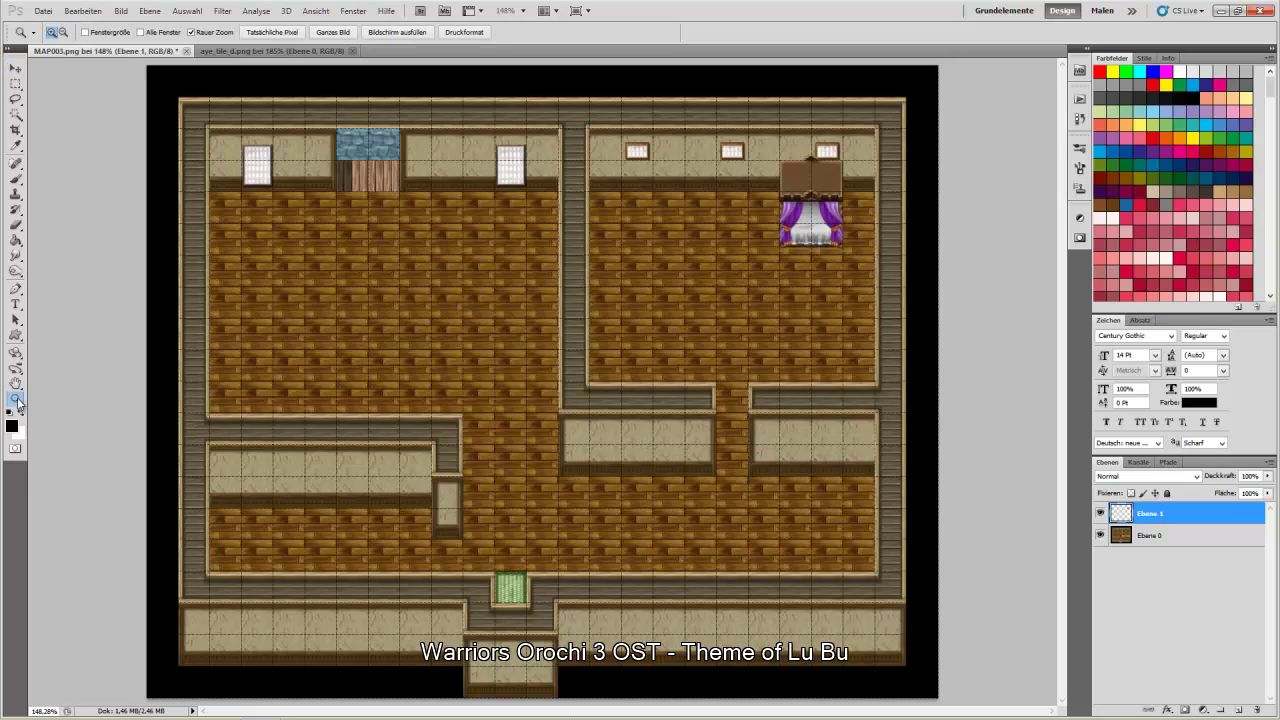
pyautogui.moveTo(989, 268); pyautogui.dragTo(789, 331)
pyautogui.click(690, 372)
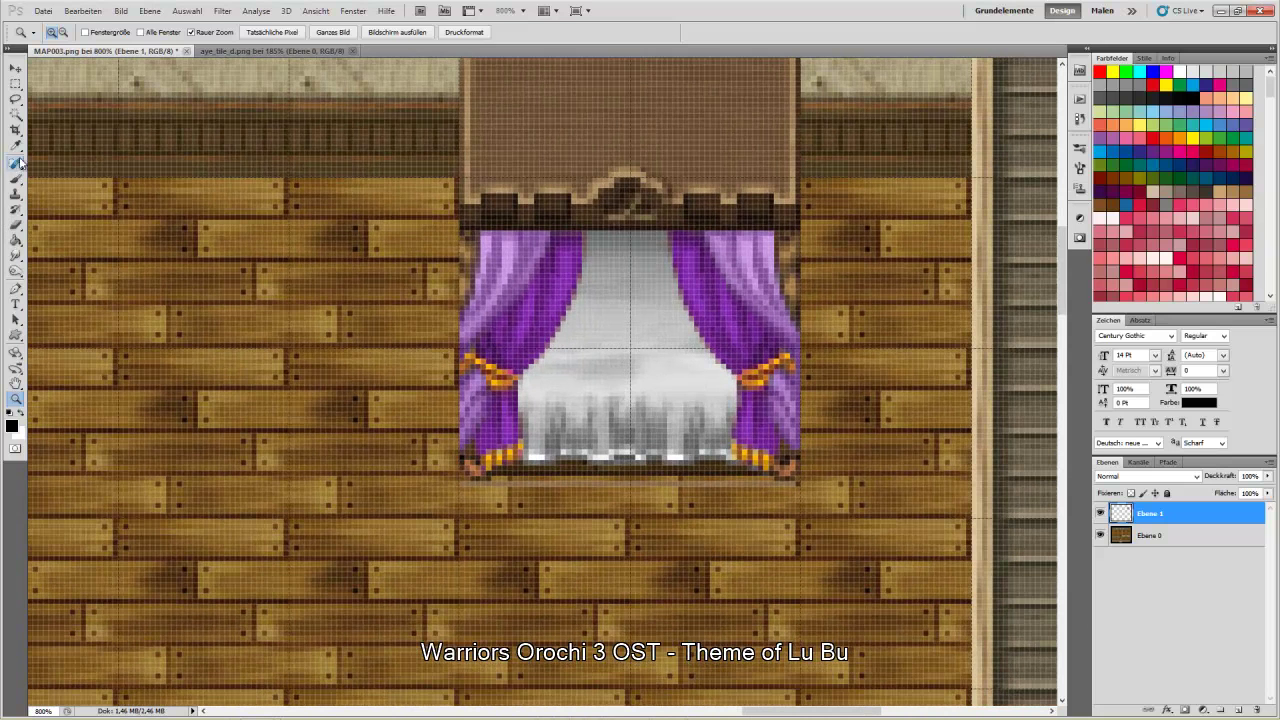
pyautogui.click(15, 177)
pyautogui.click(68, 33)
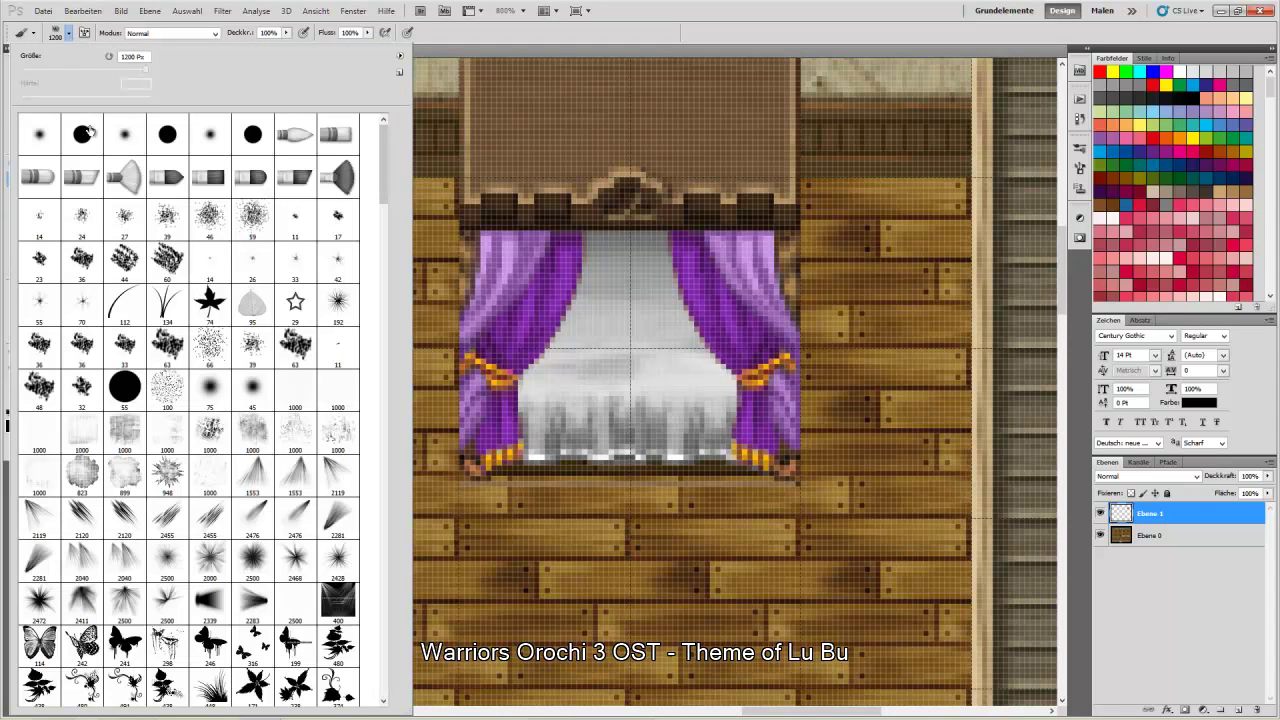
pyautogui.click(38, 76)
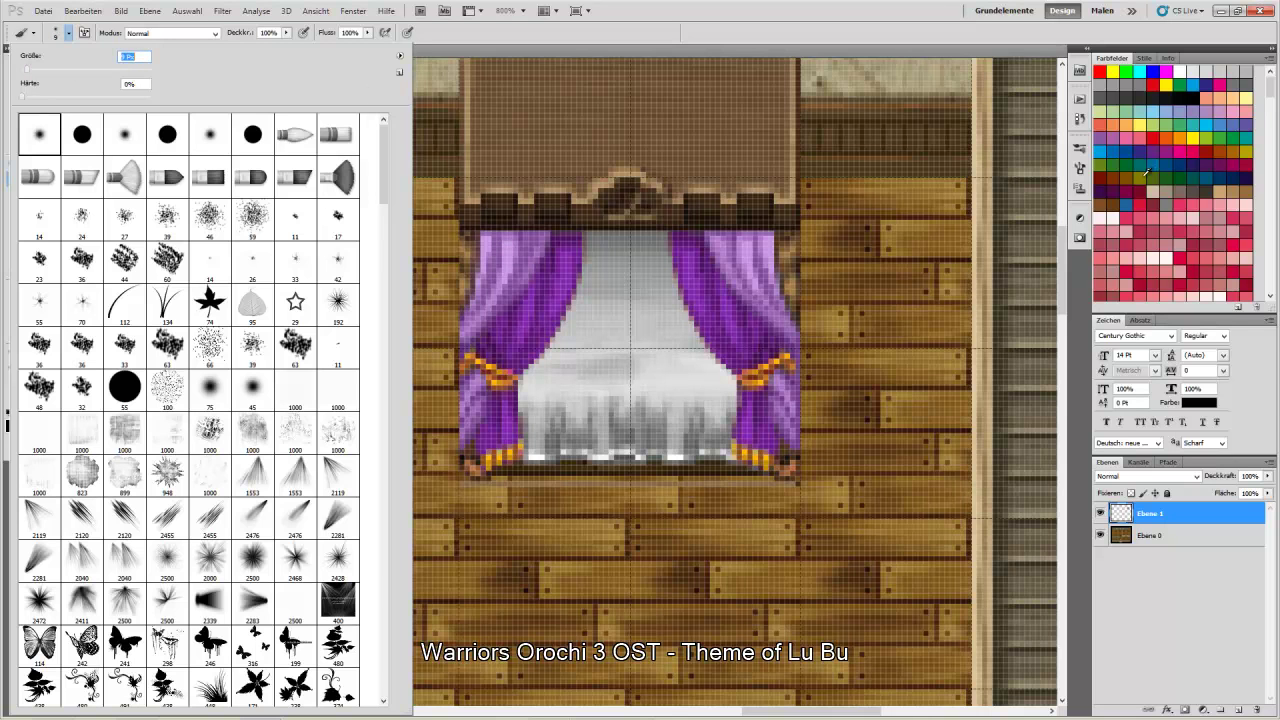
pyautogui.click(1226, 177)
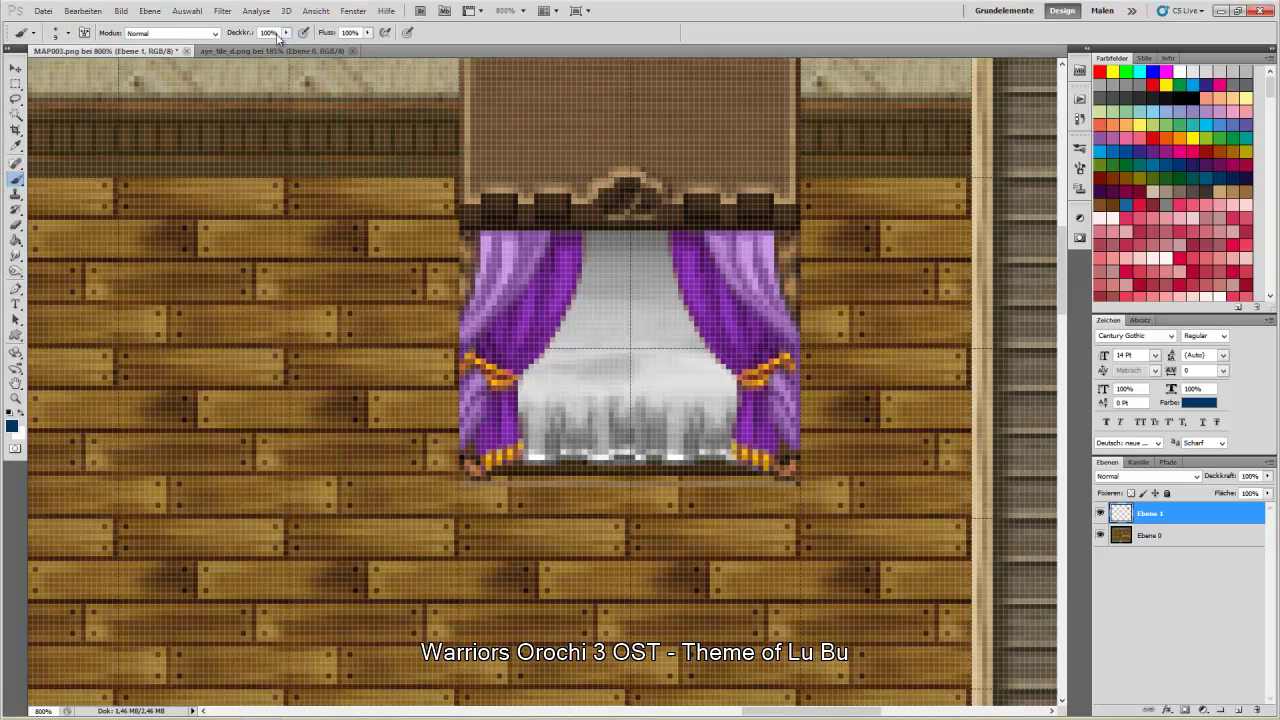
# Try recolouring the bed's left curtain dark blue with the brush mode set to Farbton, and undo the strokes
pyautogui.click(199, 37)
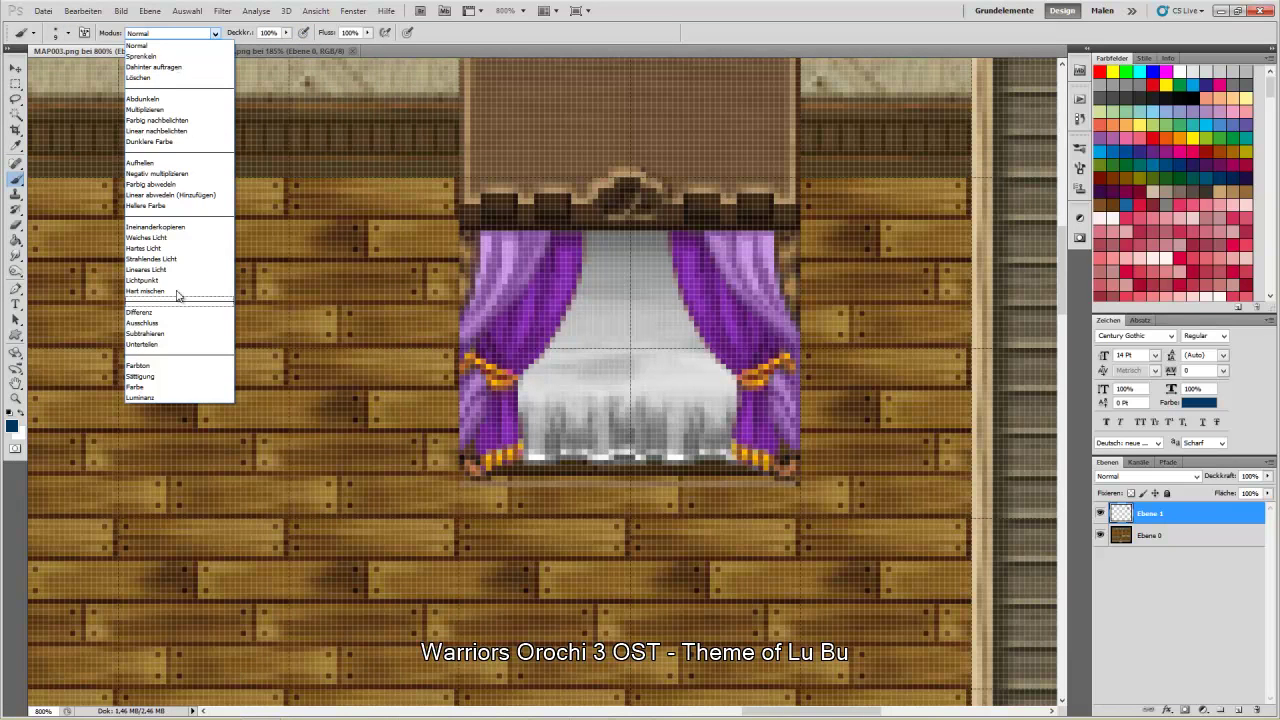
pyautogui.click(160, 366)
pyautogui.moveTo(517, 296); pyautogui.dragTo(532, 282)
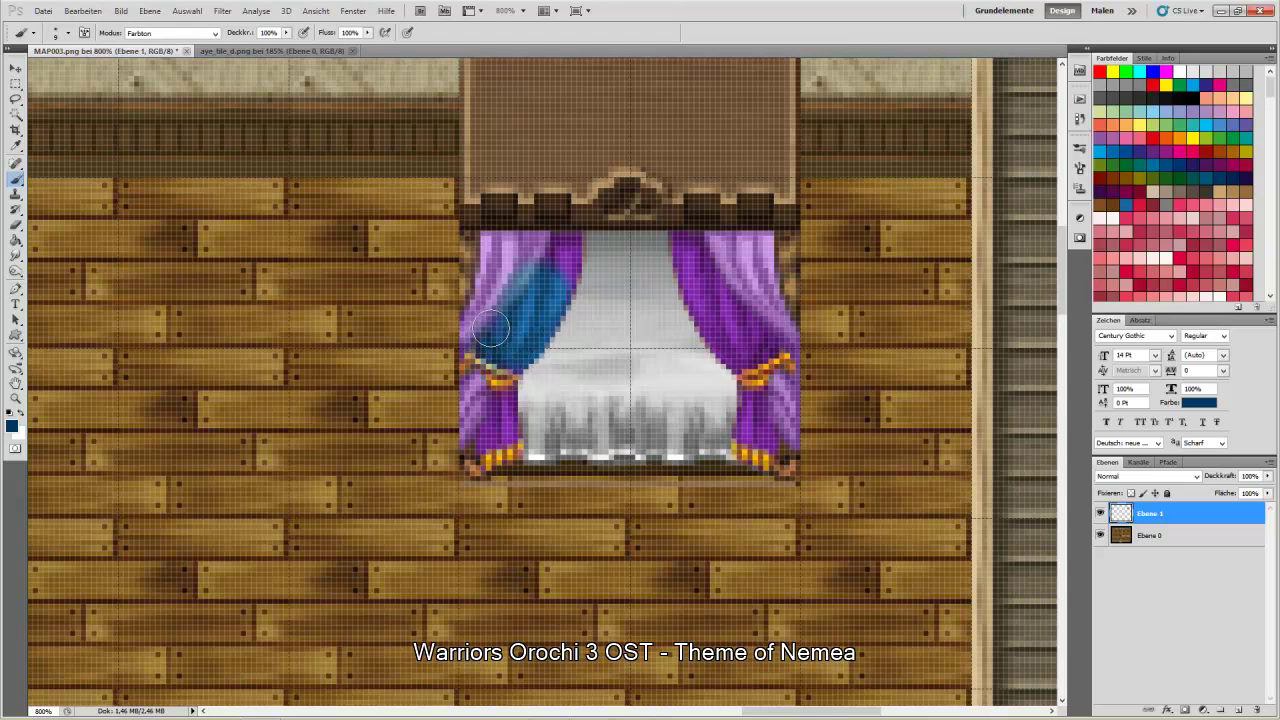
pyautogui.click(83, 11)
pyautogui.click(96, 48)
# Set the brush size to 5 px for detailed work on the bed's left curtain
pyautogui.click(15, 398)
pyautogui.moveTo(533, 313); pyautogui.dragTo(650, 286)
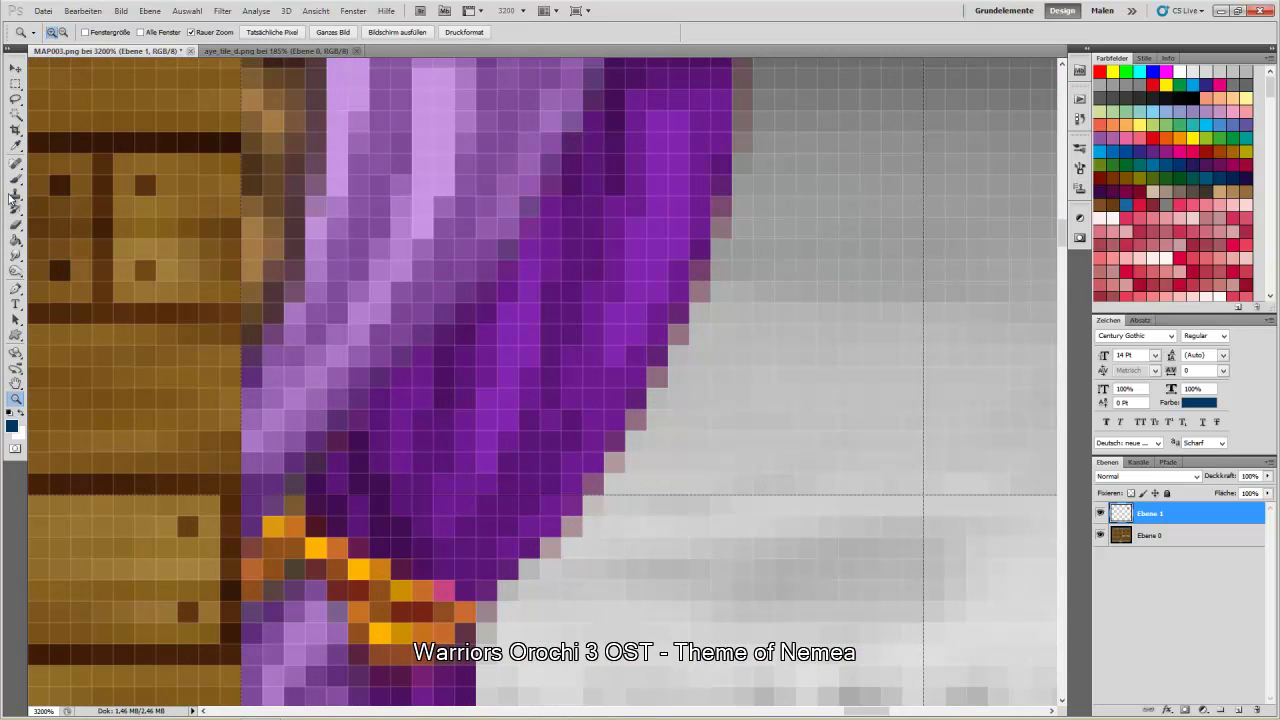
pyautogui.click(15, 178)
pyautogui.click(66, 33)
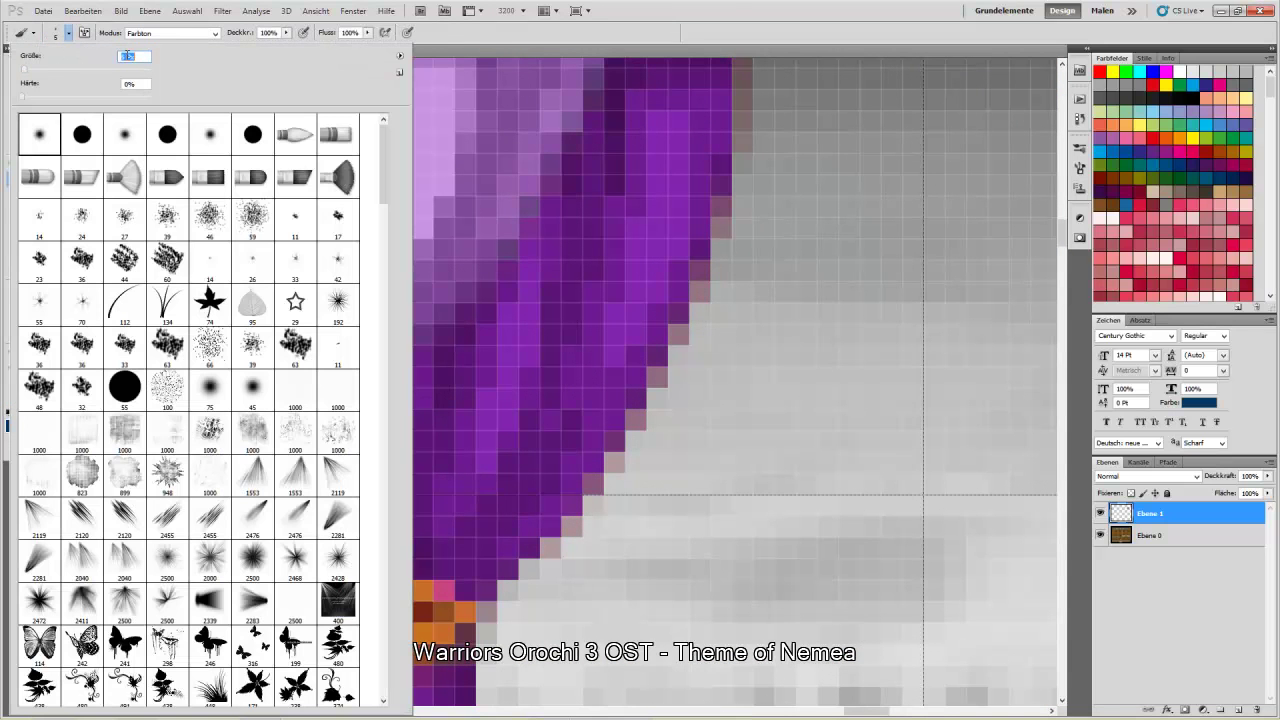
pyautogui.press('Return')
# Try painting the left curtain dark blue directly on layer Ebene 1 with the smaller brush, and undo it
pyautogui.moveTo(470, 520)
pyautogui.mouseDown()
pyautogui.moveTo(500, 529)
pyautogui.moveTo(460, 550)
pyautogui.moveTo(362, 504)
pyautogui.moveTo(278, 420)
pyautogui.moveTo(236, 512)
pyautogui.moveTo(296, 317)
pyautogui.moveTo(327, 399)
pyautogui.moveTo(387, 430)
pyautogui.moveTo(292, 431)
pyautogui.moveTo(304, 453)
pyautogui.moveTo(373, 449)
pyautogui.moveTo(368, 428)
pyautogui.mouseUp()
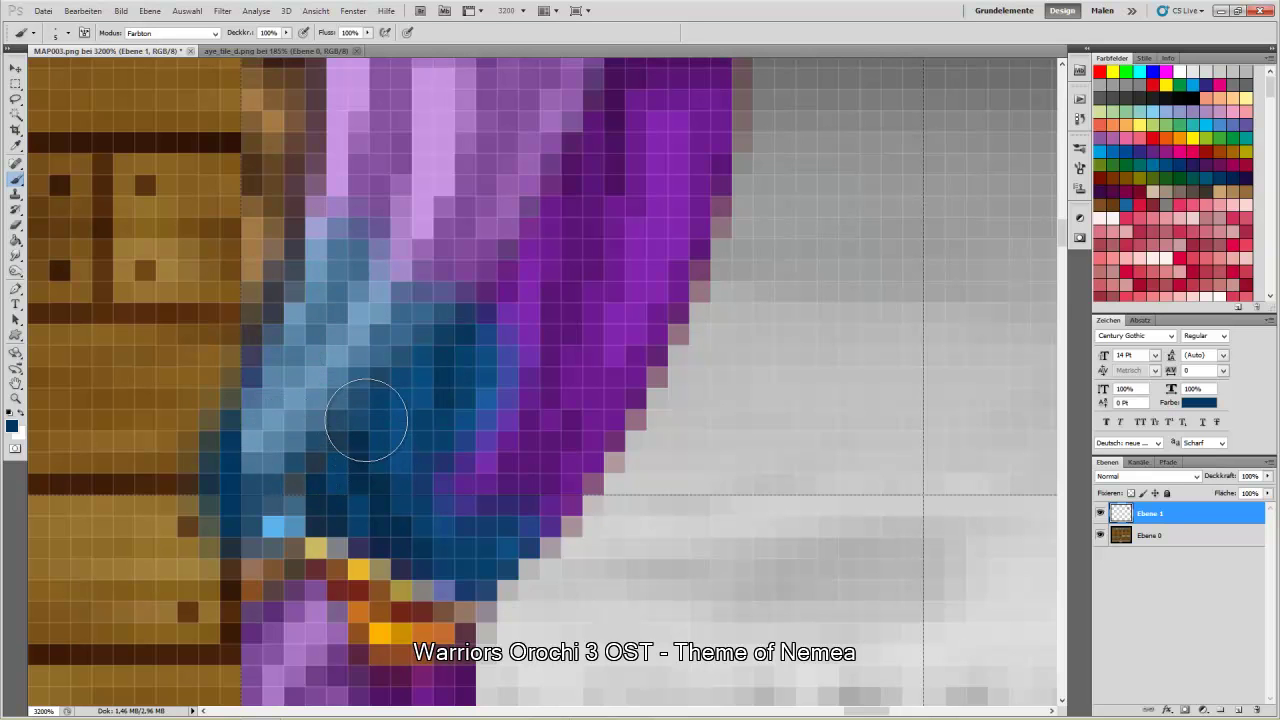
pyautogui.click(83, 11)
pyautogui.click(90, 21)
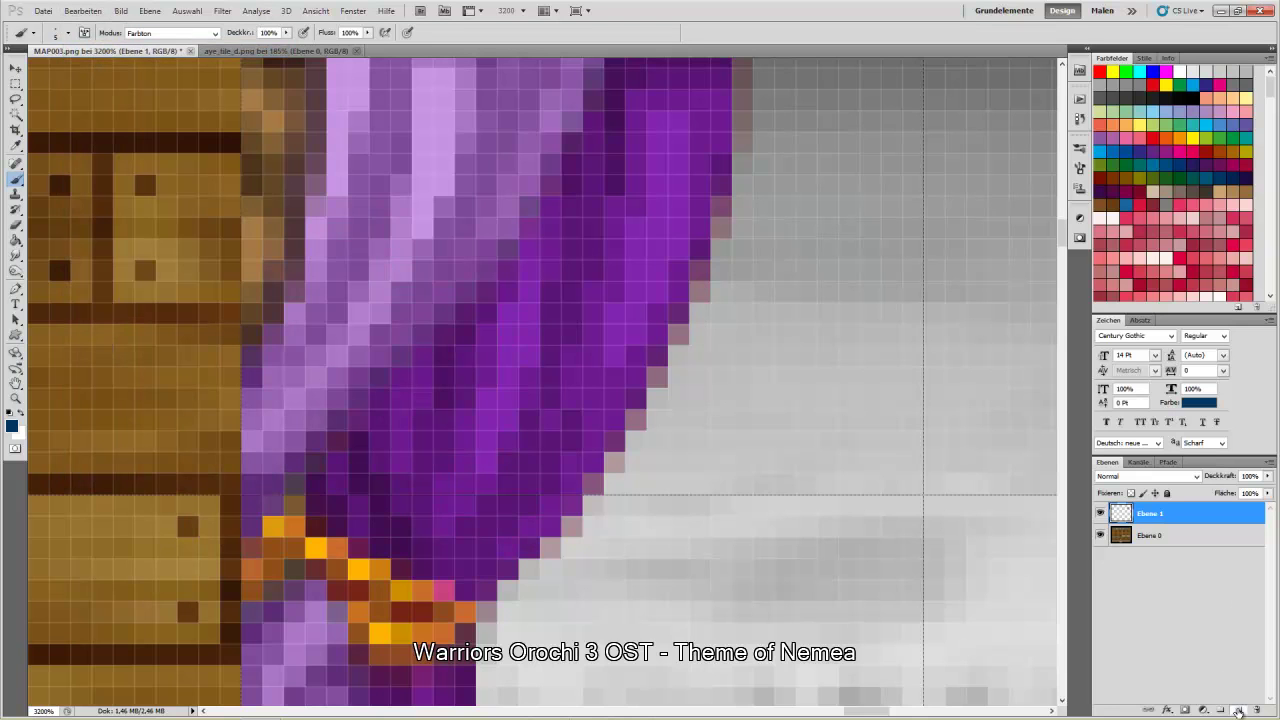
# Add a new layer above the bed's layer Ebene 1 and load the bed's outline as a selection
pyautogui.click(1238, 710)
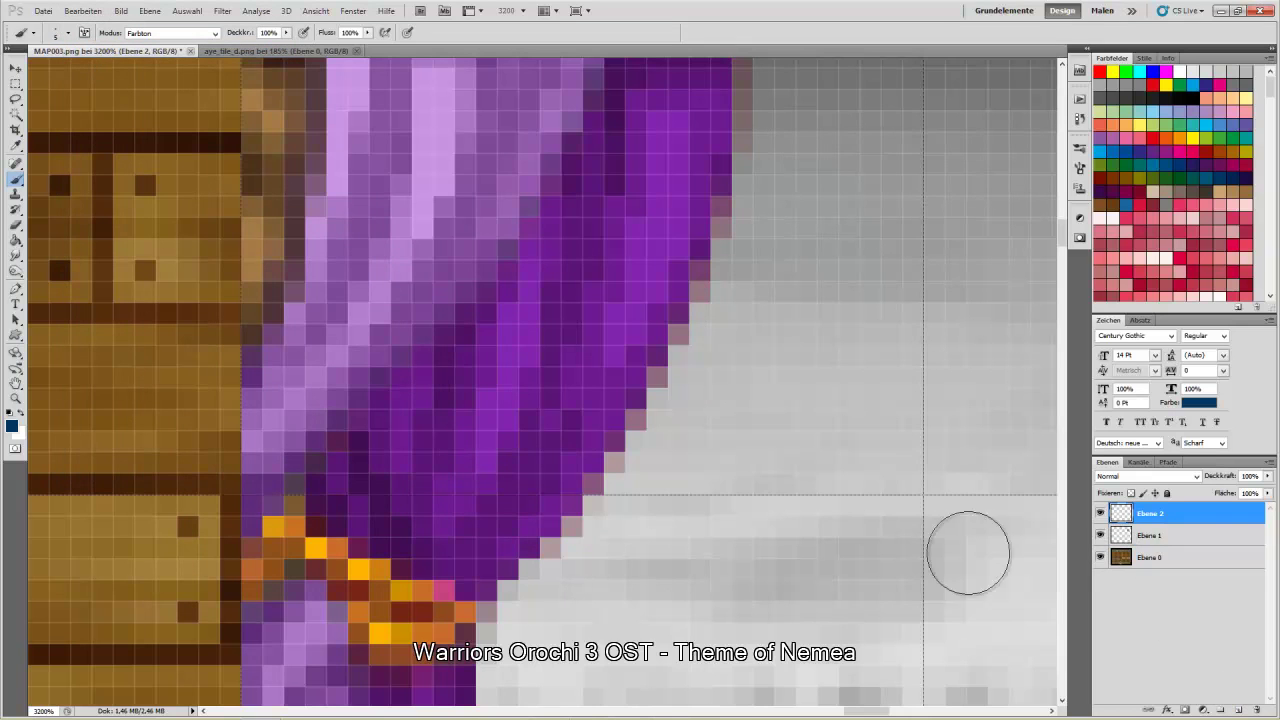
# Try painting the left curtain dark blue on the new layer in Farbton brush mode, and undo both strokes
pyautogui.moveTo(615, 395); pyautogui.dragTo(520, 509)
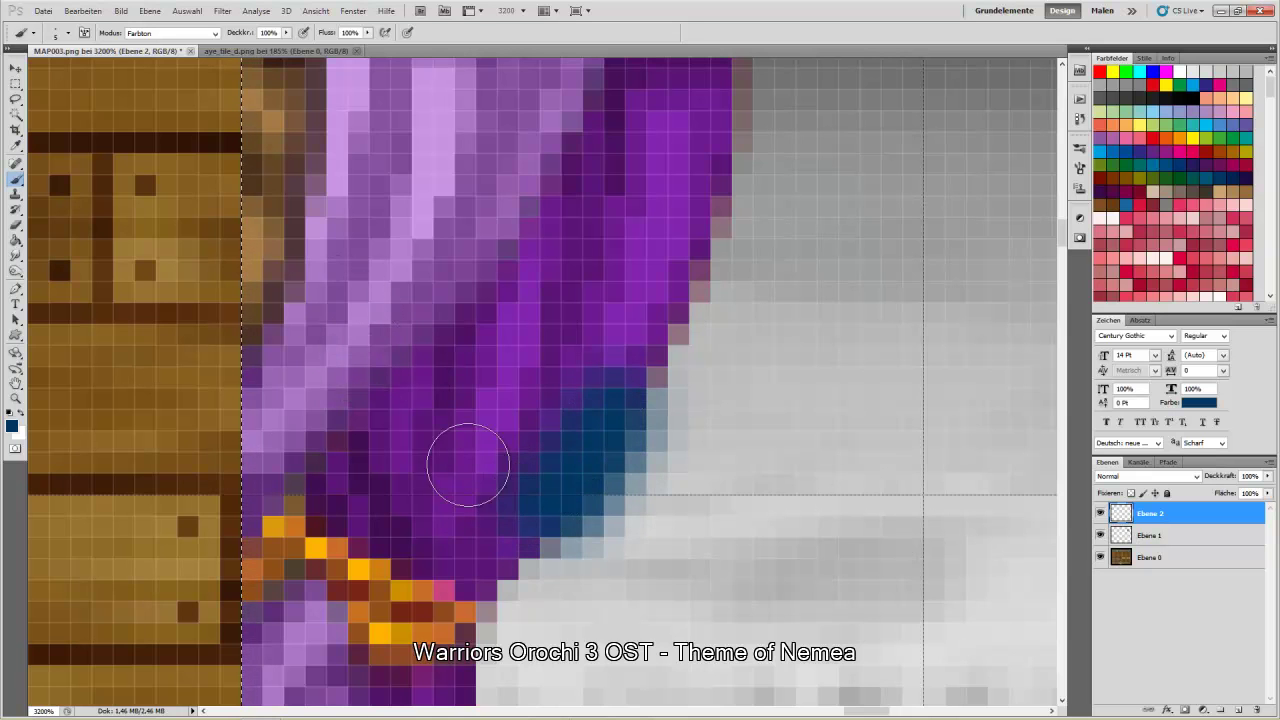
pyautogui.moveTo(569, 446)
pyautogui.mouseDown()
pyautogui.moveTo(482, 556)
pyautogui.moveTo(443, 552)
pyautogui.moveTo(381, 502)
pyautogui.mouseUp()
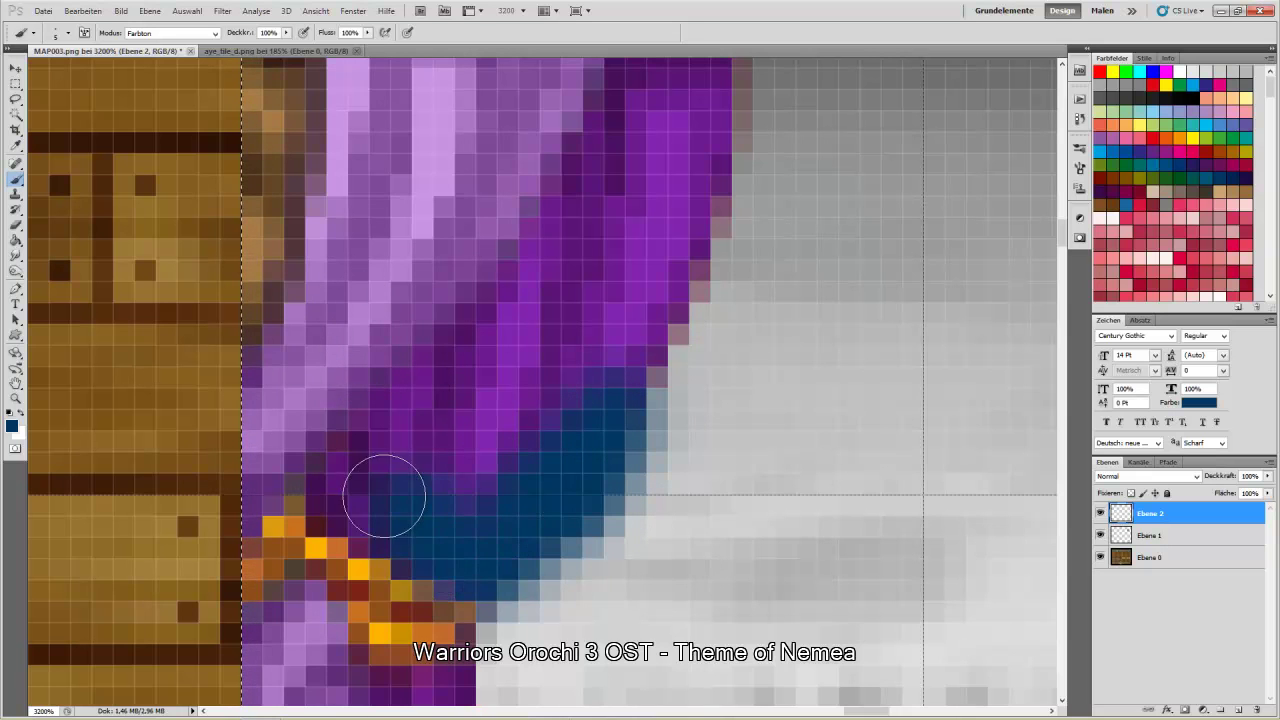
pyautogui.click(82, 11)
pyautogui.click(81, 50)
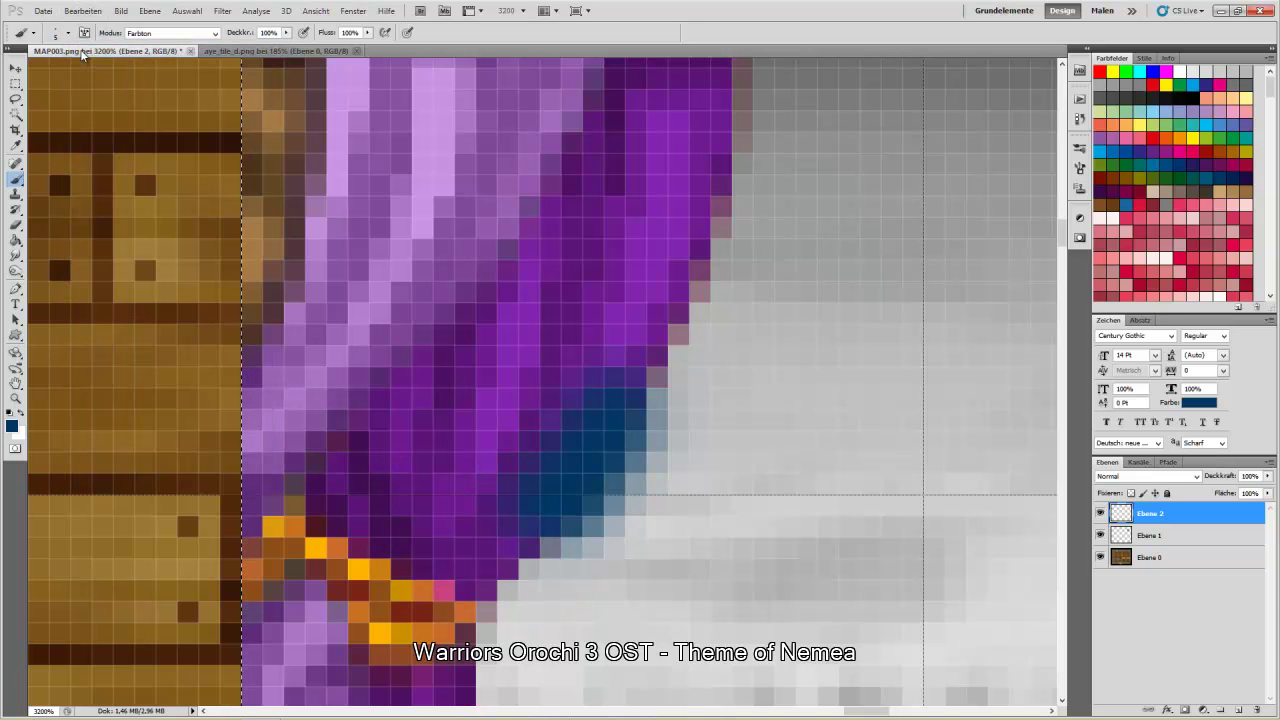
pyautogui.click(84, 11)
pyautogui.click(81, 50)
# Set the brush mode back to Normal and choose a hard round brush
pyautogui.click(172, 33)
pyautogui.click(137, 45)
pyautogui.click(68, 33)
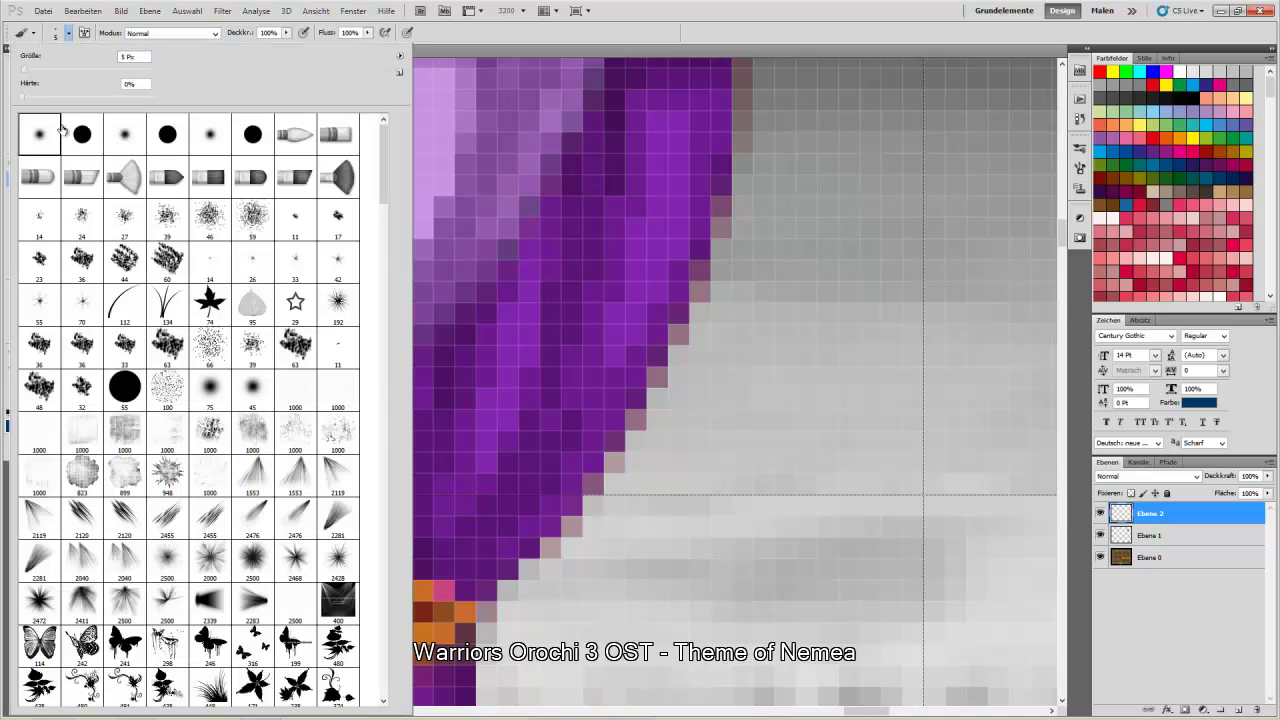
pyautogui.doubleClick(183, 133)
# Paint dark blue over part of the left curtain on Ebene 2 and set that layer's blend mode to Farbton
pyautogui.moveTo(530, 270)
pyautogui.mouseDown()
pyautogui.moveTo(537, 240)
pyautogui.moveTo(430, 195)
pyautogui.mouseUp()
pyautogui.click(1138, 477)
pyautogui.click(1110, 436)
# Paint dark blue over the rest of the bed's left curtain, both above and below its gold tie
pyautogui.moveTo(600, 144)
pyautogui.mouseDown()
pyautogui.moveTo(662, 210)
pyautogui.moveTo(636, 285)
pyautogui.moveTo(665, 232)
pyautogui.moveTo(477, 549)
pyautogui.moveTo(374, 499)
pyautogui.moveTo(299, 421)
pyautogui.mouseUp()
pyautogui.moveTo(312, 320)
pyautogui.mouseDown()
pyautogui.moveTo(354, 238)
pyautogui.moveTo(555, 306)
pyautogui.moveTo(494, 507)
pyautogui.moveTo(508, 421)
pyautogui.moveTo(589, 320)
pyautogui.moveTo(263, 318)
pyautogui.moveTo(241, 471)
pyautogui.moveTo(222, 499)
pyautogui.moveTo(311, 421)
pyautogui.moveTo(449, 384)
pyautogui.moveTo(390, 422)
pyautogui.moveTo(365, 517)
pyautogui.mouseUp()
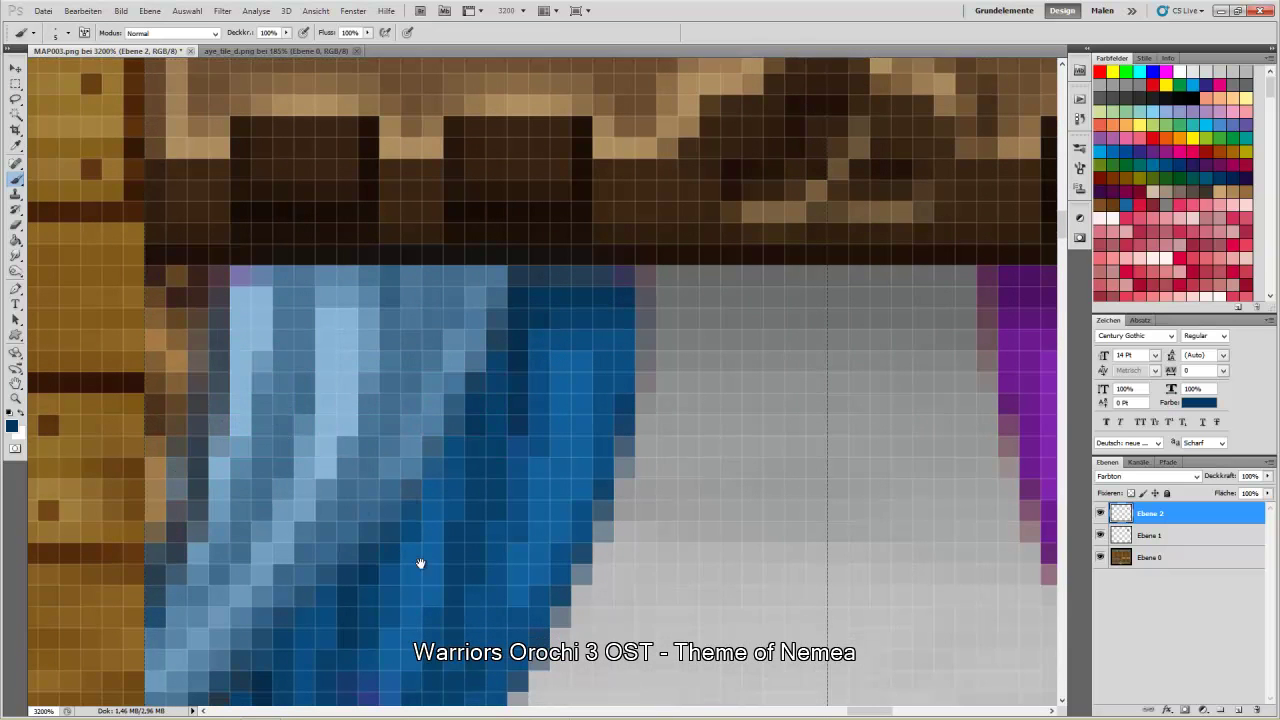
pyautogui.moveTo(400, 606); pyautogui.dragTo(523, 163)
pyautogui.moveTo(571, 451); pyautogui.dragTo(650, 341)
pyautogui.moveTo(523, 471)
pyautogui.mouseDown()
pyautogui.moveTo(440, 530)
pyautogui.moveTo(419, 463)
pyautogui.moveTo(374, 478)
pyautogui.moveTo(401, 275)
pyautogui.moveTo(404, 304)
pyautogui.moveTo(386, 296)
pyautogui.moveTo(404, 324)
pyautogui.moveTo(487, 386)
pyautogui.moveTo(545, 359)
pyautogui.moveTo(538, 515)
pyautogui.mouseUp()
pyautogui.press('space')
pyautogui.moveTo(767, 428); pyautogui.dragTo(477, 451)
pyautogui.moveTo(776, 466); pyautogui.dragTo(486, 466)
pyautogui.moveTo(621, 446); pyautogui.dragTo(506, 446)
pyautogui.moveTo(421, 446); pyautogui.dragTo(849, 380)
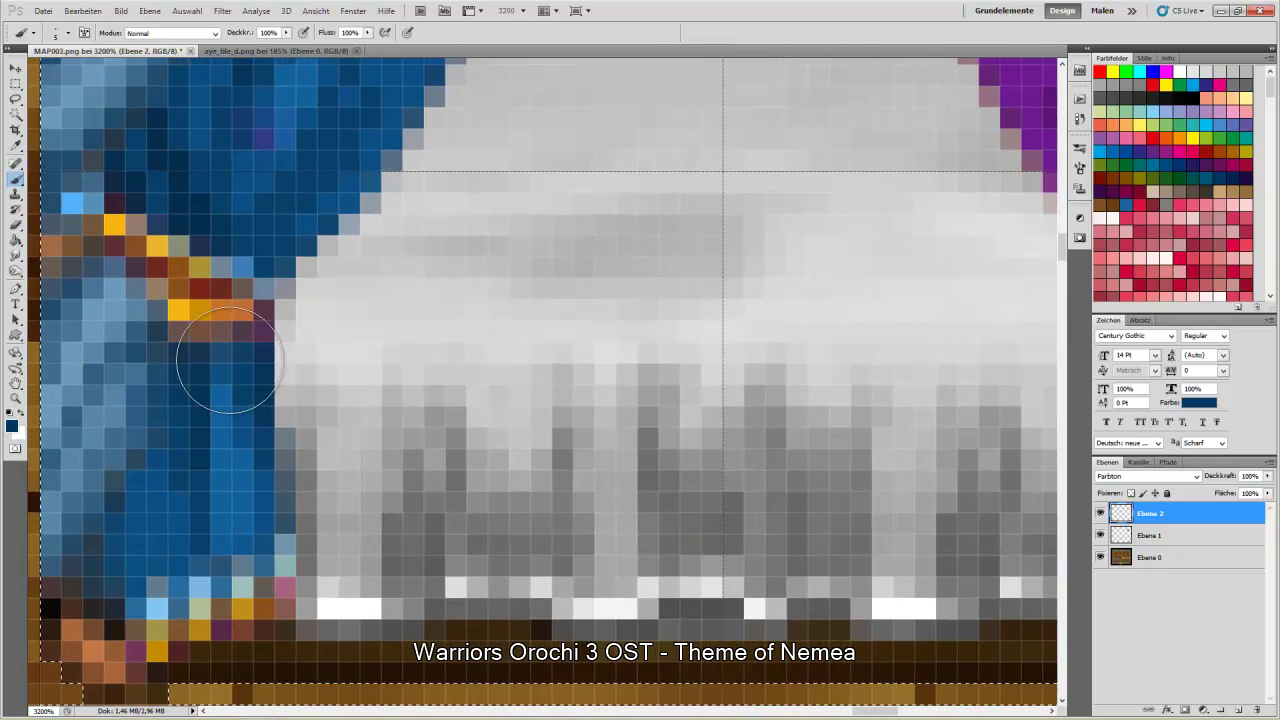
# Paint dark blue on Ebene 2 over the lower part of the bed's right curtain, around and below its gold tie
pyautogui.press('space')
pyautogui.moveTo(371, 423); pyautogui.dragTo(243, 449)
pyautogui.moveTo(1000, 440); pyautogui.dragTo(597, 538)
pyautogui.moveTo(409, 300)
pyautogui.mouseDown()
pyautogui.moveTo(646, 523)
pyautogui.moveTo(650, 606)
pyautogui.mouseUp()
pyautogui.moveTo(492, 241)
pyautogui.mouseDown()
pyautogui.moveTo(627, 191)
pyautogui.moveTo(760, 197)
pyautogui.moveTo(536, 204)
pyautogui.moveTo(480, 191)
pyautogui.moveTo(548, 425)
pyautogui.moveTo(594, 496)
pyautogui.moveTo(672, 596)
pyautogui.moveTo(744, 595)
pyautogui.moveTo(598, 496)
pyautogui.moveTo(534, 420)
pyautogui.mouseUp()
pyautogui.press('space')
pyautogui.moveTo(627, 424)
pyautogui.mouseDown()
pyautogui.moveTo(600, 457)
pyautogui.moveTo(523, 491)
pyautogui.moveTo(449, 423)
pyautogui.moveTo(642, 382)
pyautogui.moveTo(794, 429)
pyautogui.moveTo(808, 543)
pyautogui.moveTo(804, 292)
pyautogui.mouseUp()
pyautogui.press('space')
pyautogui.moveTo(700, 300)
pyautogui.mouseDown()
pyautogui.moveTo(650, 380)
pyautogui.moveTo(720, 420)
pyautogui.moveTo(697, 477)
pyautogui.moveTo(705, 500)
pyautogui.moveTo(680, 480)
pyautogui.moveTo(608, 570)
pyautogui.moveTo(525, 527)
pyautogui.moveTo(471, 400)
pyautogui.mouseUp()
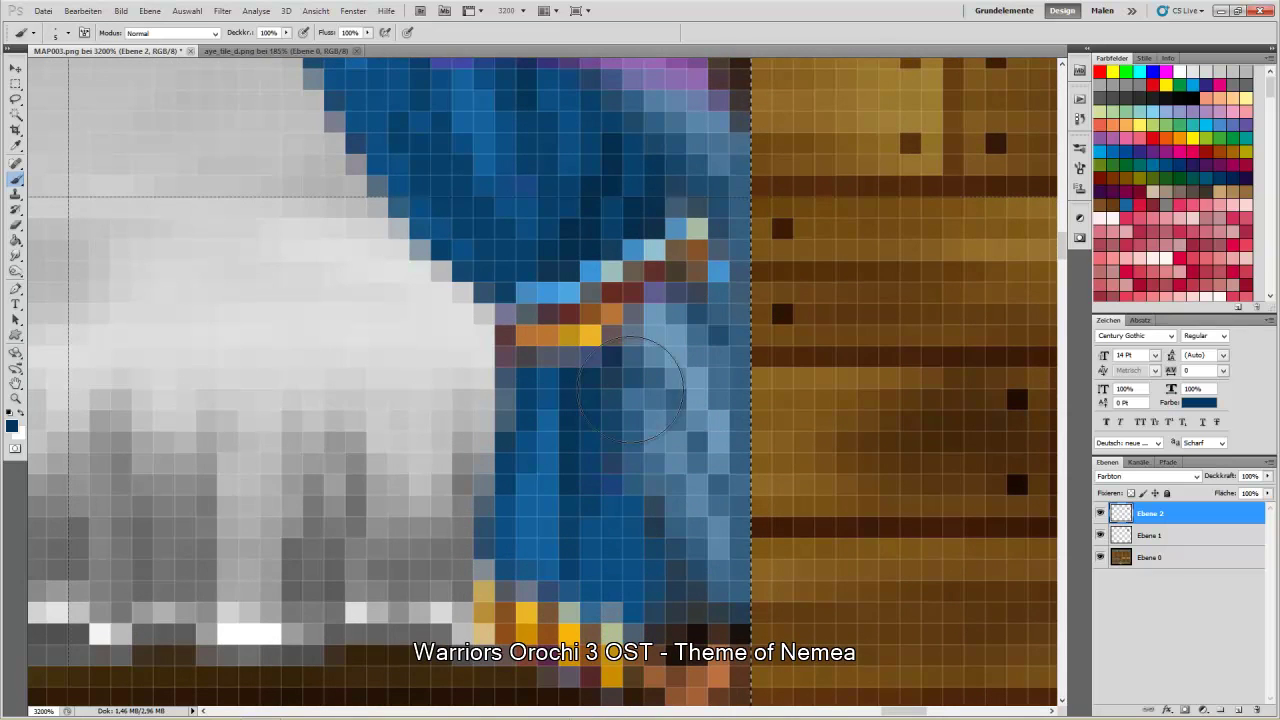
# Paint dark blue over the remaining purple upper part of the bed's right curtain, up to the canopy
pyautogui.moveTo(679, 302); pyautogui.dragTo(739, 560)
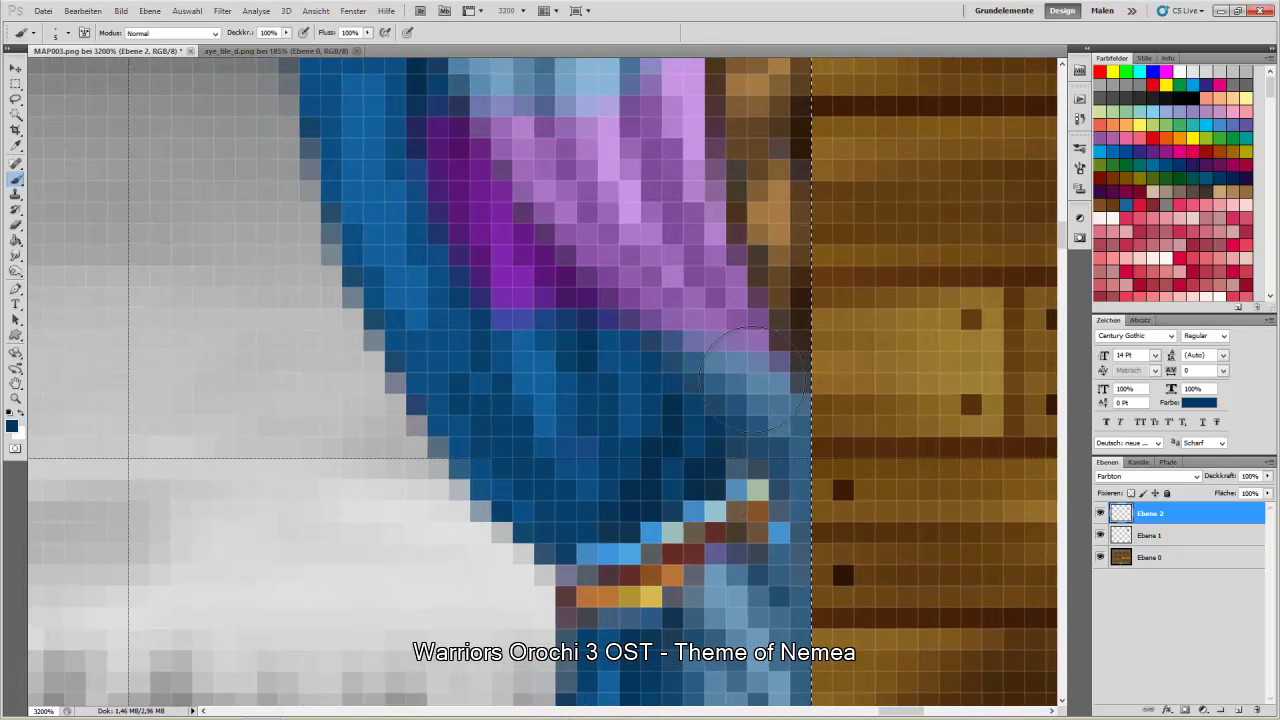
pyautogui.moveTo(480, 90)
pyautogui.mouseDown()
pyautogui.moveTo(545, 215)
pyautogui.moveTo(575, 110)
pyautogui.moveTo(570, 170)
pyautogui.mouseUp()
pyautogui.moveTo(629, 253)
pyautogui.mouseDown()
pyautogui.moveTo(677, 377)
pyautogui.moveTo(736, 418)
pyautogui.moveTo(745, 444)
pyautogui.moveTo(751, 329)
pyautogui.moveTo(800, 268)
pyautogui.mouseUp()
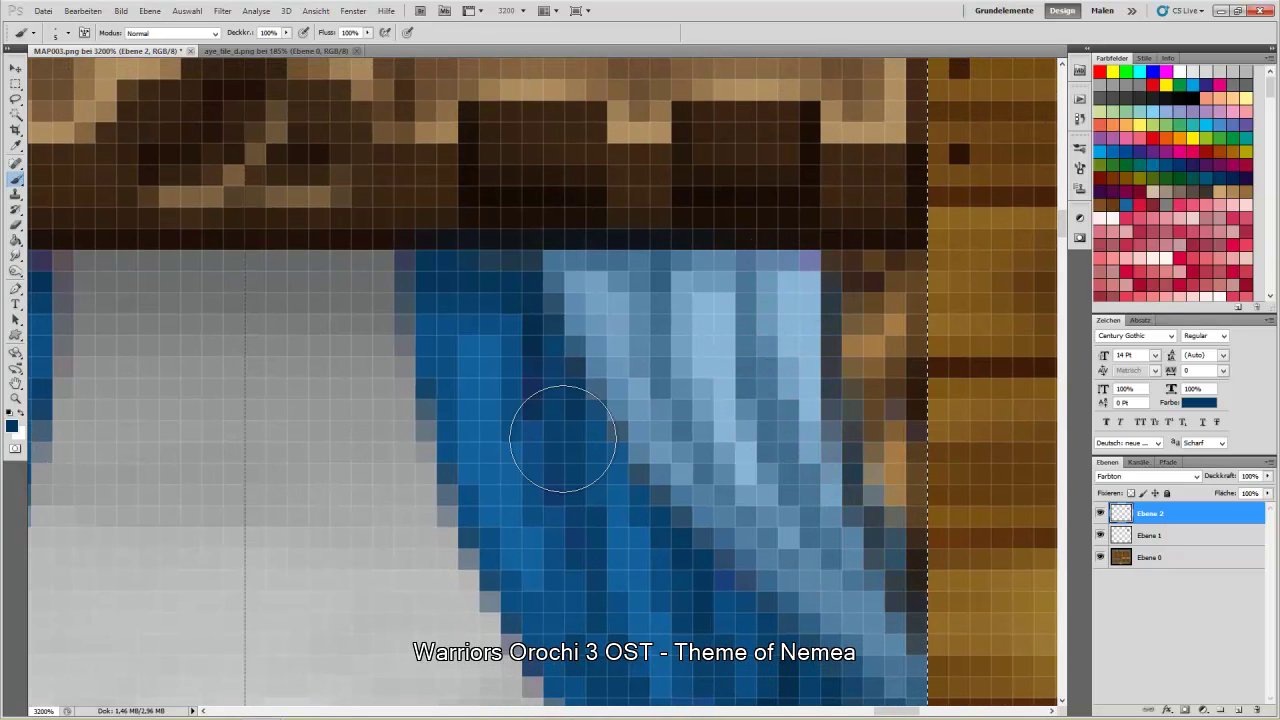
# Fit the whole map on screen, merge the curtain colour layer Ebene 2 into Ebene 1, and choose the Move tool
pyautogui.click(16, 399)
pyautogui.rightClick(277, 420)
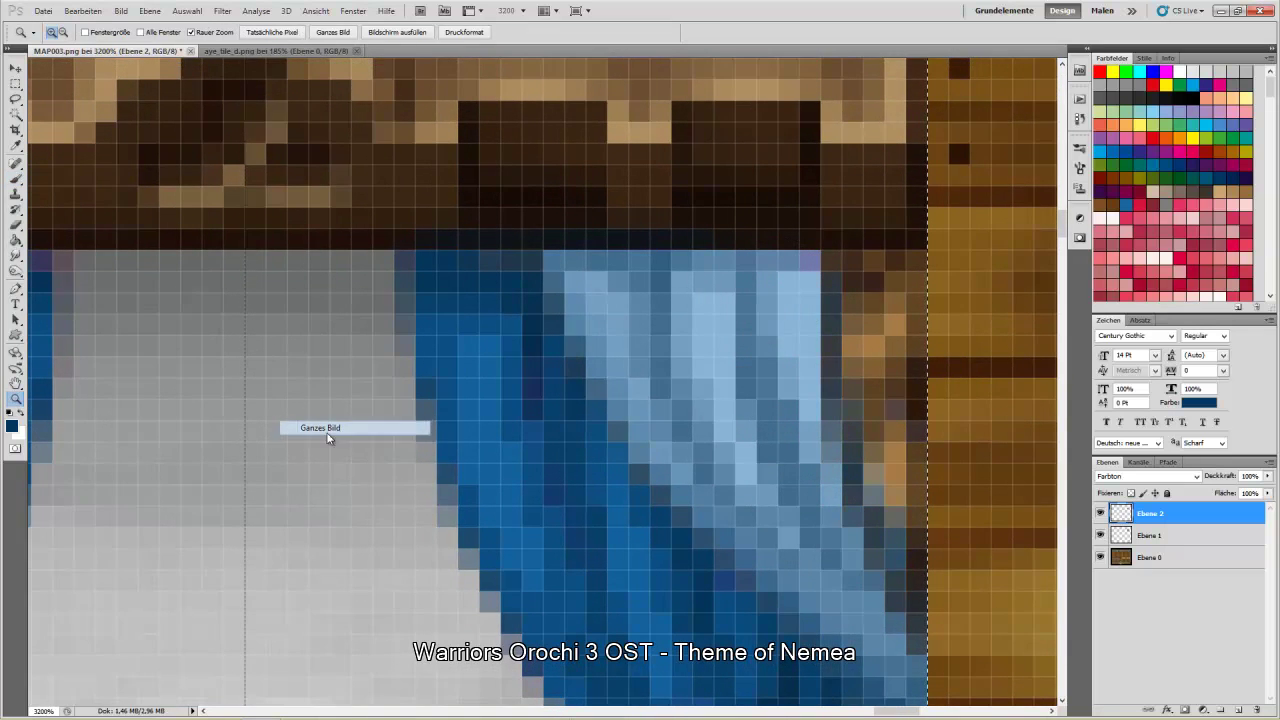
pyautogui.click(333, 430)
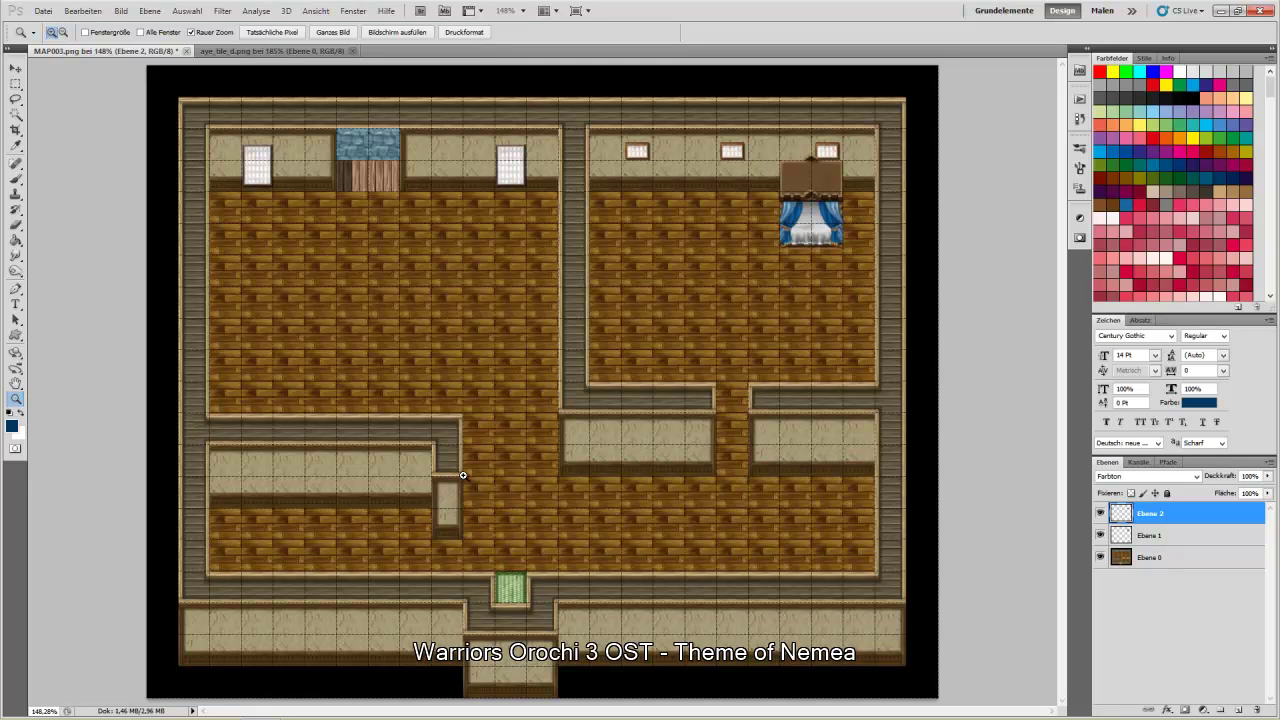
pyautogui.press('Delete')
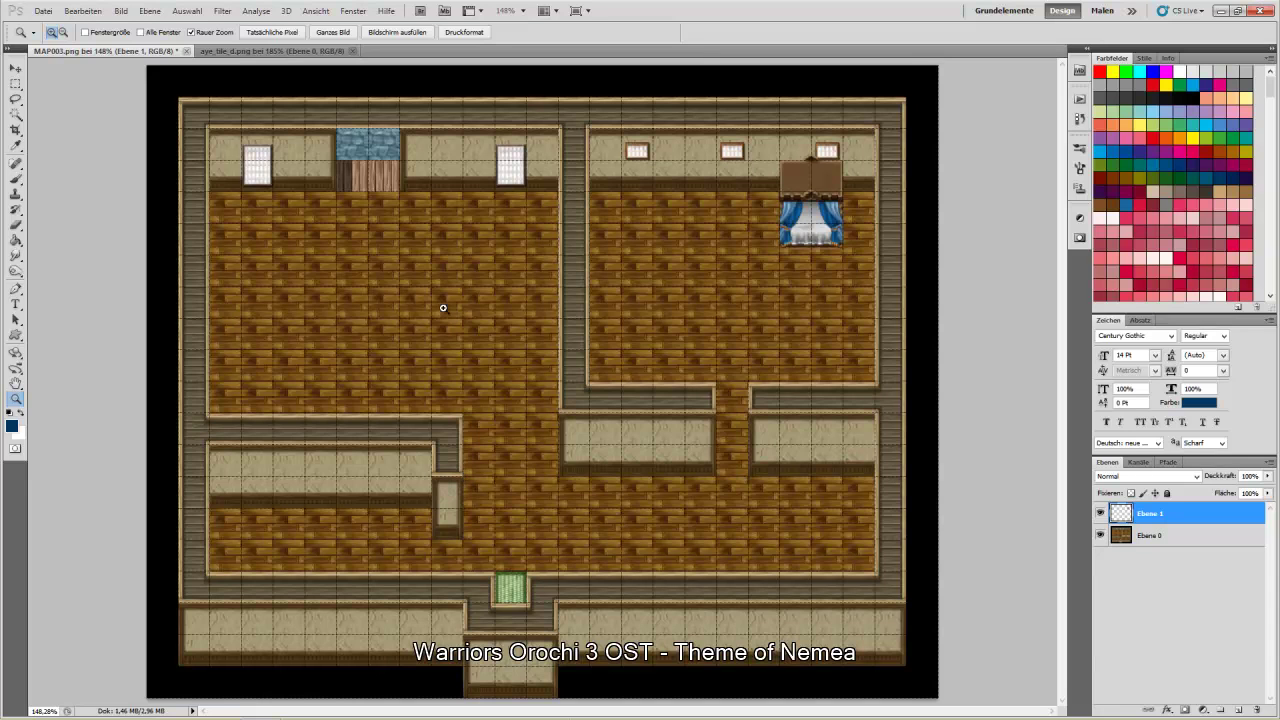
pyautogui.click(15, 68)
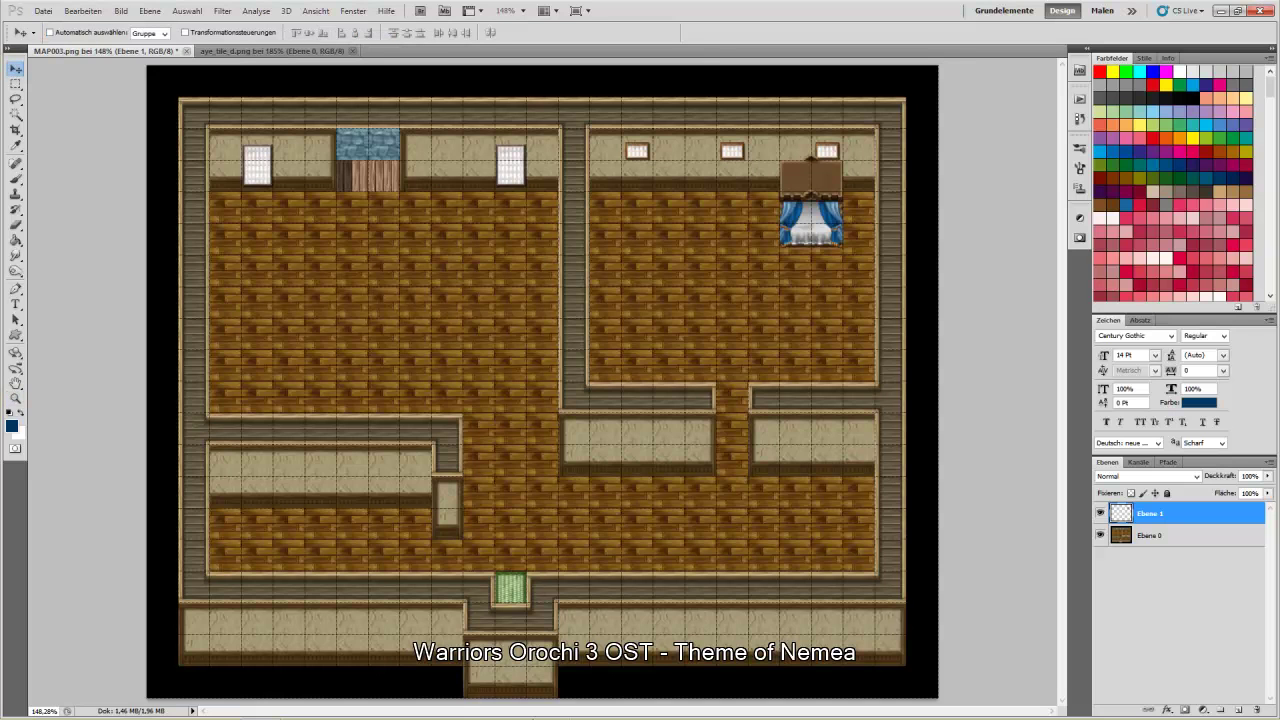
# Skip forward through the tracks in the desktop music player
pyautogui.moveTo(519, 712)
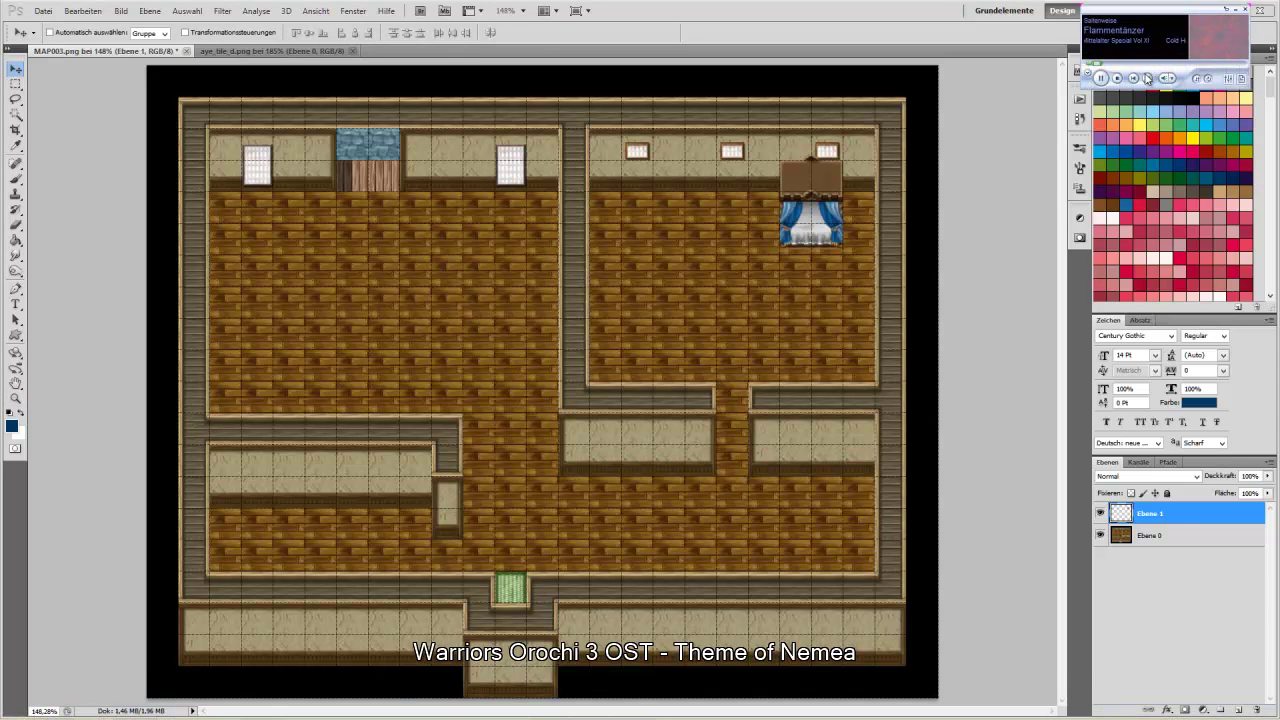
pyautogui.click(1147, 79)
pyautogui.click(1148, 80)
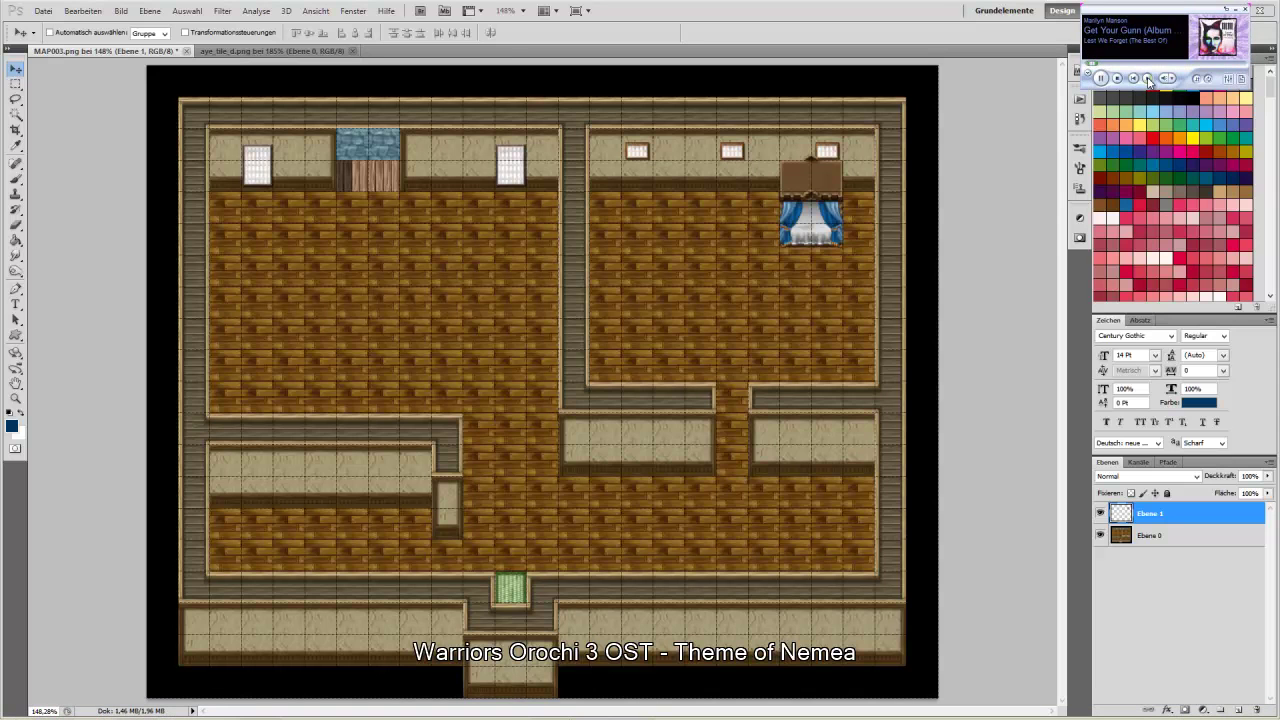
pyautogui.click(1148, 80)
pyautogui.click(1148, 80)
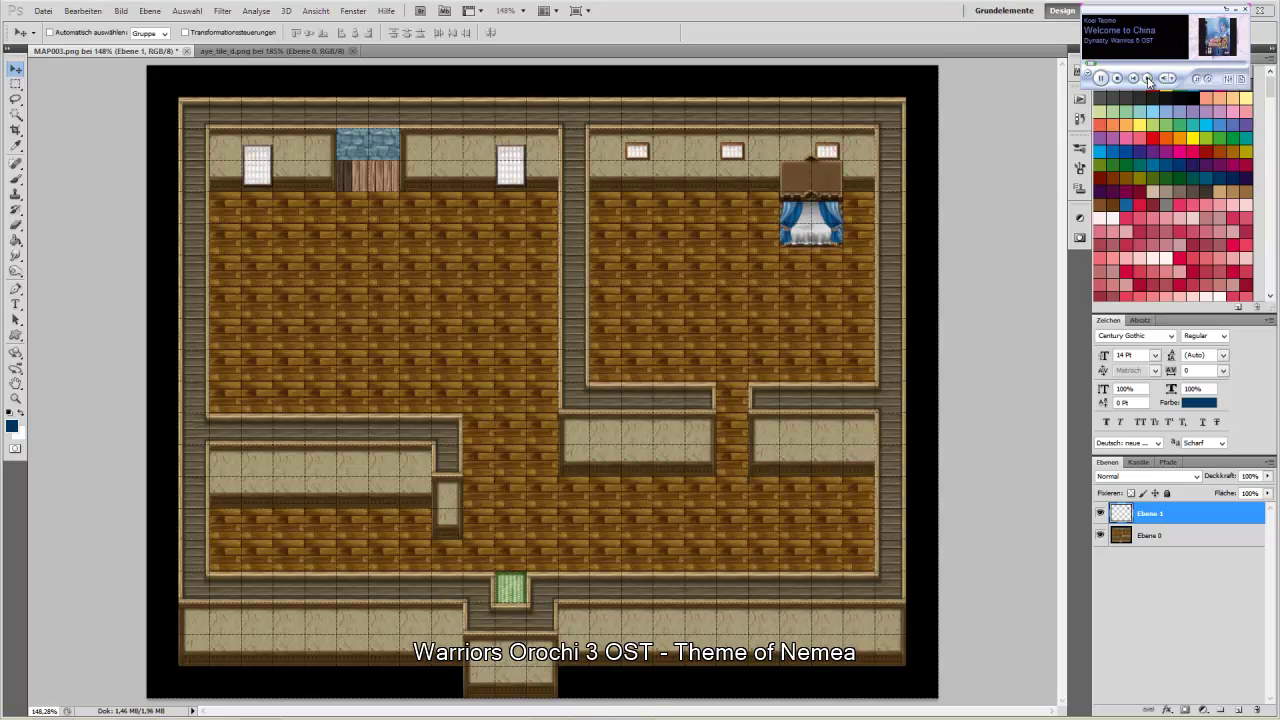
pyautogui.click(1148, 80)
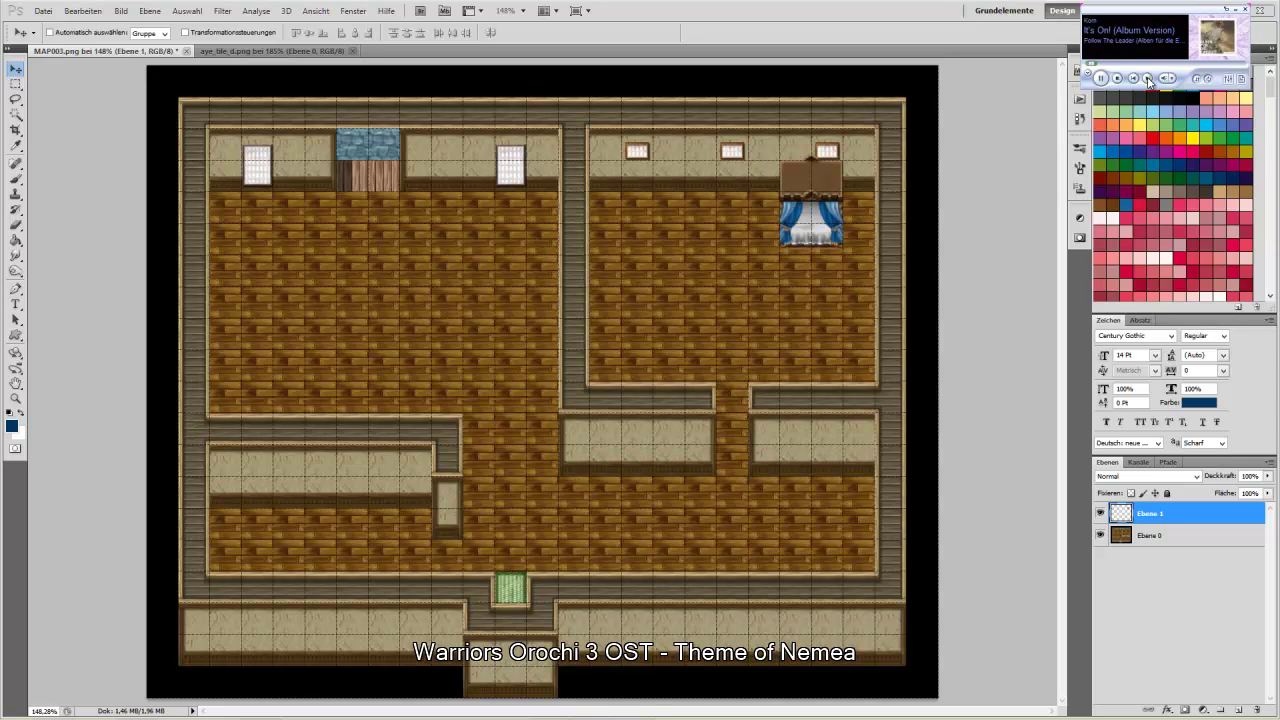
pyautogui.click(1148, 80)
pyautogui.click(1148, 80)
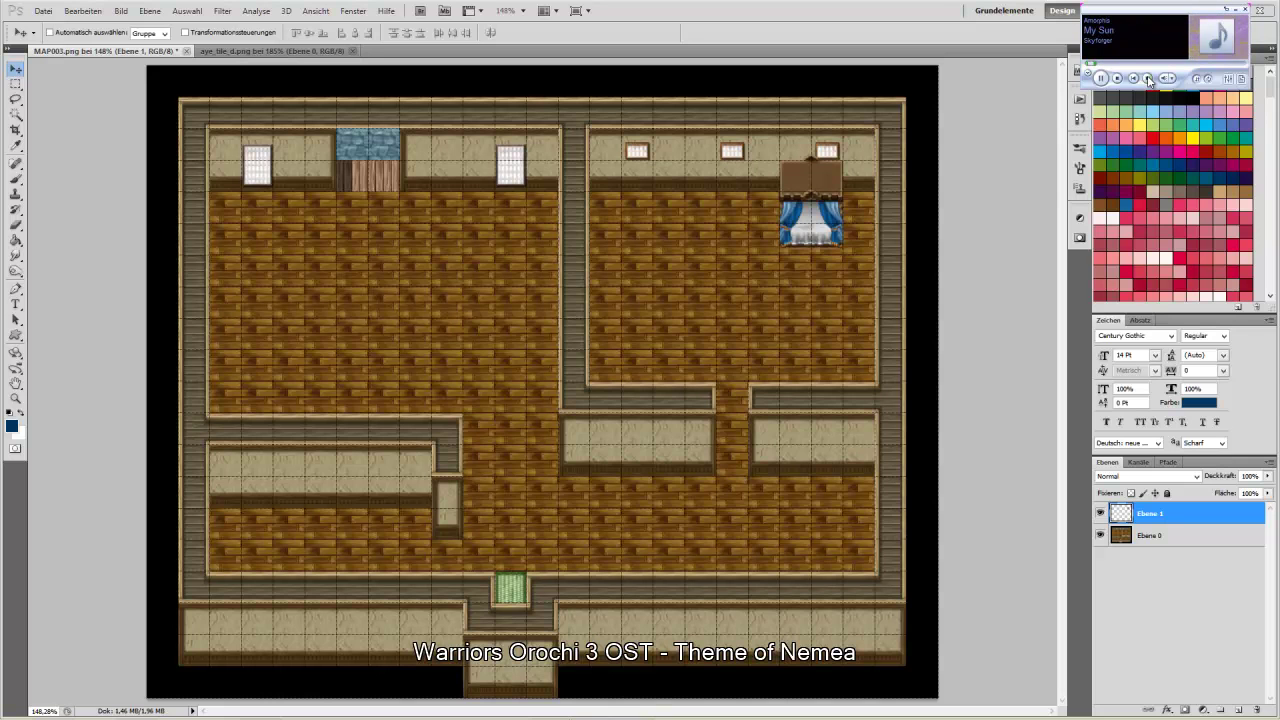
pyautogui.click(1148, 80)
pyautogui.click(1148, 80)
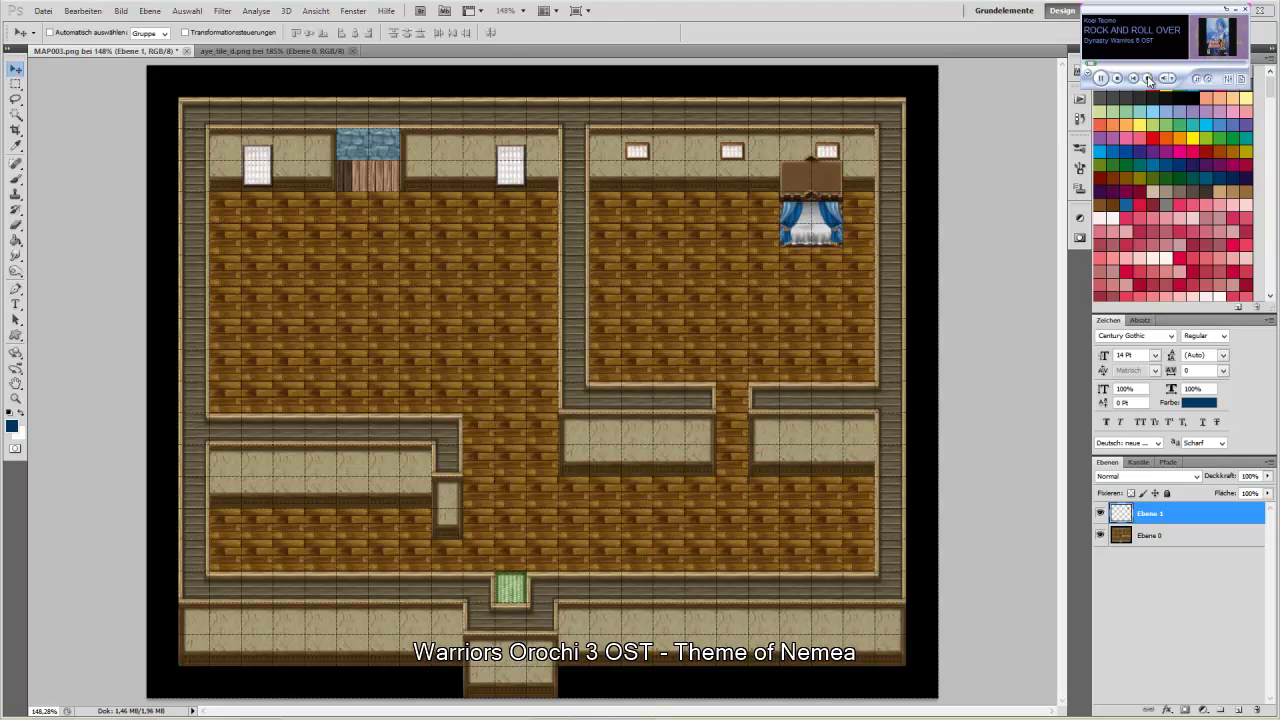
pyautogui.click(1148, 80)
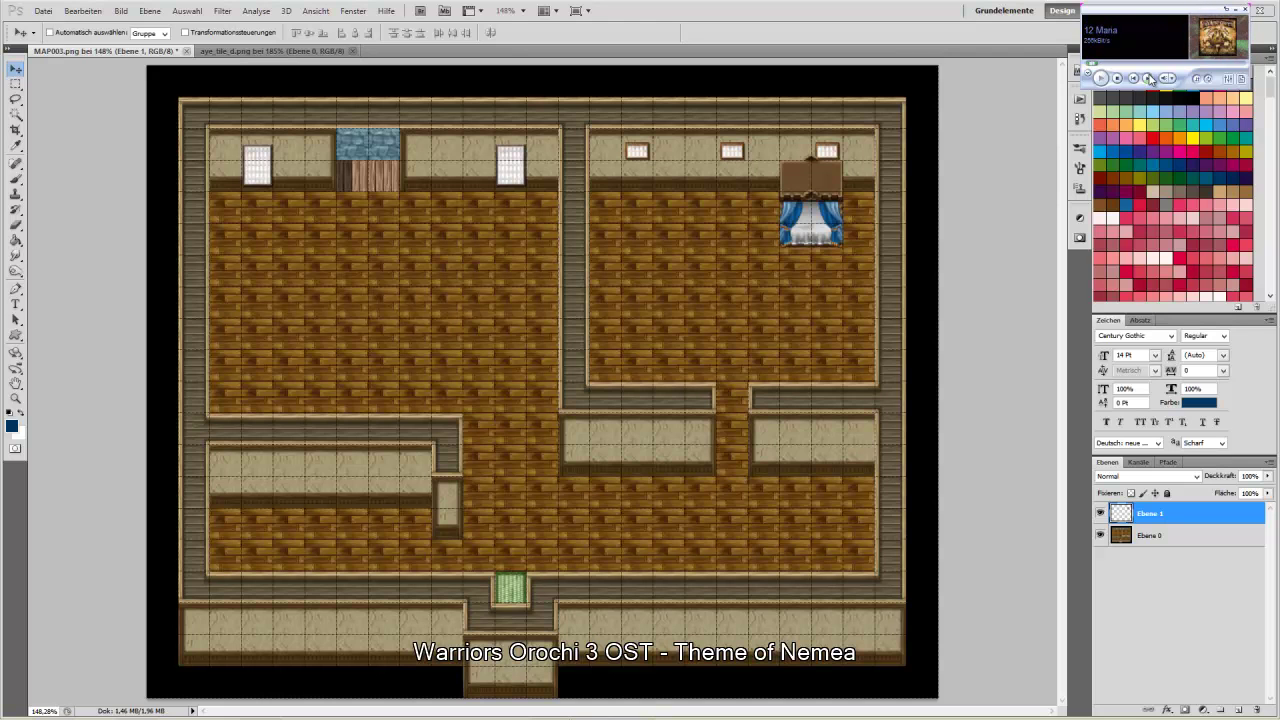
pyautogui.click(1148, 80)
pyautogui.click(1148, 80)
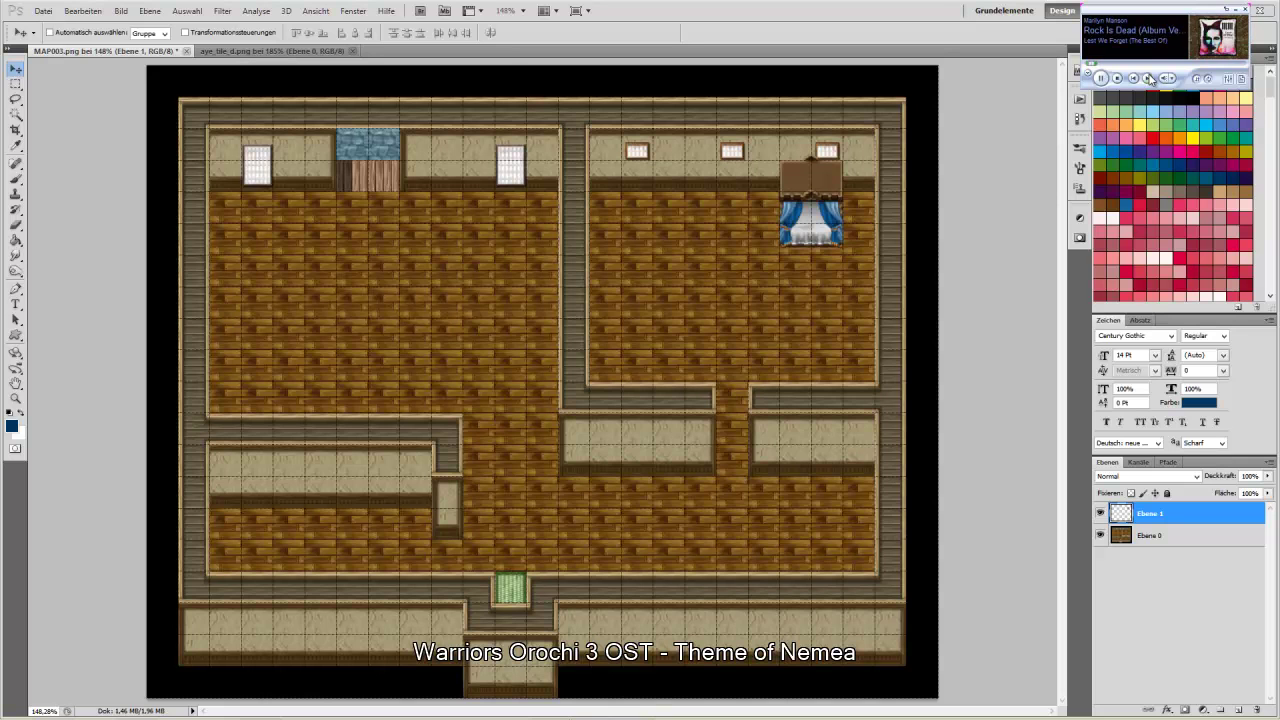
pyautogui.click(1148, 80)
pyautogui.click(1148, 80)
pyautogui.click(1148, 80)
pyautogui.click(1148, 80)
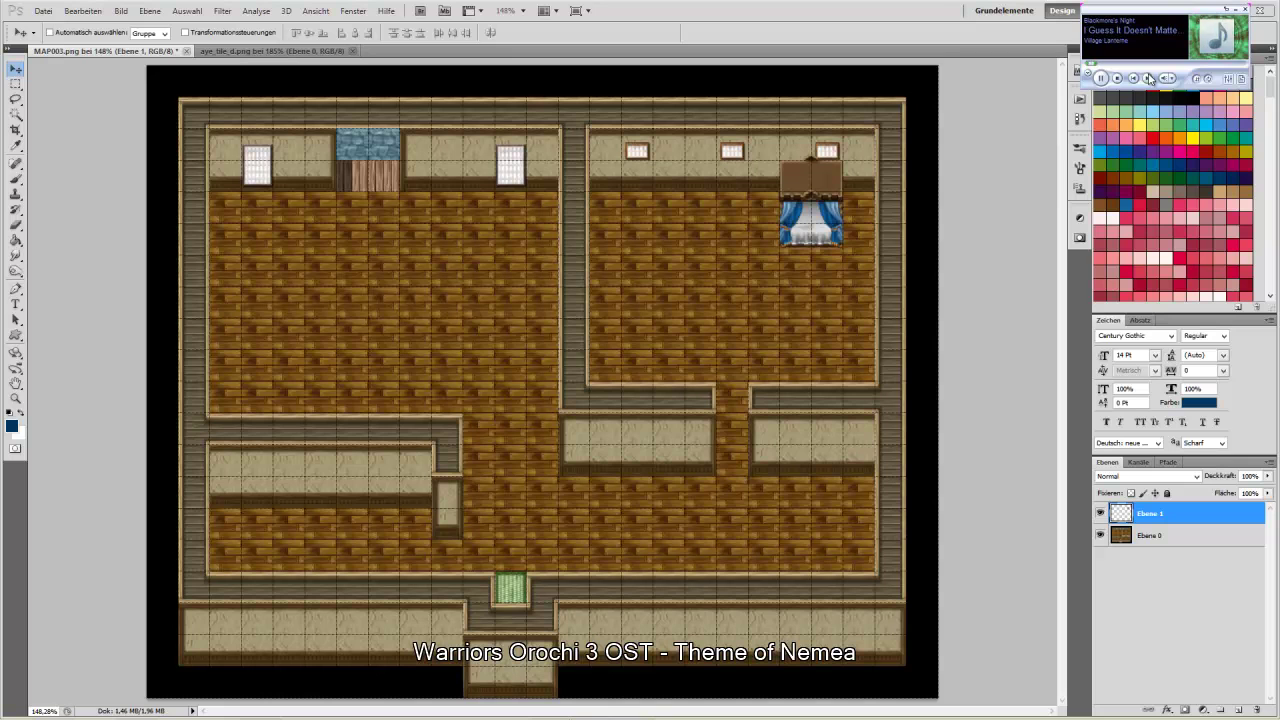
pyautogui.click(1148, 80)
pyautogui.click(1148, 80)
pyautogui.click(1148, 80)
pyautogui.click(1148, 80)
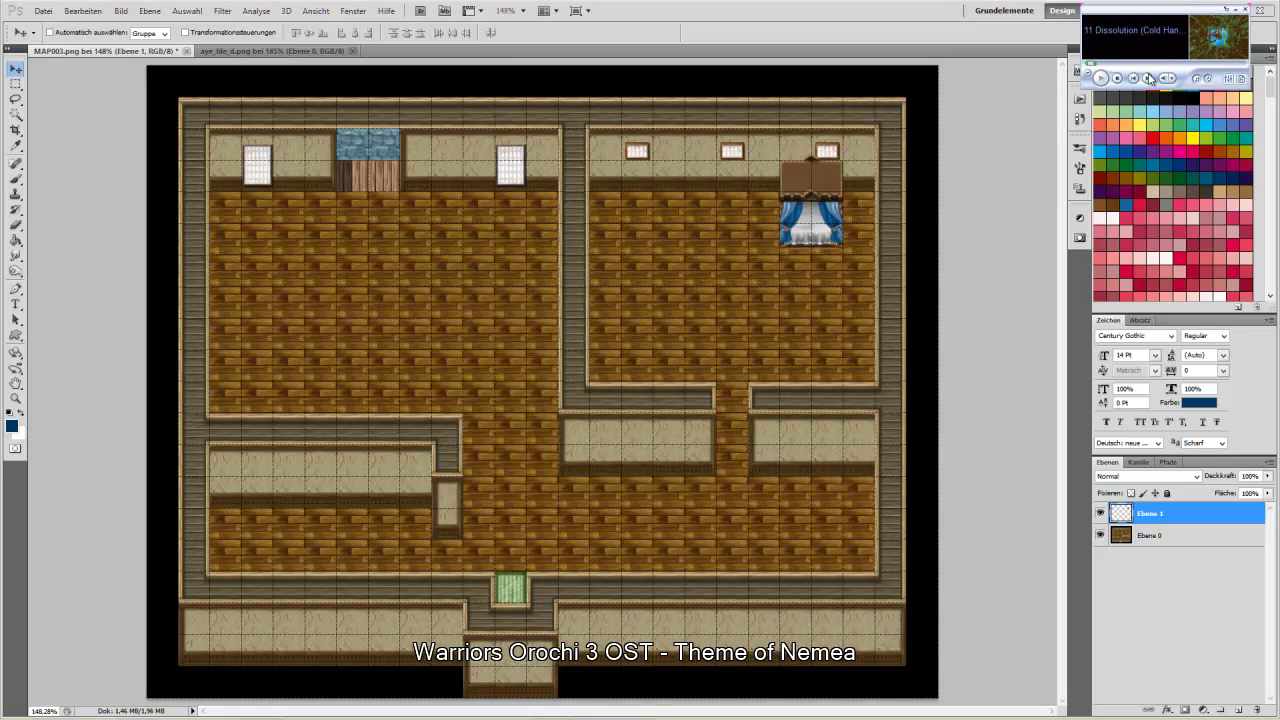
pyautogui.click(1148, 80)
pyautogui.click(1148, 80)
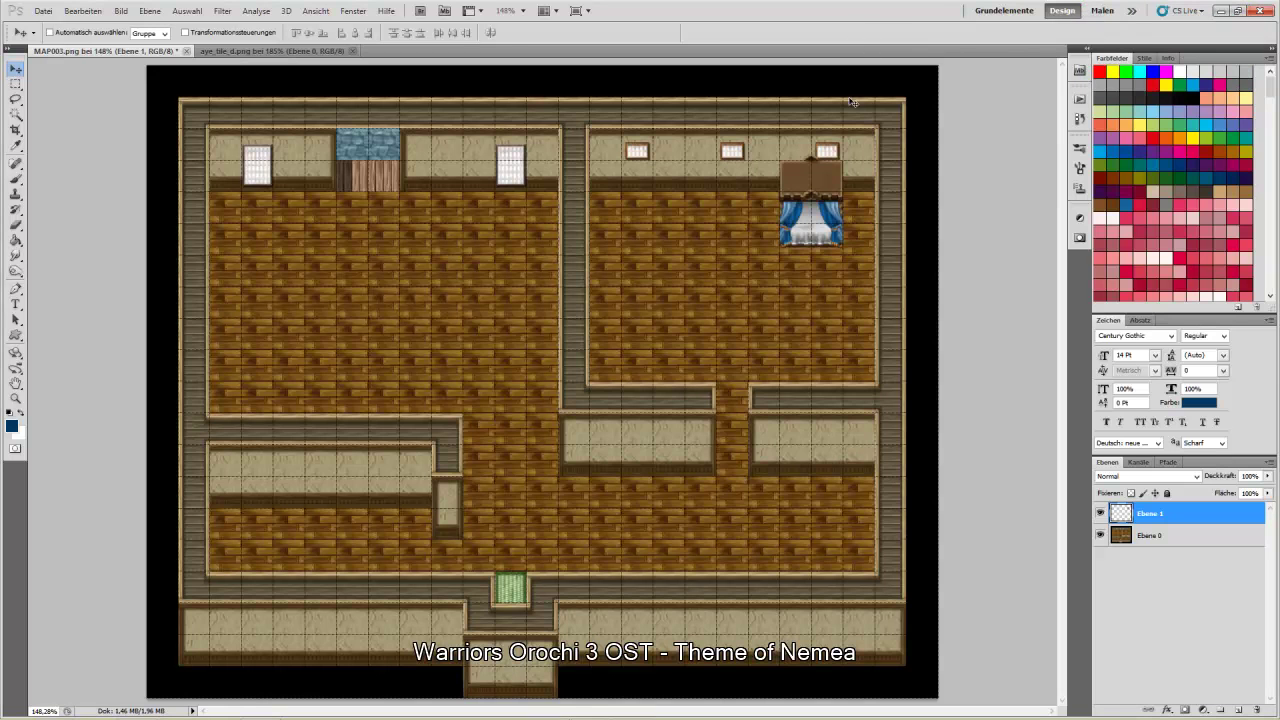
# Switch to the aye_tile_d.png tileset and choose the rectangular marquee tool
pyautogui.click(626, 714)
pyautogui.click(210, 50)
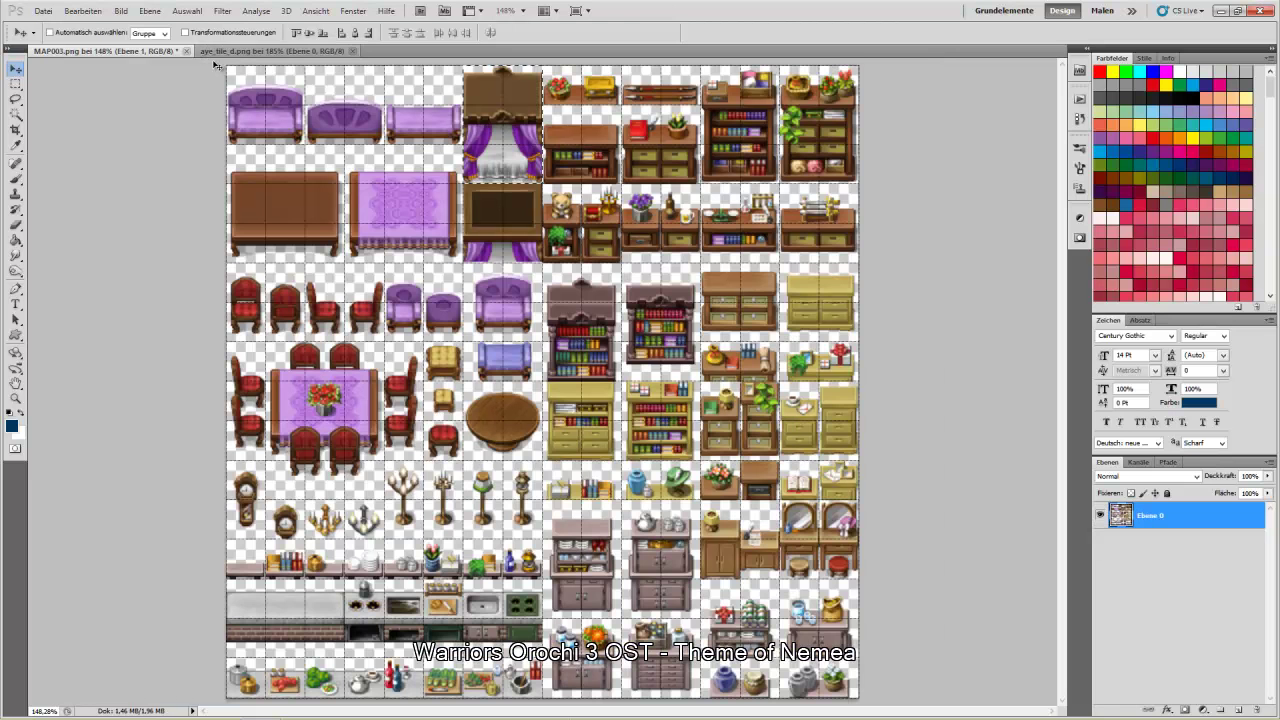
pyautogui.click(12, 87)
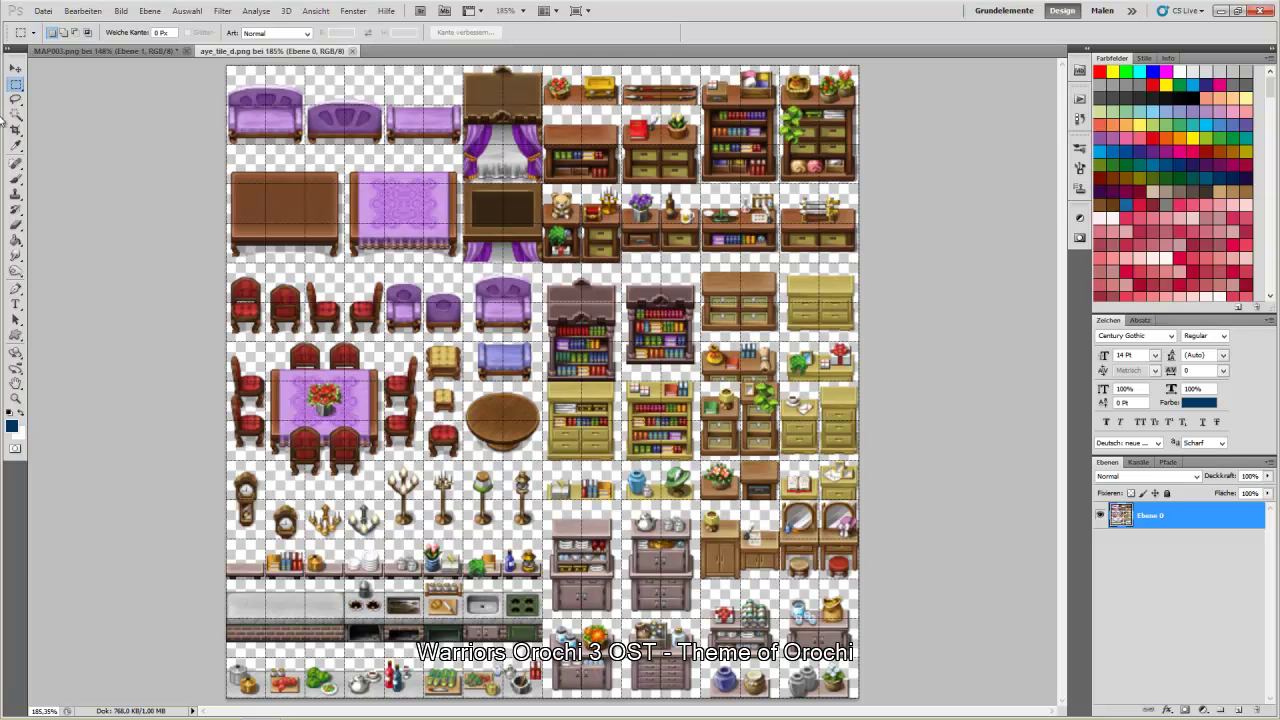
# Switch to the Ayene tileset folder in File Explorer and preview the aye_furniture image for suitable cabinets and shelves
pyautogui.click(136, 707)
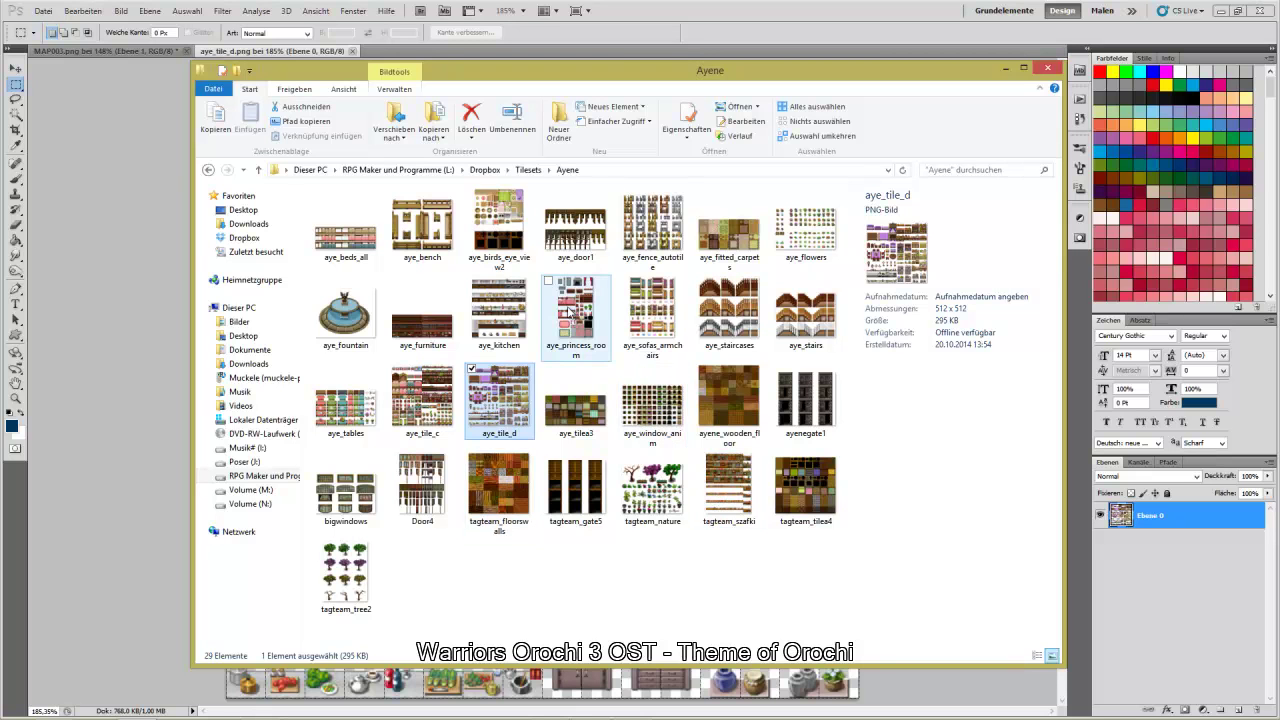
pyautogui.click(410, 308)
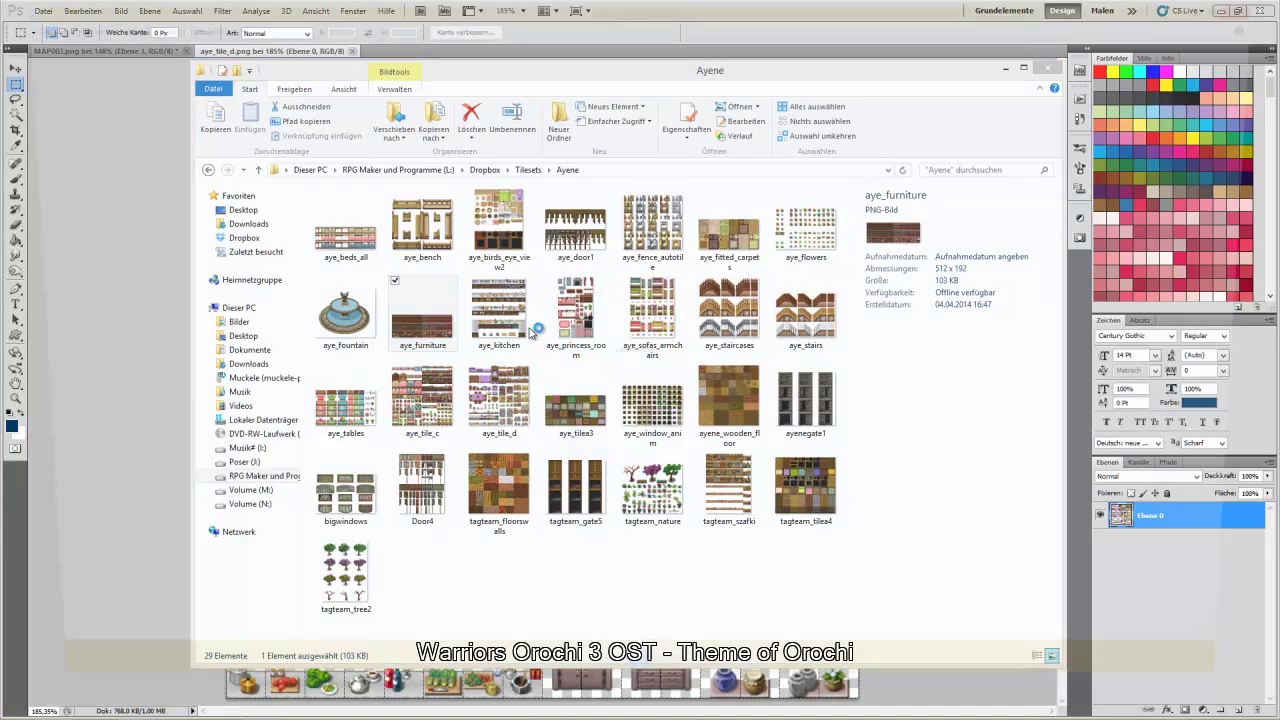
pyautogui.scroll(3, 568, 345)
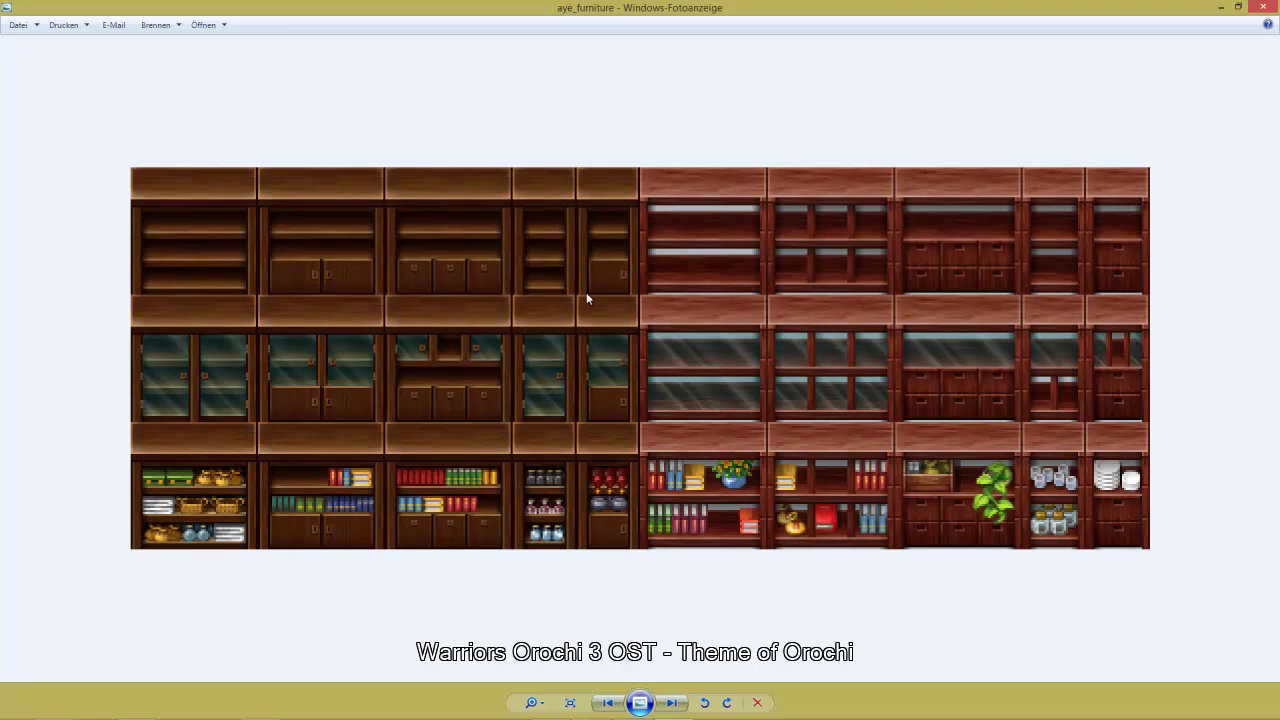
pyautogui.moveTo(1272, 7)
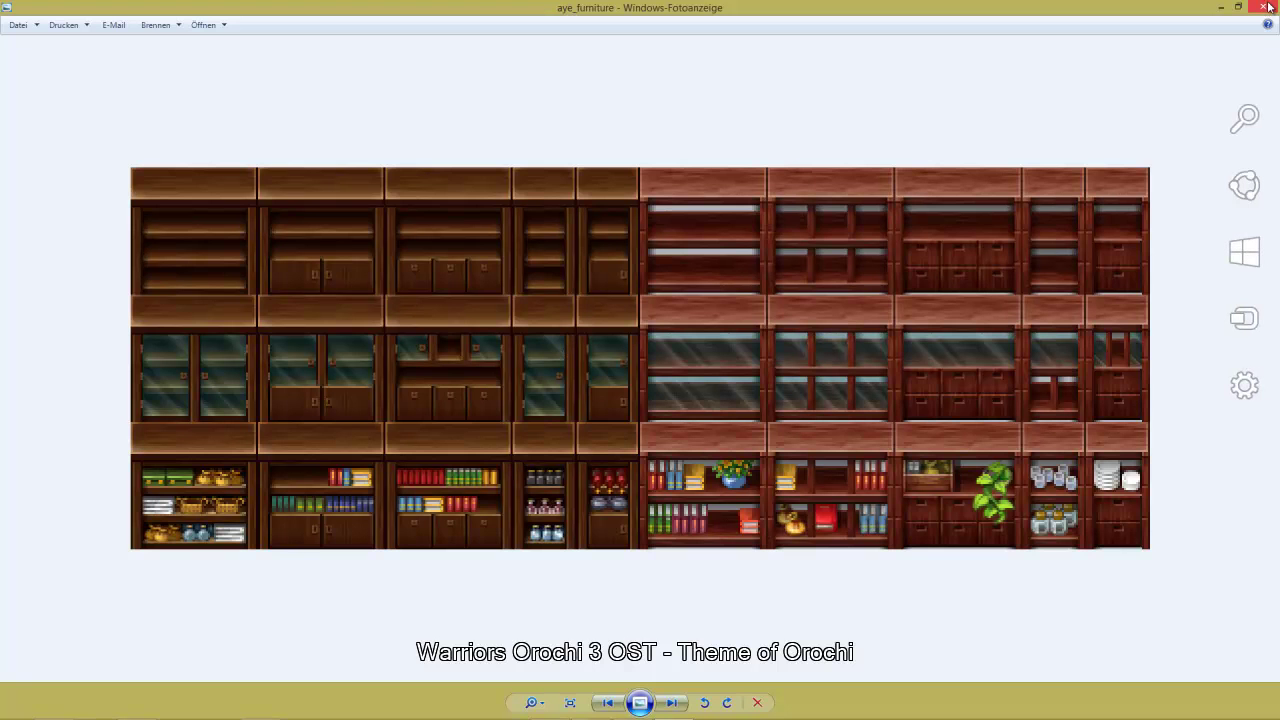
pyautogui.click(1270, 7)
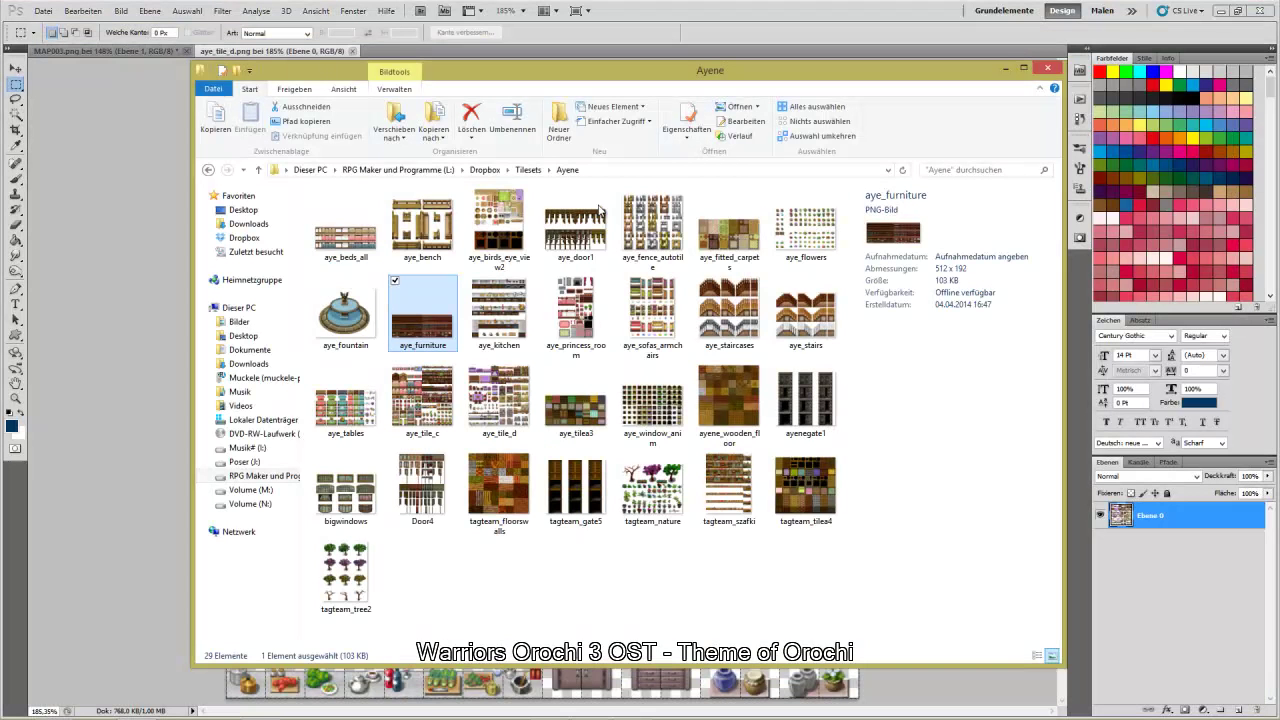
# Preview the tagteam_gate5 and aye_tables images in the Ayene folder for usable furniture
pyautogui.click(585, 497)
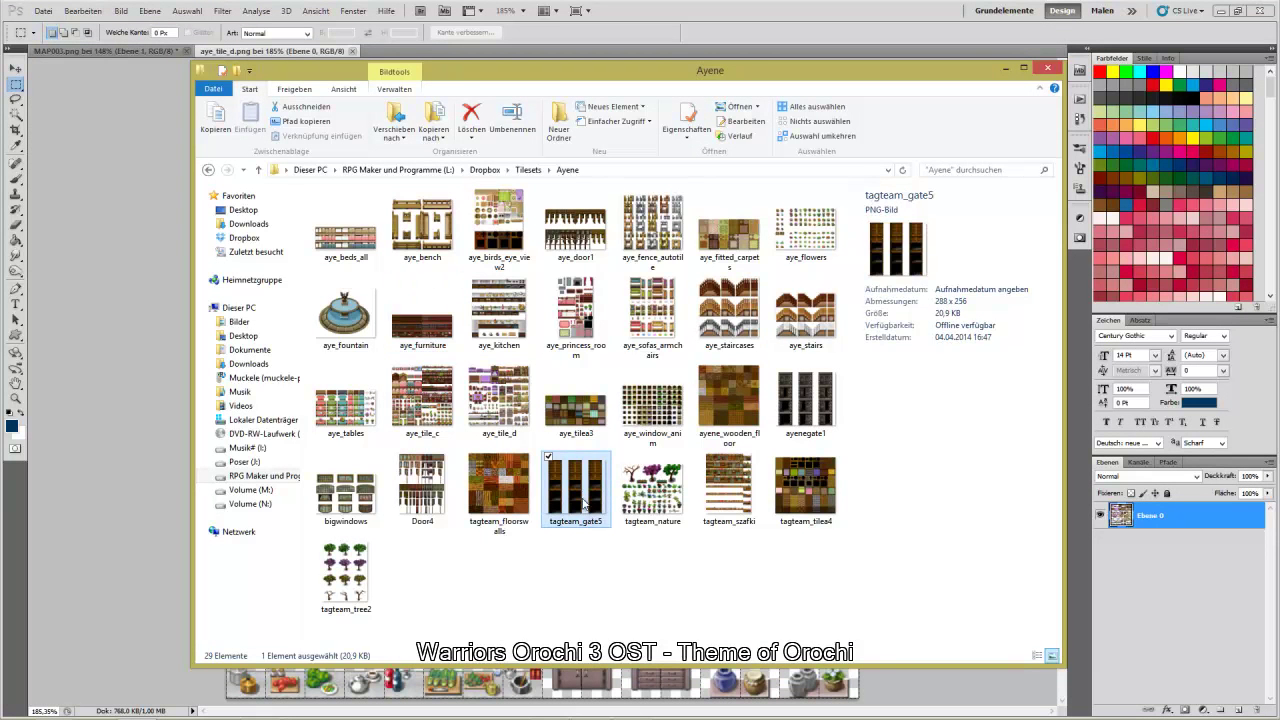
pyautogui.doubleClick(583, 498)
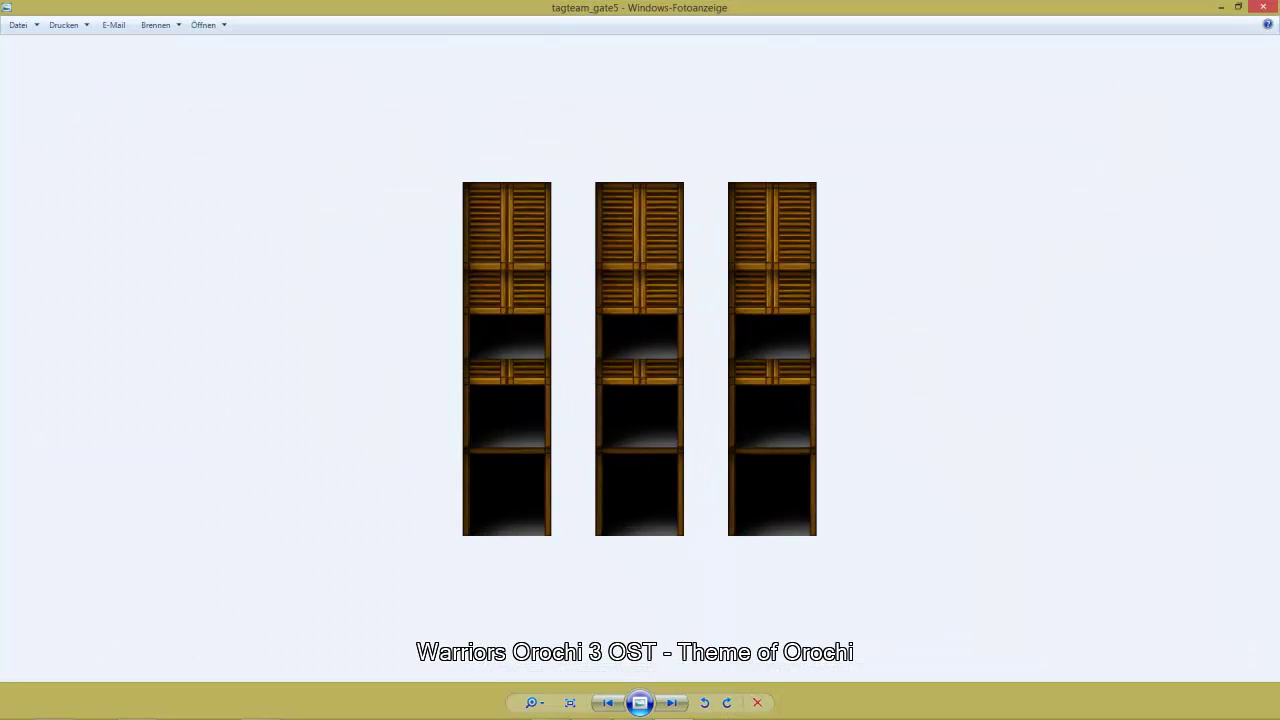
pyautogui.click(1264, 7)
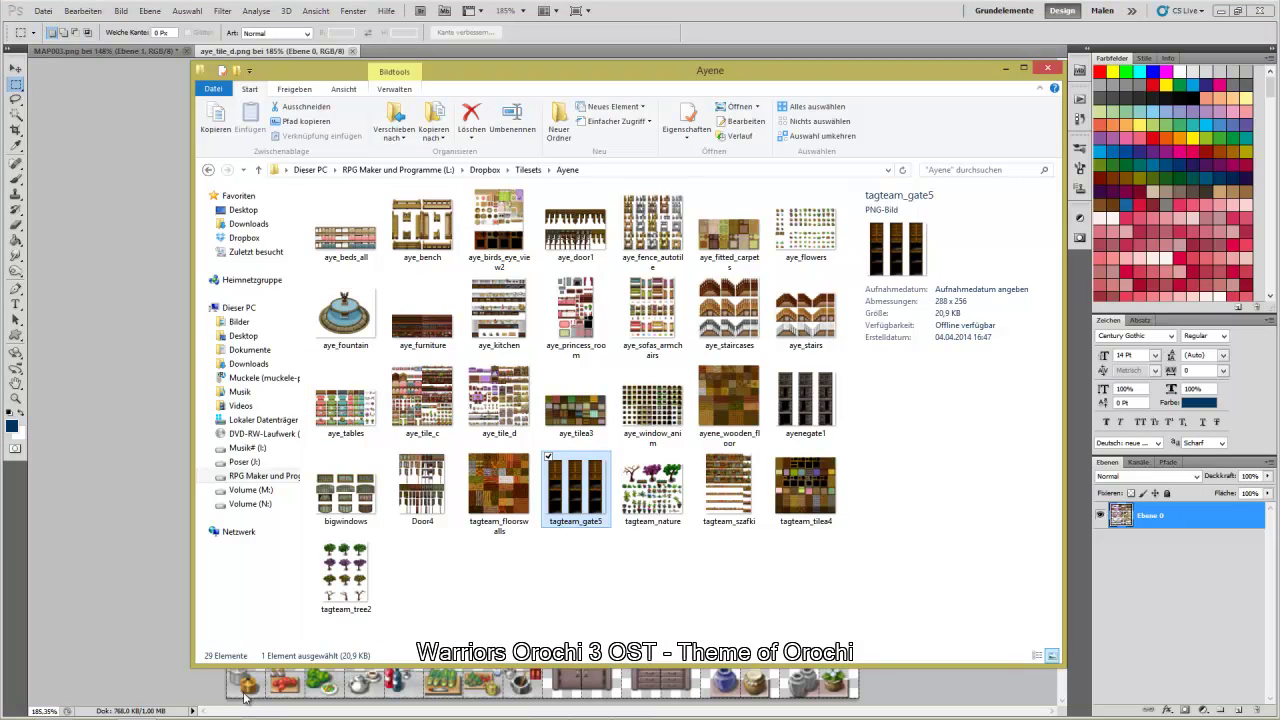
pyautogui.doubleClick(330, 412)
pyautogui.scroll(3, 576, 466)
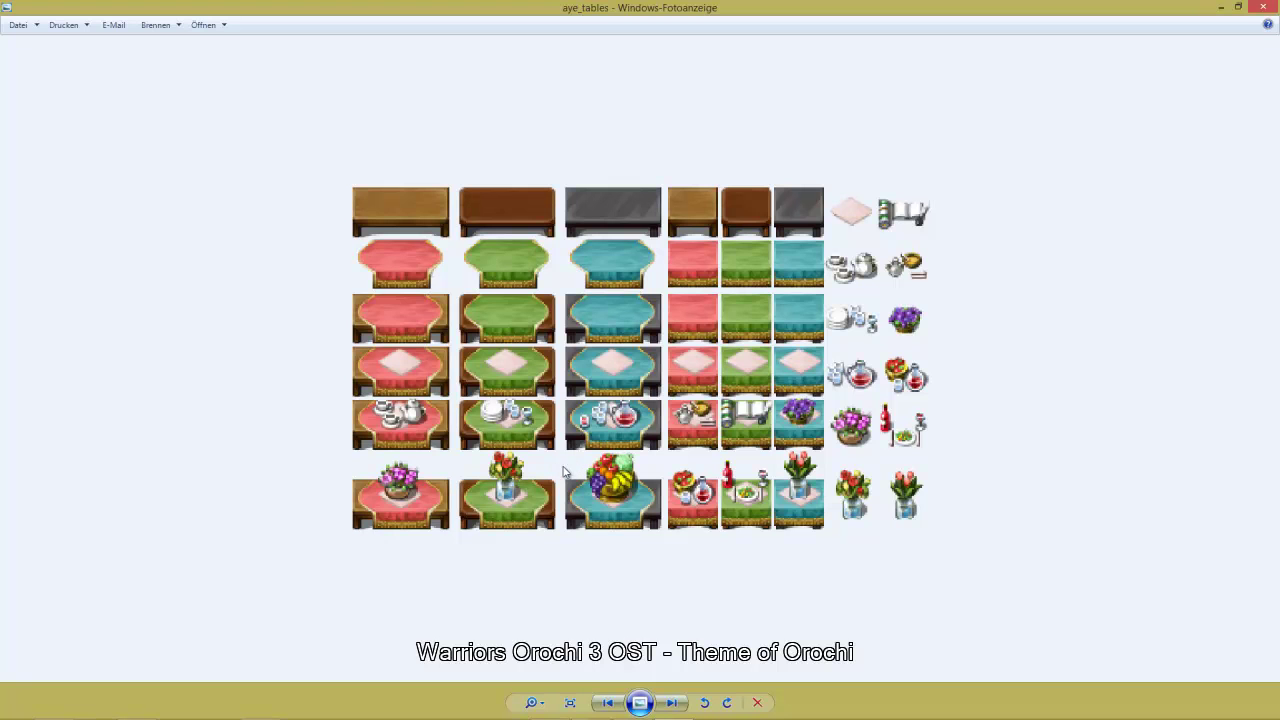
pyautogui.click(1261, 8)
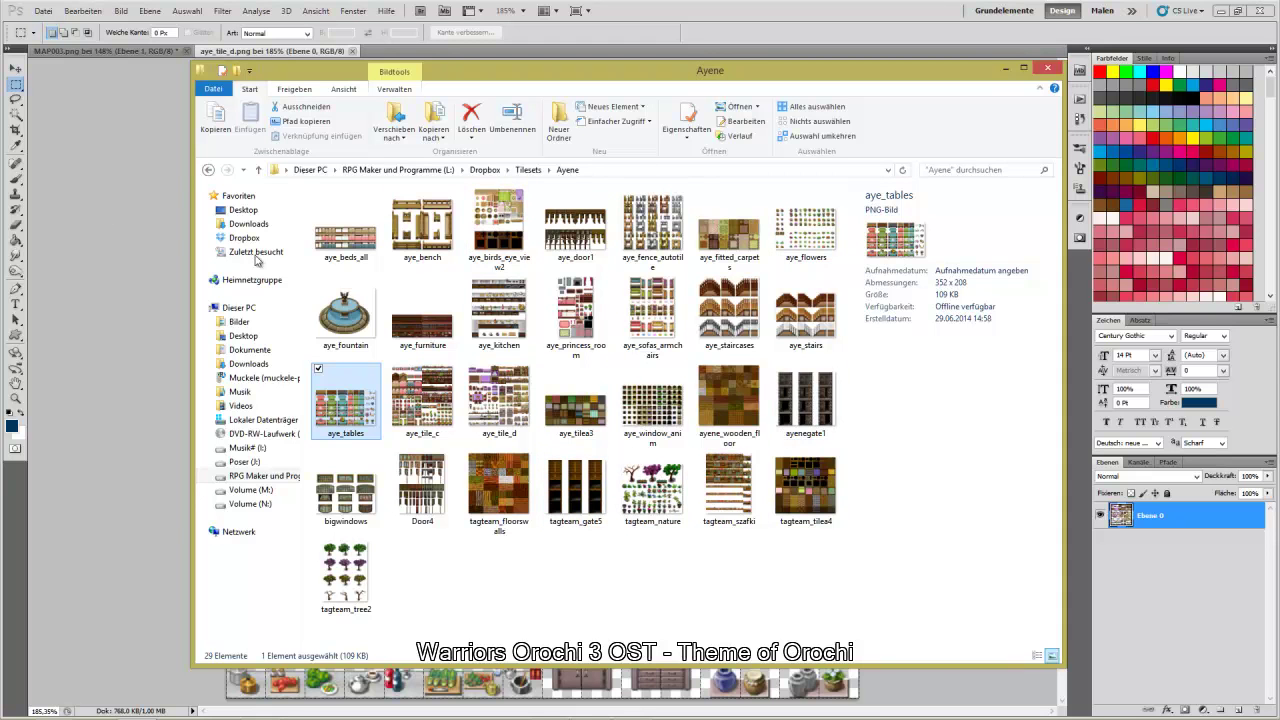
# Go to the Caithlin folder under Tilesets and preview the gothic_furniture_light_by_nicnubill-d6oldi5 image
pyautogui.click(208, 170)
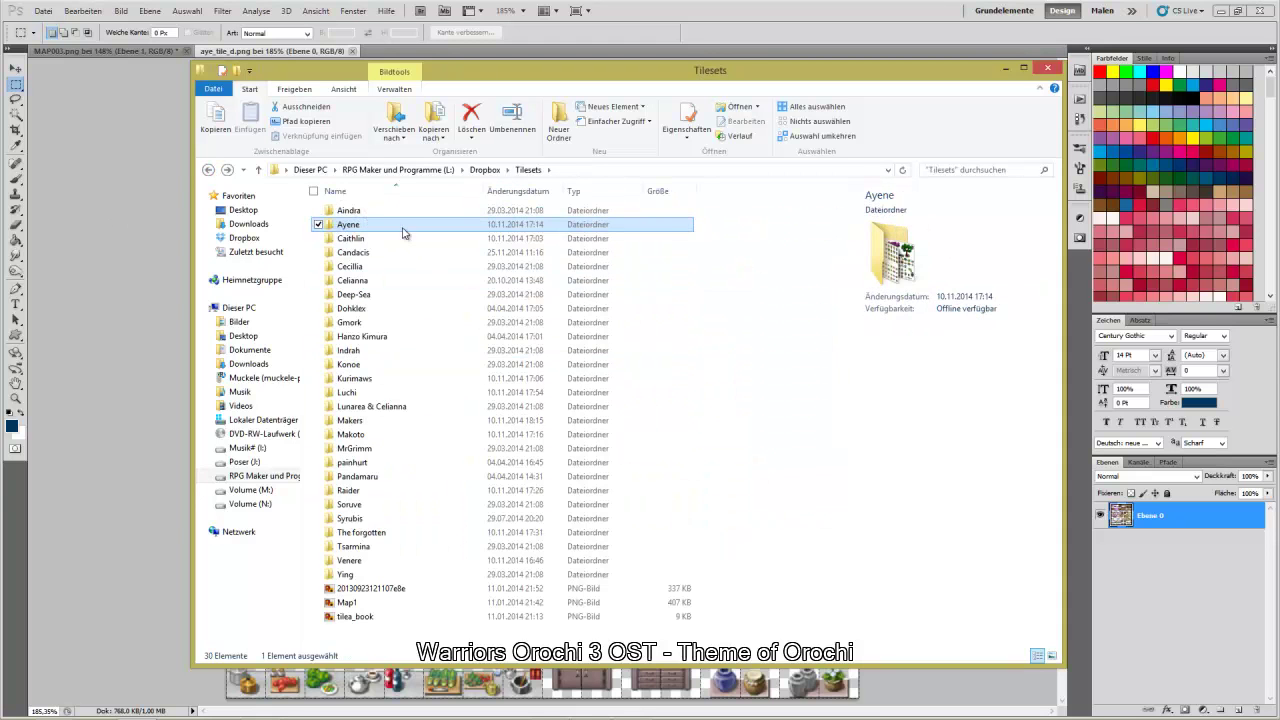
pyautogui.doubleClick(393, 240)
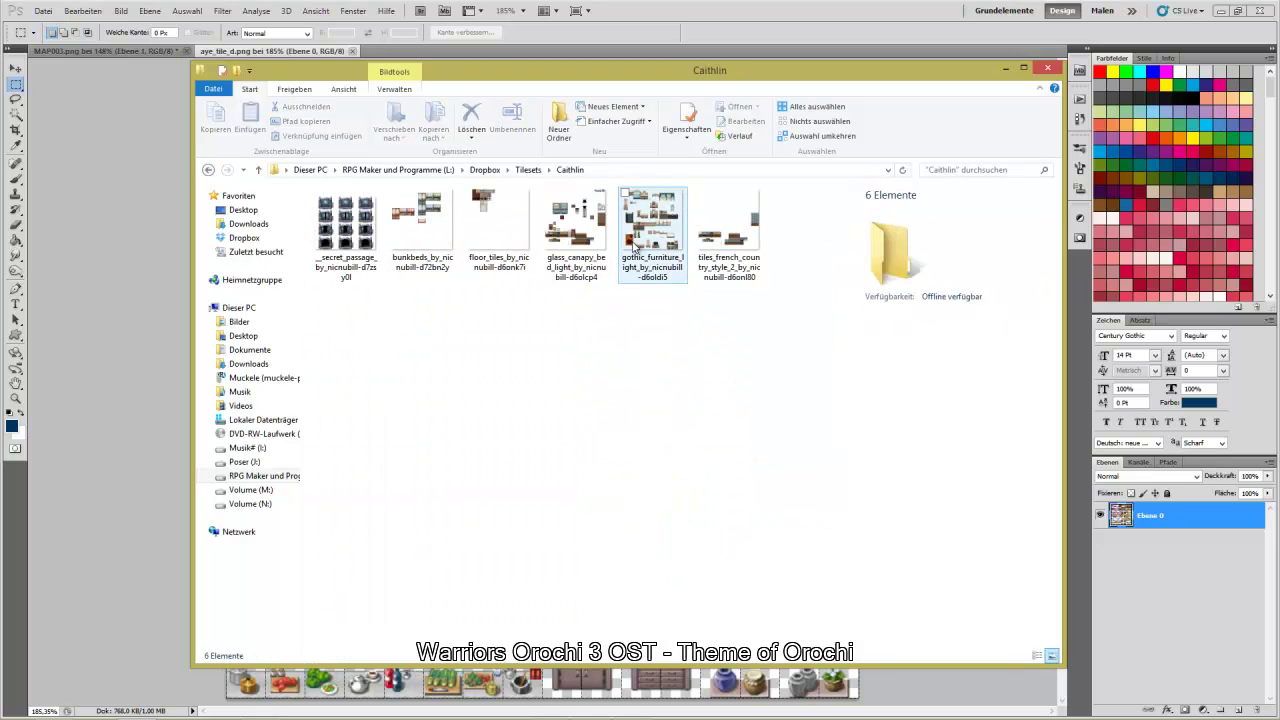
pyautogui.doubleClick(632, 250)
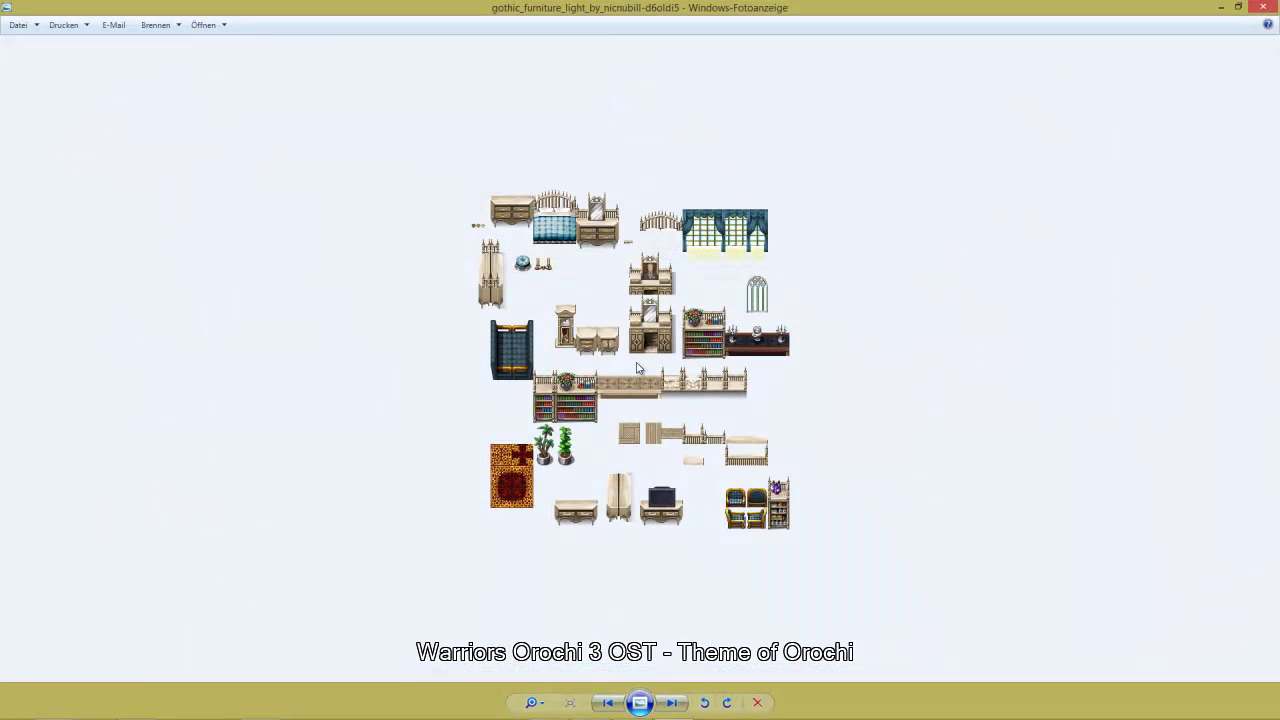
pyautogui.click(1263, 7)
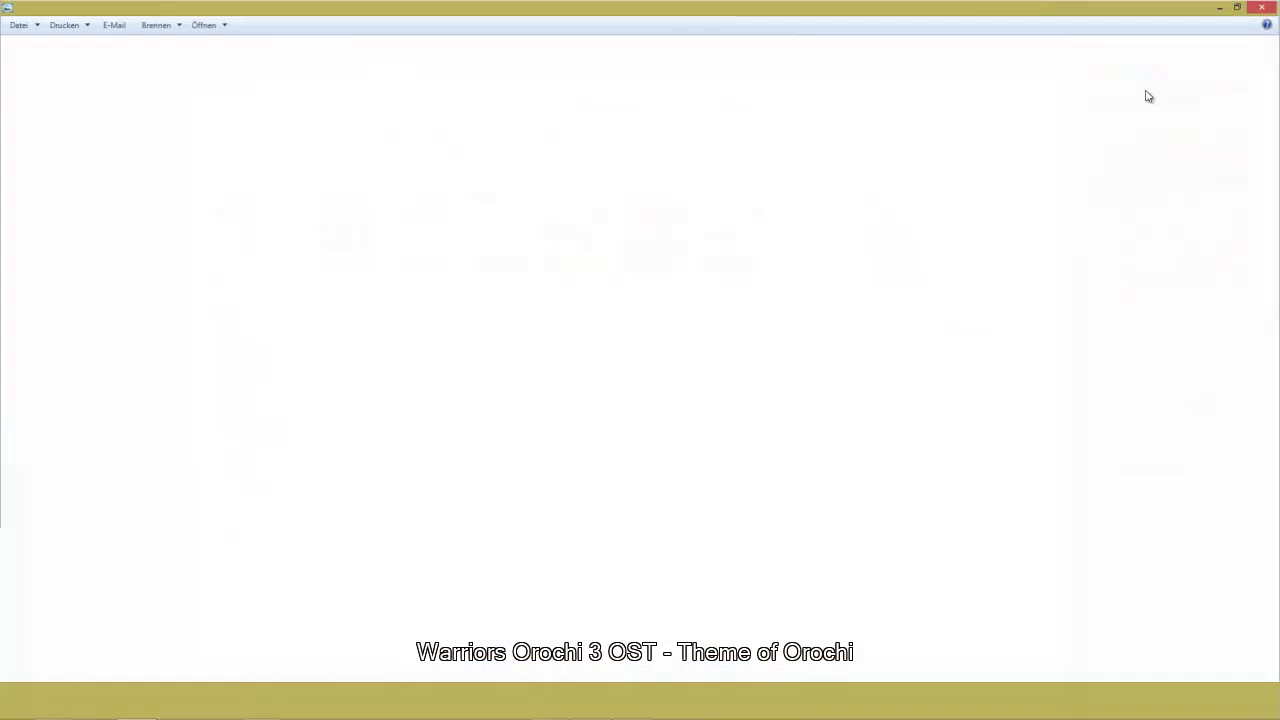
# Open the gothic_furniture_light_by_nicnubill-d6oldi5 tileset in Photoshop and fit it to the window
pyautogui.rightClick(659, 233)
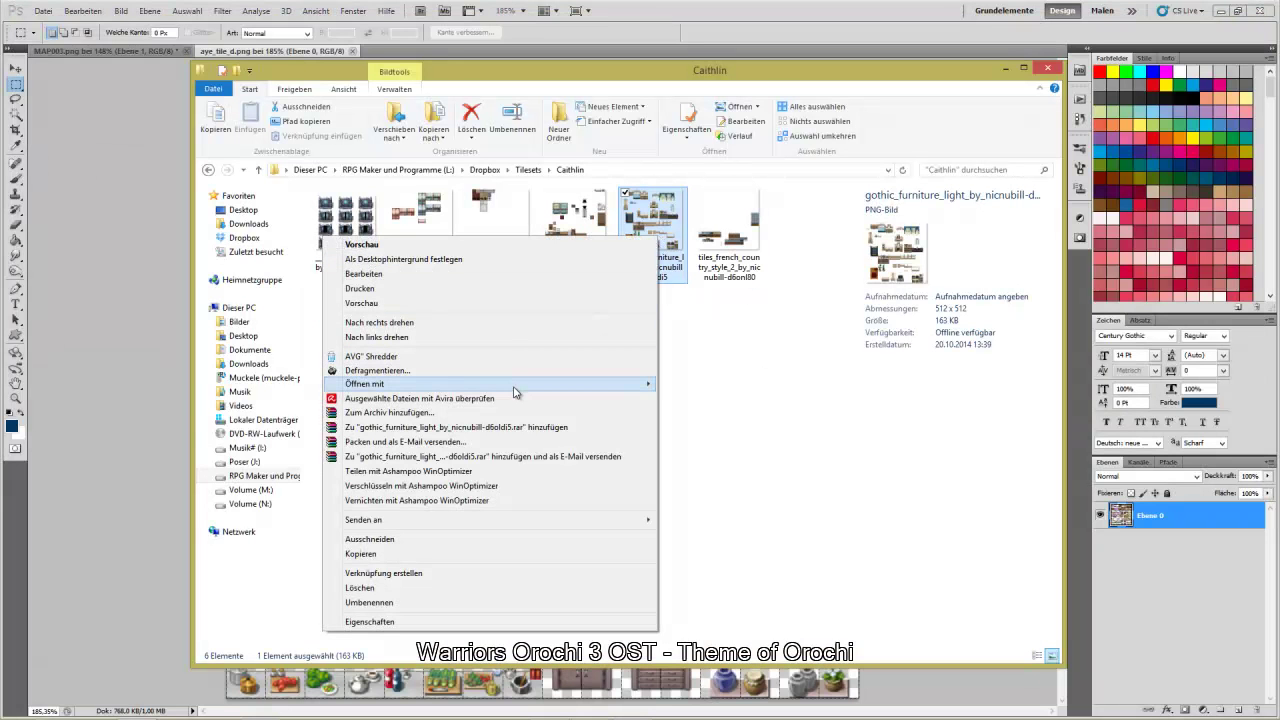
pyautogui.moveTo(430, 387)
pyautogui.click(312, 383)
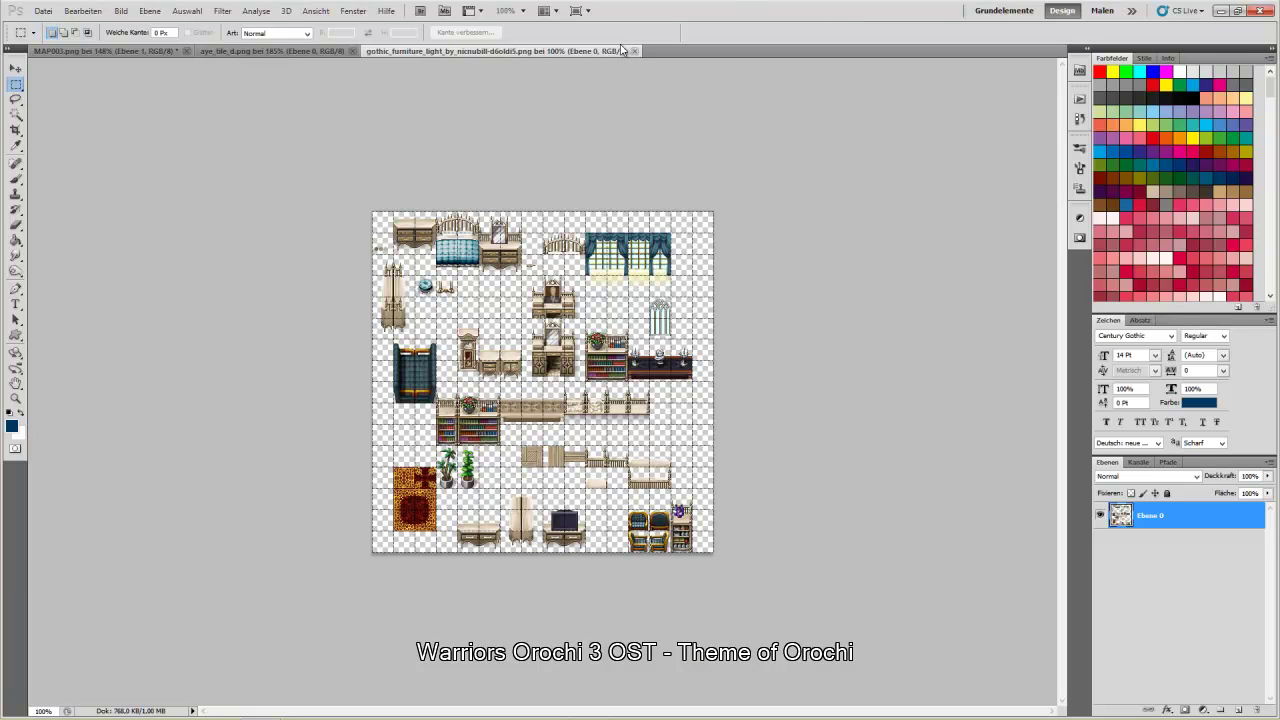
pyautogui.click(16, 398)
pyautogui.rightClick(441, 414)
pyautogui.click(470, 421)
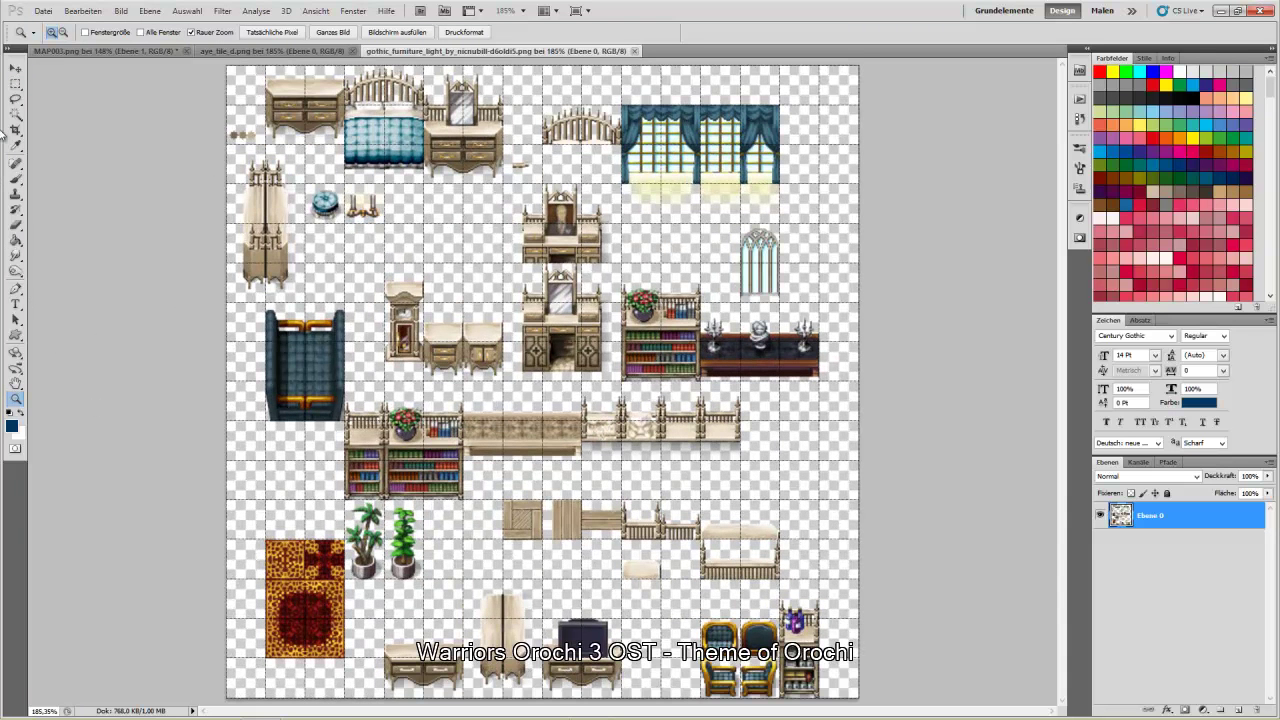
# Copy the leafy upper tile of the bright green potted plant with a rectangular marquee selection
pyautogui.click(16, 84)
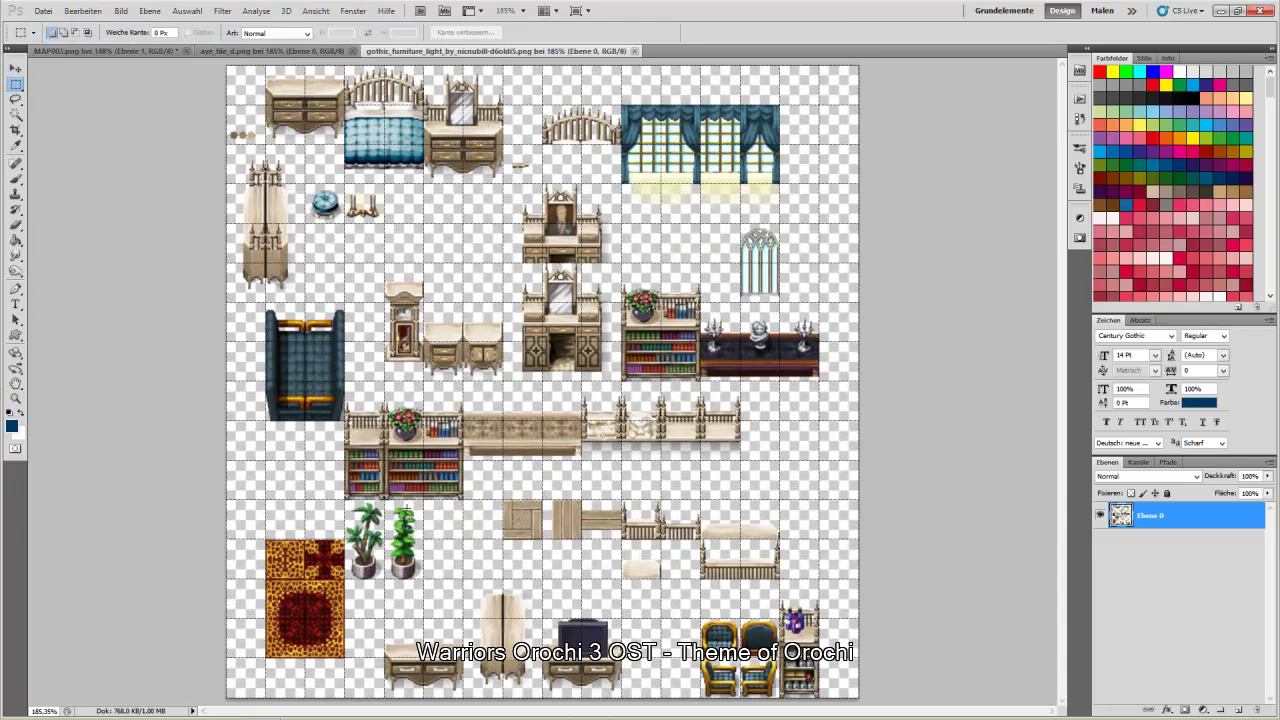
pyautogui.moveTo(384, 500); pyautogui.dragTo(424, 542)
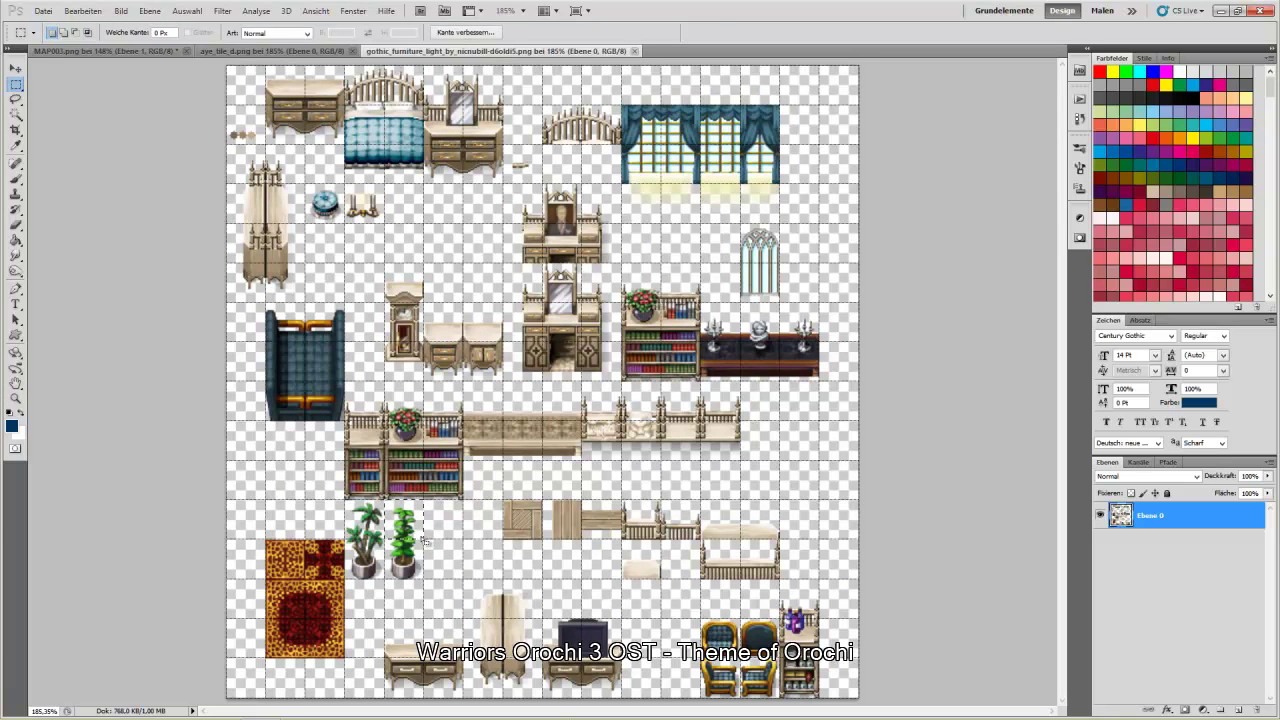
pyautogui.click(411, 536)
pyautogui.click(84, 11)
pyautogui.click(95, 51)
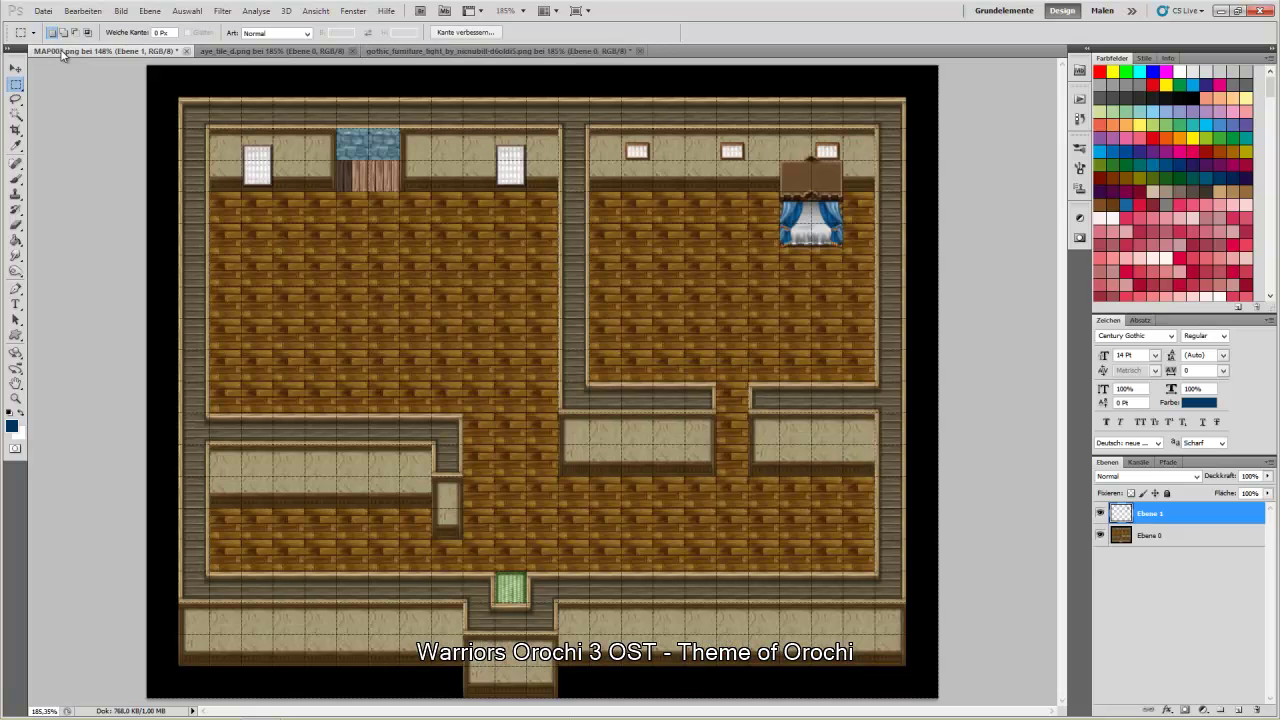
# Paste the plant top into MAP003.png and place it just left of the upper-right room's doorway
pyautogui.click(63, 51)
pyautogui.hotkey('ctrl', 'v')
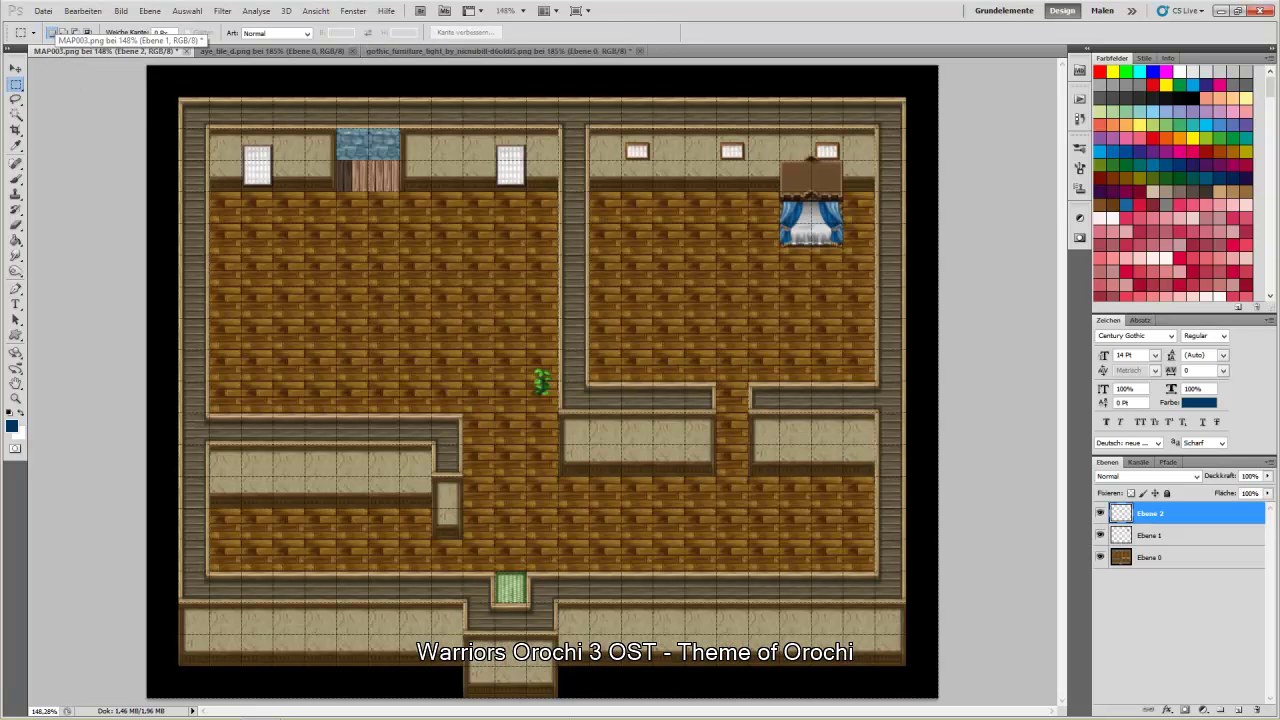
pyautogui.click(21, 68)
pyautogui.moveTo(540, 393); pyautogui.dragTo(705, 381)
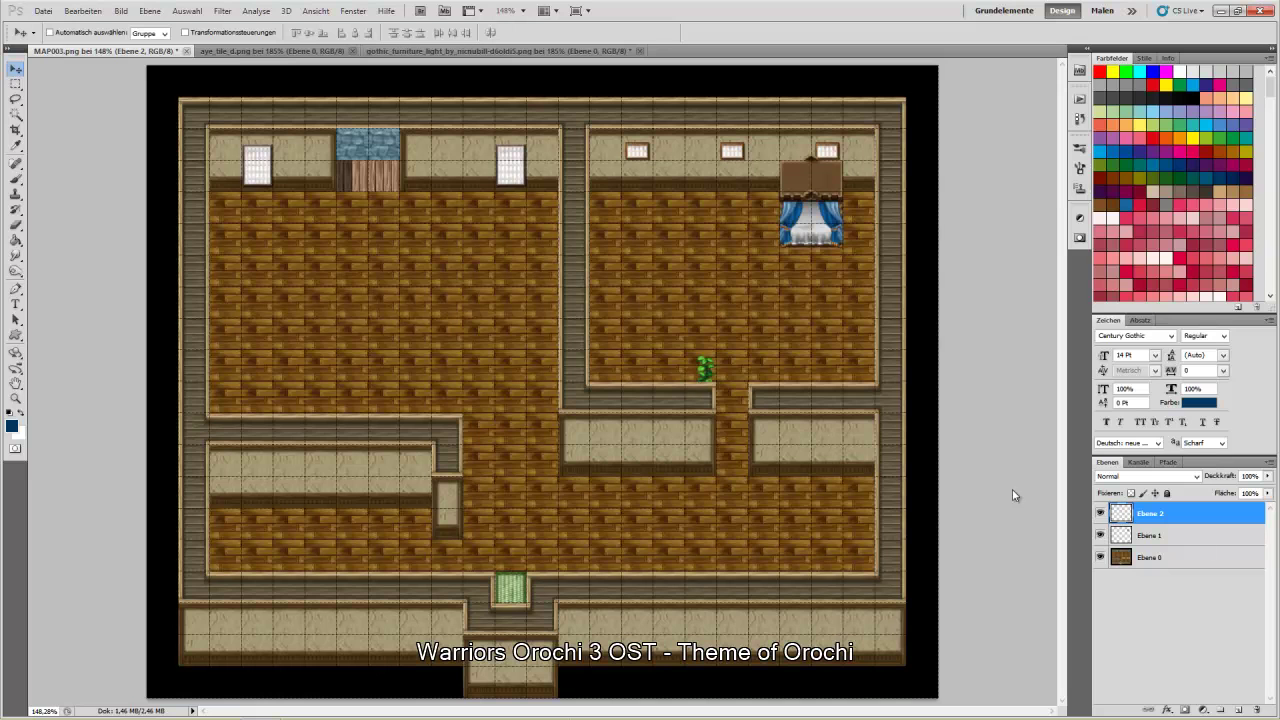
# Create a layer group named Parallax and put the plant layer Ebene 2 into it
pyautogui.click(1221, 710)
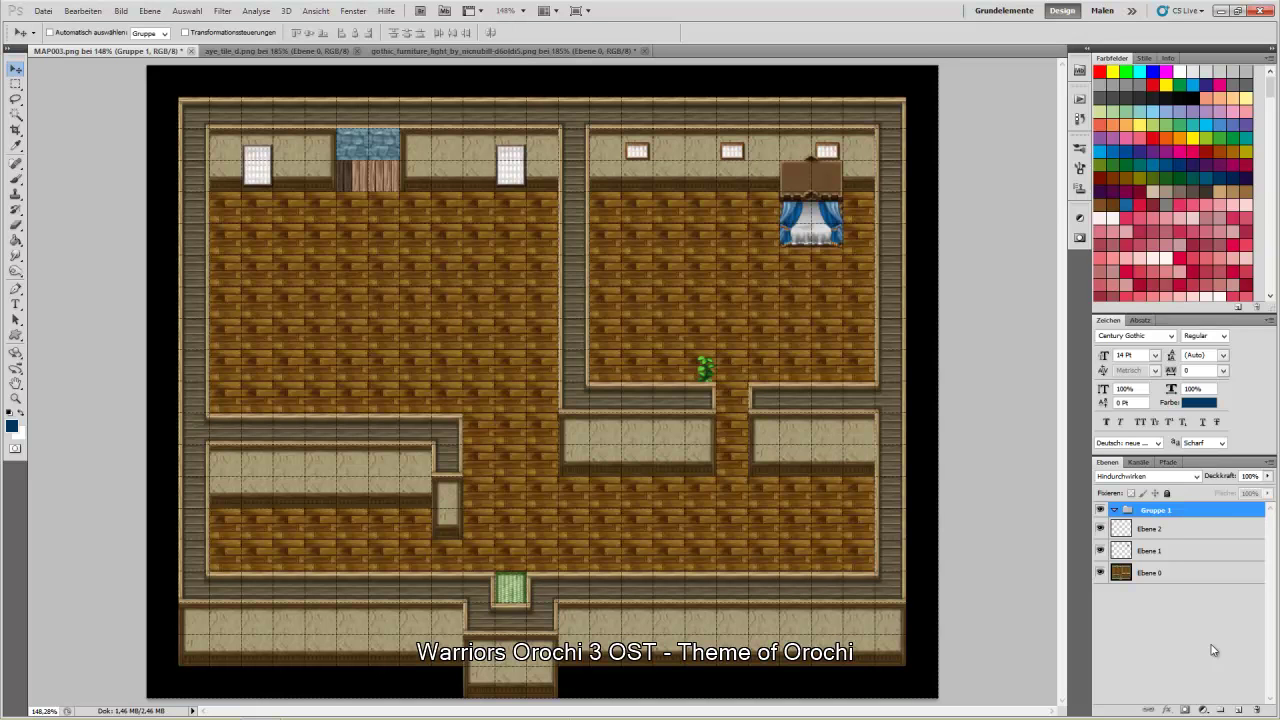
pyautogui.doubleClick(1155, 511)
pyautogui.write('Parallax')
pyautogui.press('Return')
pyautogui.click(1147, 526)
pyautogui.moveTo(1147, 522); pyautogui.dragTo(1150, 514)
# Create a second layer group named Ground above Ebene 1 and put Ebene 1 into it
pyautogui.click(1147, 550)
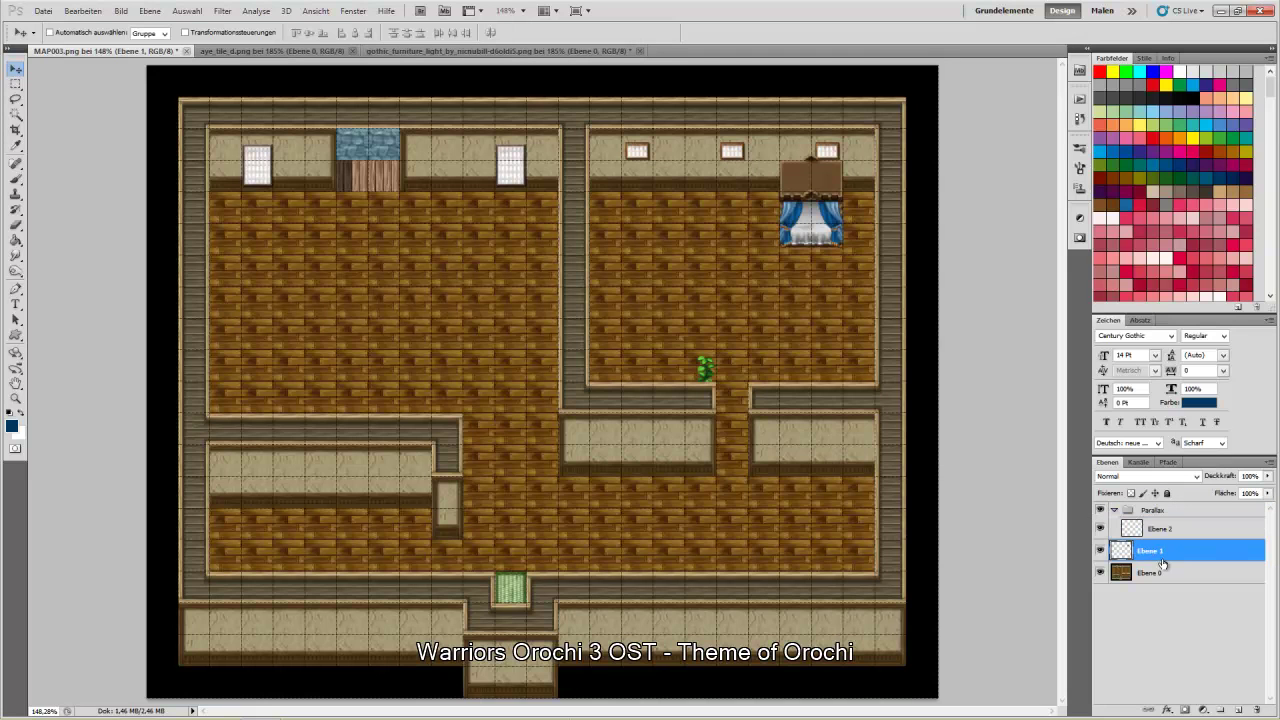
pyautogui.click(1221, 709)
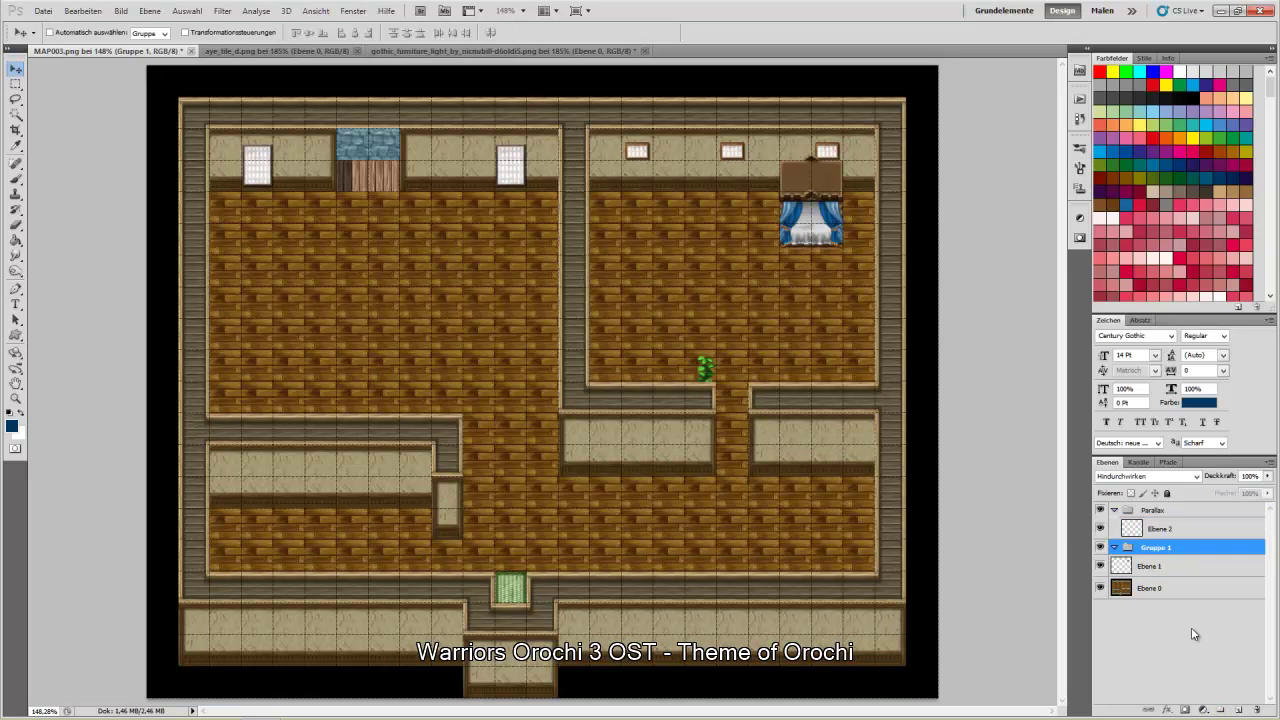
pyautogui.doubleClick(1157, 548)
pyautogui.write('Ground')
pyautogui.press('Return')
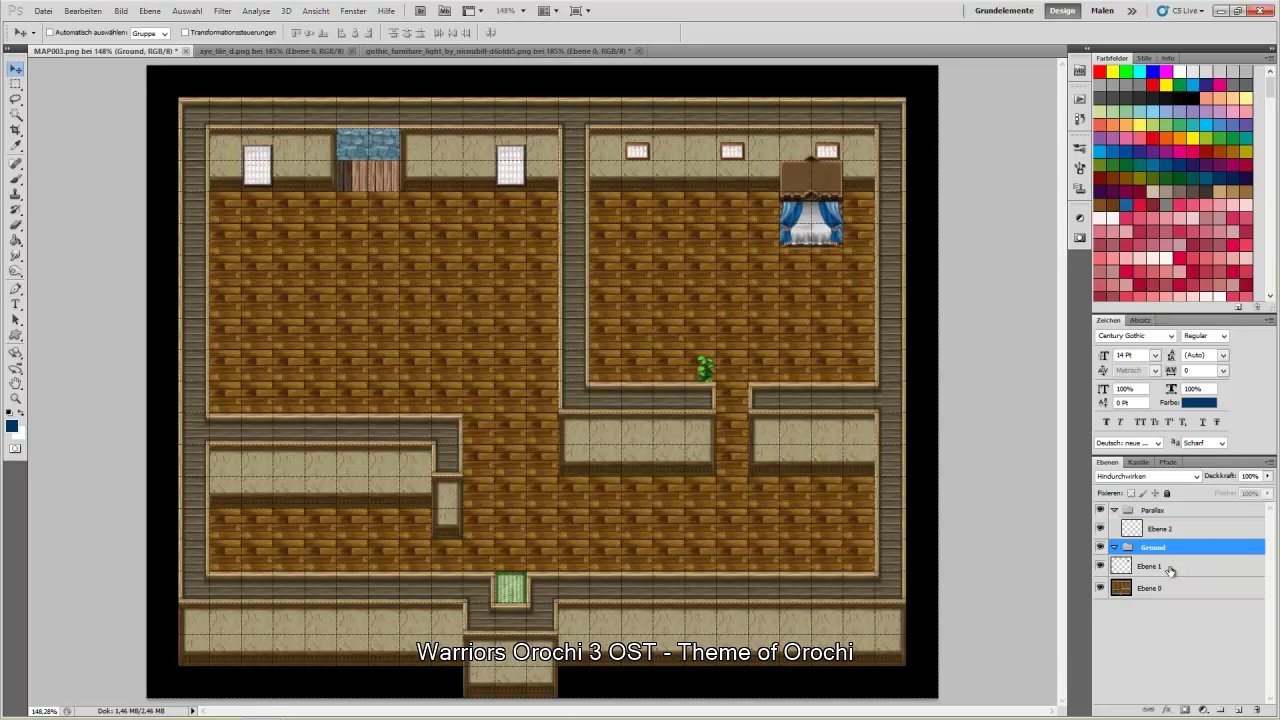
pyautogui.click(1172, 572)
pyautogui.moveTo(1174, 578); pyautogui.dragTo(1150, 549)
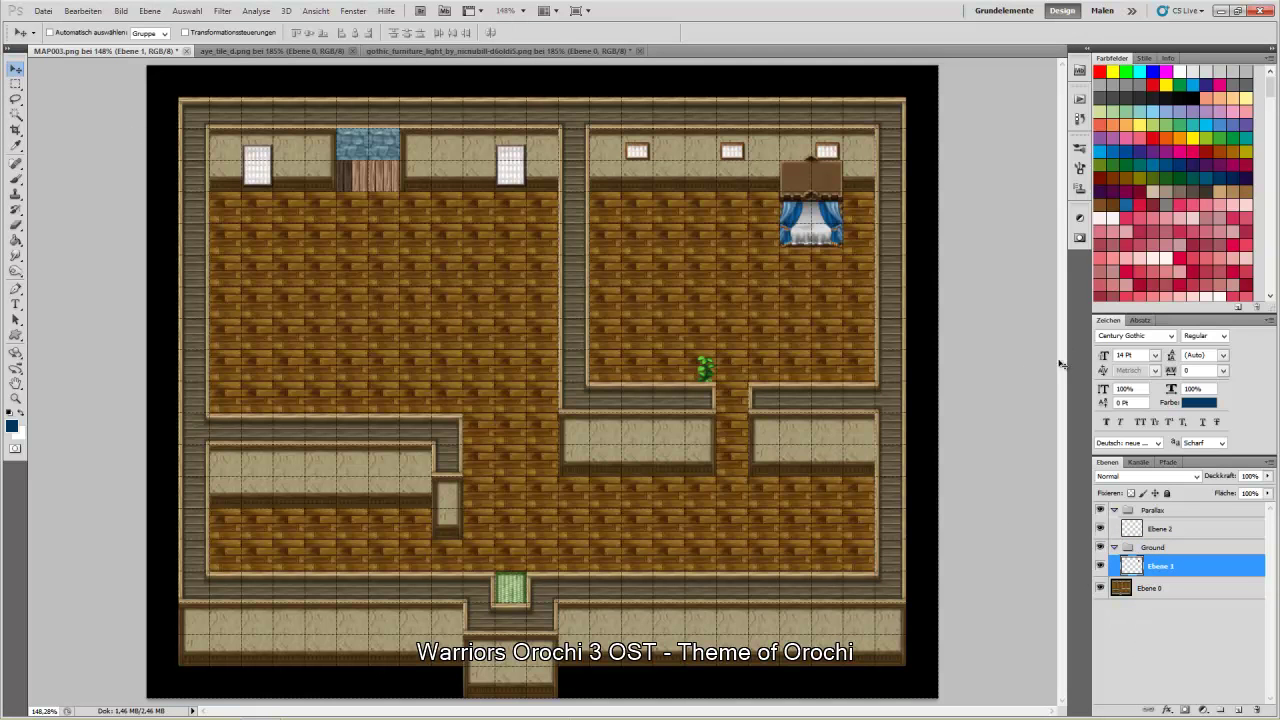
# Paste a second plant top into the Parallax group and place it right of the upper-right room's doorway
pyautogui.click(1155, 511)
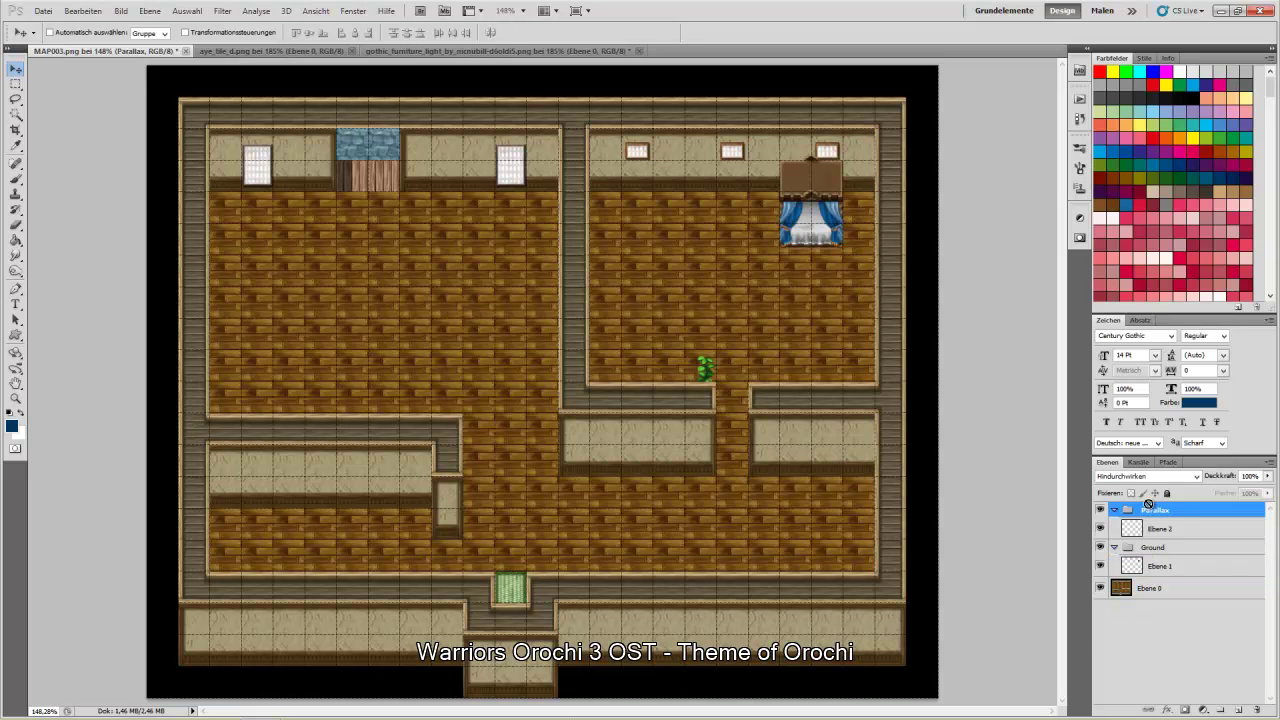
pyautogui.hotkey('ctrl', 'v')
pyautogui.moveTo(744, 381); pyautogui.dragTo(768, 378)
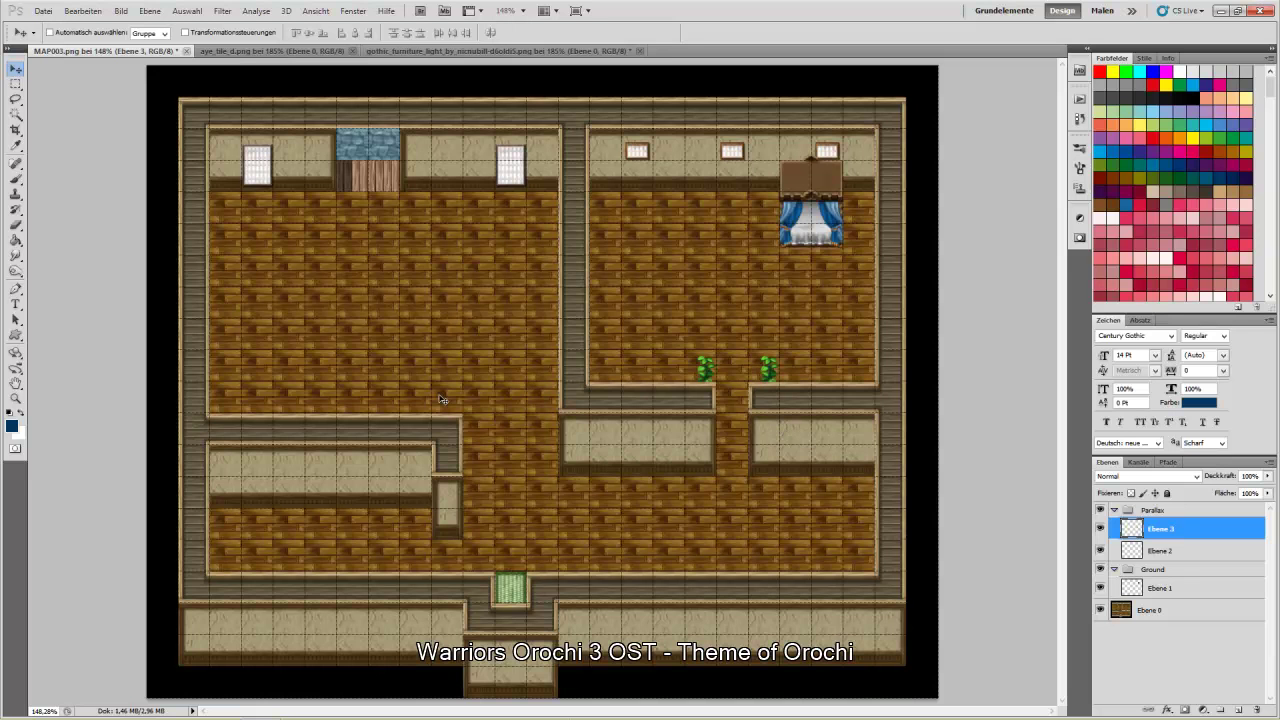
# Select the whole blue-quilted bed with its headboard in the gothic furniture tileset for copying
pyautogui.click(390, 51)
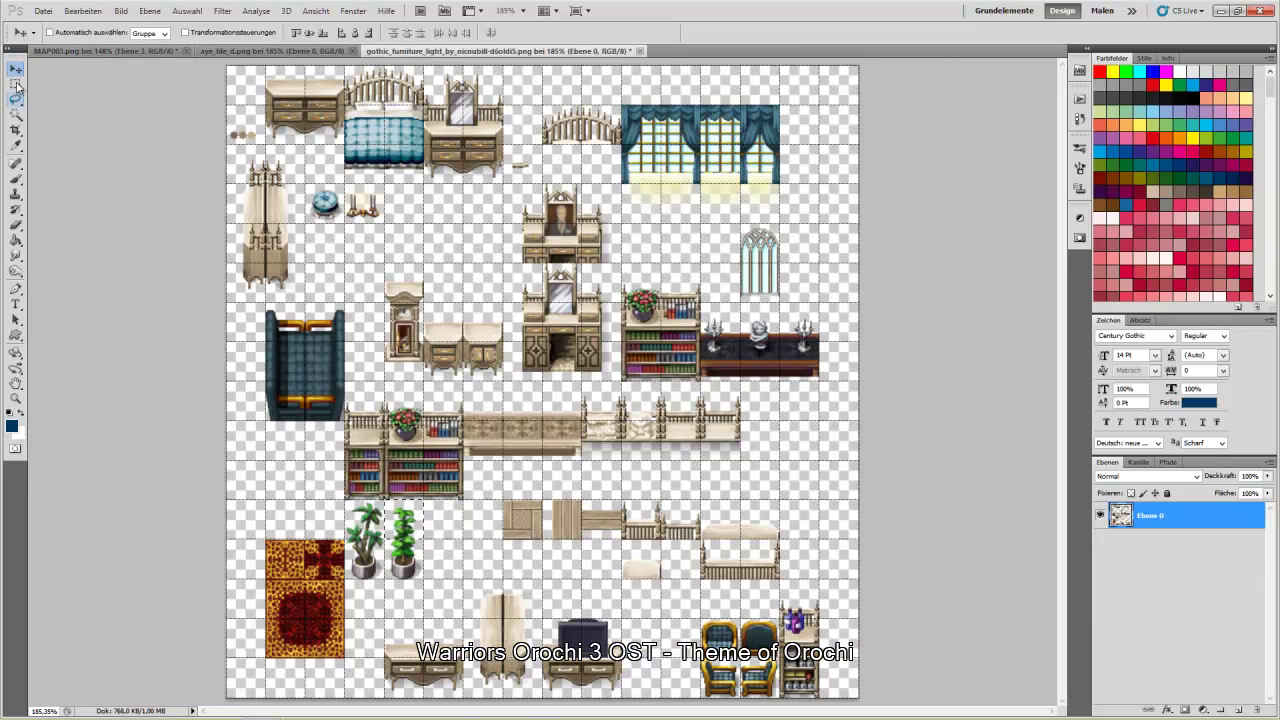
pyautogui.click(16, 86)
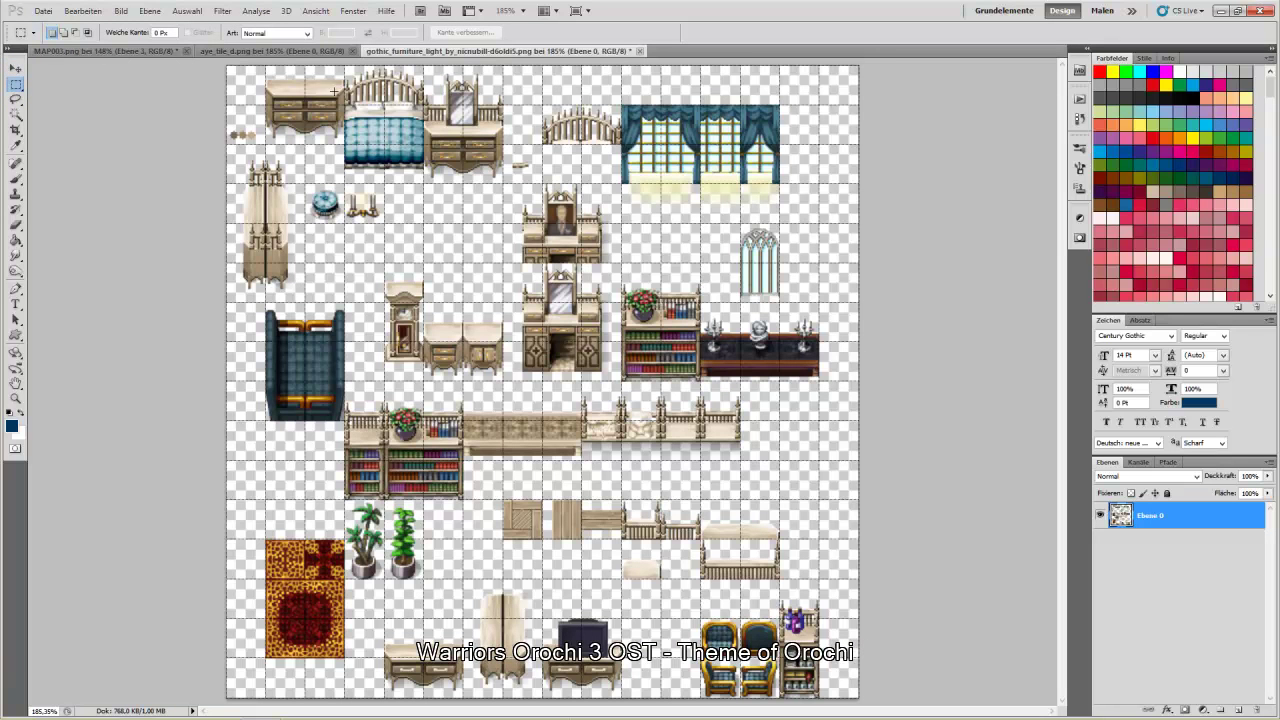
pyautogui.moveTo(344, 66); pyautogui.dragTo(420, 180)
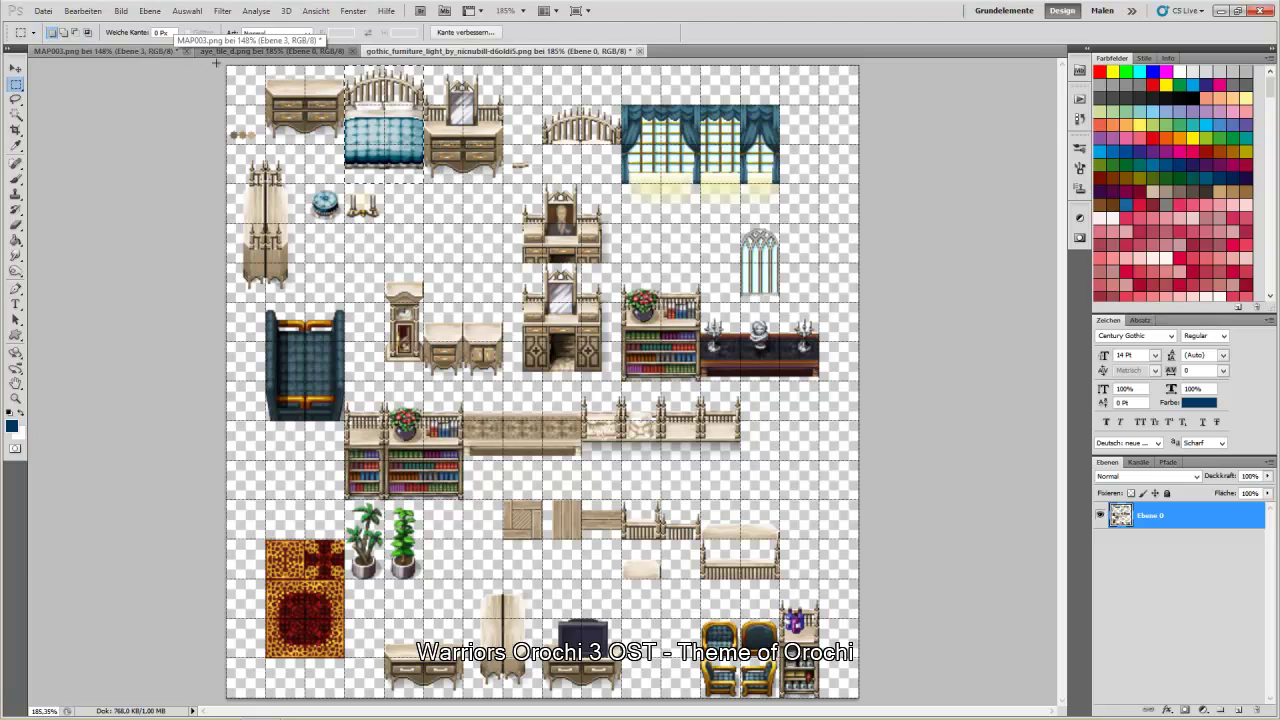
# In MAP003.png, delete the blue-curtained bed layer and paste the blue-quilted bed into the Ground group, placing it beneath the upper-right room's middle window
pyautogui.click(224, 50)
pyautogui.click(130, 51)
pyautogui.press('v')
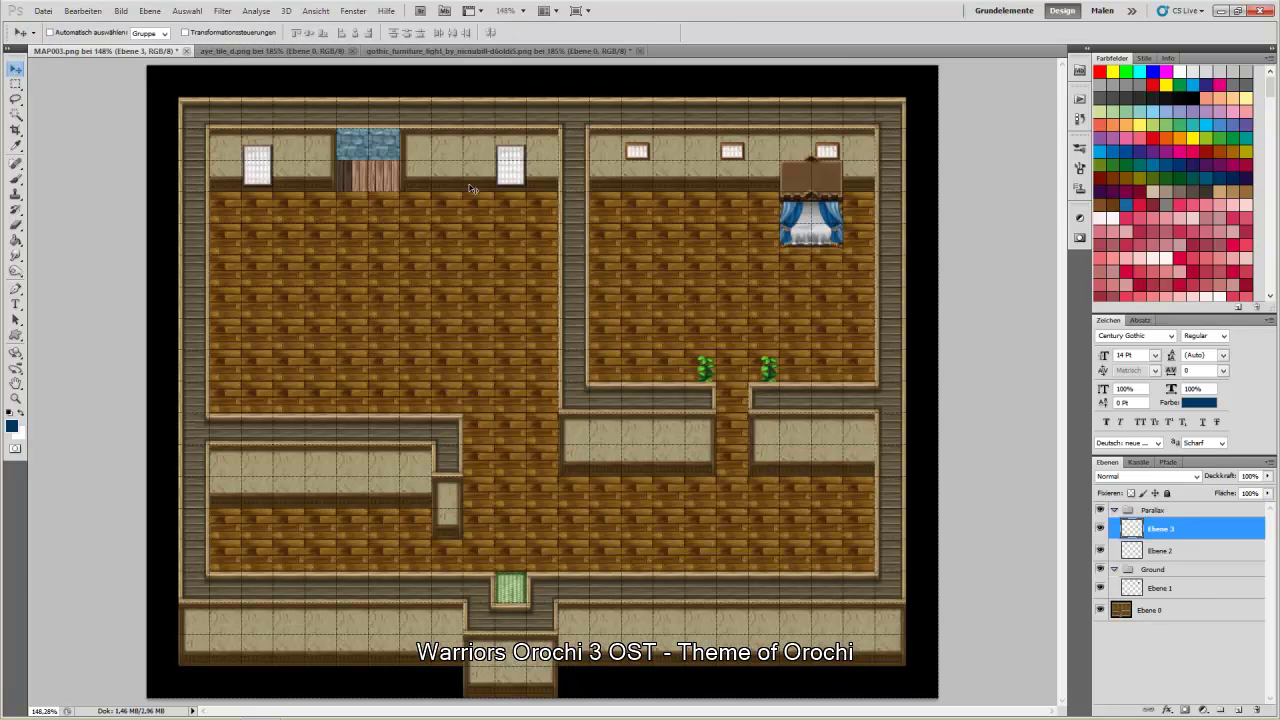
pyautogui.rightClick(798, 230)
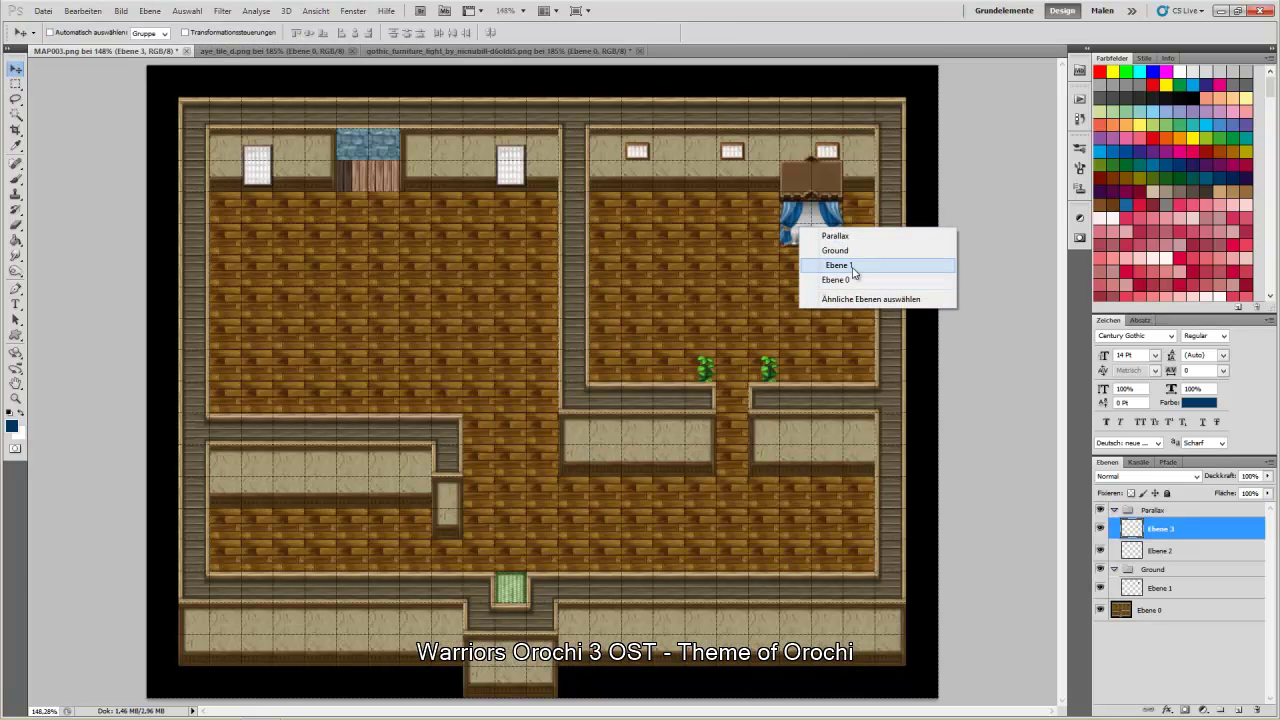
pyautogui.click(853, 265)
pyautogui.press('Delete')
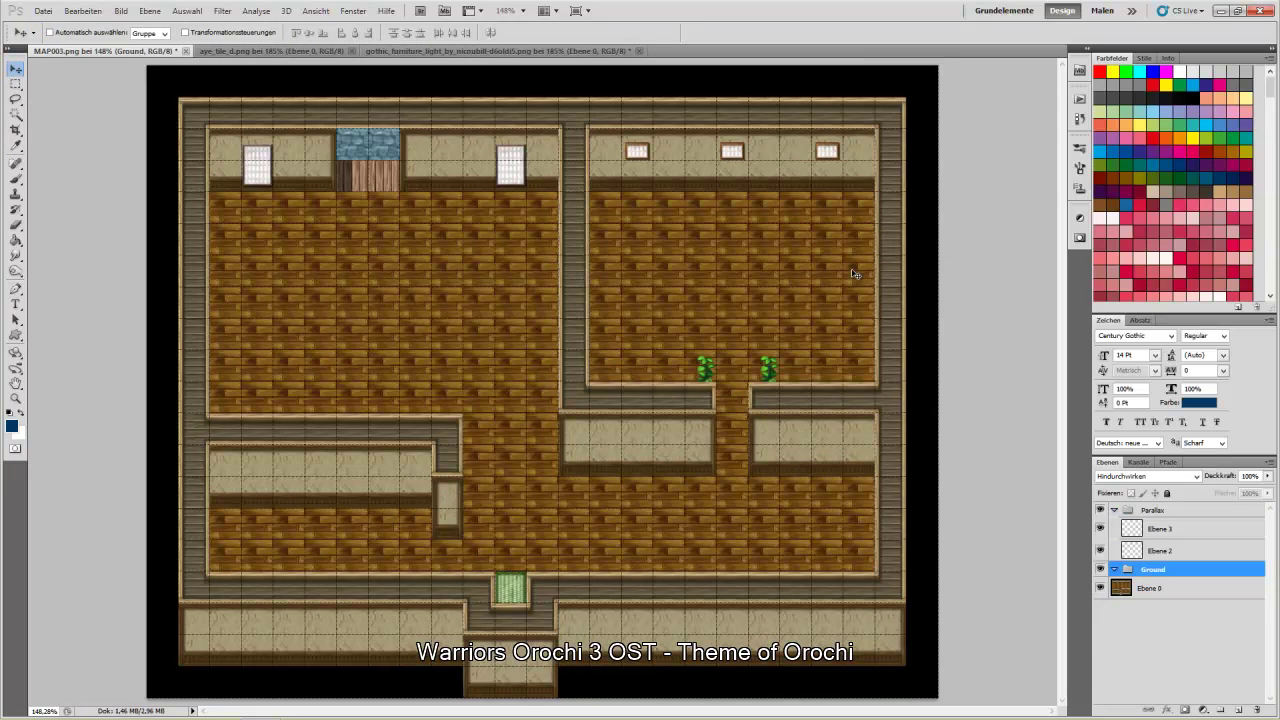
pyautogui.hotkey('ctrl', 'v')
pyautogui.moveTo(564, 399); pyautogui.dragTo(761, 221)
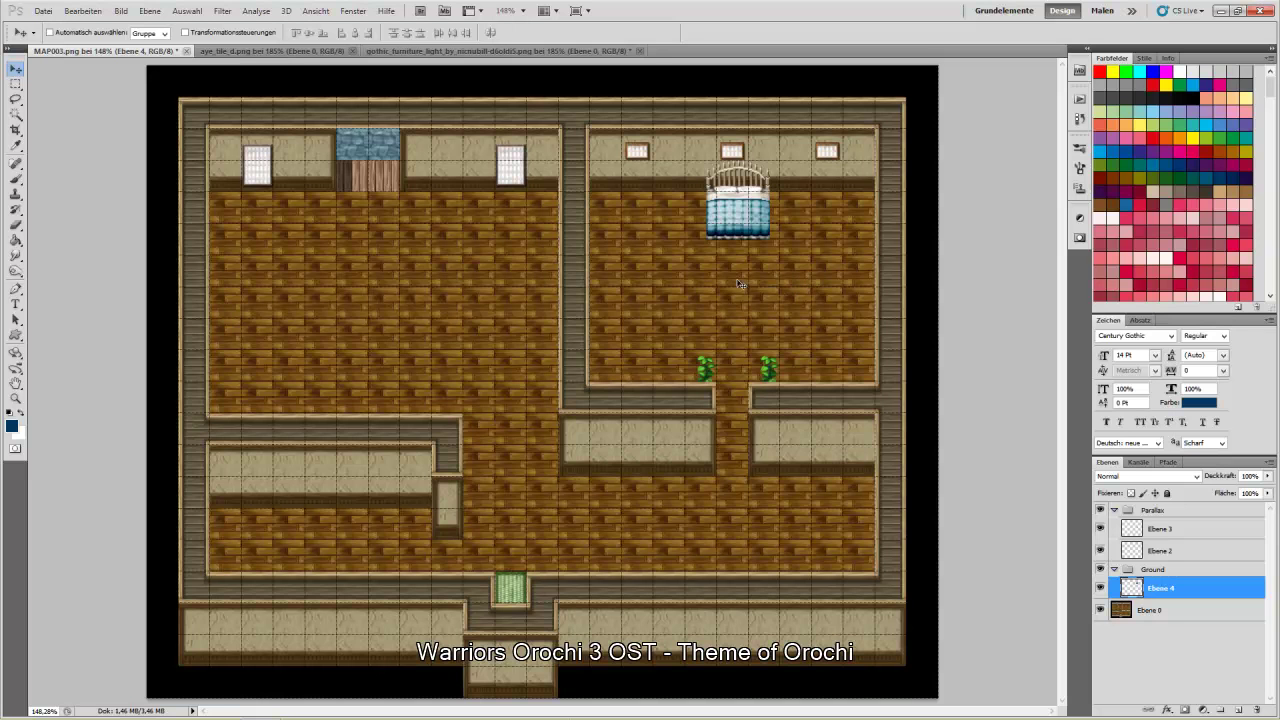
# Clear the bed selection in the gothic furniture tileset and switch to the Caithlin folder in File Explorer
pyautogui.click(491, 51)
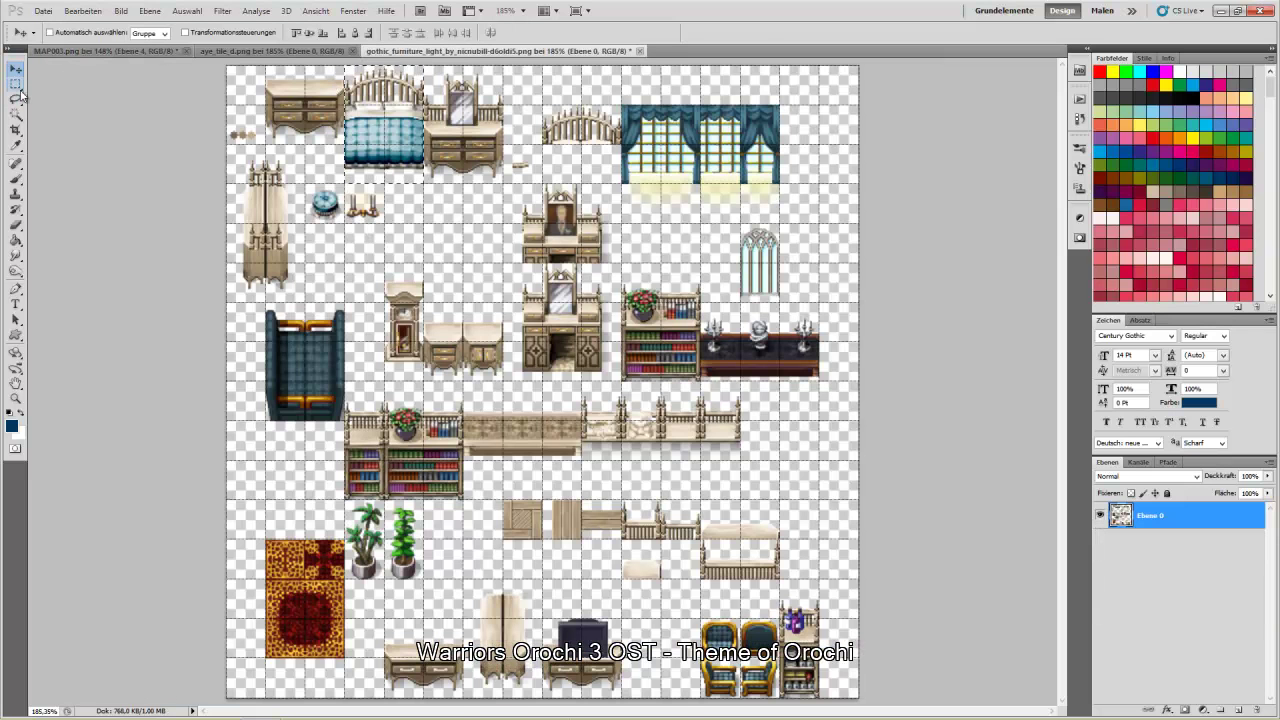
pyautogui.click(15, 86)
pyautogui.click(353, 200)
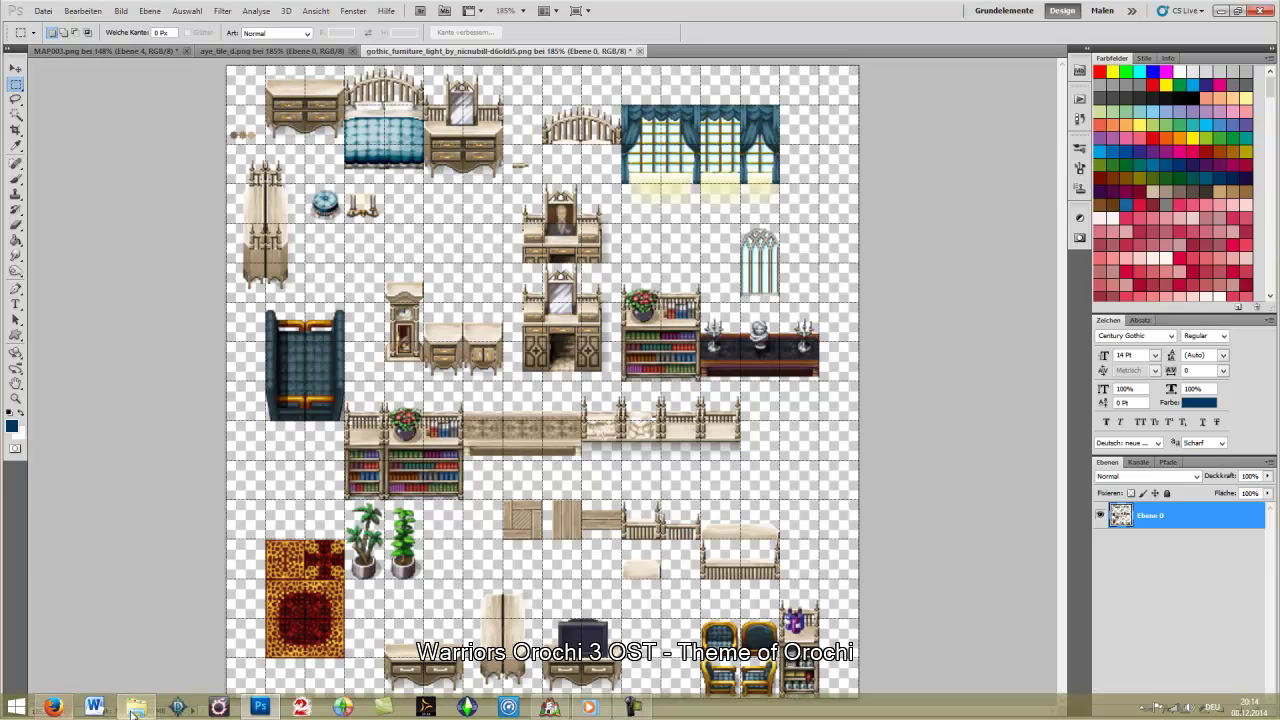
pyautogui.click(127, 713)
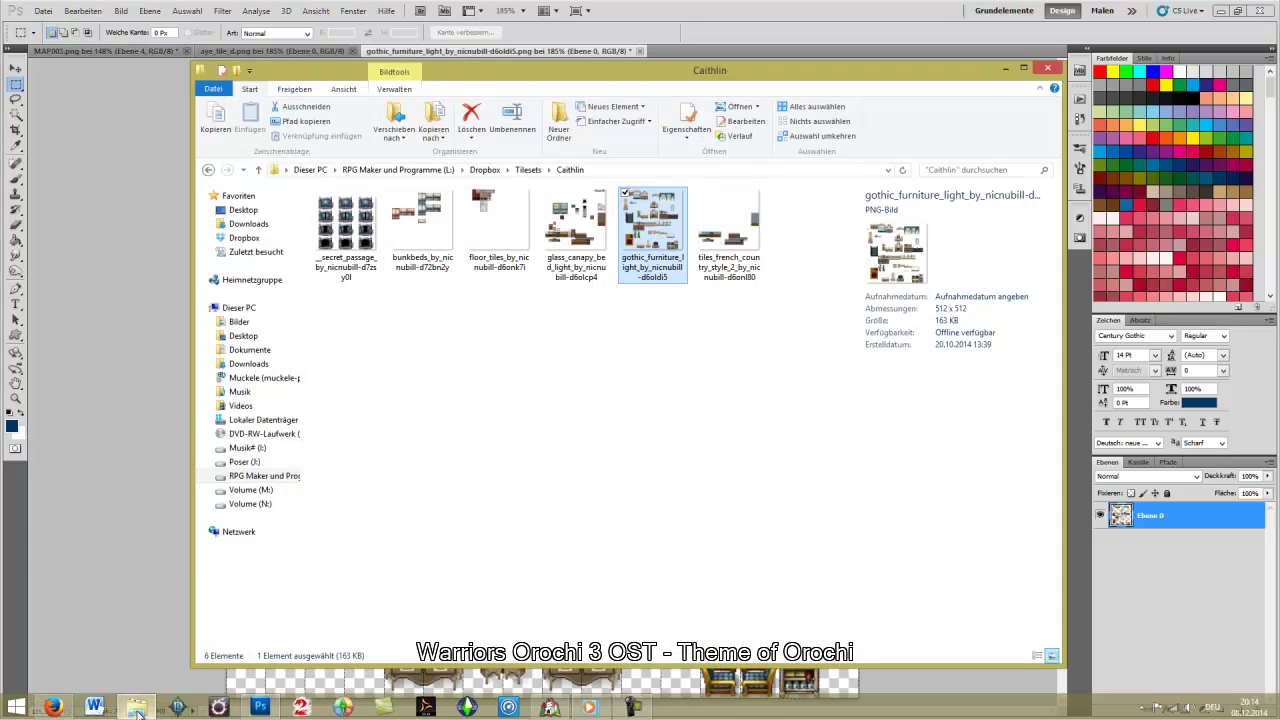
# Switch to the media player and skip forward two music tracks
pyautogui.click(465, 708)
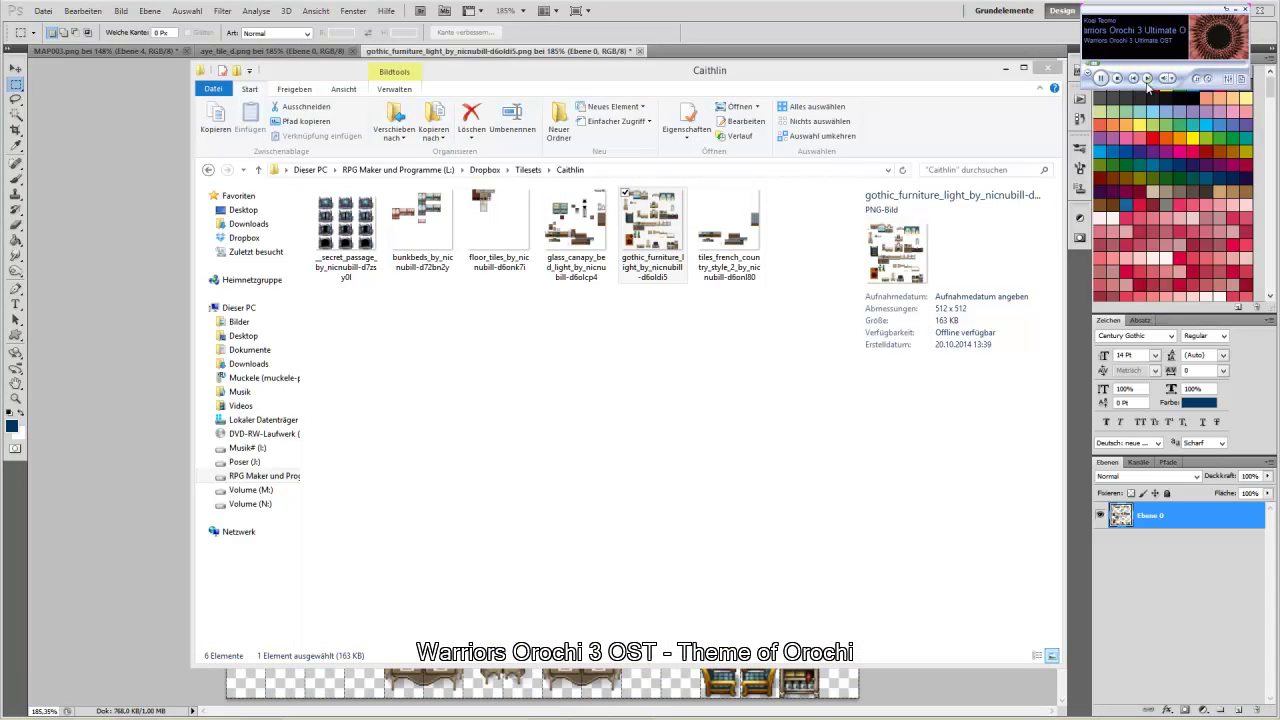
pyautogui.click(1146, 84)
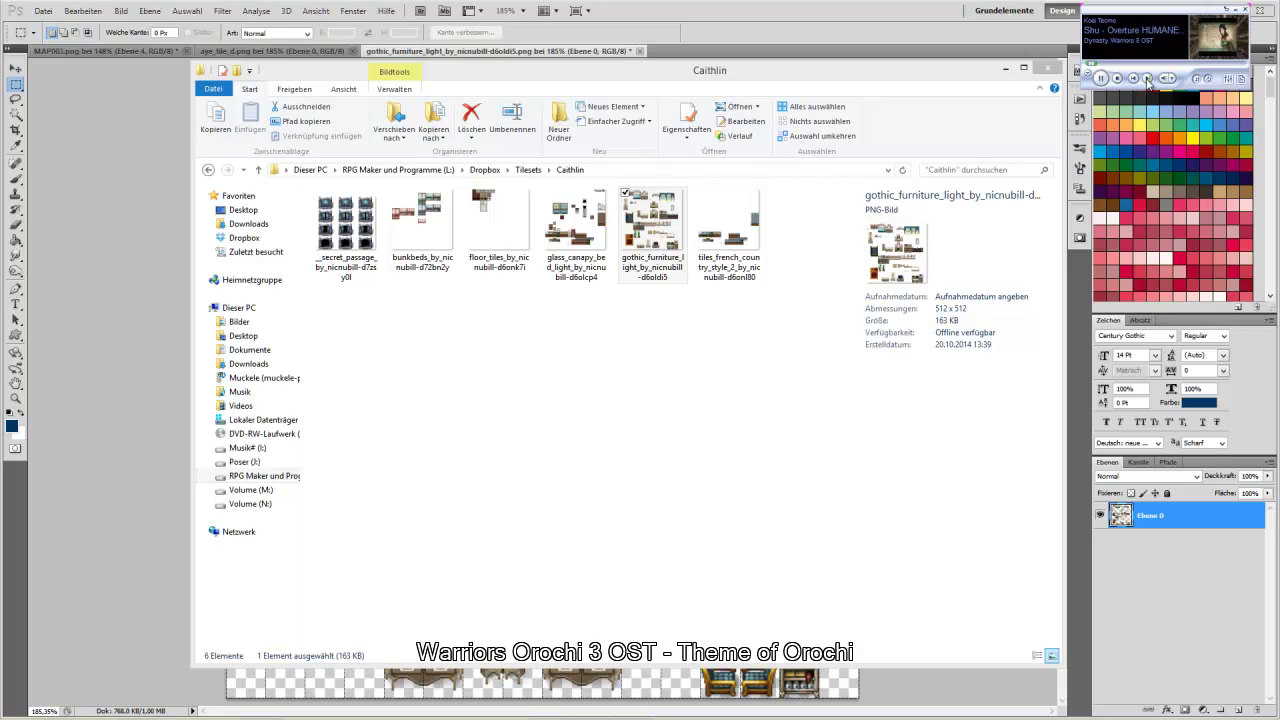
pyautogui.click(1148, 82)
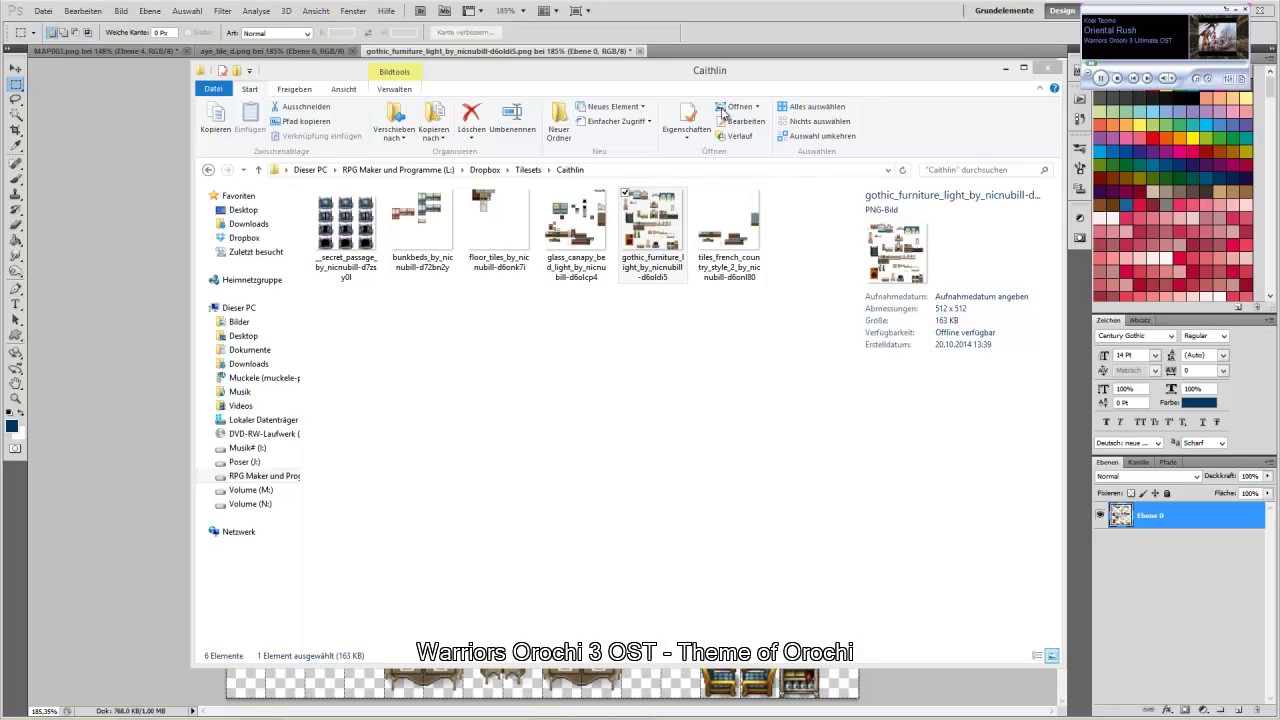
# Preview the glass_canopy_bed_light_by_nicnubill-d6olcp4 image in the Caithlin folder and examine its beds and kitchen furniture
pyautogui.click(578, 240)
pyautogui.doubleClick(578, 240)
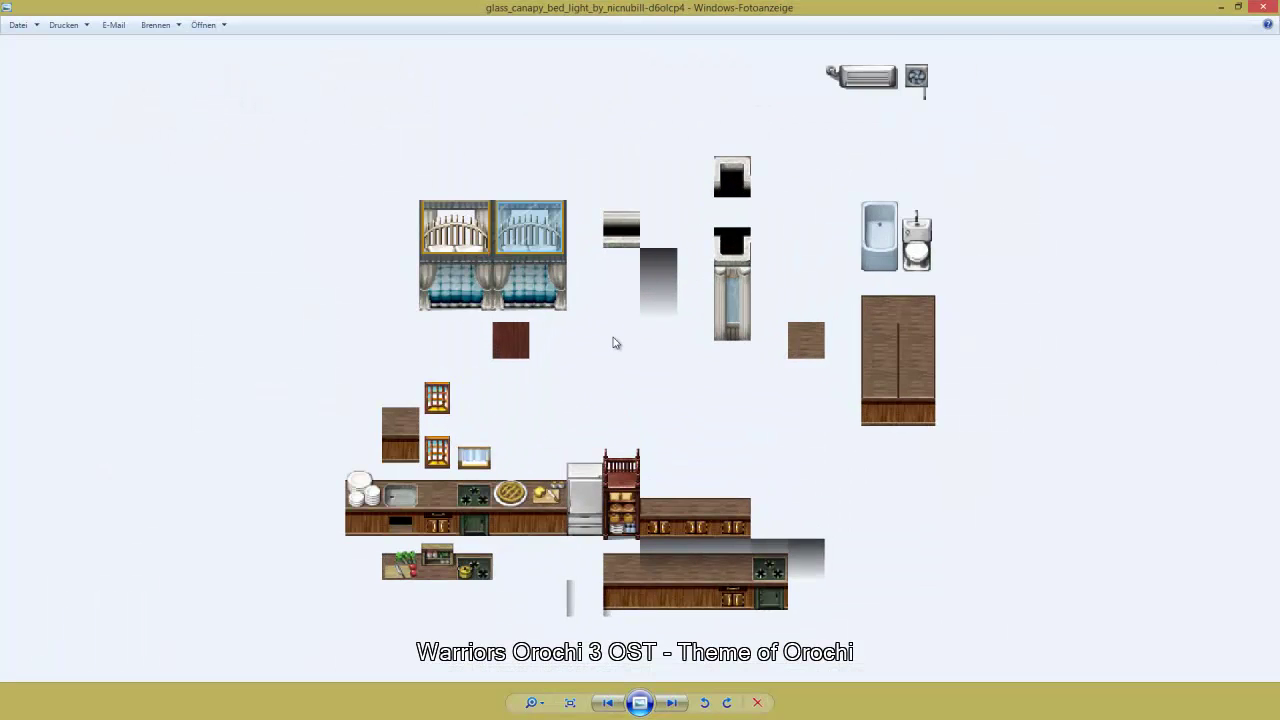
pyautogui.scroll(1, 613, 341)
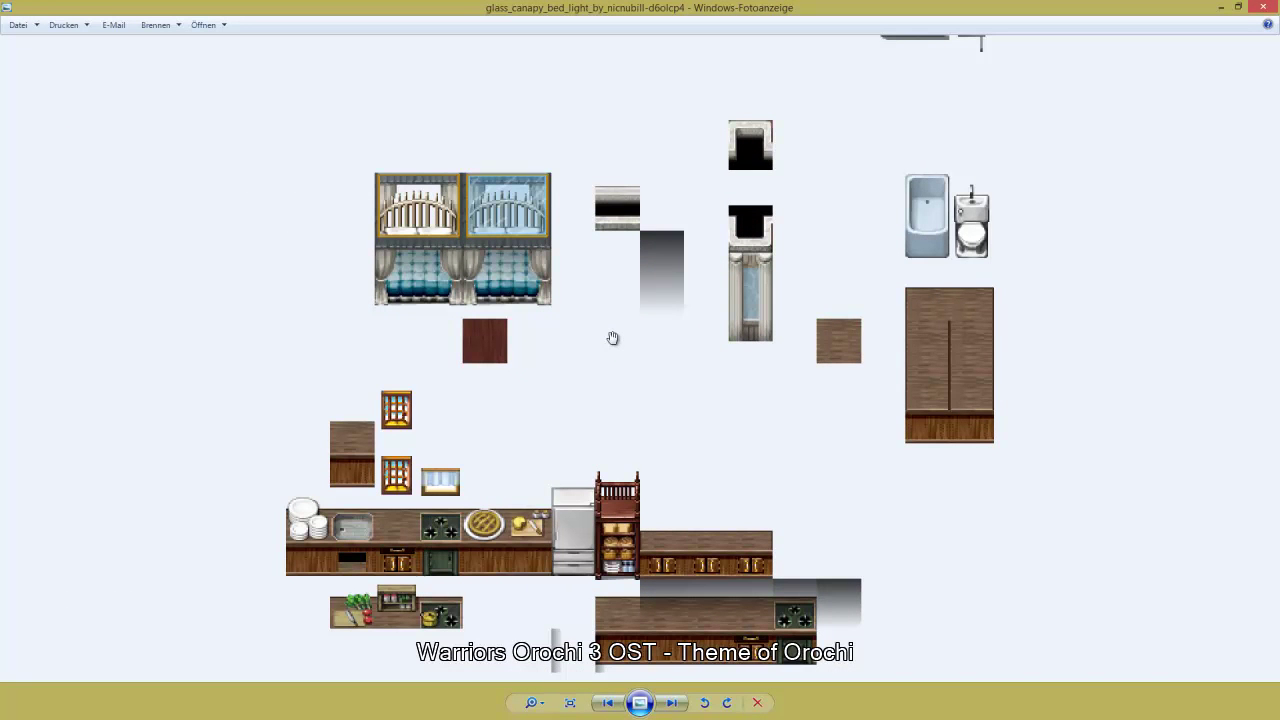
pyautogui.scroll(-1, 613, 340)
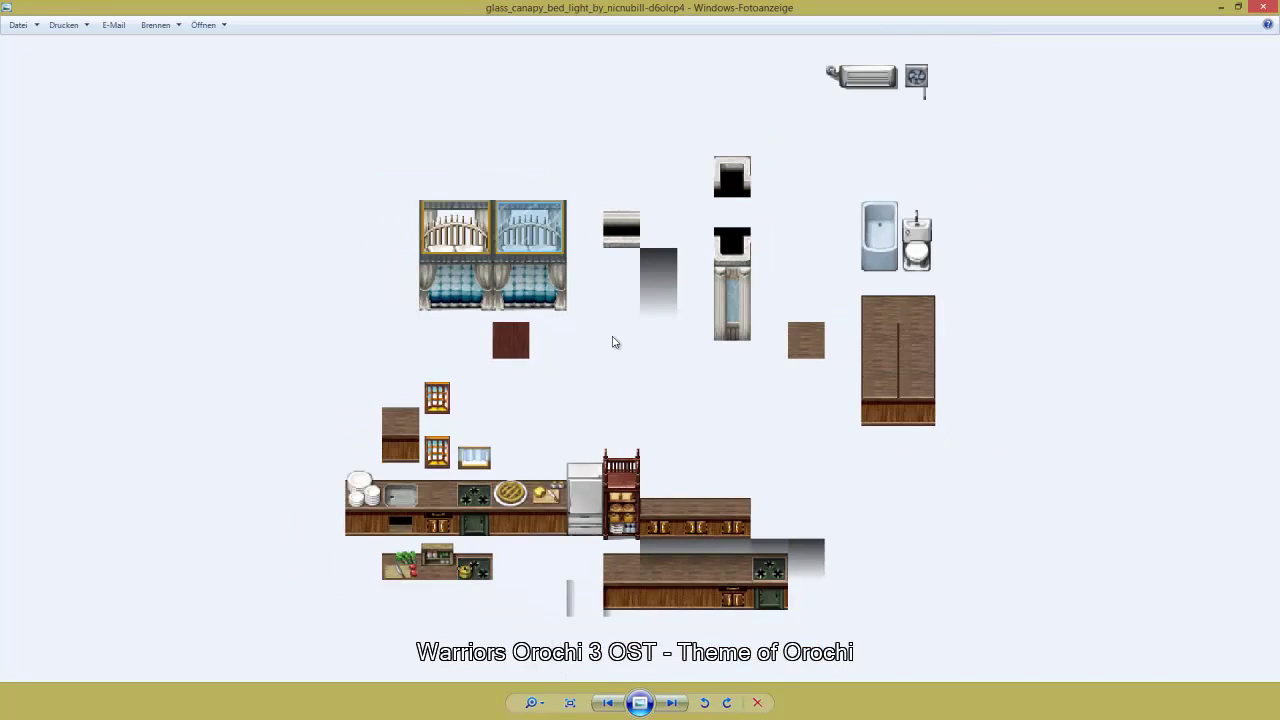
pyautogui.scroll(-1, 613, 341)
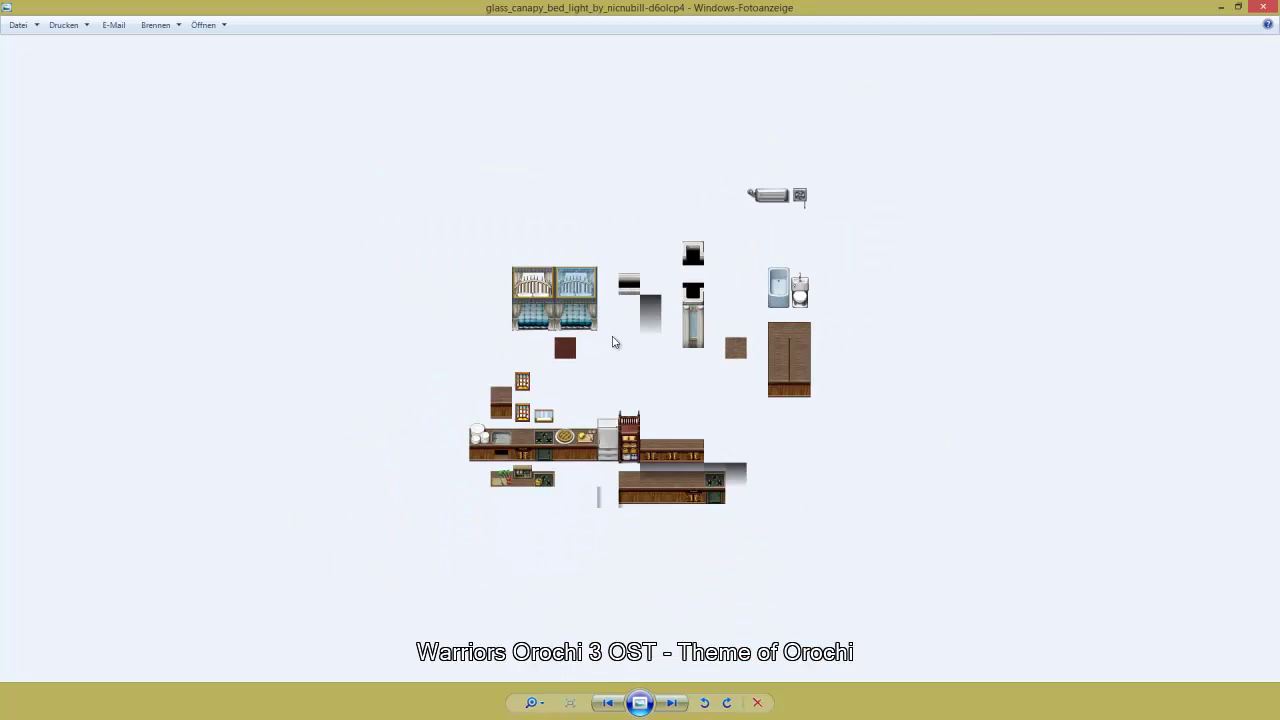
# Preview the tiles_french_country_style_2 and bunkbeds images in the Caithlin folder for usable furniture
pyautogui.click(1268, 10)
pyautogui.doubleClick(750, 232)
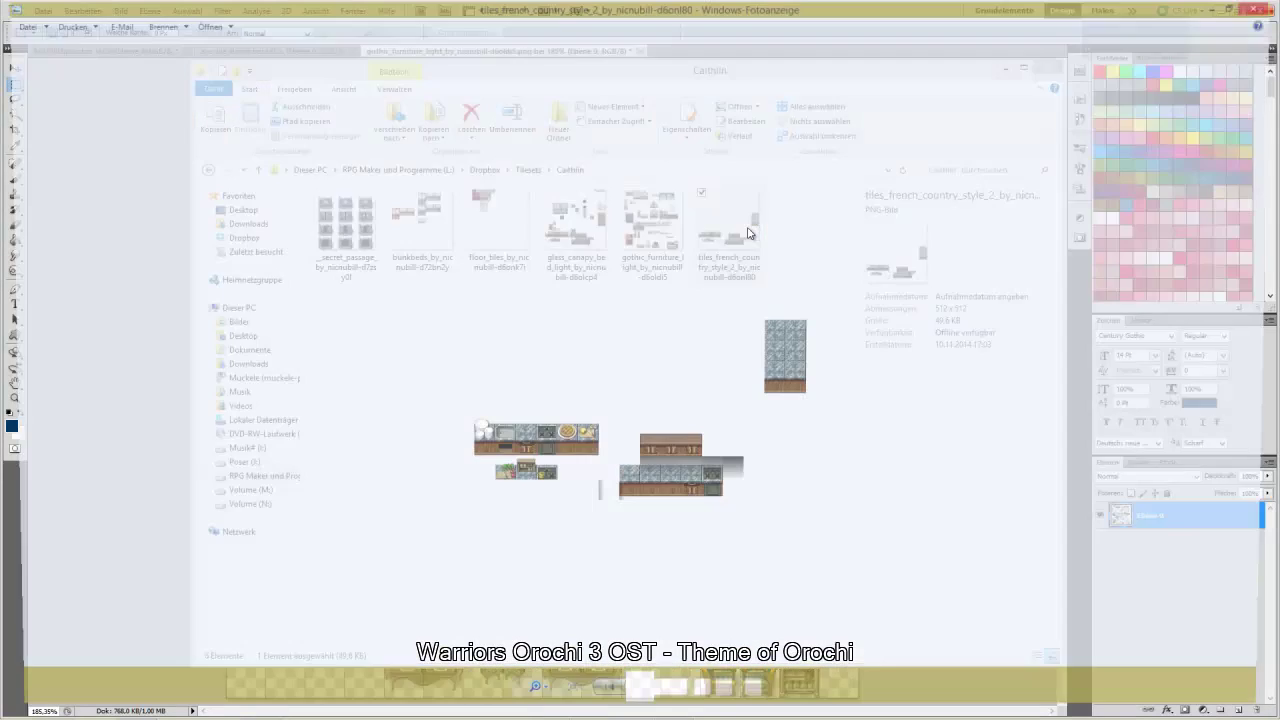
pyautogui.click(1264, 7)
pyautogui.doubleClick(422, 240)
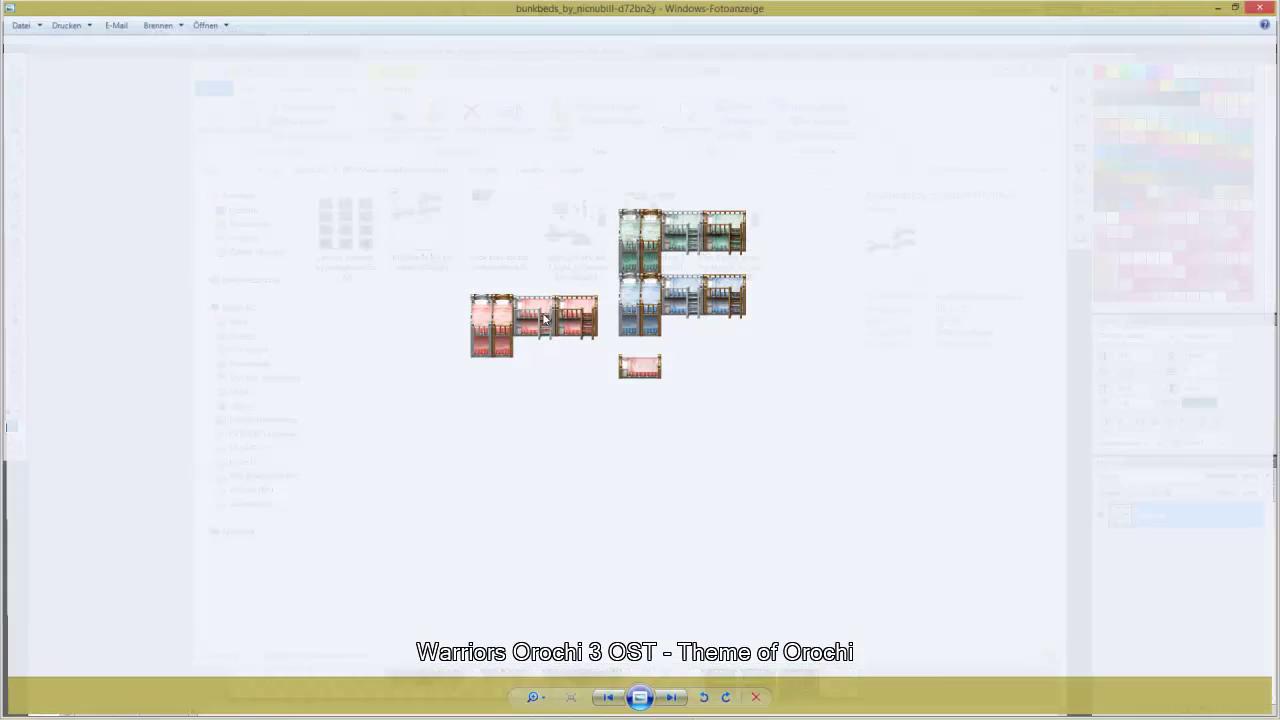
# Preview the floor_tiles_by_nicnubill-d6onk7i image and examine its floor and carpet tiles up close
pyautogui.click(1264, 7)
pyautogui.doubleClick(477, 228)
pyautogui.scroll(2, 525, 298)
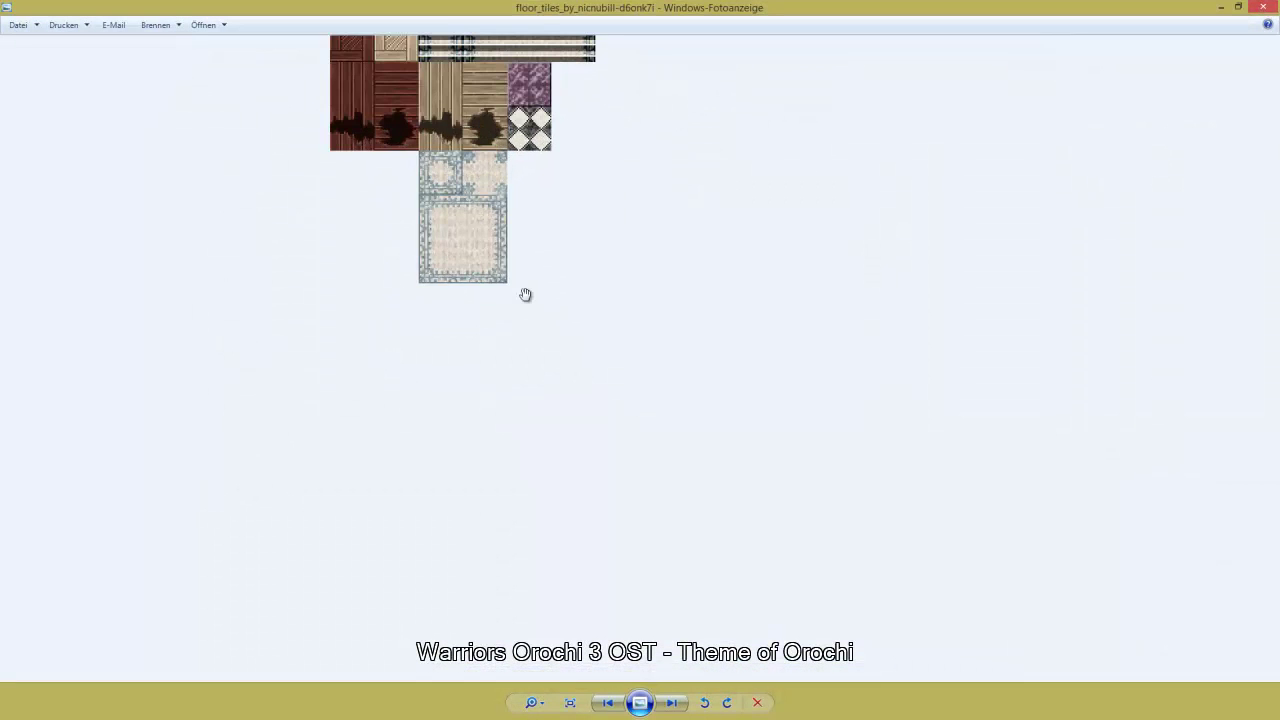
# Close the floor tiles preview and examine the inside_a2_by_Candacis_zps30b58500 image in the Candacis folder
pyautogui.scroll(-2, 525, 295)
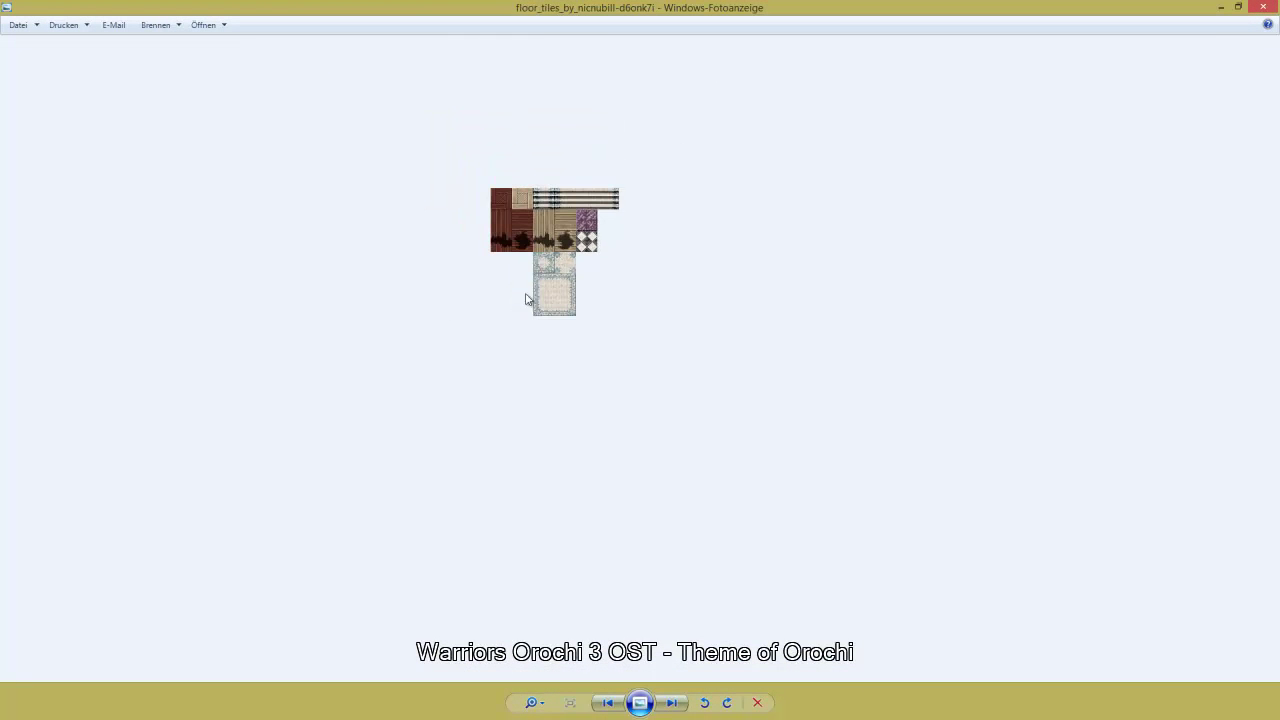
pyautogui.click(1272, 8)
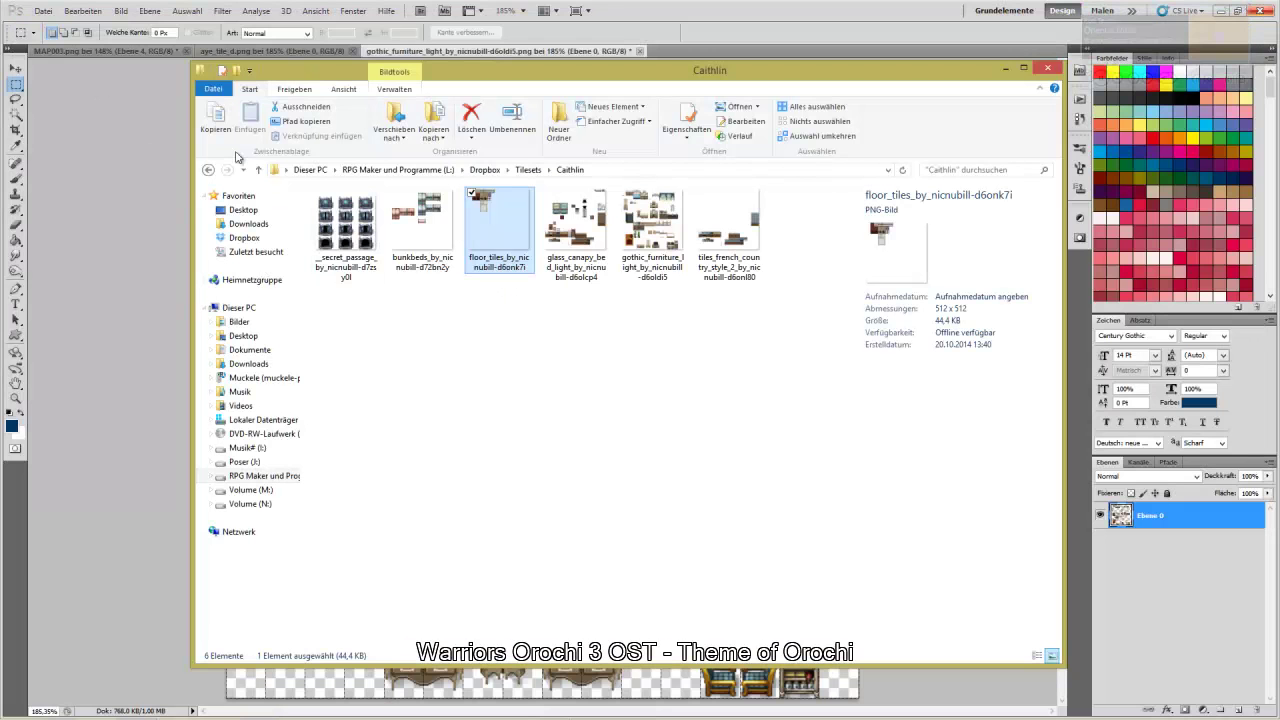
pyautogui.click(208, 169)
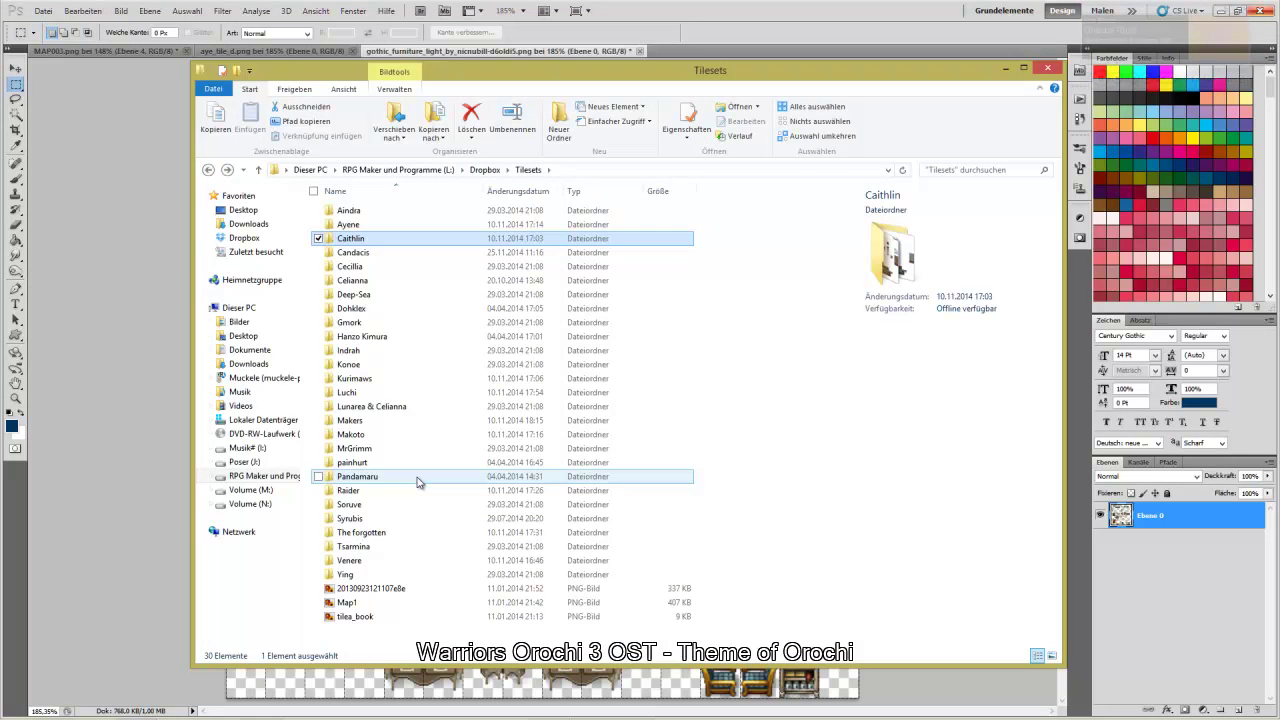
pyautogui.doubleClick(354, 252)
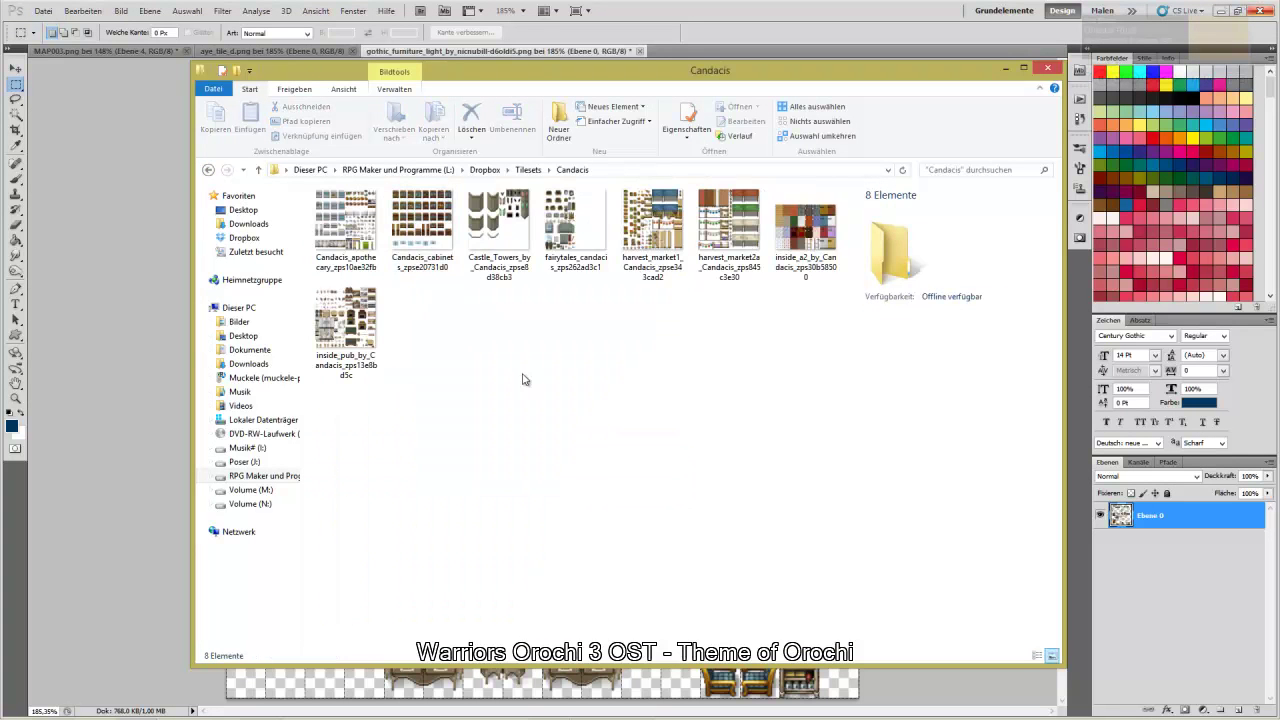
pyautogui.doubleClick(812, 240)
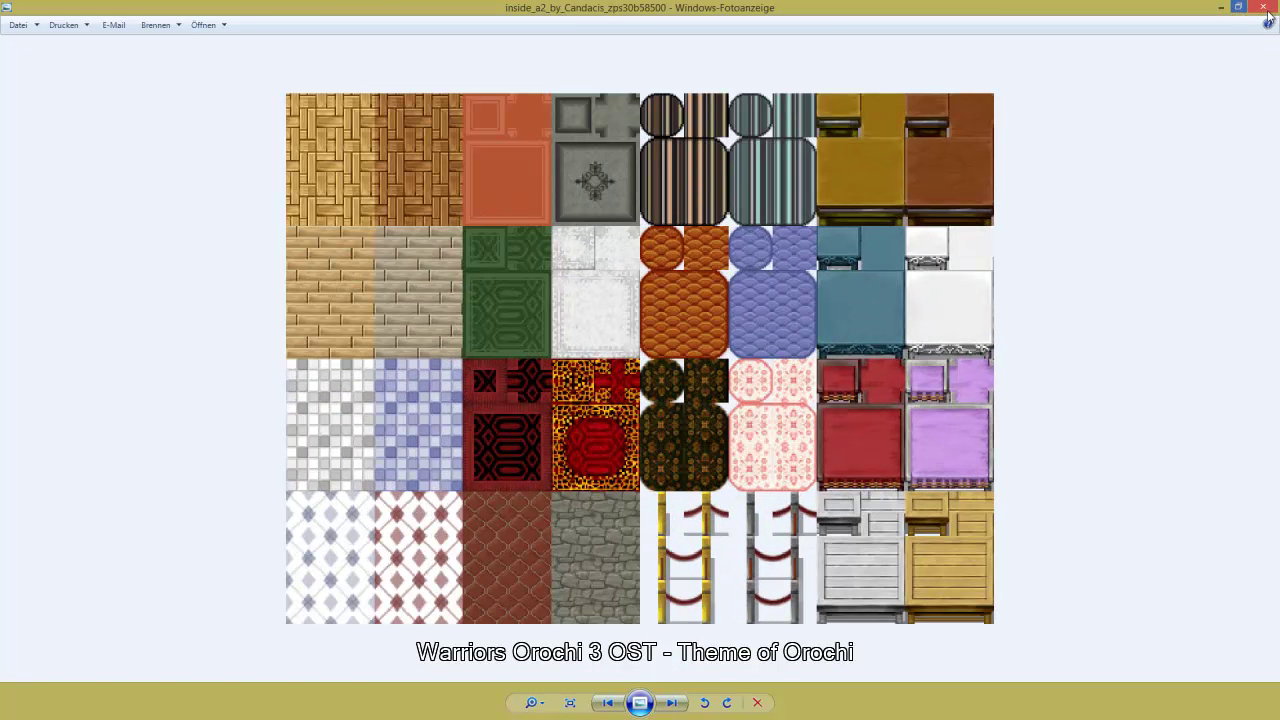
pyautogui.moveTo(1265, 8)
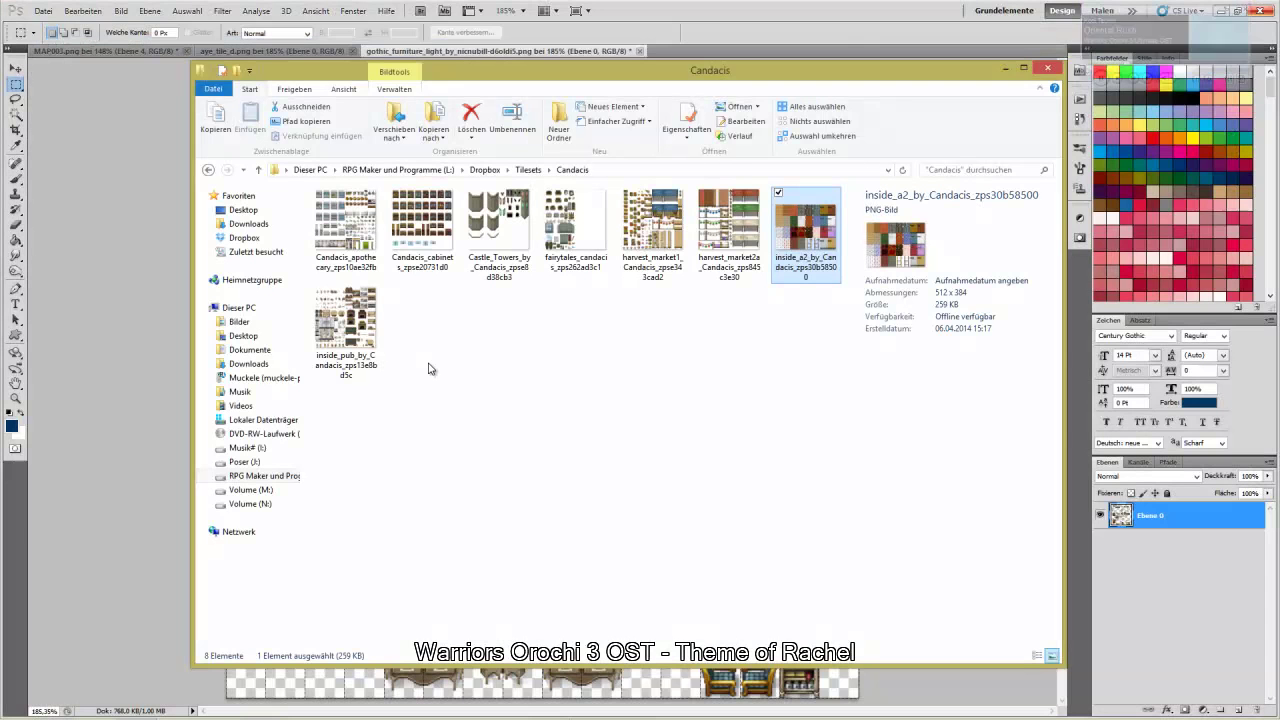
pyautogui.click(1264, 7)
# Preview the inside_pub_by_Candacis and fairytales_candacis images in the Candacis folder for usable furniture and decorations
pyautogui.doubleClick(350, 335)
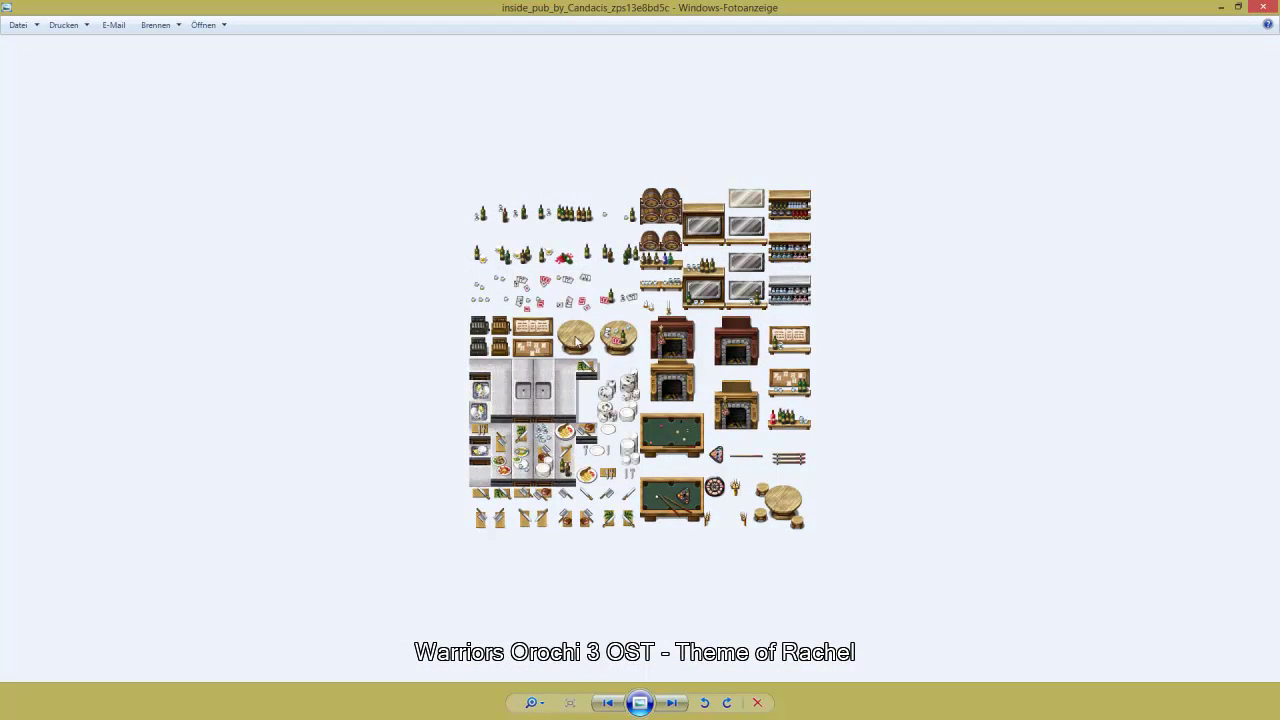
pyautogui.click(1264, 7)
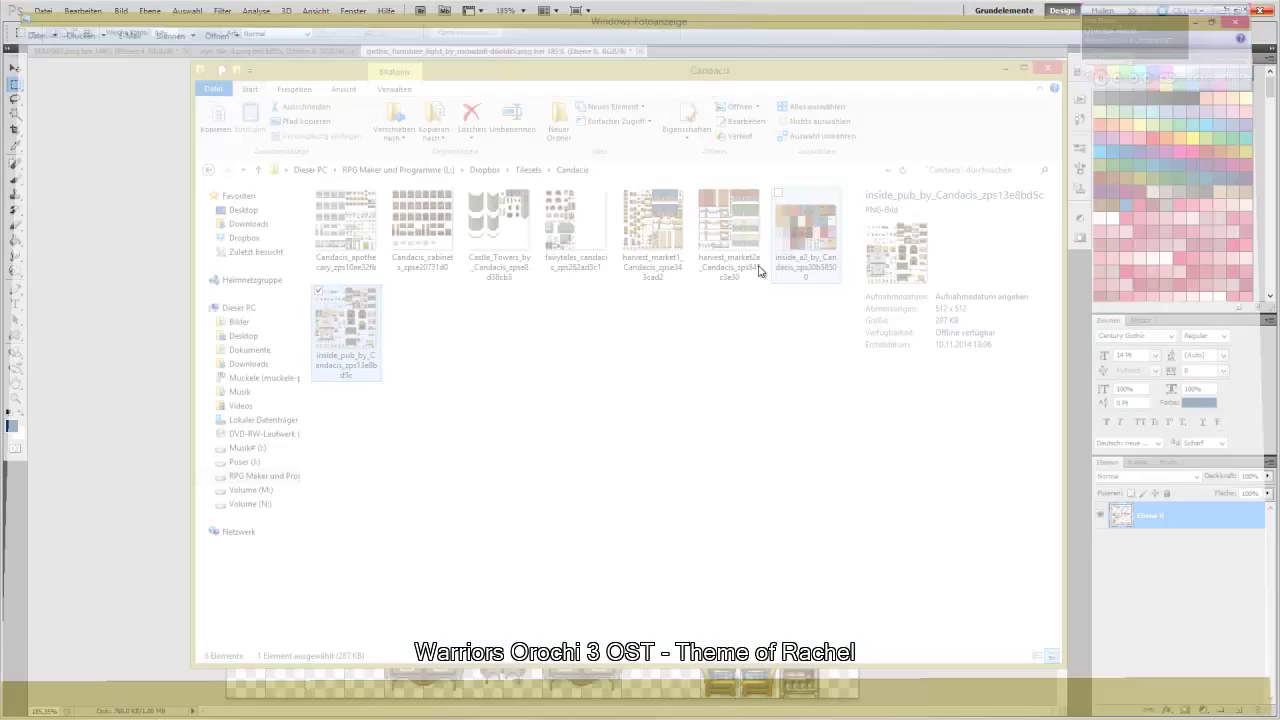
pyautogui.doubleClick(566, 246)
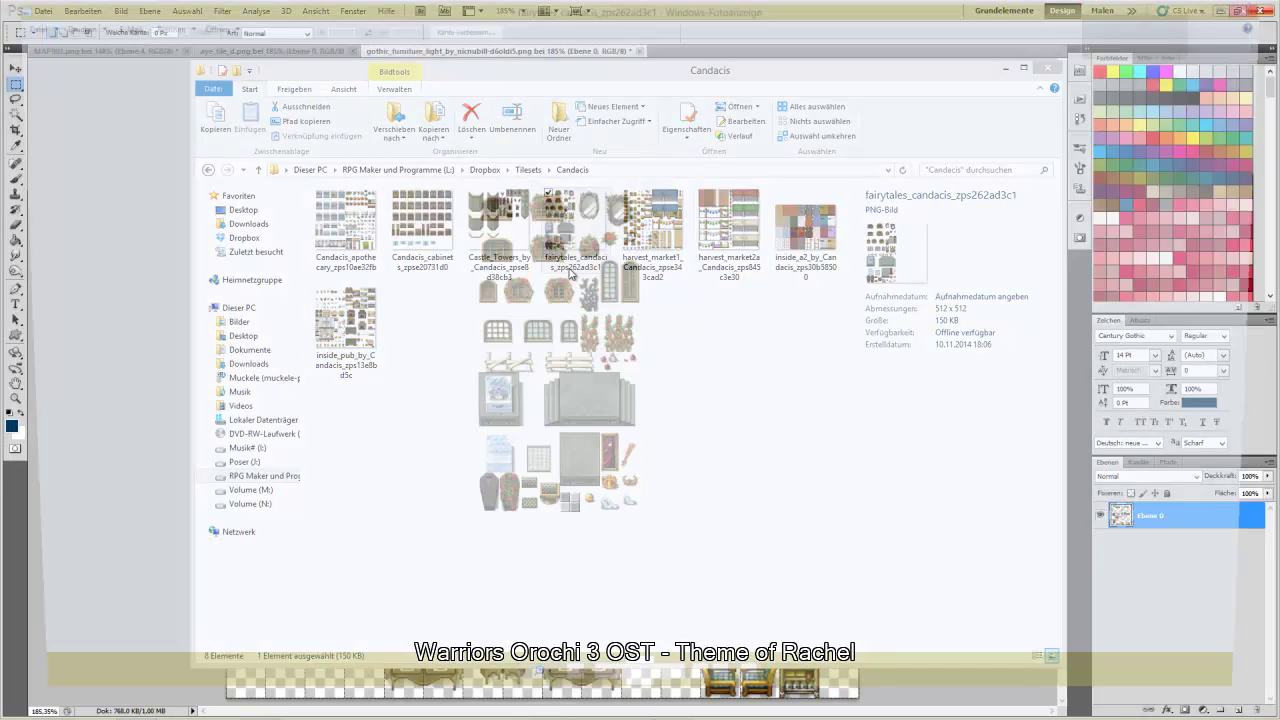
pyautogui.scroll(1, 598, 297)
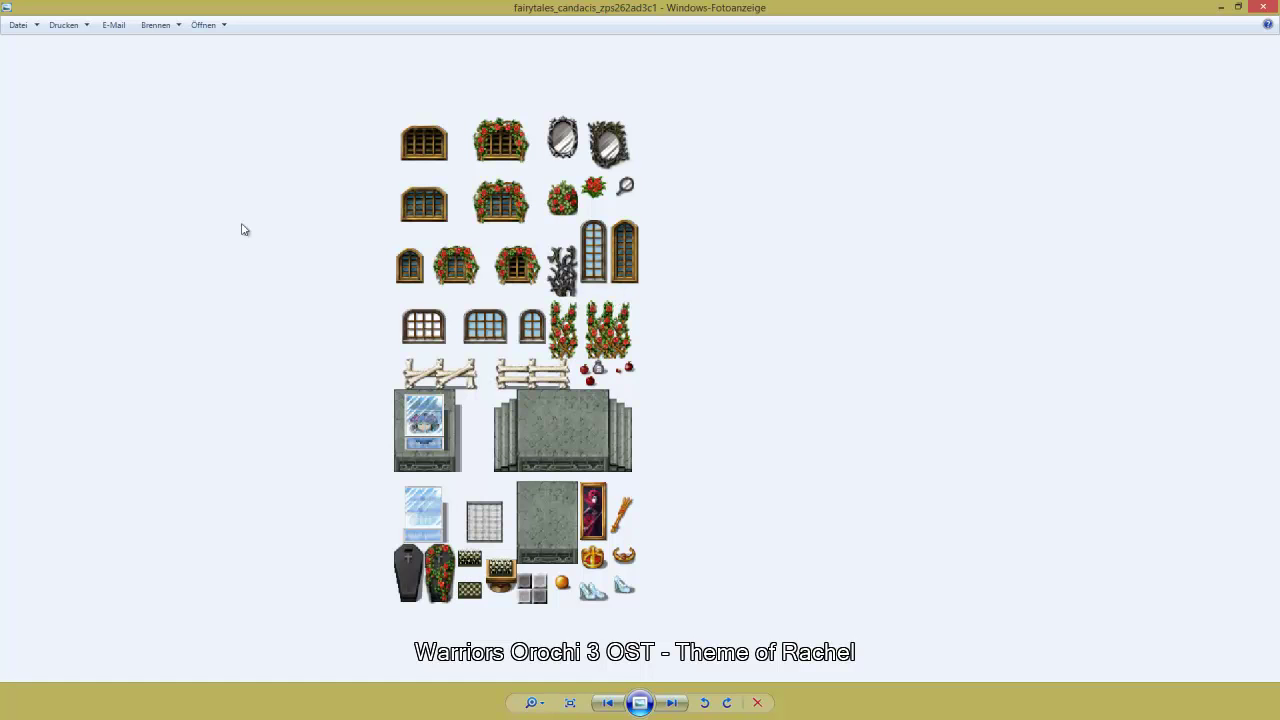
pyautogui.moveTo(1264, 8)
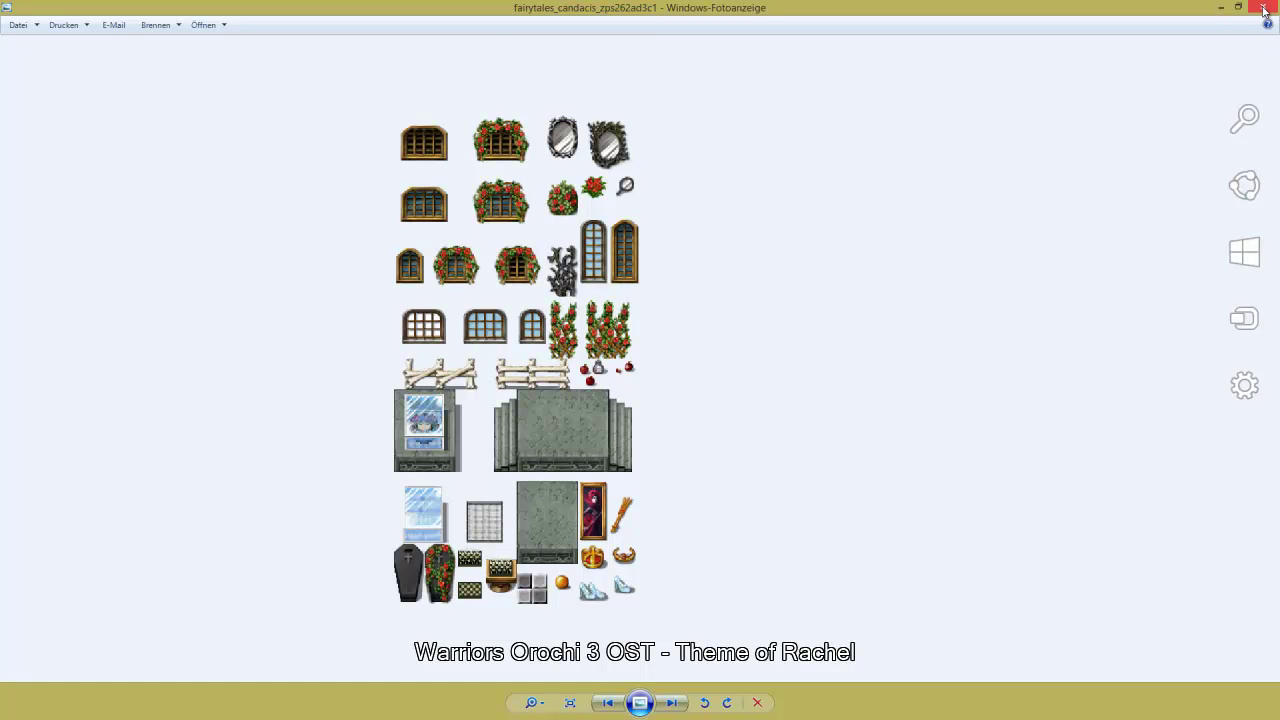
pyautogui.click(1264, 8)
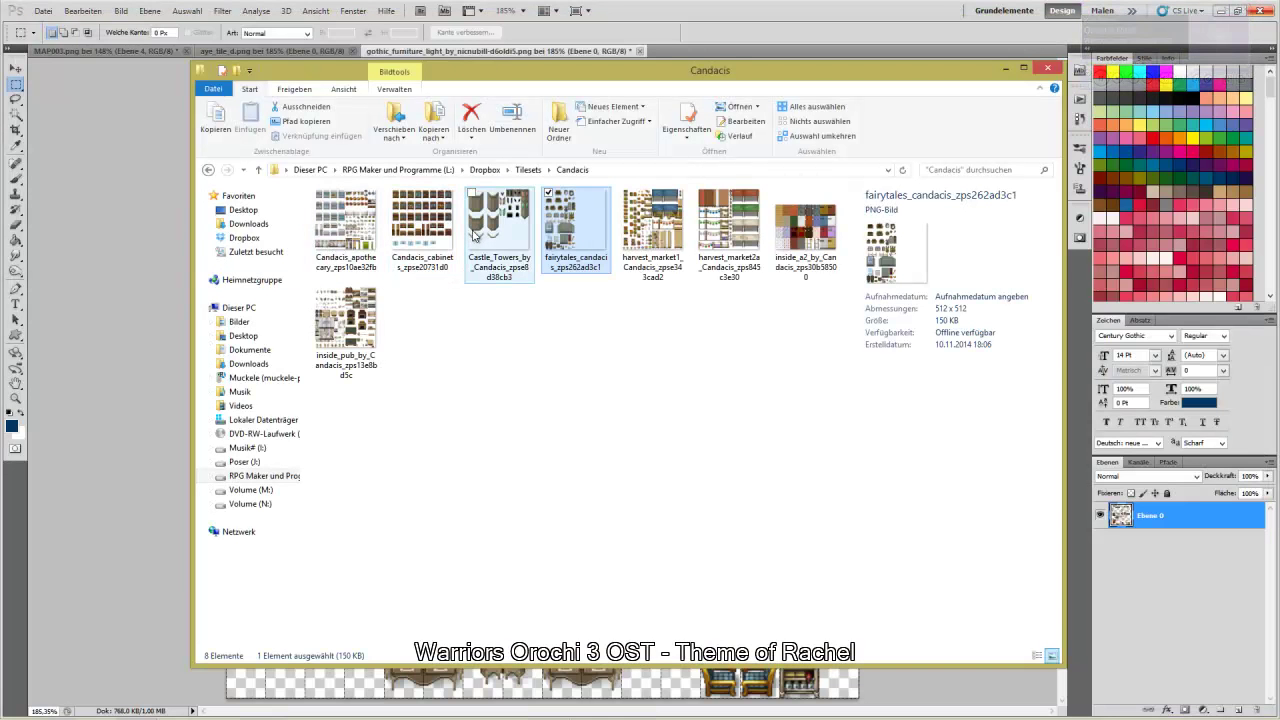
# Check the Cecillia tileset folder, then open the Celianna folder from the Tilesets directory
pyautogui.click(208, 170)
pyautogui.doubleClick(358, 275)
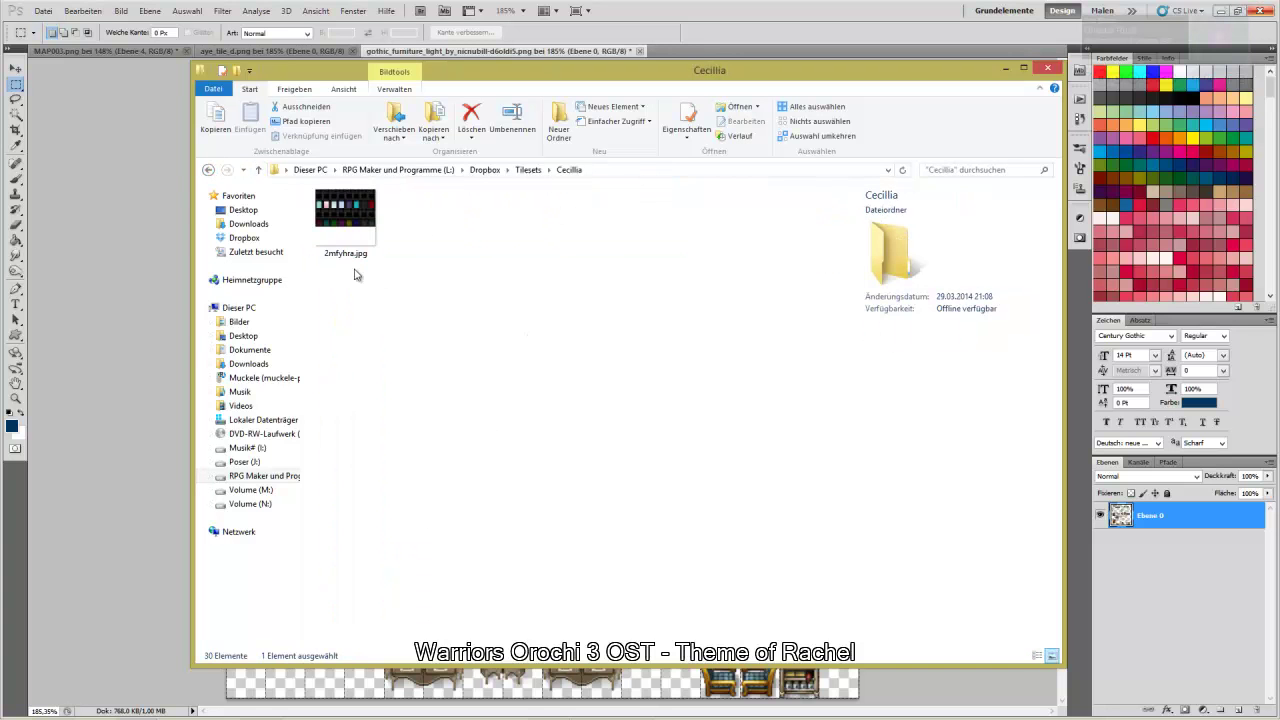
pyautogui.click(208, 170)
pyautogui.click(365, 282)
pyautogui.doubleClick(368, 284)
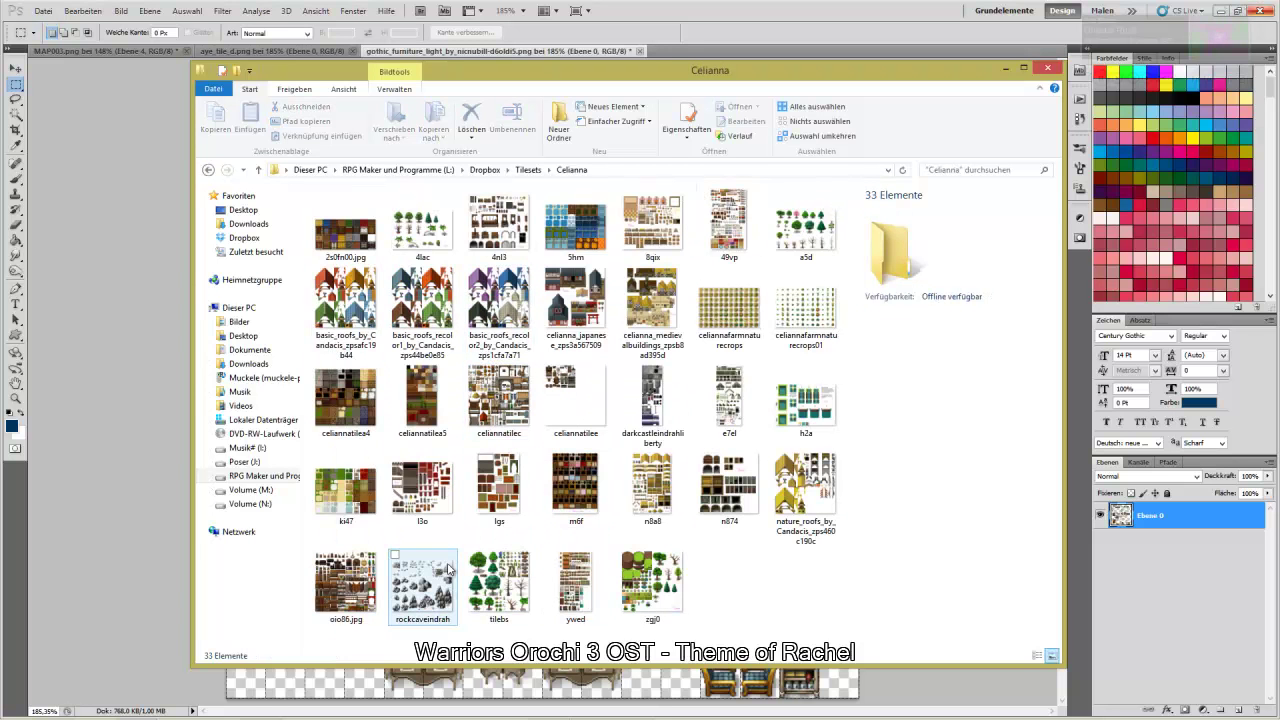
# Preview the oio86, ywed and 49vp images in the Celianna folder for usable interior furniture
pyautogui.doubleClick(345, 583)
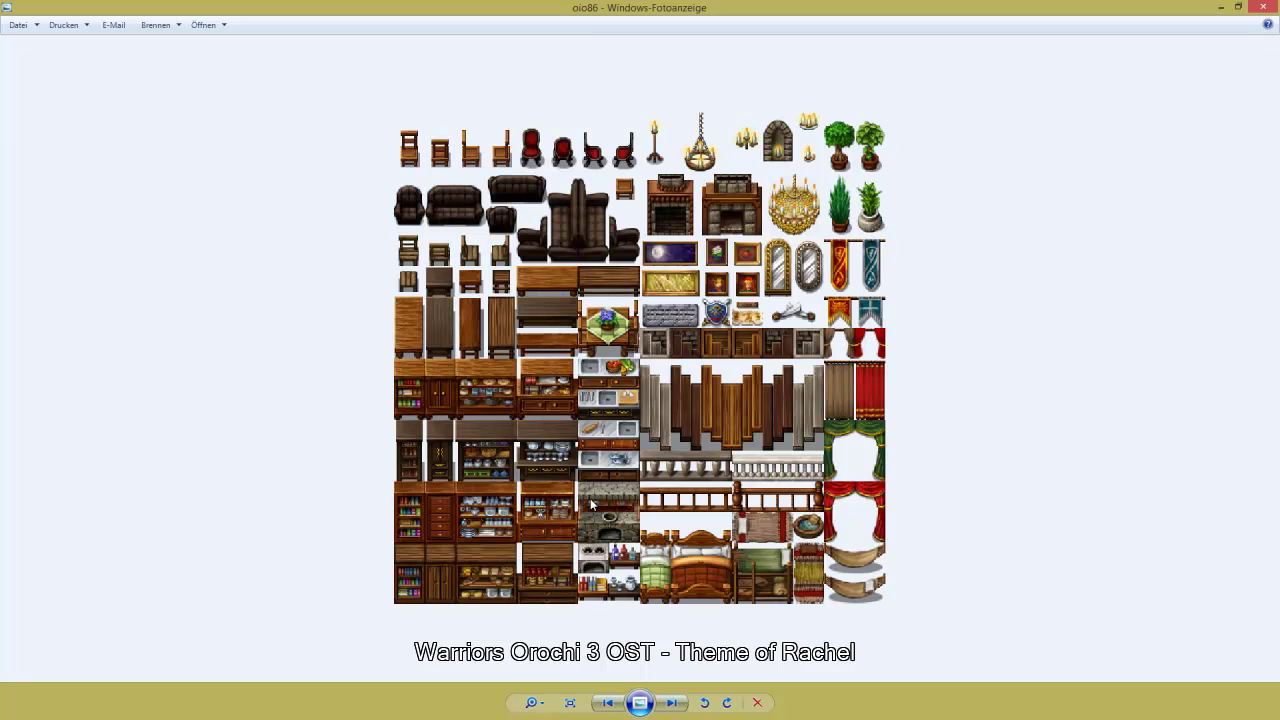
pyautogui.click(1263, 7)
pyautogui.doubleClick(575, 585)
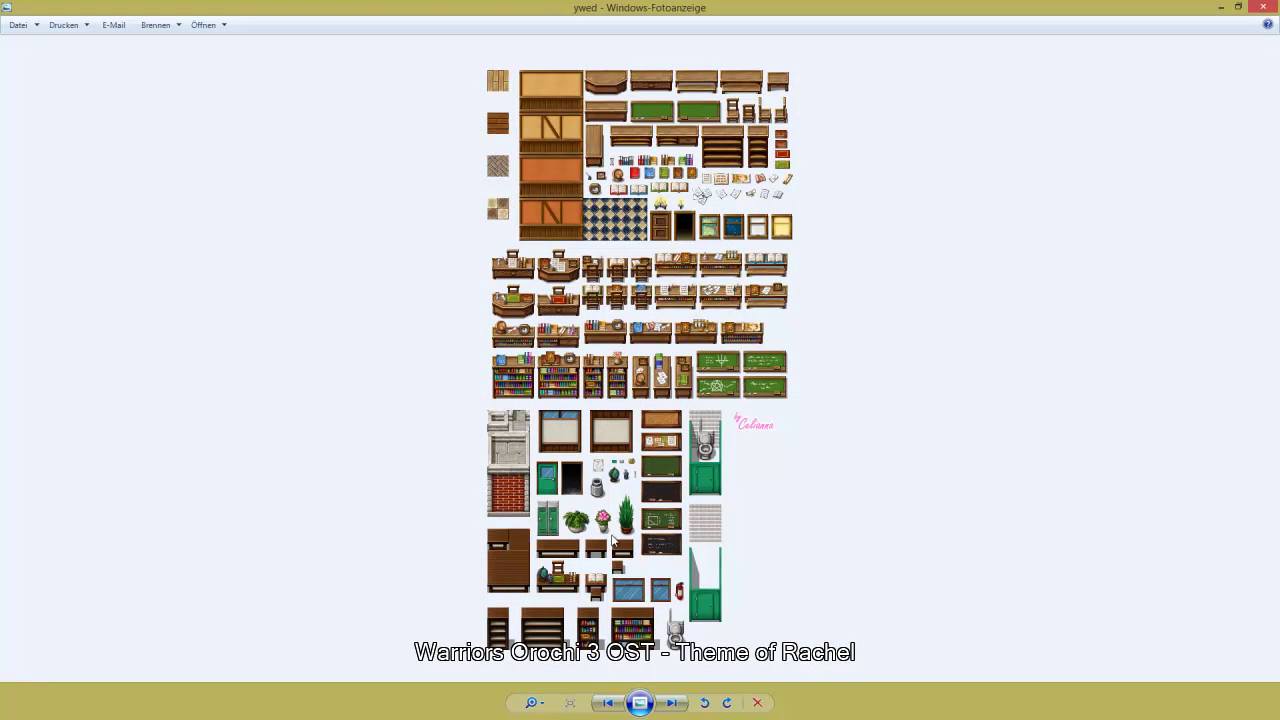
pyautogui.click(1263, 7)
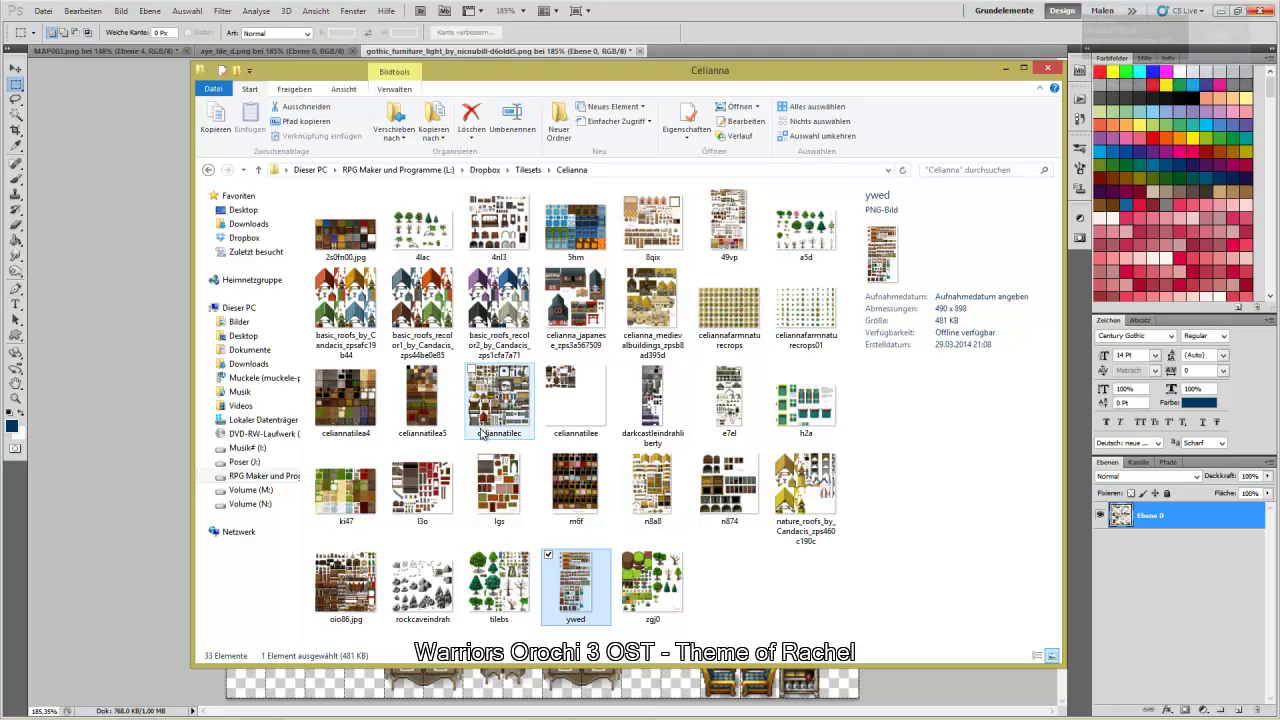
pyautogui.doubleClick(728, 256)
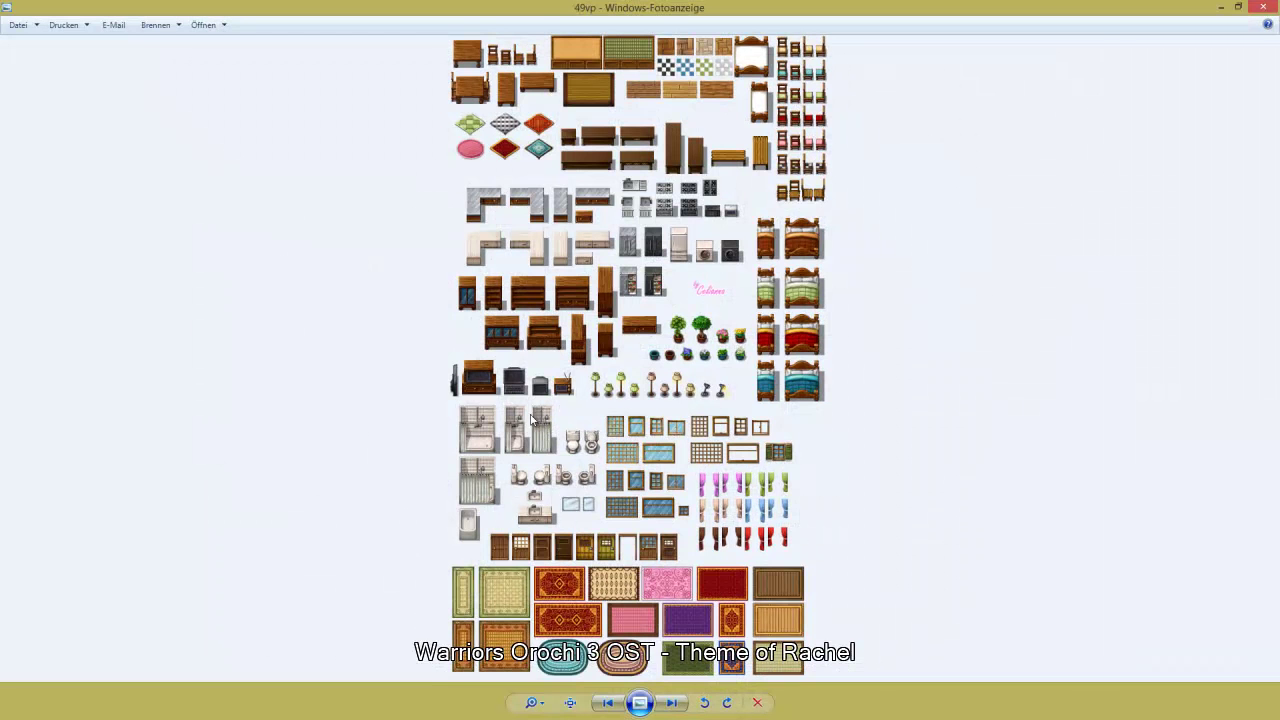
pyautogui.click(1262, 7)
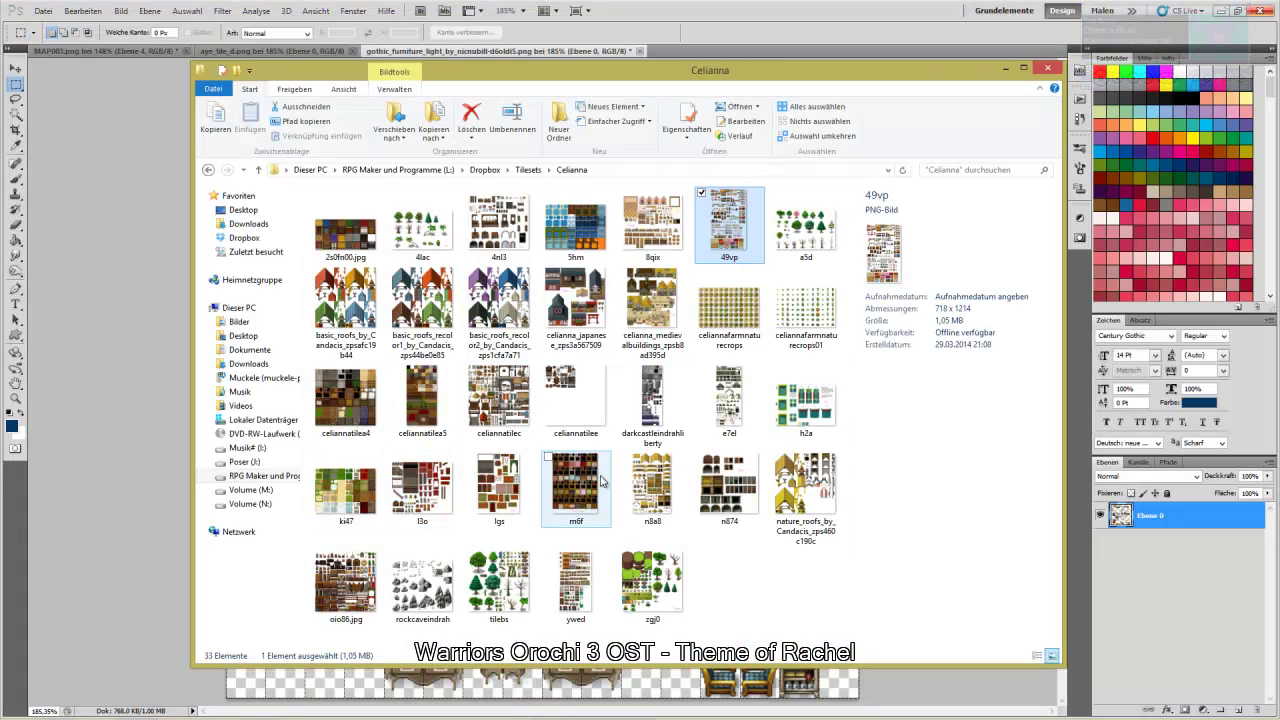
# Preview the l3o and 4nl3 images in the Celianna folder and examine their castle and wooden pieces
pyautogui.doubleClick(412, 489)
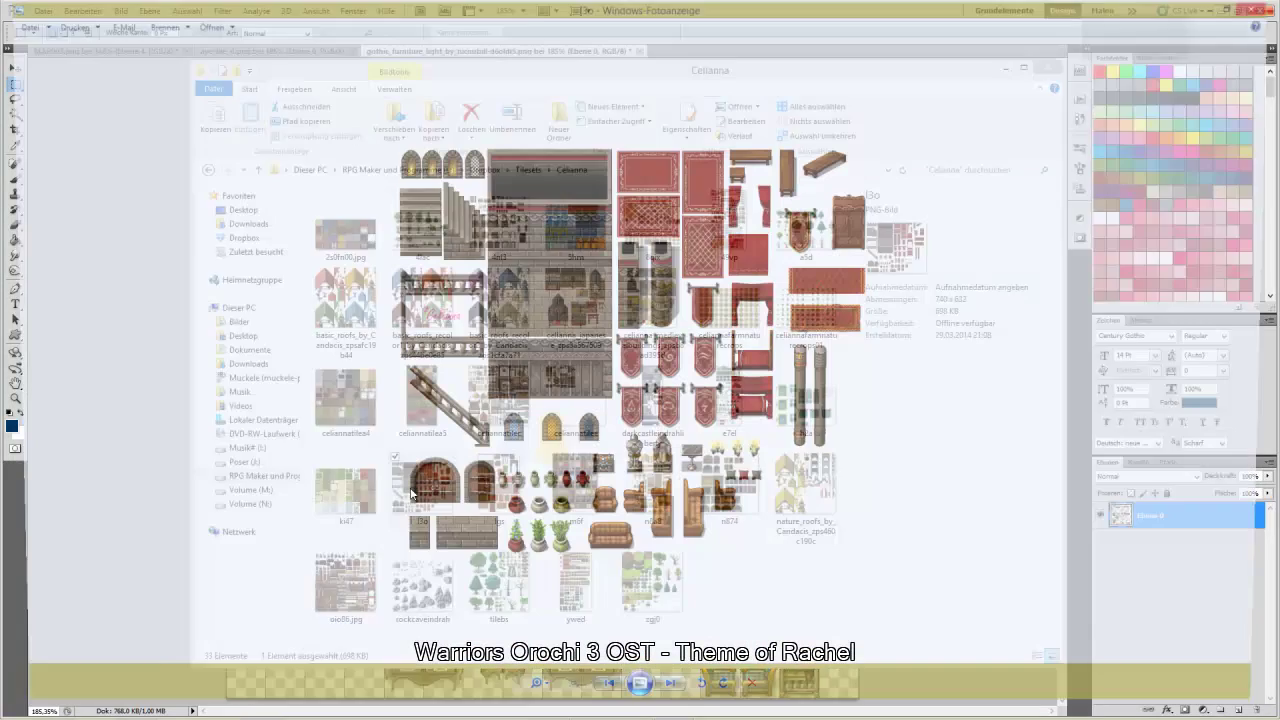
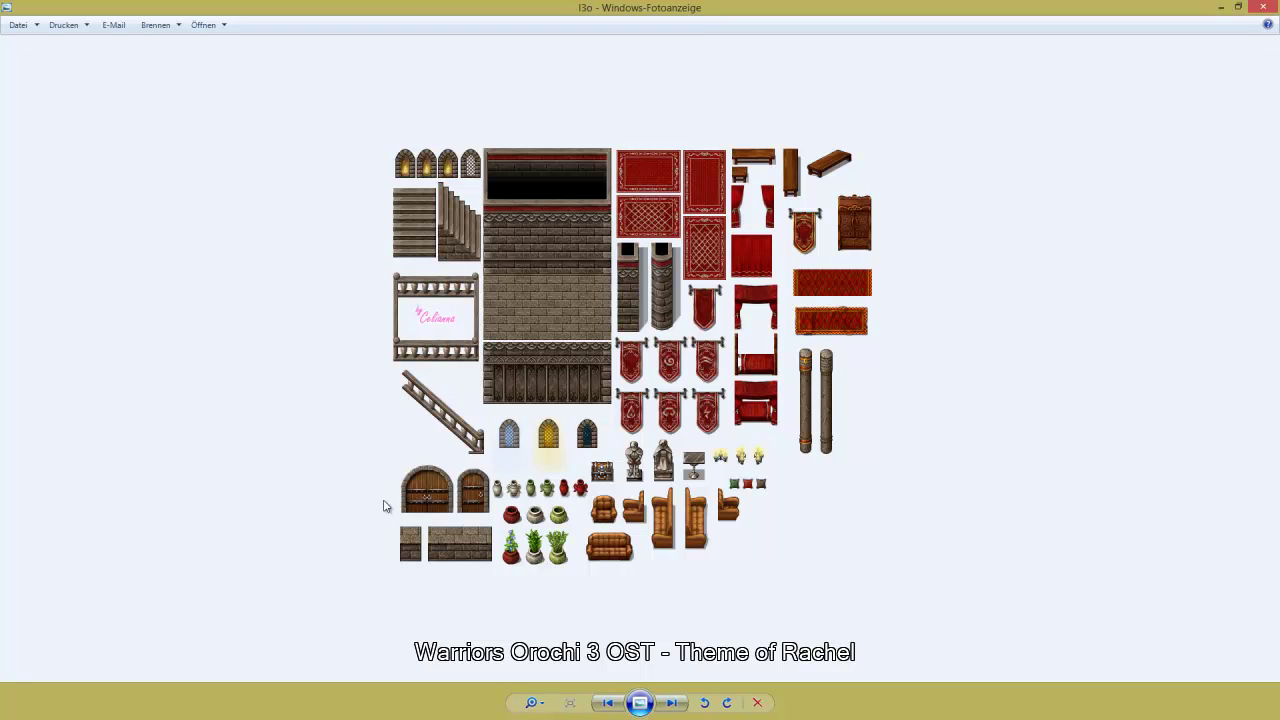
pyautogui.click(1262, 8)
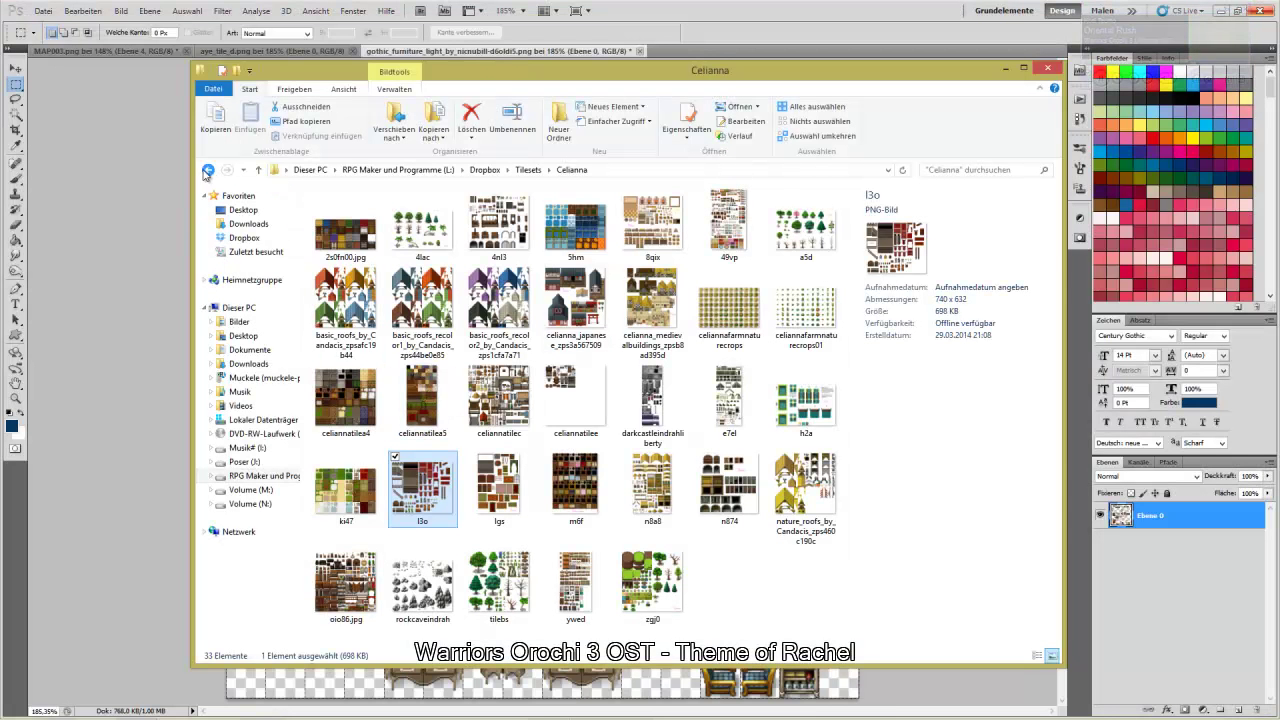
pyautogui.doubleClick(498, 228)
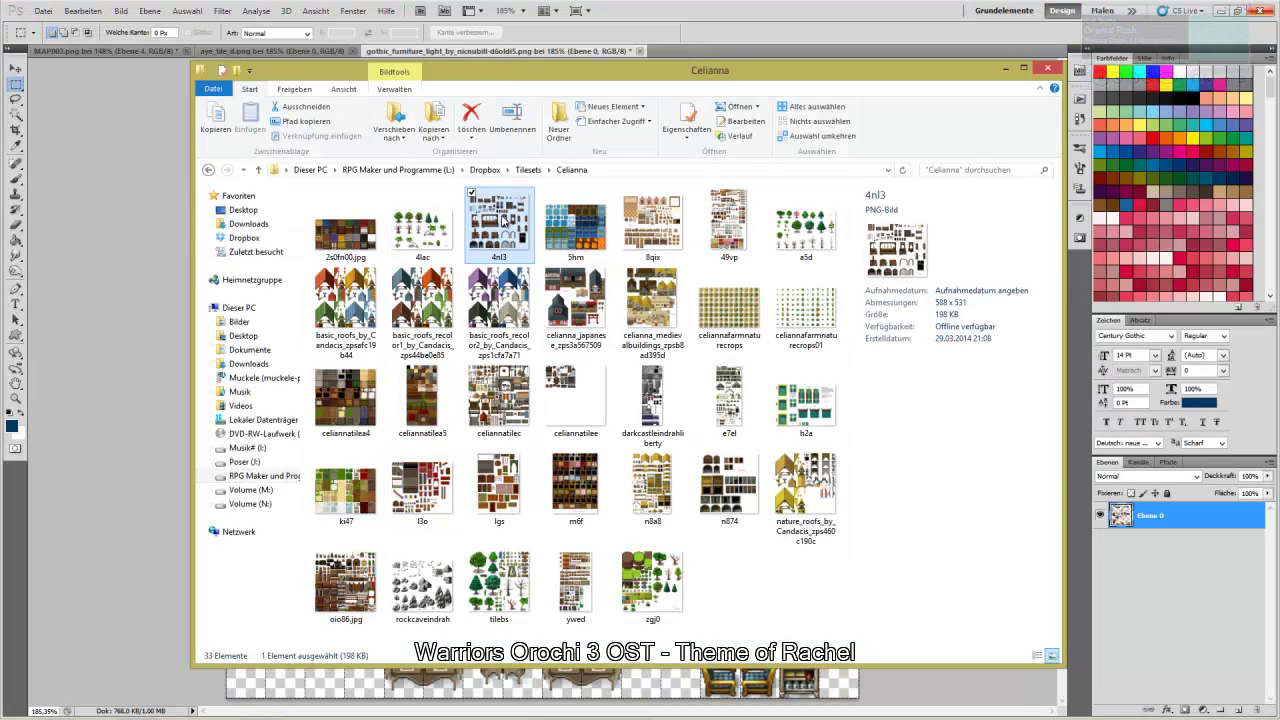
pyautogui.scroll(2, 578, 381)
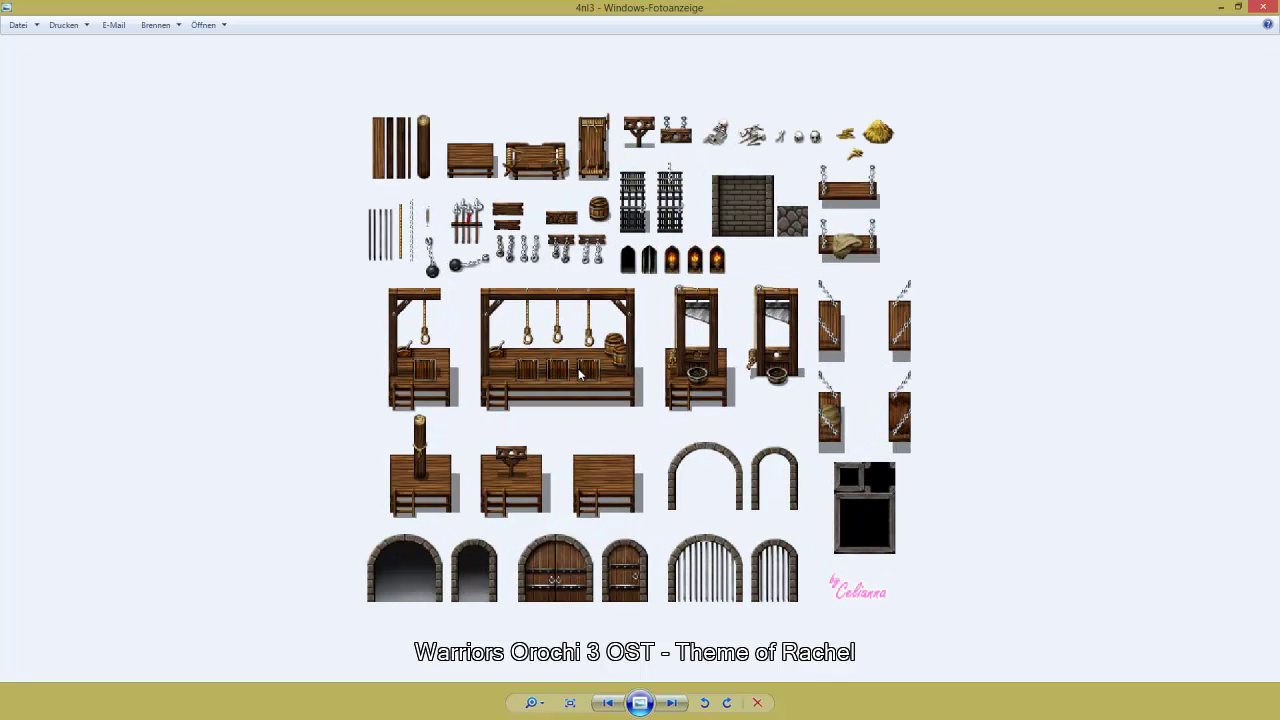
pyautogui.click(1265, 9)
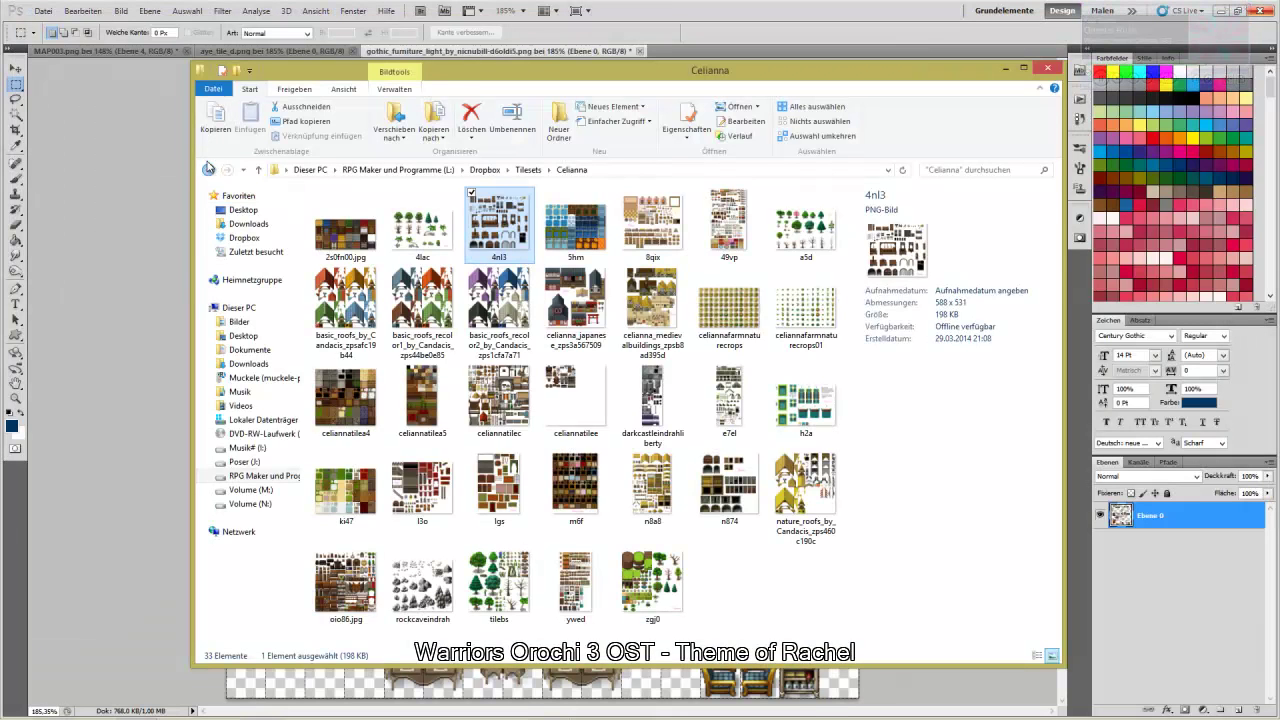
# Return to the Tilesets directory and look through the Deep-Sea and Dohklex folders
pyautogui.click(207, 168)
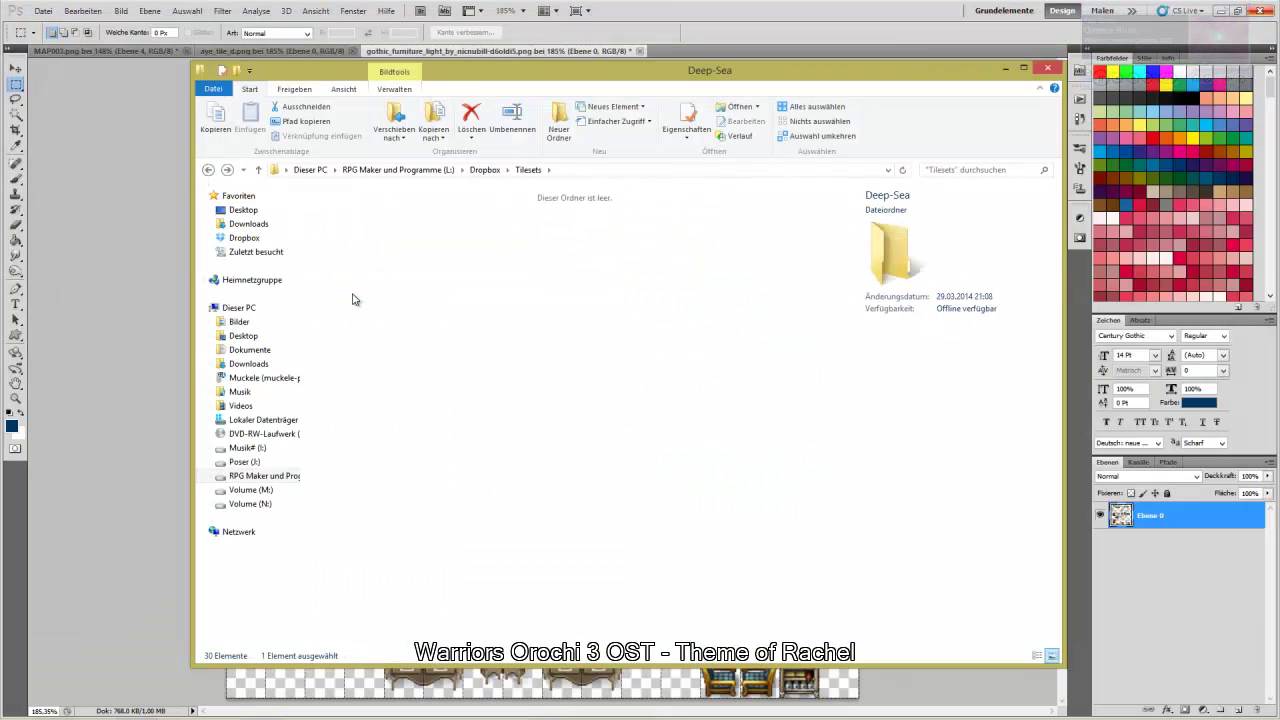
pyautogui.doubleClick(352, 299)
pyautogui.click(208, 170)
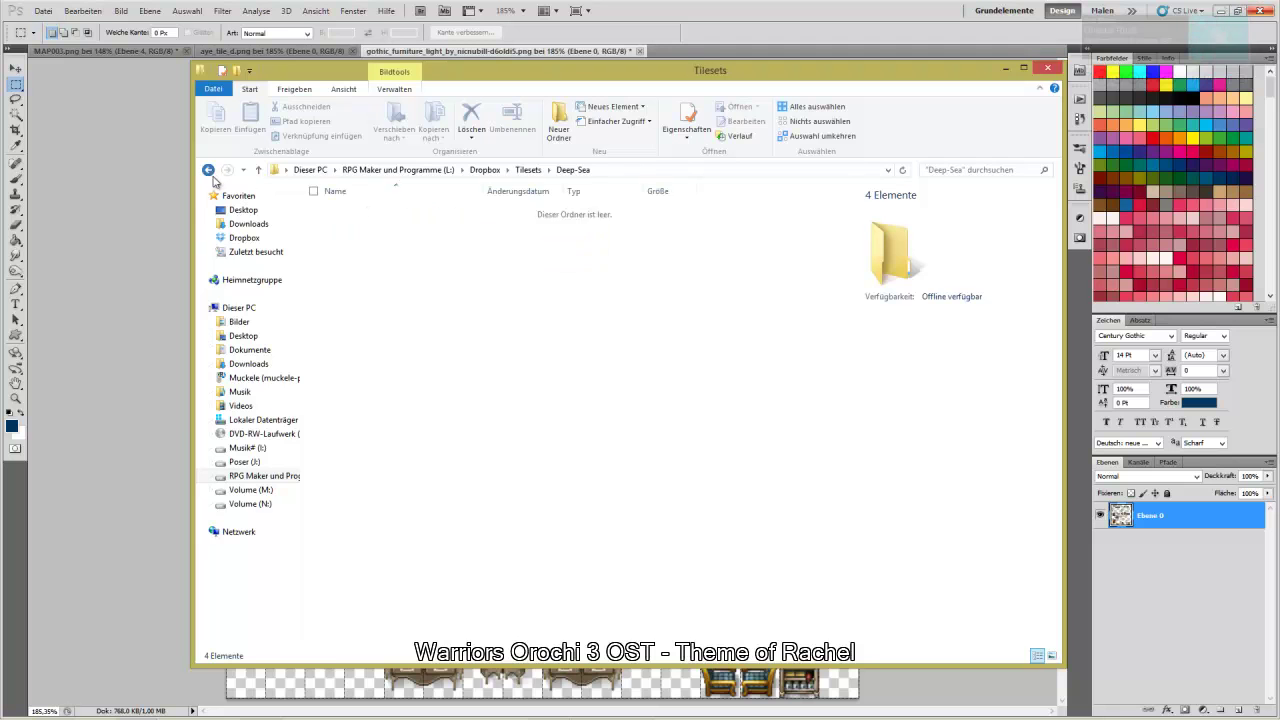
pyautogui.doubleClick(370, 312)
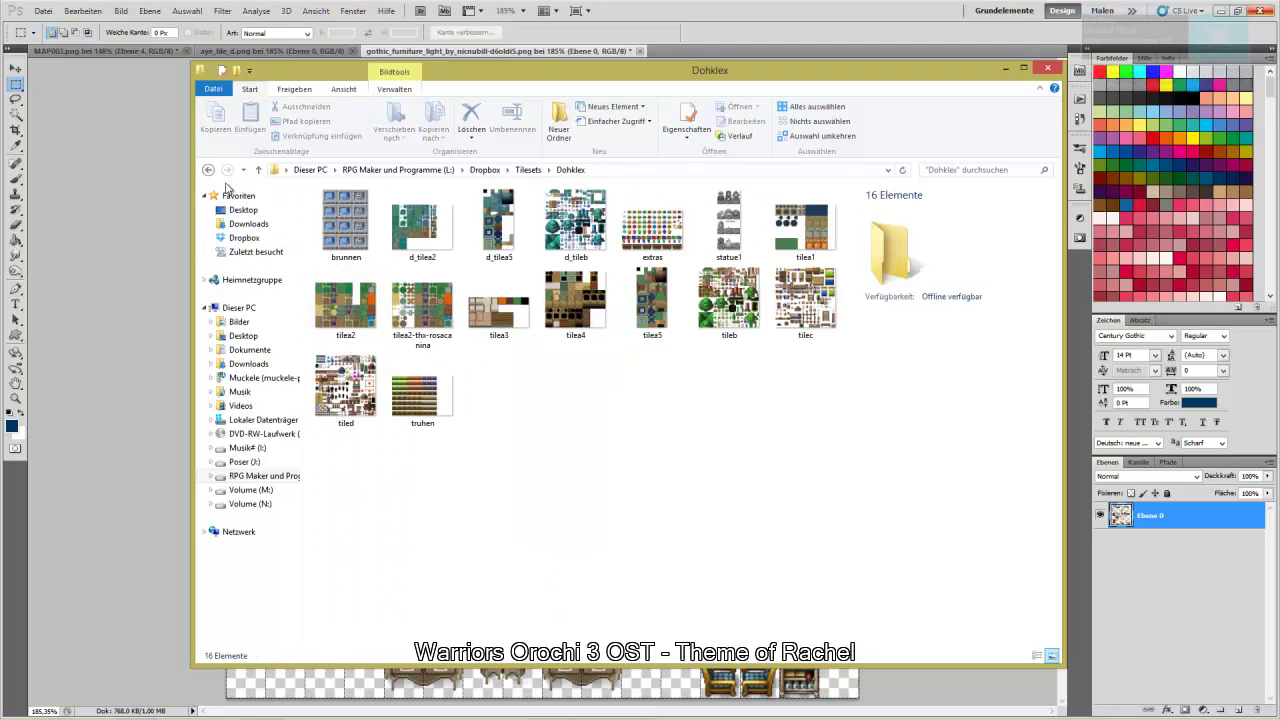
# Open the Gmork folder and preview its mbelier image for shelves, tables and fireplaces
pyautogui.hotkey('alt', 'Left')
pyautogui.doubleClick(360, 326)
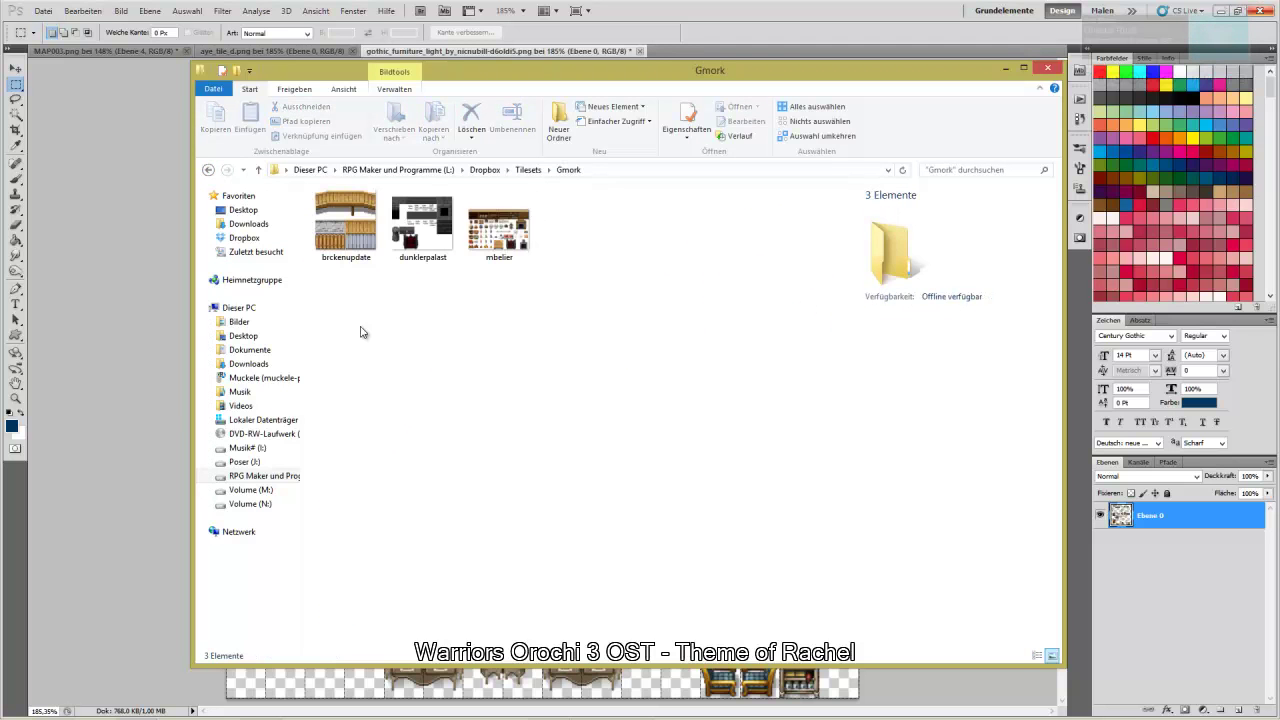
pyautogui.click(516, 250)
pyautogui.doubleClick(518, 251)
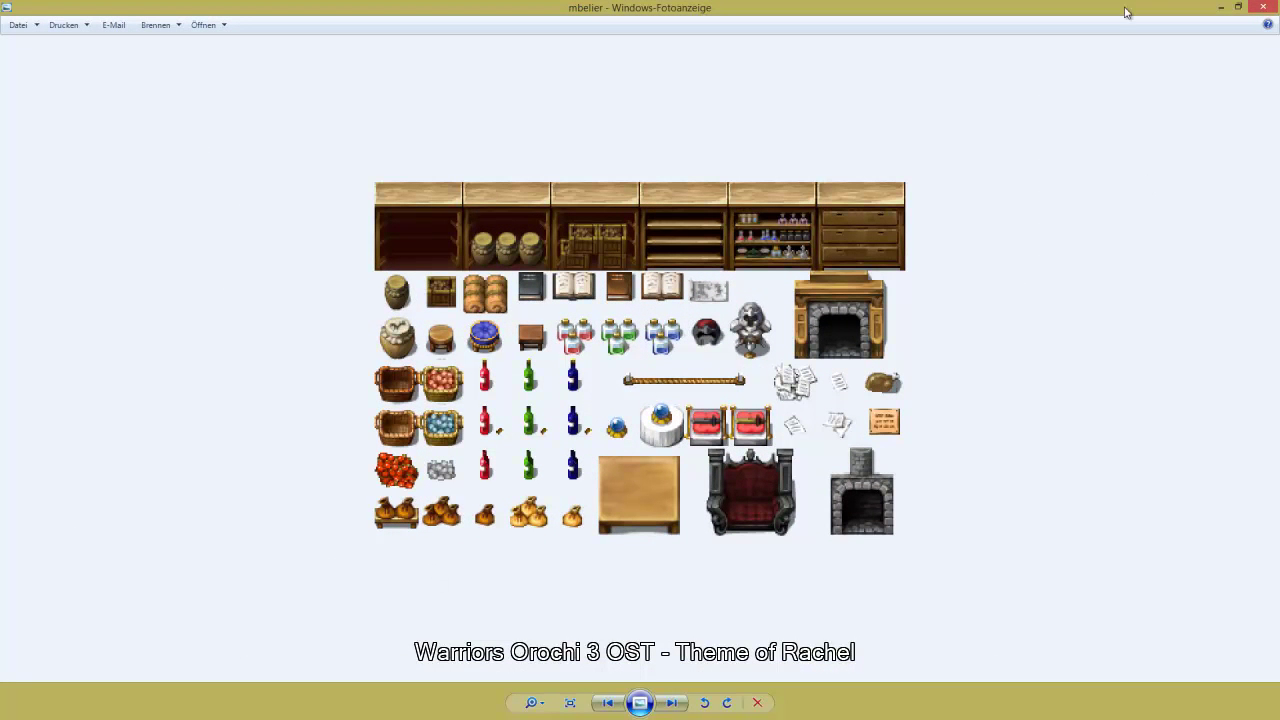
pyautogui.click(1265, 7)
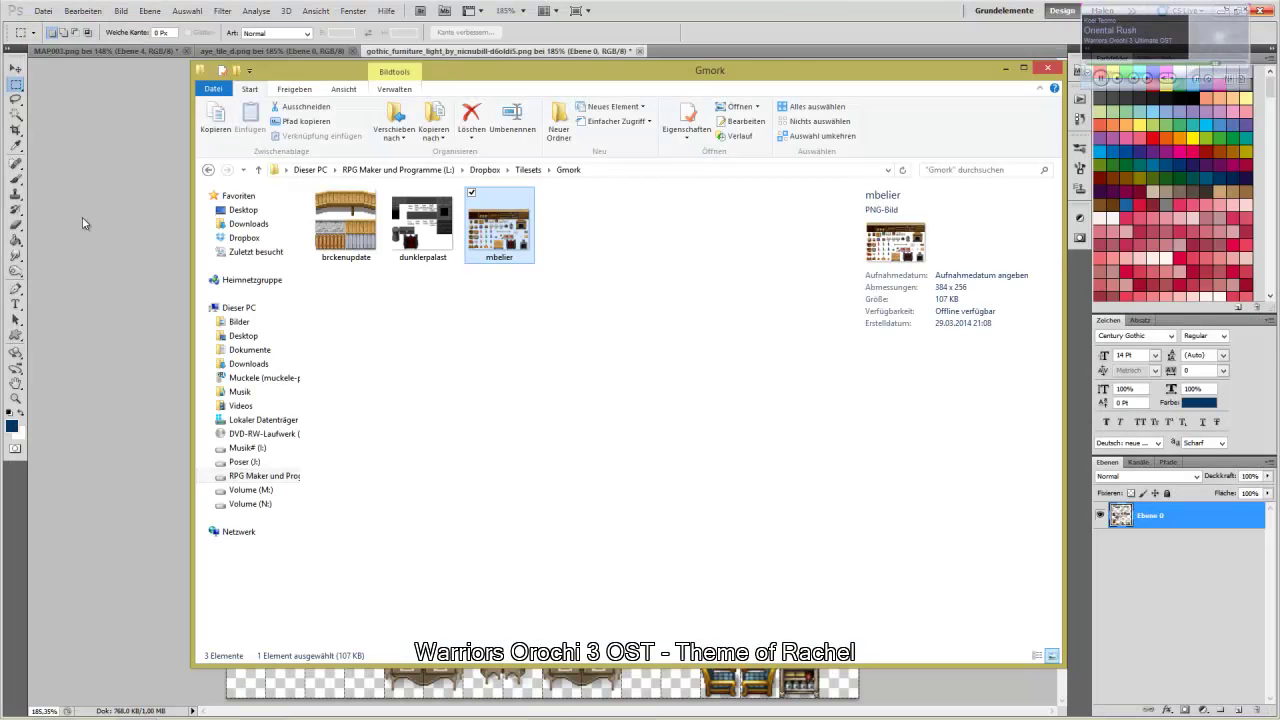
# Look through the tileset thumbnails in the Hanzo Kimura folder for usable interior pieces
pyautogui.click(208, 170)
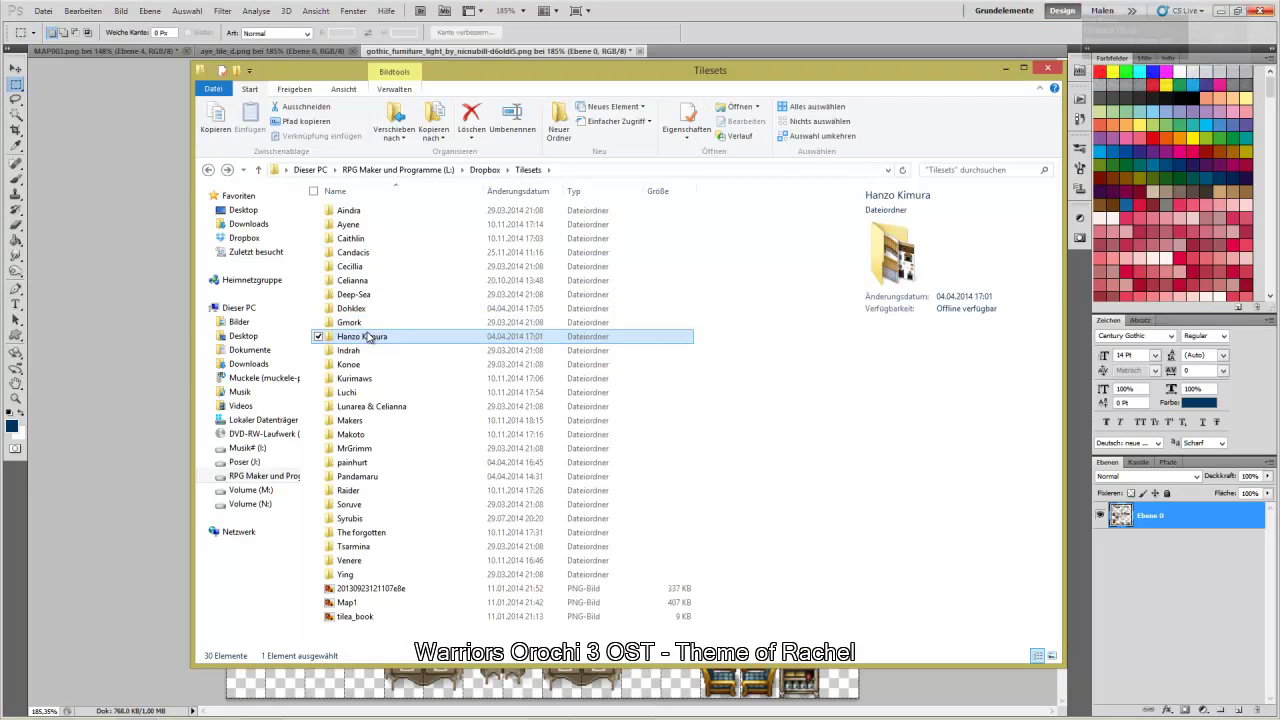
pyautogui.doubleClick(350, 334)
pyautogui.scroll(-1, 560, 440)
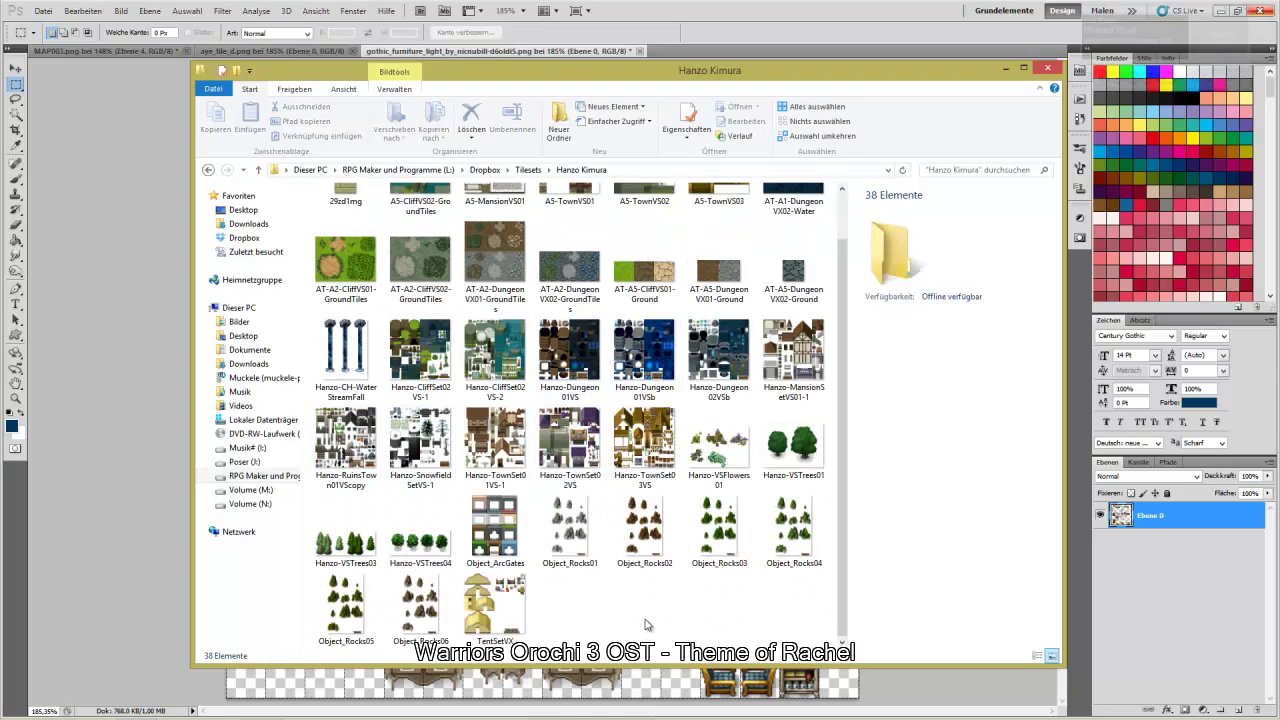
pyautogui.scroll(1, 640, 613)
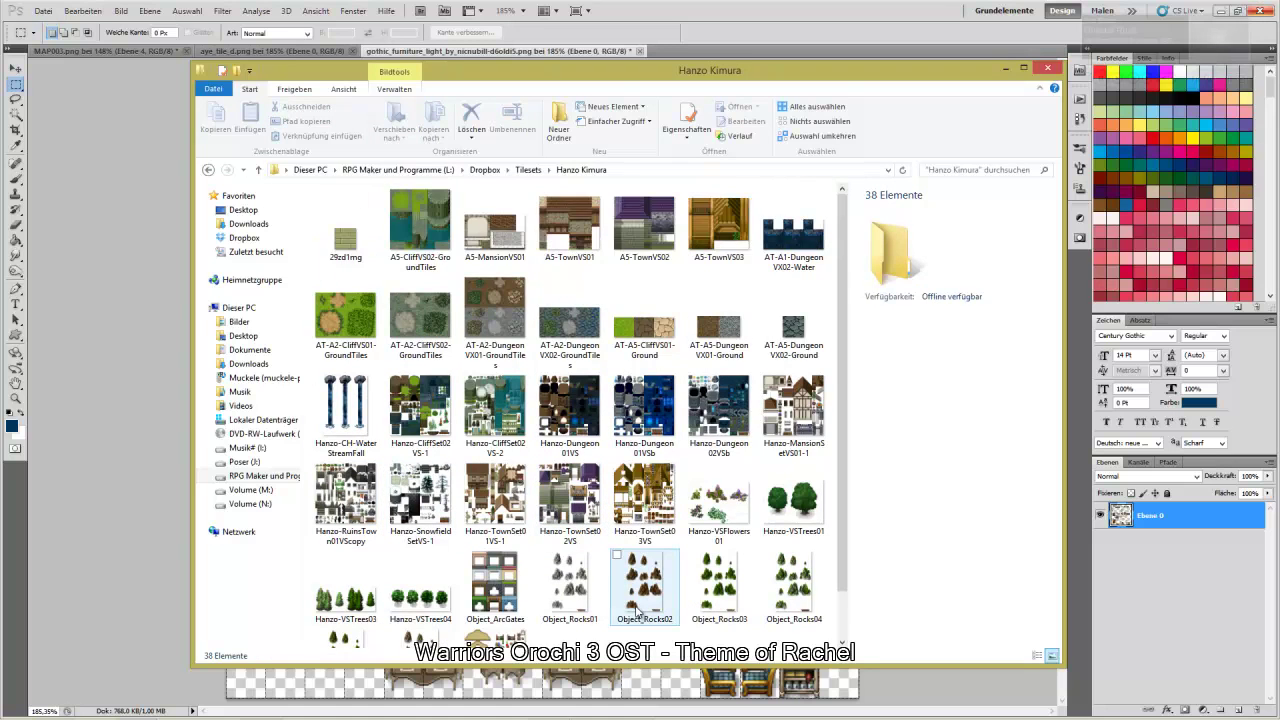
# Open the Indrah folder and preview its library_tiles image to examine the bookshelves and books
pyautogui.click(208, 170)
pyautogui.click(352, 351)
pyautogui.doubleClick(361, 355)
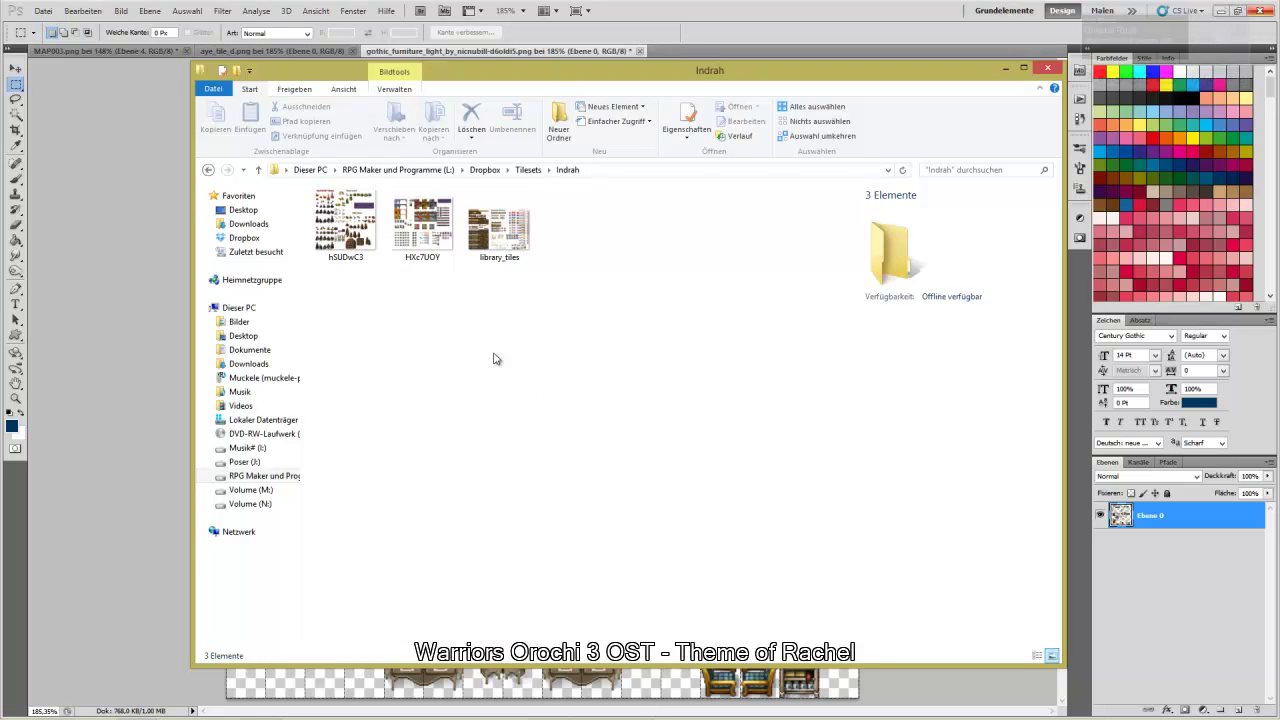
pyautogui.doubleClick(499, 228)
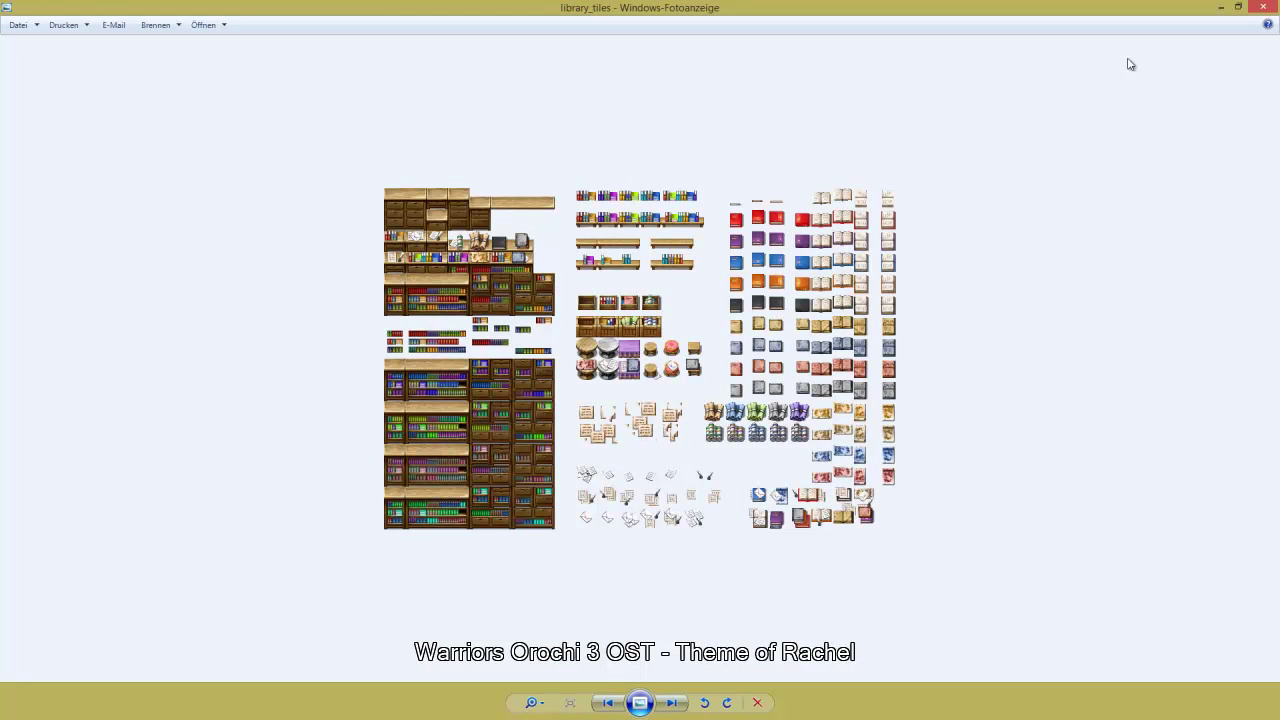
pyautogui.click(1263, 7)
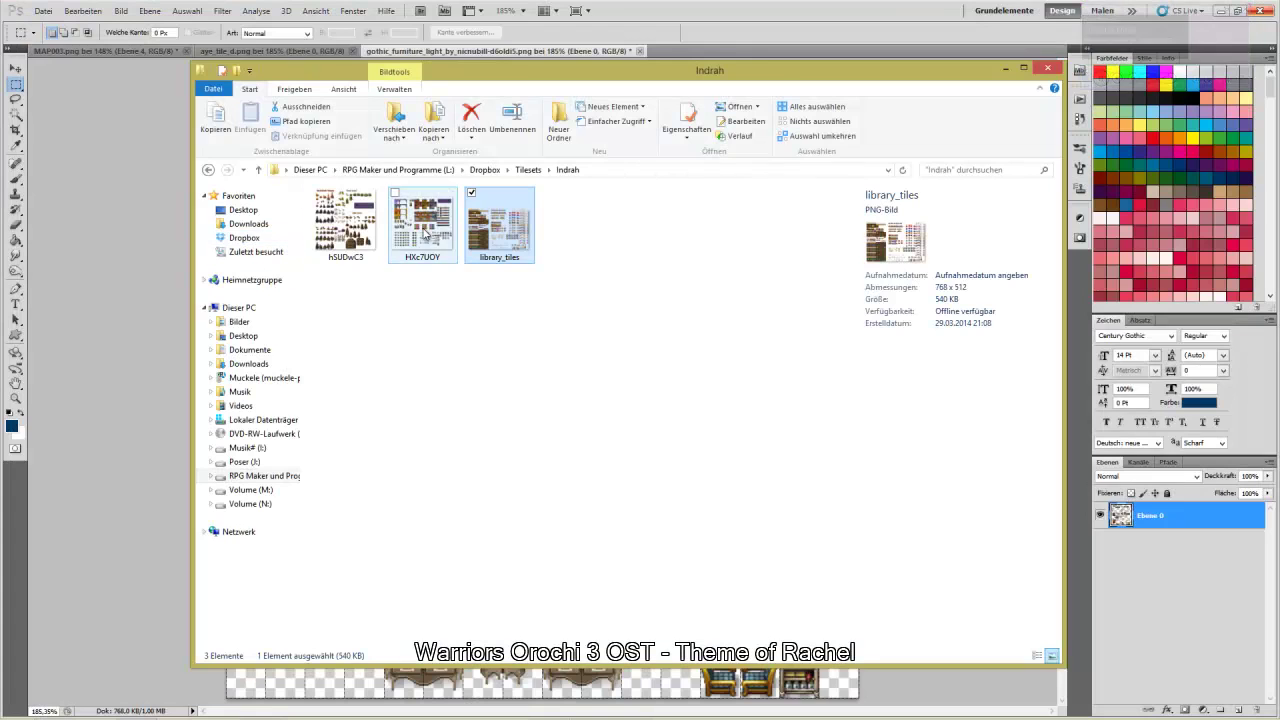
# Preview the HXc7UOY tileset in the Indrah folder and look through the Konoe and Kurimaws tileset folders
pyautogui.doubleClick(424, 232)
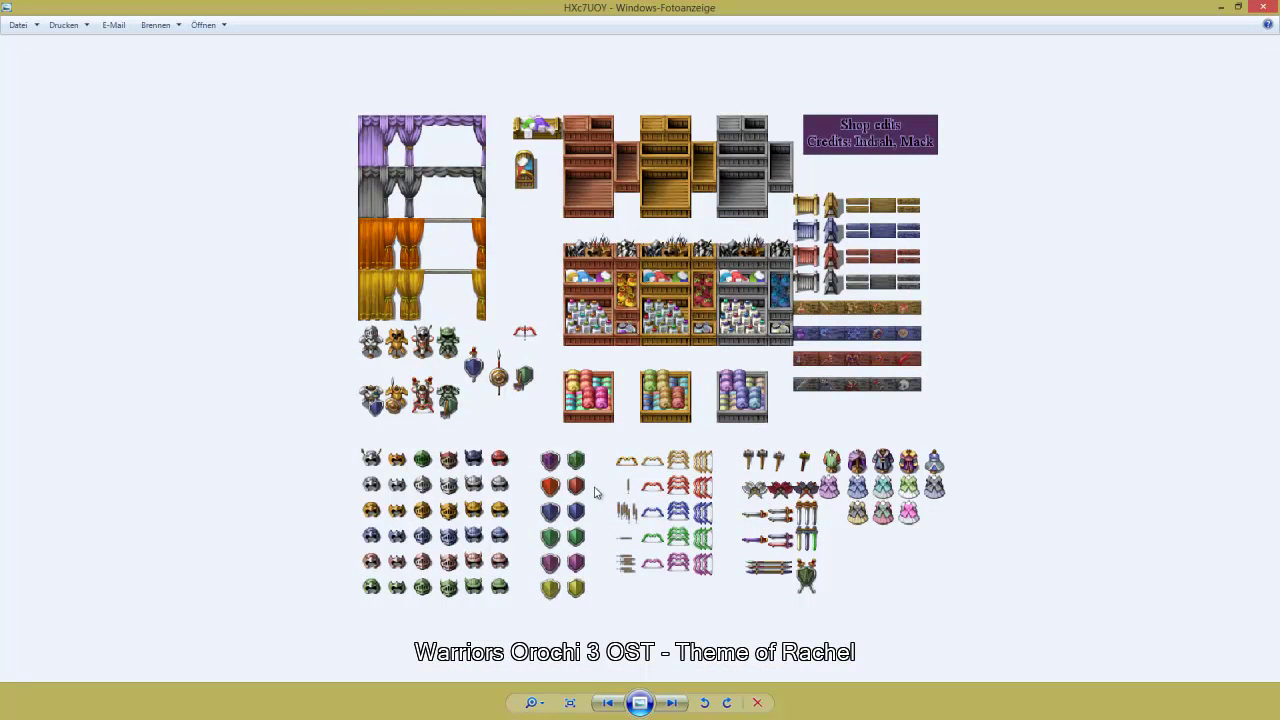
pyautogui.click(1263, 7)
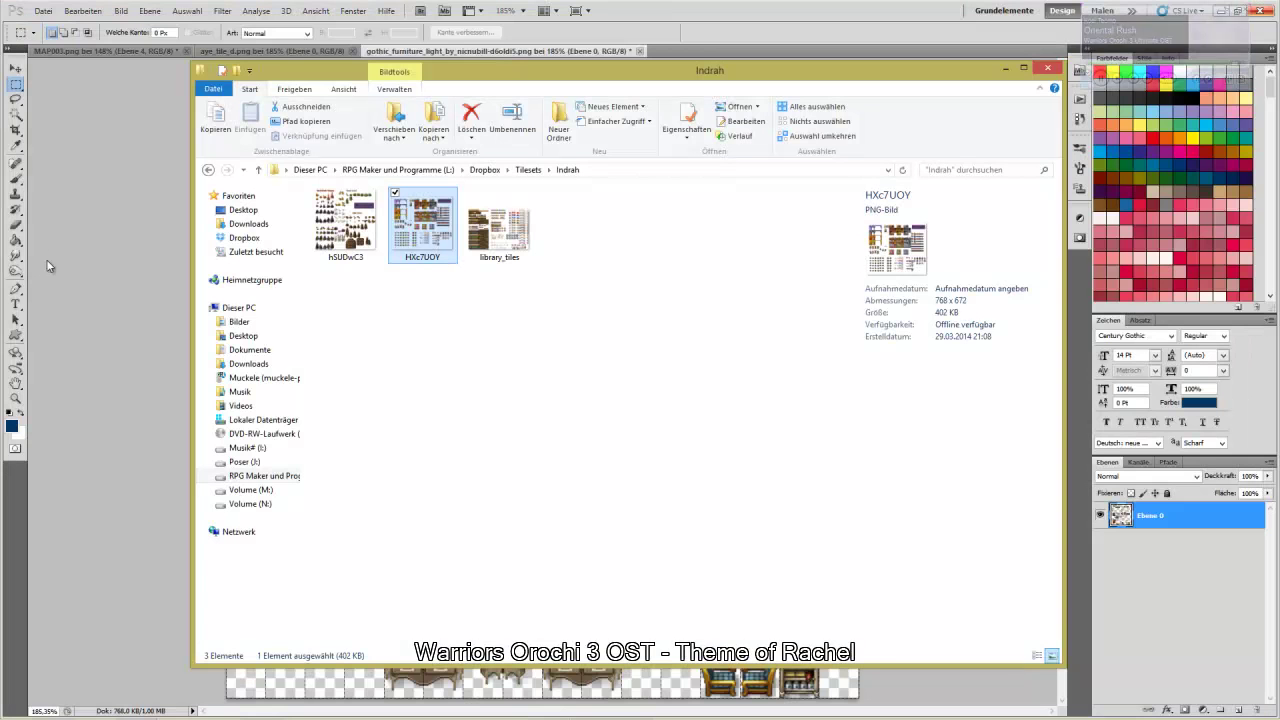
pyautogui.click(208, 170)
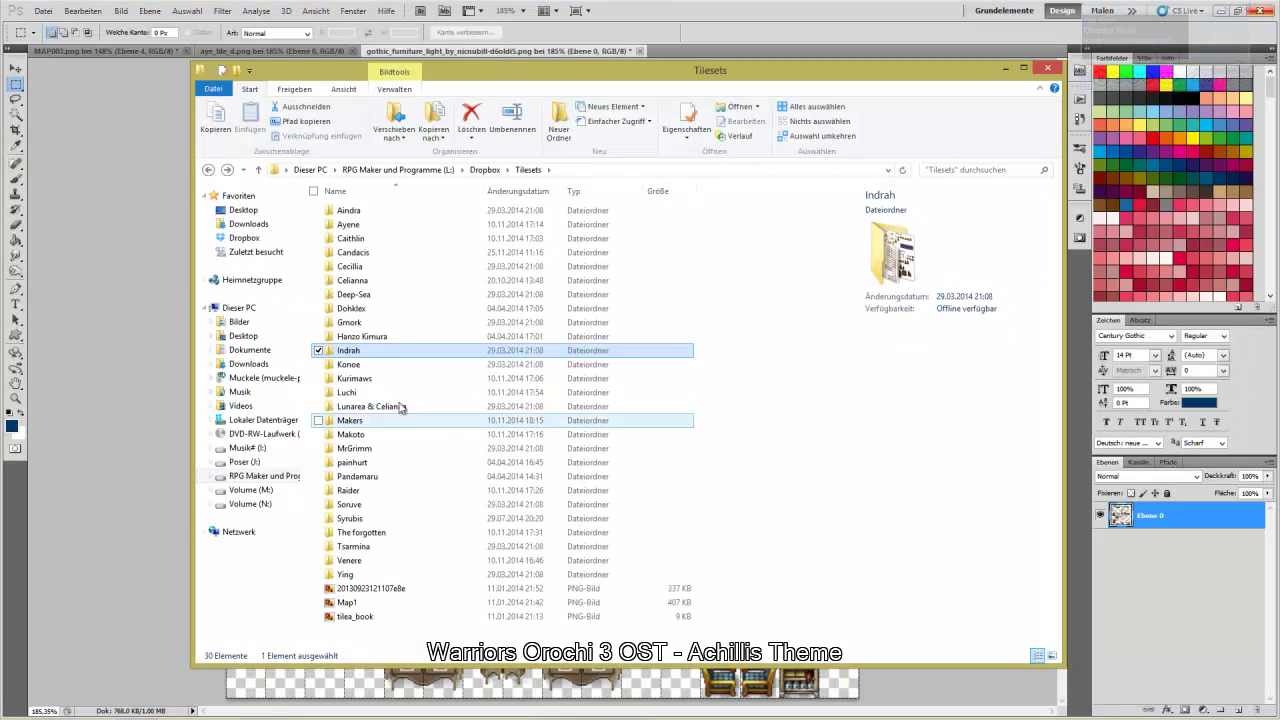
pyautogui.doubleClick(365, 368)
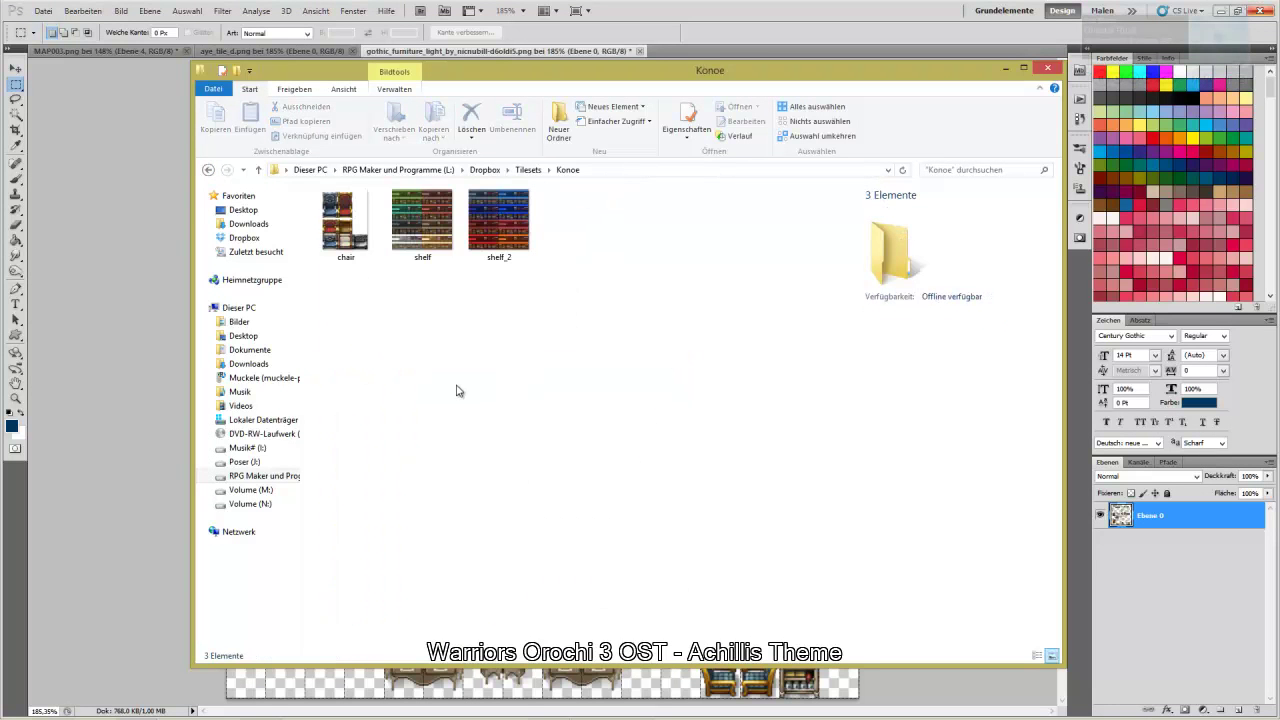
pyautogui.click(208, 170)
pyautogui.doubleClick(377, 370)
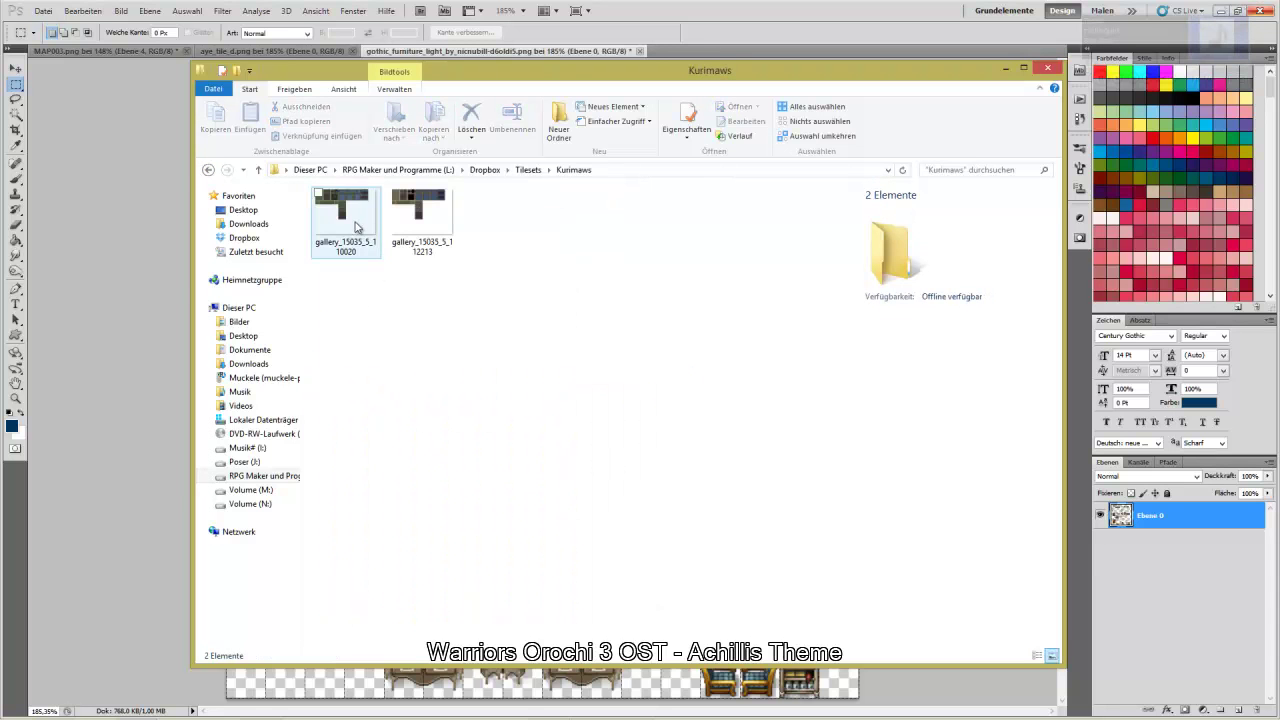
# Preview the VX VXAce Interior Edits and ReStaff sub tilesets in the Luchi folder
pyautogui.click(208, 170)
pyautogui.doubleClick(396, 394)
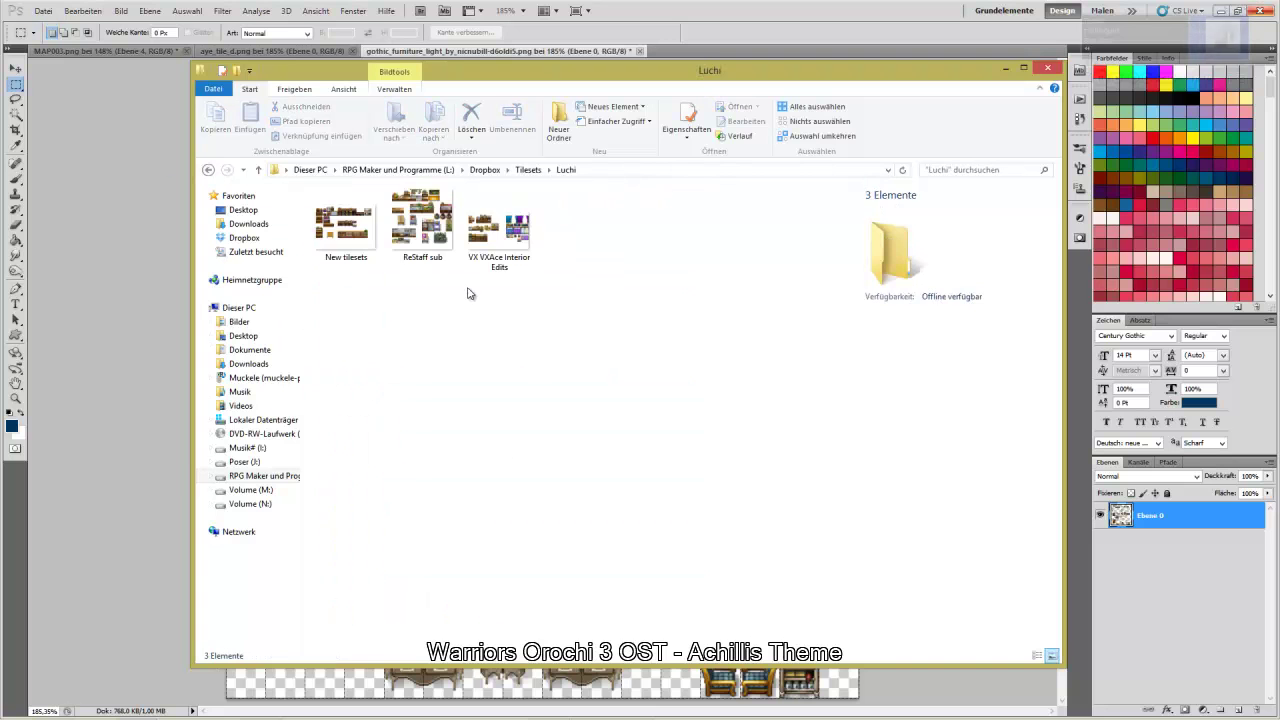
pyautogui.click(515, 224)
pyautogui.doubleClick(515, 224)
pyautogui.scroll(5, 697, 384)
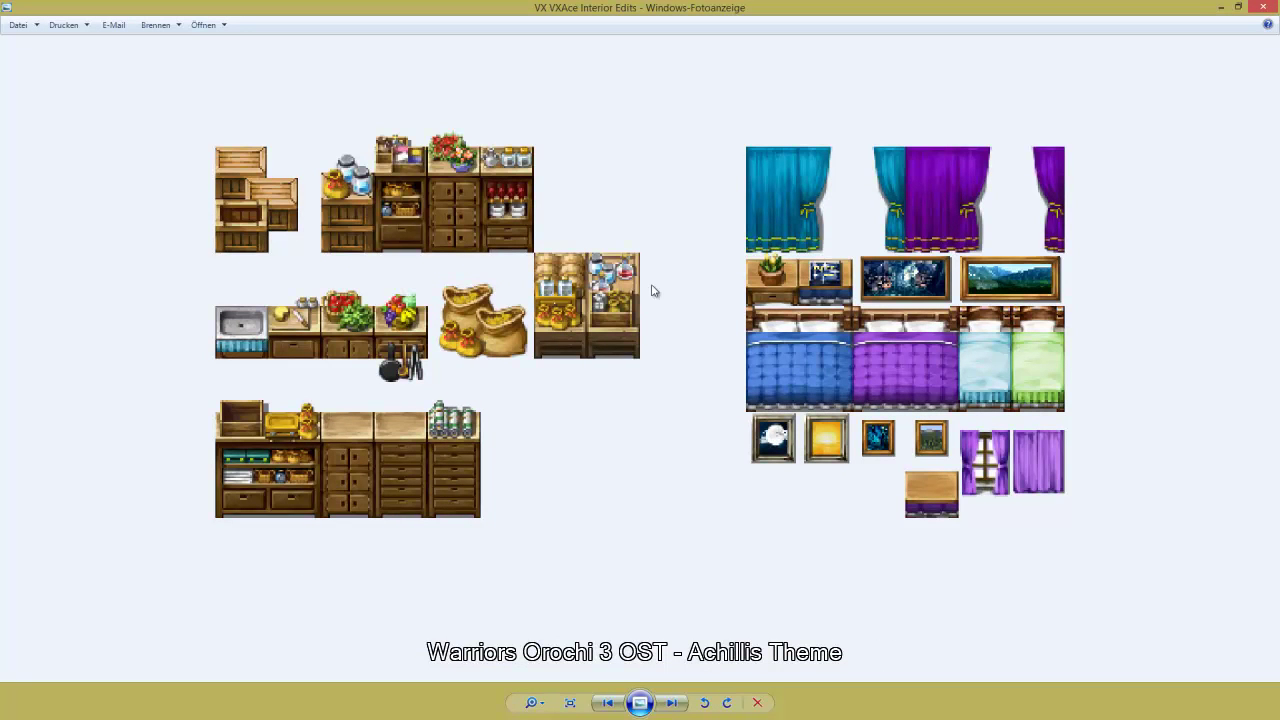
pyautogui.click(1264, 9)
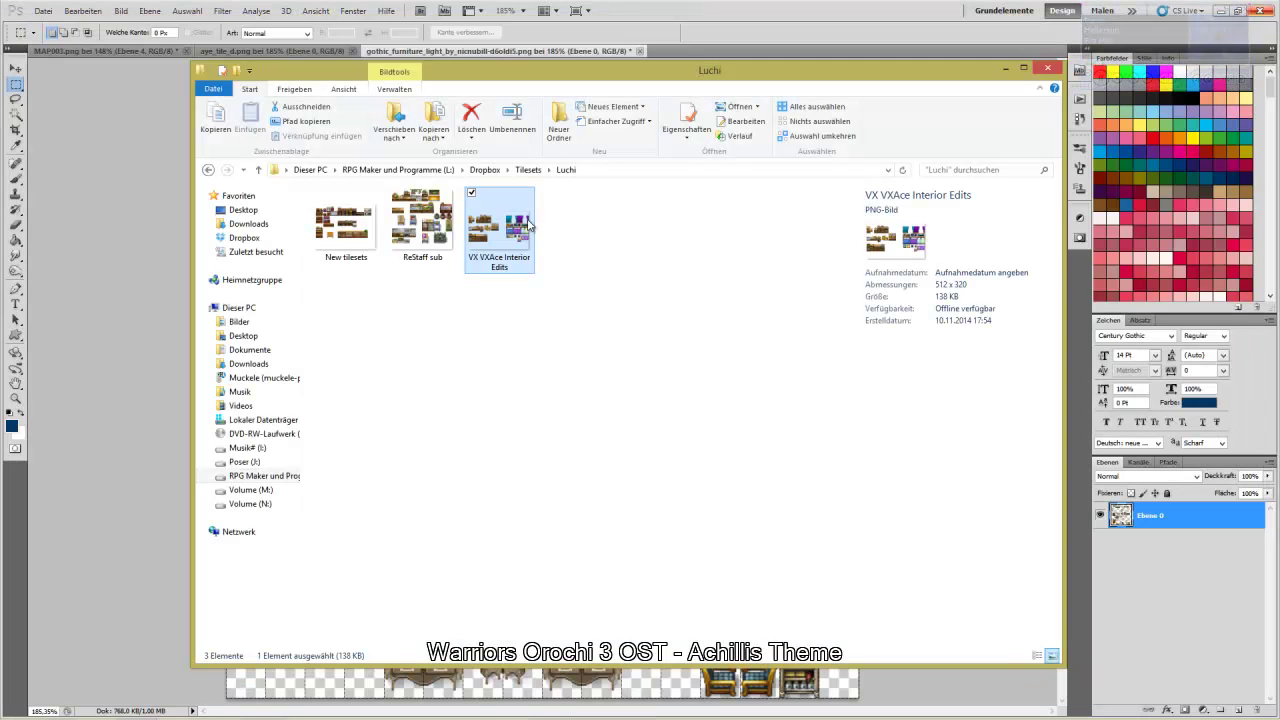
pyautogui.doubleClick(422, 218)
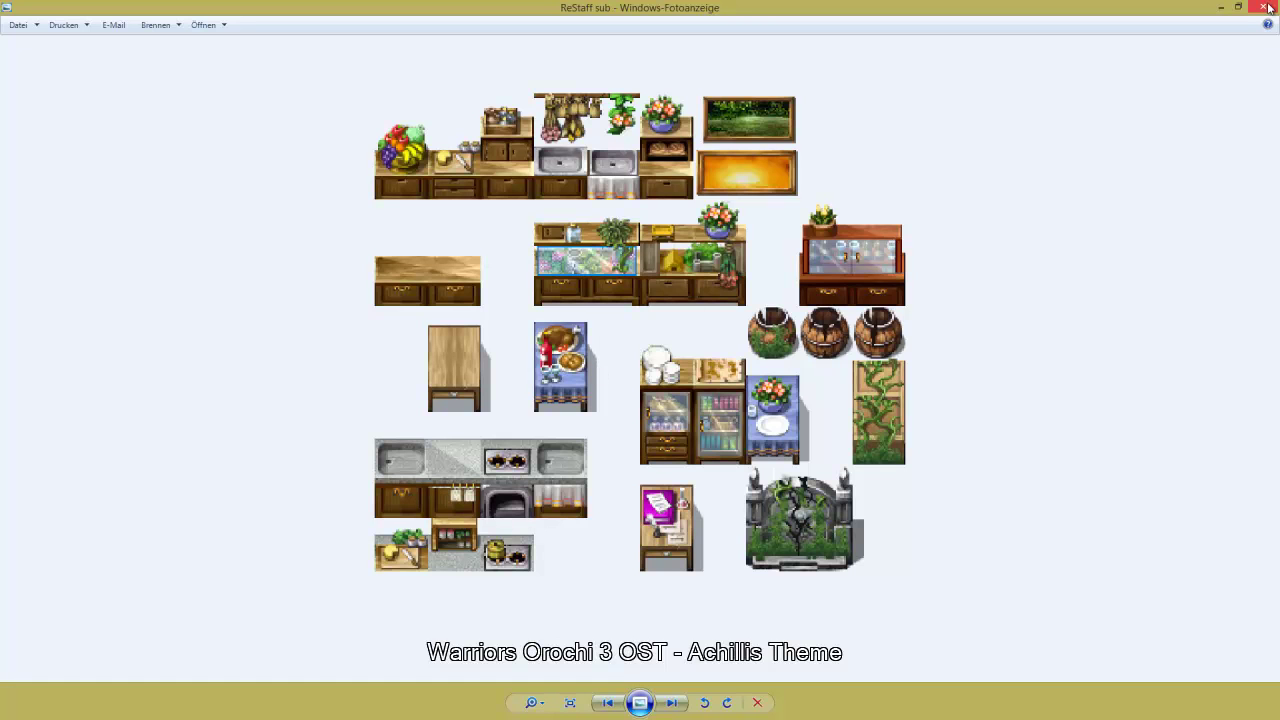
pyautogui.moveTo(1268, 6)
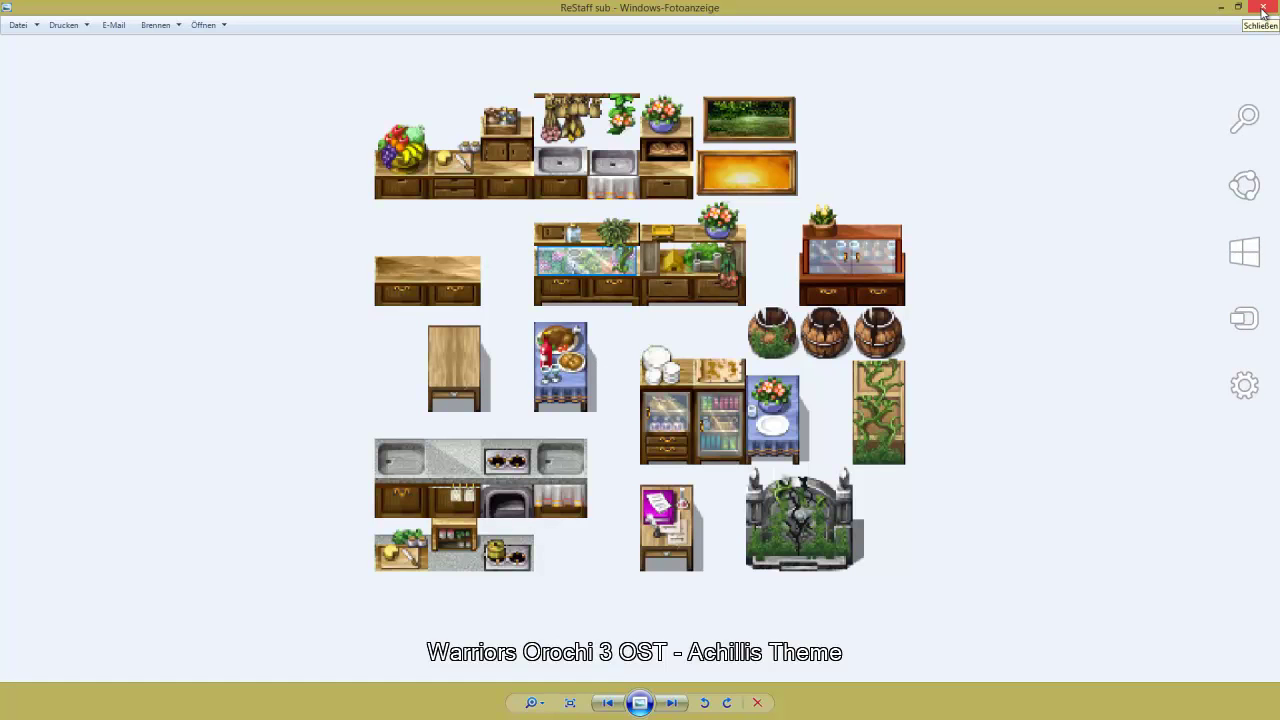
pyautogui.click(1263, 10)
# Open the ReStaff sub tileset from the Luchi folder in Photoshop
pyautogui.rightClick(426, 238)
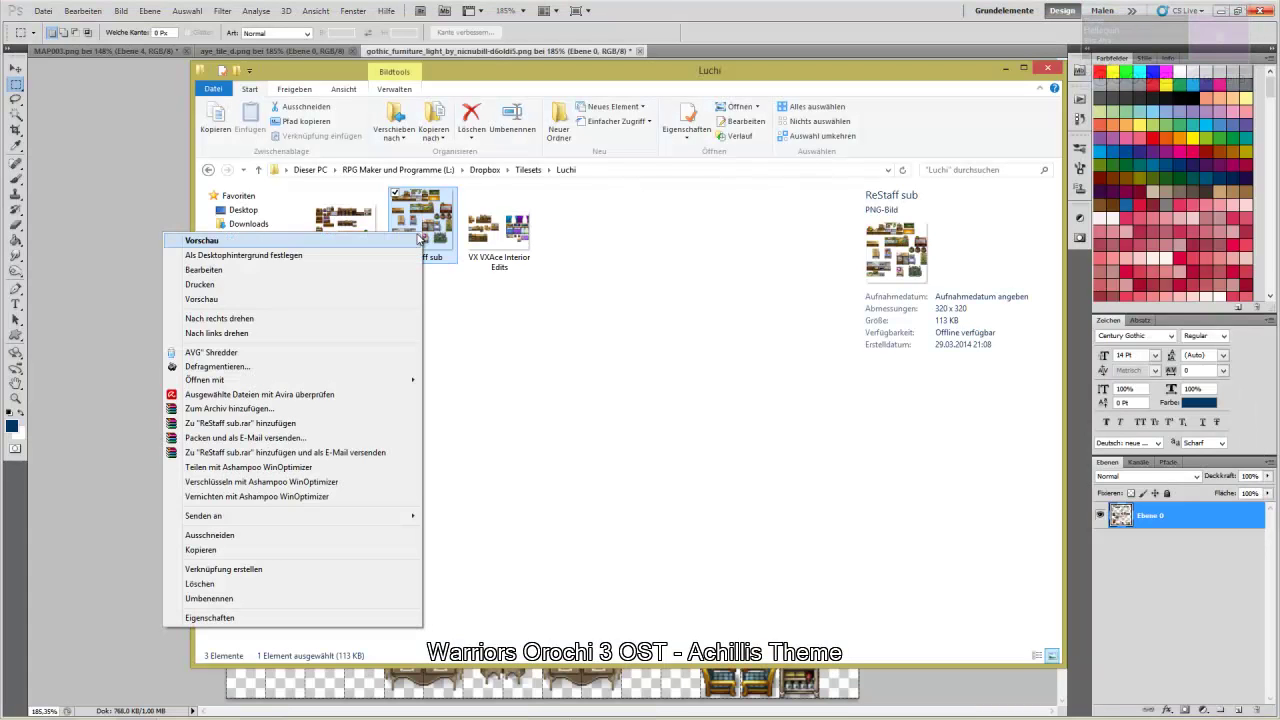
pyautogui.moveTo(334, 379)
pyautogui.click(443, 379)
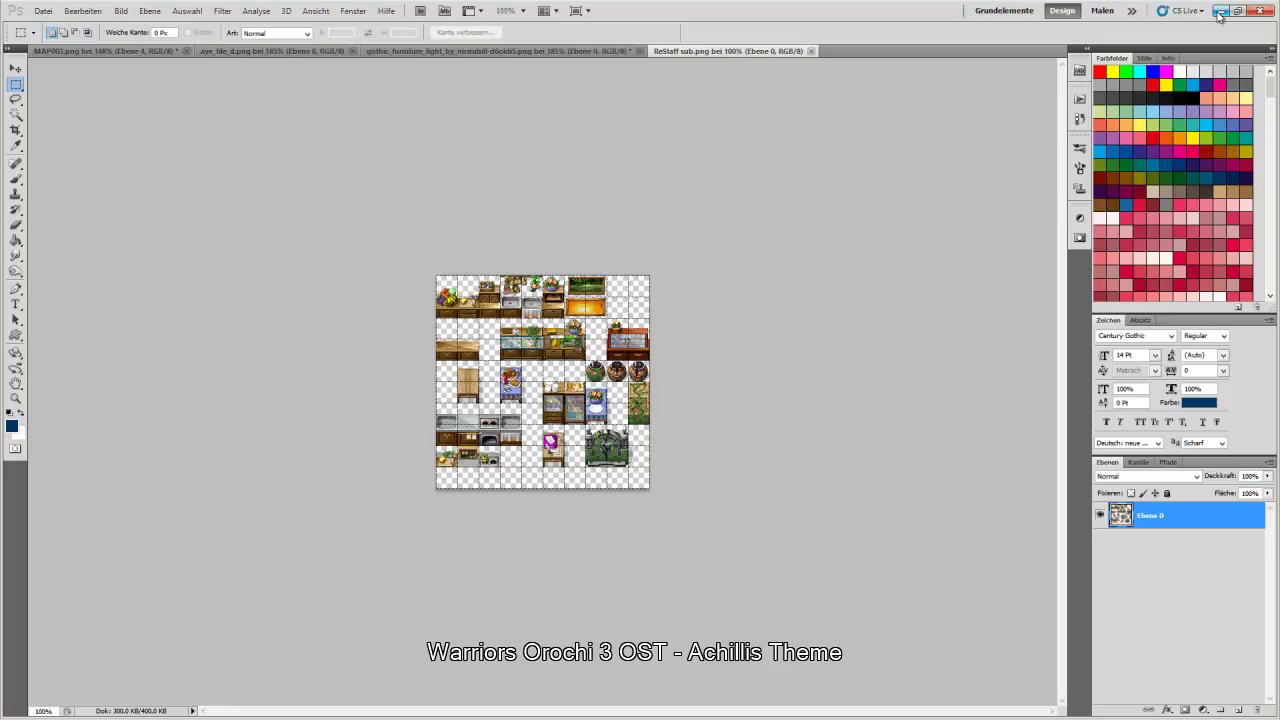
# Minimize the open windows and skip forward through the media player's playlist to the track Smooth criminal
pyautogui.click(1220, 11)
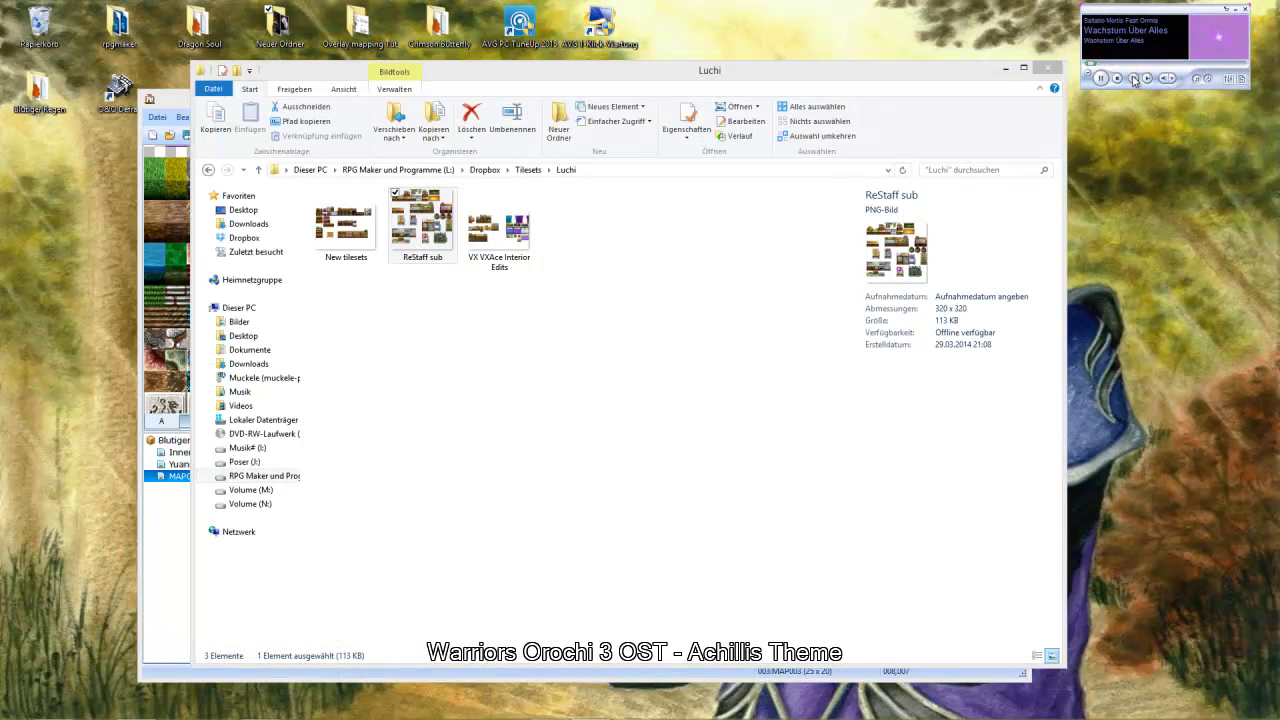
pyautogui.click(1005, 68)
pyautogui.click(993, 96)
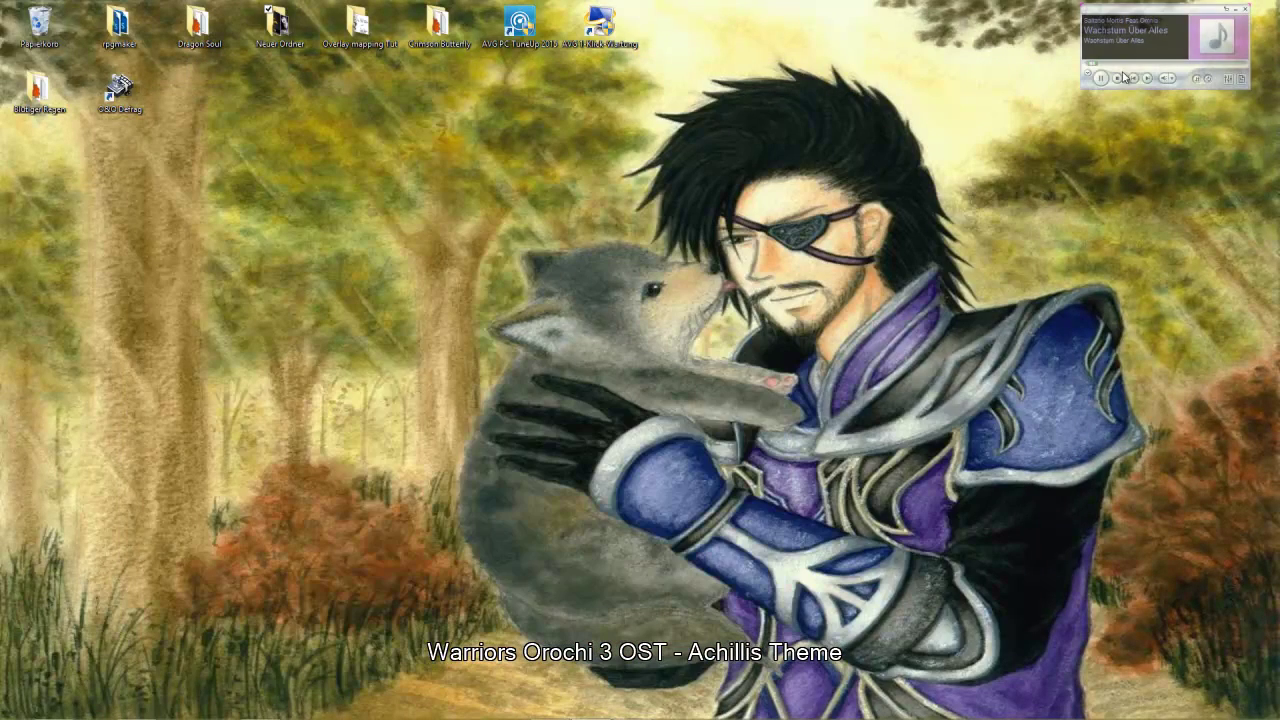
pyautogui.click(1148, 79)
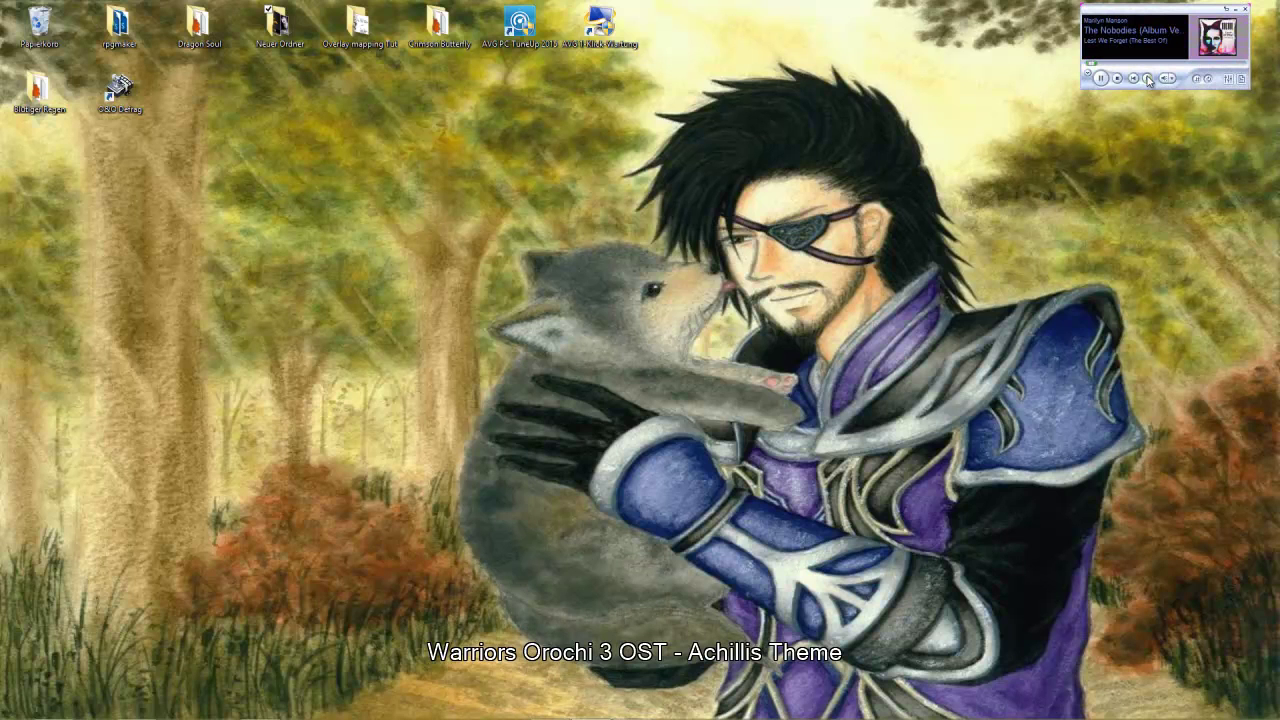
pyautogui.click(1148, 79)
pyautogui.click(1148, 79)
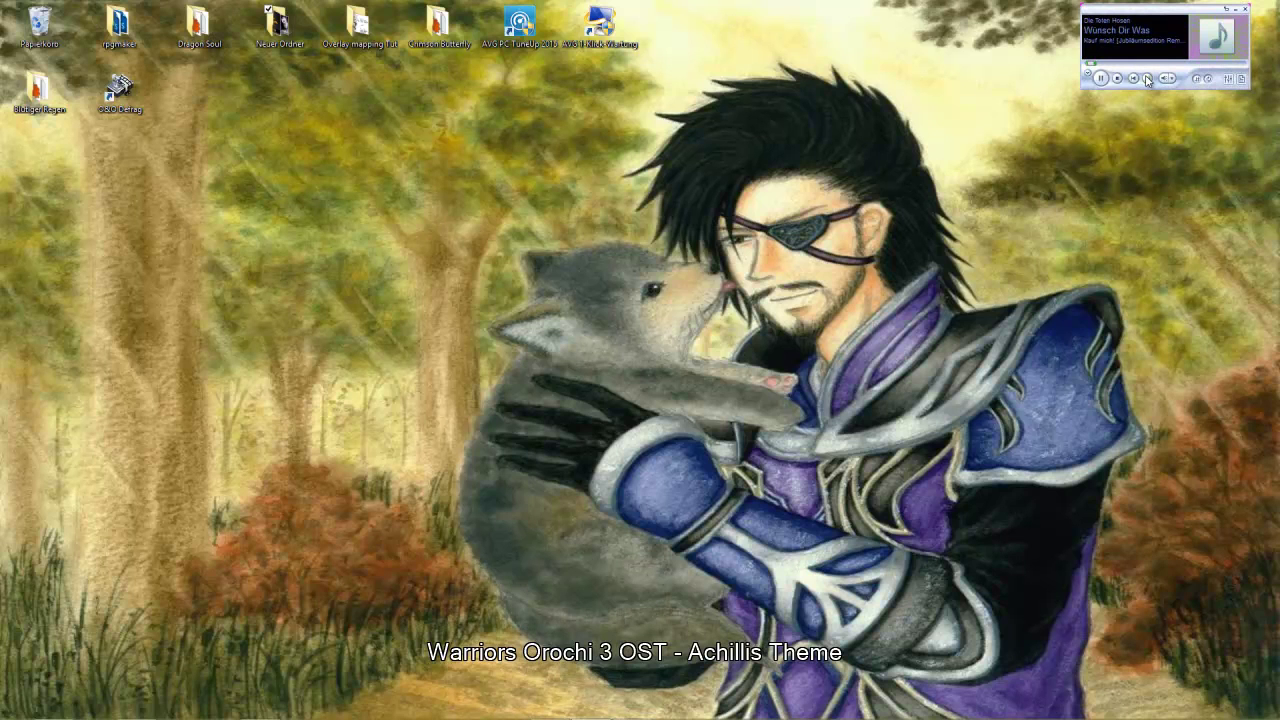
pyautogui.click(1148, 79)
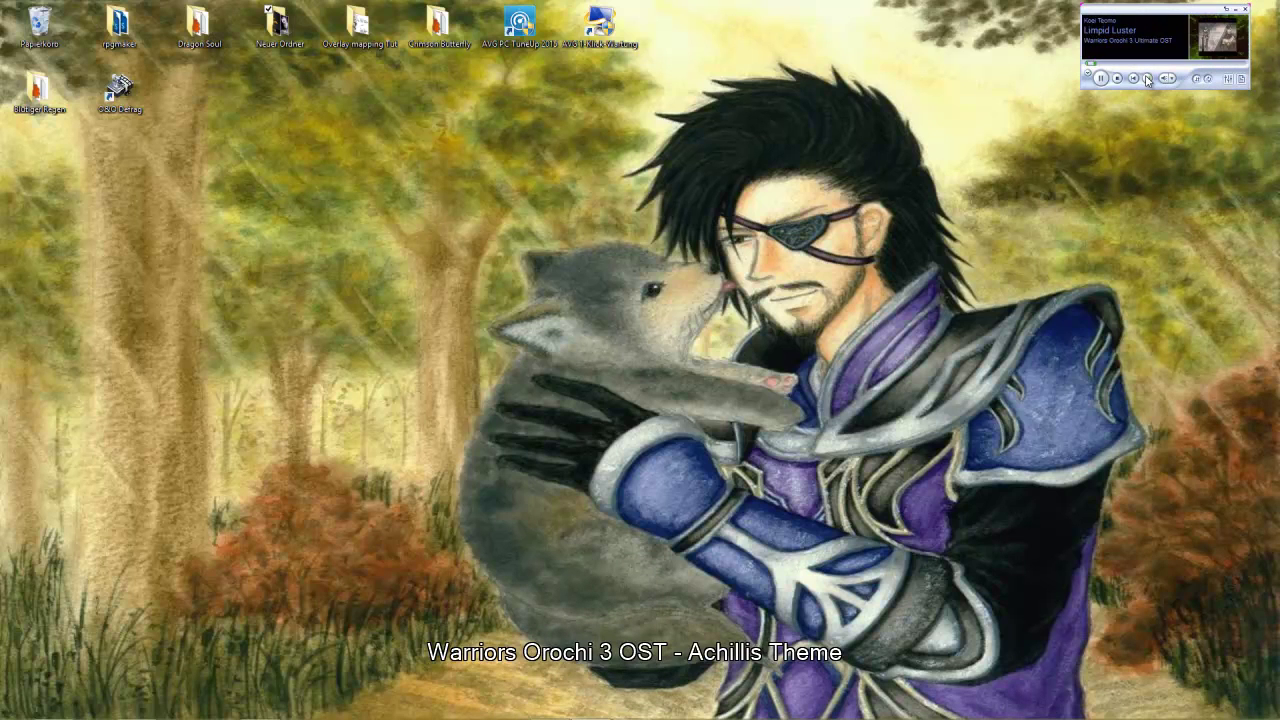
pyautogui.click(1148, 79)
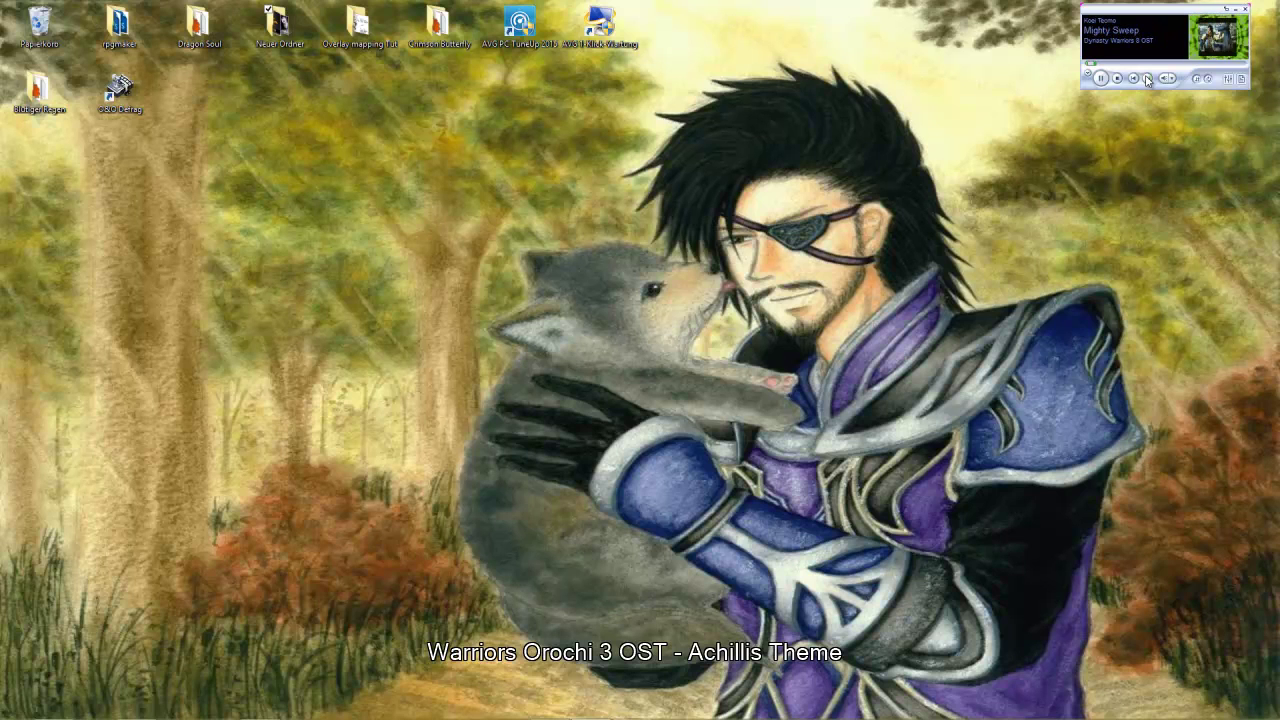
pyautogui.click(1148, 79)
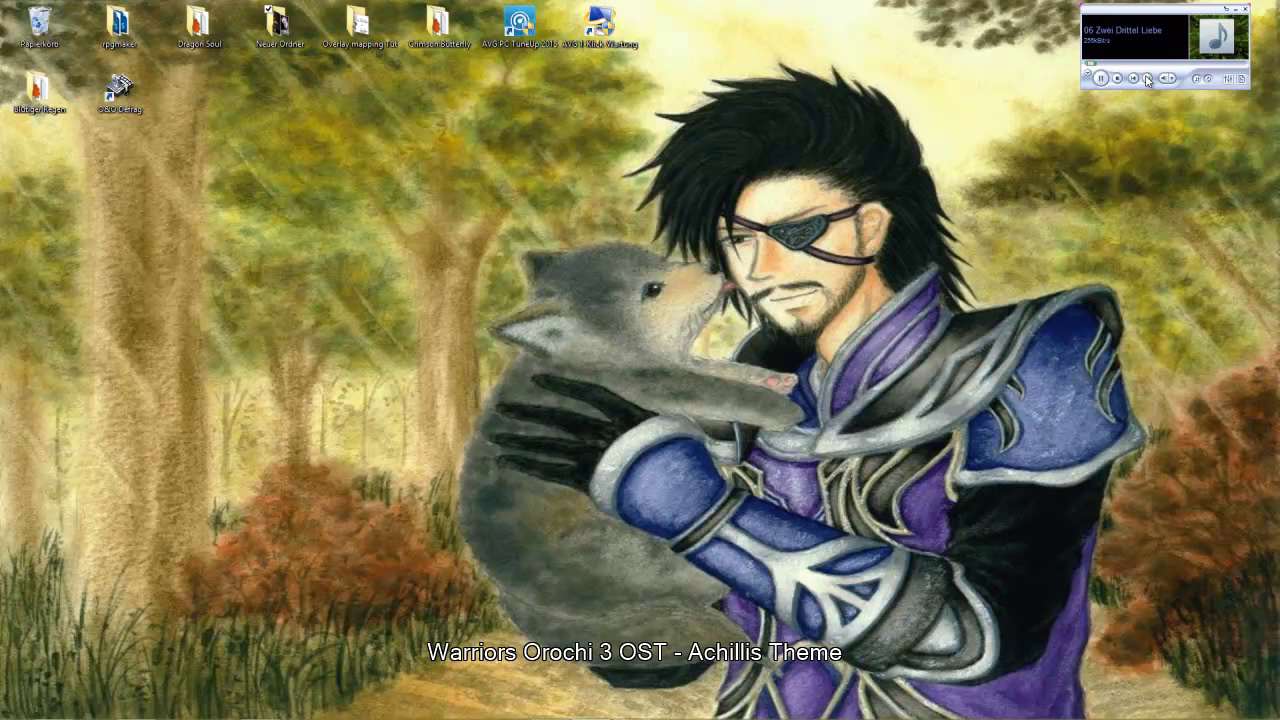
pyautogui.click(1148, 79)
pyautogui.click(1148, 79)
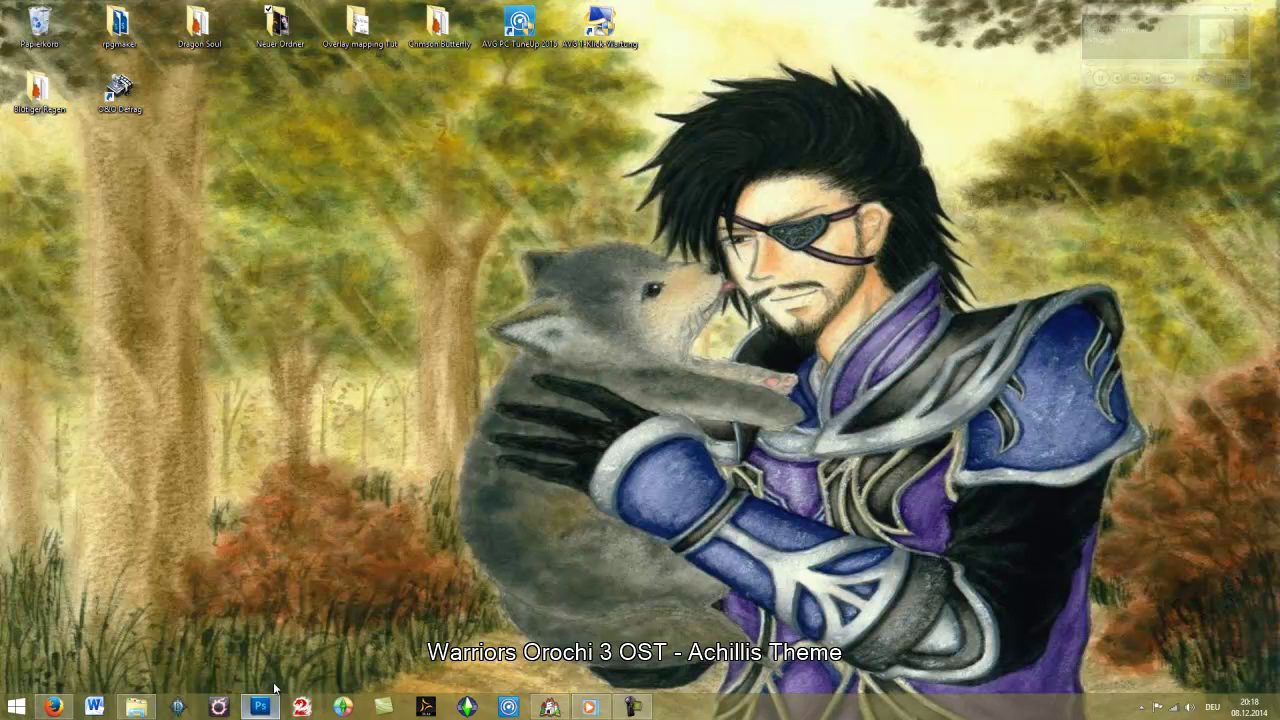
pyautogui.click(260, 706)
pyautogui.click(43, 11)
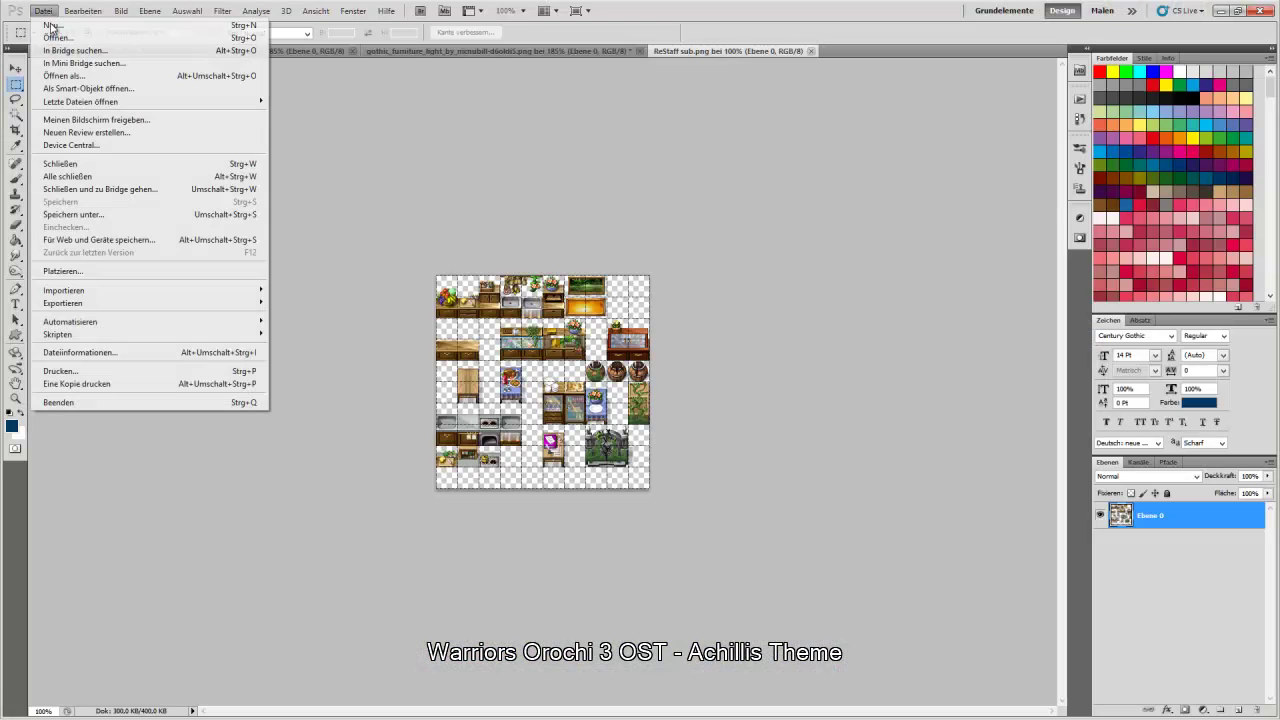
pyautogui.click(706, 105)
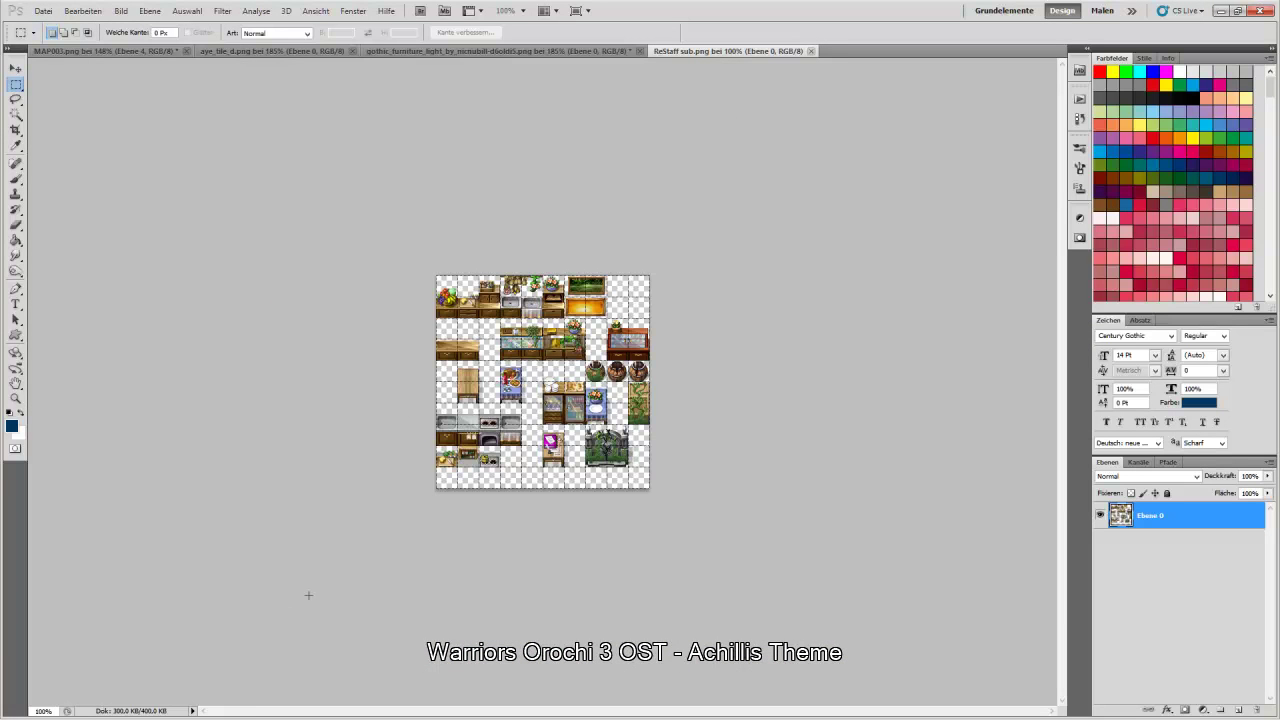
pyautogui.click(1238, 10)
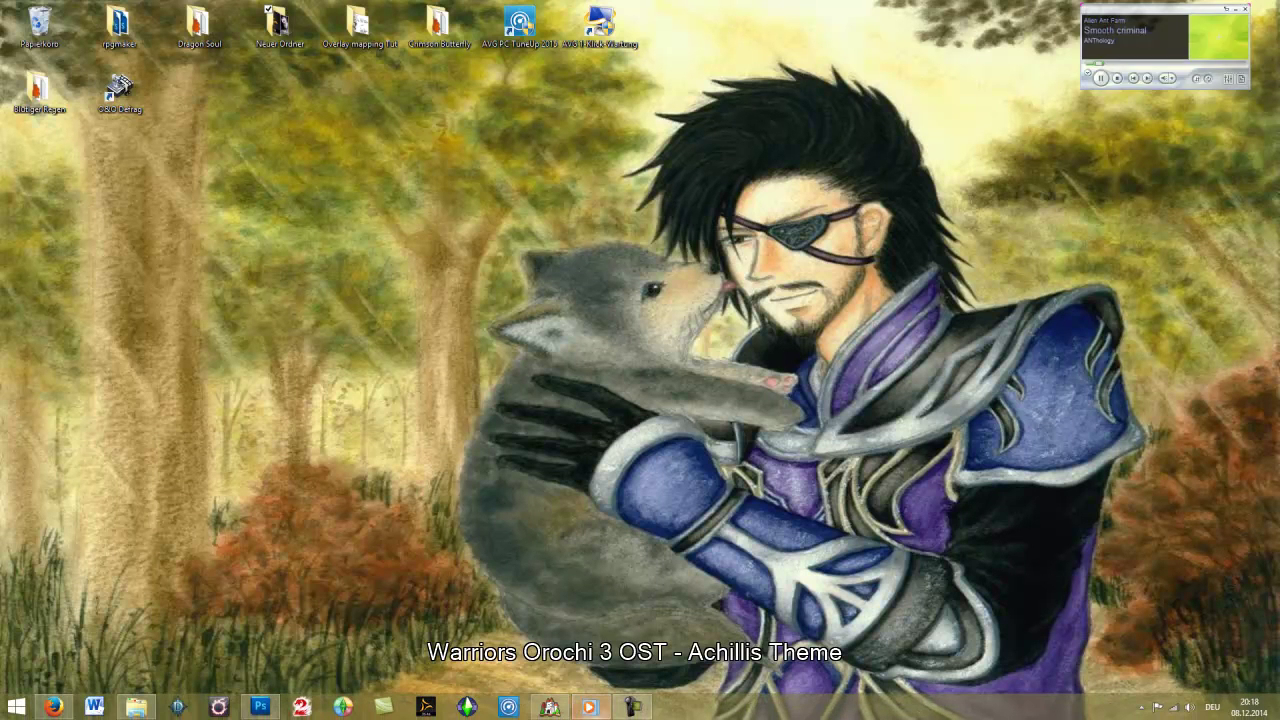
# Return to the Luchi folder in File Explorer and preview the New tilesets image at a larger size
pyautogui.click(136, 708)
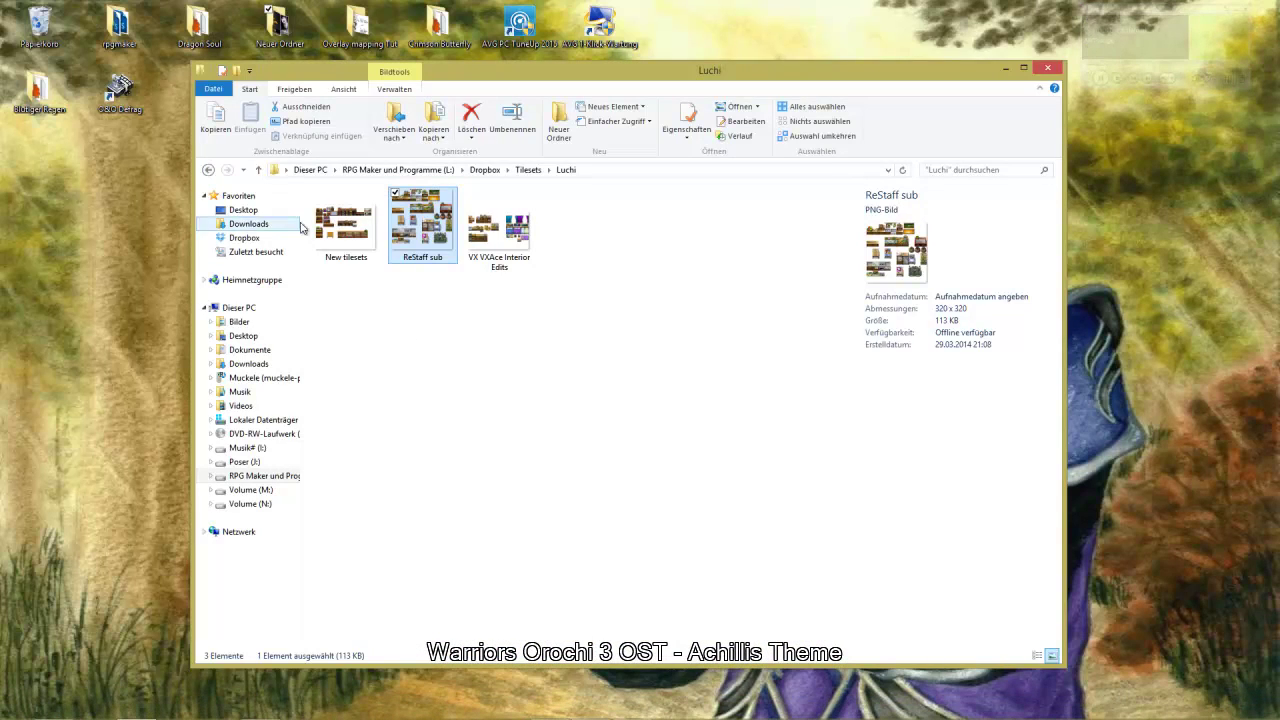
pyautogui.doubleClick(344, 225)
pyautogui.scroll(3, 523, 363)
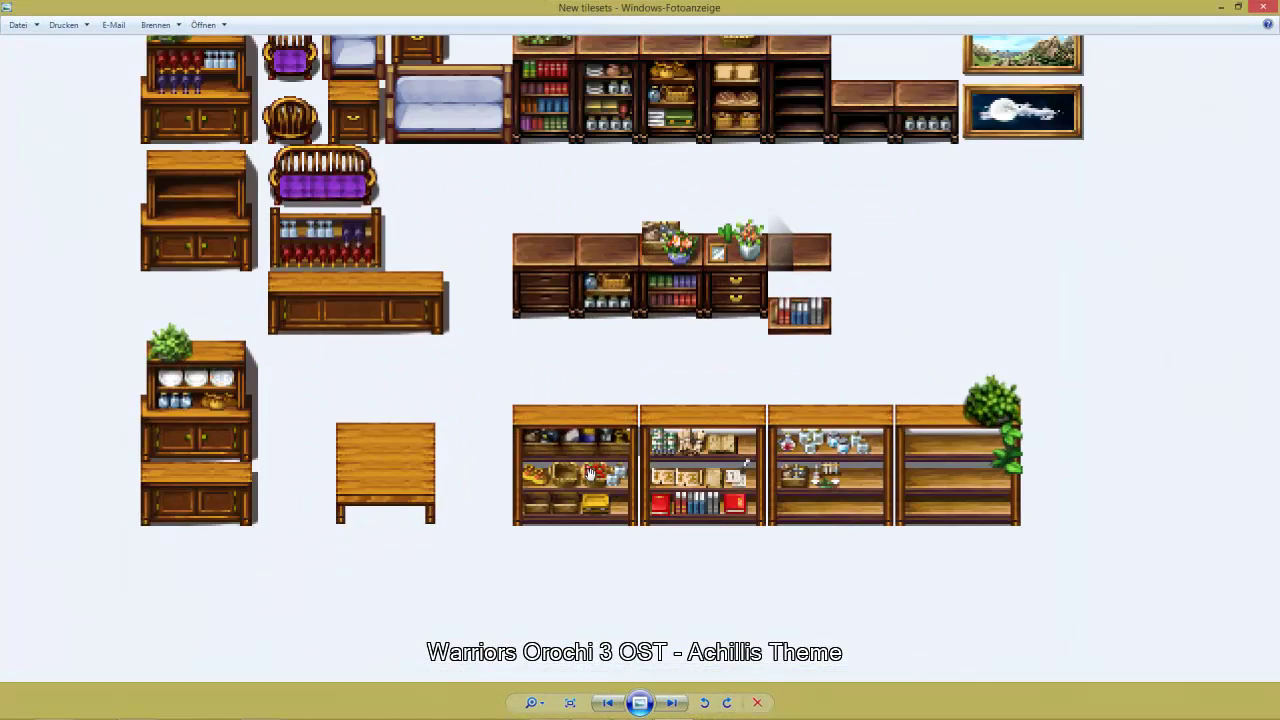
pyautogui.scroll(-2, 590, 472)
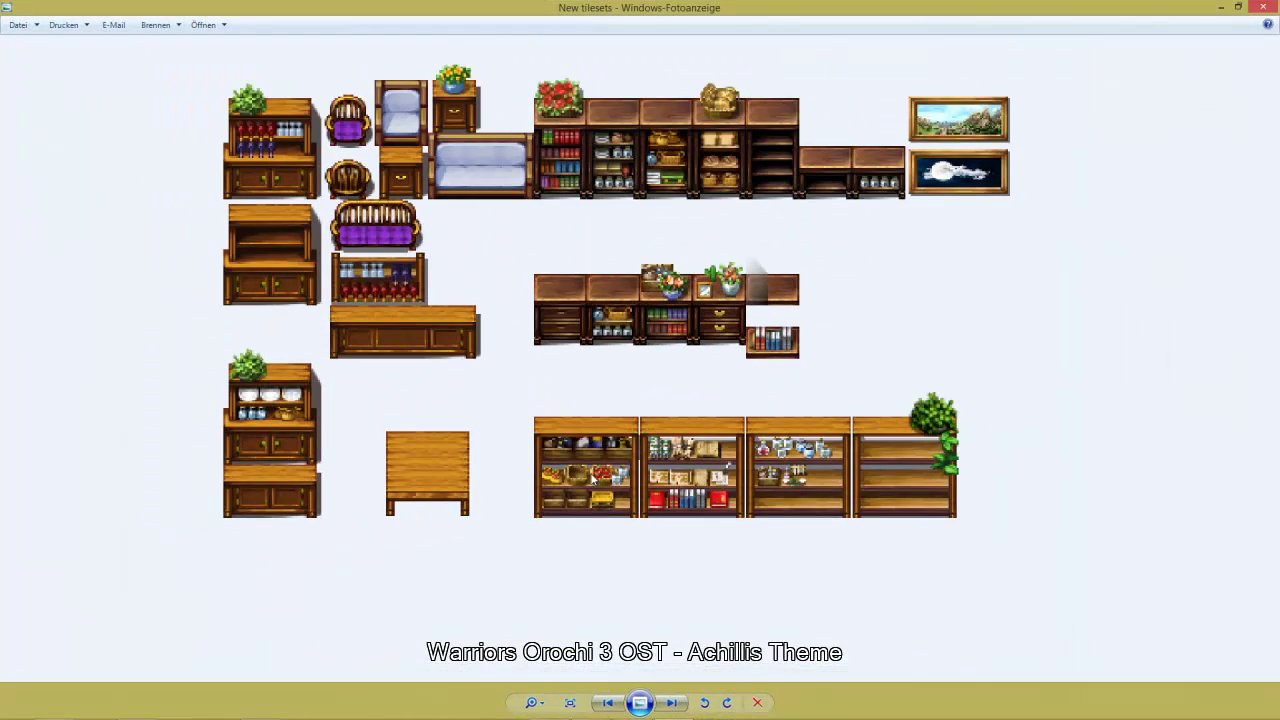
pyautogui.click(1263, 7)
# Open the VX VXAce Interior Edits tileset from the Luchi folder in Photoshop
pyautogui.rightClick(491, 243)
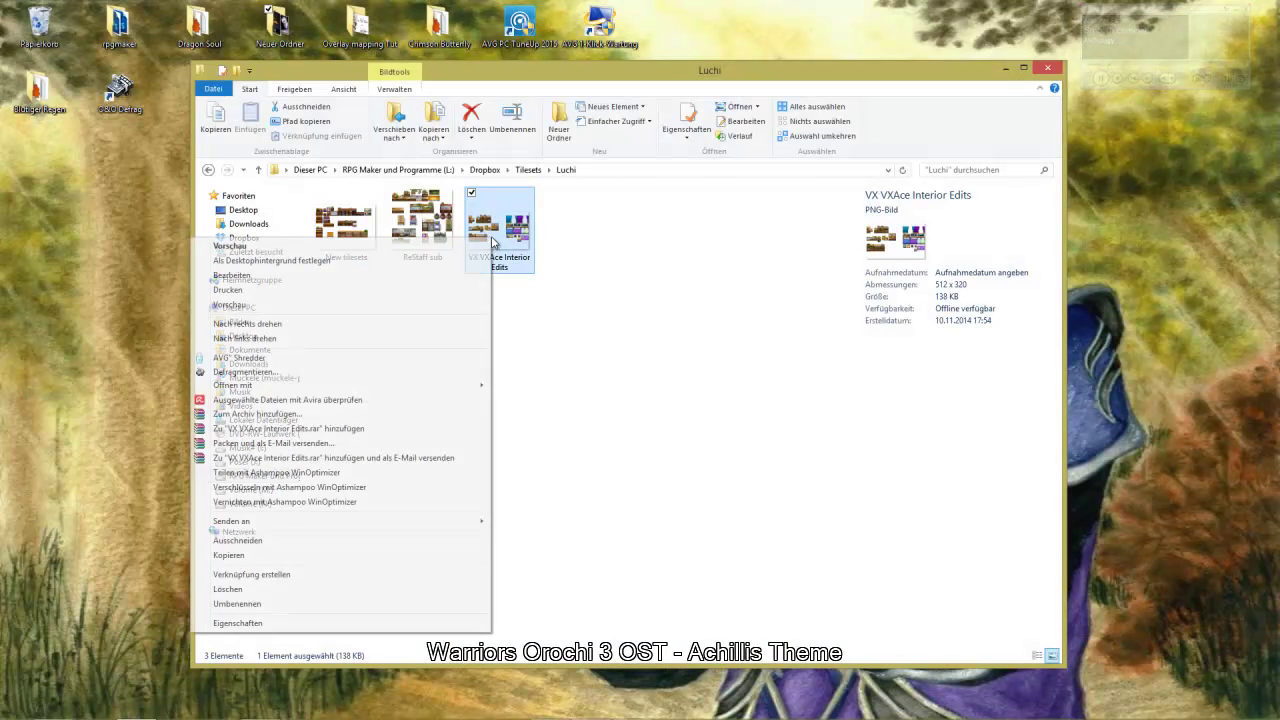
pyautogui.moveTo(215, 385)
pyautogui.click(156, 386)
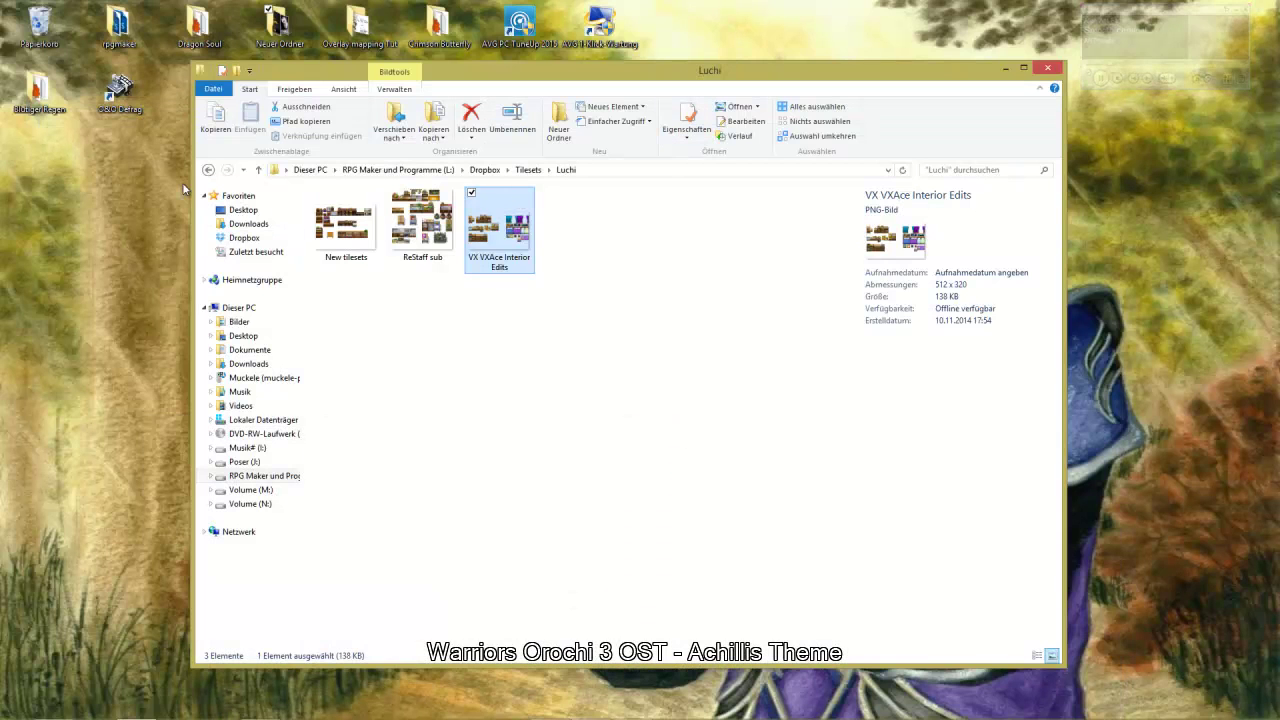
# Preview the steampunk_celuna_set_09b and steampunk_celuna_set_09a tilesets in the Lunarea & Celianna folder
pyautogui.click(208, 169)
pyautogui.doubleClick(391, 412)
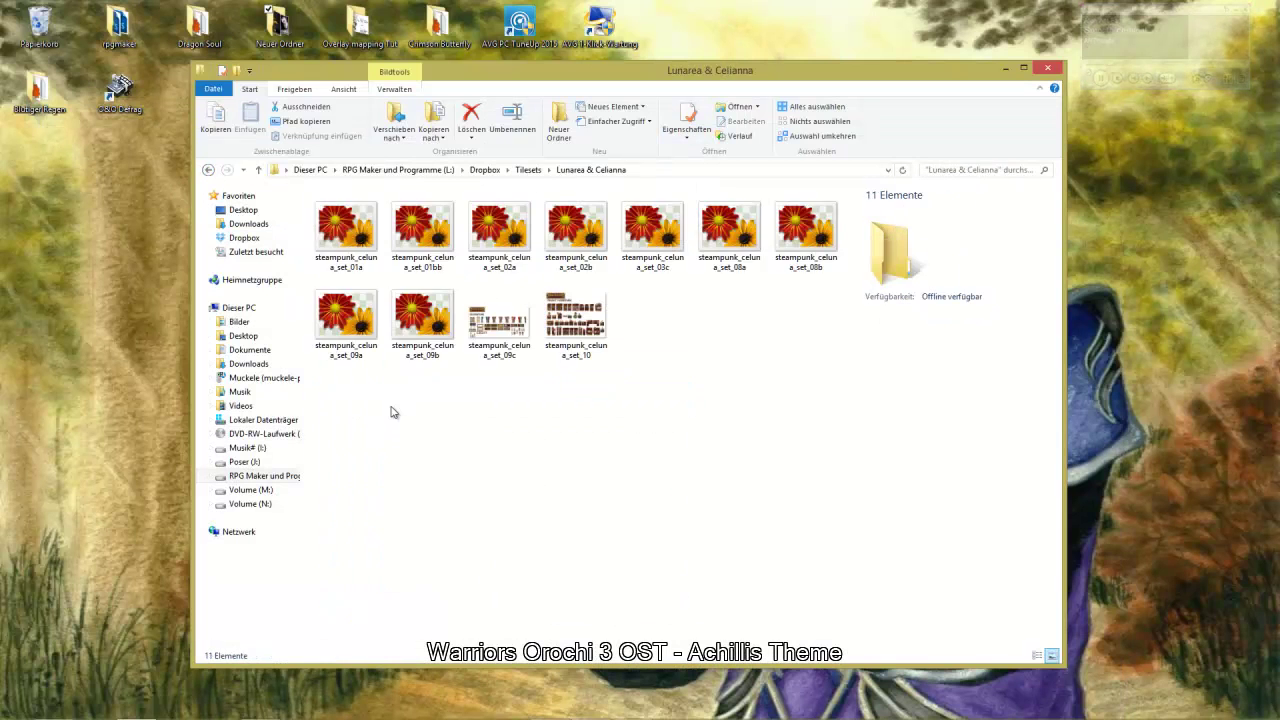
pyautogui.click(422, 318)
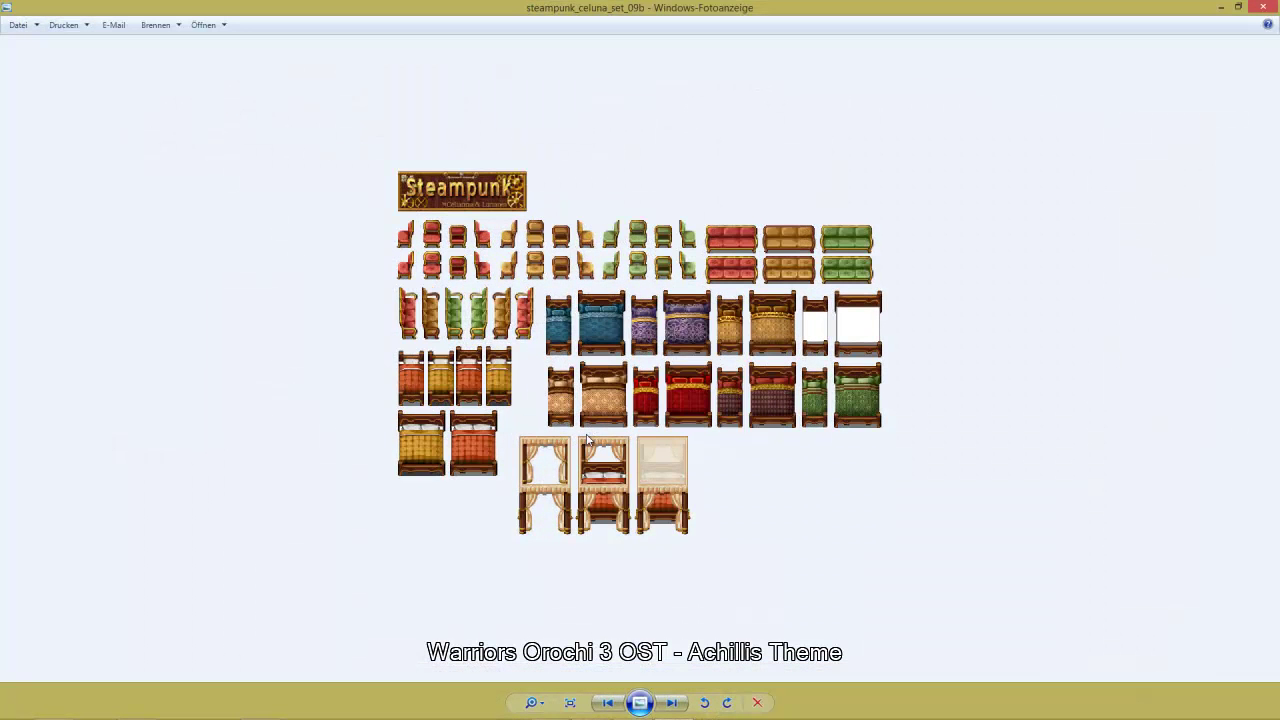
pyautogui.click(1266, 8)
pyautogui.doubleClick(345, 318)
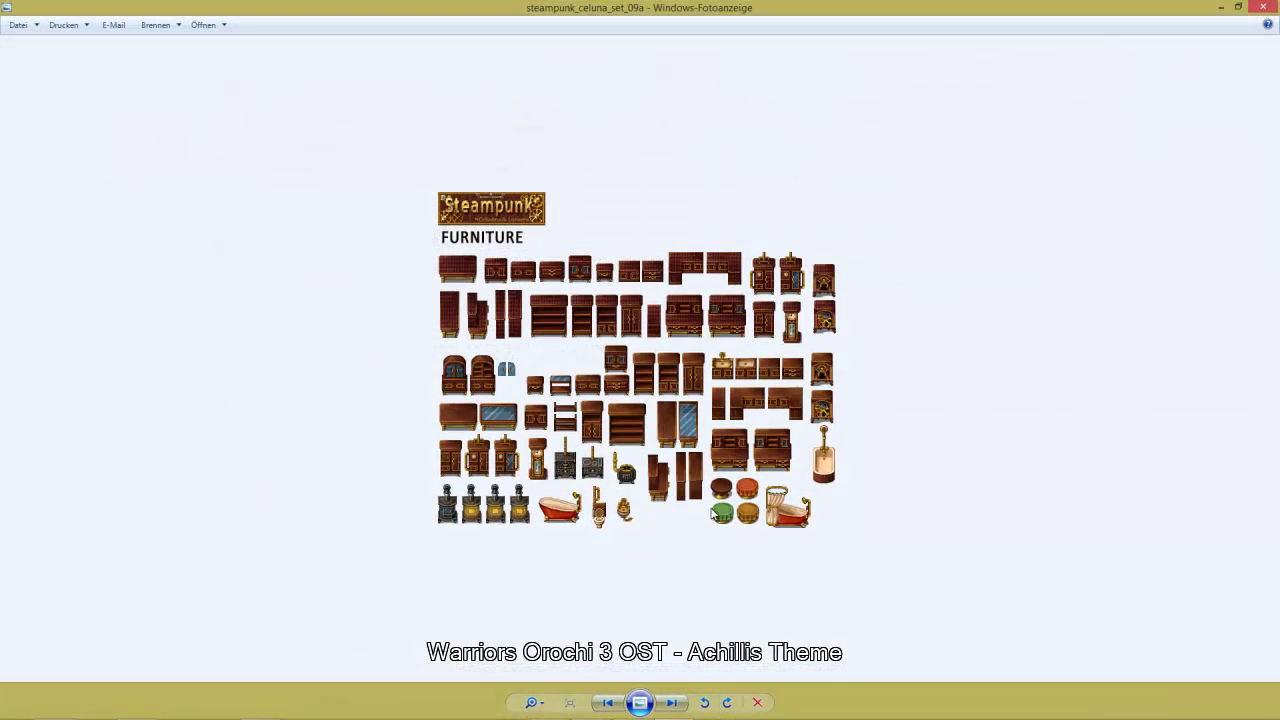
pyautogui.scroll(2, 713, 513)
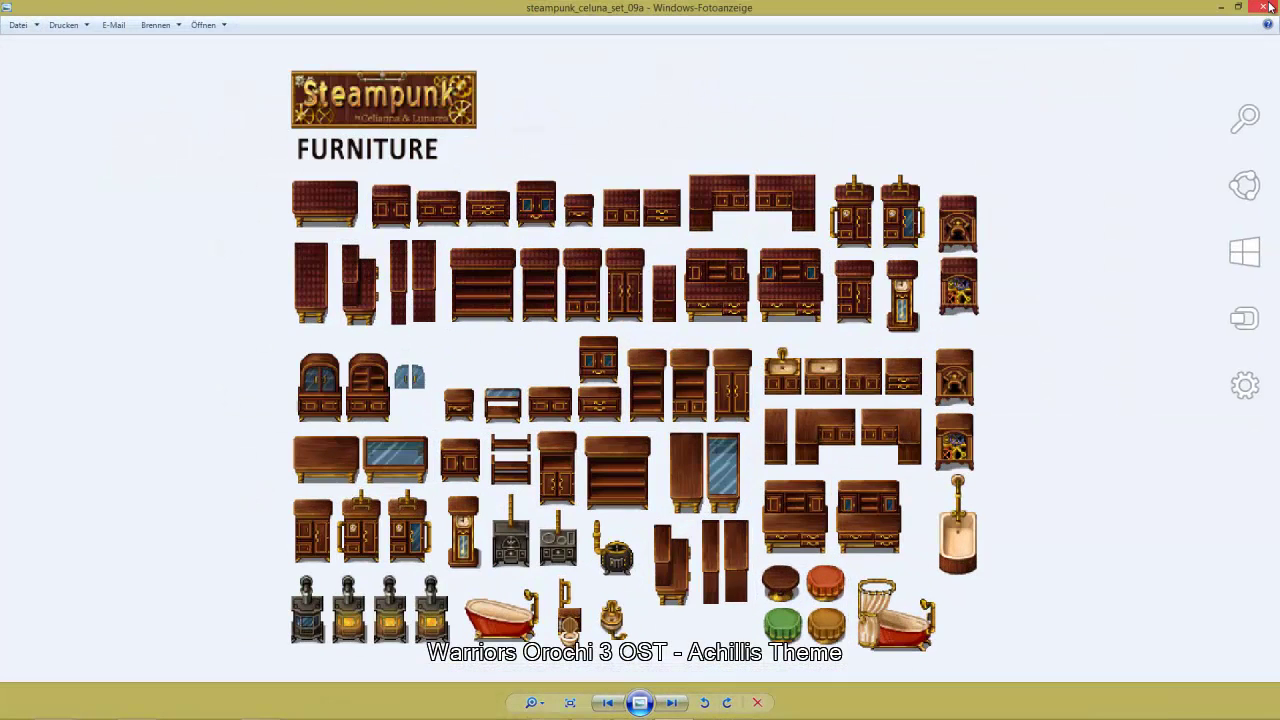
pyautogui.click(1266, 8)
# Preview the steampunk_celuna_set_10 and steampunk_celuna_set_08b tilesets
pyautogui.click(595, 330)
pyautogui.doubleClick(595, 345)
pyautogui.scroll(3, 743, 423)
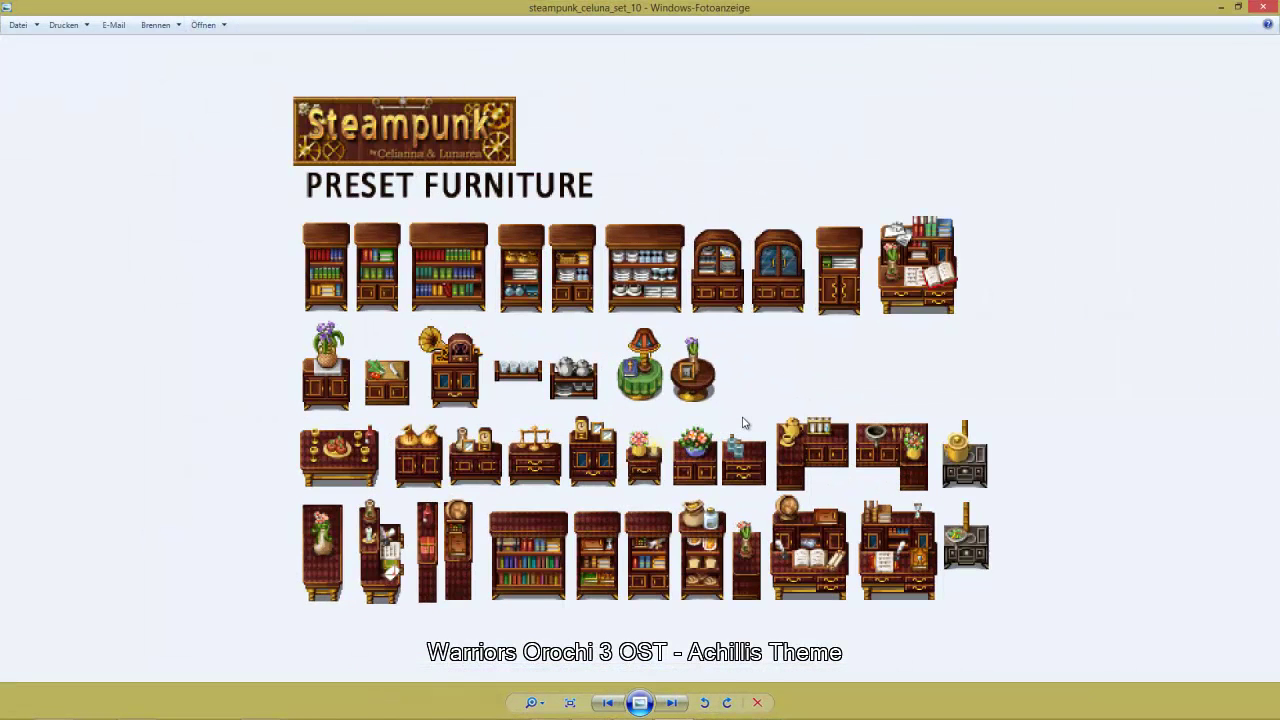
pyautogui.click(1266, 8)
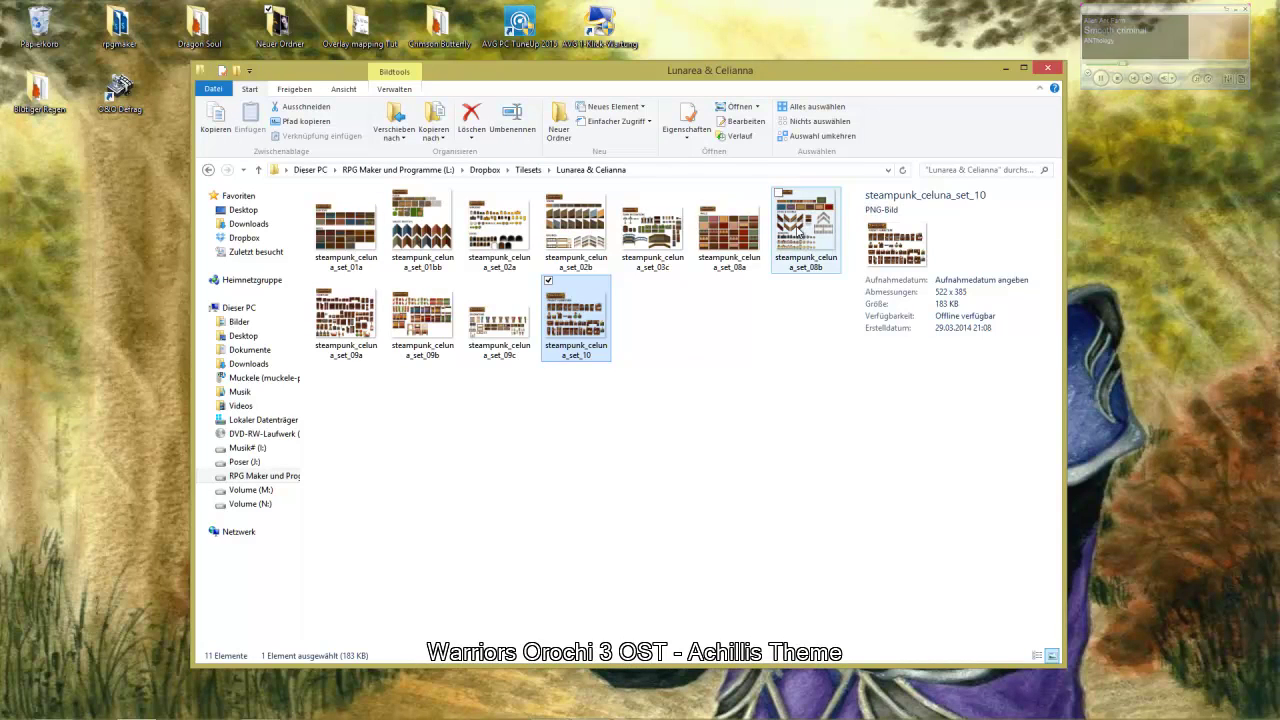
pyautogui.doubleClick(805, 228)
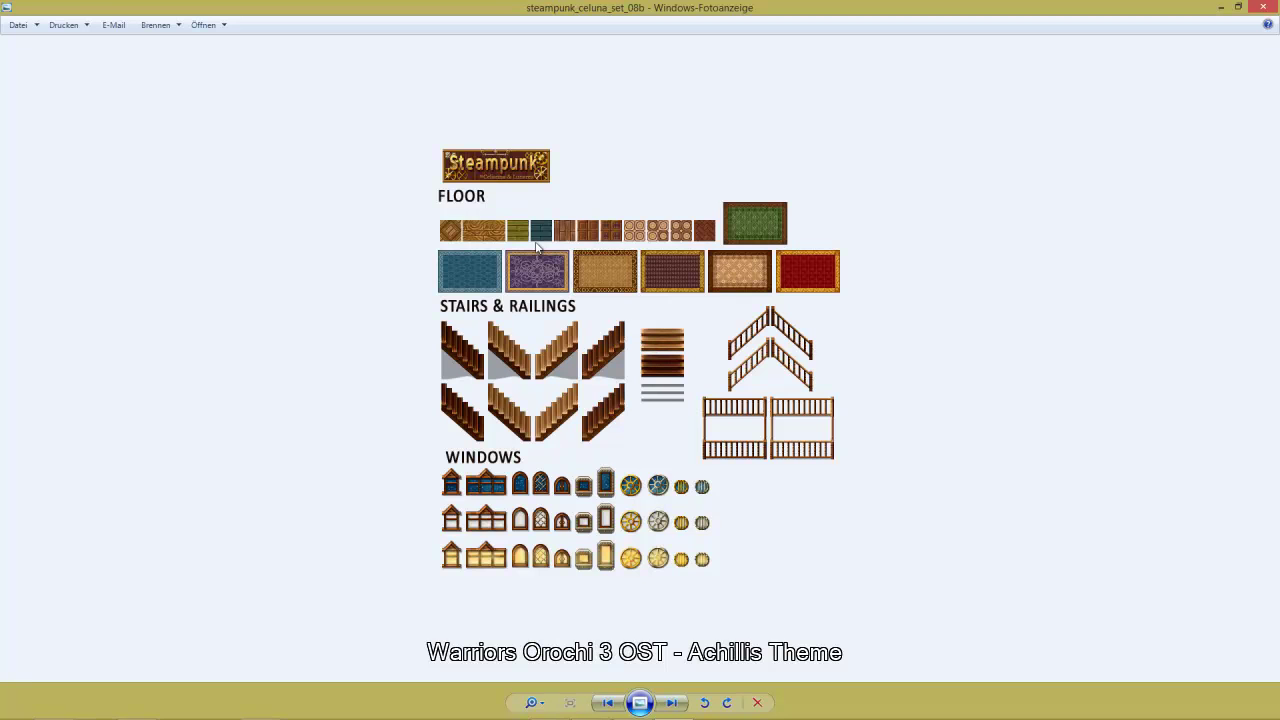
# Open the steampunk_celuna_set_08b tileset in Photoshop and return to the Lunarea & Celianna folder
pyautogui.click(1262, 8)
pyautogui.rightClick(795, 240)
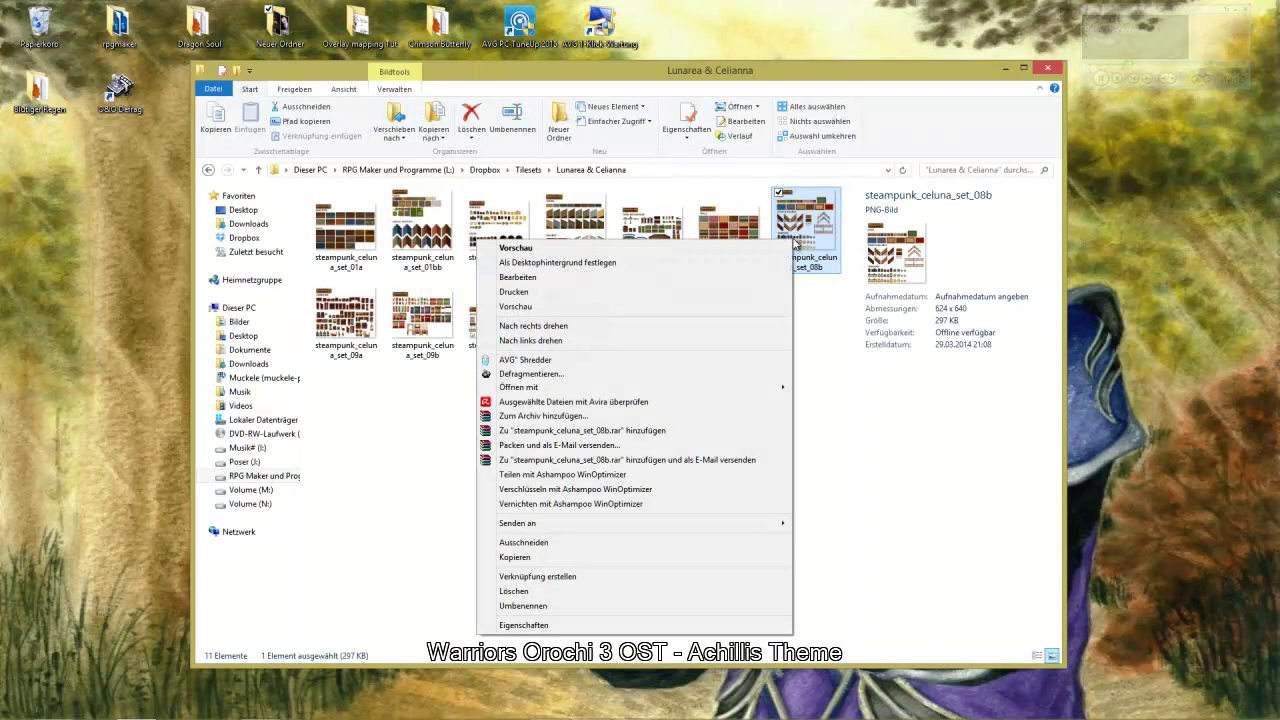
pyautogui.moveTo(578, 392)
pyautogui.click(356, 391)
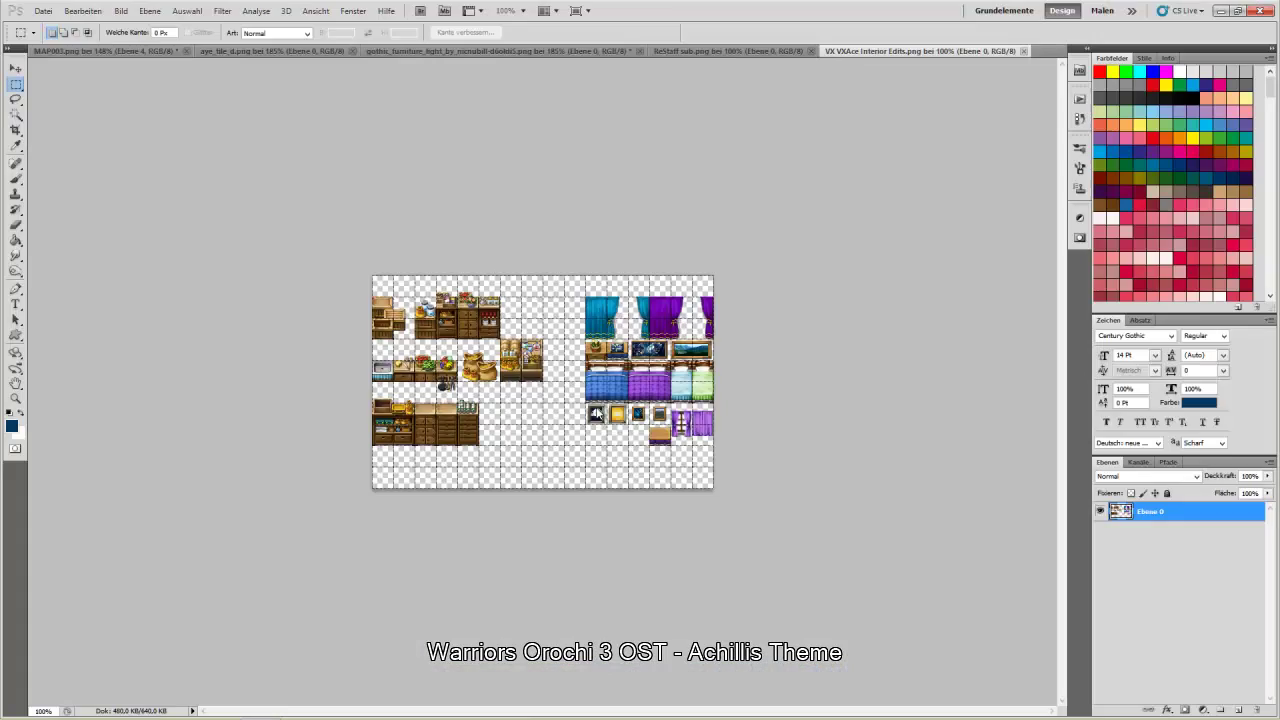
pyautogui.click(1220, 10)
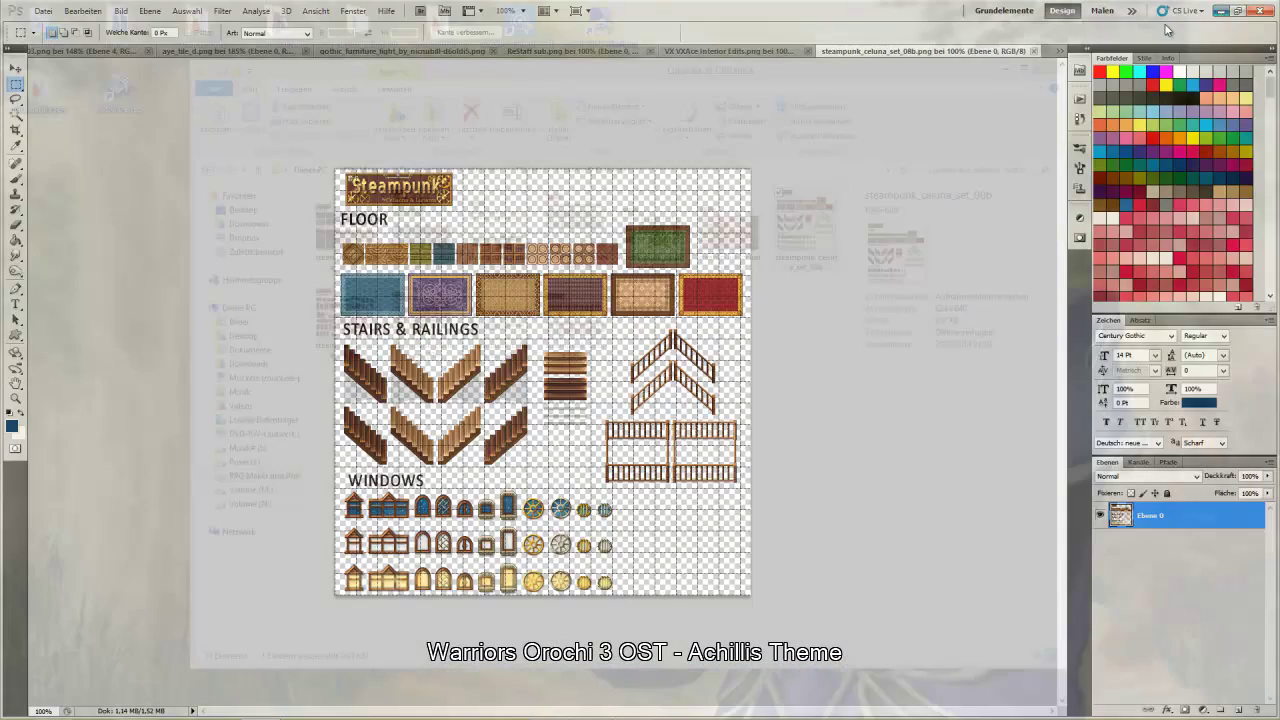
# Preview the steampunk_celuna_set_08a, steampunk_celuna_set_01a and steampunk_celuna_set_01bb tilesets one after another
pyautogui.click(578, 245)
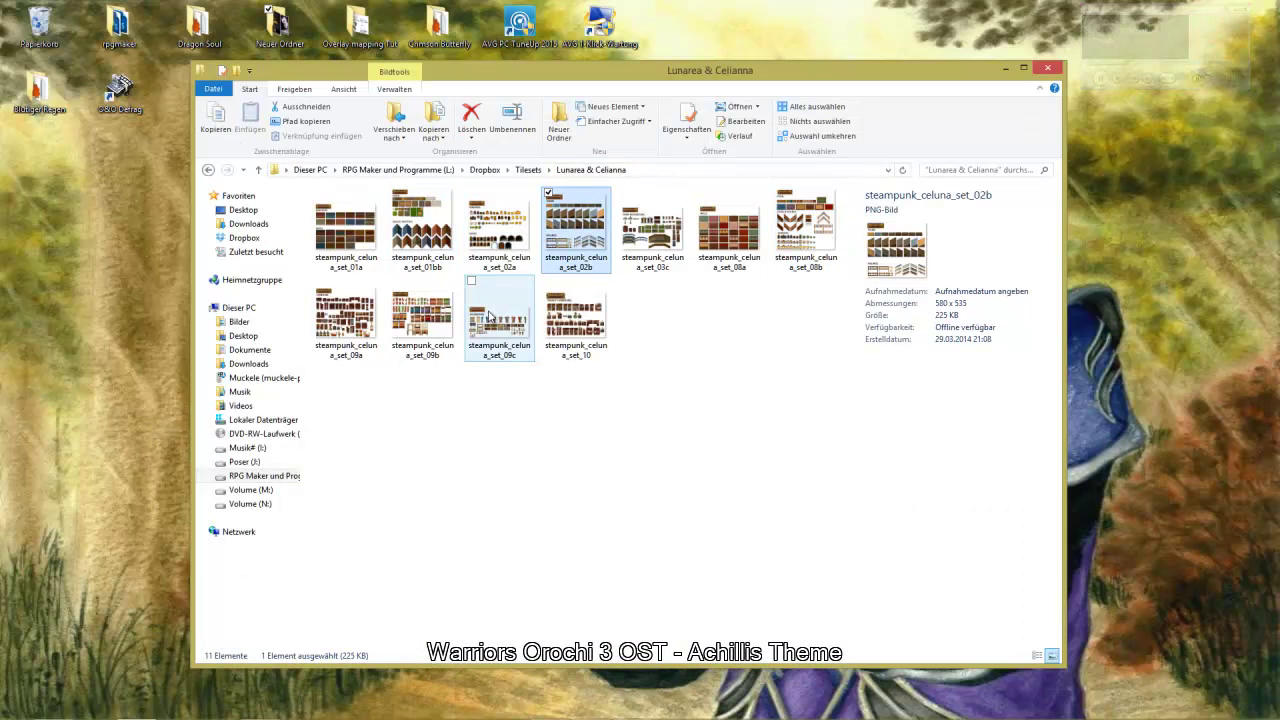
pyautogui.doubleClick(750, 250)
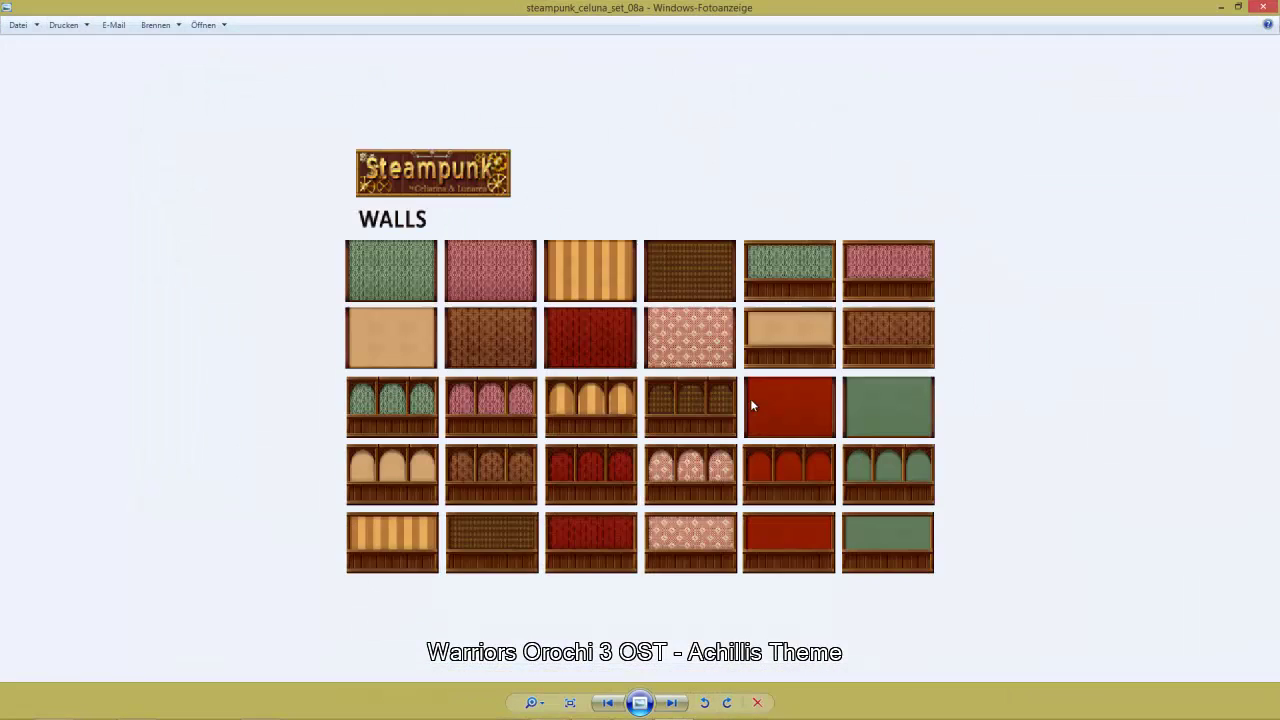
pyautogui.click(1263, 7)
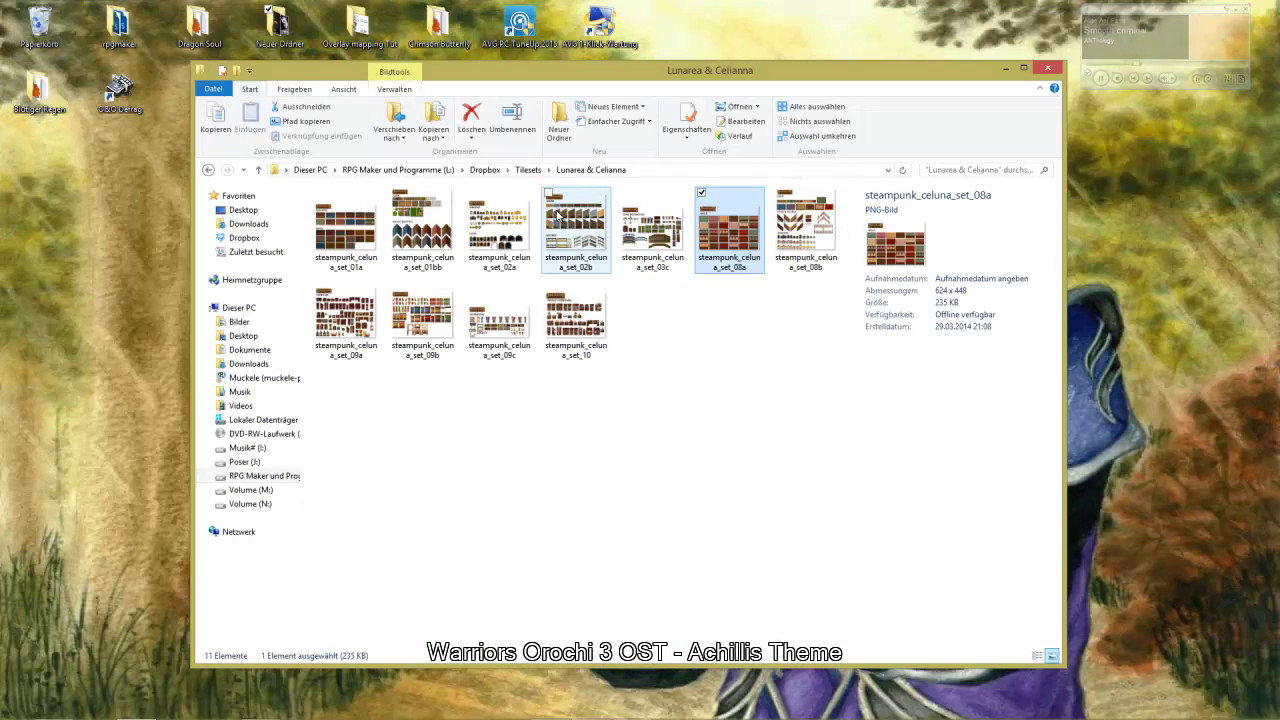
pyautogui.doubleClick(337, 262)
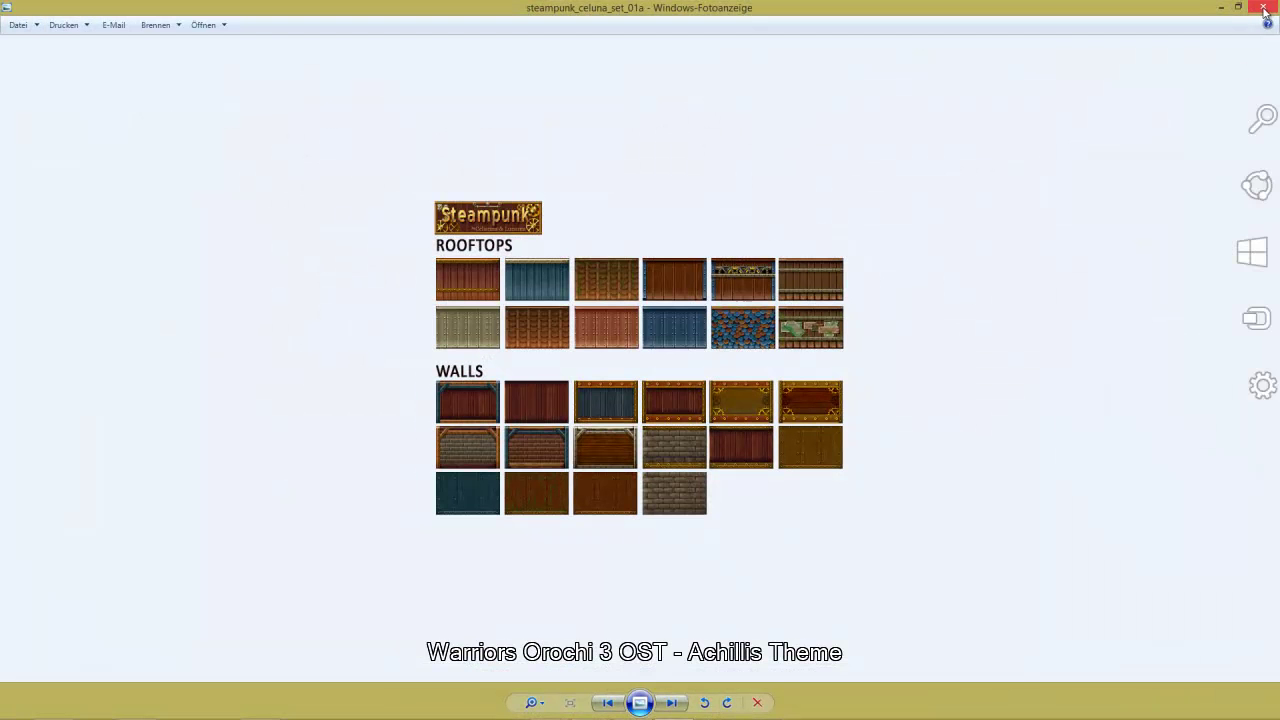
pyautogui.click(1262, 8)
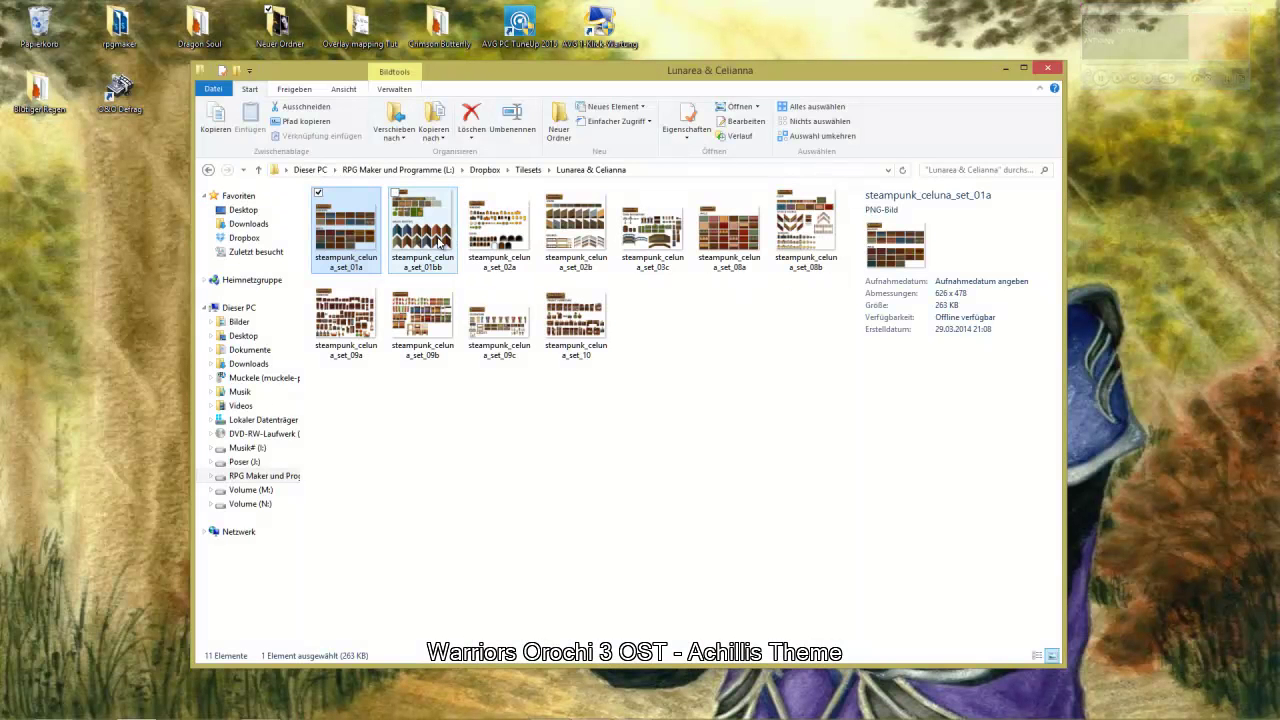
pyautogui.doubleClick(423, 230)
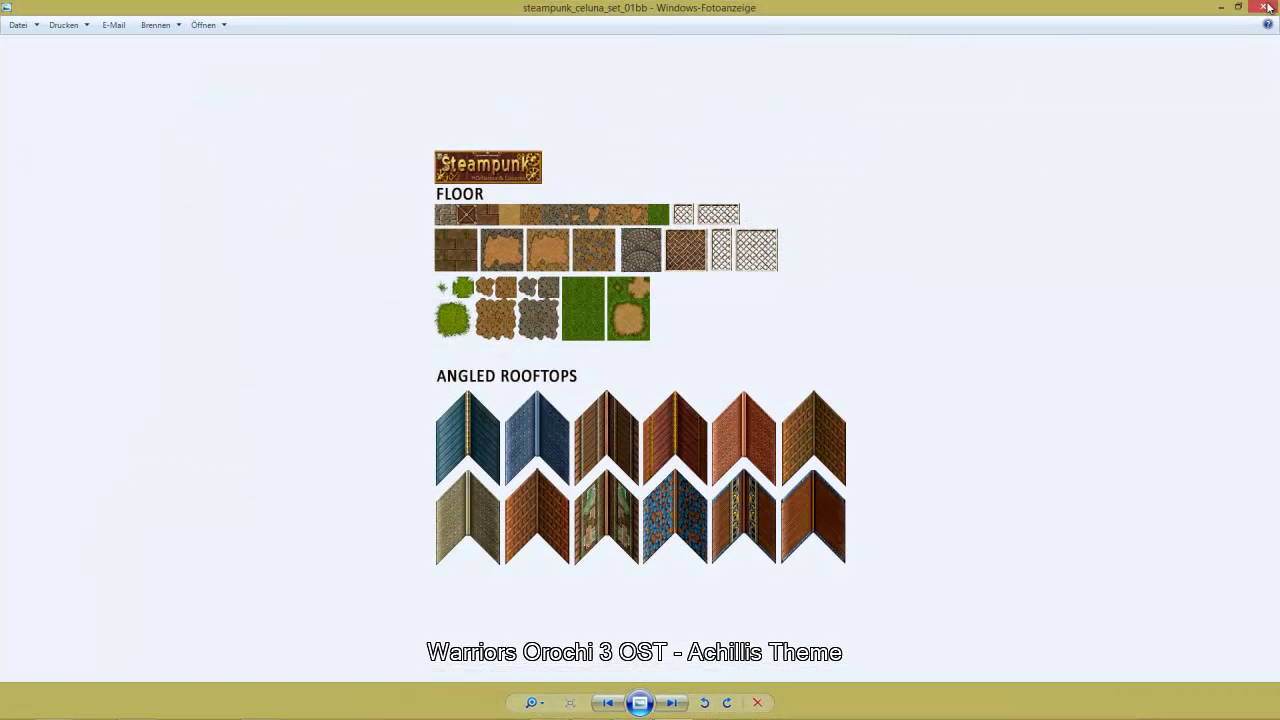
pyautogui.click(1262, 8)
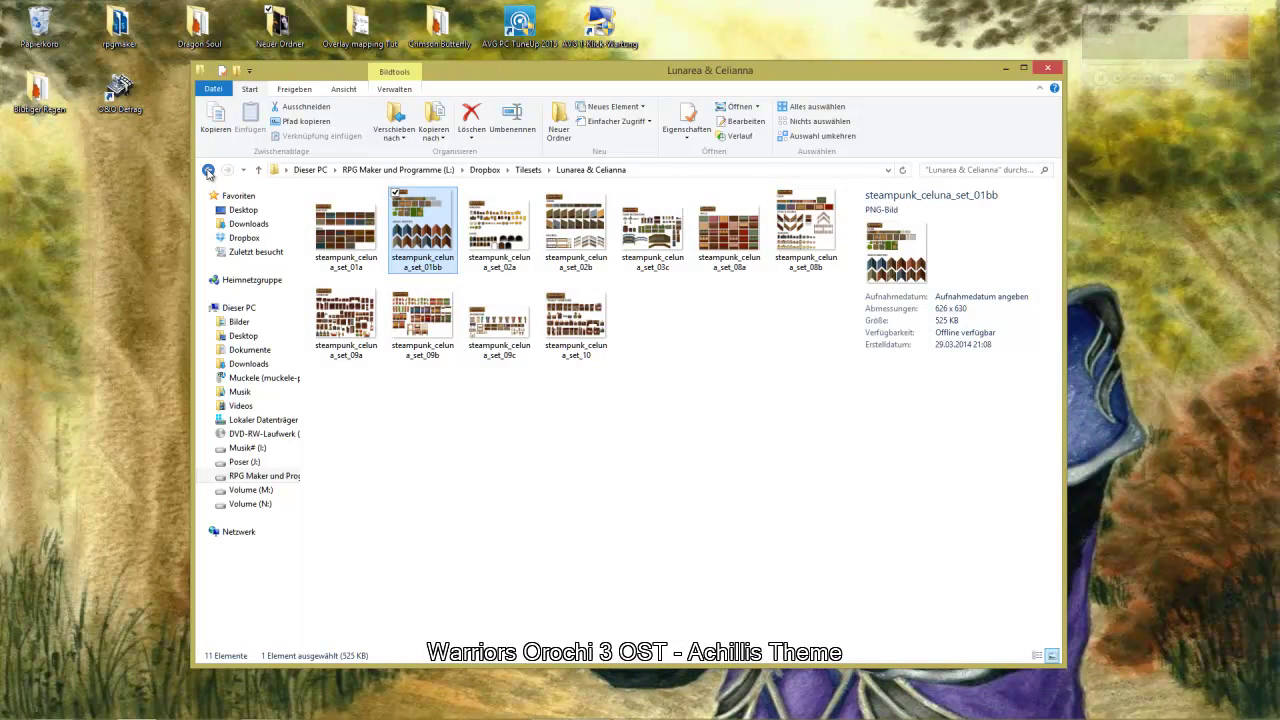
# Go to the Makers tileset folder and preview the 1IRW8s image at a larger size
pyautogui.click(208, 170)
pyautogui.doubleClick(405, 421)
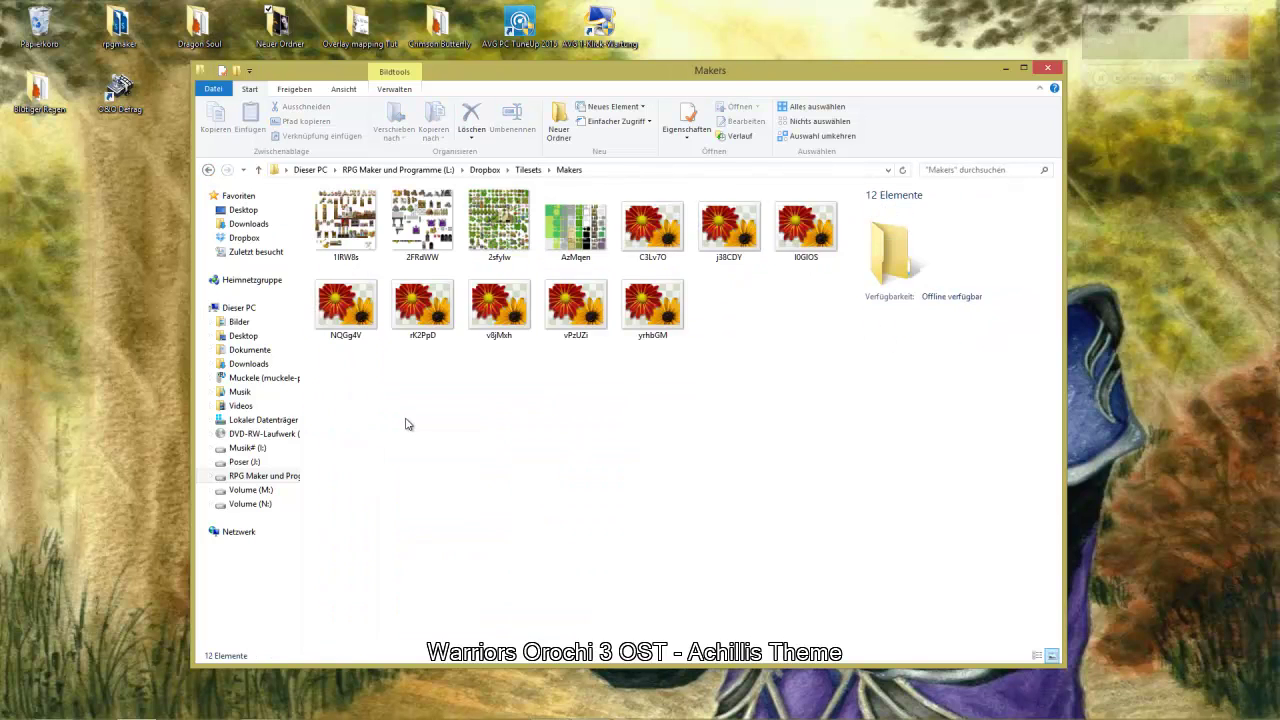
pyautogui.doubleClick(338, 228)
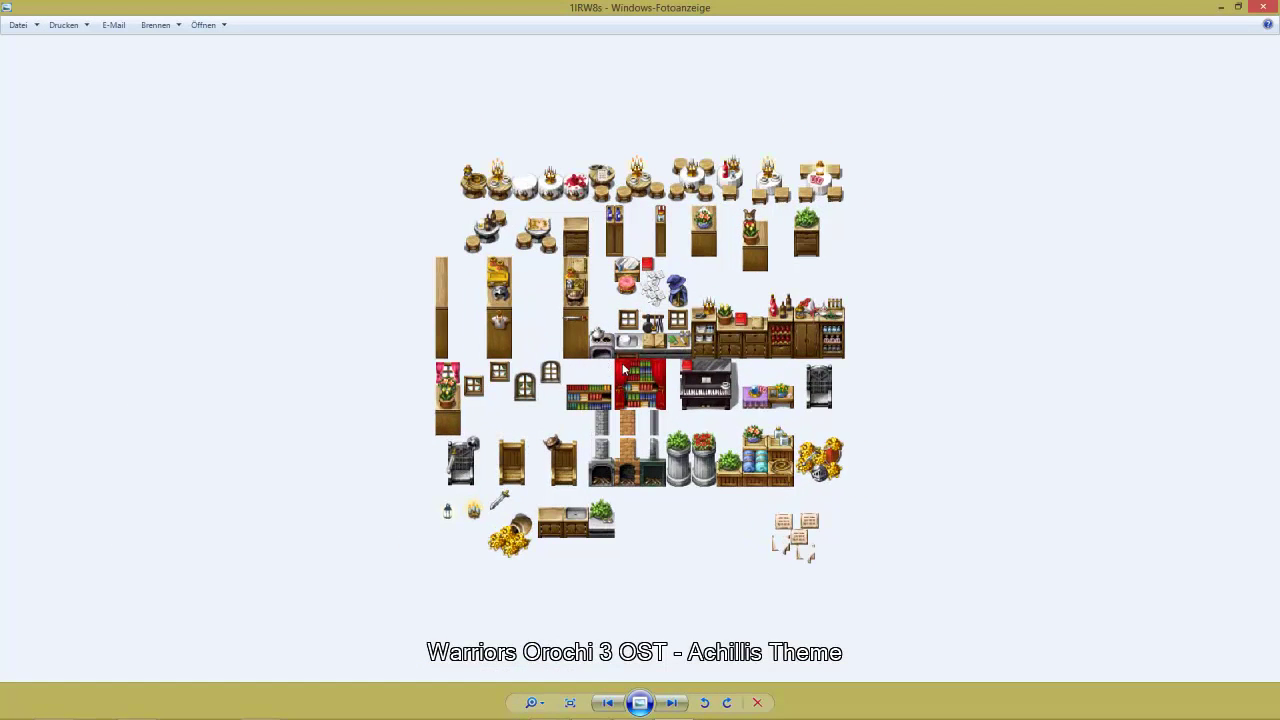
pyautogui.scroll(1, 620, 367)
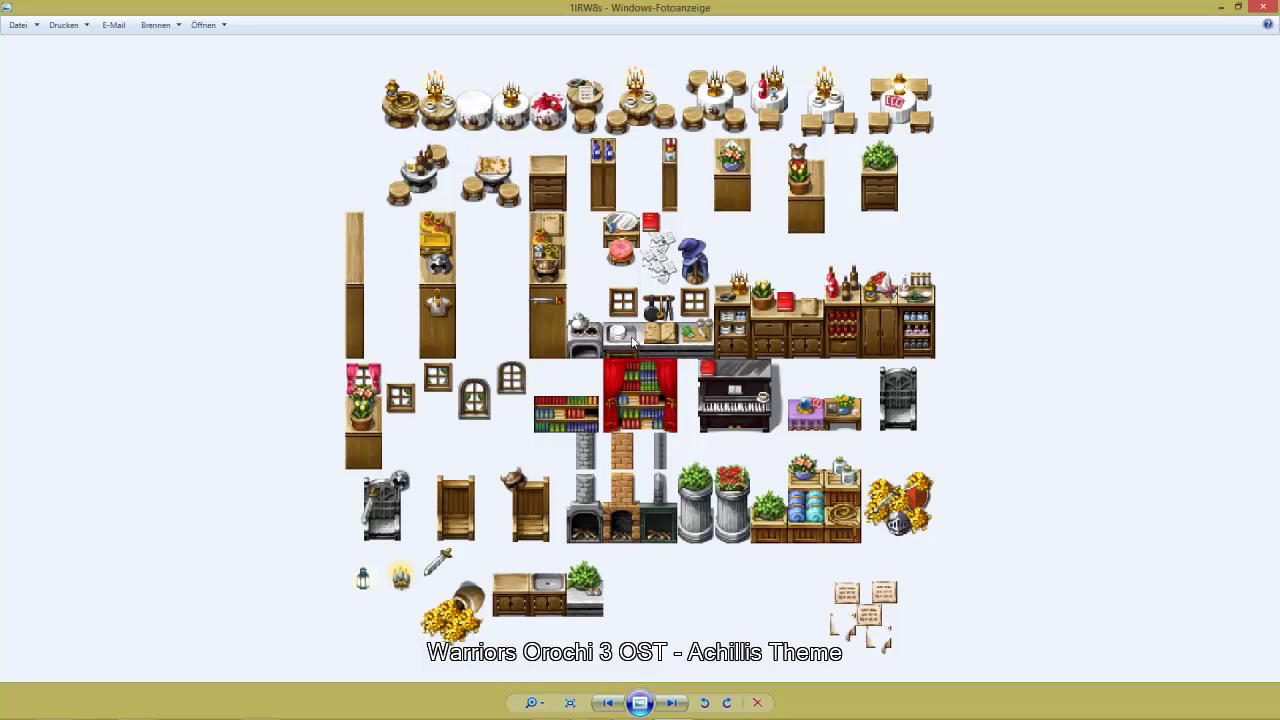
pyautogui.click(1263, 7)
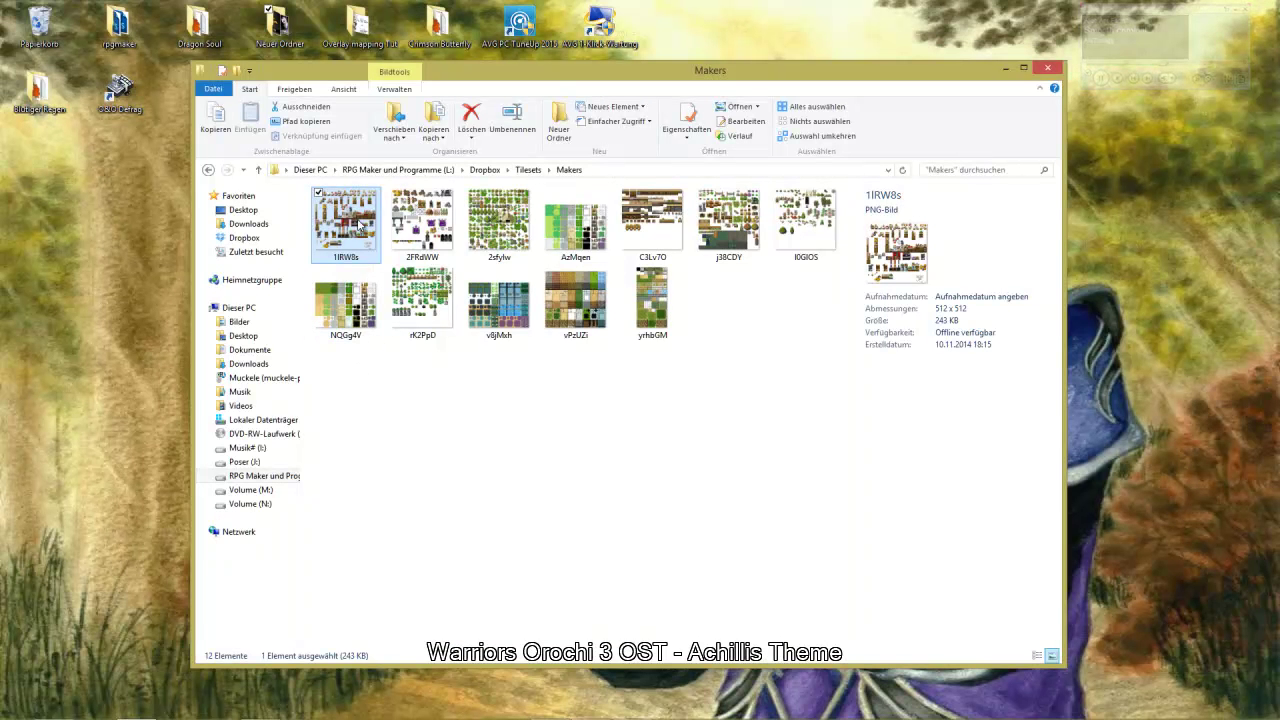
# Open the 1IRW8s tileset in Photoshop and return to the Makers folder in File Explorer
pyautogui.rightClick(360, 226)
pyautogui.moveTo(288, 372)
pyautogui.click(396, 371)
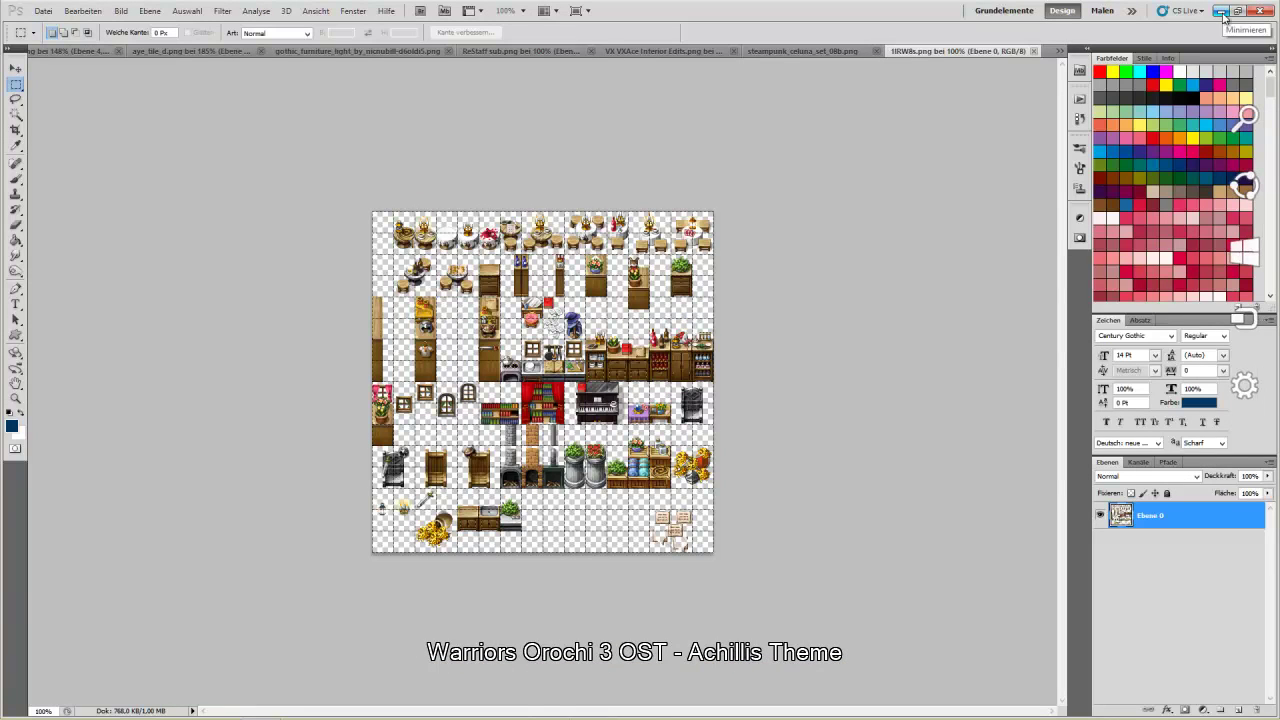
pyautogui.click(1222, 12)
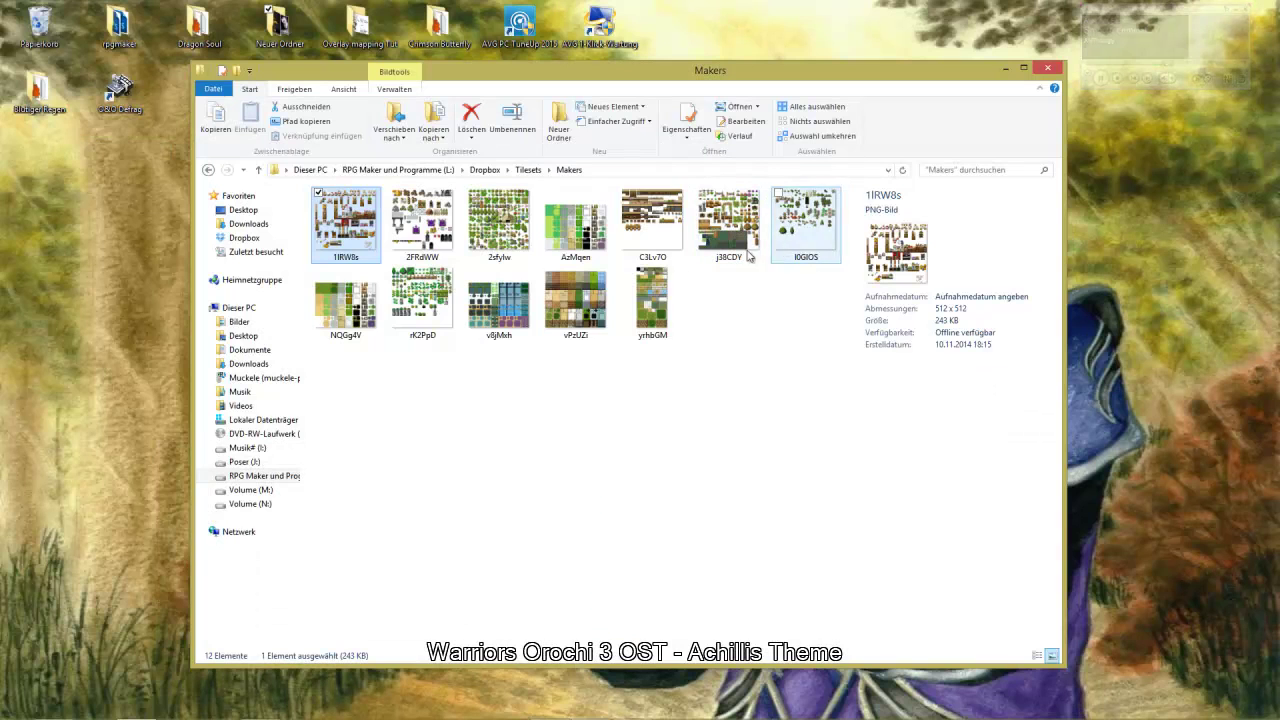
# Preview the C3Lv7O and 2FRdWW tilesets from the Makers folder at a larger size
pyautogui.doubleClick(652, 225)
pyautogui.scroll(1, 738, 383)
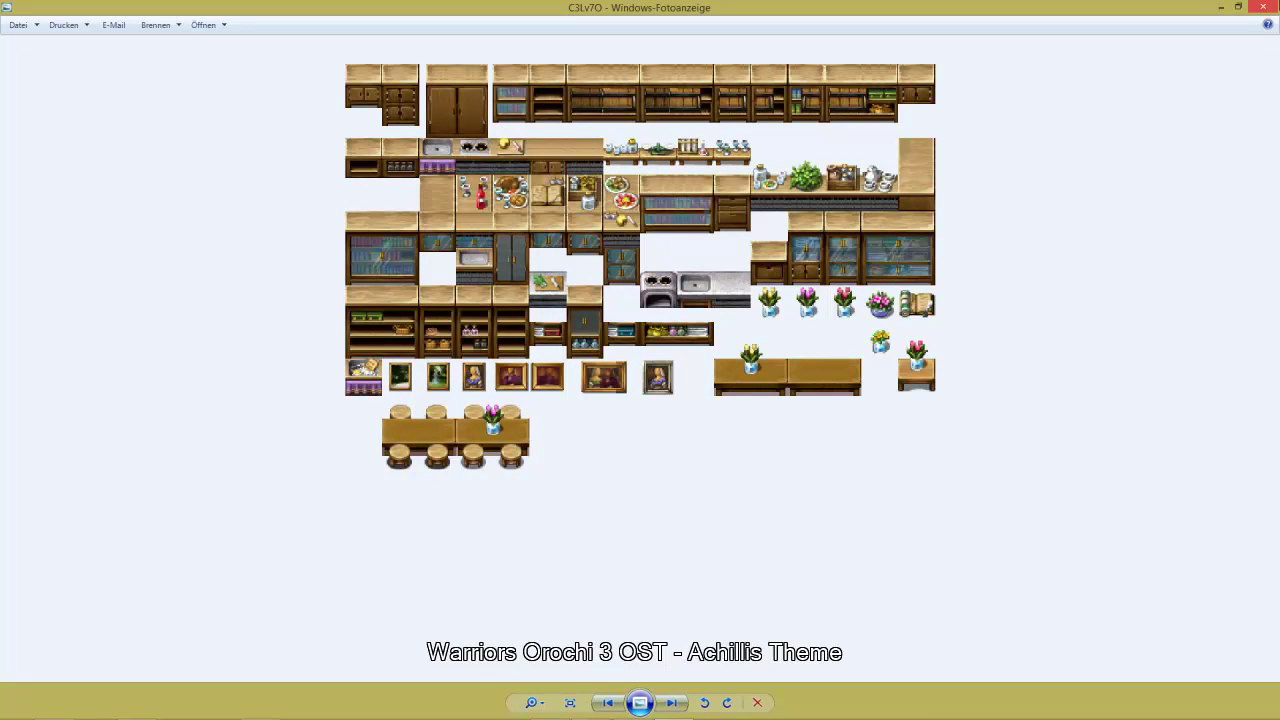
pyautogui.click(1264, 7)
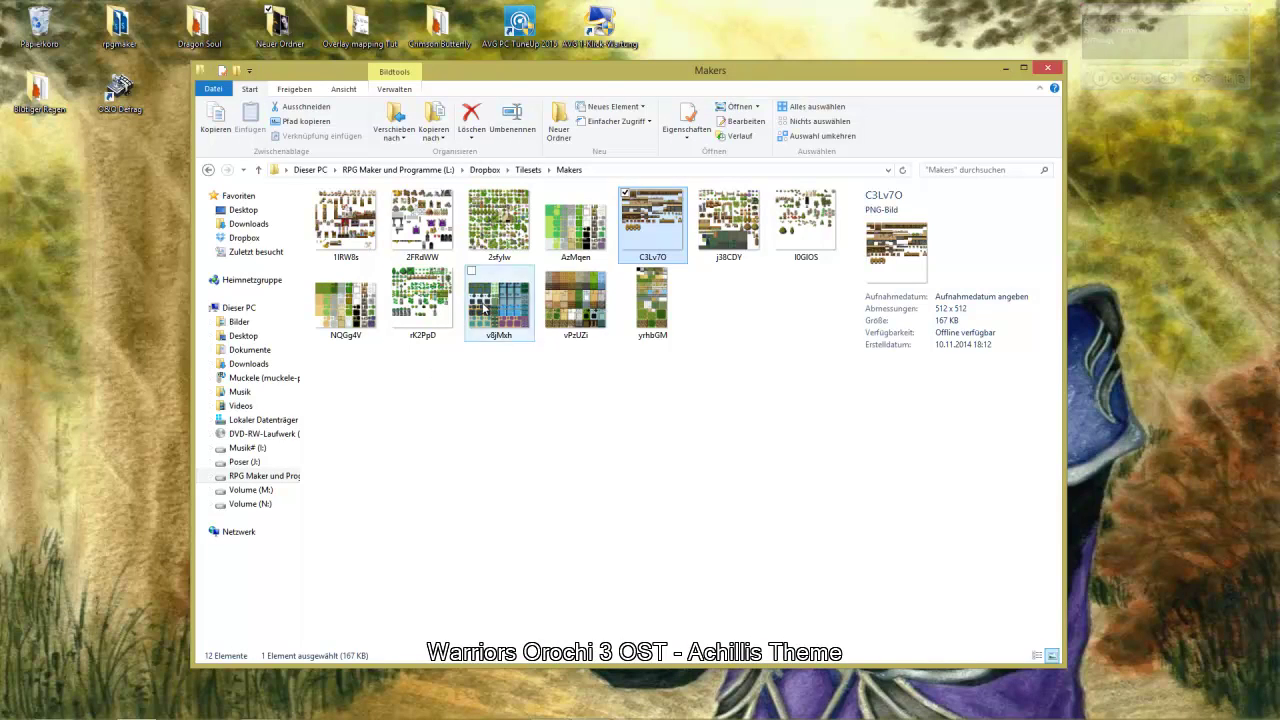
pyautogui.doubleClick(422, 225)
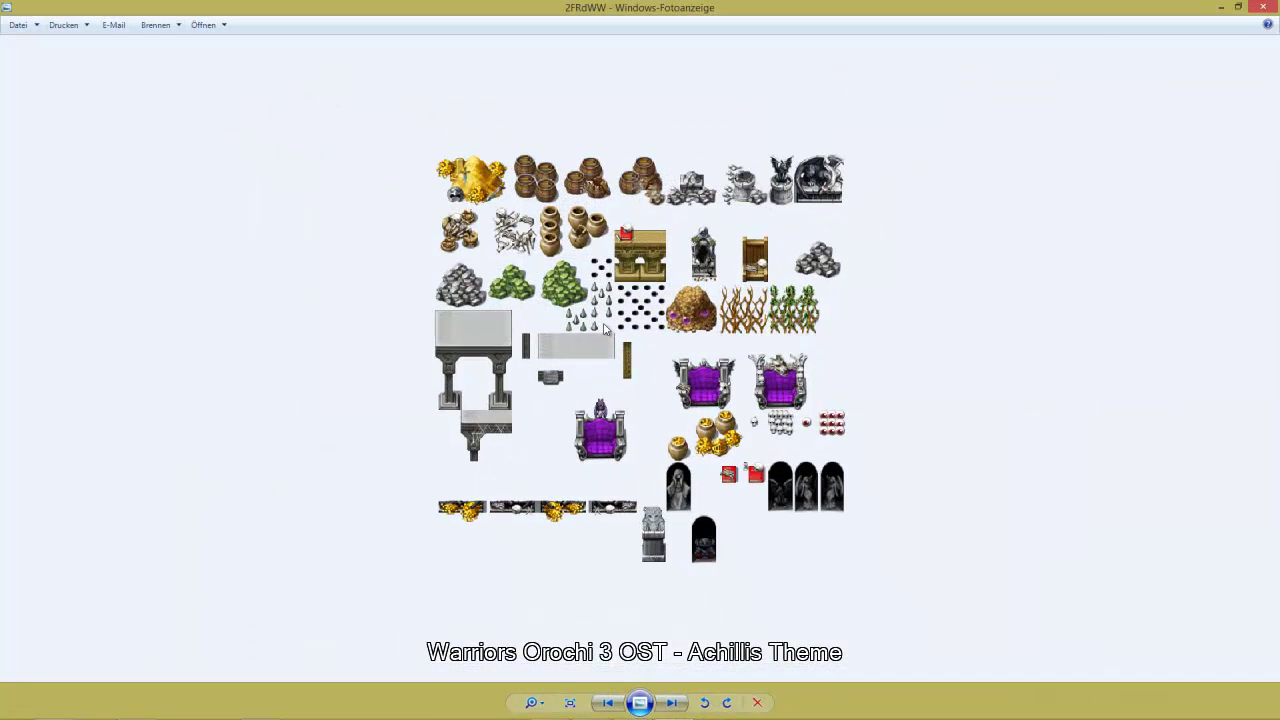
pyautogui.scroll(1, 604, 328)
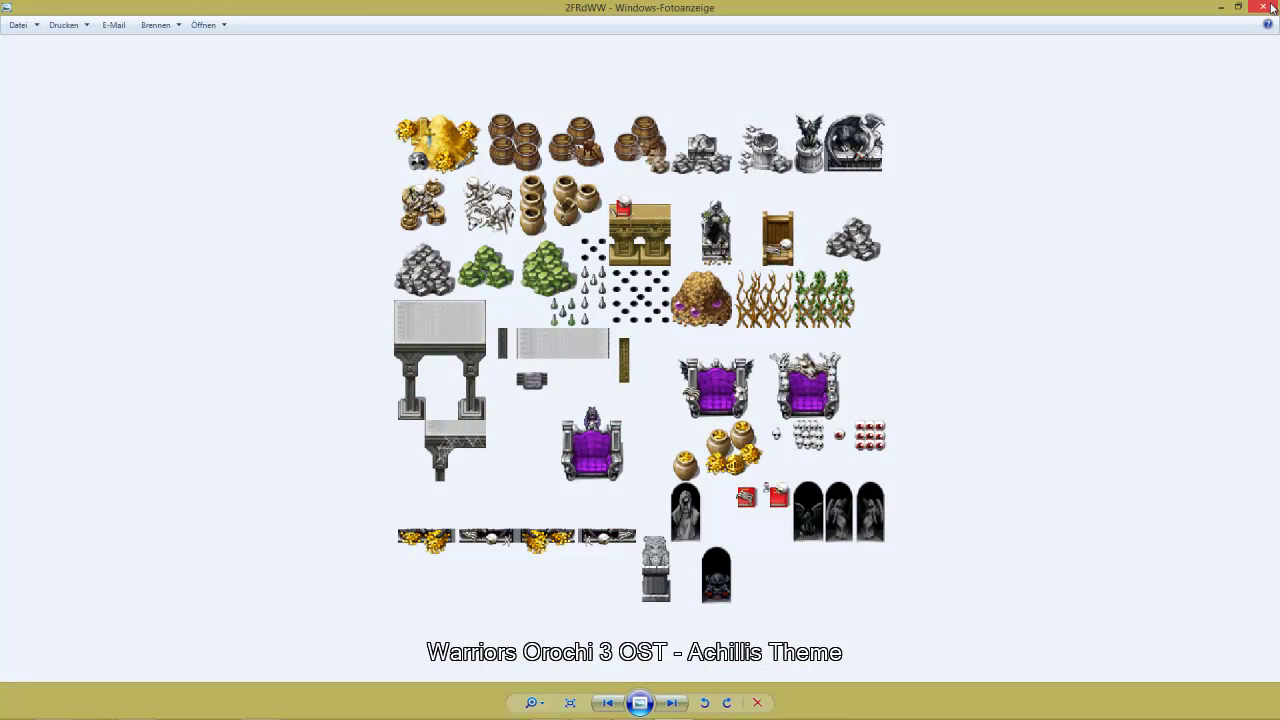
pyautogui.moveTo(1273, 8)
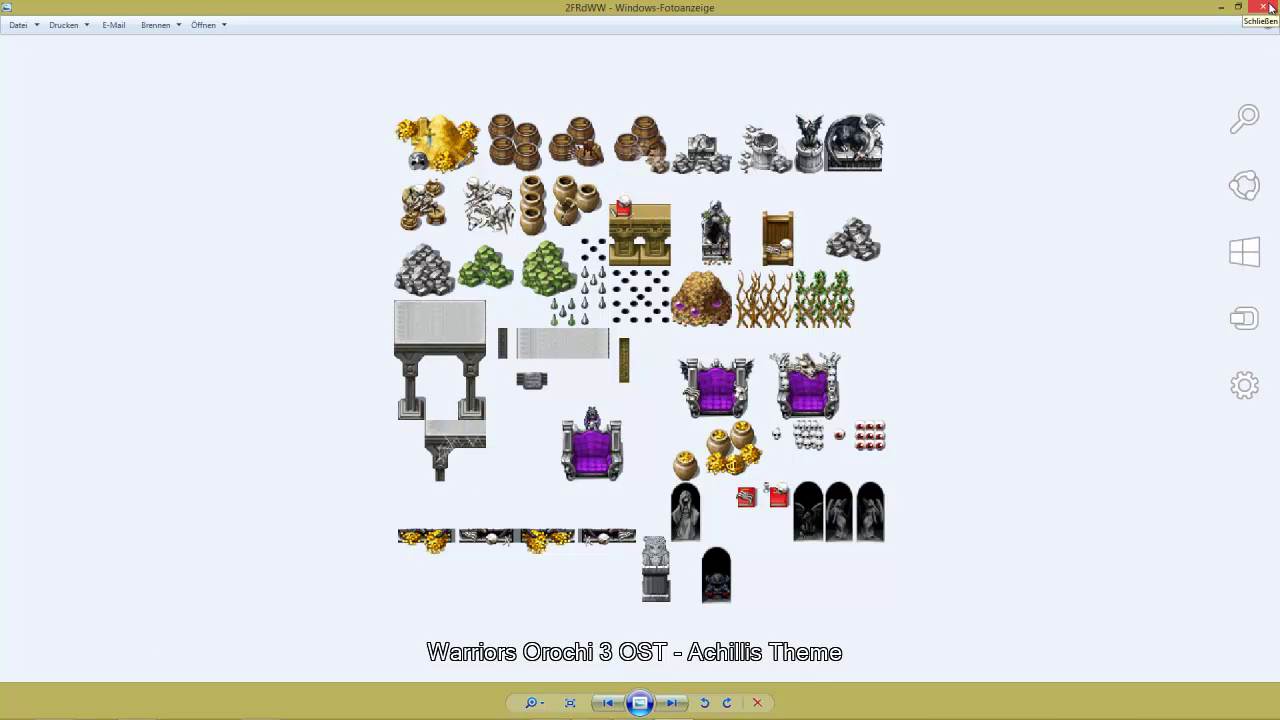
pyautogui.click(1268, 7)
# Open the aq8cezkt tileset from the Makoto folder in Photoshop and return to File Explorer
pyautogui.click(208, 170)
pyautogui.doubleClick(395, 434)
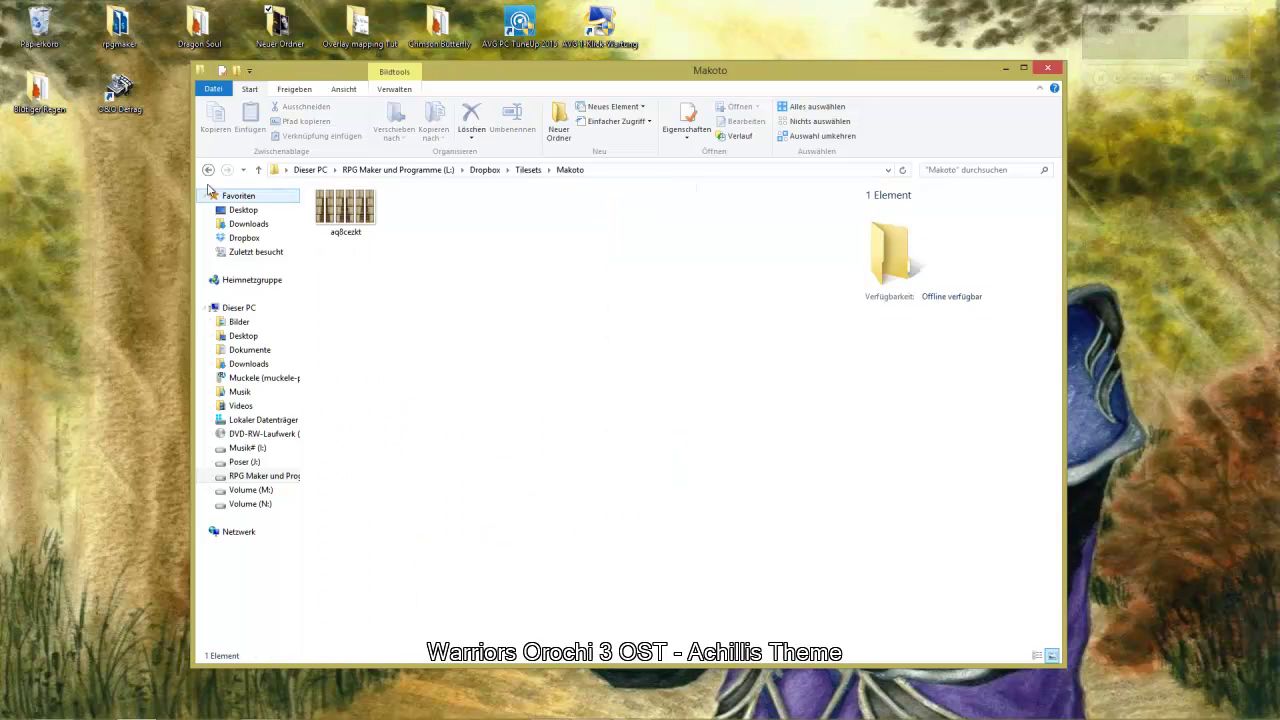
pyautogui.click(208, 170)
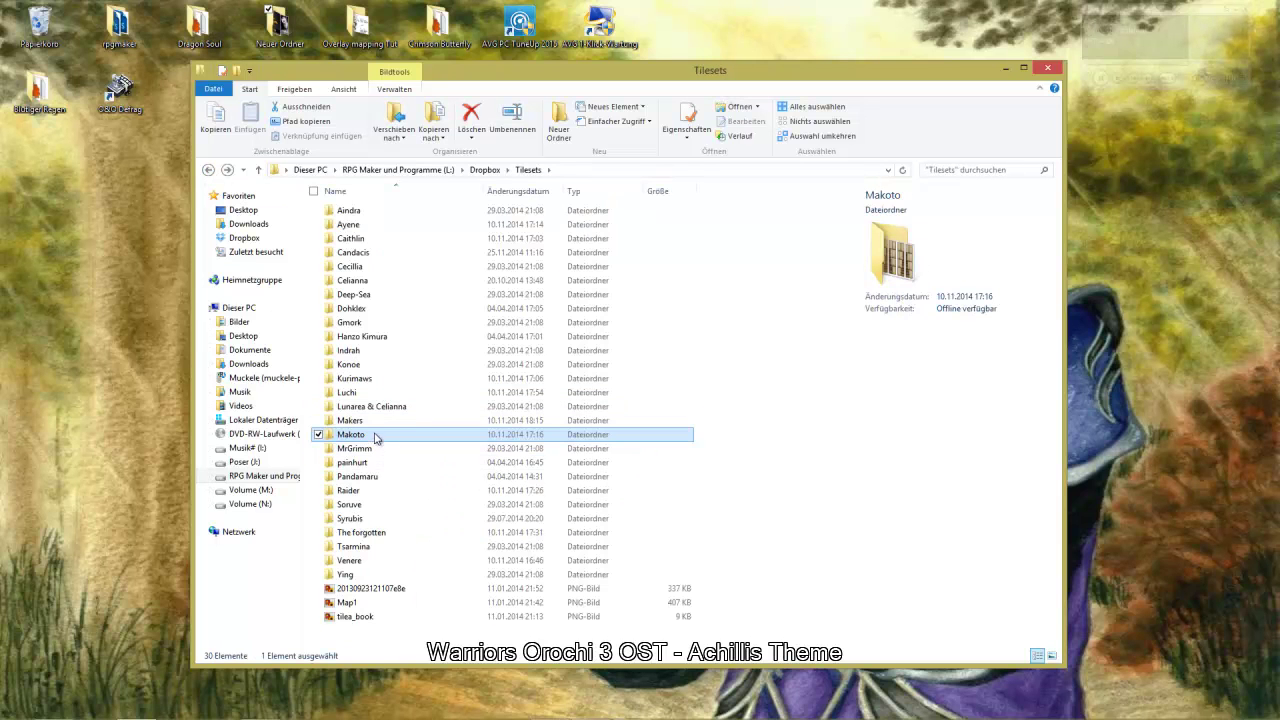
pyautogui.doubleClick(368, 437)
pyautogui.click(345, 210)
pyautogui.rightClick(328, 215)
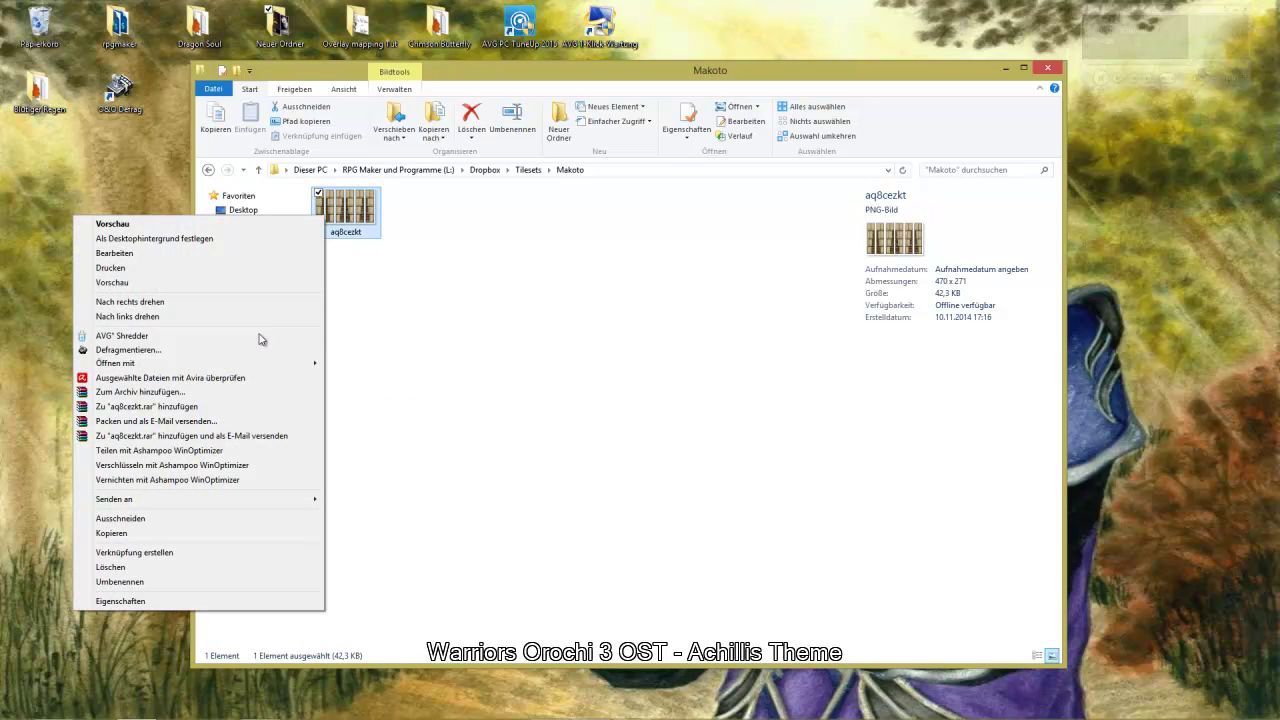
pyautogui.moveTo(242, 365)
pyautogui.click(372, 364)
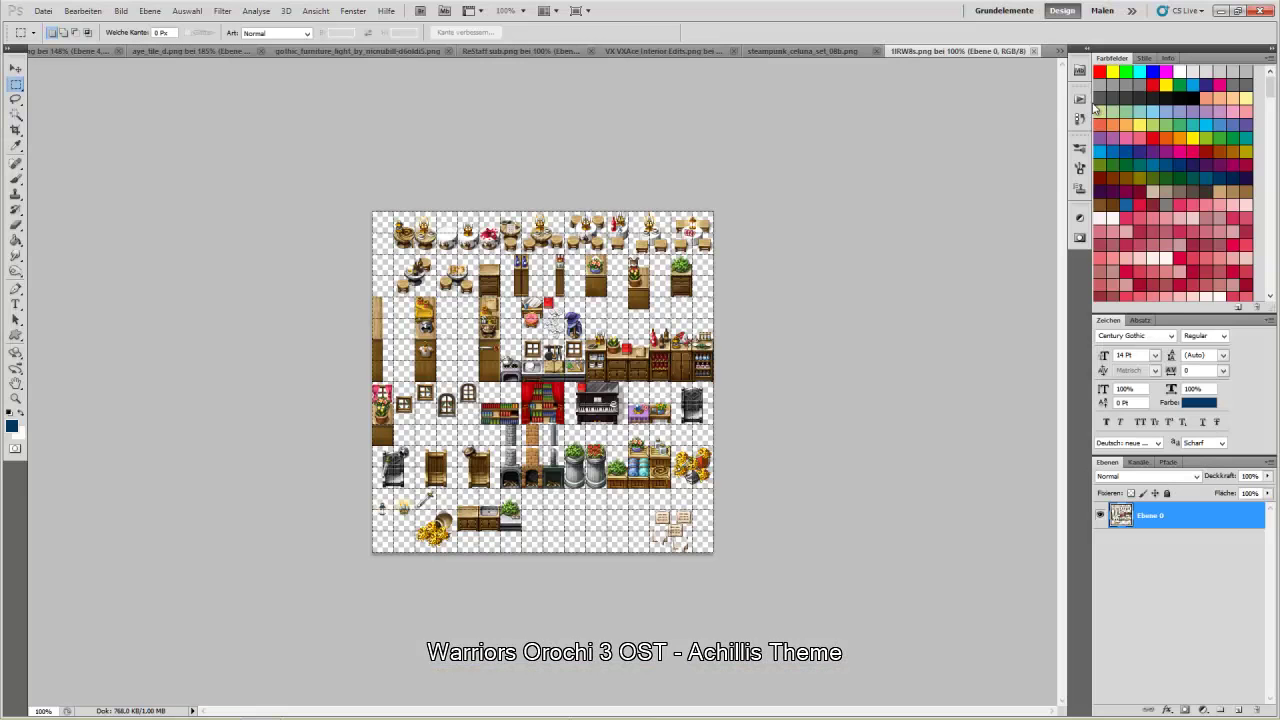
pyautogui.click(1221, 11)
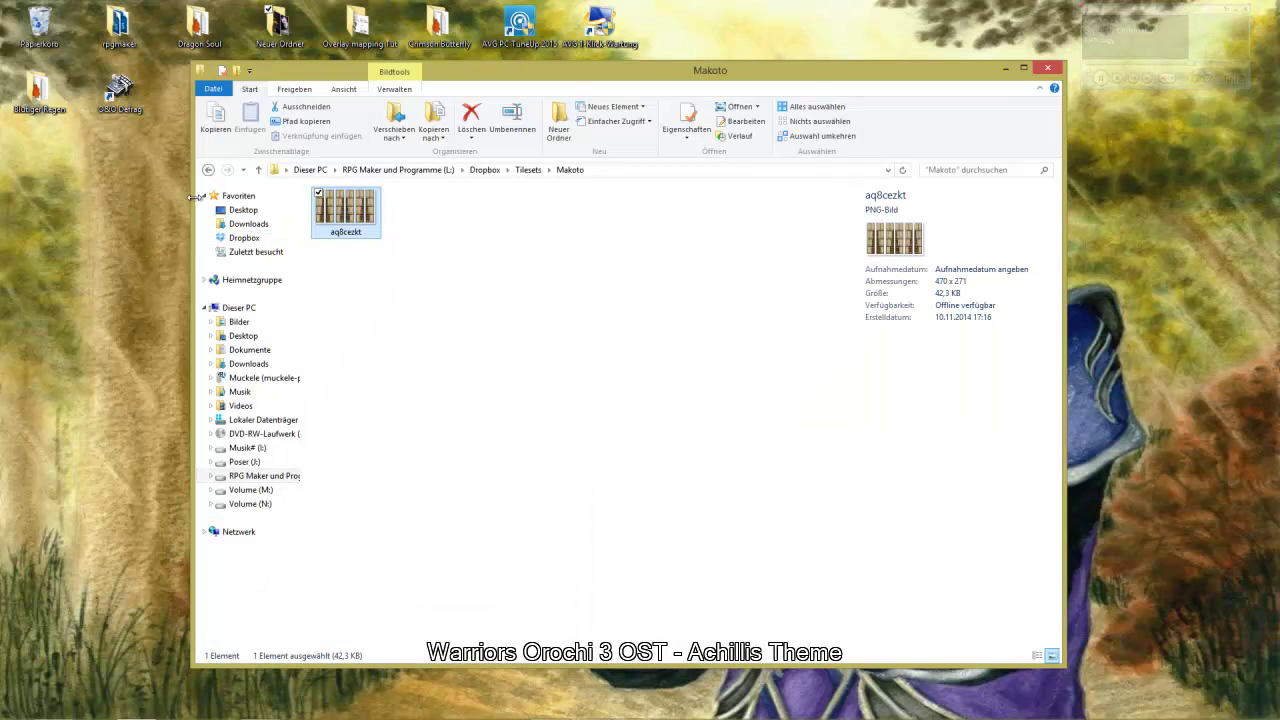
# Check the contents of the MrGrimm tileset folder and go back to the Tilesets folder
pyautogui.click(209, 172)
pyautogui.doubleClick(335, 449)
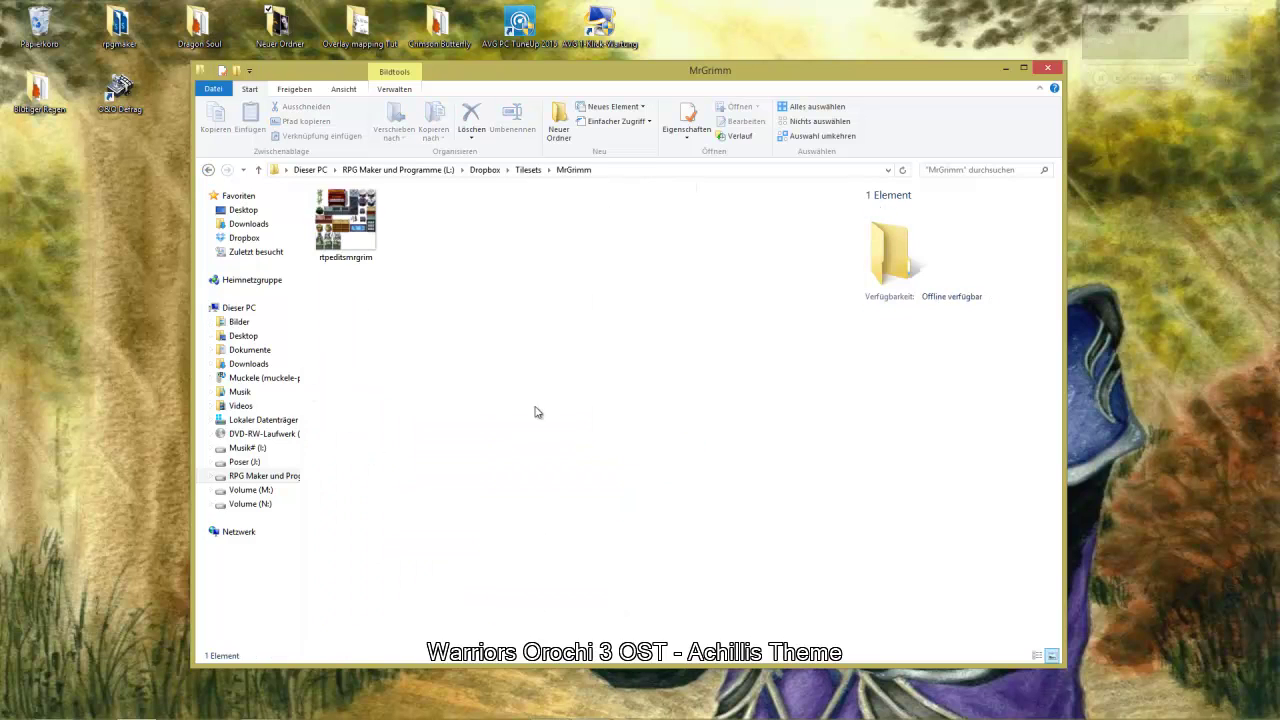
pyautogui.click(209, 170)
# Preview the rpg_maker_vx__modernrtp_tilec tileset in the painhurt folder
pyautogui.click(360, 463)
pyautogui.doubleClick(360, 463)
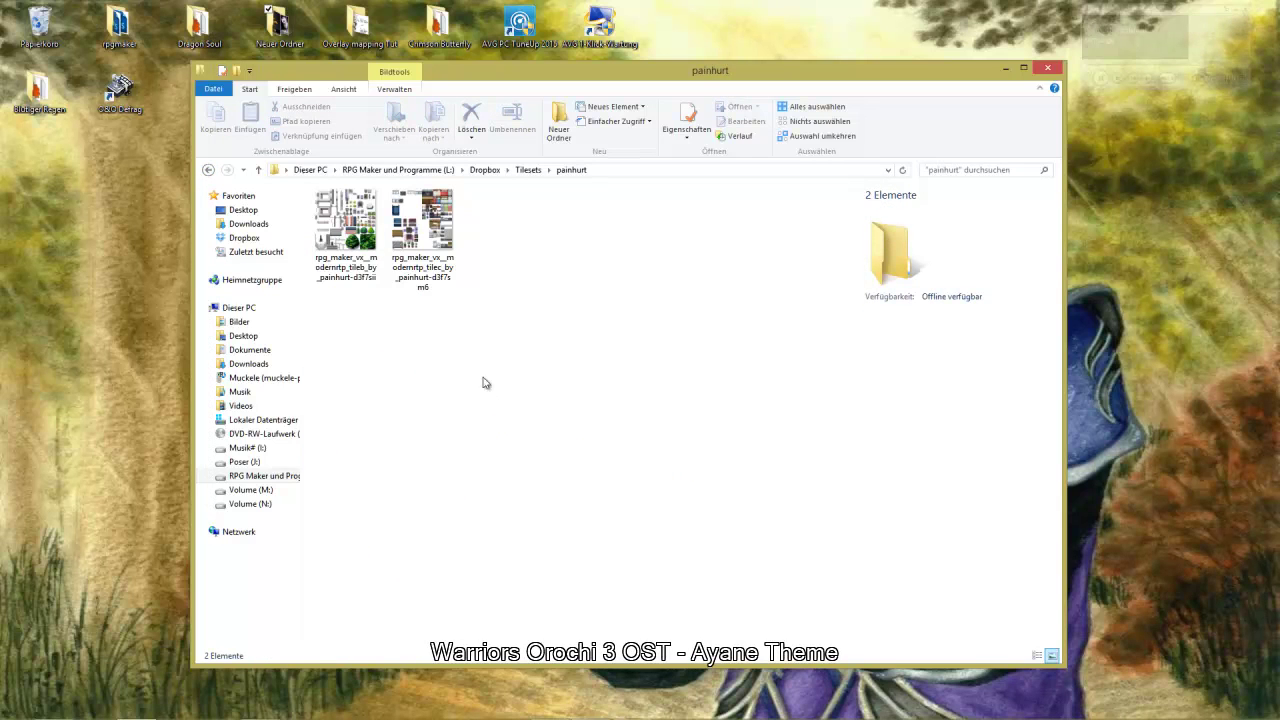
pyautogui.doubleClick(458, 222)
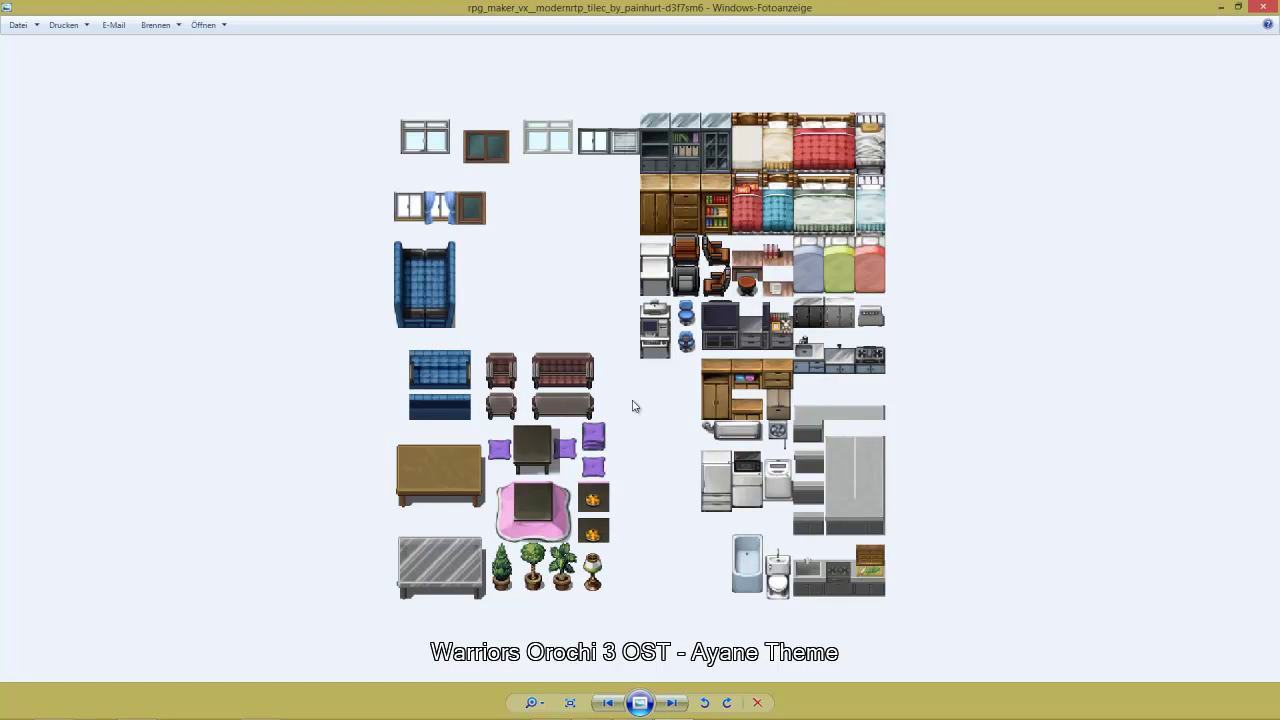
pyautogui.moveTo(1265, 14)
pyautogui.click(1263, 8)
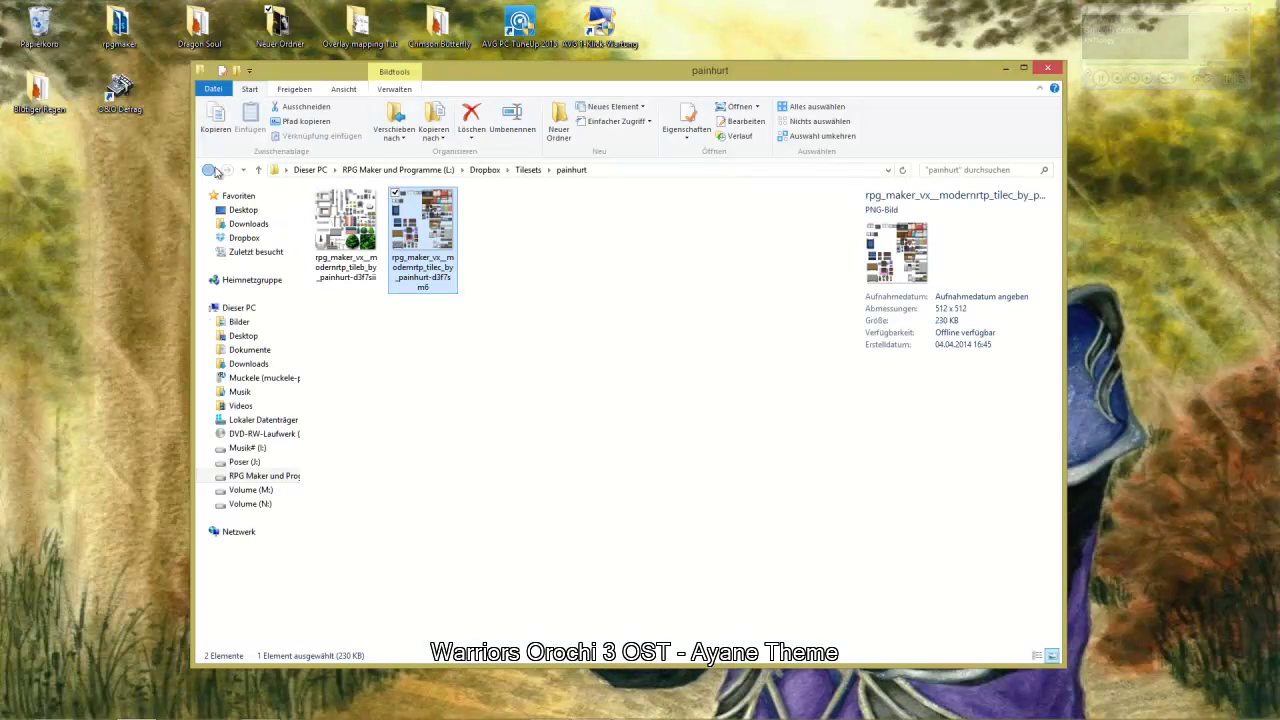
# Go to the Pandamaru tileset folder and preview the Interior_B_byPandaMaru image
pyautogui.press('BackSpace')
pyautogui.doubleClick(391, 477)
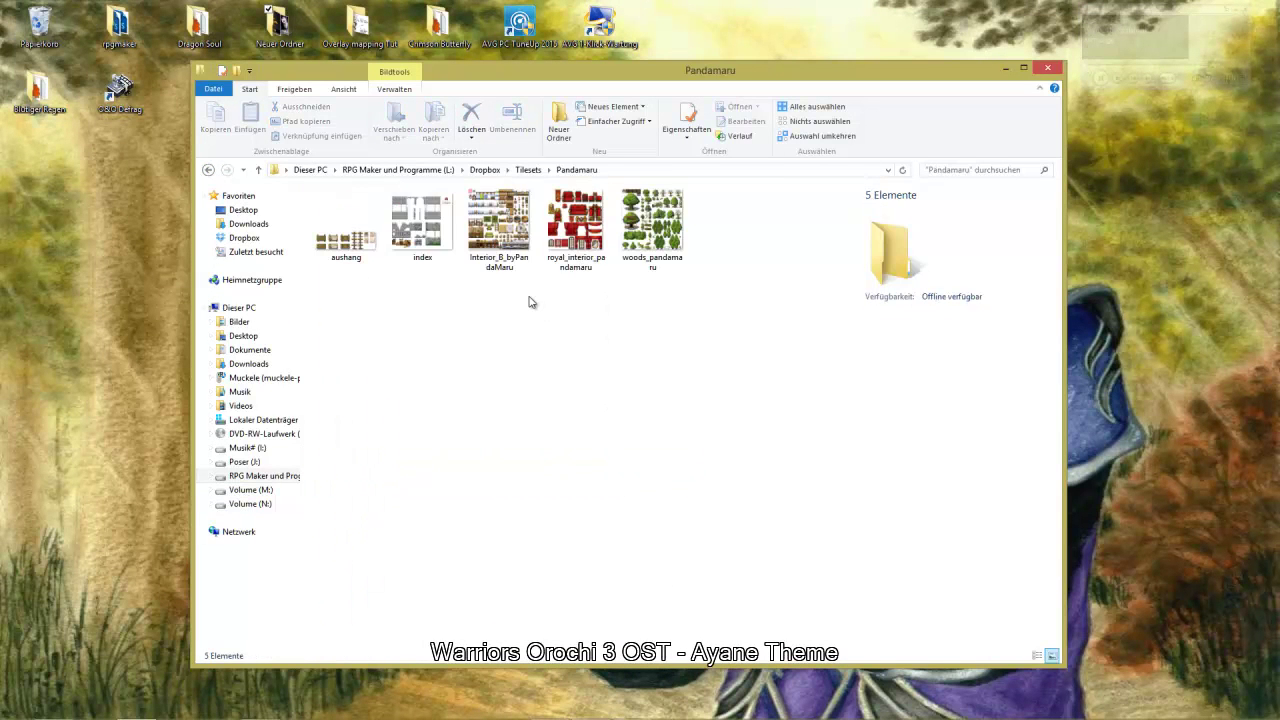
pyautogui.doubleClick(513, 224)
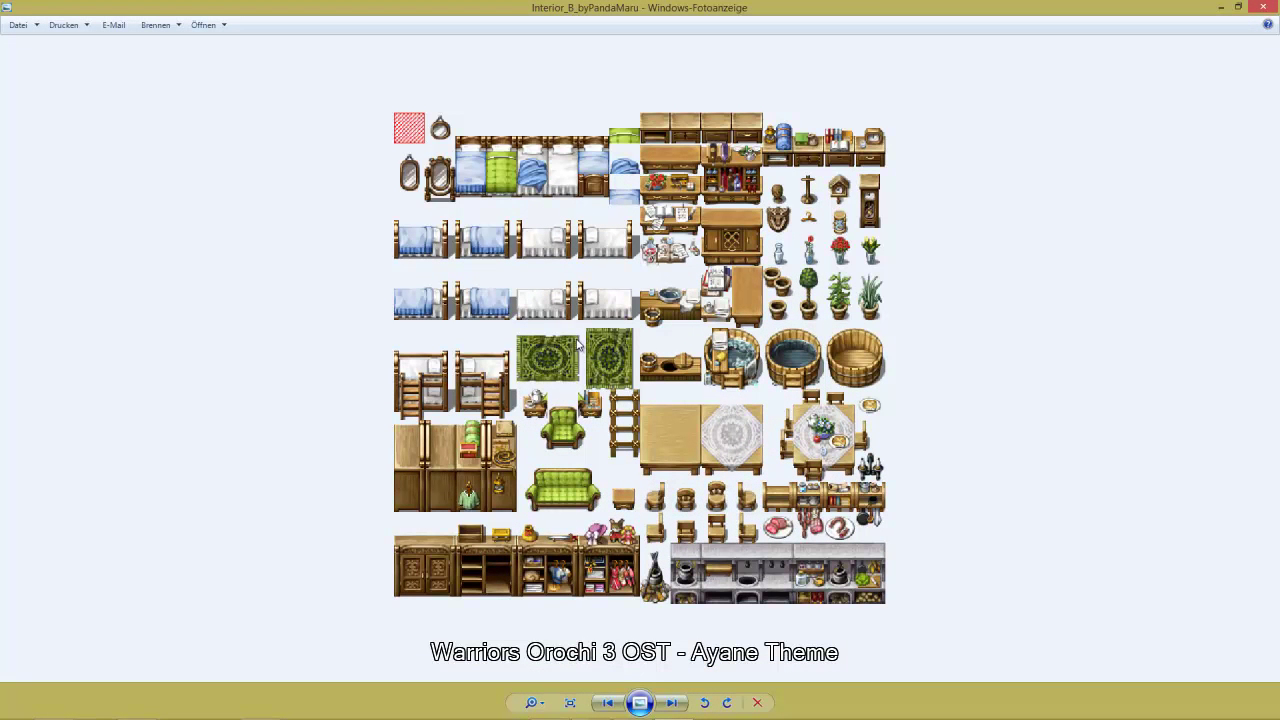
pyautogui.click(1263, 6)
# Open the Interior_B_byPandaMaru tileset from the Pandamaru folder in Photoshop
pyautogui.rightClick(503, 231)
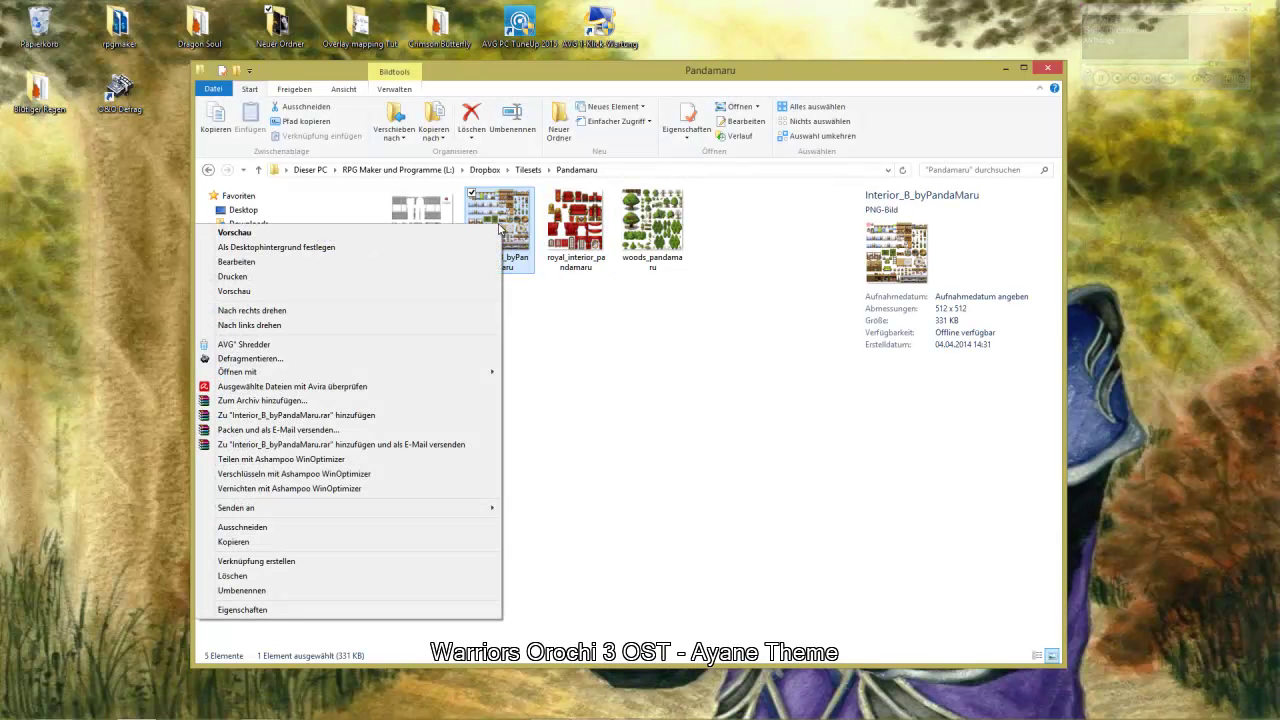
pyautogui.moveTo(418, 373)
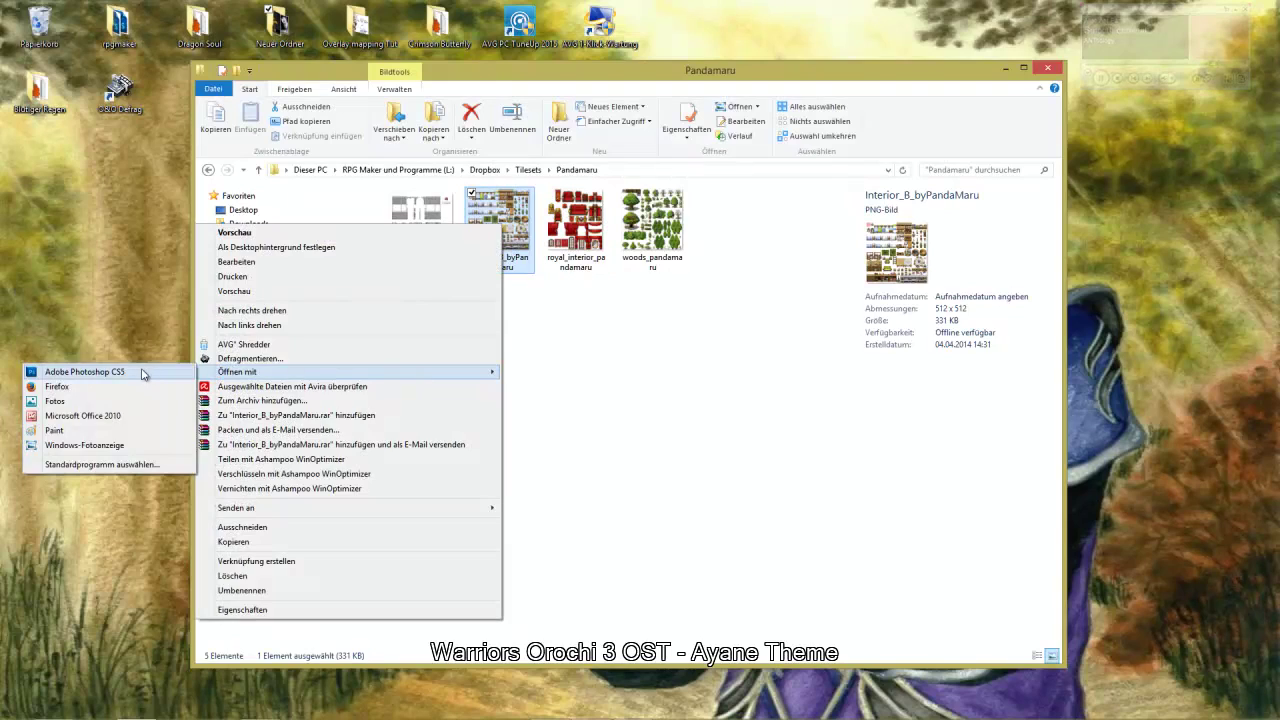
pyautogui.click(84, 372)
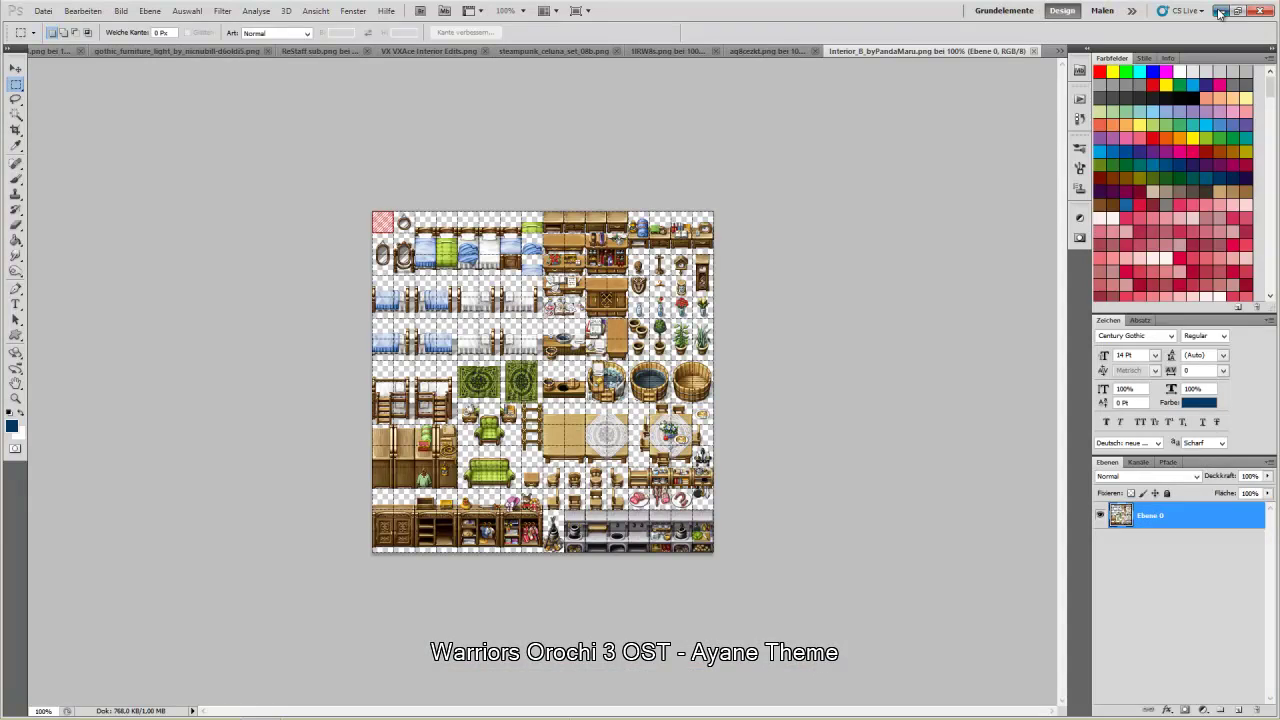
# Return to the Pandamaru folder and preview the royal_interior_pandamaru image
pyautogui.click(1220, 10)
pyautogui.click(578, 228)
pyautogui.doubleClick(580, 228)
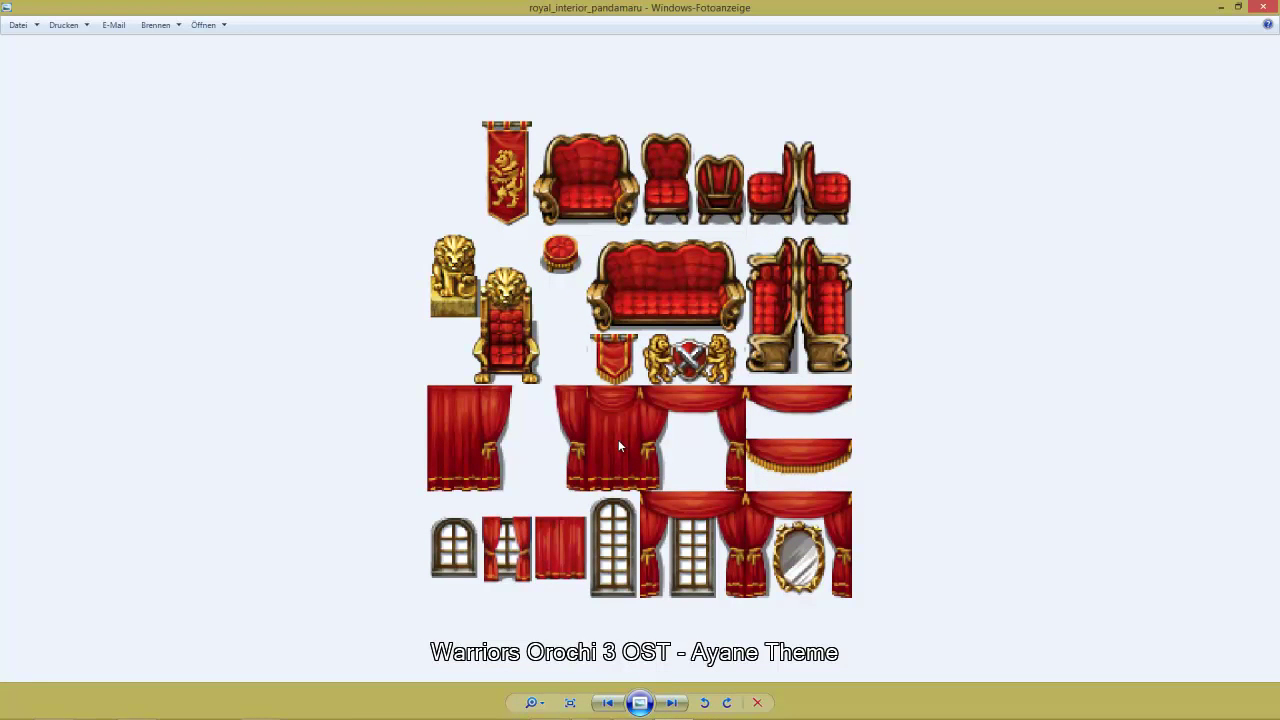
pyautogui.click(1263, 7)
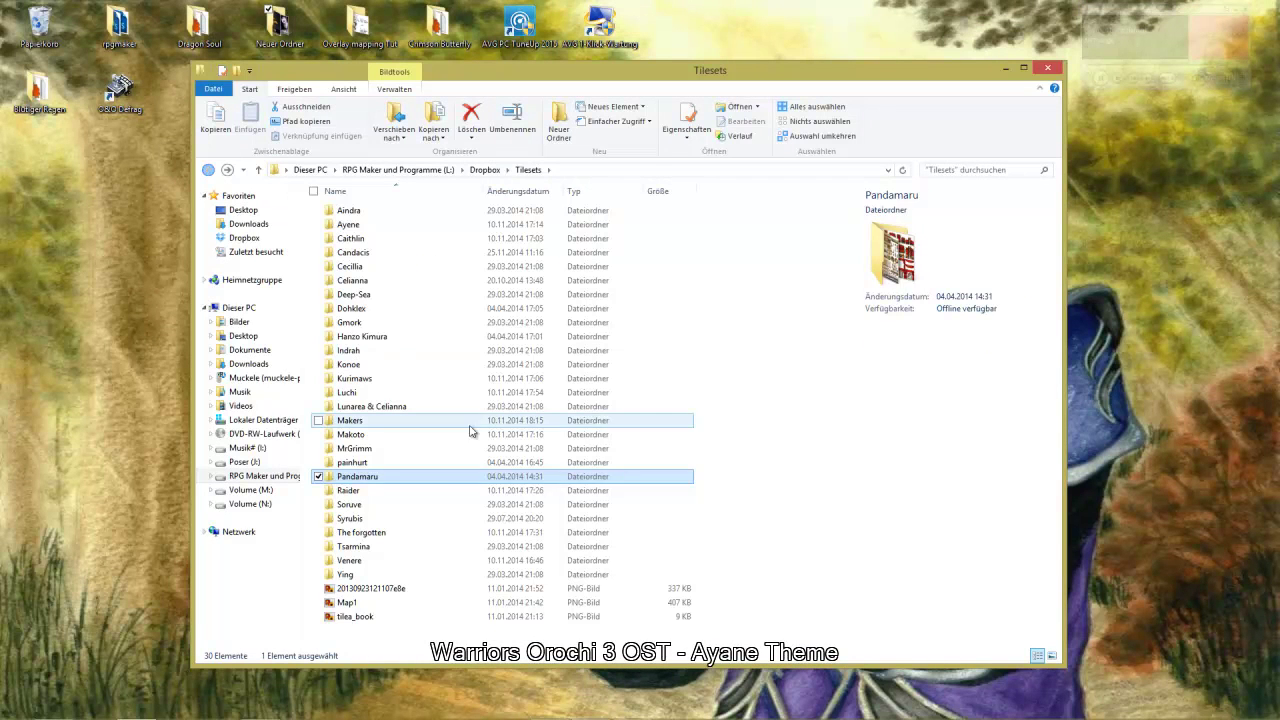
# Check the contents of the Raider, Soruve and Syrubis tileset folders and go back to the Tilesets folder
pyautogui.doubleClick(372, 486)
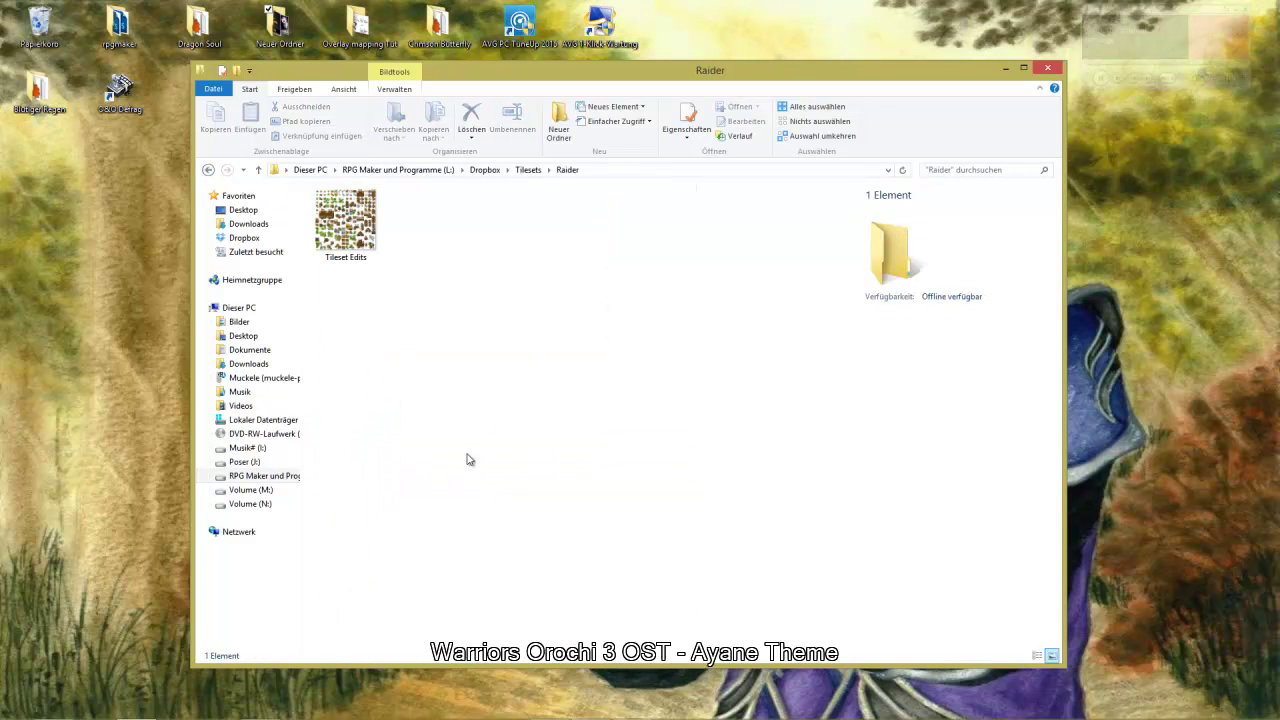
pyautogui.click(208, 170)
pyautogui.click(381, 506)
pyautogui.doubleClick(381, 506)
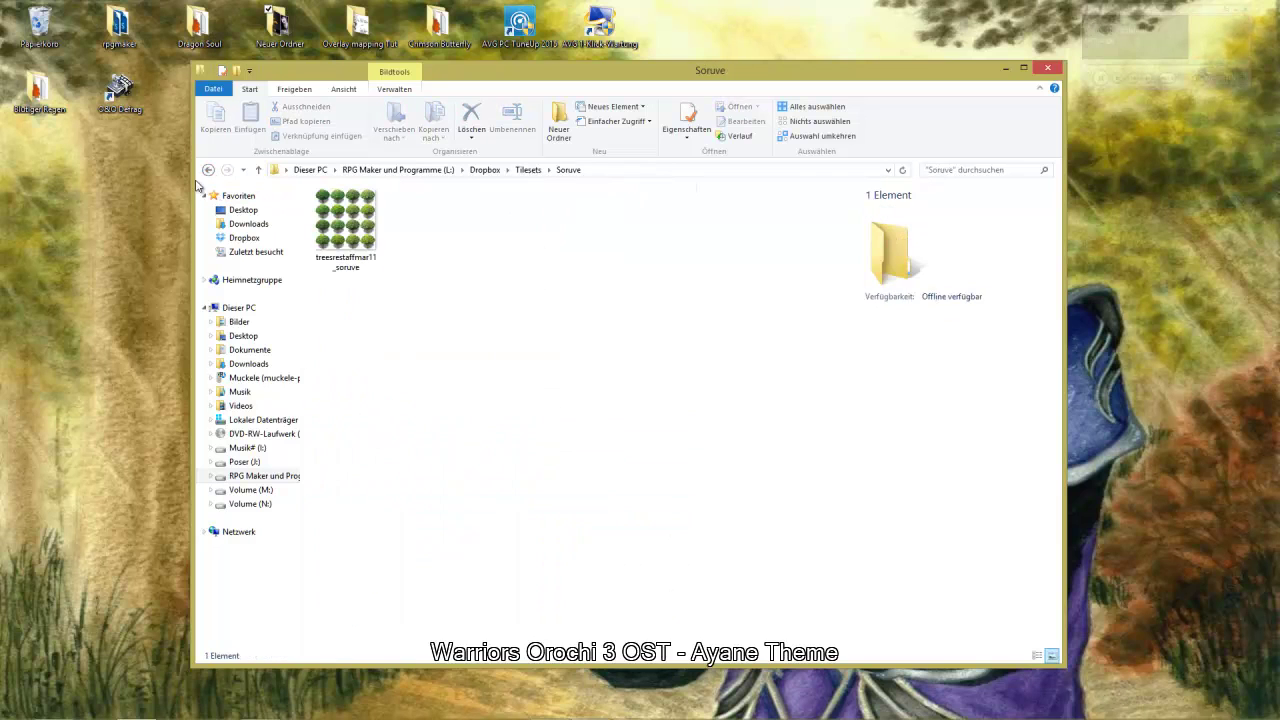
pyautogui.click(208, 170)
pyautogui.click(378, 520)
pyautogui.doubleClick(378, 520)
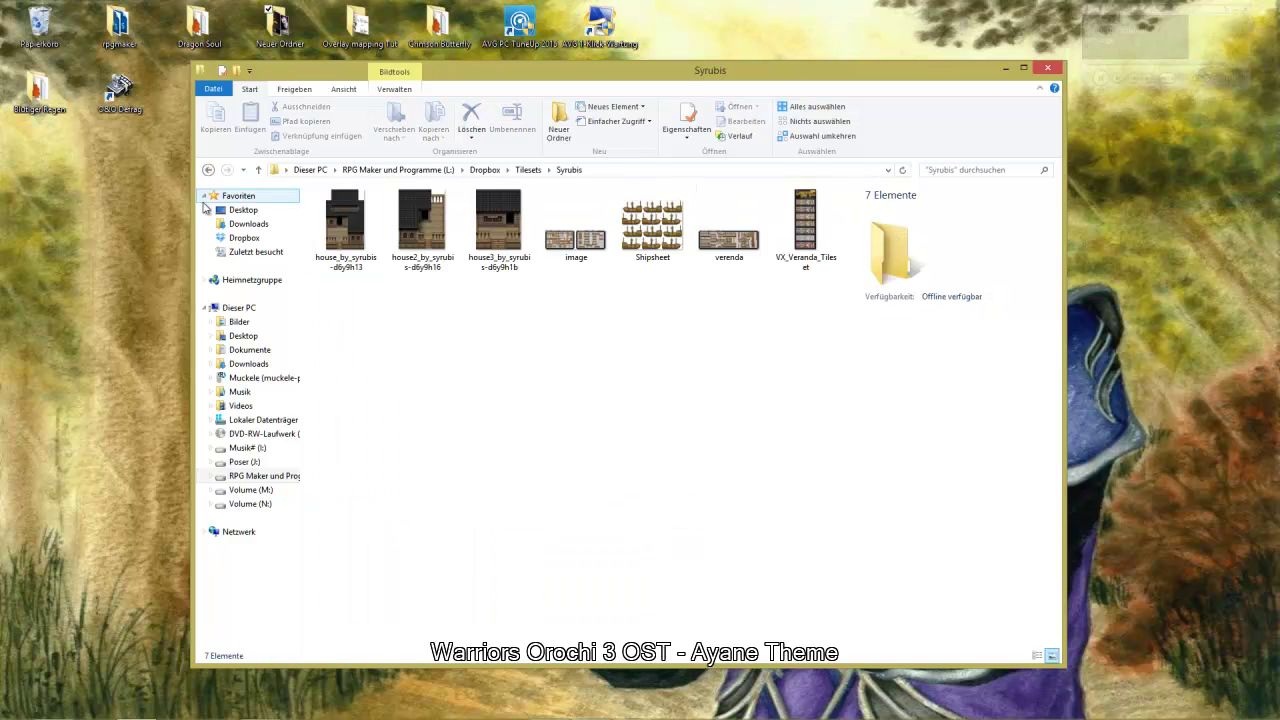
pyautogui.click(208, 170)
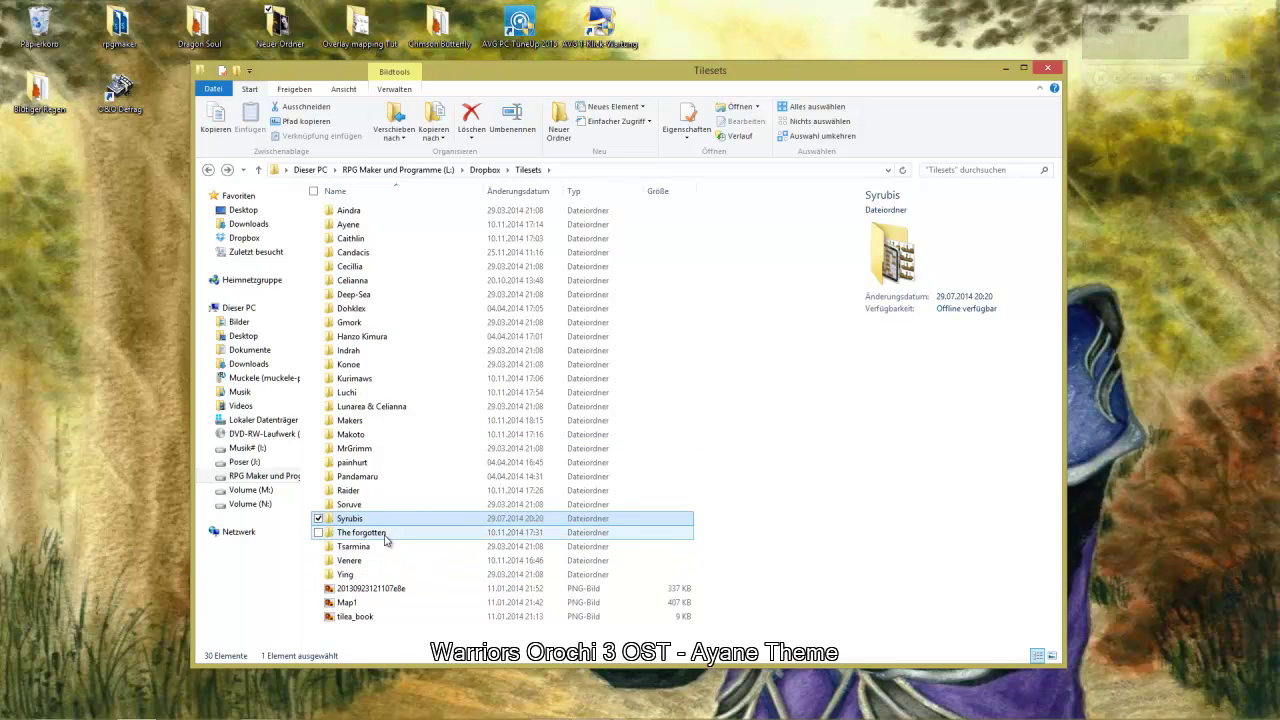
# Go to The forgotten folder and preview the Forgotten_Inside_B and Forgotten_Ruin_Inside_Edit tilesets
pyautogui.doubleClick(400, 531)
pyautogui.doubleClick(360, 246)
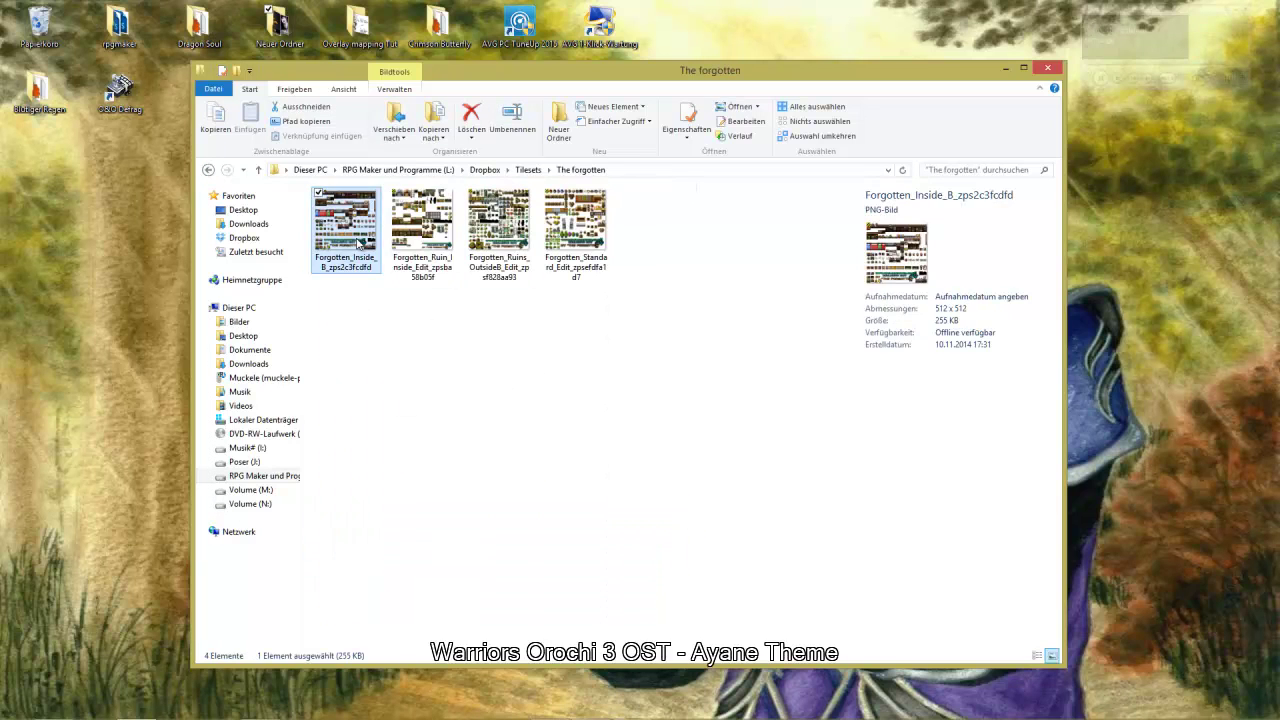
pyautogui.scroll(3, 652, 476)
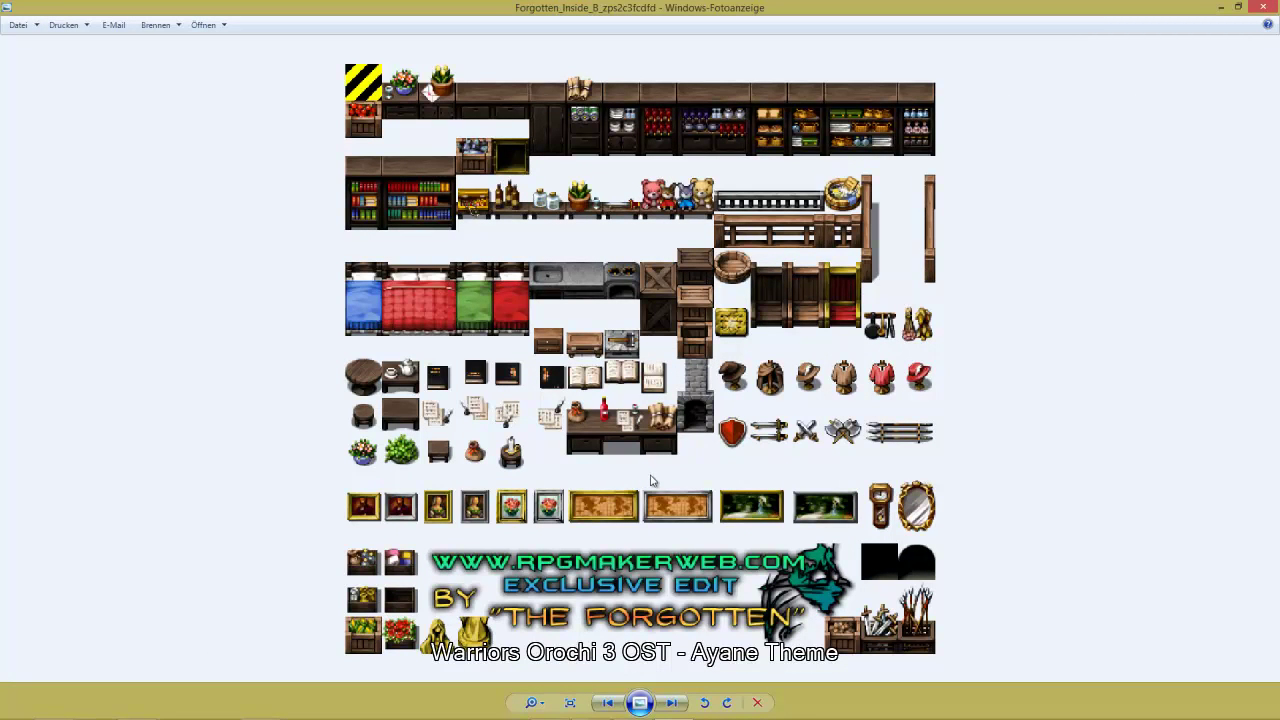
pyautogui.click(1270, 6)
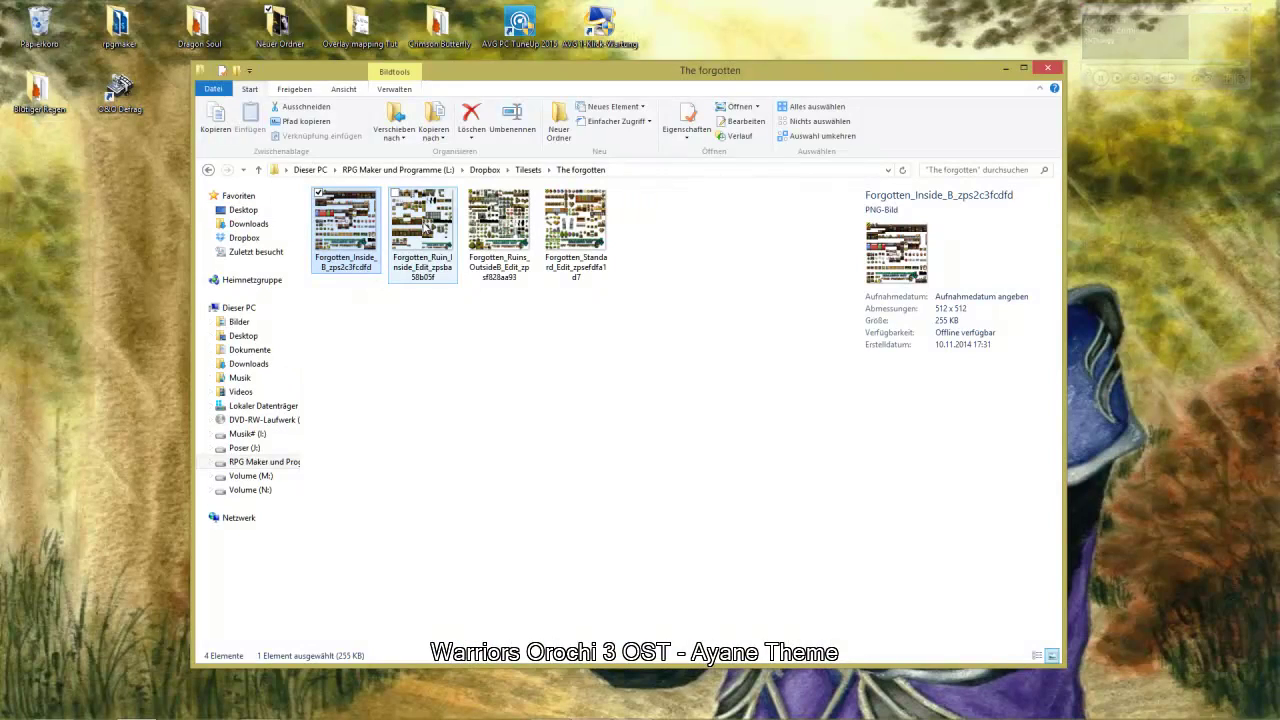
pyautogui.doubleClick(425, 228)
pyautogui.click(1270, 6)
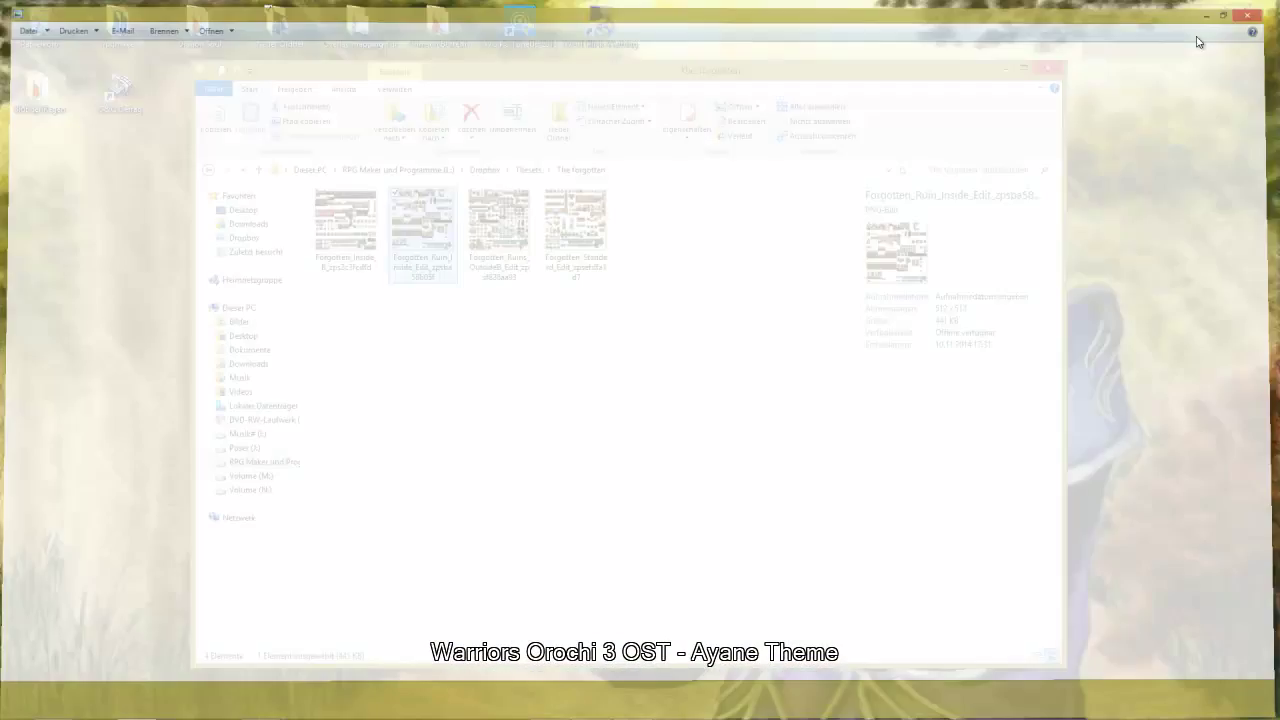
# Skip forward through several tracks in the music player
pyautogui.click(1145, 78)
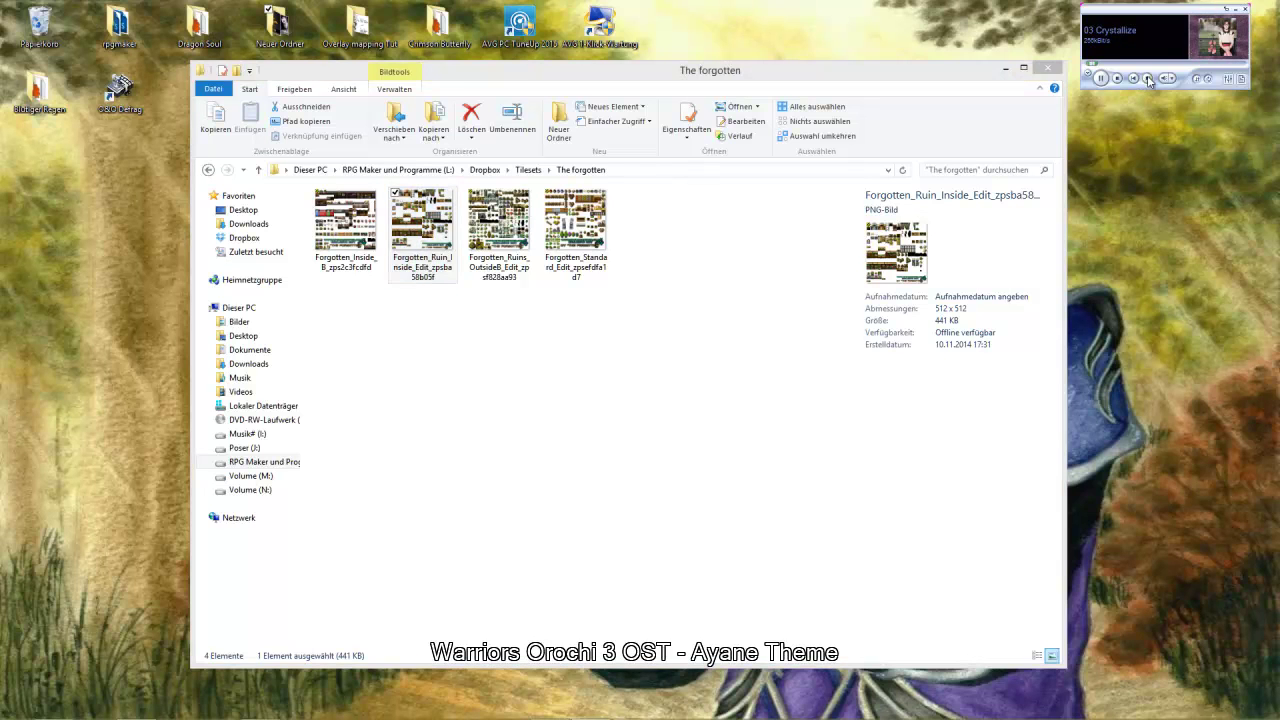
pyautogui.click(1148, 79)
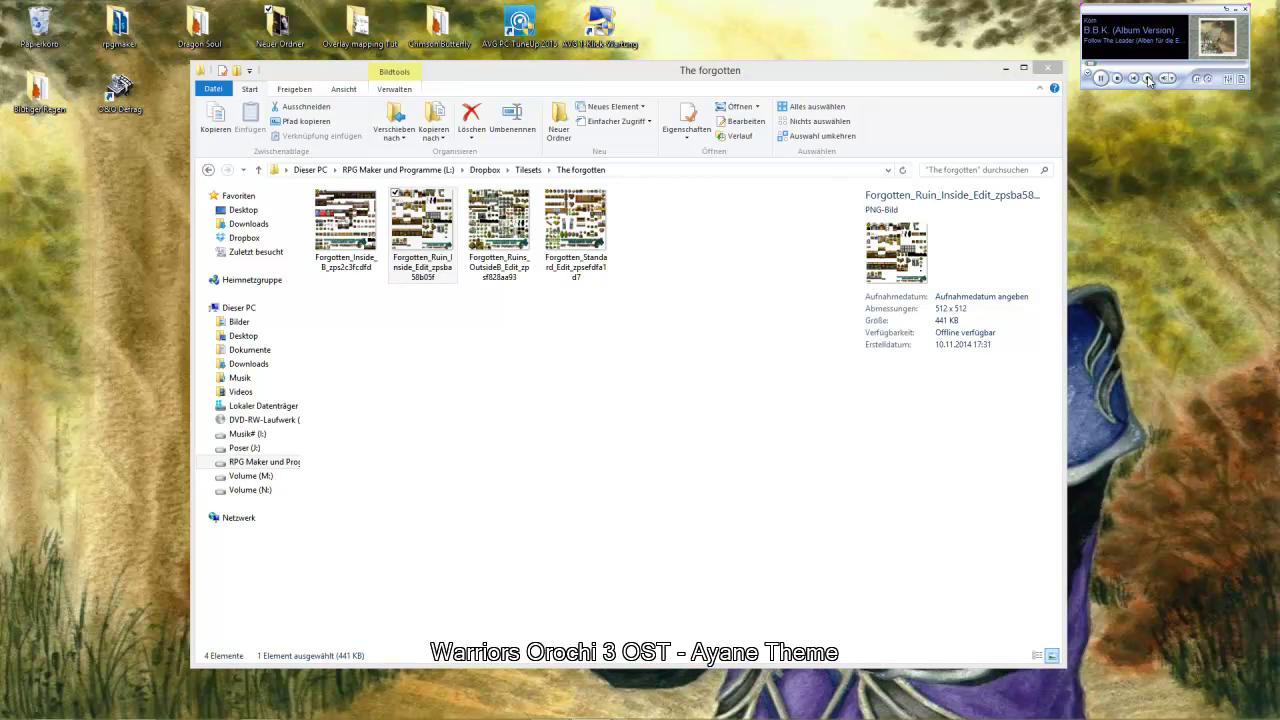
pyautogui.click(1148, 79)
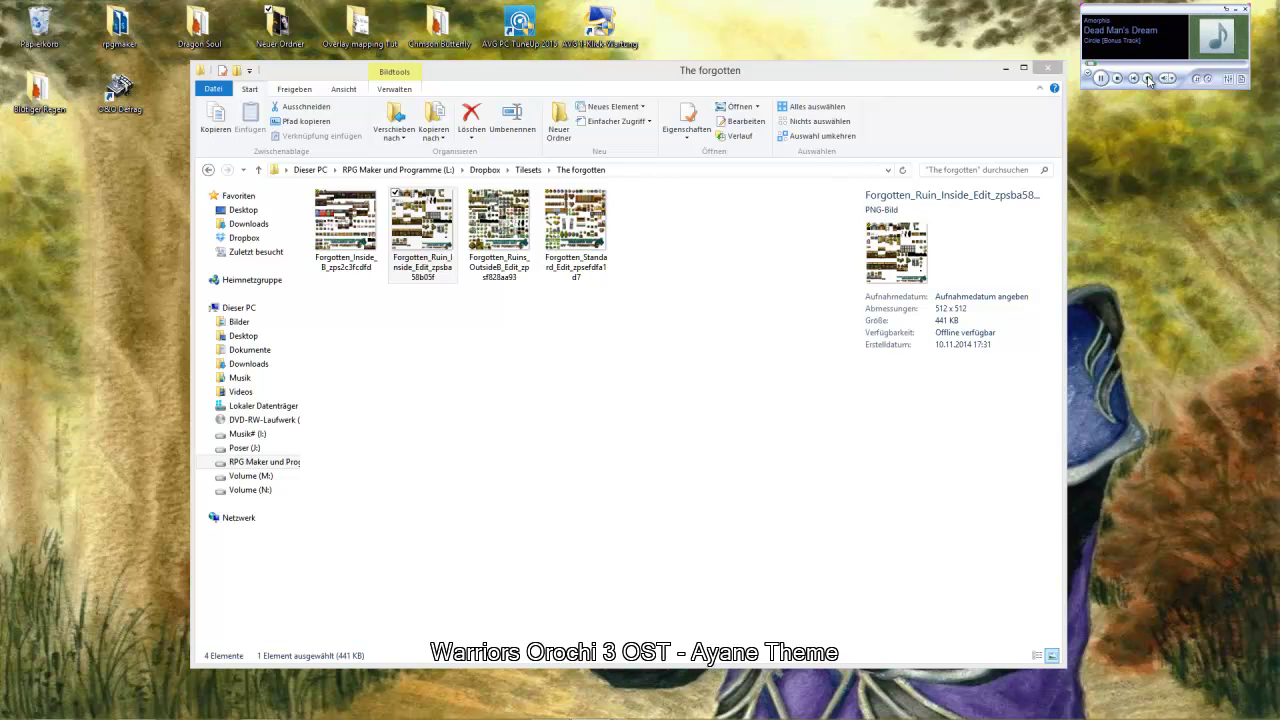
pyautogui.click(1148, 79)
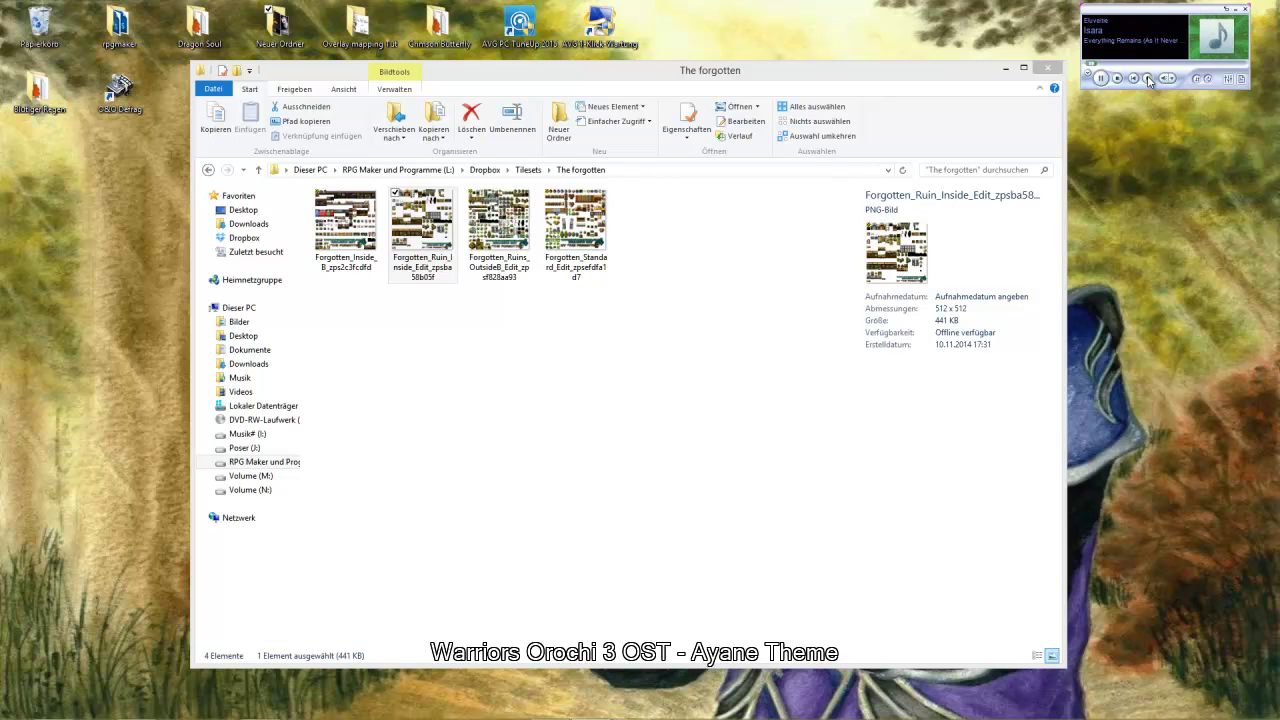
pyautogui.click(1148, 79)
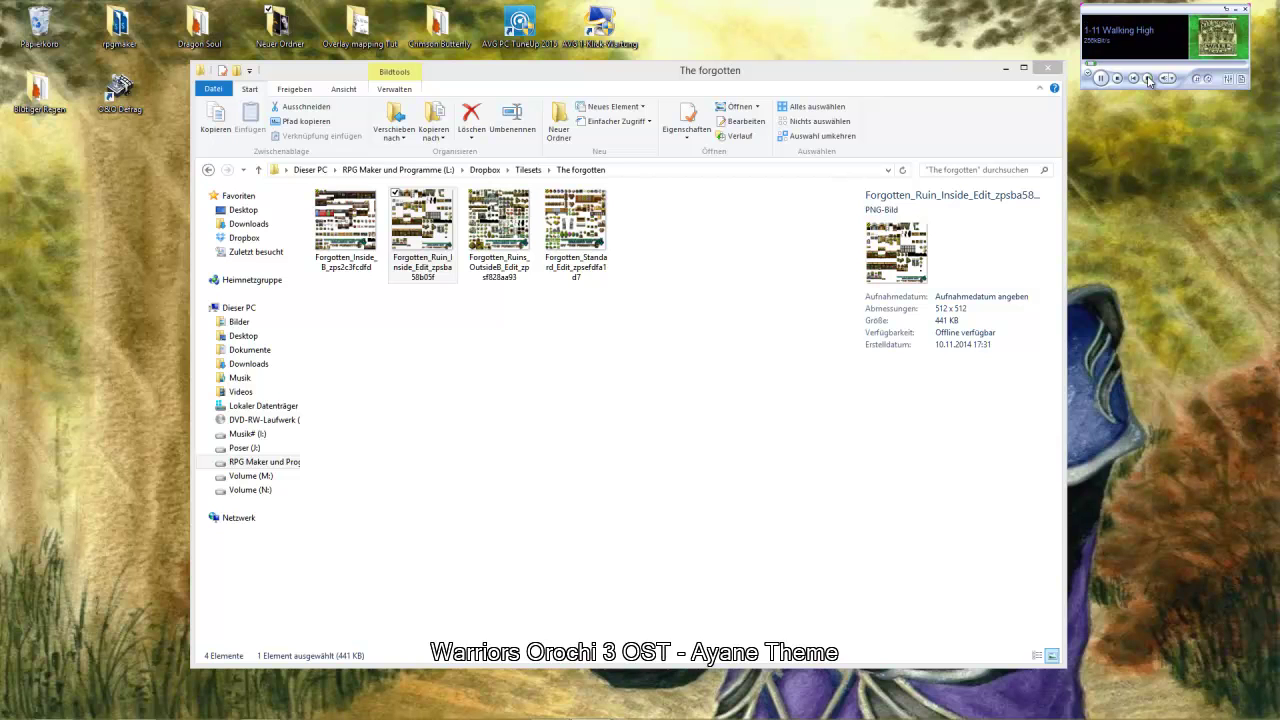
pyautogui.click(1148, 79)
pyautogui.click(1148, 79)
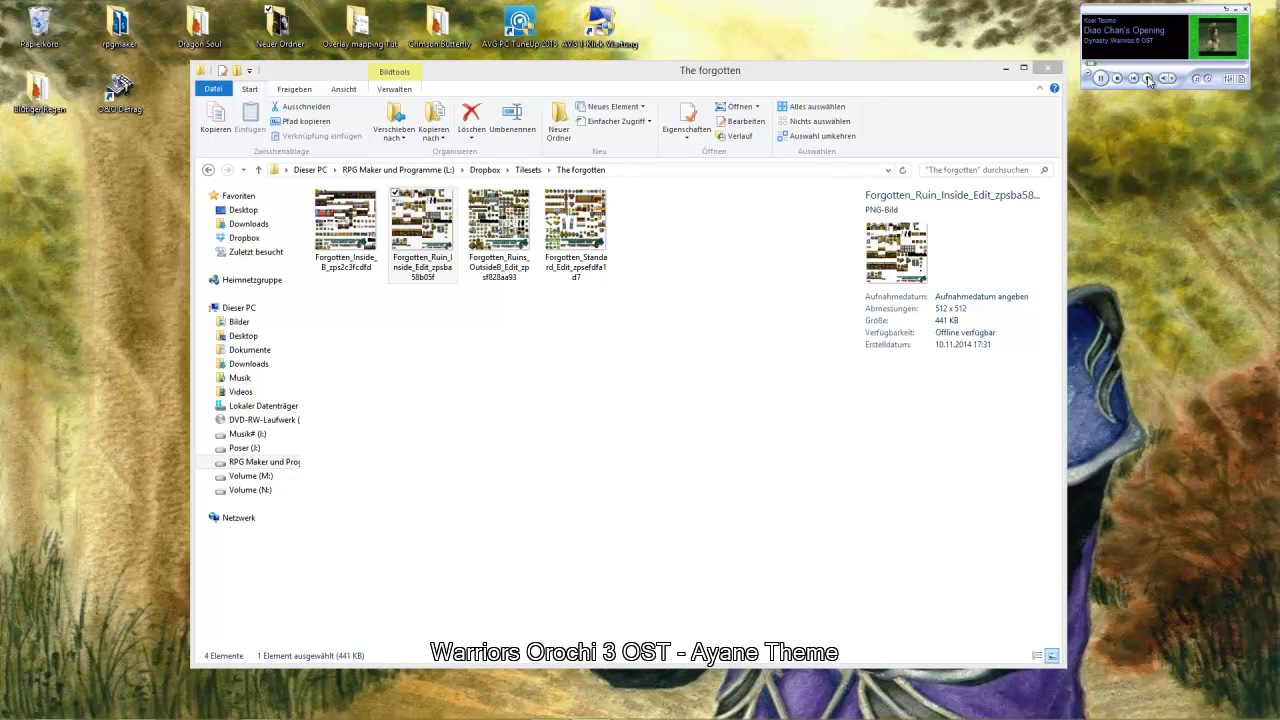
pyautogui.click(1148, 79)
pyautogui.click(1148, 79)
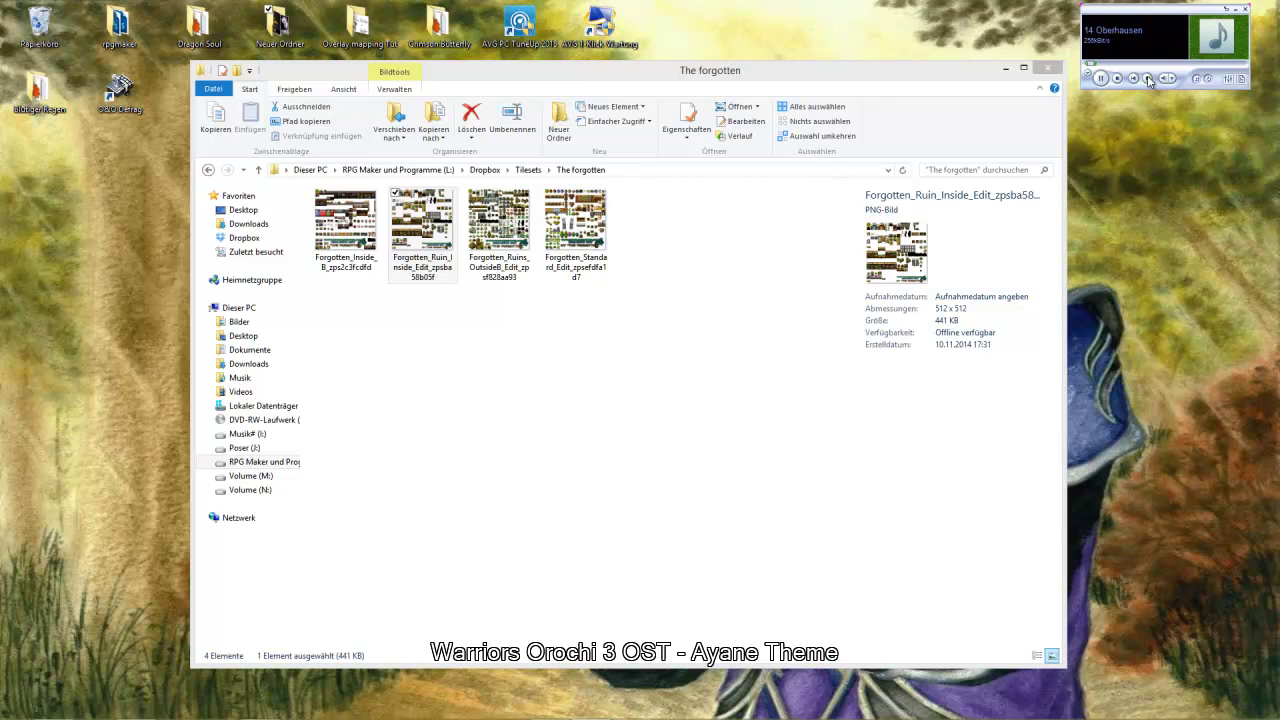
# Preview the Forgotten_Standard_Edit tileset in The forgotten folder
pyautogui.doubleClick(586, 226)
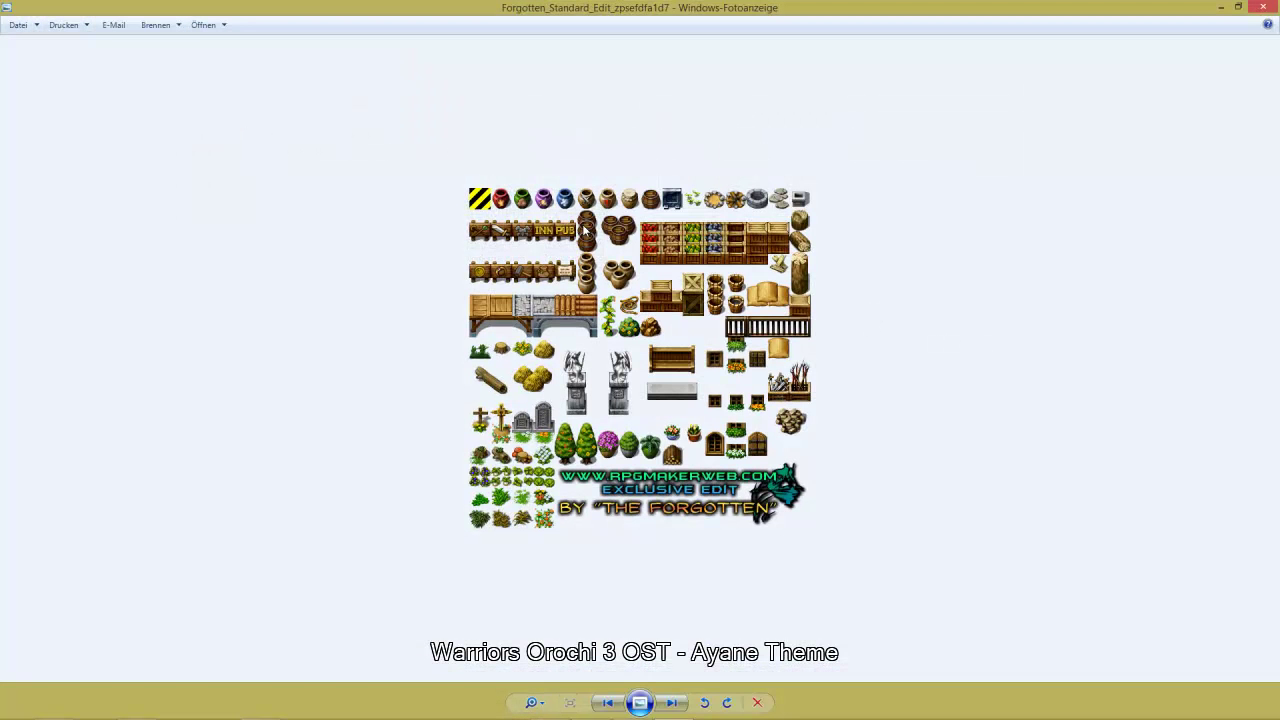
pyautogui.scroll(1, 616, 407)
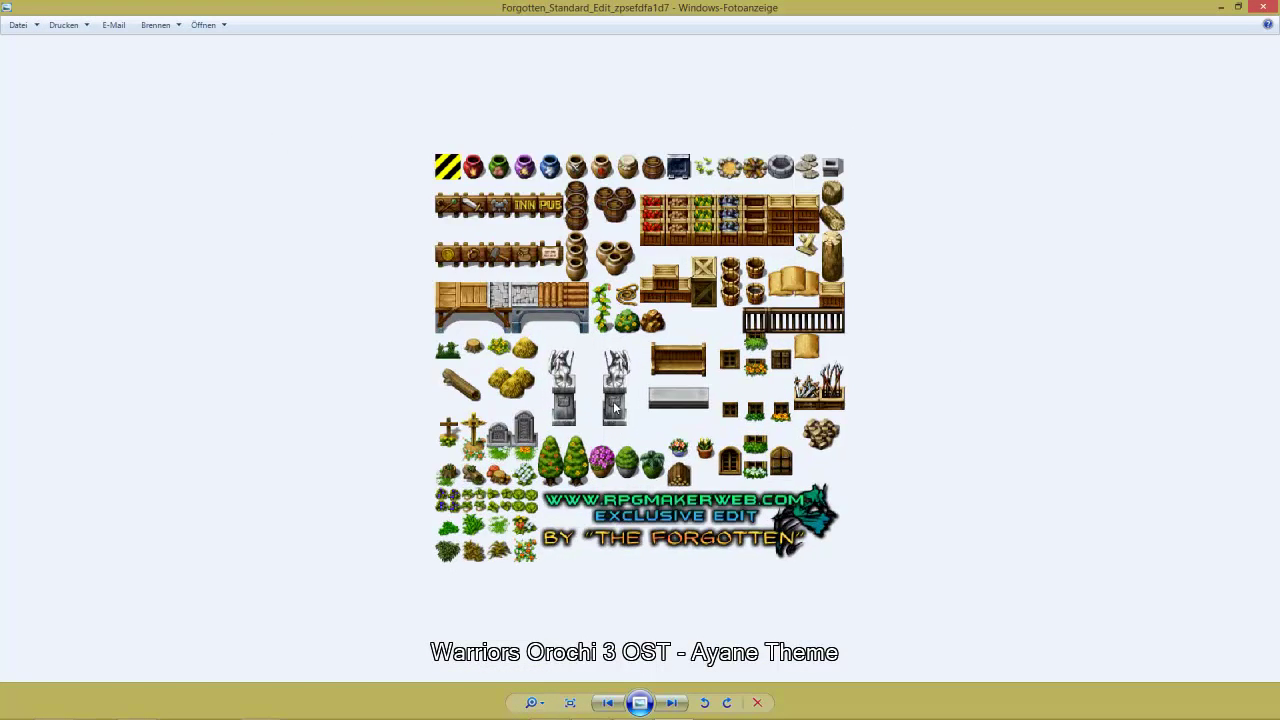
pyautogui.scroll(-1, 604, 404)
pyautogui.click(1260, 7)
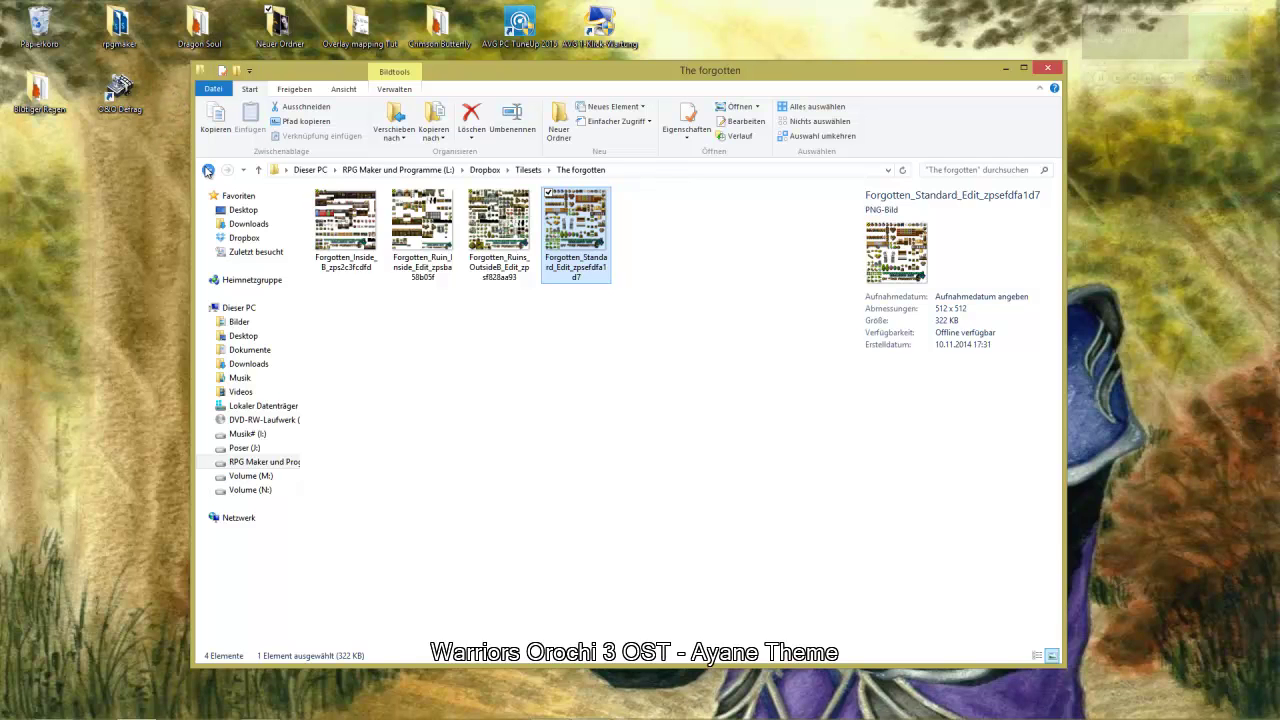
# Go to the Tsarmina tileset folder and preview the 05LJ1WA image
pyautogui.click(207, 170)
pyautogui.doubleClick(449, 551)
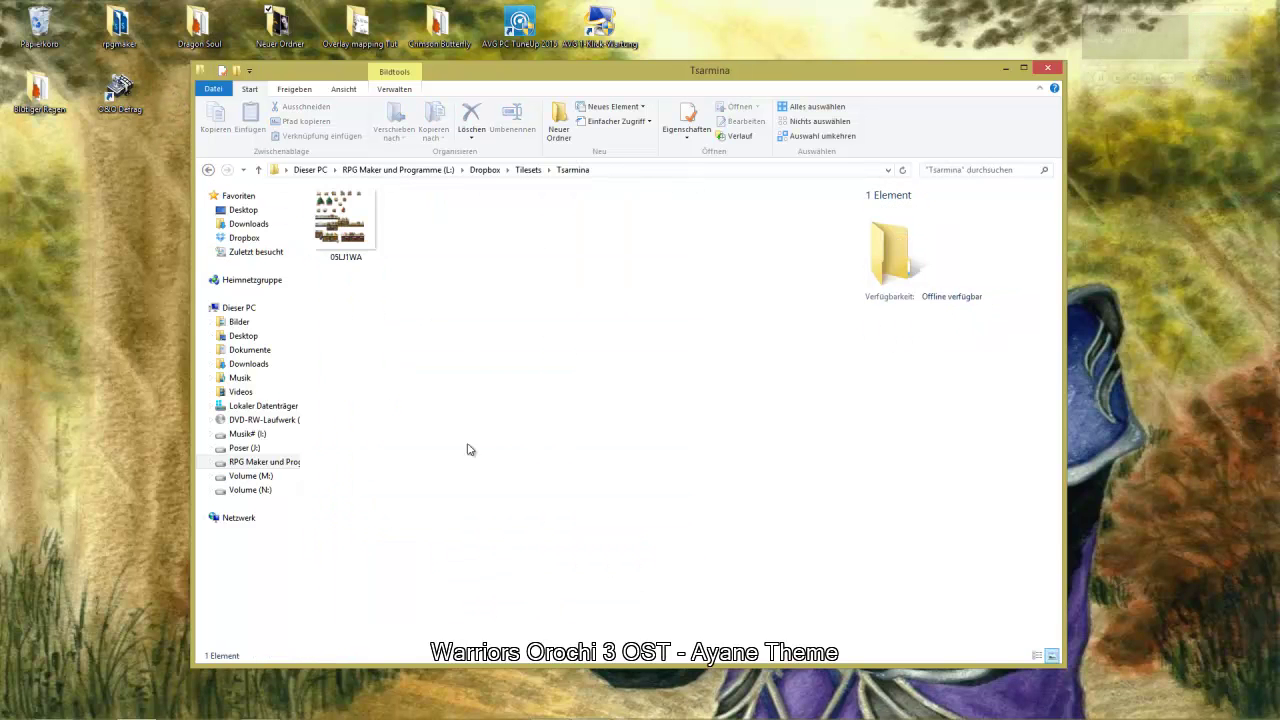
pyautogui.doubleClick(345, 225)
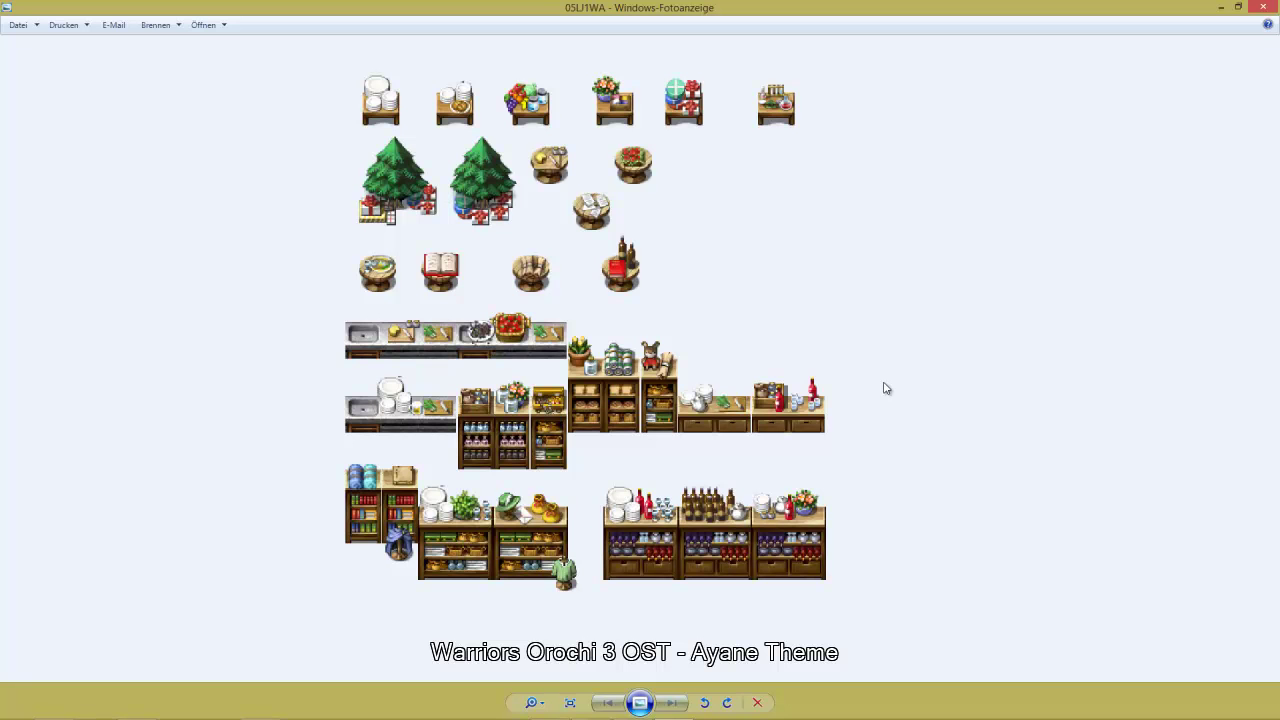
pyautogui.click(1265, 10)
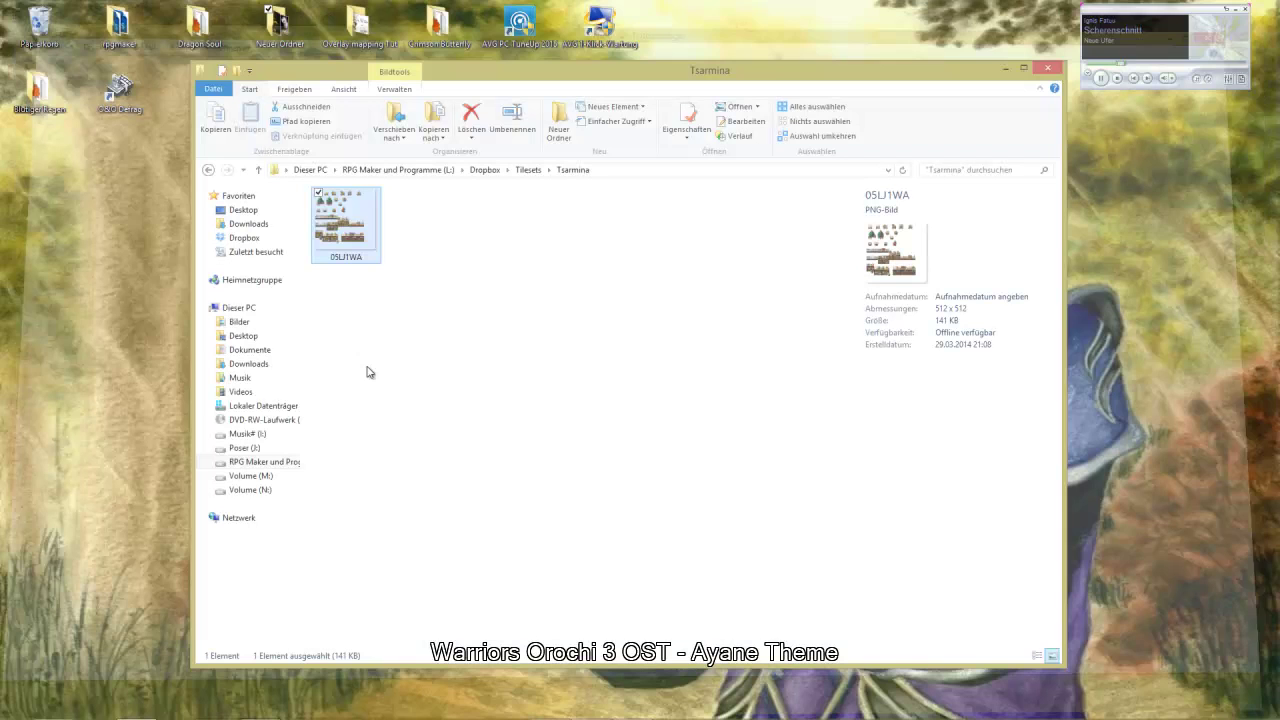
# Go back to the Tilesets folder and open the Ying folder
pyautogui.click(208, 170)
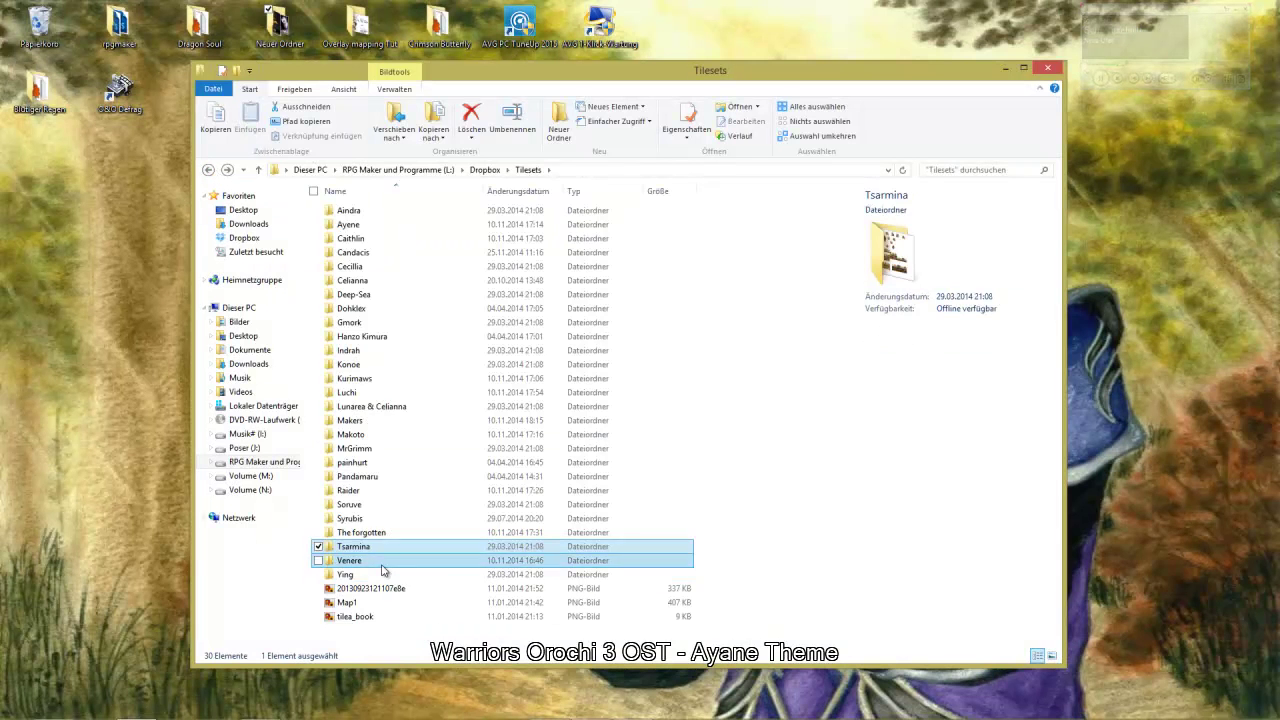
pyautogui.click(318, 573)
pyautogui.doubleClick(318, 573)
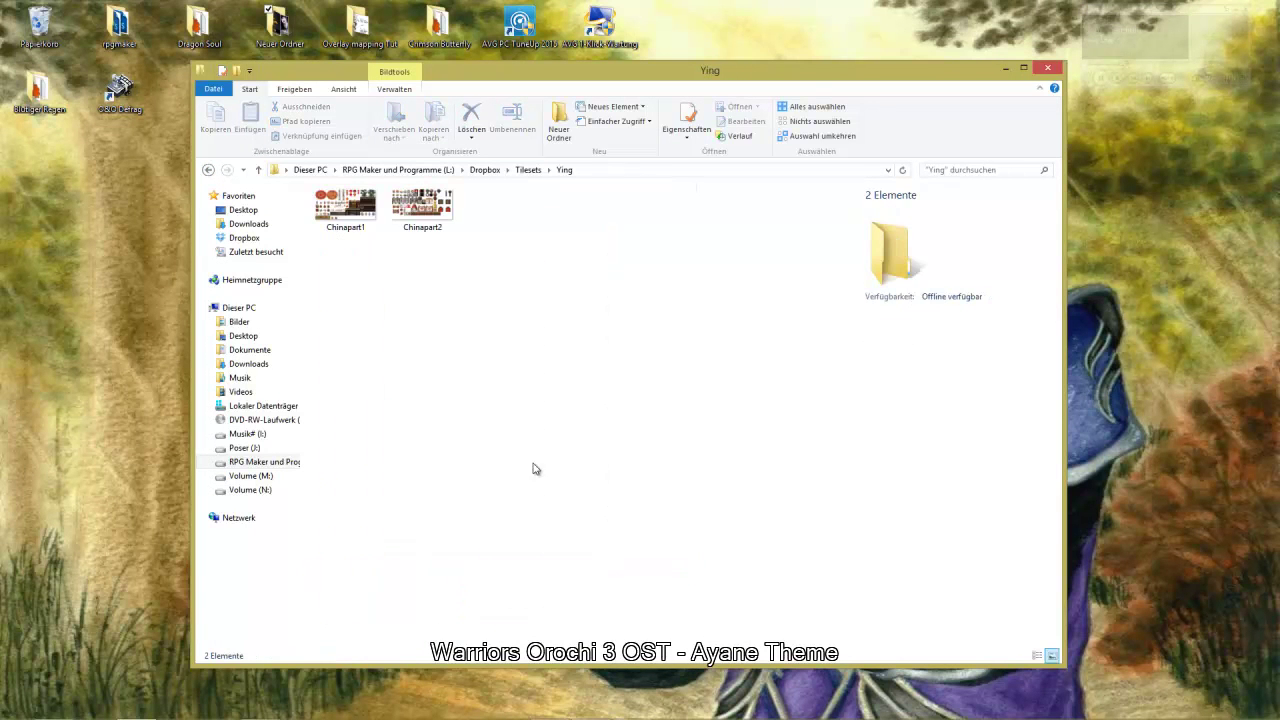
pyautogui.click(360, 212)
pyautogui.keyDown('ctrl'); pyautogui.click(432, 218); pyautogui.keyUp('ctrl')
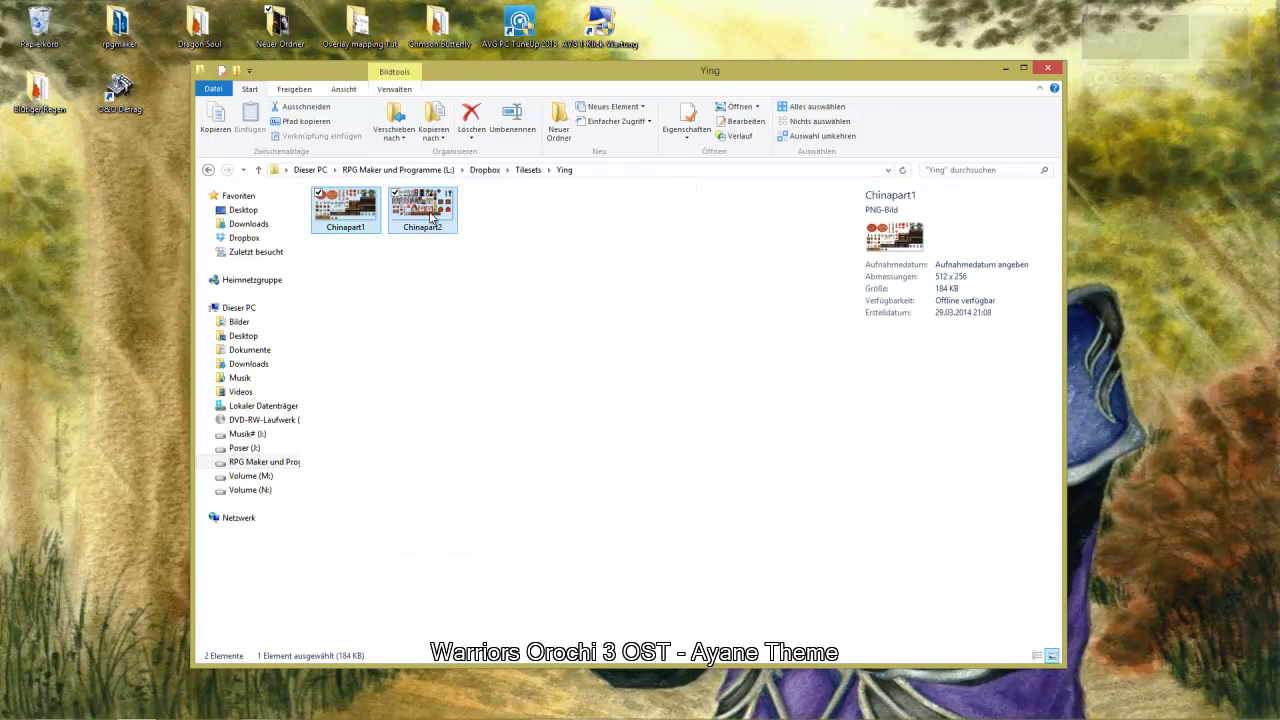
pyautogui.rightClick(431, 214)
pyautogui.moveTo(343, 451)
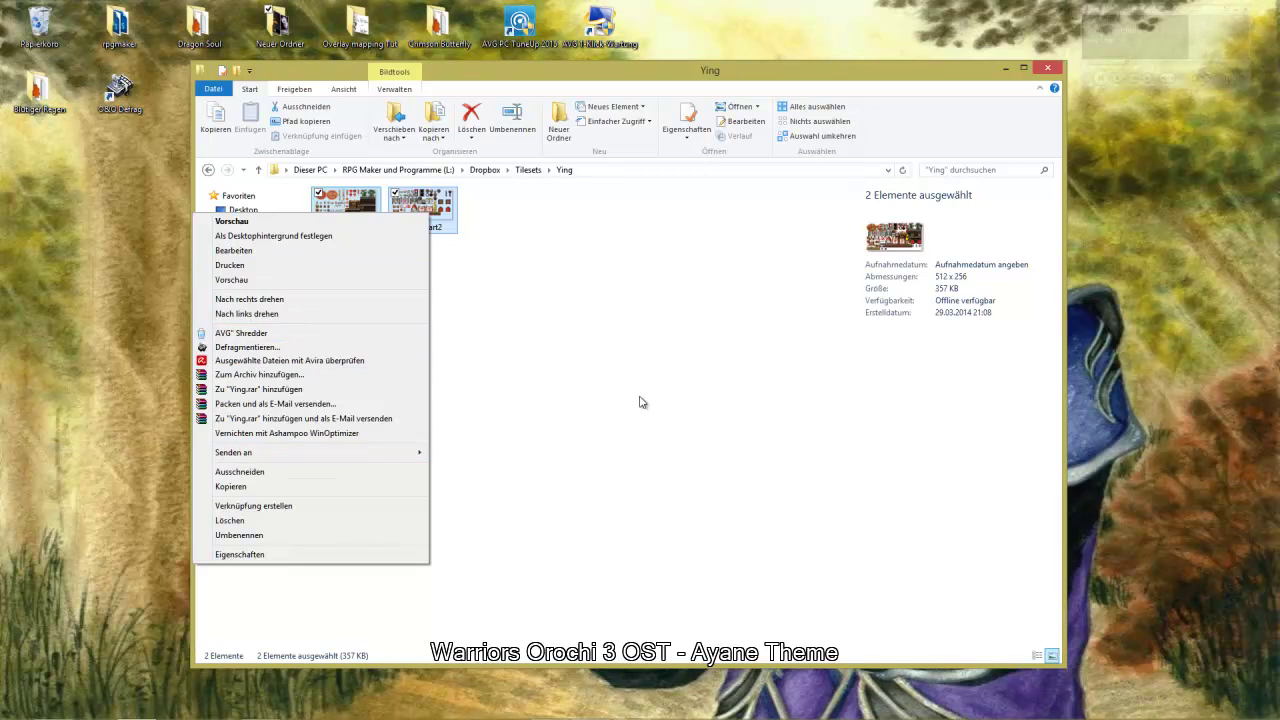
pyautogui.click(642, 402)
# Open the Chinapart1 tileset from the Ying folder in Photoshop
pyautogui.rightClick(343, 200)
pyautogui.moveTo(253, 350)
pyautogui.click(380, 347)
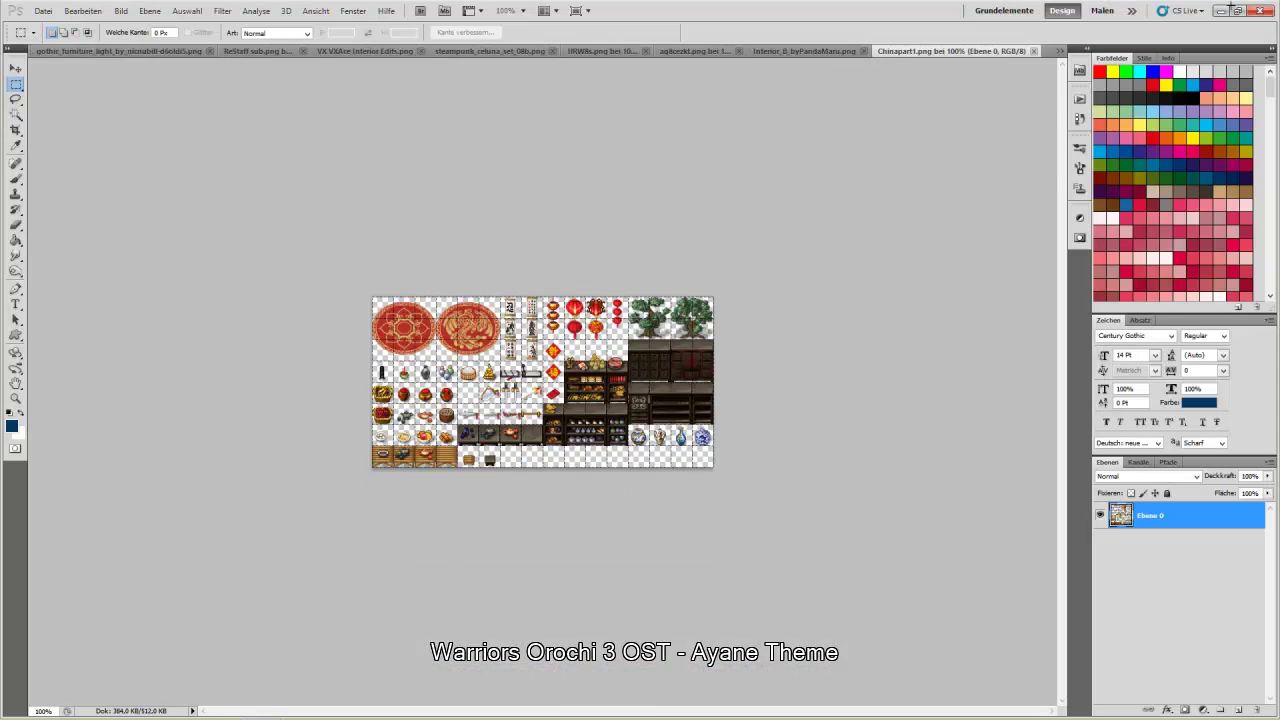
# Open the Chinapart2 tileset from the Ying folder in Photoshop
pyautogui.click(1221, 10)
pyautogui.click(422, 207)
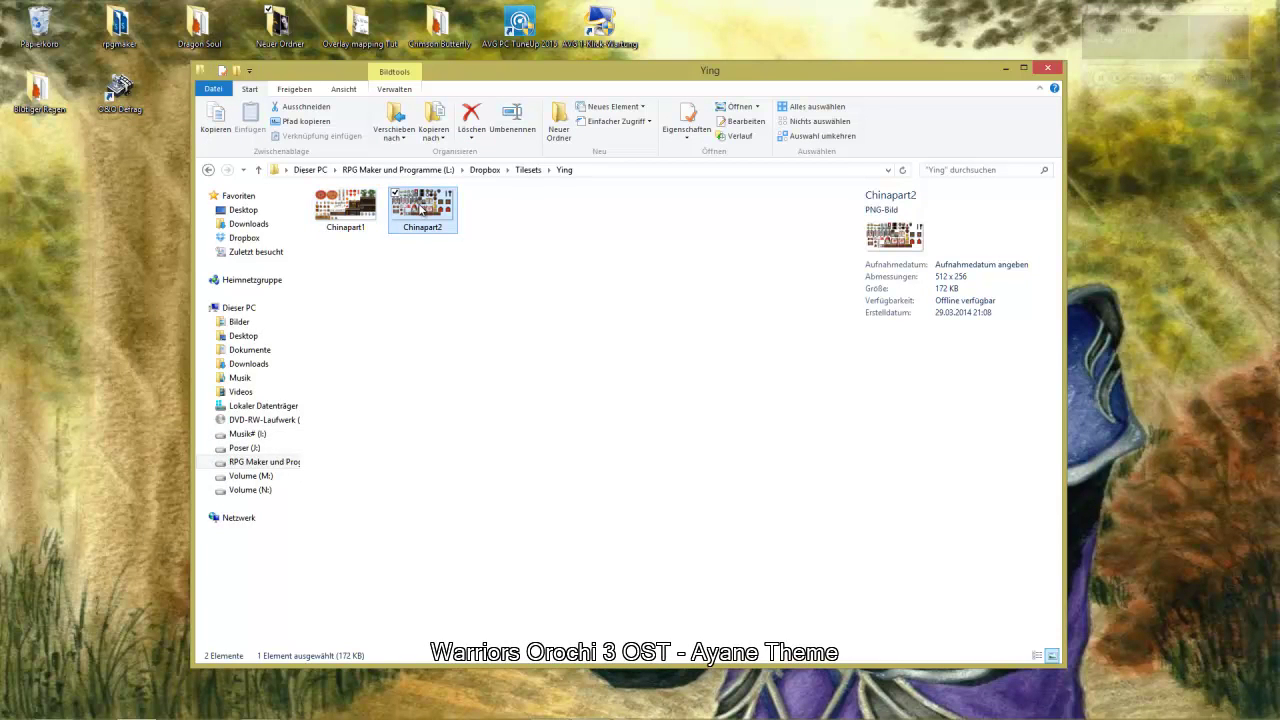
pyautogui.rightClick(422, 207)
pyautogui.moveTo(331, 353)
pyautogui.click(451, 356)
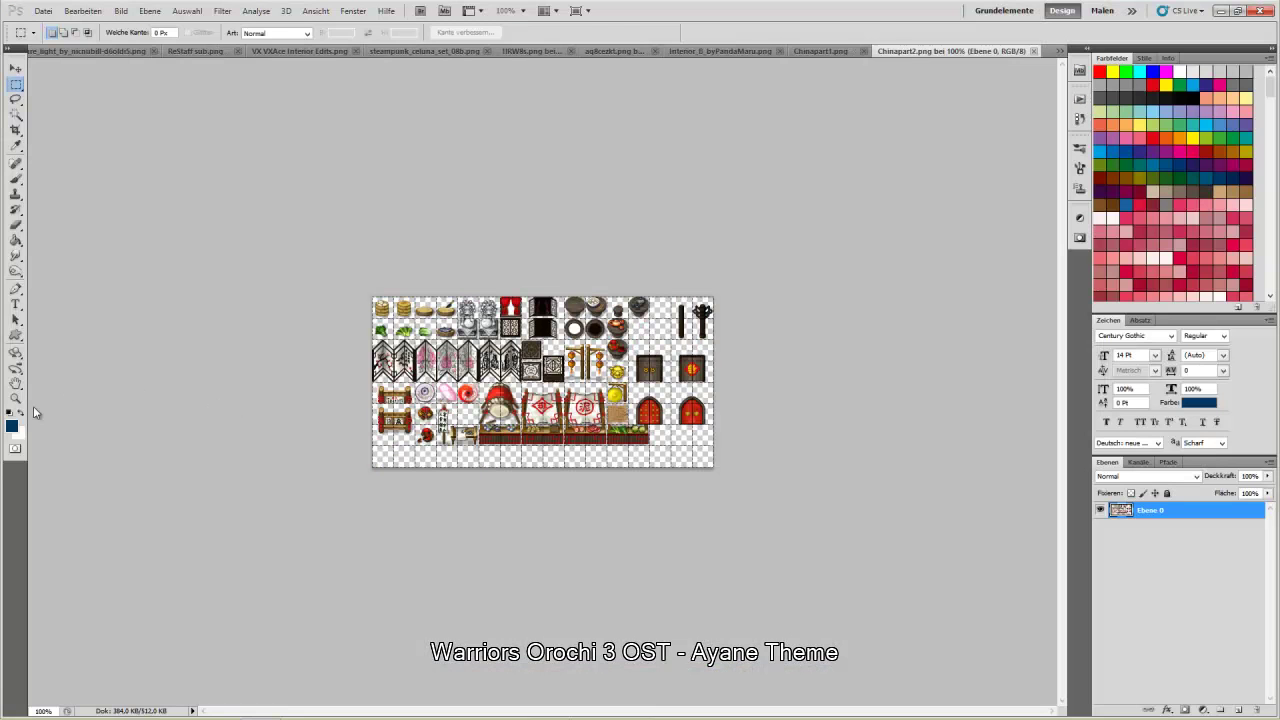
# Inspect the Chinapart2 tileset enlarged to fit the screen, and close the image
pyautogui.click(15, 398)
pyautogui.rightClick(530, 402)
pyautogui.click(550, 414)
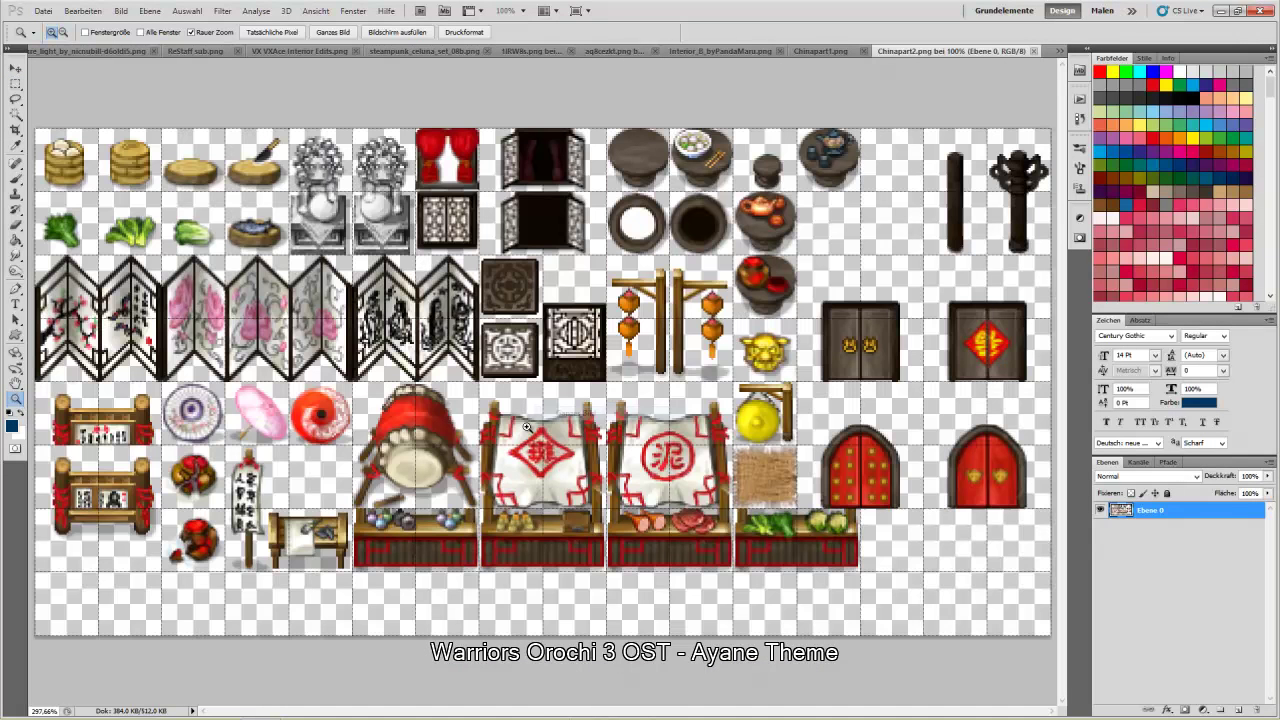
pyautogui.click(12, 86)
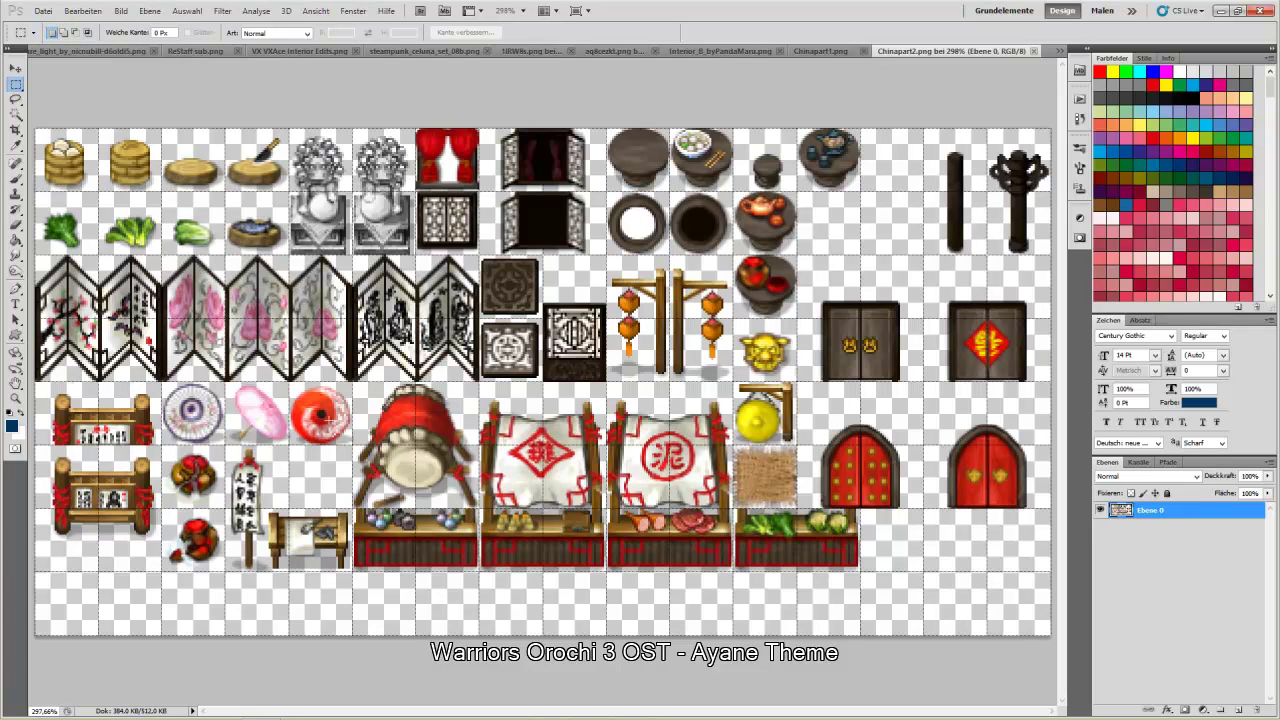
pyautogui.click(1033, 51)
# Select the round red phoenix rug in the Chinapart1 tileset with the Rectangular Marquee tool
pyautogui.click(16, 398)
pyautogui.rightClick(637, 437)
pyautogui.click(665, 446)
pyautogui.click(16, 86)
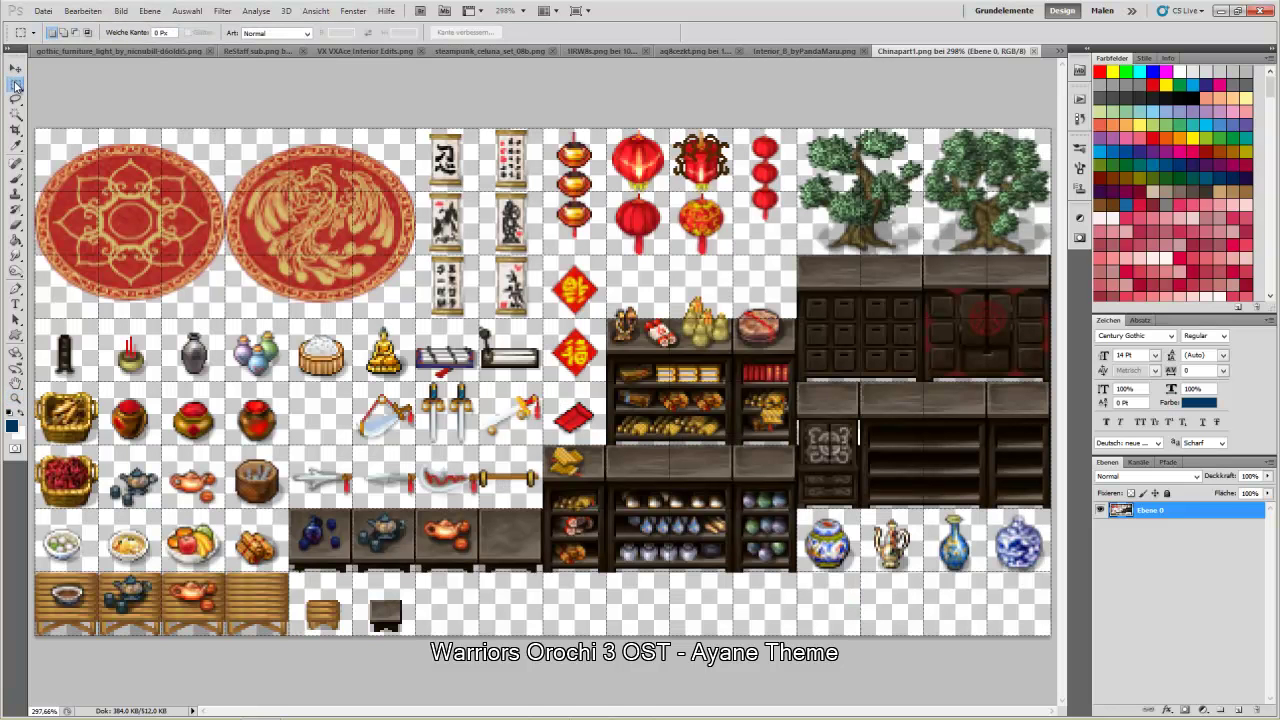
pyautogui.moveTo(336, 236); pyautogui.dragTo(410, 316)
pyautogui.rightClick(352, 266)
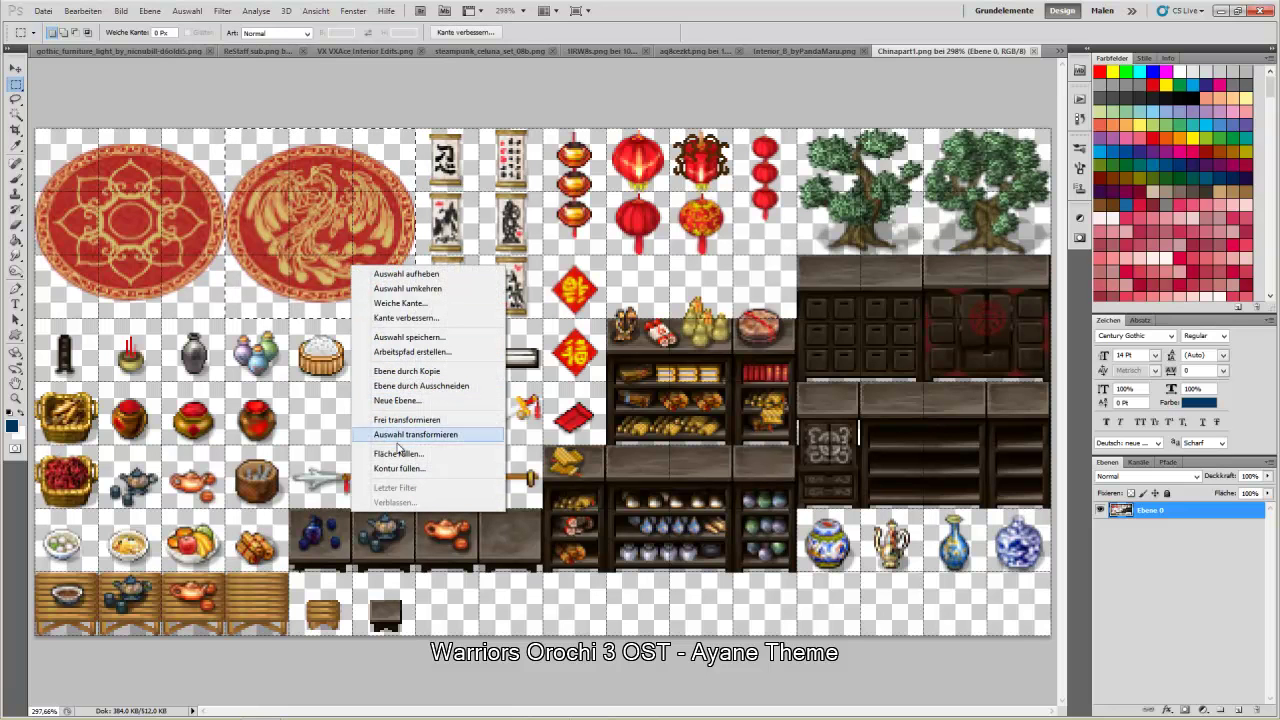
pyautogui.click(718, 6)
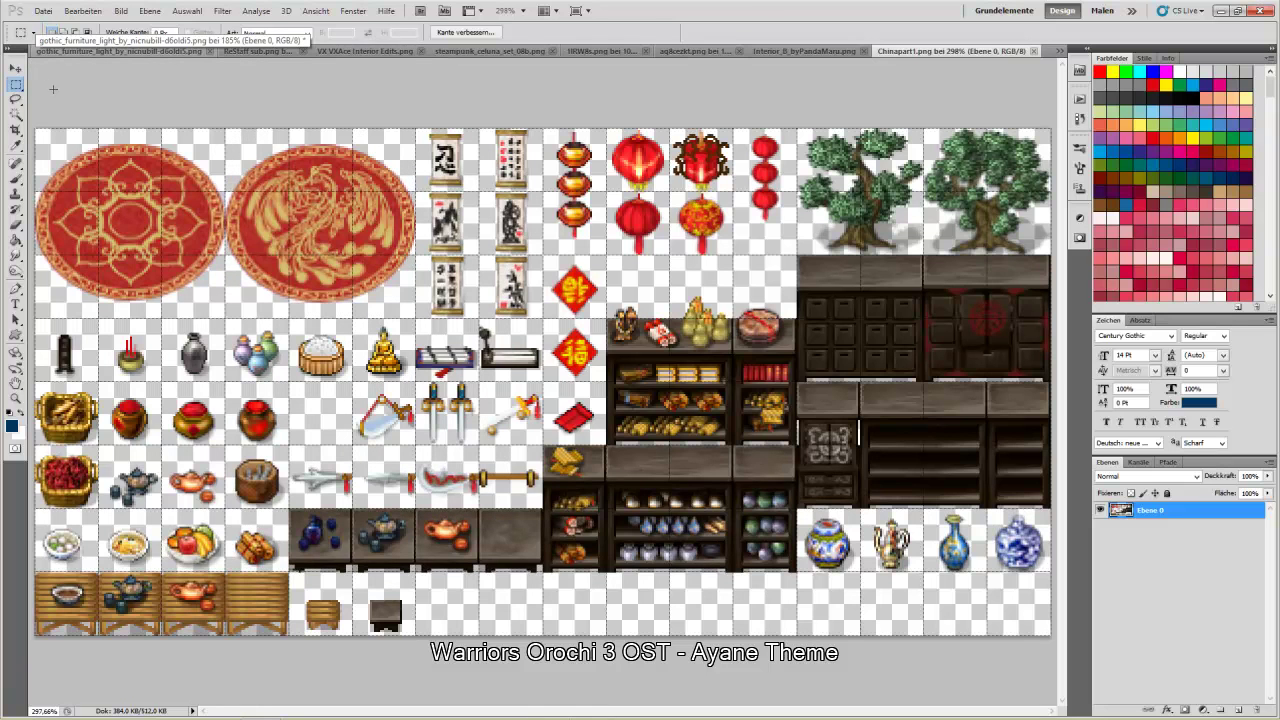
# Paste the phoenix rug into the MAP003 map and place it below the bed in the upper-right room
pyautogui.click(1058, 51)
pyautogui.click(933, 58)
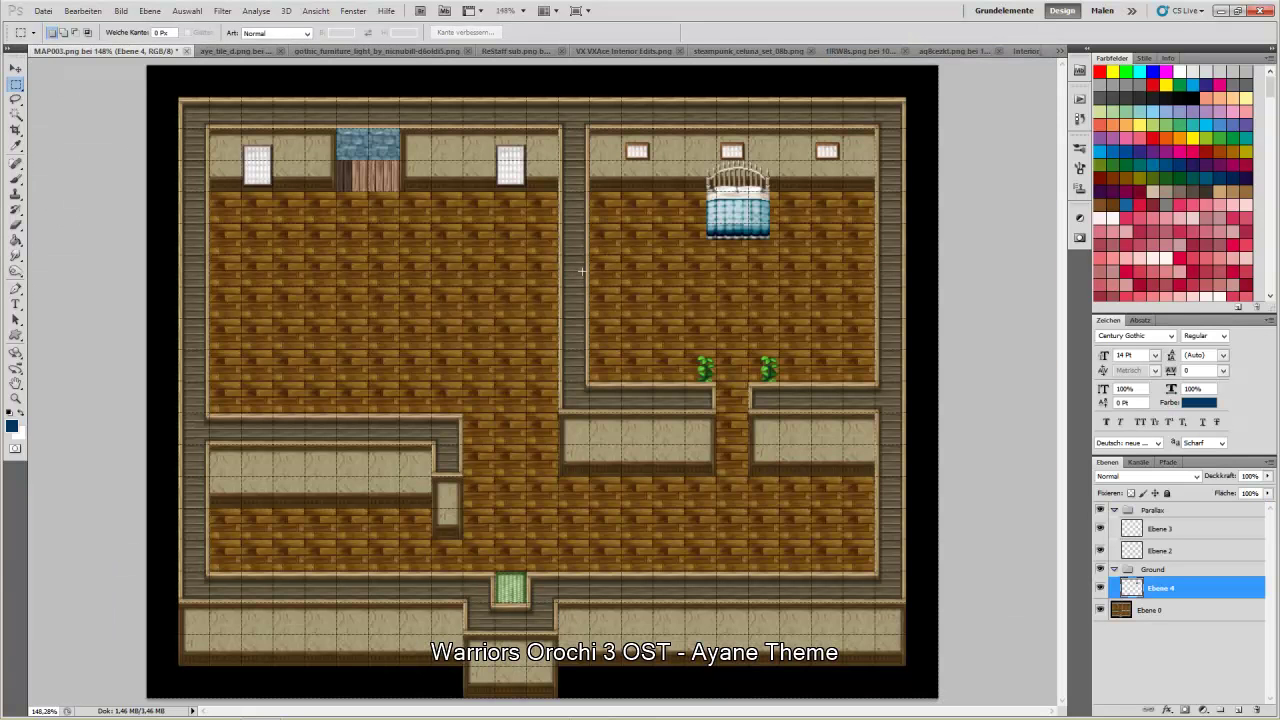
pyautogui.hotkey('ctrl', 'v')
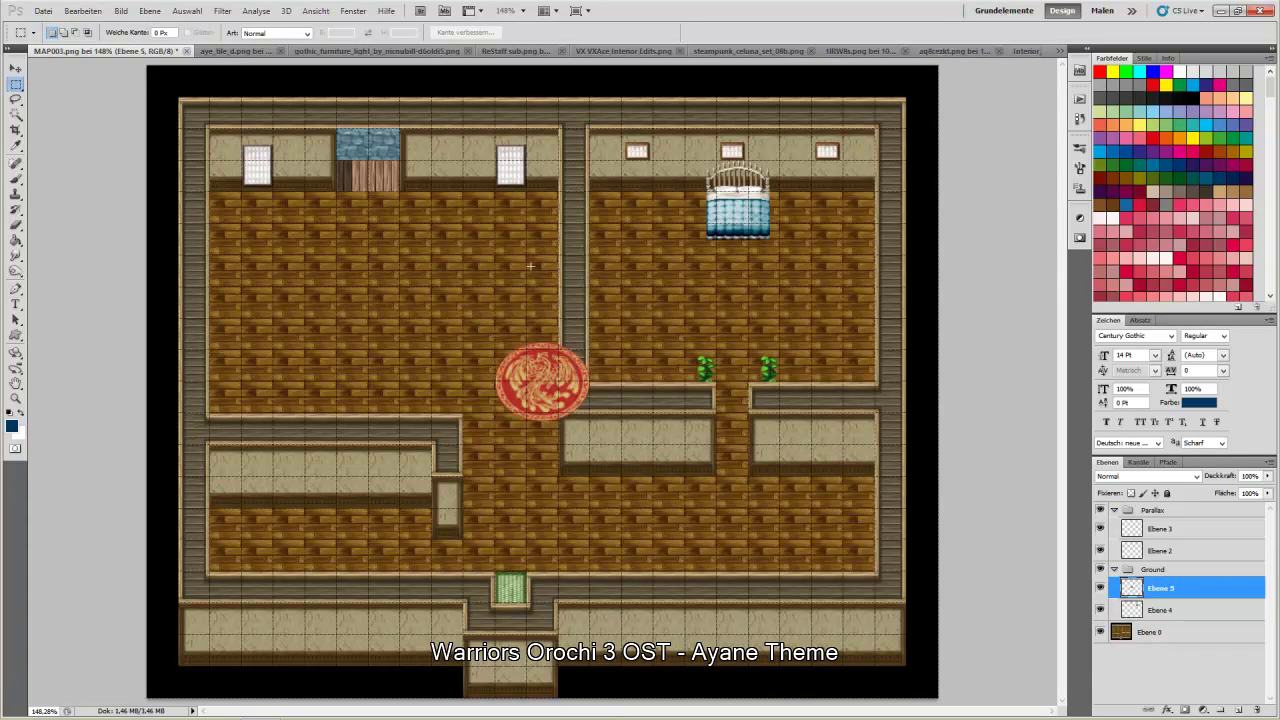
pyautogui.click(16, 68)
pyautogui.moveTo(546, 392); pyautogui.dragTo(742, 318)
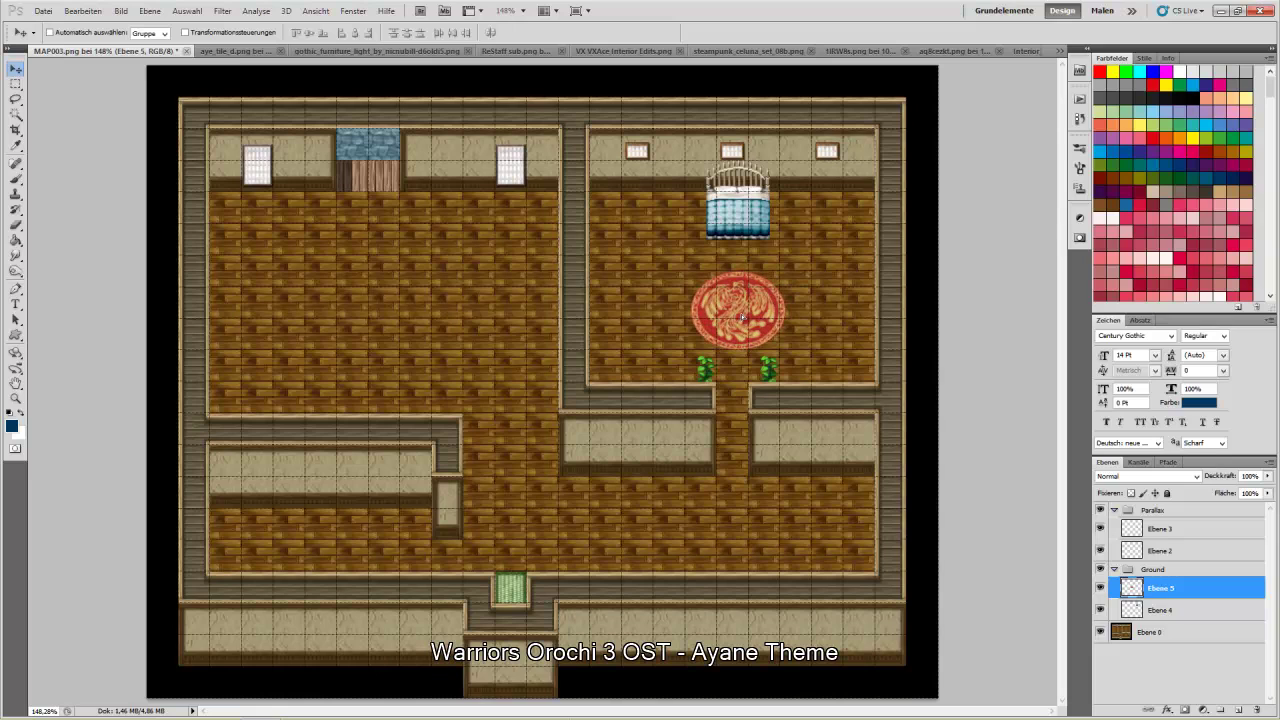
# Set the Brush mode to Farbton, load the rug's outline as a selection, and paint the first dark blue strokes over the rug
pyautogui.click(15, 401)
pyautogui.moveTo(742, 306); pyautogui.dragTo(917, 298)
pyautogui.click(915, 296)
pyautogui.click(890, 299)
pyautogui.click(878, 305)
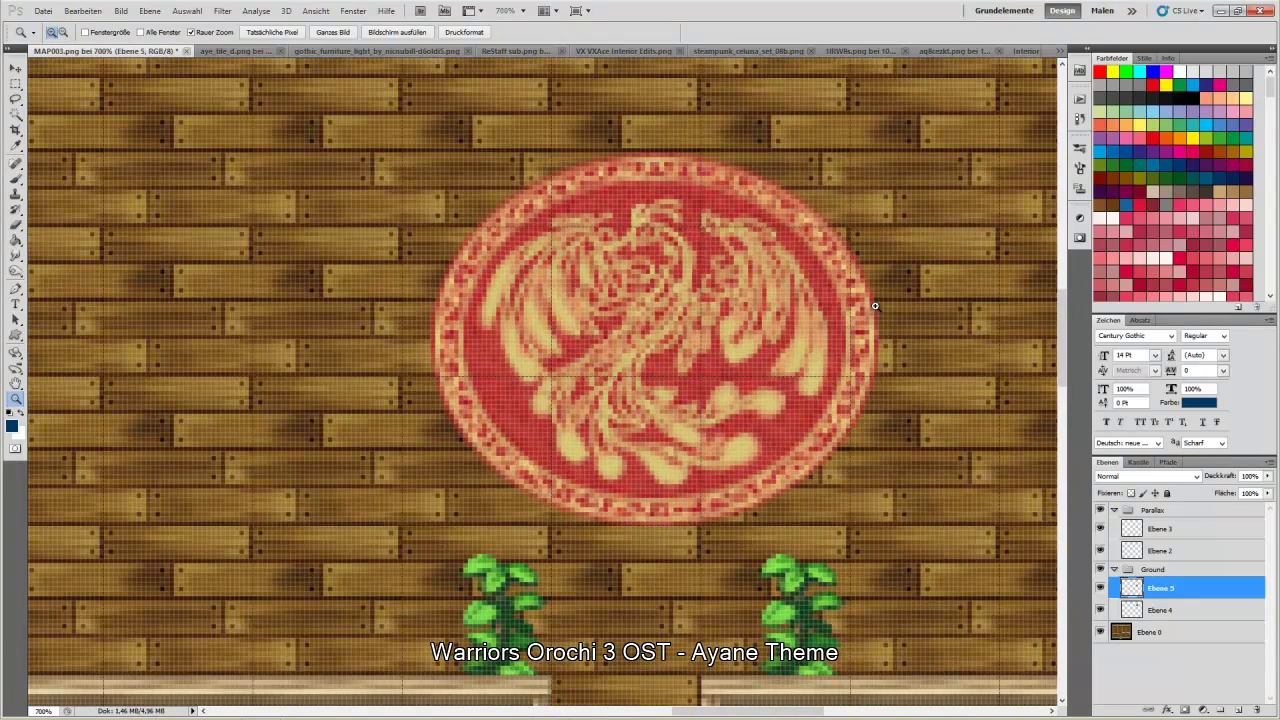
pyautogui.click(16, 177)
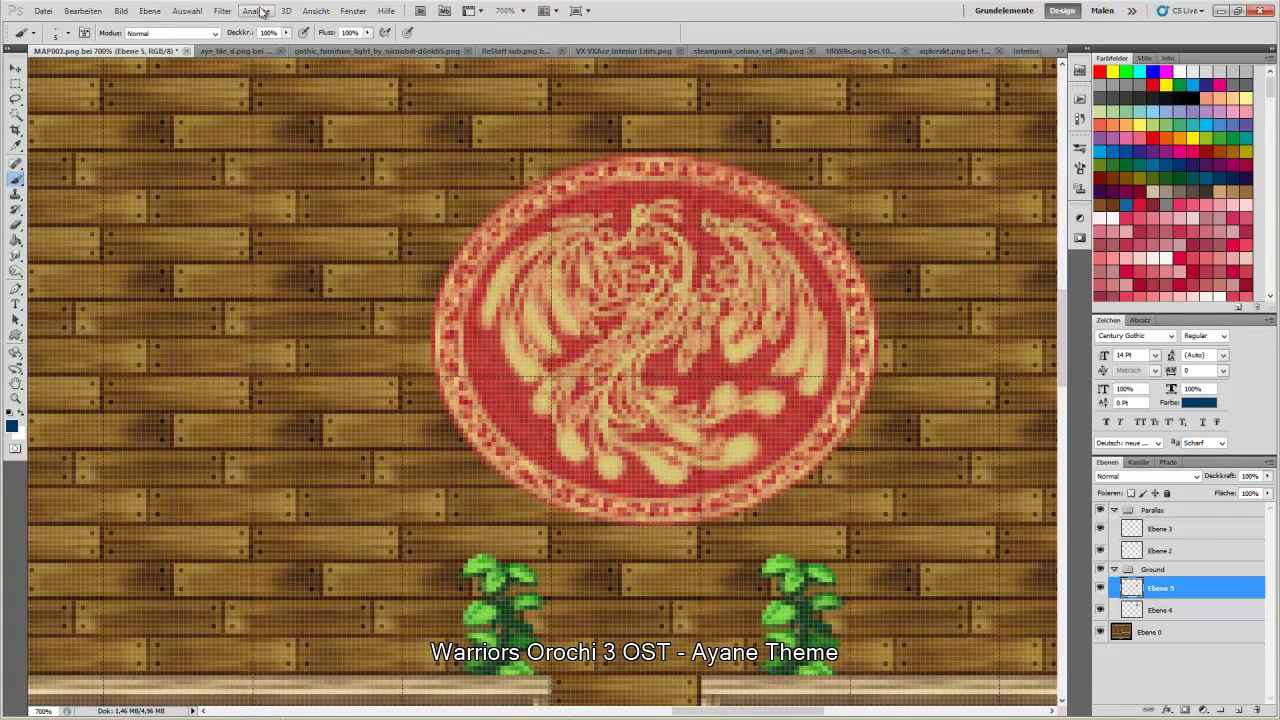
pyautogui.click(215, 33)
pyautogui.click(138, 366)
pyautogui.moveTo(622, 318)
pyautogui.mouseDown()
pyautogui.moveTo(688, 236)
pyautogui.moveTo(629, 250)
pyautogui.moveTo(607, 230)
pyautogui.moveTo(665, 218)
pyautogui.moveTo(648, 211)
pyautogui.moveTo(702, 184)
pyautogui.moveTo(740, 198)
pyautogui.moveTo(790, 246)
pyautogui.moveTo(712, 222)
pyautogui.moveTo(730, 242)
pyautogui.mouseUp()
pyautogui.keyDown('ctrl'); pyautogui.click(1128, 590); pyautogui.keyUp('ctrl')
pyautogui.moveTo(874, 318)
pyautogui.mouseDown()
pyautogui.moveTo(868, 380)
pyautogui.moveTo(780, 208)
pyautogui.mouseUp()
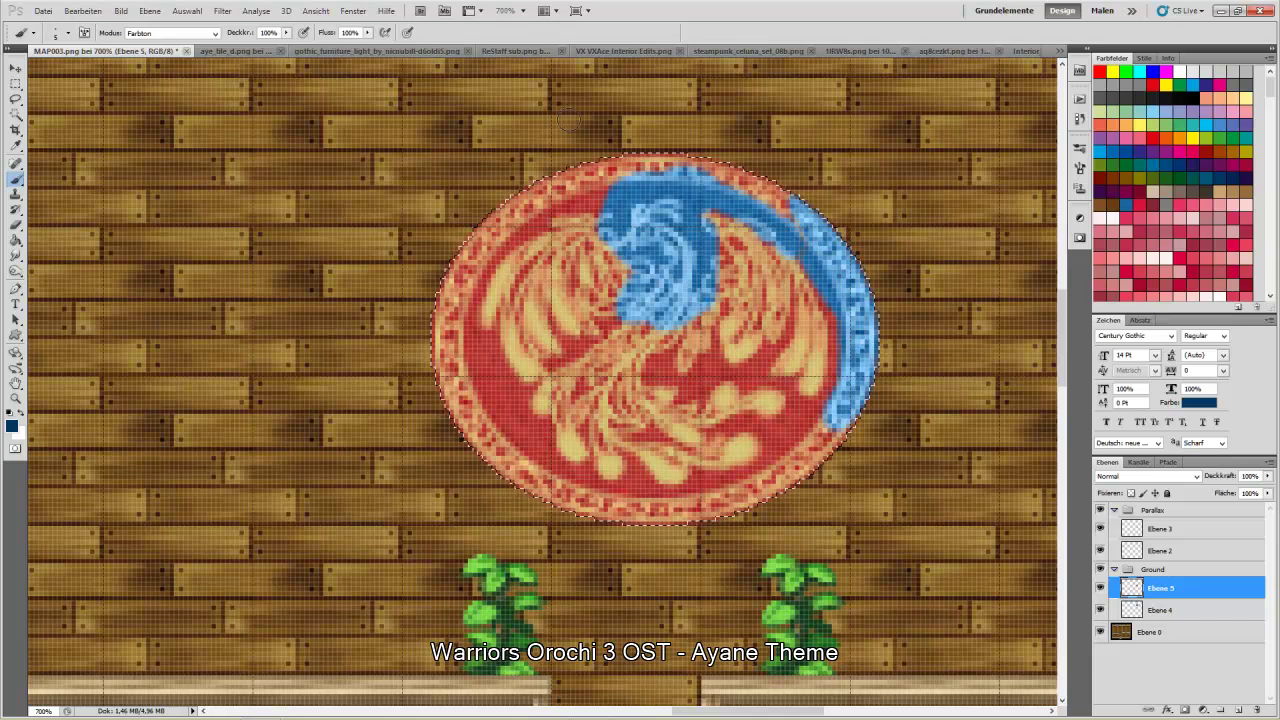
# Enlarge the brush to 27 px, tint the whole selected rug blue, and clear the selection
pyautogui.click(68, 35)
pyautogui.moveTo(28, 78); pyautogui.dragTo(48, 74)
pyautogui.moveTo(880, 222)
pyautogui.mouseDown()
pyautogui.moveTo(745, 205)
pyautogui.moveTo(520, 290)
pyautogui.moveTo(700, 400)
pyautogui.moveTo(760, 480)
pyautogui.moveTo(516, 448)
pyautogui.mouseUp()
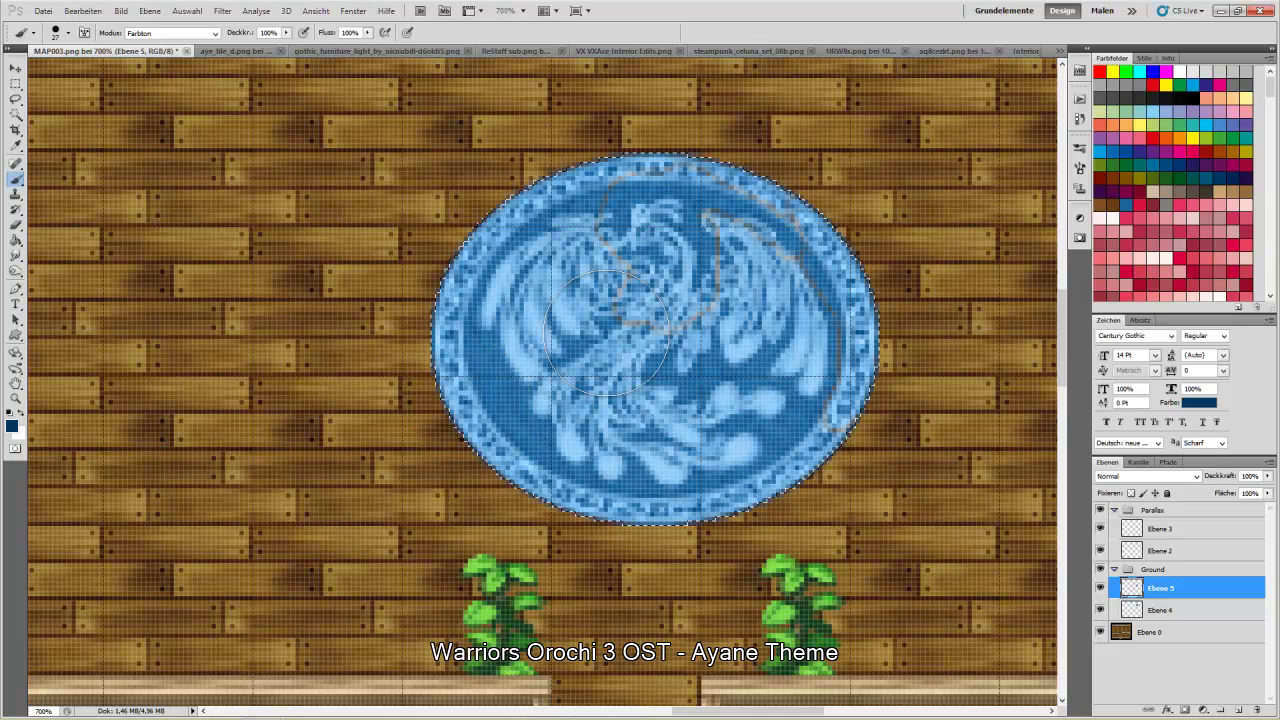
pyautogui.hotkey('ctrl', 'd')
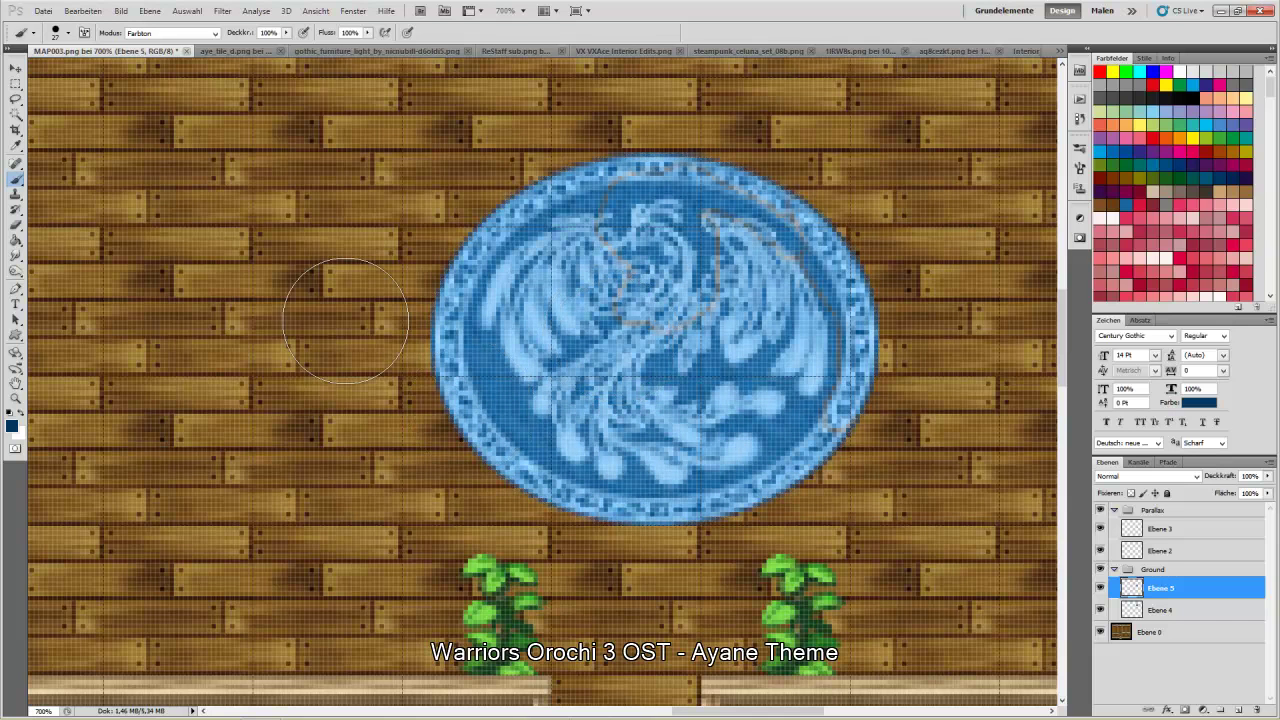
pyautogui.click(15, 398)
pyautogui.rightClick(350, 408)
pyautogui.click(363, 423)
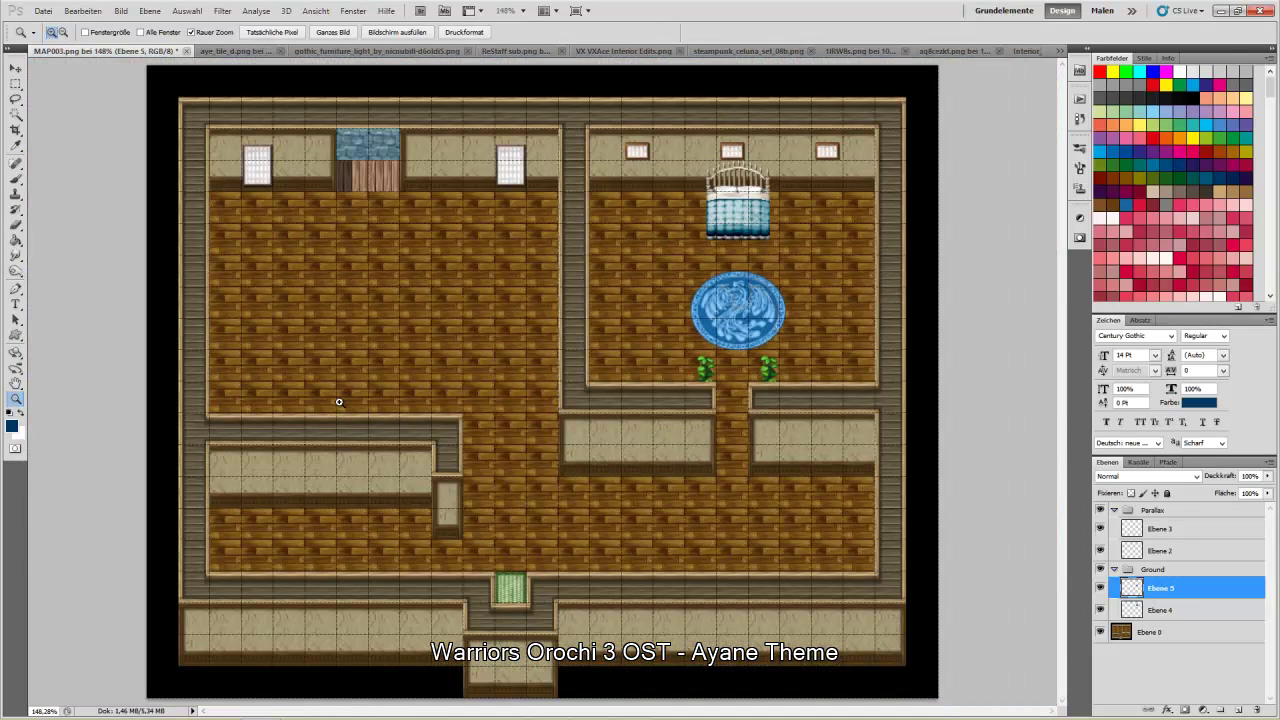
# Copy the brown plant-topped shelf from the aye_tile_d tileset into MAP003 and place it in the left corner of the lower-left room
pyautogui.click(15, 67)
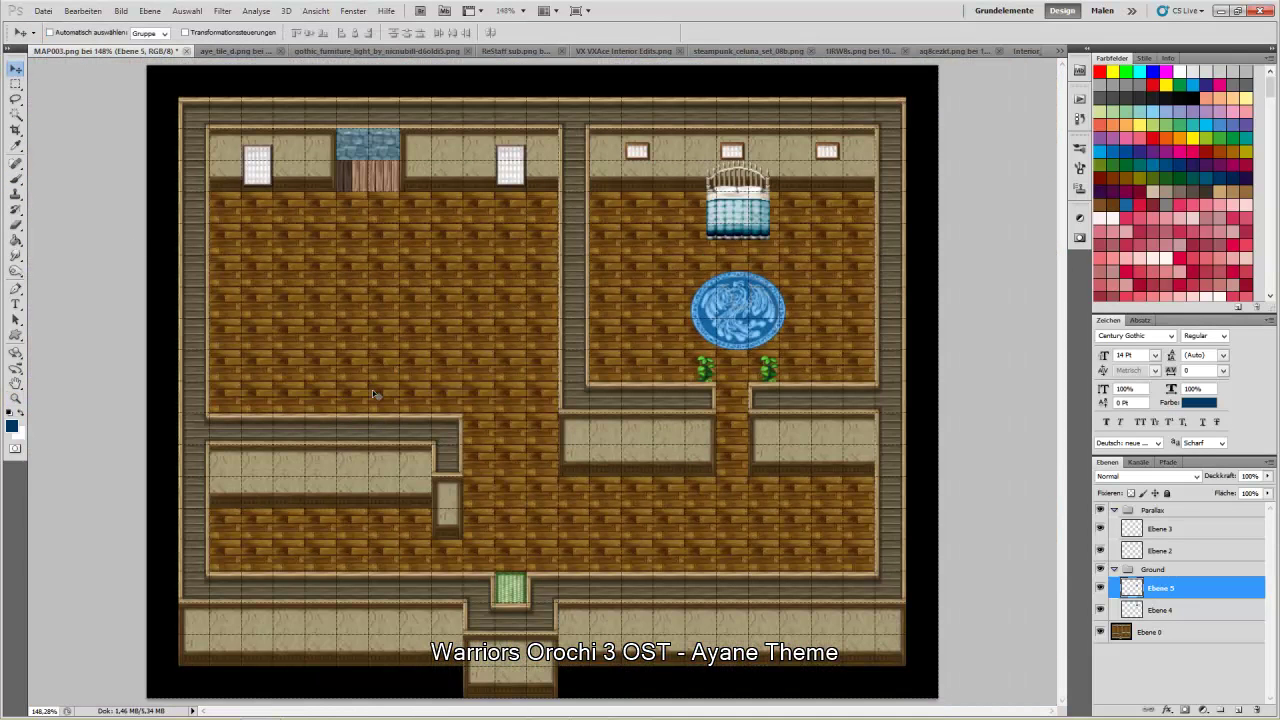
pyautogui.click(232, 53)
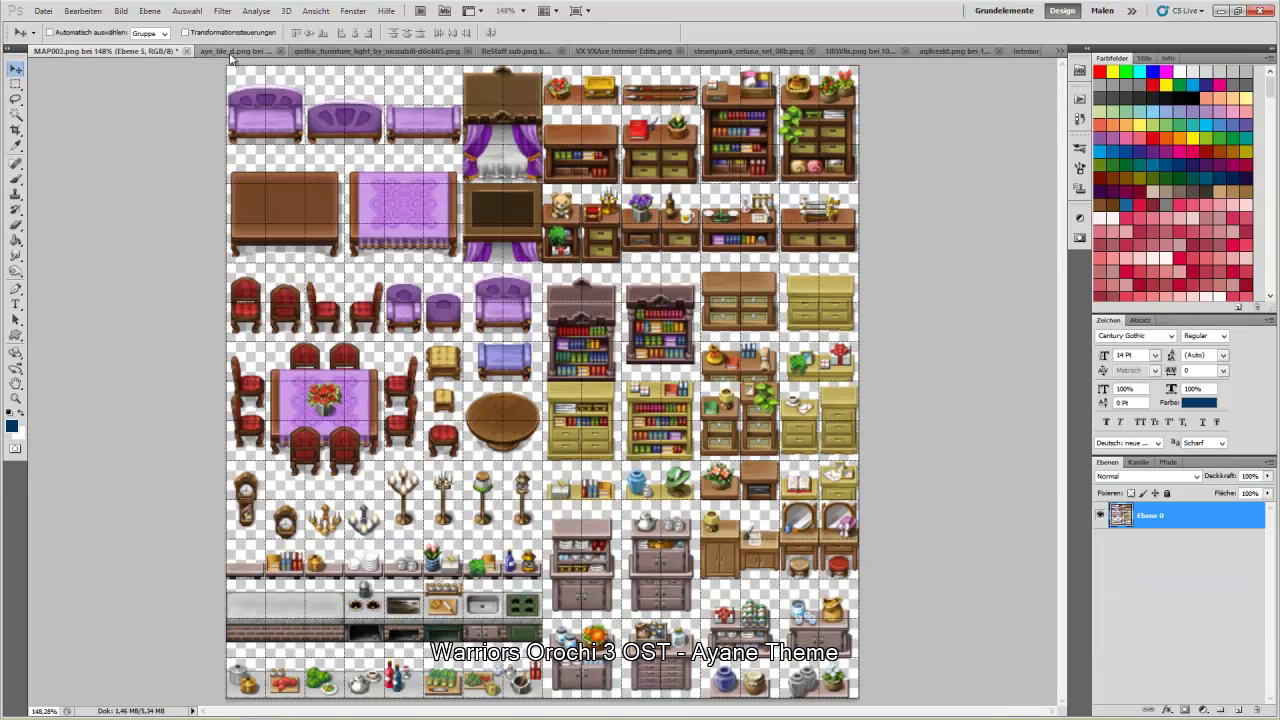
pyautogui.click(16, 85)
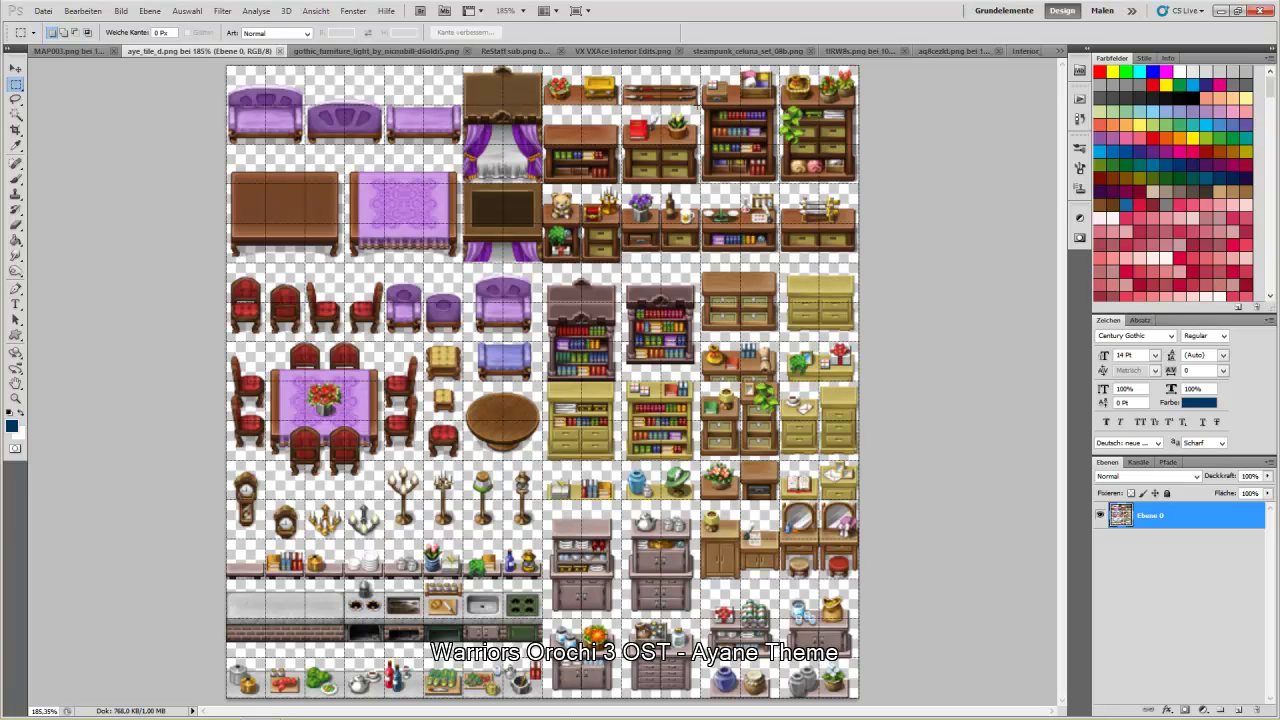
pyautogui.moveTo(858, 70); pyautogui.dragTo(876, 178)
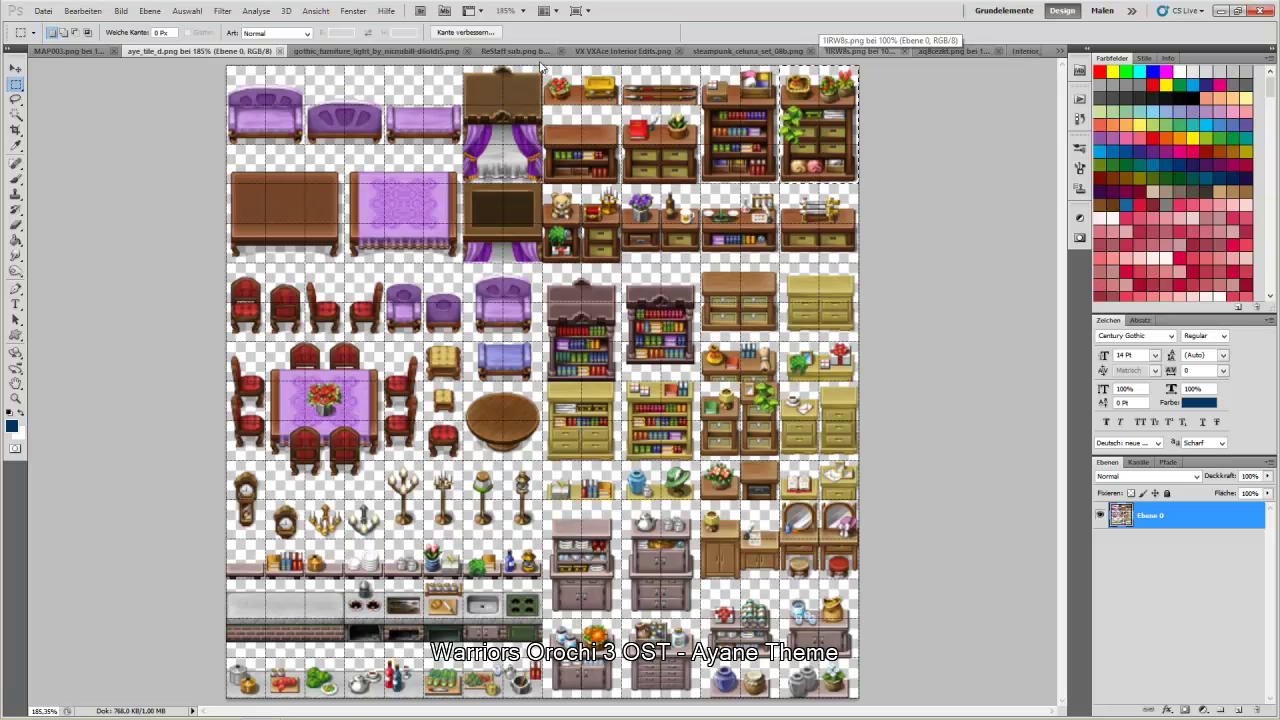
pyautogui.hotkey('ctrl', 'shift', 'Tab')
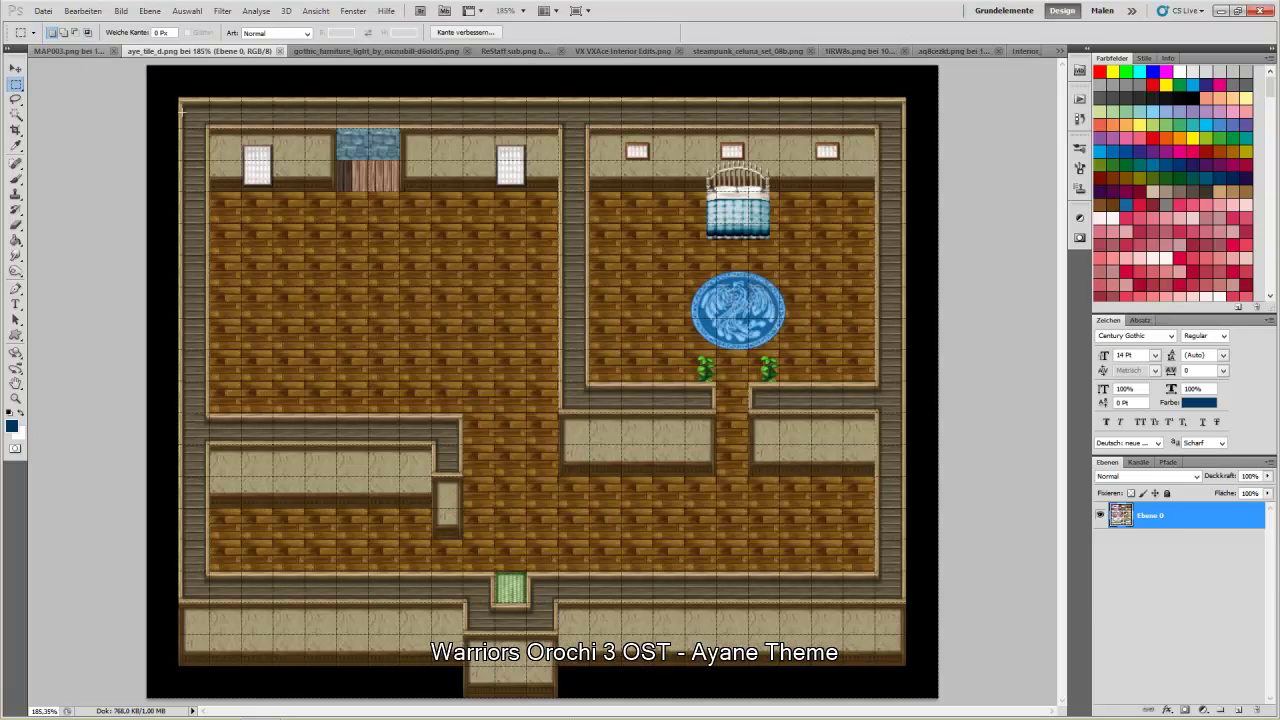
pyautogui.hotkey('ctrl', 'v')
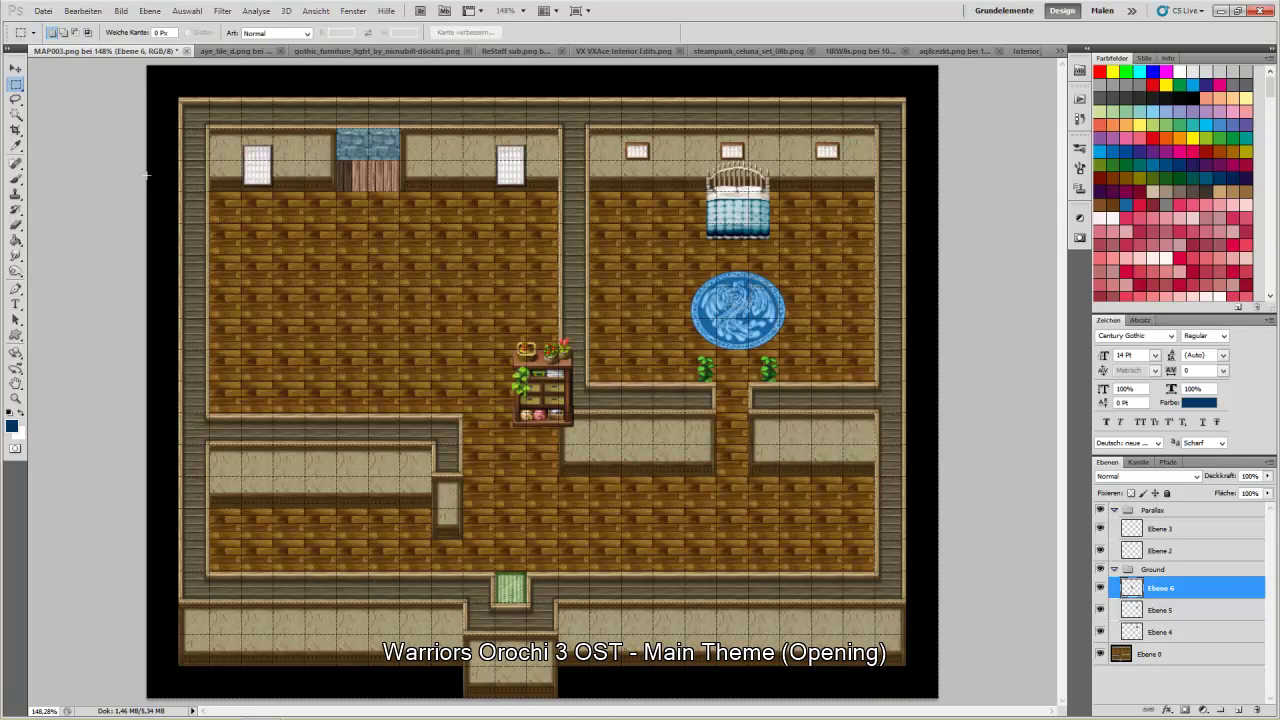
pyautogui.click(16, 68)
pyautogui.moveTo(538, 396); pyautogui.dragTo(238, 502)
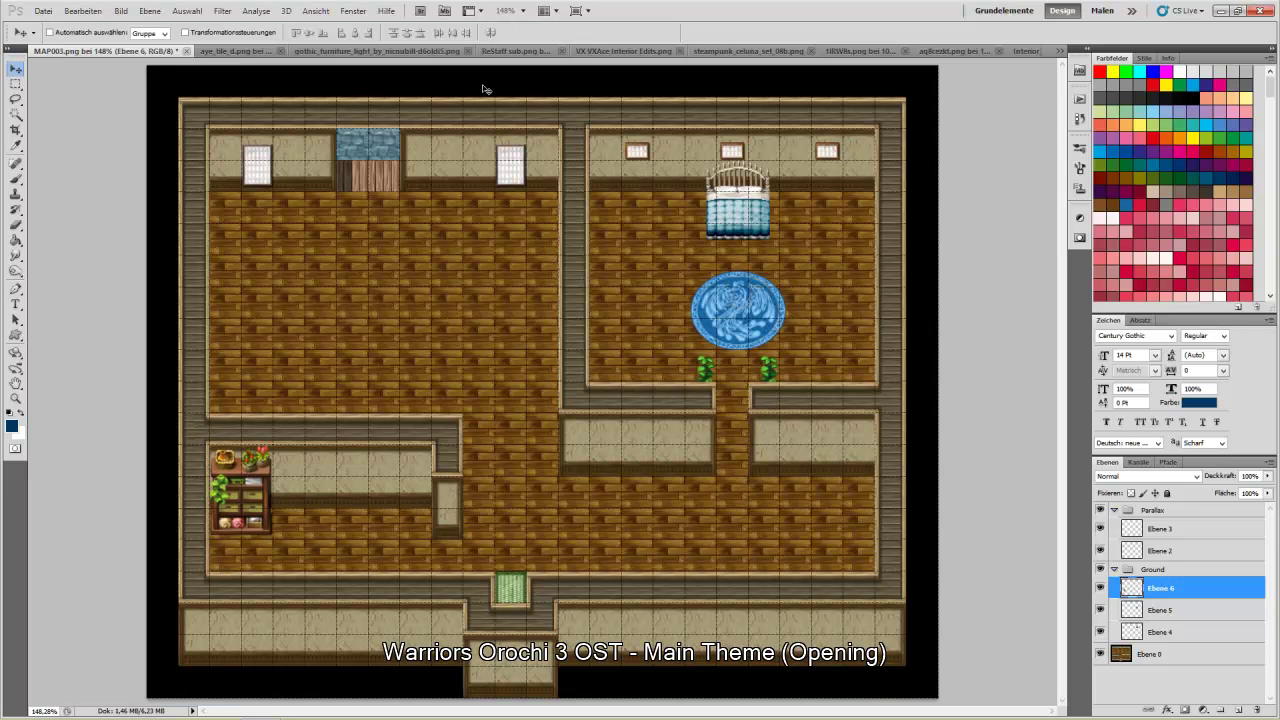
# Copy the brown bookshelf from the aye_tile_d tileset into MAP003 and place it directly right of the plant-topped shelf
pyautogui.click(240, 51)
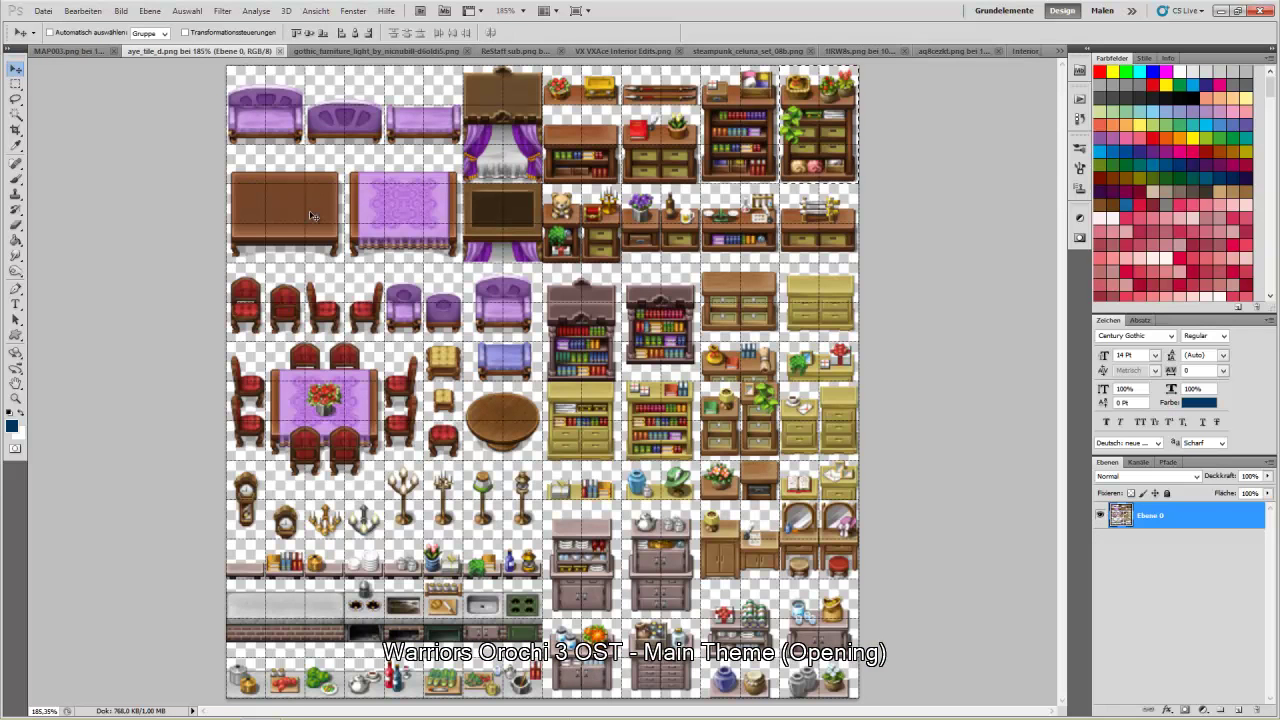
pyautogui.click(13, 87)
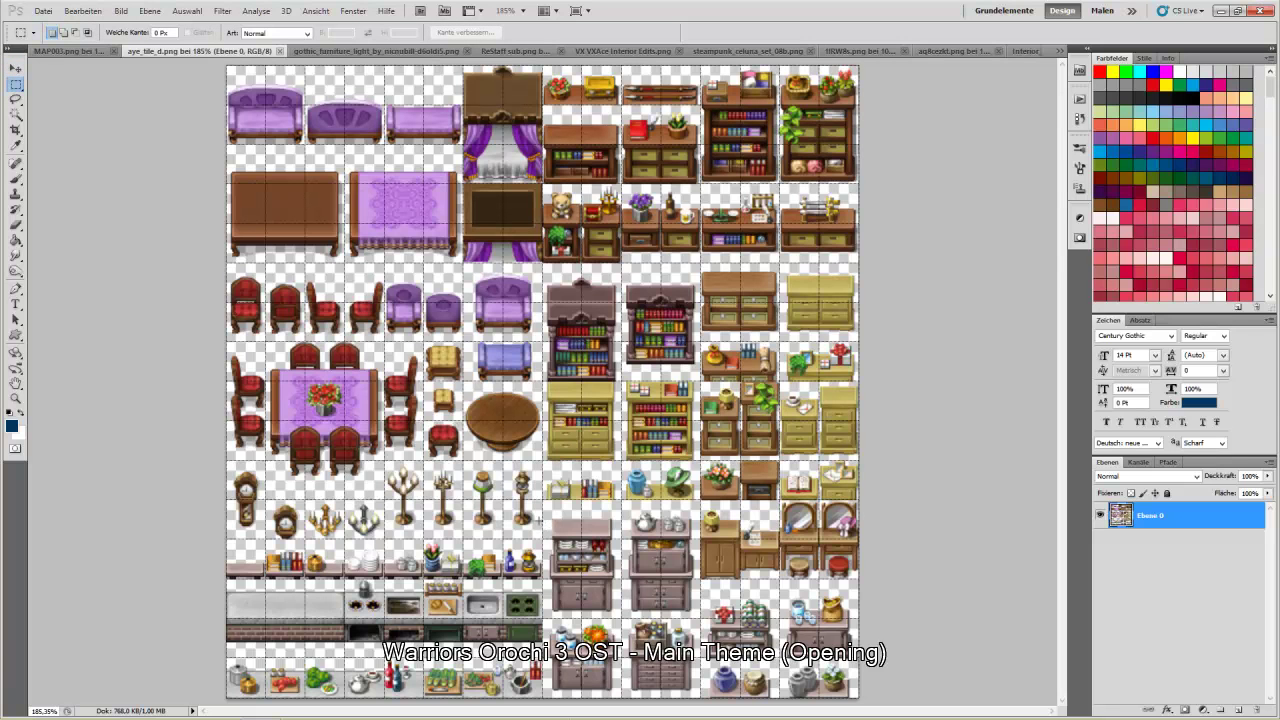
pyautogui.moveTo(648, 318); pyautogui.dragTo(692, 380)
pyautogui.hotkey('ctrl', 'd')
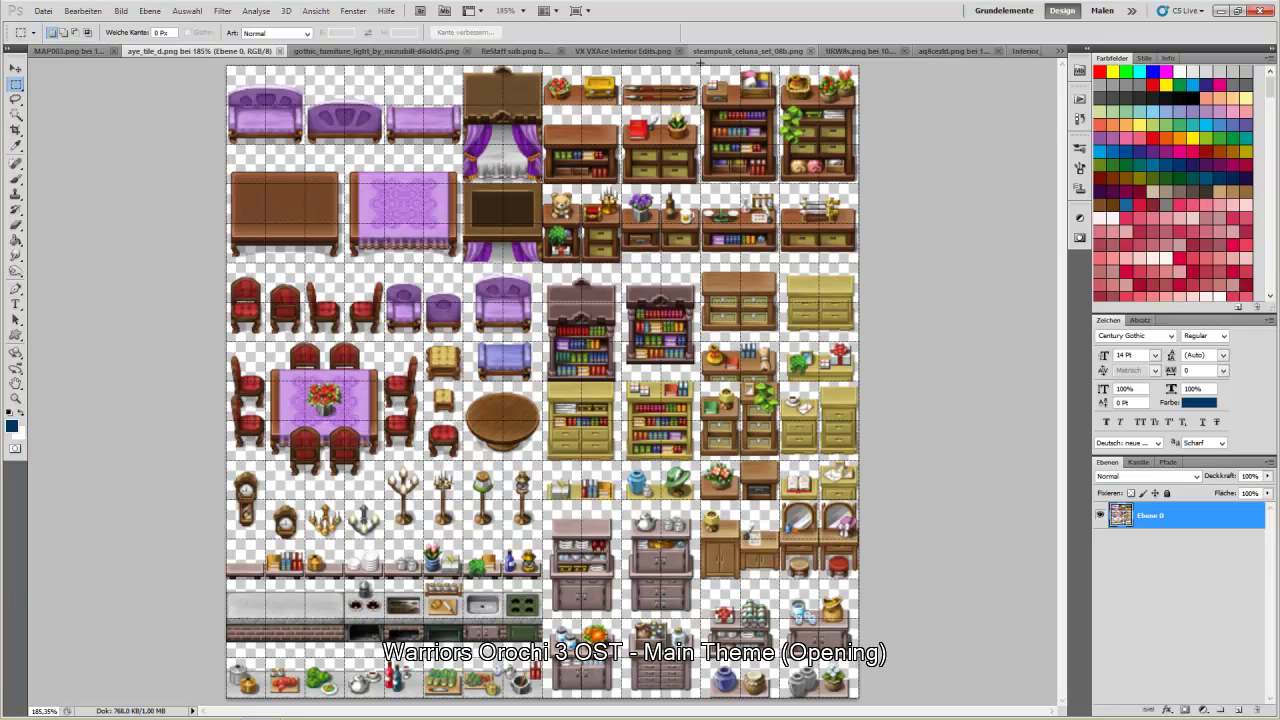
pyautogui.moveTo(770, 72); pyautogui.dragTo(780, 180)
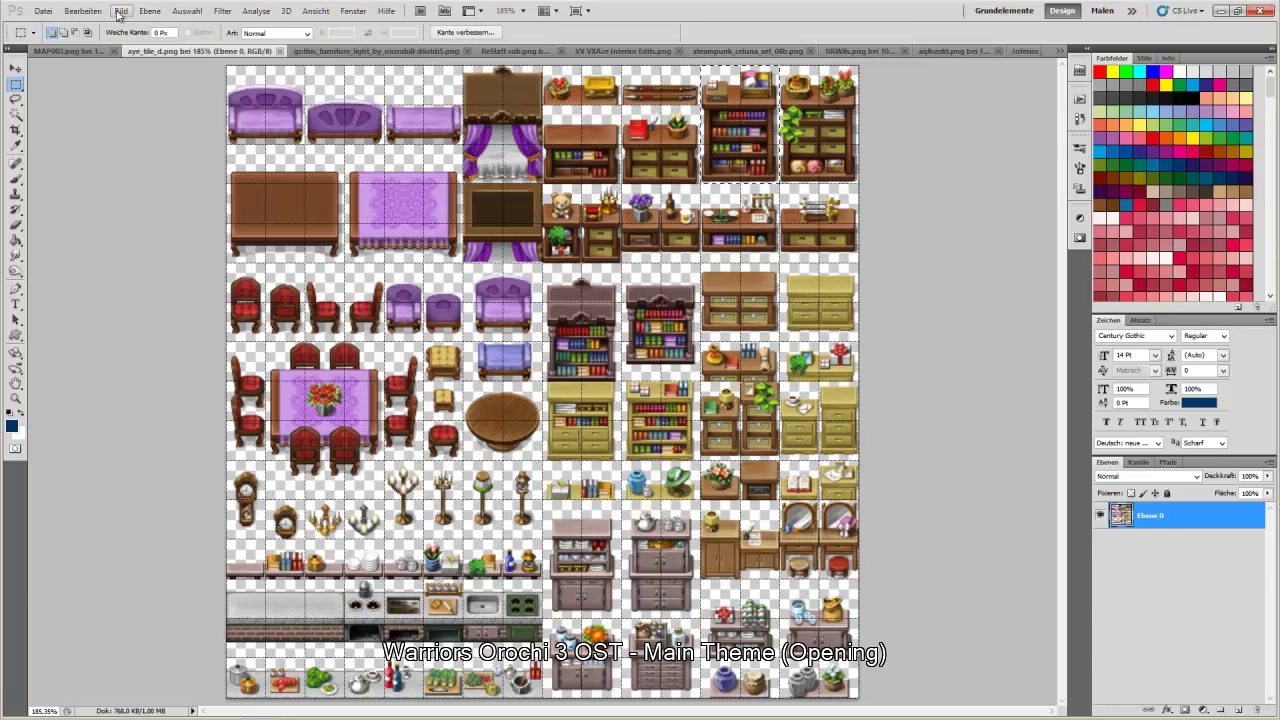
pyautogui.click(75, 52)
pyautogui.hotkey('ctrl', 'v')
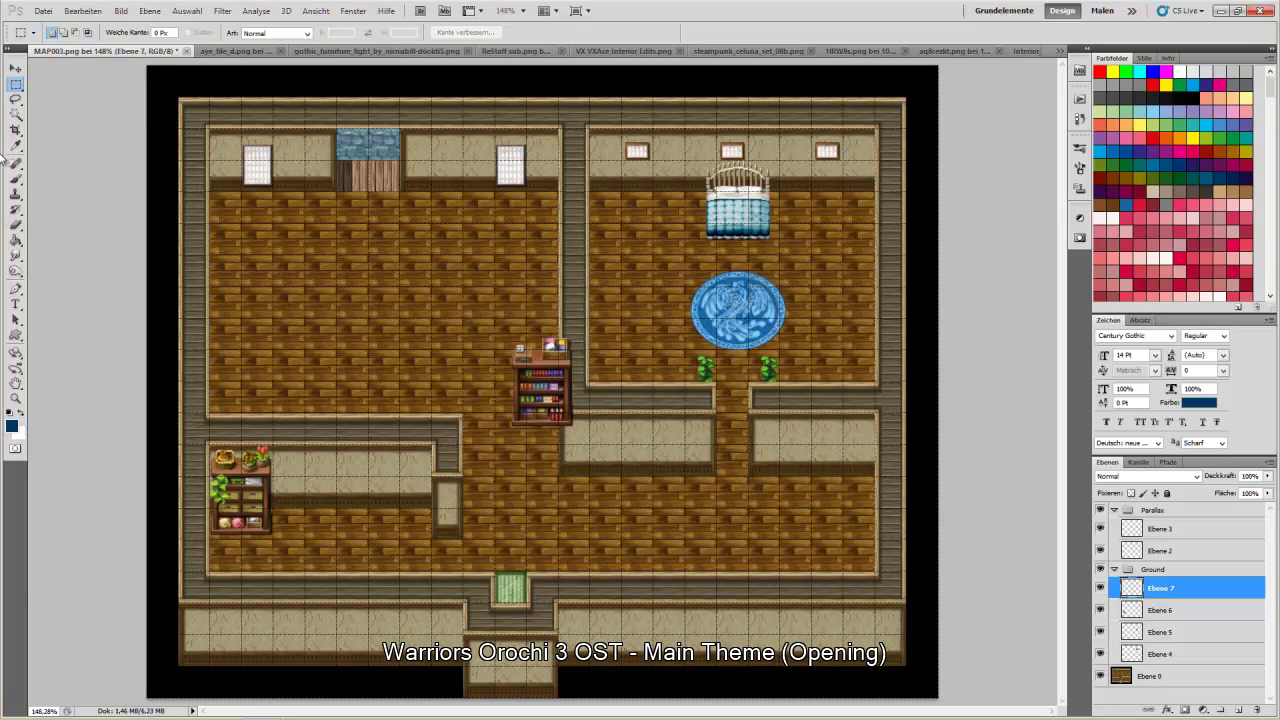
pyautogui.click(16, 67)
pyautogui.moveTo(570, 402); pyautogui.dragTo(334, 512)
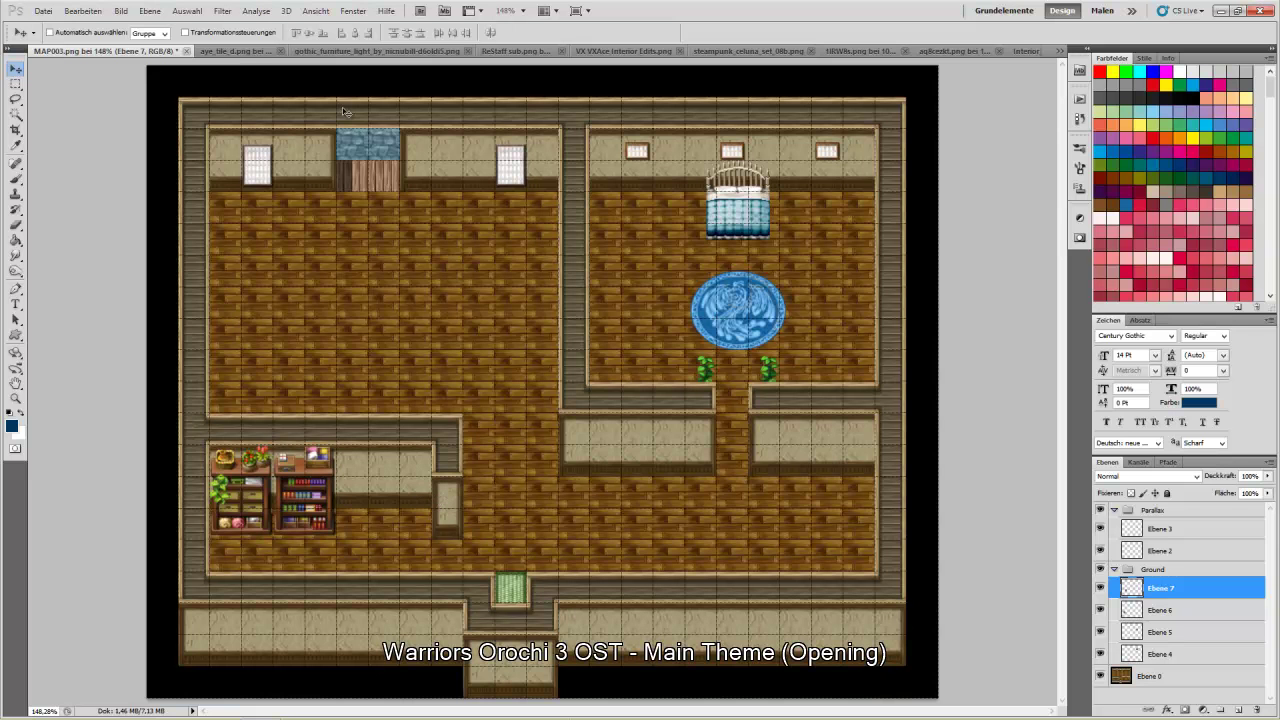
pyautogui.click(1221, 11)
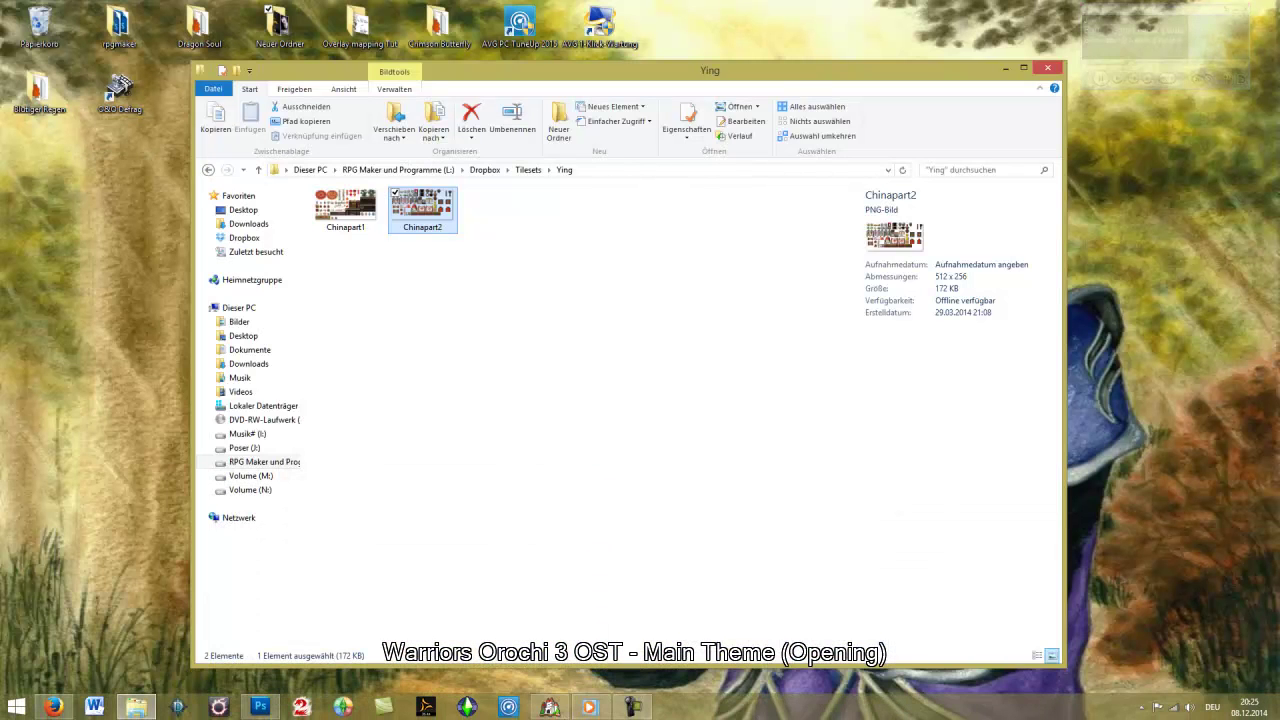
pyautogui.click(589, 707)
pyautogui.hotkey('alt', 'Tab')
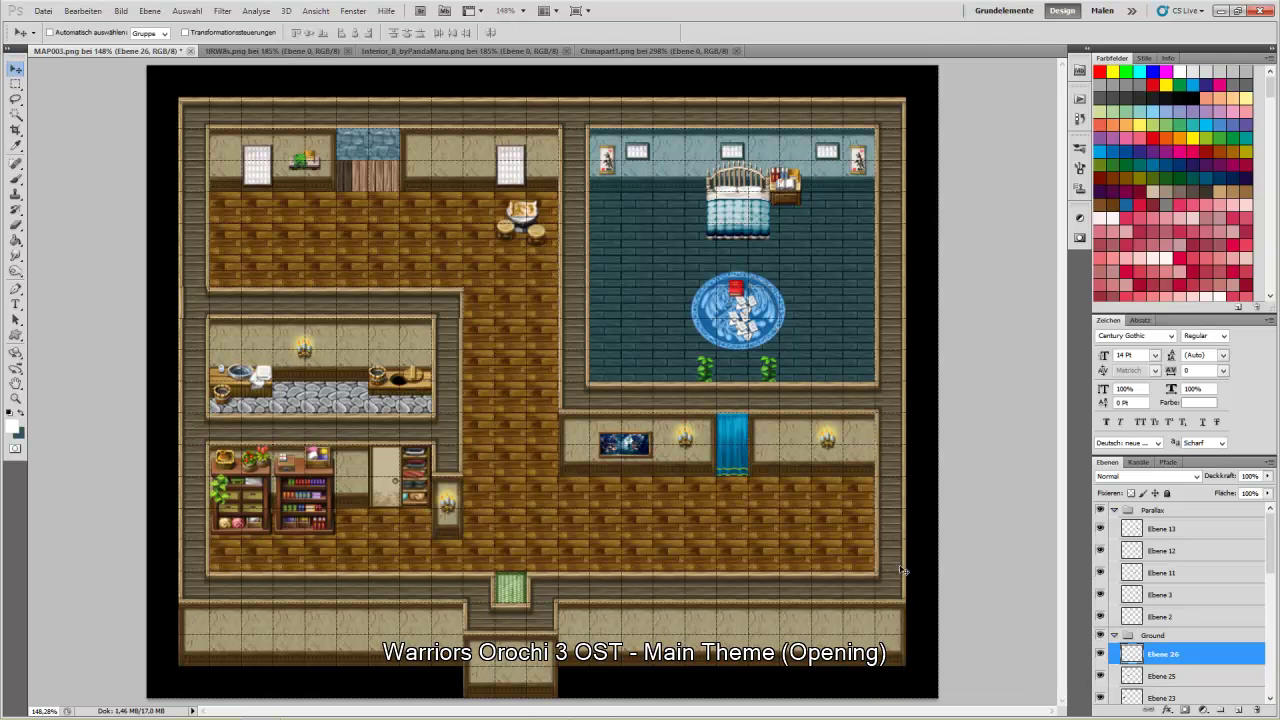
# Look through the open furniture tilesets and select the item beside the golden Buddha in Chinapart1 with the Rectangular Marquee tool
pyautogui.click(278, 50)
pyautogui.click(16, 84)
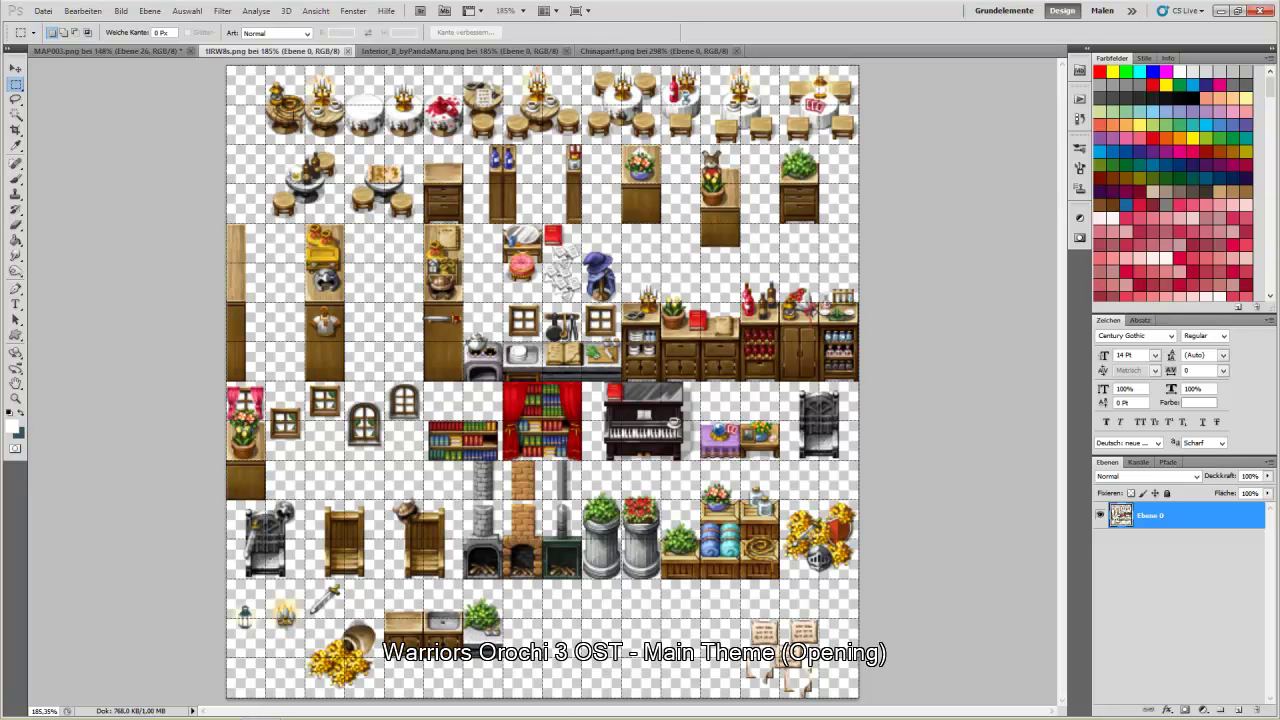
pyautogui.click(410, 50)
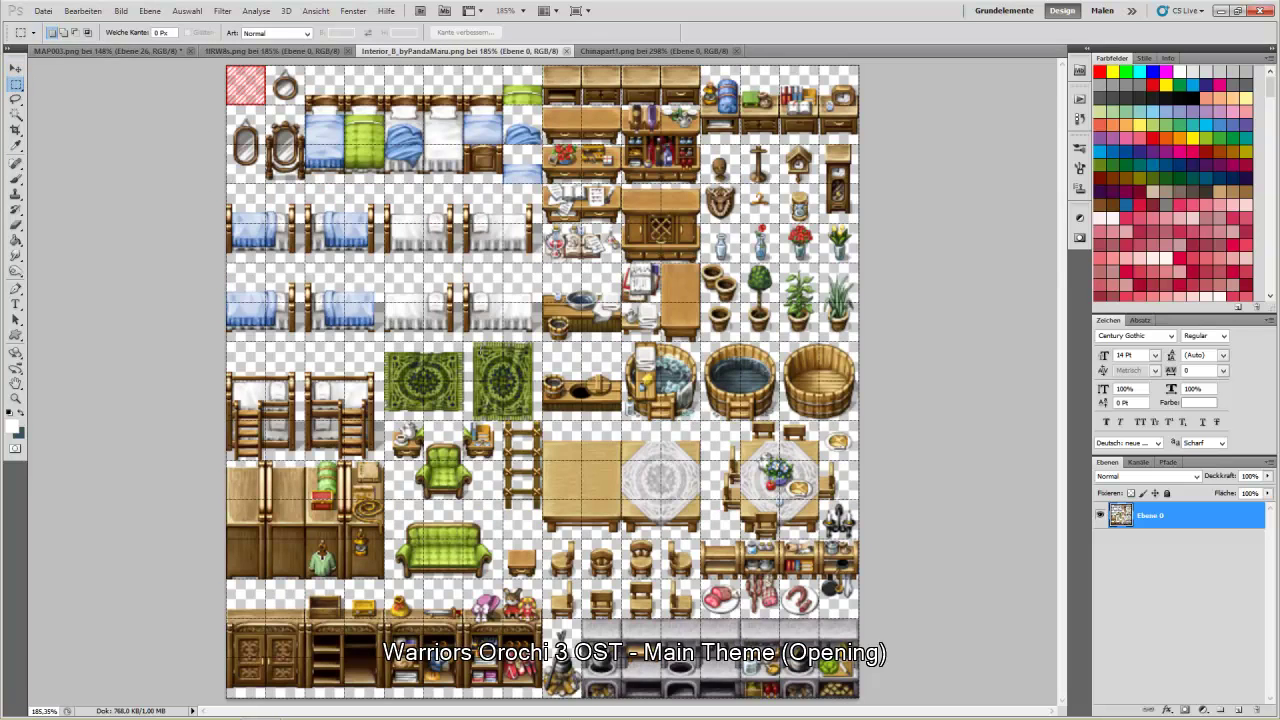
pyautogui.click(135, 52)
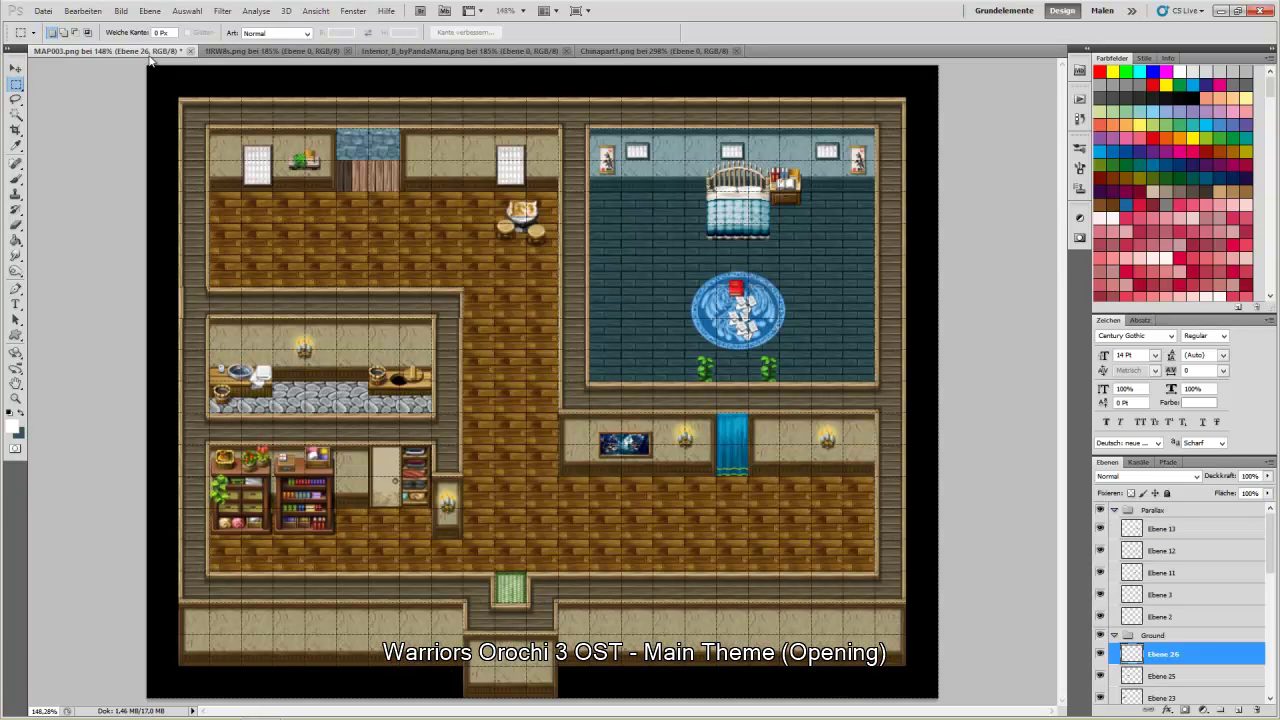
pyautogui.click(403, 51)
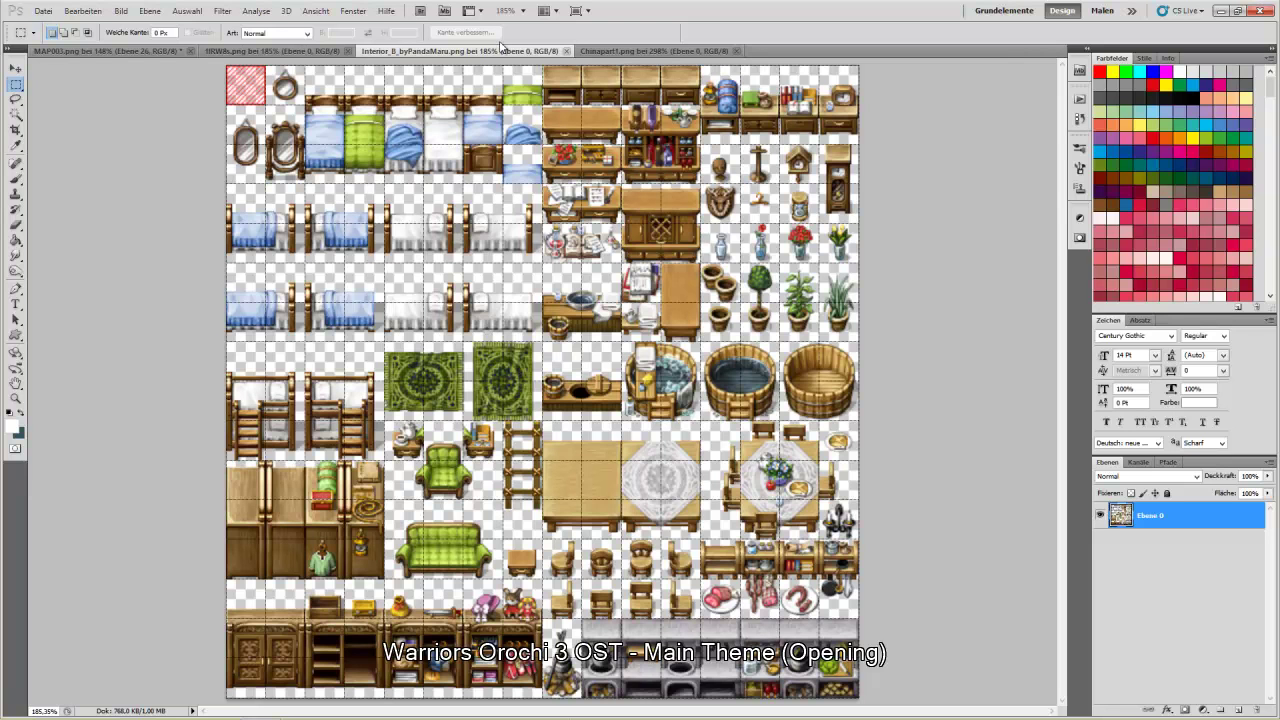
pyautogui.click(629, 51)
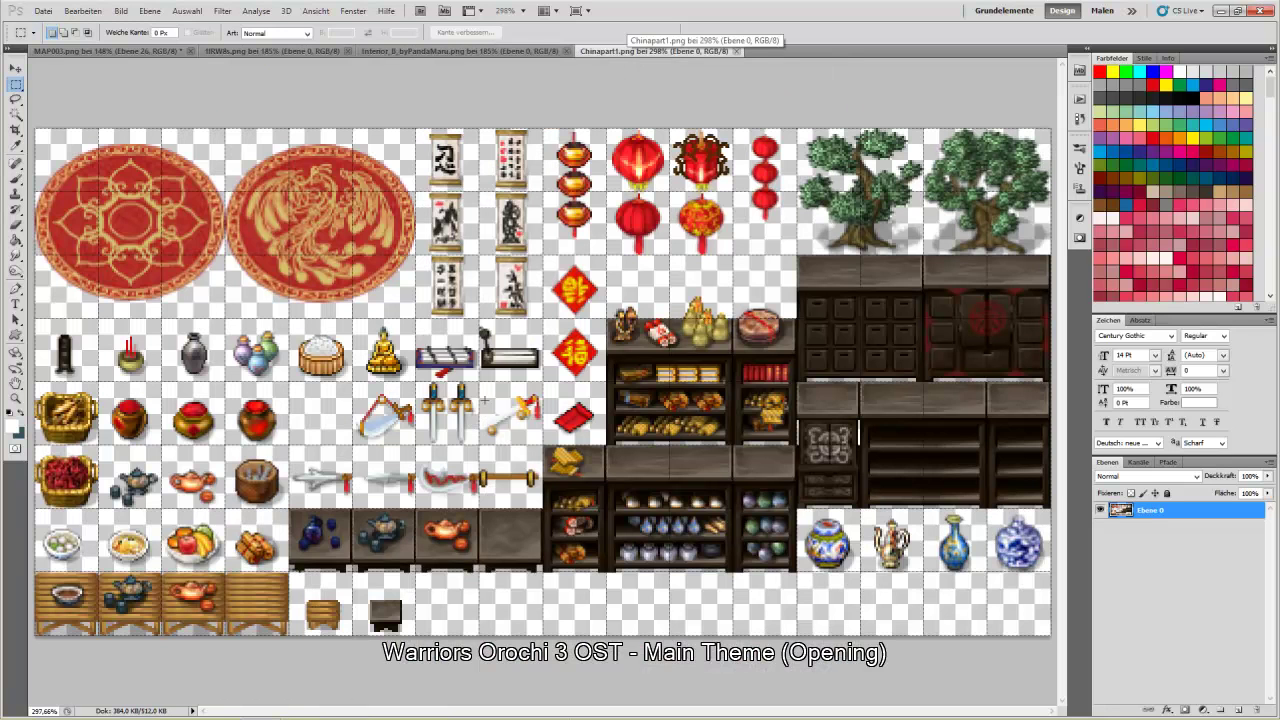
pyautogui.moveTo(418, 320); pyautogui.dragTo(480, 385)
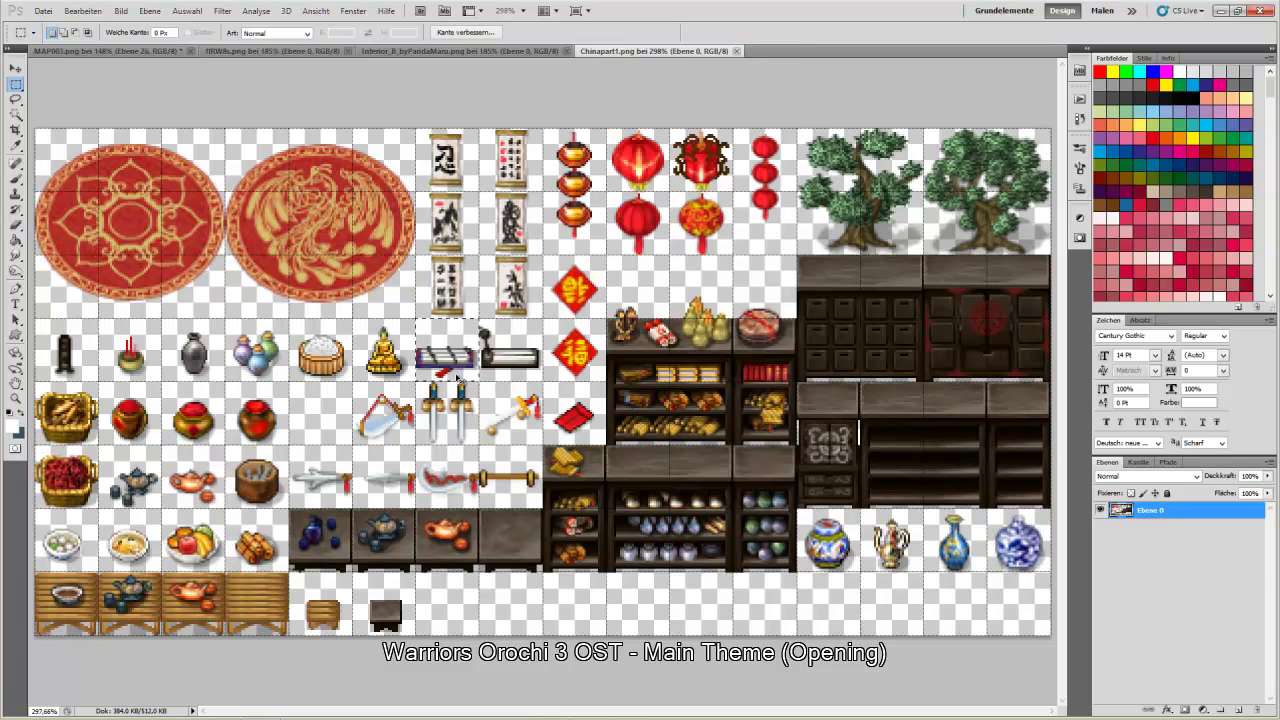
# Paste the selected Chinapart1 item into the MAP003 map and place it on the blue rug, left of the scattered papers
pyautogui.click(90, 51)
pyautogui.click(15, 69)
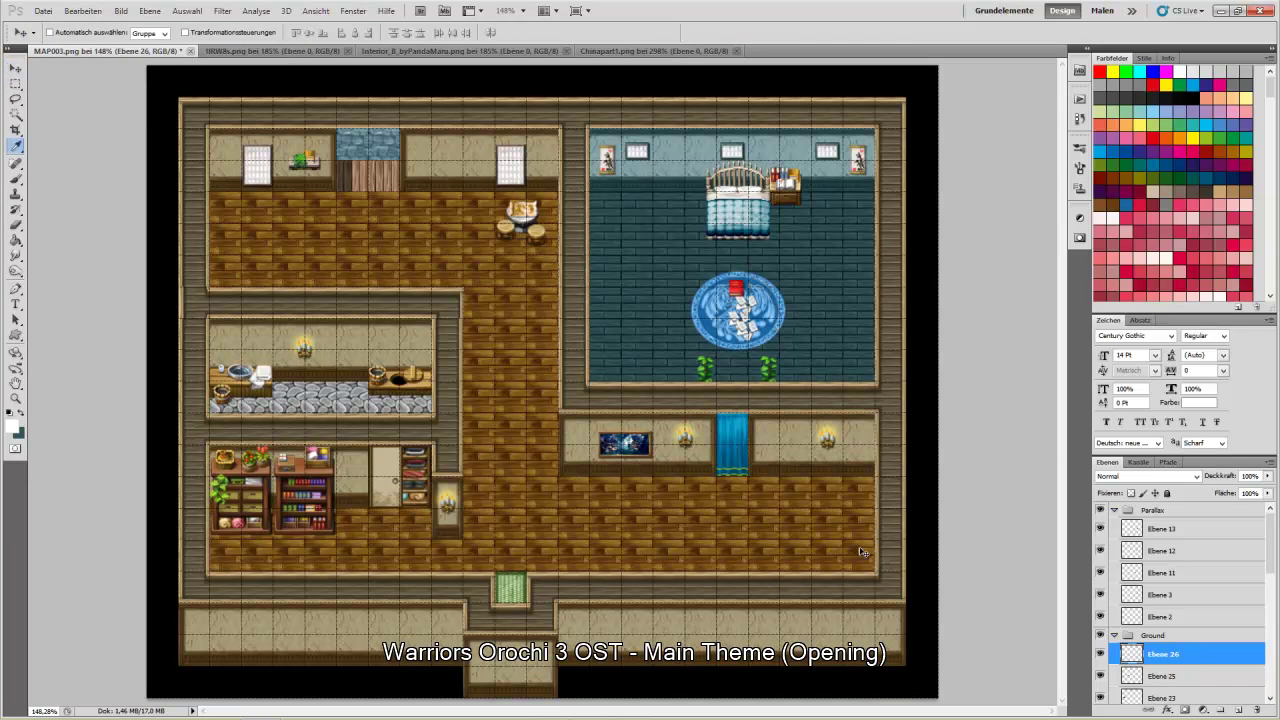
pyautogui.hotkey('ctrl', 'b')
pyautogui.click(780, 181)
pyautogui.hotkey('ctrl', 'v')
pyautogui.moveTo(560, 392); pyautogui.dragTo(733, 321)
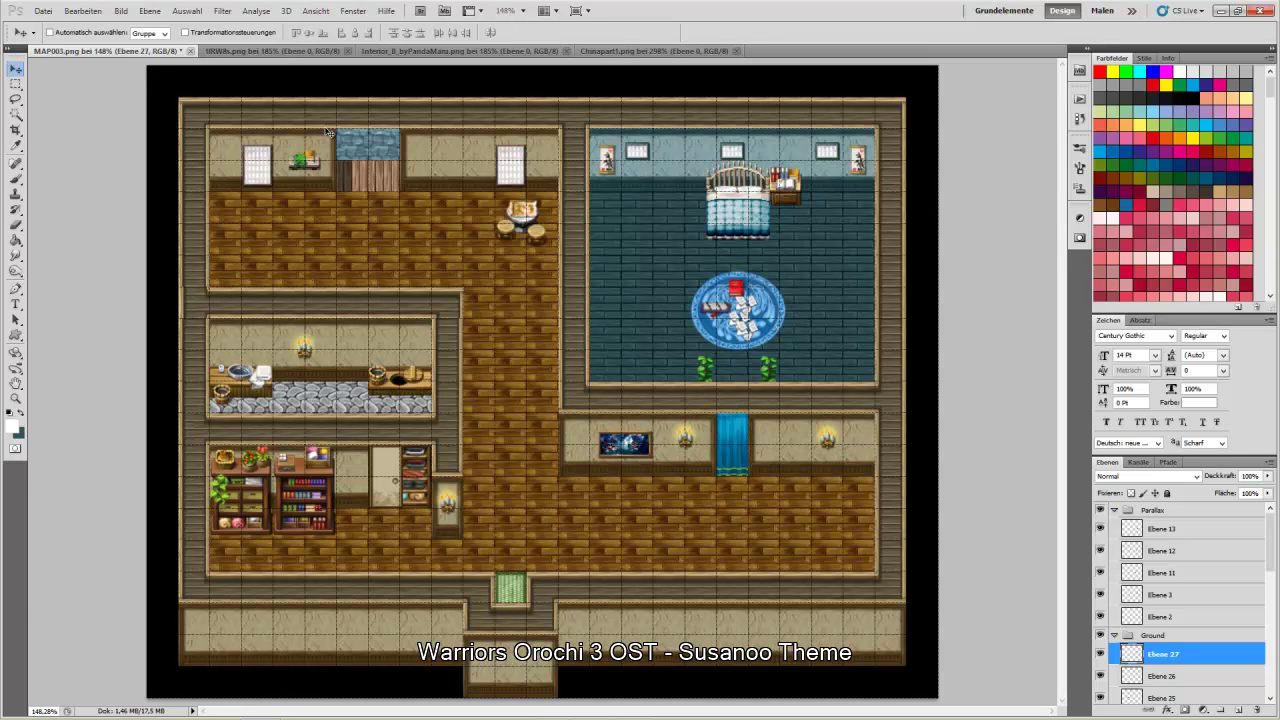
# Check the Chinapart1 tileset, switch to File Explorer and look through the Tilesets folder, including the Map1 image
pyautogui.click(630, 50)
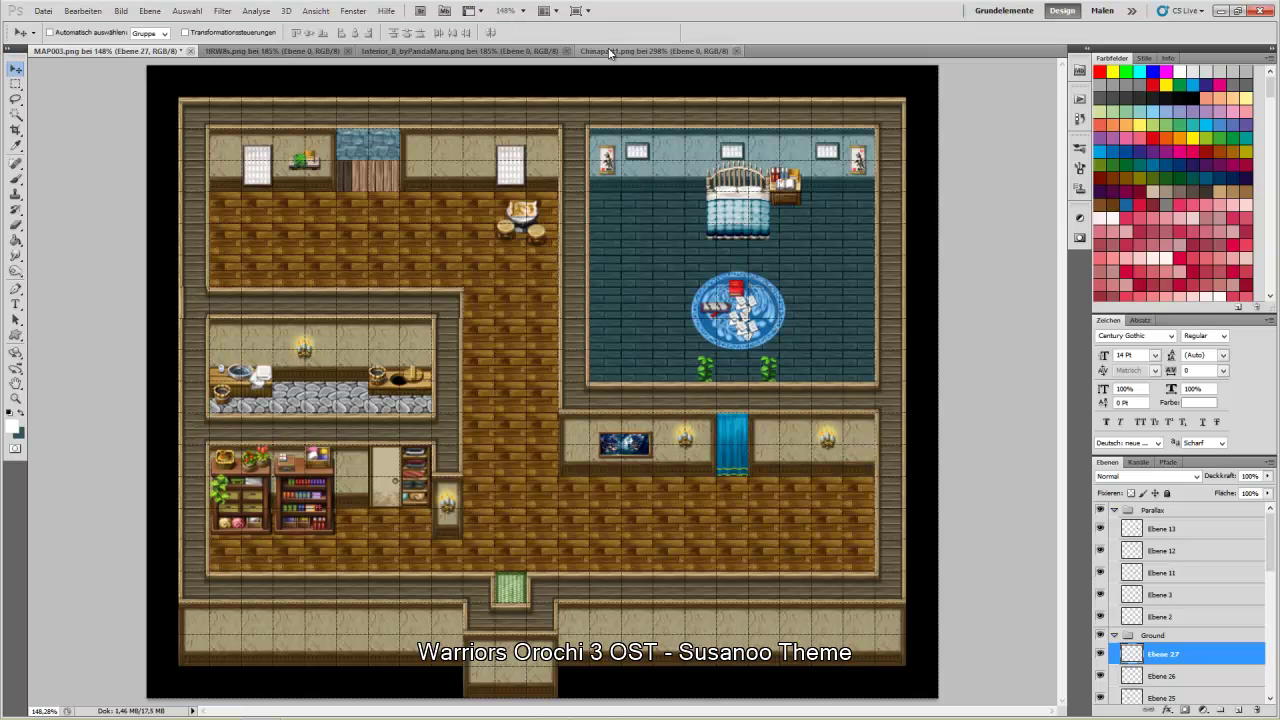
pyautogui.click(16, 85)
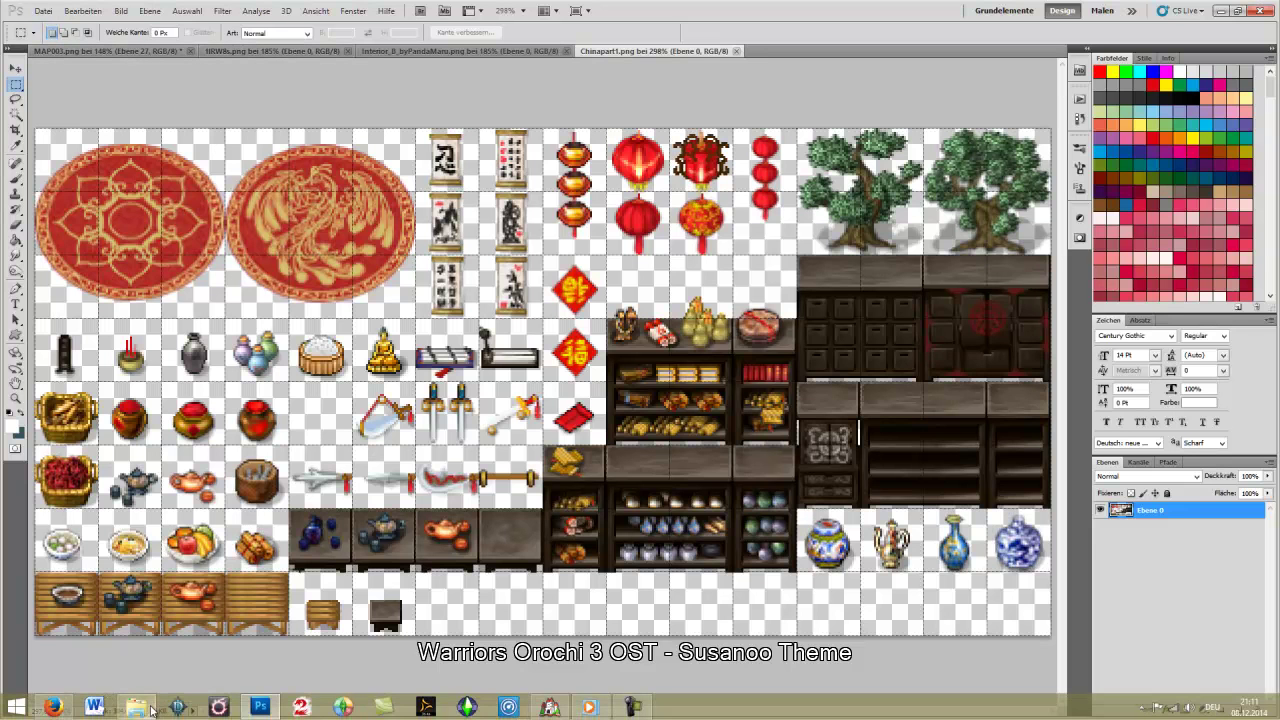
pyautogui.click(136, 709)
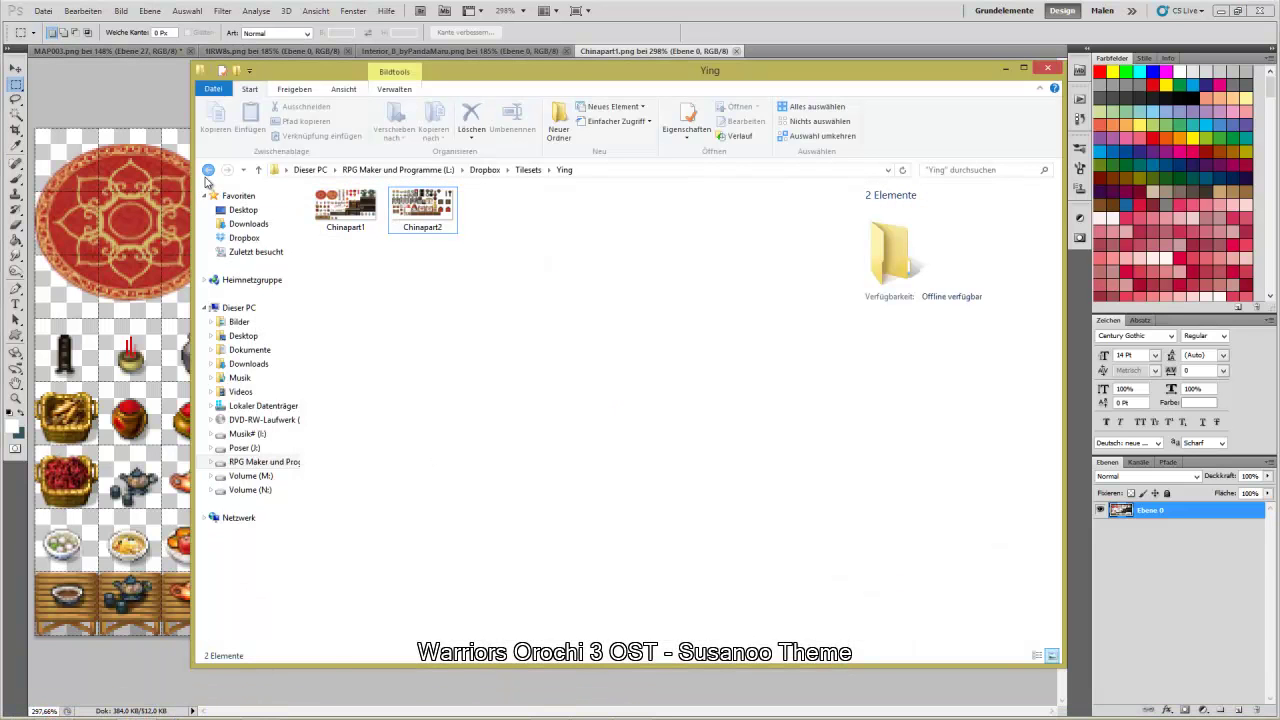
pyautogui.click(208, 169)
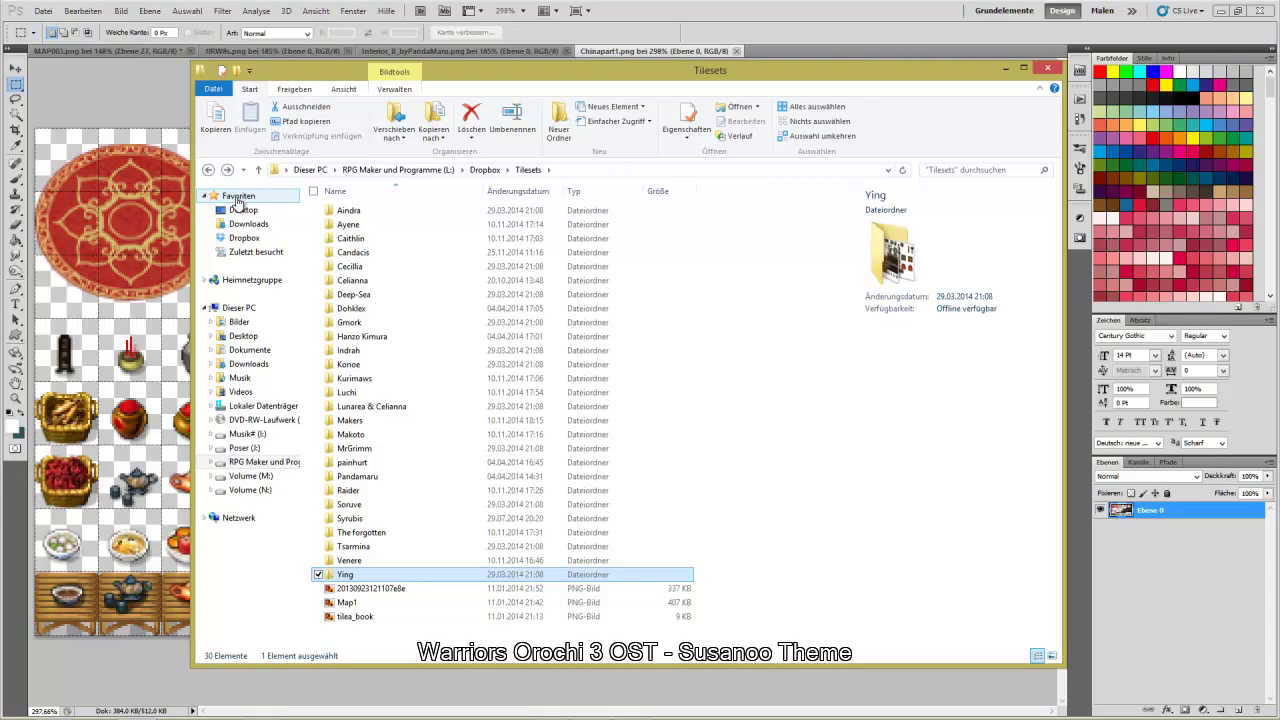
pyautogui.click(508, 590)
pyautogui.click(512, 604)
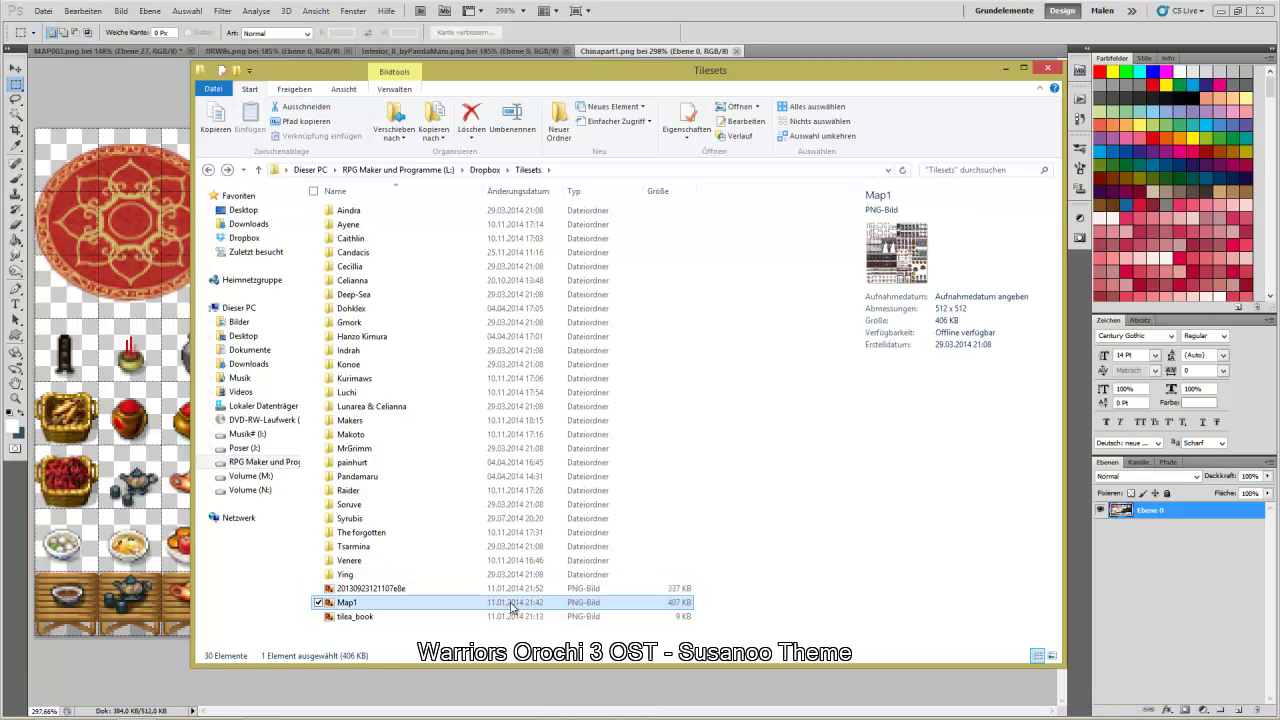
# Open the Ayene tileset folder and preview the aye_princess_room image at full size, closing the preview when done
pyautogui.click(374, 224)
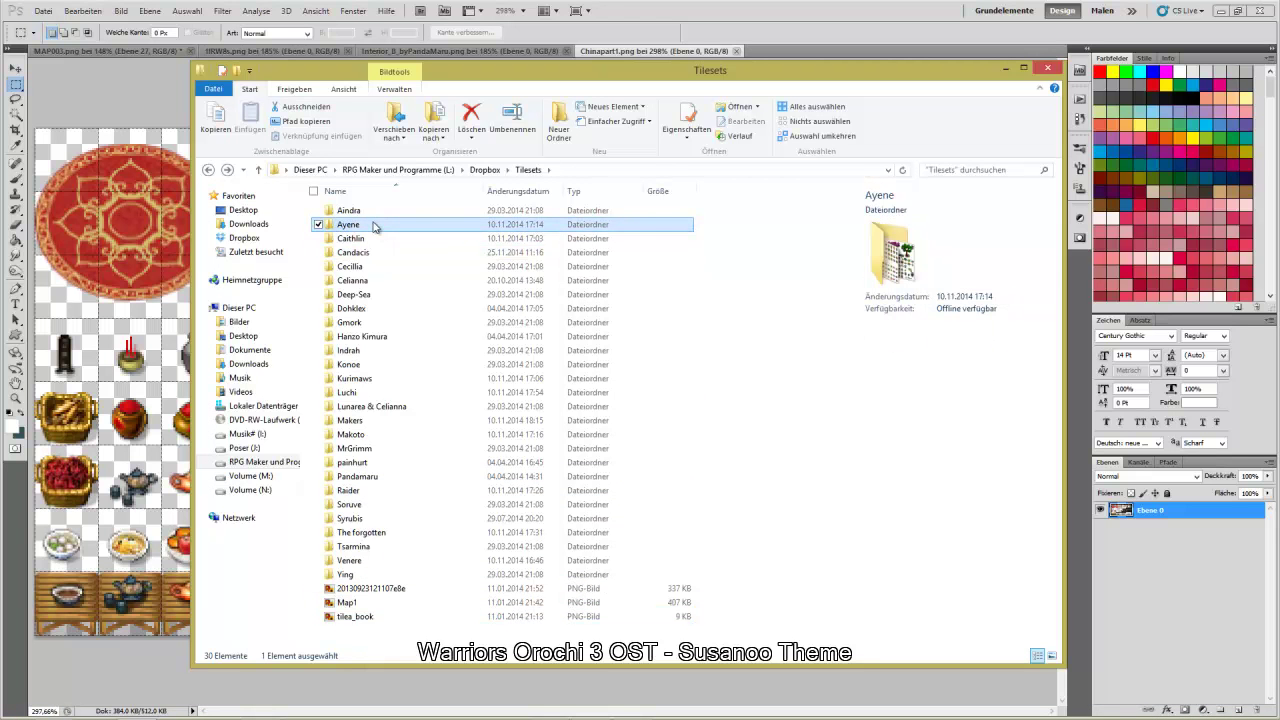
pyautogui.doubleClick(374, 224)
pyautogui.click(578, 300)
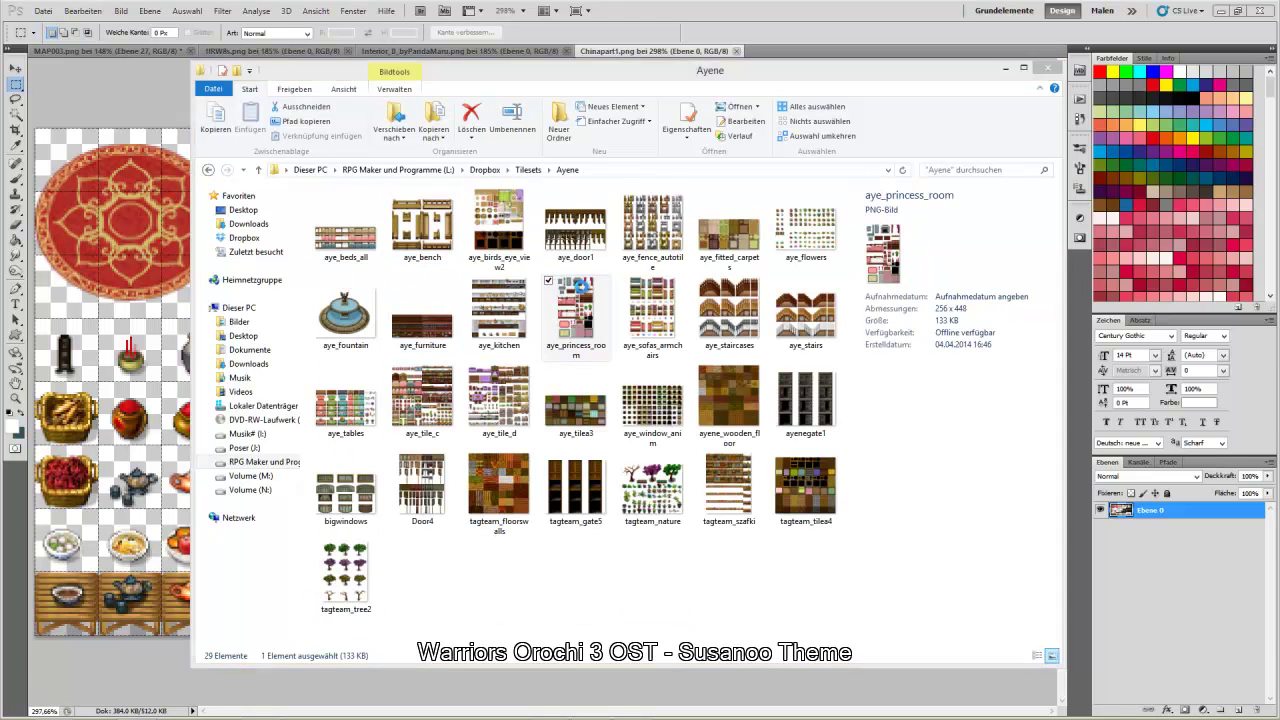
pyautogui.doubleClick(580, 290)
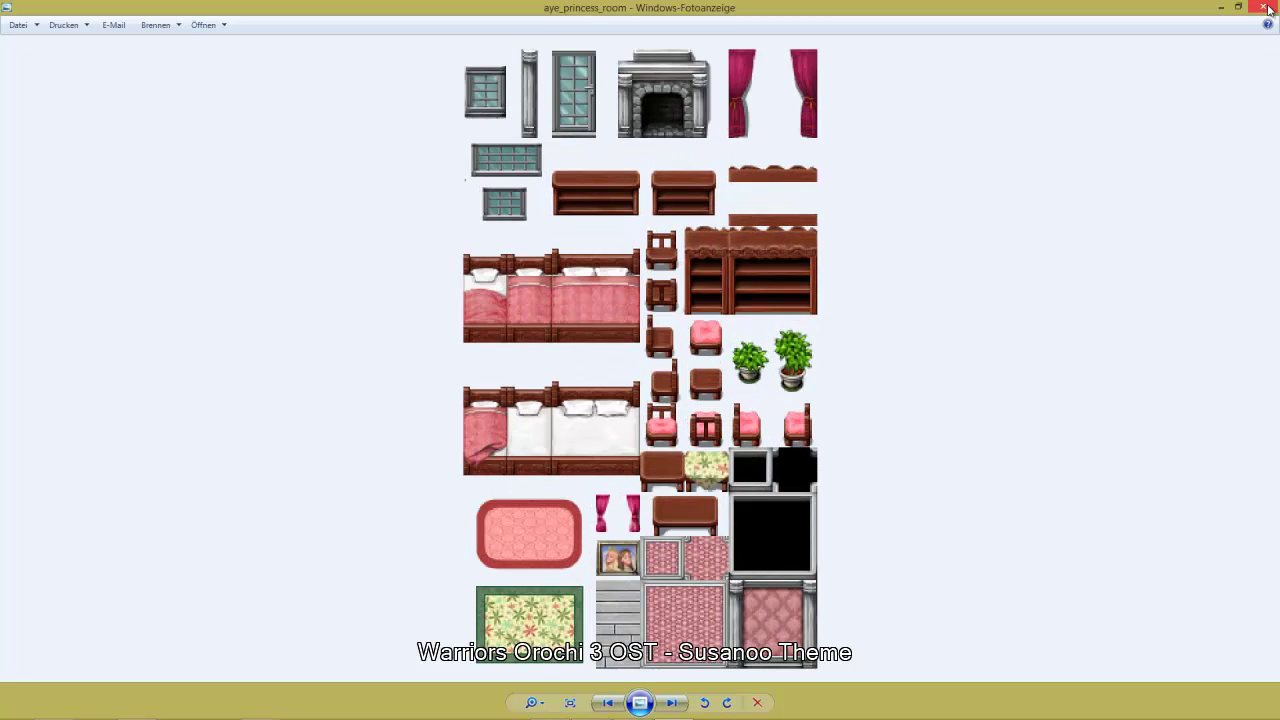
pyautogui.click(1264, 7)
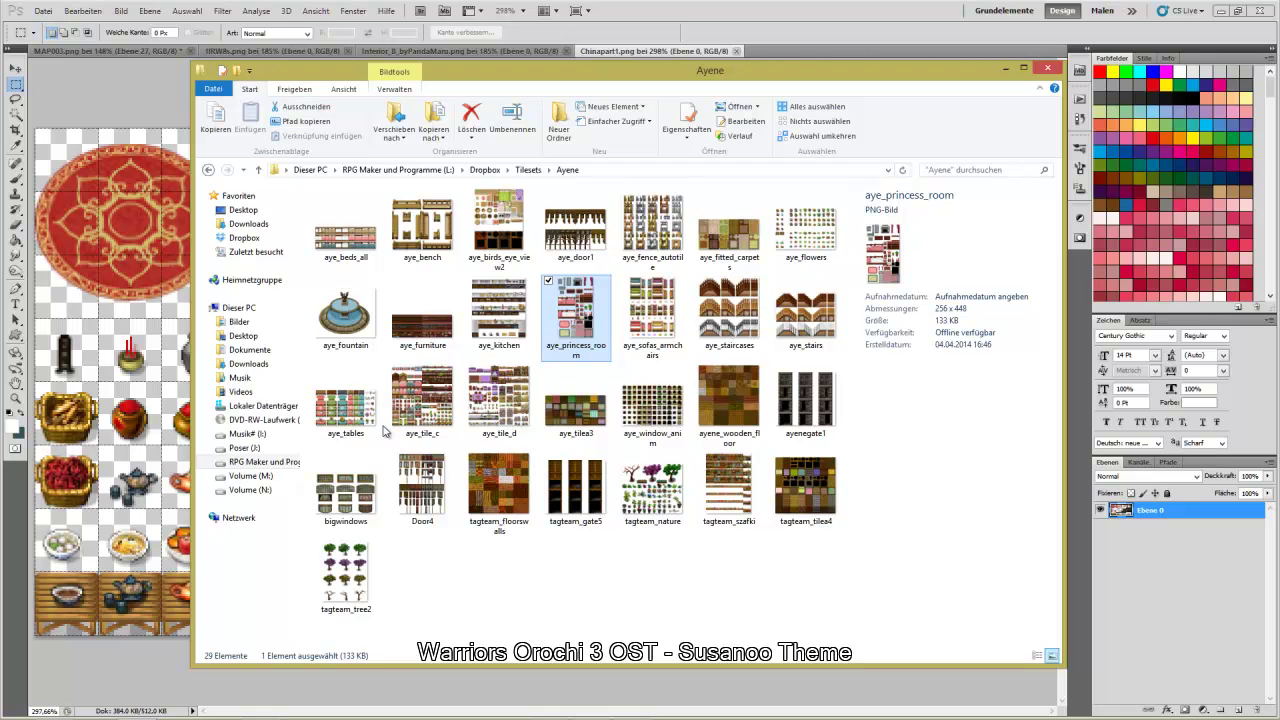
# Open the tagteam_szafki tileset from the Ayene folder in Adobe Photoshop CS5
pyautogui.rightClick(740, 464)
pyautogui.moveTo(620, 216)
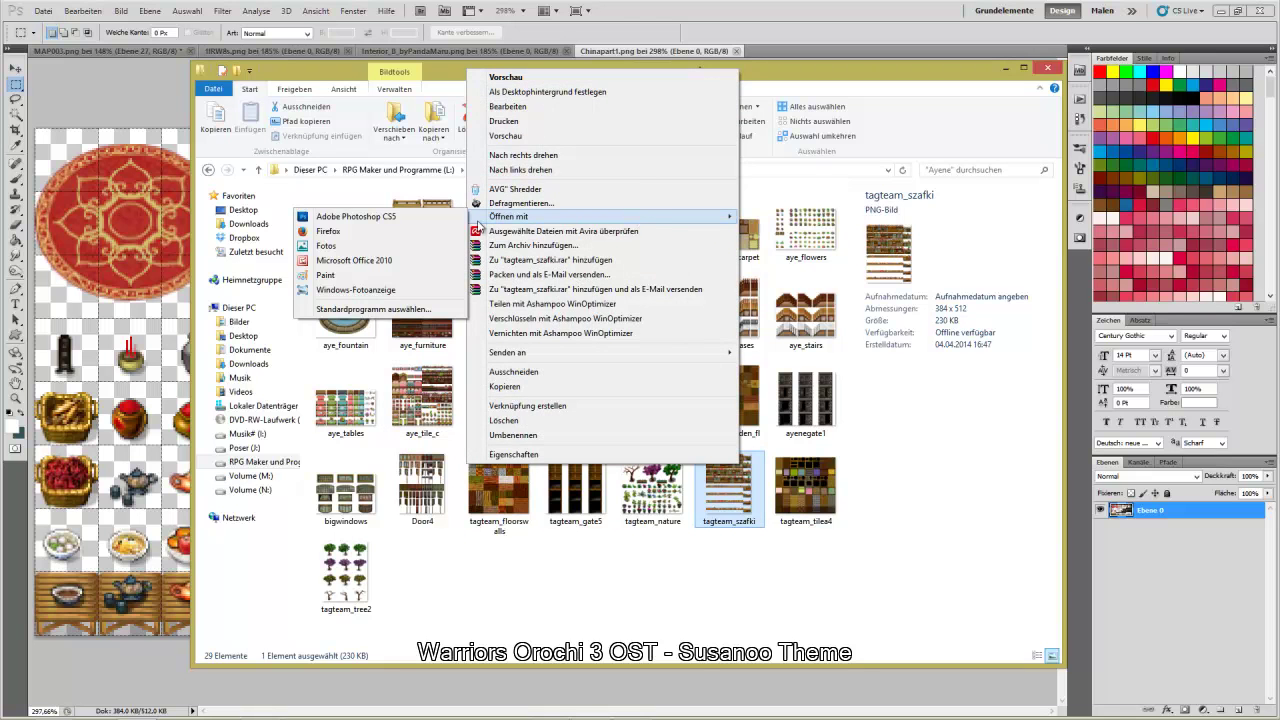
pyautogui.click(450, 217)
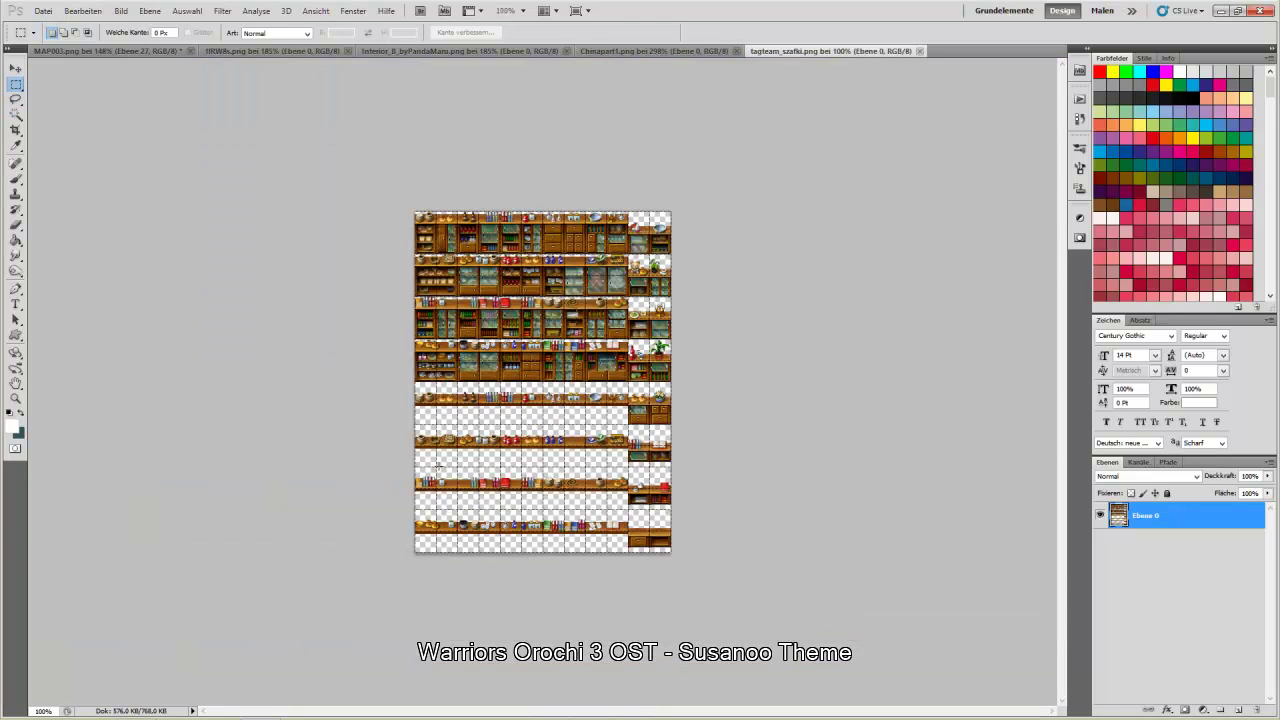
# Copy the shelf top with the red book from tagteam_szafki into MAP003's Parallax group and place it along the lower-left room's bottom wall
pyautogui.moveTo(500, 467); pyautogui.dragTo(543, 509)
pyautogui.click(85, 50)
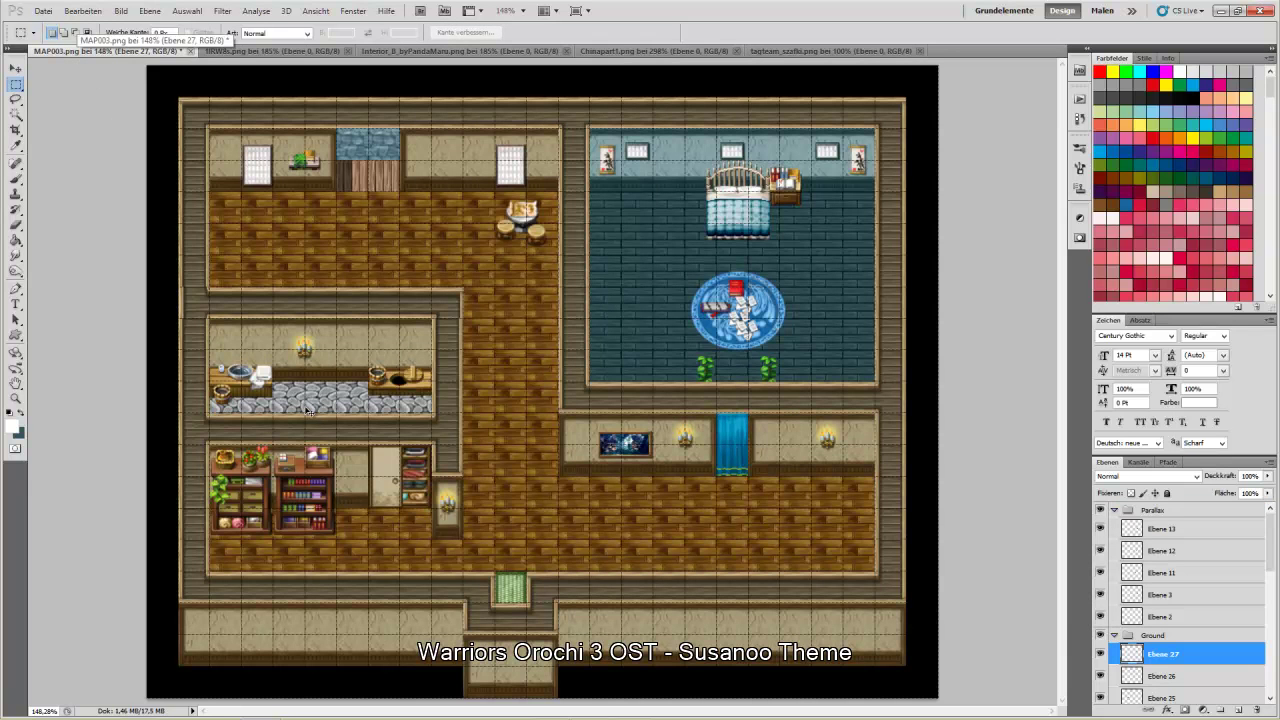
pyautogui.hotkey('ctrl', 'v')
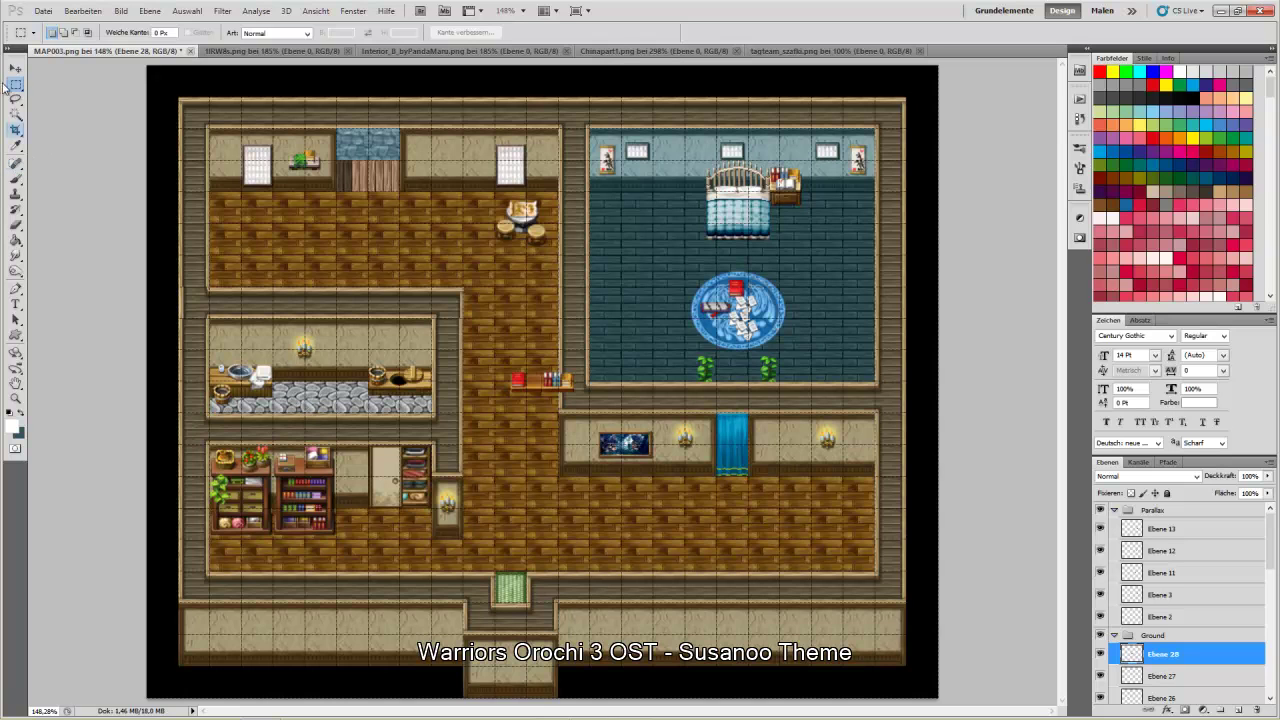
pyautogui.click(16, 68)
pyautogui.moveTo(1210, 658); pyautogui.dragTo(1190, 524)
pyautogui.moveTo(550, 392); pyautogui.dragTo(404, 572)
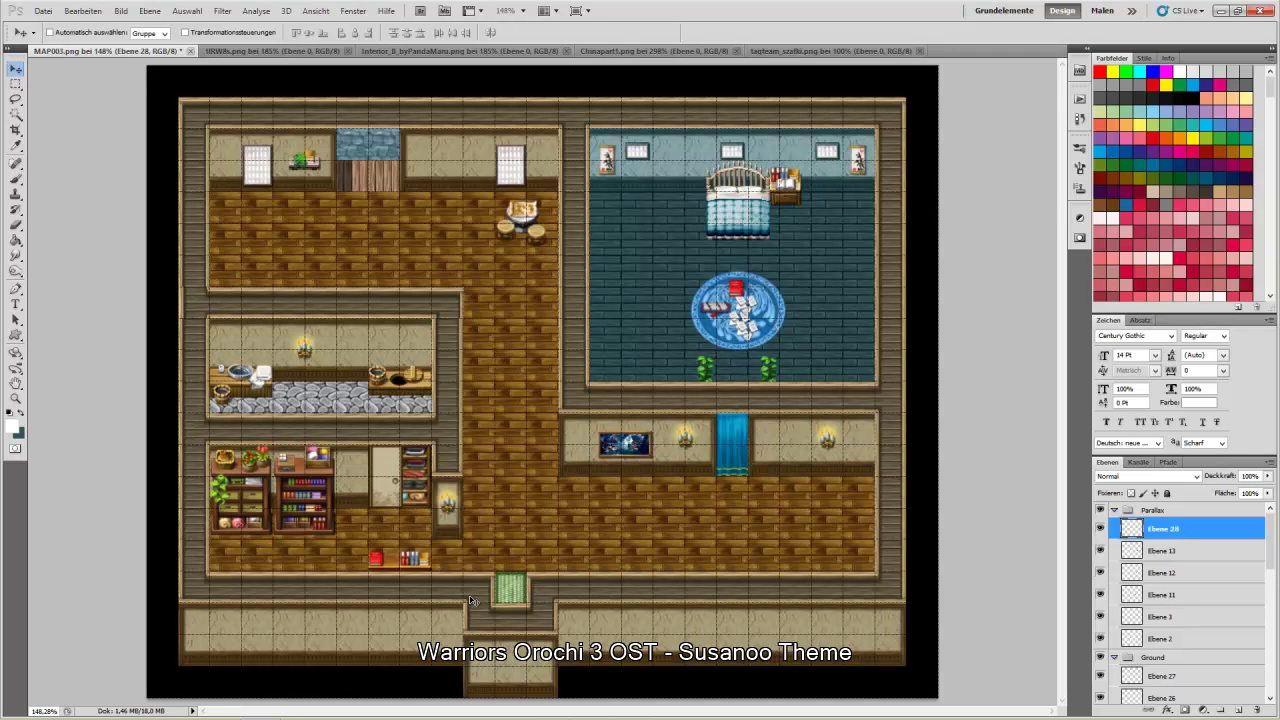
# Copy the bottom-row shelf top with green, red and blue books from tagteam_szafki into MAP003 and place it along the upper-left room's bottom wall
pyautogui.click(797, 53)
pyautogui.click(16, 398)
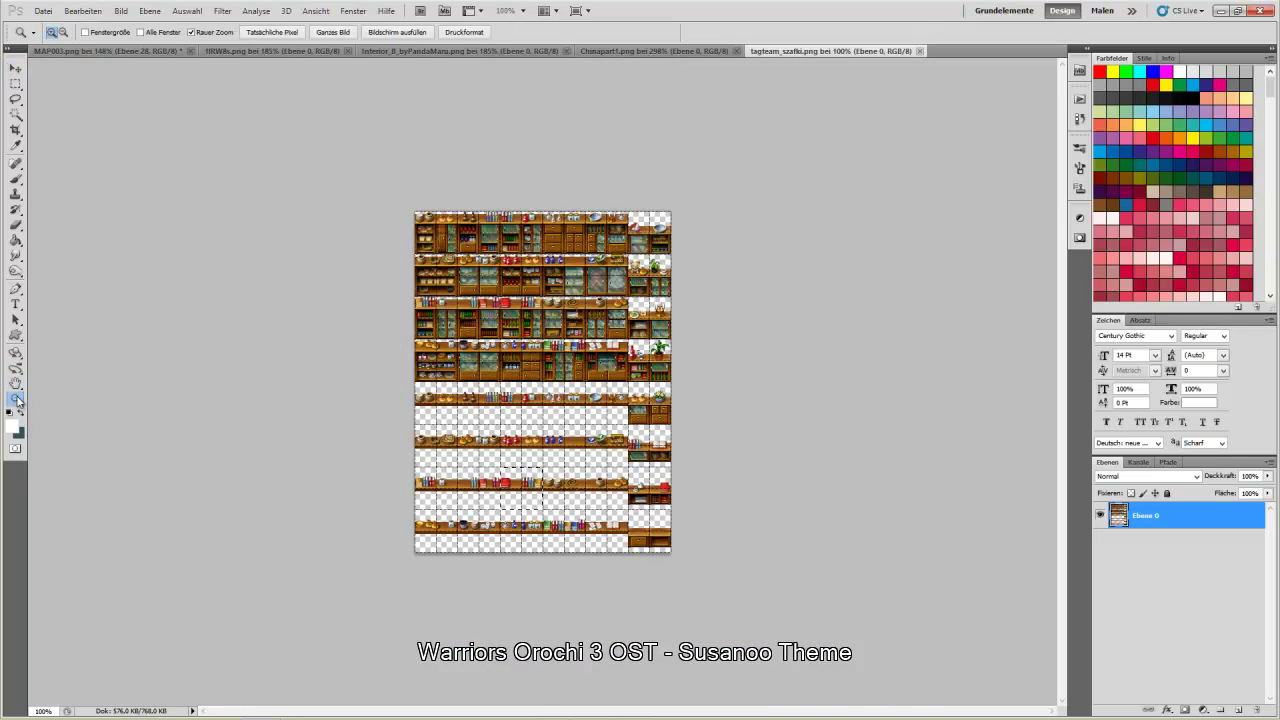
pyautogui.rightClick(573, 422)
pyautogui.click(600, 428)
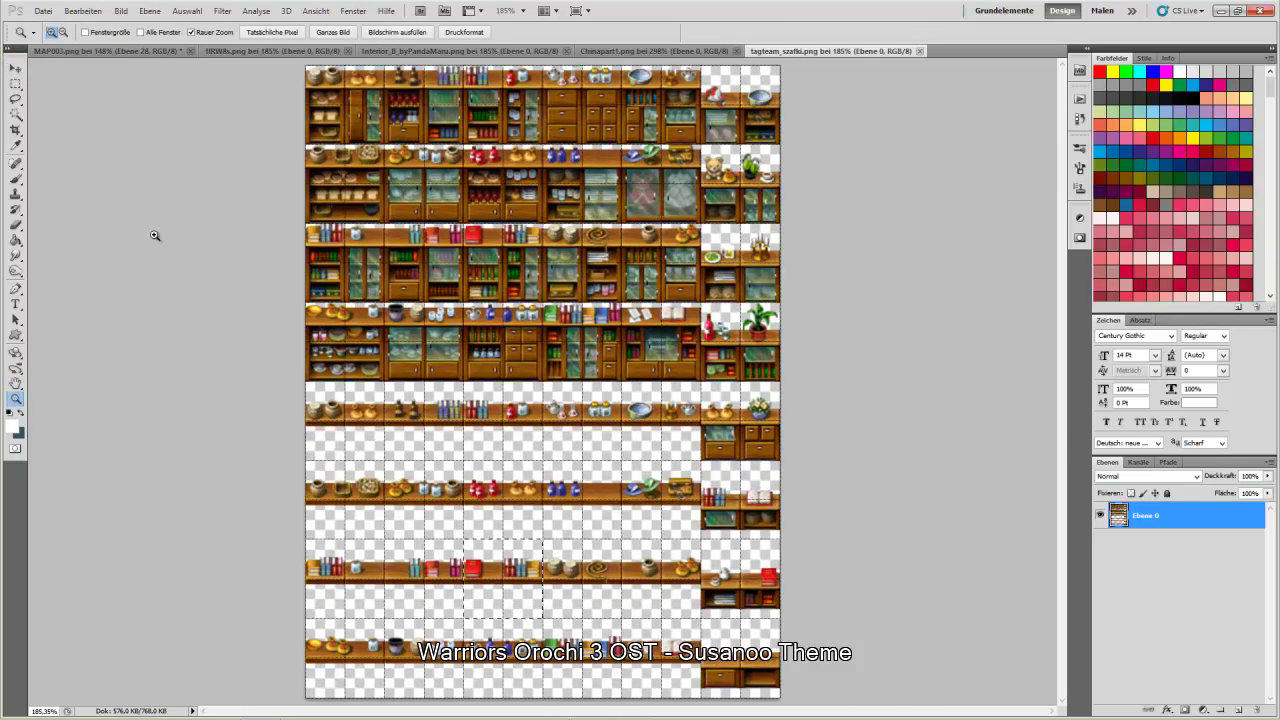
pyautogui.click(16, 83)
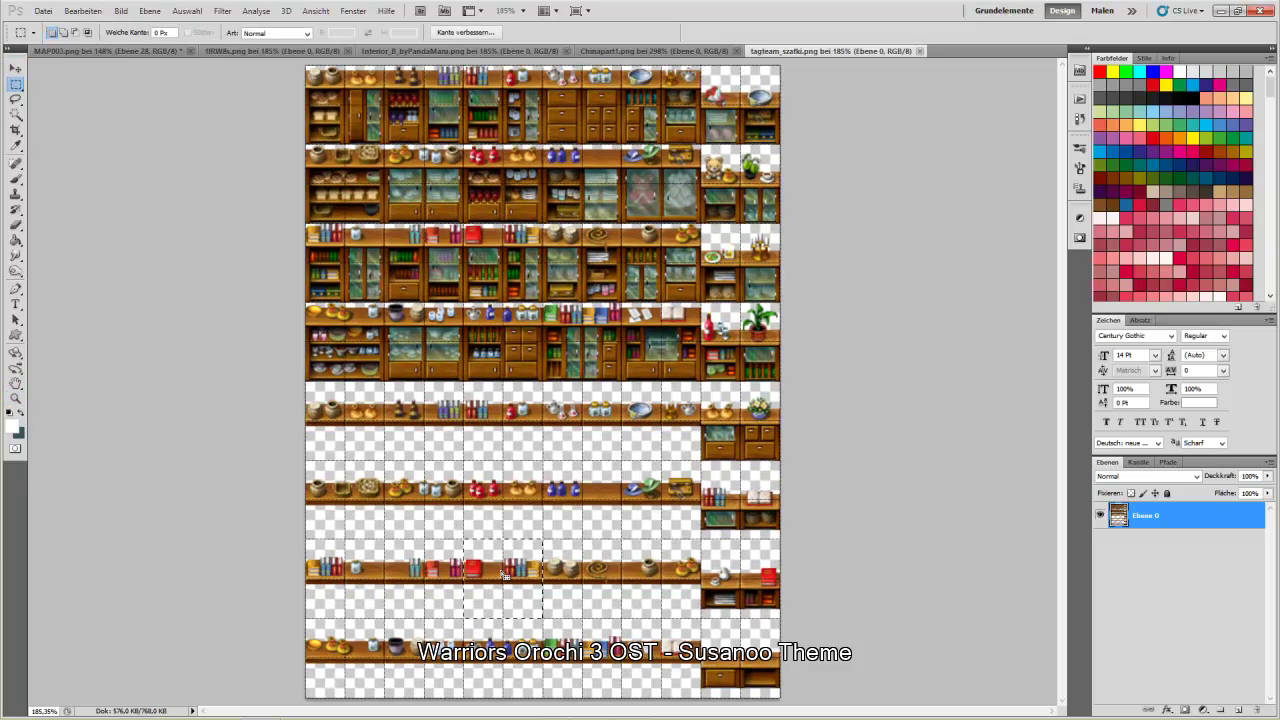
pyautogui.click(627, 604)
pyautogui.moveTo(600, 686); pyautogui.dragTo(624, 698)
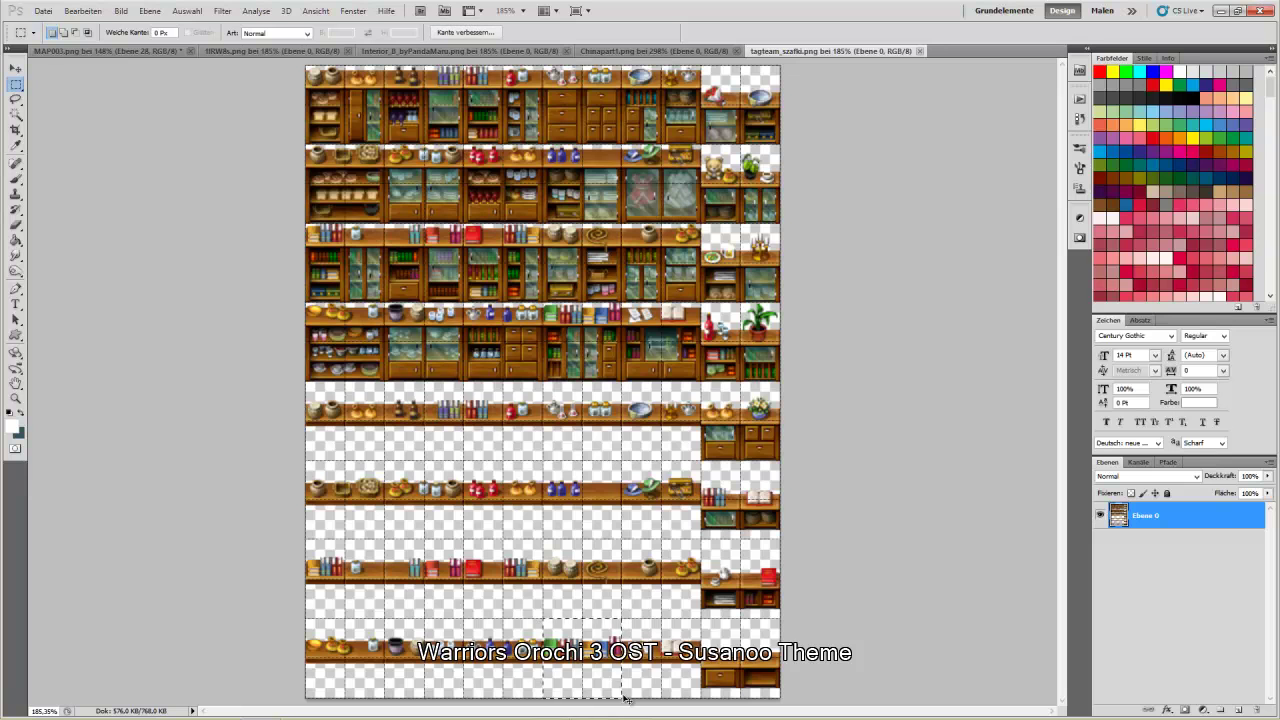
pyautogui.click(81, 49)
pyautogui.hotkey('ctrl', 'v')
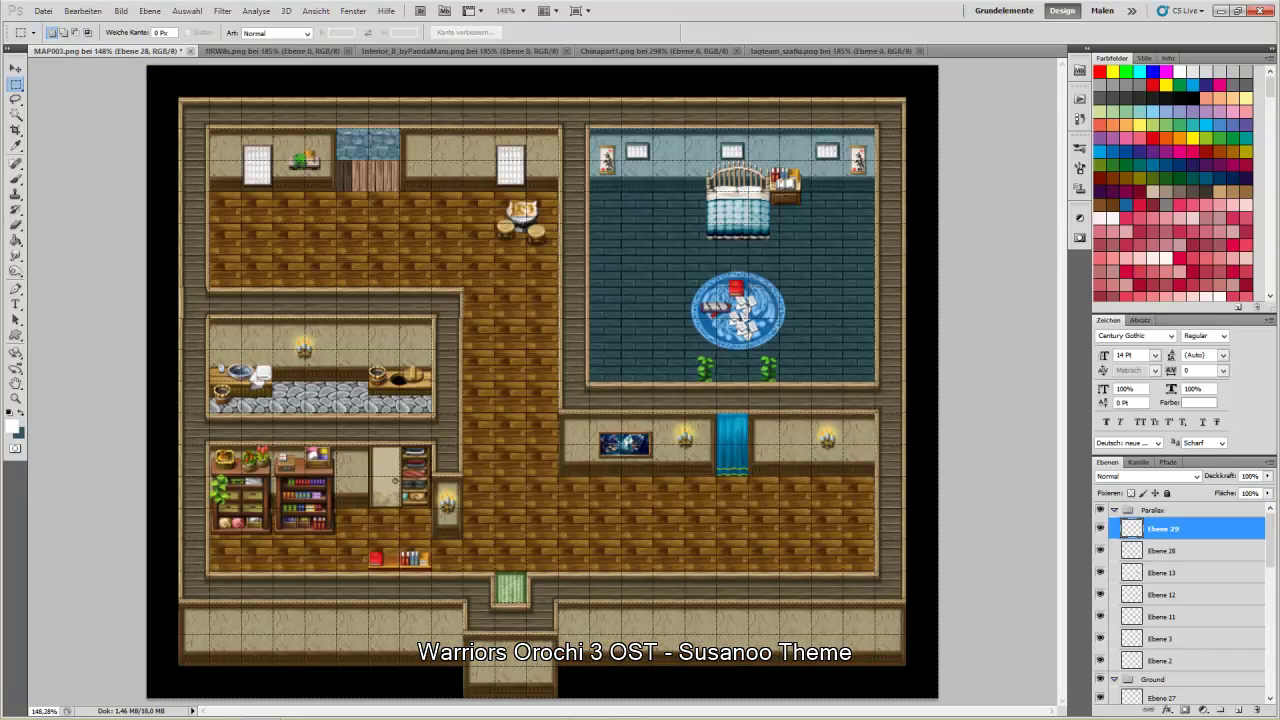
pyautogui.click(16, 69)
pyautogui.moveTo(562, 391); pyautogui.dragTo(451, 293)
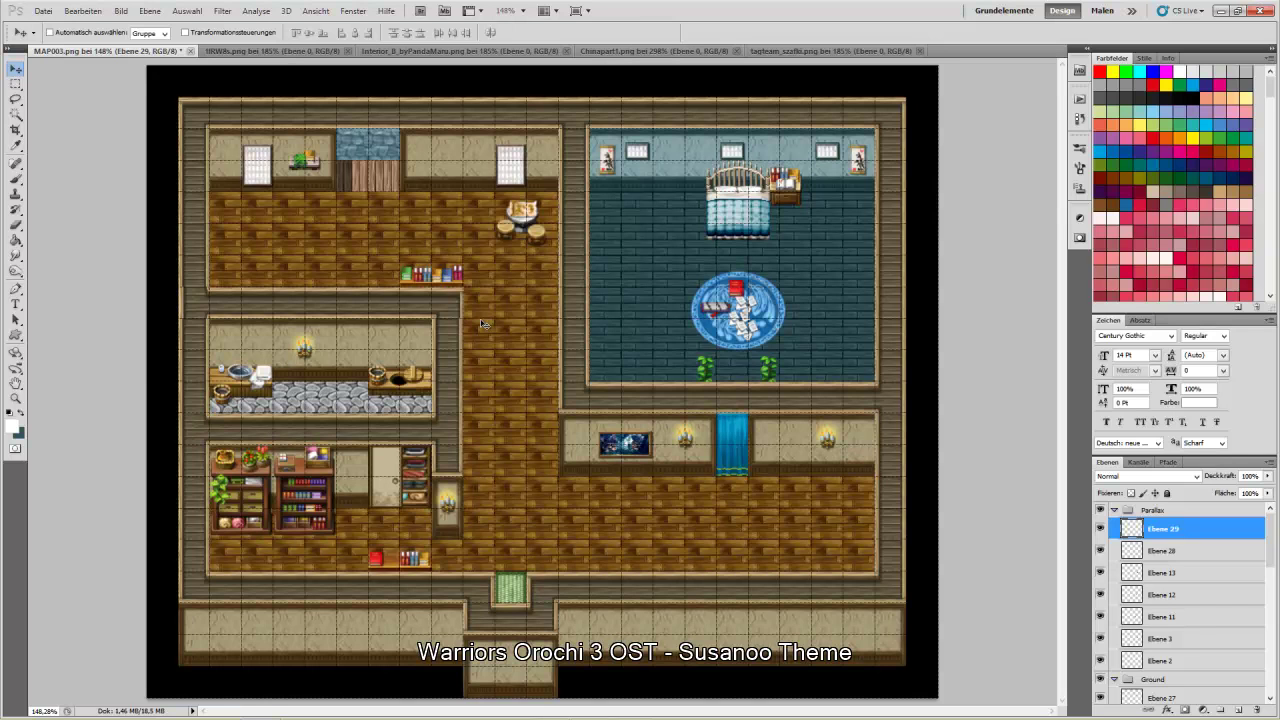
# Copy the full glass-door bookcase with books on top from tagteam_szafki into MAP003 and place it directly right of the blue curtain
pyautogui.click(791, 51)
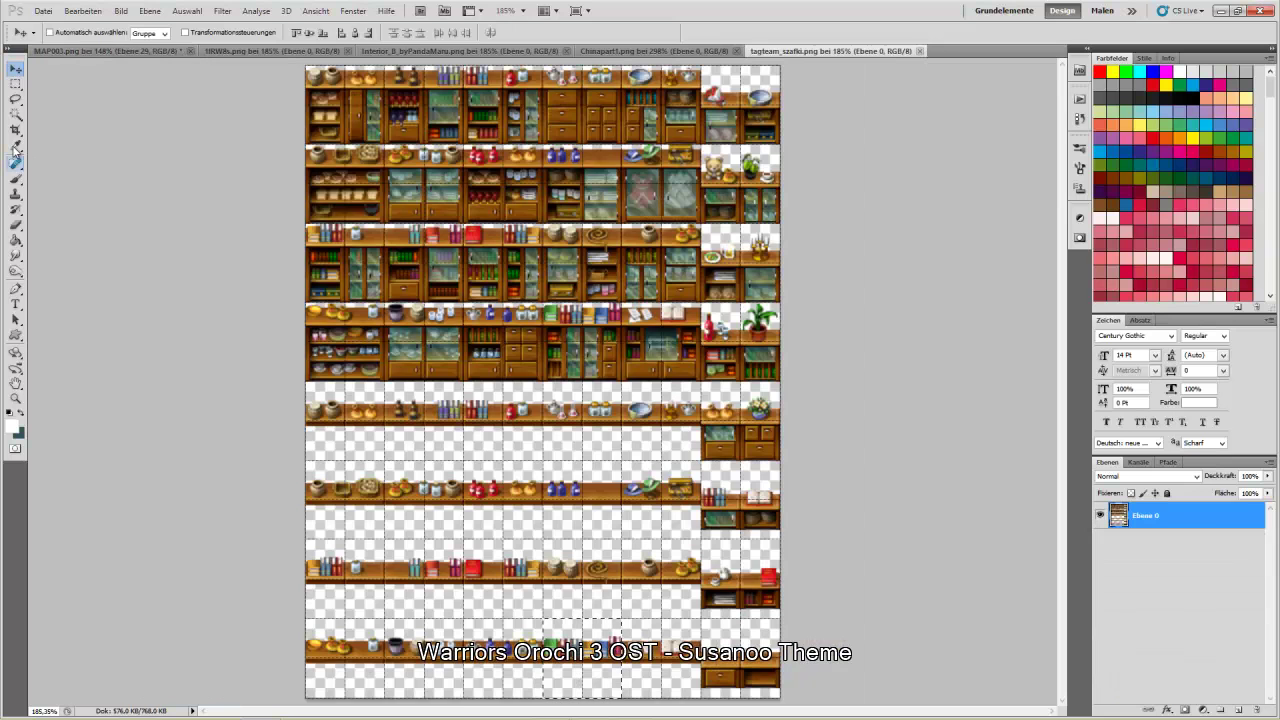
pyautogui.press('m')
pyautogui.click(527, 484)
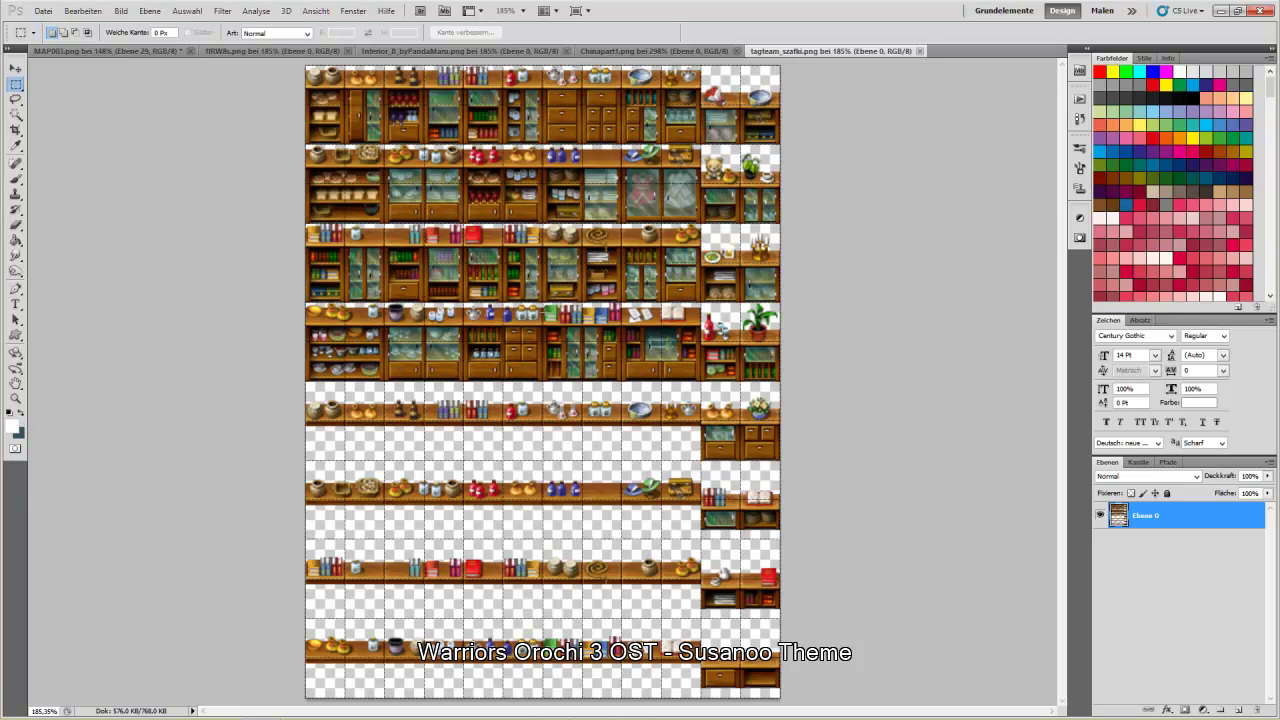
pyautogui.moveTo(542, 302); pyautogui.dragTo(622, 382)
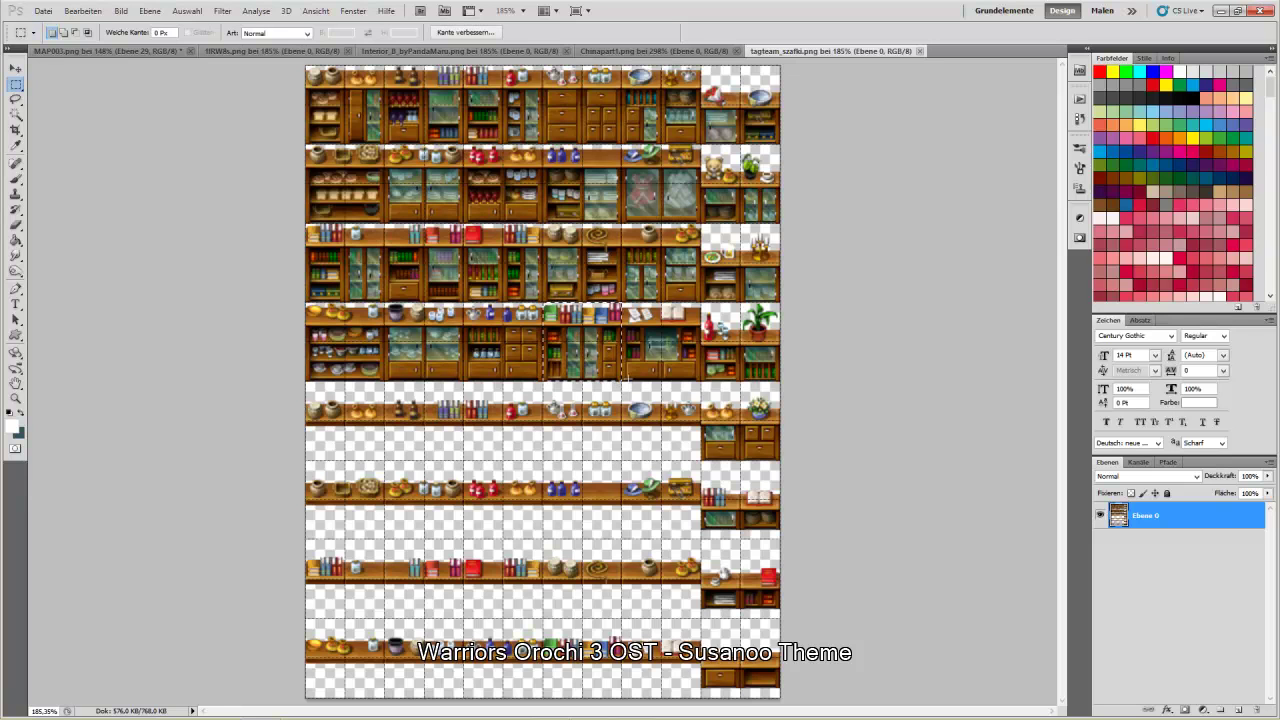
pyautogui.click(84, 51)
pyautogui.hotkey('ctrl', 'v')
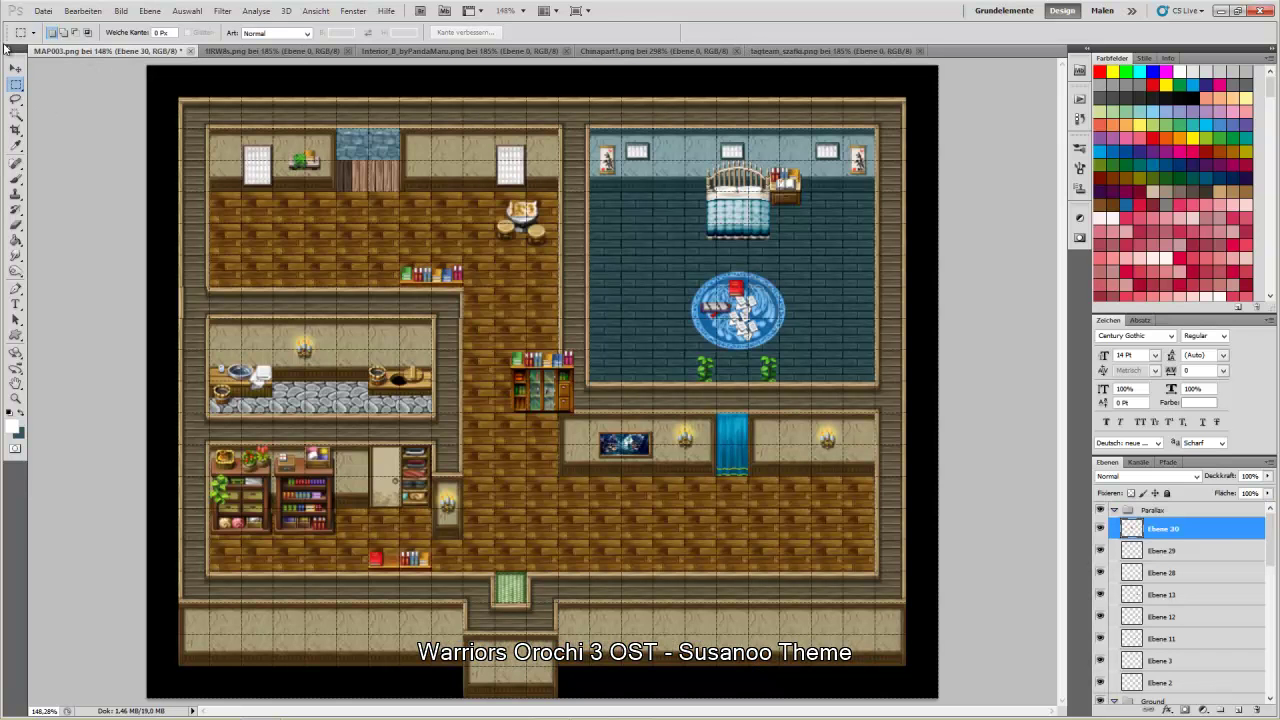
pyautogui.click(15, 68)
pyautogui.moveTo(580, 410); pyautogui.dragTo(817, 486)
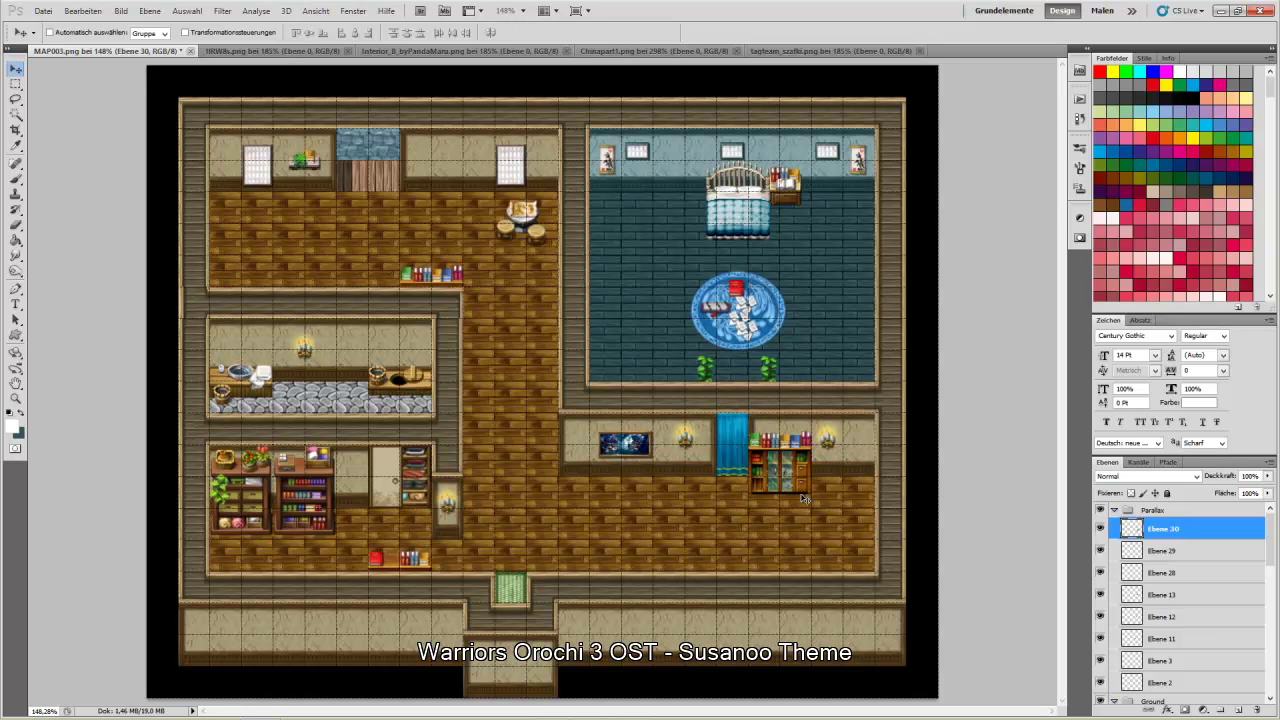
# Copy the narrow glass cabinet in tagteam_szafki's upper right area into MAP003 and place it left of the blue wall painting
pyautogui.click(822, 50)
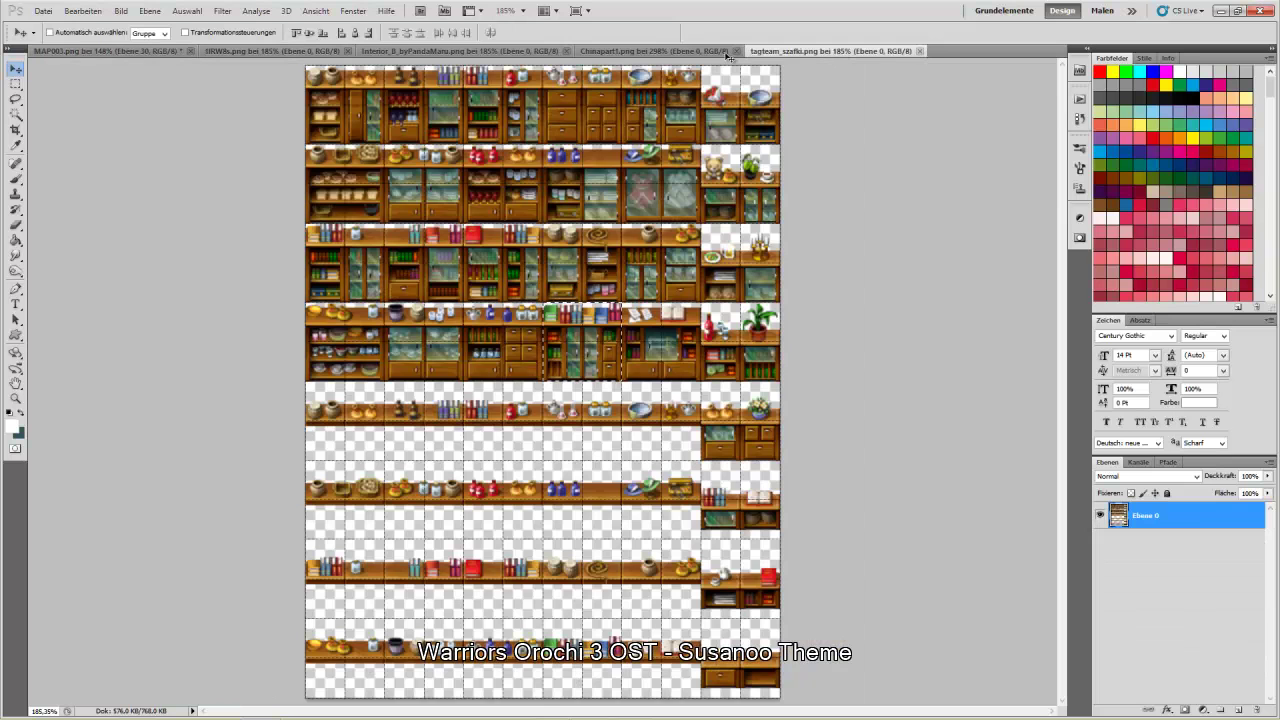
pyautogui.click(16, 84)
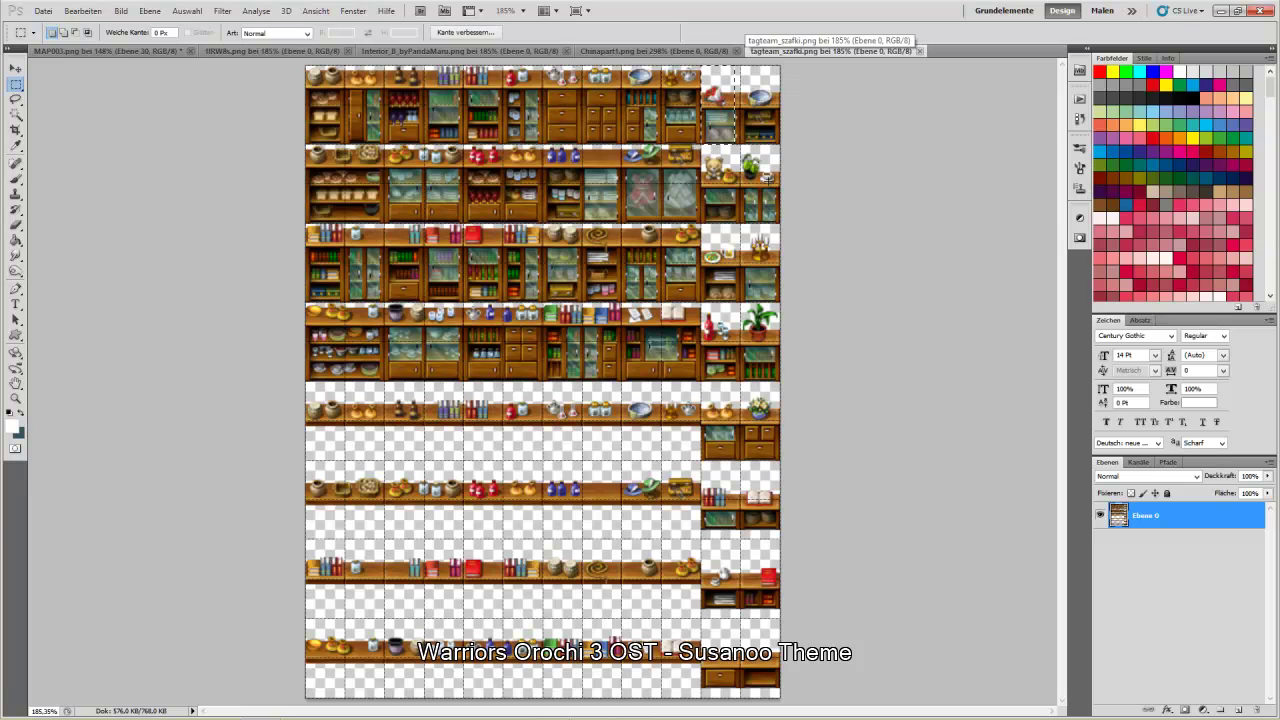
pyautogui.hotkey('ctrl', 'c')
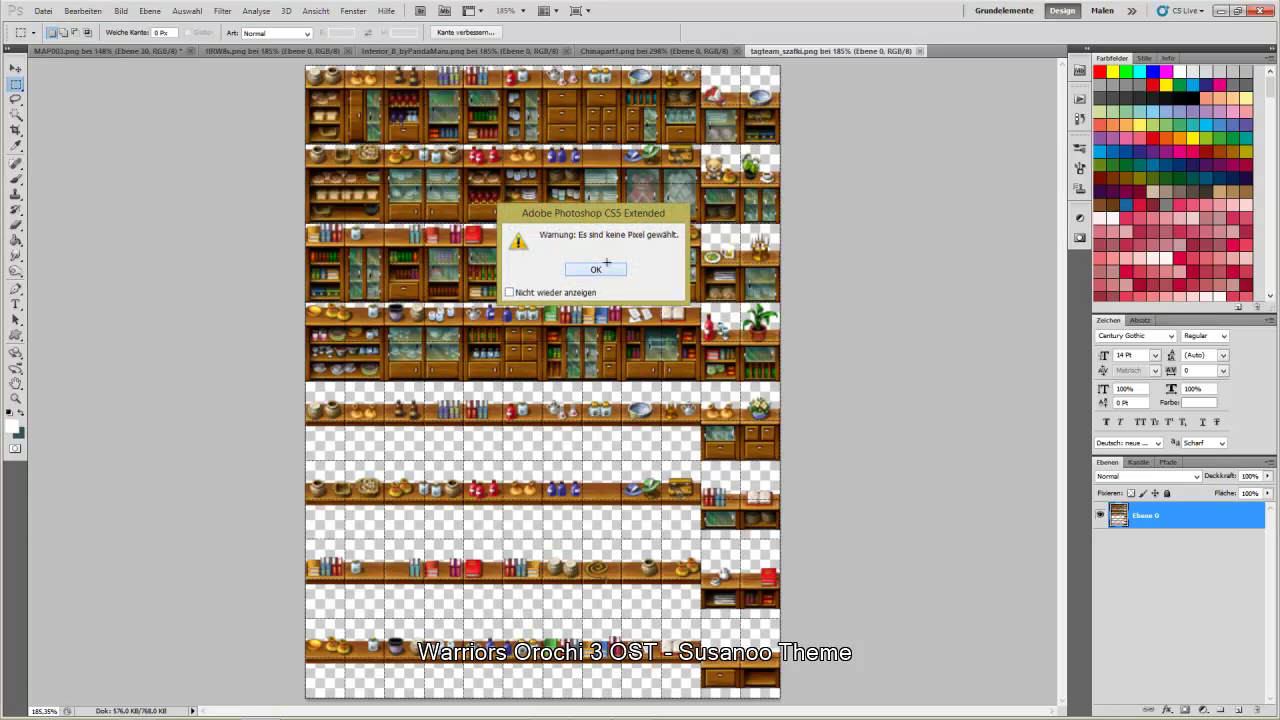
pyautogui.click(589, 269)
pyautogui.moveTo(701, 65); pyautogui.dragTo(740, 146)
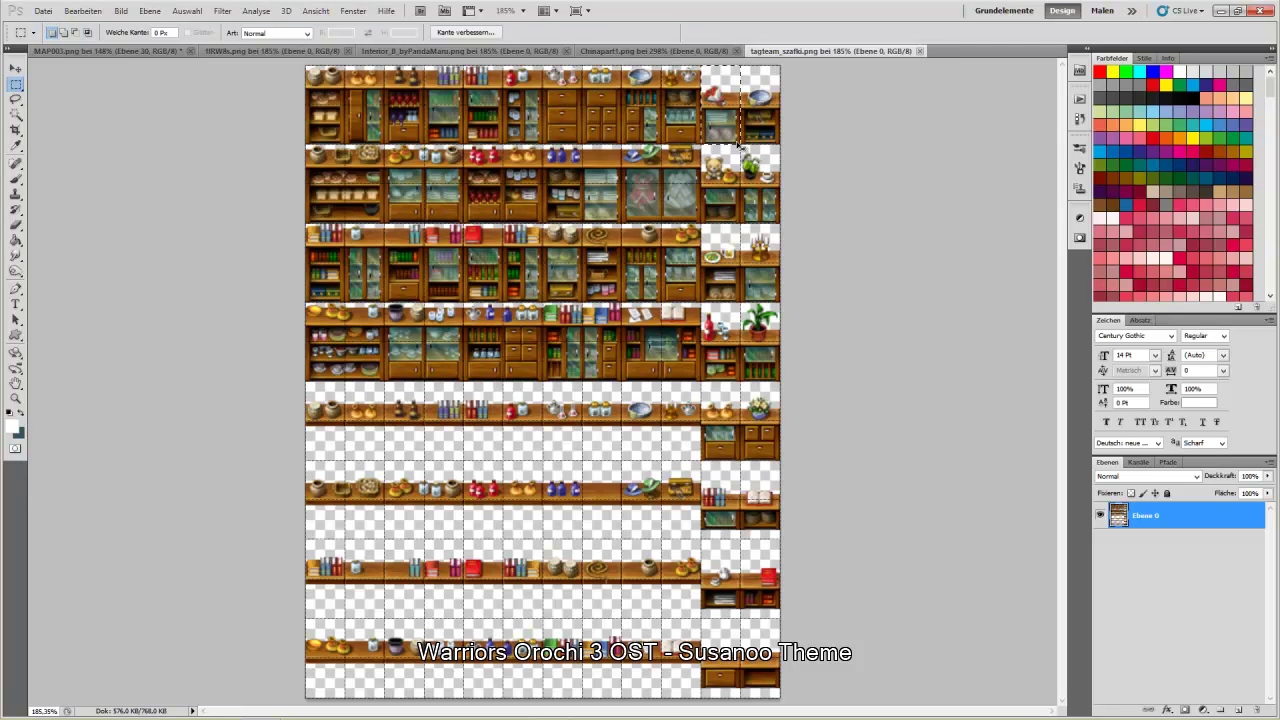
pyautogui.click(70, 51)
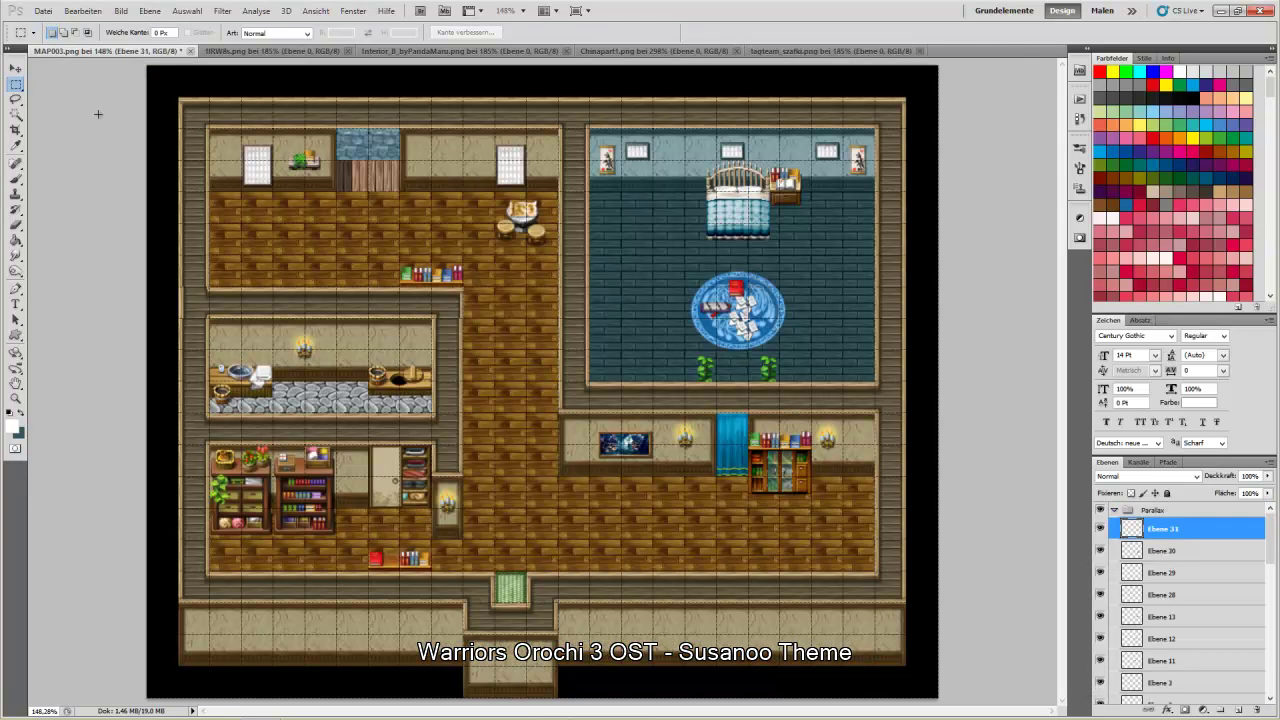
pyautogui.click(16, 69)
pyautogui.moveTo(683, 501); pyautogui.dragTo(716, 586)
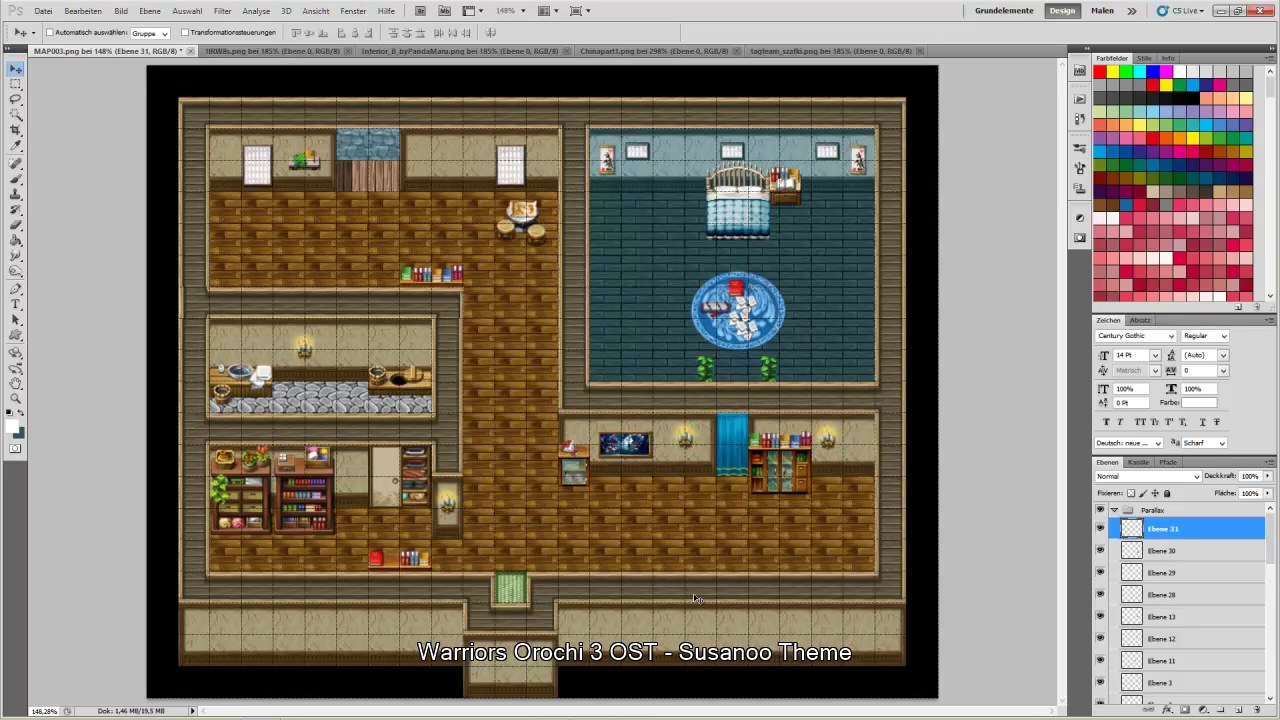
# Nudge the narrow glass cabinet into its final position at the left end of the lower-right room's back wall
pyautogui.press('Right')
pyautogui.press('Right')
pyautogui.press('Right')
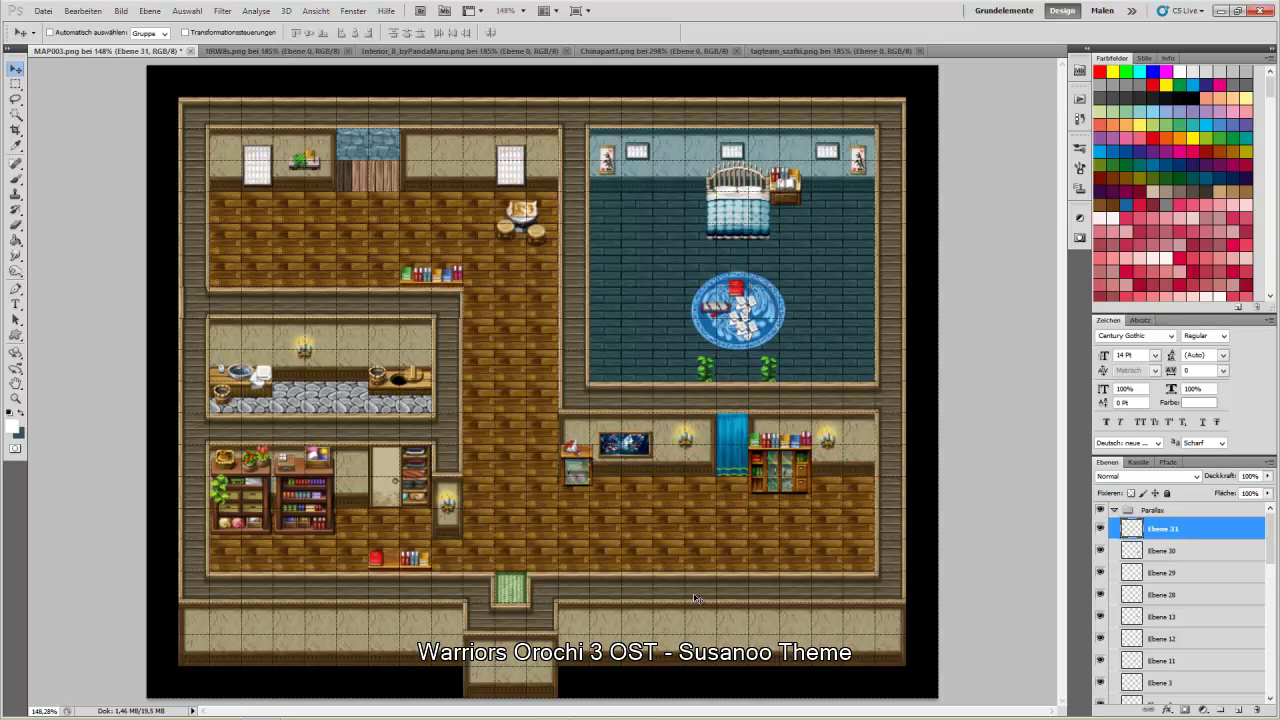
pyautogui.press('Down')
pyautogui.press('Down')
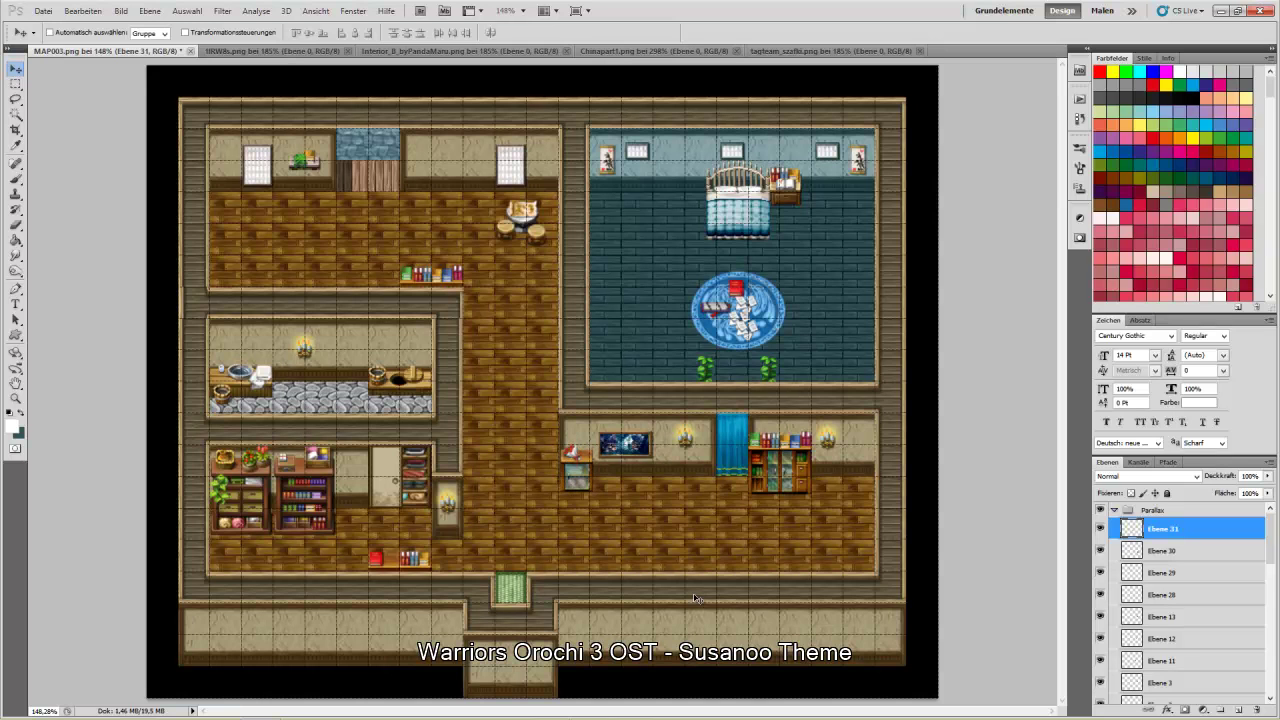
pyautogui.press('Left')
pyautogui.press('Left')
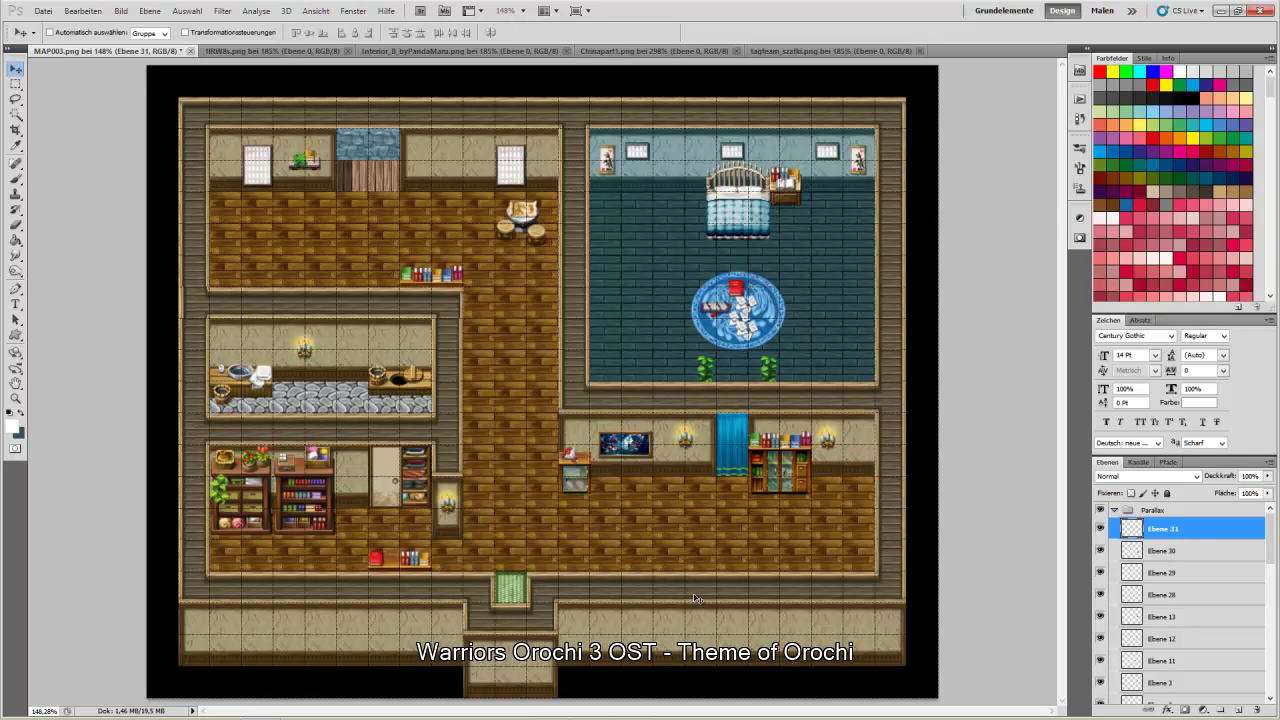
pyautogui.press('Up')
pyautogui.press('Up')
pyautogui.press('Up')
pyautogui.press('Up')
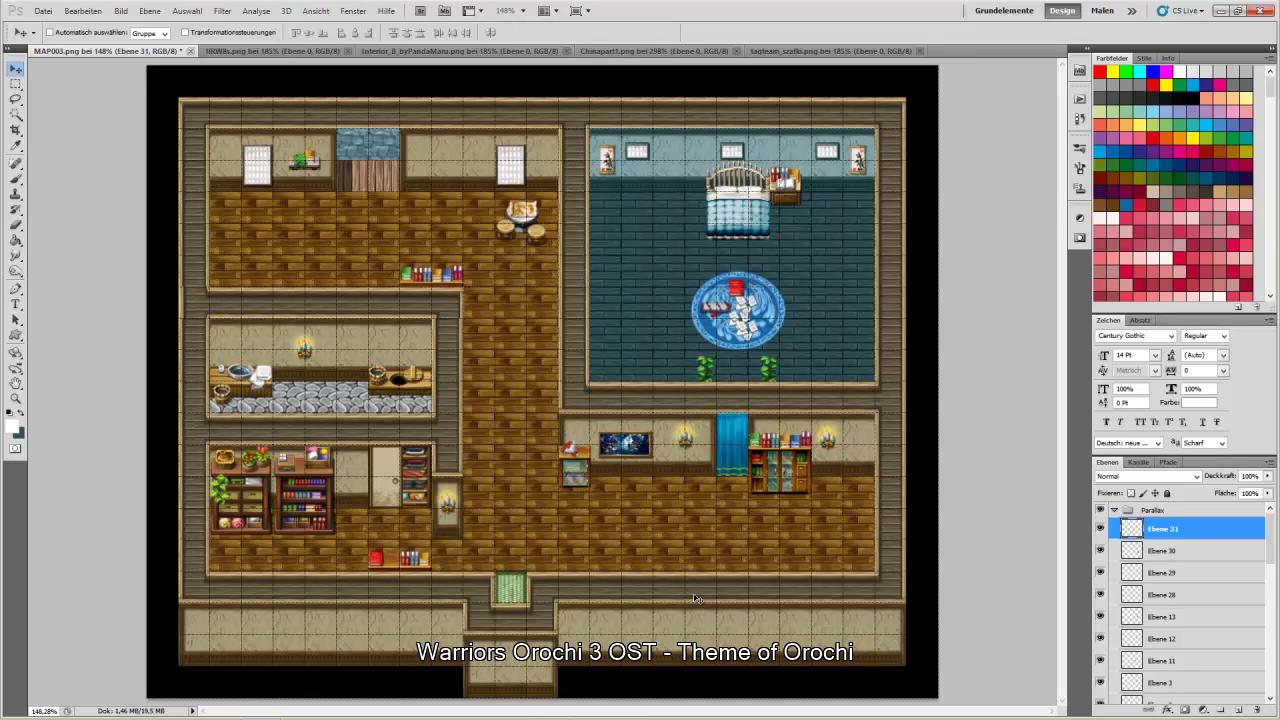
# Move the glass-door bookcase's layer, Ebene 30, into the Ground group below Ebene 14
pyautogui.rightClick(801, 483)
pyautogui.click(840, 504)
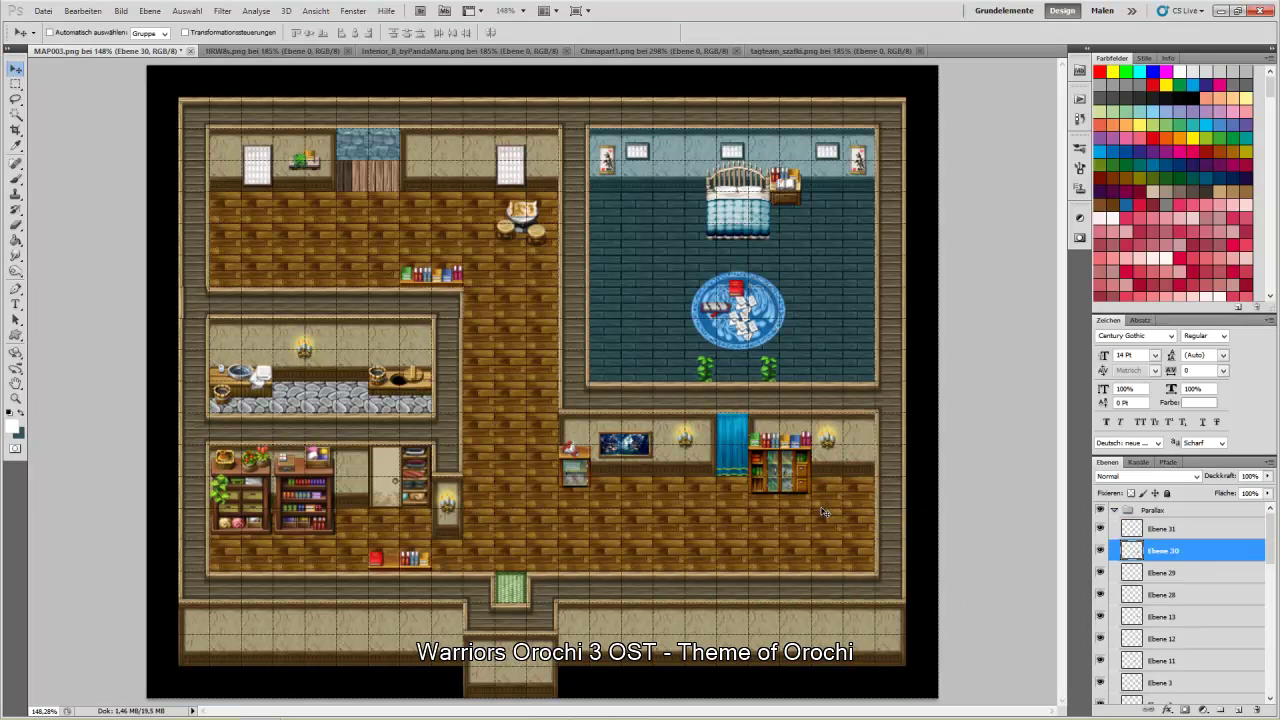
pyautogui.moveTo(1192, 552); pyautogui.dragTo(1176, 662)
pyautogui.scroll(3, 1130, 640)
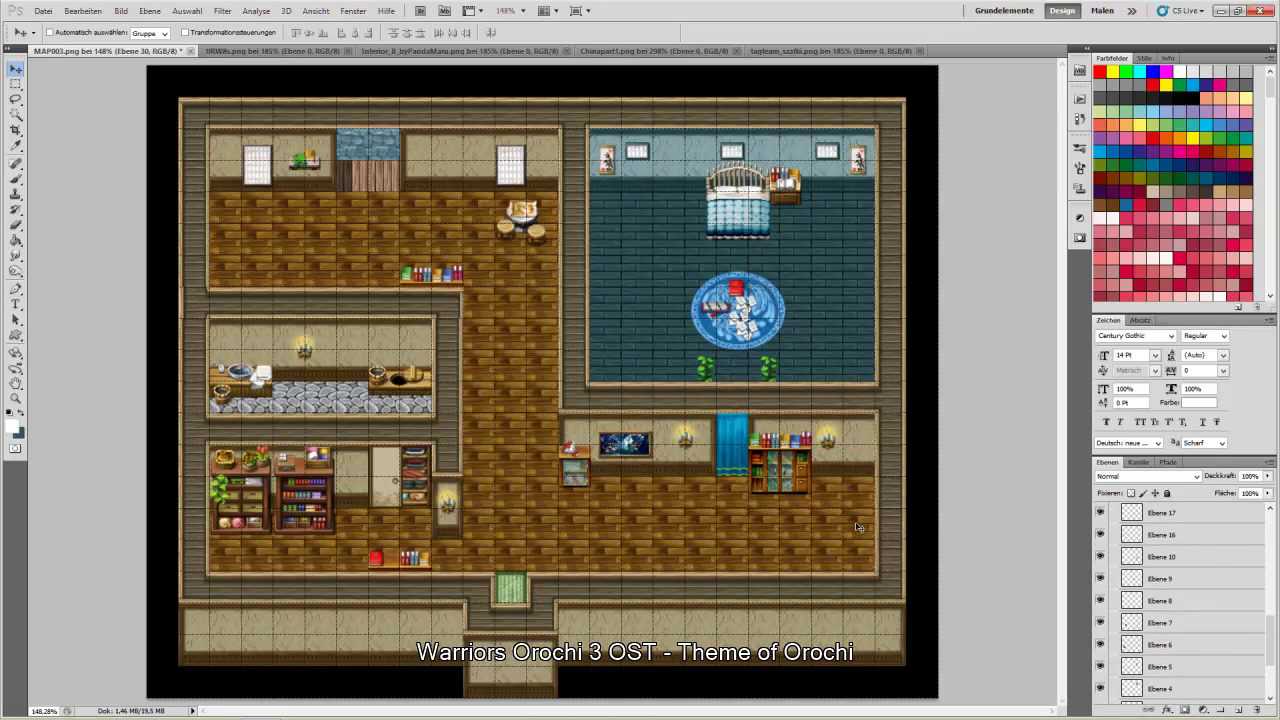
# Nudge the glass-door bookcase slightly upward against the lower-right room's back wall beside the blue curtain
pyautogui.press('Up')
pyautogui.press('Up')
pyautogui.press('Up')
pyautogui.press('Up')
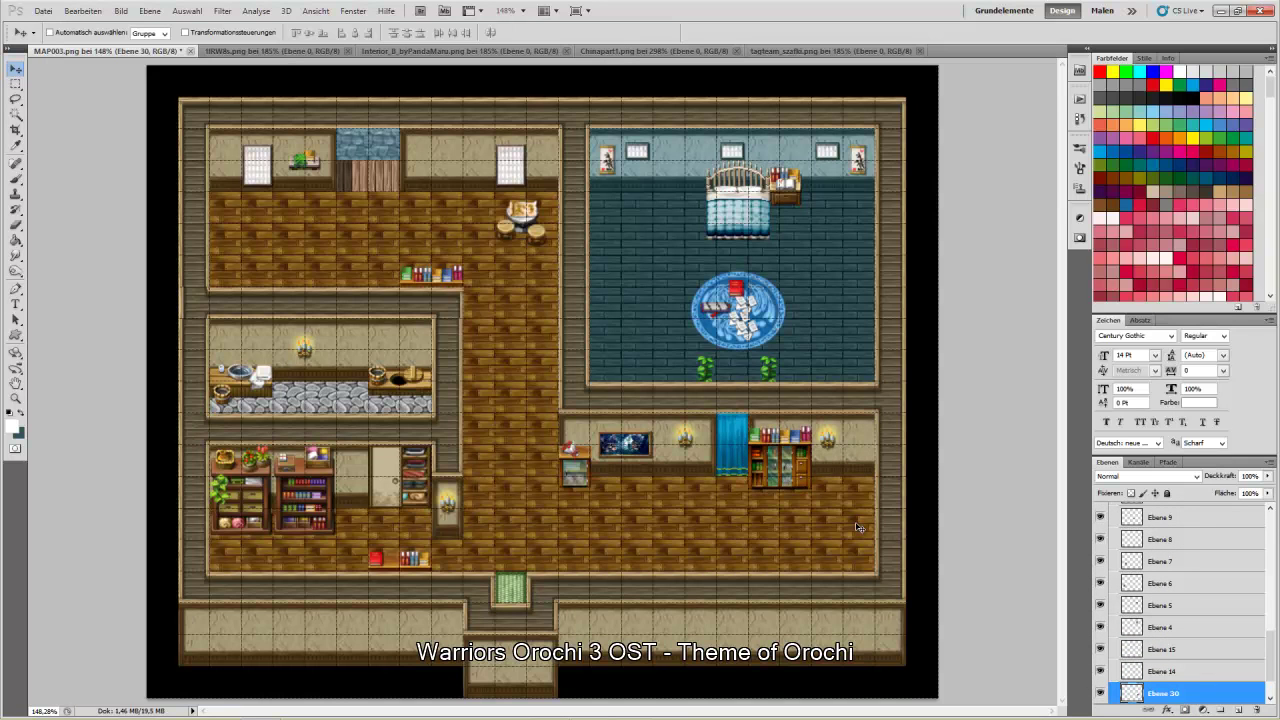
pyautogui.press('Up')
pyautogui.press('Down')
pyautogui.press('Up')
pyautogui.press('Down')
pyautogui.press('Up')
pyautogui.press('Down')
pyautogui.press('Up')
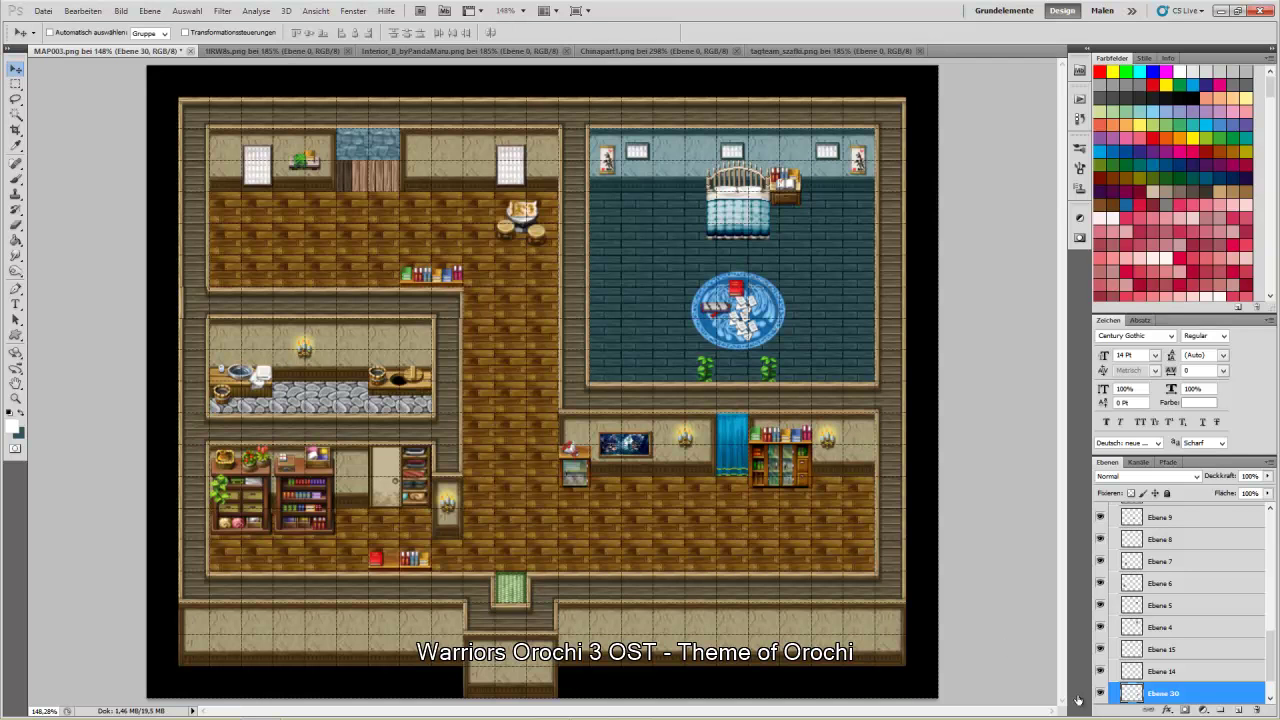
# Move the narrow glass cabinet's layer, Ebene 31, to the top of the Ground group
pyautogui.rightClick(574, 470)
pyautogui.click(610, 488)
pyautogui.moveTo(1179, 520); pyautogui.dragTo(1176, 668)
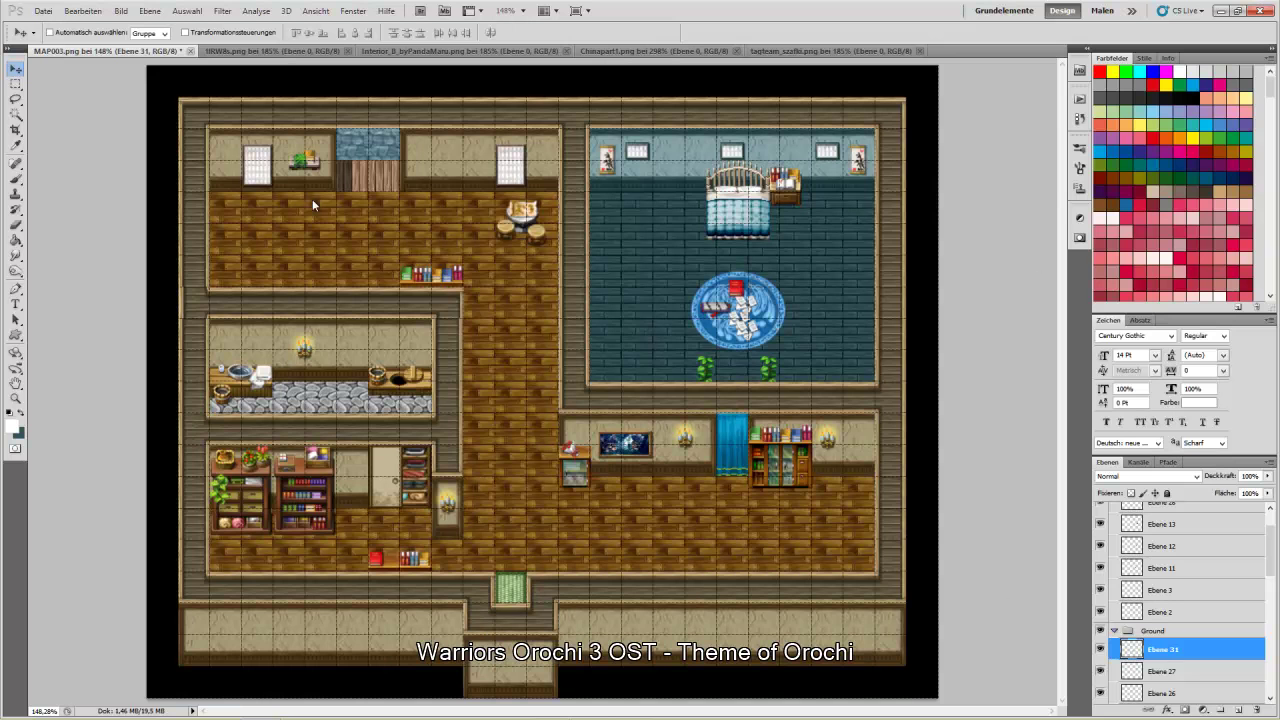
# Copy the leafy potted plant's upper half from Interior_B_byPandaMaru into MAP003's Parallax group and place it on the bottom wall beside the green entrance mat
pyautogui.click(435, 52)
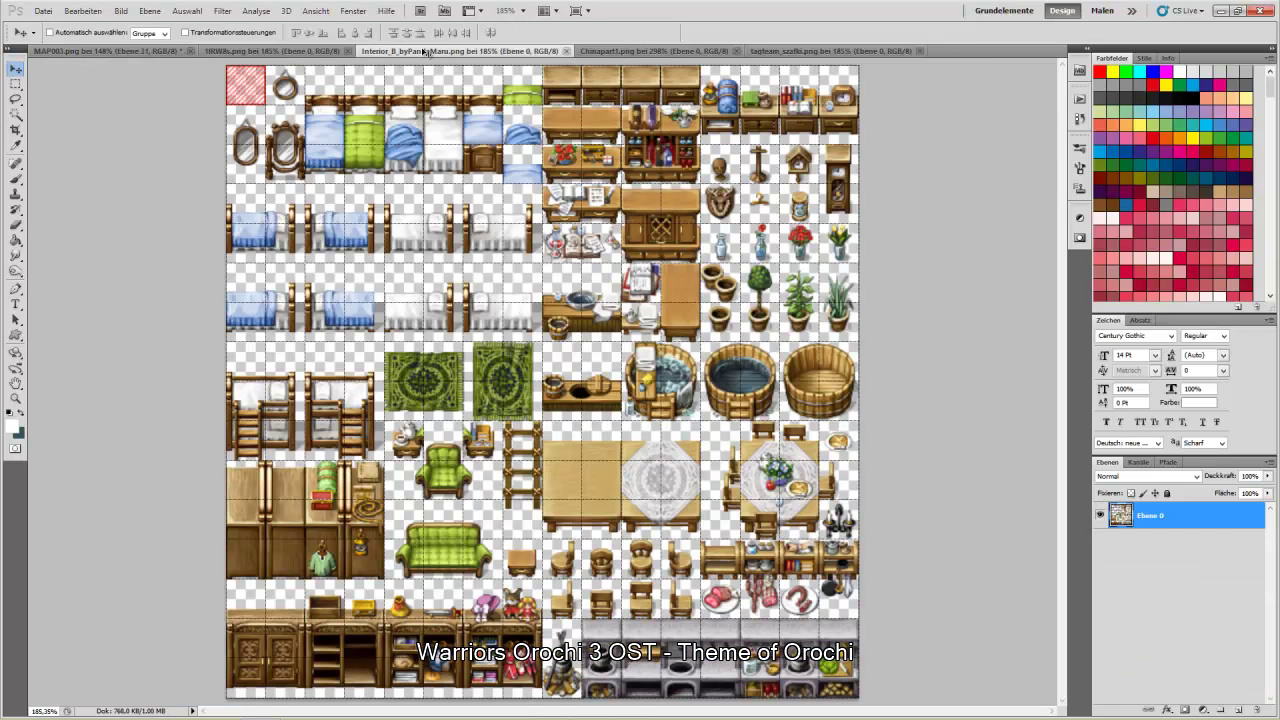
pyautogui.click(14, 87)
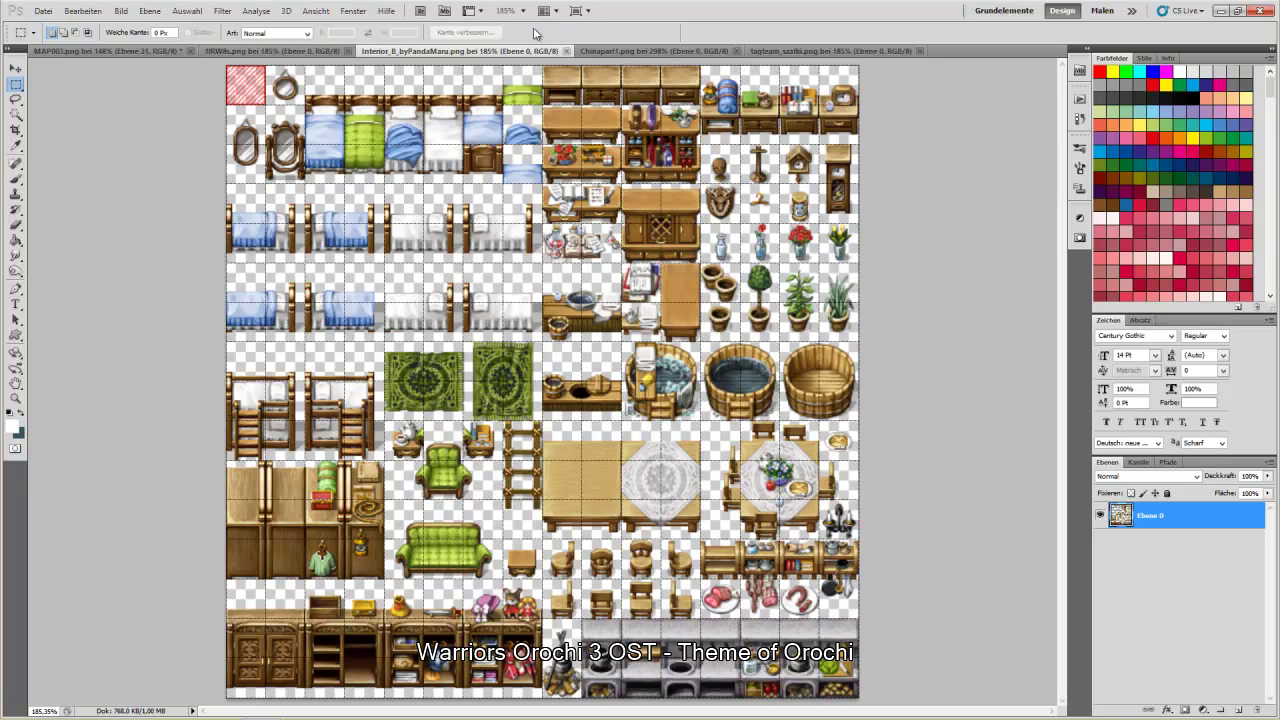
pyautogui.moveTo(780, 263); pyautogui.dragTo(820, 303)
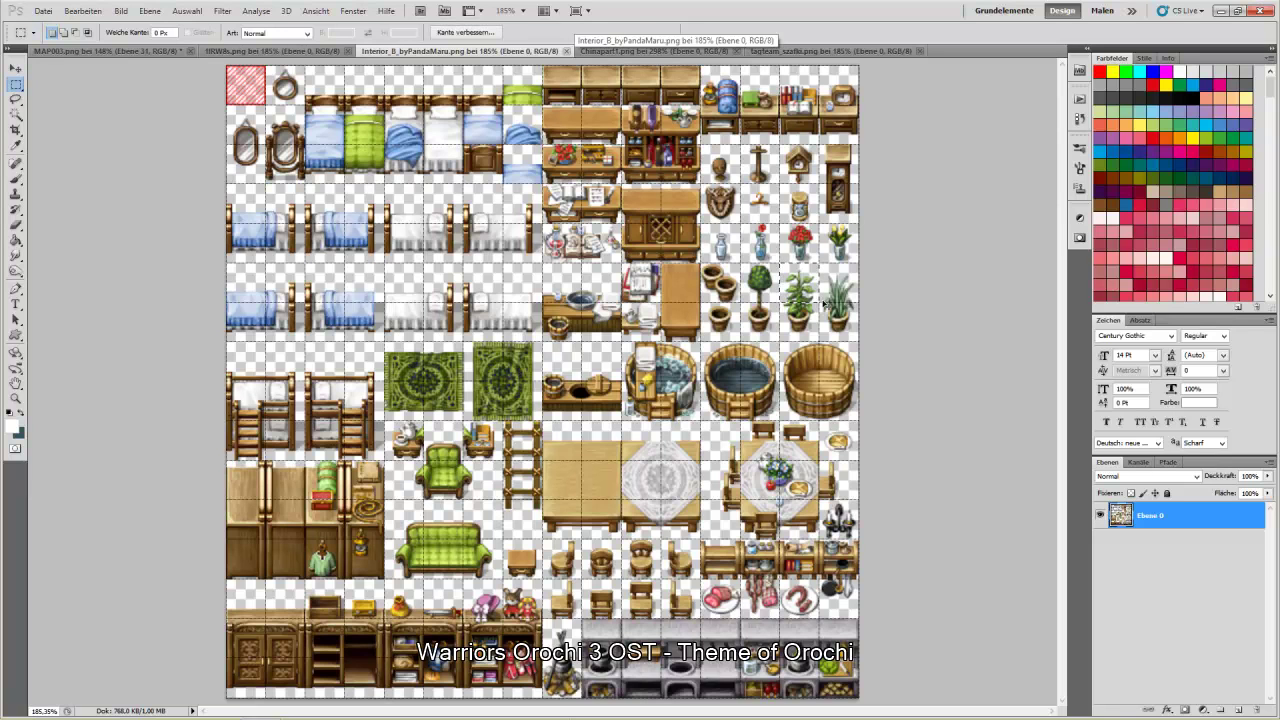
pyautogui.click(105, 50)
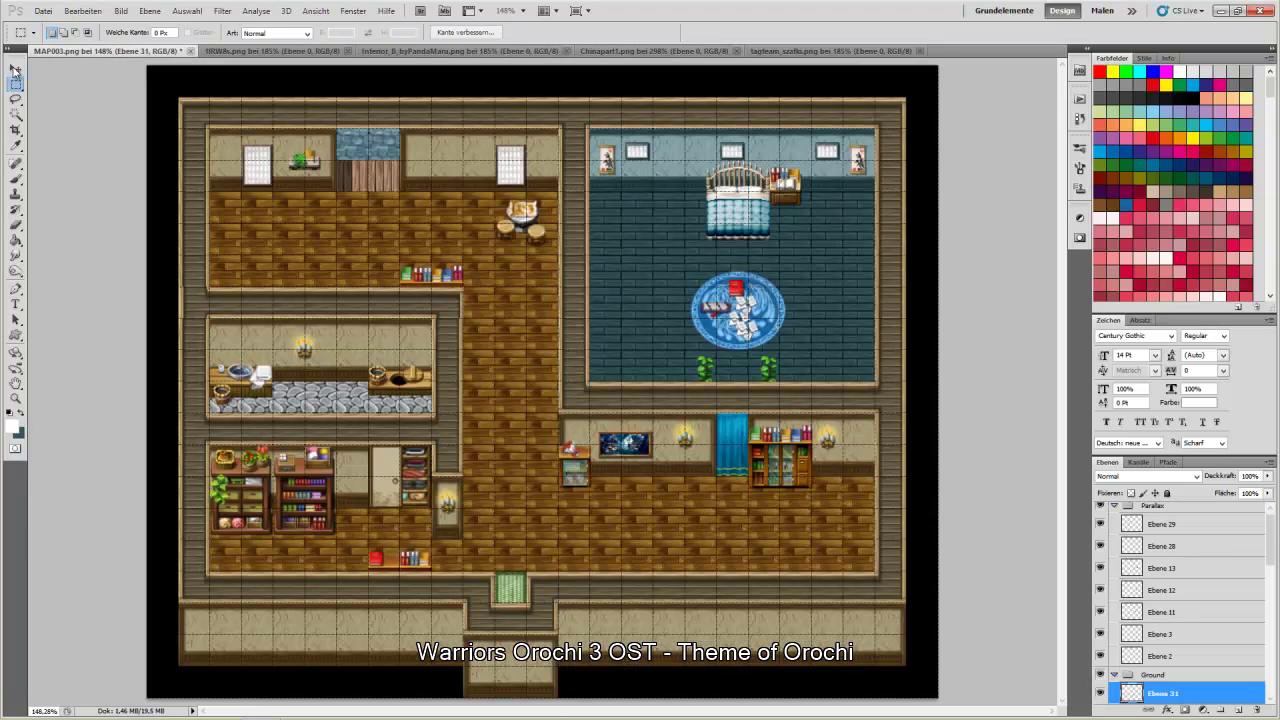
pyautogui.click(16, 67)
pyautogui.hotkey('ctrl', 'v')
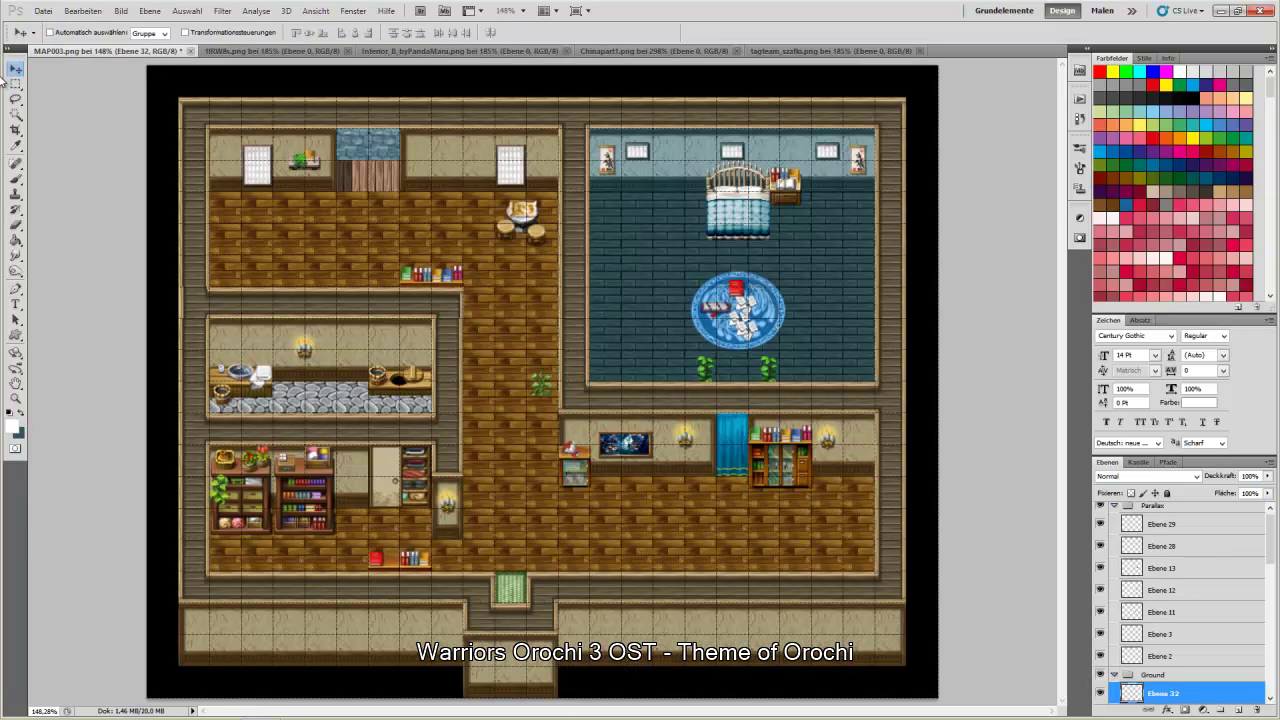
pyautogui.moveTo(542, 395); pyautogui.dragTo(477, 570)
pyautogui.moveTo(1221, 704); pyautogui.dragTo(1180, 528)
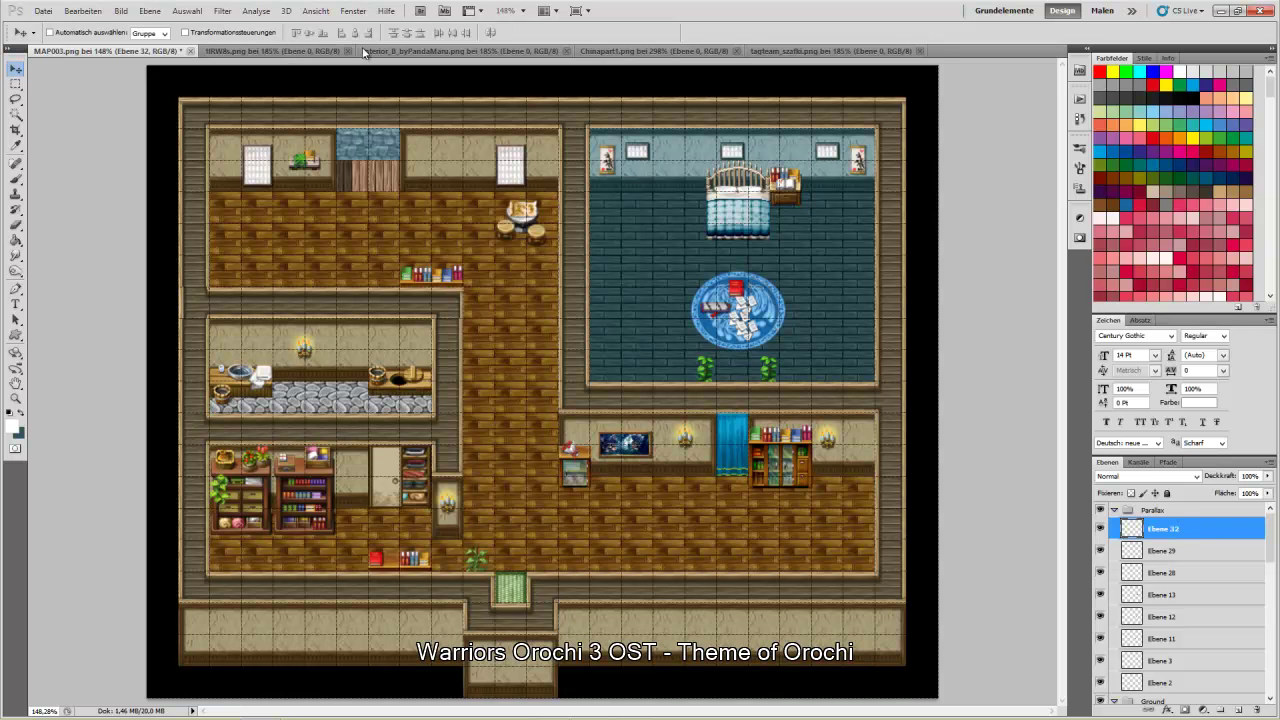
# Copy the round bush's top from Interior_B_byPandaMaru into MAP003 and place it in the lower-left room's bottom-left corner
pyautogui.click(856, 54)
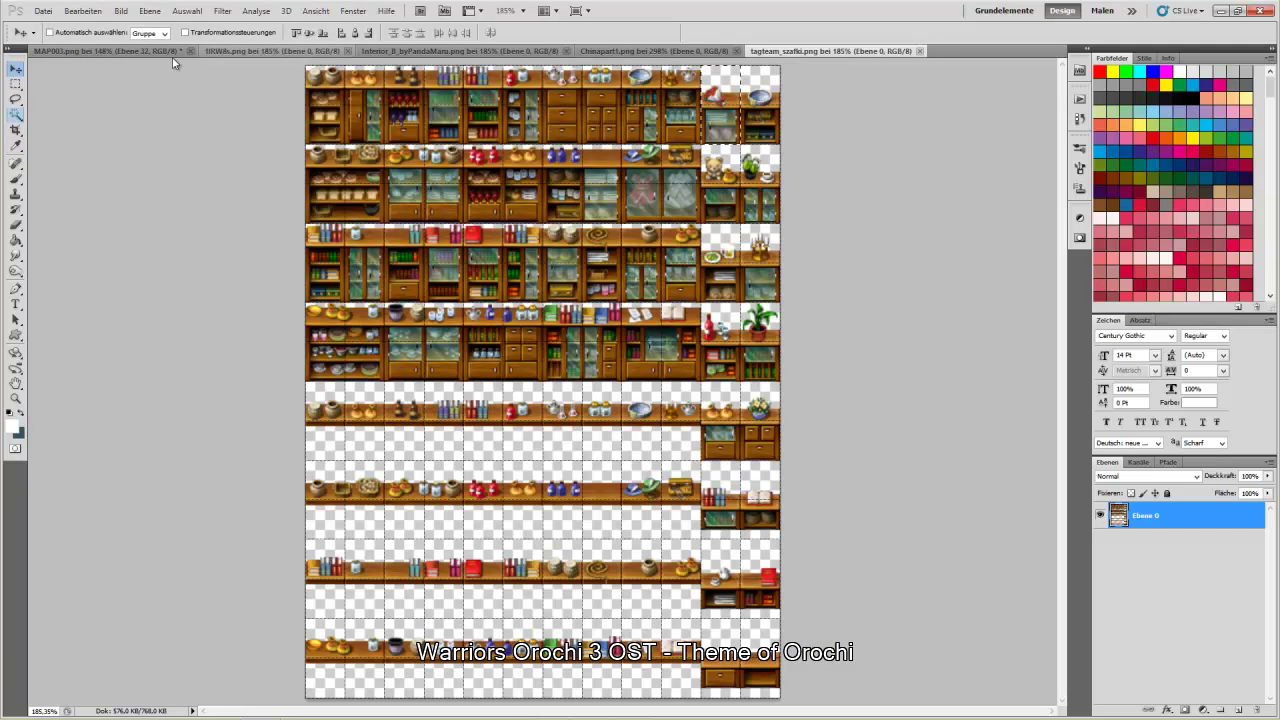
pyautogui.click(427, 50)
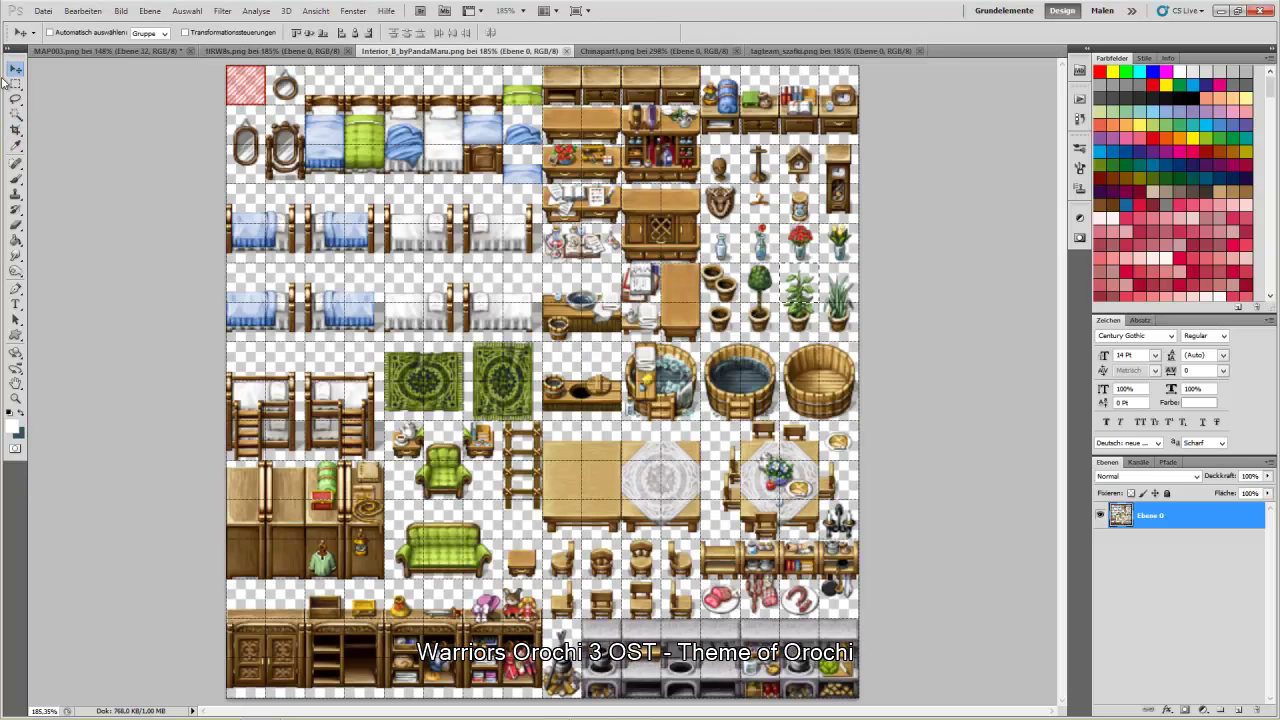
pyautogui.press('m')
pyautogui.hotkey('ctrl', 'd')
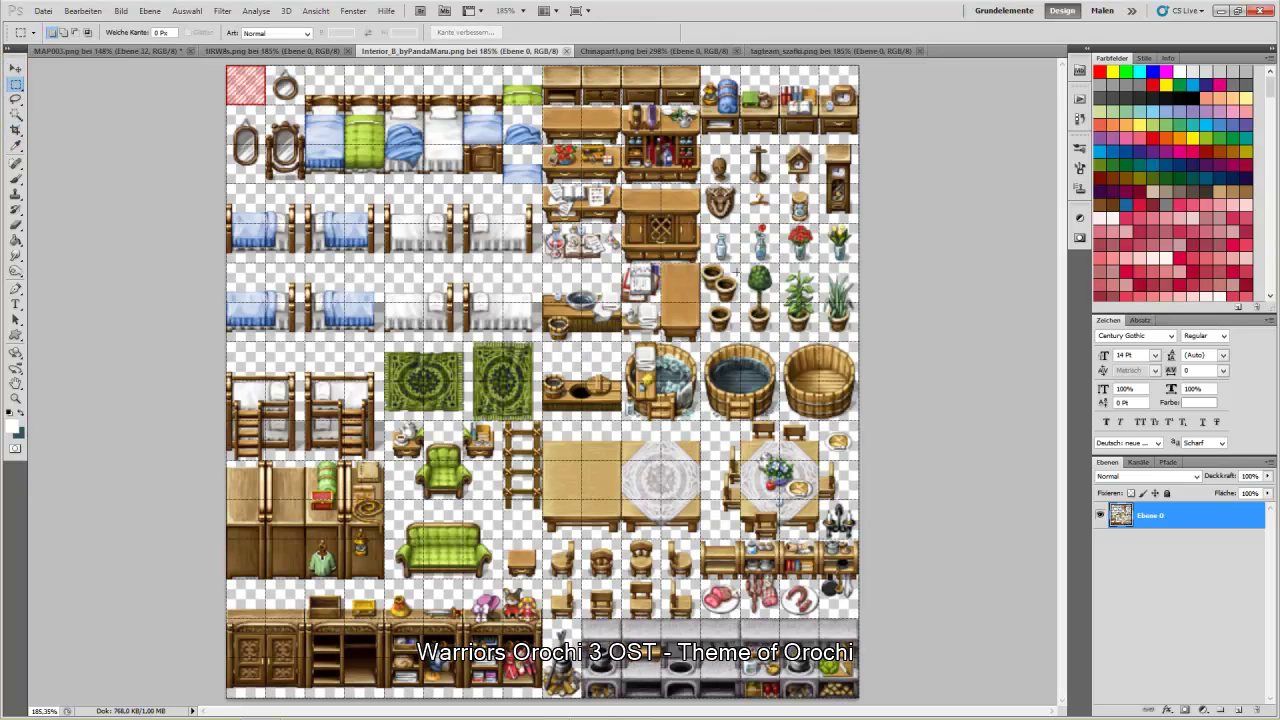
pyautogui.moveTo(740, 262); pyautogui.dragTo(778, 300)
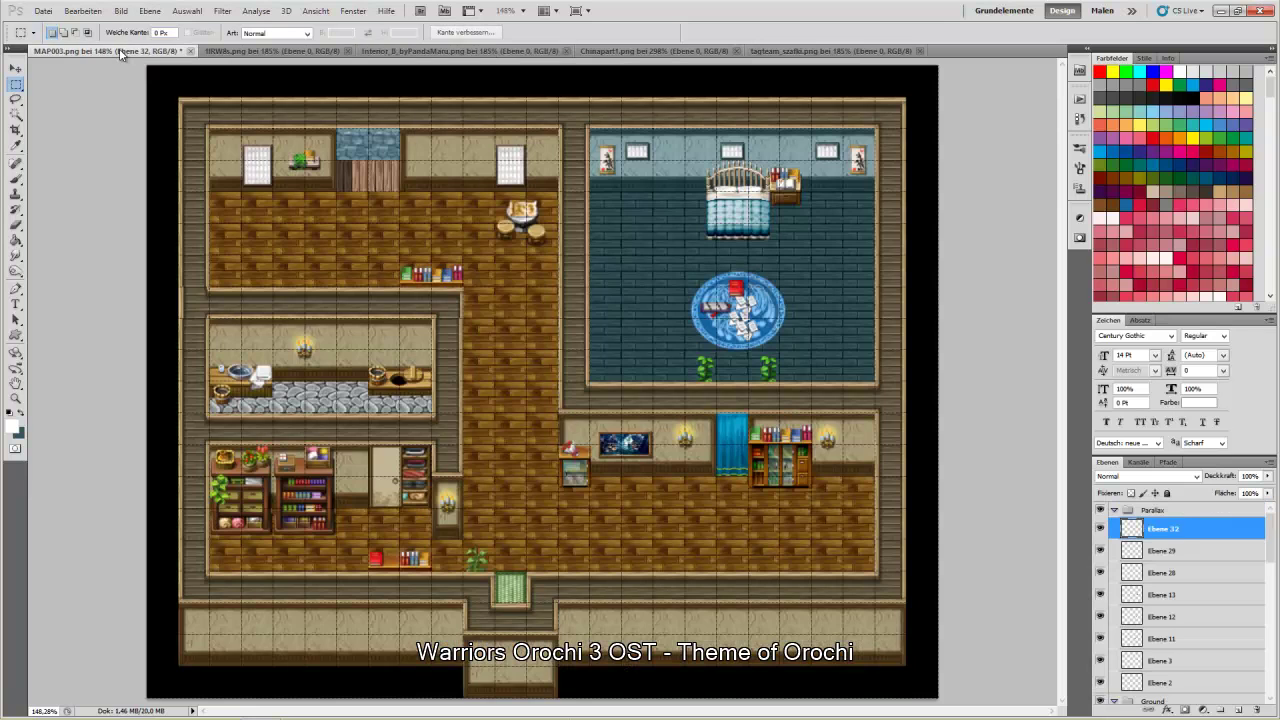
pyautogui.click(120, 51)
pyautogui.hotkey('ctrl', 'v')
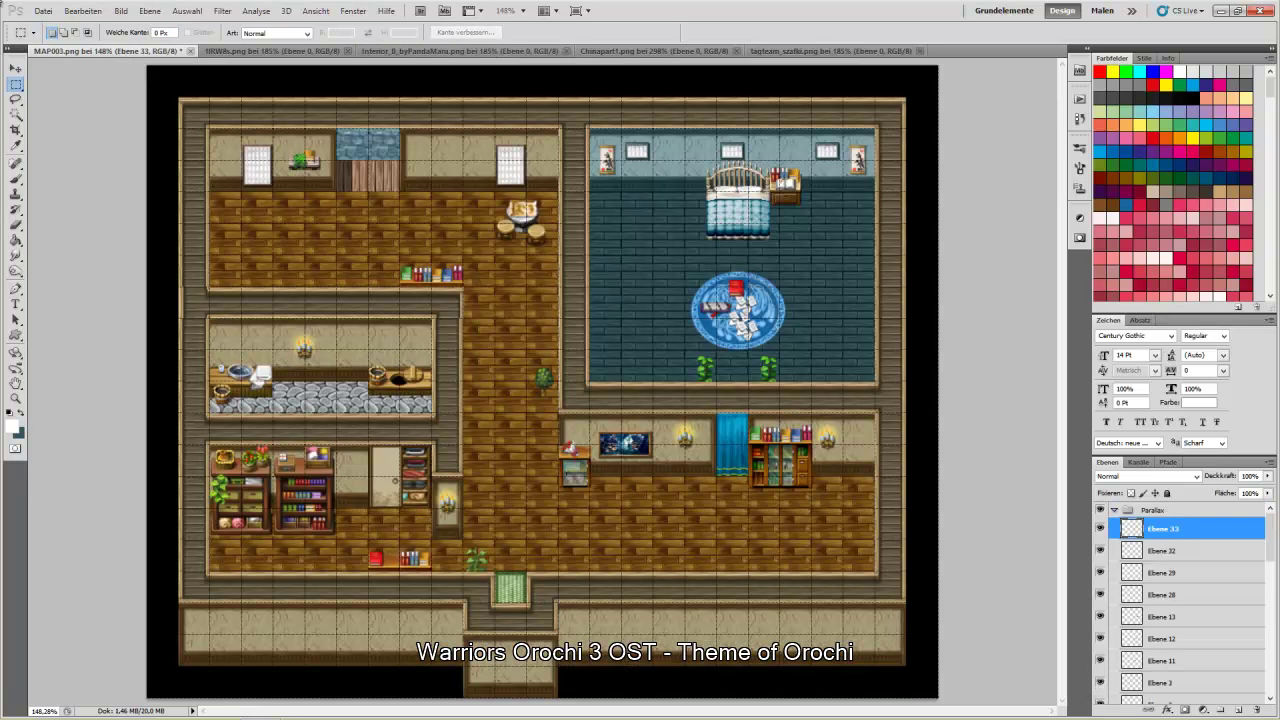
pyautogui.click(15, 67)
pyautogui.moveTo(536, 393); pyautogui.dragTo(241, 560)
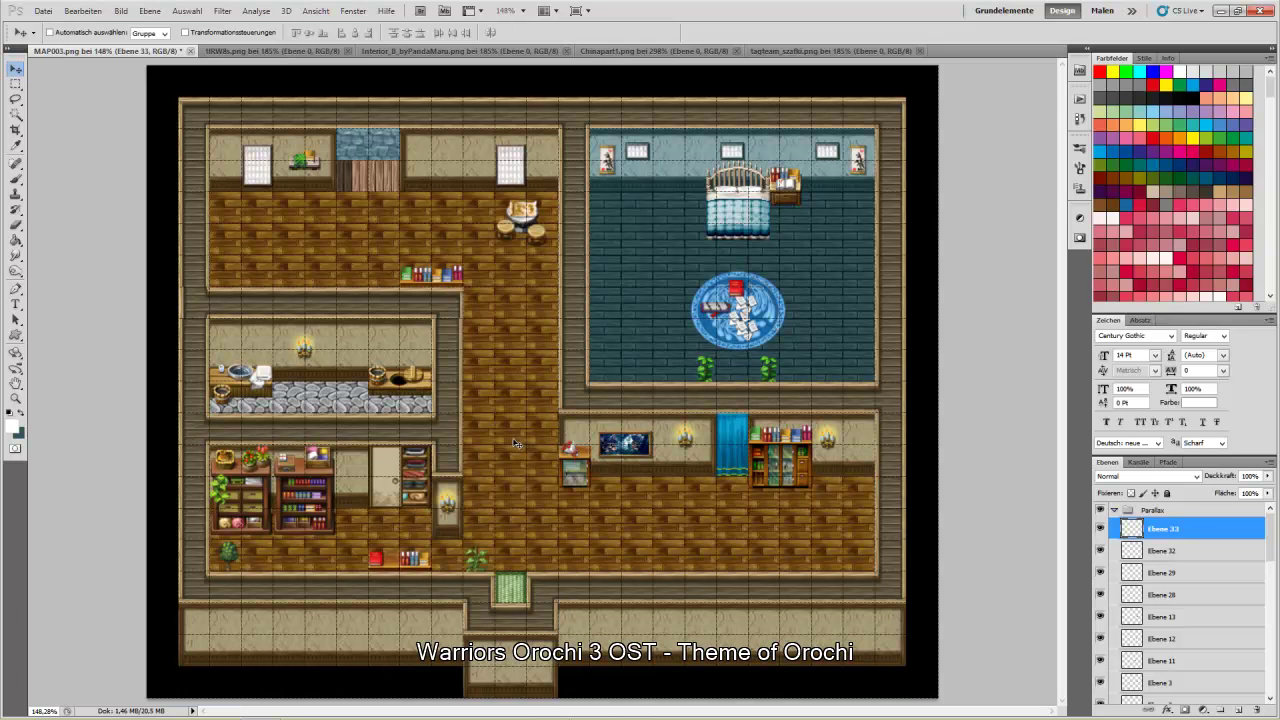
# Switch to the media player and skip forward through the music tracks
pyautogui.moveTo(408, 714)
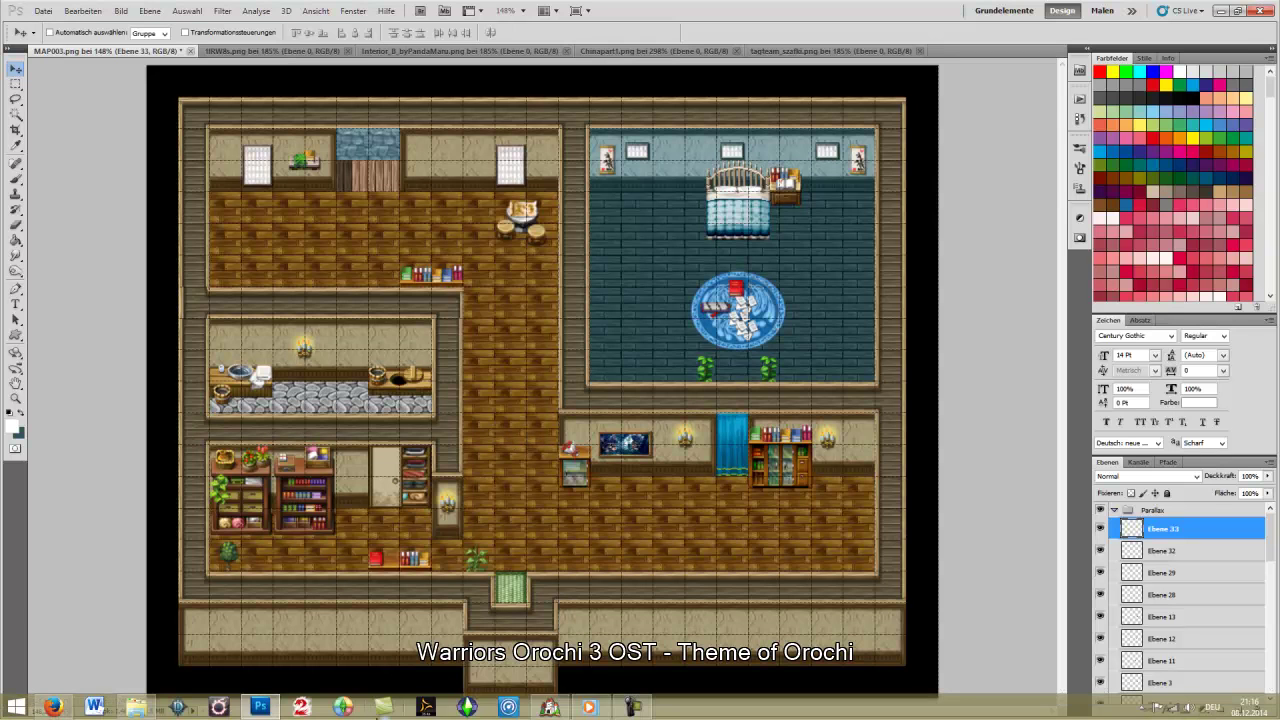
pyautogui.click(590, 707)
pyautogui.click(1150, 78)
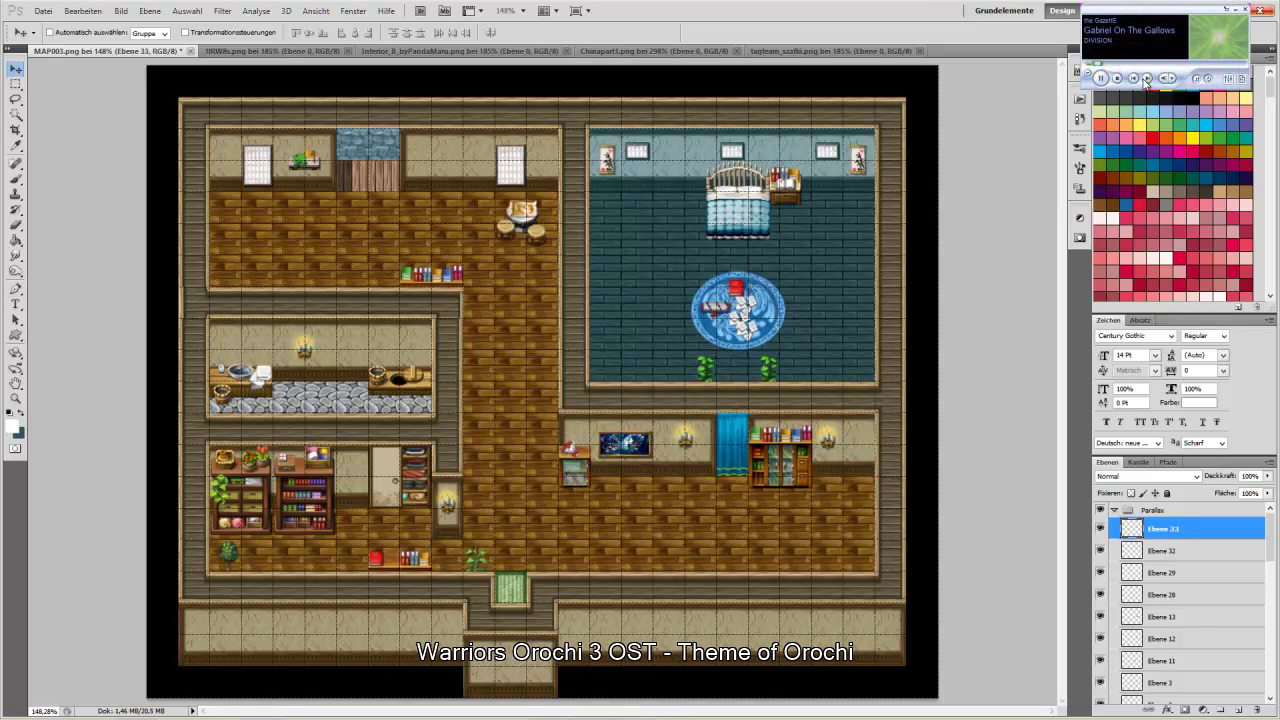
pyautogui.click(1148, 78)
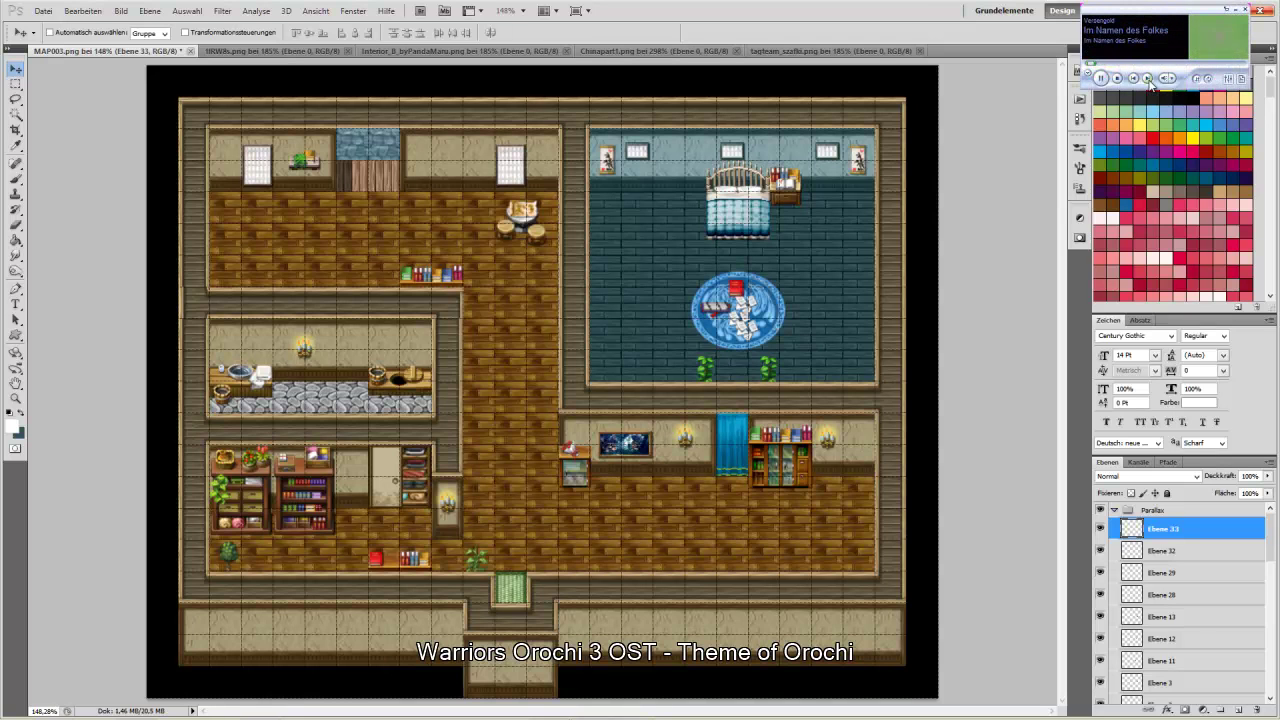
pyautogui.click(1148, 78)
pyautogui.click(1148, 78)
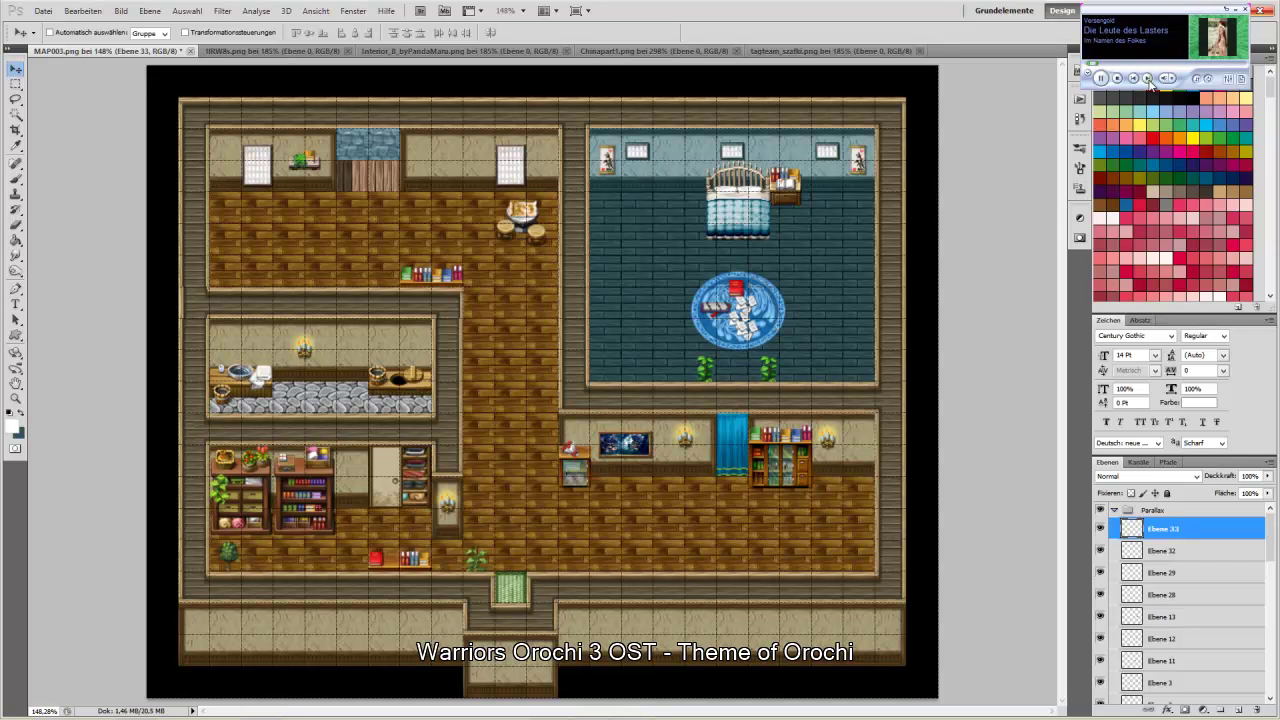
pyautogui.click(1148, 78)
pyautogui.click(1148, 78)
pyautogui.click(1148, 78)
pyautogui.click(1148, 78)
pyautogui.click(1148, 78)
pyautogui.click(1148, 78)
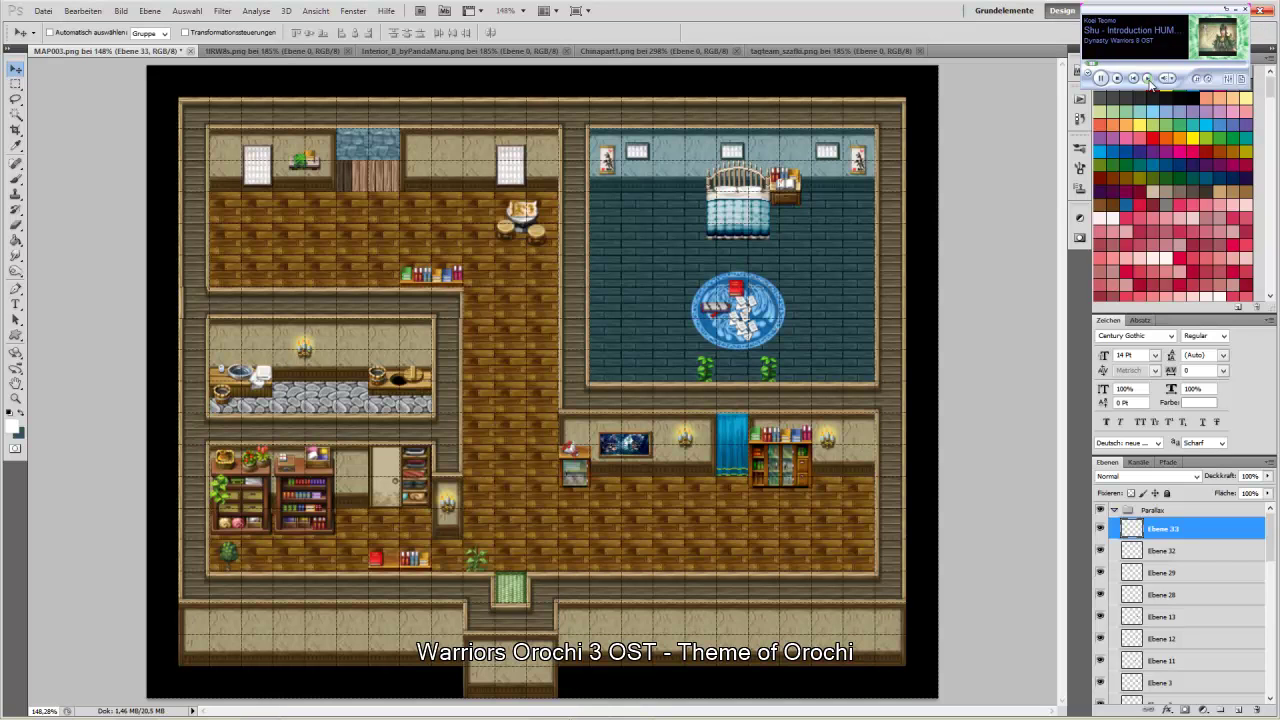
pyautogui.click(1148, 78)
pyautogui.click(1148, 78)
pyautogui.click(1148, 78)
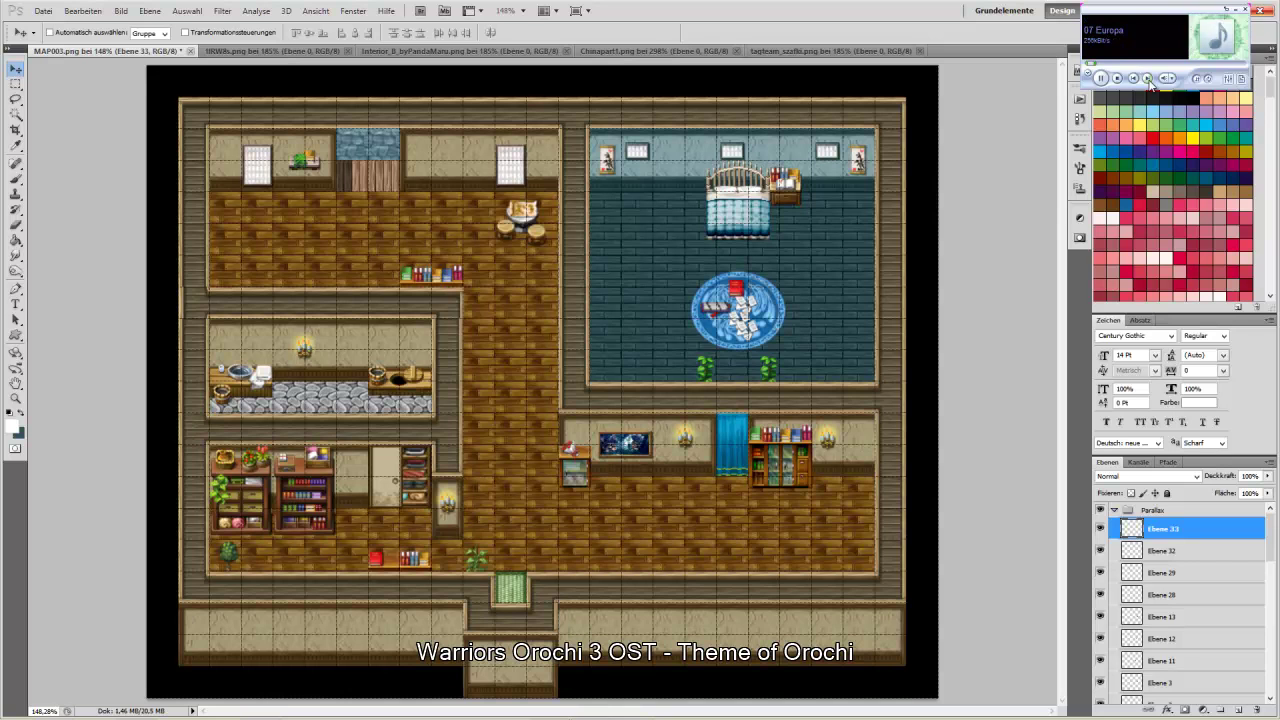
pyautogui.click(1148, 78)
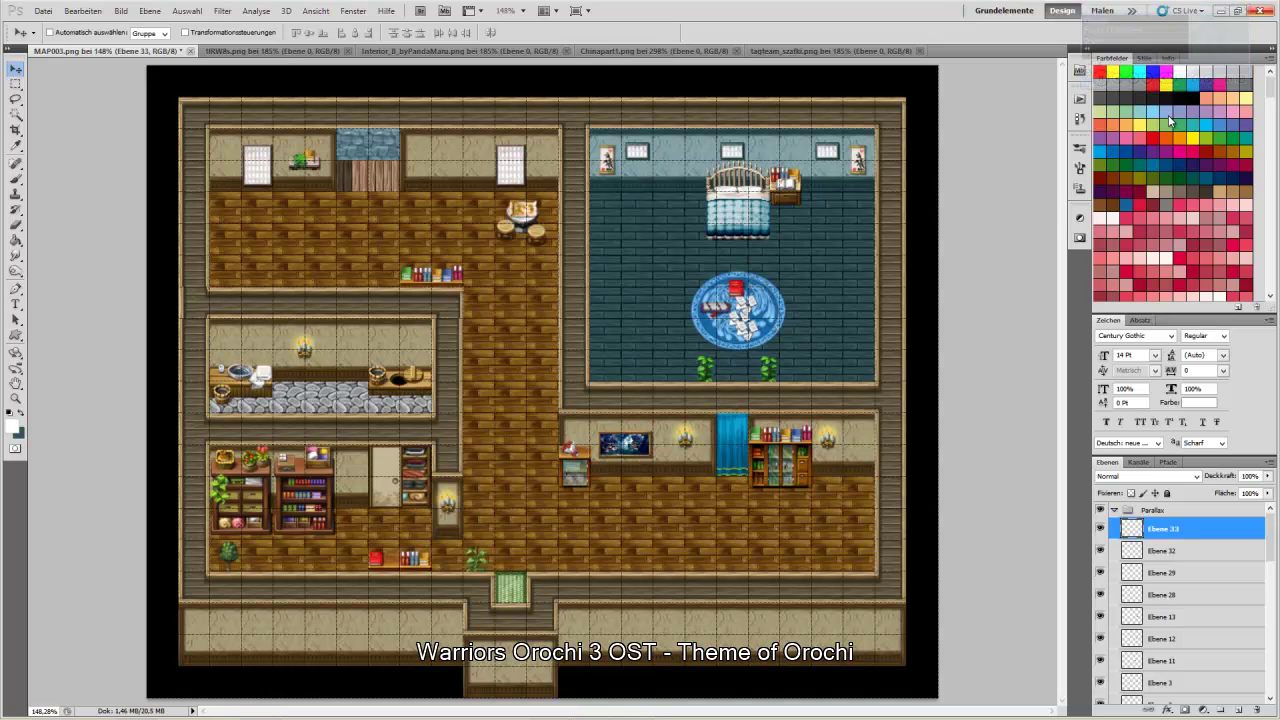
pyautogui.moveTo(1187, 27)
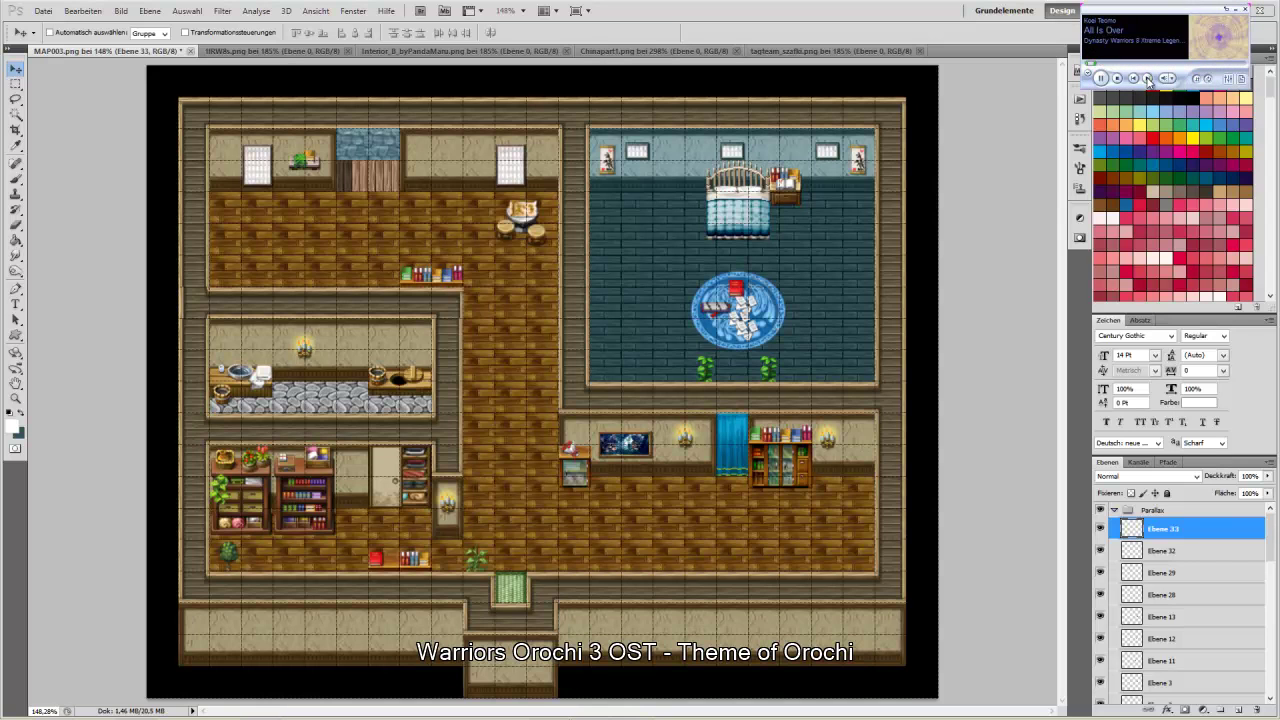
pyautogui.click(1148, 79)
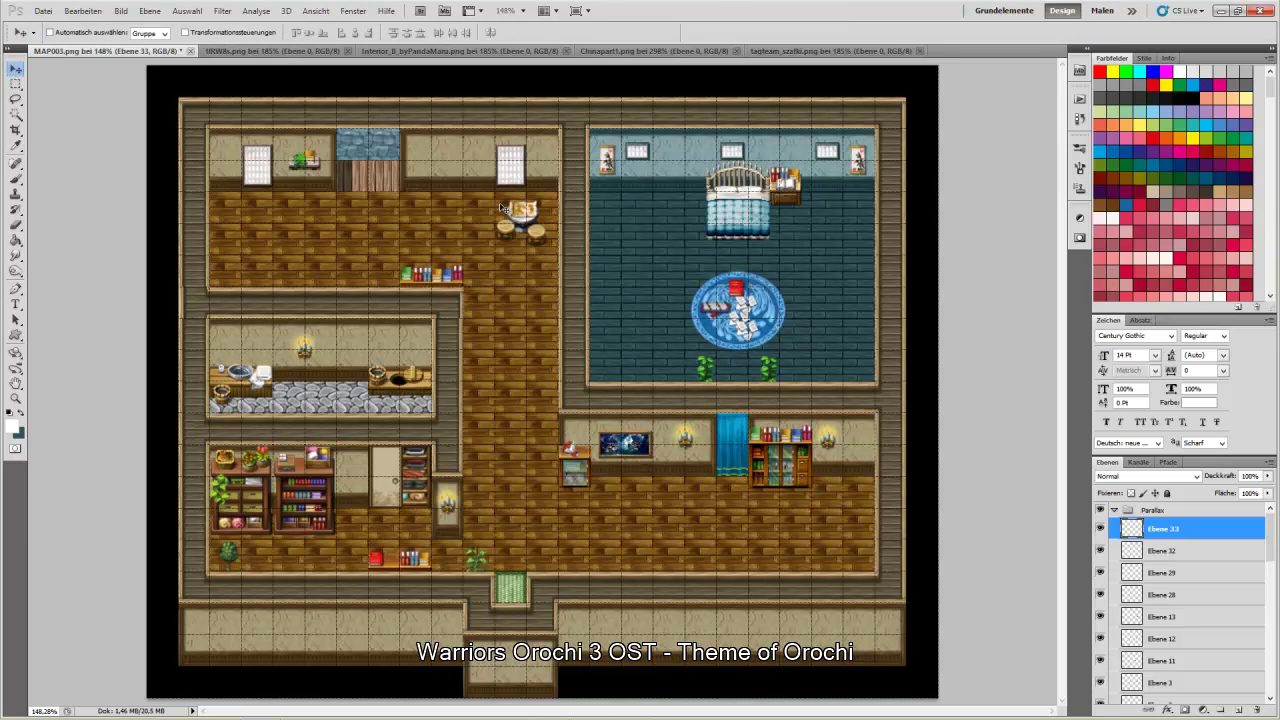
# Delete the round table with two stools from the upper-left room
pyautogui.rightClick(534, 226)
pyautogui.click(577, 259)
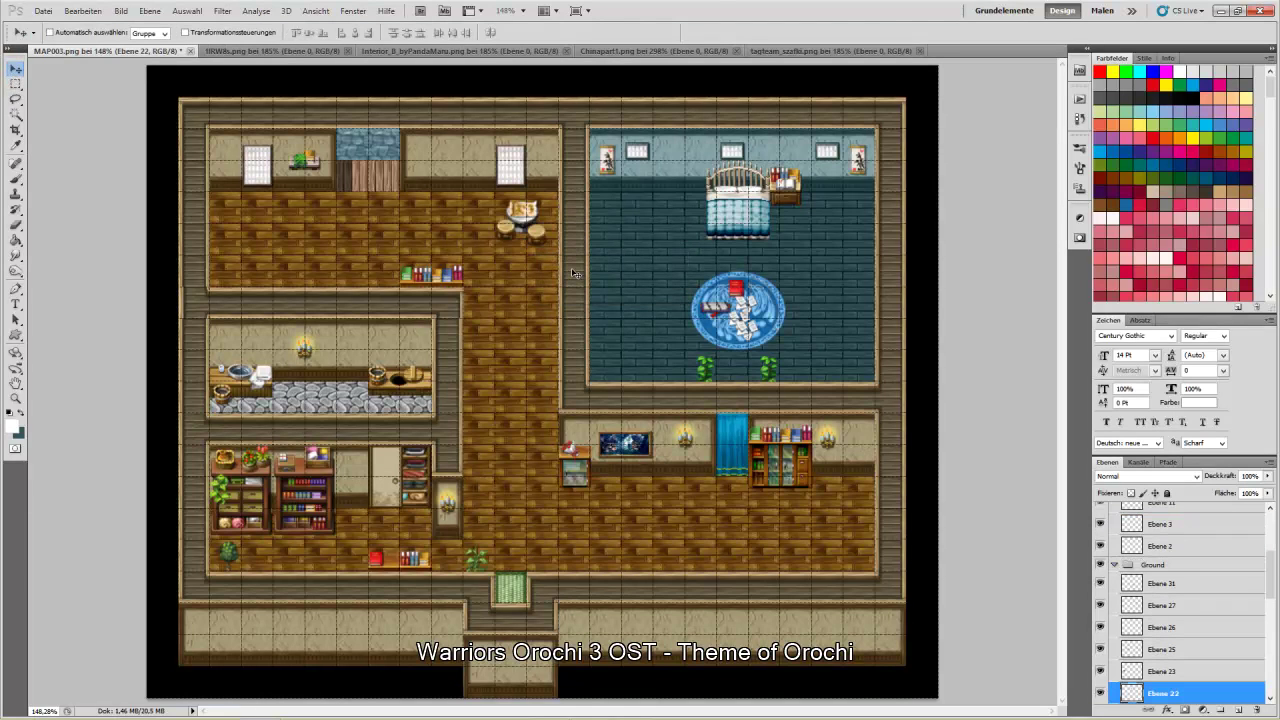
pyautogui.press('Delete')
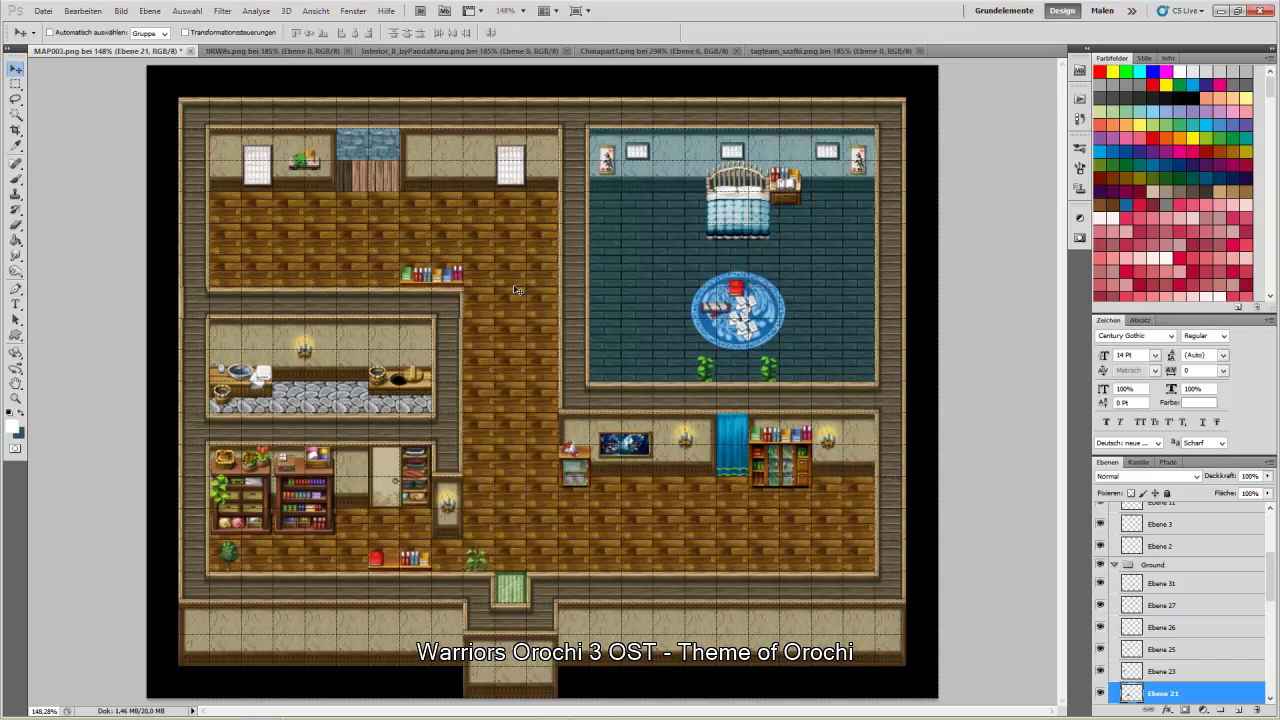
# Clear the selection in the tagteam_szafki tileset and close that file
pyautogui.click(806, 57)
pyautogui.click(16, 84)
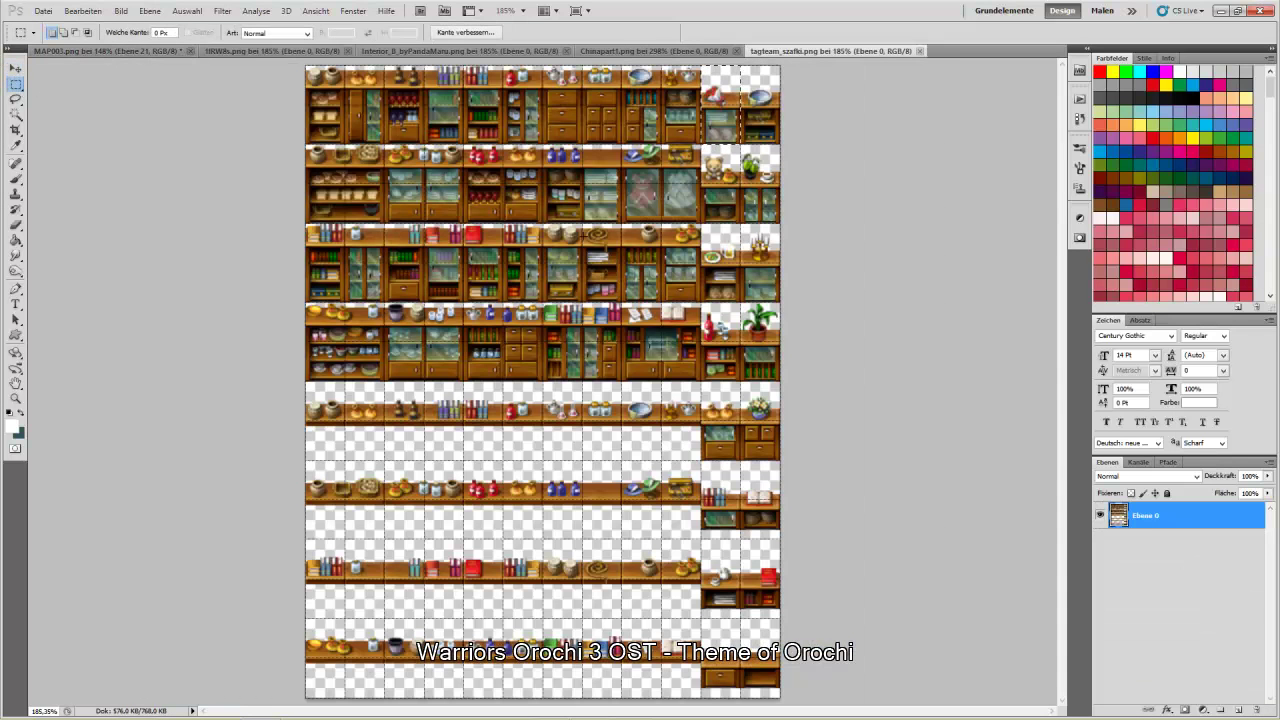
pyautogui.click(565, 389)
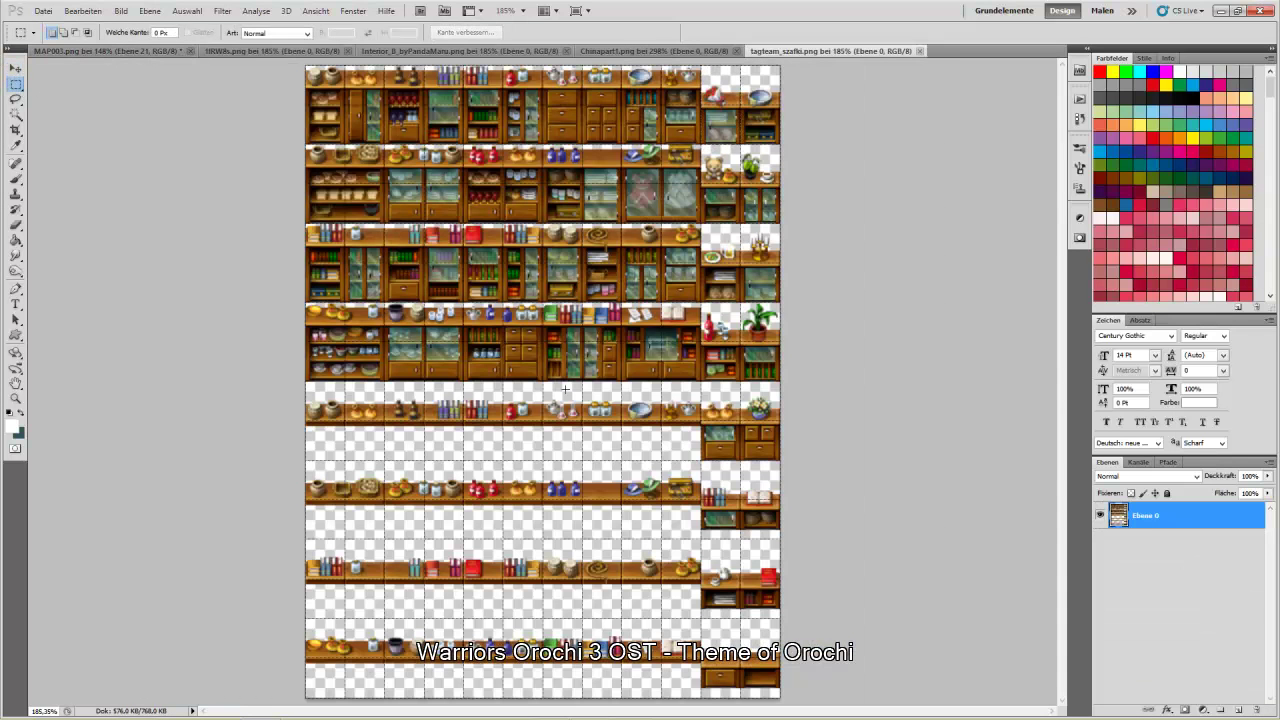
pyautogui.click(921, 51)
# Copy the dark table with blue items from Chinapart1 into MAP003's Ground group and place it beside the upper-right room's round blue rug
pyautogui.click(663, 50)
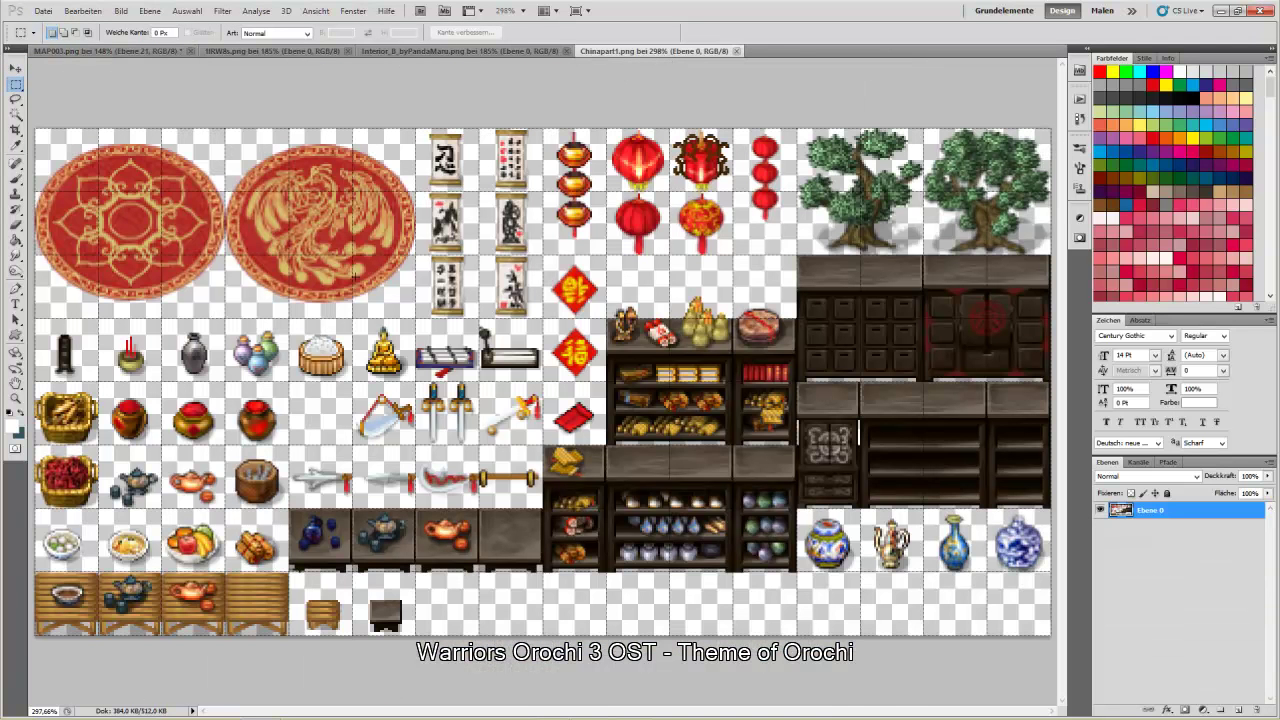
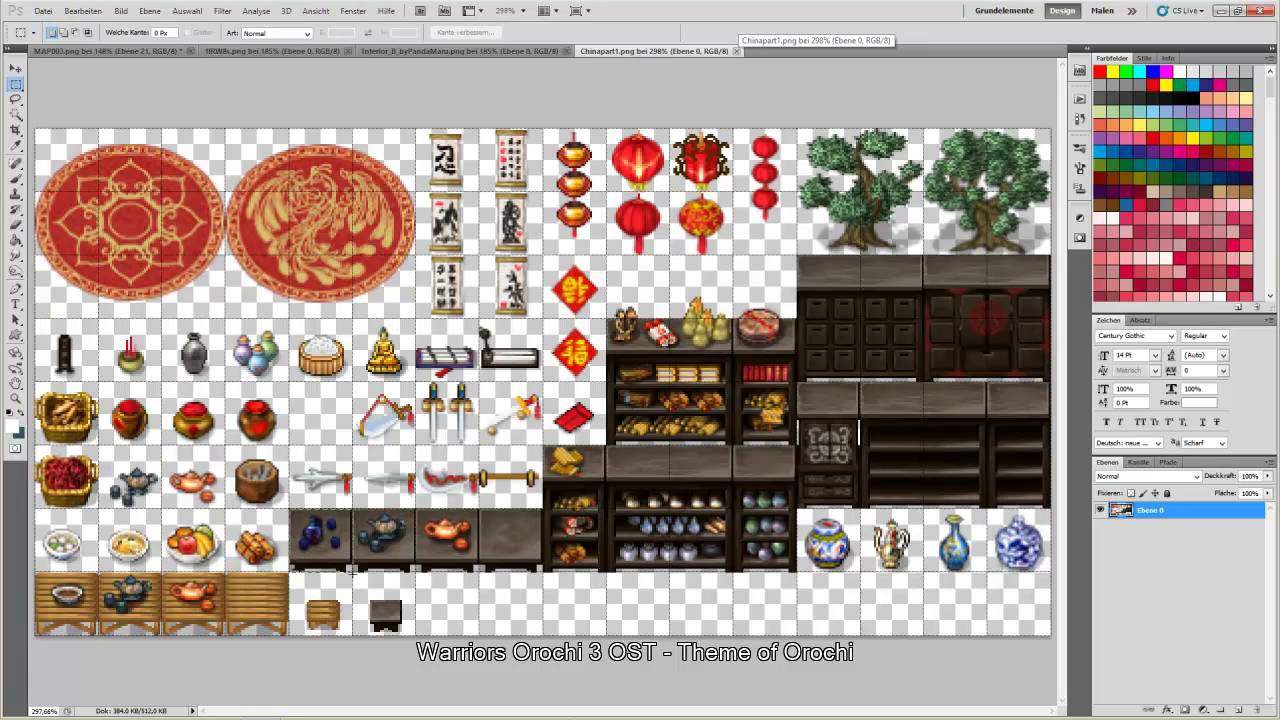
pyautogui.moveTo(354, 572); pyautogui.dragTo(290, 510)
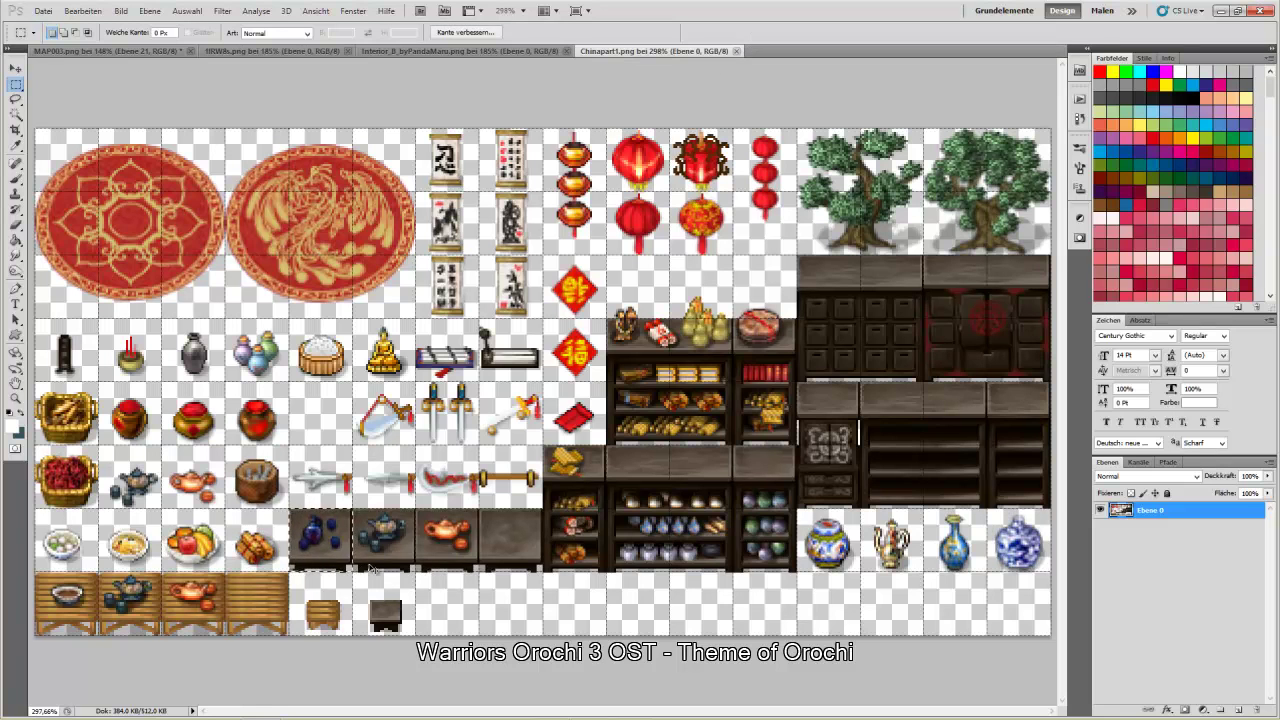
pyautogui.click(70, 50)
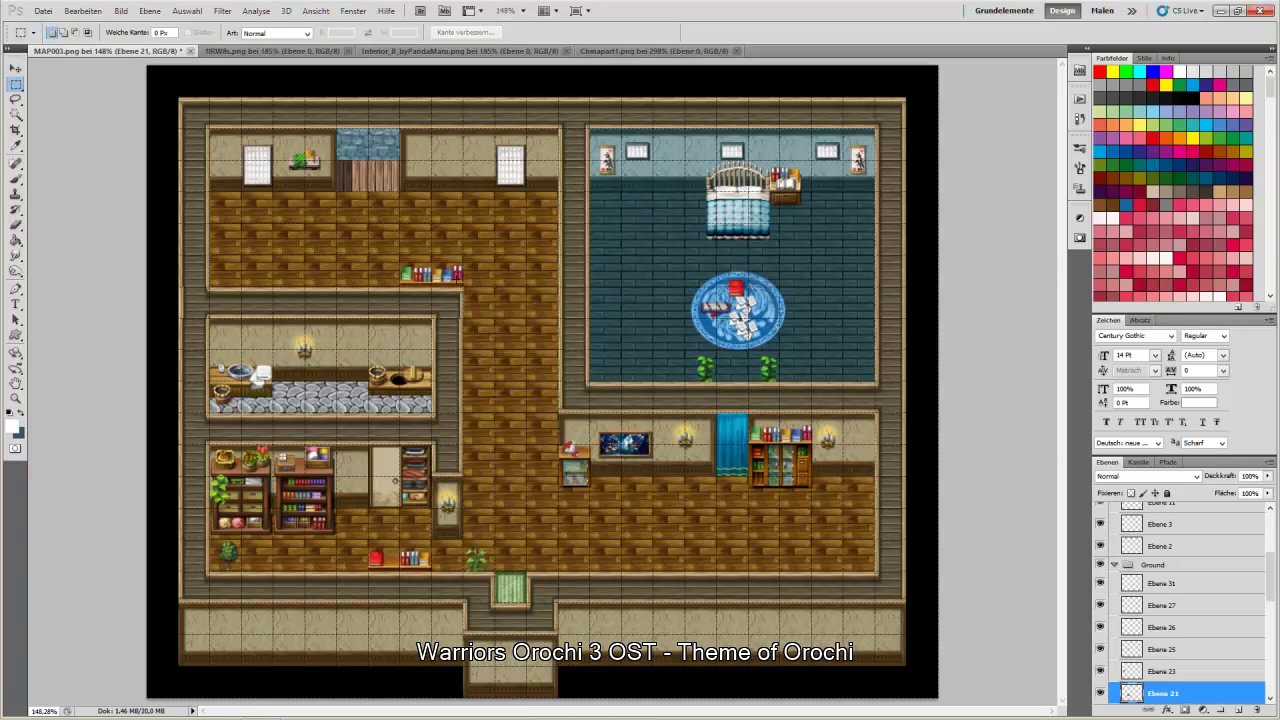
pyautogui.click(1157, 591)
pyautogui.hotkey('ctrl', 'v')
pyautogui.click(16, 68)
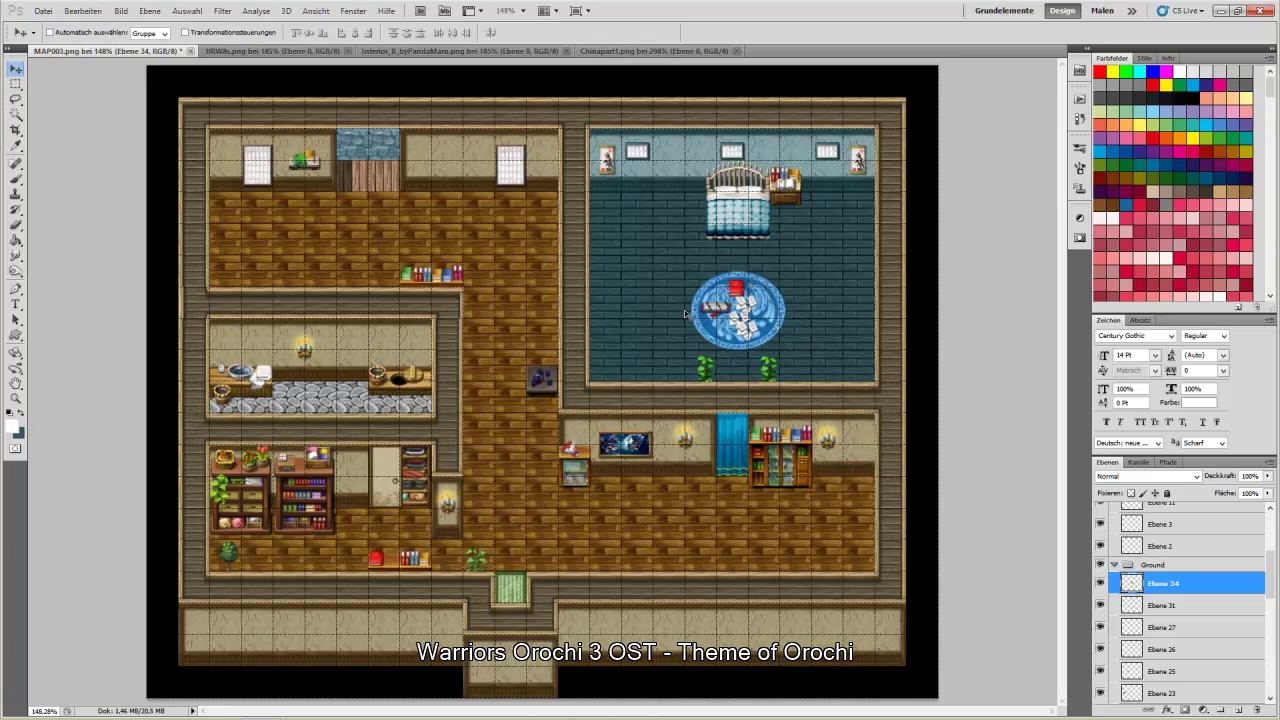
pyautogui.moveTo(553, 391); pyautogui.dragTo(801, 316)
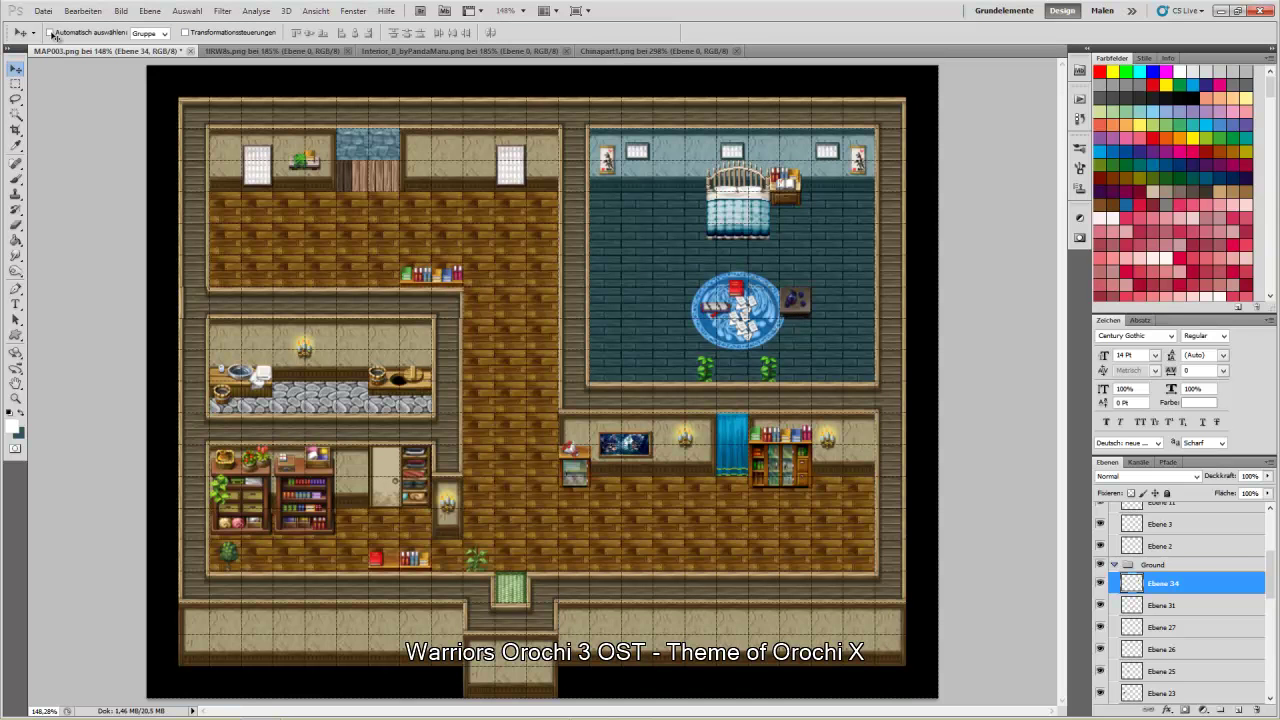
# Switch to the file explorer and open the 49vp tileset from the Celianna folder in Photoshop
pyautogui.click(137, 707)
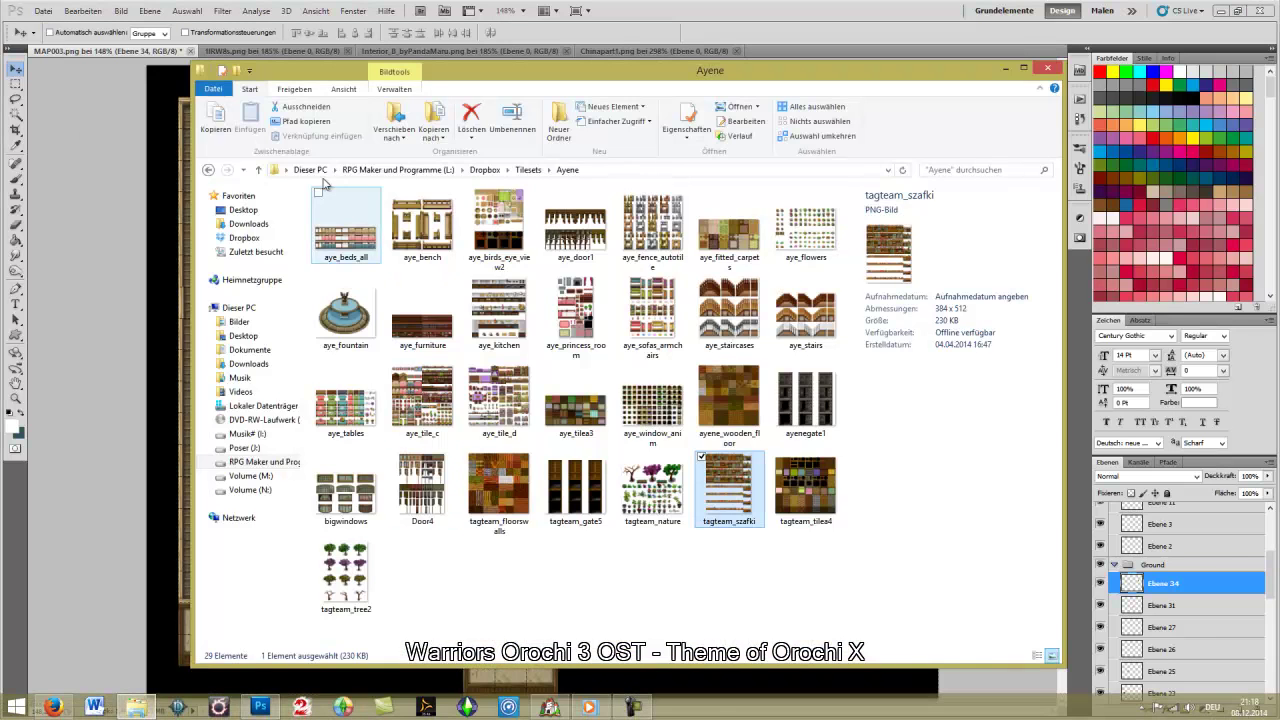
pyautogui.hotkey('alt', 'Up')
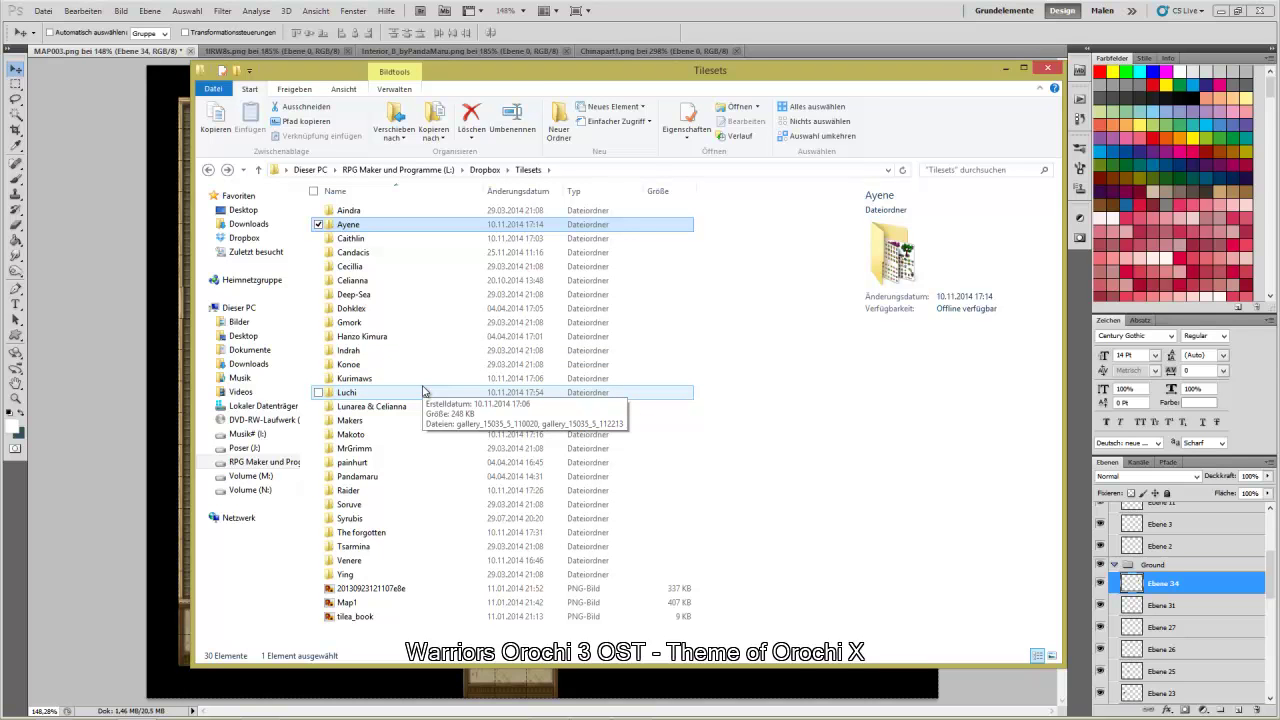
pyautogui.doubleClick(388, 281)
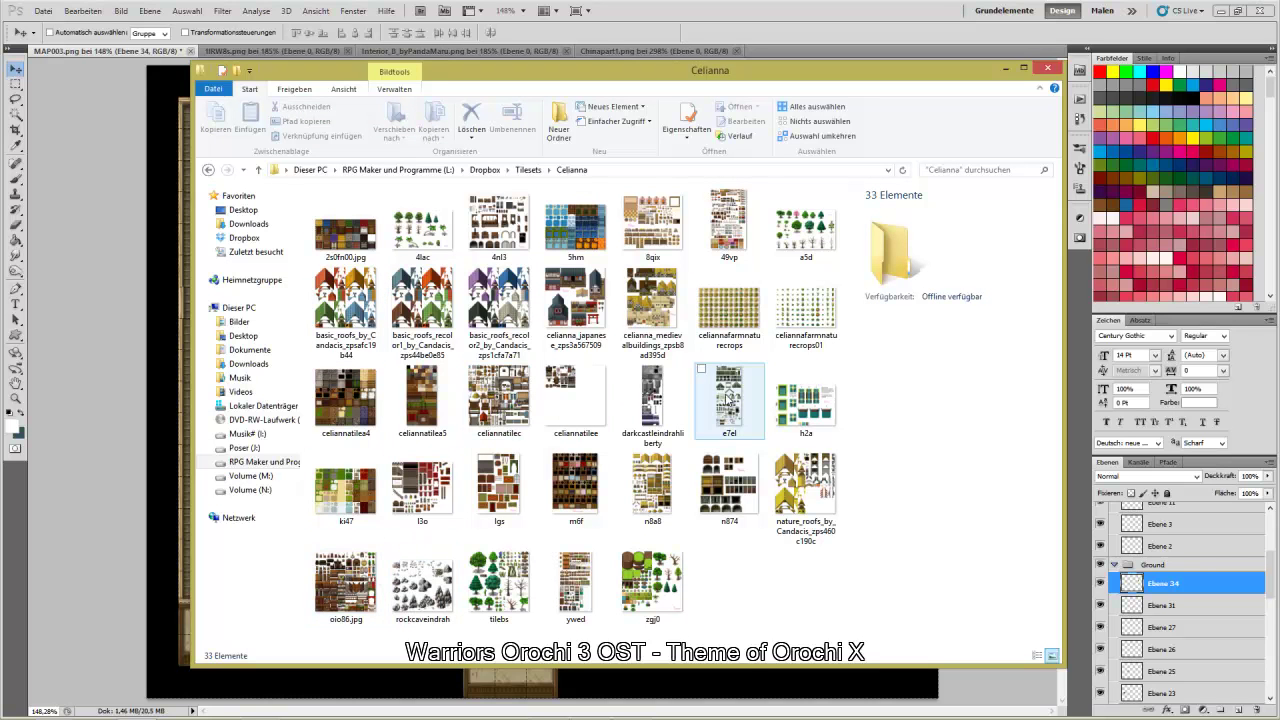
pyautogui.click(730, 252)
pyautogui.rightClick(731, 255)
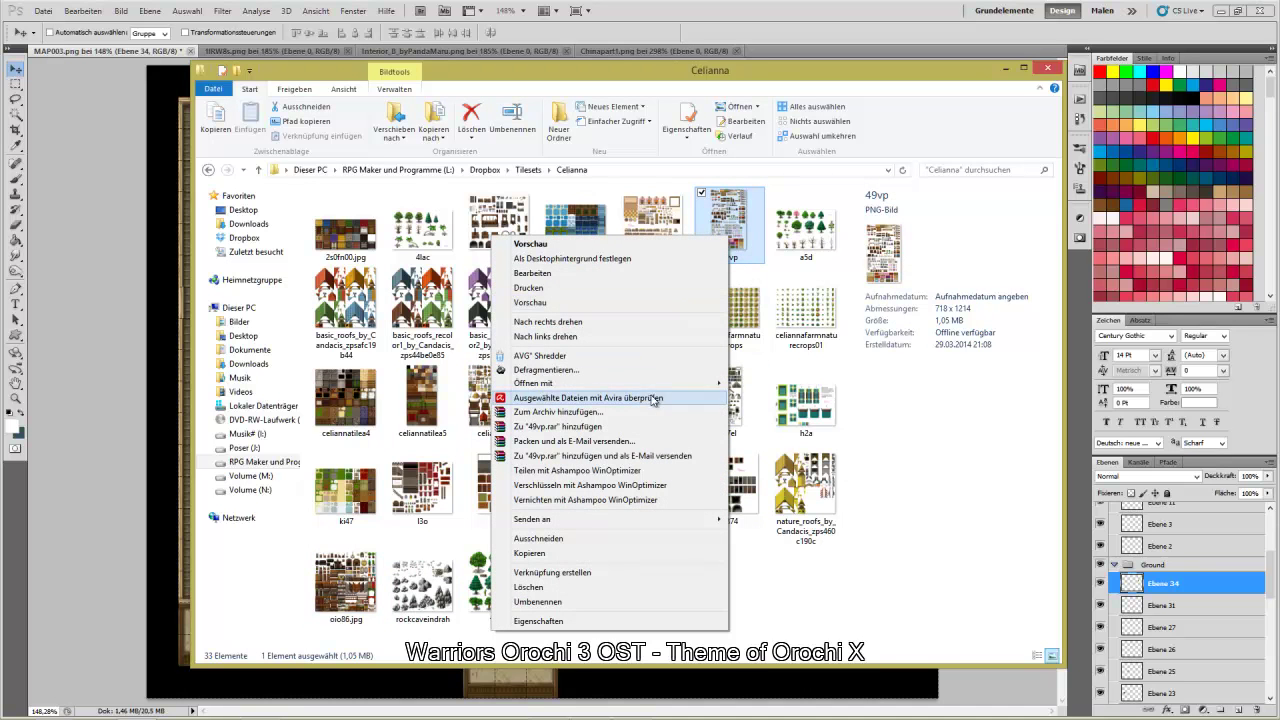
pyautogui.moveTo(607, 388)
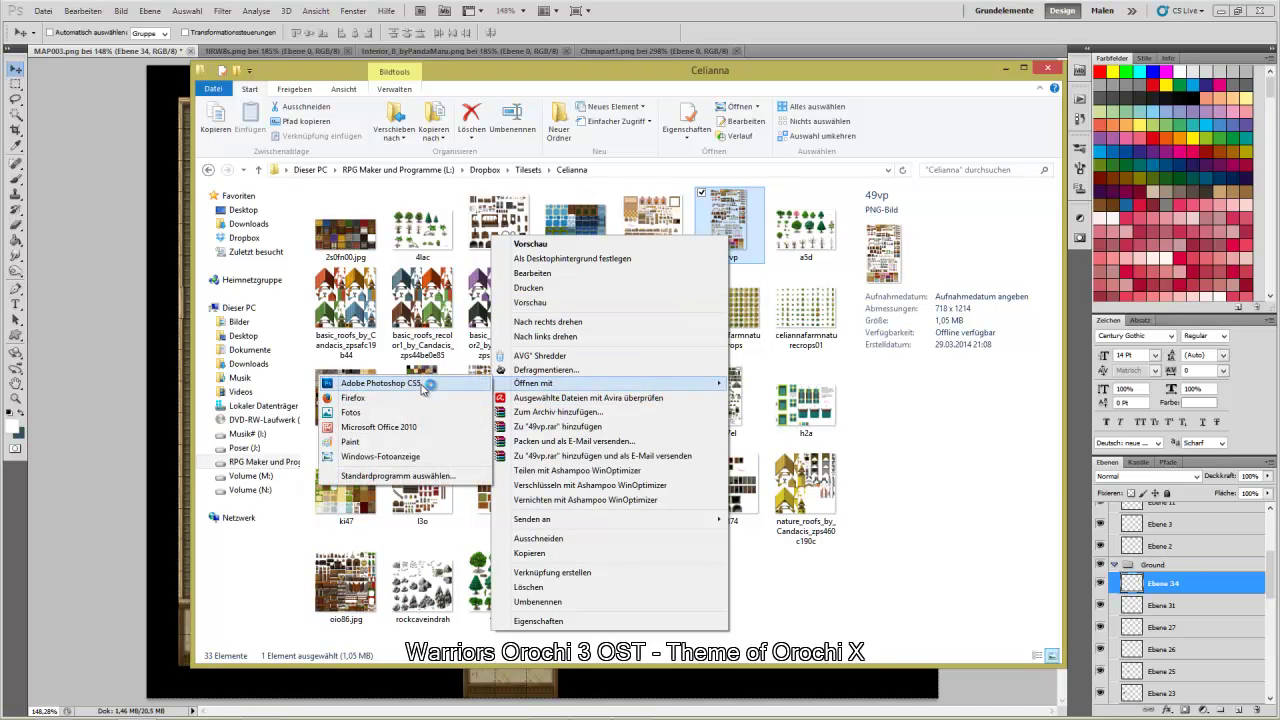
pyautogui.click(380, 383)
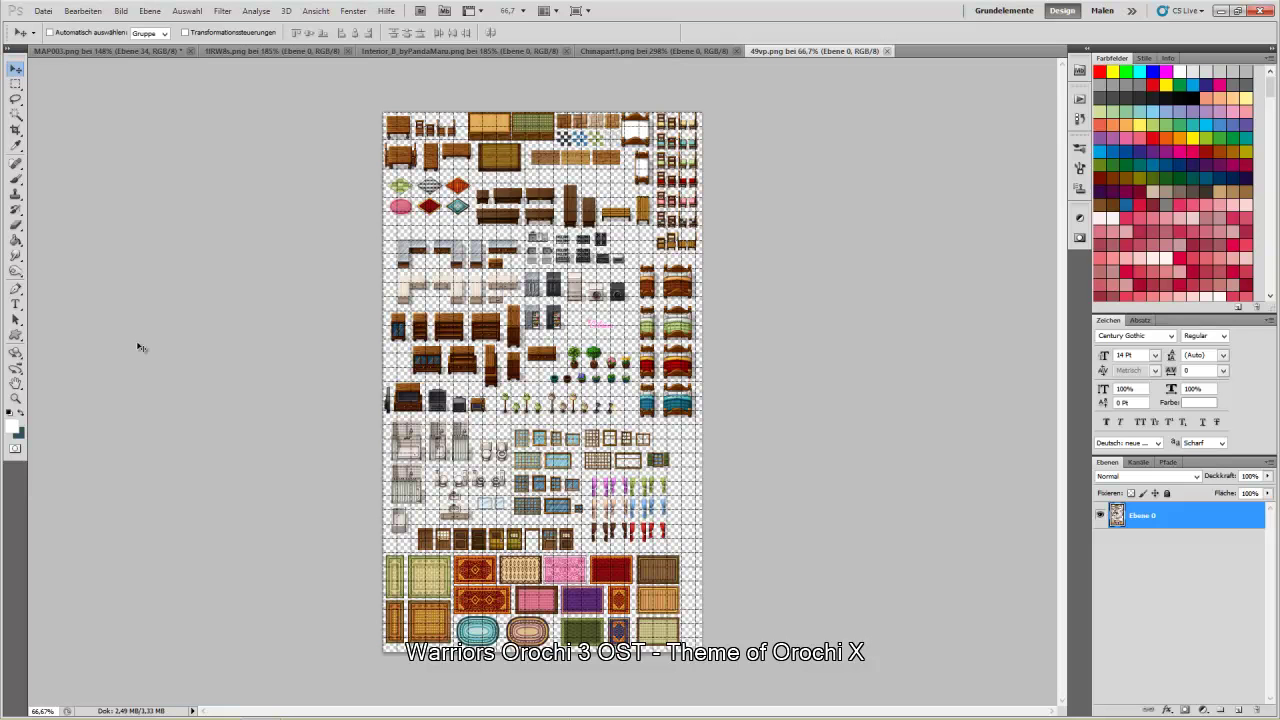
# Copy the wooden table with two side chairs from 49vp into MAP003 and place it on the left side of the upper-left room
pyautogui.click(17, 399)
pyautogui.click(404, 244)
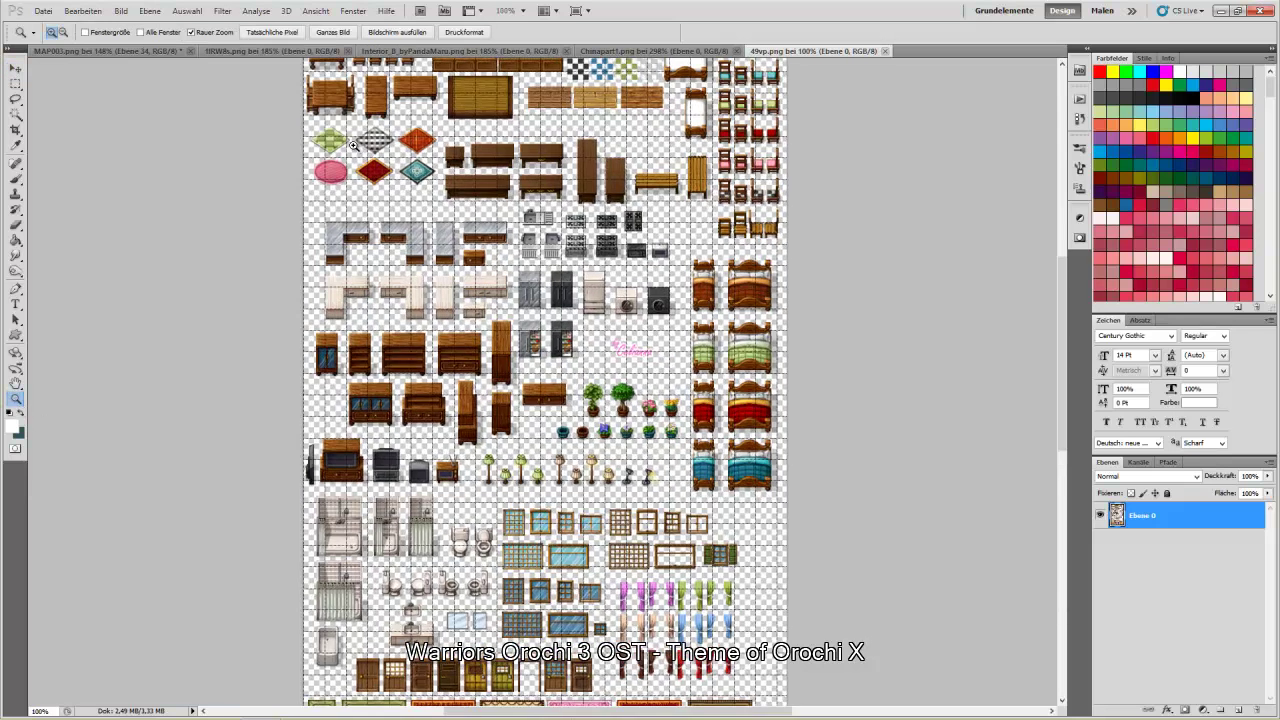
pyautogui.click(357, 150)
pyautogui.click(356, 141)
pyautogui.click(356, 141)
pyautogui.scroll(5, 360, 130)
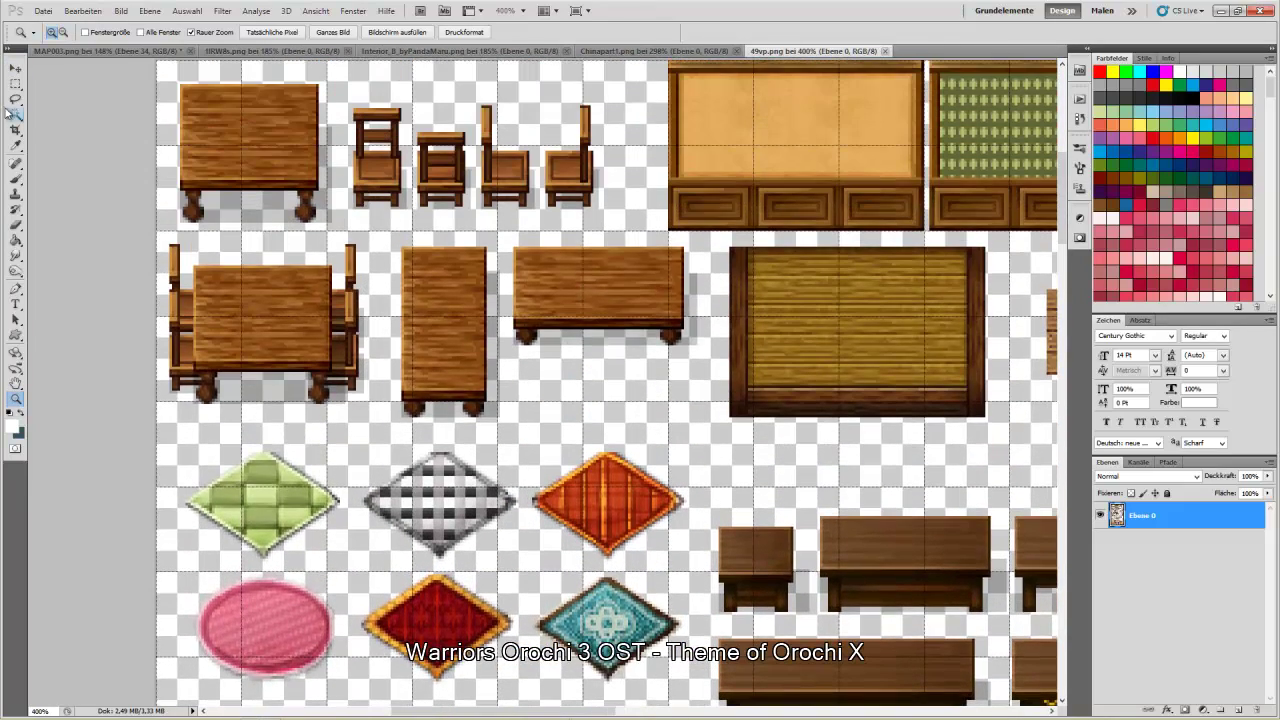
pyautogui.click(16, 84)
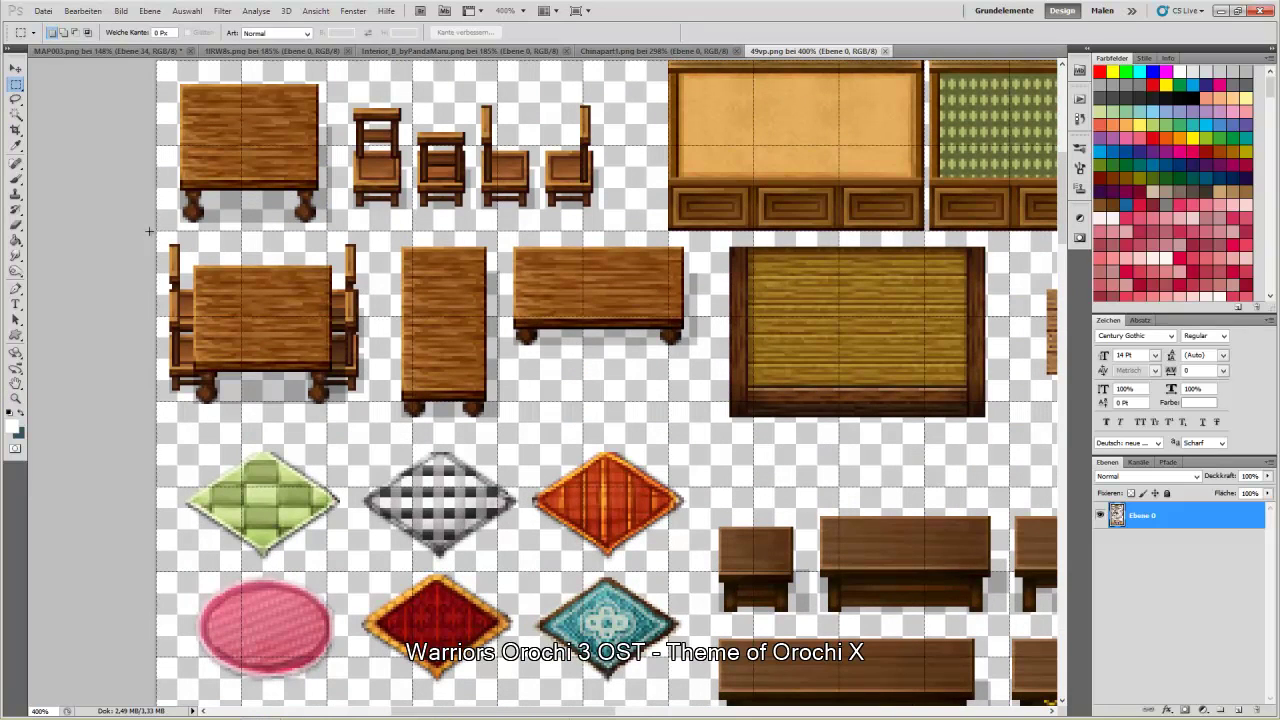
pyautogui.moveTo(157, 231); pyautogui.dragTo(389, 410)
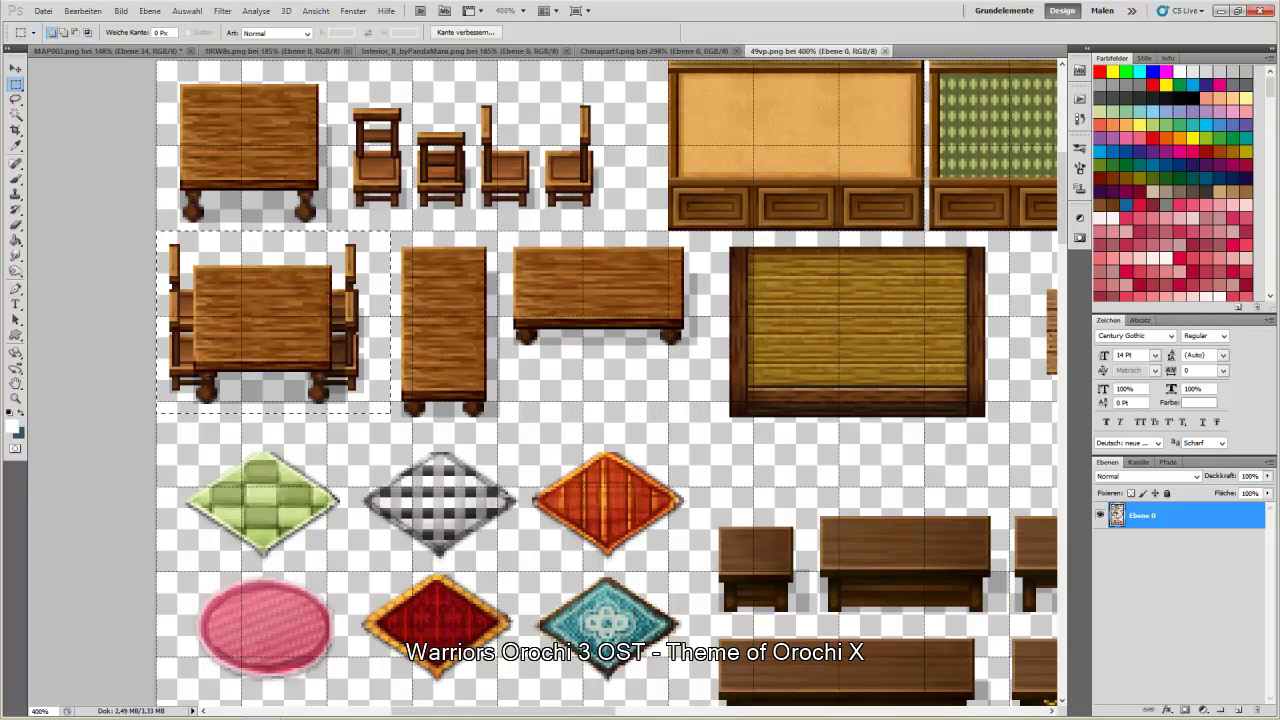
pyautogui.click(71, 49)
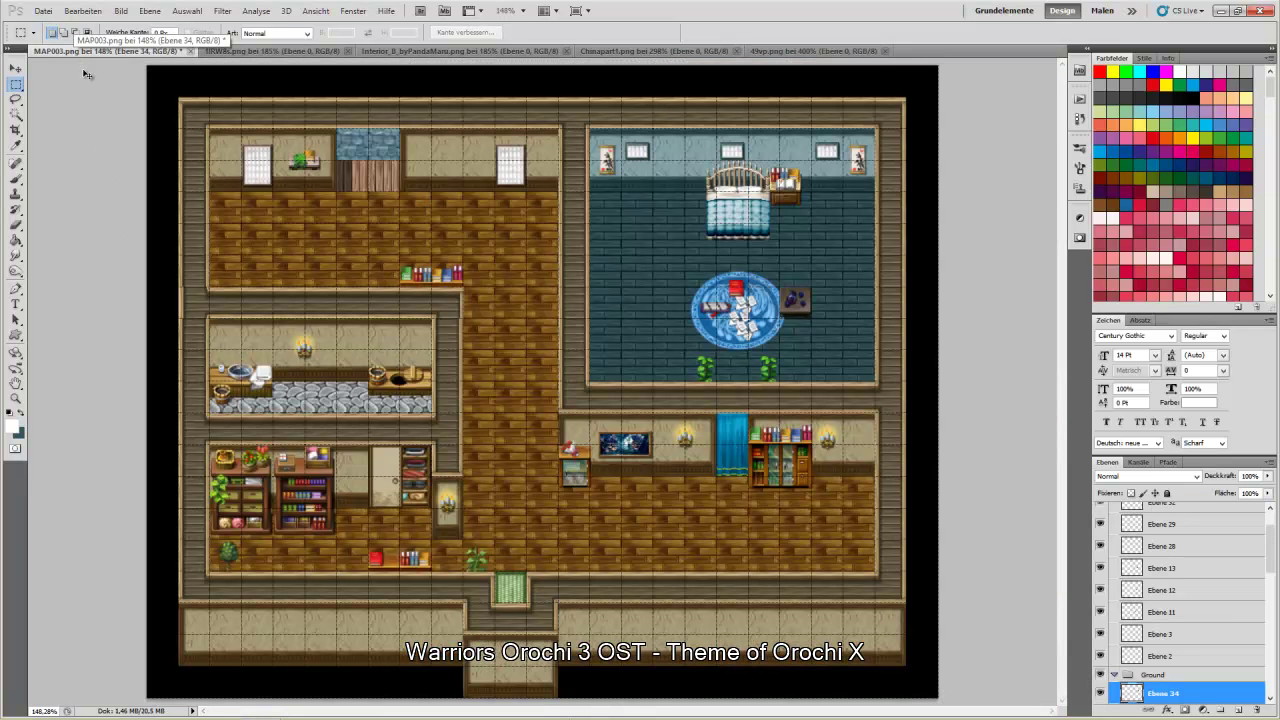
pyautogui.hotkey('ctrl', 'v')
pyautogui.press('v')
pyautogui.moveTo(531, 404); pyautogui.dragTo(292, 257)
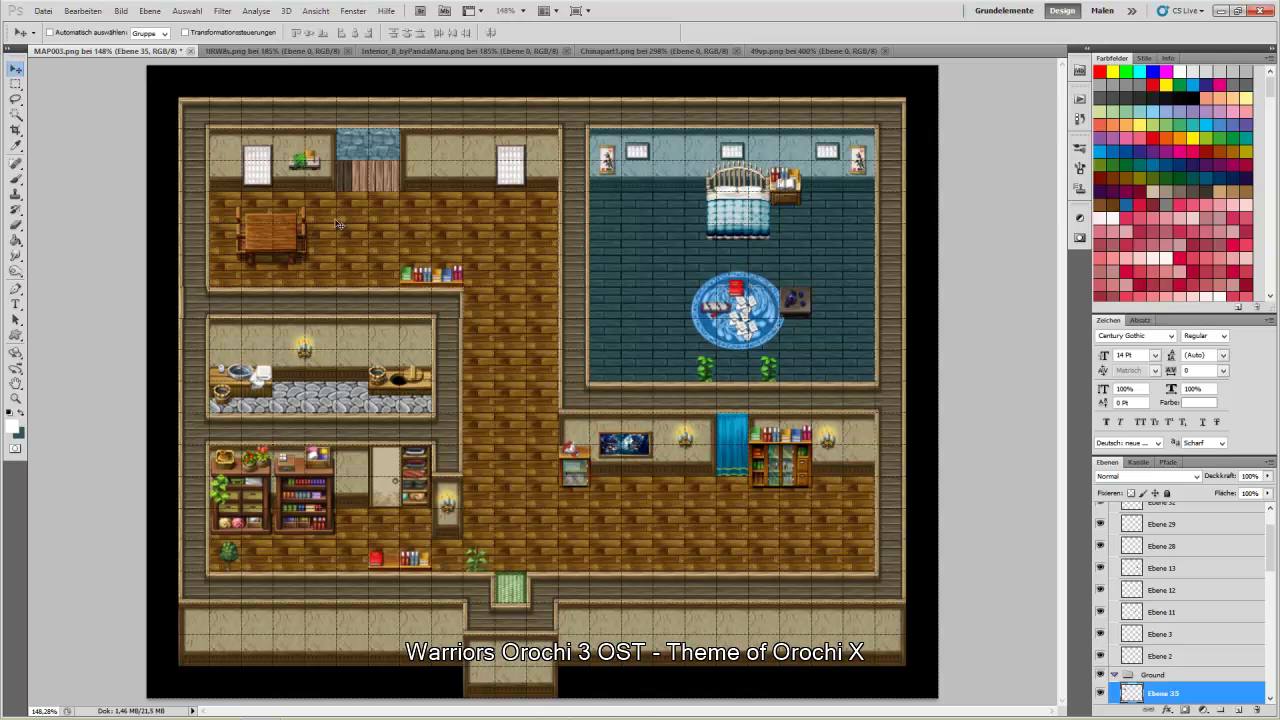
# Copy the teal diamond-shaped tablecloth from 49vp into MAP003 and center it on the upper-left room's wooden table
pyautogui.click(790, 50)
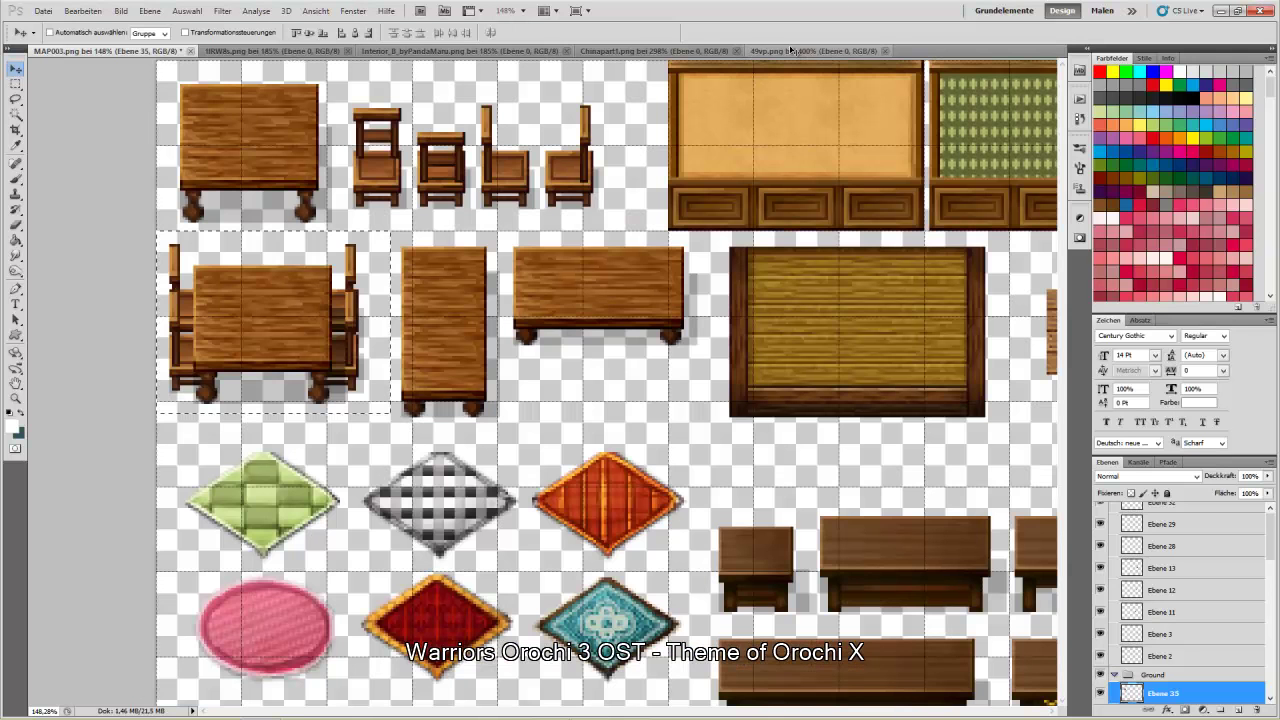
pyautogui.press('m')
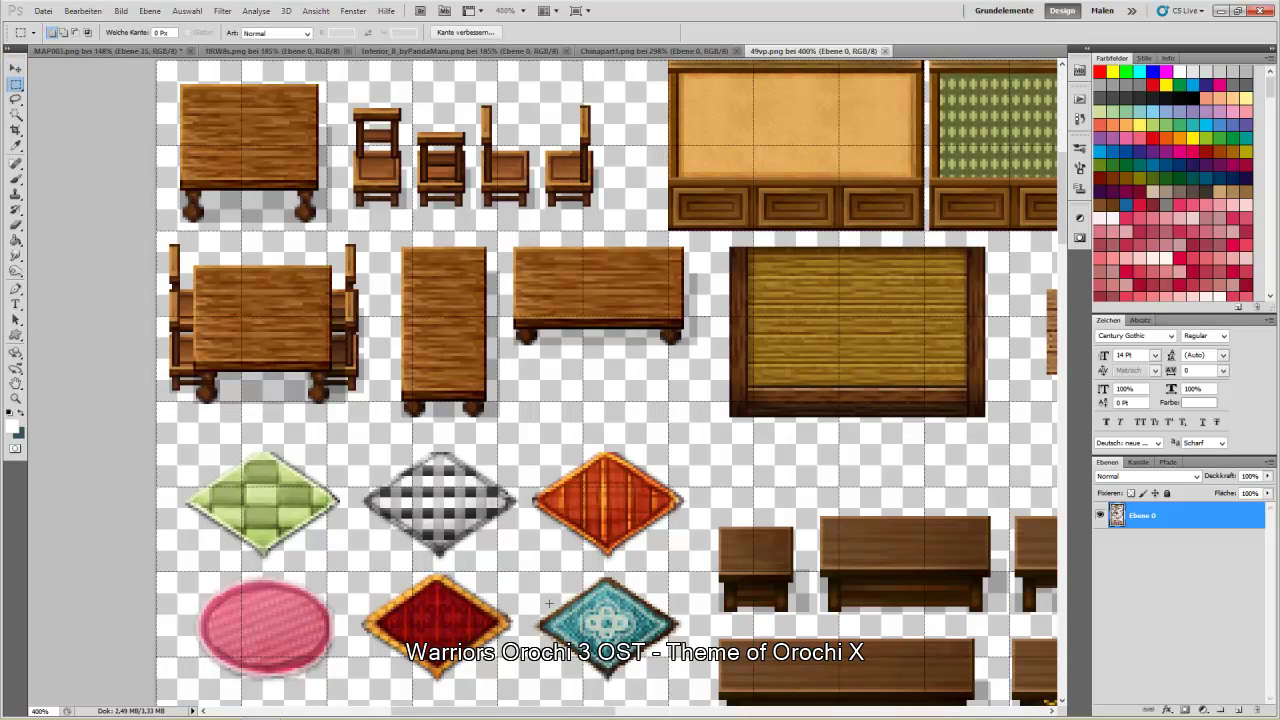
pyautogui.scroll(-3, 552, 604)
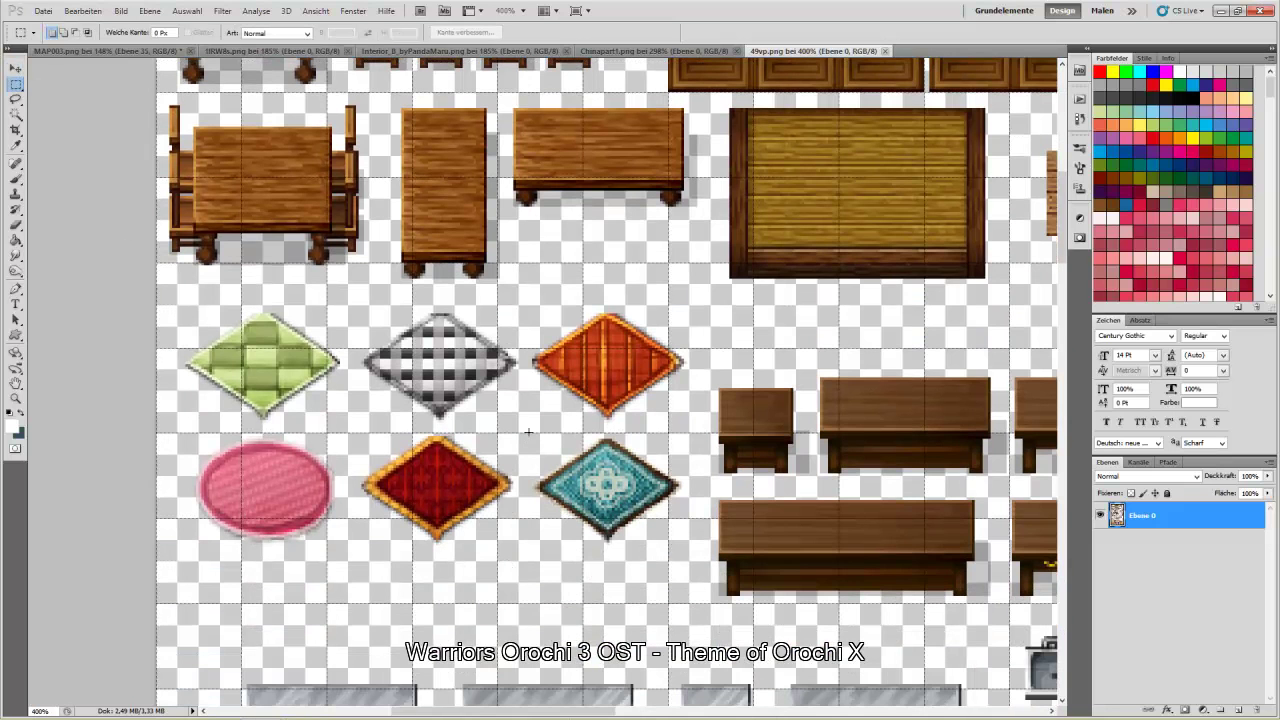
pyautogui.moveTo(540, 445); pyautogui.dragTo(690, 558)
pyautogui.hotkey('ctrl', 'd')
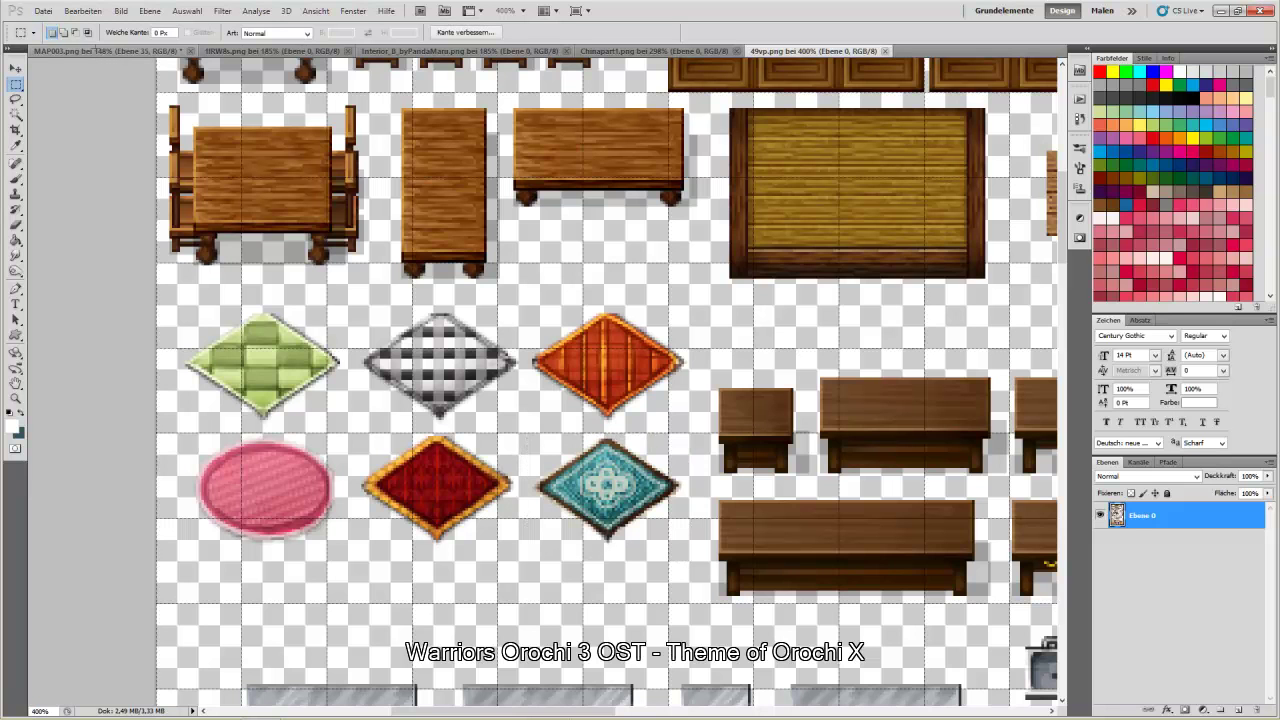
pyautogui.click(95, 48)
pyautogui.press('v')
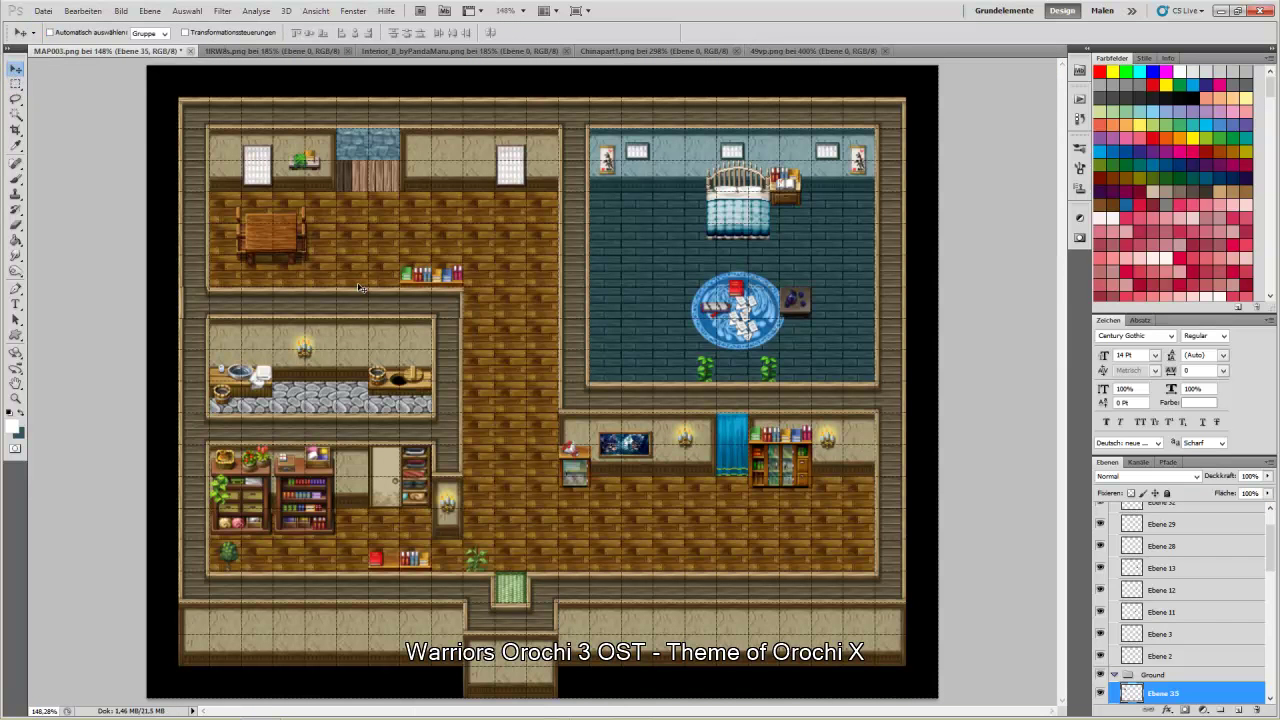
pyautogui.hotkey('ctrl', 'v')
pyautogui.moveTo(549, 391); pyautogui.dragTo(273, 227)
pyautogui.press('Up')
pyautogui.press('Up')
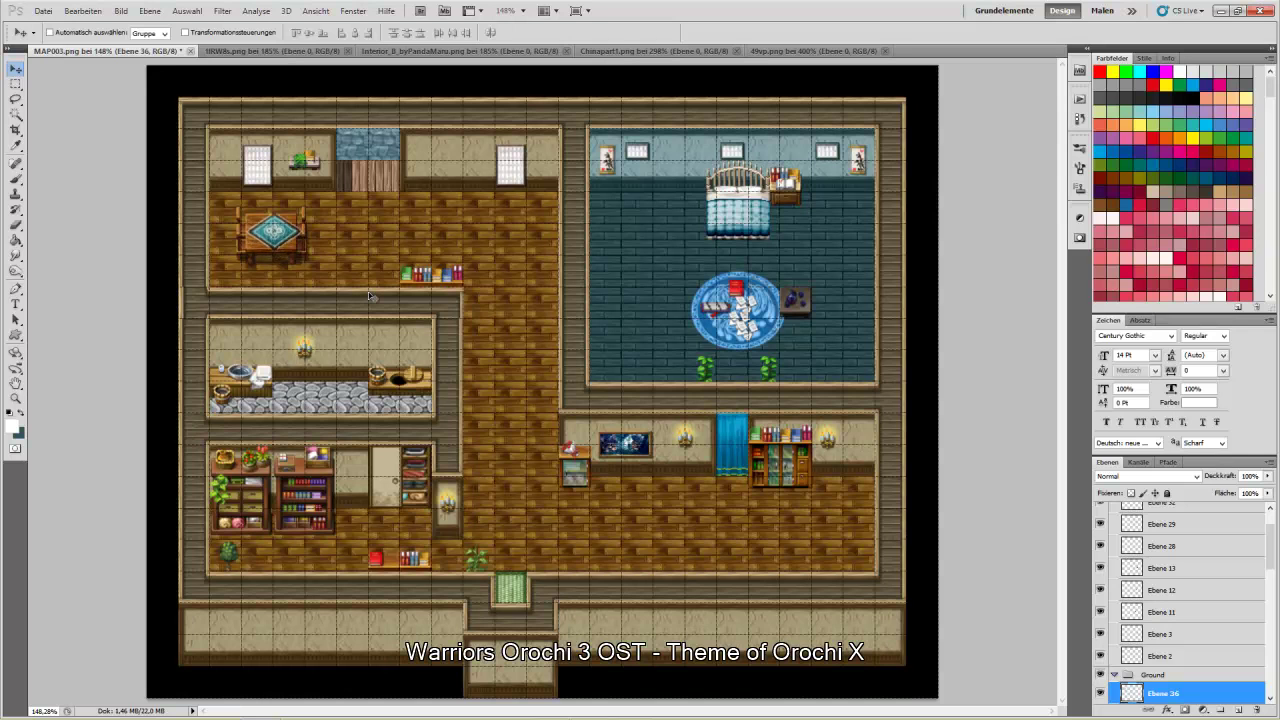
pyautogui.press('Up')
# Copy the small pot of purple-blue flowers from 49vp into MAP003 and place it on the teal tablecloth
pyautogui.click(786, 51)
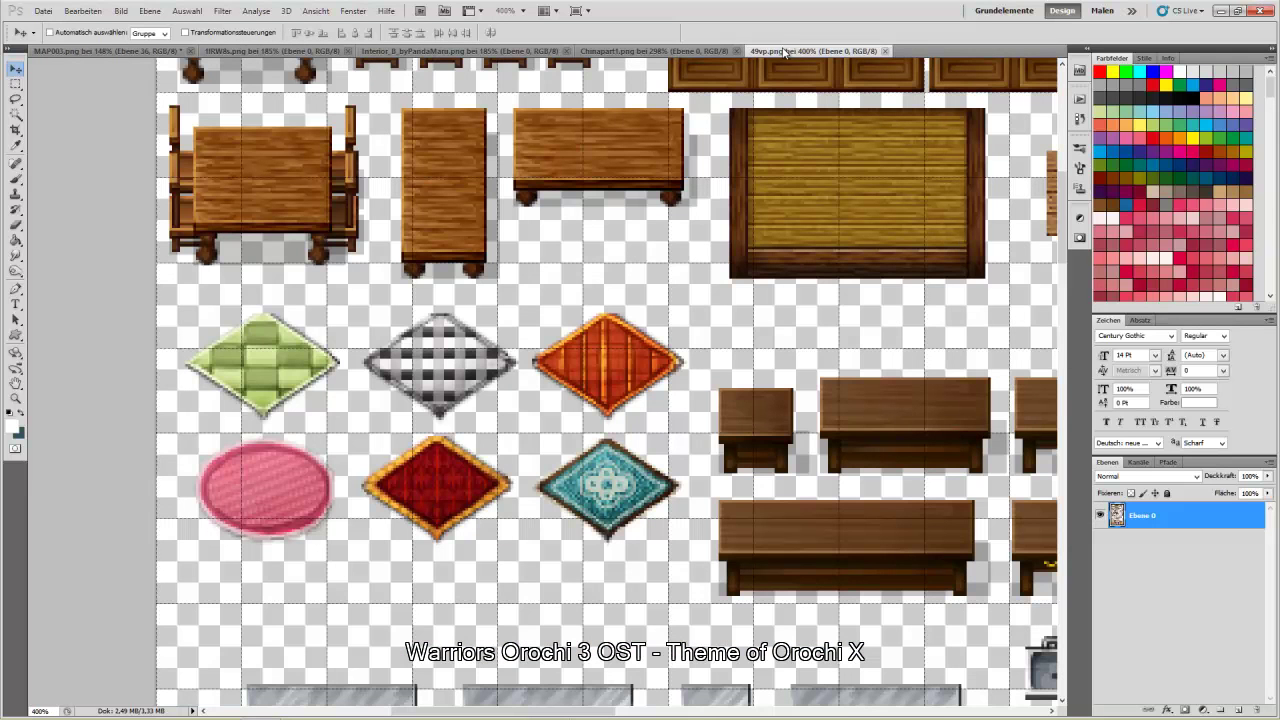
pyautogui.click(16, 84)
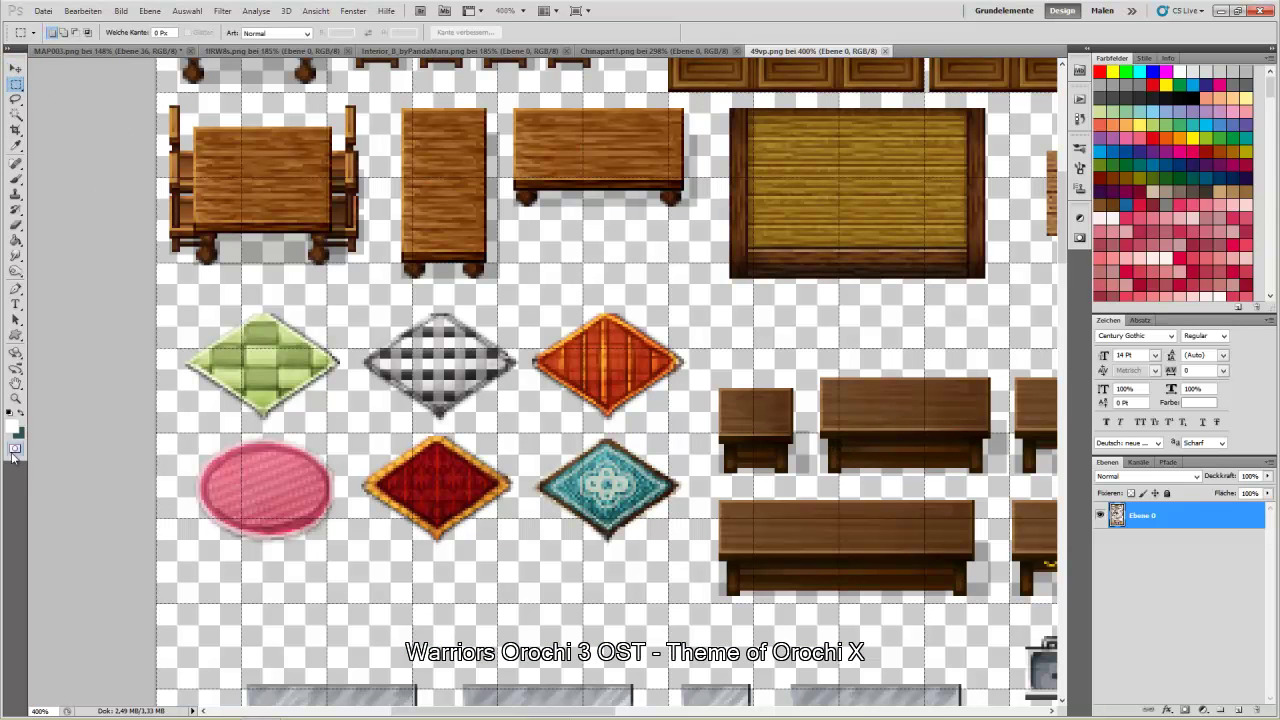
pyautogui.click(16, 398)
pyautogui.keyDown('alt'); pyautogui.click(603, 474); pyautogui.keyUp('alt')
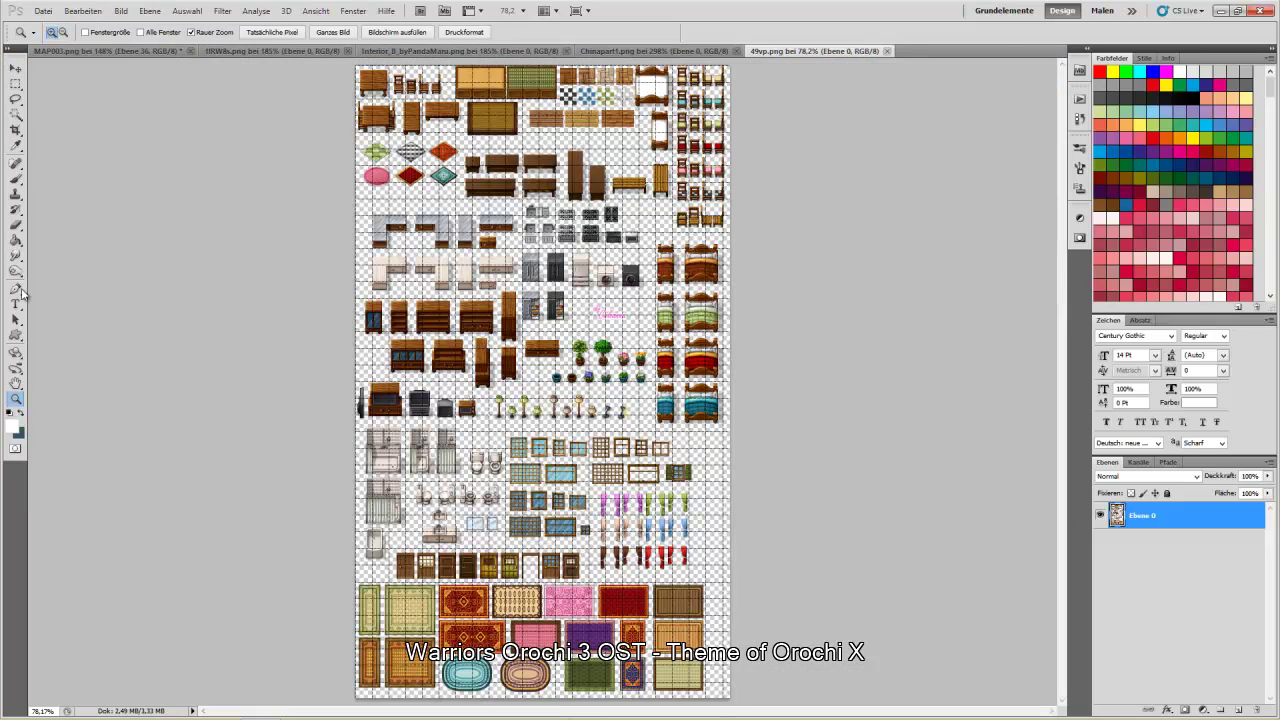
pyautogui.rightClick(590, 536)
pyautogui.click(620, 557)
pyautogui.click(621, 486)
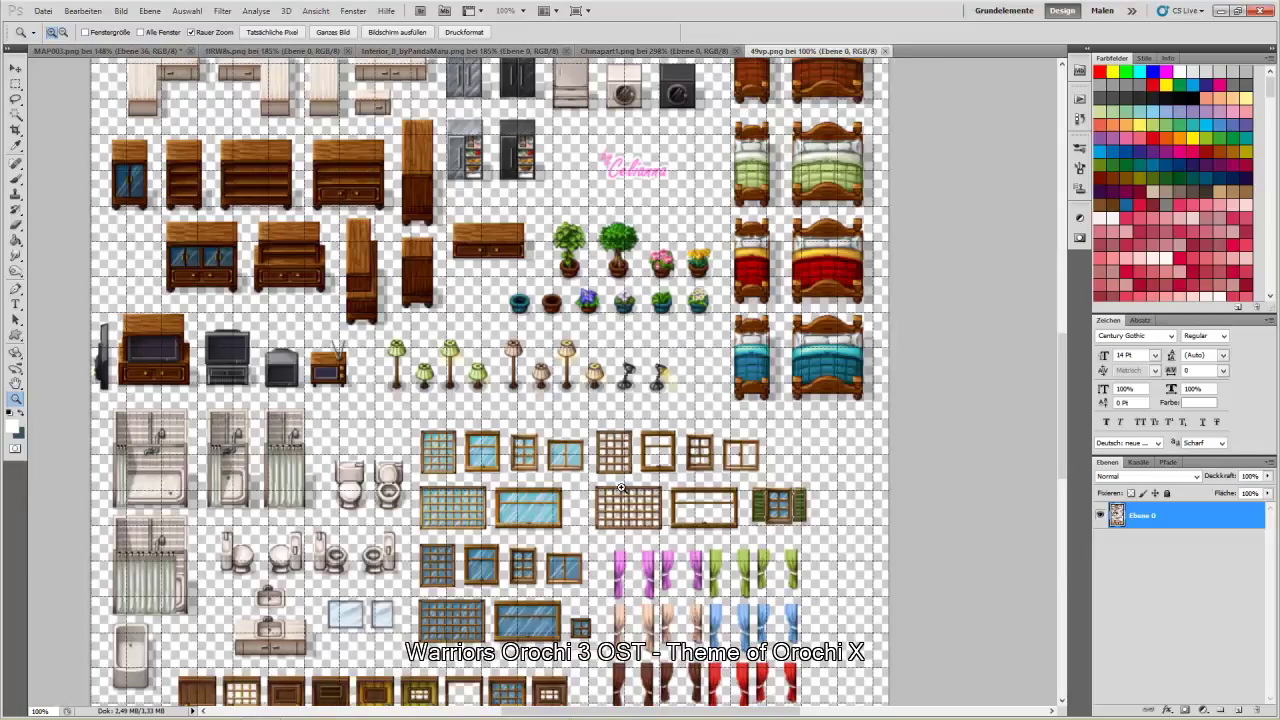
pyautogui.scroll(10, 620, 483)
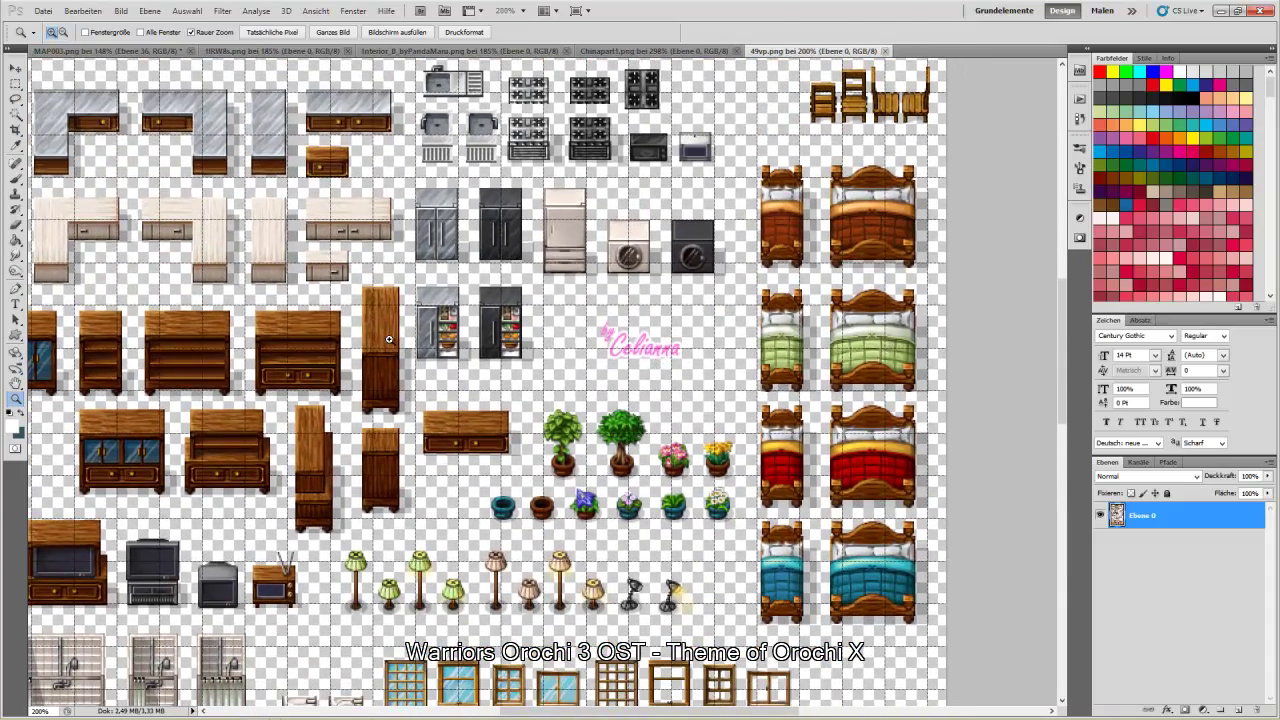
pyautogui.click(15, 85)
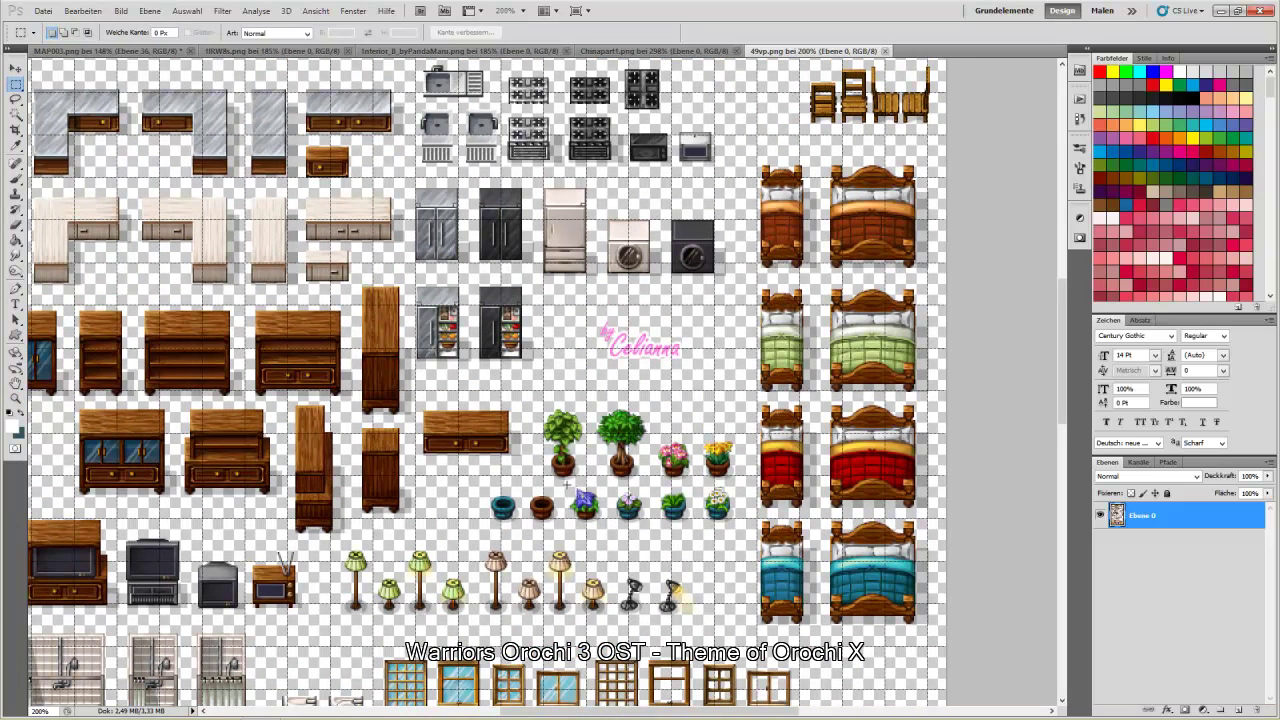
pyautogui.moveTo(575, 487); pyautogui.dragTo(607, 523)
pyautogui.press('Left')
pyautogui.press('Left')
pyautogui.press('Left')
pyautogui.click(100, 51)
pyautogui.hotkey('ctrl', 'v')
pyautogui.click(16, 68)
pyautogui.moveTo(551, 380); pyautogui.dragTo(284, 221)
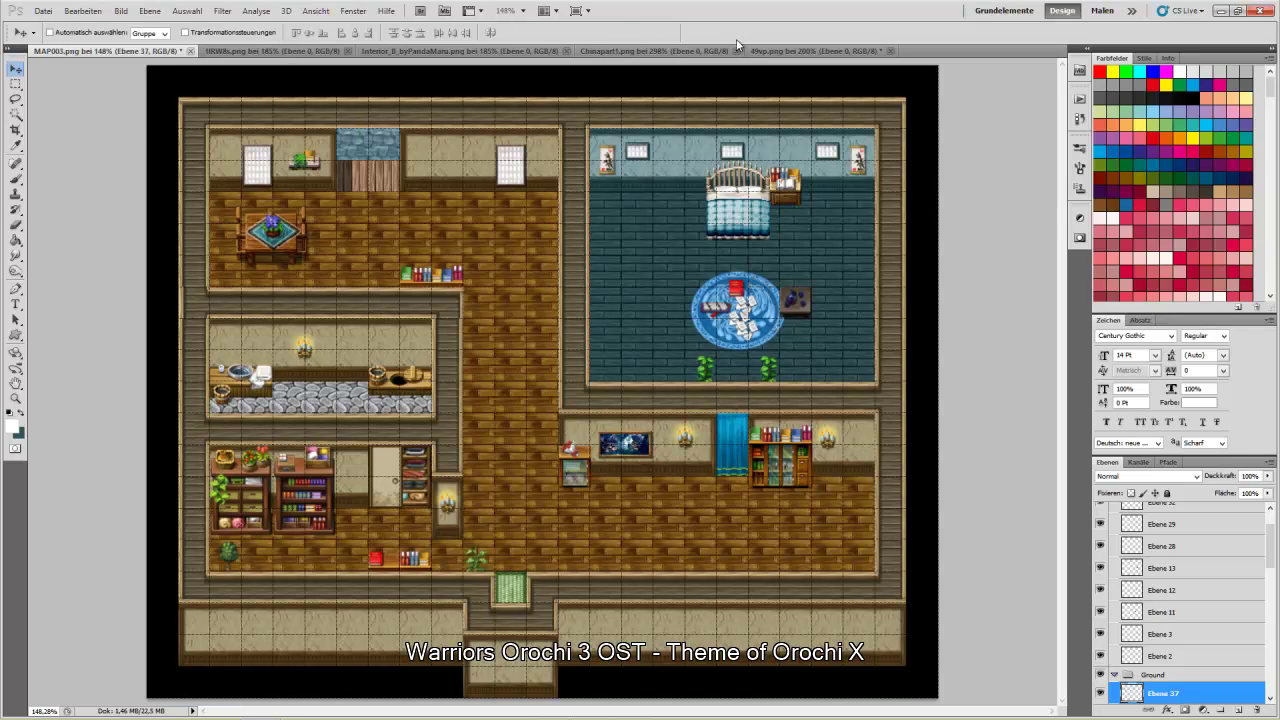
# Copy the tall light-green potted tree from 49vp into MAP003 and place it against the upper-left room's back wall, left of the right window
pyautogui.click(795, 50)
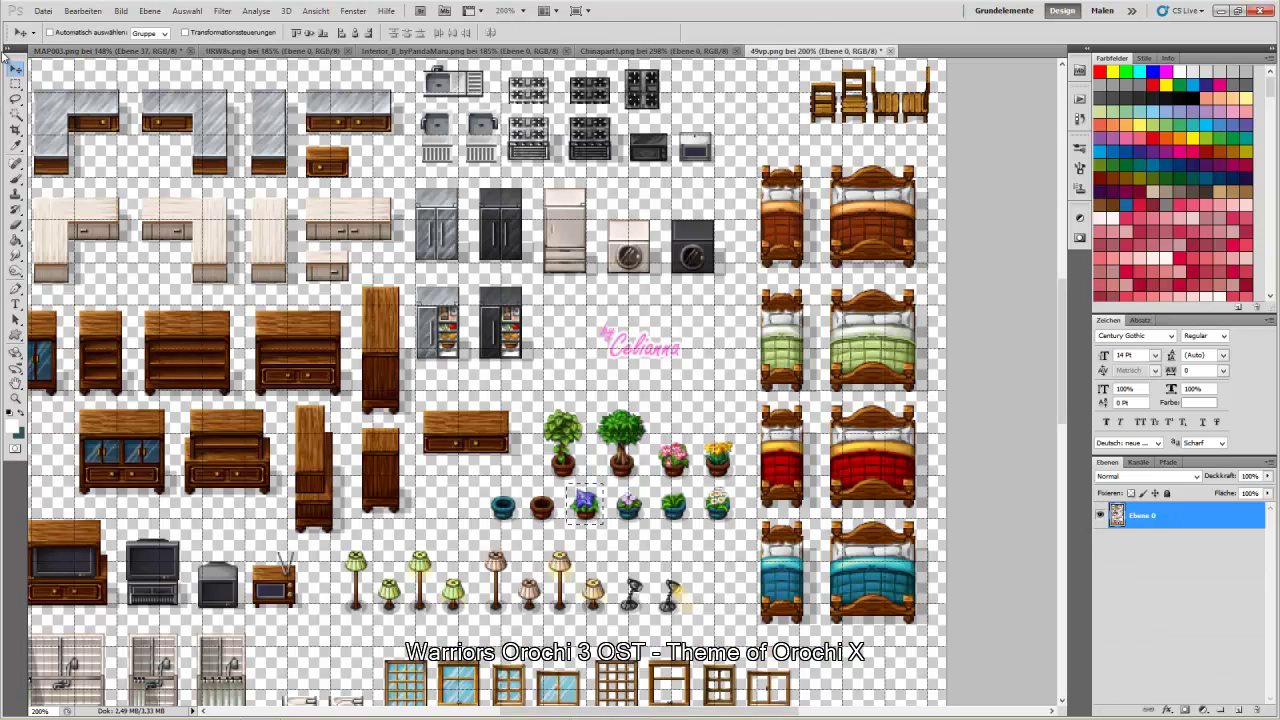
pyautogui.press('m')
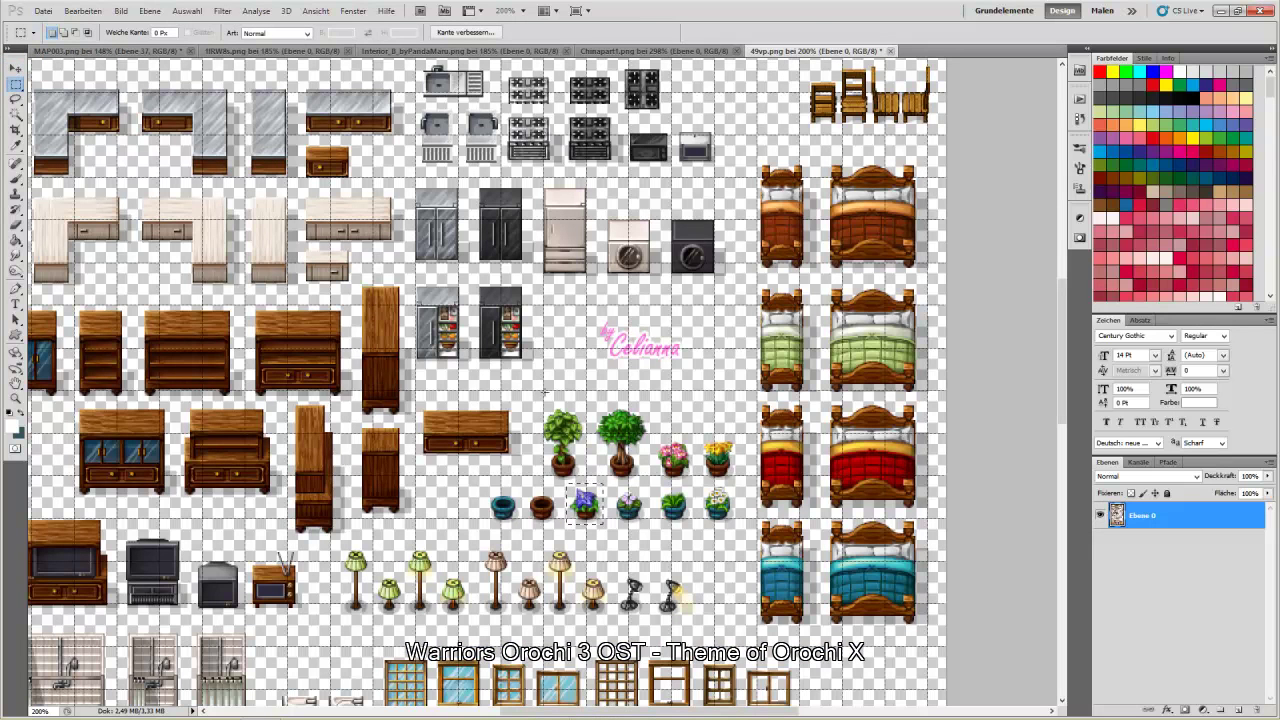
pyautogui.moveTo(580, 484); pyautogui.dragTo(586, 484)
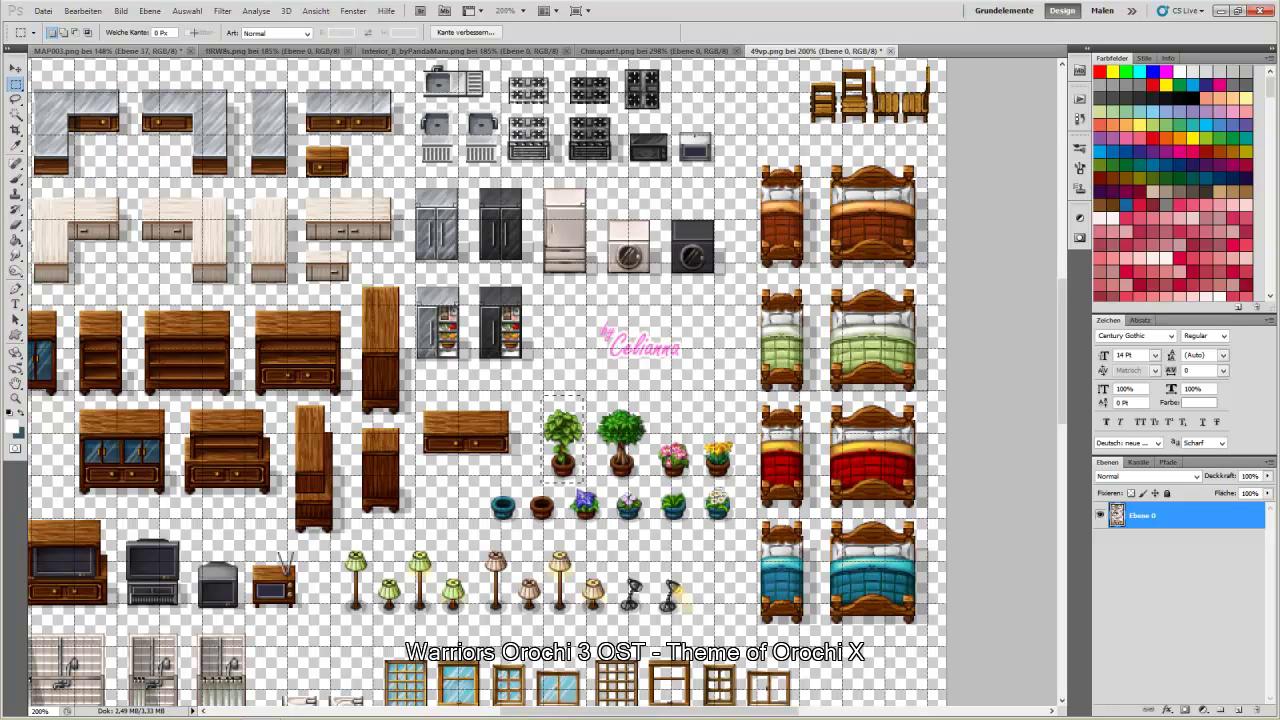
pyautogui.click(158, 51)
pyautogui.hotkey('ctrl', 'v')
pyautogui.press('v')
pyautogui.moveTo(552, 399); pyautogui.dragTo(486, 199)
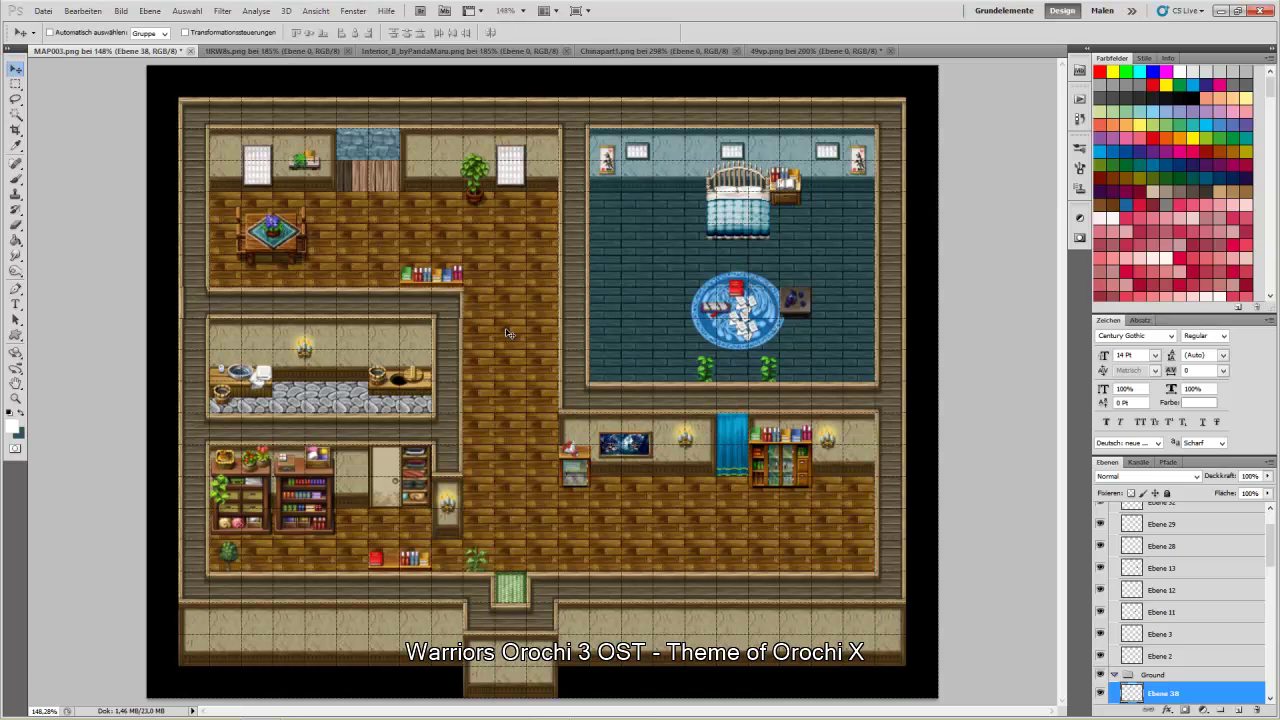
# Move the tall potted tree into the upper-left room's left back corner, beside the left window
pyautogui.moveTo(481, 178); pyautogui.dragTo(228, 198)
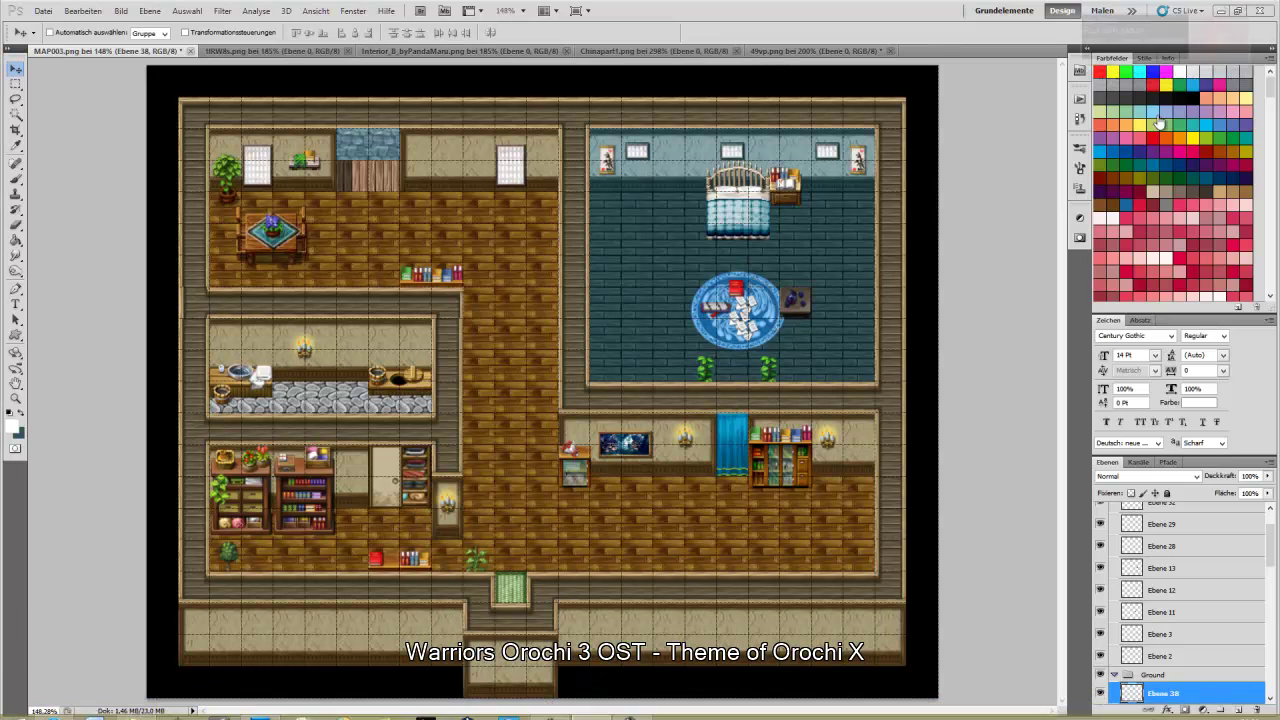
pyautogui.click(1148, 79)
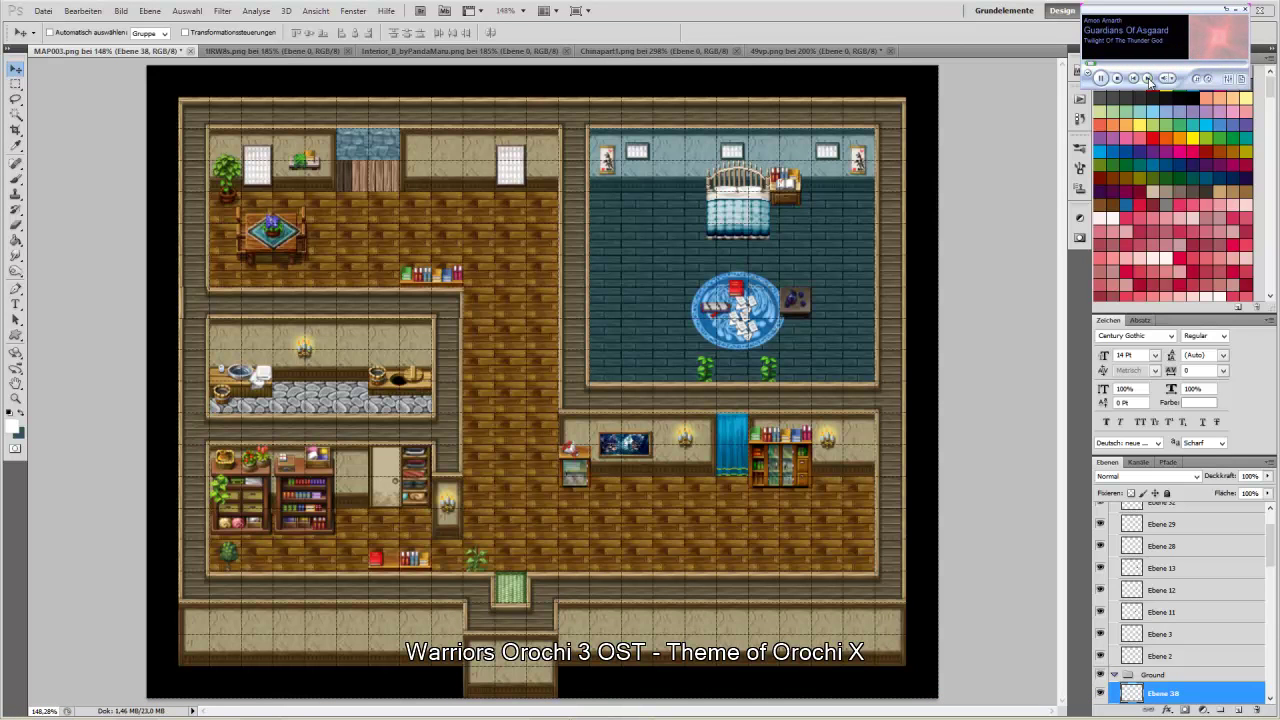
pyautogui.click(1148, 79)
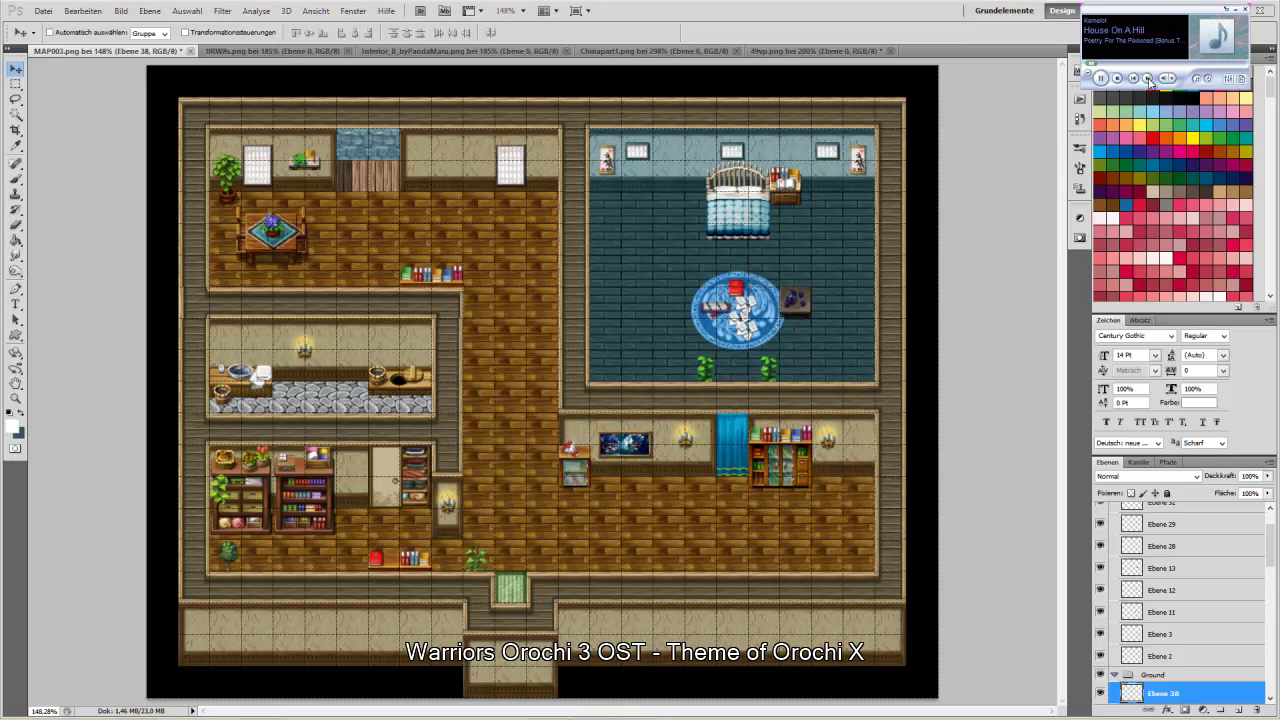
pyautogui.click(1148, 79)
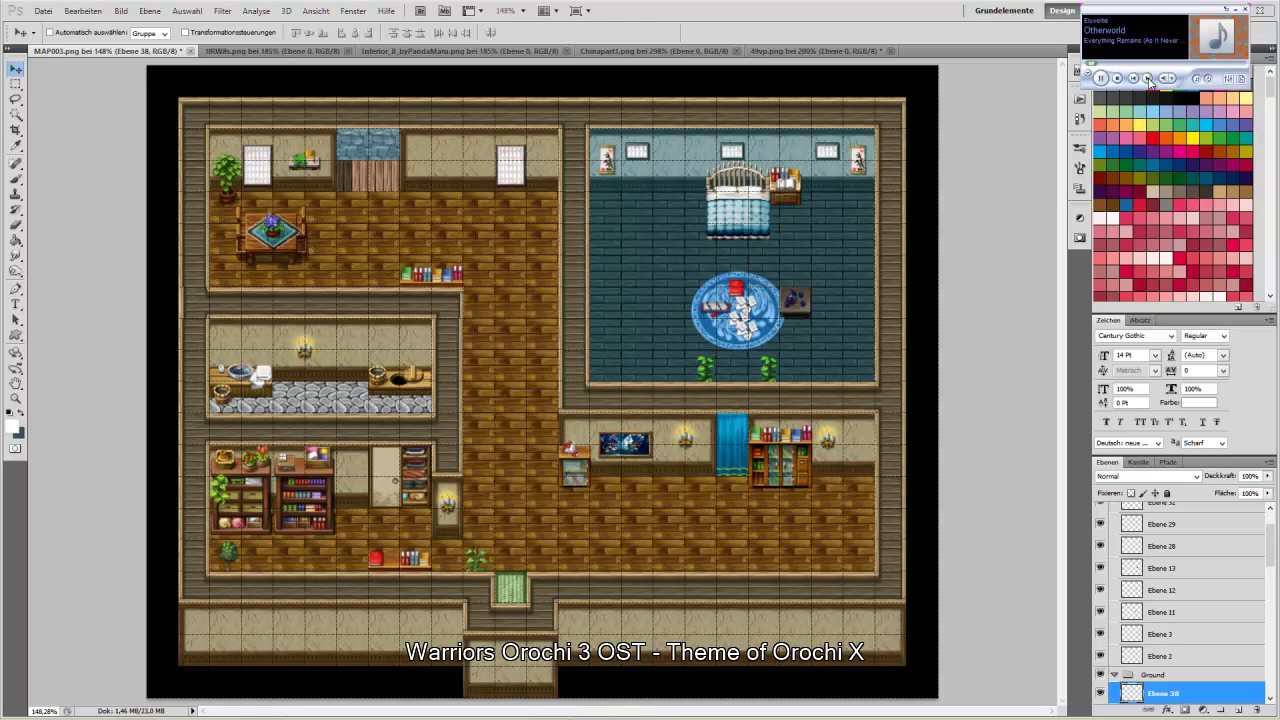
pyautogui.click(1148, 79)
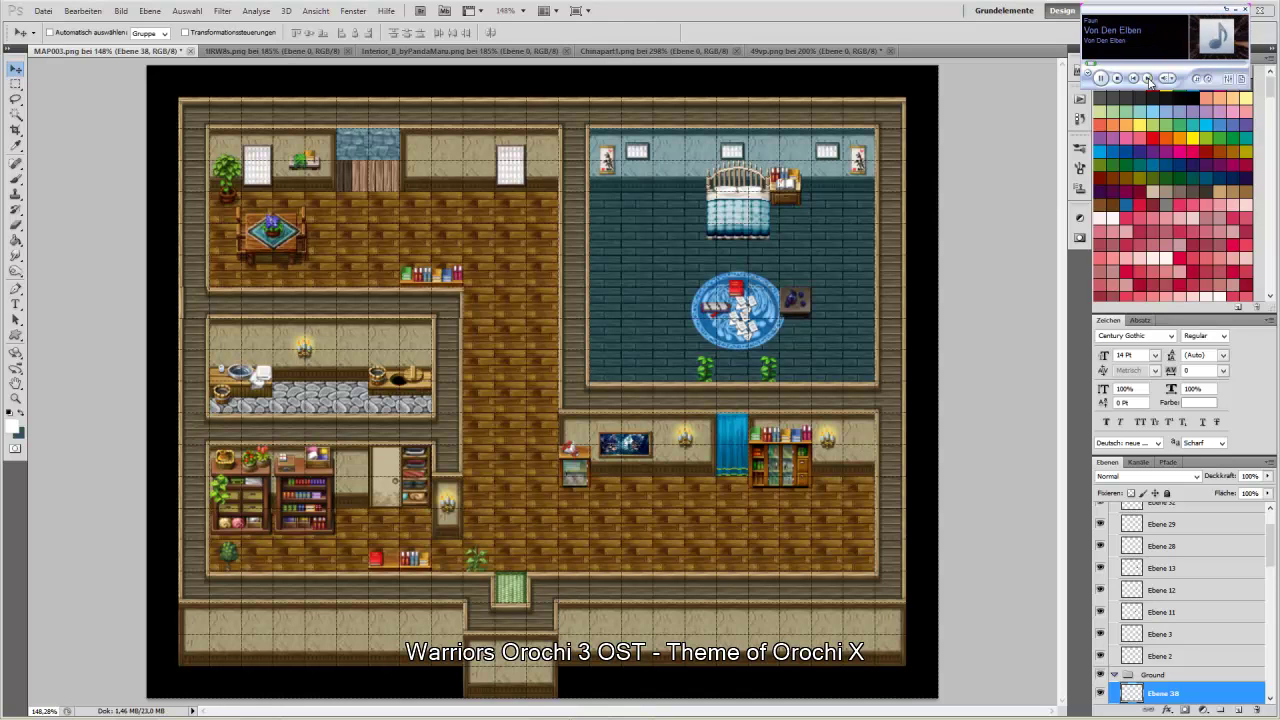
pyautogui.click(1148, 79)
pyautogui.click(1148, 79)
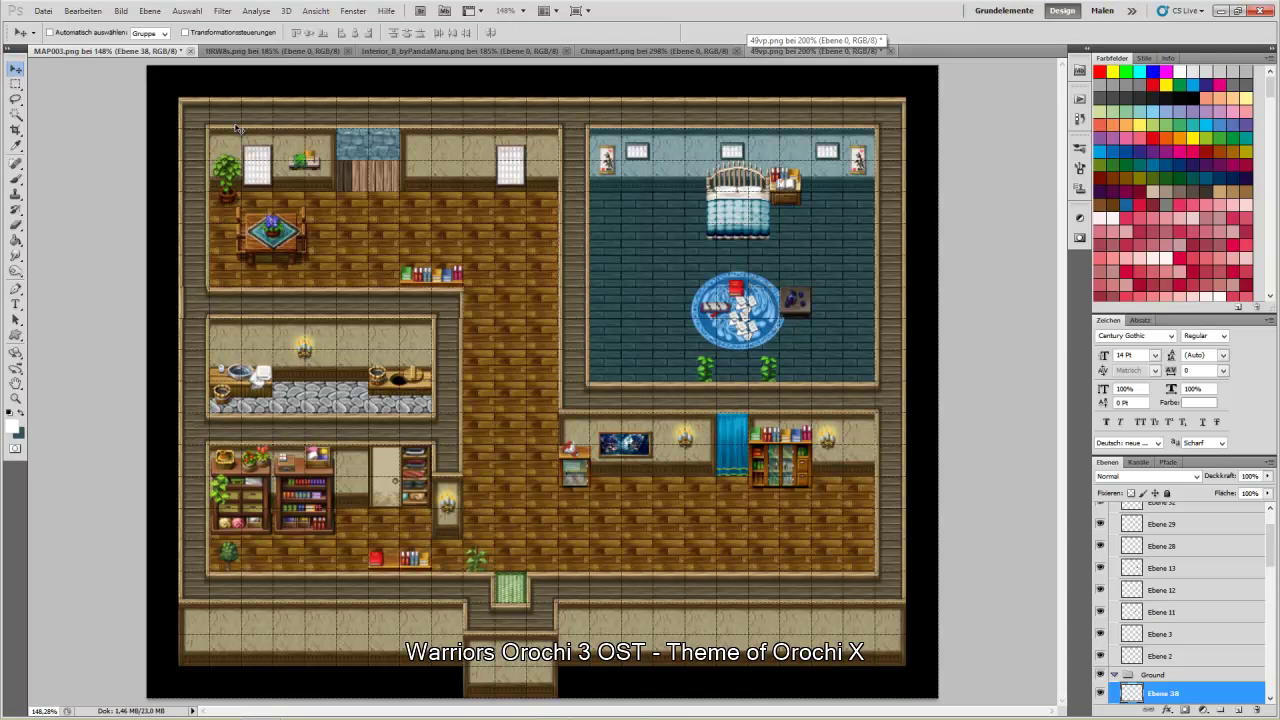
# Copy the dark green rectangular rug from the 49vp tileset and paste it into MAP003
pyautogui.click(783, 52)
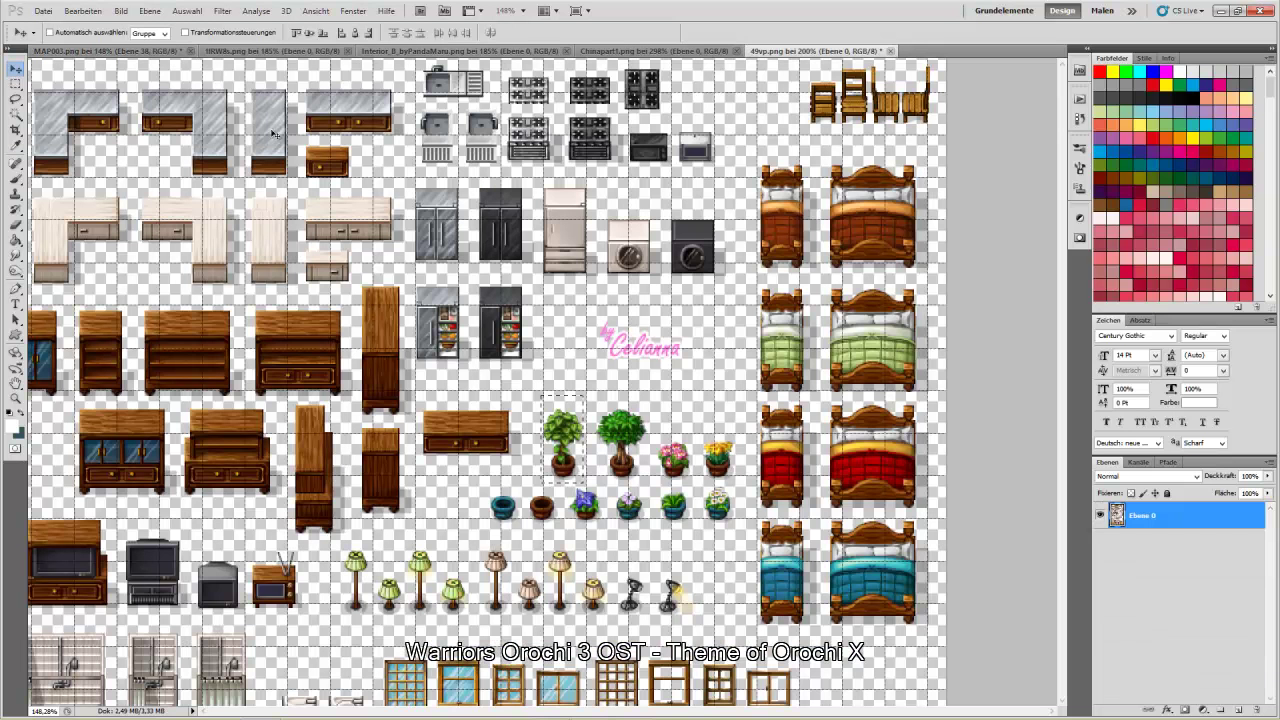
pyautogui.click(16, 84)
pyautogui.scroll(-7, 366, 324)
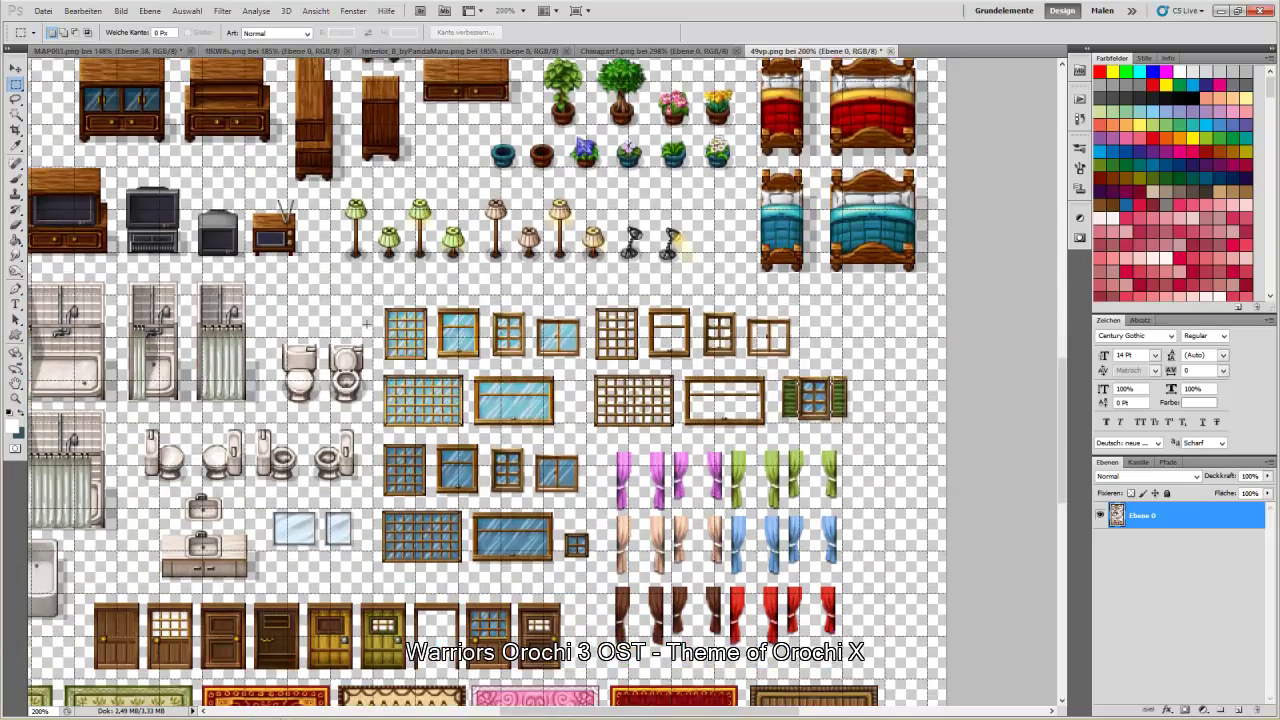
pyautogui.scroll(-8, 367, 323)
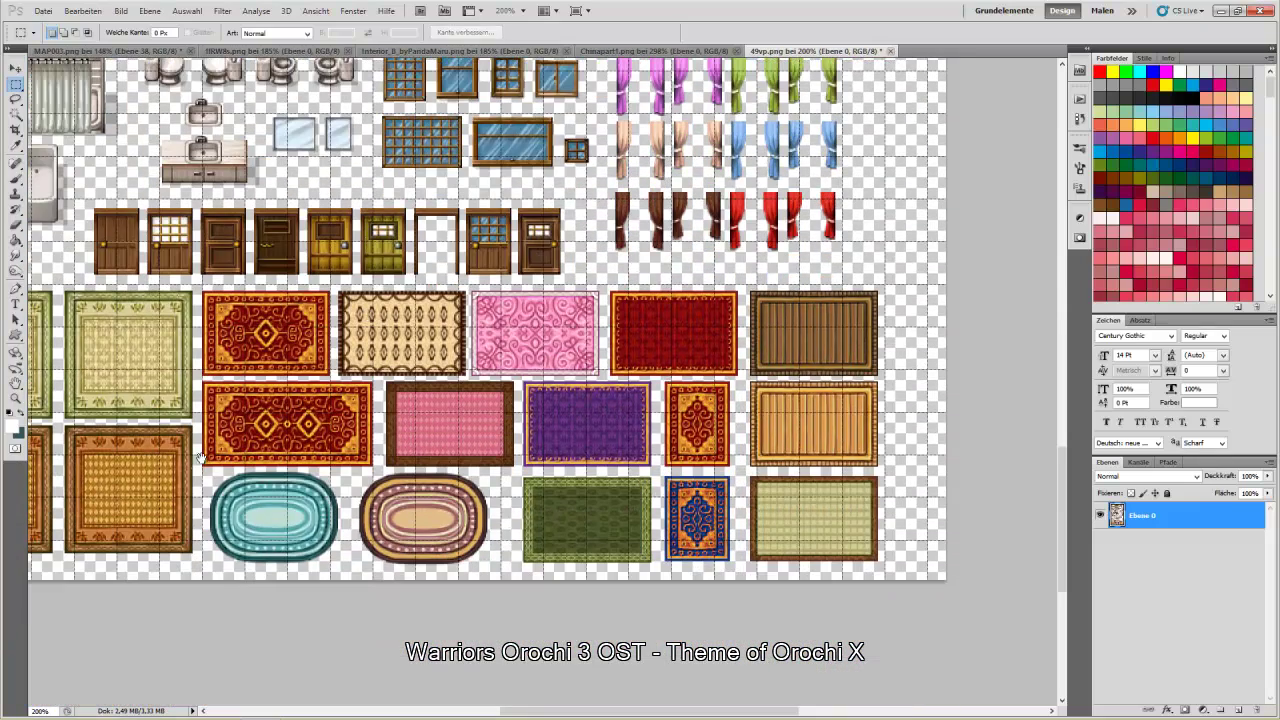
pyautogui.moveTo(300, 433); pyautogui.dragTo(337, 434)
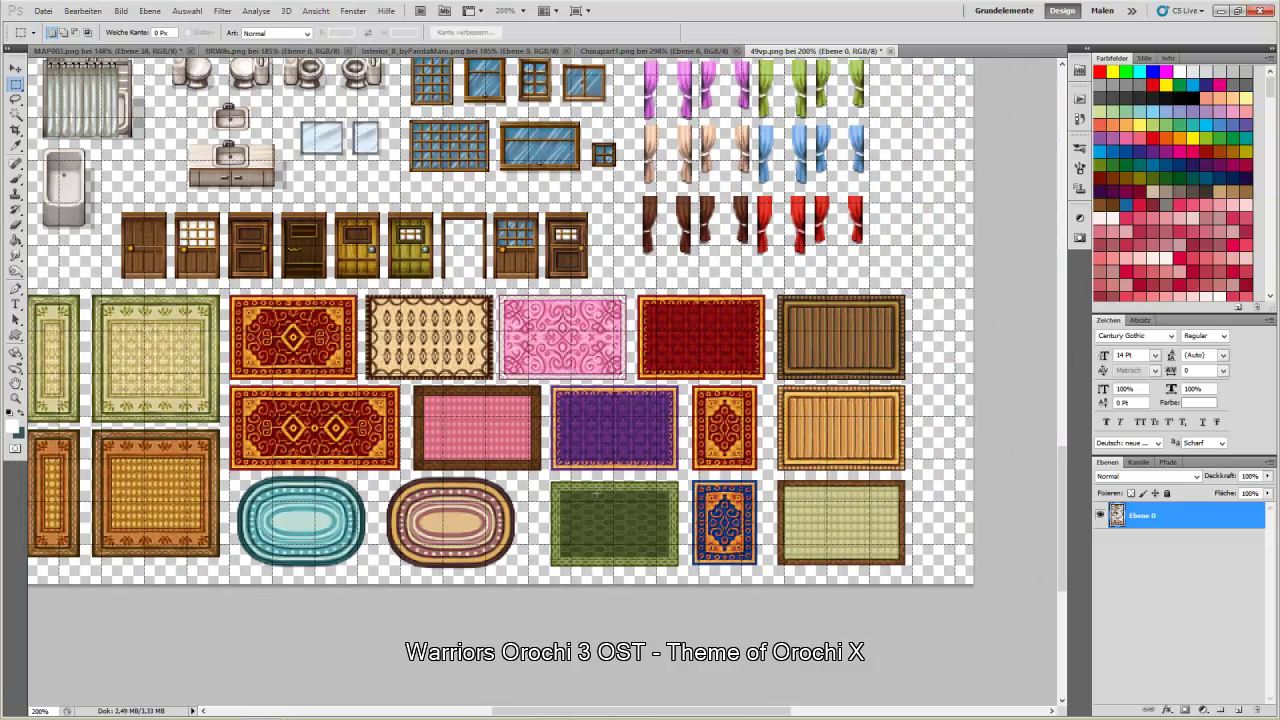
pyautogui.moveTo(658, 560); pyautogui.dragTo(686, 576)
pyautogui.click(15, 68)
pyautogui.hotkey('ctrl', 'Tab')
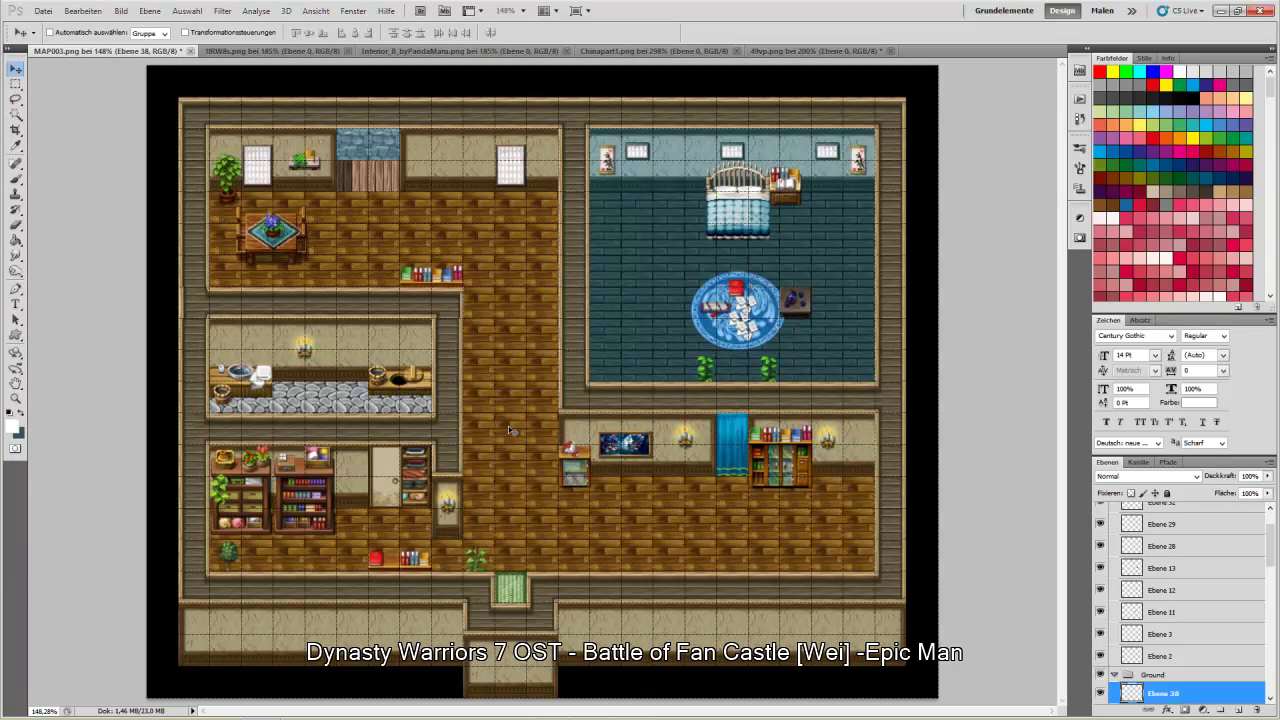
pyautogui.hotkey('ctrl', 'v')
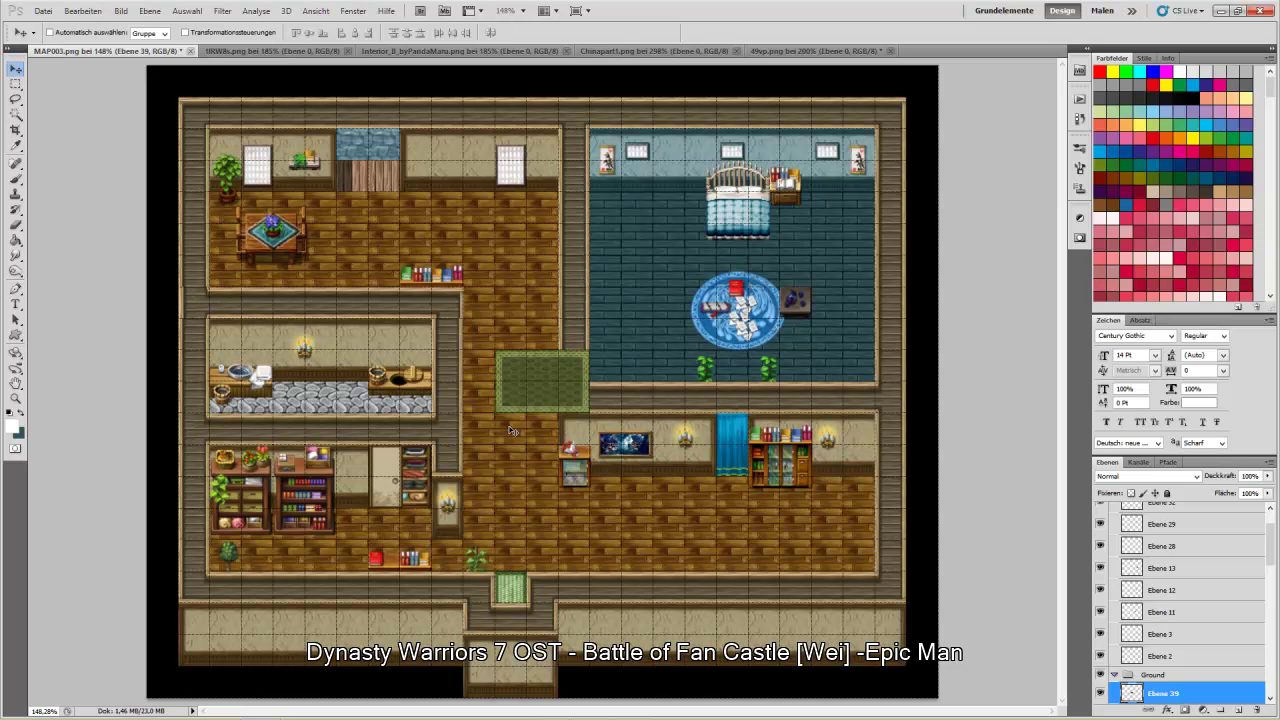
# Recolour the pasted rug to blue by setting its hue to +114 with Hue/Saturation
pyautogui.hotkey('ctrl', 'u')
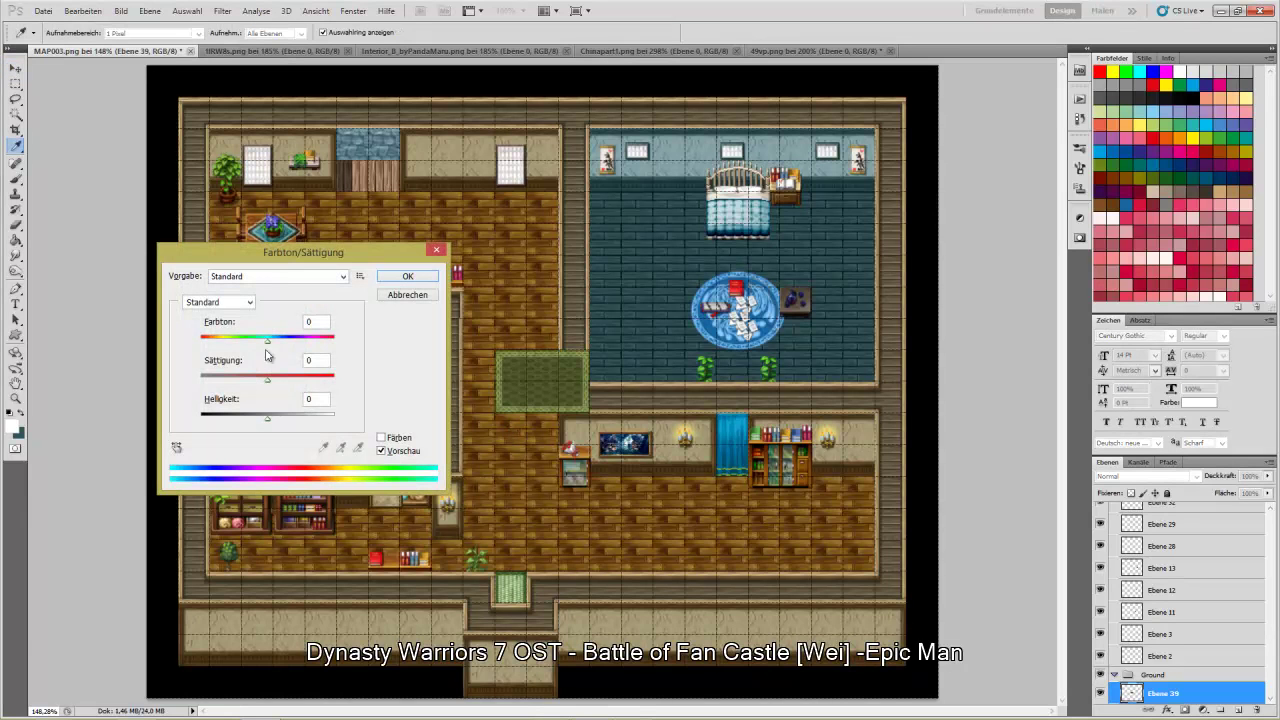
pyautogui.moveTo(268, 341); pyautogui.dragTo(317, 347)
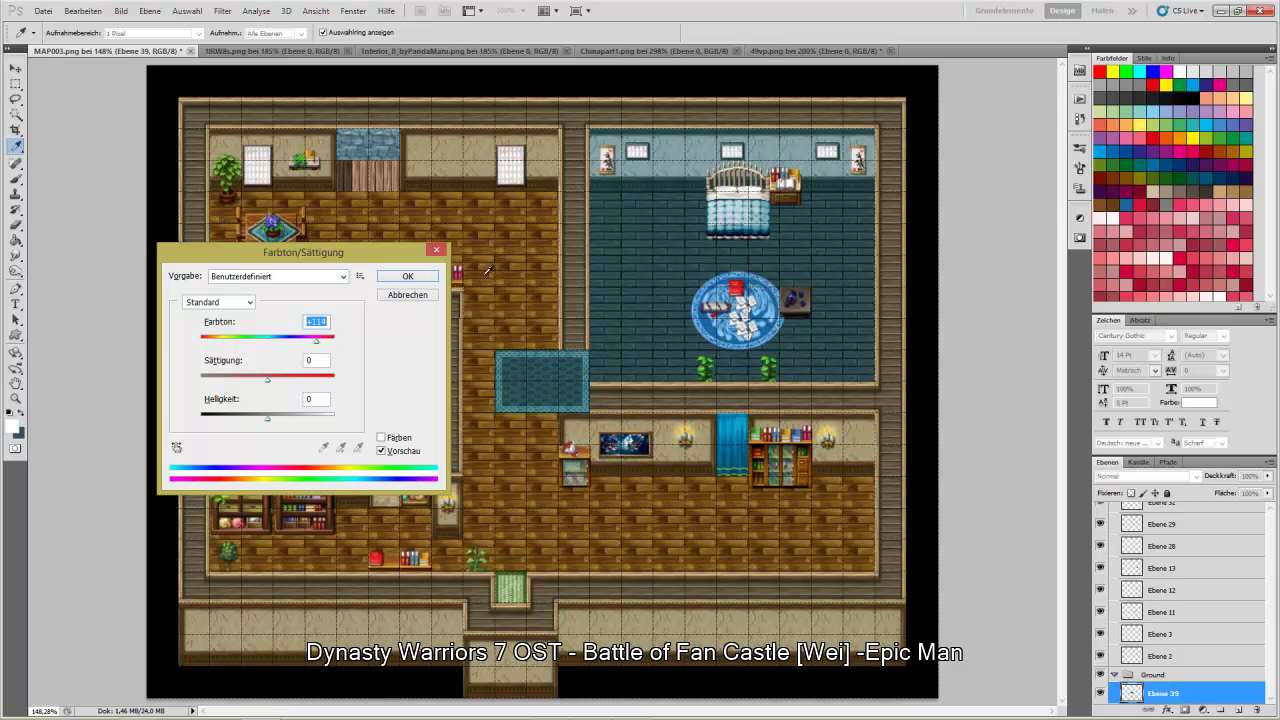
pyautogui.click(408, 276)
# Center the blue rug under the upper-left room's table and place its layer between Ebene 35 and Ebene 34
pyautogui.moveTo(551, 384); pyautogui.dragTo(283, 240)
pyautogui.moveTo(1162, 698); pyautogui.dragTo(1172, 682)
pyautogui.press('Down')
pyautogui.press('Down')
pyautogui.press('Left')
pyautogui.press('Left')
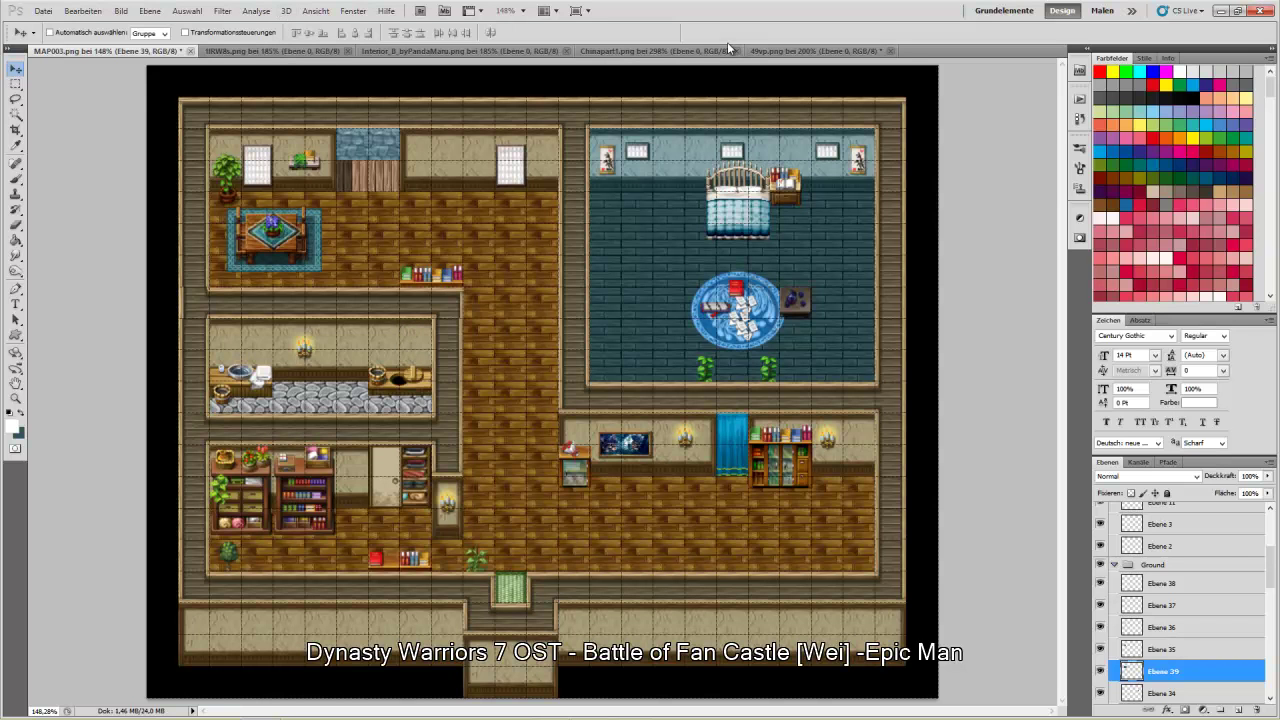
# Look through the 49vp tileset for further furniture and decorations for the map
pyautogui.click(773, 50)
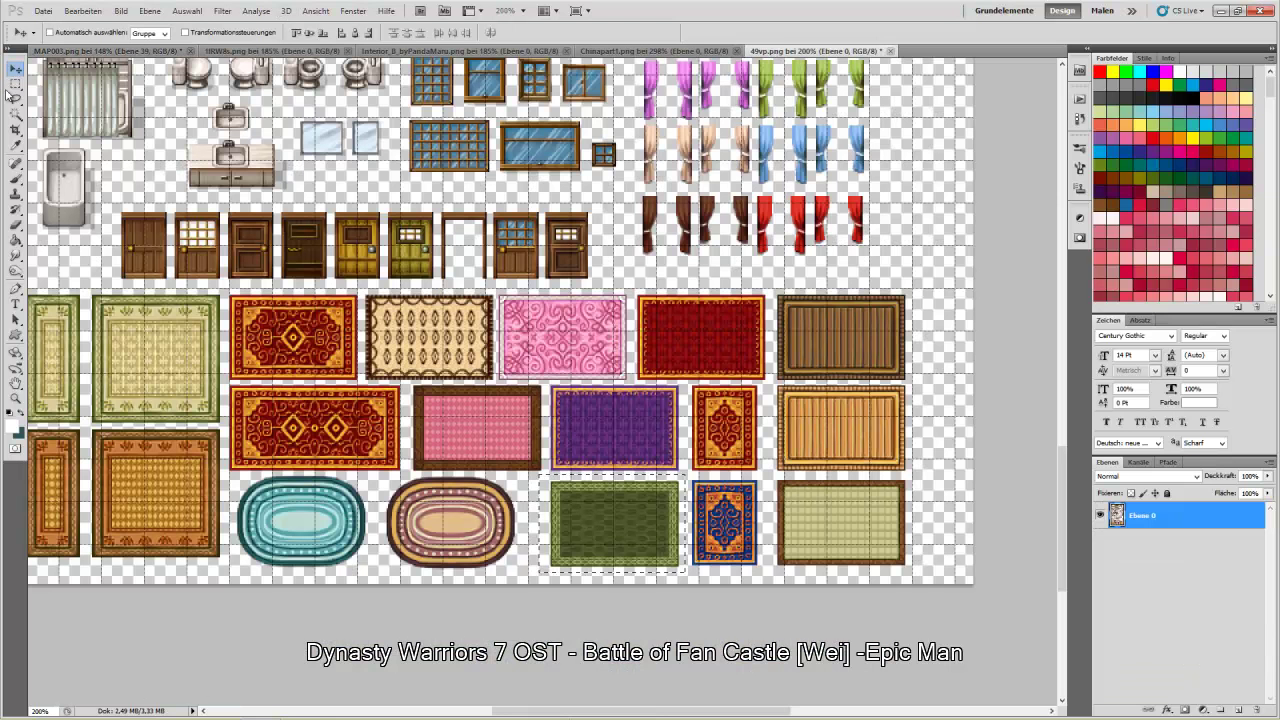
pyautogui.click(15, 84)
pyautogui.click(591, 325)
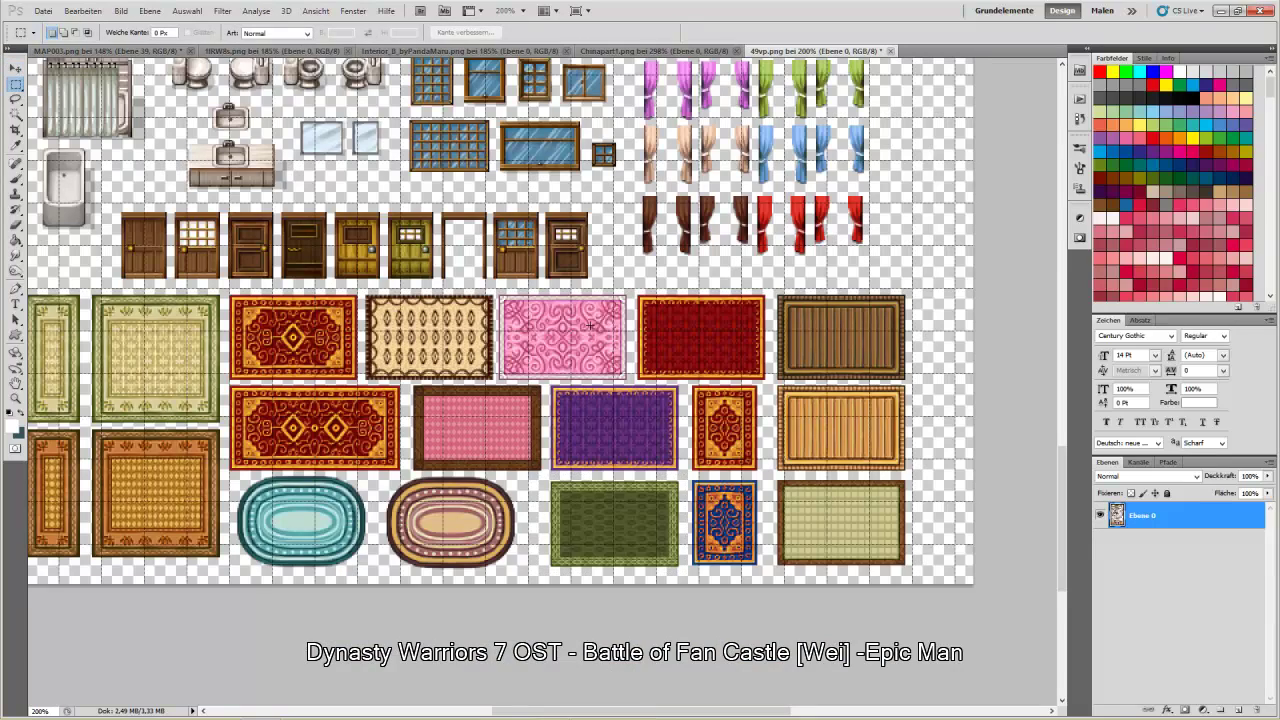
pyautogui.scroll(6, 591, 325)
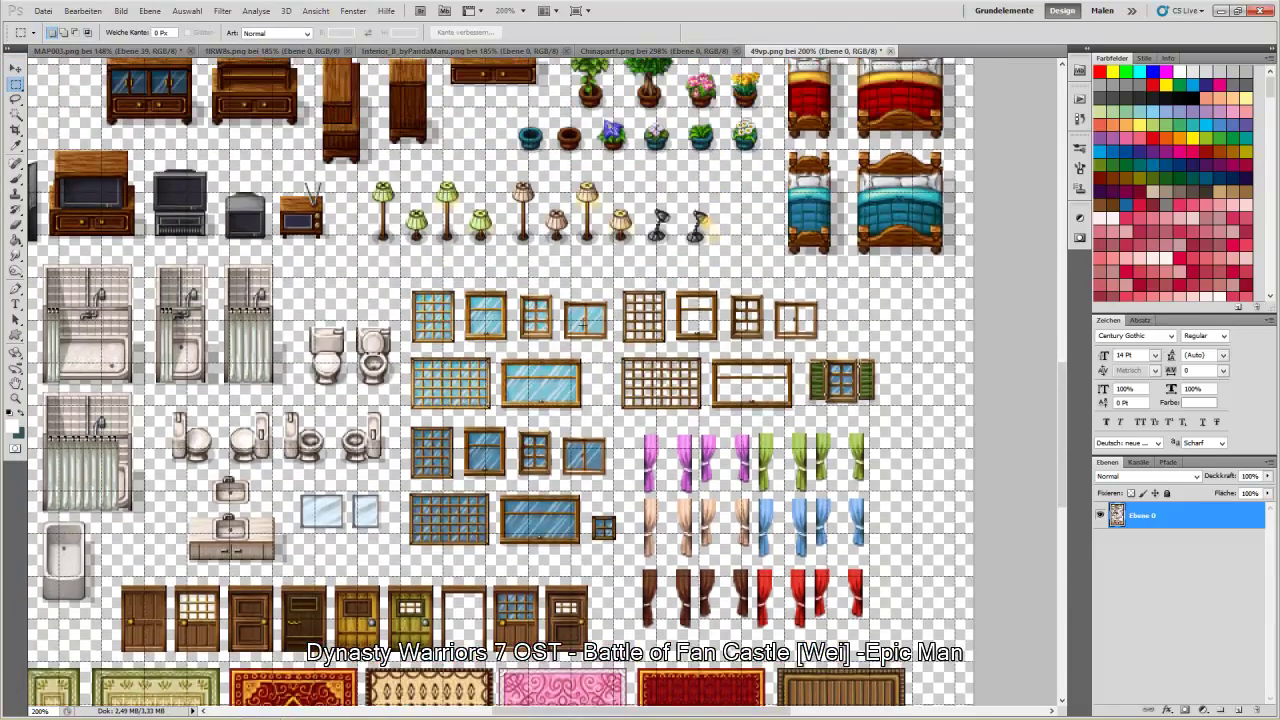
pyautogui.scroll(4, 585, 320)
pyautogui.scroll(7, 582, 325)
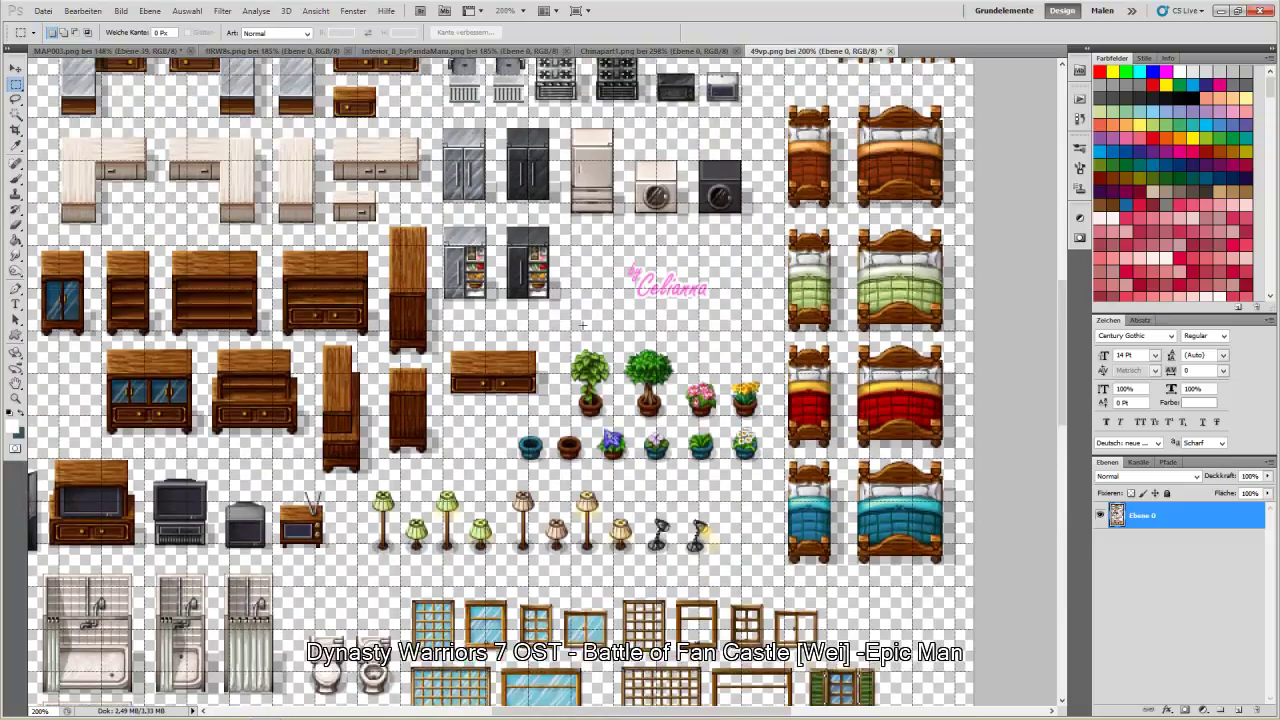
pyautogui.scroll(3, 582, 325)
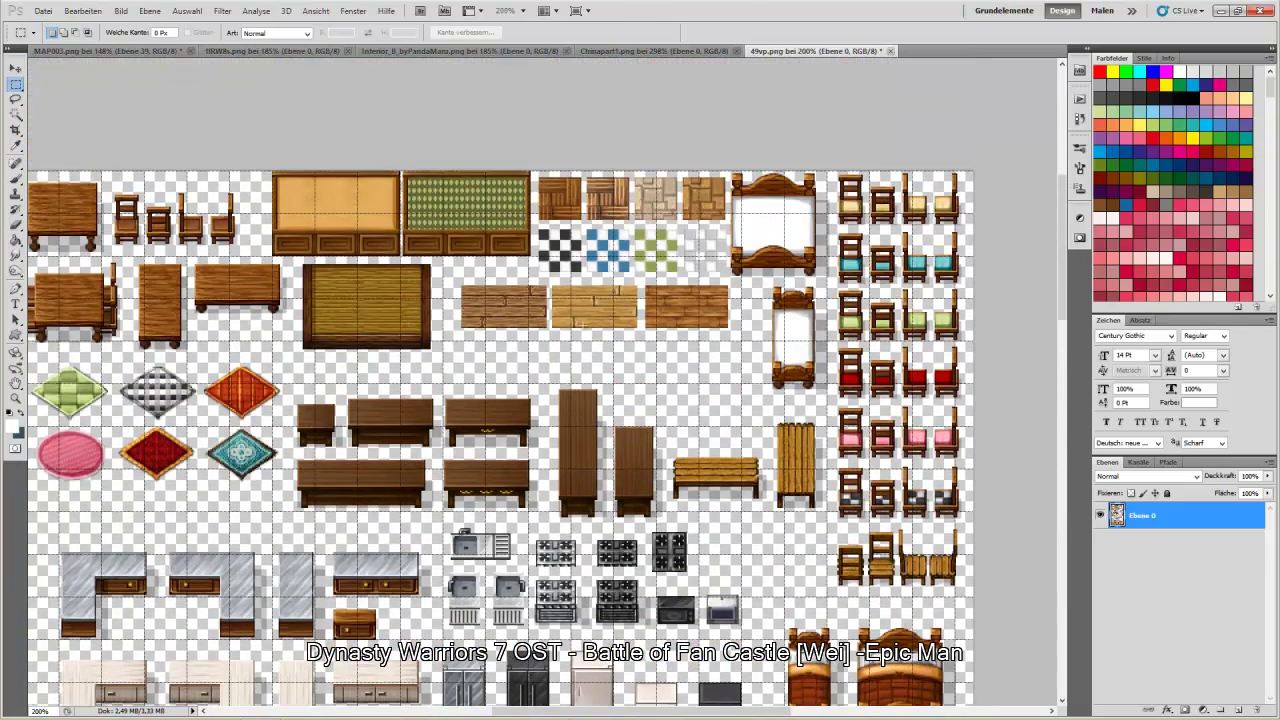
pyautogui.scroll(-6, 578, 325)
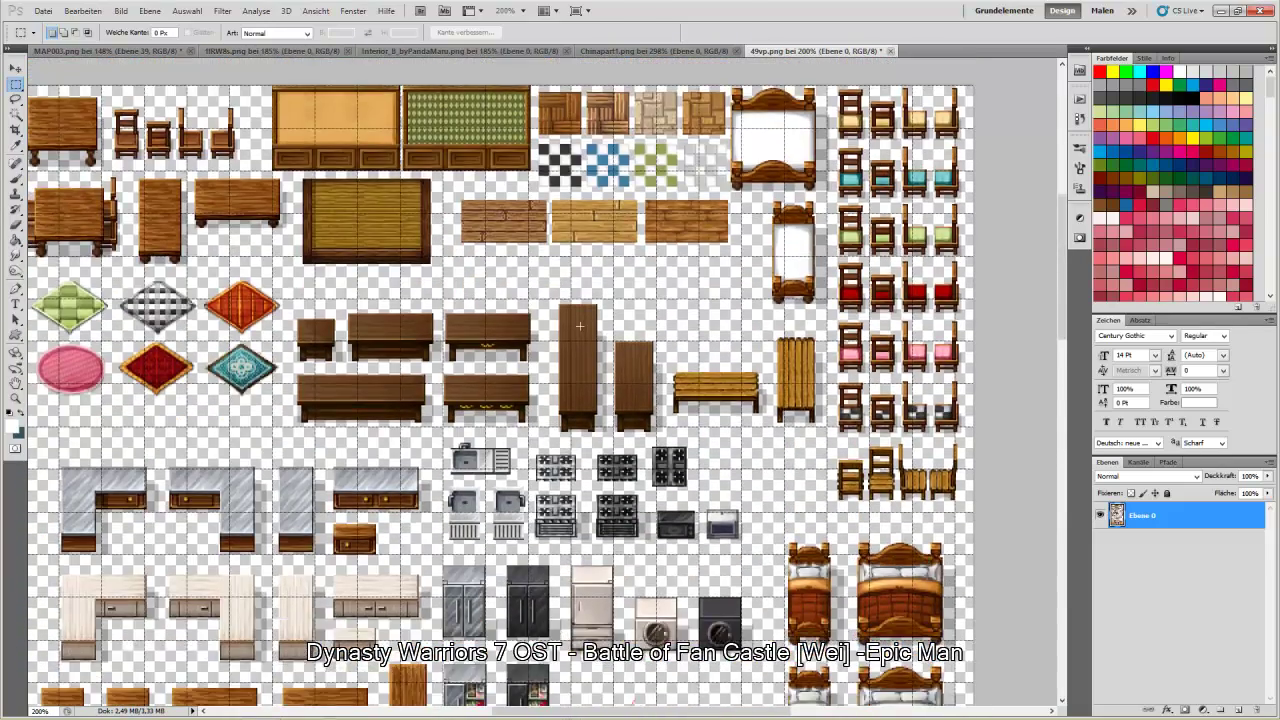
pyautogui.scroll(-6, 579, 326)
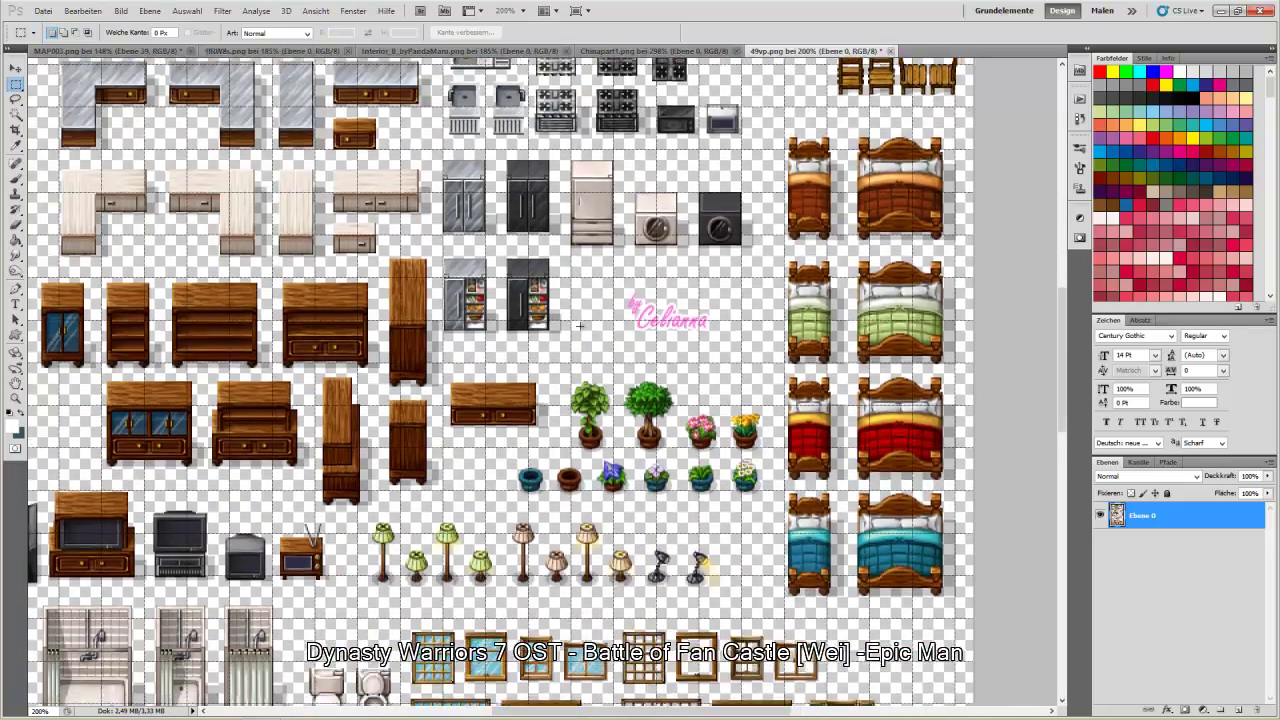
pyautogui.scroll(-2, 579, 326)
pyautogui.scroll(-3, 578, 326)
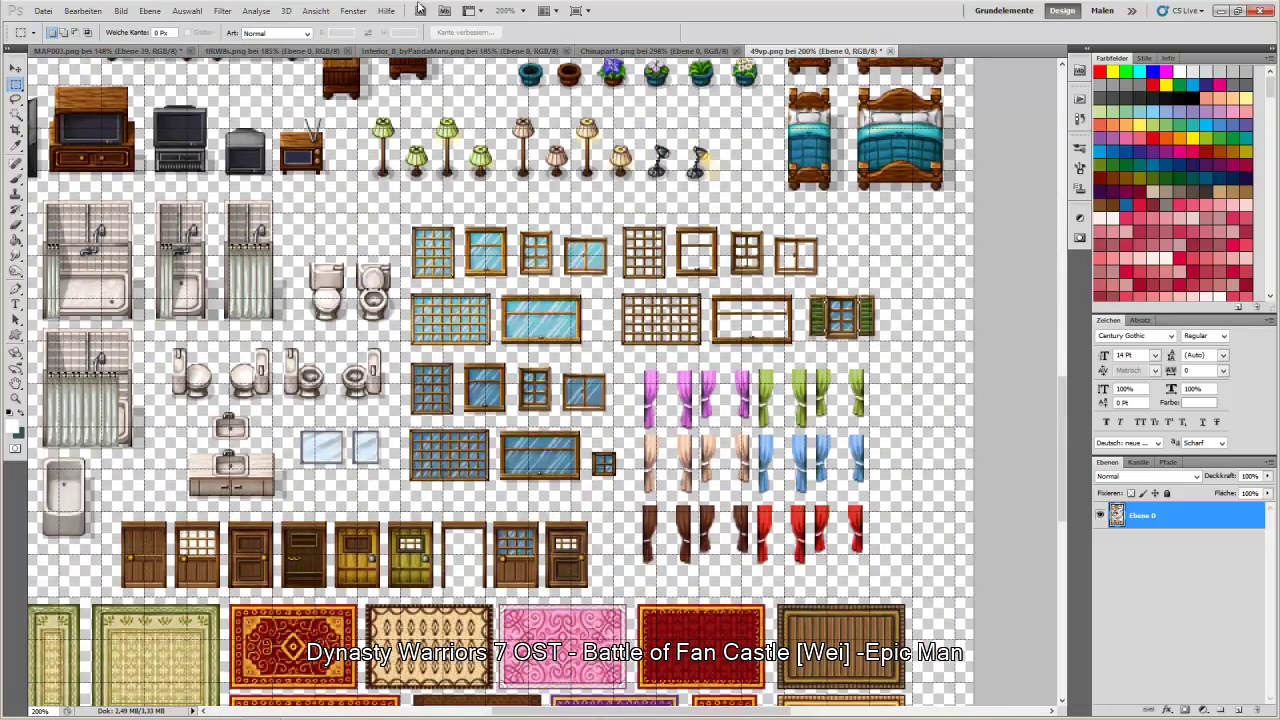
# Close the 49vp tileset without saving its changes
pyautogui.click(891, 52)
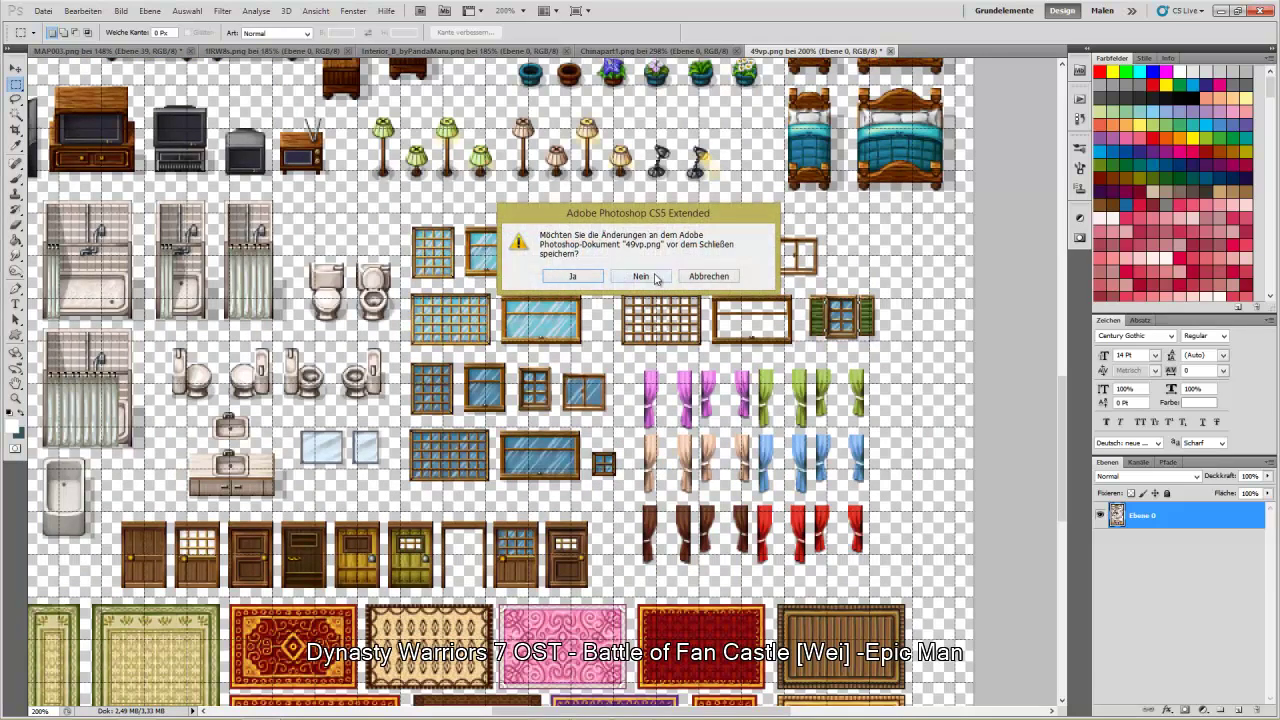
pyautogui.click(639, 279)
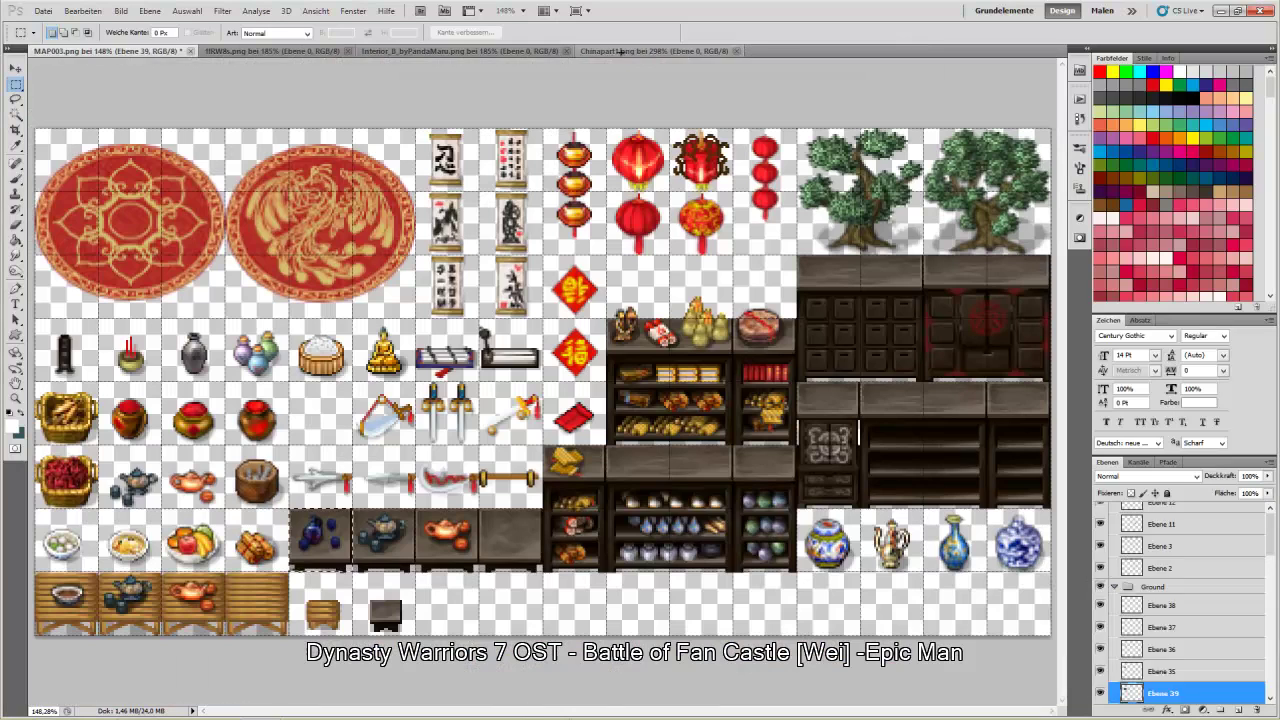
# Try placing the dark grey vase from Chinapart1 on the upper-left room's table, with its layer at the top of the Ground group
pyautogui.click(640, 51)
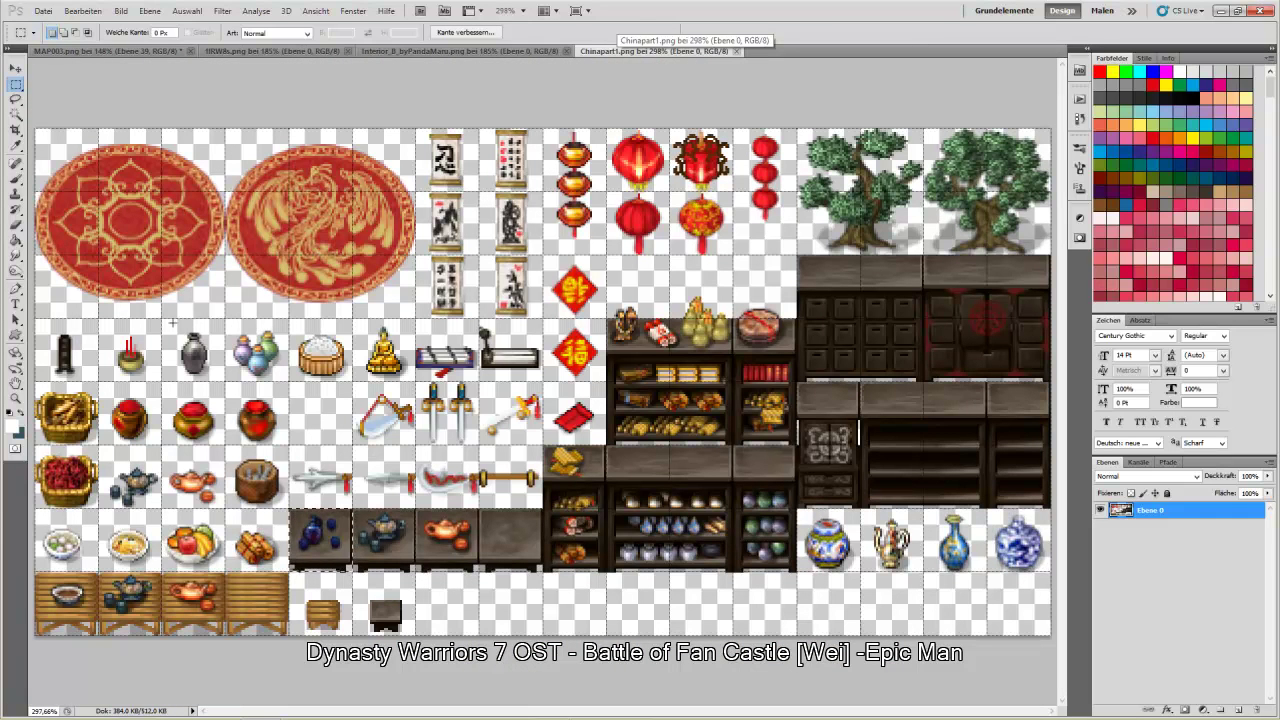
pyautogui.moveTo(162, 320); pyautogui.dragTo(224, 383)
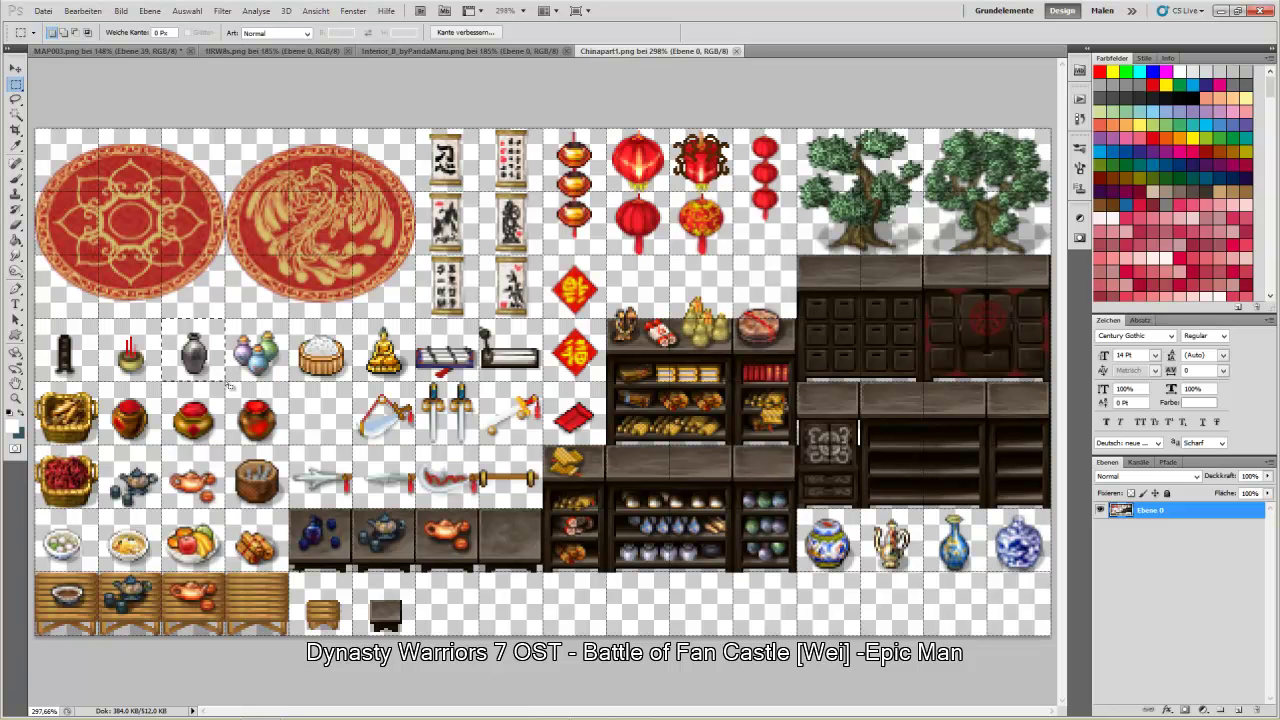
pyautogui.click(98, 51)
pyautogui.hotkey('ctrl', 'v')
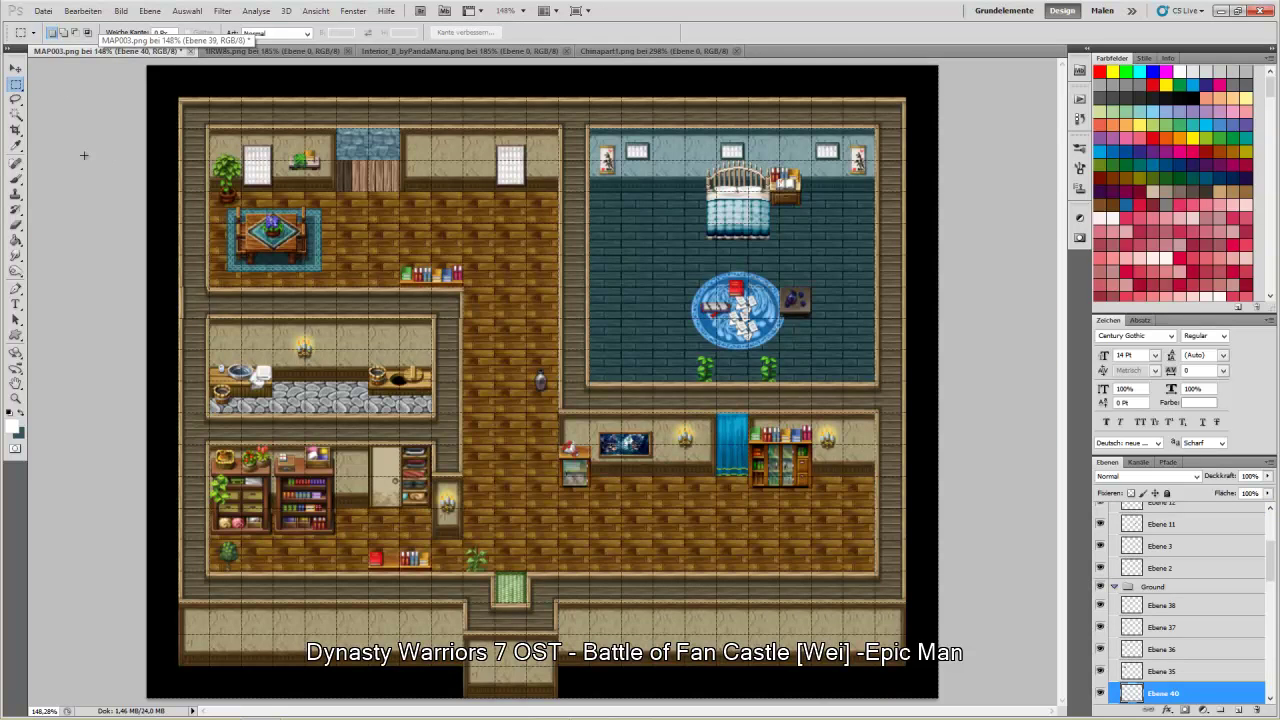
pyautogui.click(15, 68)
pyautogui.moveTo(546, 385); pyautogui.dragTo(349, 257)
pyautogui.moveTo(1165, 693); pyautogui.dragTo(1162, 600)
pyautogui.moveTo(340, 262); pyautogui.dragTo(280, 246)
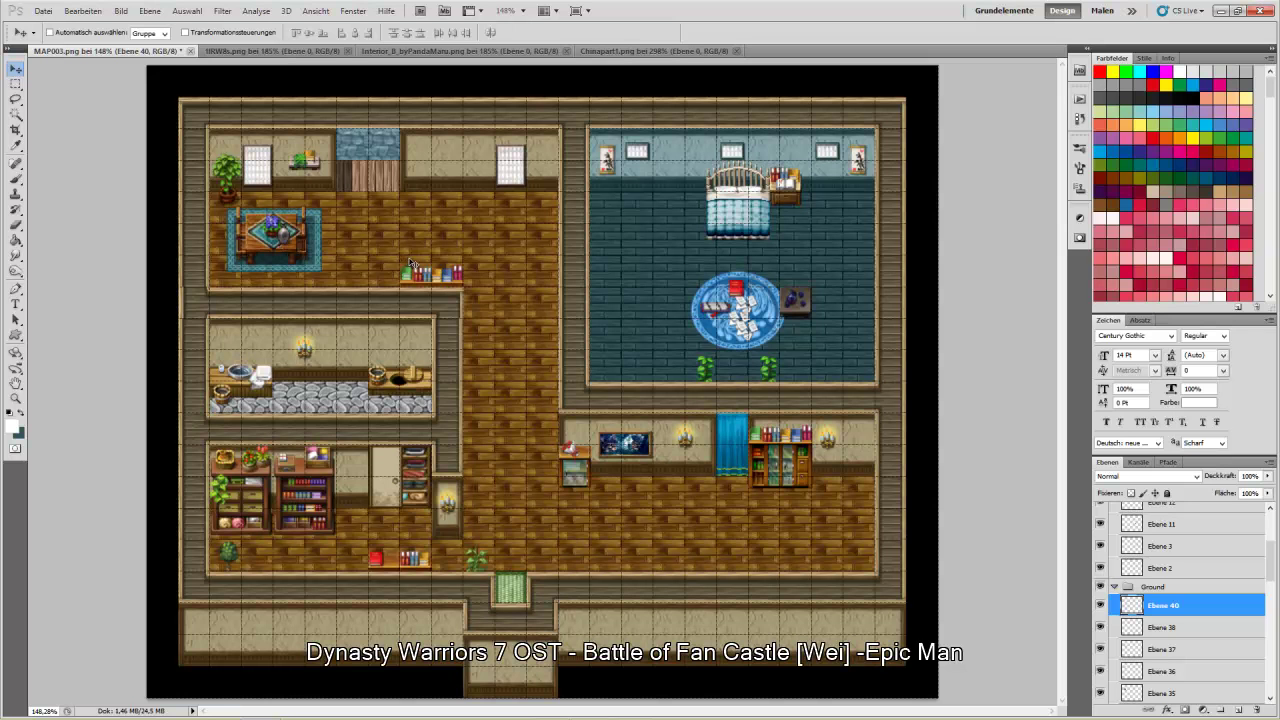
# Copy the white food bowl from Chinapart1, close that tileset, and place the bowl on the right side of the upper-left room's table
pyautogui.click(626, 52)
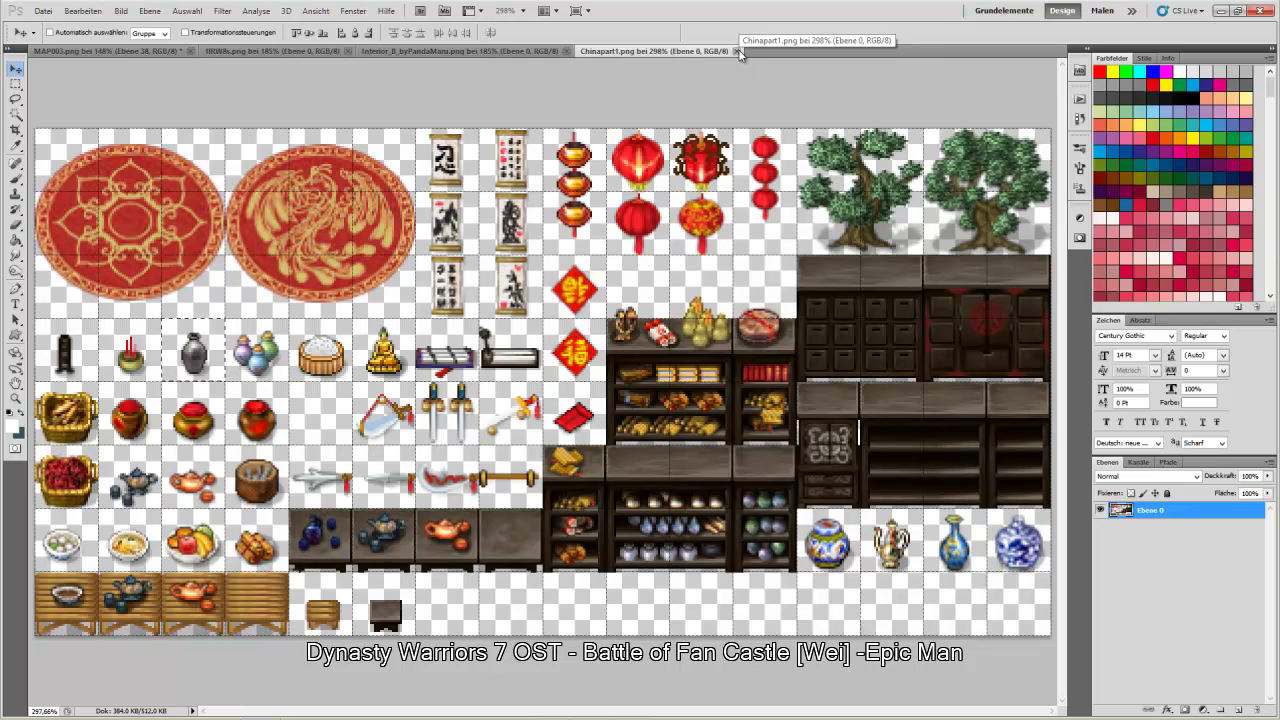
pyautogui.click(16, 84)
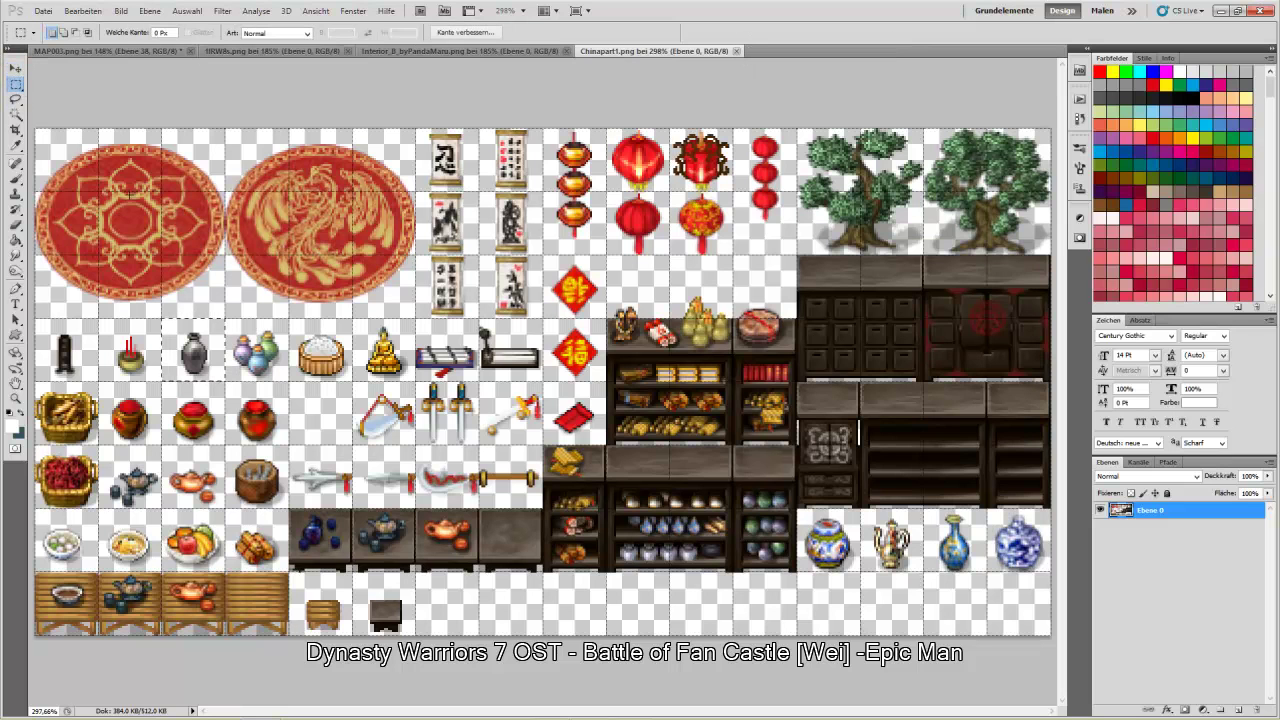
pyautogui.moveTo(86, 560); pyautogui.dragTo(34, 502)
pyautogui.click(34, 516)
pyautogui.moveTo(92, 567); pyautogui.dragTo(98, 572)
pyautogui.click(735, 51)
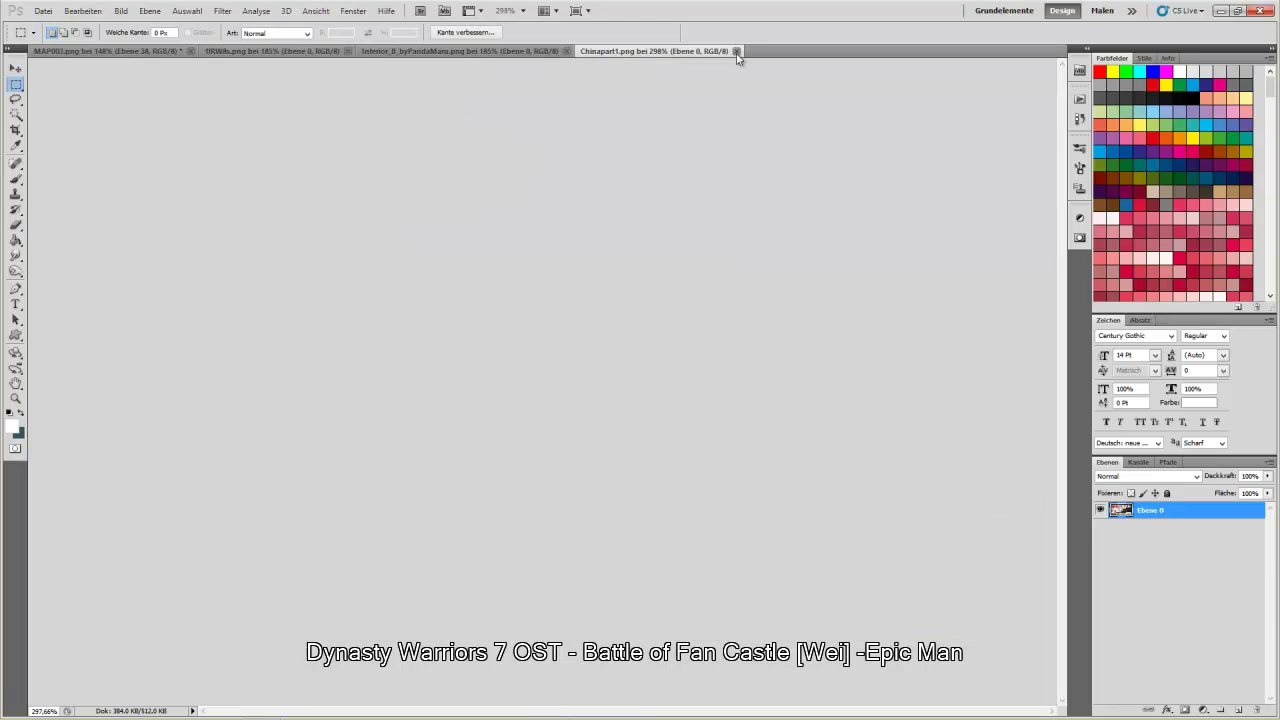
pyautogui.click(16, 68)
pyautogui.hotkey('ctrl', 'v')
pyautogui.moveTo(537, 393); pyautogui.dragTo(292, 250)
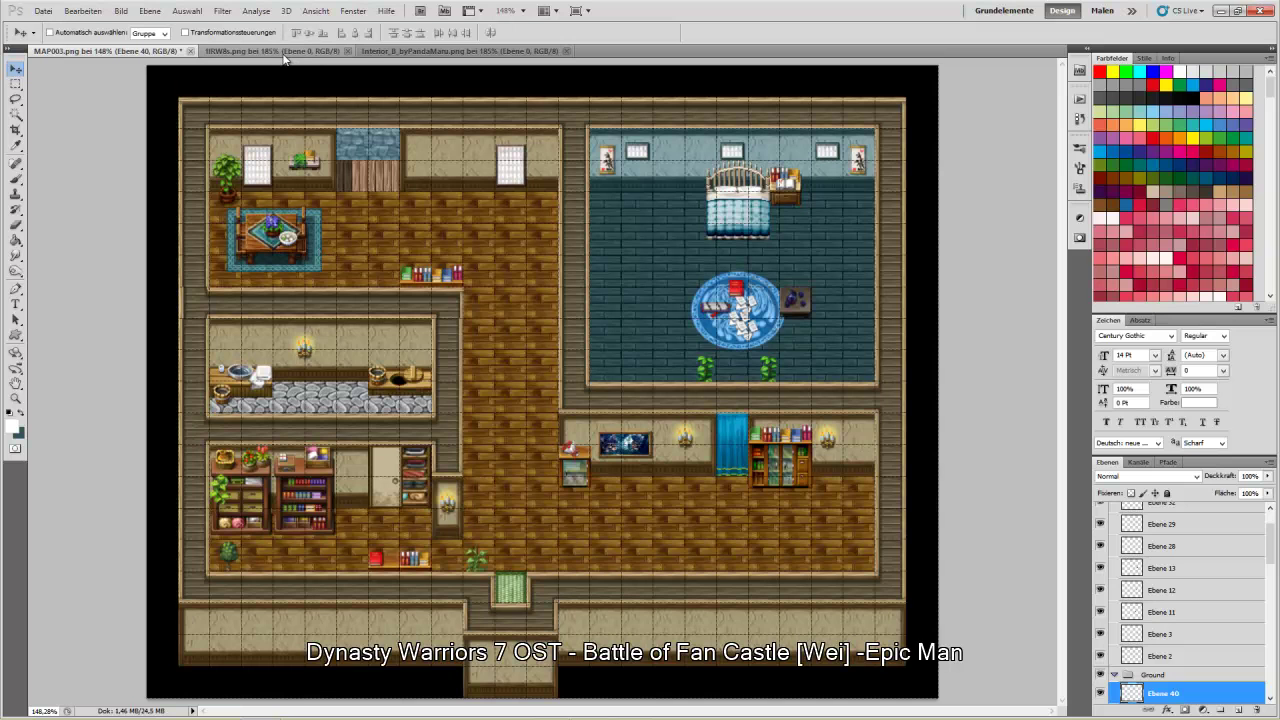
# Try placing the tall, narrow, empty wooden counter from the tavern furniture tileset along the right wall of the blue bedroom
pyautogui.click(250, 51)
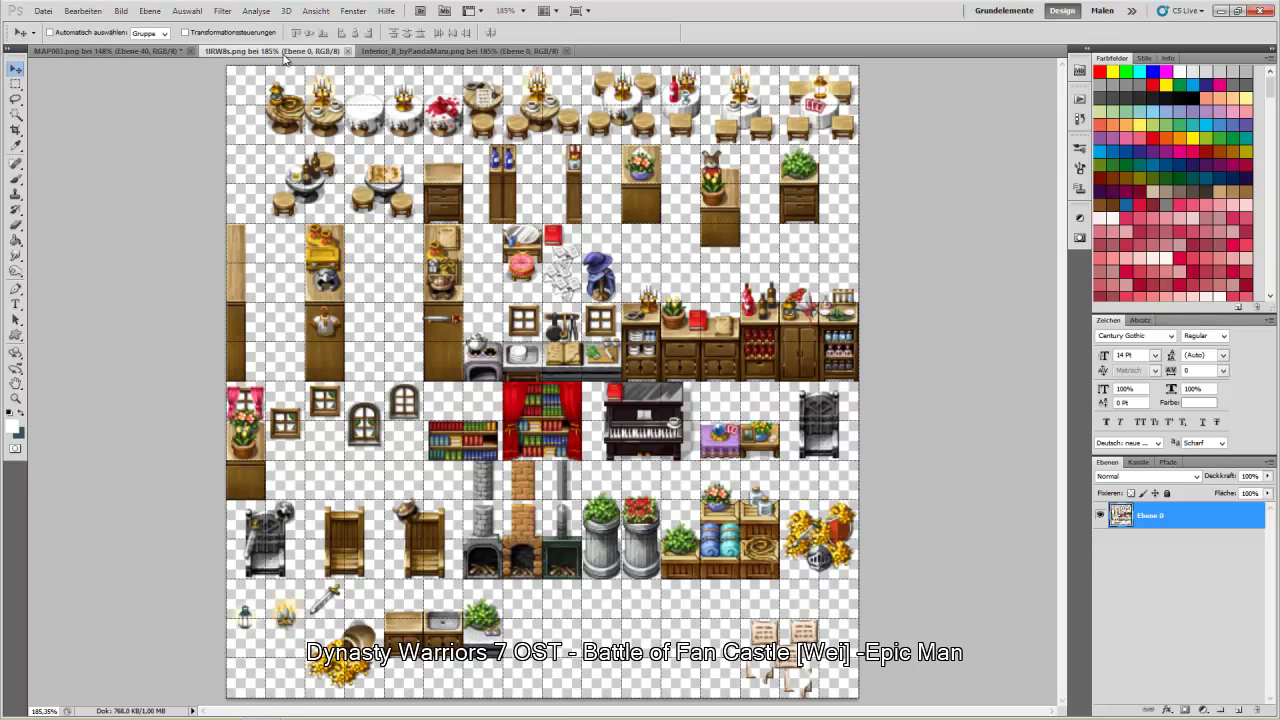
pyautogui.click(15, 84)
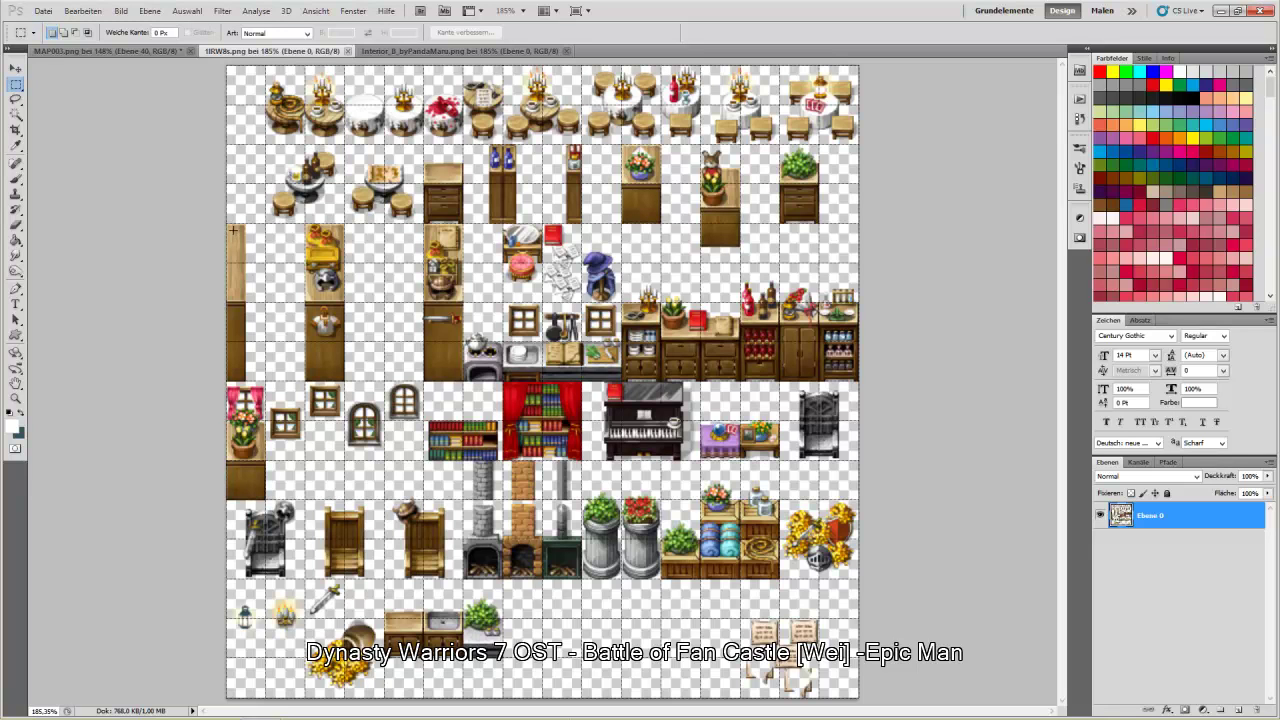
pyautogui.moveTo(226, 224); pyautogui.dragTo(267, 378)
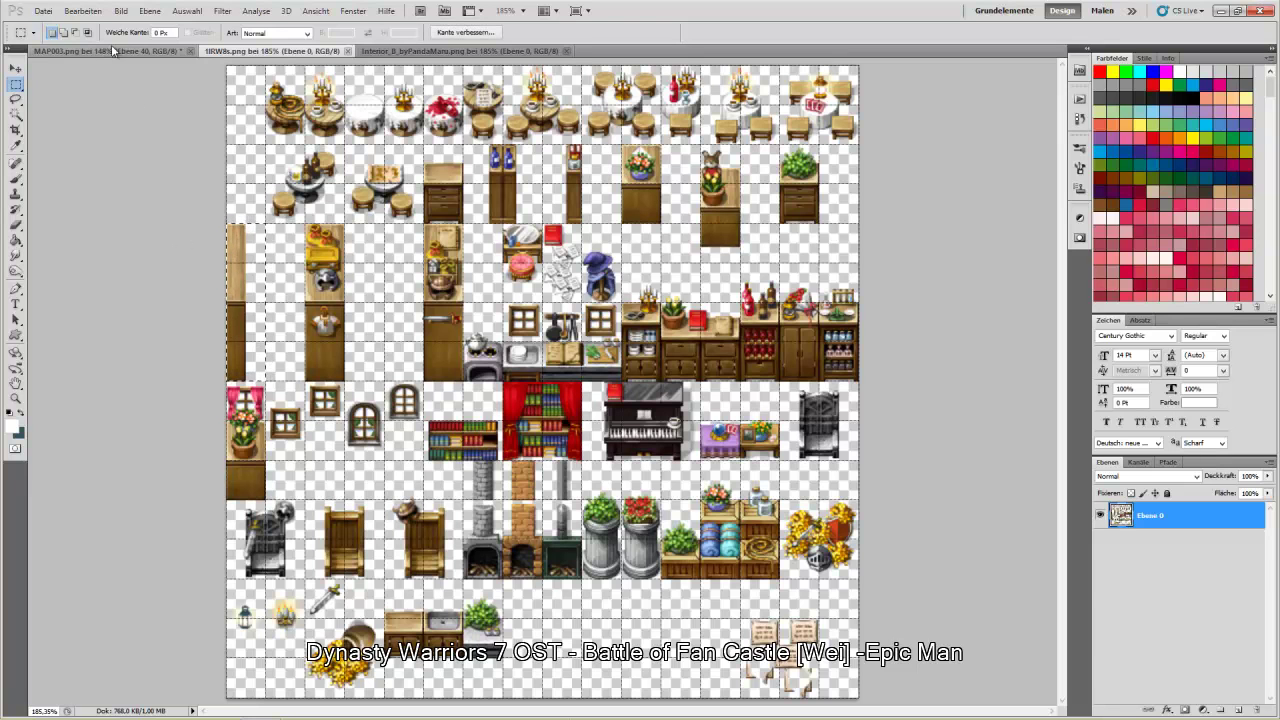
pyautogui.click(60, 54)
pyautogui.hotkey('ctrl', 'v')
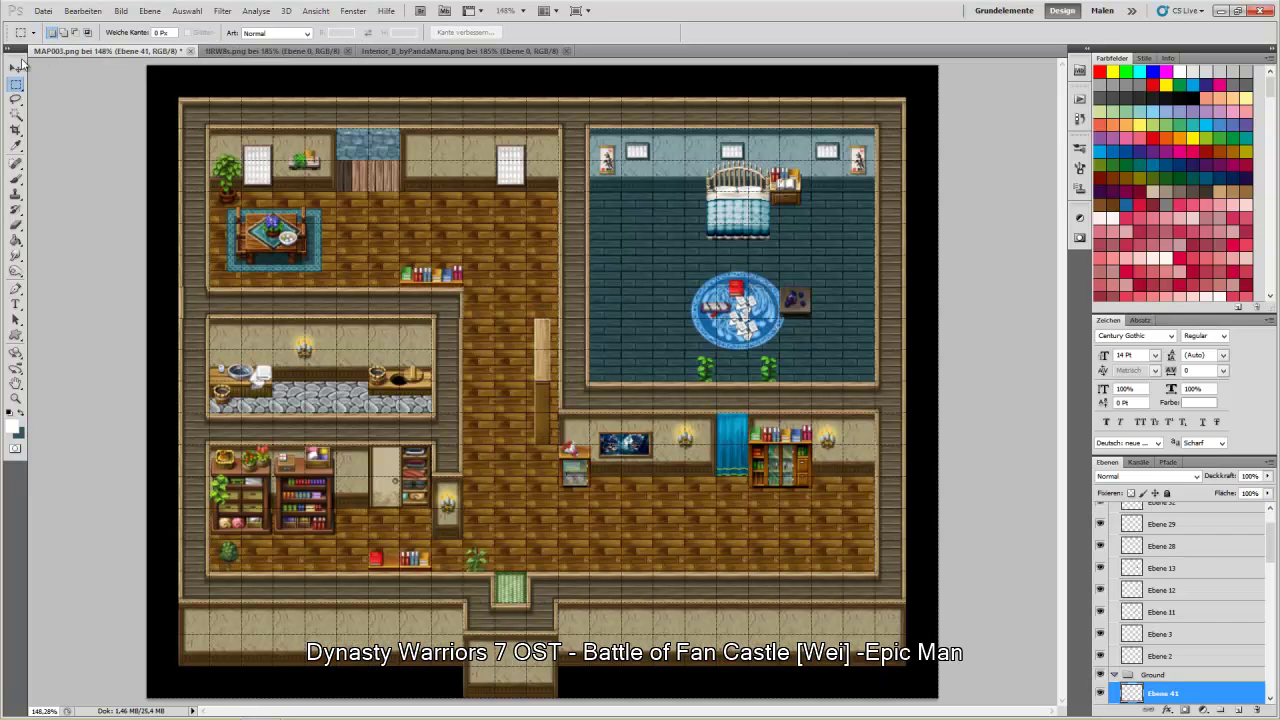
pyautogui.press('v')
pyautogui.moveTo(548, 400); pyautogui.dragTo(870, 335)
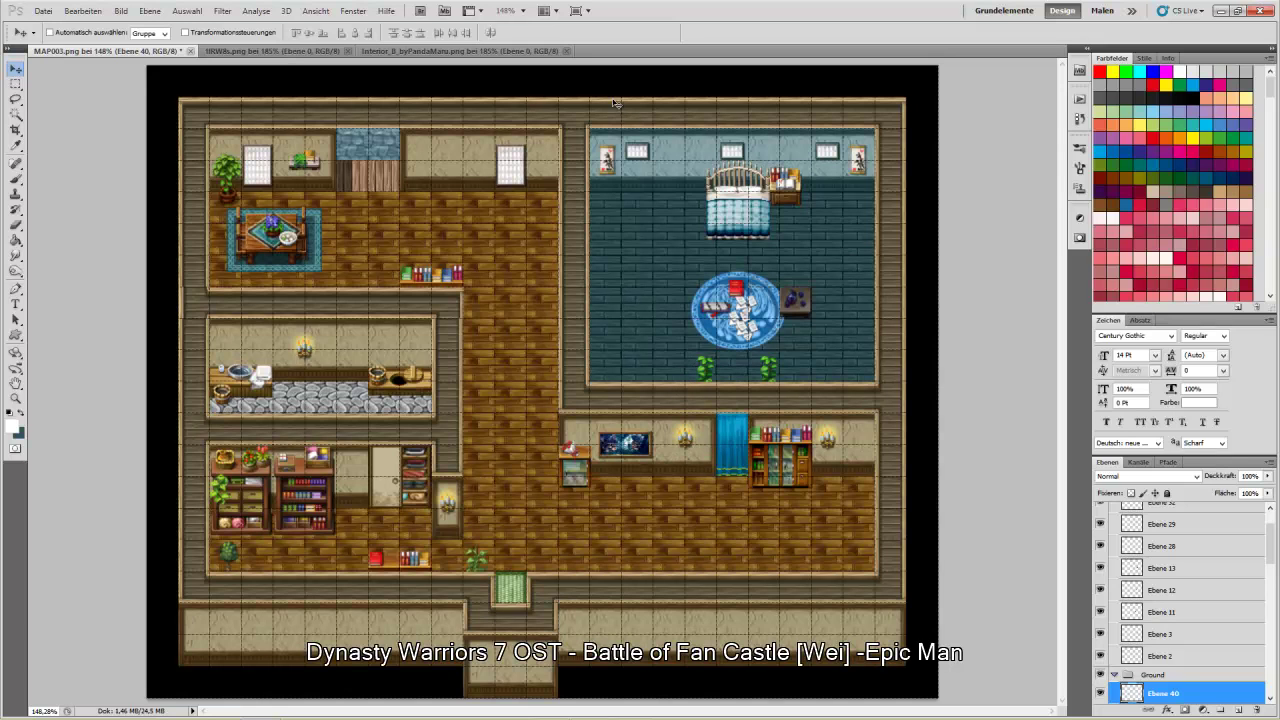
# Select the tall wooden counter with the papers, food and knife in the tavern furniture tileset for copying
pyautogui.click(263, 52)
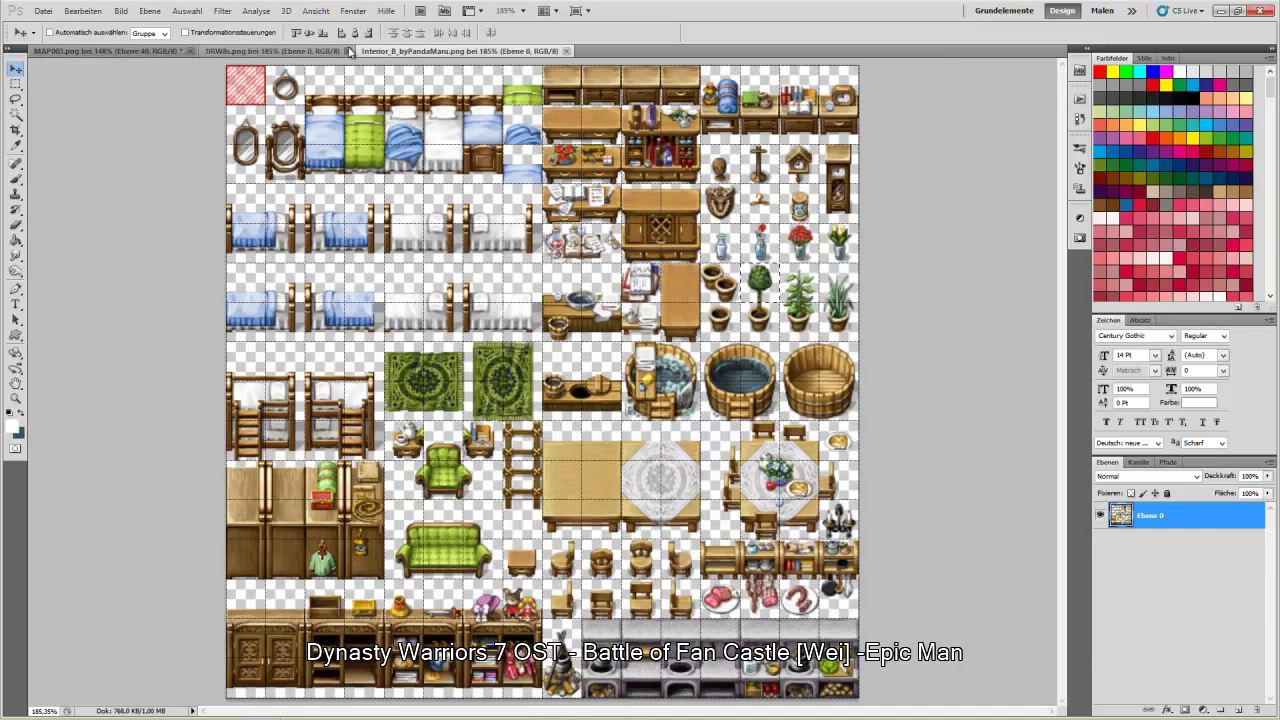
pyautogui.hotkey('ctrl', 'Tab')
pyautogui.hotkey('ctrl', 'shift', 'Tab')
pyautogui.press('m')
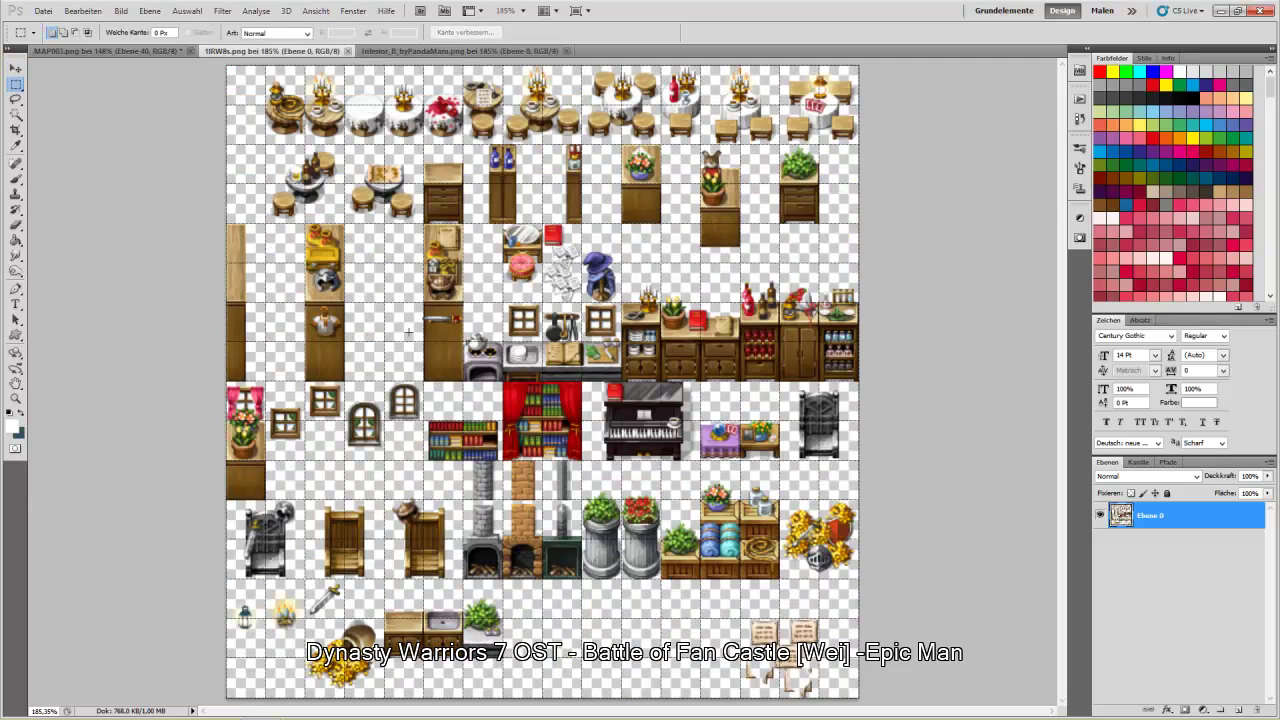
pyautogui.hotkey('ctrl', 'c')
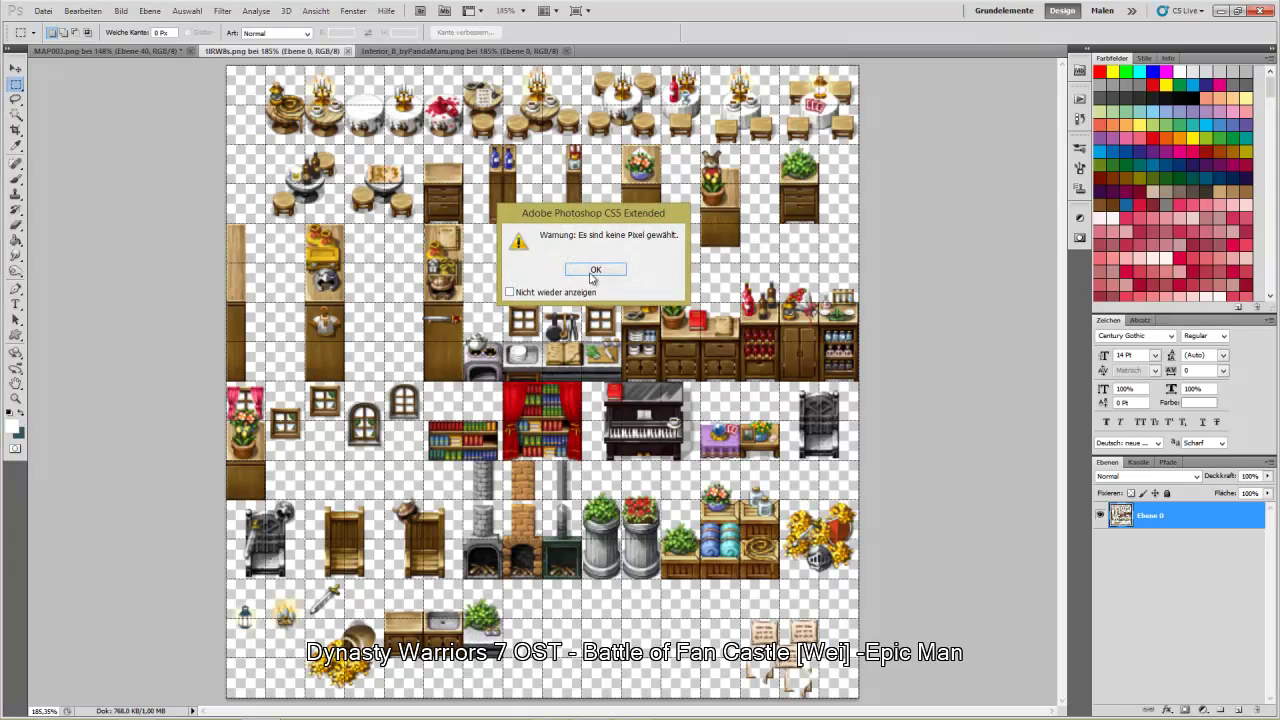
pyautogui.click(595, 270)
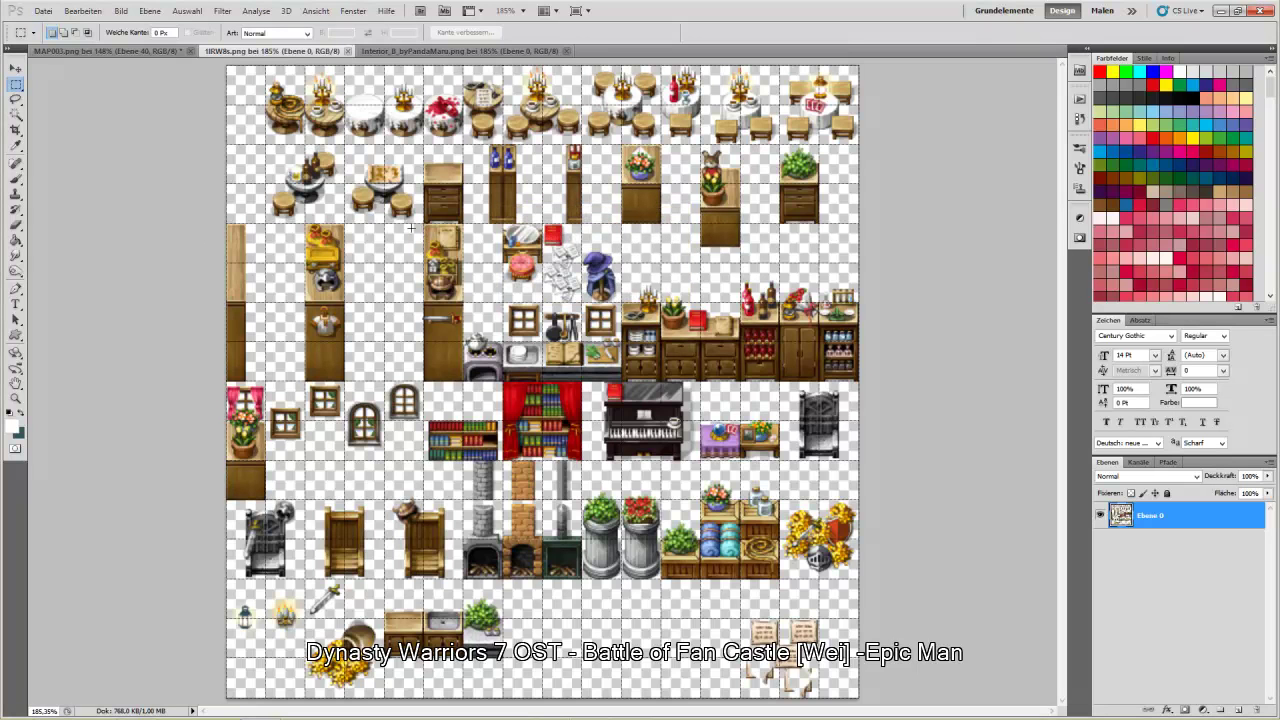
pyautogui.moveTo(384, 222); pyautogui.dragTo(461, 380)
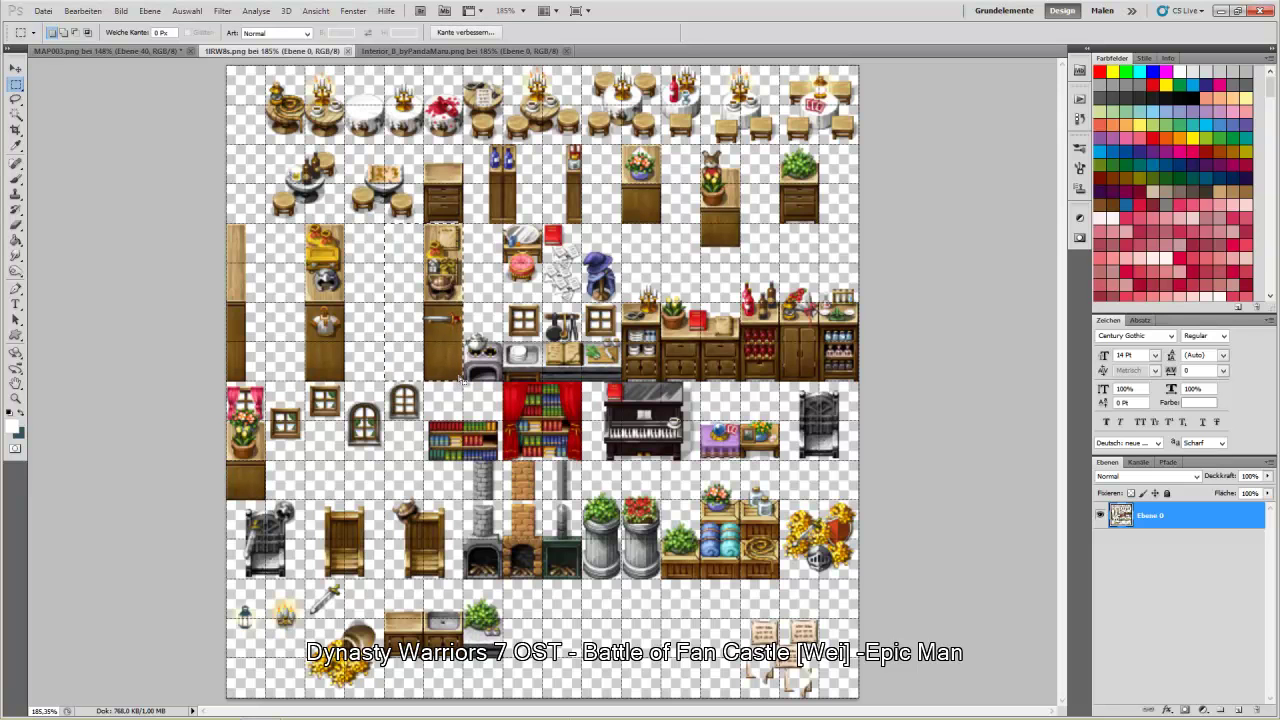
# Paste the copied tall cabinet into MAP003.png and place it against the right wall of the blue bedroom
pyautogui.click(79, 53)
pyautogui.hotkey('ctrl', 'v')
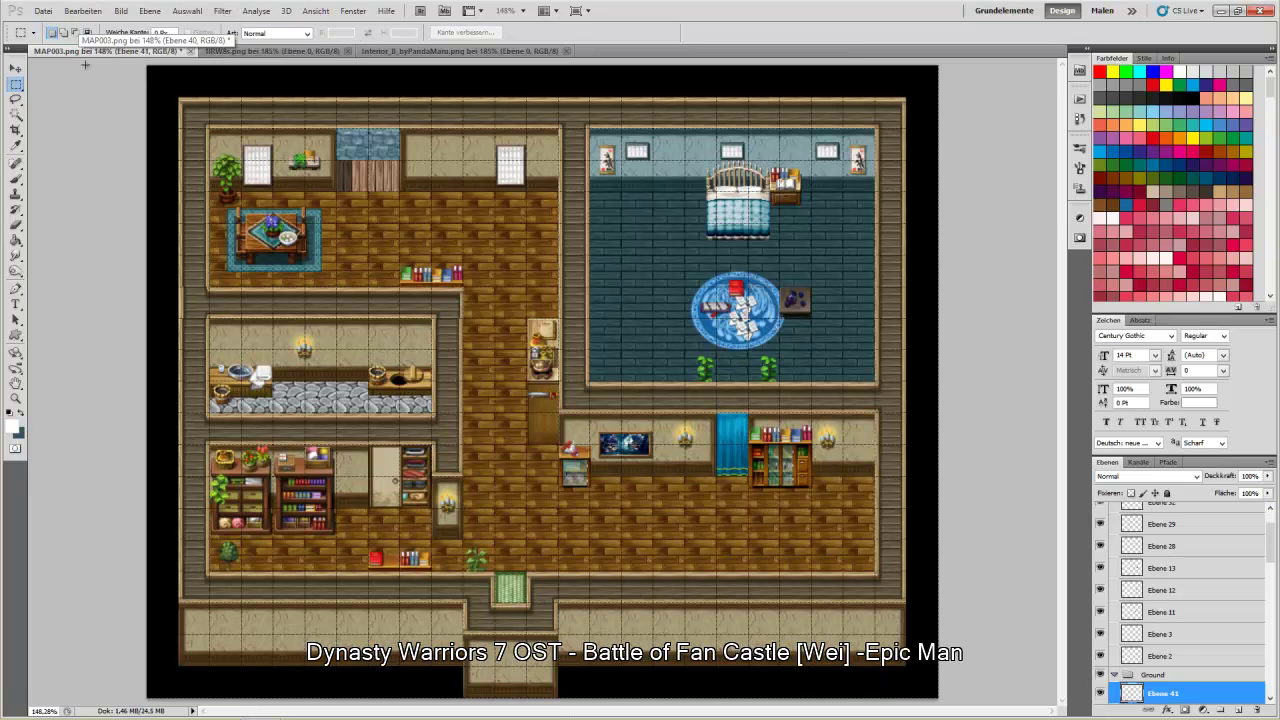
pyautogui.click(17, 70)
pyautogui.moveTo(550, 430); pyautogui.dragTo(865, 364)
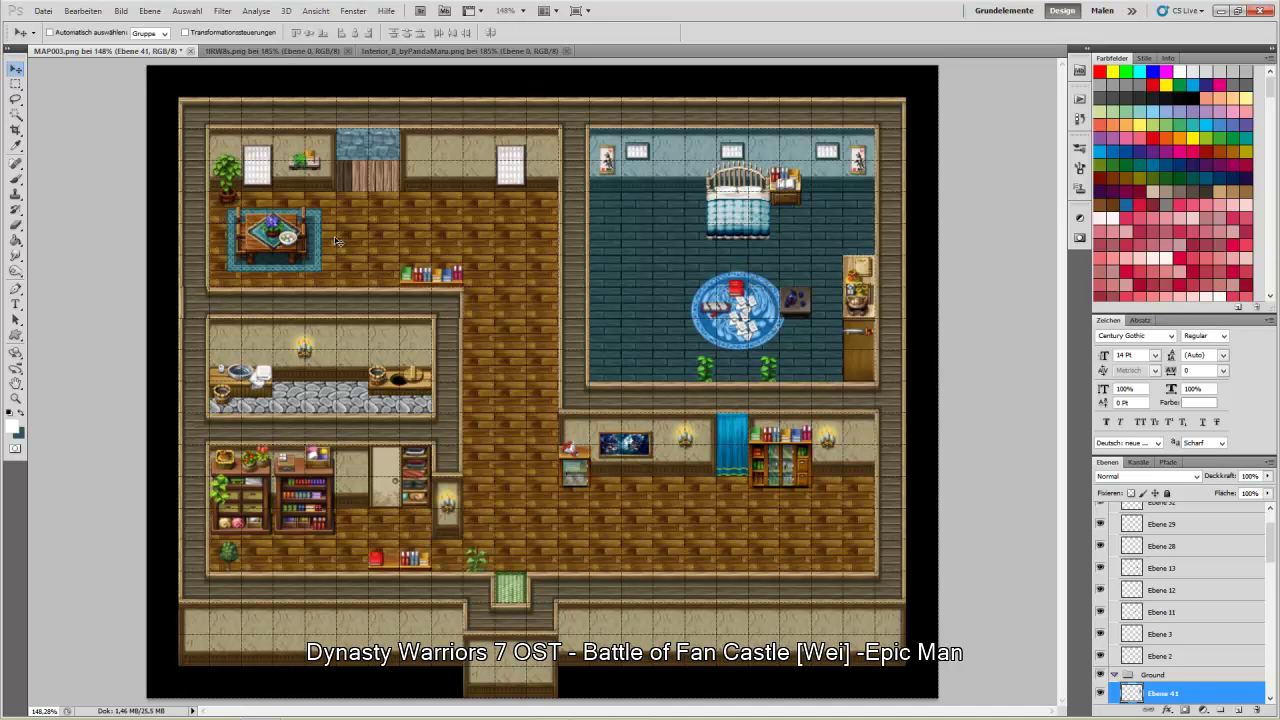
# Copy the vase of red flowers from Interior_B_byPandaMaru.png and return to the MAP003.png document
pyautogui.click(16, 84)
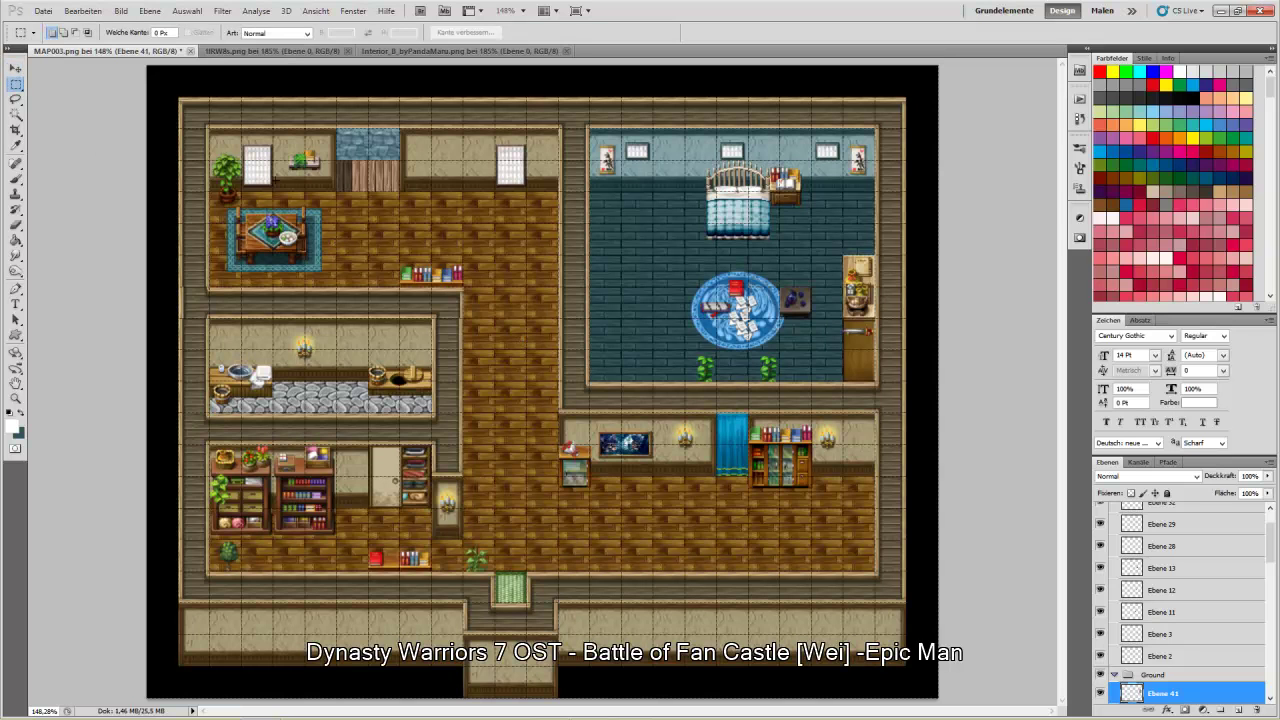
pyautogui.click(440, 50)
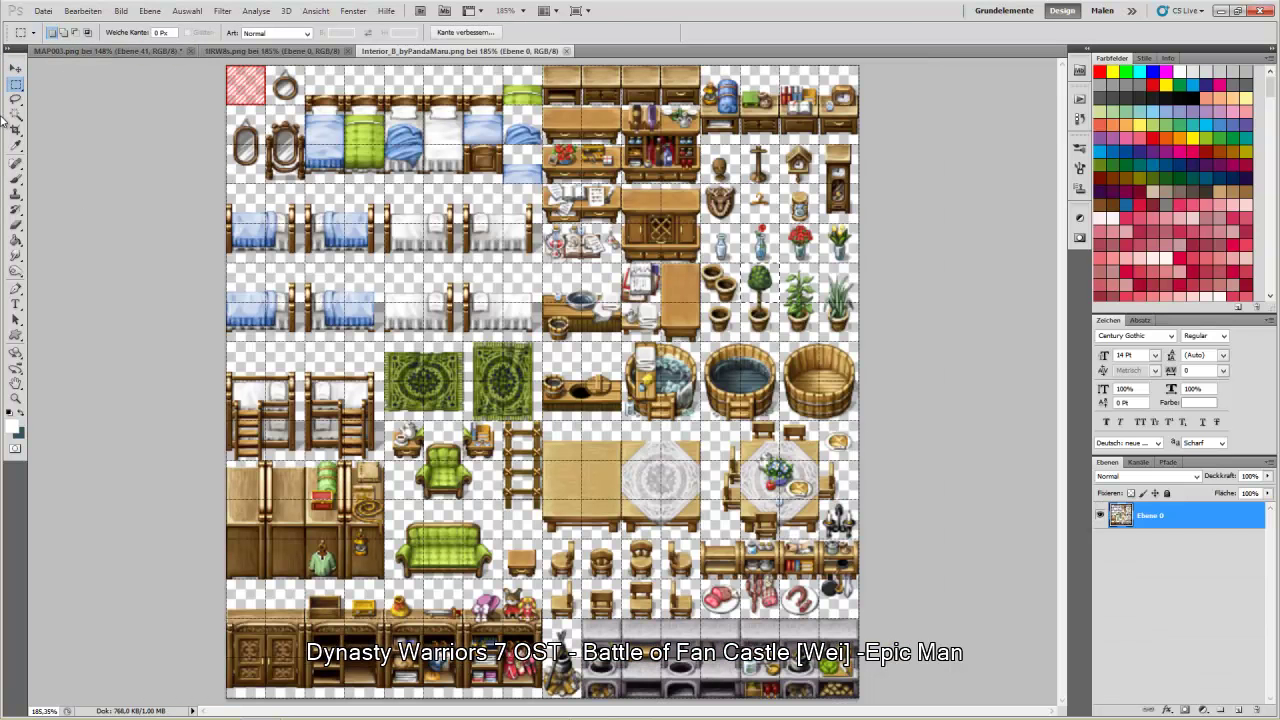
pyautogui.click(563, 511)
pyautogui.moveTo(808, 252); pyautogui.dragTo(818, 261)
pyautogui.click(65, 52)
pyautogui.click(14, 70)
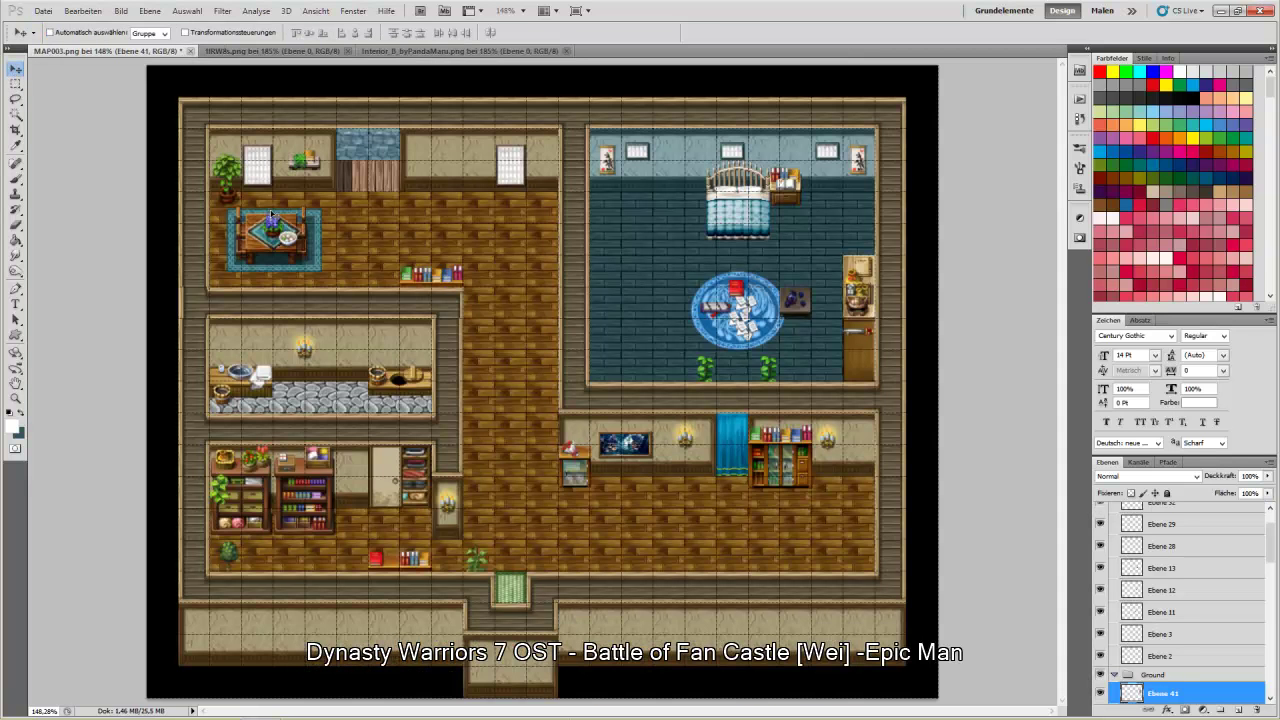
# Replace the purple flowers on layer Ebene 37 with the red flowers, placed on the dining table in the upper-left room
pyautogui.rightClick(274, 228)
pyautogui.click(327, 268)
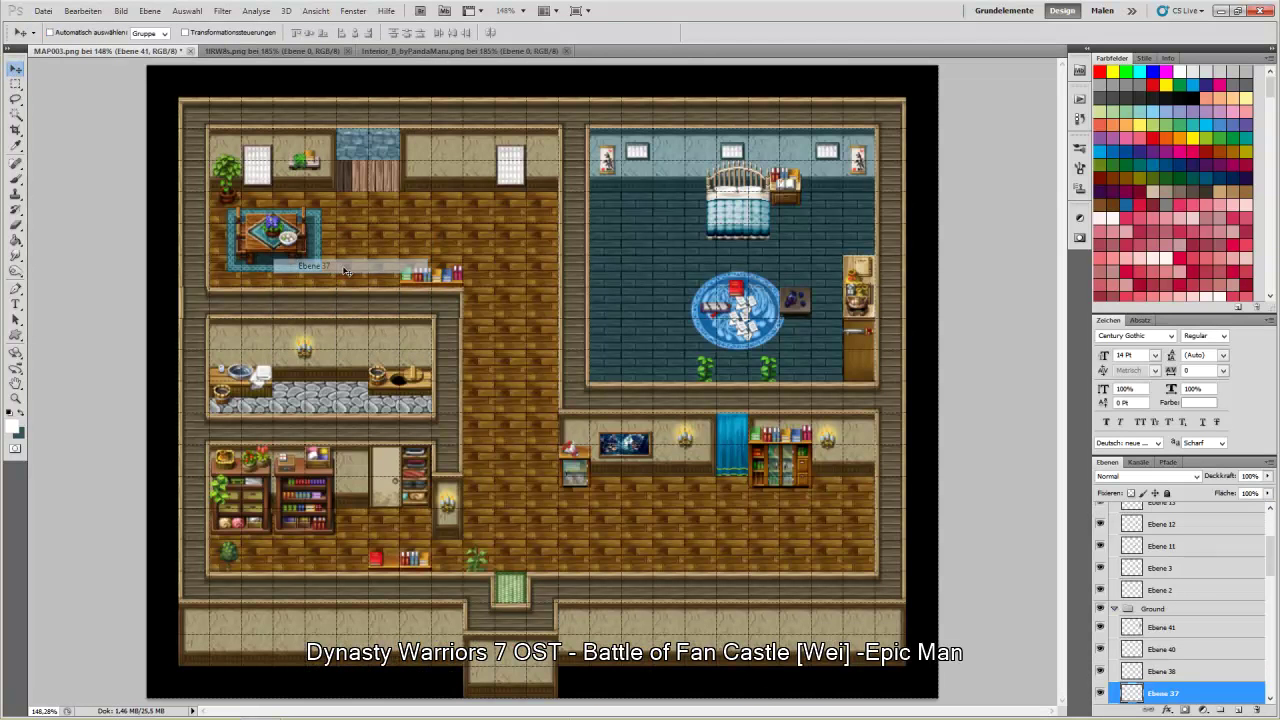
pyautogui.click(1099, 693)
pyautogui.click(1099, 693)
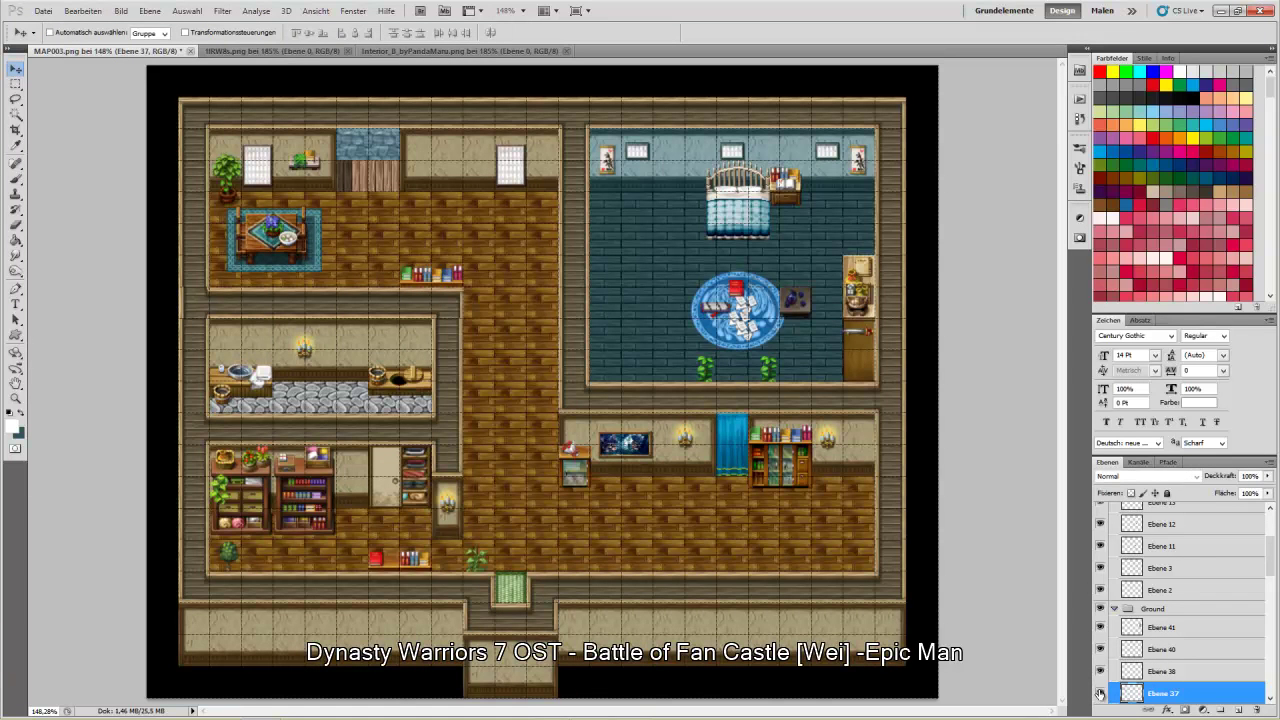
pyautogui.keyDown('ctrl'); pyautogui.click(1131, 693); pyautogui.keyUp('ctrl')
pyautogui.hotkey('ctrl', 'c')
pyautogui.hotkey('ctrl', 'v')
pyautogui.moveTo(545, 390); pyautogui.dragTo(497, 348)
pyautogui.moveTo(387, 275); pyautogui.dragTo(278, 230)
# Copy the folded white towels from Interior_B_byPandaMaru.png into MAP003.png and place them on the bathroom wall above the washbasin
pyautogui.click(440, 50)
pyautogui.press('m')
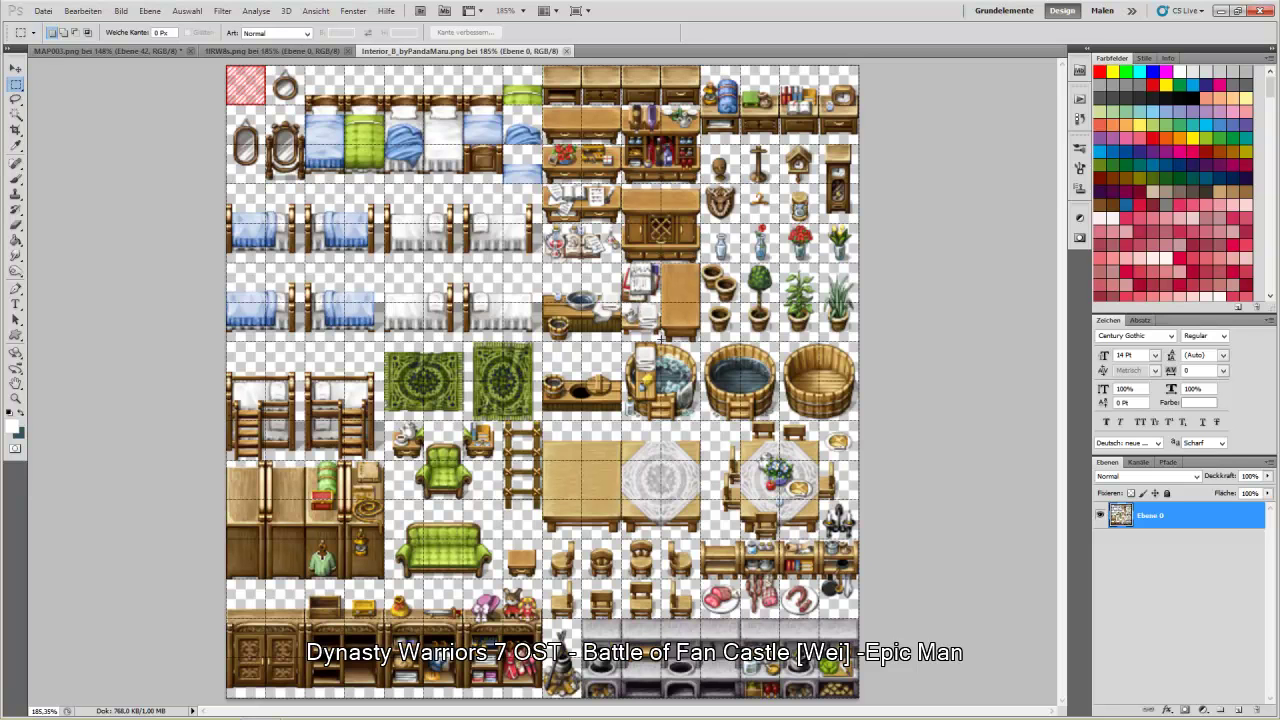
pyautogui.moveTo(662, 344); pyautogui.dragTo(621, 302)
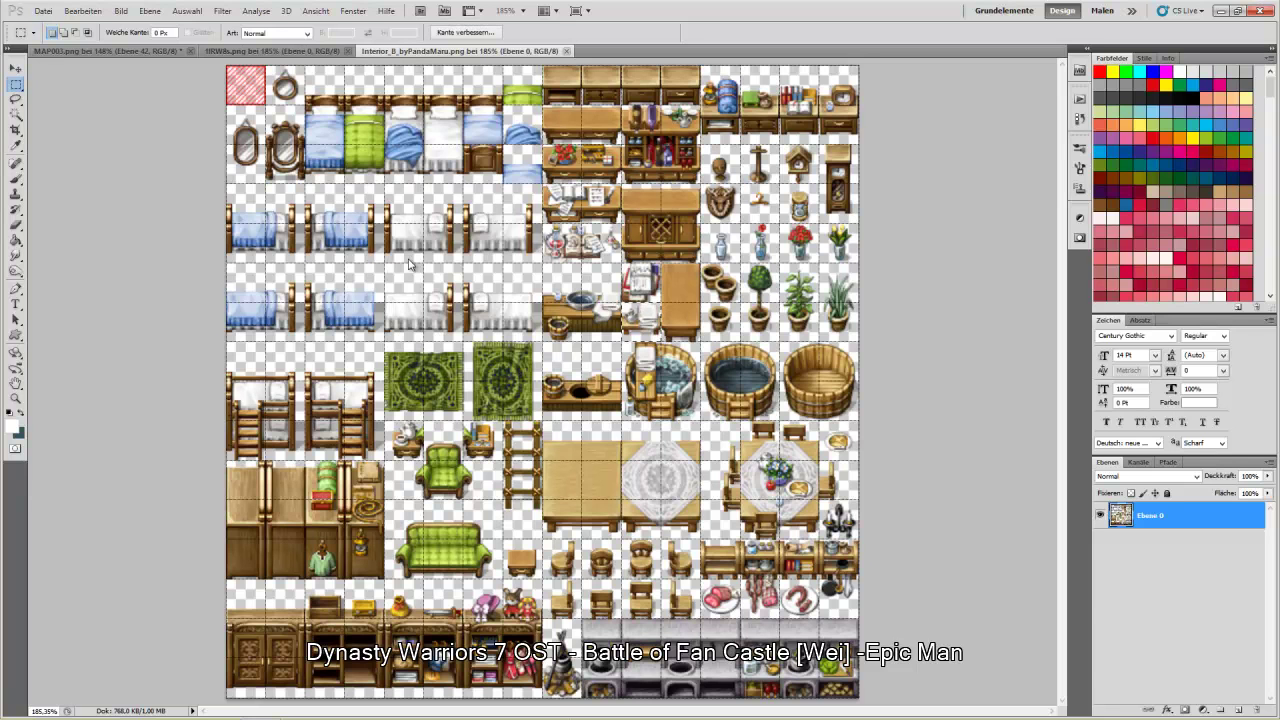
pyautogui.click(79, 51)
pyautogui.hotkey('ctrl', 'v')
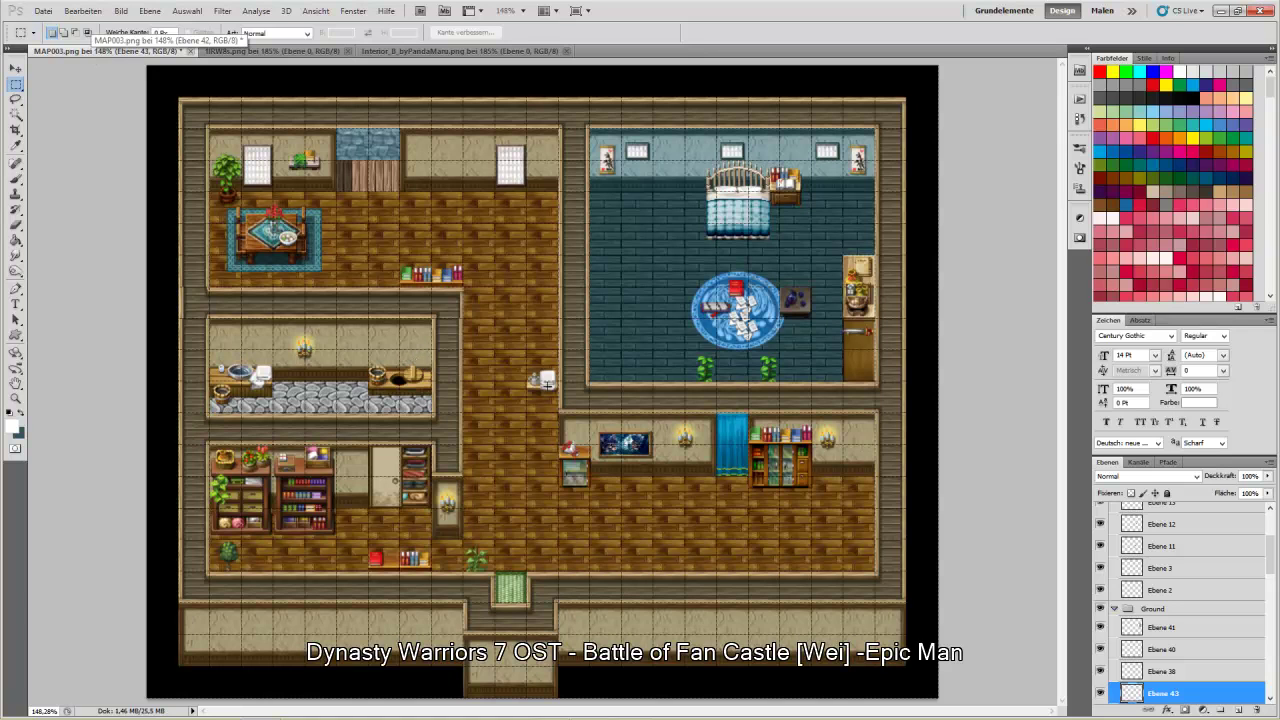
pyautogui.click(16, 68)
pyautogui.moveTo(298, 359); pyautogui.dragTo(253, 357)
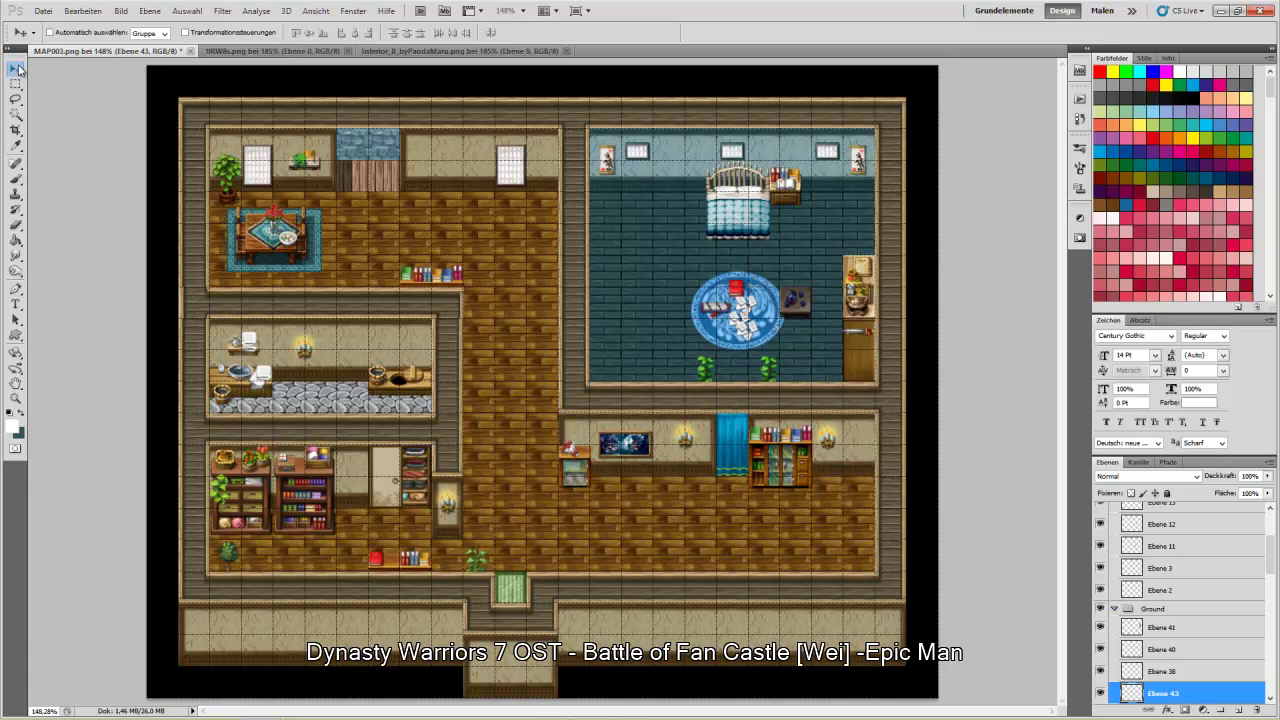
# Copy the paper-covered desk from Interior_B_byPandaMaru.png into MAP003.png and place it against the back wall of the upper-left room
pyautogui.click(446, 50)
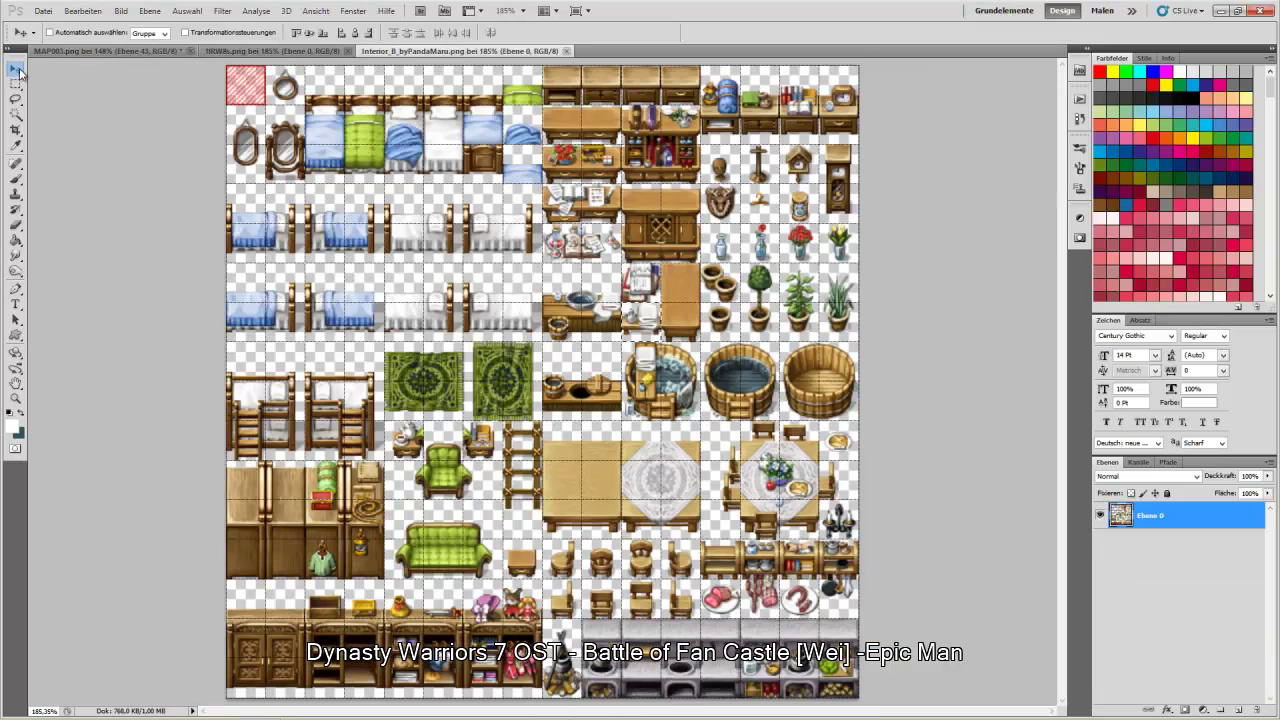
pyautogui.press('m')
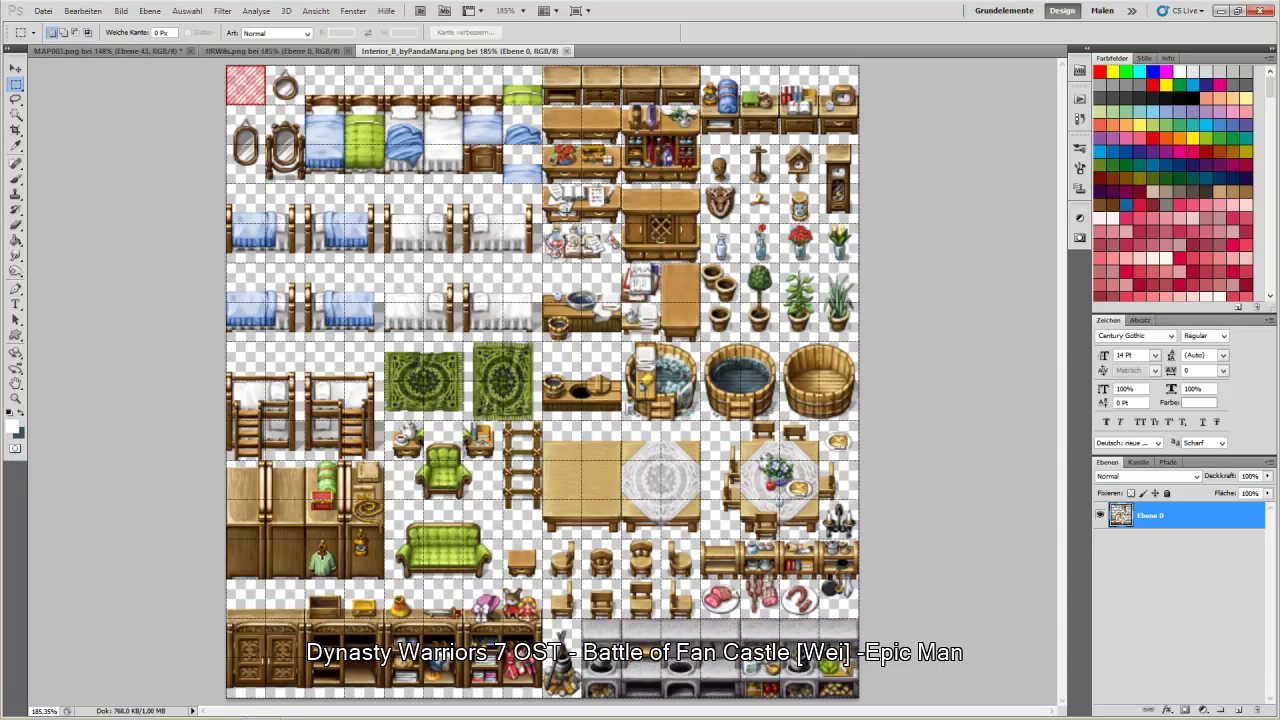
pyautogui.moveTo(542, 182); pyautogui.dragTo(619, 226)
pyautogui.click(103, 48)
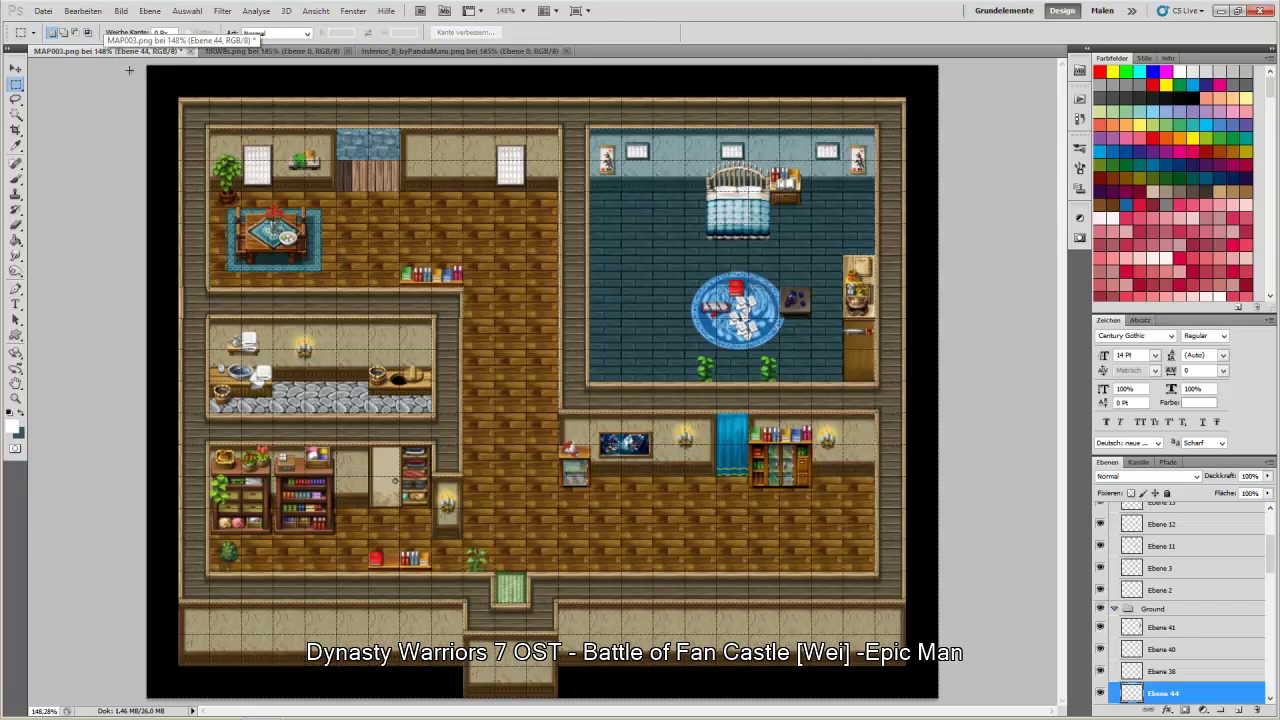
pyautogui.hotkey('ctrl', 'v')
pyautogui.press('v')
pyautogui.moveTo(546, 386); pyautogui.dragTo(457, 205)
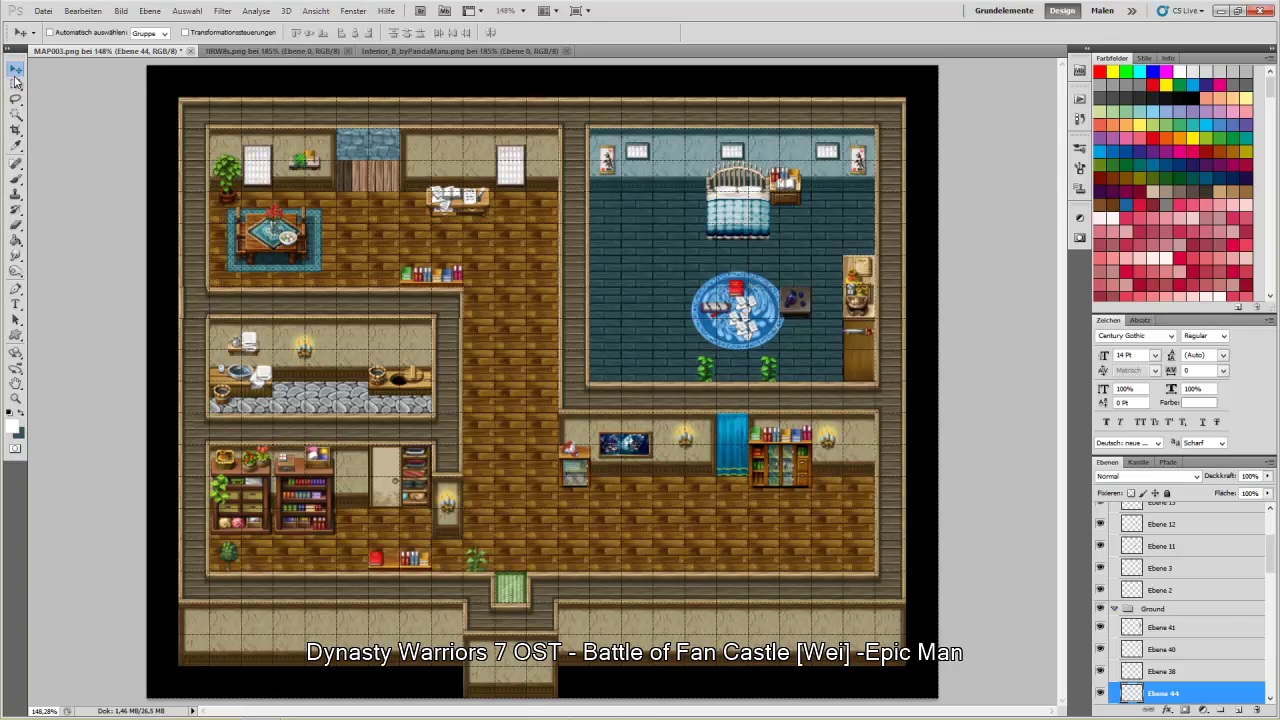
# Collapse the Ground and Parallax layer groups and select the layer Ebene 24
pyautogui.click(1114, 608)
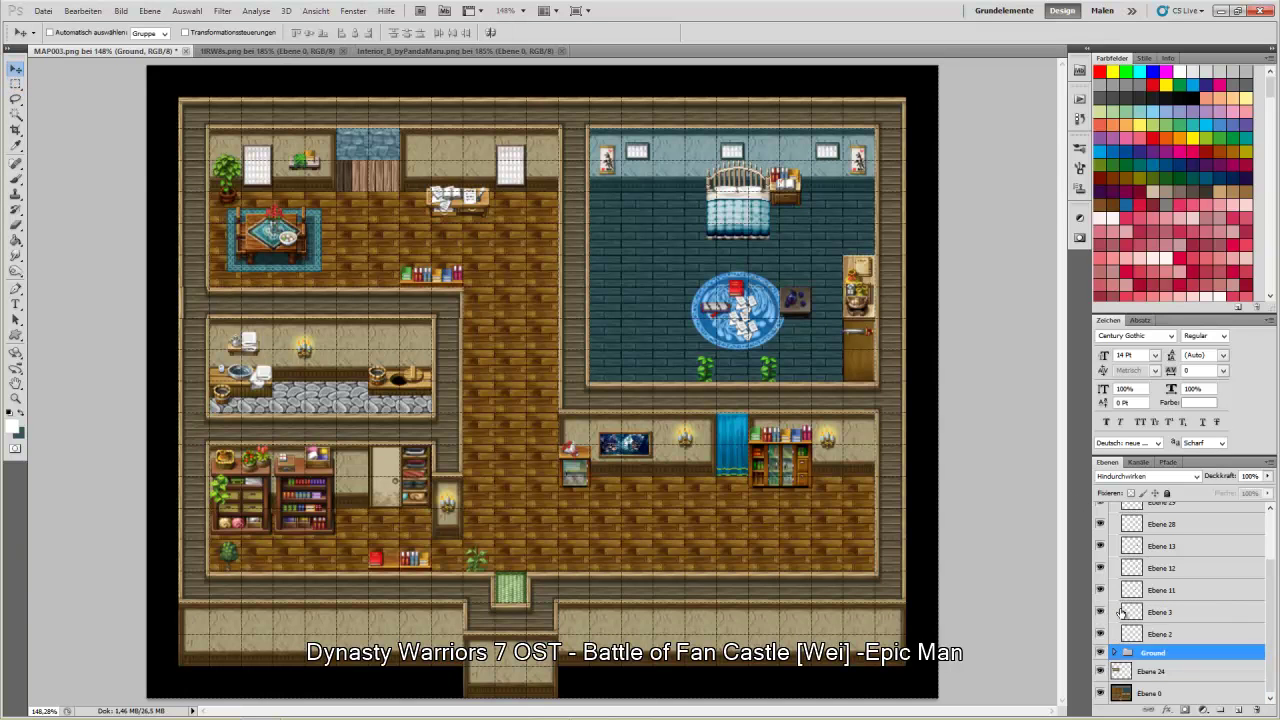
pyautogui.click(1114, 510)
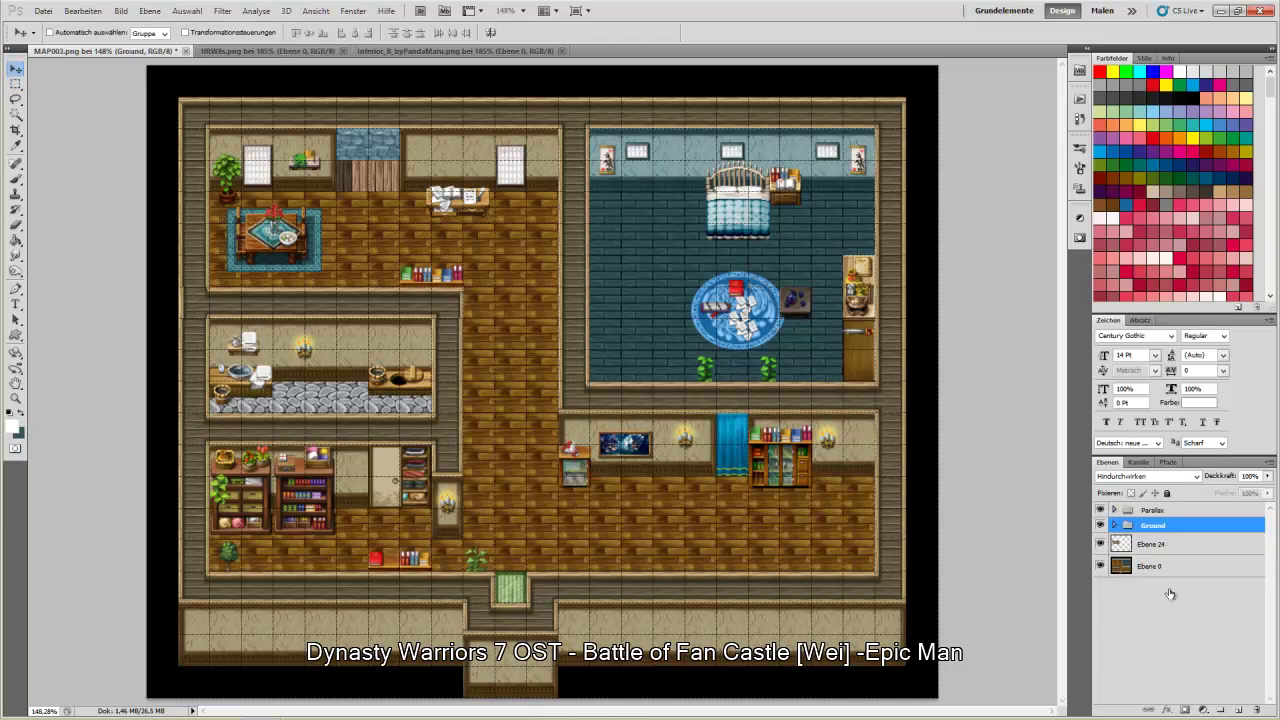
pyautogui.click(1177, 549)
pyautogui.moveTo(765, 710)
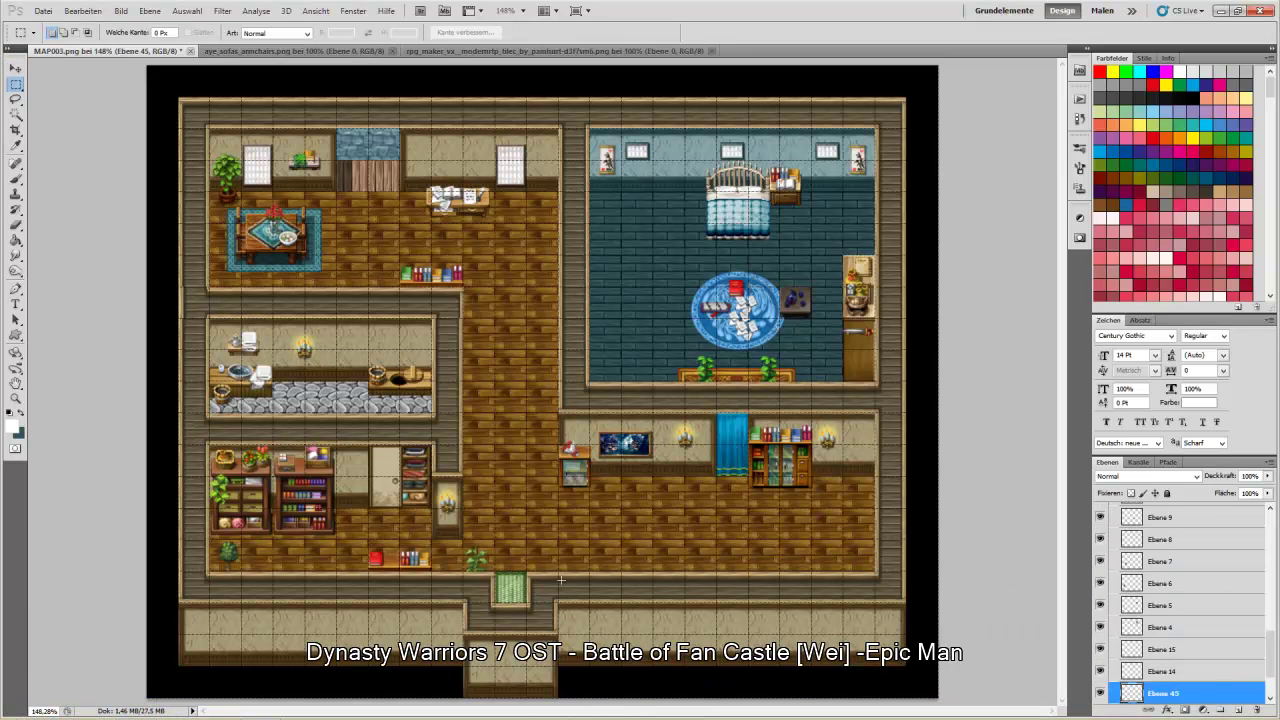
# Paste two purple cushions above layer Ebene 41 in the Ground group and arrange them overlapping on the lower-right room's floor
pyautogui.scroll(4, 1215, 676)
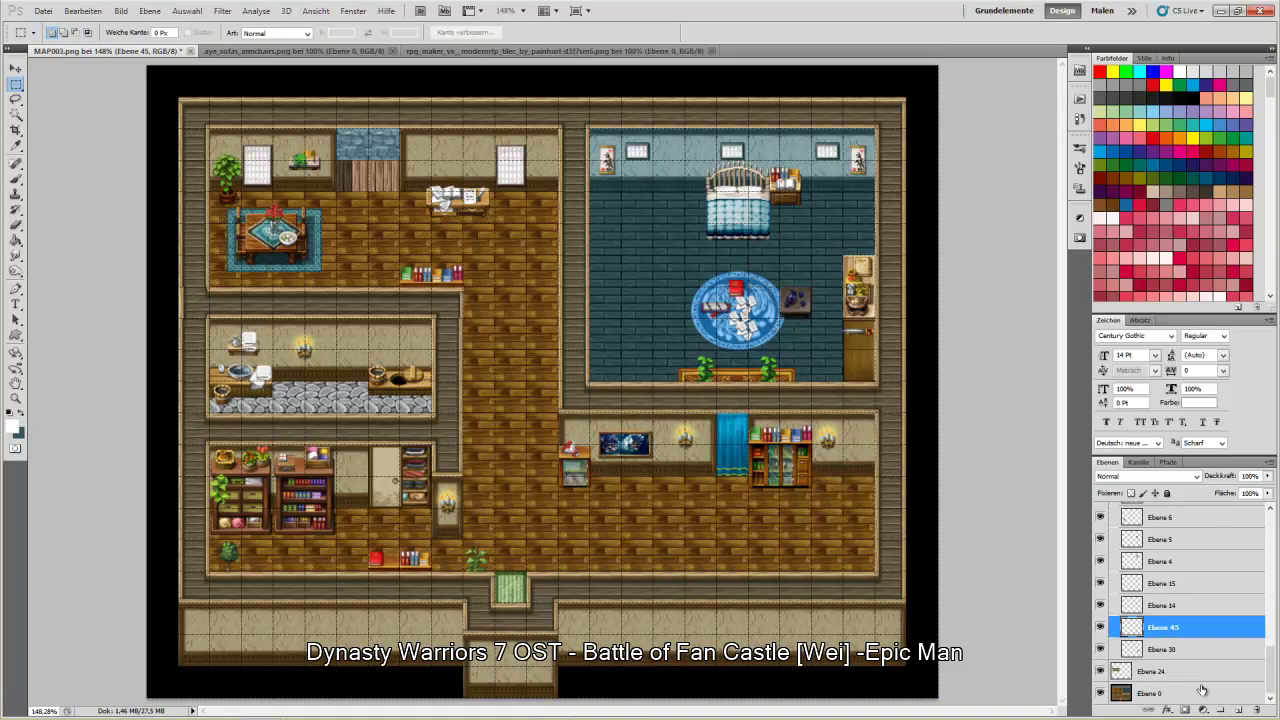
pyautogui.scroll(10, 1197, 677)
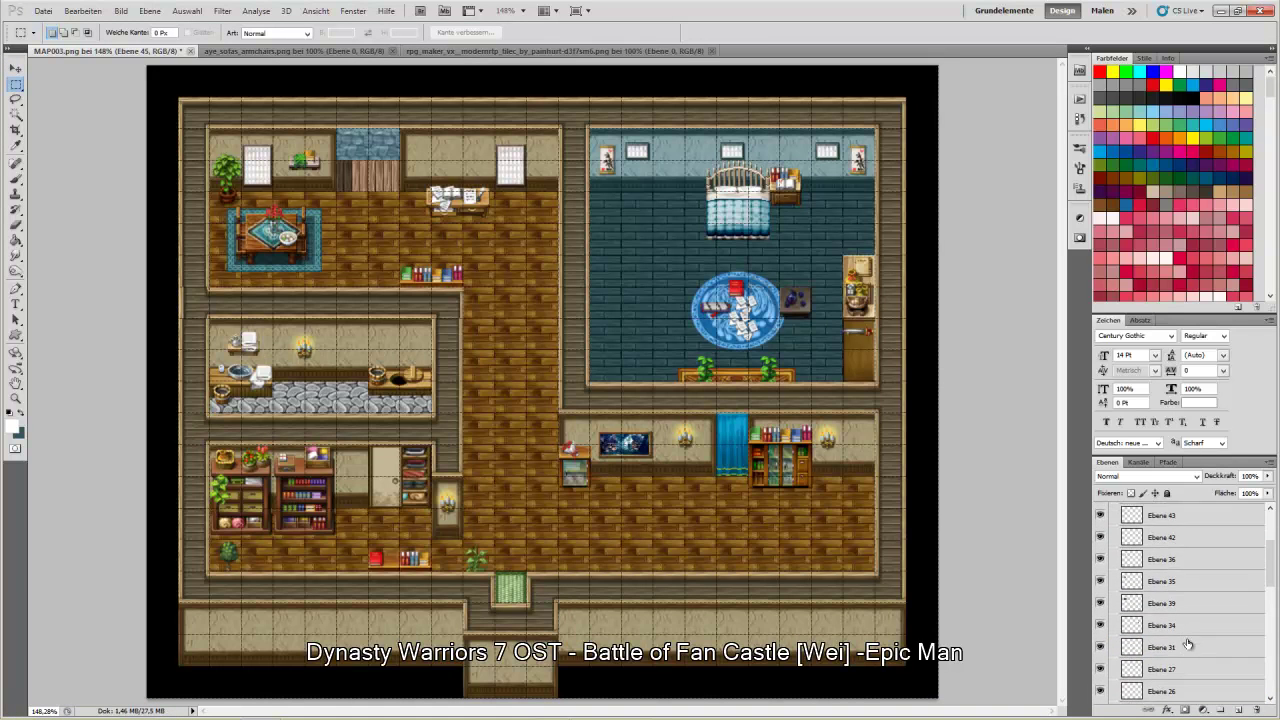
pyautogui.hotkey('ctrl', 'v')
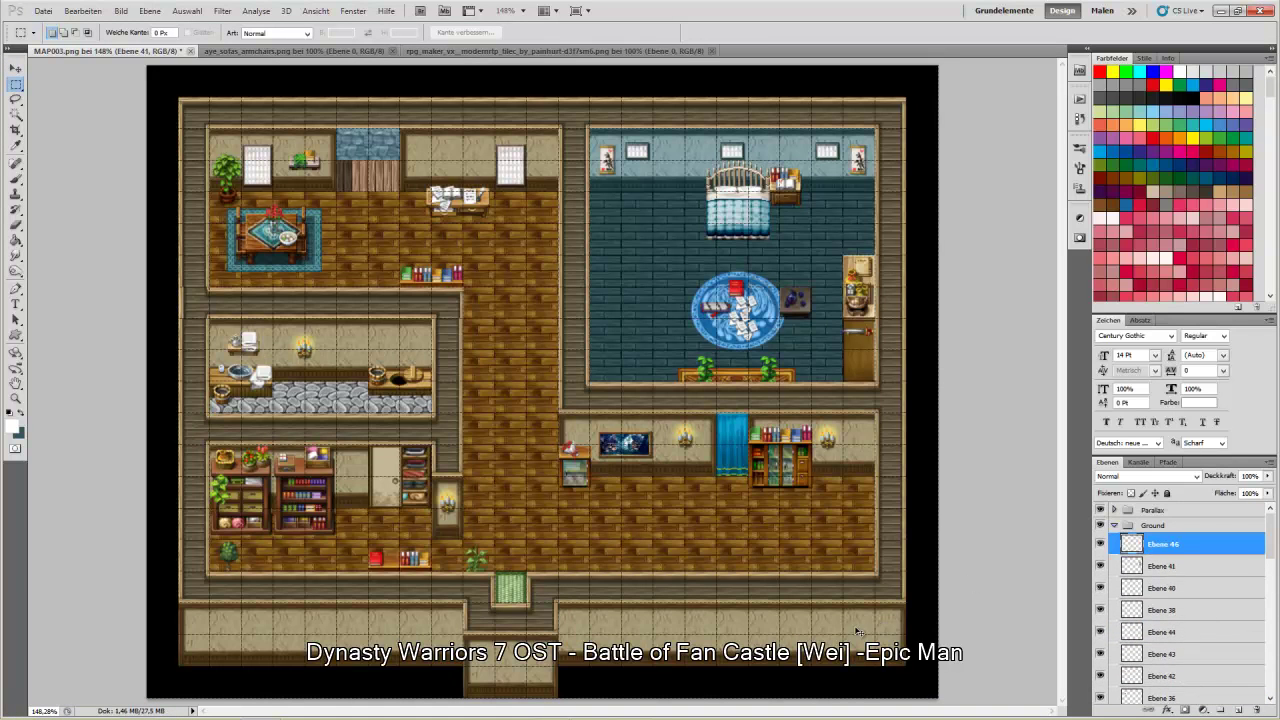
pyautogui.click(15, 67)
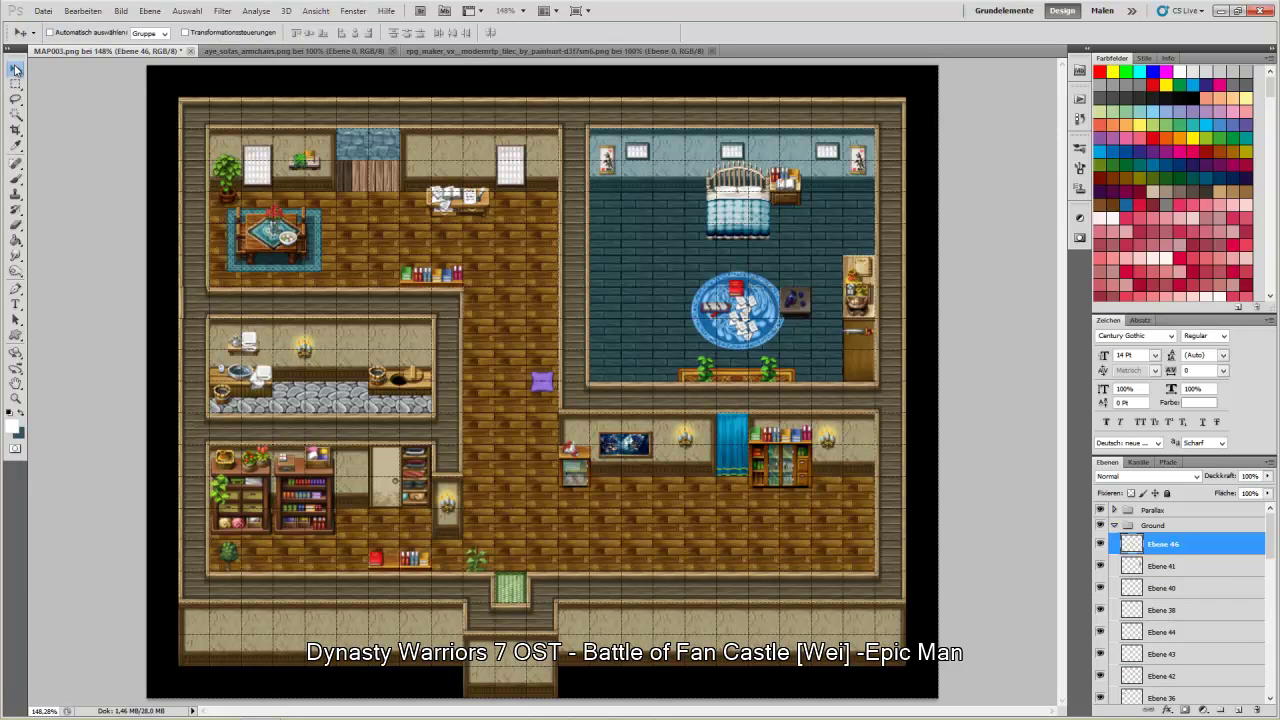
pyautogui.moveTo(551, 391); pyautogui.dragTo(694, 544)
pyautogui.hotkey('ctrl', 'v')
pyautogui.moveTo(562, 402); pyautogui.dragTo(702, 544)
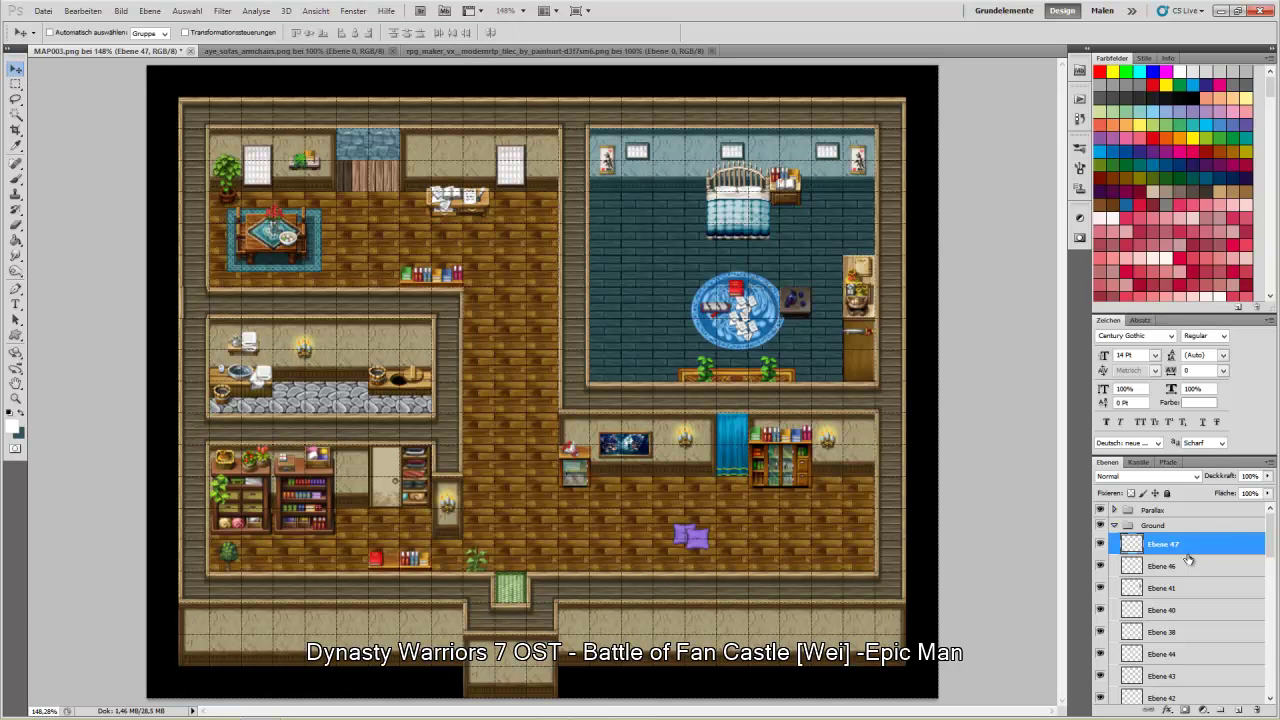
# Merge the two cushion layers and colorize the cushions blue with hue 234 and saturation about 57
pyautogui.hotkey('ctrl', 'e')
pyautogui.hotkey('ctrl', 'u')
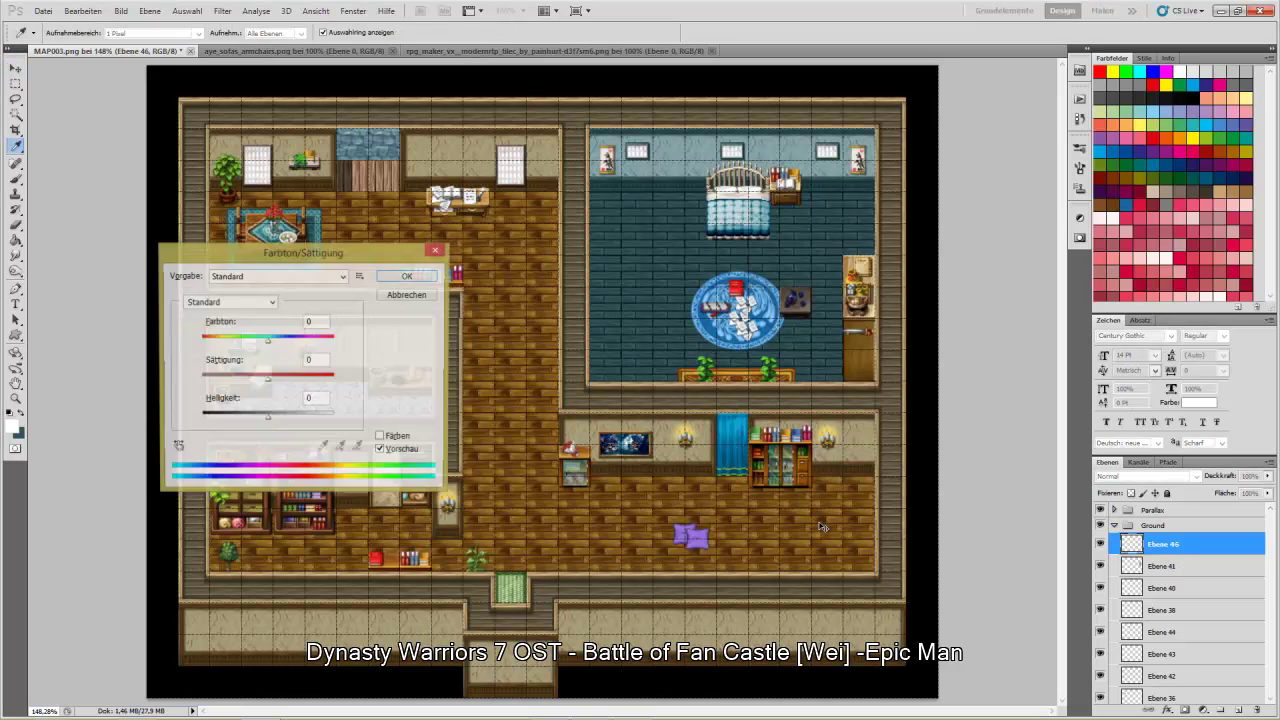
pyautogui.click(382, 438)
pyautogui.moveTo(206, 346); pyautogui.dragTo(309, 350)
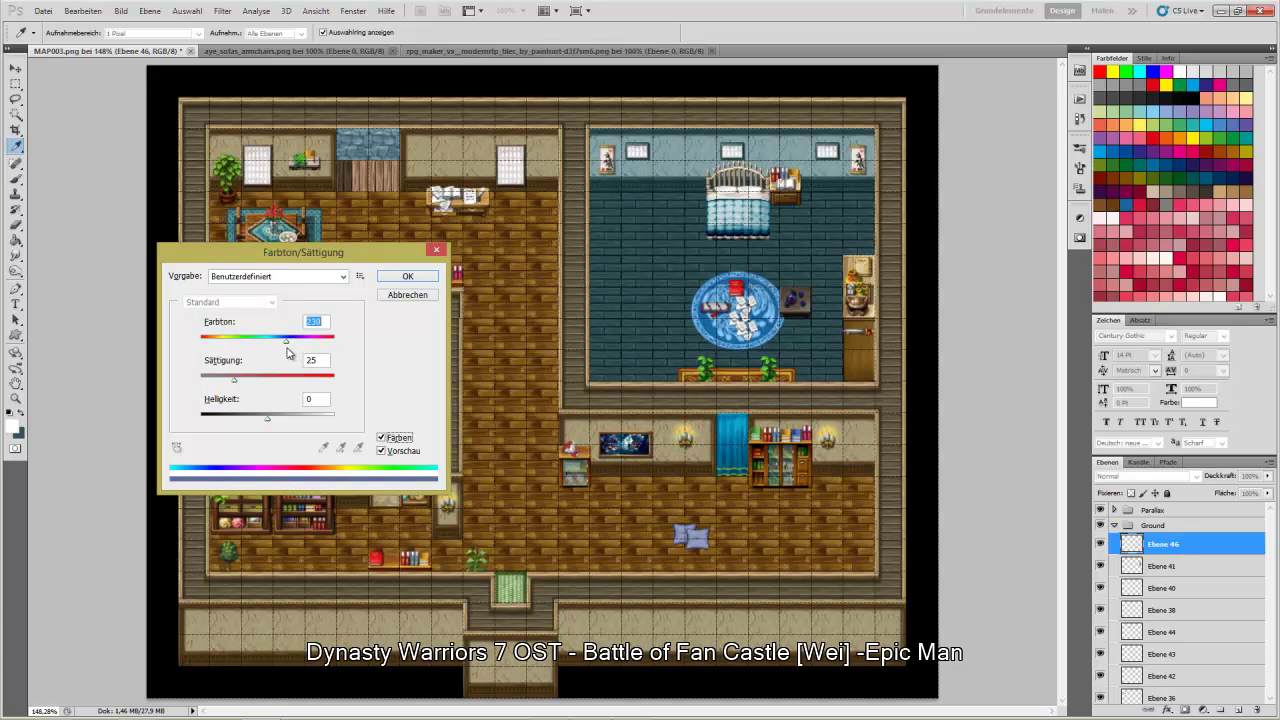
pyautogui.moveTo(237, 386); pyautogui.dragTo(286, 389)
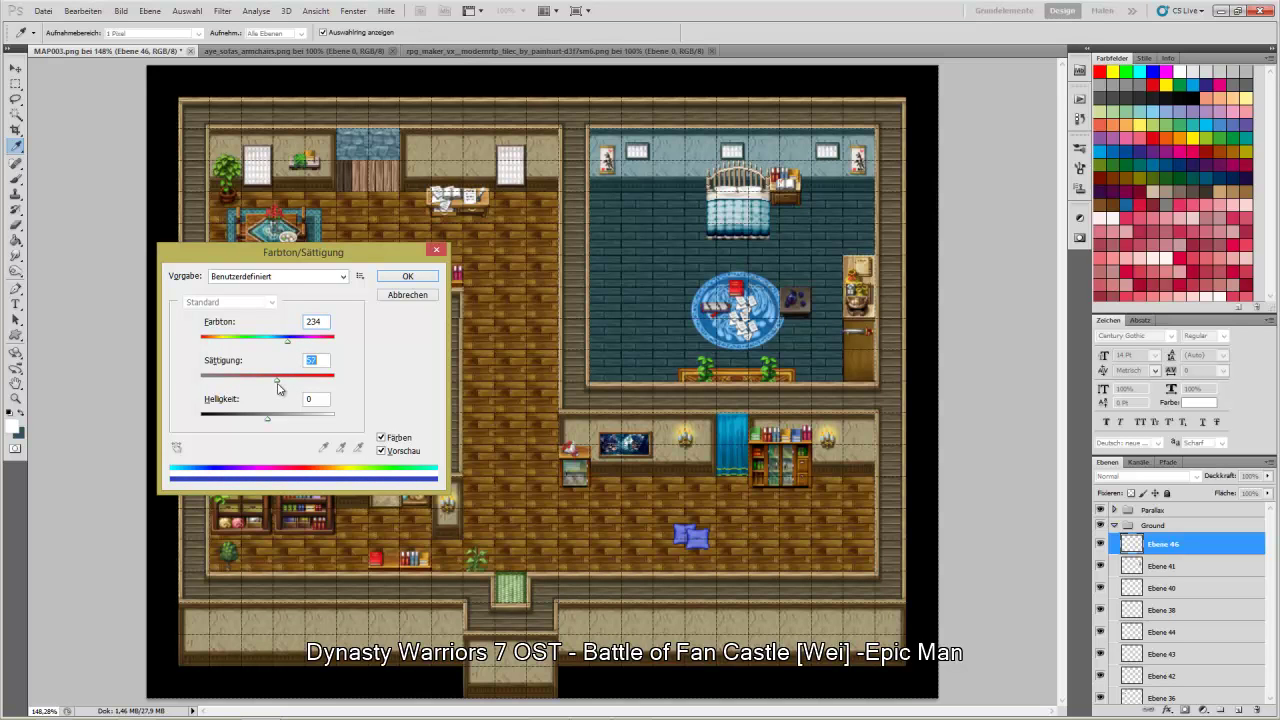
pyautogui.click(396, 278)
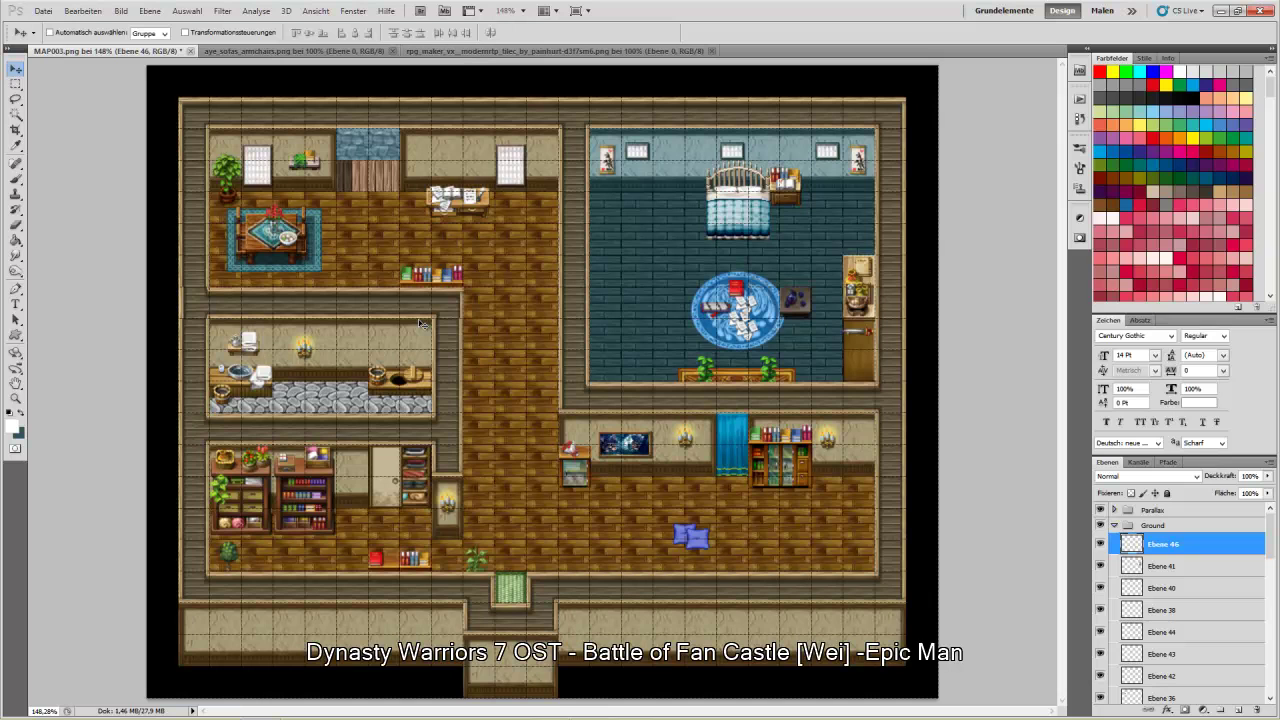
# Nudge the blue cushions slightly to the right on the lower-right room's floor
pyautogui.press('Up')
pyautogui.press('Up')
pyautogui.press('Up')
pyautogui.press('Right')
pyautogui.press('Right')
pyautogui.press('Right')
pyautogui.press('Right')
pyautogui.press('Right')
pyautogui.press('Right')
pyautogui.press('Right')
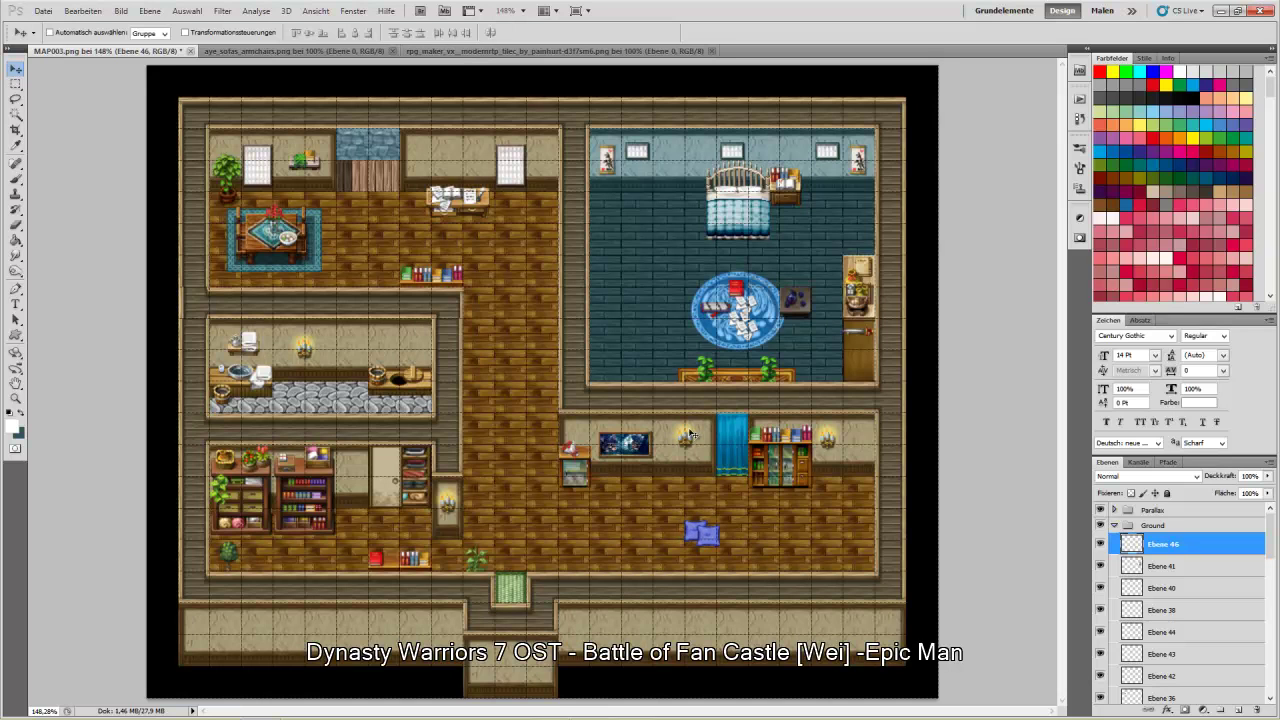
pyautogui.press('Down')
pyautogui.press('Down')
pyautogui.press('Down')
pyautogui.press('Right')
pyautogui.press('Right')
pyautogui.press('Right')
pyautogui.press('Right')
# Switch to the modernrtp tileset document and close it
pyautogui.click(544, 51)
pyautogui.press('m')
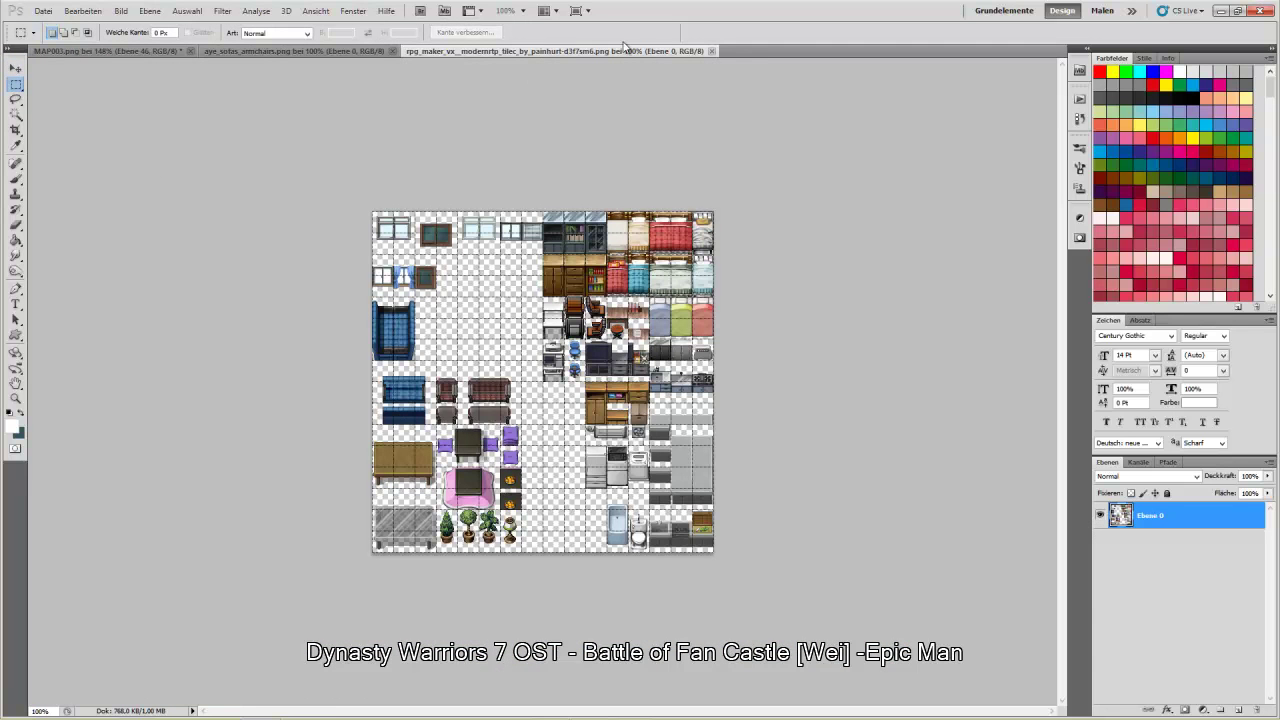
pyautogui.click(711, 51)
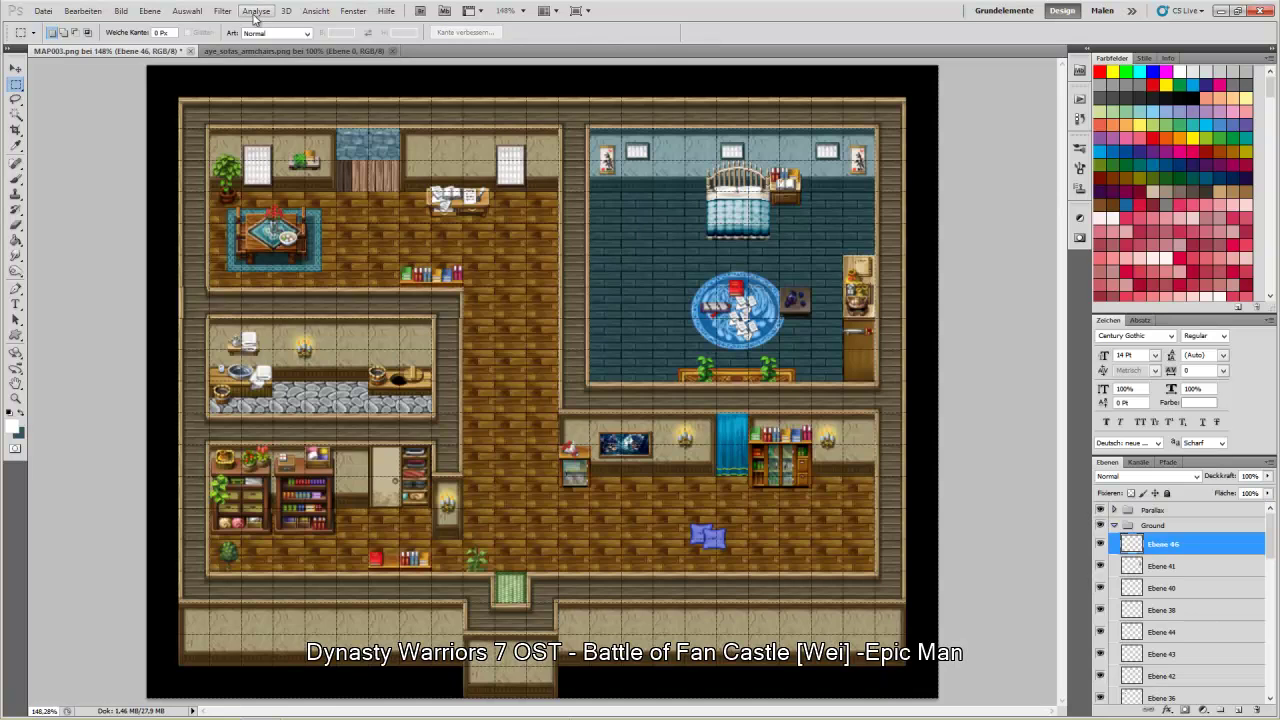
# Copy the side-facing blue sofa from aye_sofas_armchairs.png into MAP003.png and place it against the blue bedroom's left wall
pyautogui.click(251, 51)
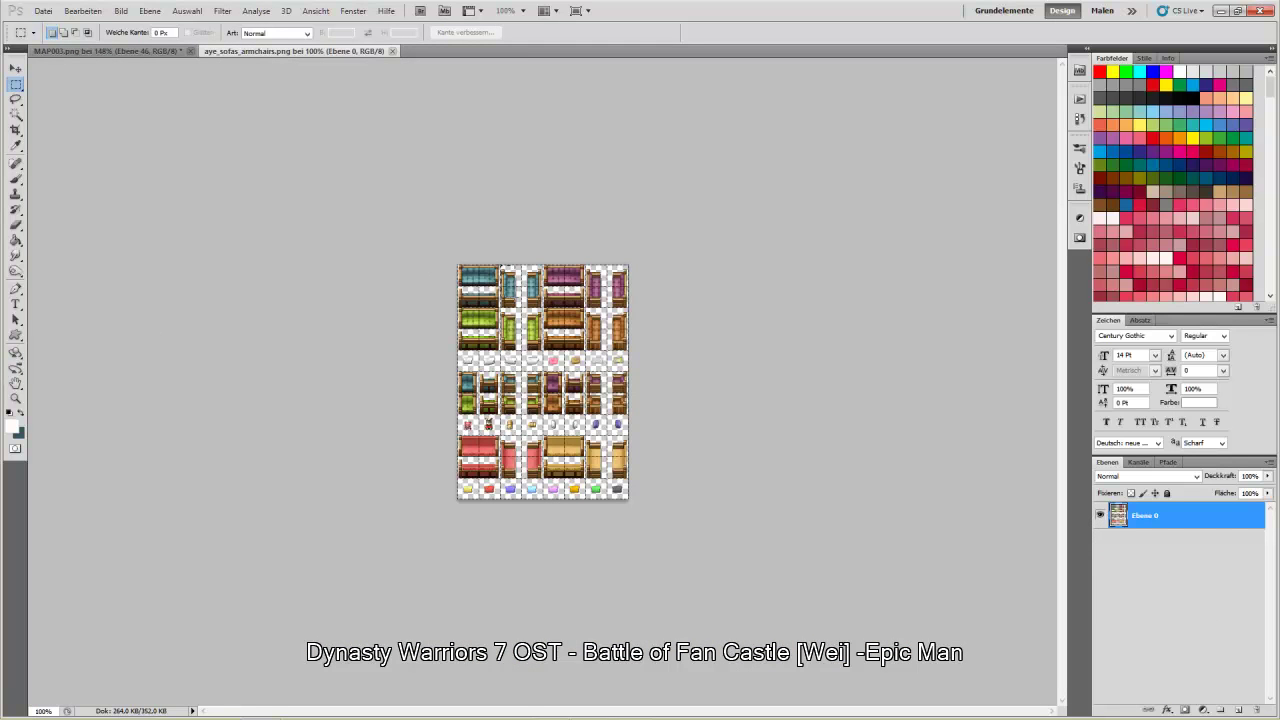
pyautogui.moveTo(521, 307); pyautogui.dragTo(500, 264)
pyautogui.click(79, 51)
pyautogui.hotkey('ctrl', 'v')
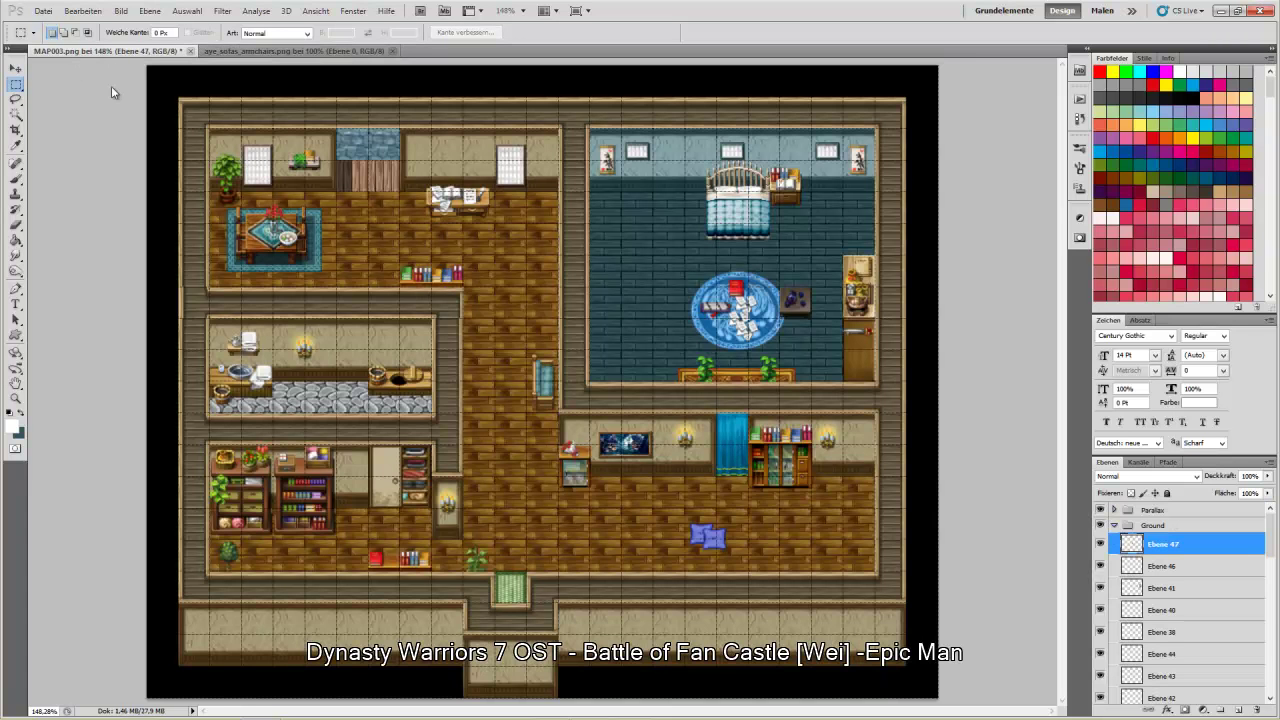
pyautogui.click(16, 68)
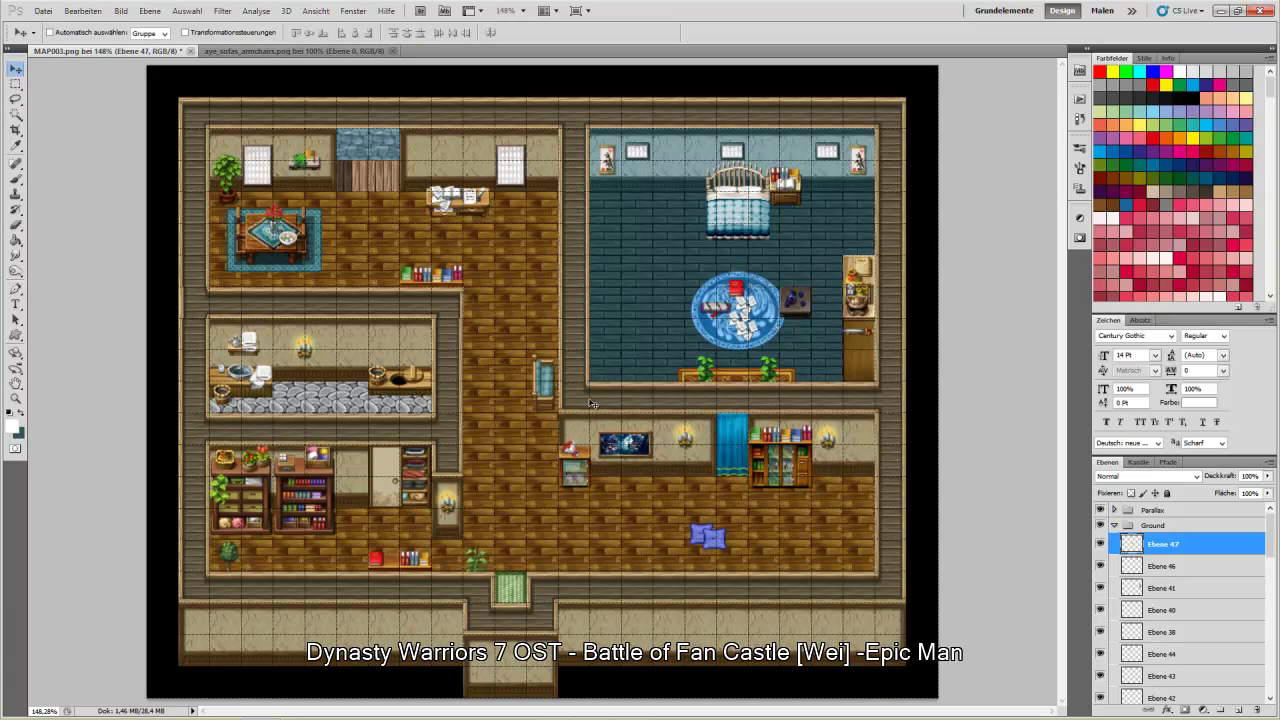
pyautogui.moveTo(563, 375); pyautogui.dragTo(611, 296)
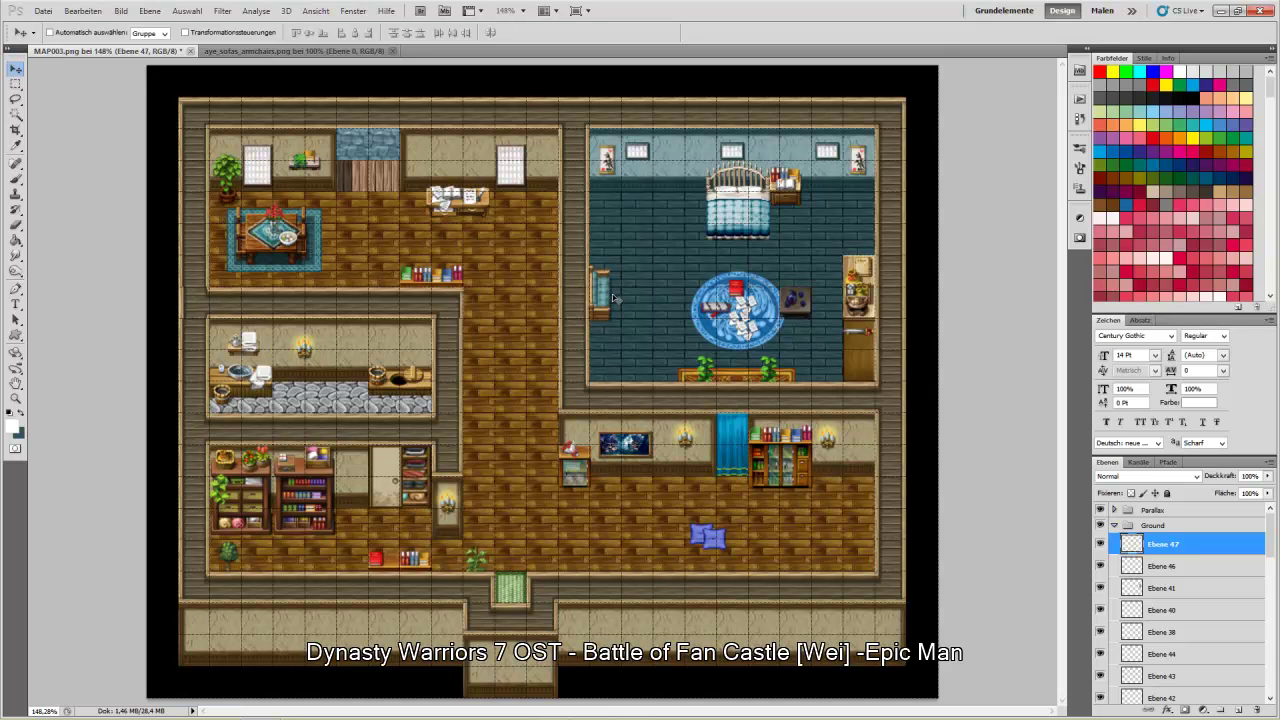
pyautogui.press('Down')
pyautogui.press('Down')
pyautogui.press('Down')
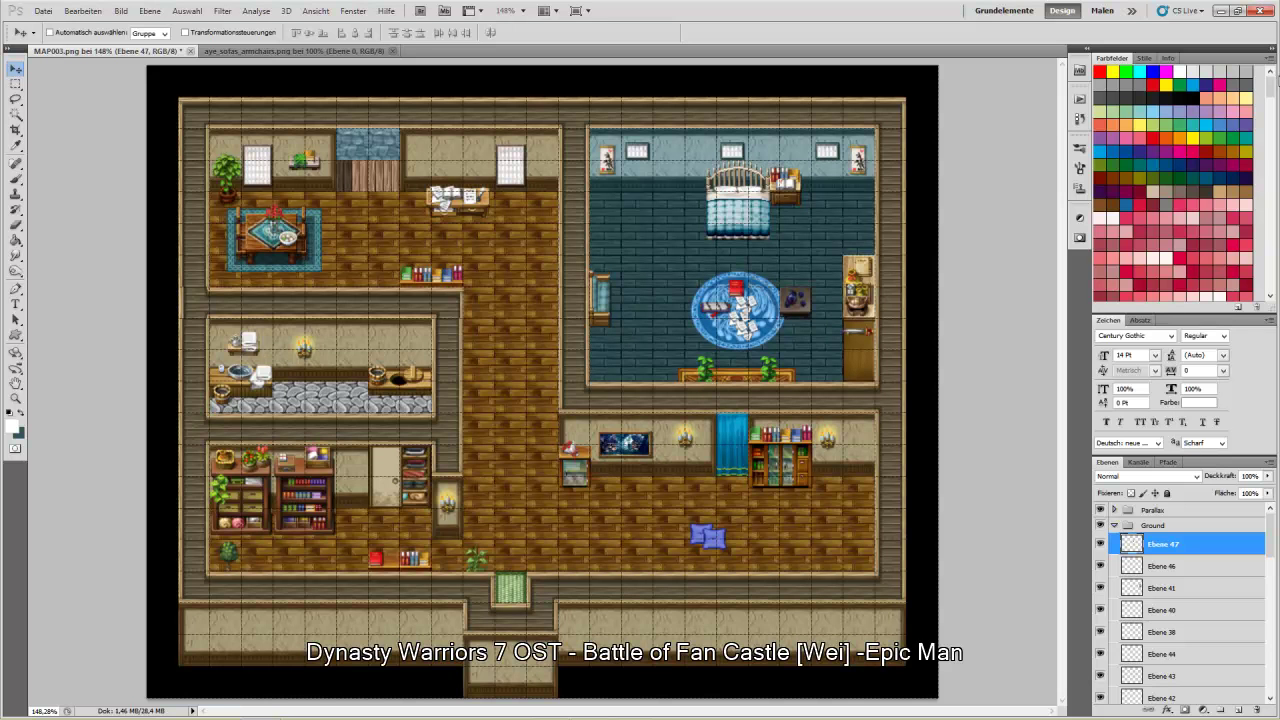
# Switch to the media player on the desktop and skip forward several tracks
pyautogui.click(1222, 10)
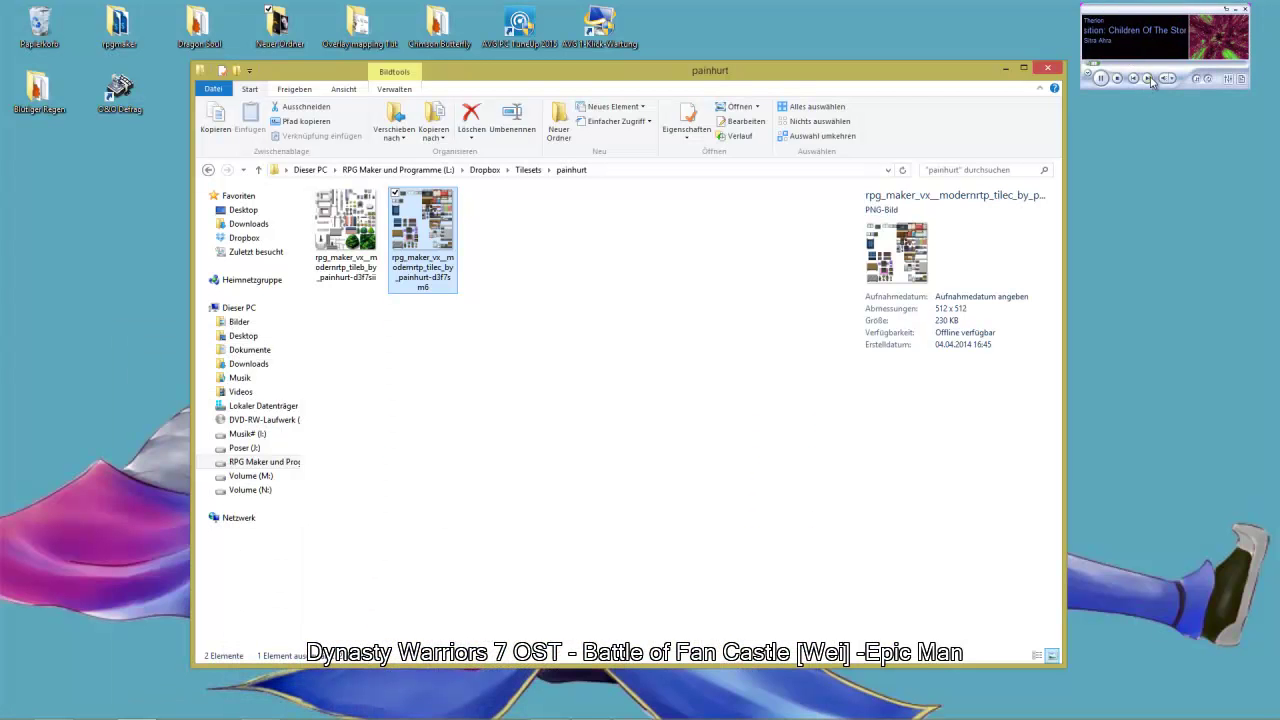
pyautogui.click(1147, 79)
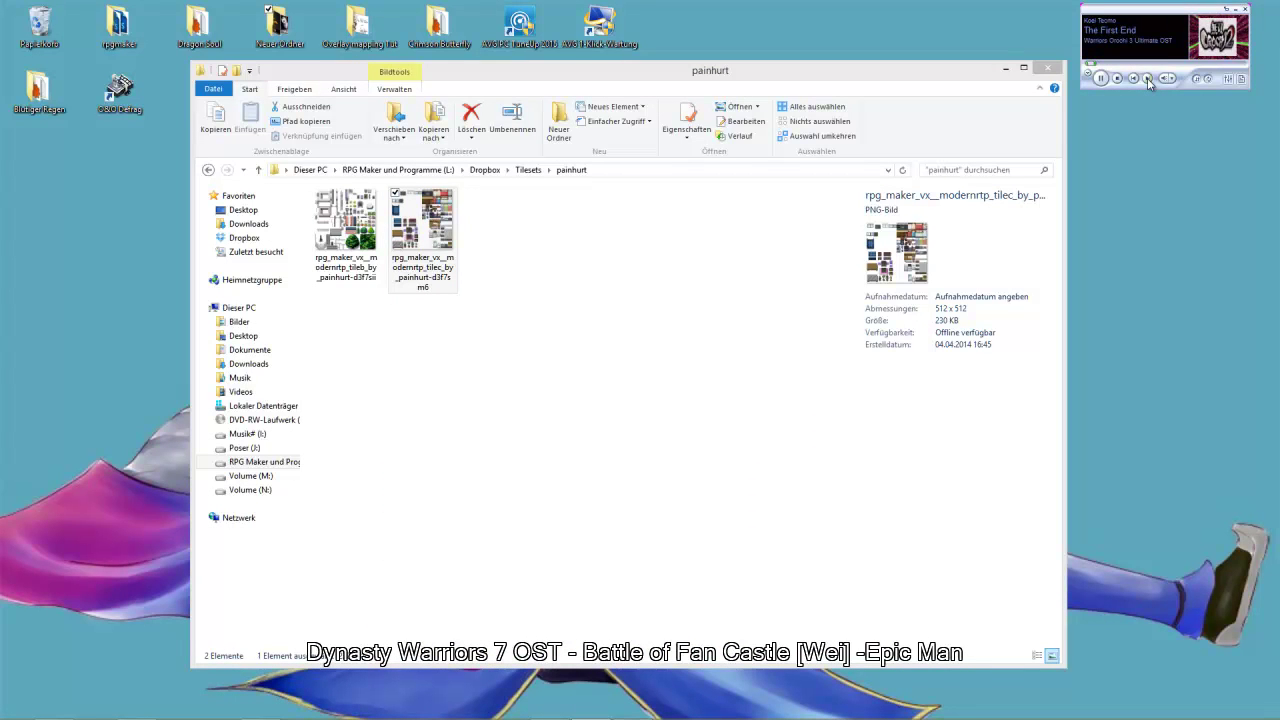
pyautogui.click(1147, 79)
pyautogui.click(1147, 79)
pyautogui.click(1147, 79)
pyautogui.click(1147, 79)
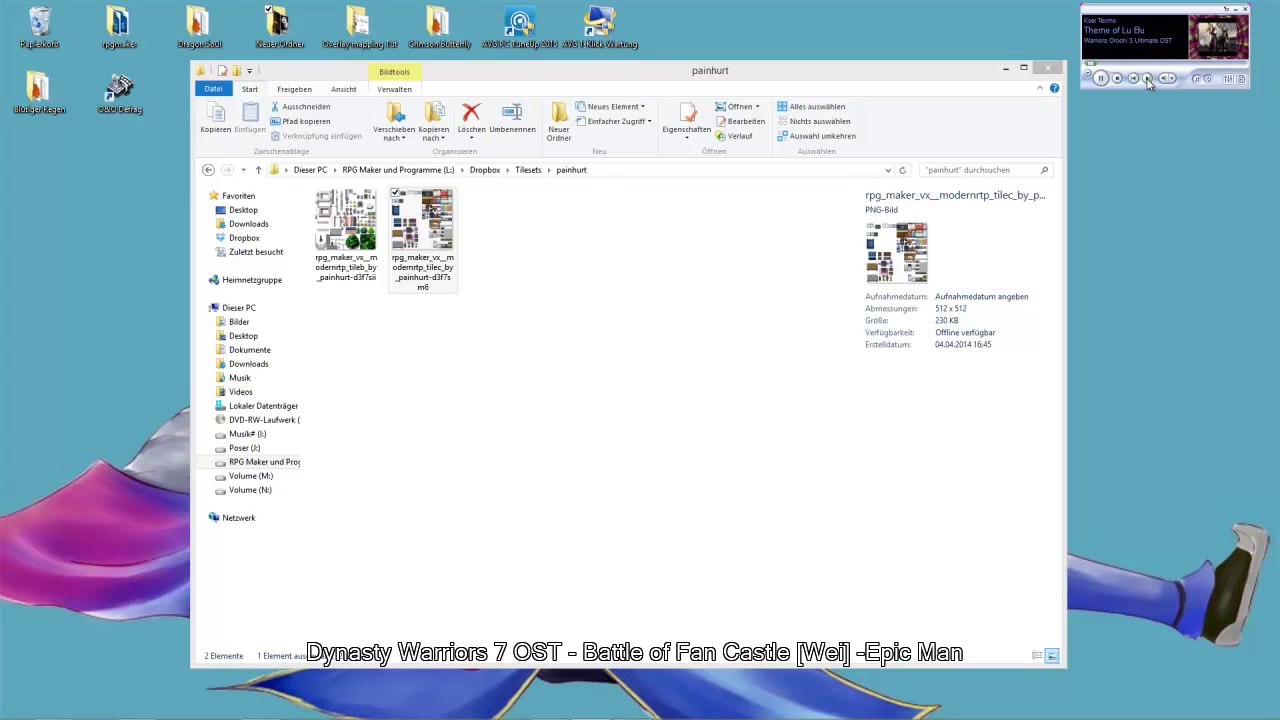
pyautogui.click(1147, 79)
pyautogui.click(1147, 79)
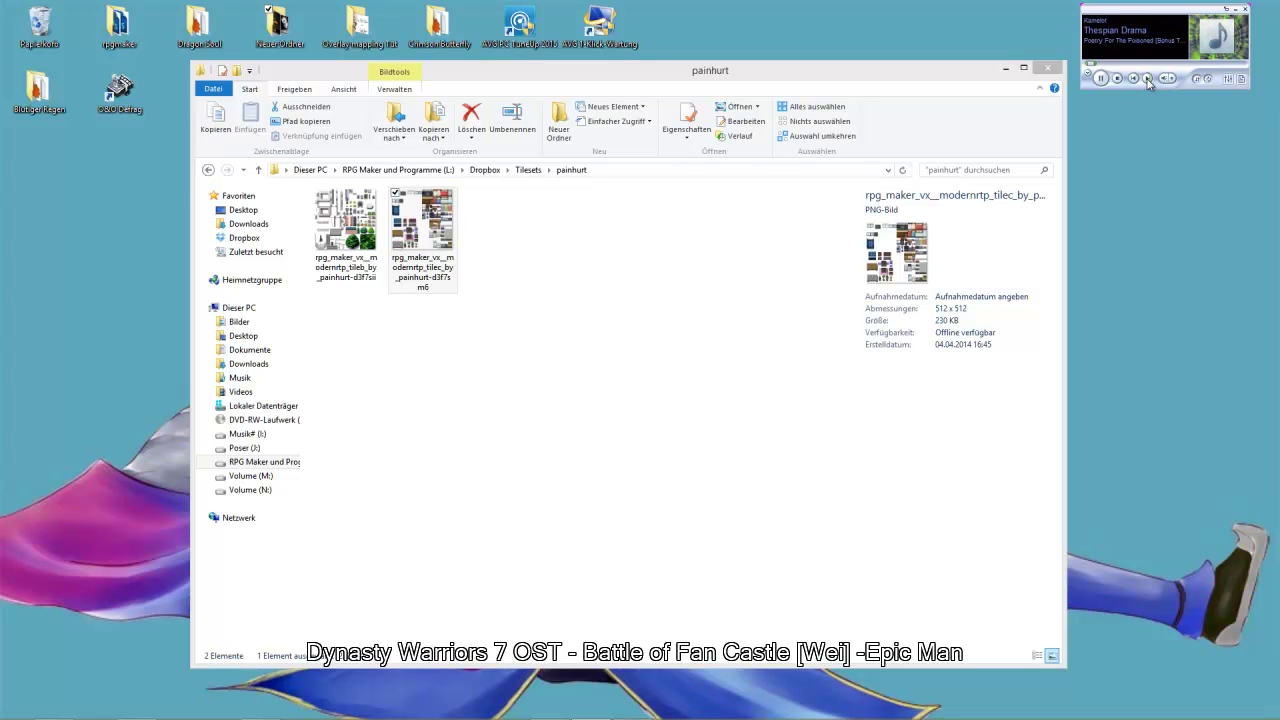
pyautogui.click(1147, 79)
pyautogui.click(1147, 79)
pyautogui.press('super+d')
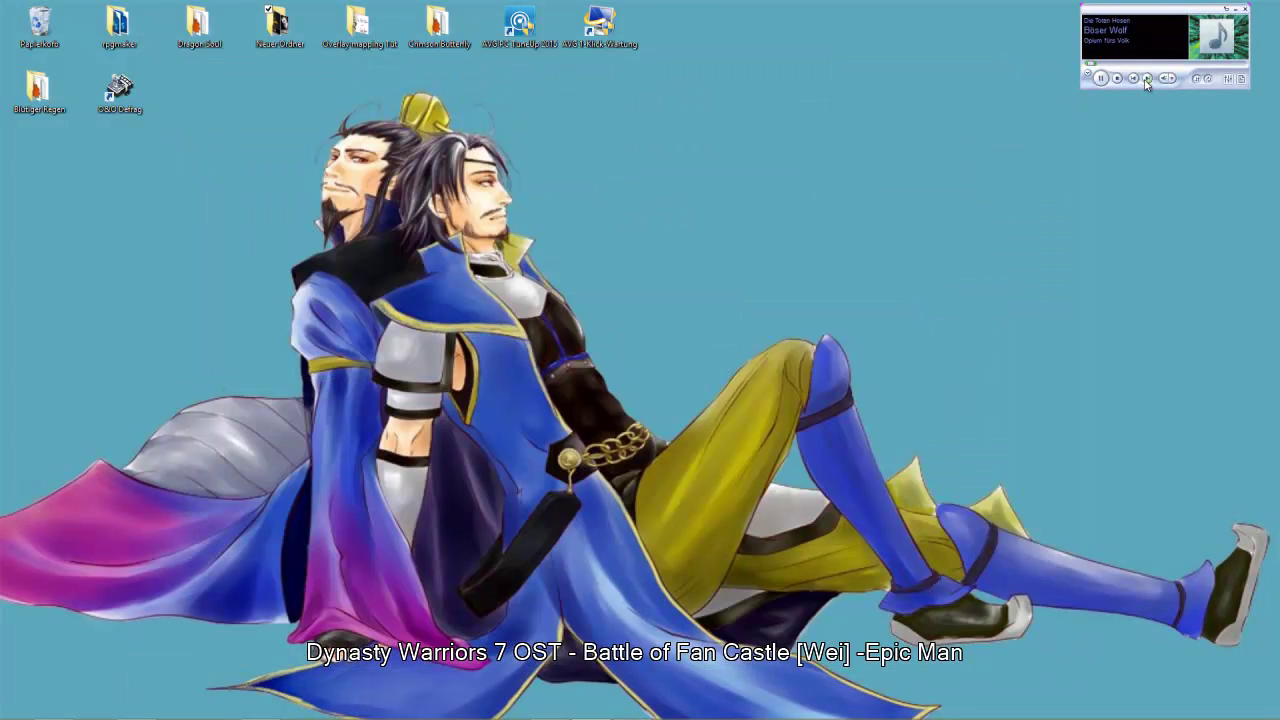
pyautogui.click(1147, 79)
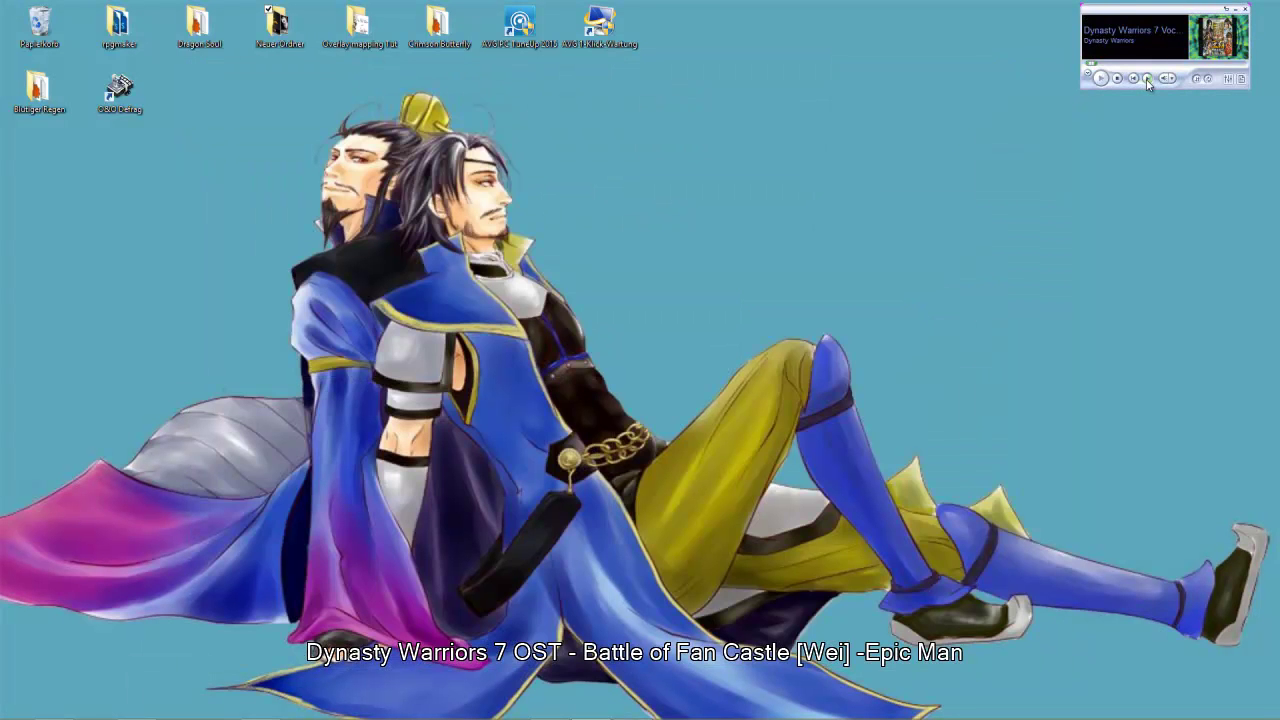
pyautogui.click(1147, 79)
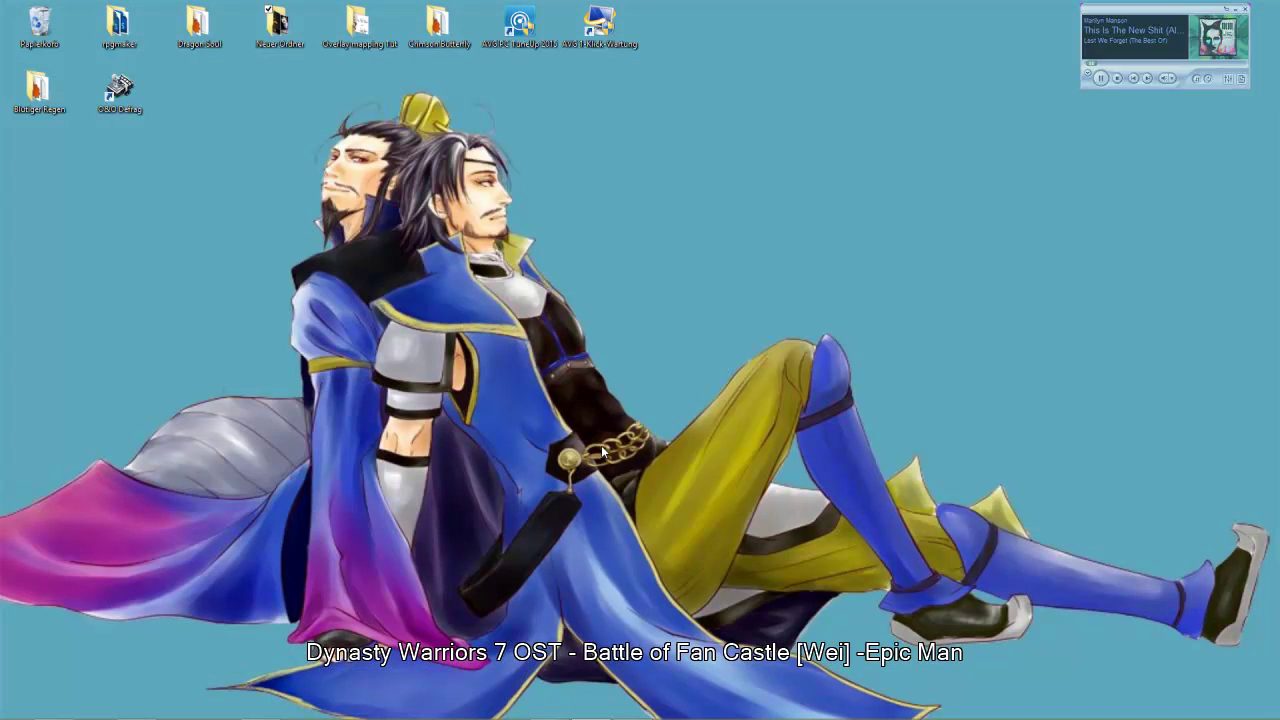
# Switch back to Photoshop with the MAP003.png document
pyautogui.moveTo(203, 712)
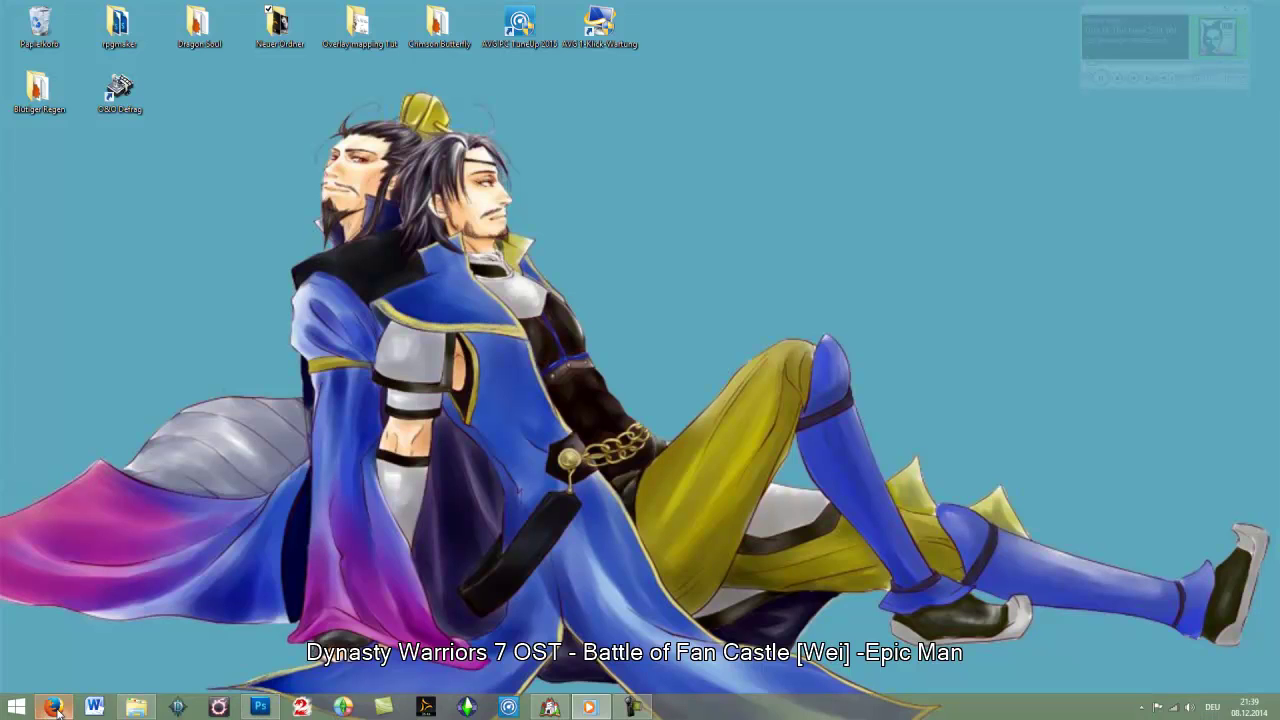
pyautogui.click(55, 708)
pyautogui.click(55, 708)
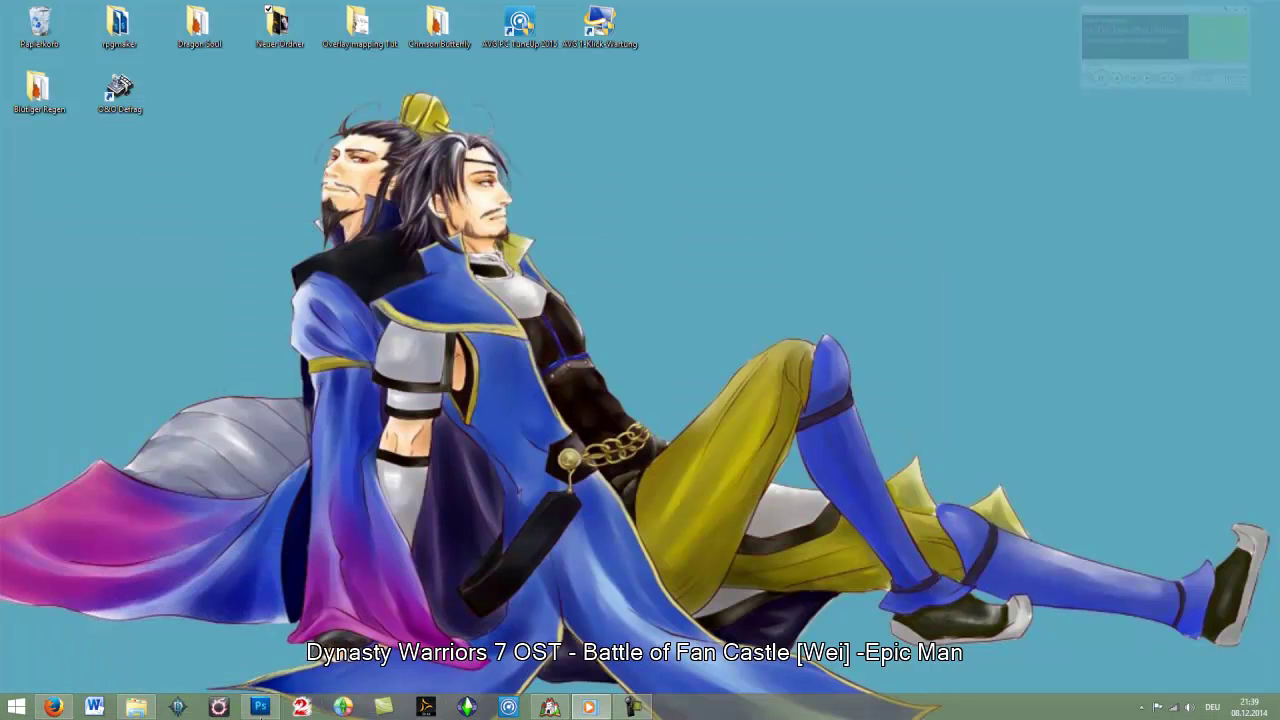
pyautogui.click(260, 707)
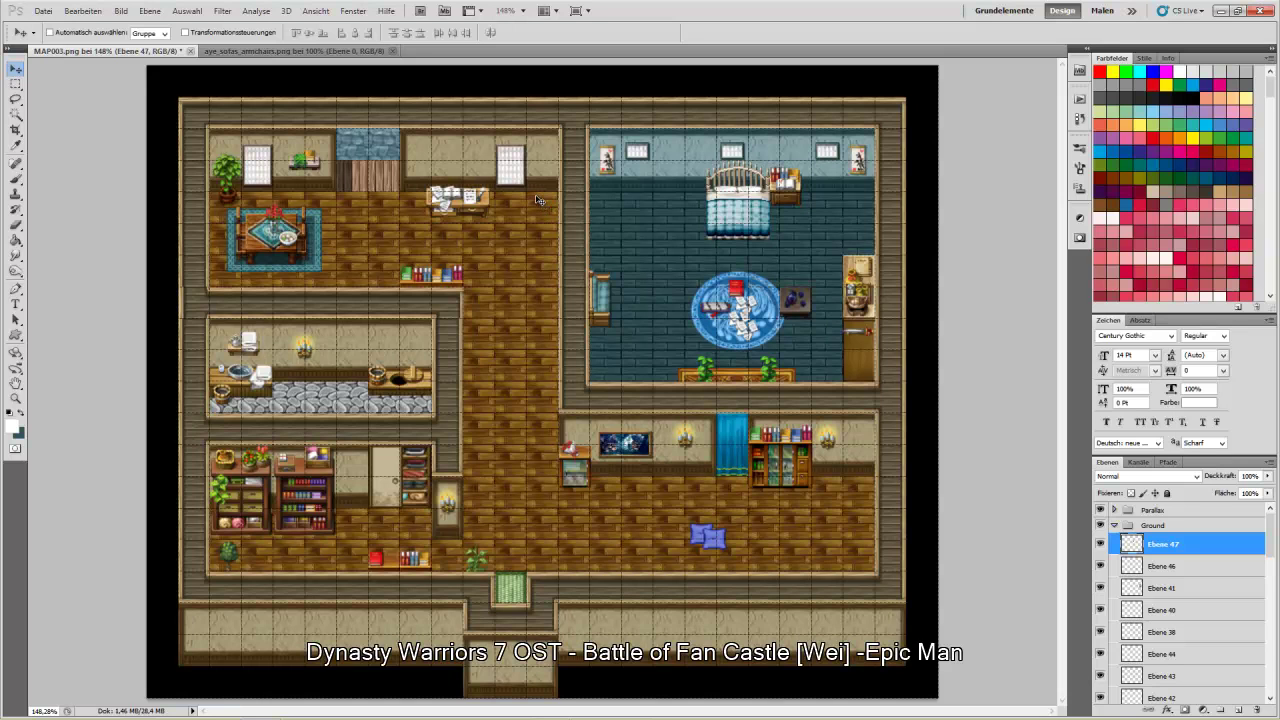
# Collapse the Ground group and check the bare map by hiding and reshowing the Ground and Parallax groups
pyautogui.click(1113, 526)
pyautogui.click(1100, 526)
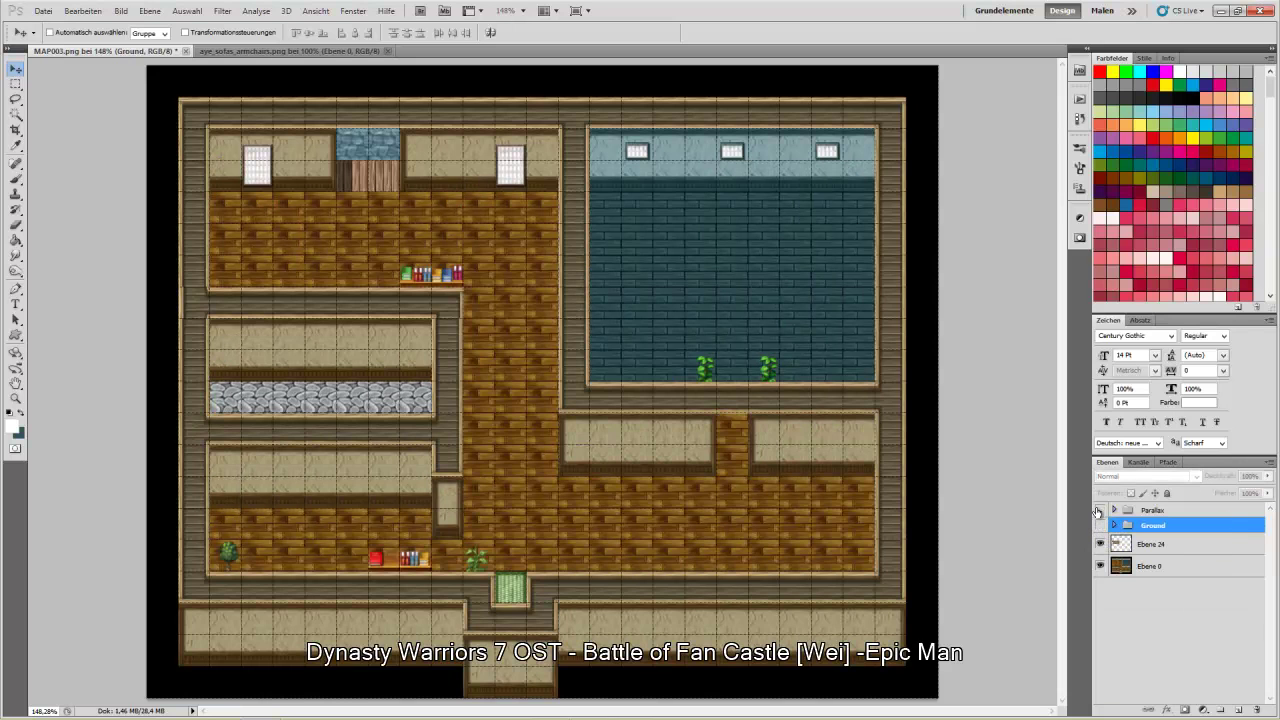
pyautogui.click(1100, 510)
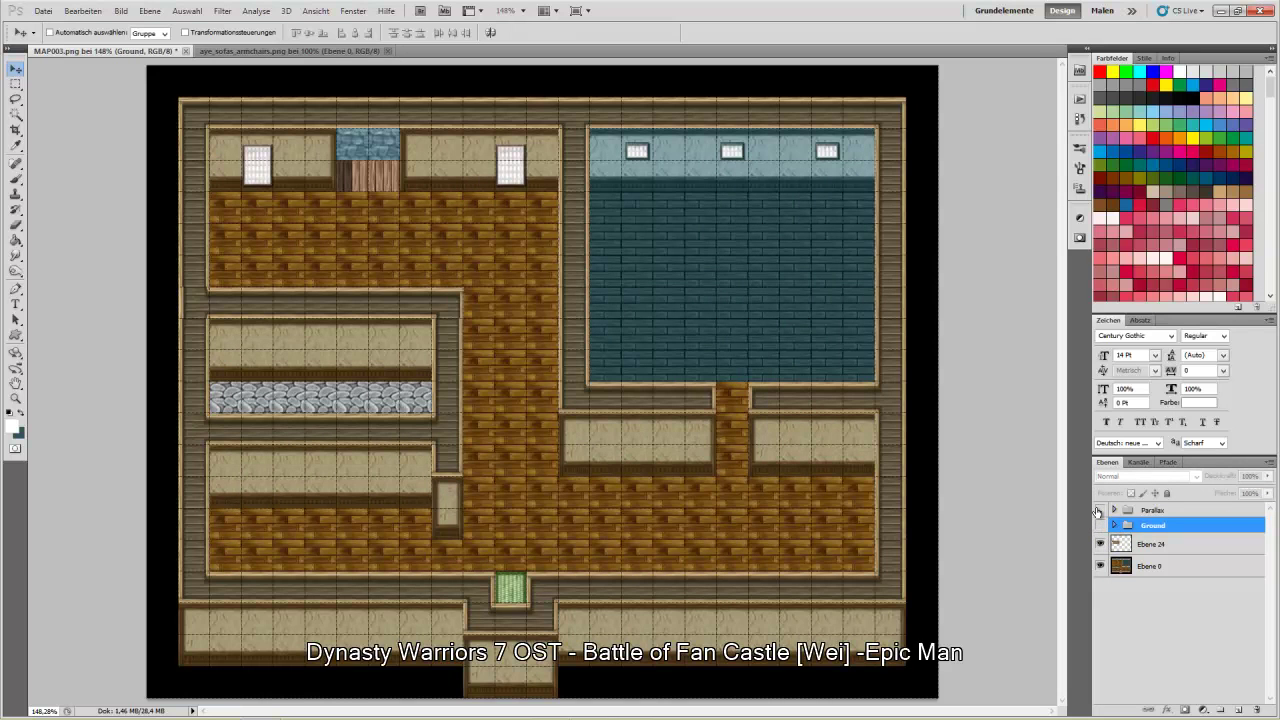
pyautogui.click(1099, 510)
pyautogui.click(1099, 528)
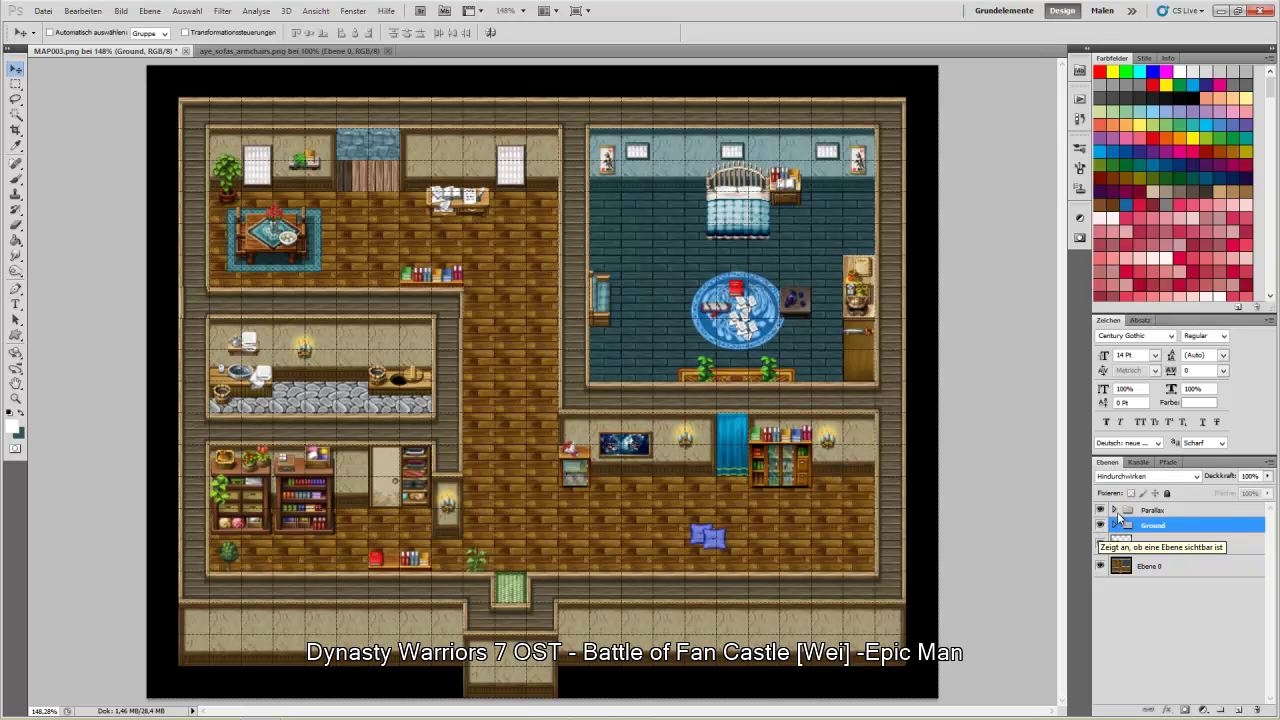
# Create a layer group above Parallax and name it Shadow / Light
pyautogui.click(1155, 511)
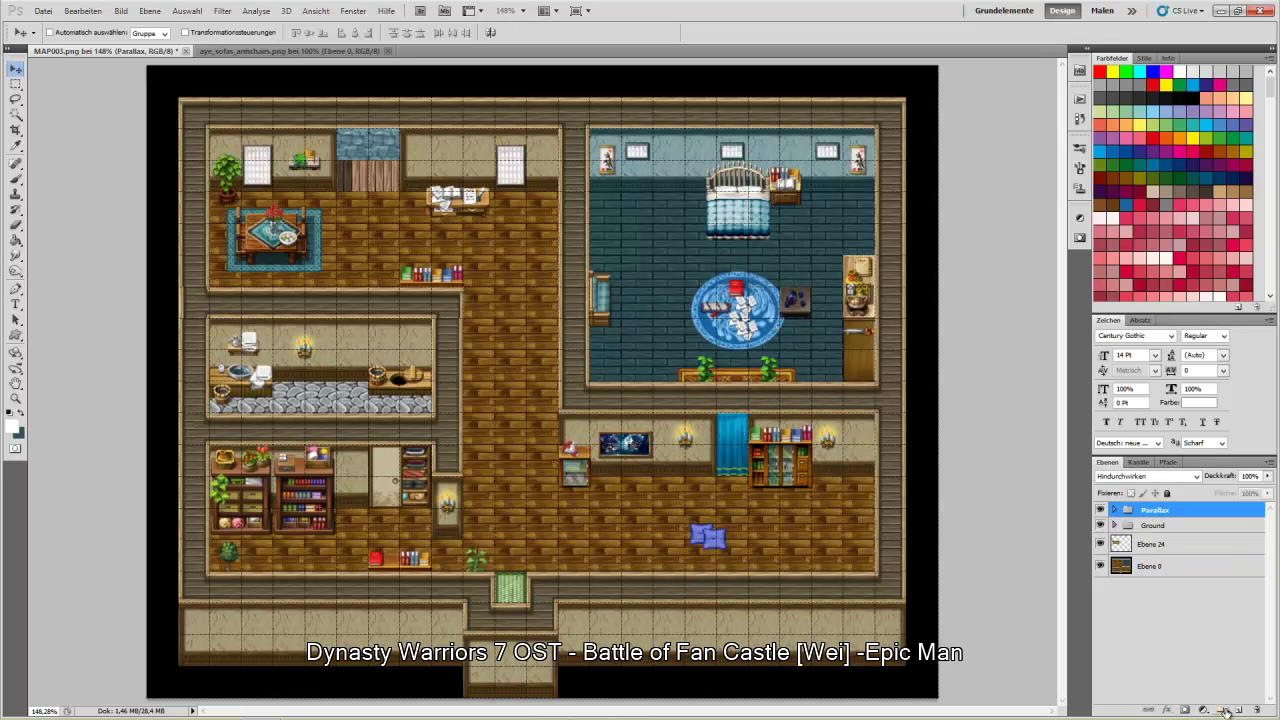
pyautogui.click(1222, 711)
pyautogui.doubleClick(1153, 512)
pyautogui.write('Shadow')
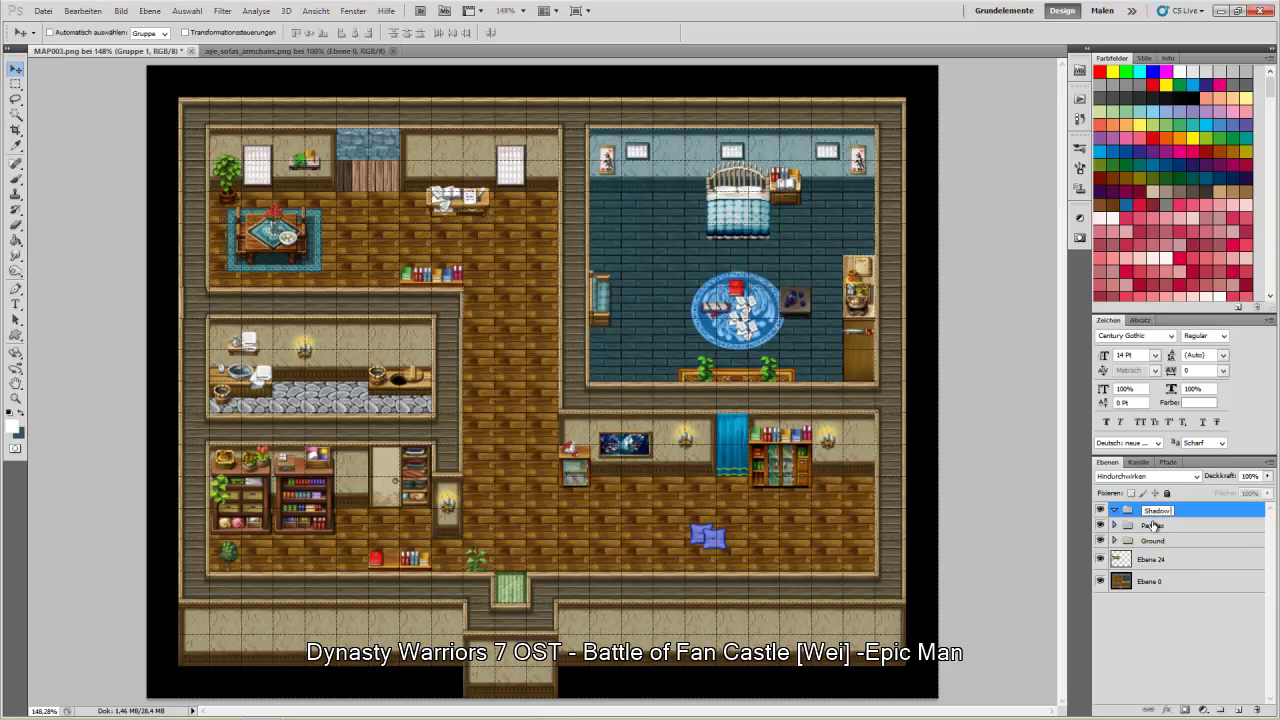
pyautogui.write(' / Light')
pyautogui.press('Return')
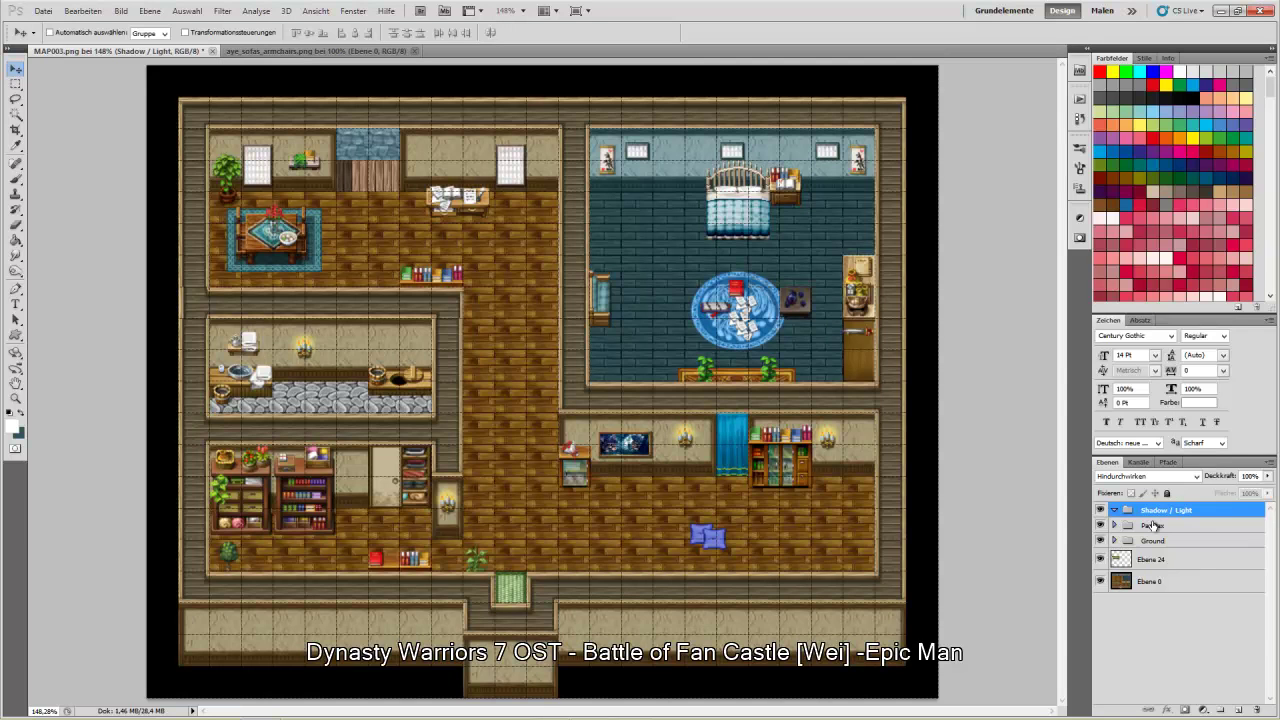
# Fill a new layer in the Shadow / Light group with black and set its blend mode to Weiches Licht
pyautogui.click(11, 414)
pyautogui.click(15, 240)
pyautogui.click(547, 393)
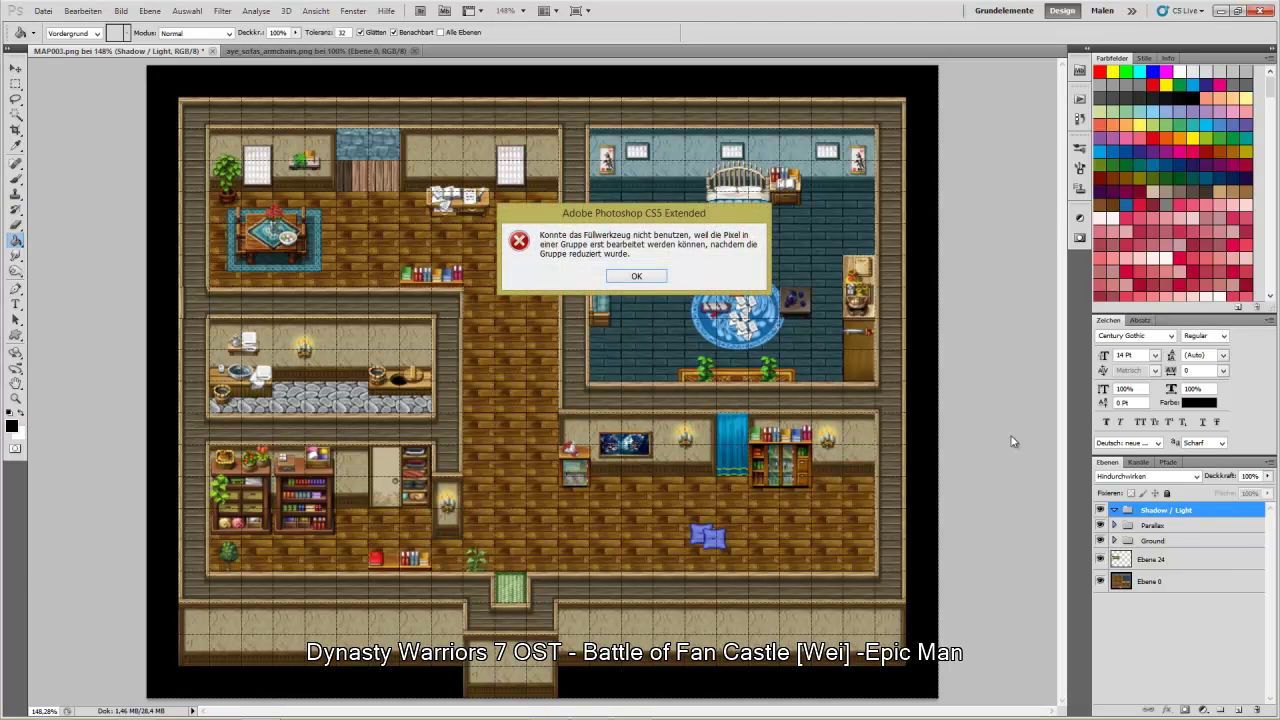
pyautogui.click(630, 274)
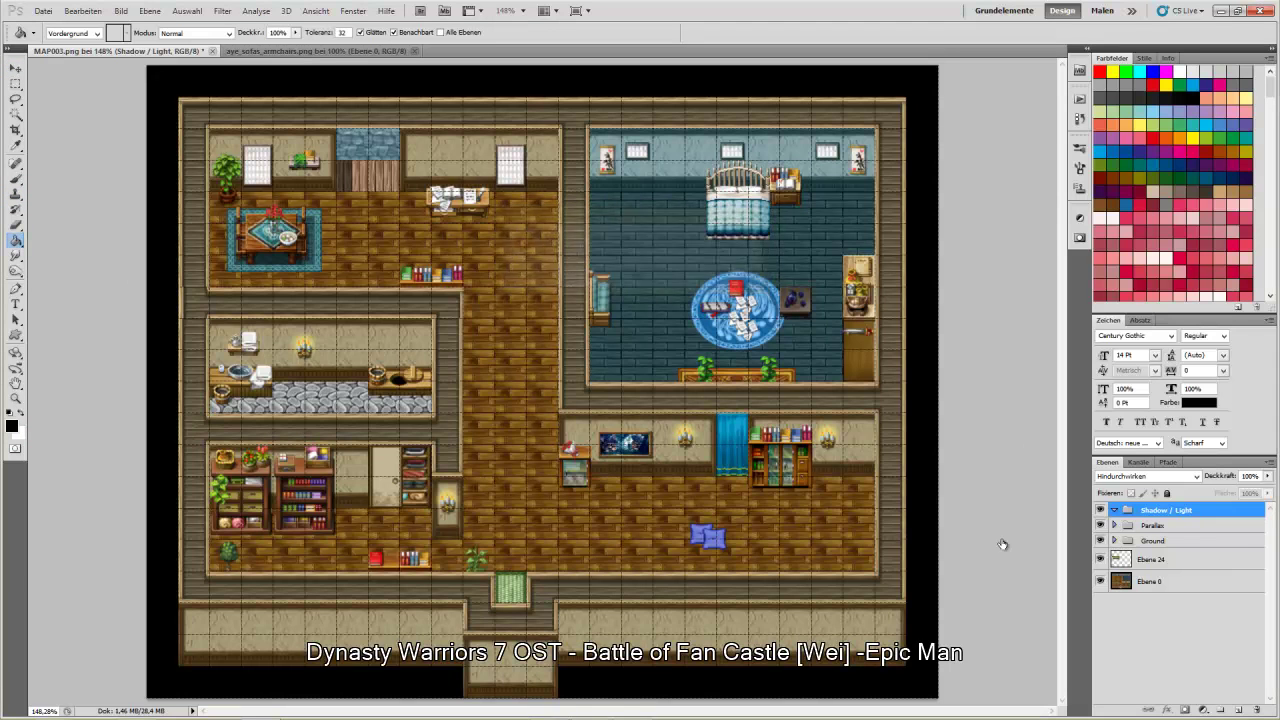
pyautogui.click(1240, 711)
pyautogui.click(759, 530)
pyautogui.click(1148, 476)
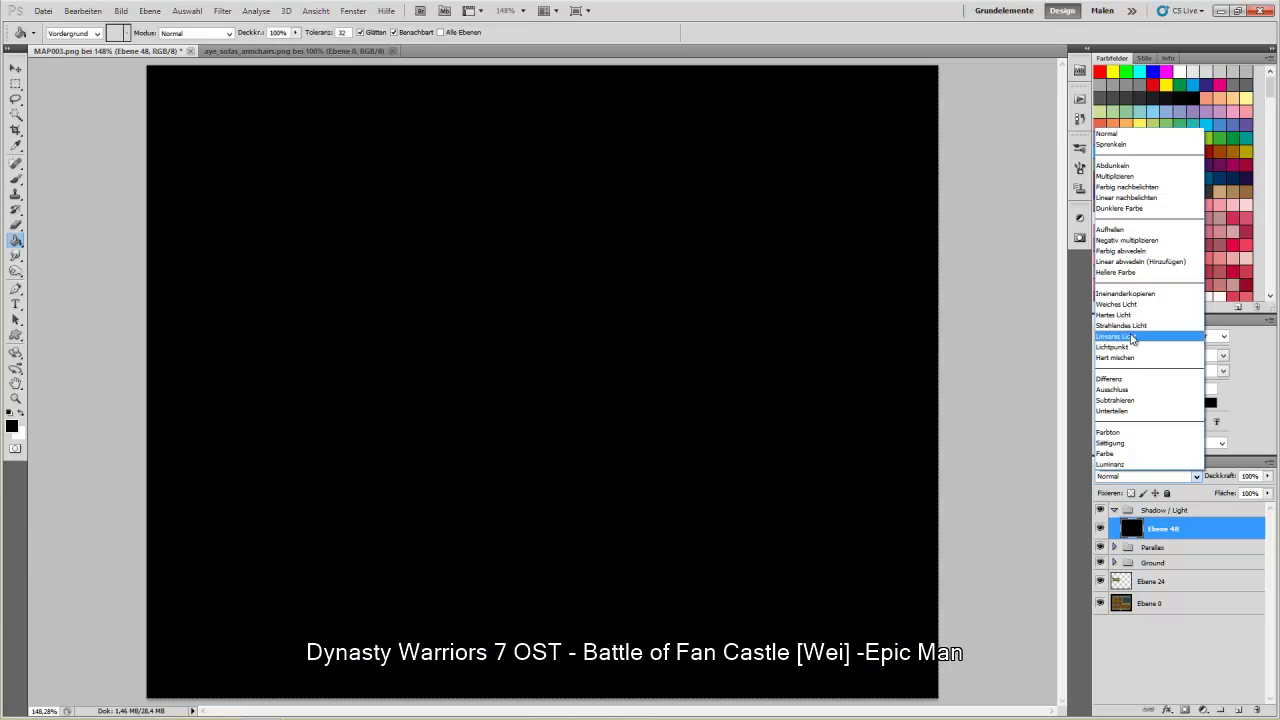
pyautogui.click(1117, 304)
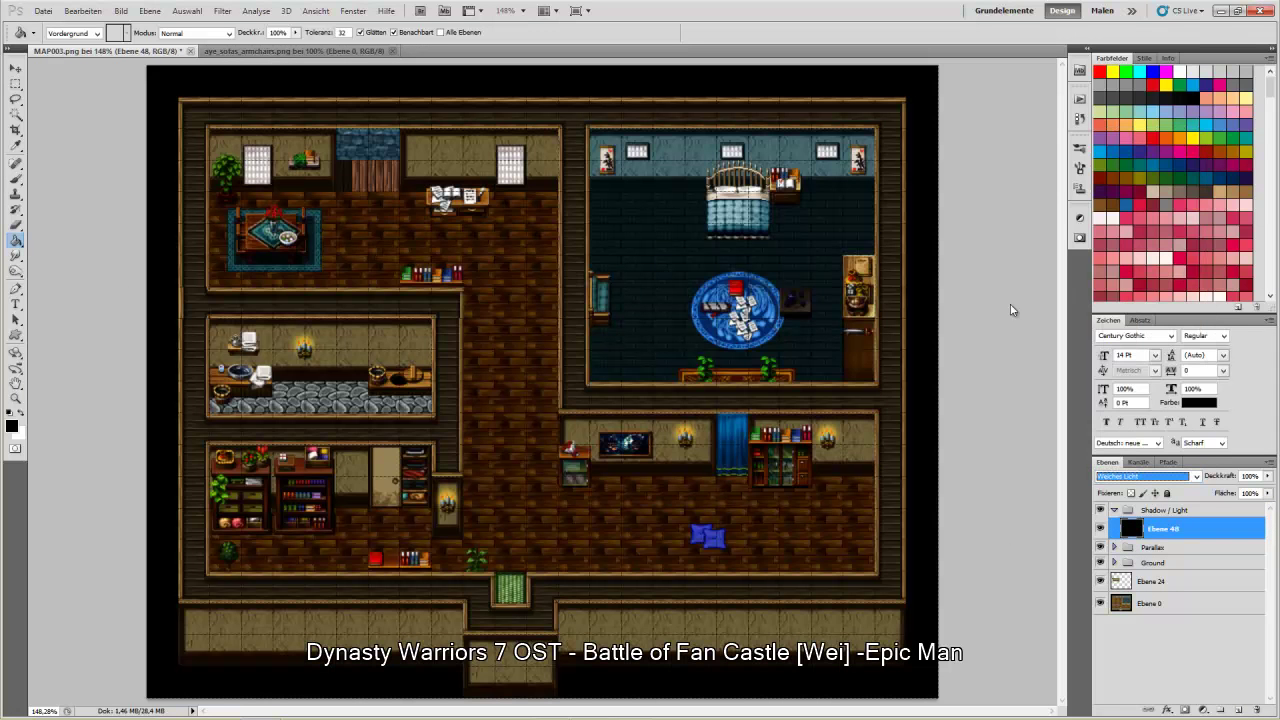
# Choose the brown wood-plank pattern as the Brush tool's texture
pyautogui.click(12, 176)
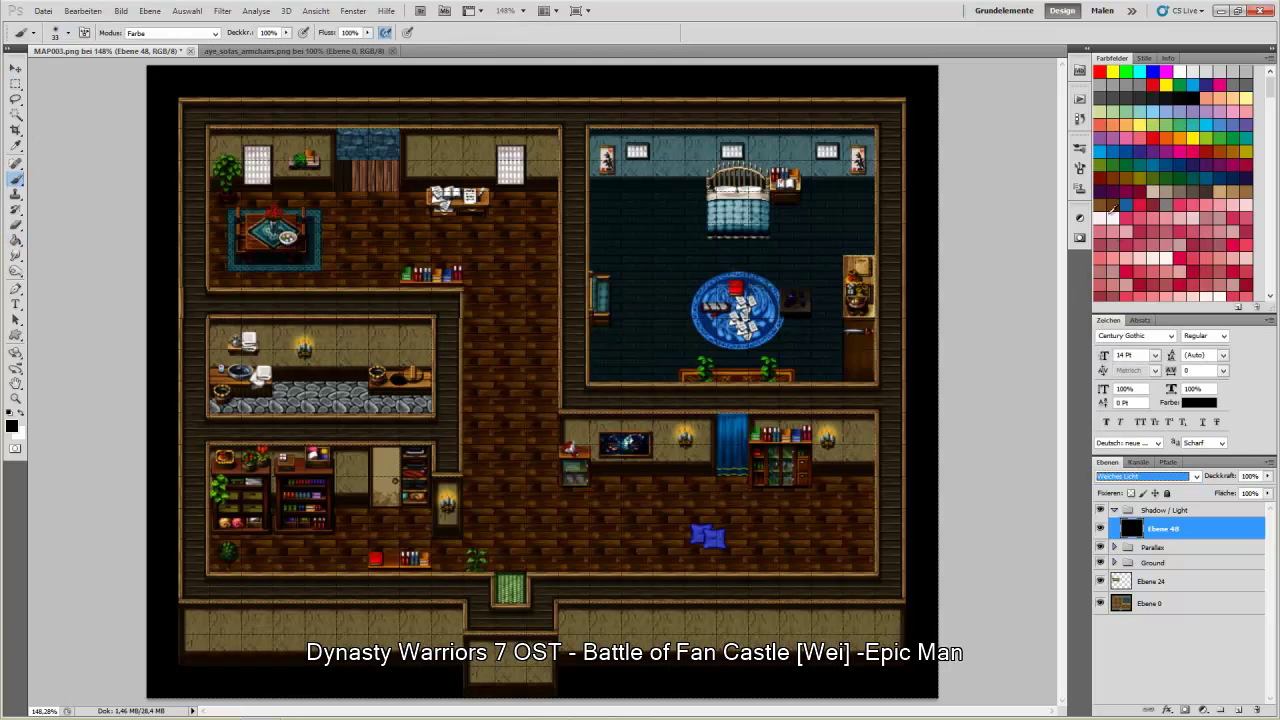
pyautogui.click(1080, 166)
pyautogui.click(921, 191)
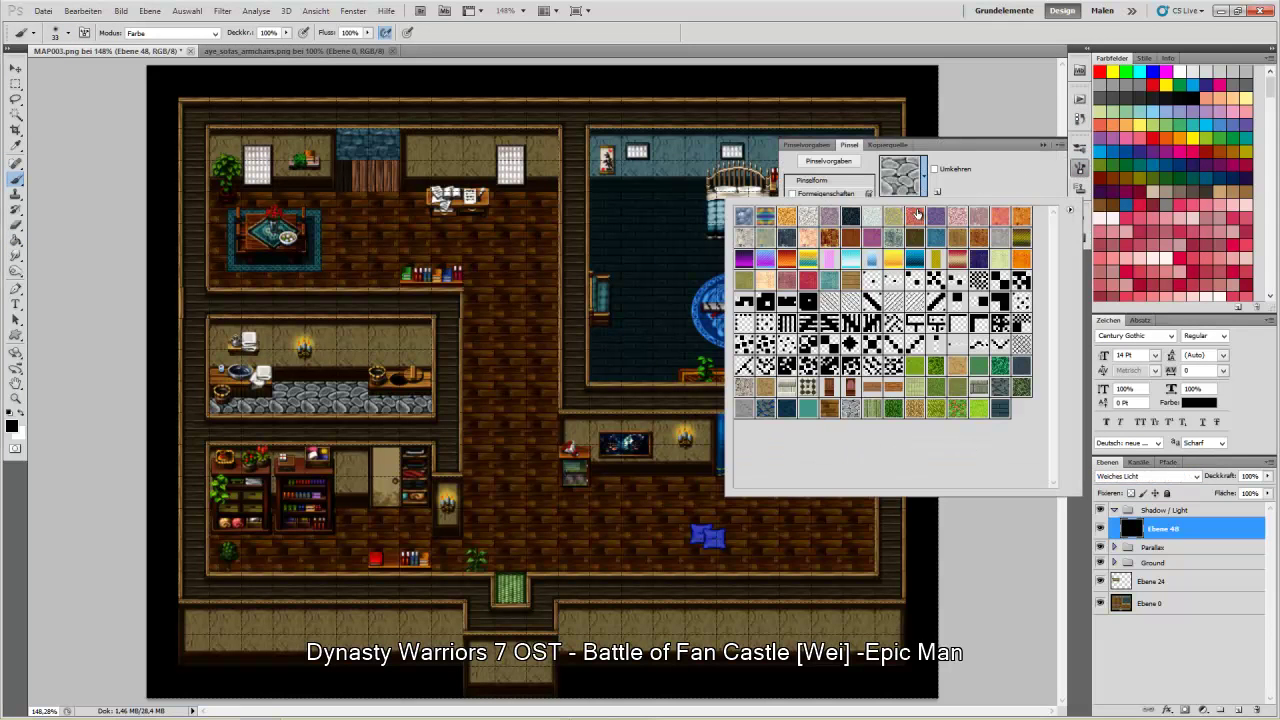
pyautogui.click(889, 395)
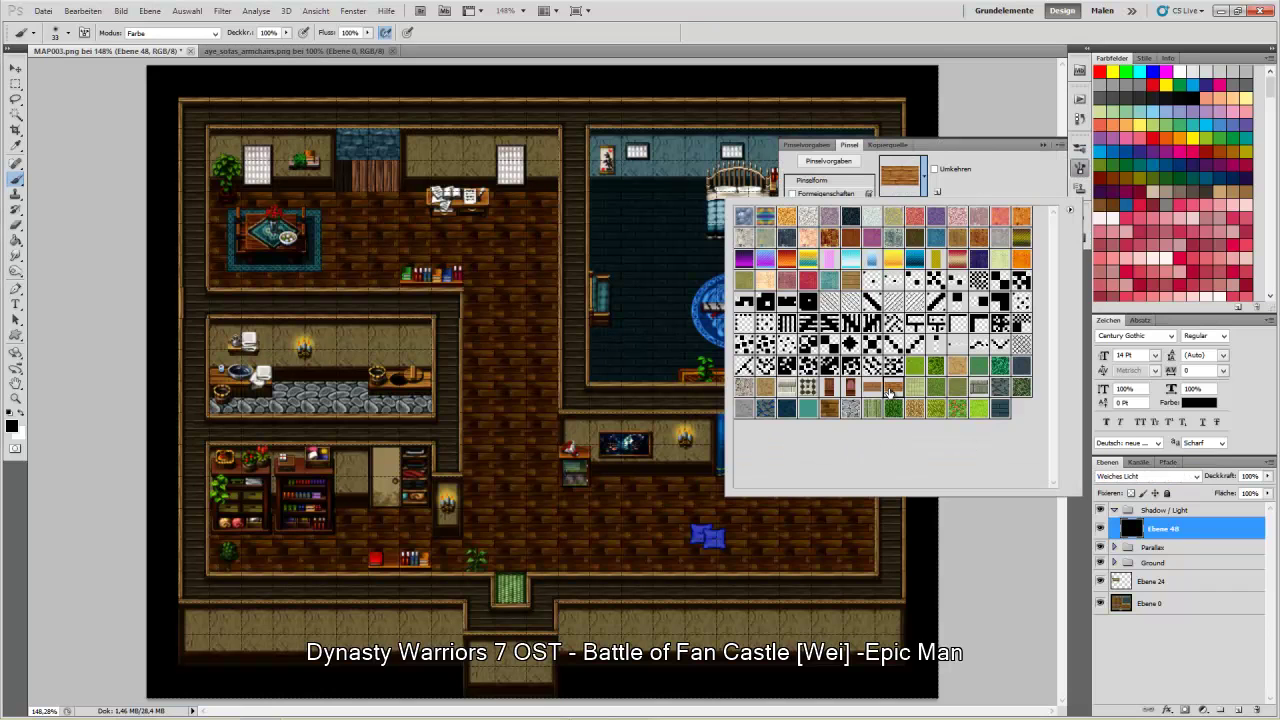
pyautogui.click(983, 148)
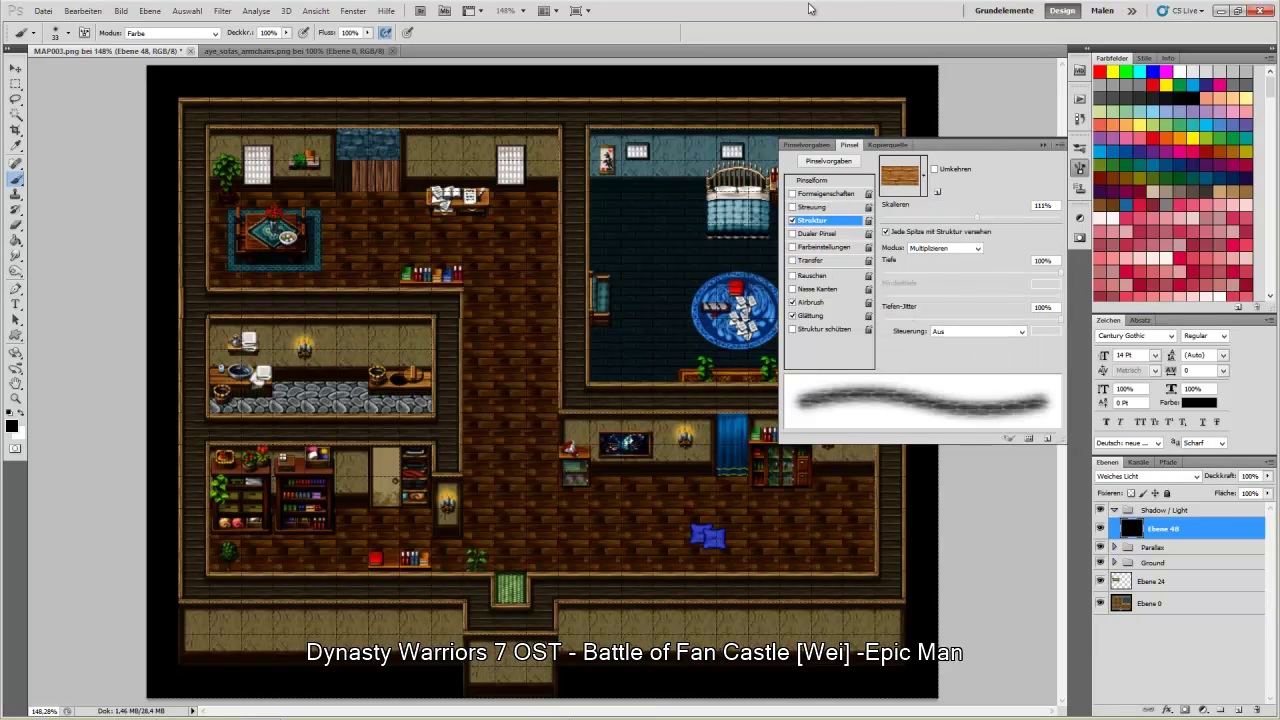
pyautogui.click(1079, 167)
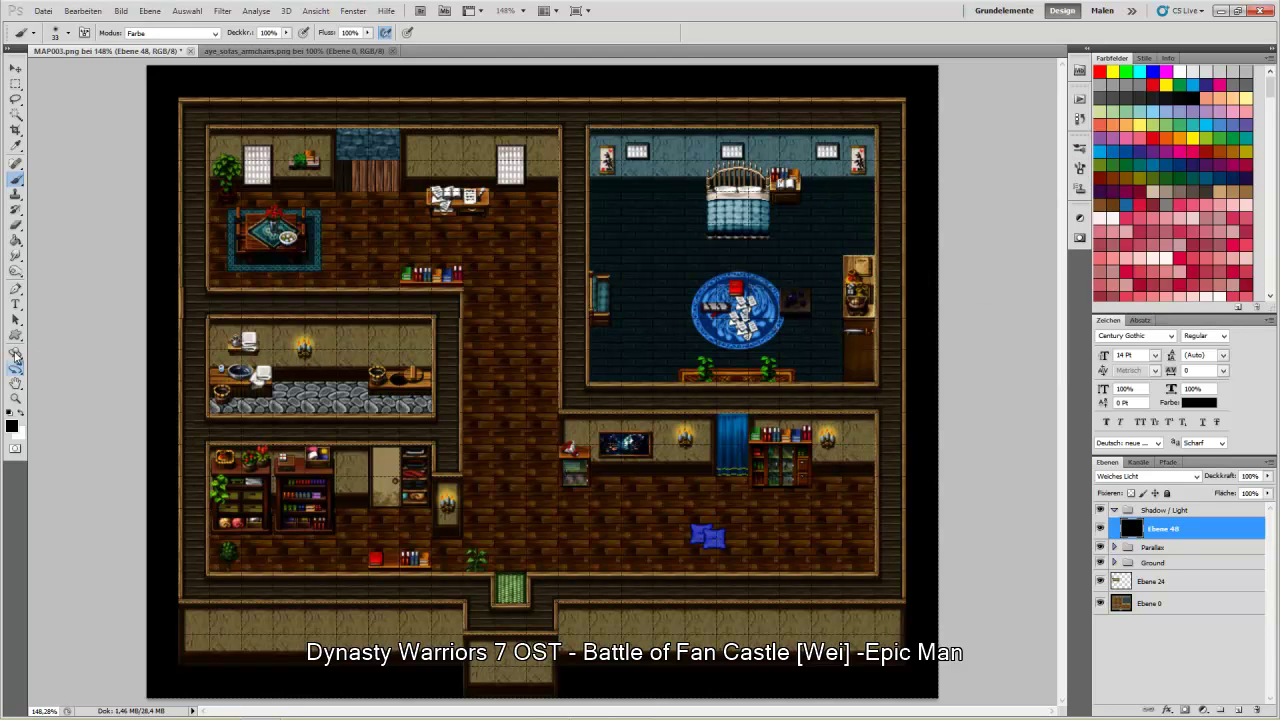
# Paint light with a white brush in Normal mode along the map's lower floor and the blue bedroom's edges
pyautogui.click(23, 413)
pyautogui.click(215, 33)
pyautogui.click(160, 42)
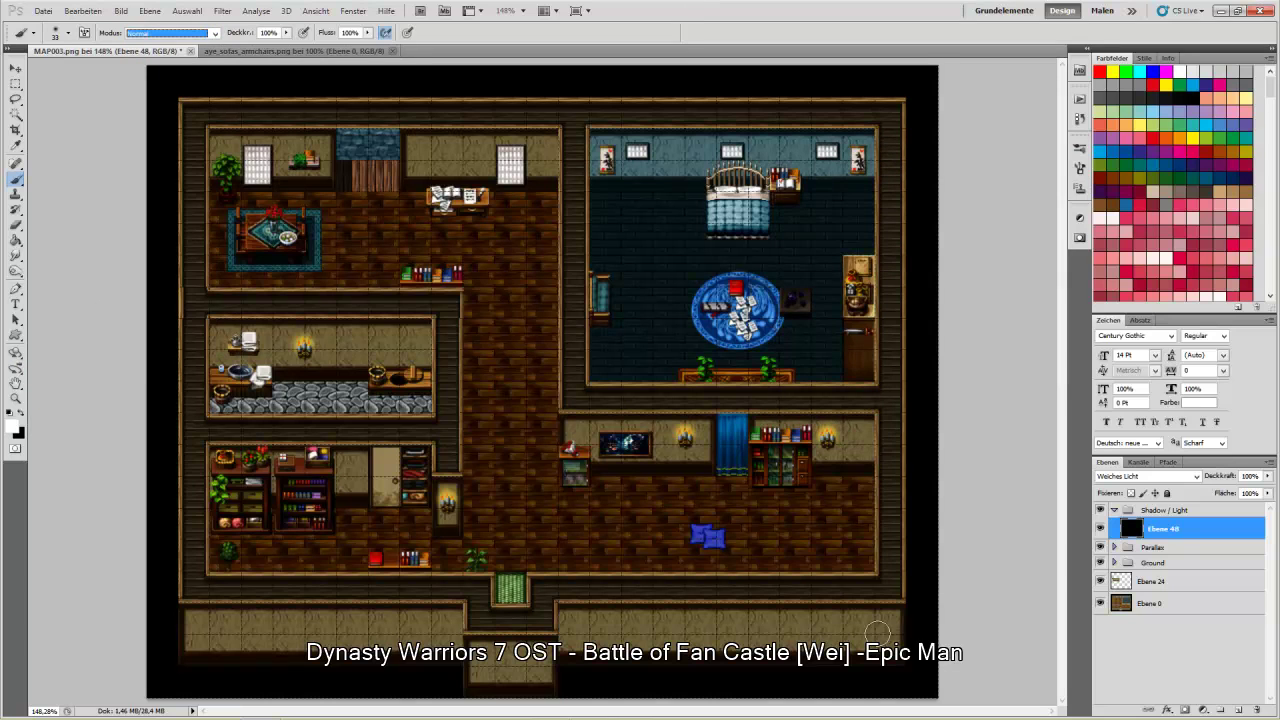
pyautogui.moveTo(862, 562)
pyautogui.mouseDown()
pyautogui.moveTo(528, 549)
pyautogui.moveTo(519, 569)
pyautogui.moveTo(570, 563)
pyautogui.moveTo(463, 555)
pyautogui.moveTo(477, 548)
pyautogui.moveTo(344, 559)
pyautogui.moveTo(216, 549)
pyautogui.moveTo(823, 547)
pyautogui.moveTo(868, 553)
pyautogui.mouseUp()
pyautogui.moveTo(597, 165)
pyautogui.mouseDown()
pyautogui.moveTo(603, 298)
pyautogui.moveTo(598, 218)
pyautogui.moveTo(622, 324)
pyautogui.moveTo(618, 297)
pyautogui.moveTo(597, 347)
pyautogui.moveTo(611, 356)
pyautogui.moveTo(595, 370)
pyautogui.moveTo(663, 382)
pyautogui.moveTo(740, 368)
pyautogui.moveTo(656, 365)
pyautogui.moveTo(831, 372)
pyautogui.moveTo(834, 245)
pyautogui.moveTo(868, 244)
pyautogui.moveTo(861, 236)
pyautogui.moveTo(847, 229)
pyautogui.moveTo(804, 296)
pyautogui.mouseUp()
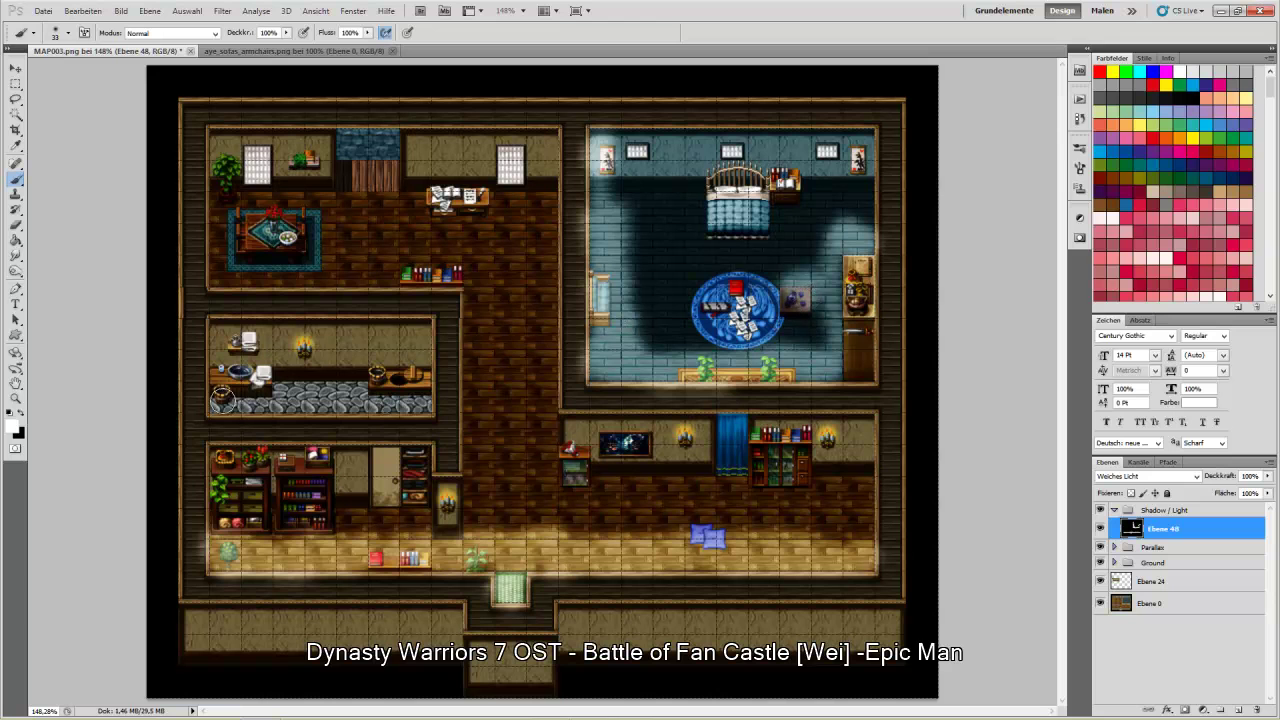
# Paint white light over the corridor, the upper-left room's floor and chimney area, the stone-floored room, and the bedroom's lower edge
pyautogui.moveTo(219, 272)
pyautogui.mouseDown()
pyautogui.moveTo(398, 265)
pyautogui.moveTo(475, 274)
pyautogui.moveTo(471, 511)
pyautogui.moveTo(482, 504)
pyautogui.moveTo(483, 304)
pyautogui.moveTo(495, 512)
pyautogui.moveTo(471, 520)
pyautogui.moveTo(527, 570)
pyautogui.moveTo(411, 549)
pyautogui.moveTo(358, 562)
pyautogui.mouseUp()
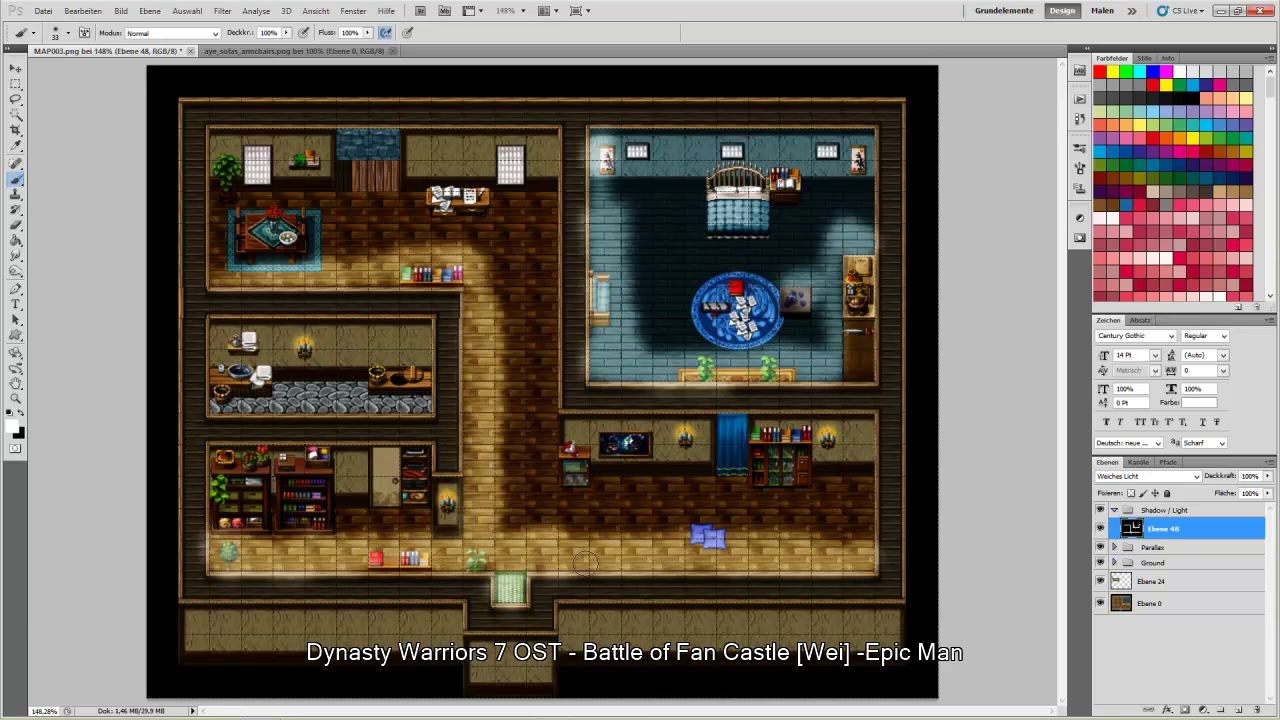
pyautogui.moveTo(253, 208)
pyautogui.mouseDown()
pyautogui.moveTo(284, 205)
pyautogui.moveTo(314, 249)
pyautogui.mouseUp()
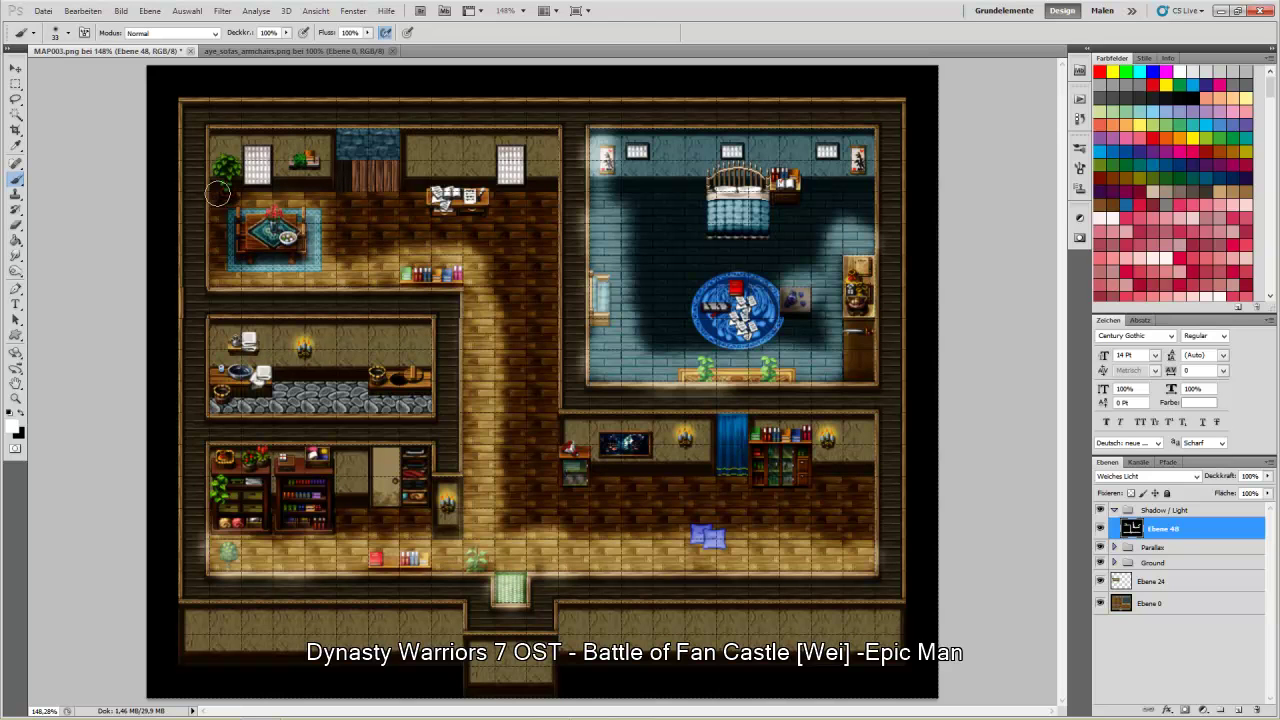
pyautogui.moveTo(438, 220)
pyautogui.mouseDown()
pyautogui.moveTo(480, 236)
pyautogui.moveTo(416, 228)
pyautogui.mouseUp()
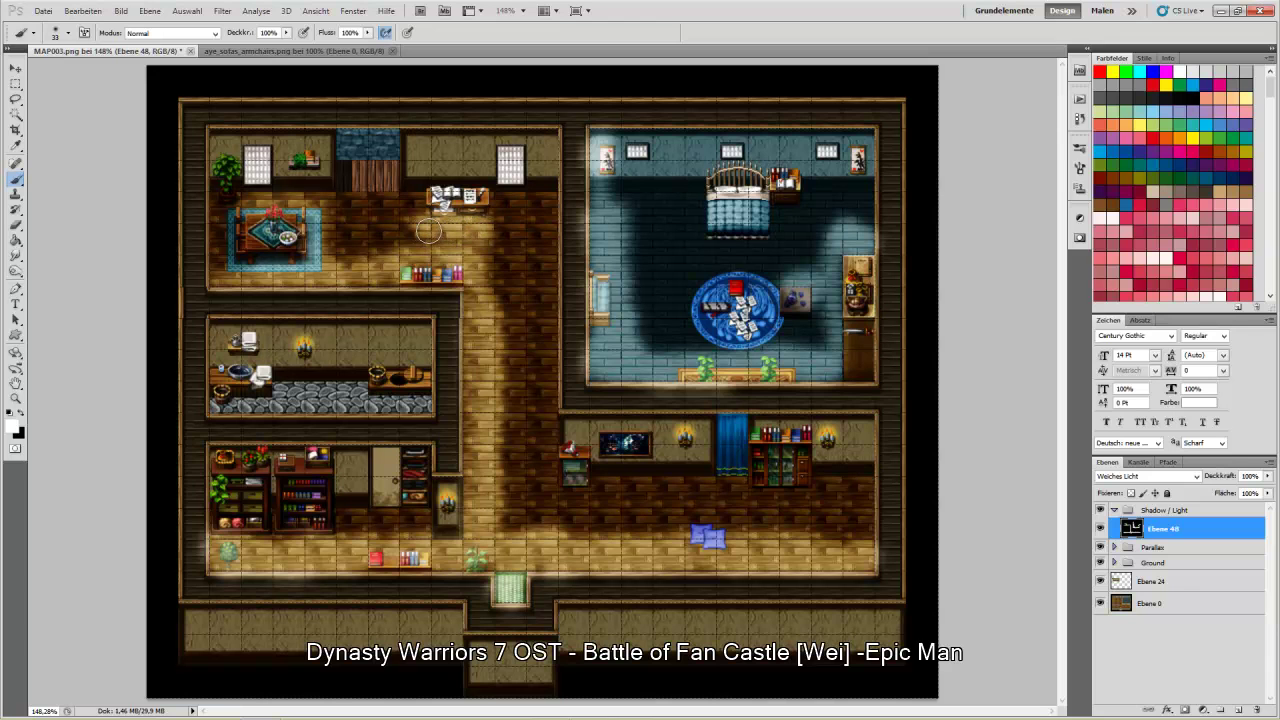
pyautogui.moveTo(360, 183)
pyautogui.mouseDown()
pyautogui.moveTo(390, 171)
pyautogui.moveTo(343, 178)
pyautogui.moveTo(389, 187)
pyautogui.moveTo(344, 148)
pyautogui.moveTo(384, 139)
pyautogui.moveTo(388, 181)
pyautogui.moveTo(420, 222)
pyautogui.mouseUp()
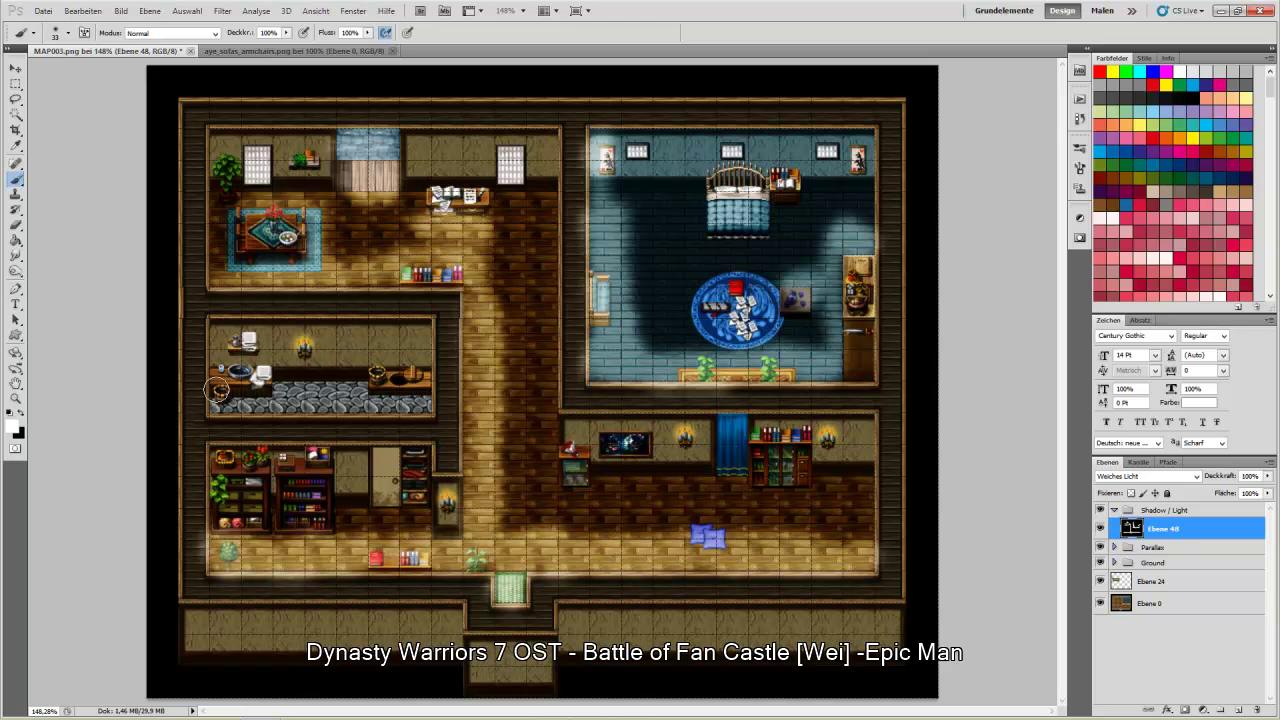
pyautogui.moveTo(217, 400)
pyautogui.mouseDown()
pyautogui.moveTo(430, 403)
pyautogui.moveTo(191, 396)
pyautogui.moveTo(214, 332)
pyautogui.moveTo(214, 393)
pyautogui.moveTo(226, 341)
pyautogui.moveTo(218, 405)
pyautogui.mouseUp()
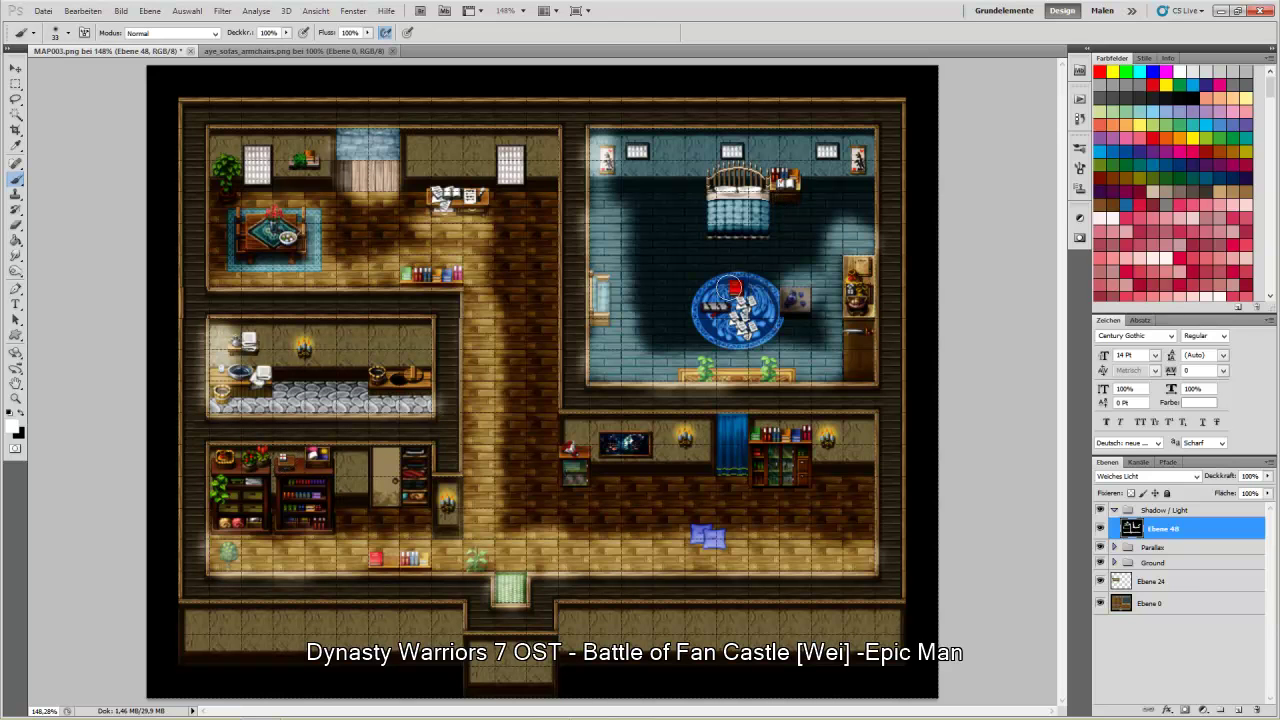
pyautogui.moveTo(606, 372); pyautogui.dragTo(698, 383)
# Apply a Gaussian blur with a 5.0 pixel radius to the painted light layer Ebene 48
pyautogui.click(83, 11)
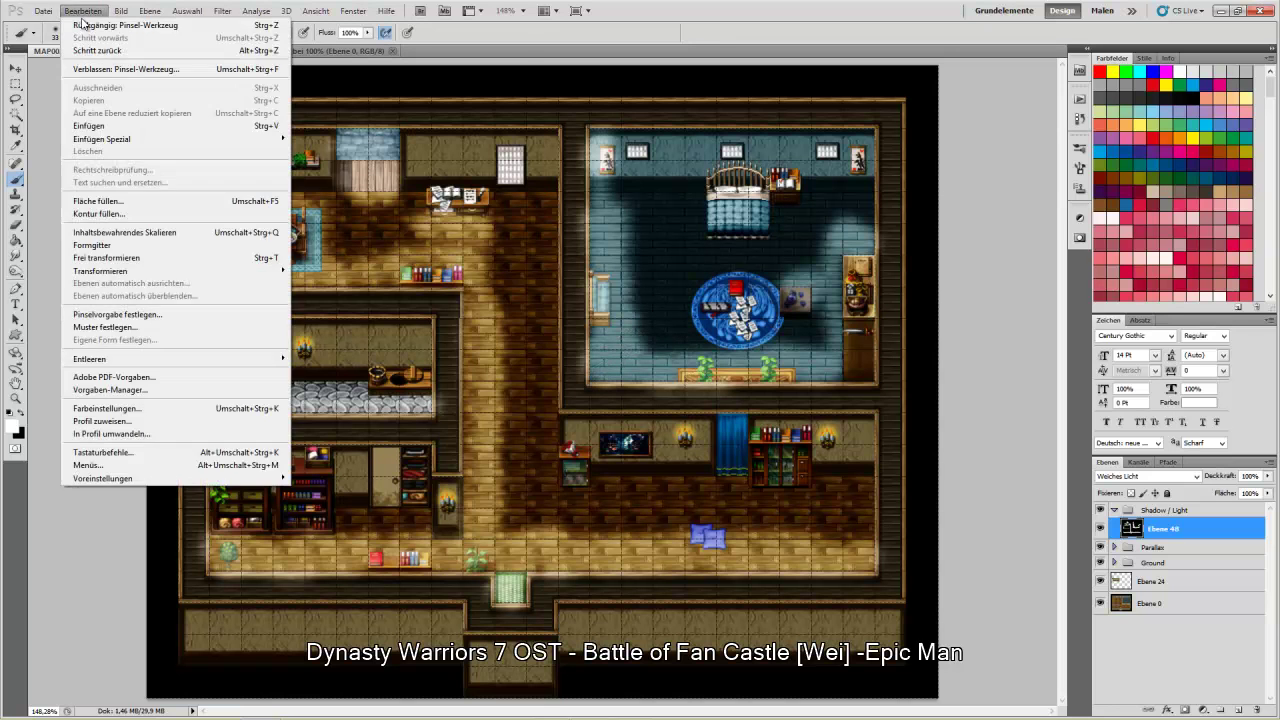
pyautogui.moveTo(235, 12)
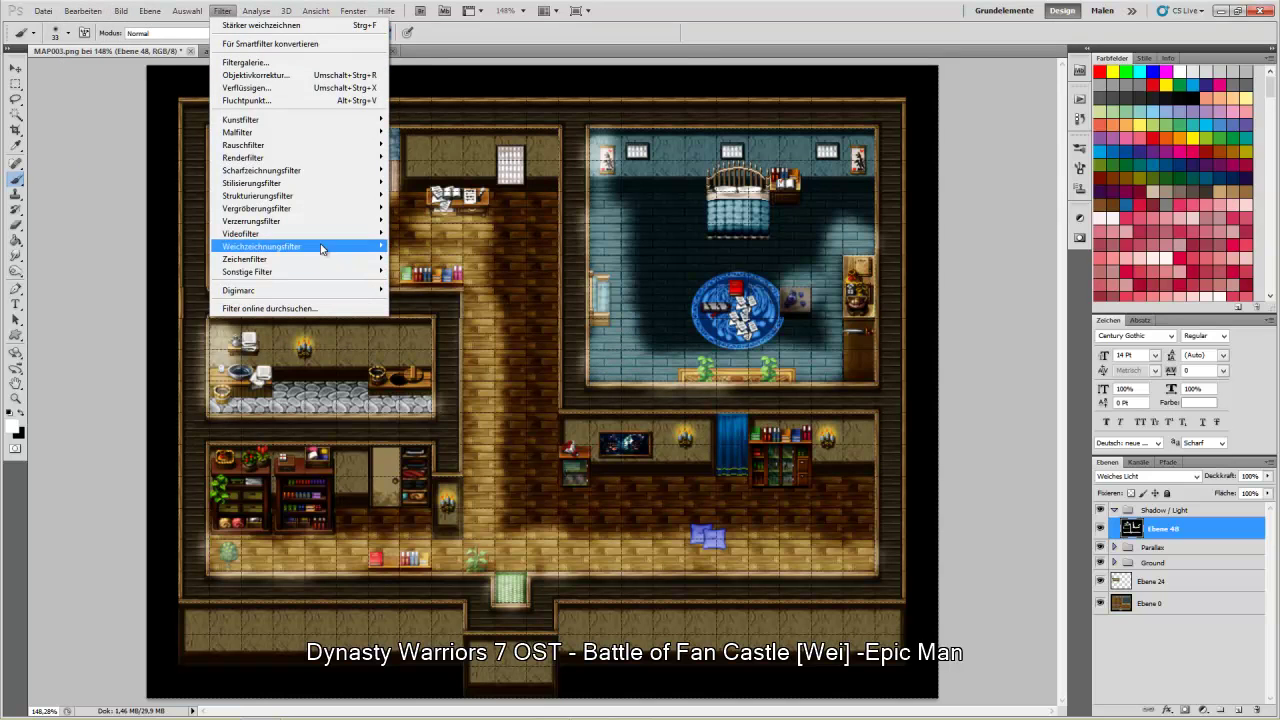
pyautogui.moveTo(325, 247)
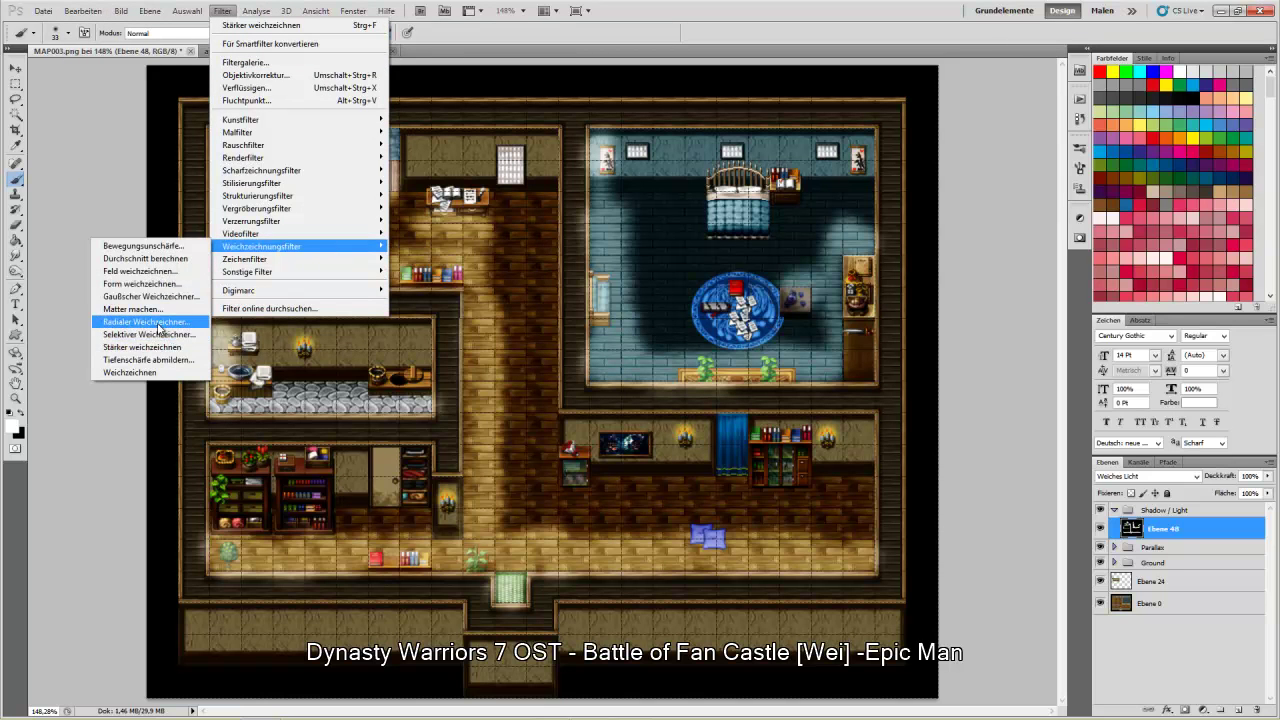
pyautogui.click(150, 296)
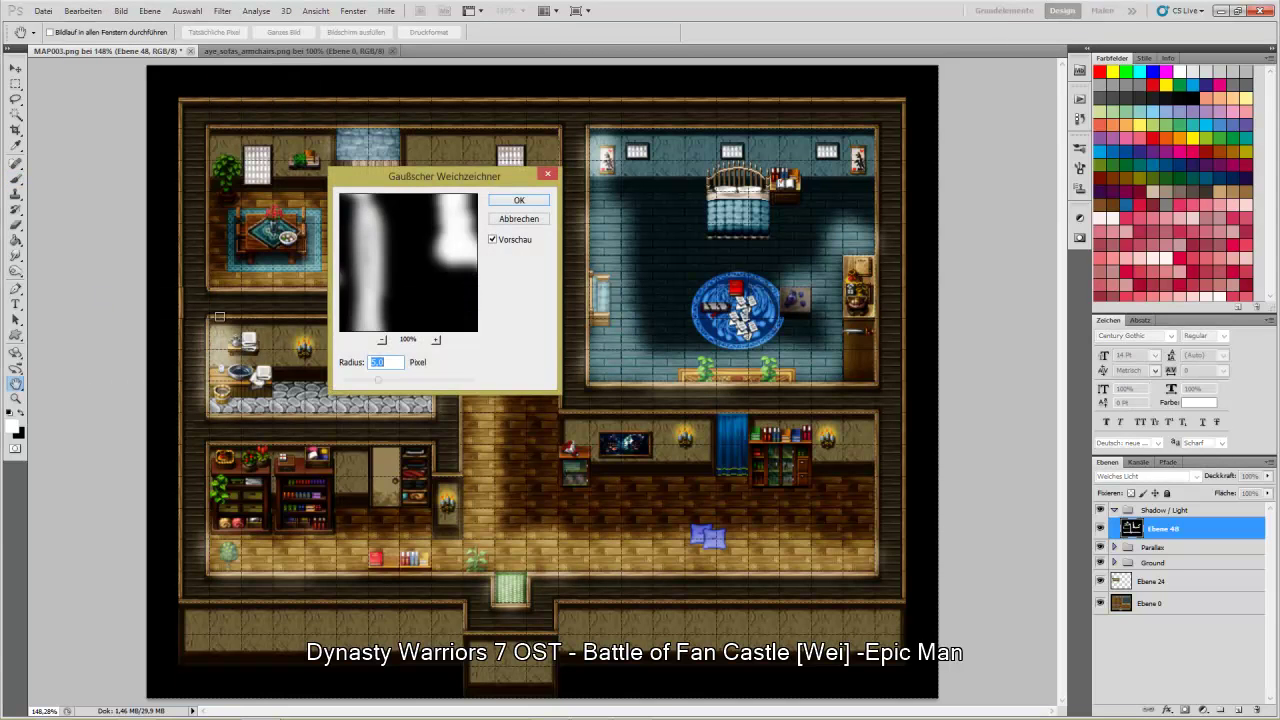
pyautogui.click(511, 202)
pyautogui.click(16, 72)
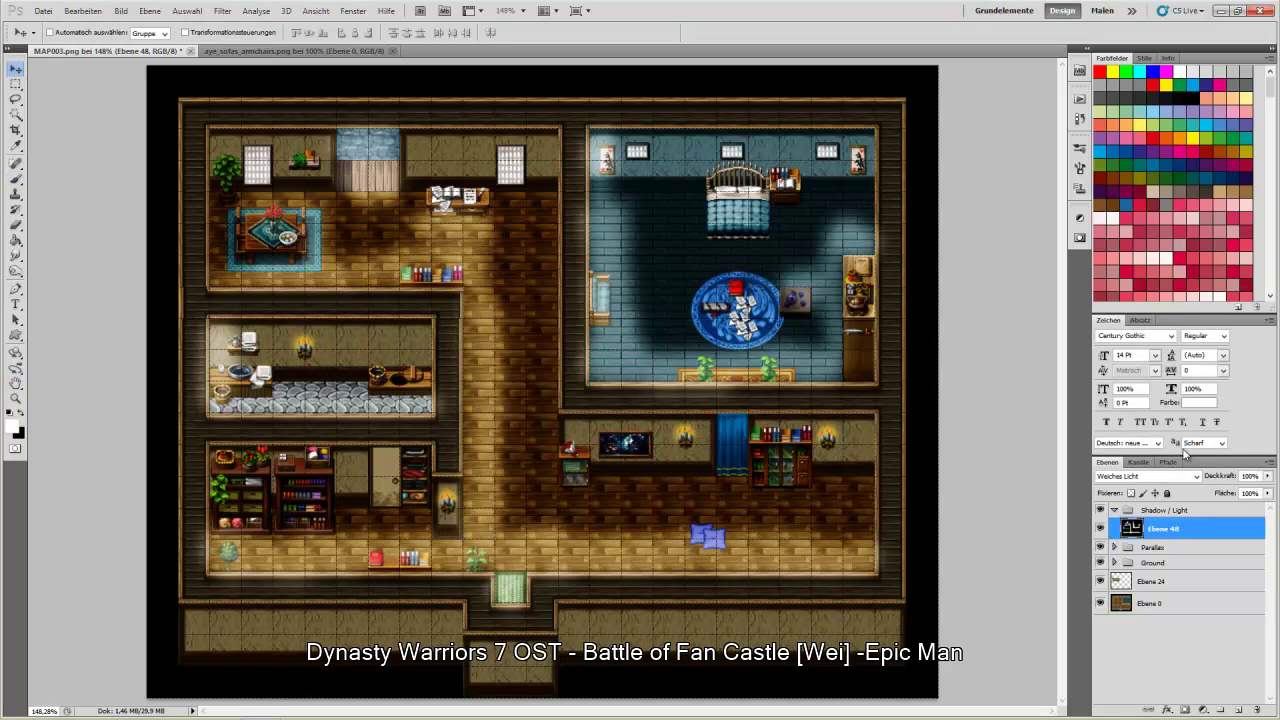
# Hide light layer Ebene 48 and add a new black-filled layer above it with the Weiches Licht blend mode
pyautogui.click(1101, 527)
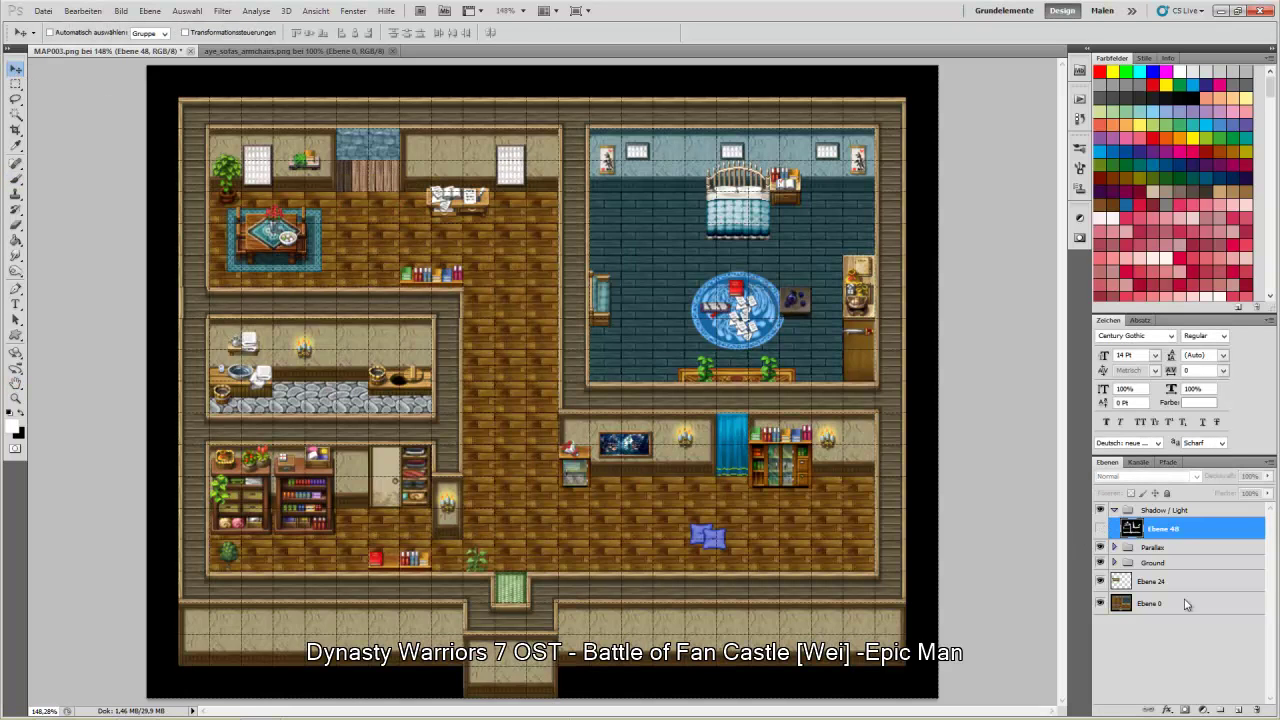
pyautogui.click(1237, 709)
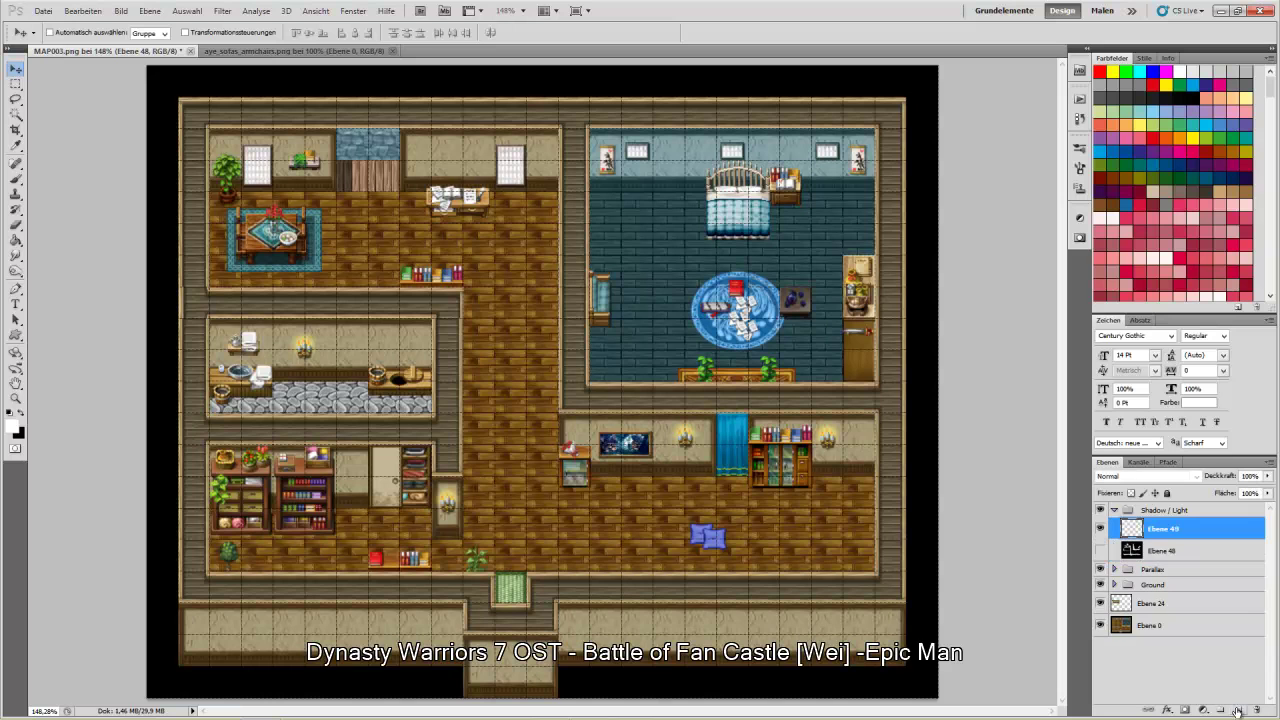
pyautogui.click(23, 413)
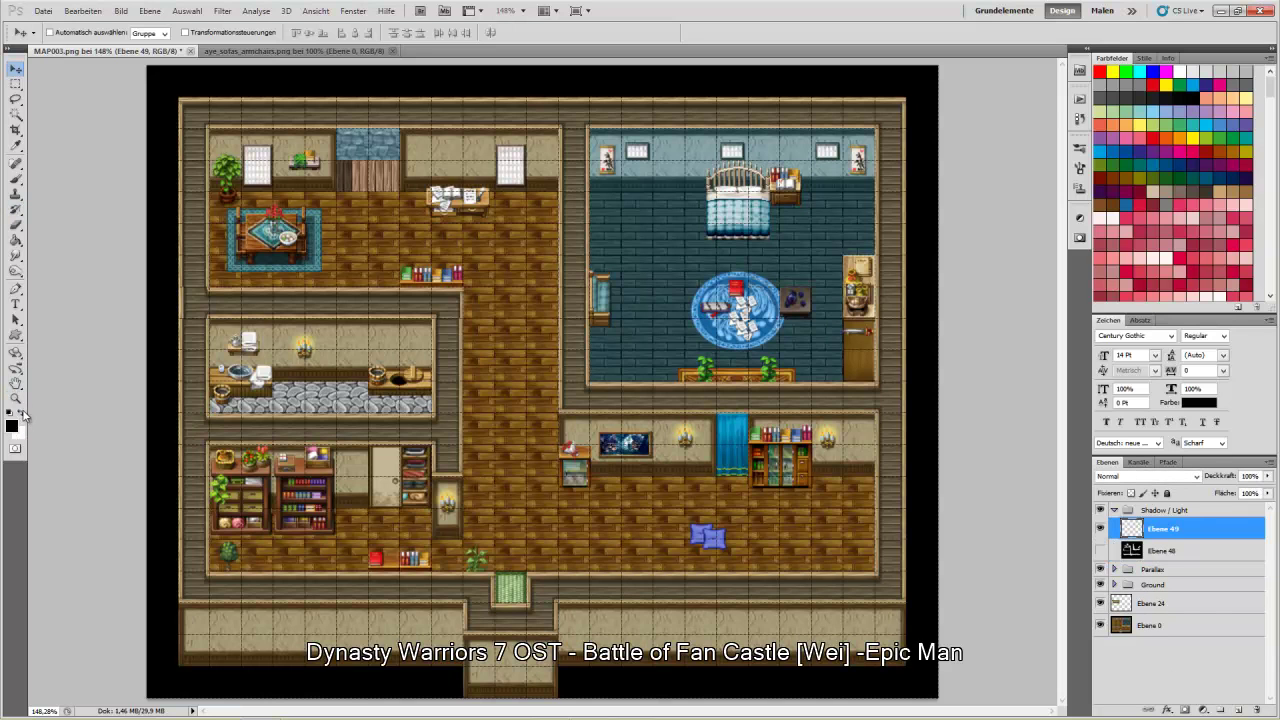
pyautogui.click(14, 241)
pyautogui.click(422, 335)
pyautogui.click(15, 68)
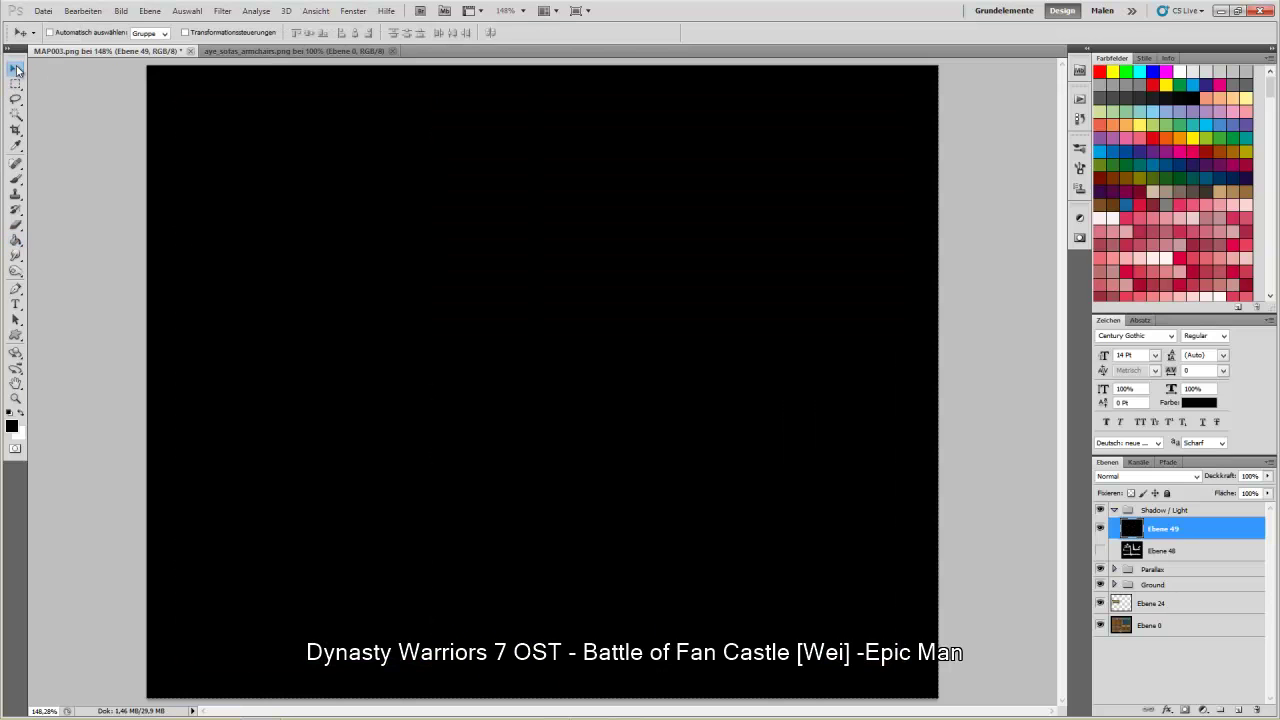
pyautogui.click(1125, 478)
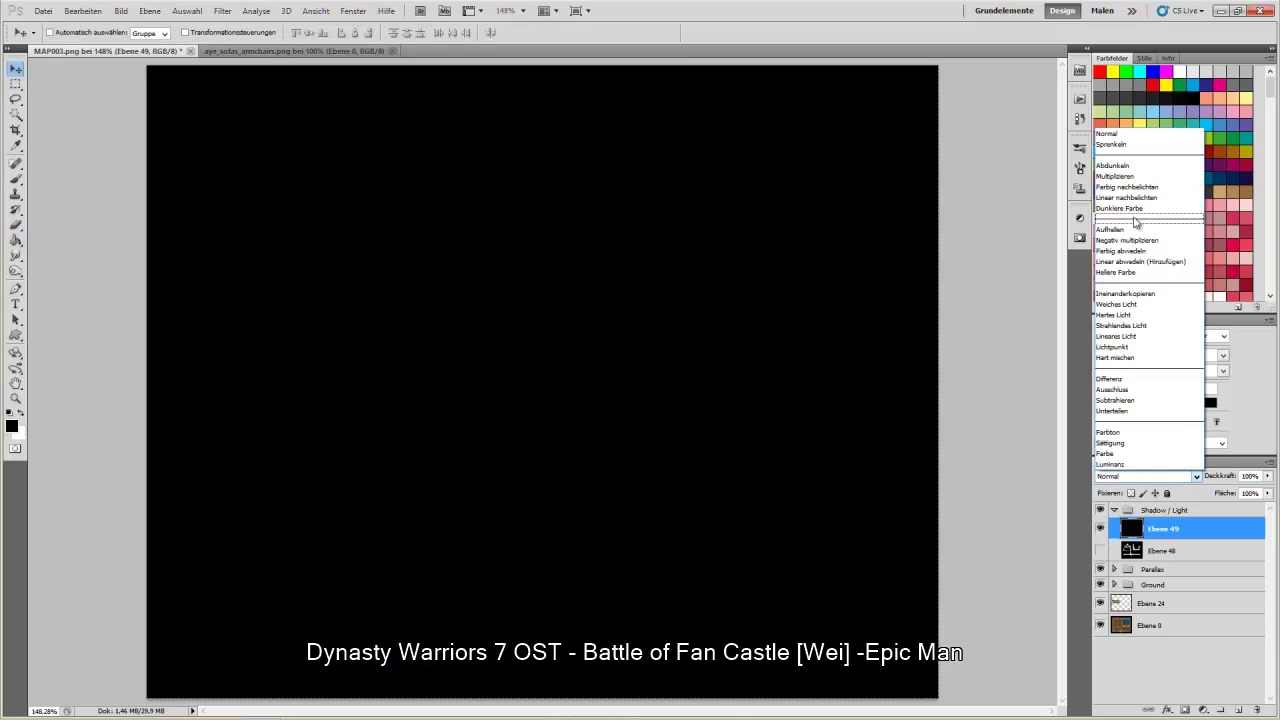
pyautogui.click(1125, 304)
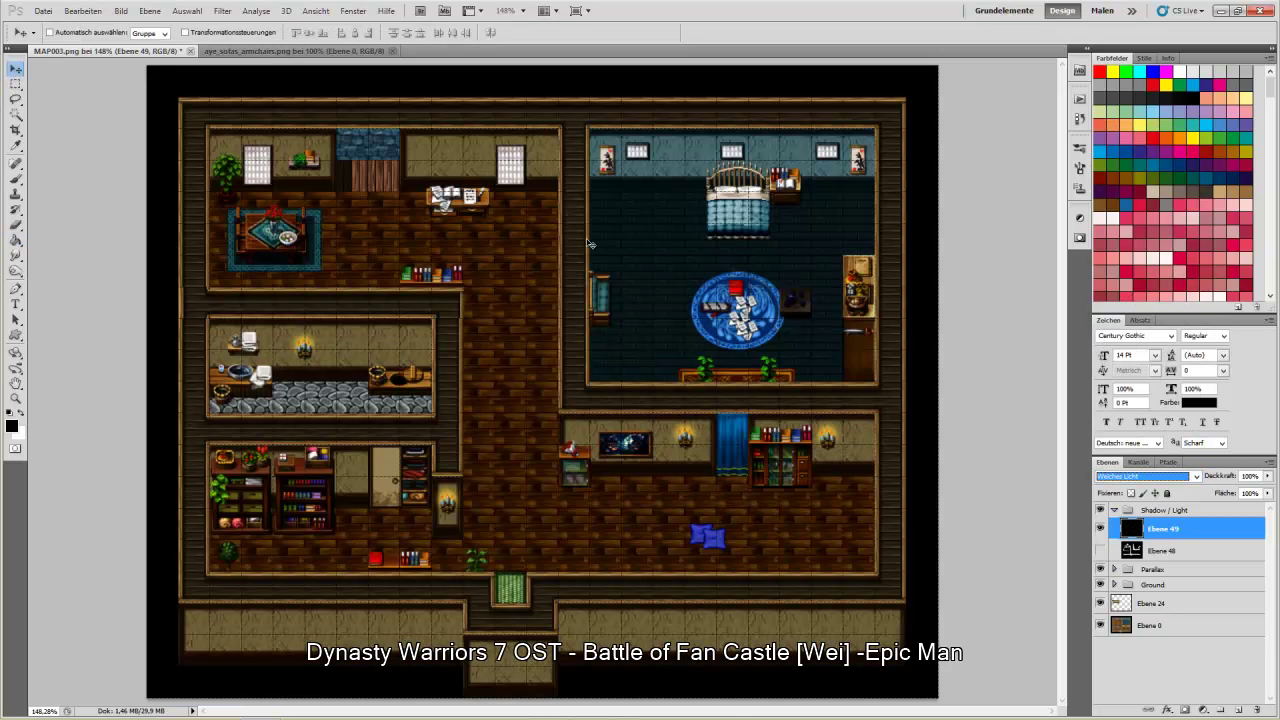
# Select the Brush tool, set its opacity to 30%, and make white the foreground colour
pyautogui.click(15, 178)
pyautogui.click(69, 34)
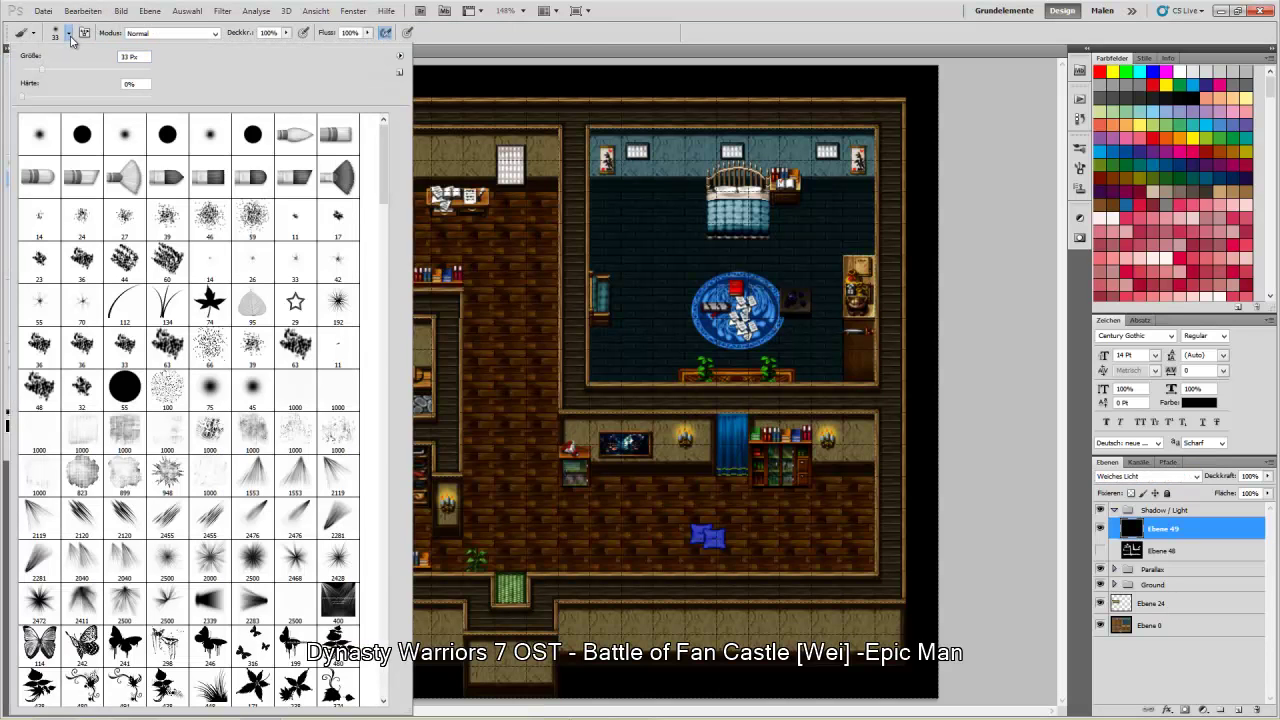
pyautogui.click(690, 7)
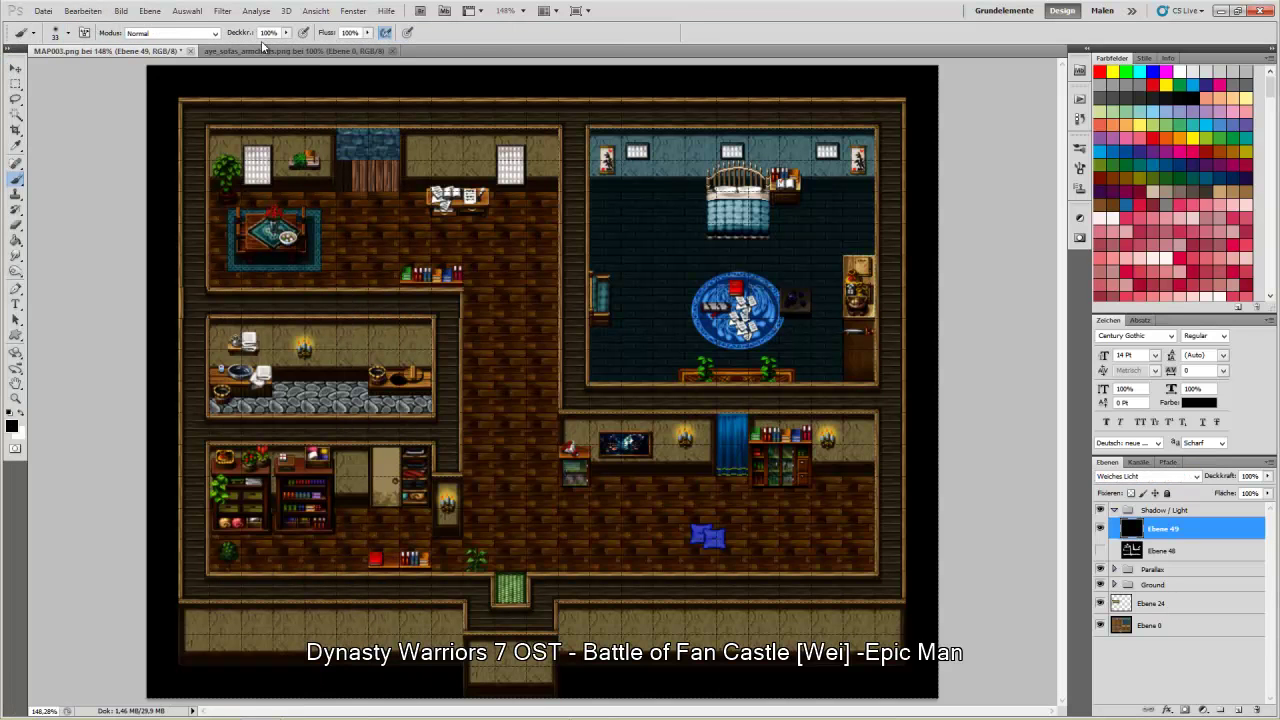
pyautogui.click(268, 33)
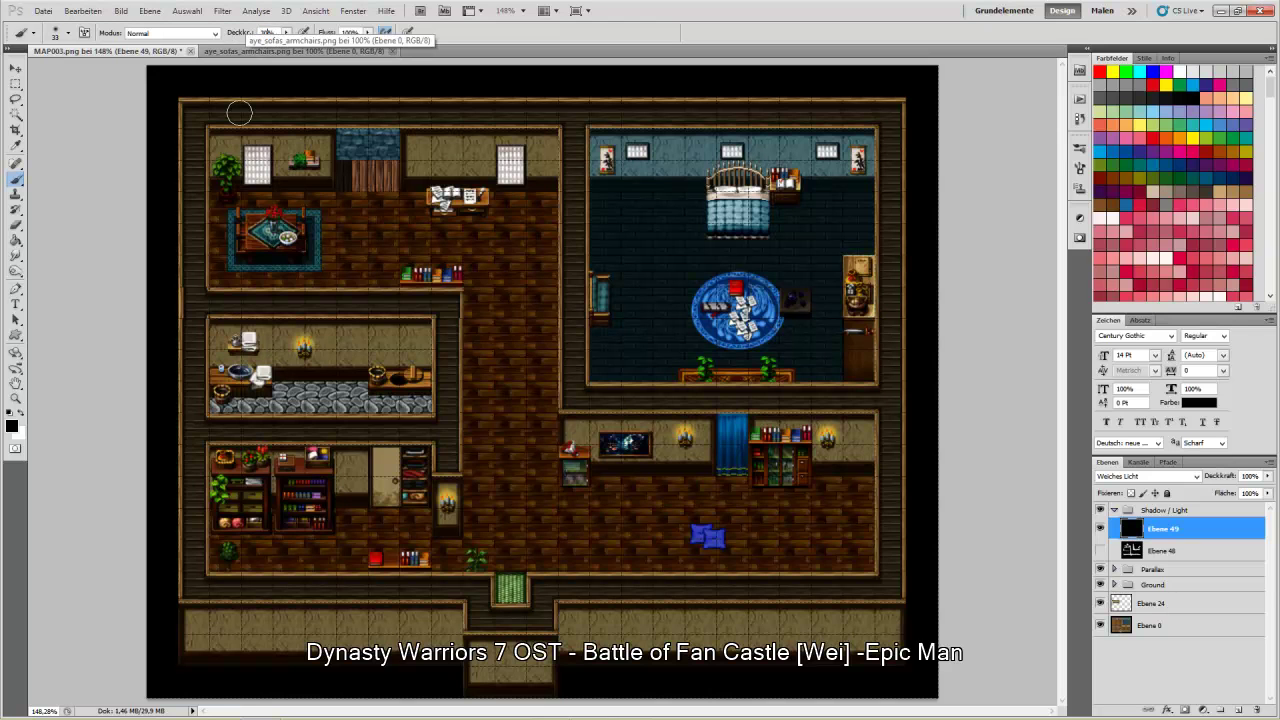
pyautogui.write('30')
pyautogui.click(21, 413)
pyautogui.click(14, 431)
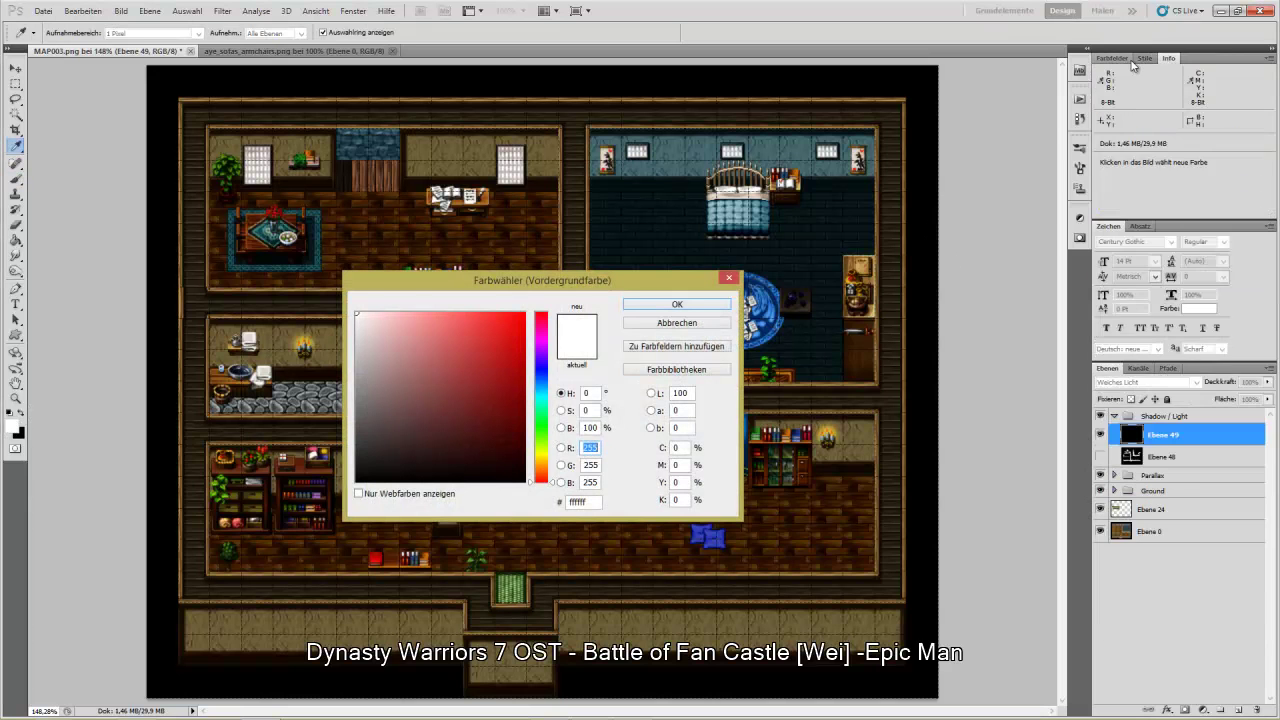
pyautogui.click(1120, 59)
pyautogui.click(1228, 235)
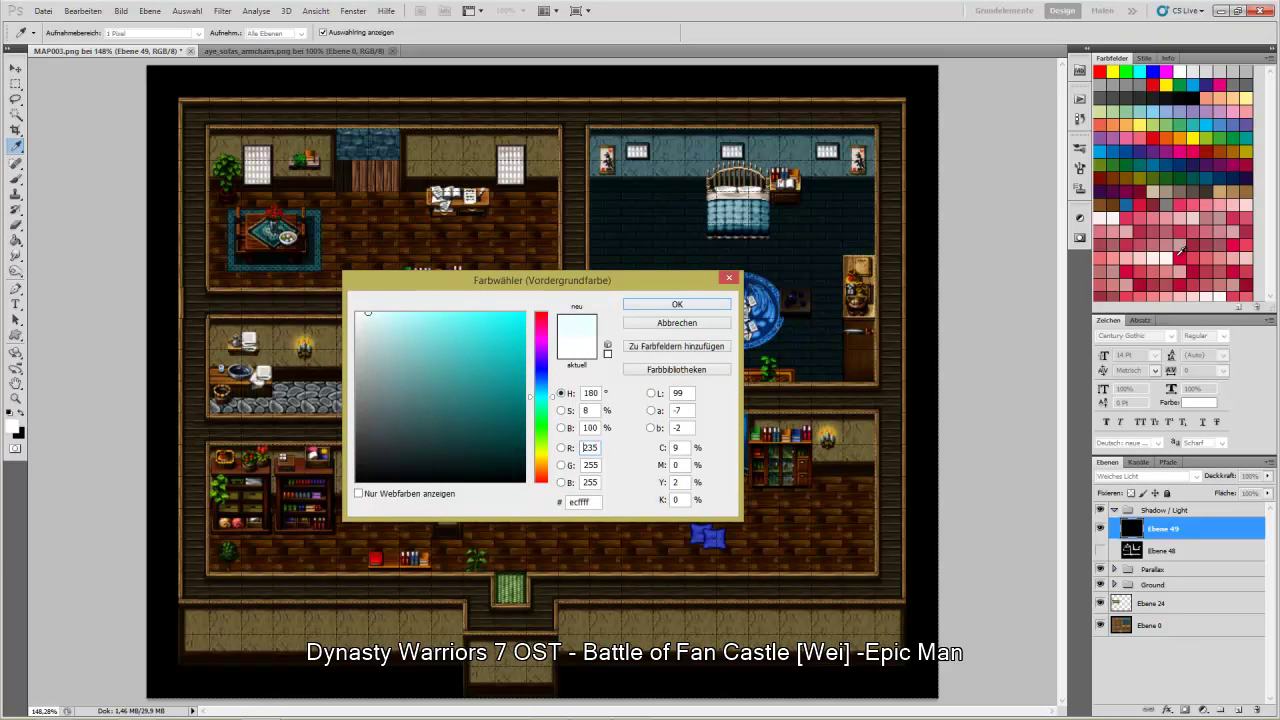
pyautogui.click(727, 279)
# Choose a pale yellow swatch as the foreground colour for the brush
pyautogui.moveTo(1271, 84)
pyautogui.mouseDown()
pyautogui.moveTo(1274, 180)
pyautogui.moveTo(1277, 143)
pyautogui.mouseUp()
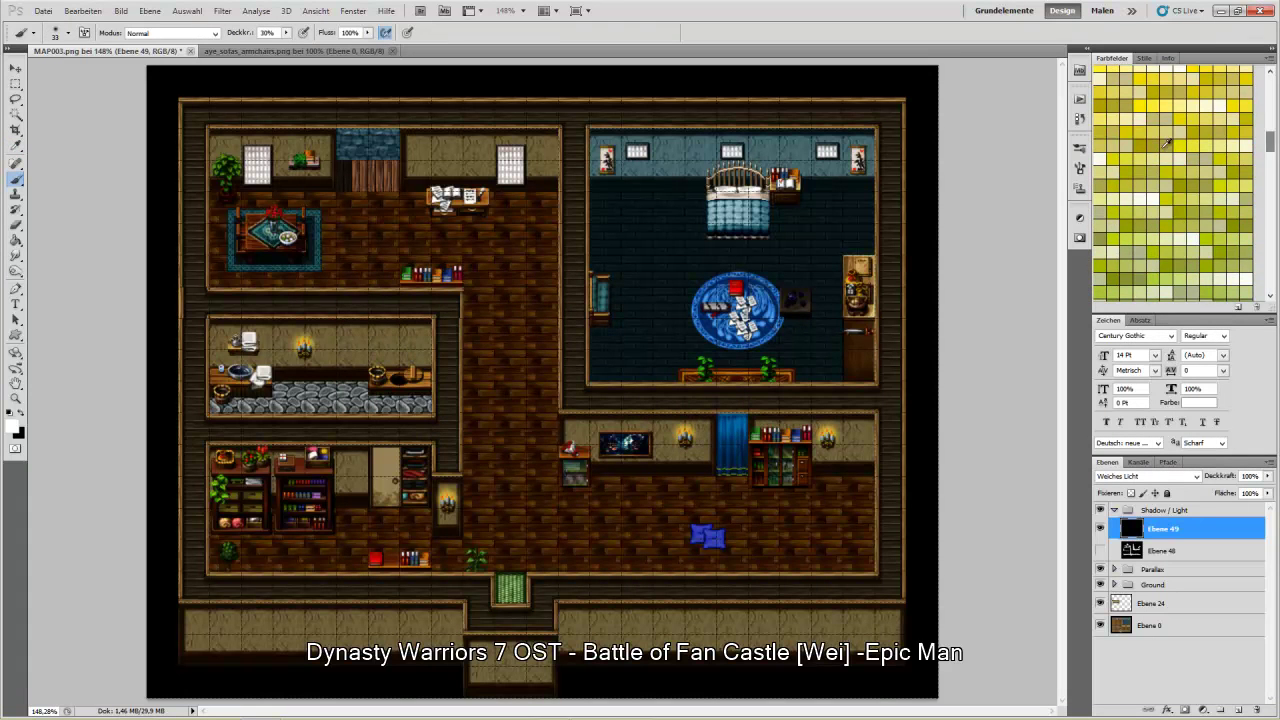
pyautogui.scroll(5, 1179, 143)
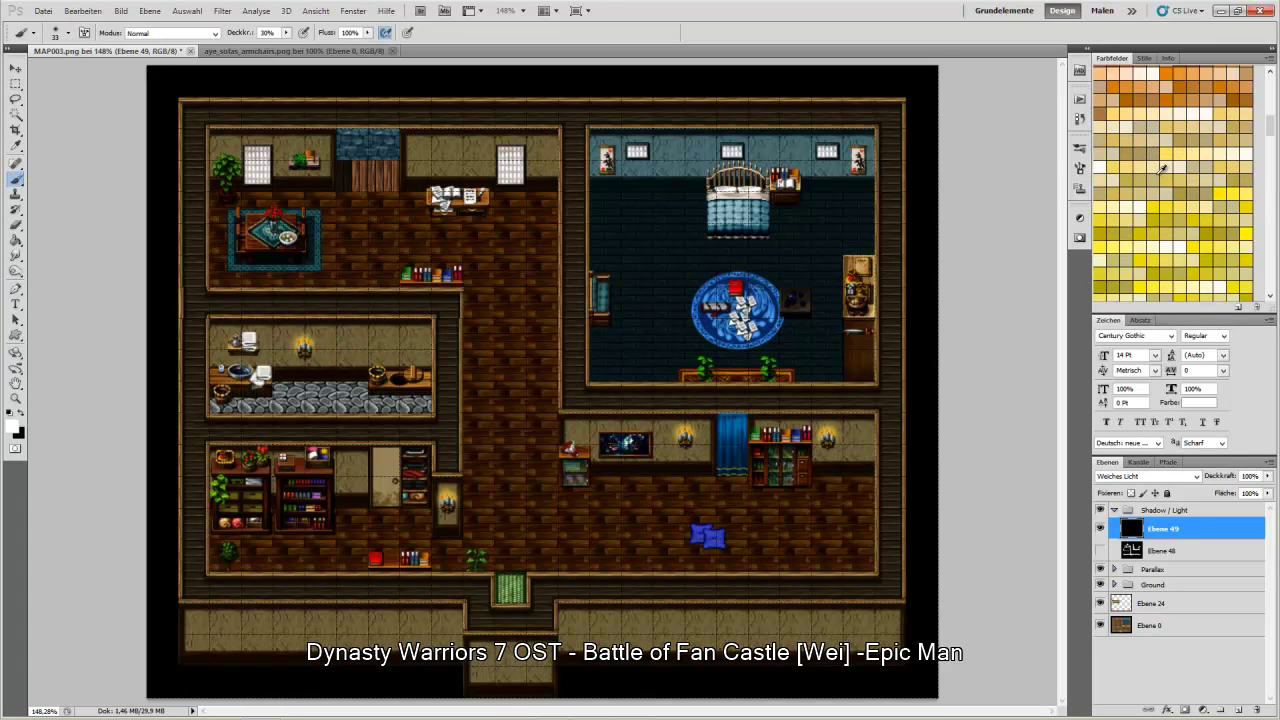
pyautogui.click(1153, 169)
# Try a pale yellow light stroke over the dining table in the upper-left room and undo it
pyautogui.moveTo(244, 226)
pyautogui.mouseDown()
pyautogui.moveTo(262, 194)
pyautogui.moveTo(280, 228)
pyautogui.moveTo(232, 236)
pyautogui.mouseUp()
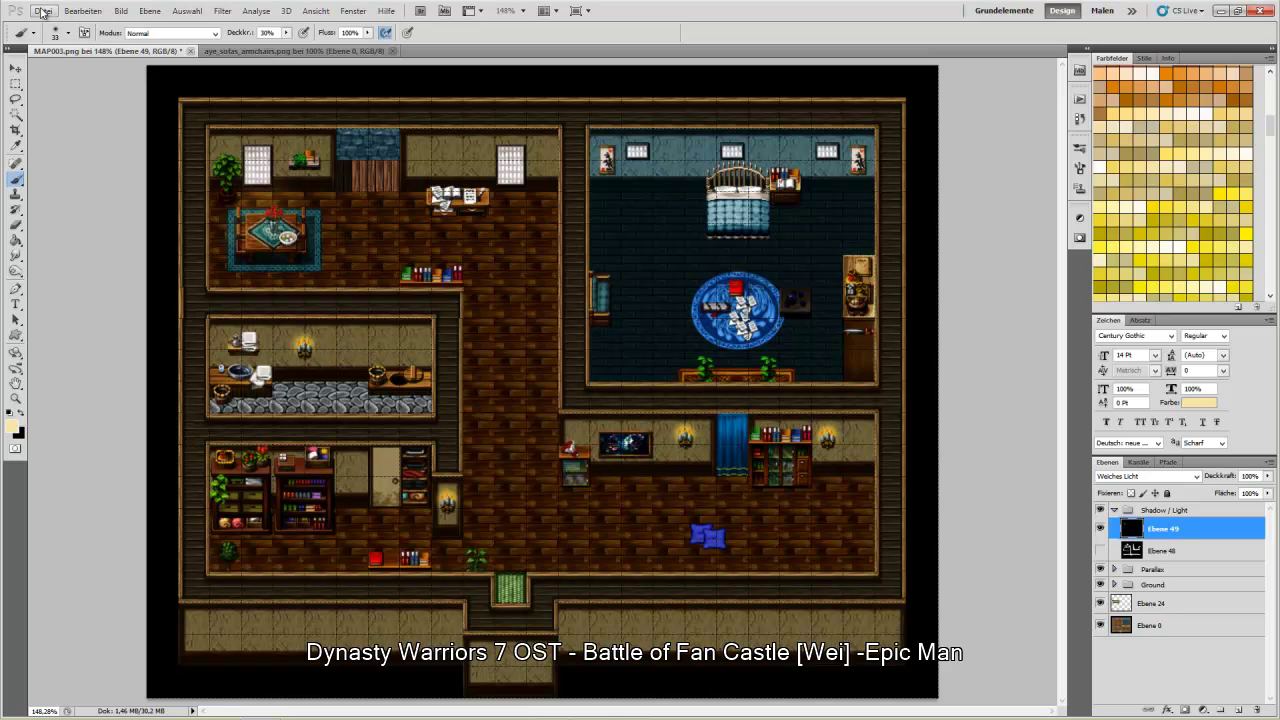
pyautogui.click(83, 11)
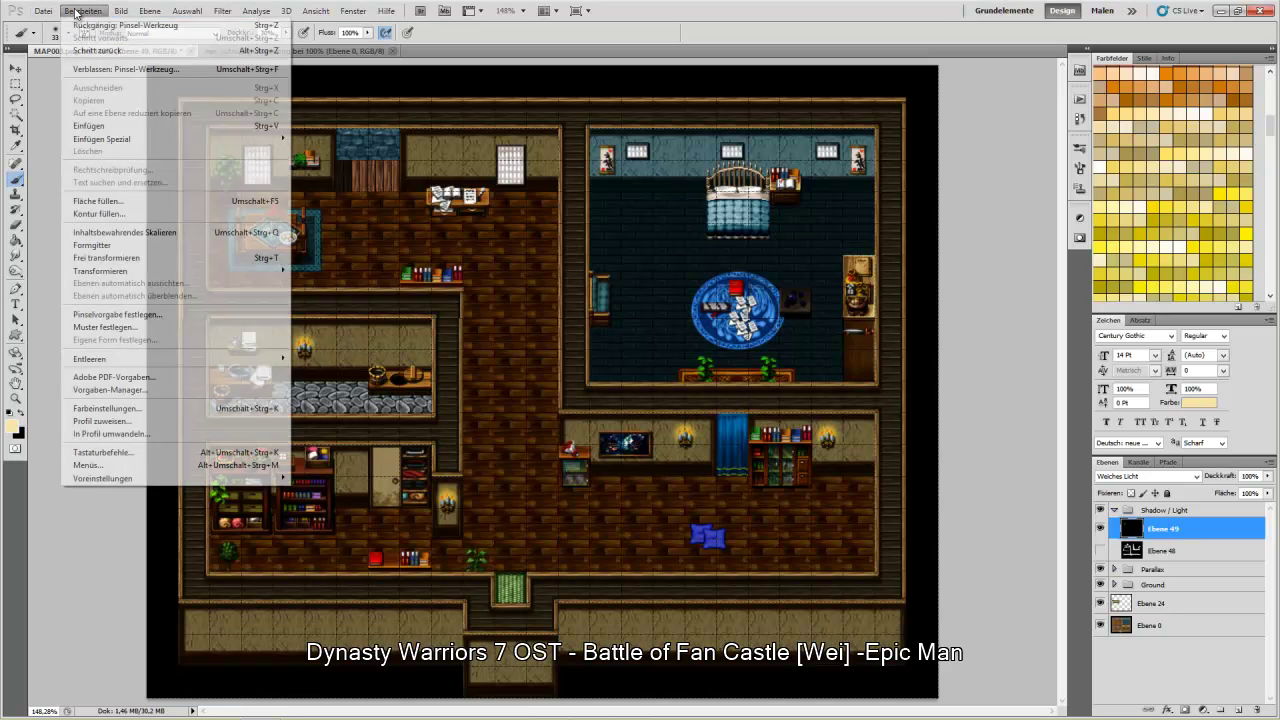
pyautogui.click(84, 51)
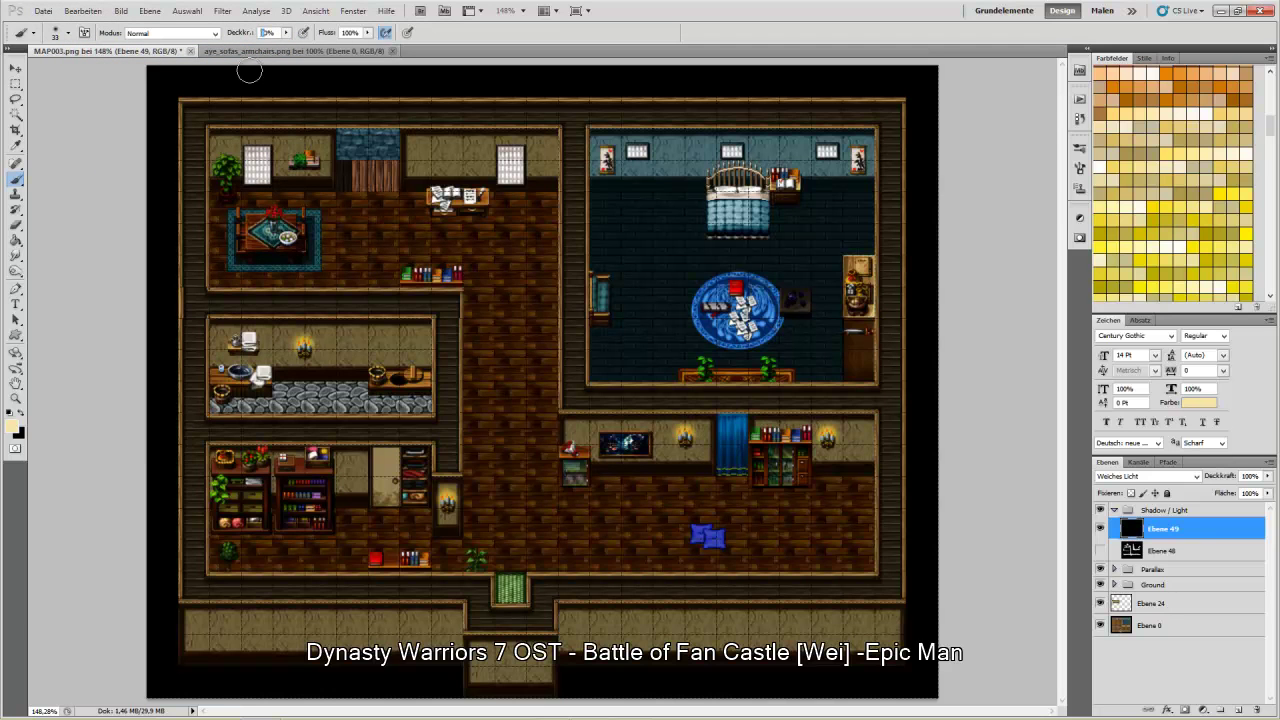
# Set the brush opacity to 50% and turn off its Struktur and Airbrush options
pyautogui.press('5')
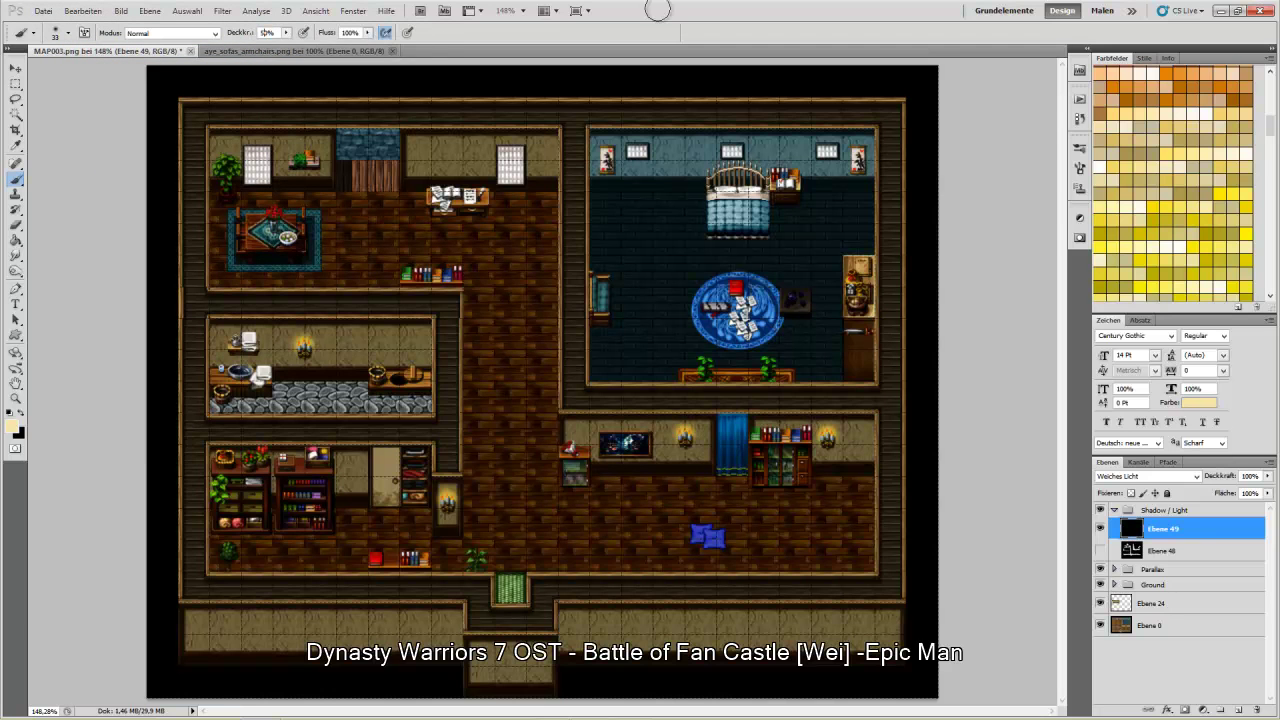
pyautogui.click(1080, 168)
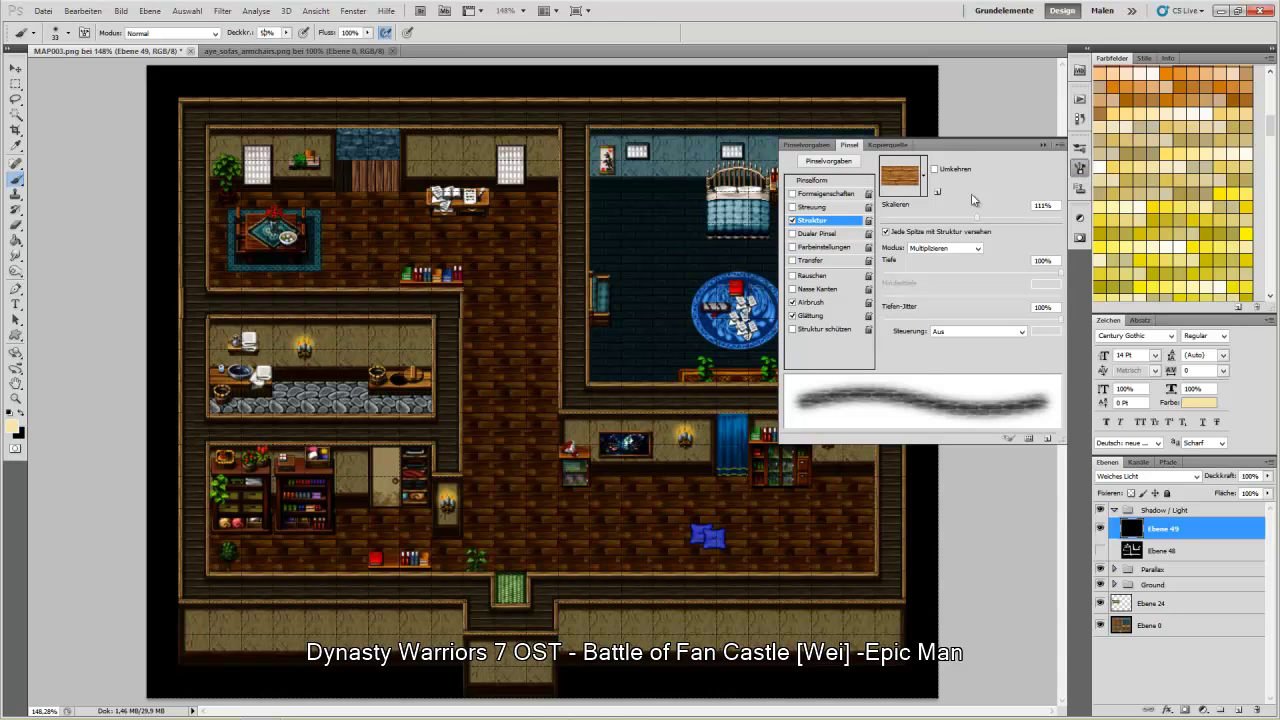
pyautogui.click(792, 221)
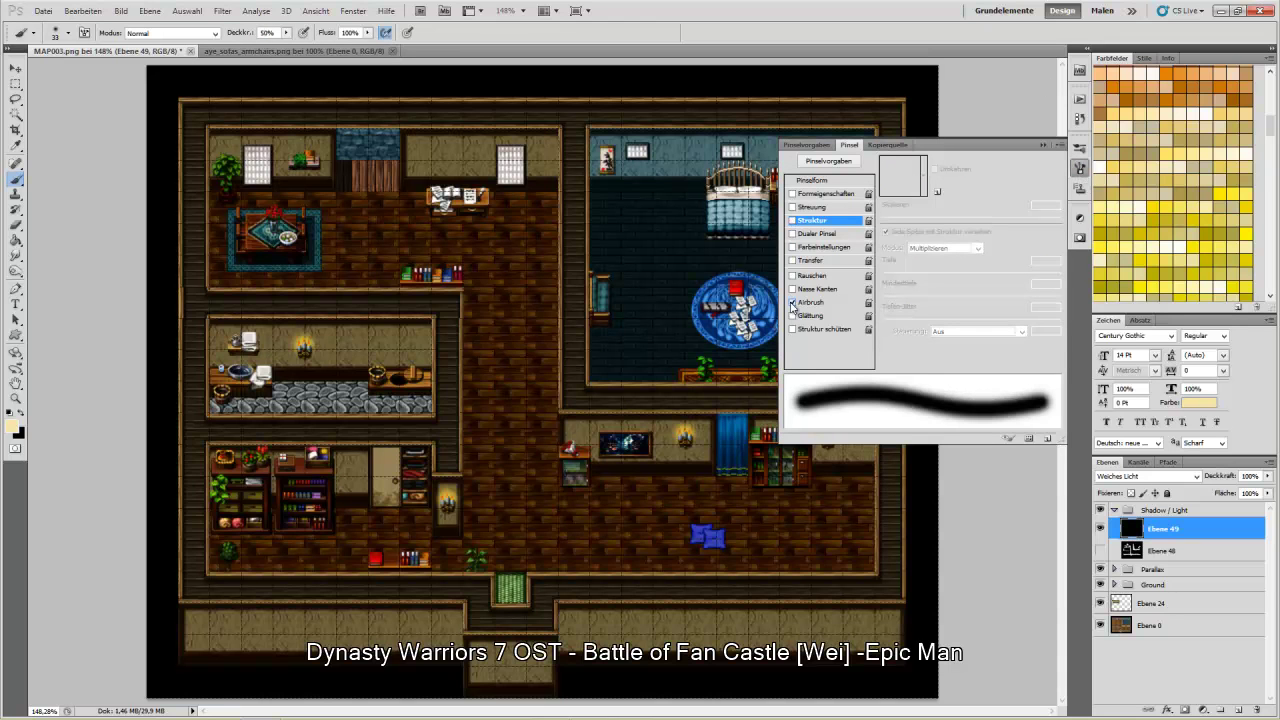
pyautogui.click(1081, 170)
# Paint pale yellow light beneath the windows of the upper-left room and the blue bedroom
pyautogui.moveTo(253, 191)
pyautogui.mouseDown()
pyautogui.moveTo(245, 248)
pyautogui.moveTo(268, 240)
pyautogui.moveTo(263, 185)
pyautogui.moveTo(260, 243)
pyautogui.moveTo(238, 241)
pyautogui.moveTo(261, 244)
pyautogui.moveTo(264, 196)
pyautogui.mouseUp()
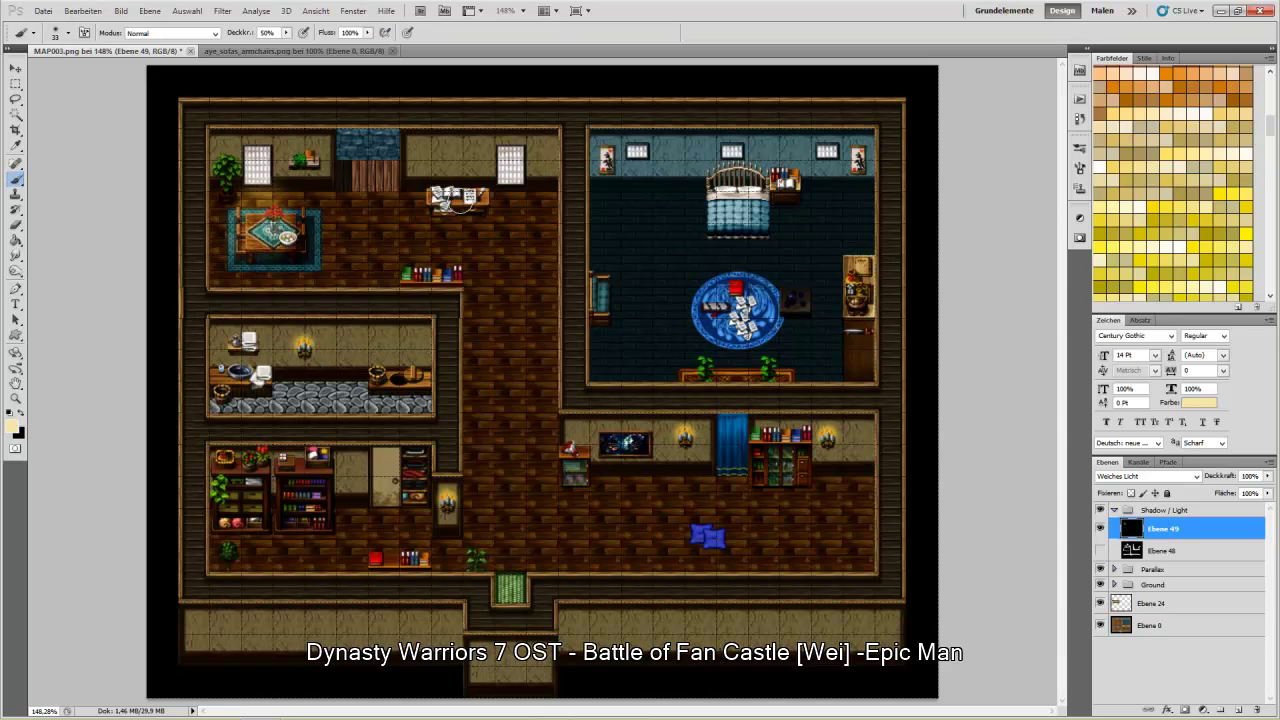
pyautogui.moveTo(505, 178)
pyautogui.mouseDown()
pyautogui.moveTo(502, 222)
pyautogui.moveTo(516, 236)
pyautogui.moveTo(523, 216)
pyautogui.moveTo(530, 248)
pyautogui.moveTo(495, 243)
pyautogui.moveTo(485, 228)
pyautogui.moveTo(505, 216)
pyautogui.mouseUp()
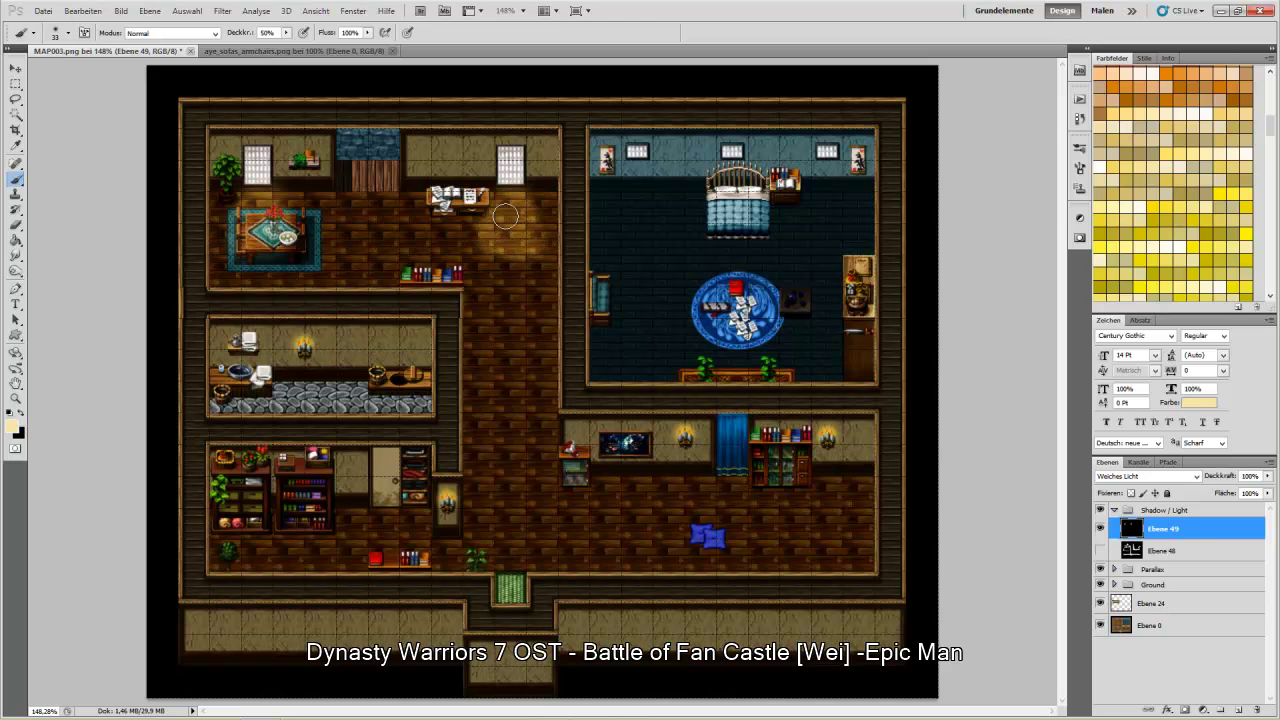
pyautogui.moveTo(632, 165)
pyautogui.mouseDown()
pyautogui.moveTo(632, 184)
pyautogui.moveTo(646, 186)
pyautogui.moveTo(646, 170)
pyautogui.mouseUp()
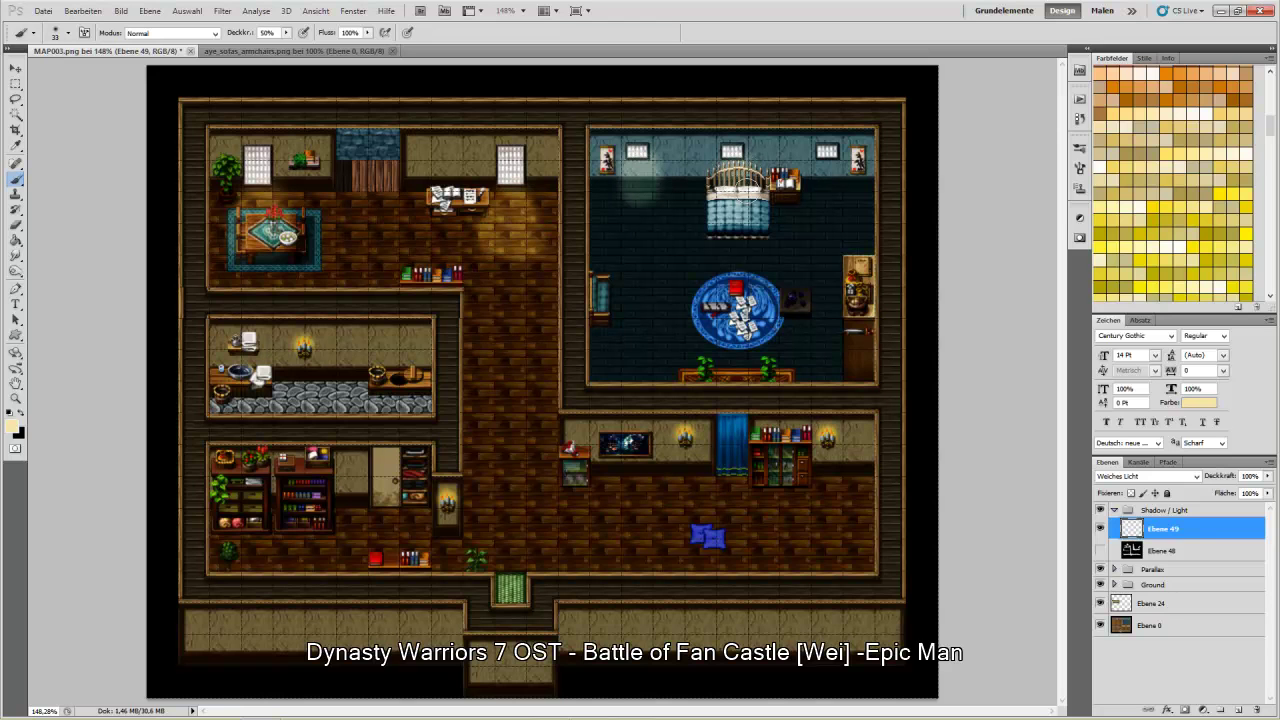
pyautogui.moveTo(824, 187)
pyautogui.mouseDown()
pyautogui.moveTo(832, 172)
pyautogui.moveTo(840, 194)
pyautogui.moveTo(820, 185)
pyautogui.moveTo(818, 203)
pyautogui.moveTo(839, 208)
pyautogui.mouseUp()
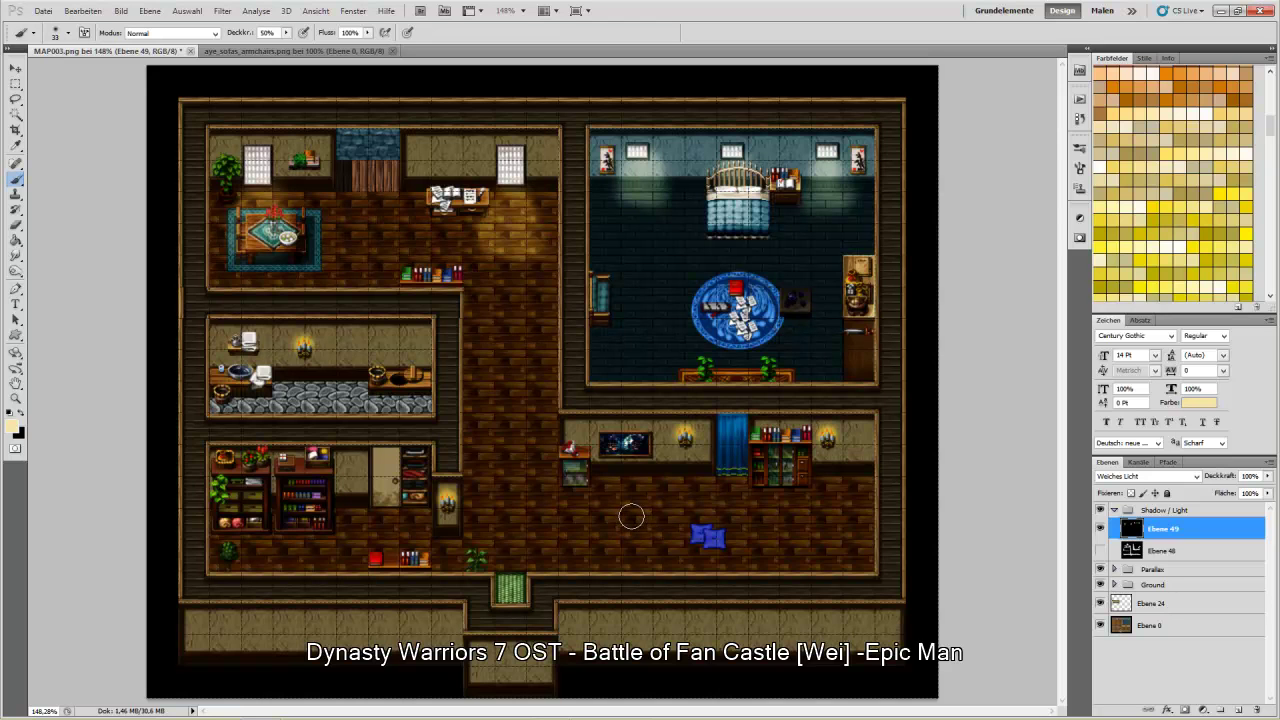
# Paint a dark red glow around the wall candles and across the lower rooms with a 270 px brush
pyautogui.click(68, 34)
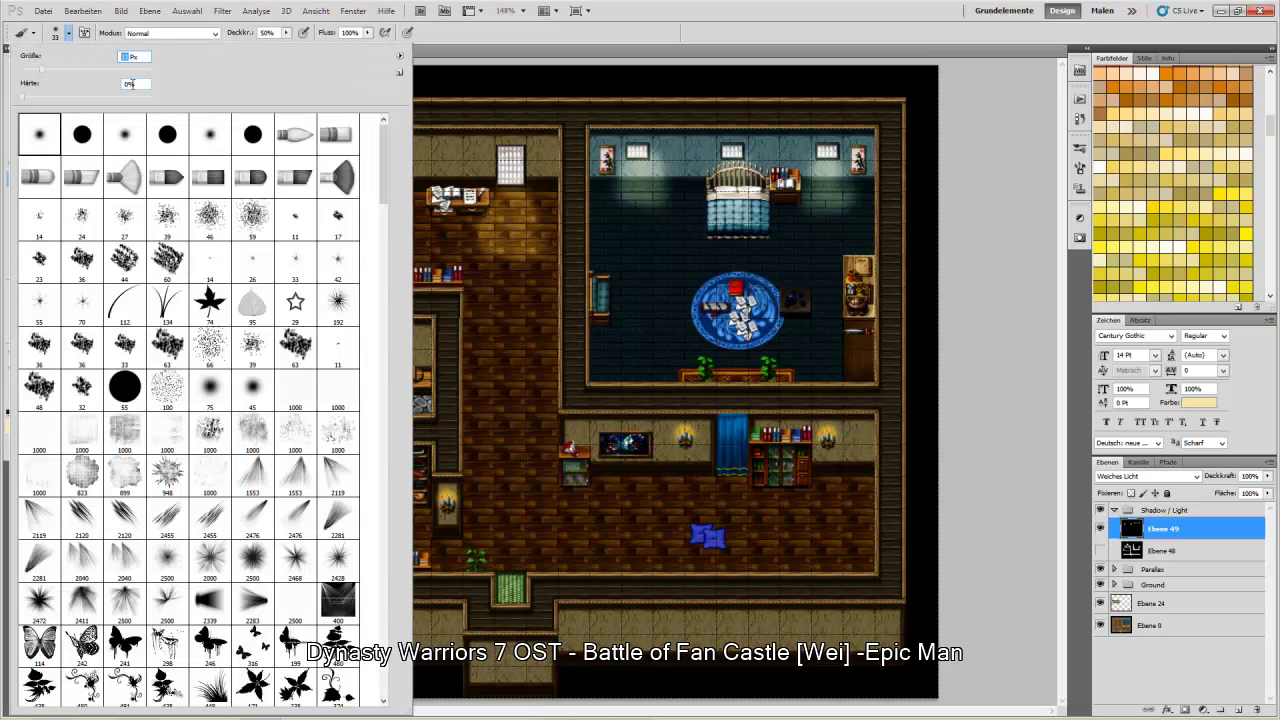
pyautogui.click(756, 106)
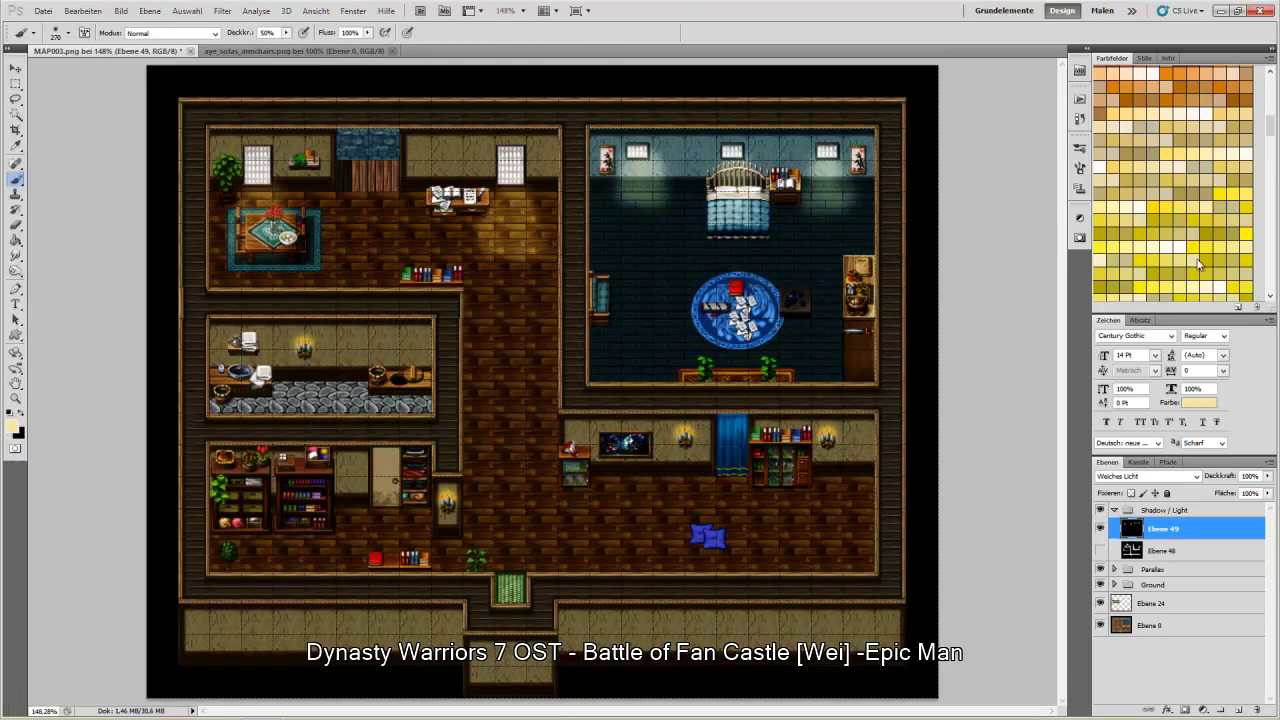
pyautogui.scroll(10, 1186, 224)
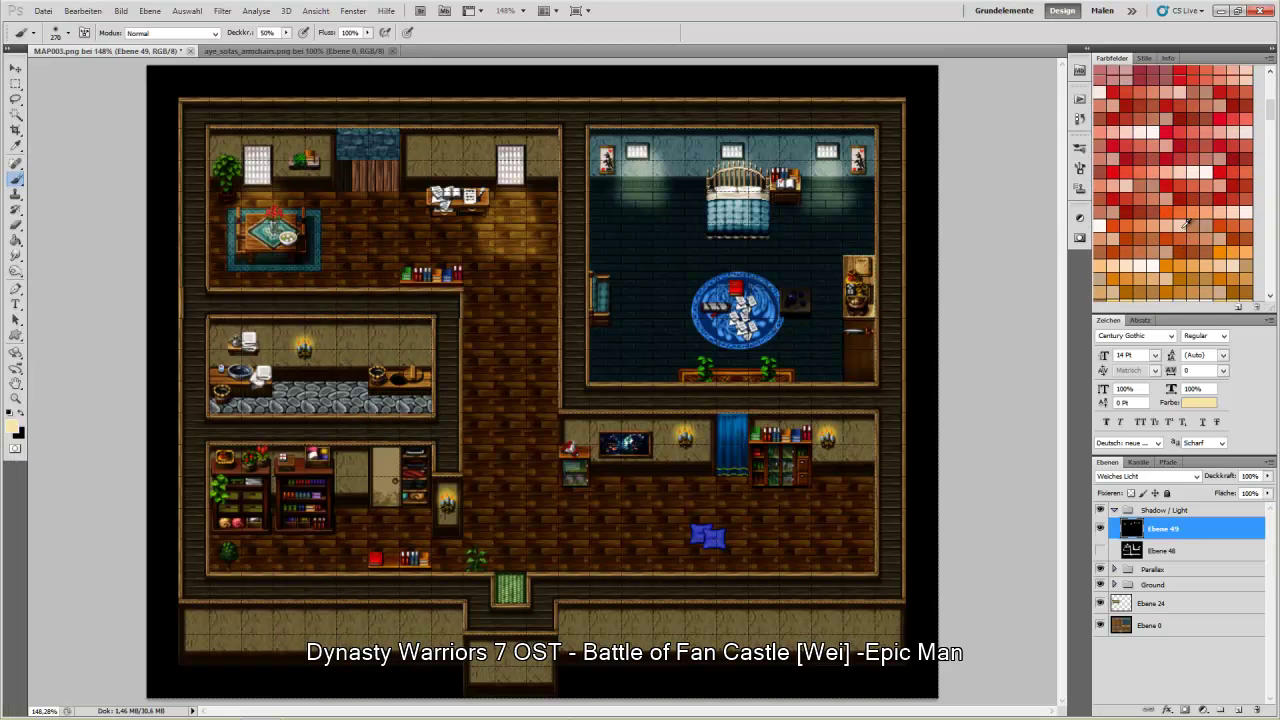
pyautogui.click(1230, 175)
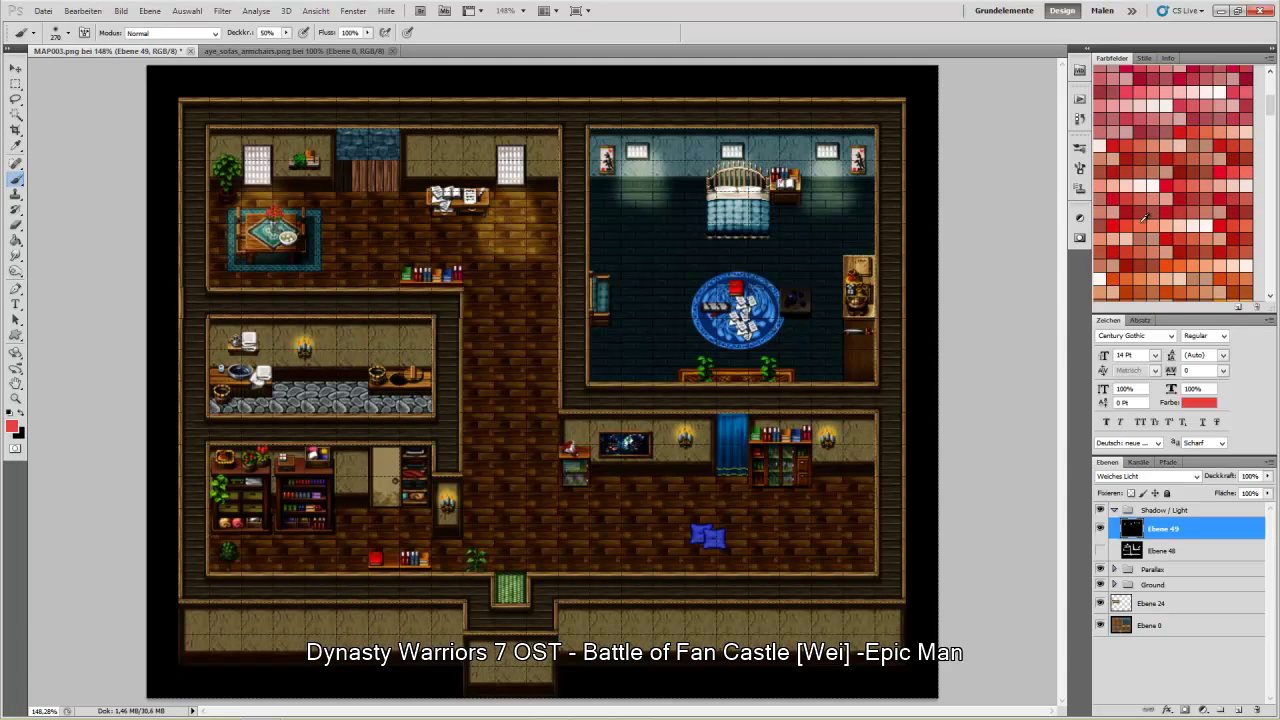
pyautogui.click(1124, 213)
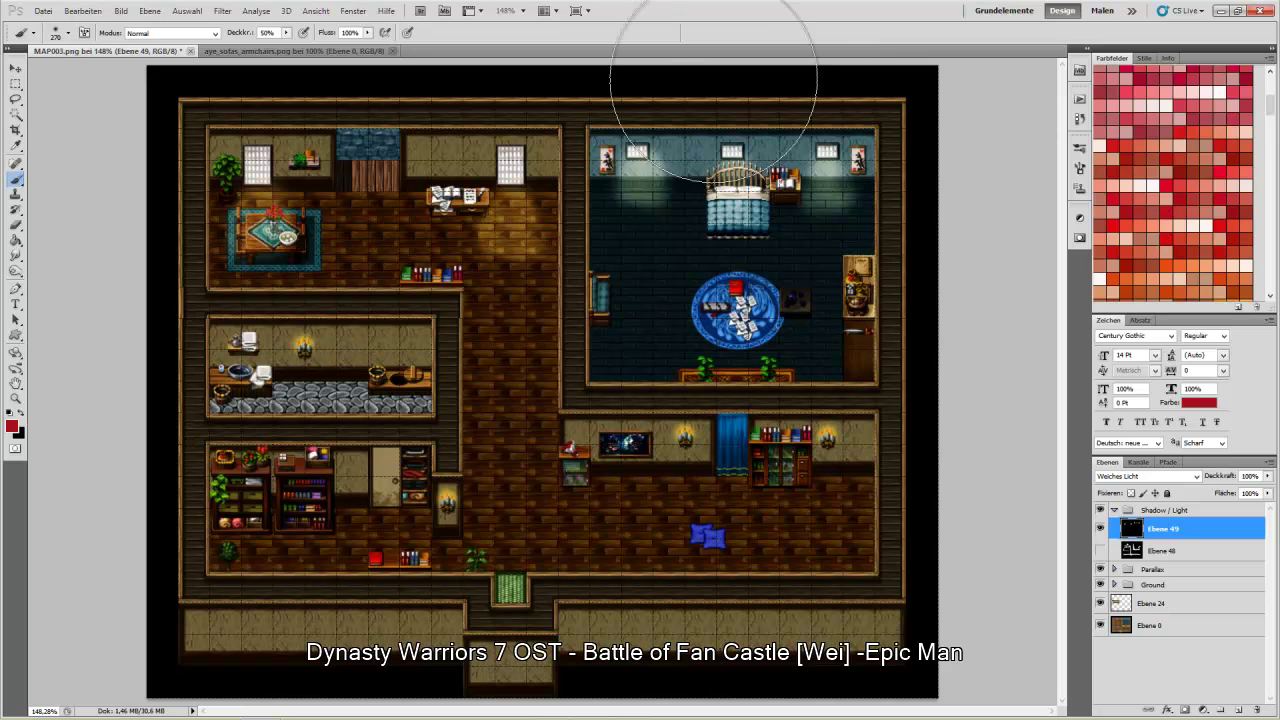
pyautogui.click(448, 513)
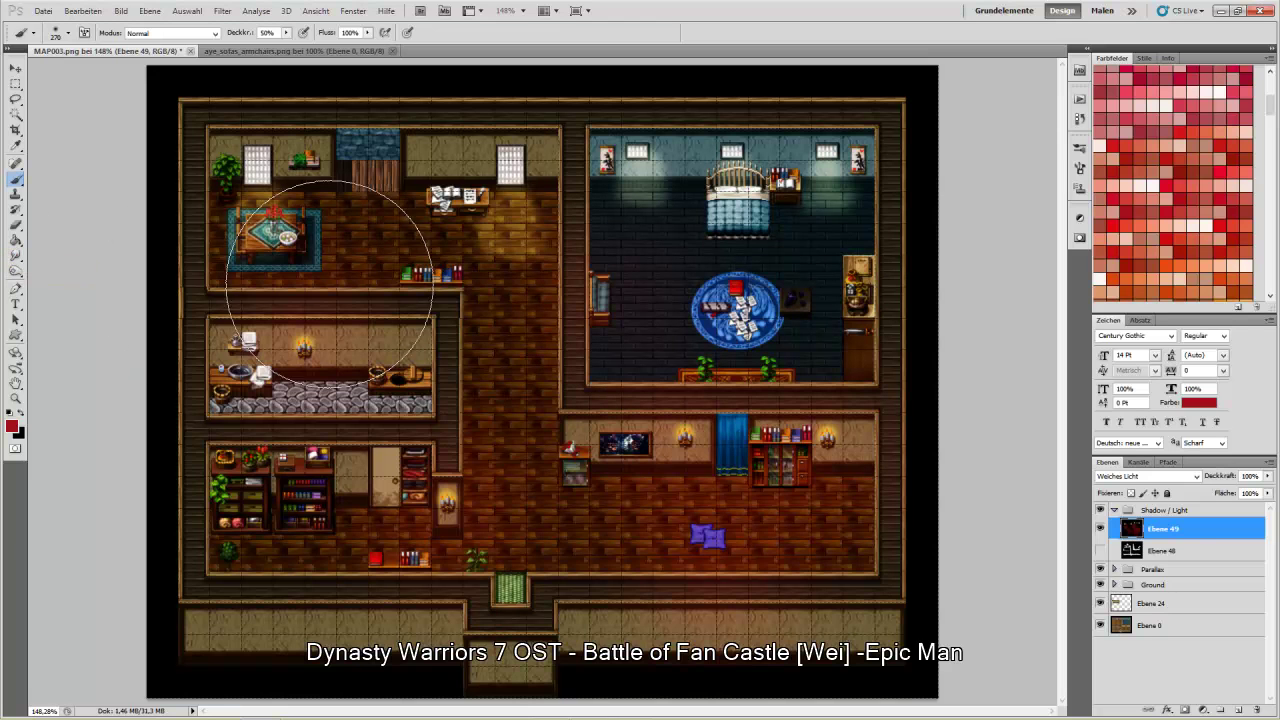
# Paint an orange glow around the wall candles, lower rooms and blue bedroom's edge with a 200 px brush on Ebene 49
pyautogui.click(62, 33)
pyautogui.press('Return')
pyautogui.click(66, 33)
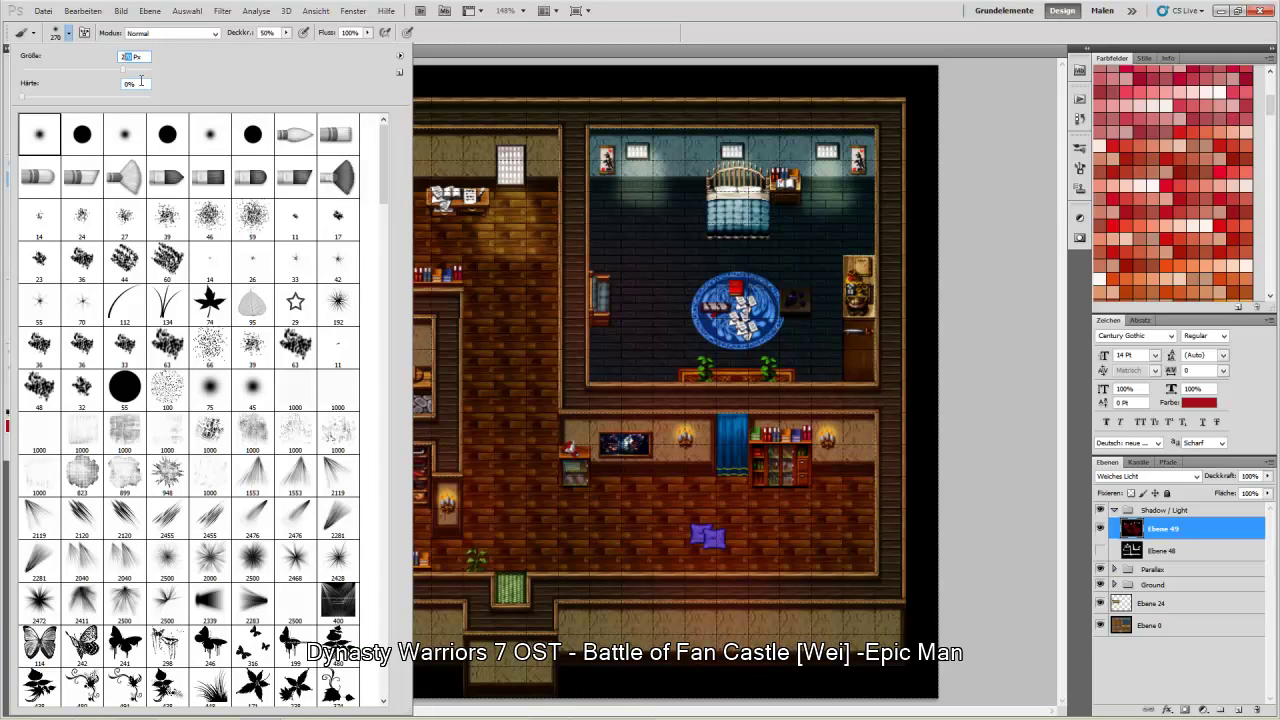
pyautogui.click(895, 5)
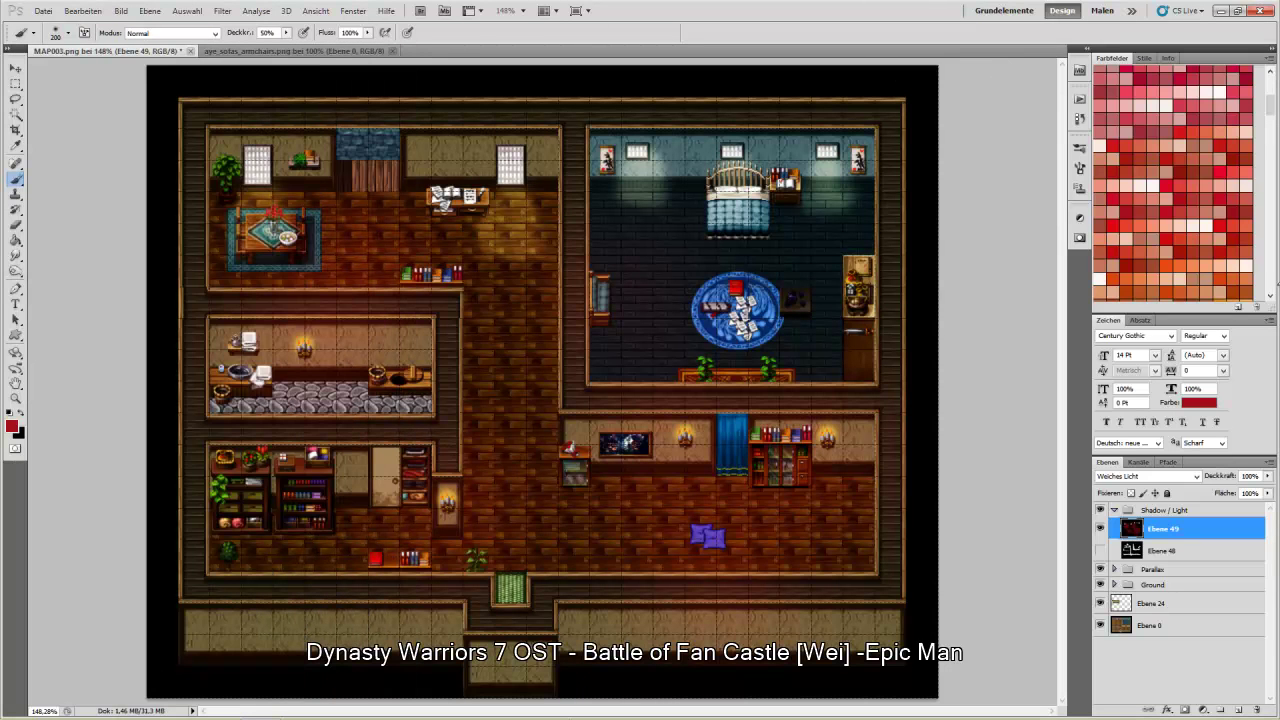
pyautogui.scroll(-3, 1215, 282)
pyautogui.click(1235, 209)
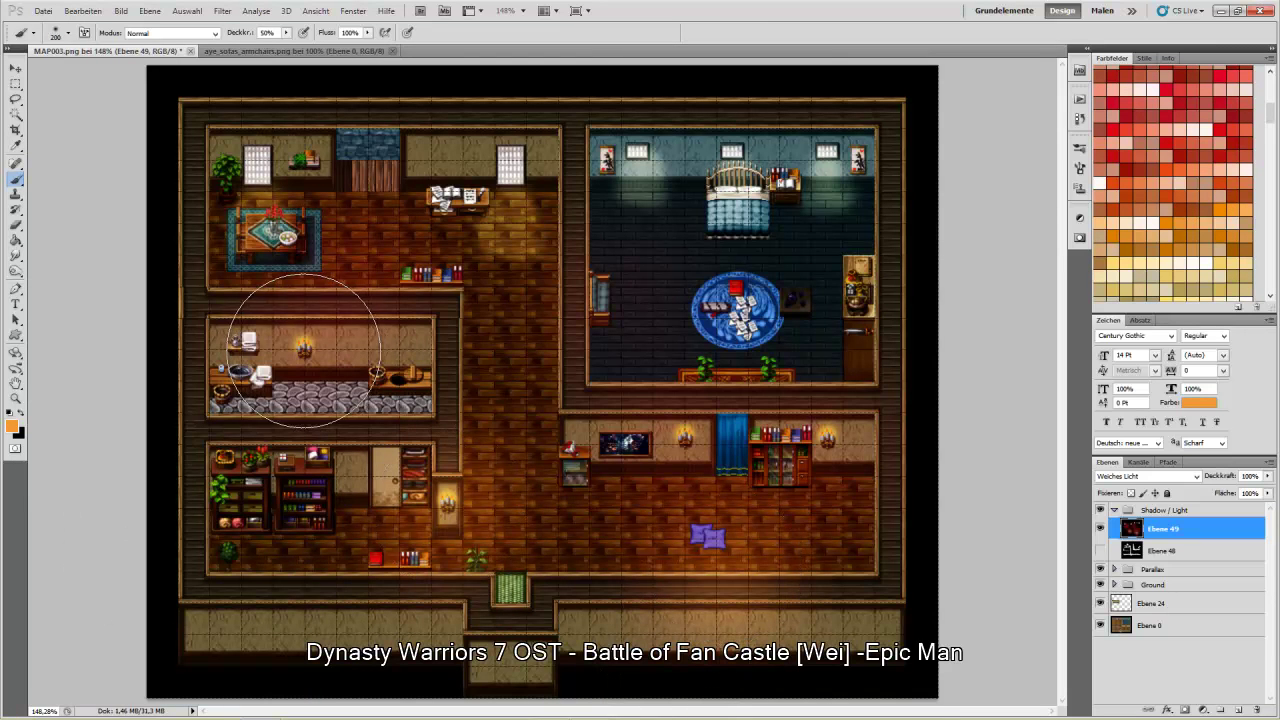
pyautogui.click(329, 282)
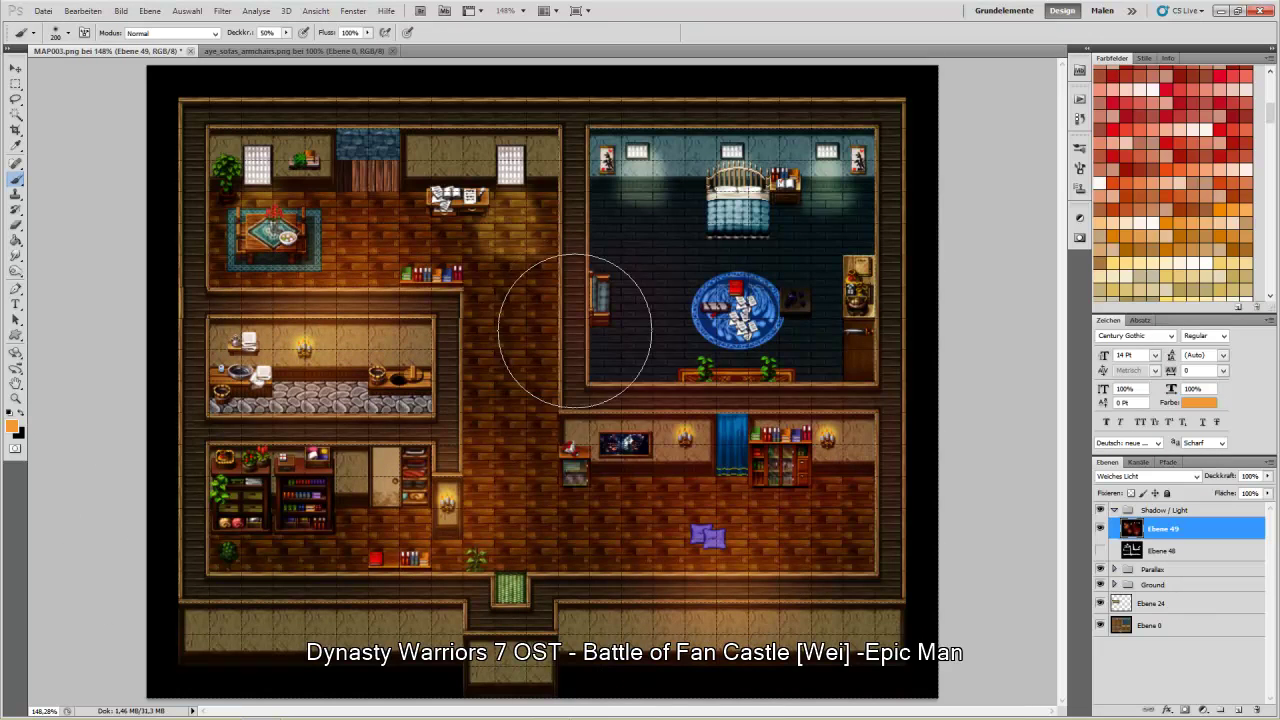
pyautogui.moveTo(686, 470); pyautogui.dragTo(771, 460)
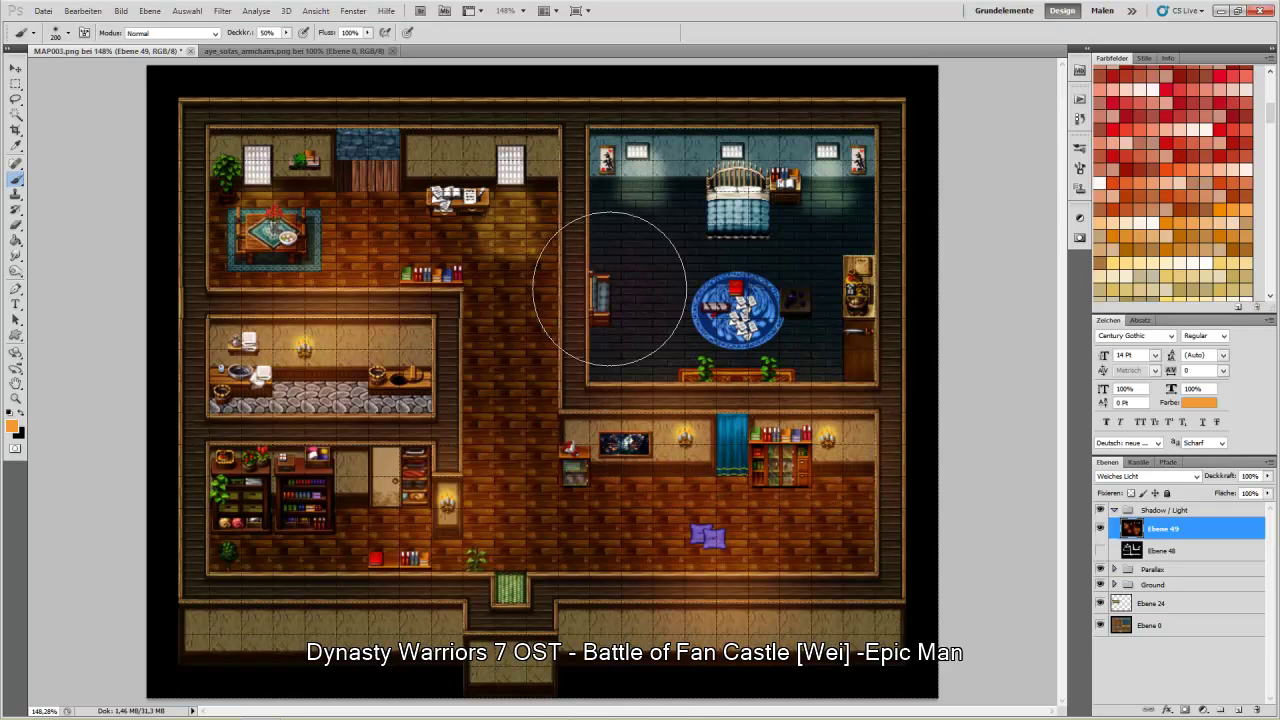
pyautogui.click(602, 284)
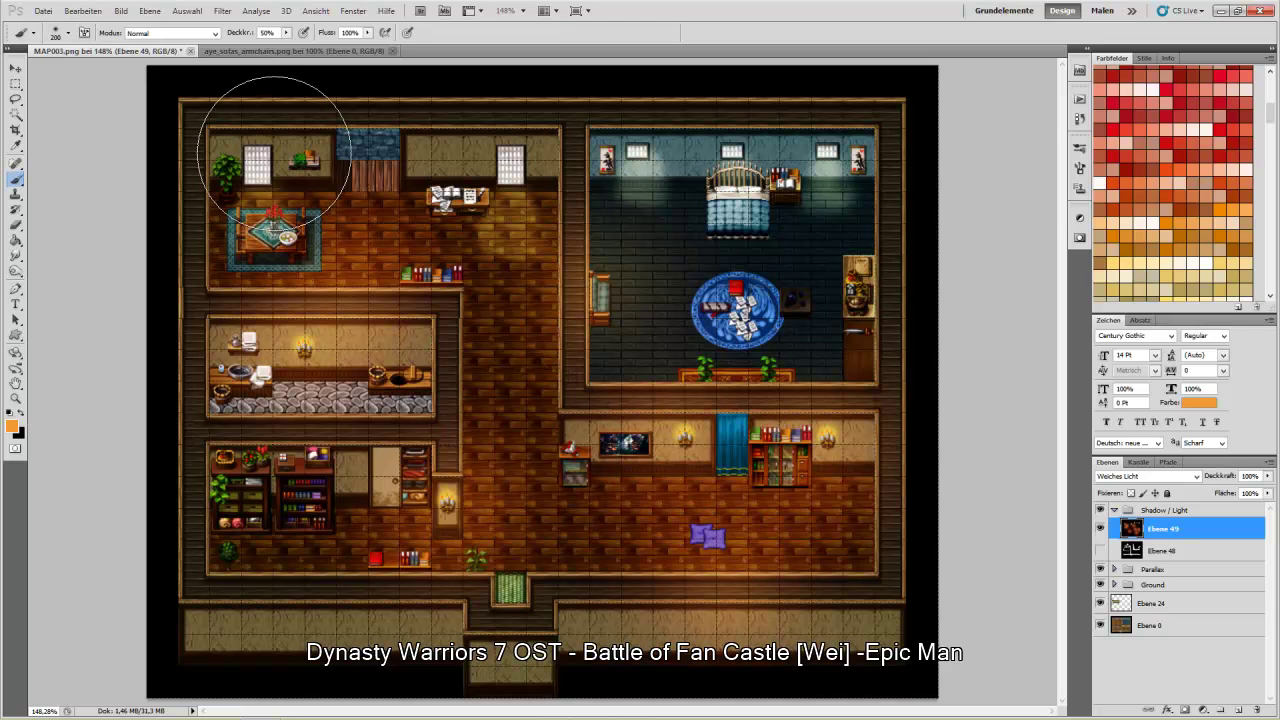
# Paint small yellow highlights around the wall candles and nearby floor areas with a 70 px brush
pyautogui.click(68, 34)
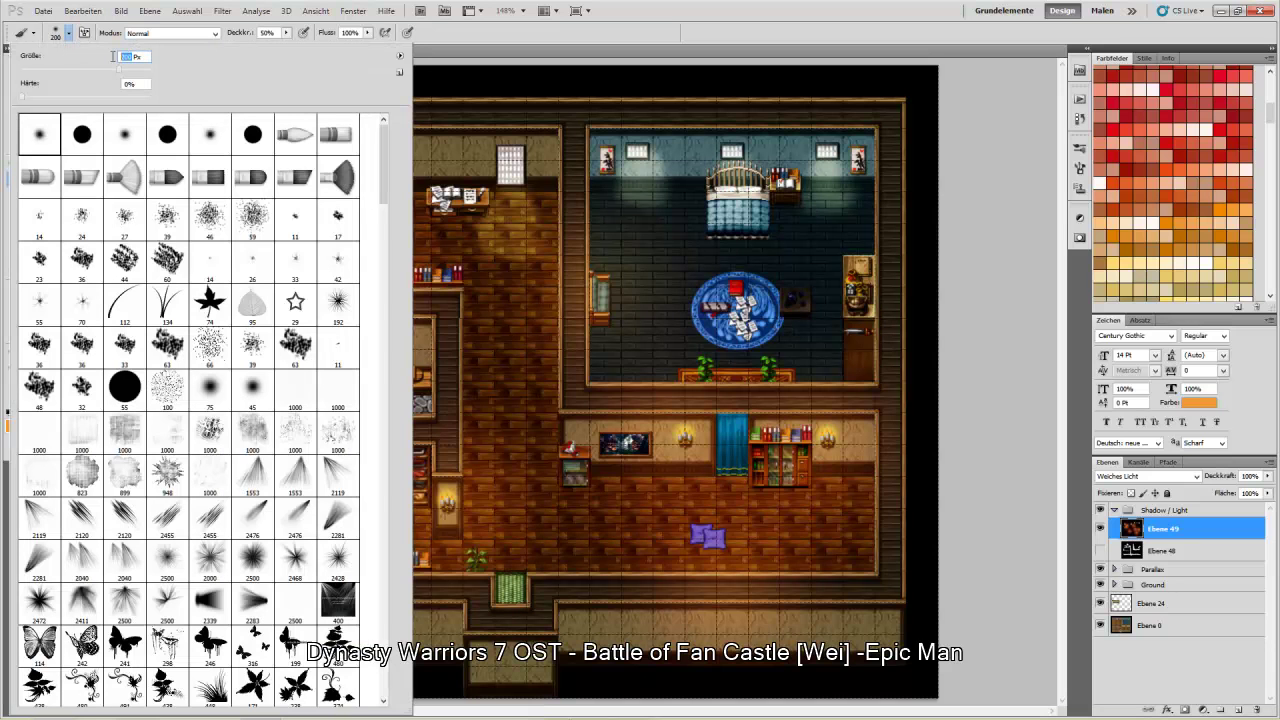
pyautogui.write('7')
pyautogui.press('Return')
pyautogui.scroll(-4, 1233, 272)
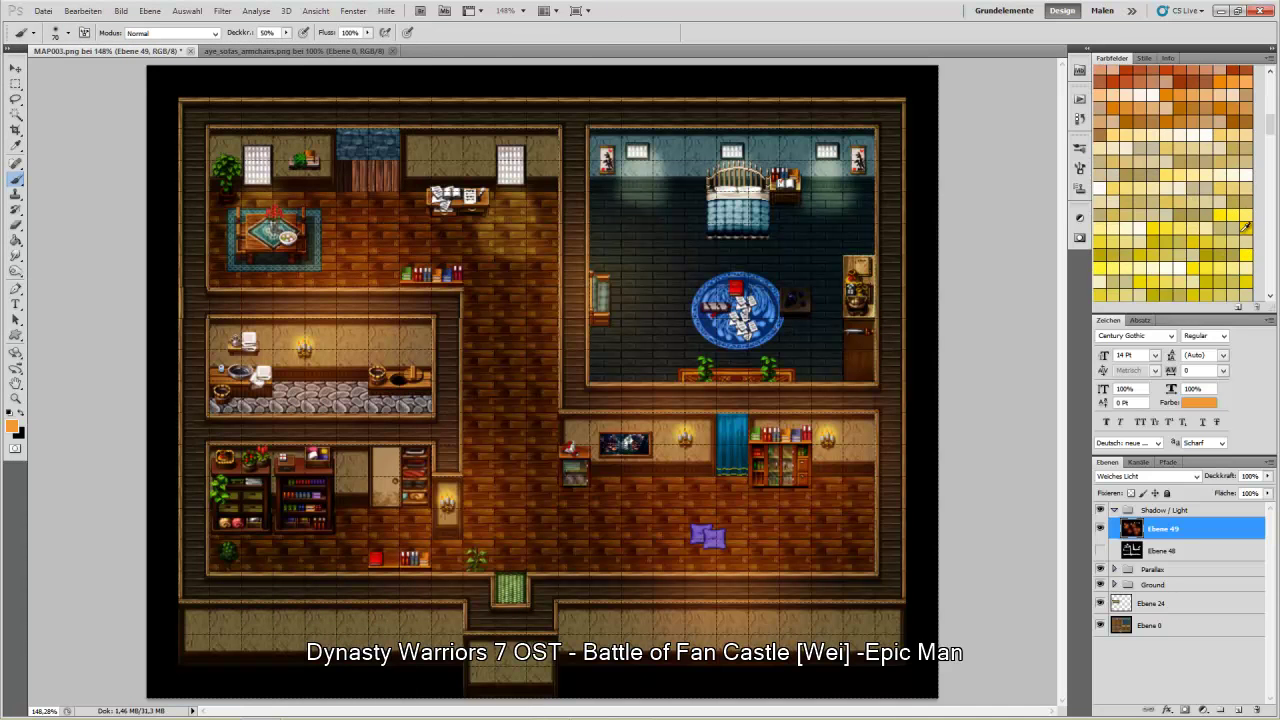
pyautogui.click(1222, 218)
pyautogui.click(826, 440)
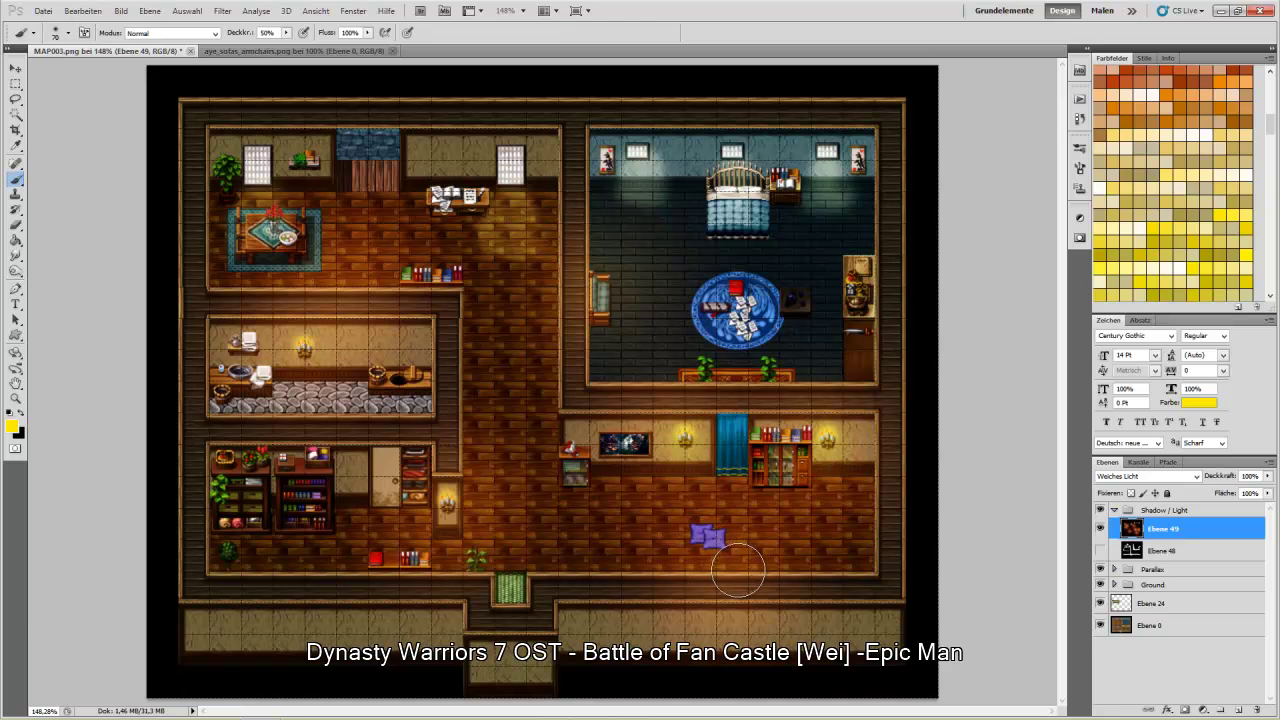
pyautogui.click(735, 571)
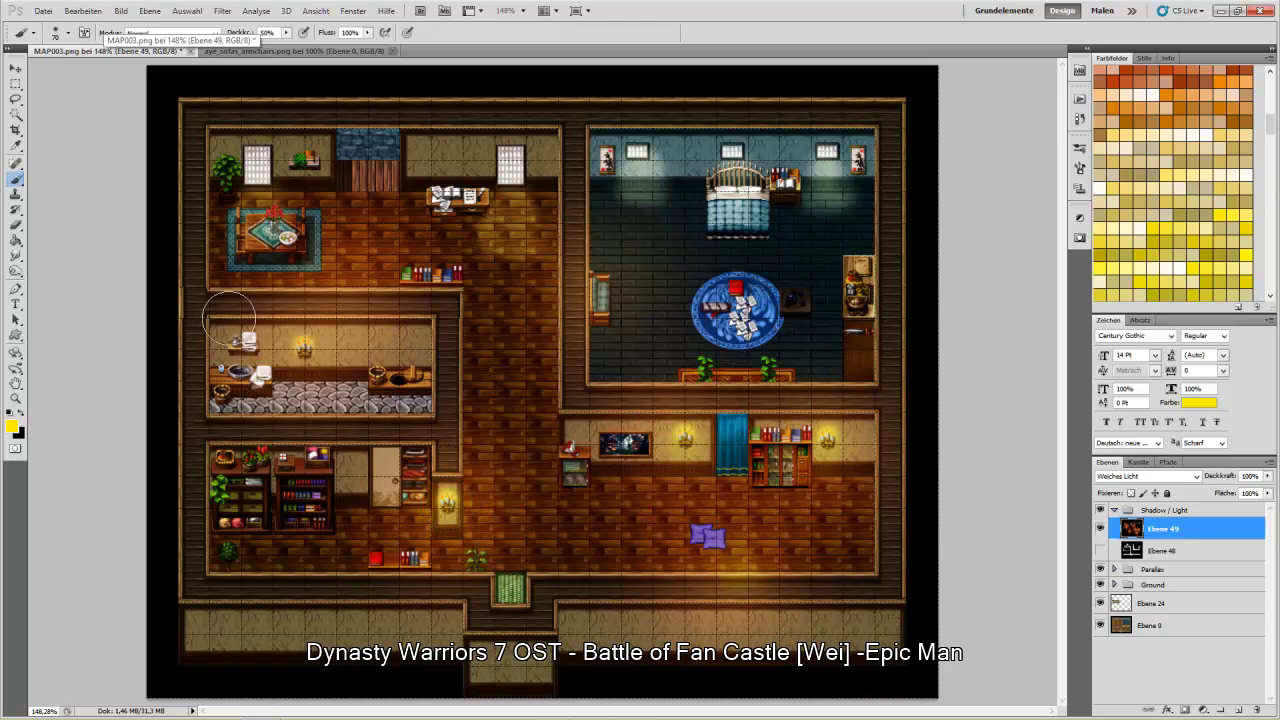
pyautogui.moveTo(312, 345); pyautogui.dragTo(332, 298)
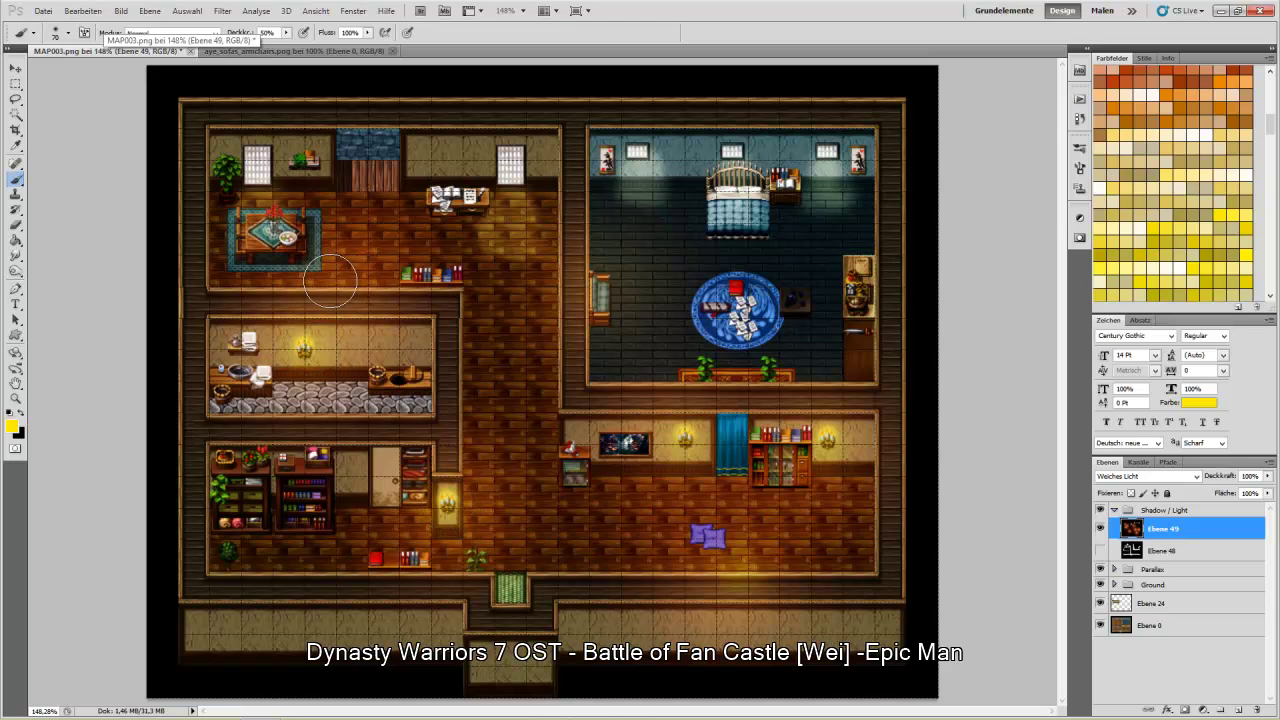
pyautogui.click(387, 291)
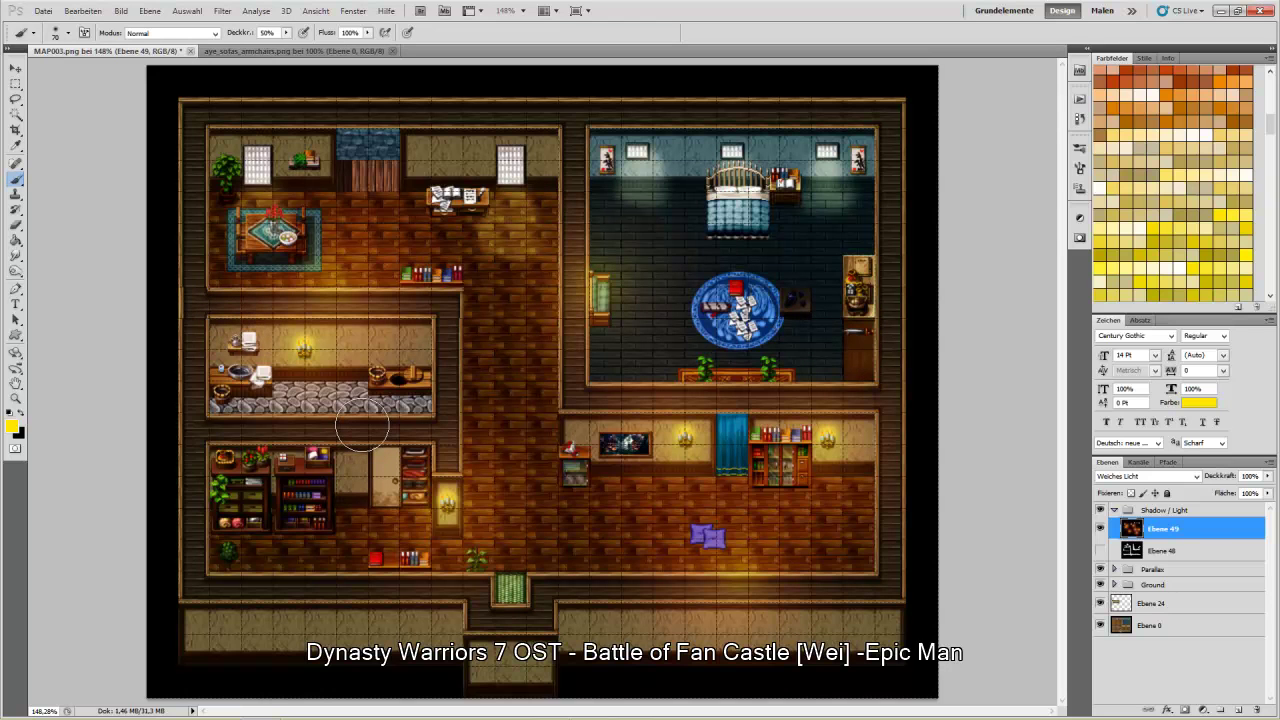
# Compare the map with and without the light layer Ebene 49
pyautogui.click(15, 68)
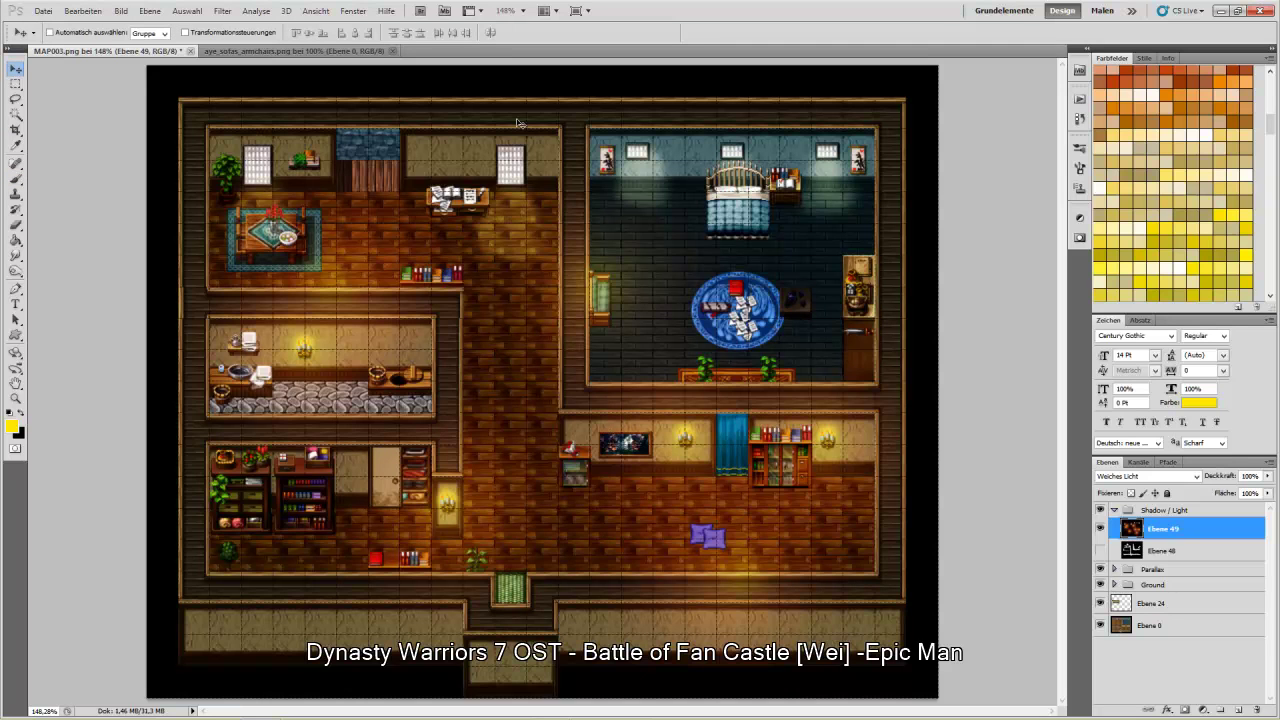
pyautogui.click(222, 10)
pyautogui.click(231, 26)
pyautogui.click(1100, 529)
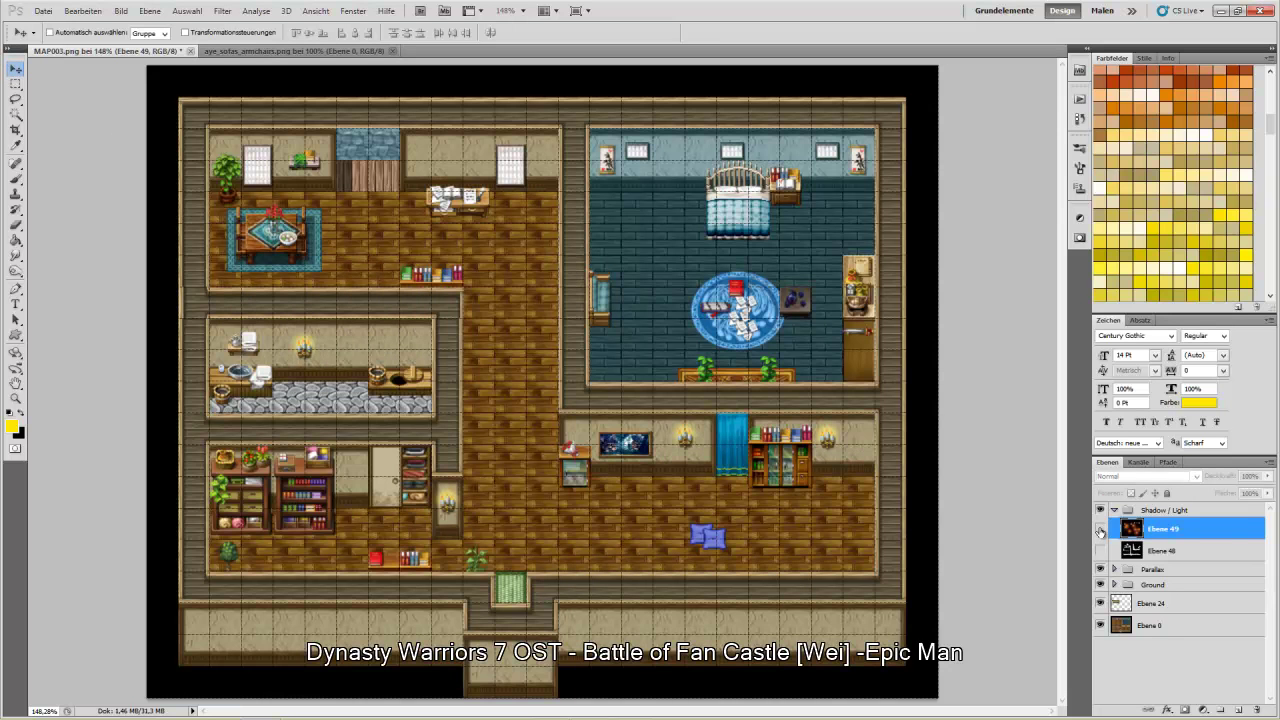
pyautogui.click(1100, 529)
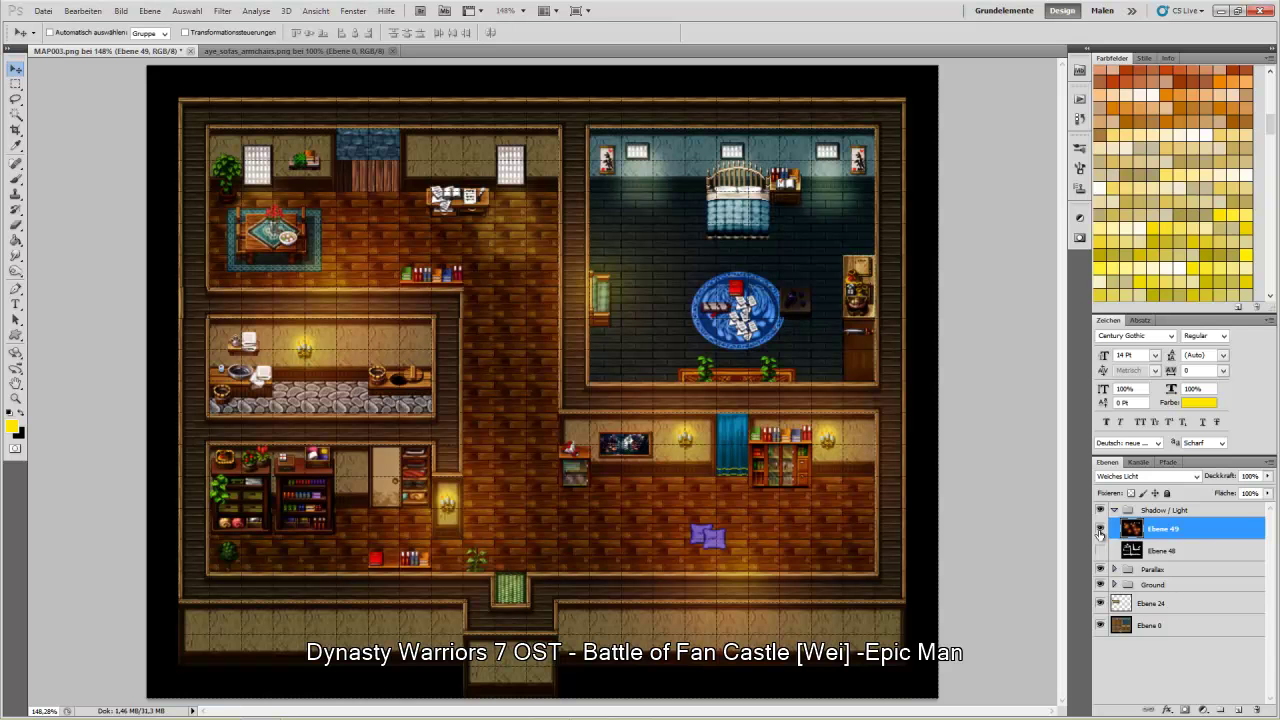
pyautogui.click(1100, 529)
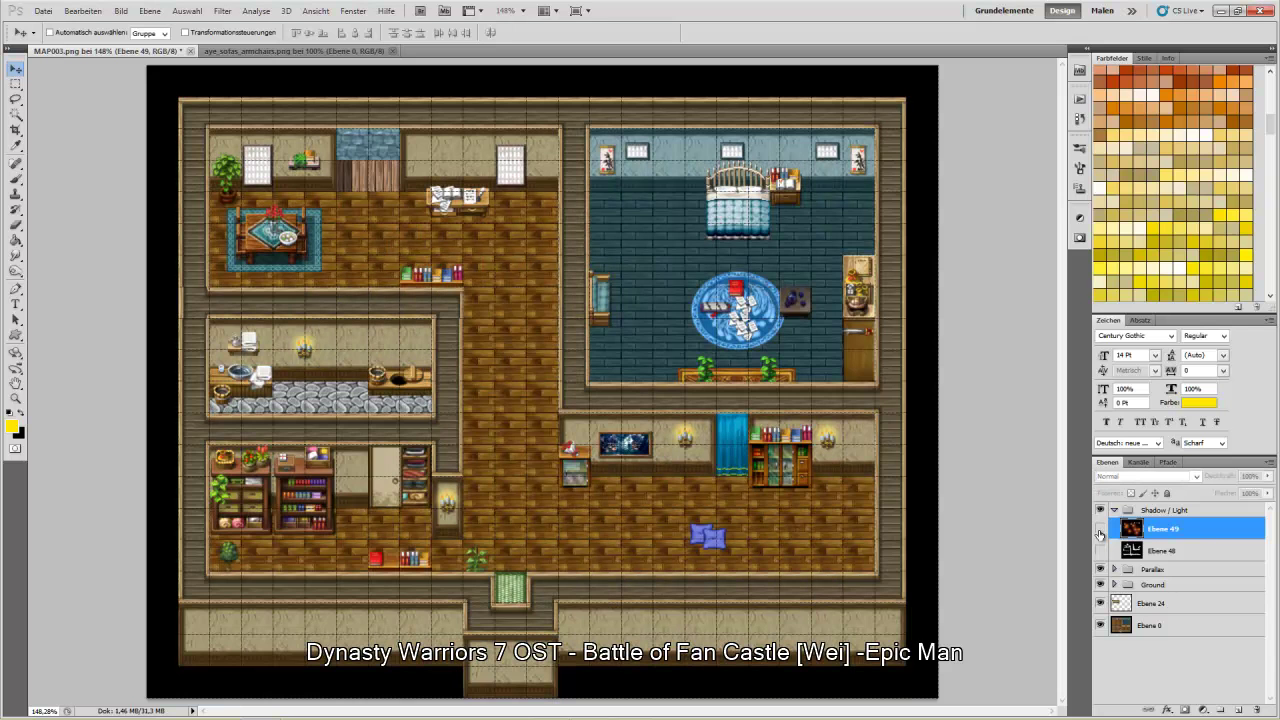
pyautogui.click(1100, 529)
pyautogui.click(1100, 529)
# Turn on Ebene 48 and hide the Shadow / Light and Parallax groups, keeping the Ground group shown over the base layers
pyautogui.click(1100, 585)
pyautogui.click(1100, 529)
pyautogui.click(1100, 550)
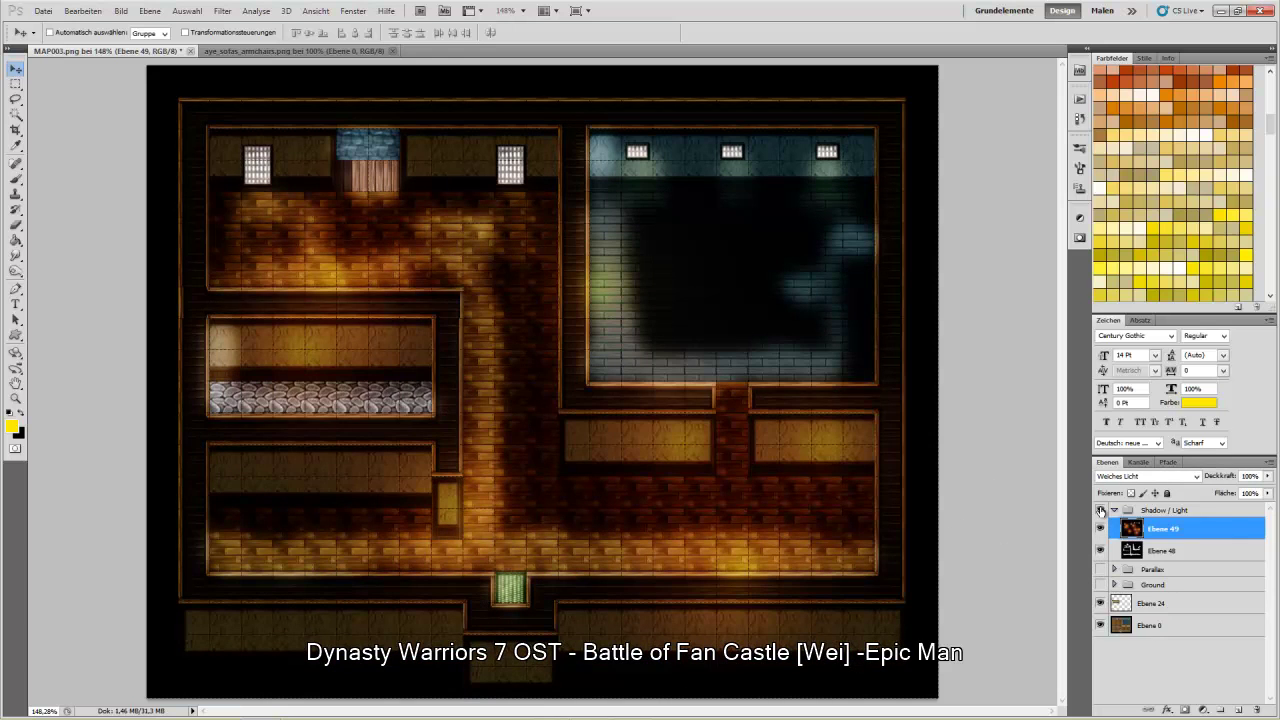
pyautogui.click(1100, 510)
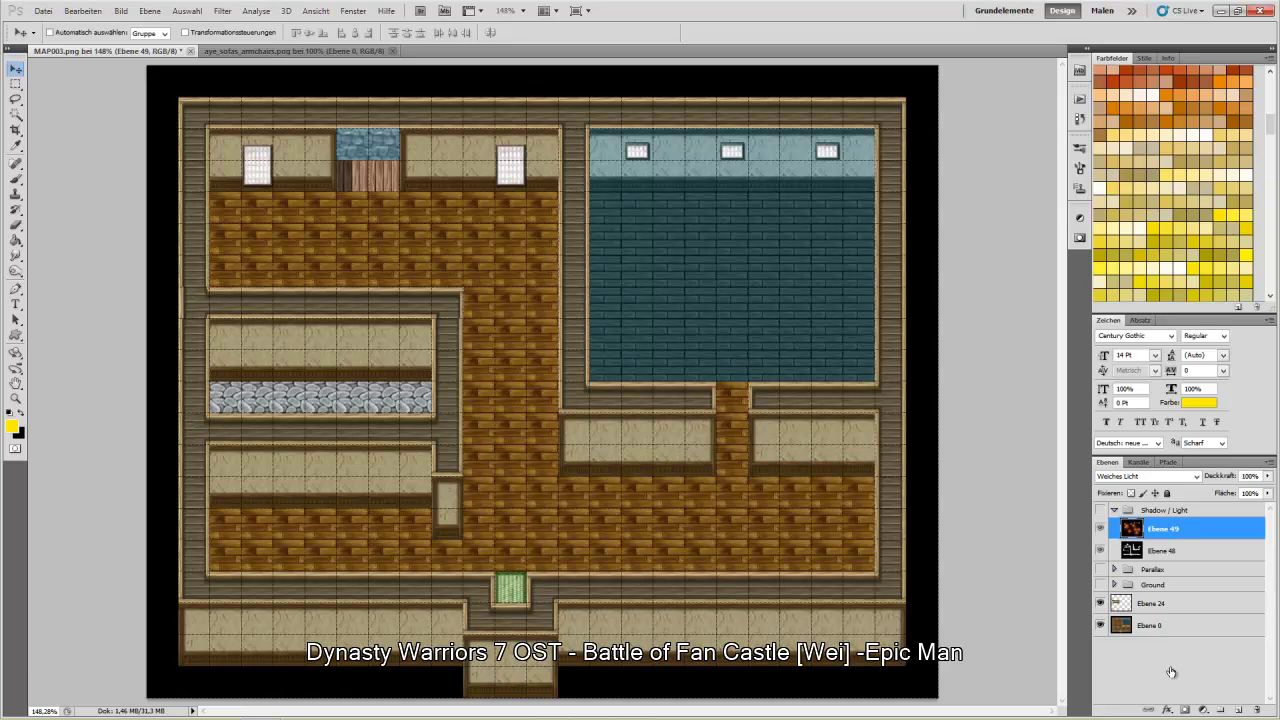
pyautogui.click(1100, 584)
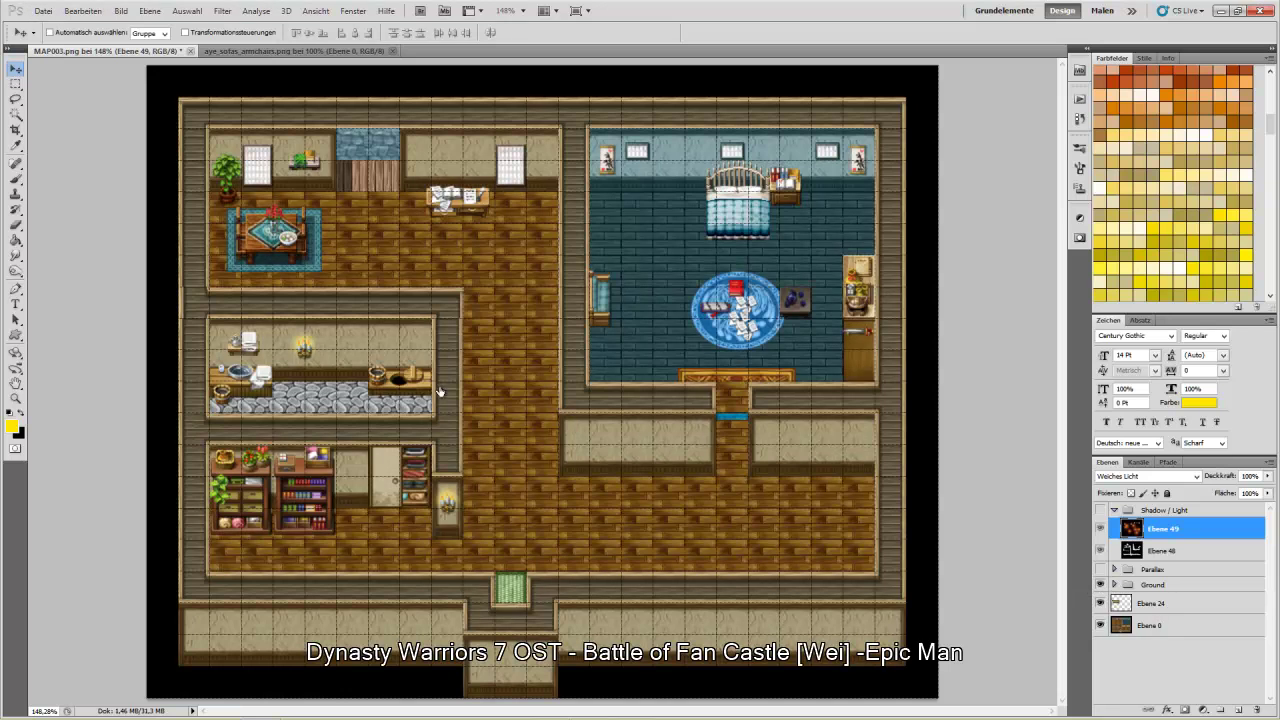
pyautogui.click(43, 10)
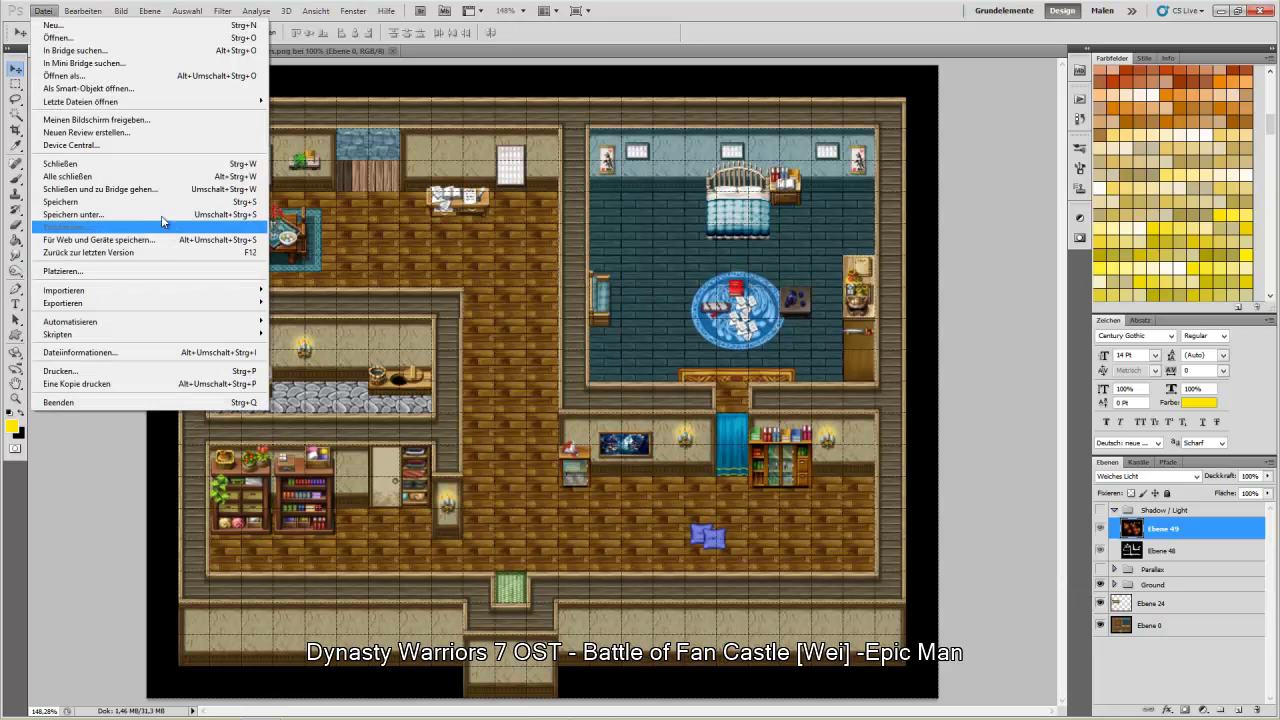
pyautogui.click(800, 117)
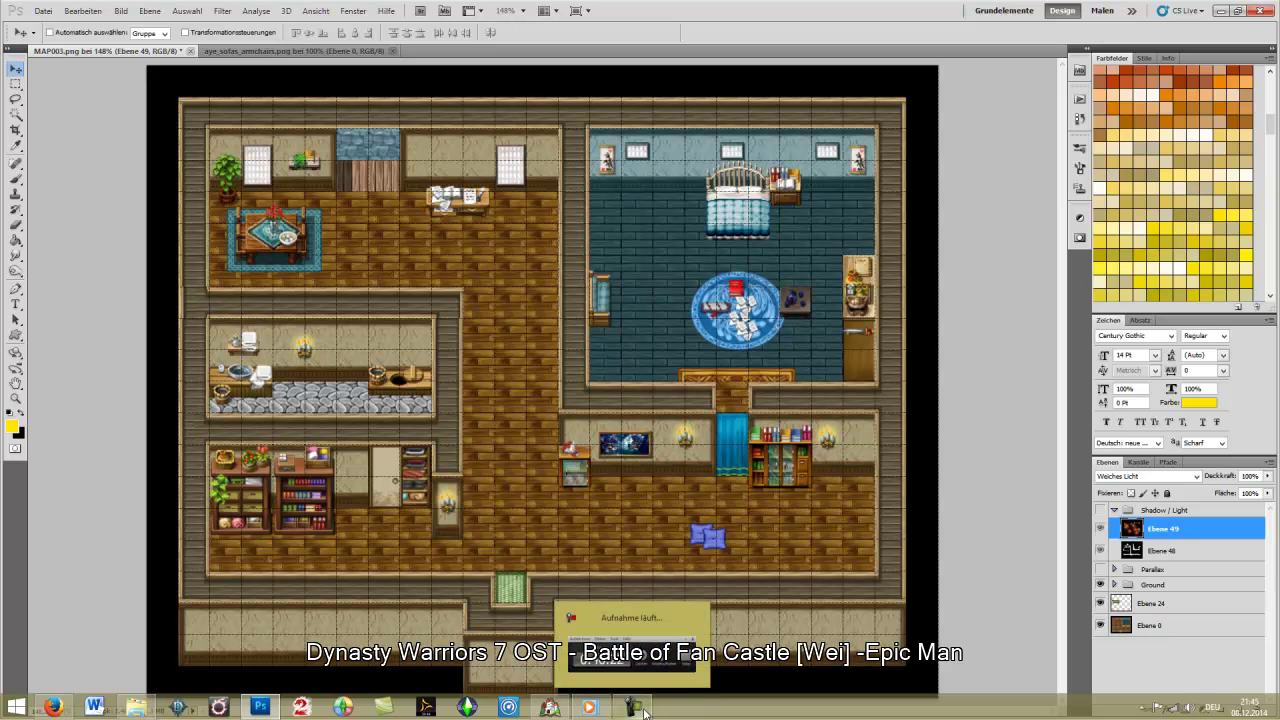
pyautogui.click(644, 710)
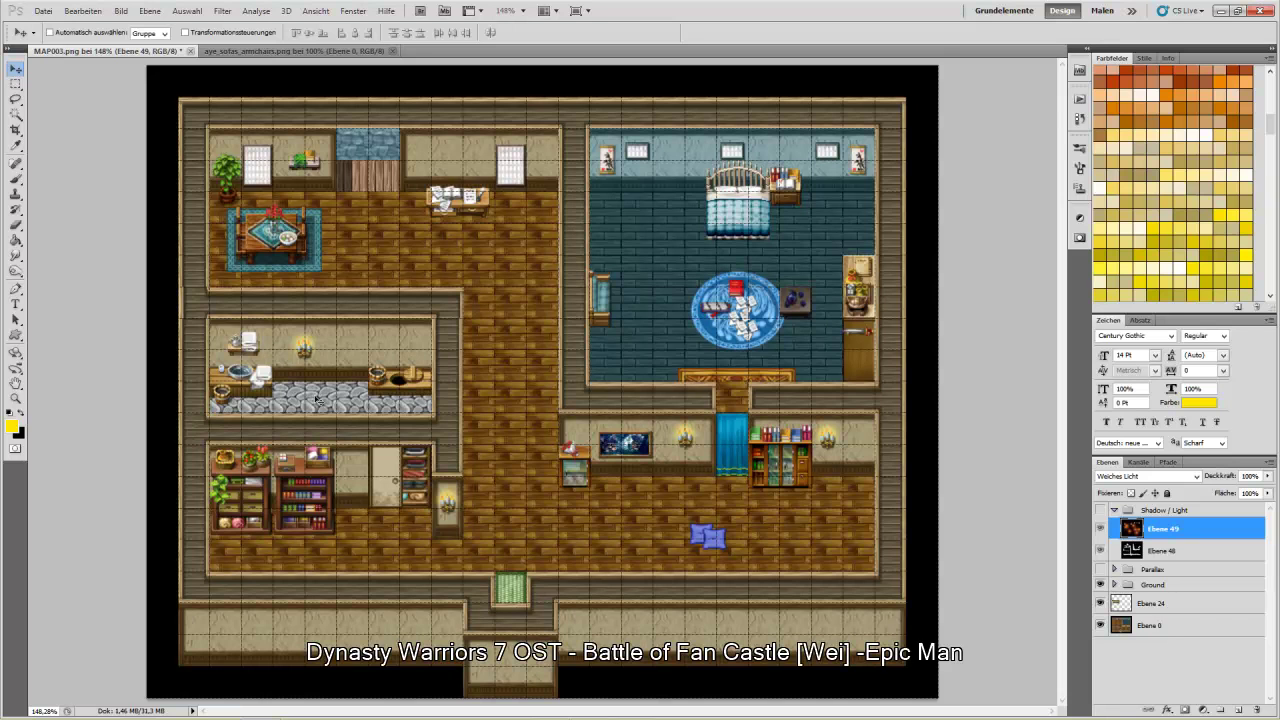
pyautogui.click(43, 11)
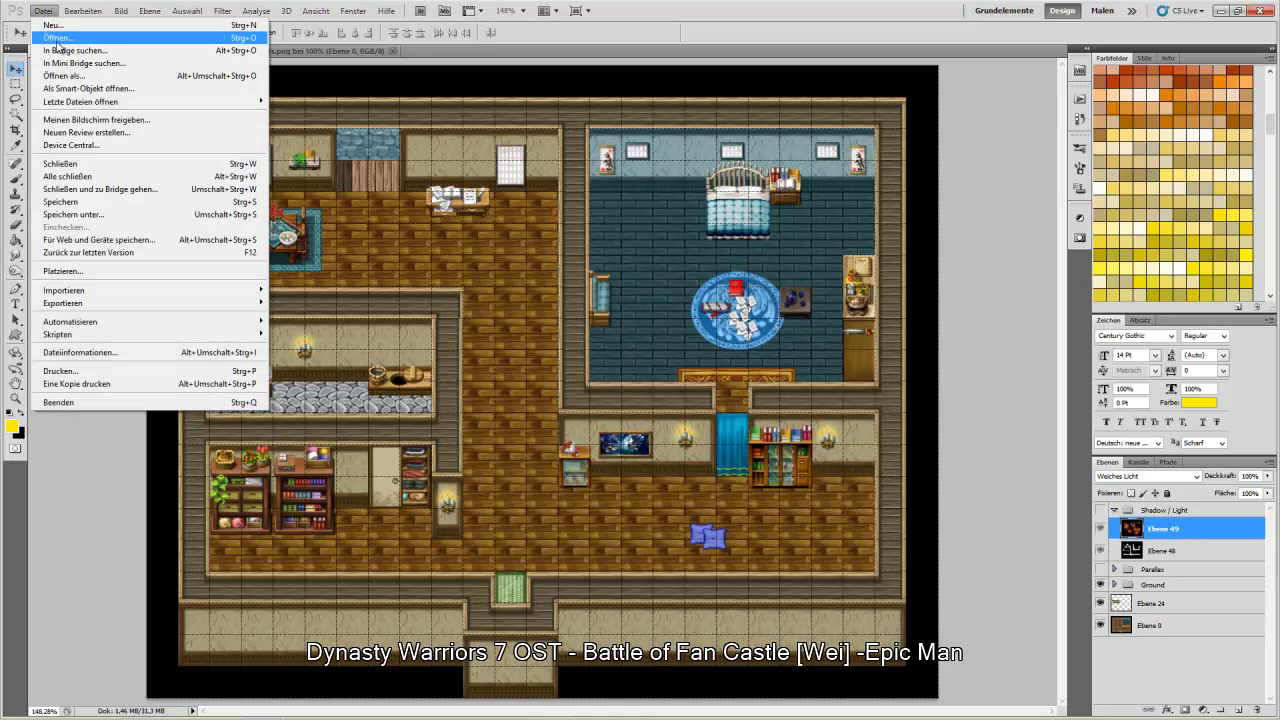
pyautogui.click(57, 37)
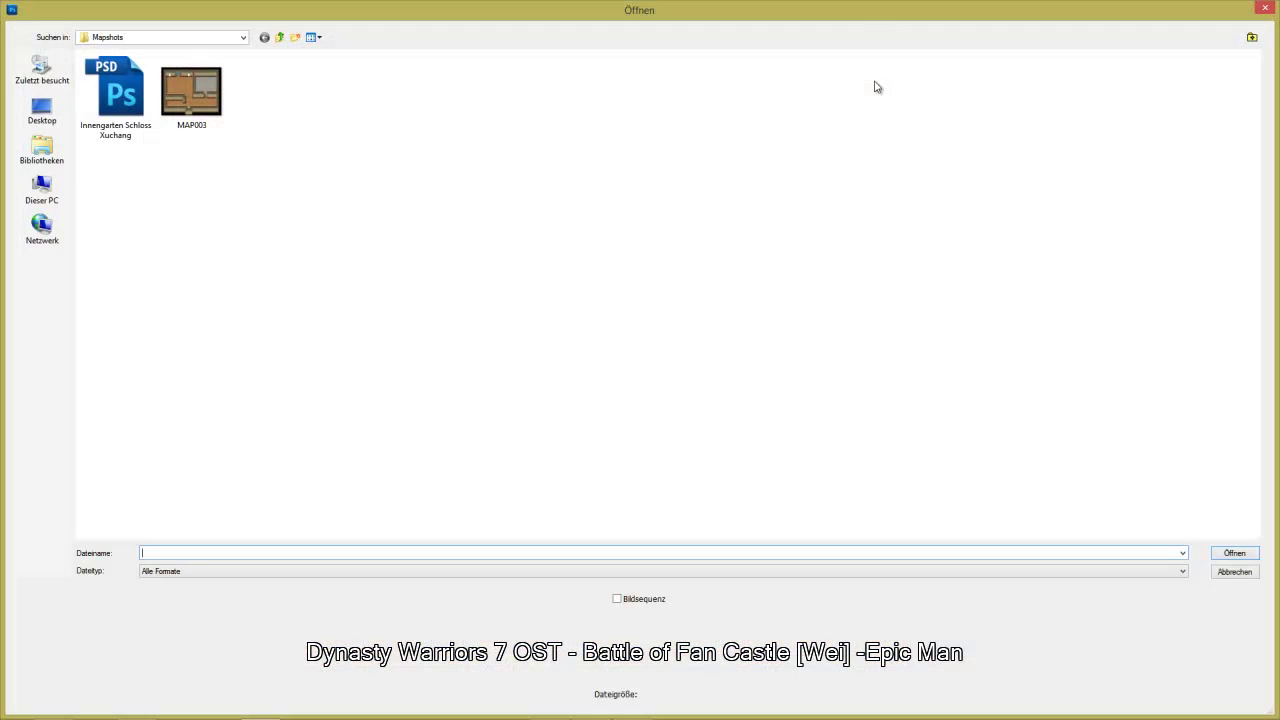
pyautogui.click(1267, 8)
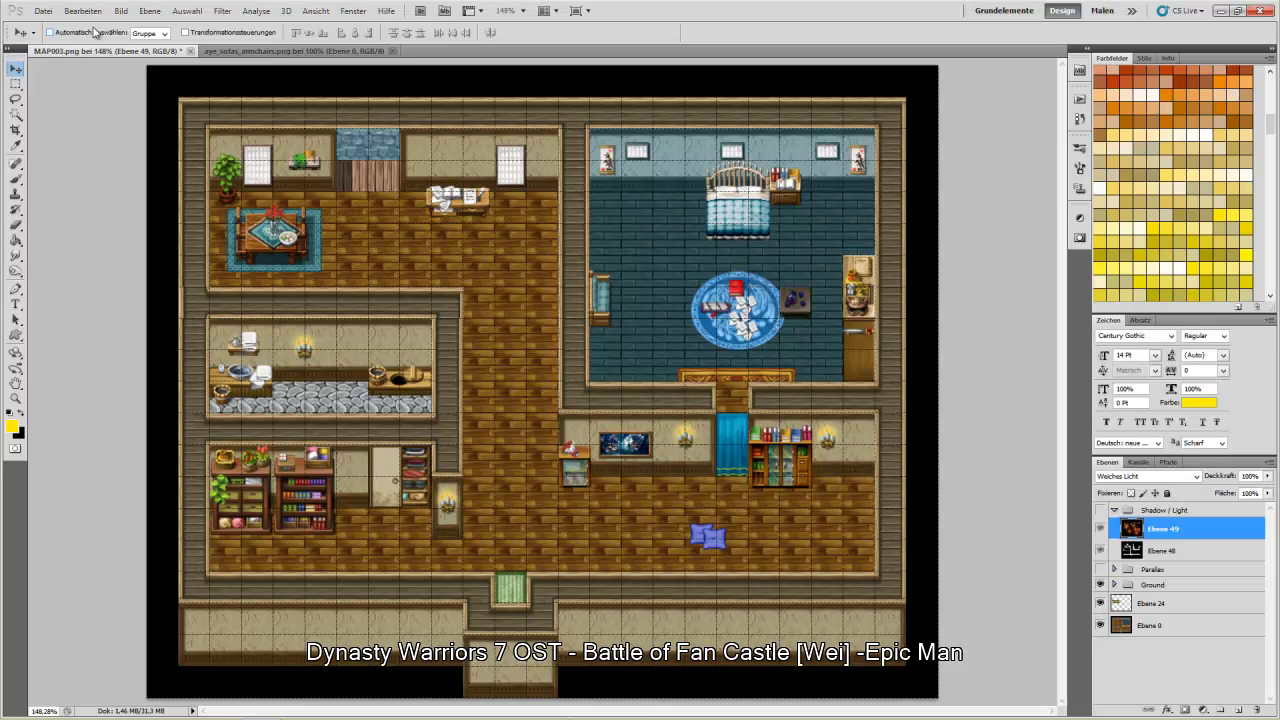
# Start saving a PNG copy of the map and choose the project's Graphics/Overlay folder as its destination
pyautogui.click(43, 11)
pyautogui.click(72, 216)
pyautogui.click(294, 554)
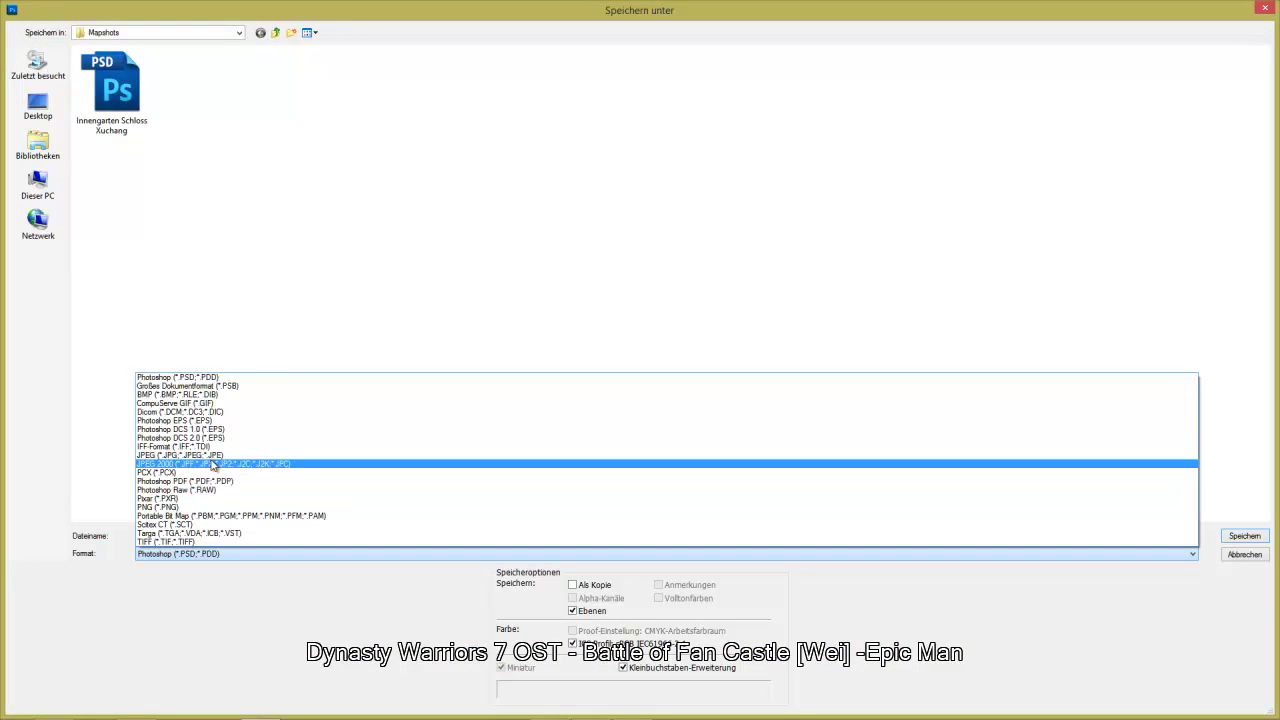
pyautogui.click(205, 507)
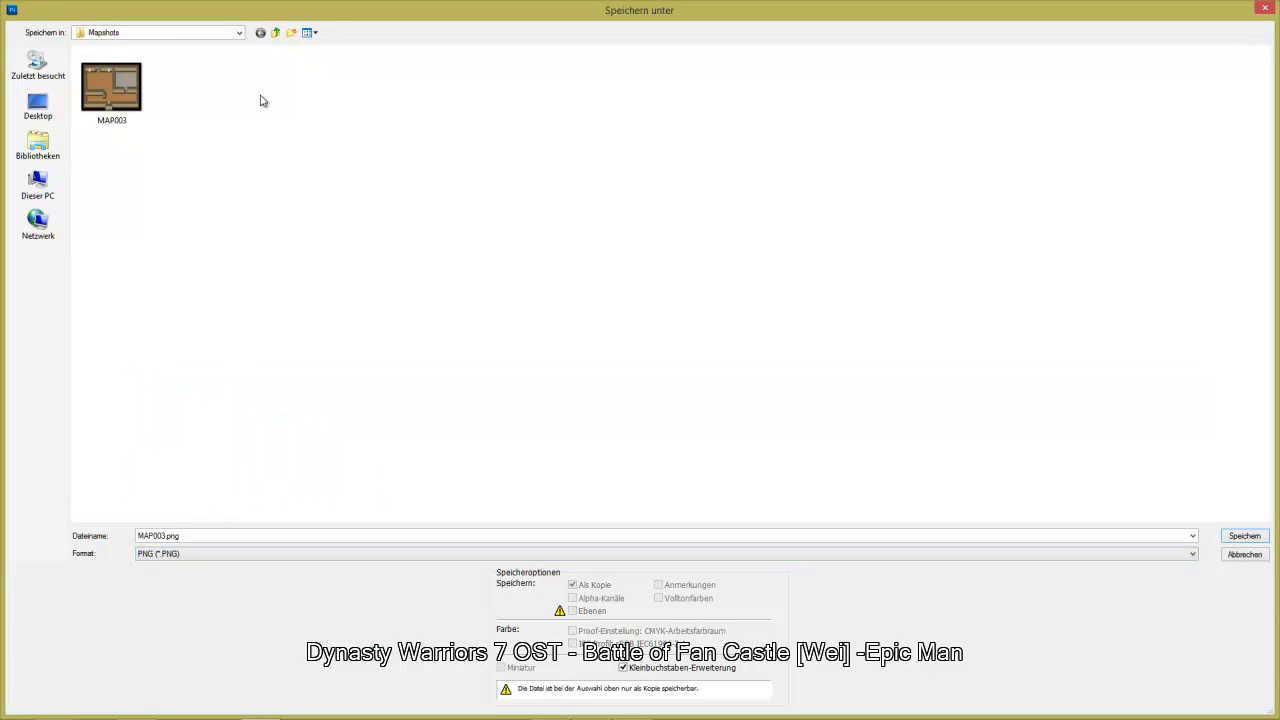
pyautogui.click(275, 32)
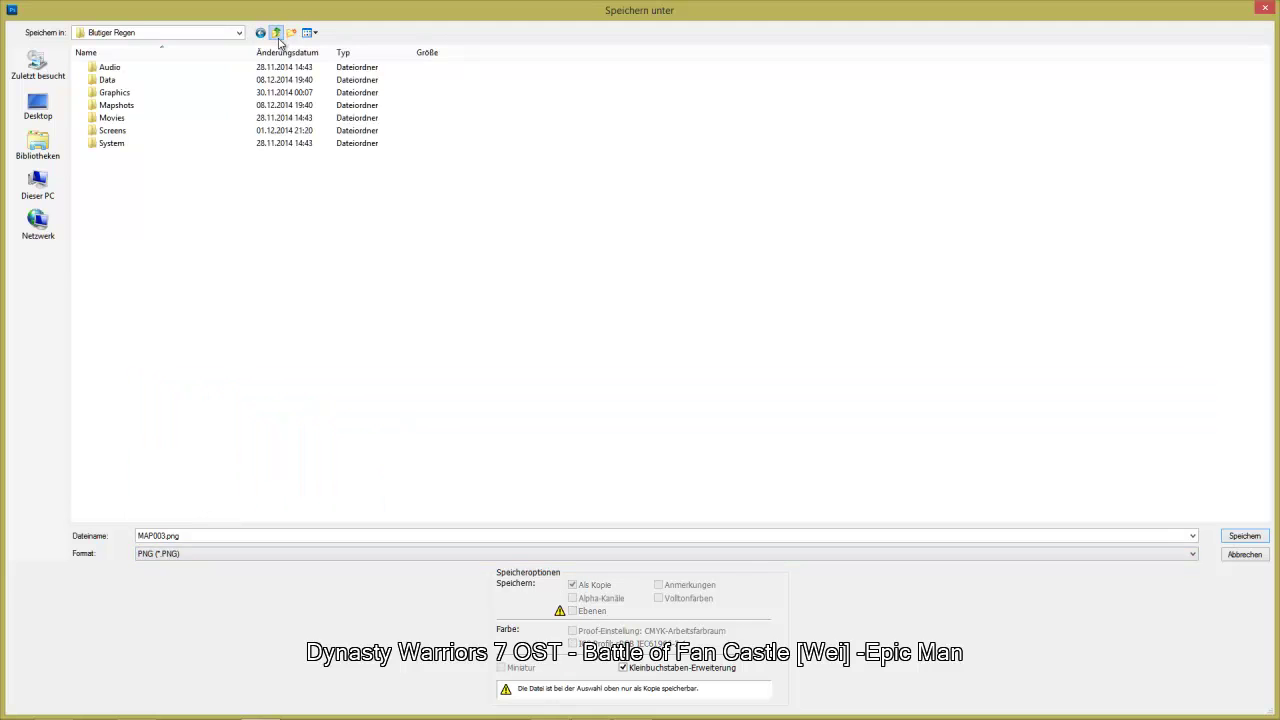
pyautogui.doubleClick(131, 95)
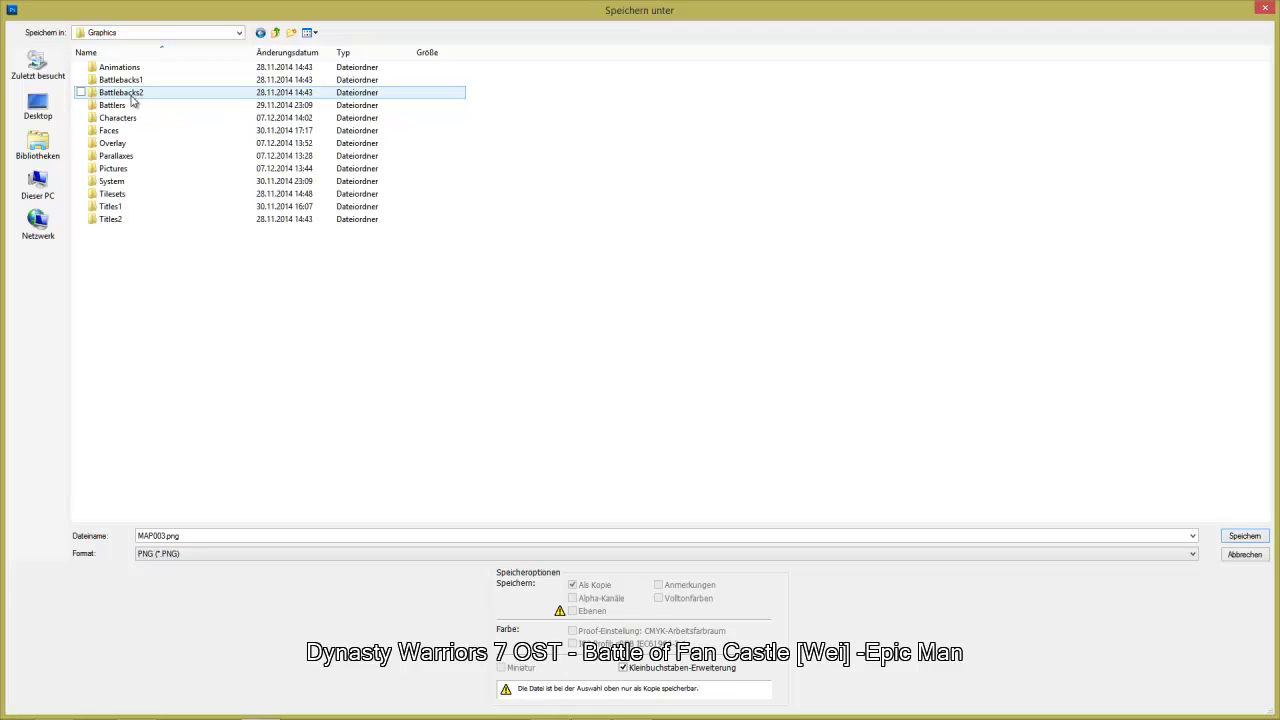
pyautogui.doubleClick(126, 145)
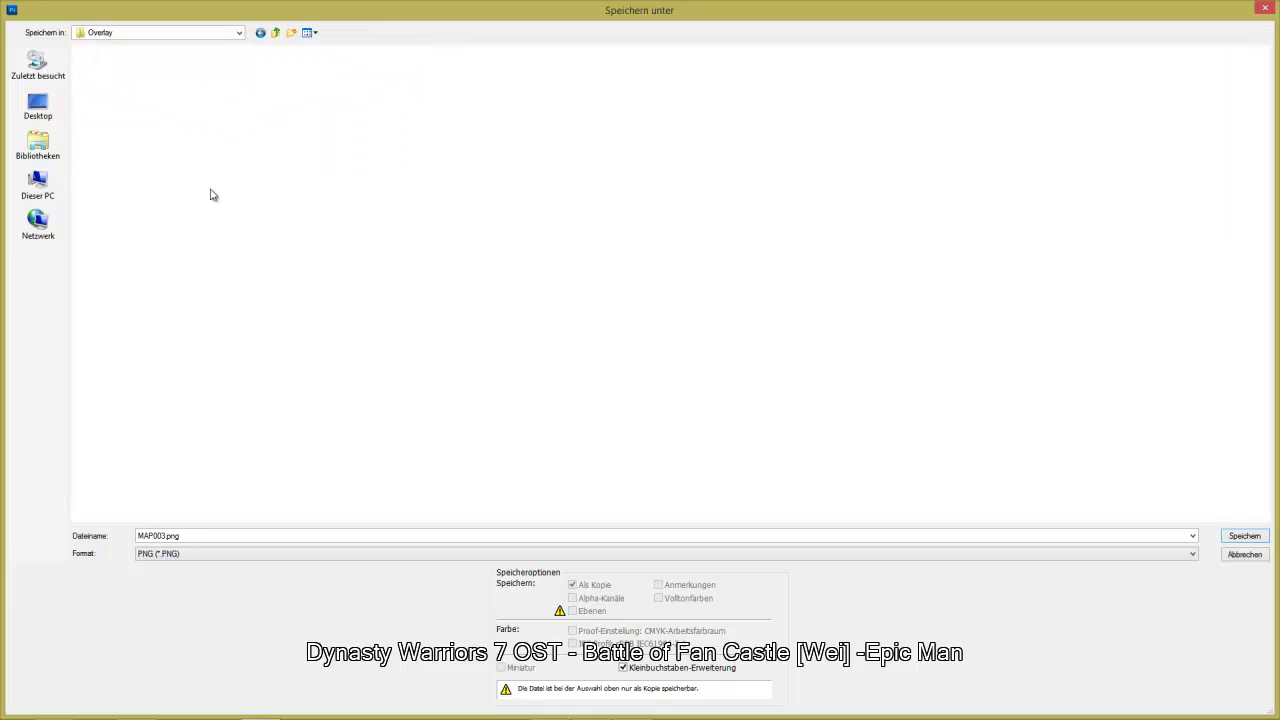
# Name the PNG copy ground3-1 and save it without interlacing
pyautogui.doubleClick(191, 537)
pyautogui.write('ground')
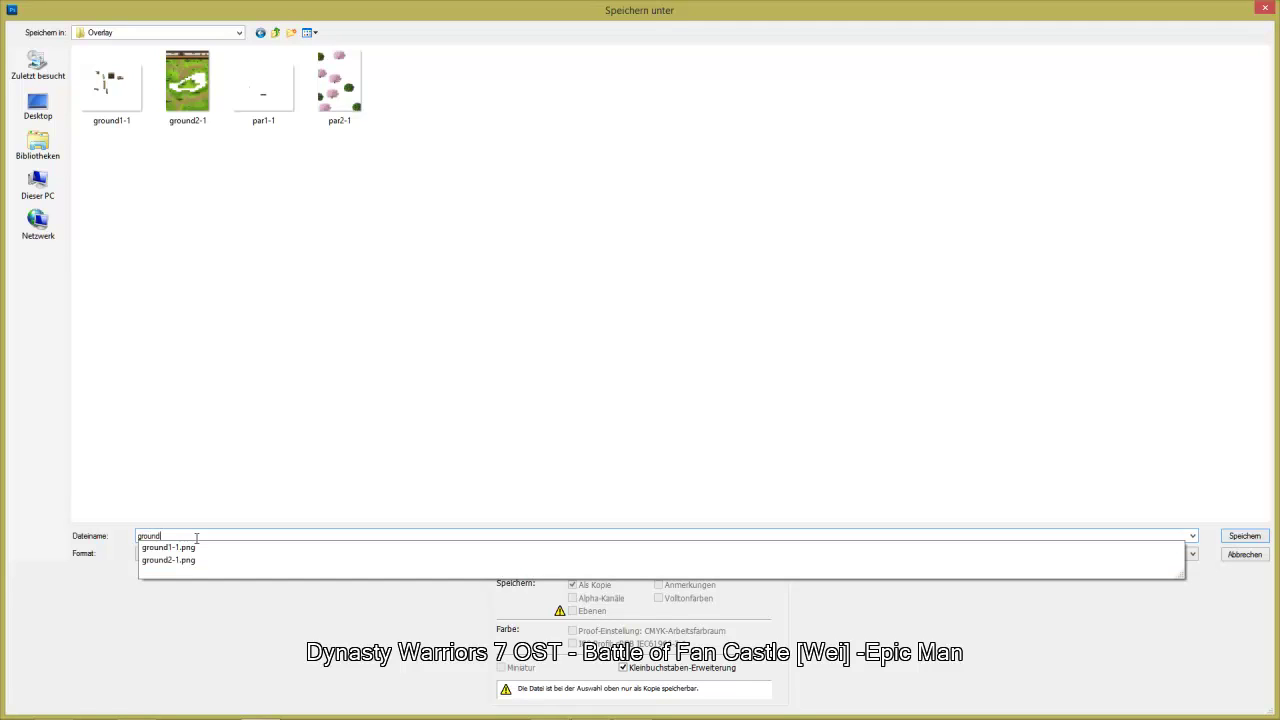
pyautogui.write('3')
pyautogui.press('BackSpace')
pyautogui.write('3-1')
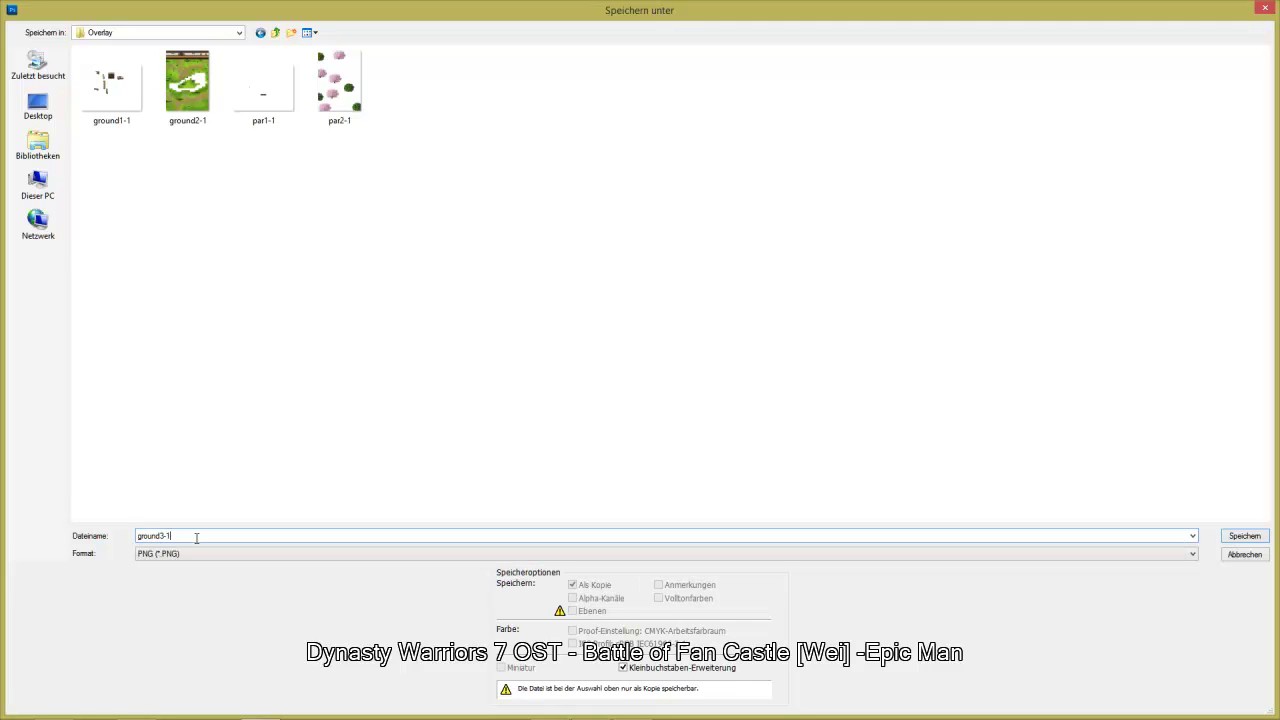
pyautogui.press('Return')
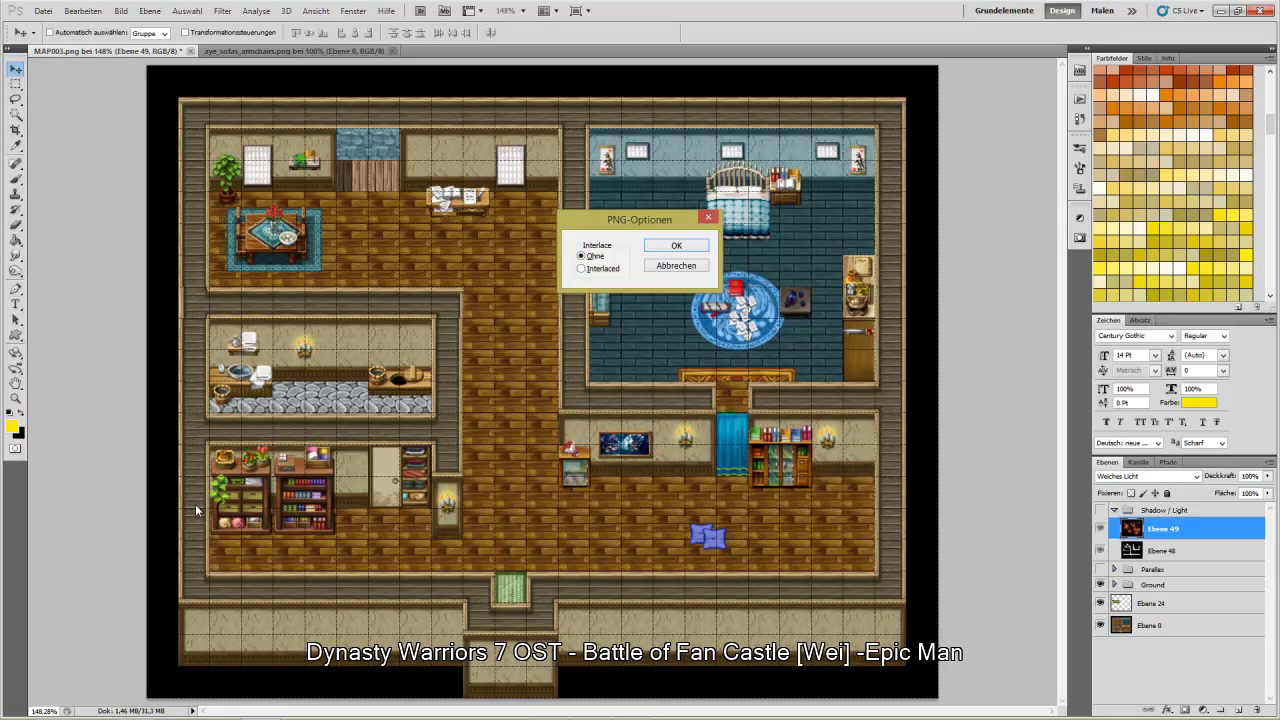
pyautogui.click(664, 247)
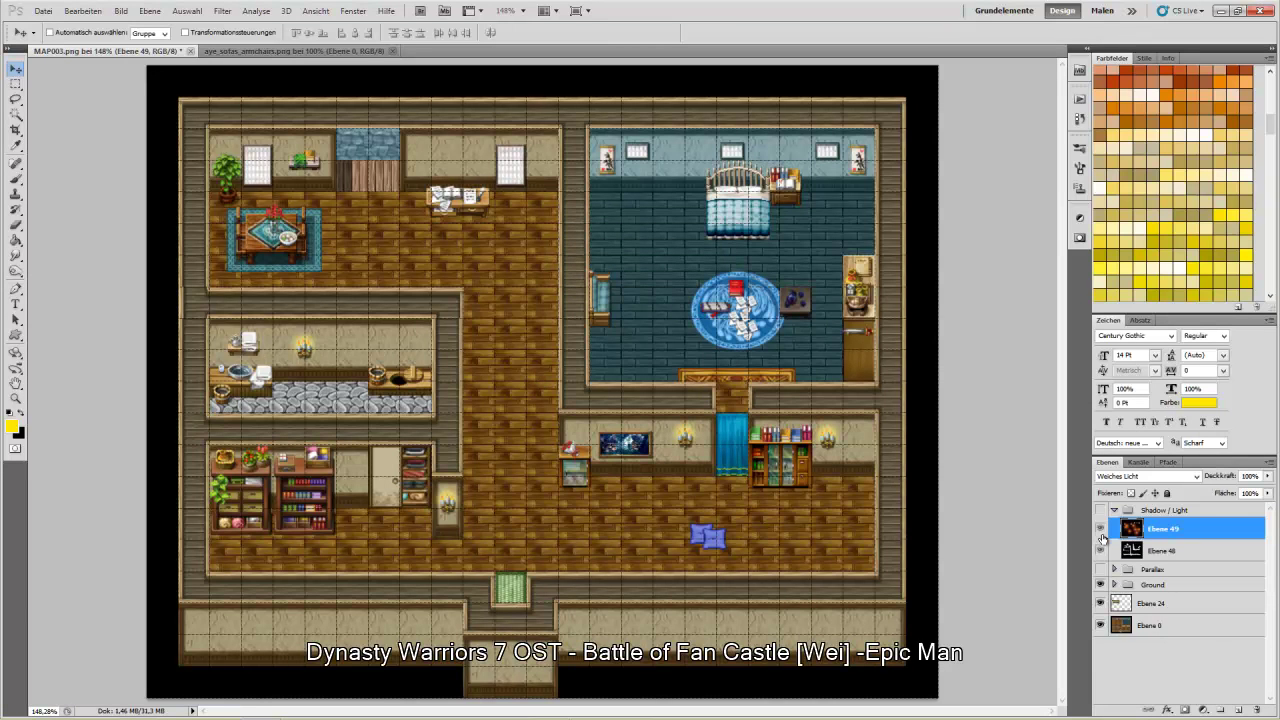
# Show only the Parallax group and start saving a PNG copy of it in the project's Graphics/Overlay folder
pyautogui.moveTo(1100, 625); pyautogui.dragTo(1102, 588)
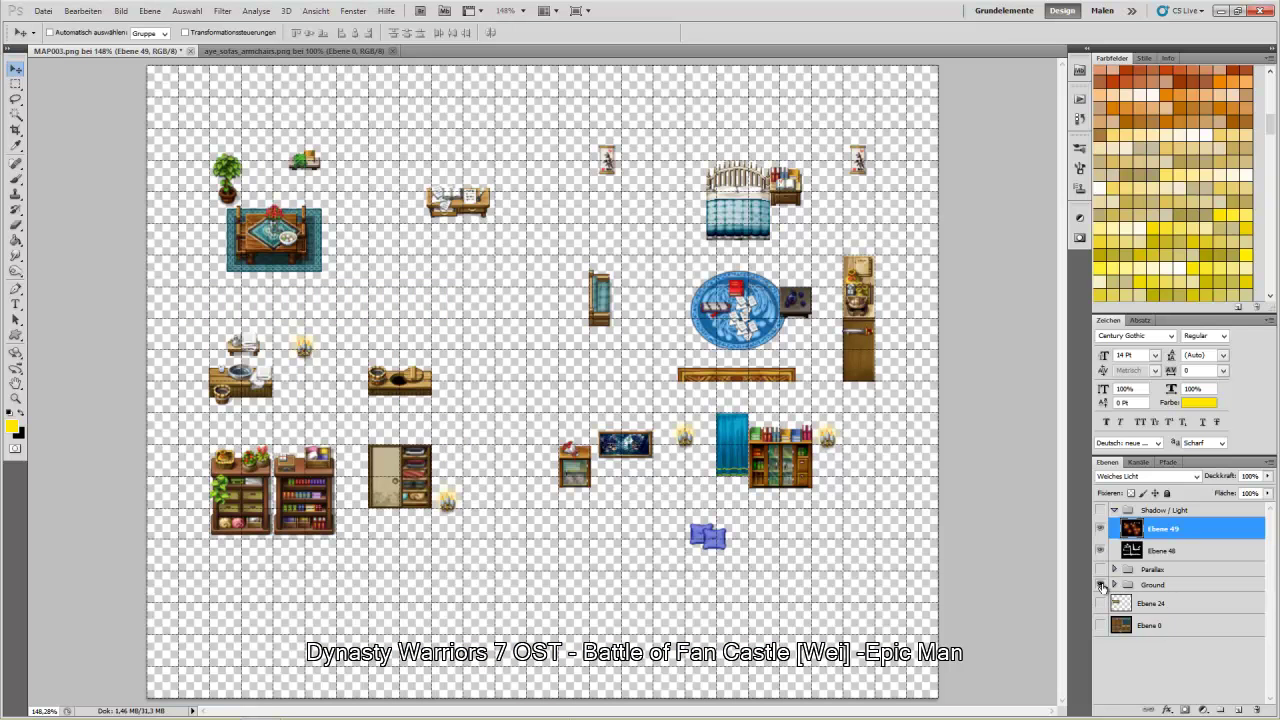
pyautogui.click(1100, 569)
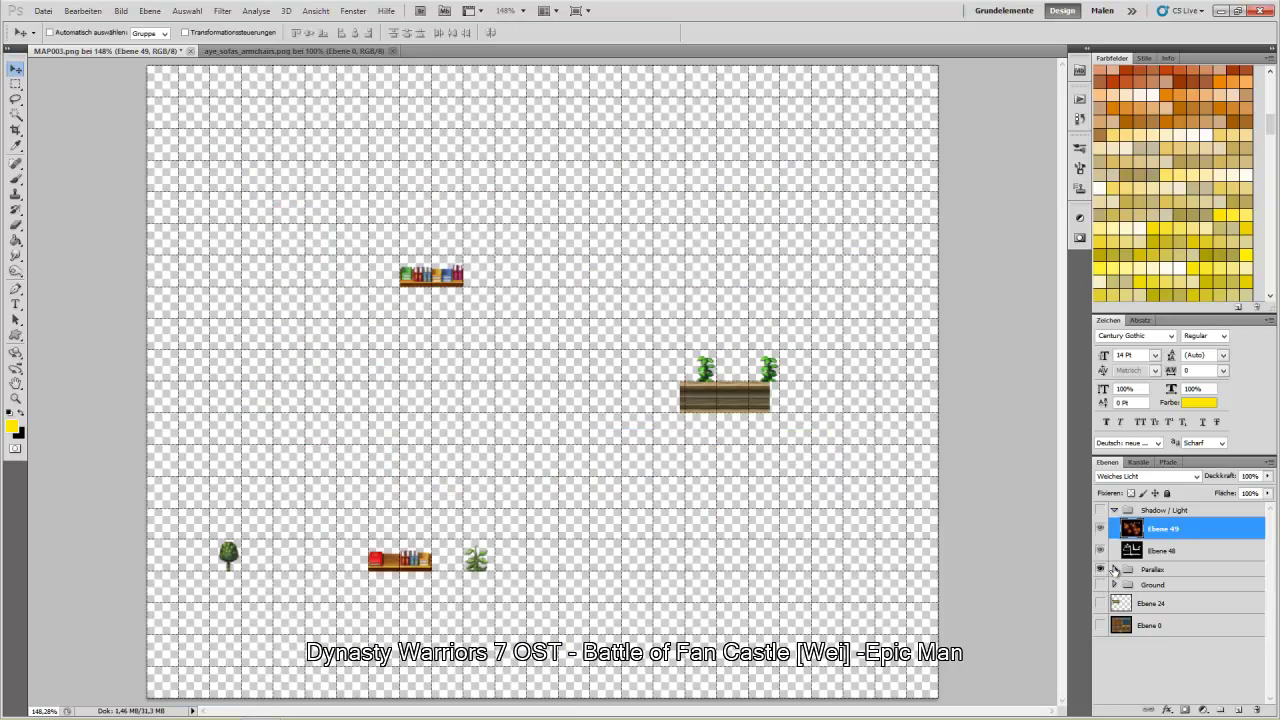
pyautogui.click(40, 12)
pyautogui.click(135, 218)
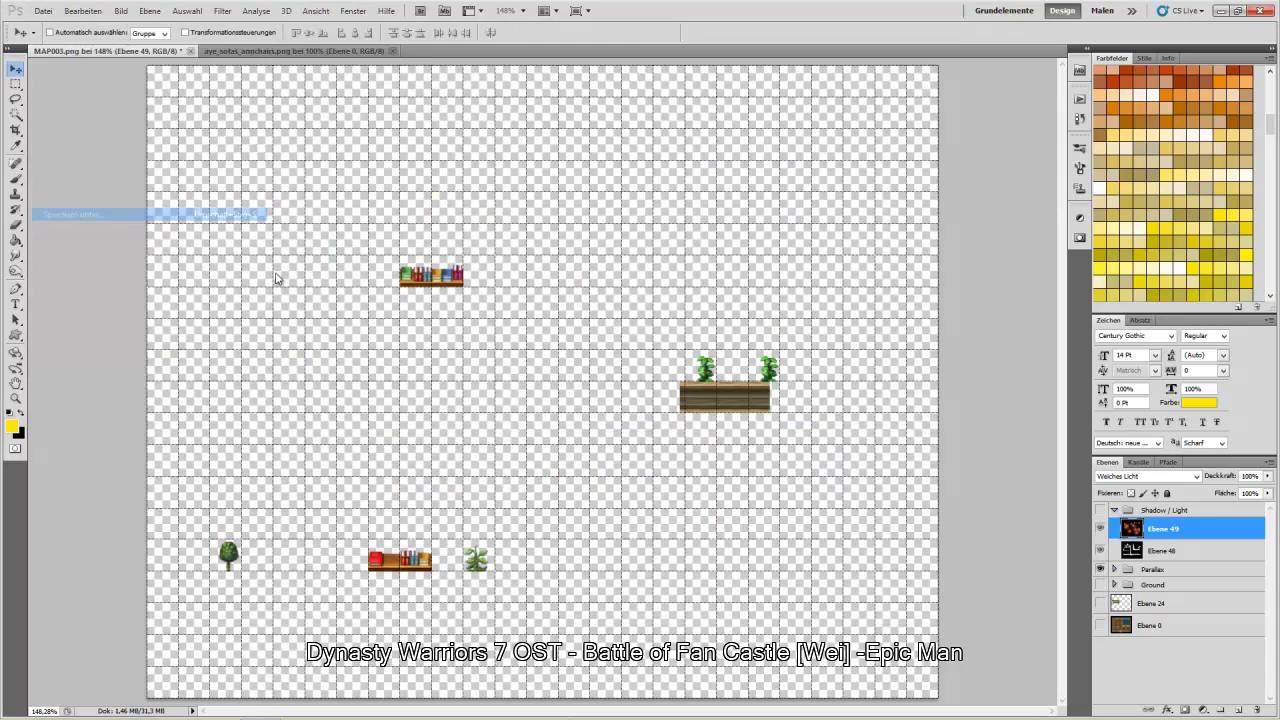
pyautogui.click(216, 554)
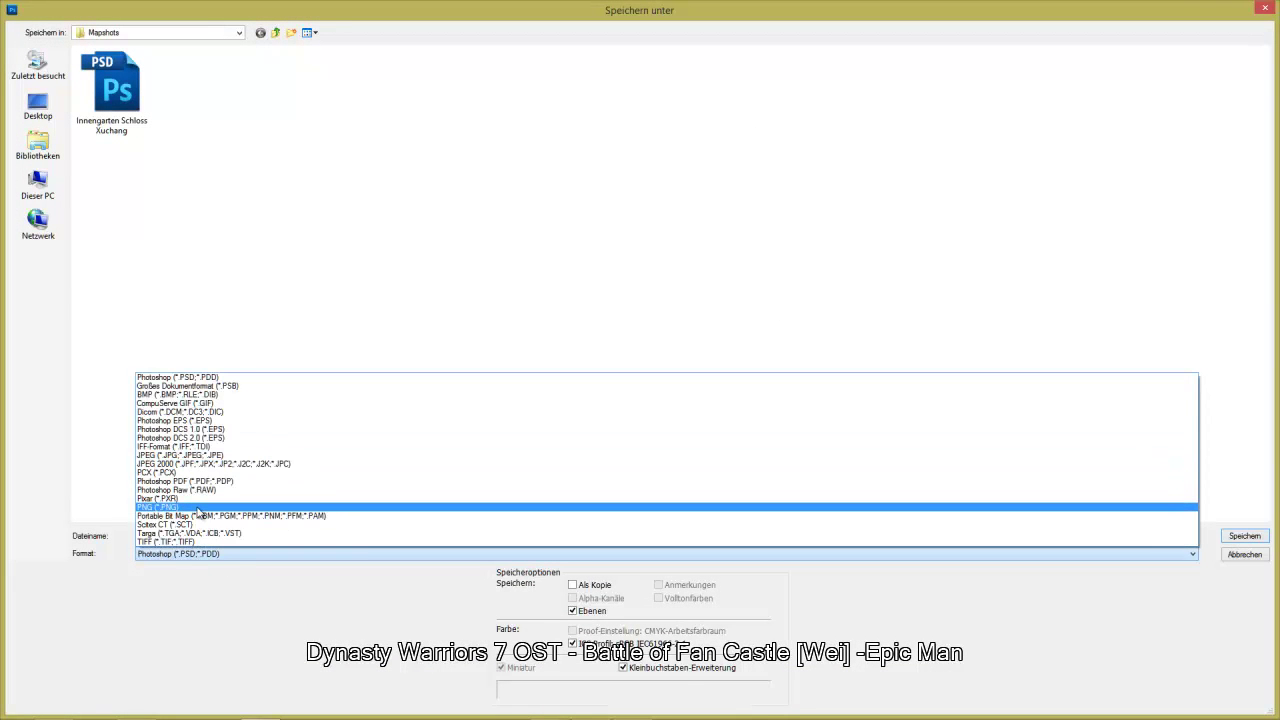
pyautogui.click(199, 512)
pyautogui.click(277, 34)
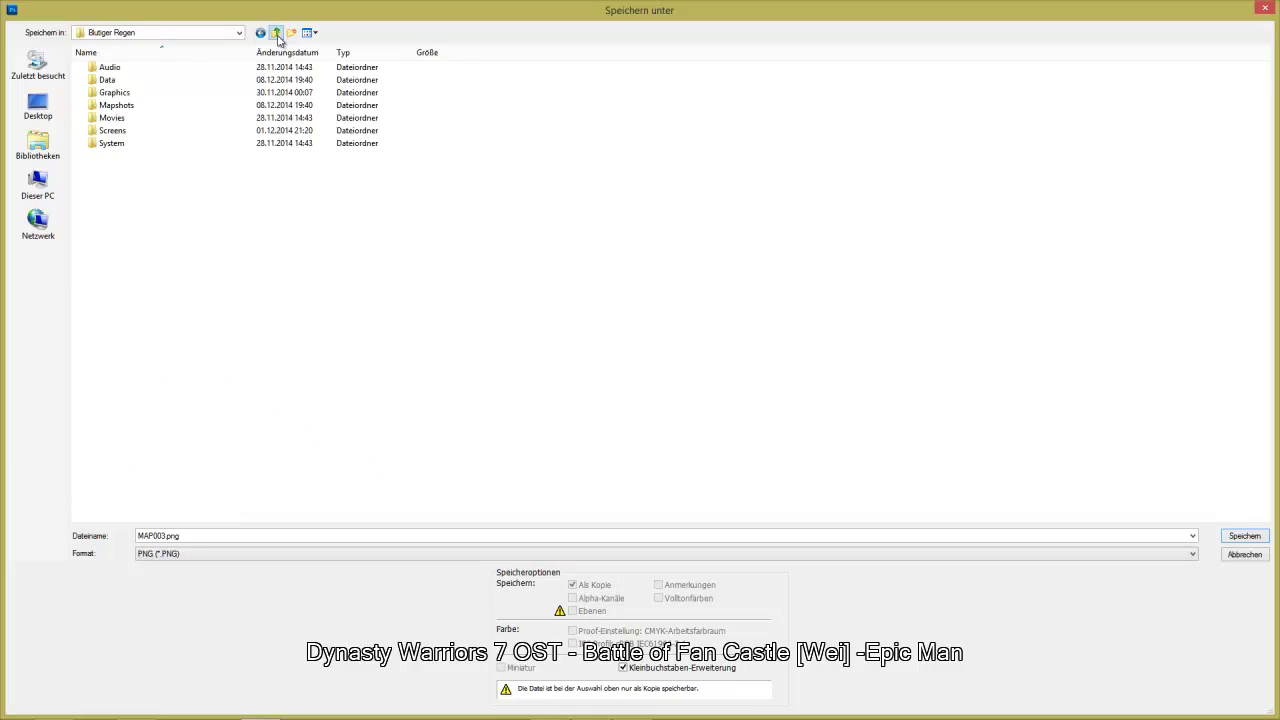
pyautogui.doubleClick(114, 92)
pyautogui.doubleClick(132, 143)
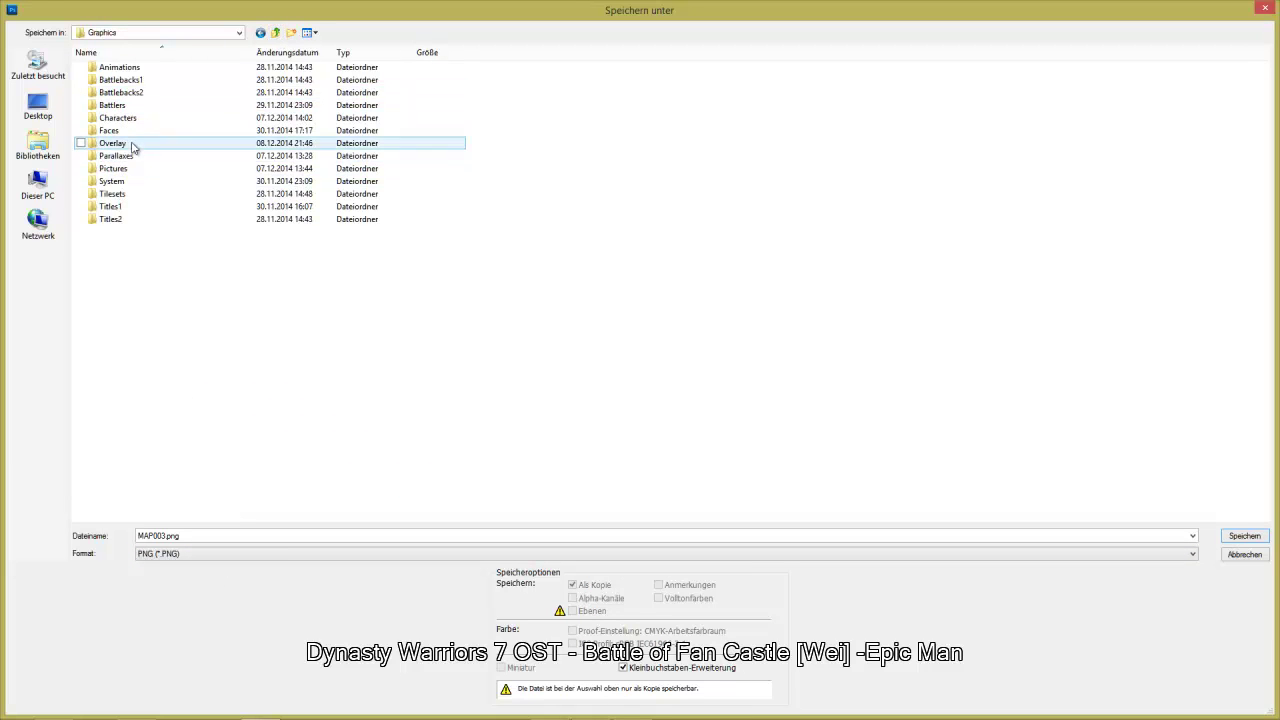
# Name the PNG copy par3-1 and save it without interlacing
pyautogui.click(192, 535)
pyautogui.write('pa')
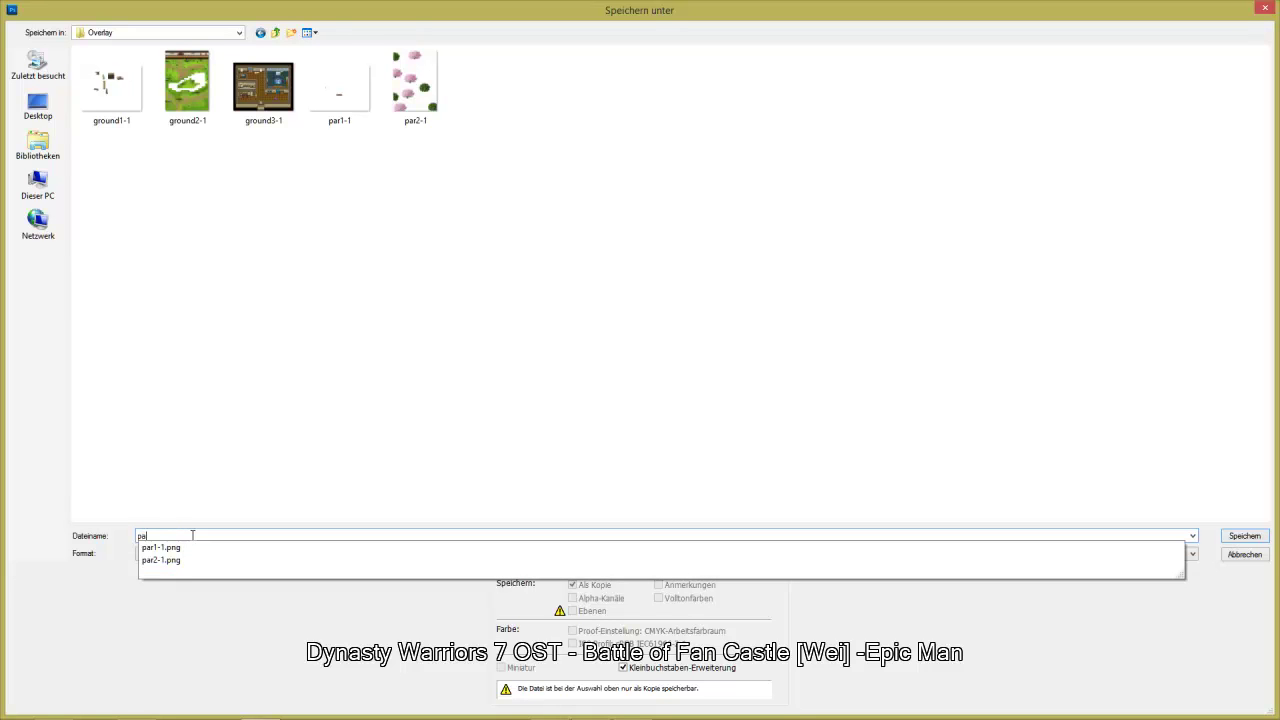
pyautogui.write('r3')
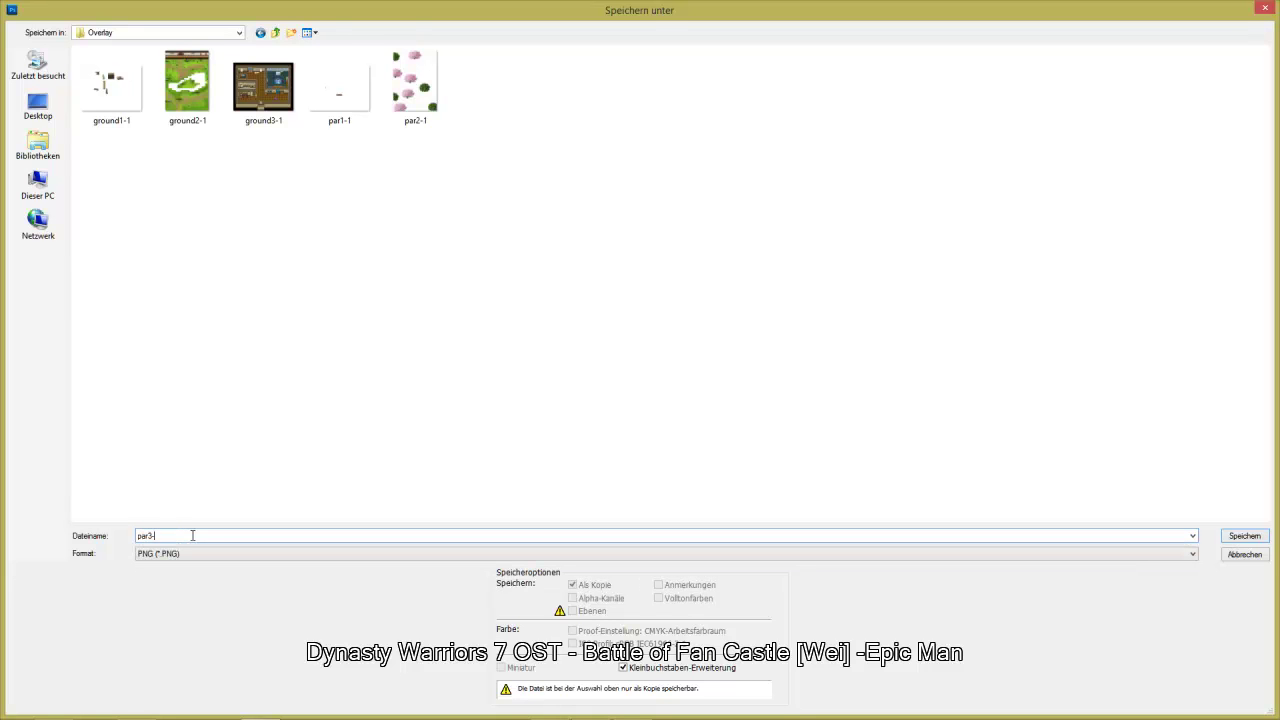
pyautogui.write('-1')
pyautogui.press('Return')
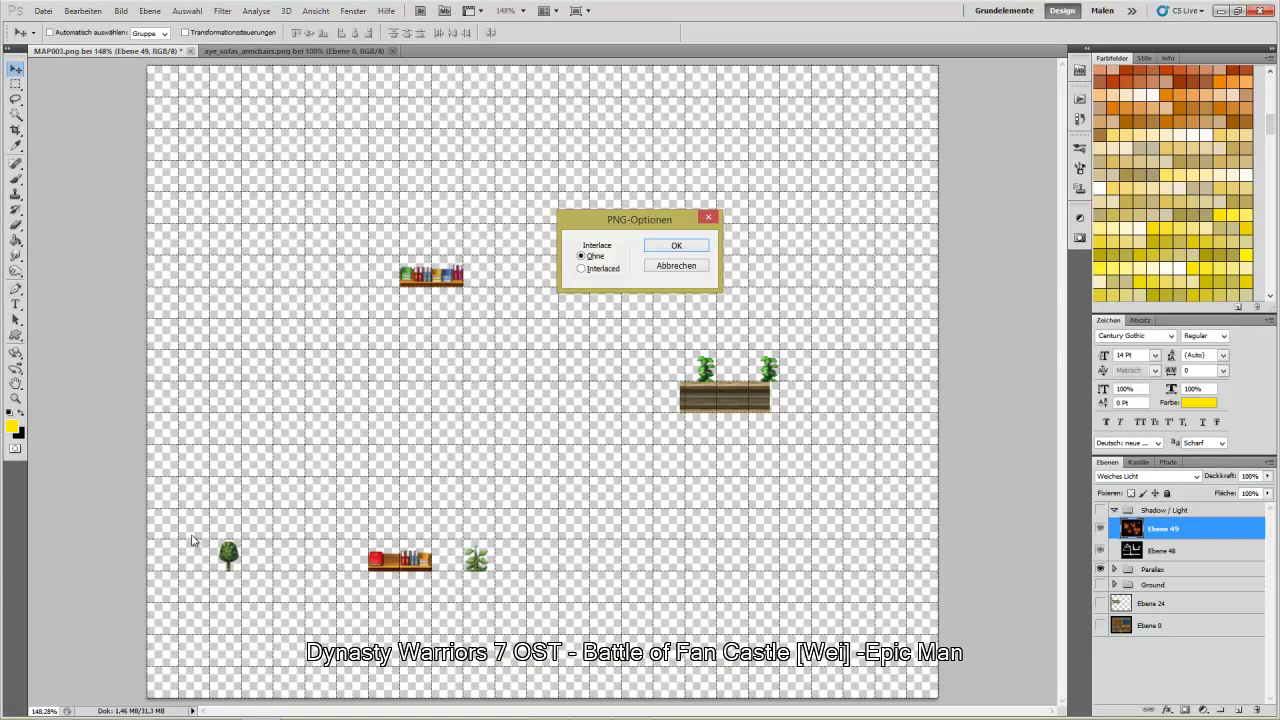
pyautogui.click(658, 248)
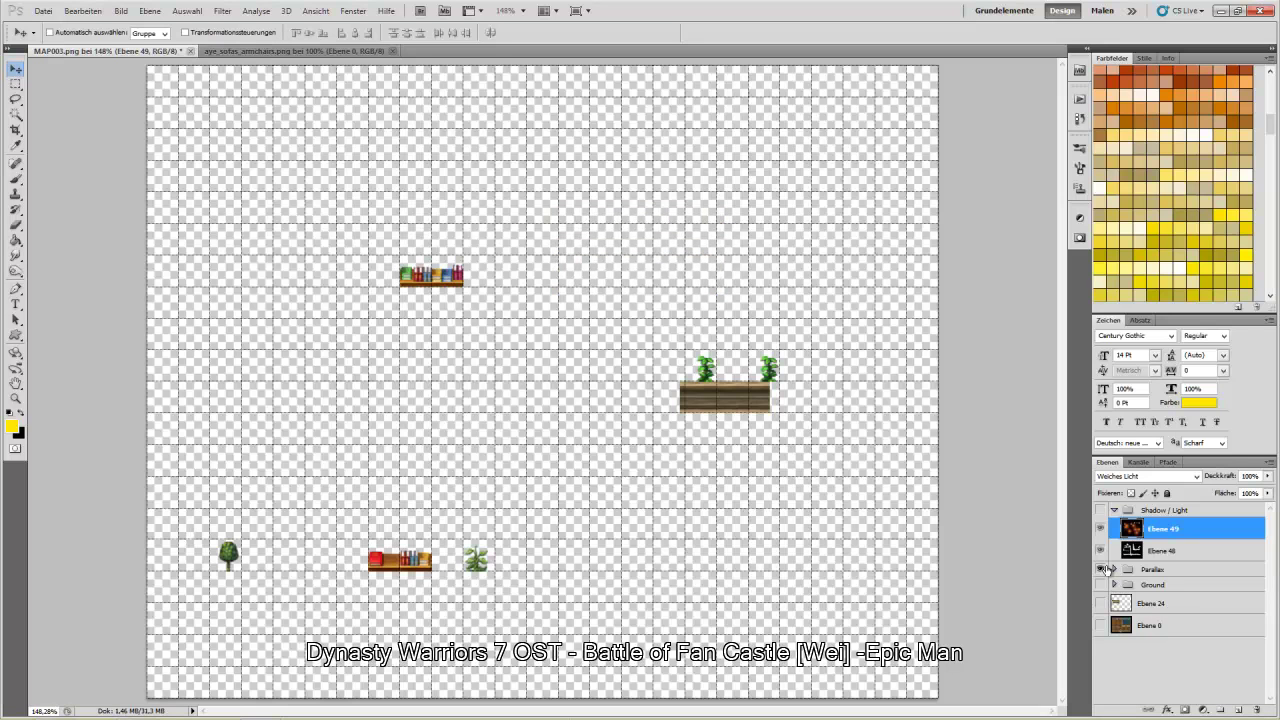
# Hide the Parallax group and show the Shadow / Light group with only Ebene 48 turned on
pyautogui.click(1101, 569)
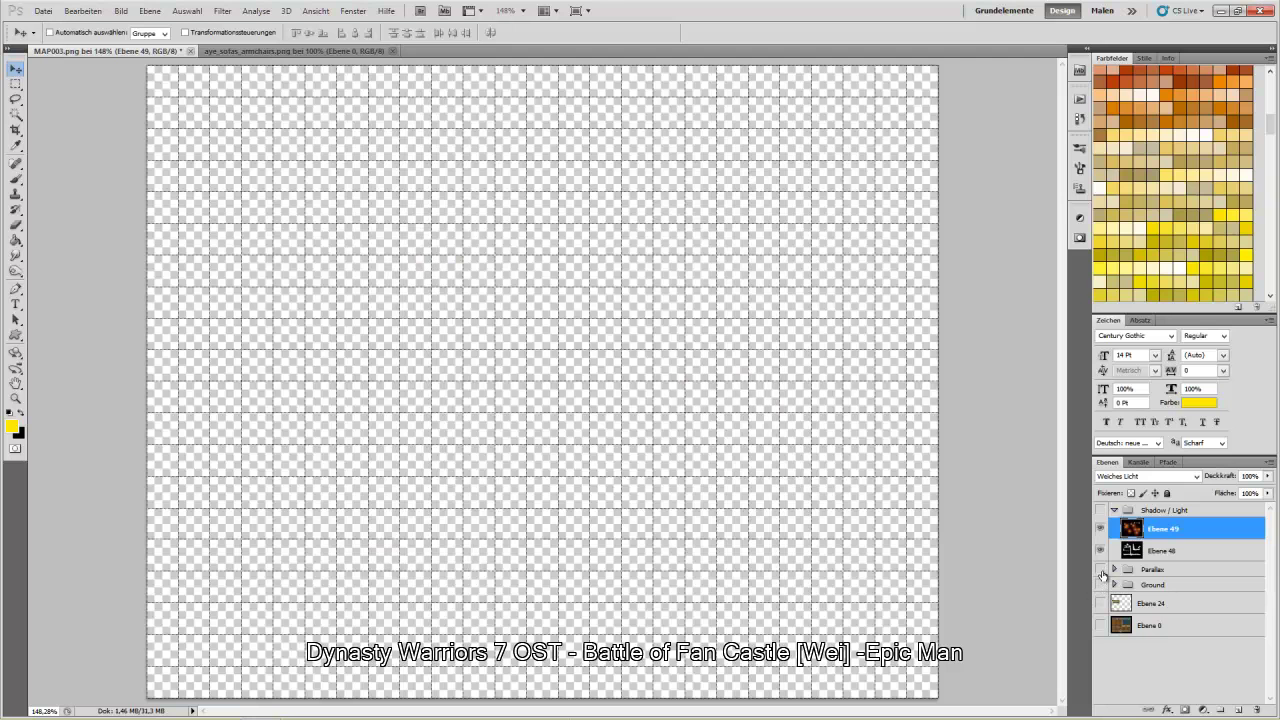
pyautogui.click(1100, 510)
pyautogui.click(1100, 528)
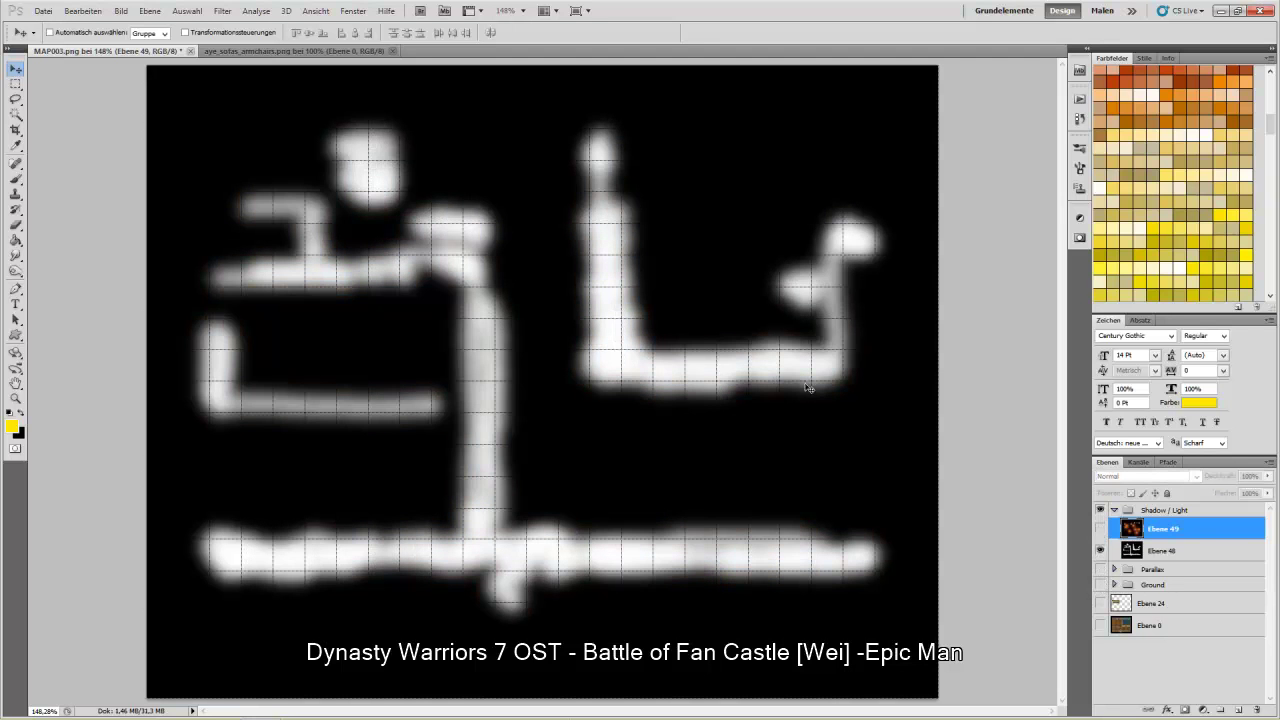
pyautogui.click(43, 11)
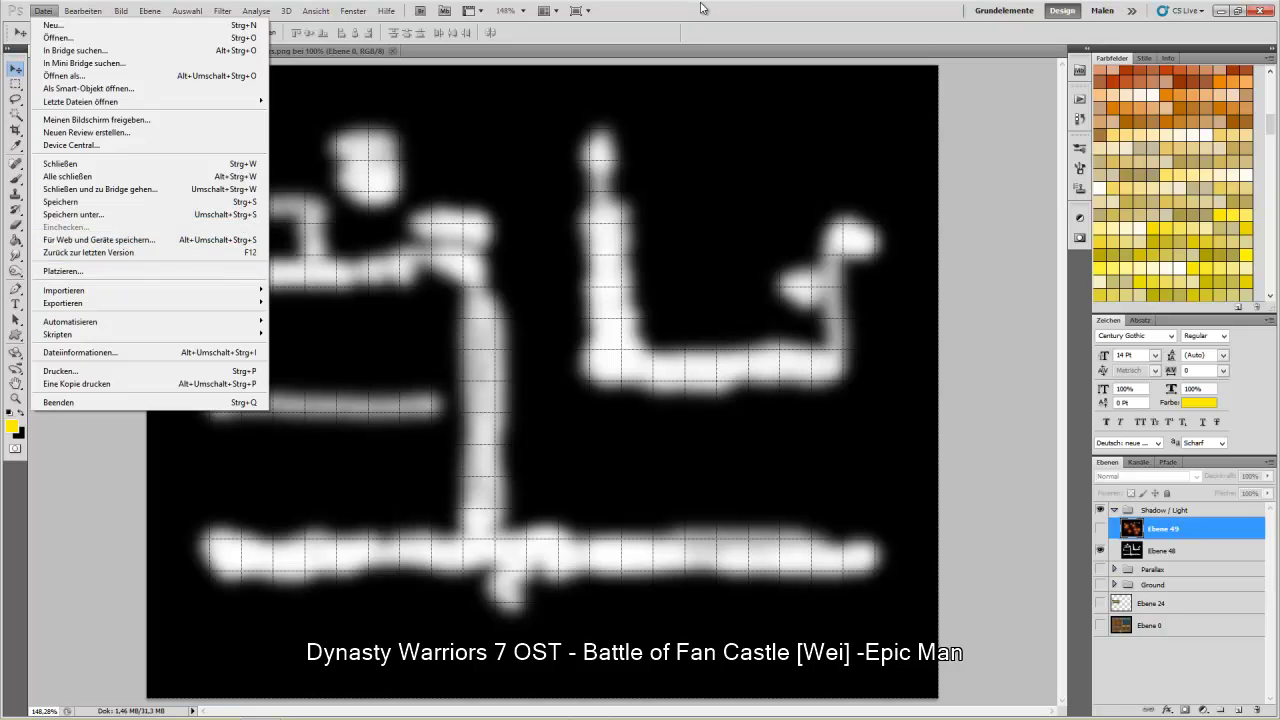
pyautogui.press('Escape')
pyautogui.click(222, 11)
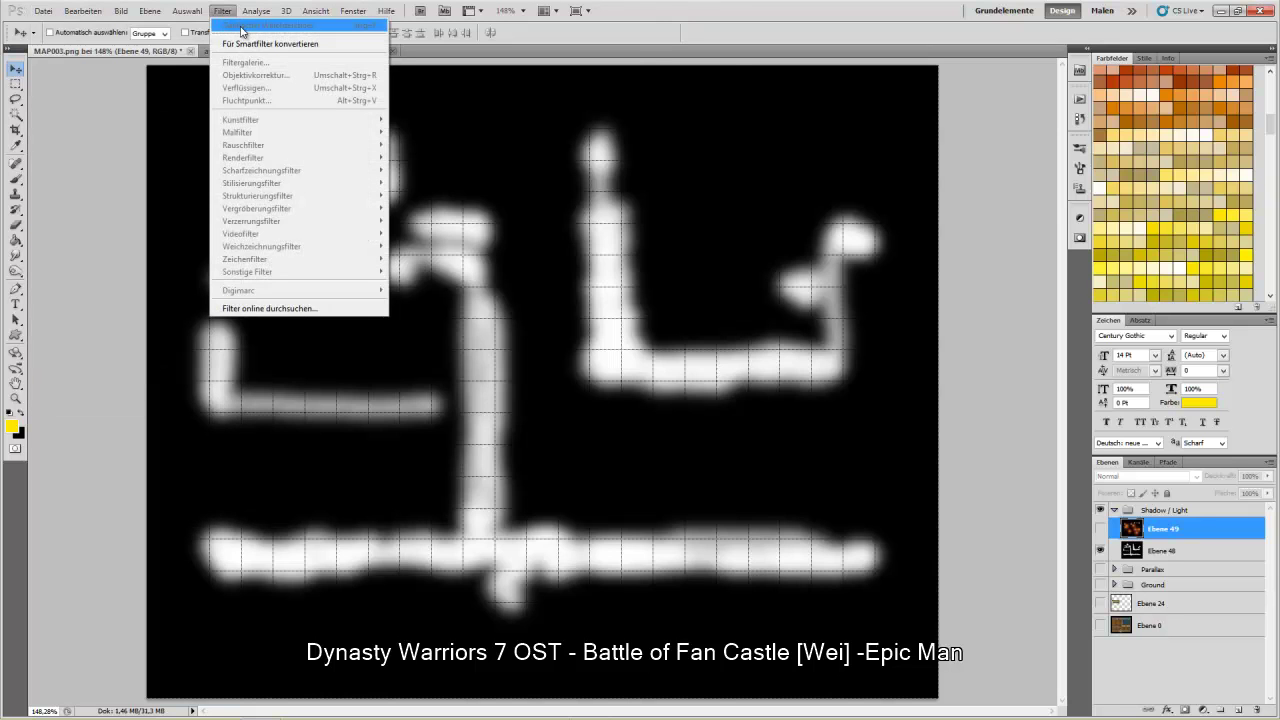
pyautogui.click(657, 18)
# Select the shadow layer Ebene 48 and reapply the last used filter twice to soften its edges further
pyautogui.click(1163, 550)
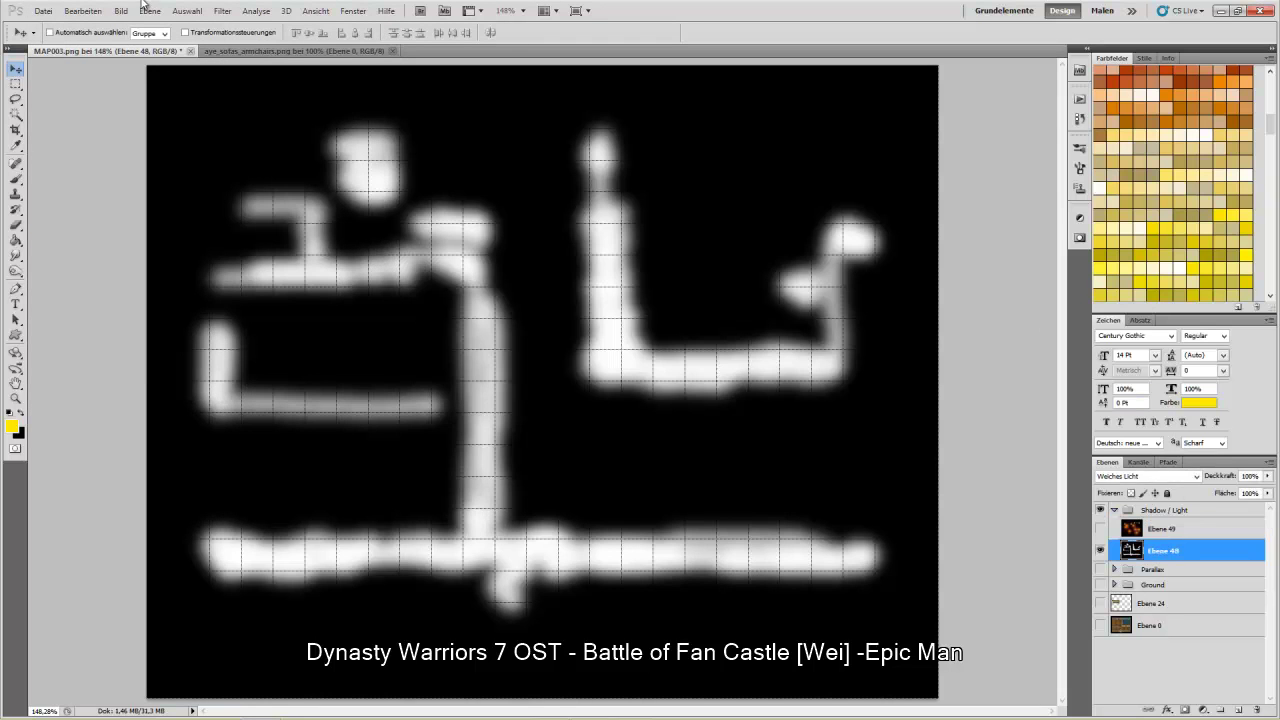
pyautogui.click(222, 11)
pyautogui.click(232, 18)
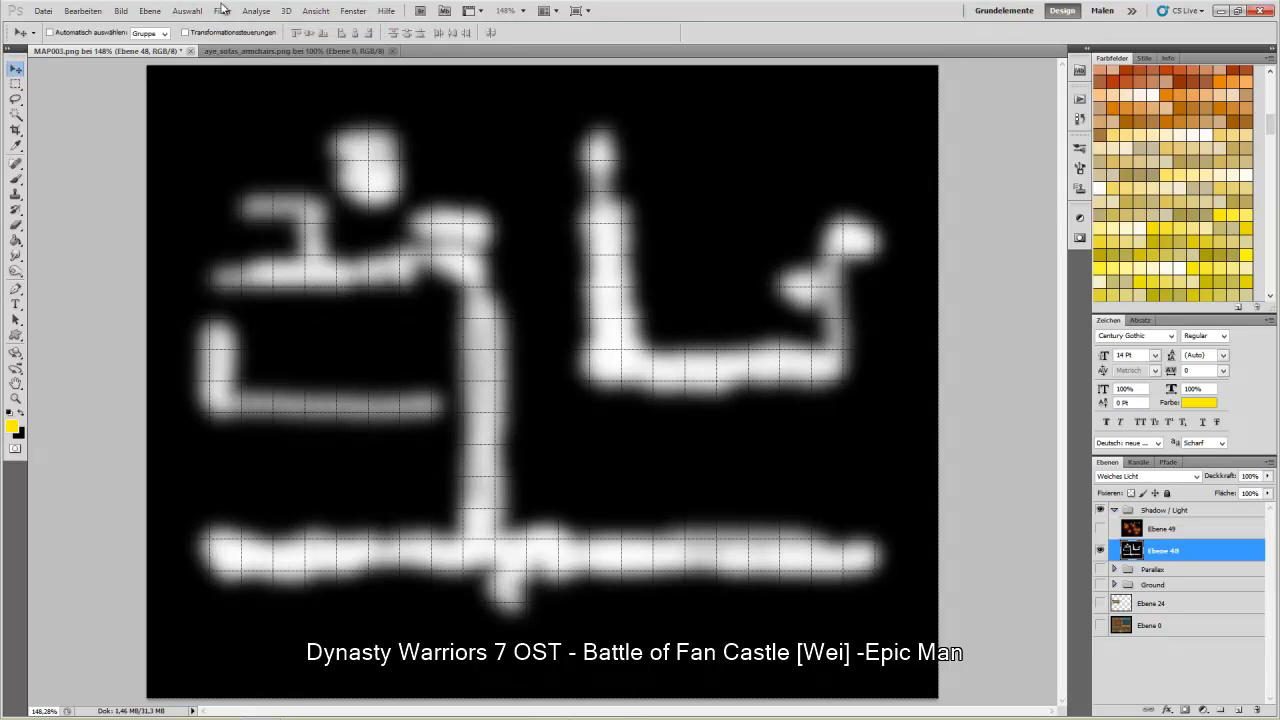
pyautogui.click(222, 11)
pyautogui.click(232, 18)
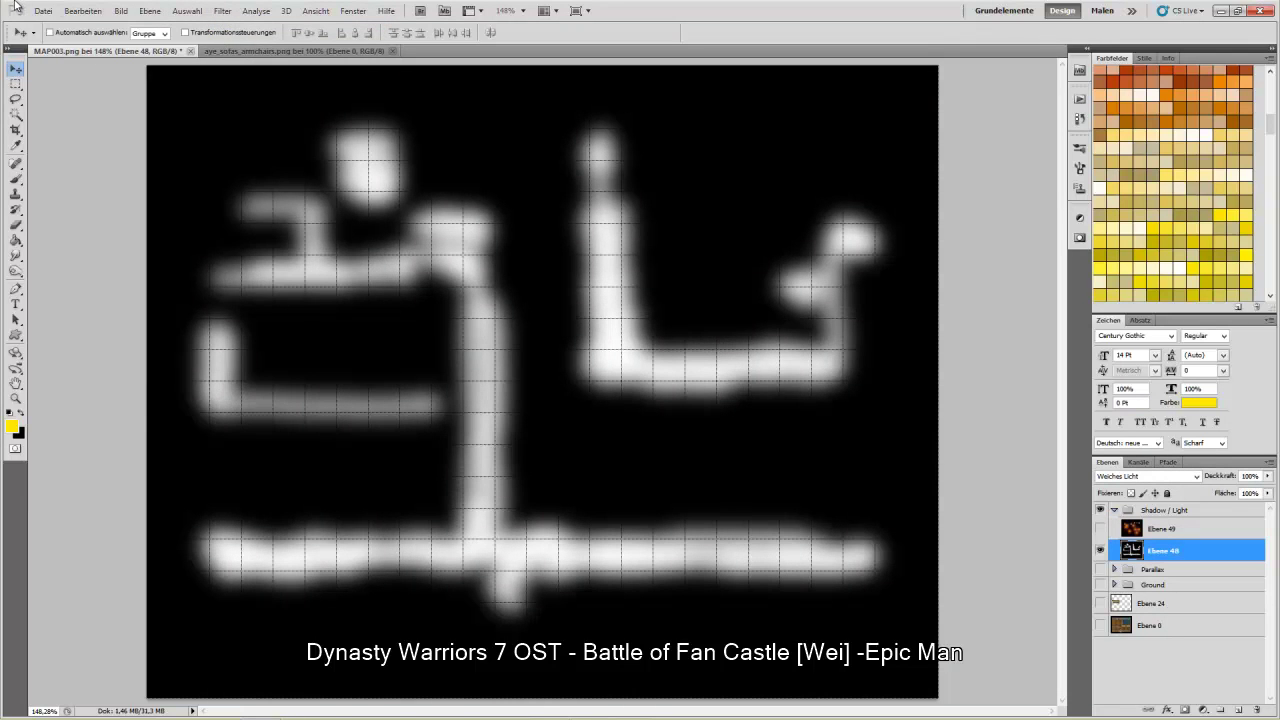
# Start saving a JPEG copy of the shadow layer and choose the project's Graphics/Overlay folder as its destination
pyautogui.click(43, 11)
pyautogui.click(125, 214)
pyautogui.click(195, 554)
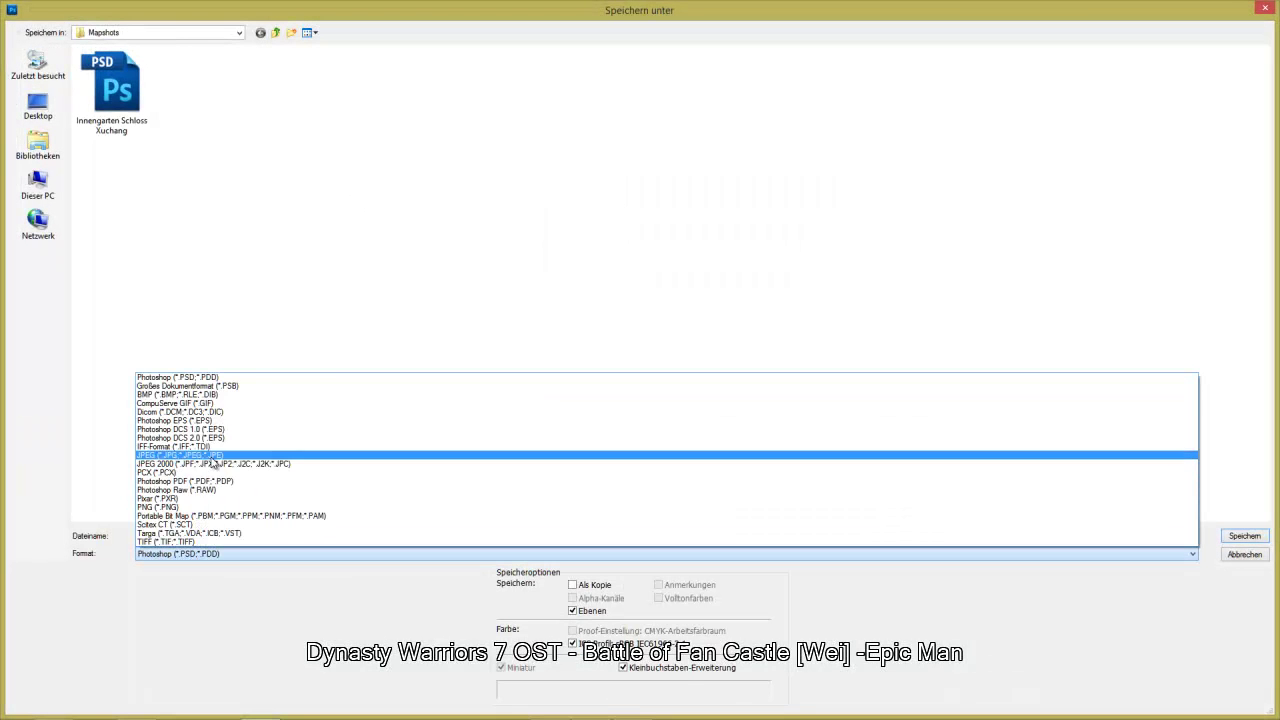
pyautogui.click(180, 452)
pyautogui.click(275, 32)
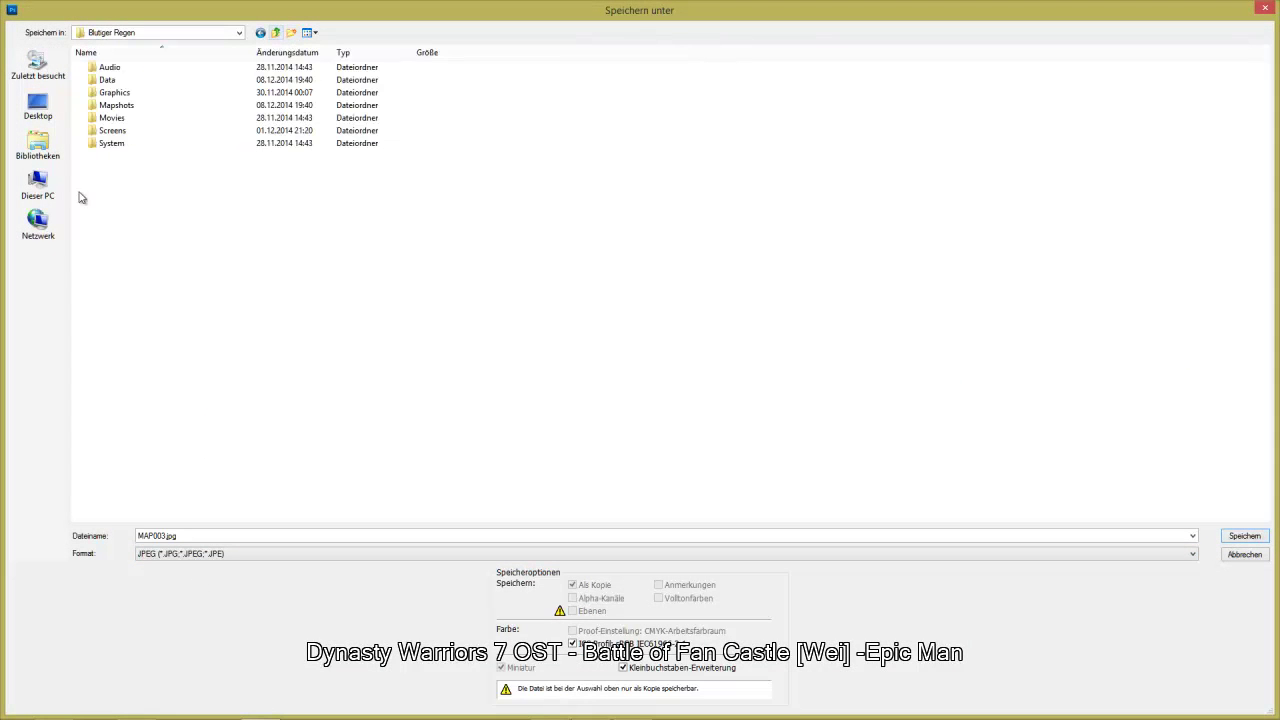
pyautogui.doubleClick(128, 93)
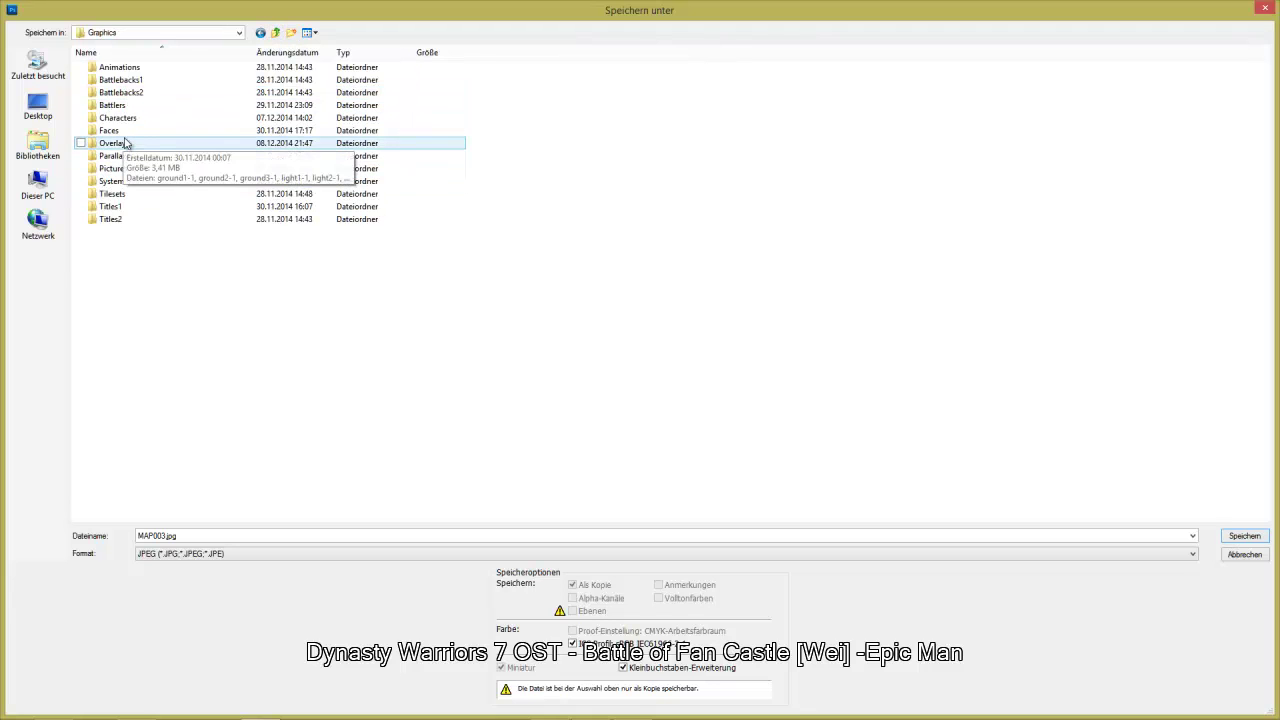
pyautogui.doubleClick(115, 143)
# Name the JPEG copy shadow3-1 and save it at high quality in progressive format with 5 passes
pyautogui.doubleClick(227, 535)
pyautogui.write('shad')
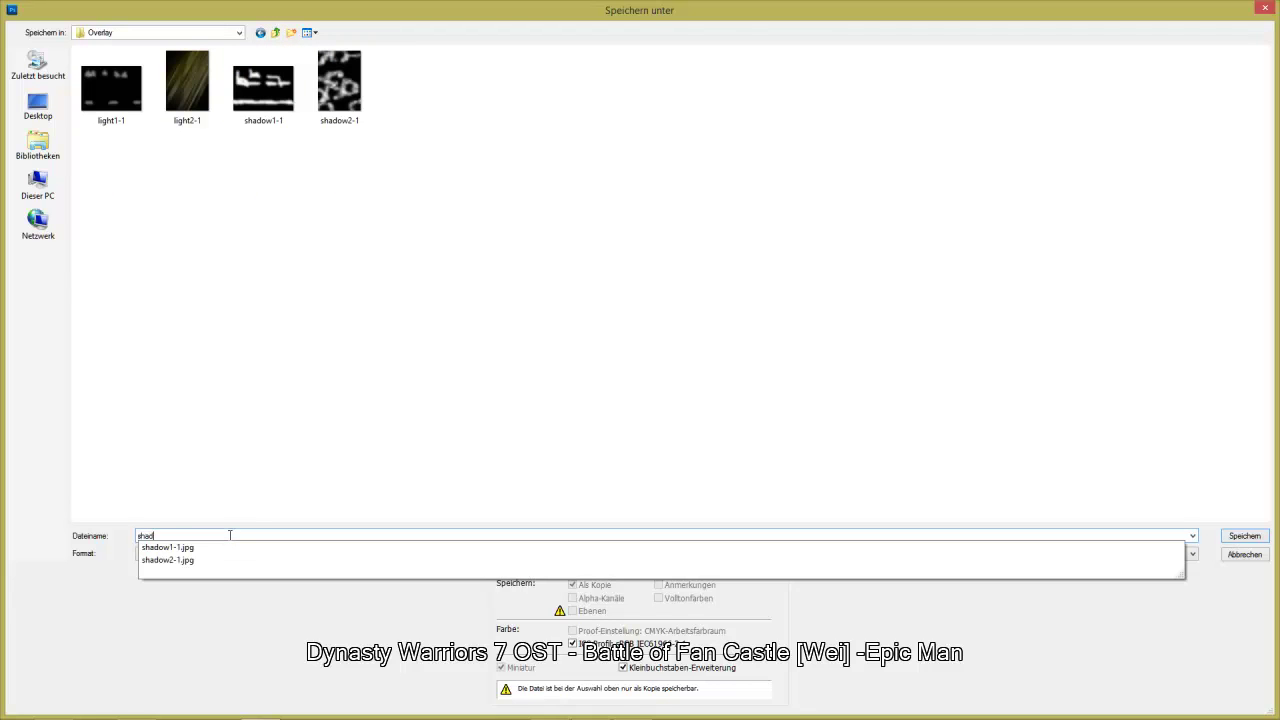
pyautogui.write('ow3-1')
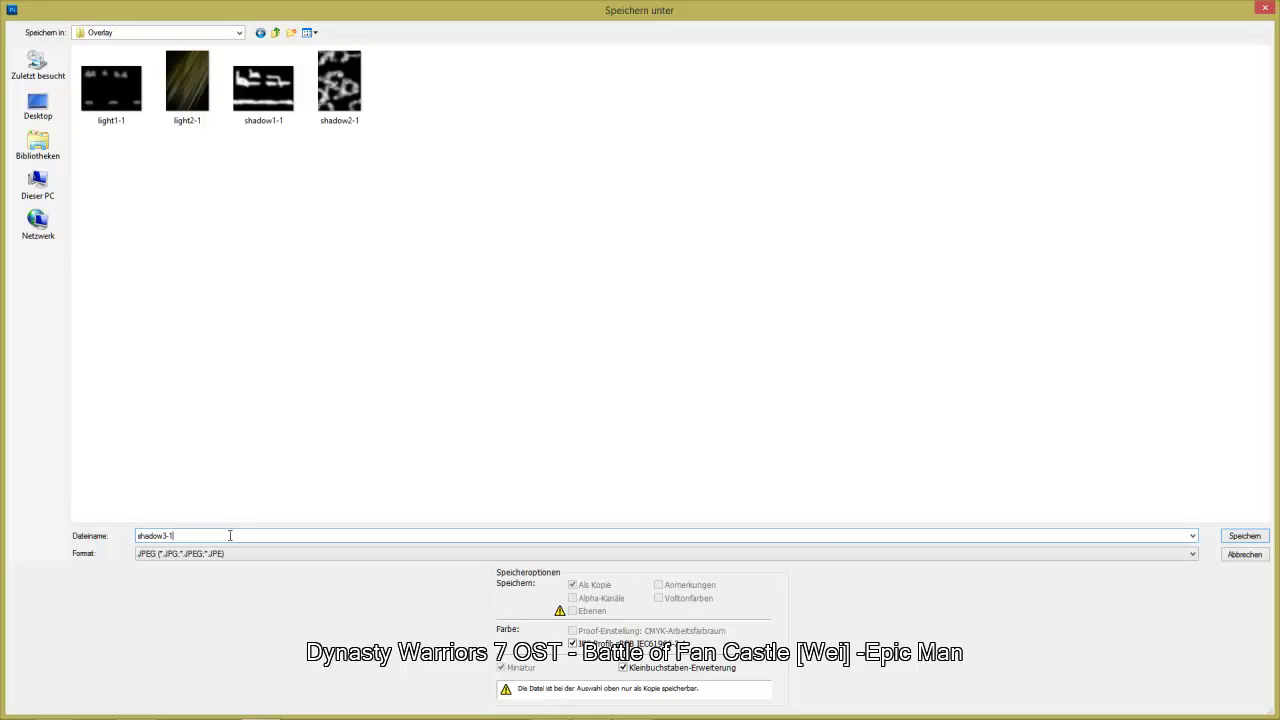
pyautogui.press('Return')
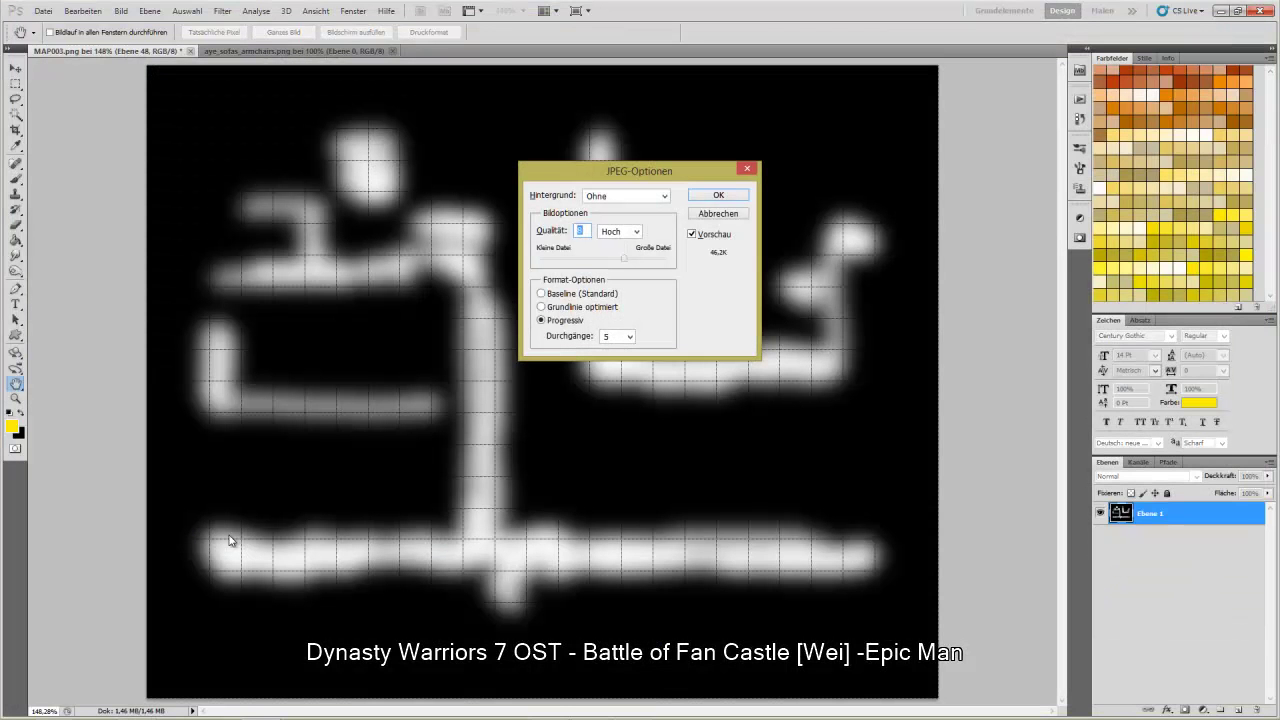
pyautogui.click(718, 195)
# Show Ebene 49 instead of Ebene 48 and start saving a JPEG copy of it in the Graphics/Overlay folder
pyautogui.click(1100, 552)
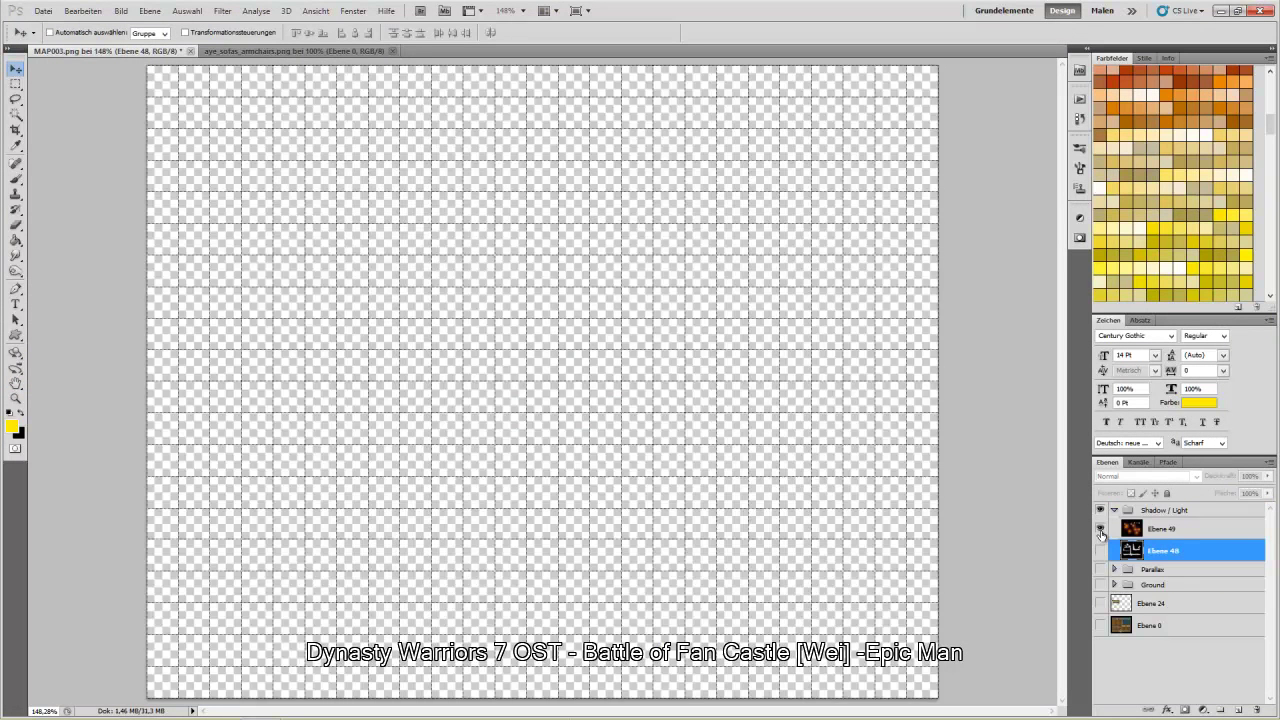
pyautogui.click(1100, 528)
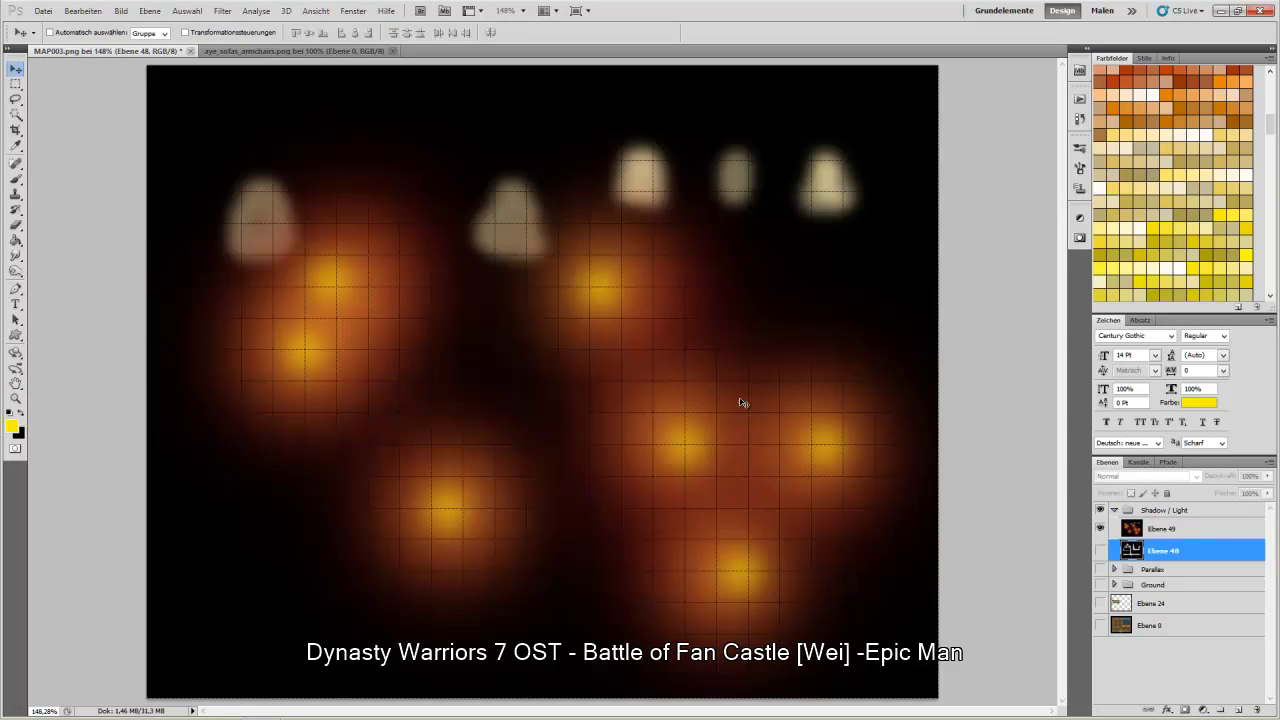
pyautogui.click(43, 12)
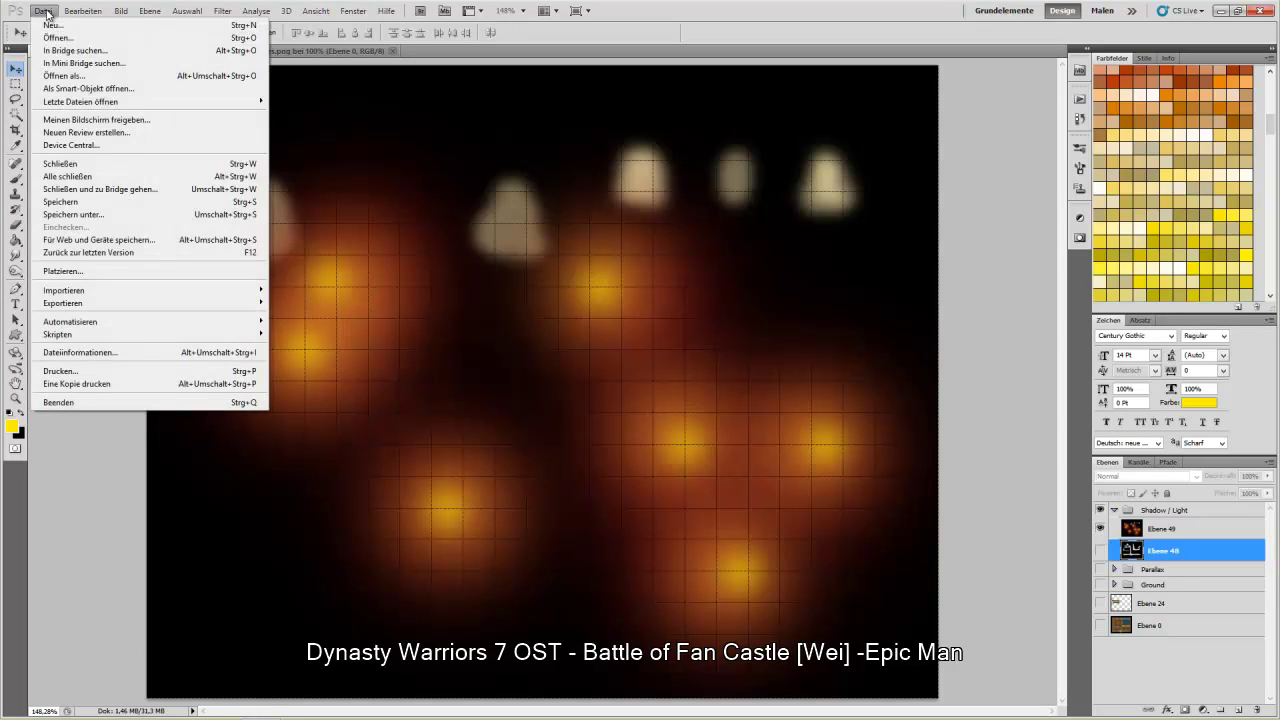
pyautogui.click(110, 216)
pyautogui.click(250, 554)
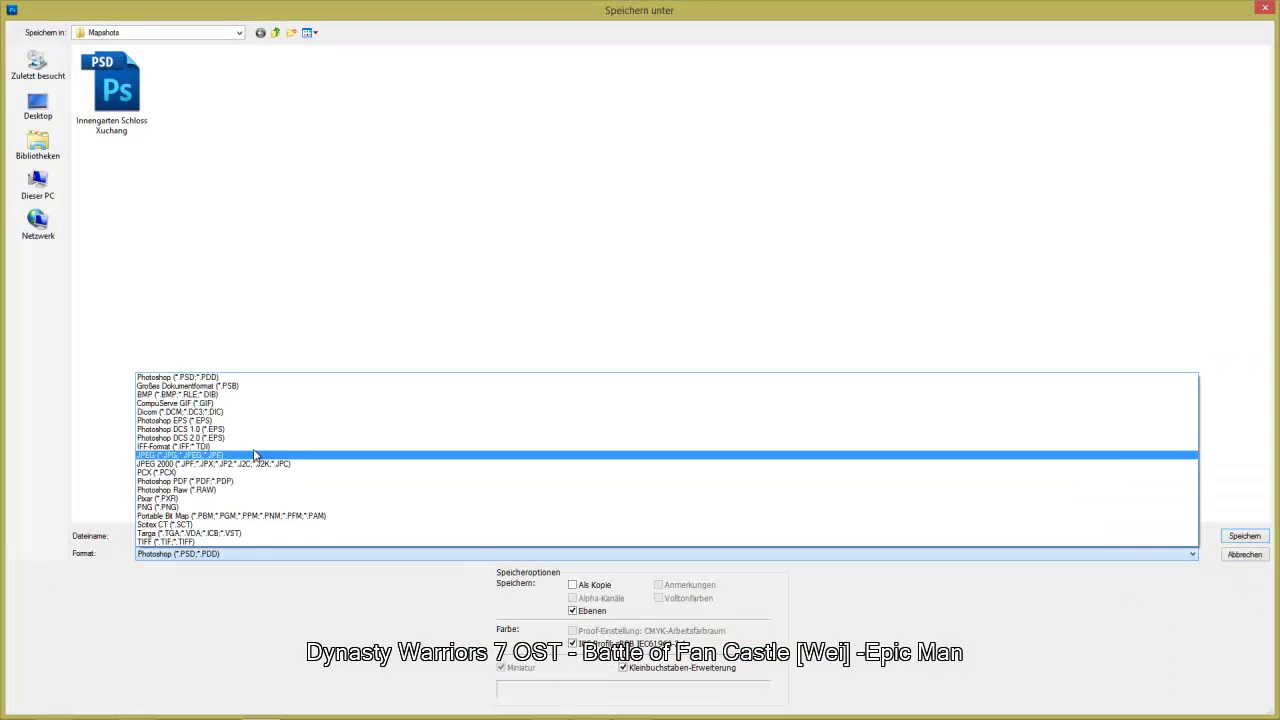
pyautogui.click(236, 456)
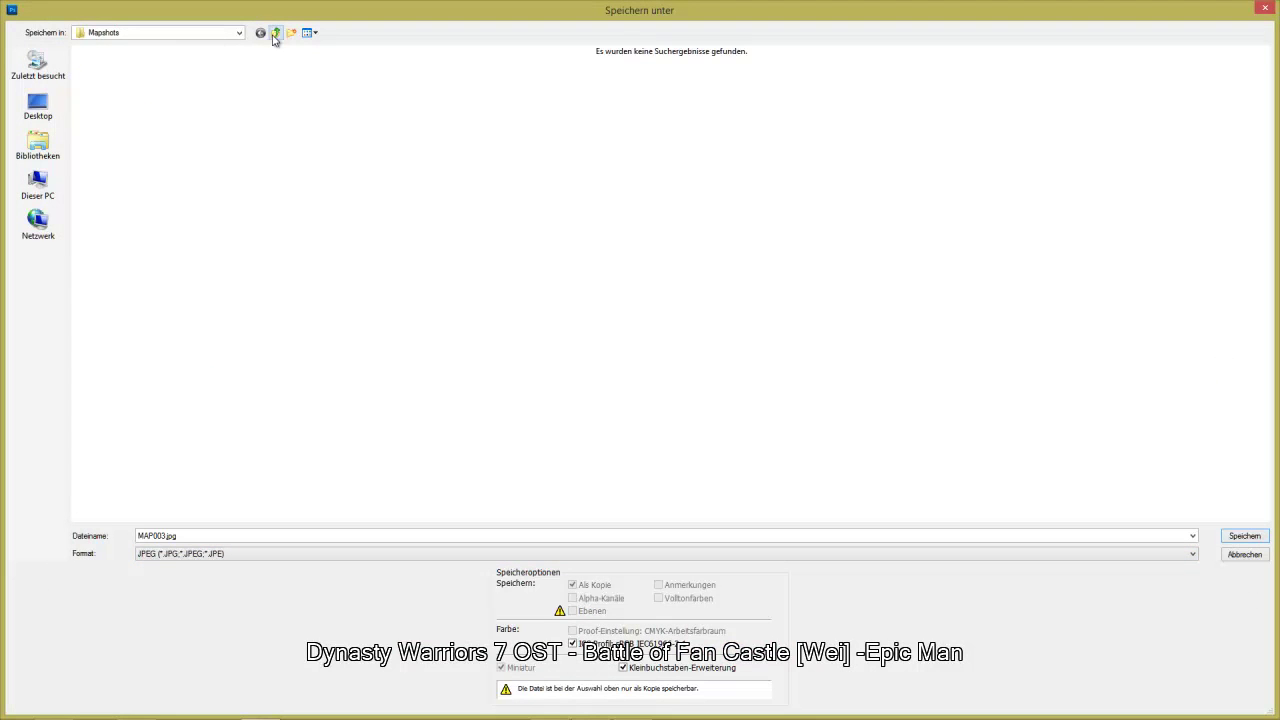
pyautogui.click(274, 34)
pyautogui.doubleClick(110, 92)
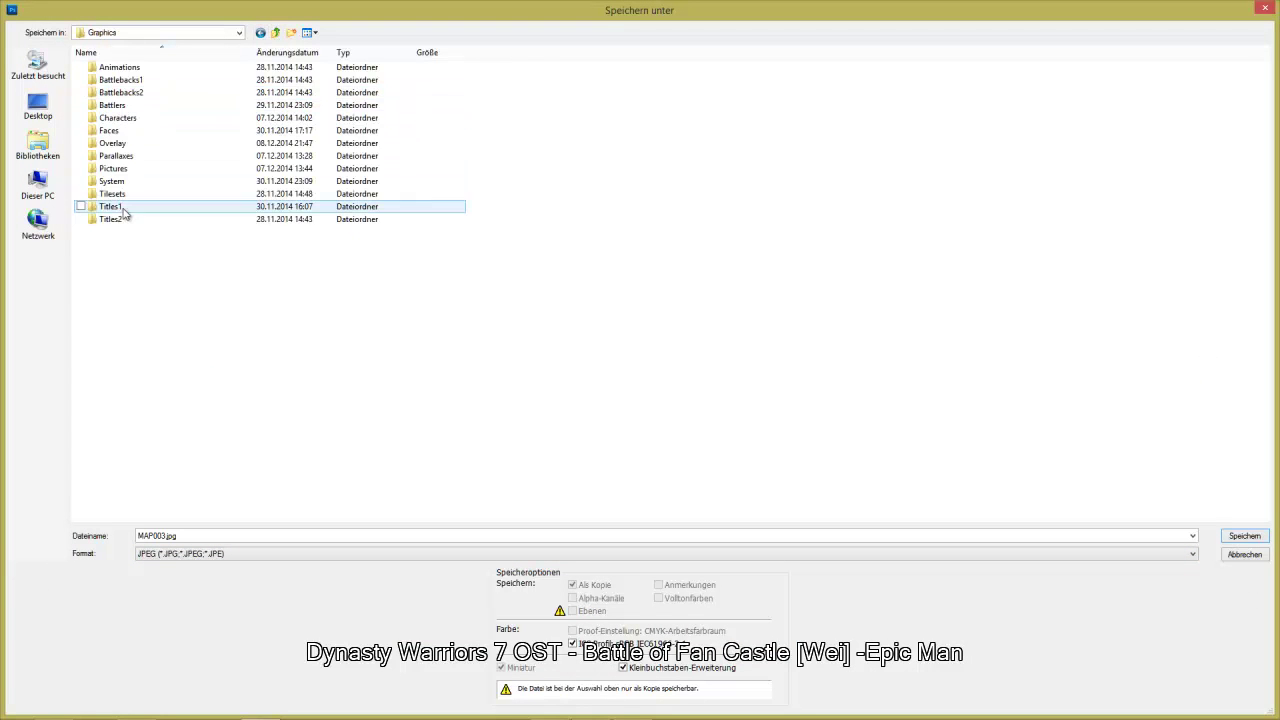
pyautogui.doubleClick(133, 145)
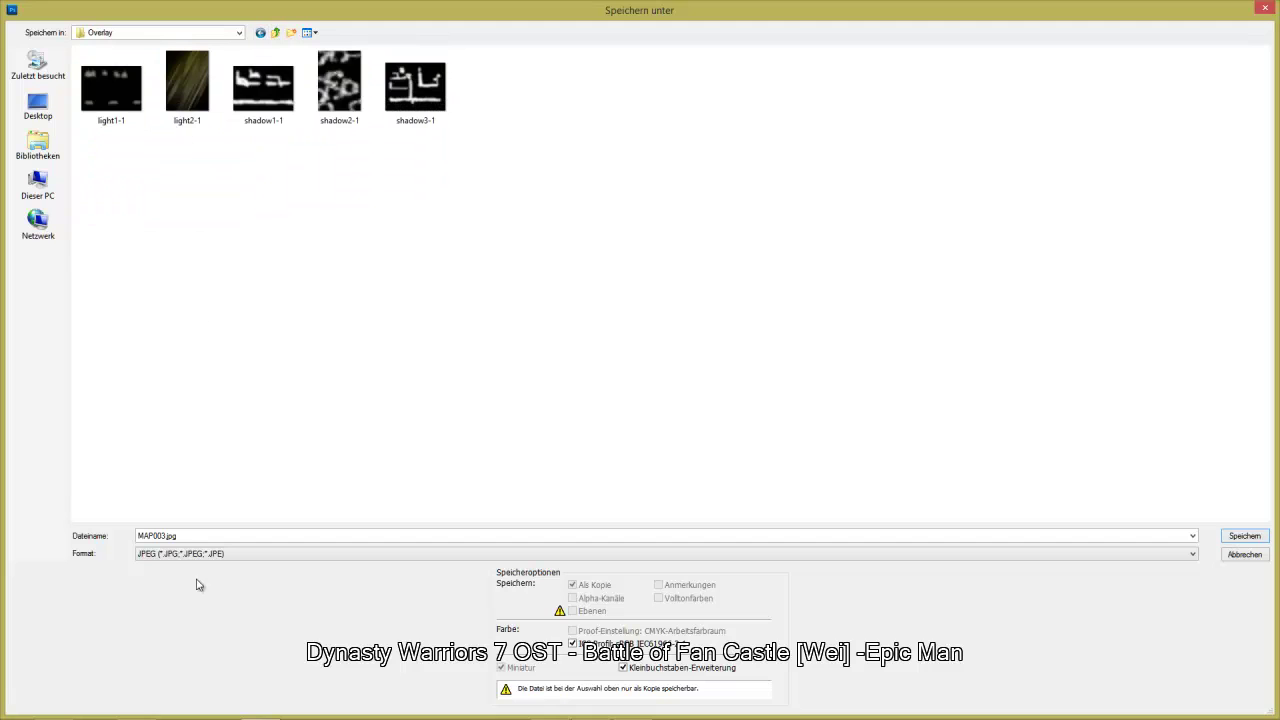
# Save the JPEG copy as light3-1 at high quality in progressive format and minimize the image editor
pyautogui.doubleClick(181, 536)
pyautogui.write('l')
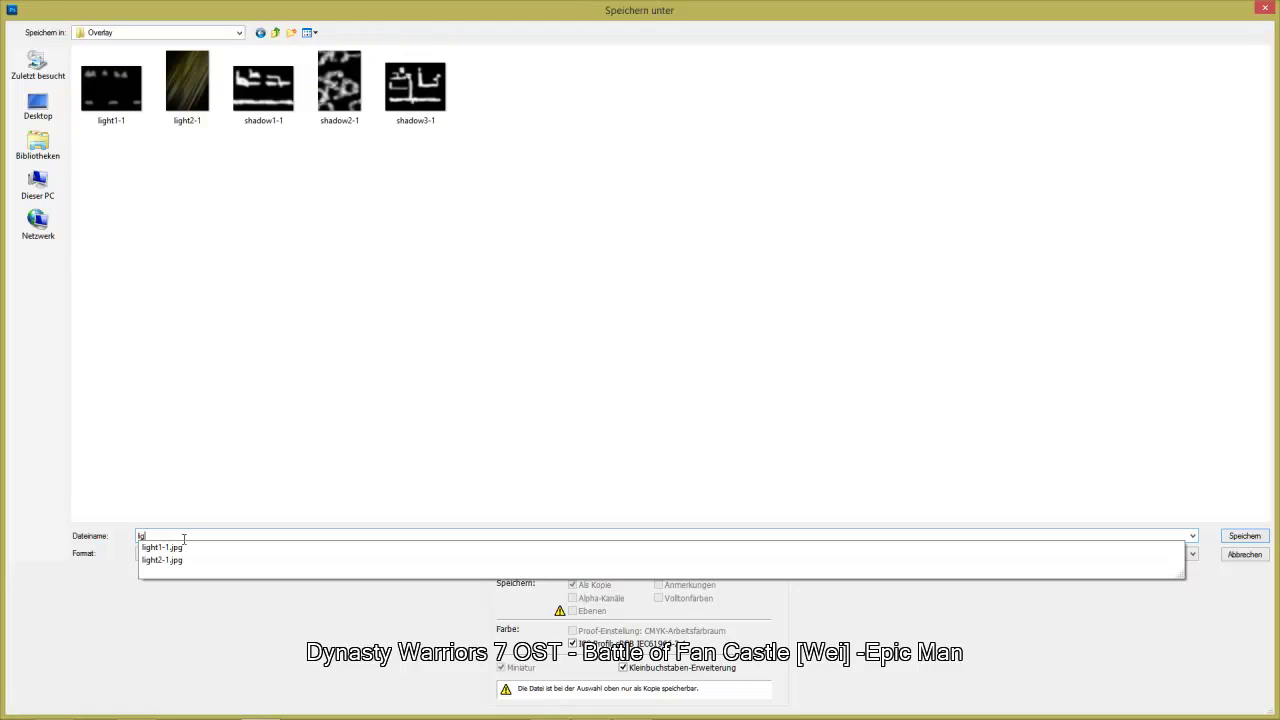
pyautogui.write('ight3-1')
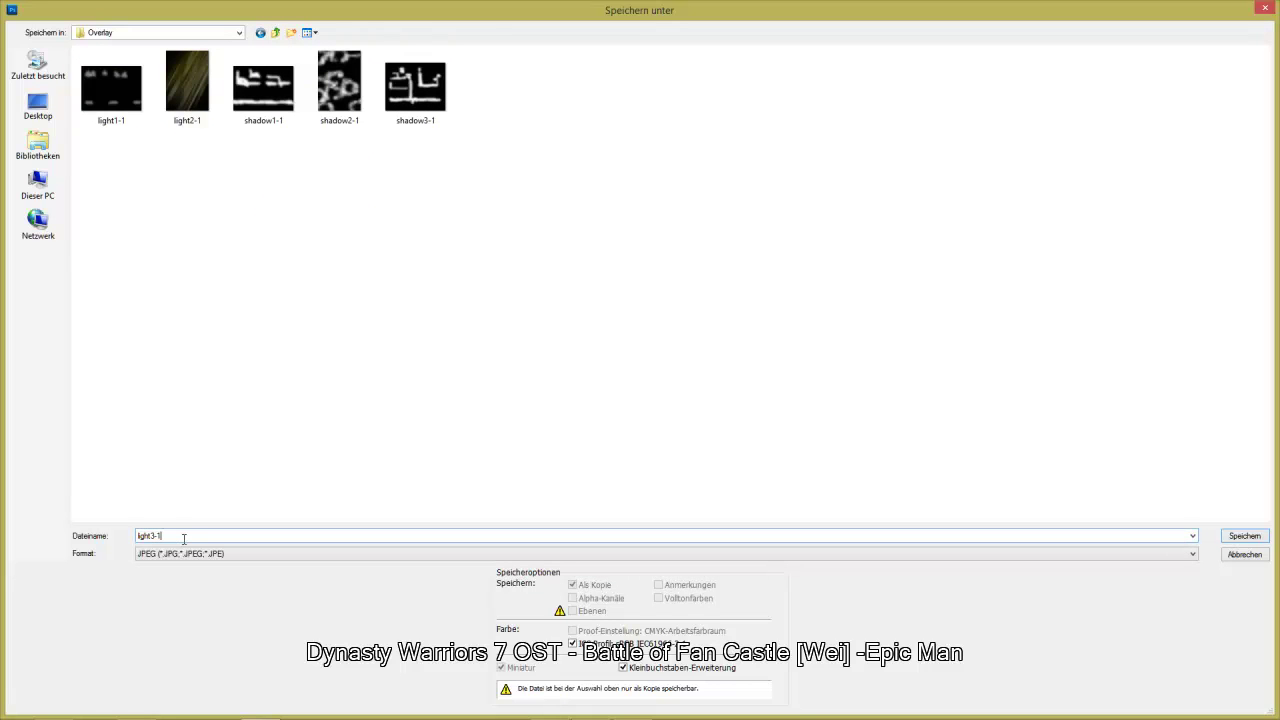
pyautogui.press('Return')
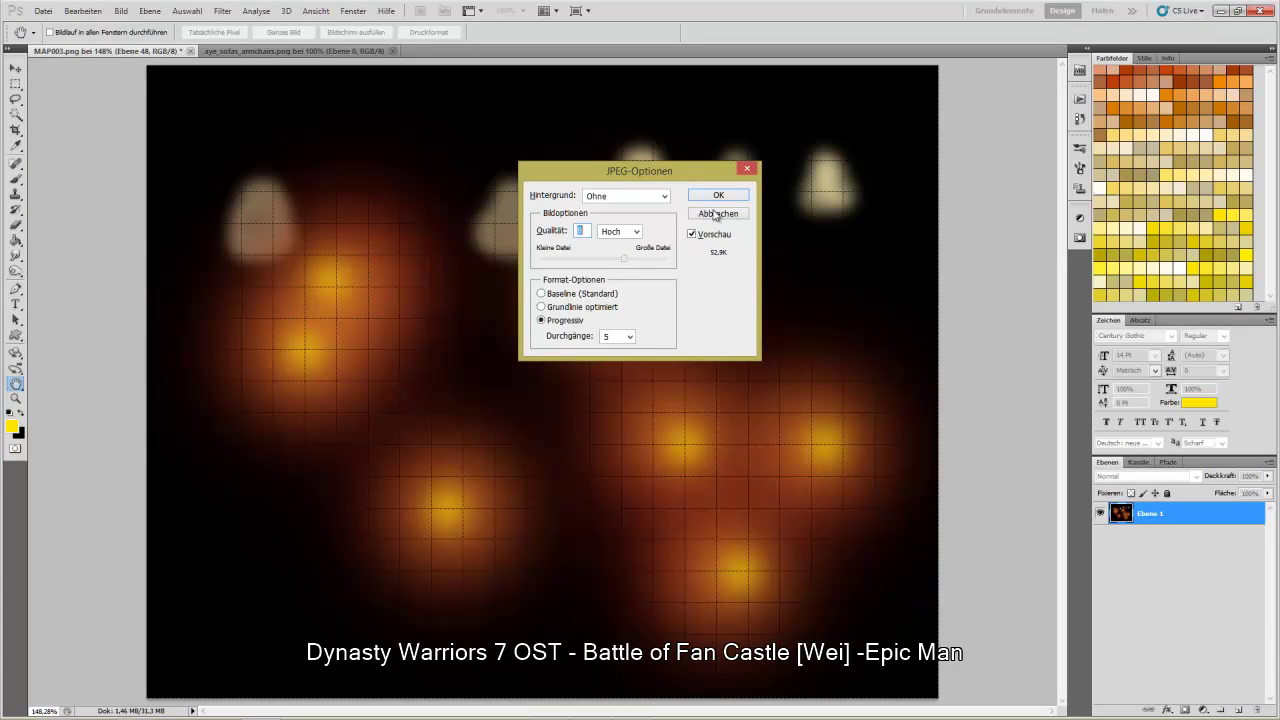
pyautogui.click(717, 196)
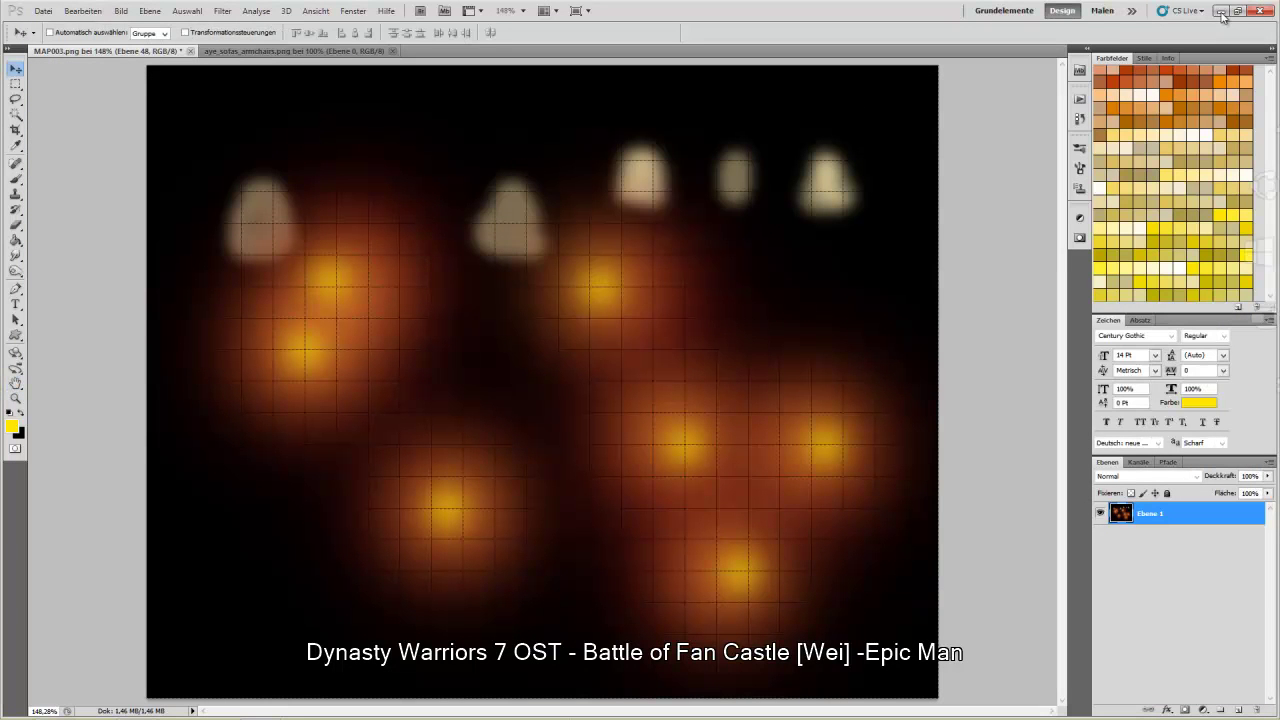
pyautogui.click(1221, 12)
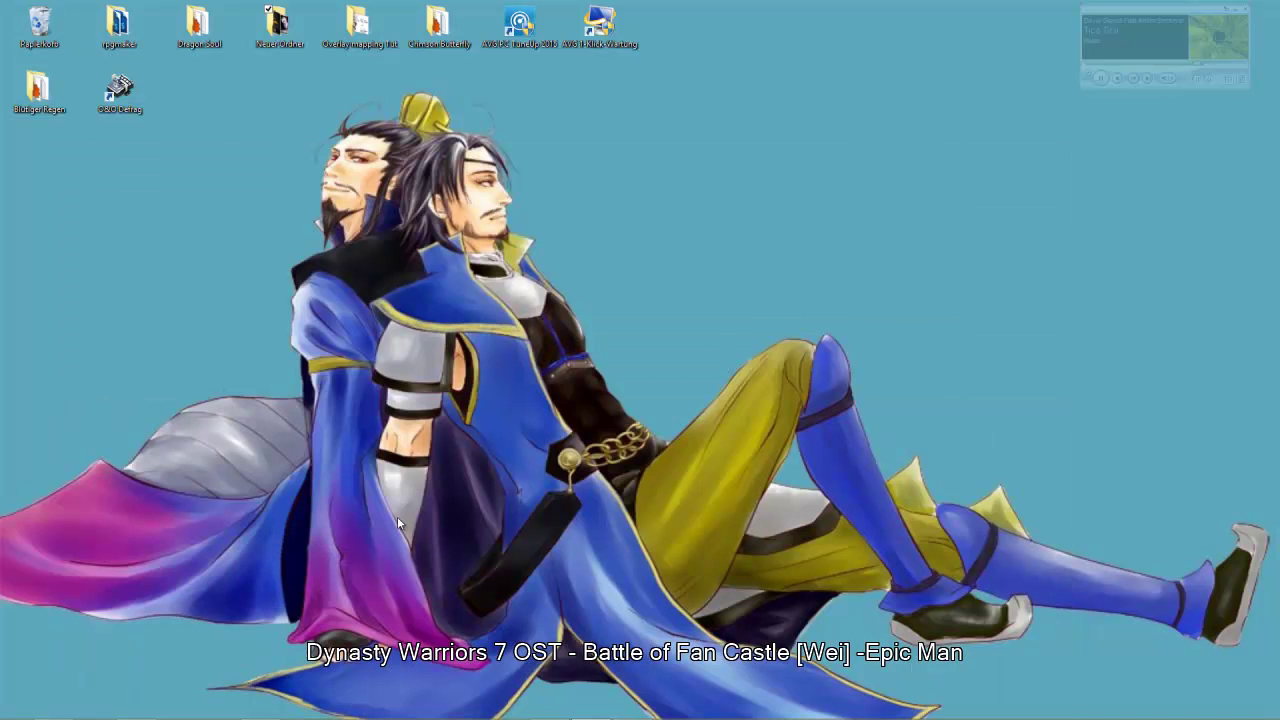
# Skip ahead through several tracks in the desktop music player
pyautogui.click(1148, 79)
pyautogui.click(1148, 79)
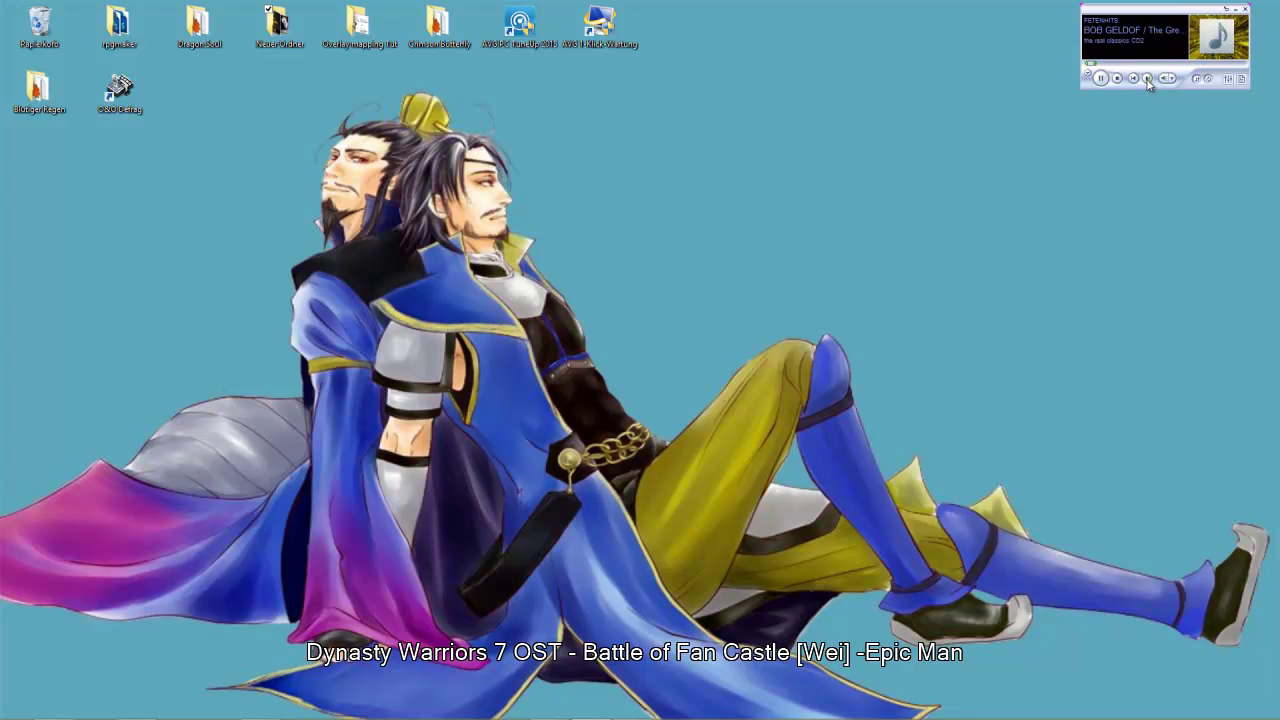
pyautogui.click(1148, 79)
pyautogui.click(1148, 79)
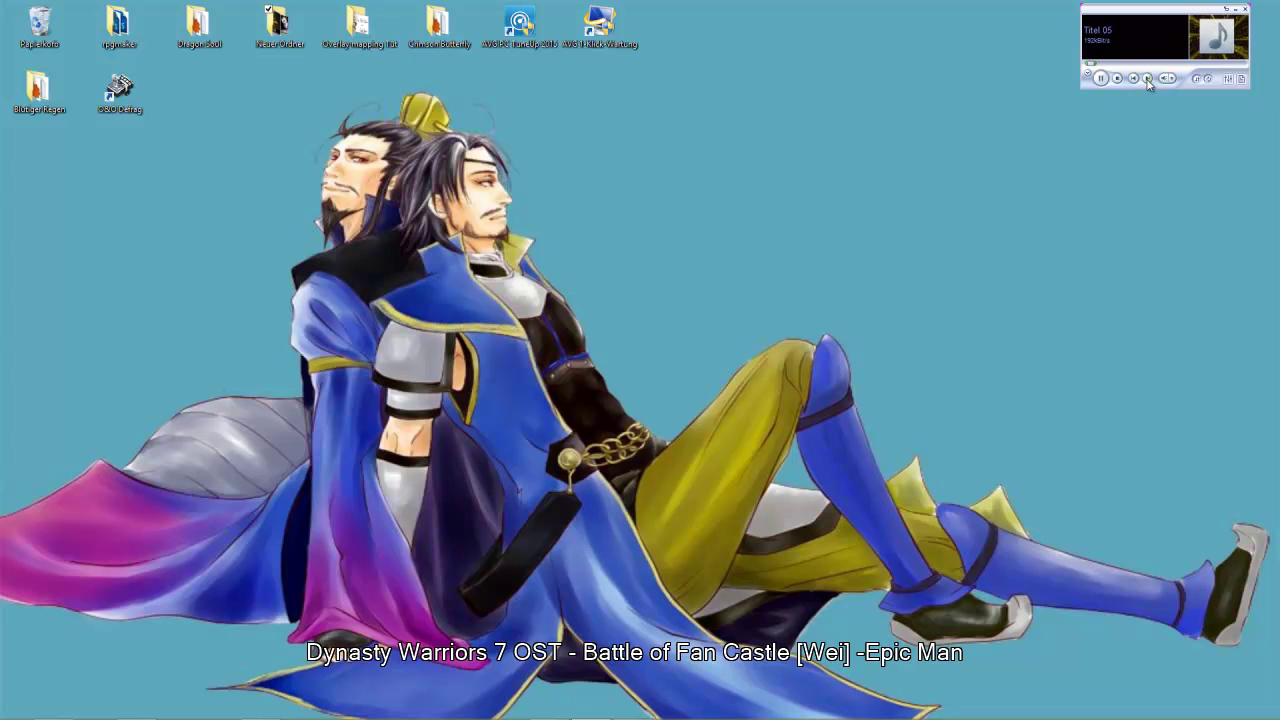
pyautogui.click(1148, 79)
pyautogui.click(1148, 79)
pyautogui.click(1148, 79)
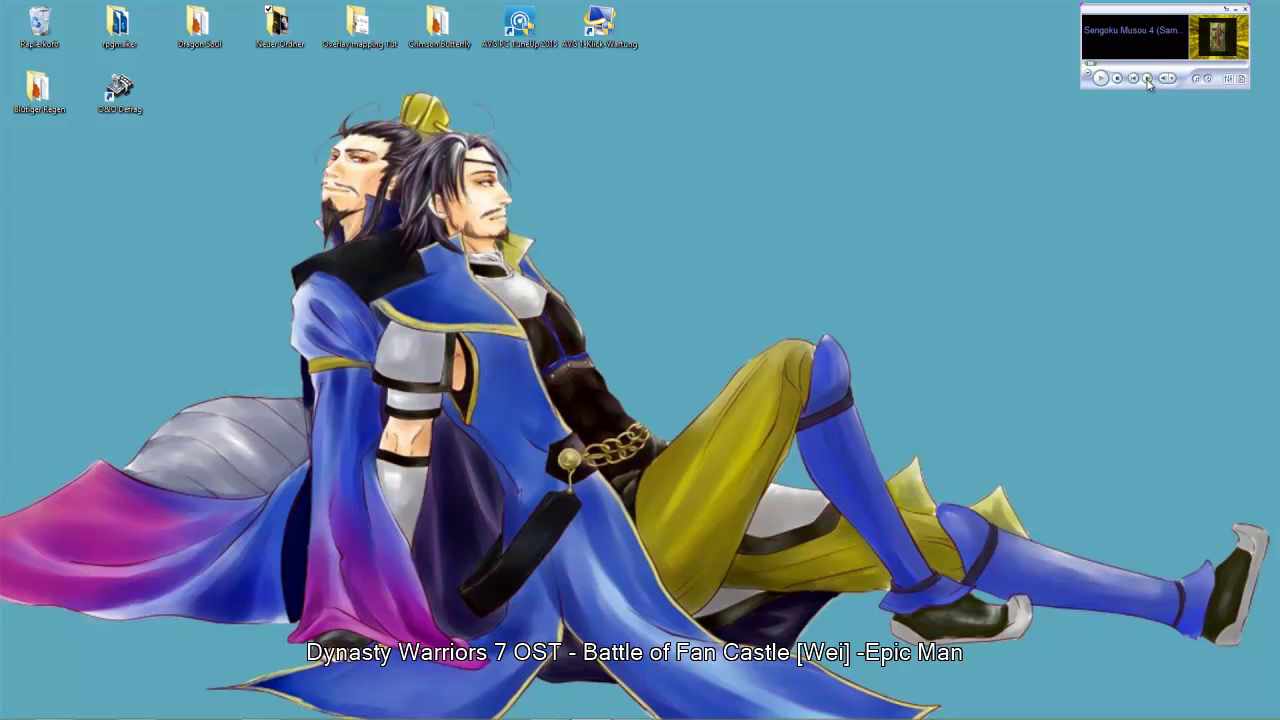
pyautogui.click(1148, 79)
pyautogui.click(1148, 79)
pyautogui.click(1148, 79)
pyautogui.click(1148, 79)
pyautogui.click(1148, 79)
pyautogui.click(1148, 79)
pyautogui.click(1148, 79)
pyautogui.click(1148, 79)
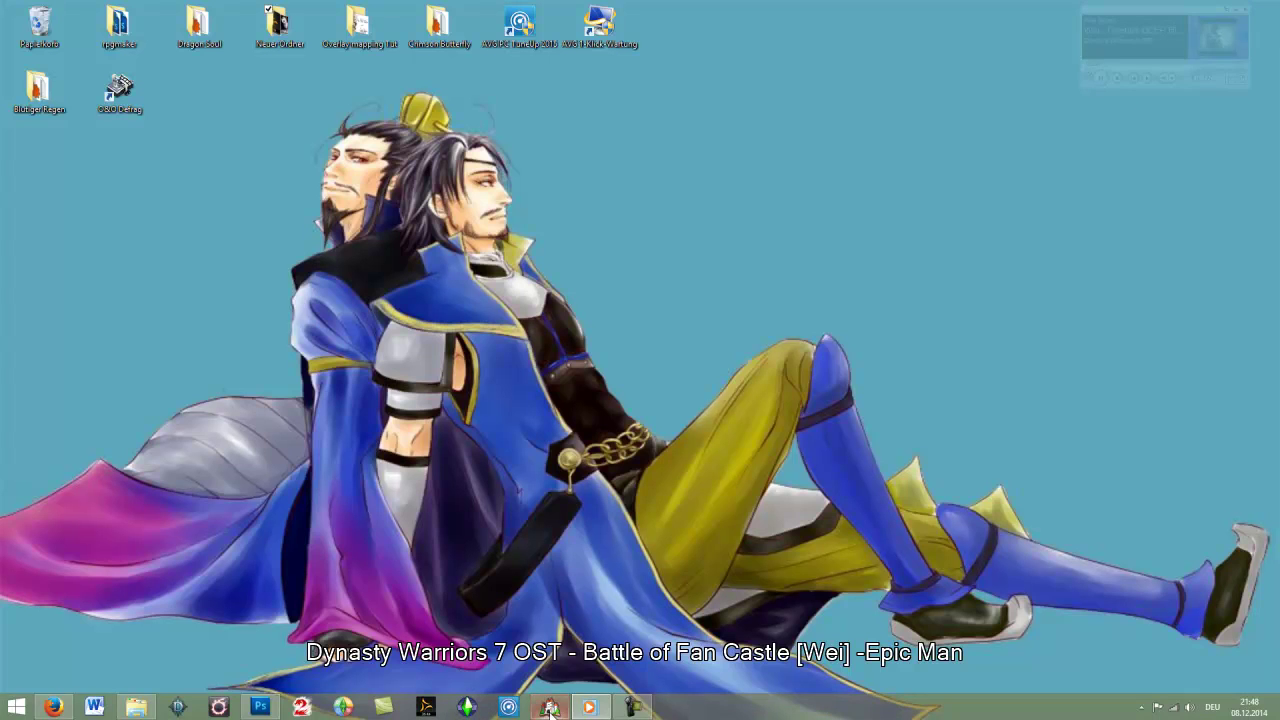
# Switch to RPG Maker VX Ace and cover all of MAP003 with the black tile using the Rectangle tool
pyautogui.click(550, 710)
pyautogui.click(306, 135)
pyautogui.scroll(-4, 180, 354)
pyautogui.scroll(1, 180, 354)
pyautogui.click(382, 135)
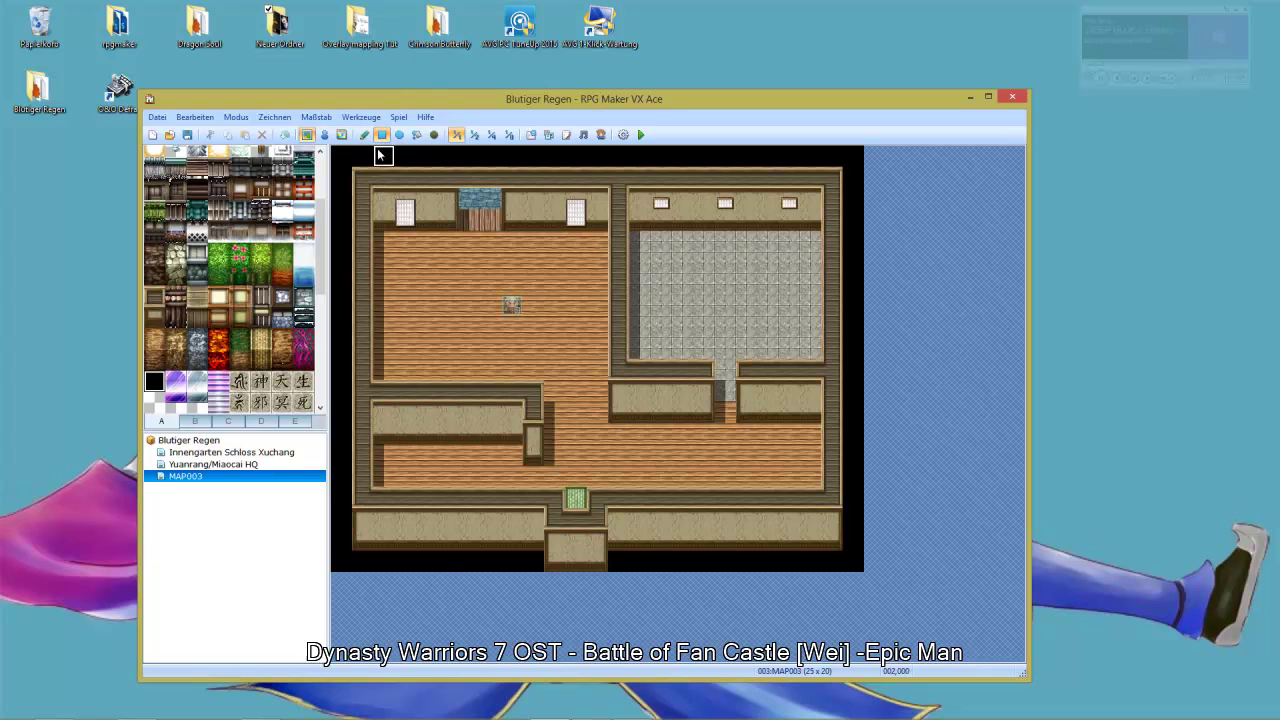
pyautogui.moveTo(360, 168); pyautogui.dragTo(958, 573)
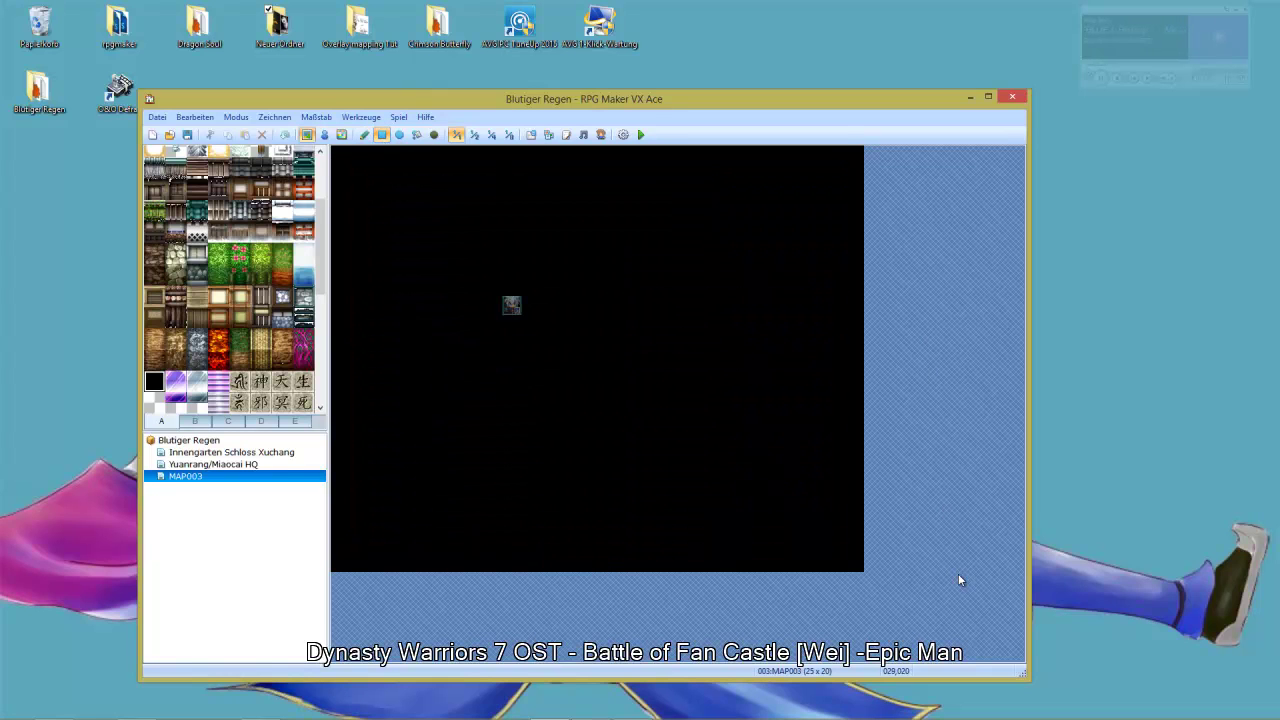
# Open the map settings of MAP003 and enable showing the parallax background in the editor
pyautogui.rightClick(195, 479)
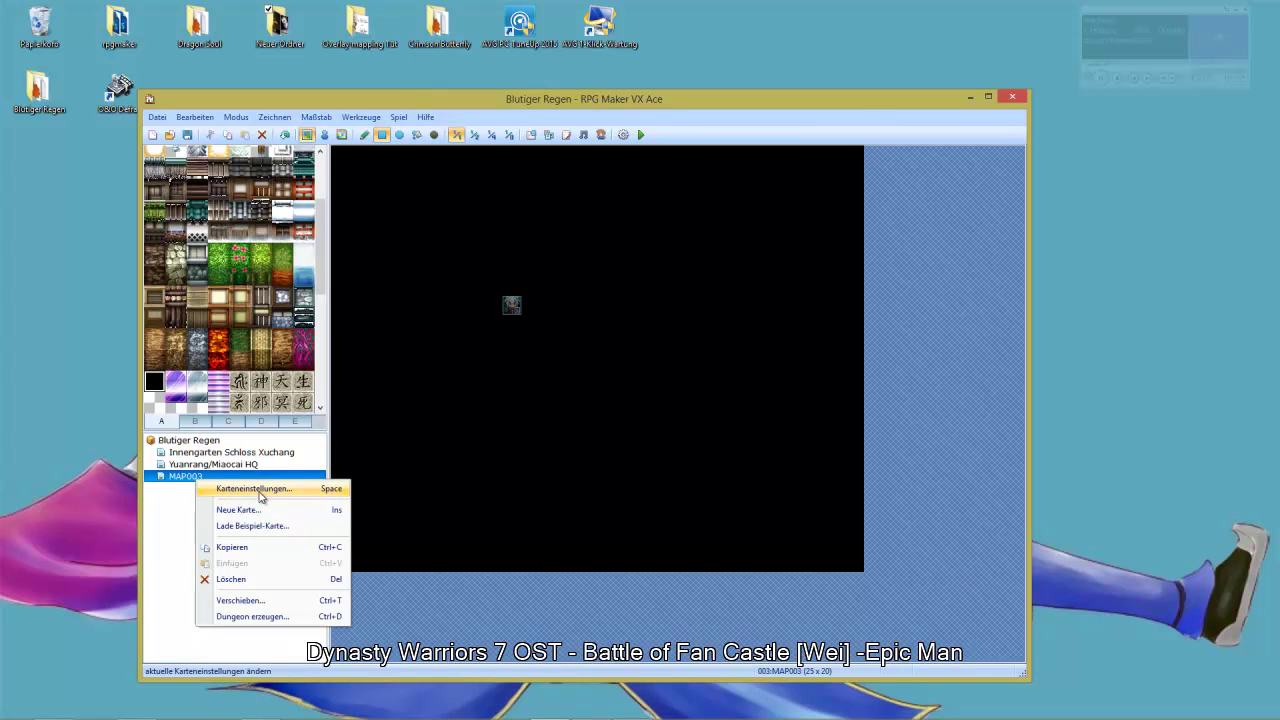
pyautogui.click(256, 489)
pyautogui.click(353, 537)
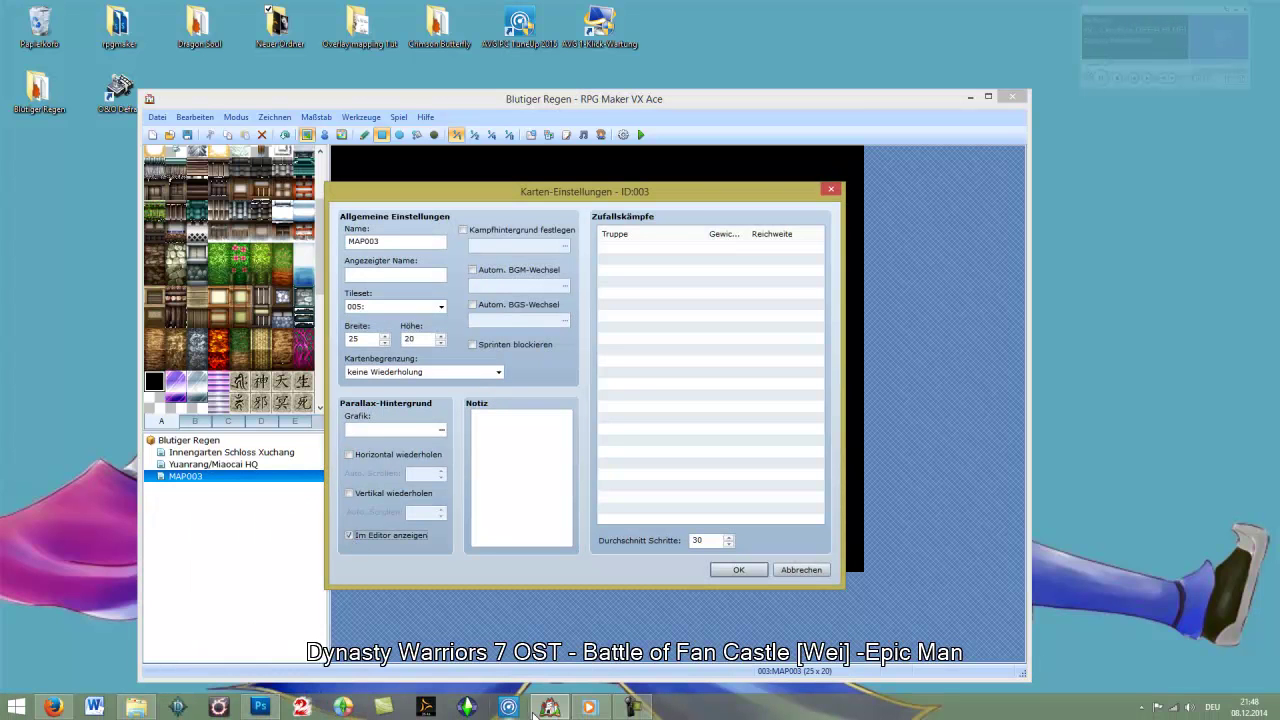
# Switch to Photoshop, hide the Shadow / Light group and show Ebene 0, Ebene 24 and the Ground group
pyautogui.click(260, 707)
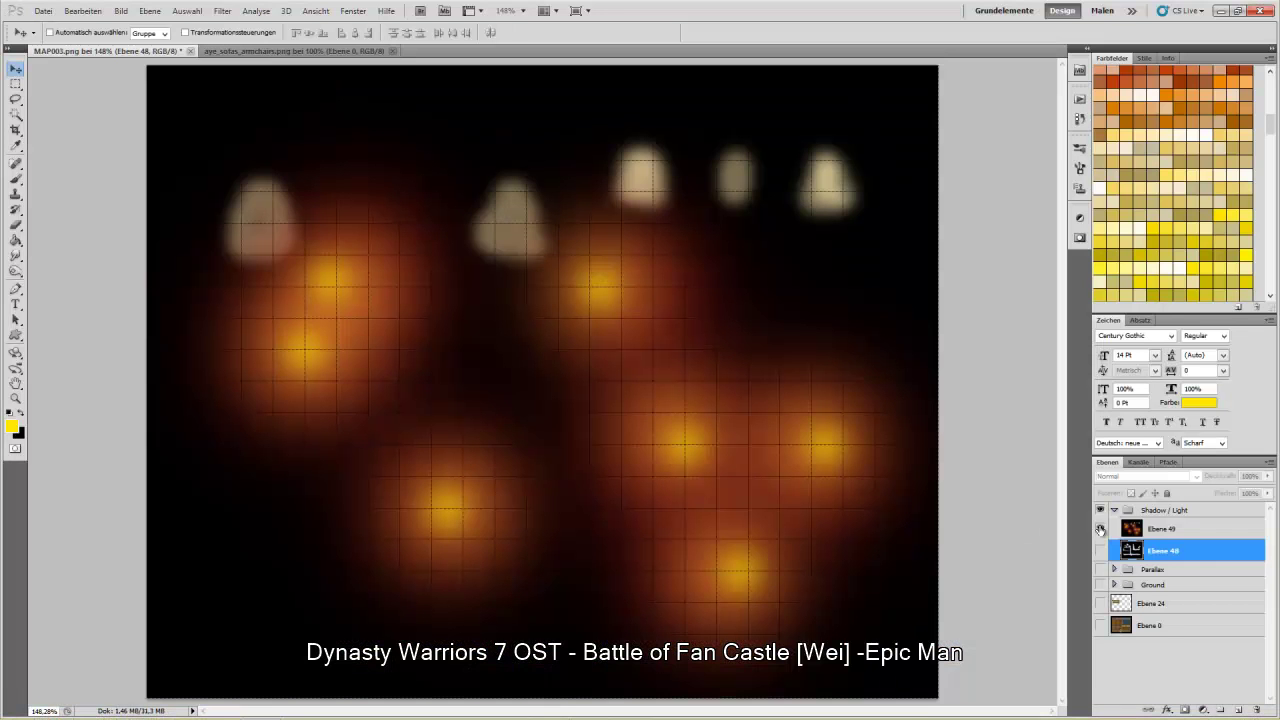
pyautogui.click(1099, 511)
pyautogui.click(1101, 530)
pyautogui.click(1100, 511)
pyautogui.click(1099, 626)
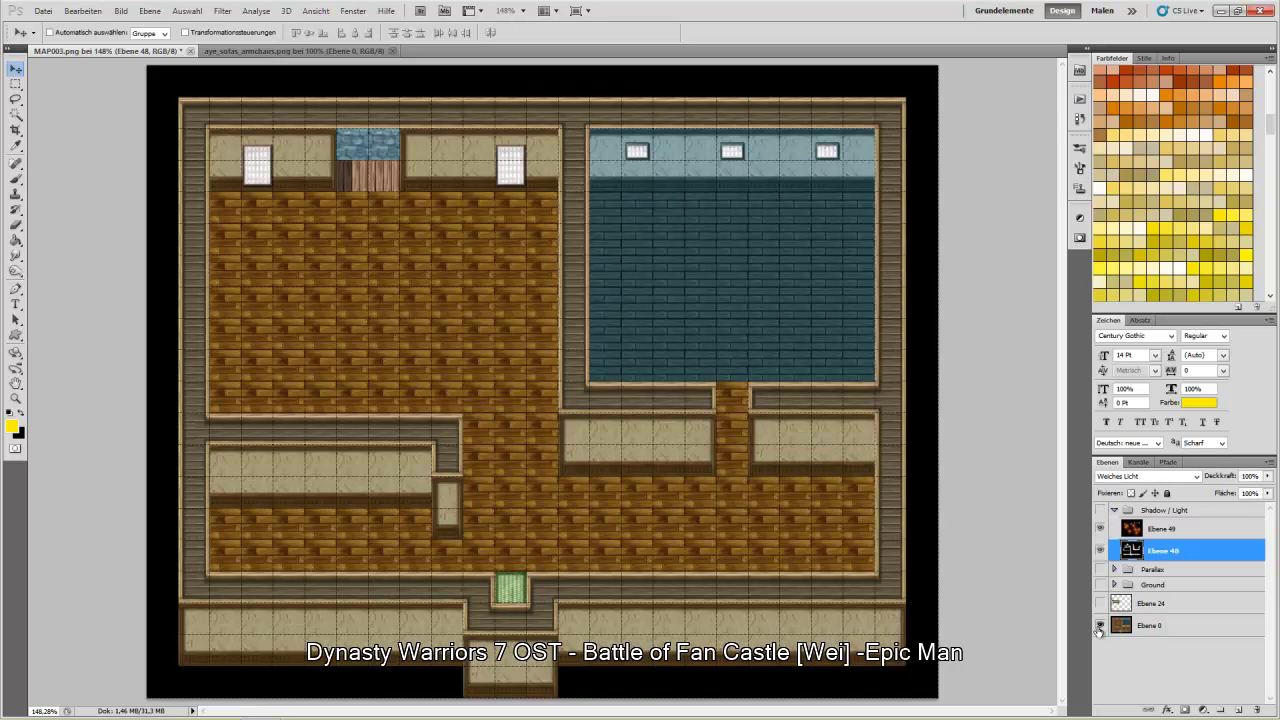
pyautogui.click(1100, 604)
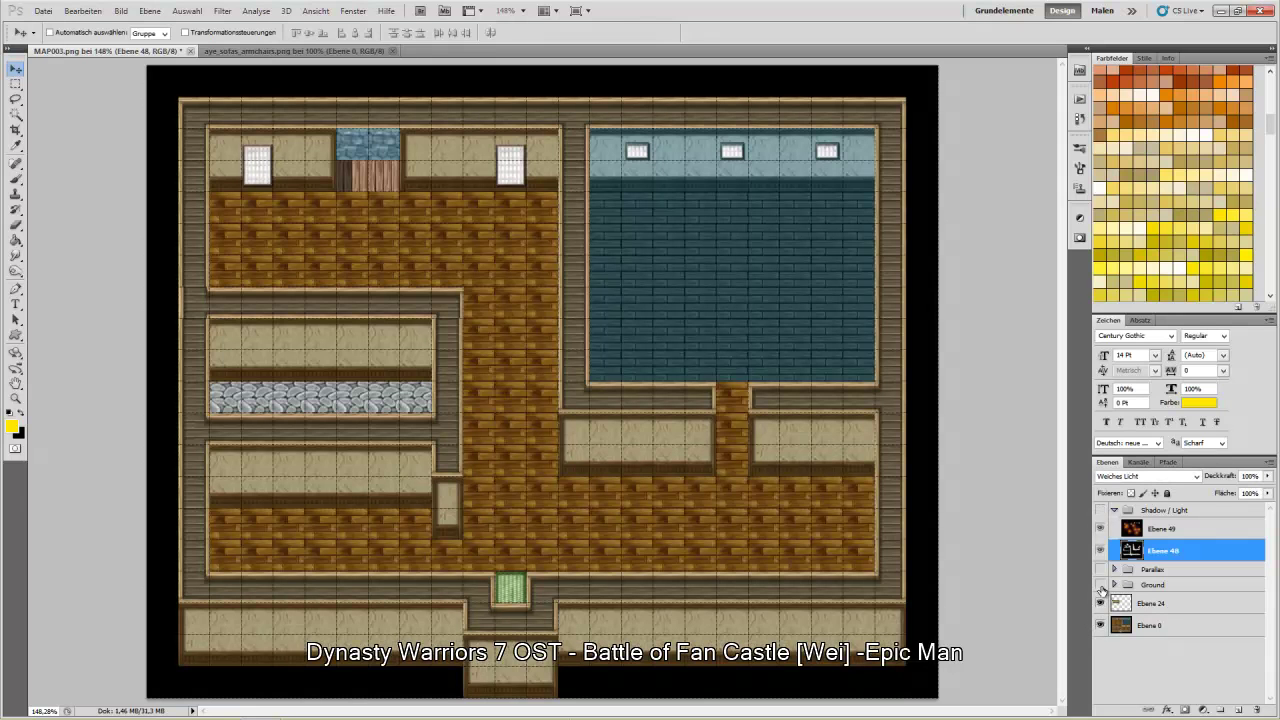
pyautogui.click(1100, 585)
# Start saving a JPEG copy of the ground image and choose the project's Graphics/Parallaxes folder as its destination
pyautogui.click(43, 11)
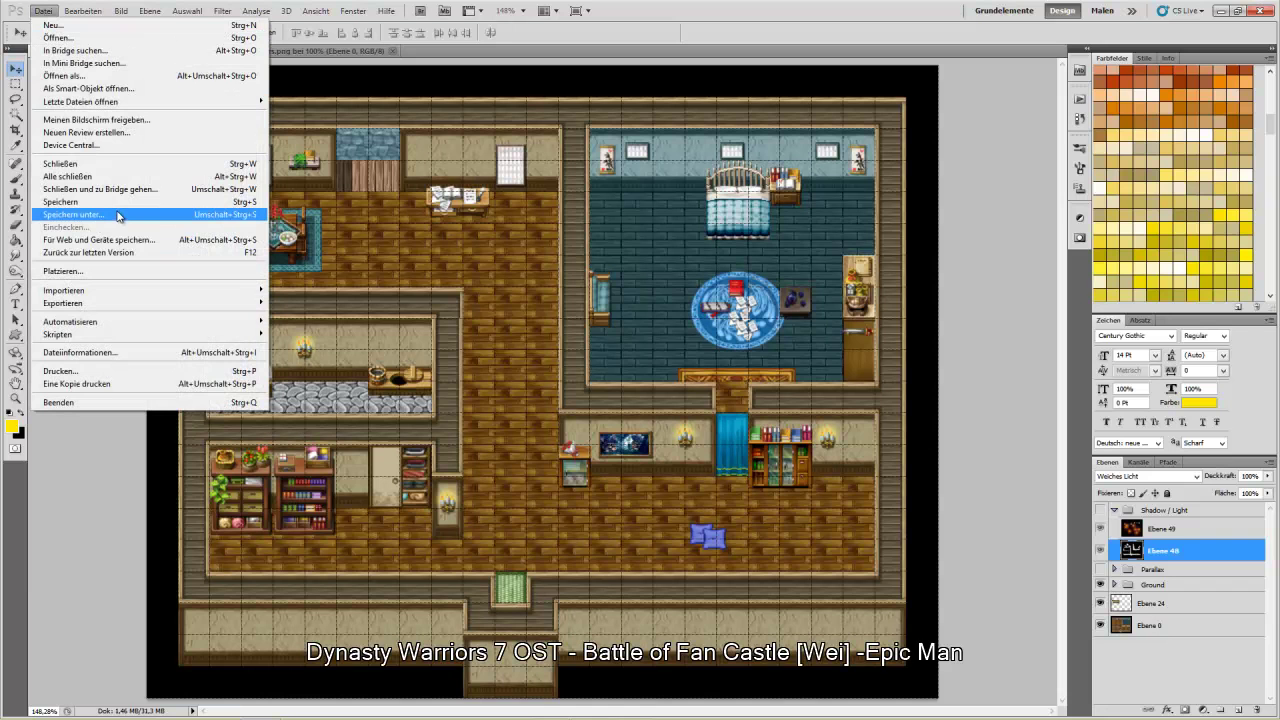
pyautogui.click(117, 214)
pyautogui.click(249, 556)
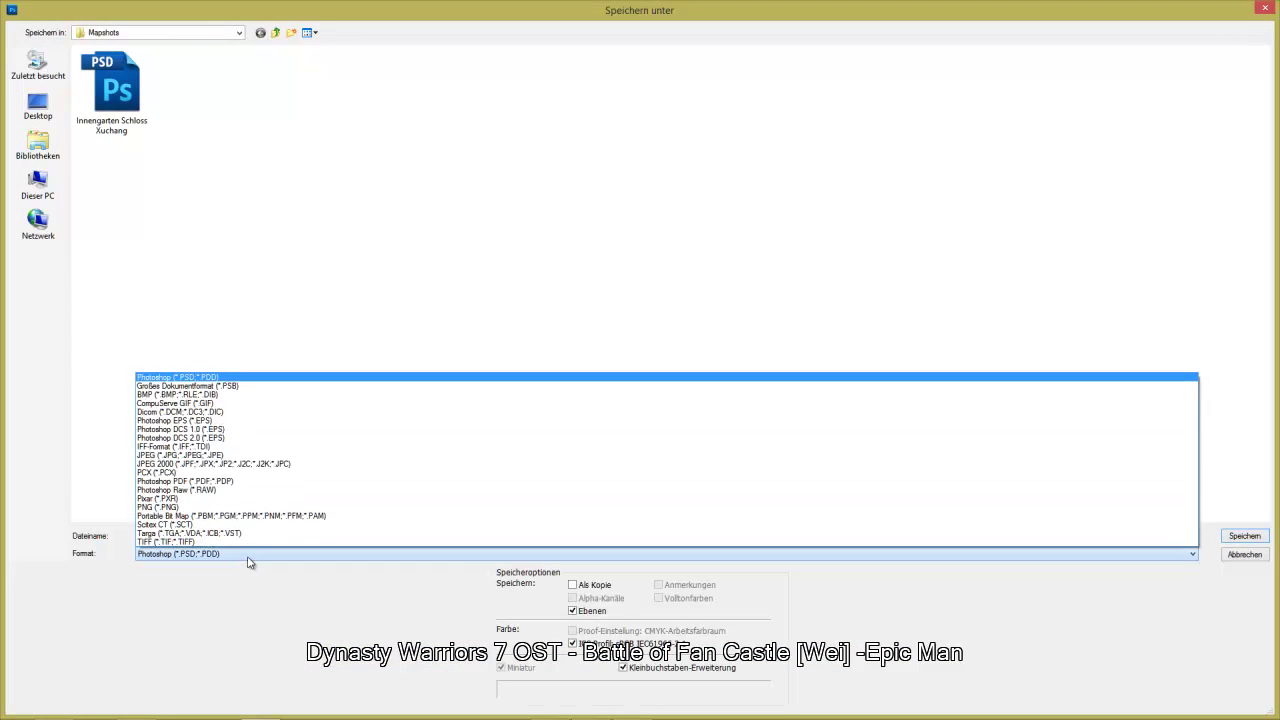
pyautogui.click(234, 455)
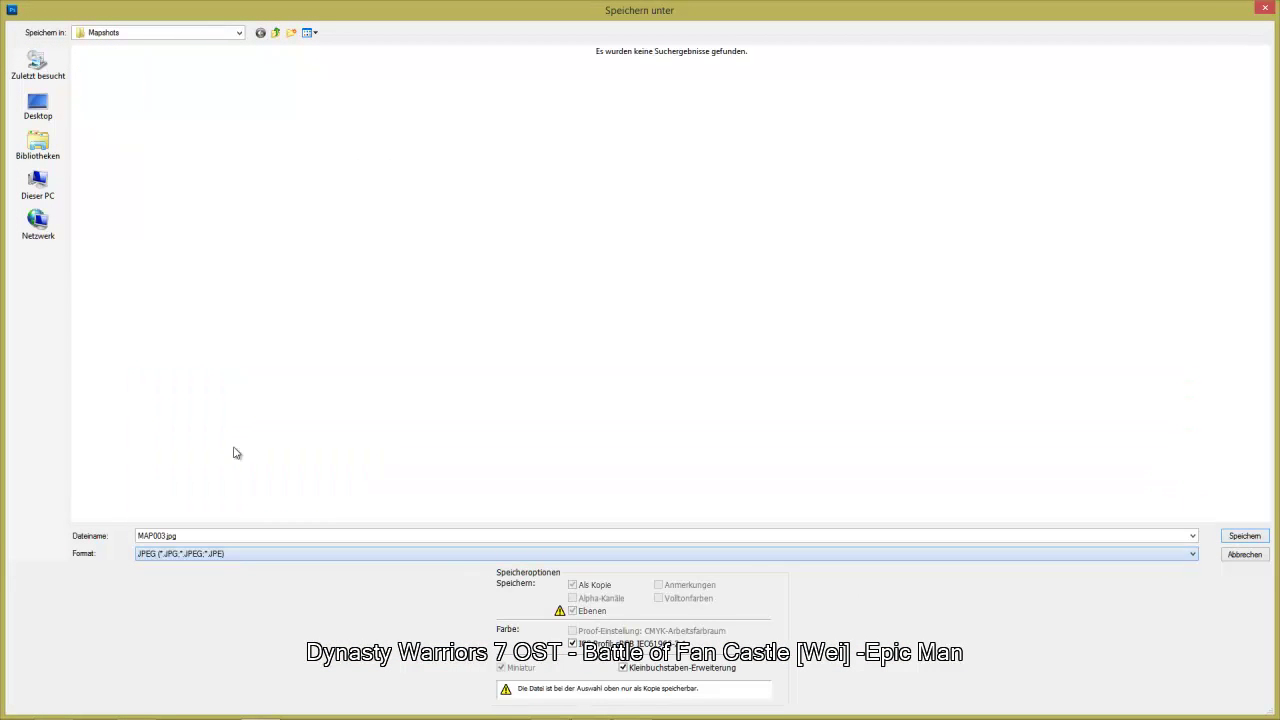
pyautogui.click(281, 35)
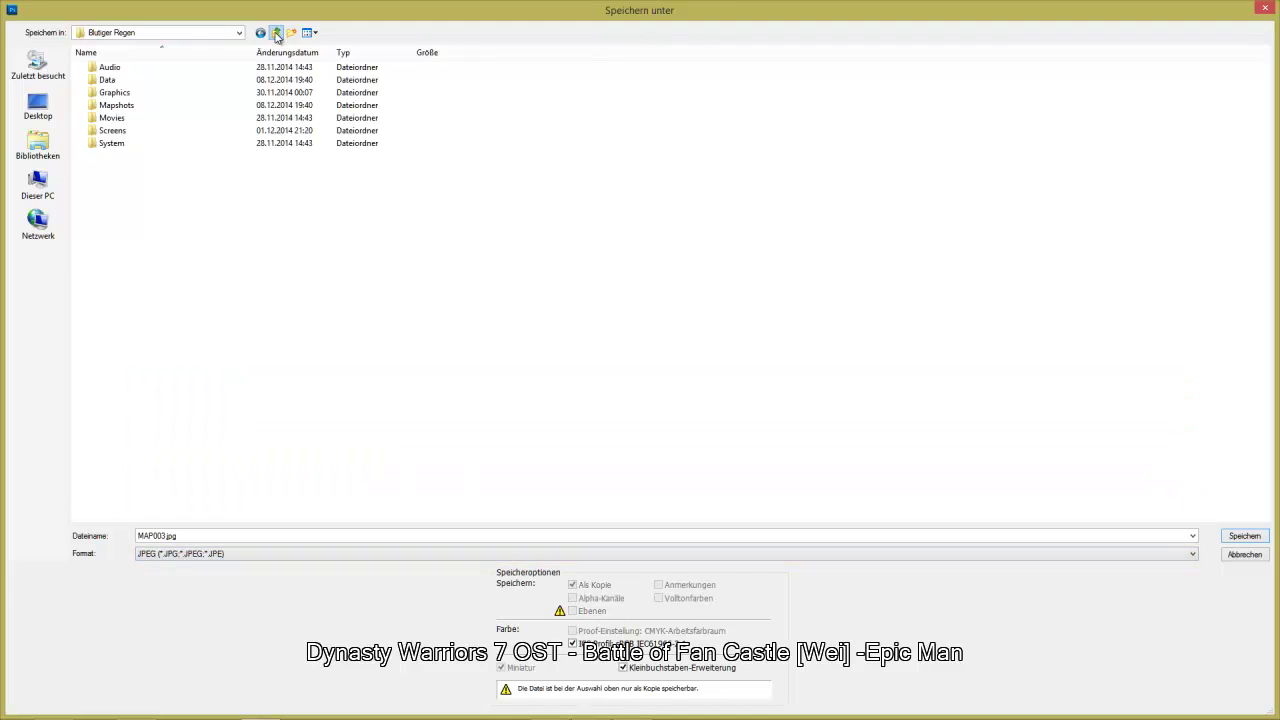
pyautogui.doubleClick(131, 96)
pyautogui.doubleClick(131, 158)
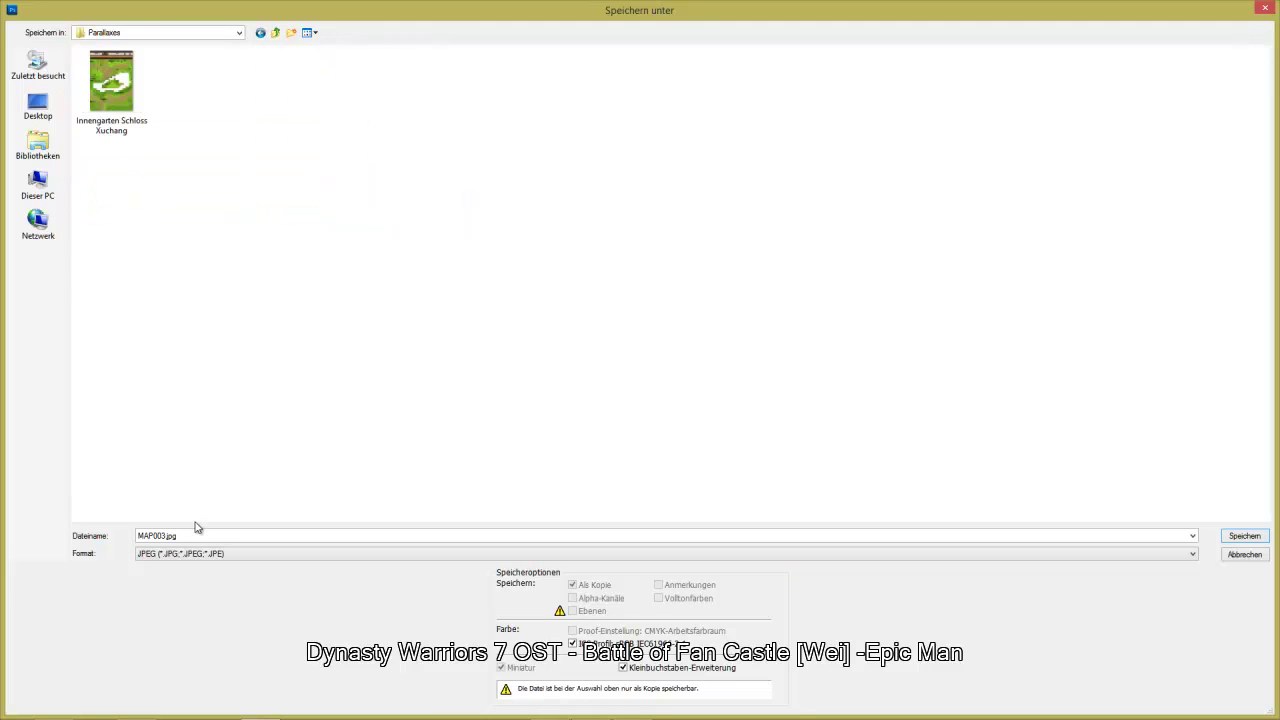
# Name the JPEG copy zimmer, save it at high quality in progressive format with 5 passes, and minimize Photoshop
pyautogui.doubleClick(194, 536)
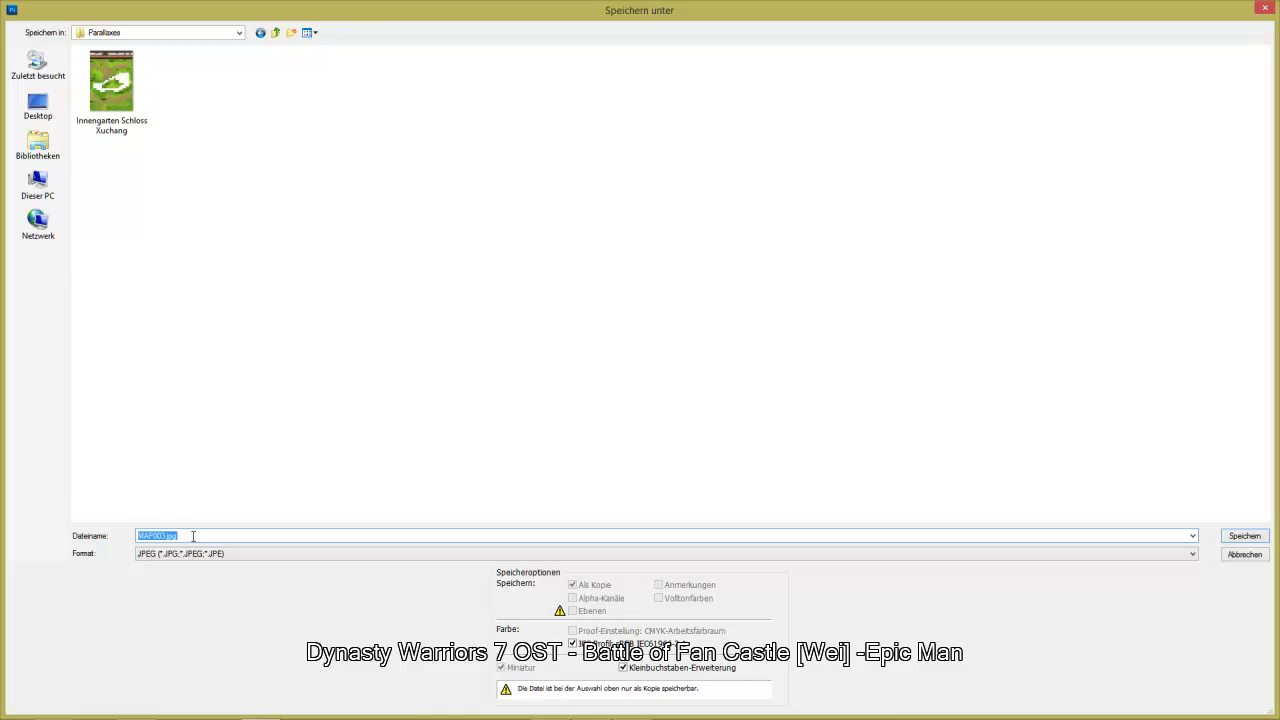
pyautogui.write('zimme')
pyautogui.press('Return')
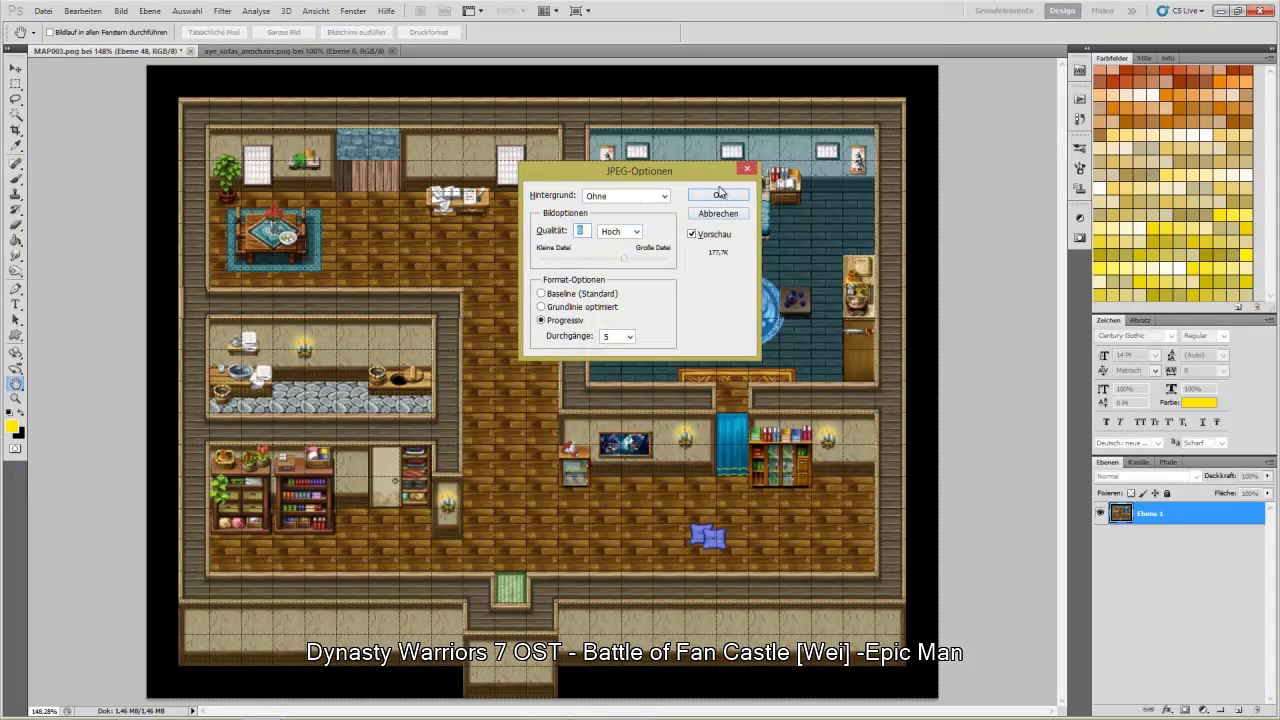
pyautogui.click(720, 193)
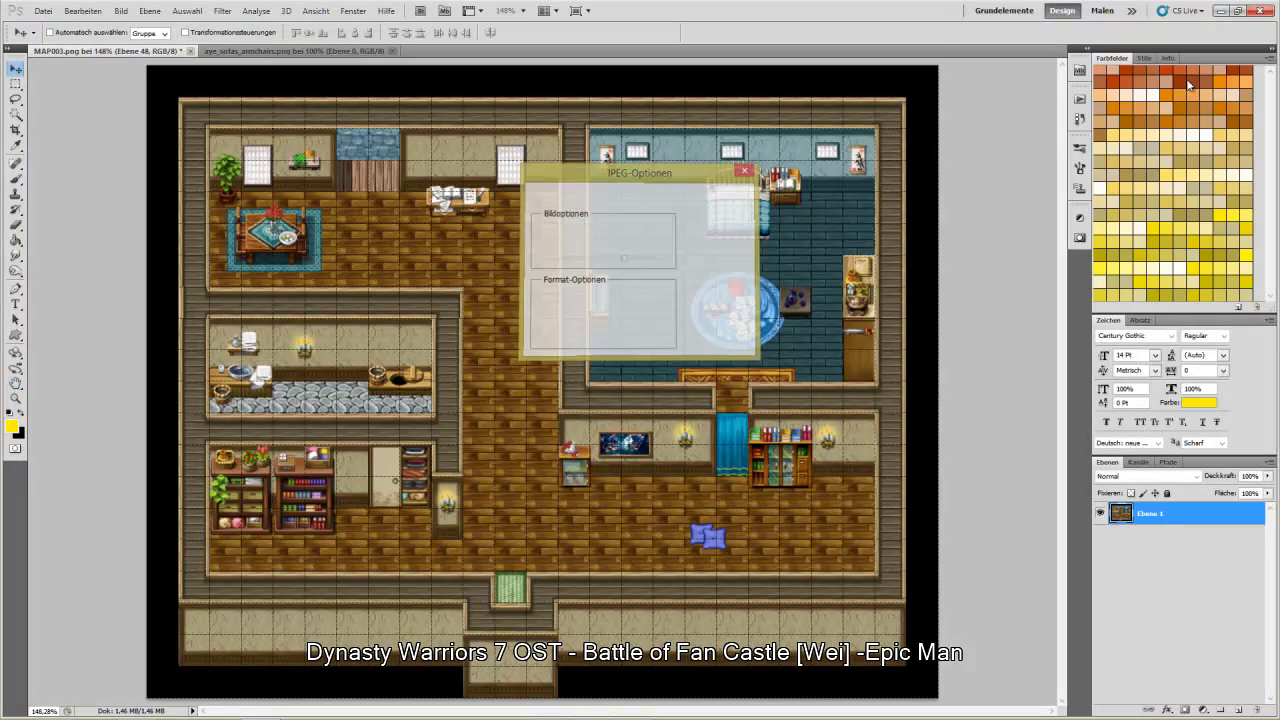
pyautogui.click(1222, 11)
# Assign zimmer as MAP003's parallax graphic and flood-fill the black map with the transparent tile, then return to the Pencil tool
pyautogui.doubleClick(392, 428)
pyautogui.click(396, 265)
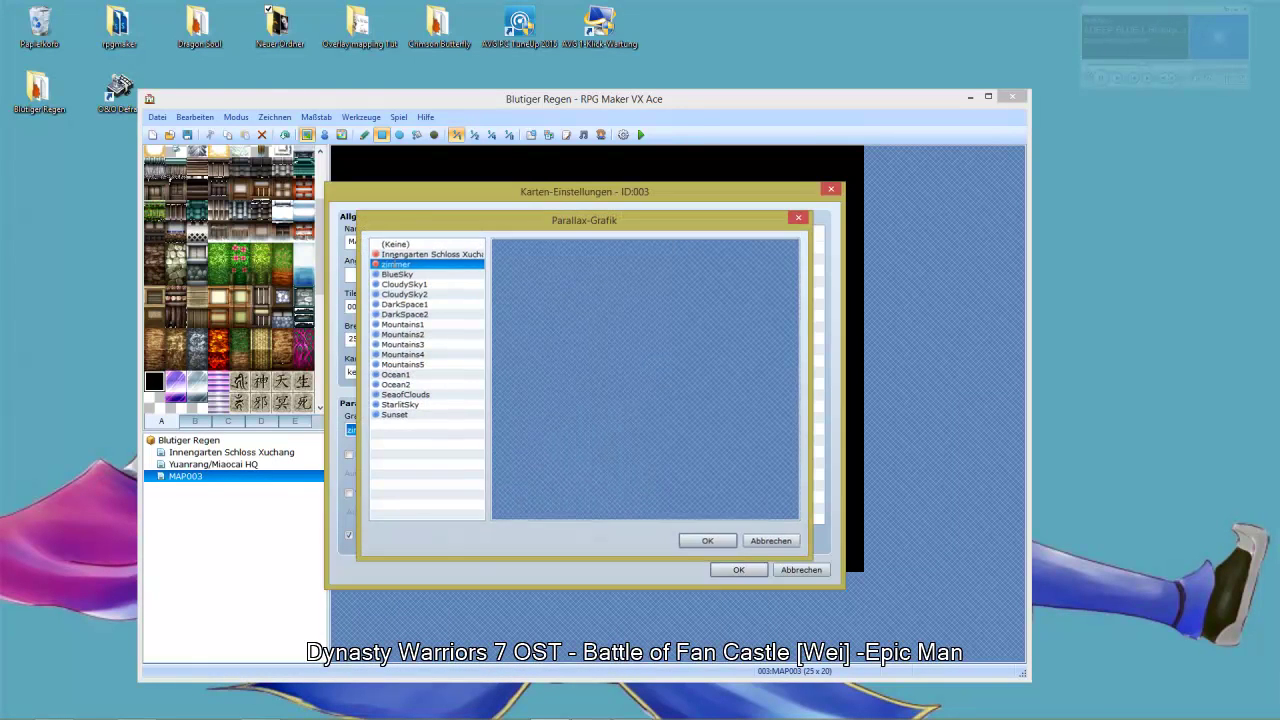
pyautogui.doubleClick(396, 265)
pyautogui.click(737, 569)
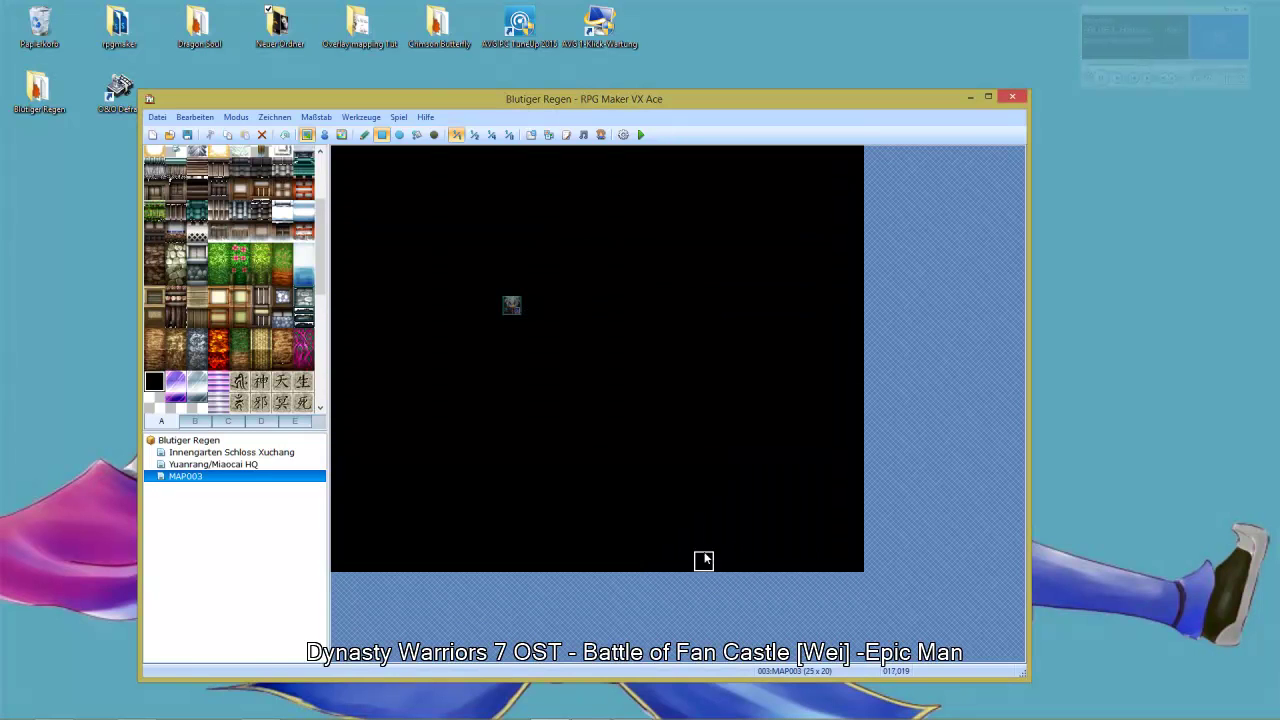
pyautogui.click(416, 134)
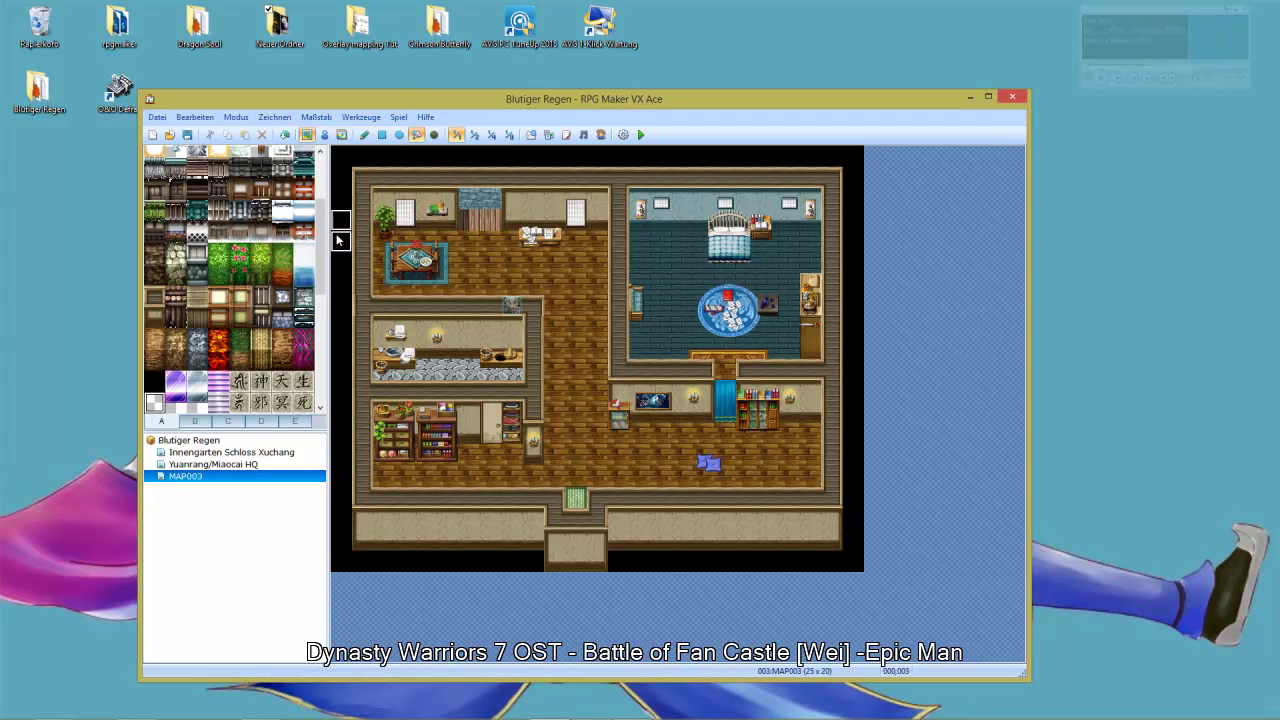
pyautogui.click(365, 136)
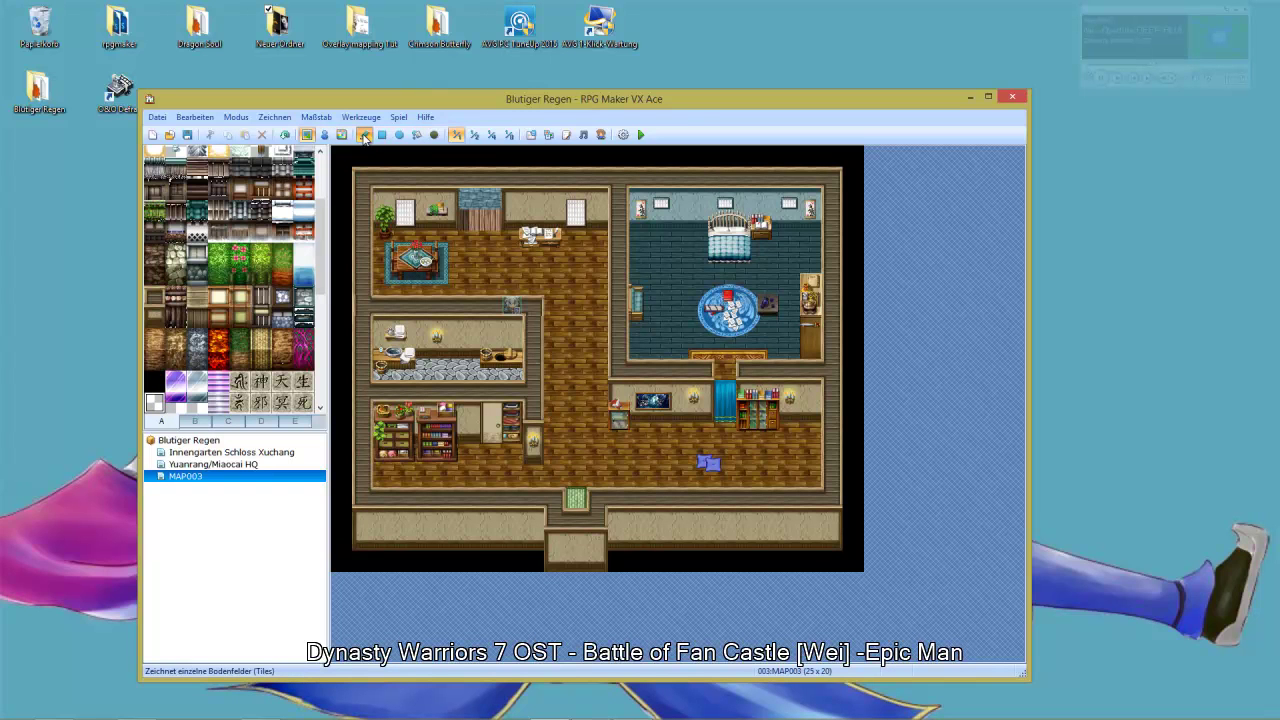
# Make the black tile of tileset 005 impassable in the database and apply the change
pyautogui.click(533, 139)
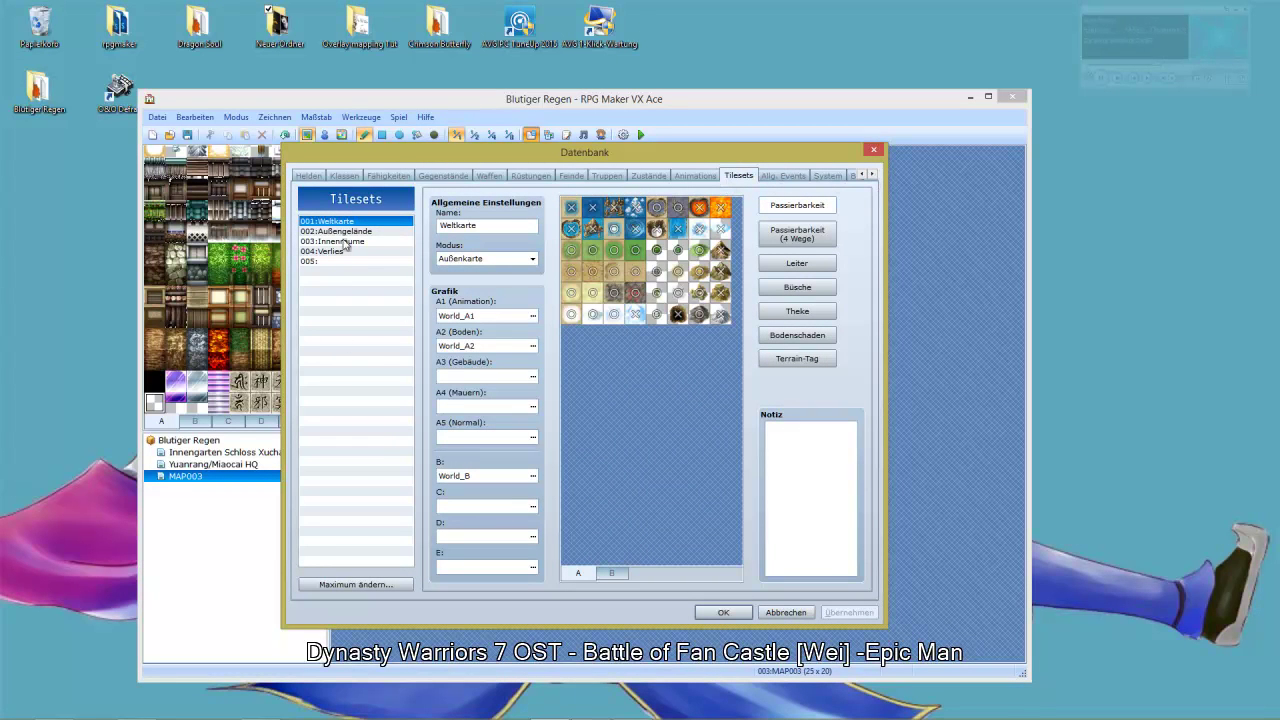
pyautogui.click(318, 262)
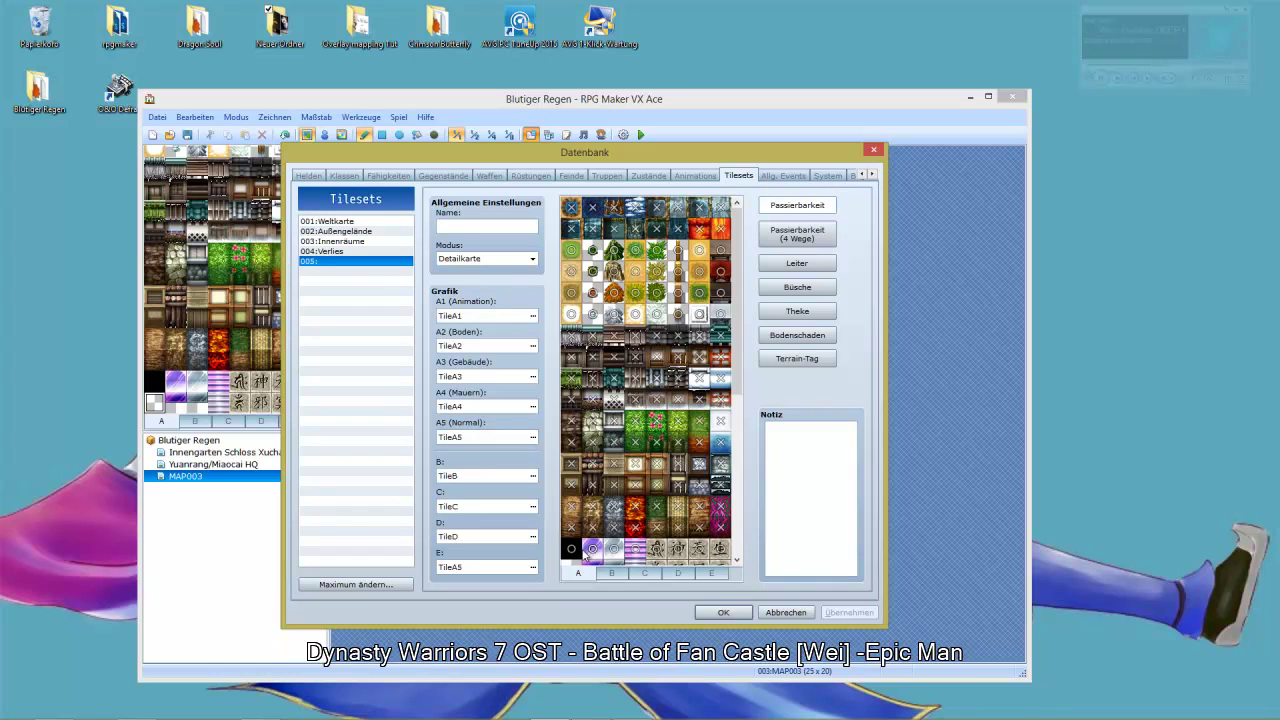
pyautogui.moveTo(739, 388); pyautogui.dragTo(736, 421)
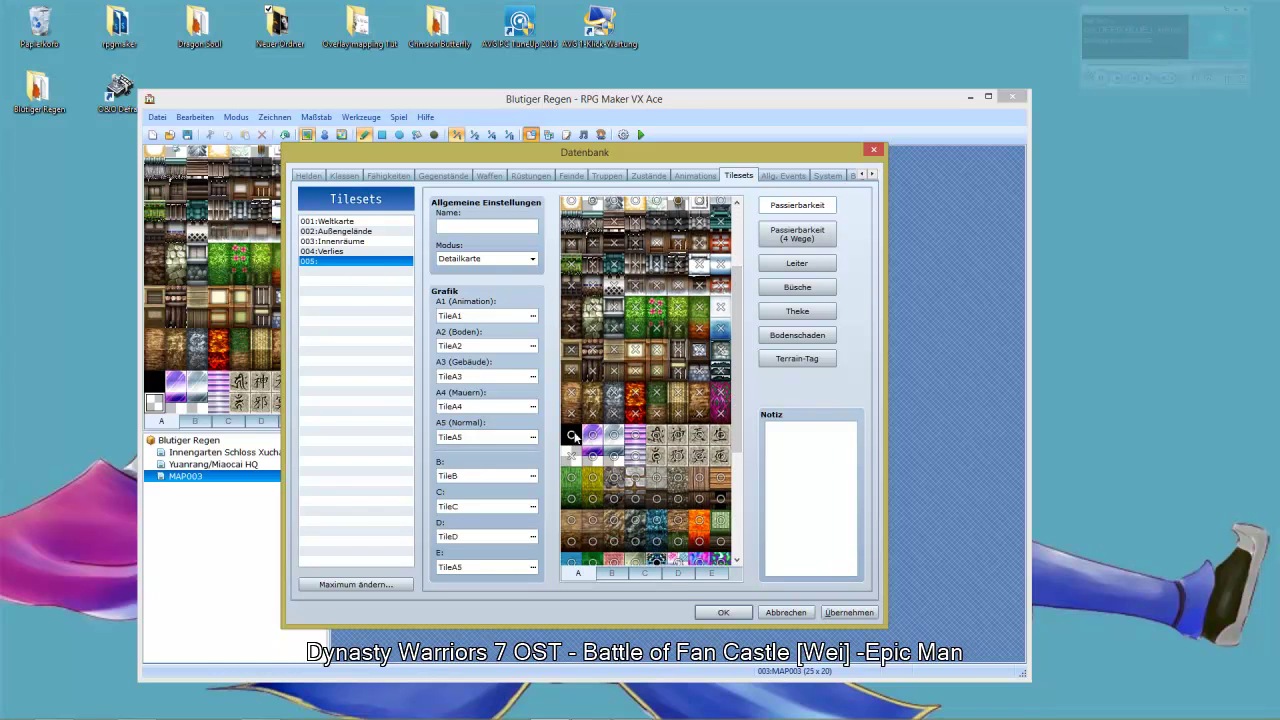
pyautogui.click(847, 612)
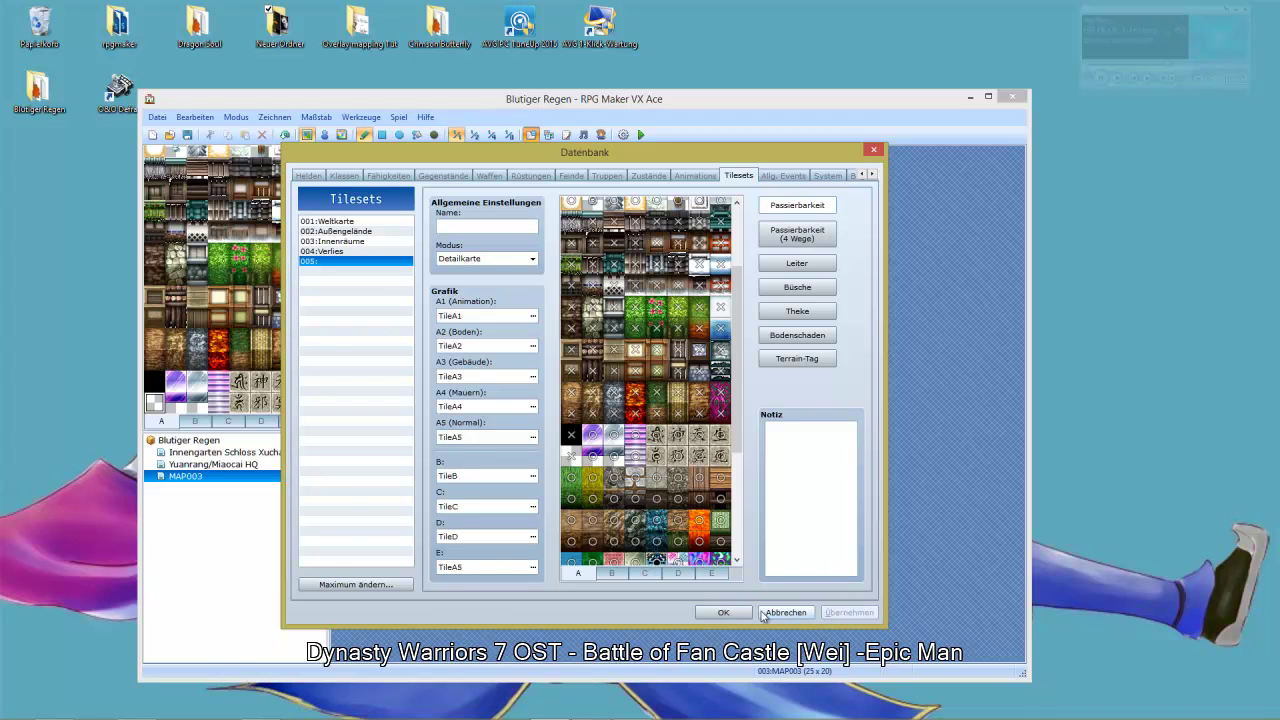
pyautogui.click(723, 612)
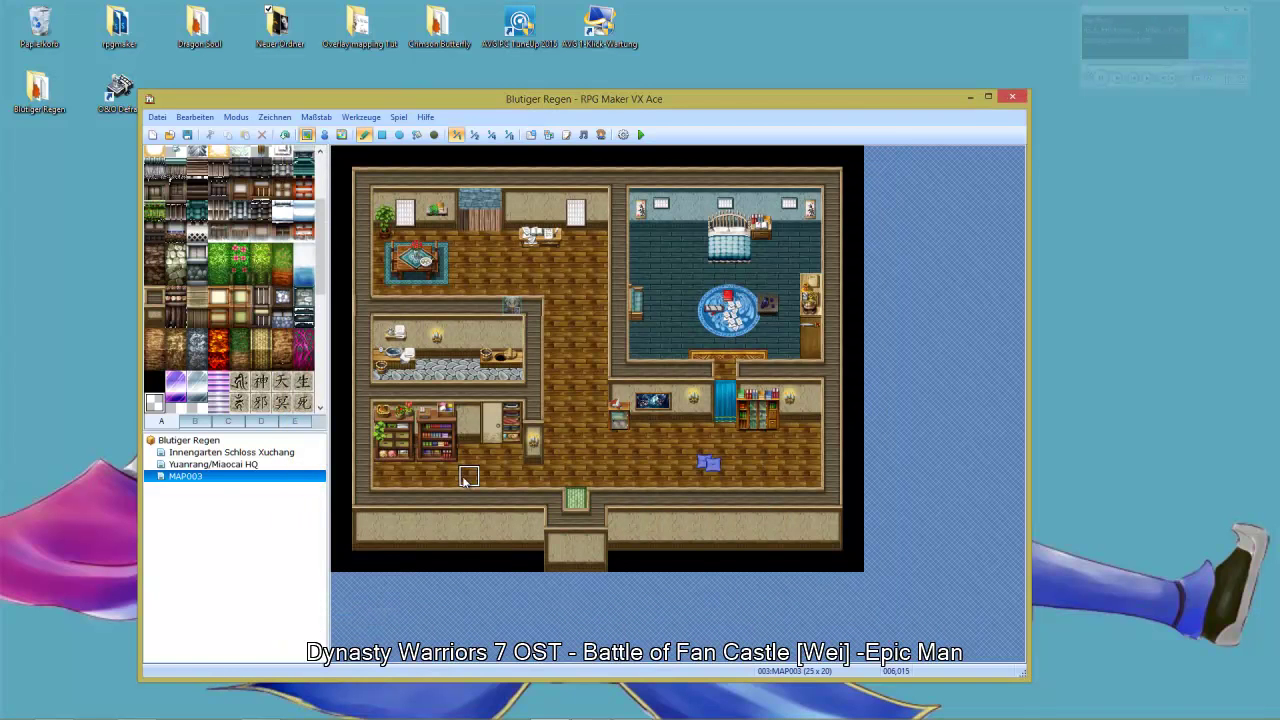
# Pick an empty tile from tile page E and place it on the wooden entrance of the upper-left room
pyautogui.click(297, 424)
pyautogui.scroll(-4, 238, 388)
pyautogui.click(176, 328)
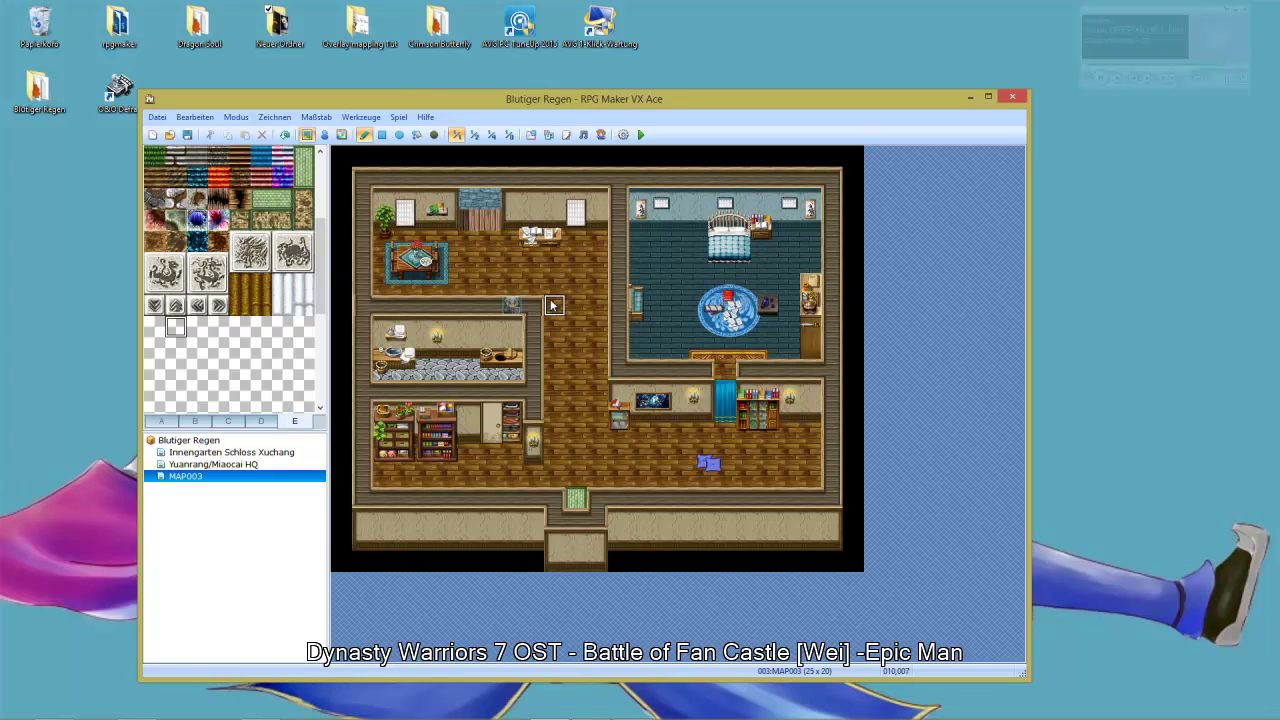
pyautogui.click(470, 222)
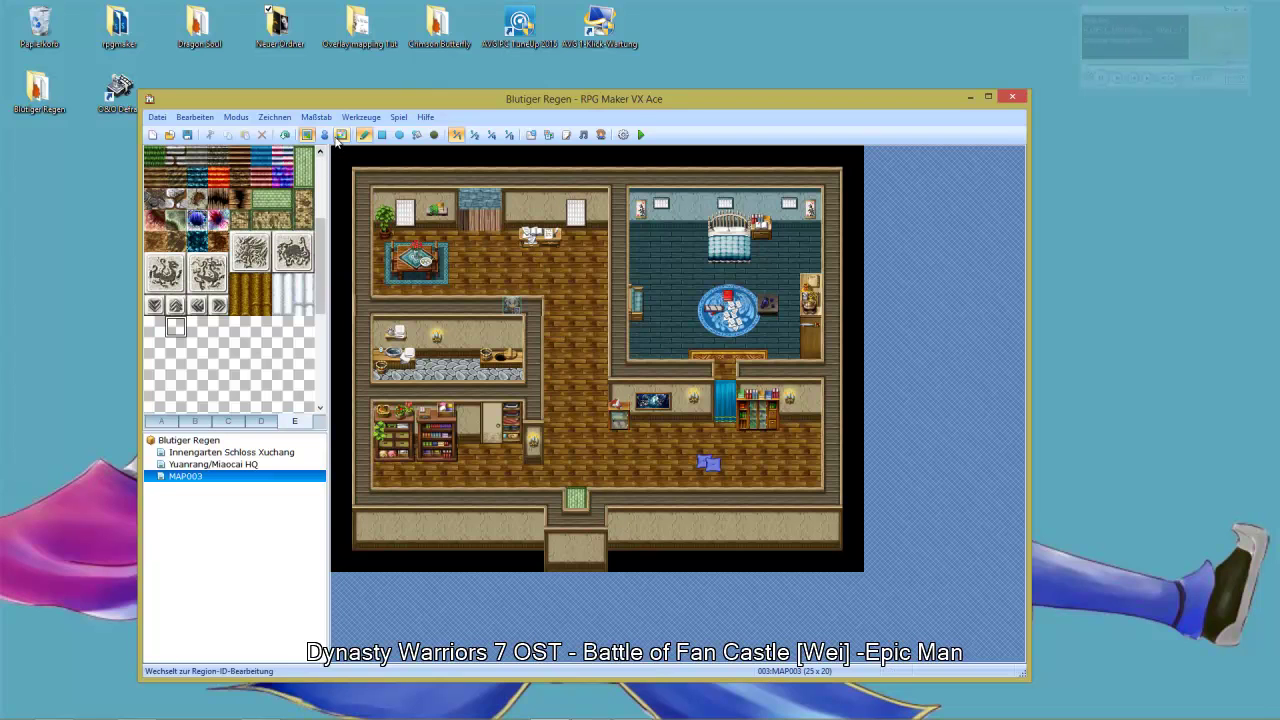
# Add a ready-made door event on the right half of the upper-left room's wooden entrance, using the dark wooden door graphic from !J_door2
pyautogui.click(323, 134)
pyautogui.rightClick(488, 222)
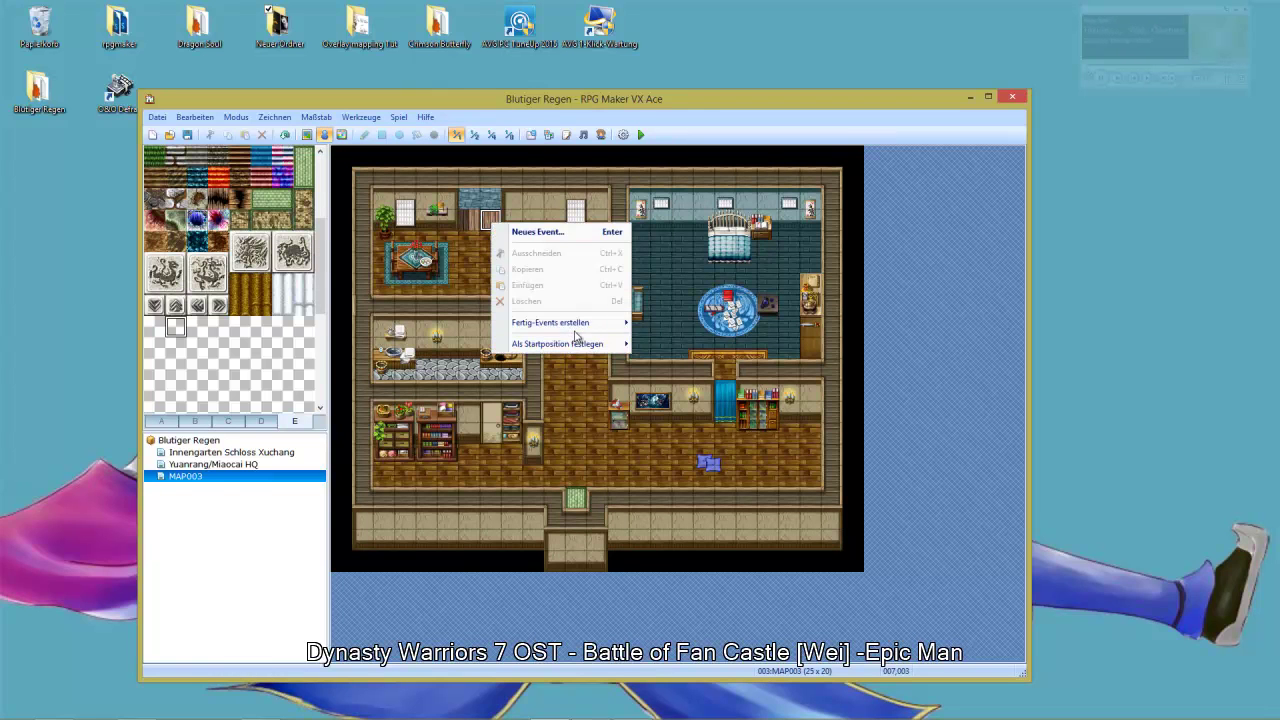
pyautogui.moveTo(576, 346)
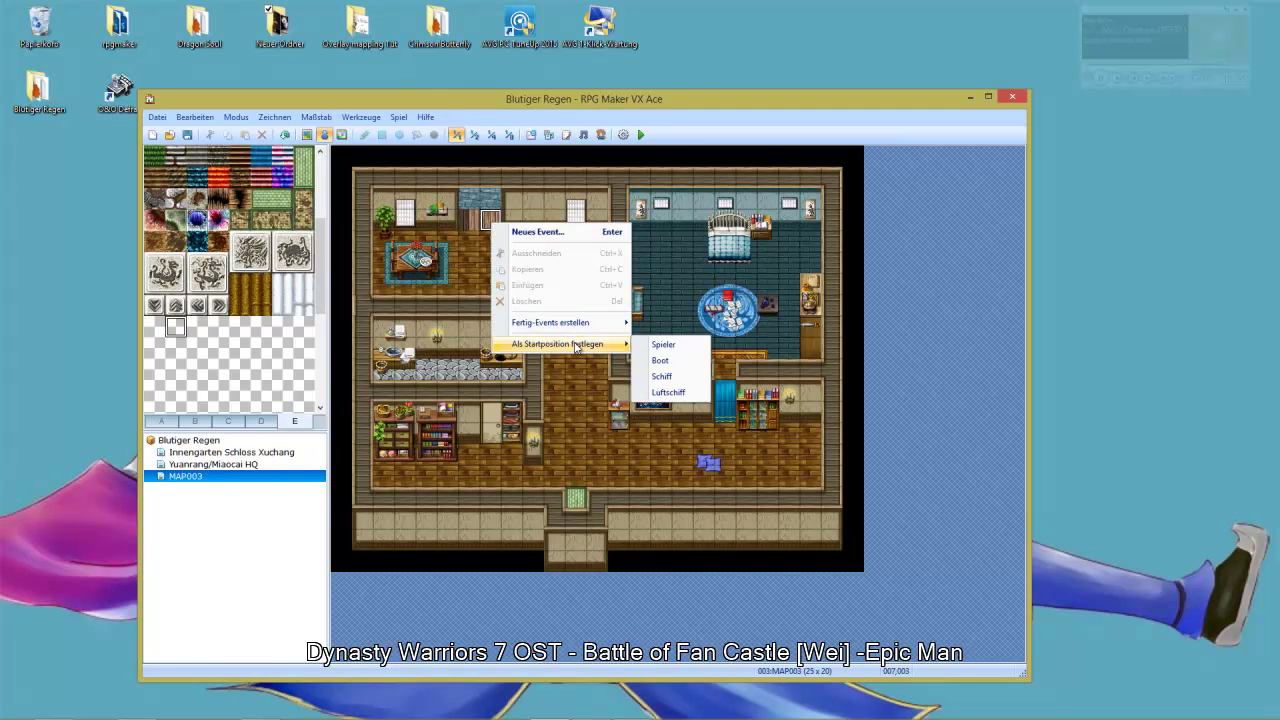
pyautogui.moveTo(580, 324)
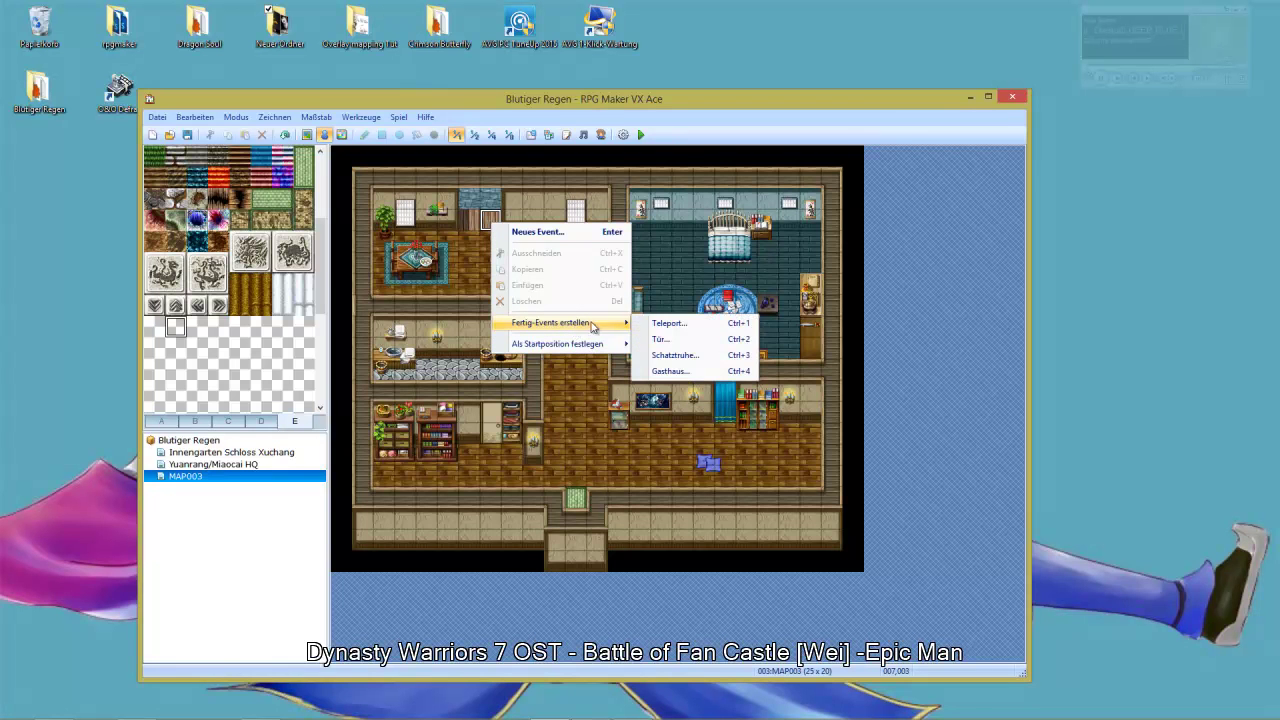
pyautogui.click(677, 346)
pyautogui.doubleClick(554, 390)
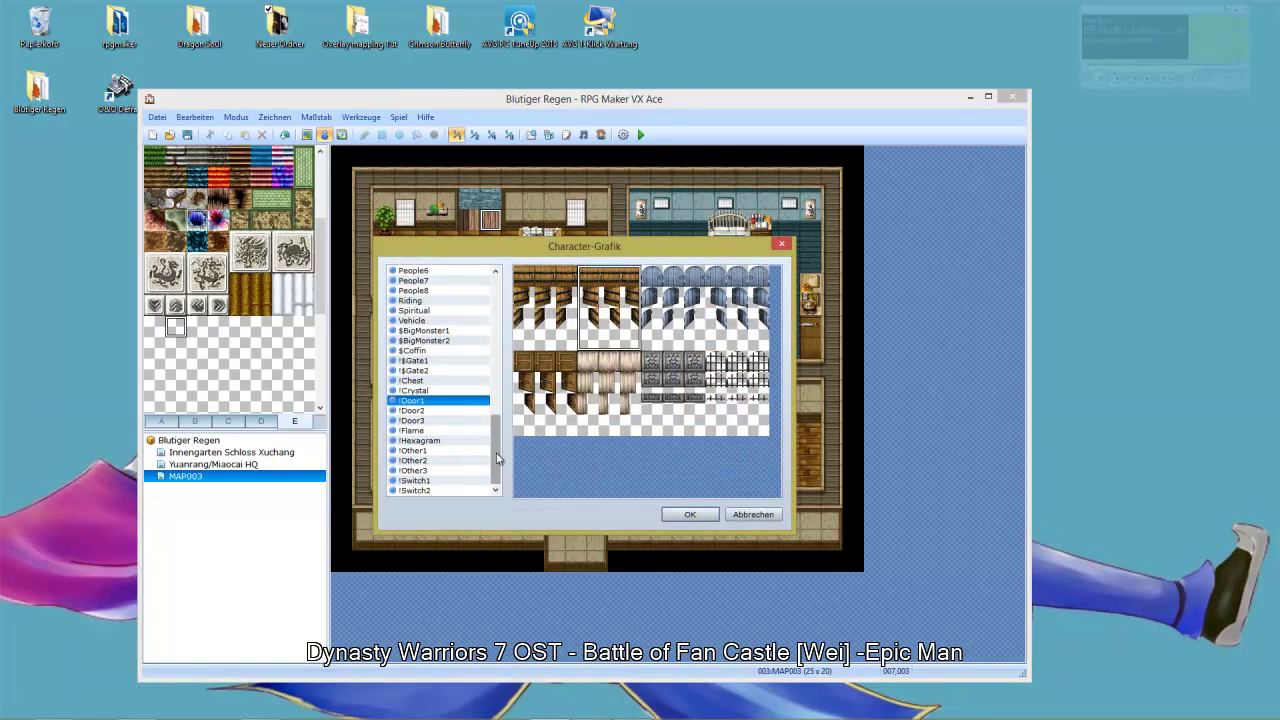
pyautogui.scroll(13, 455, 390)
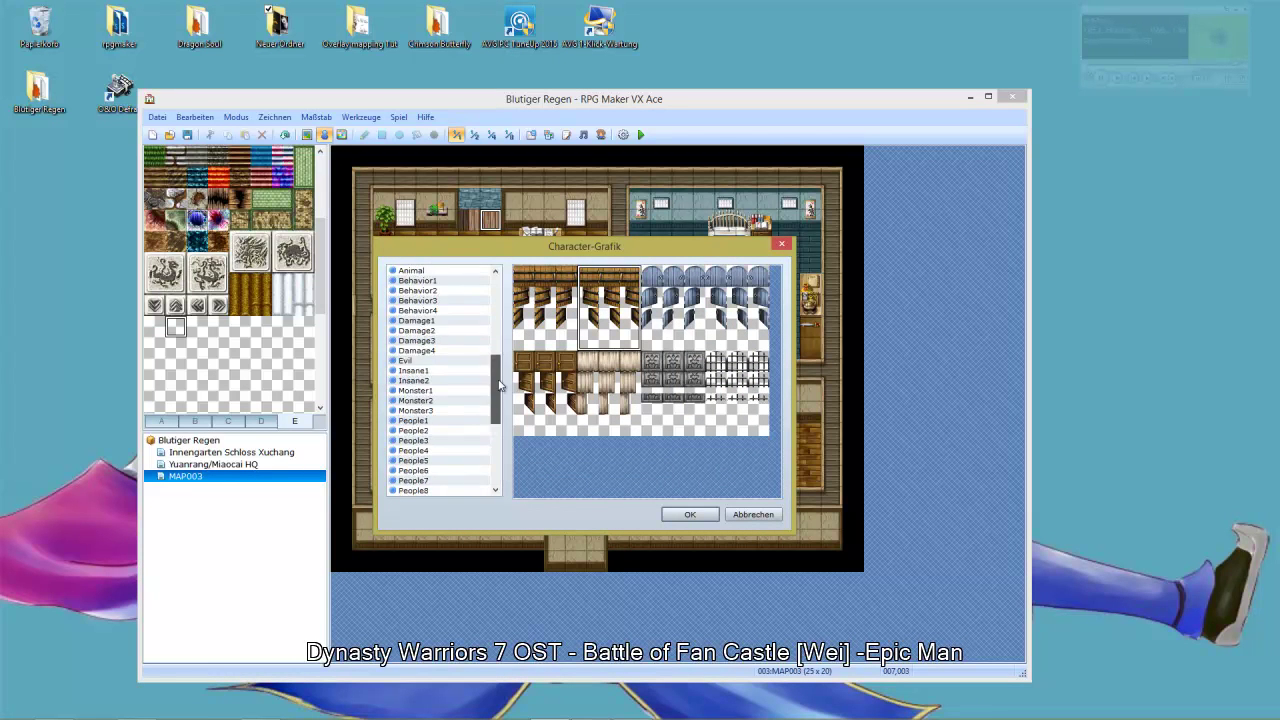
pyautogui.click(464, 350)
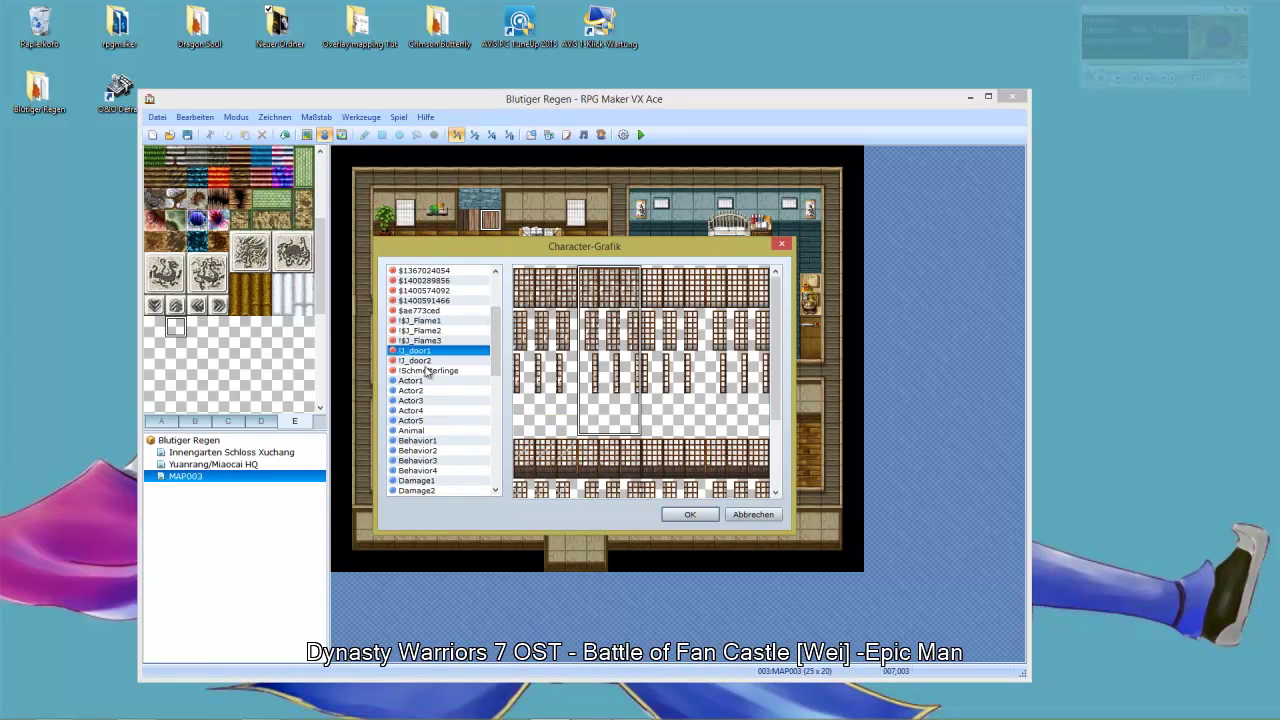
pyautogui.click(427, 371)
pyautogui.click(430, 361)
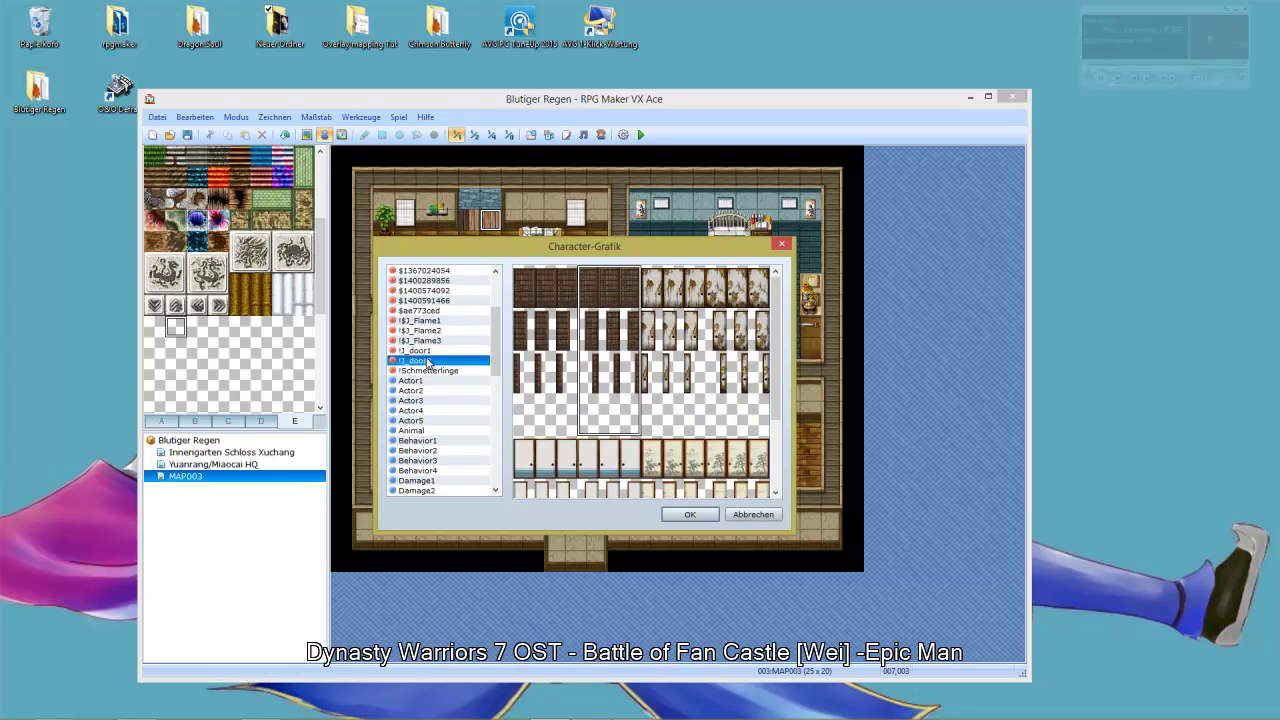
pyautogui.doubleClick(594, 357)
pyautogui.click(567, 449)
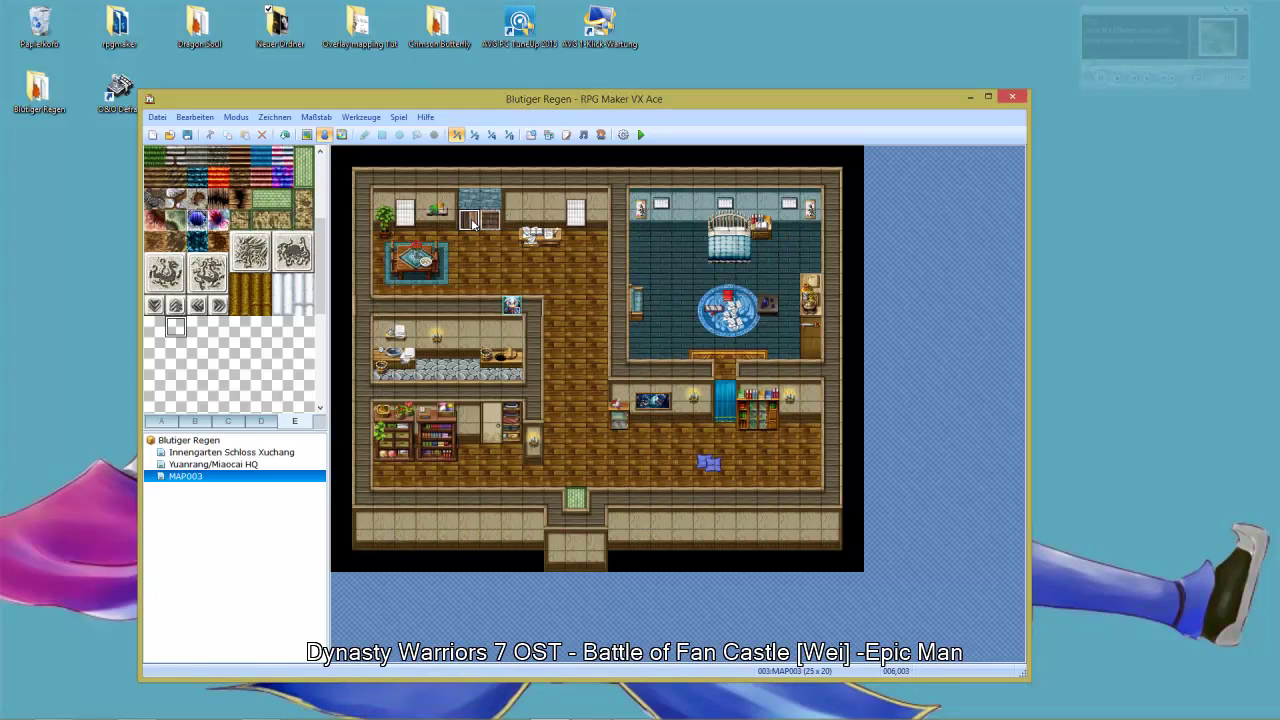
# Add a second ready-made door event on the entrance's left half, using the first dark wooden door graphic of !J_door2
pyautogui.rightClick(486, 221)
pyautogui.moveTo(552, 345)
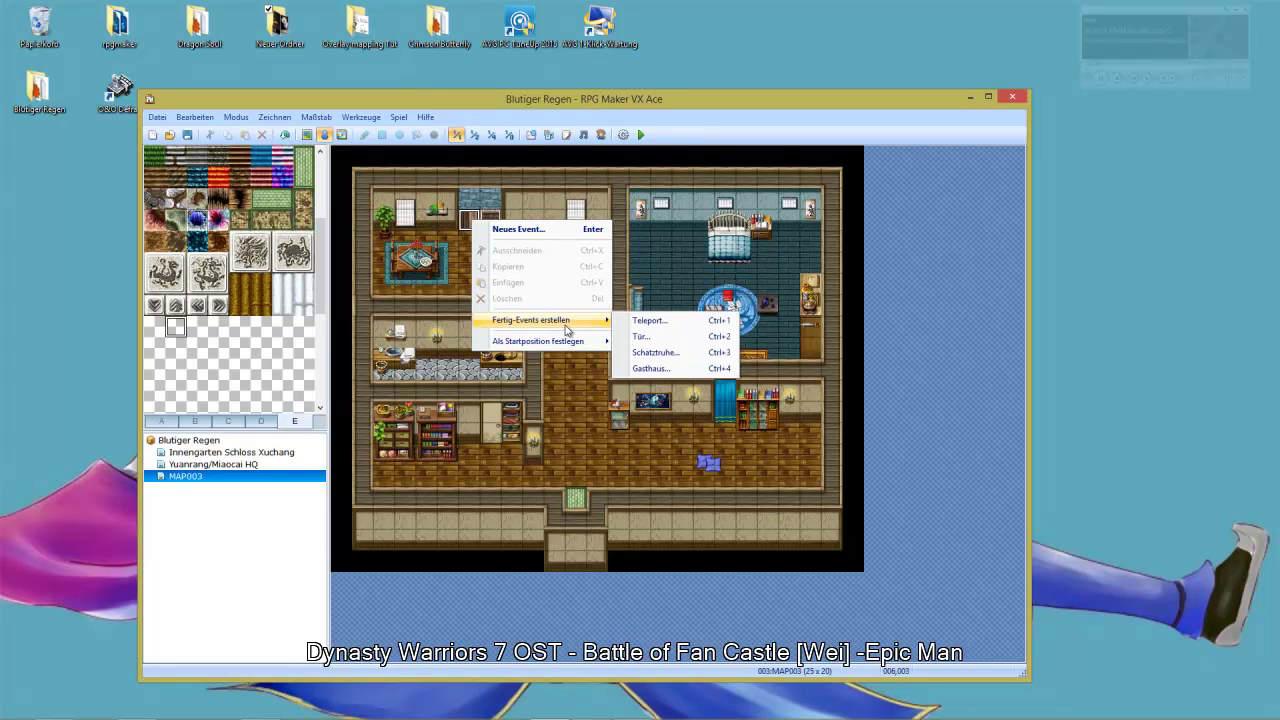
pyautogui.click(641, 336)
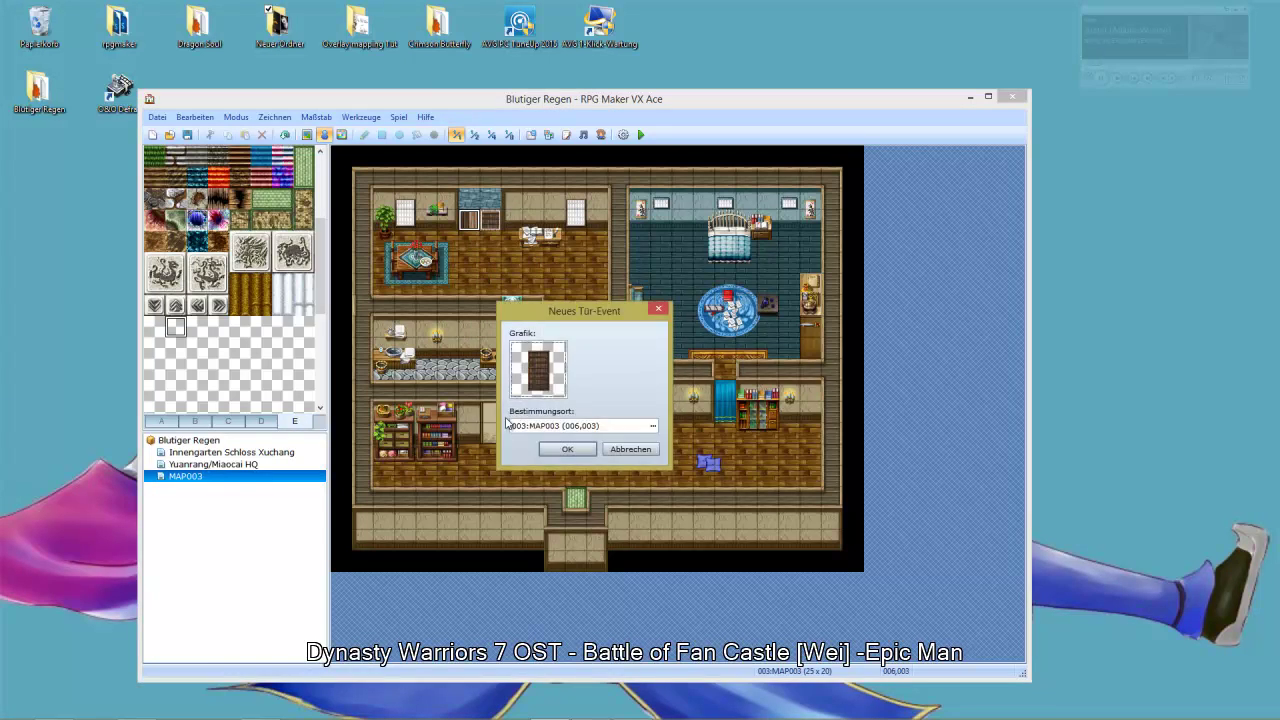
pyautogui.doubleClick(541, 375)
pyautogui.click(554, 315)
pyautogui.click(686, 517)
pyautogui.click(549, 453)
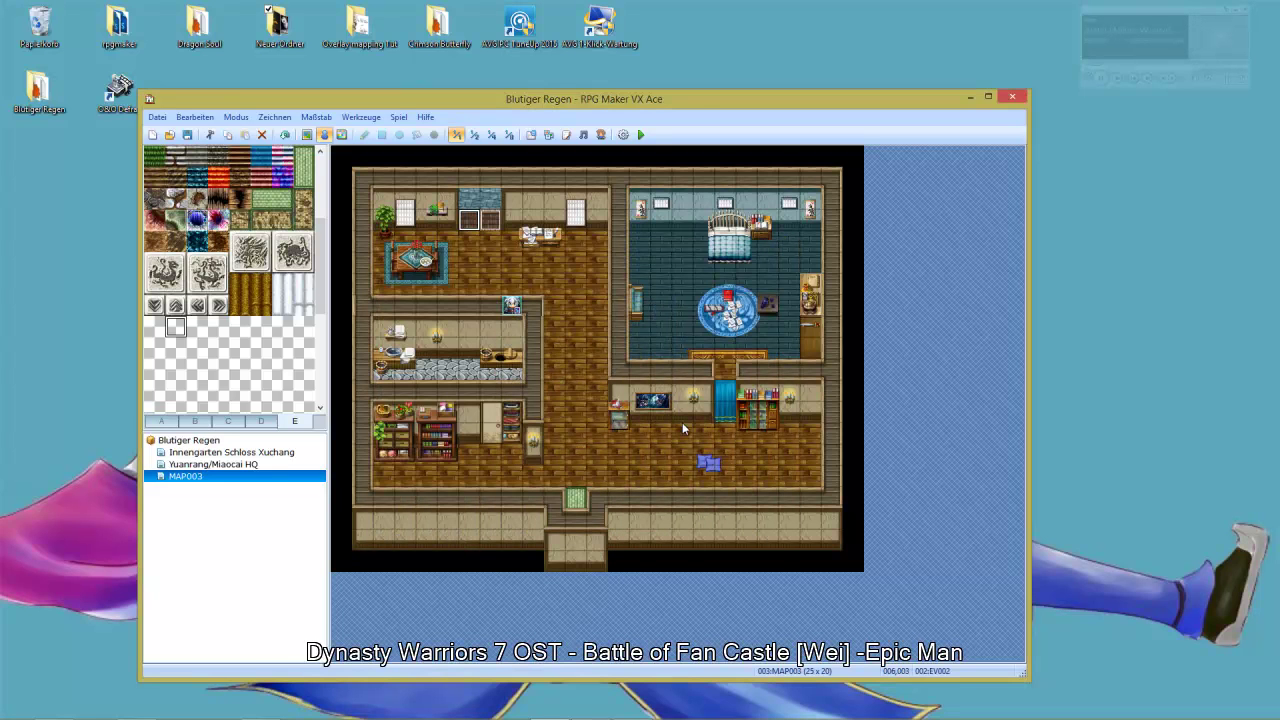
pyautogui.click(147, 332)
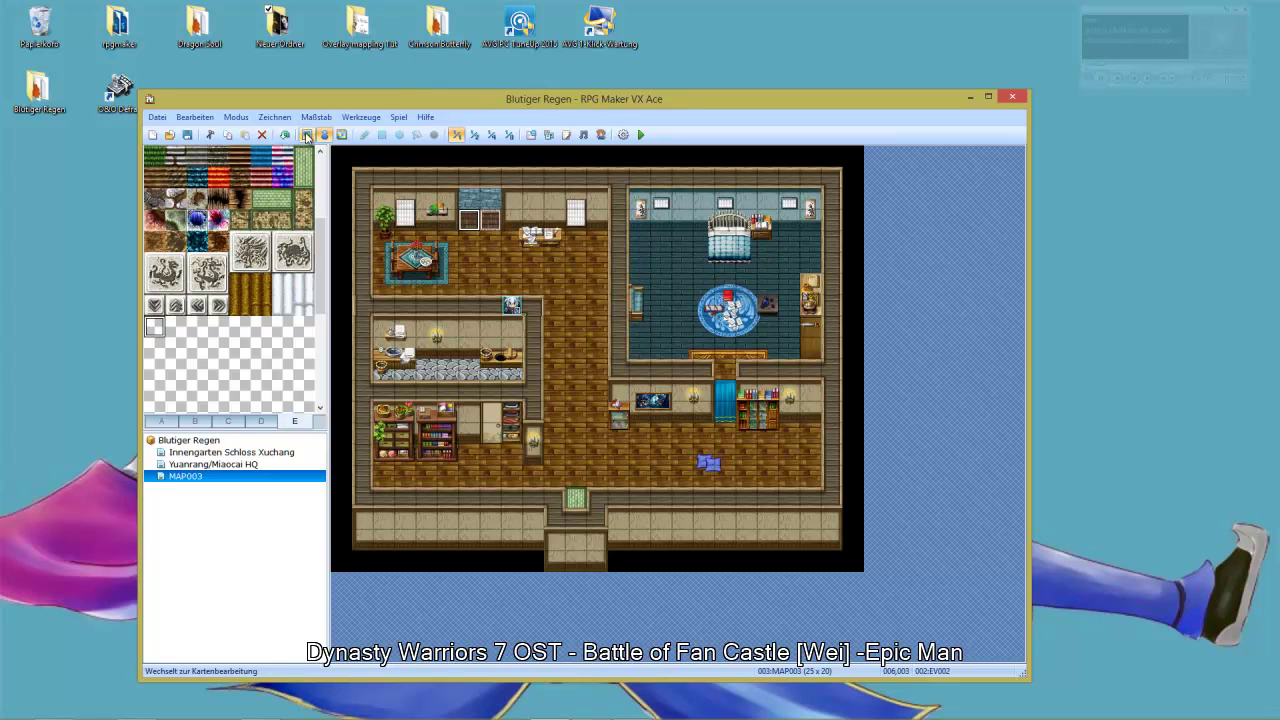
pyautogui.click(1148, 79)
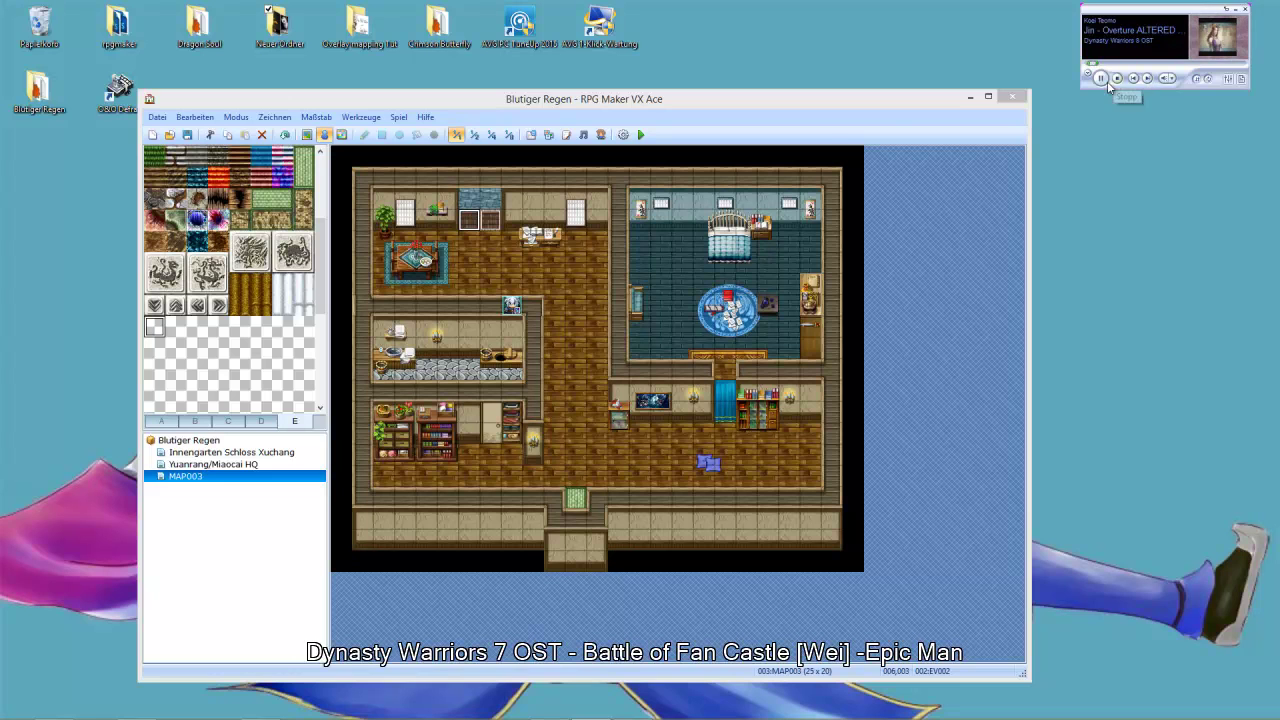
pyautogui.click(816, 138)
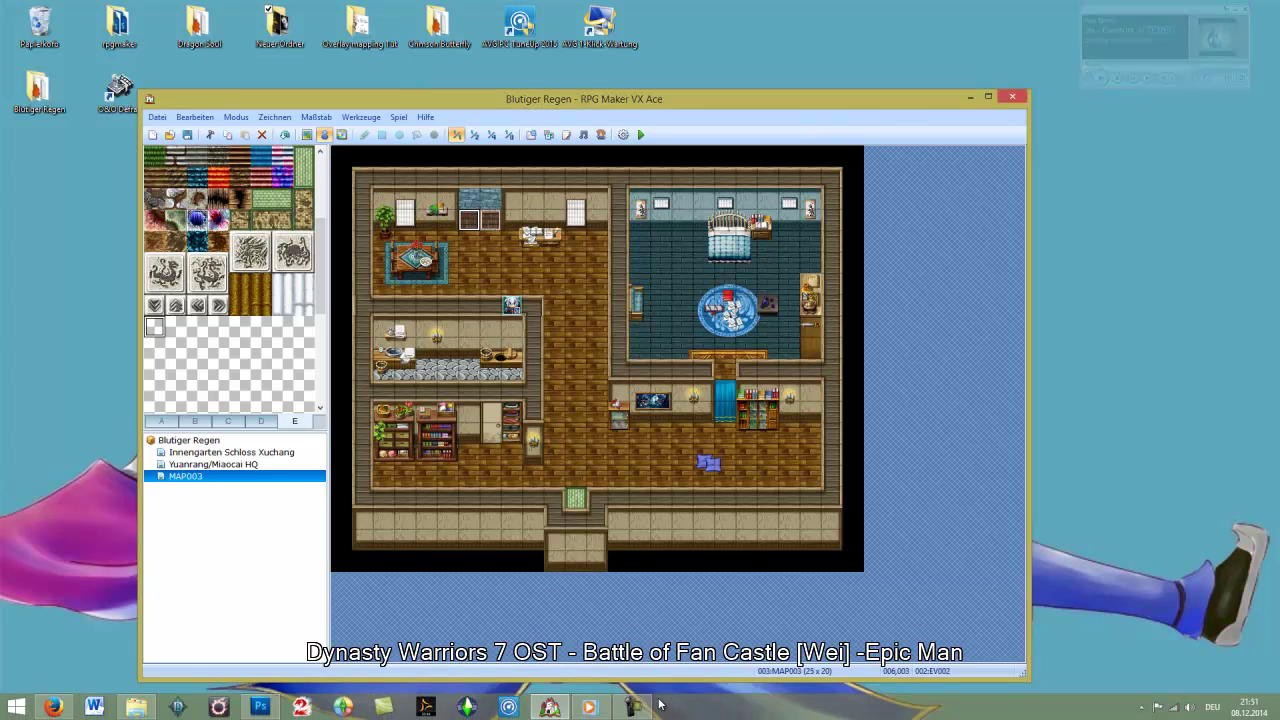
pyautogui.click(634, 707)
pyautogui.click(638, 710)
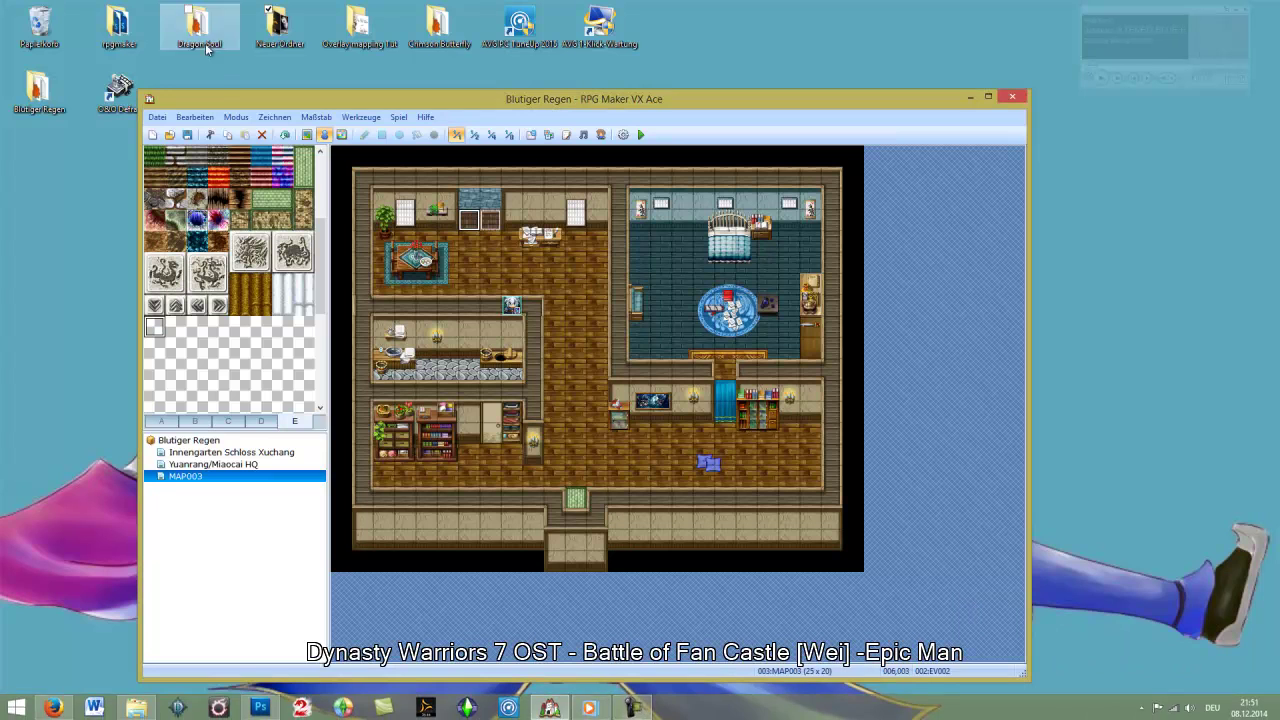
# Playtest the project by starting a new game on MAP003, and close the game window
pyautogui.click(641, 138)
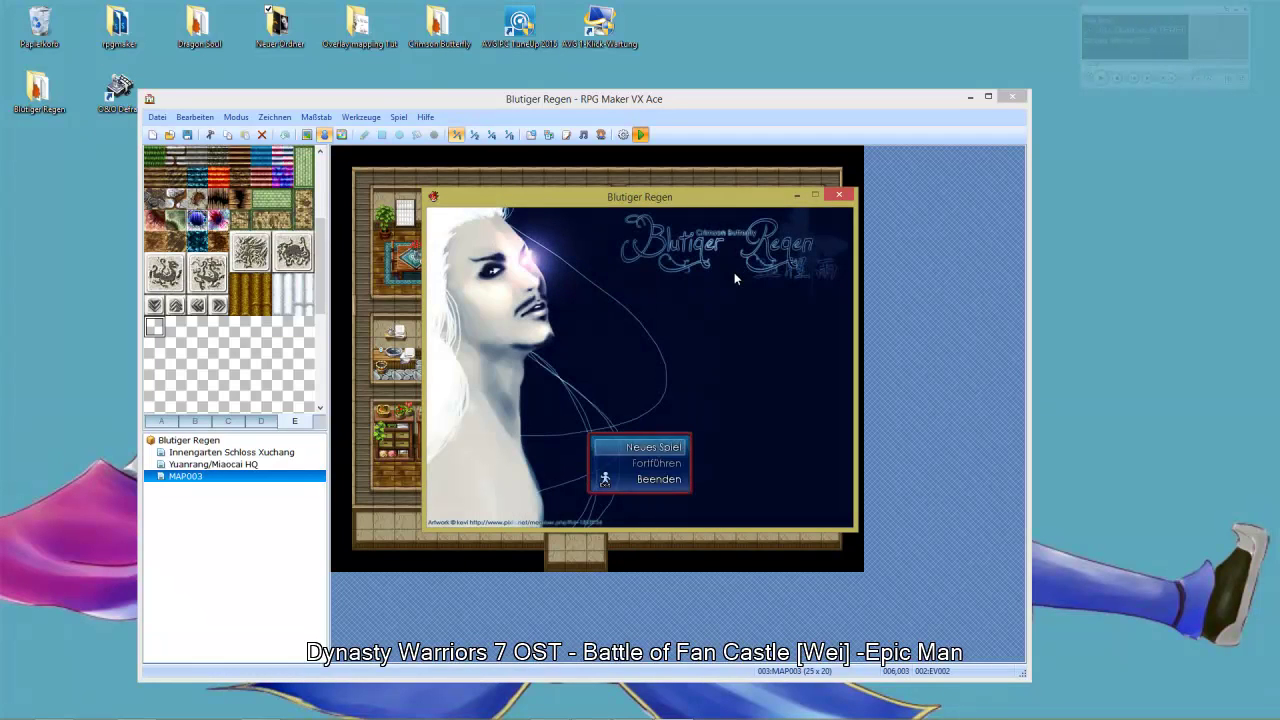
pyautogui.press('Return')
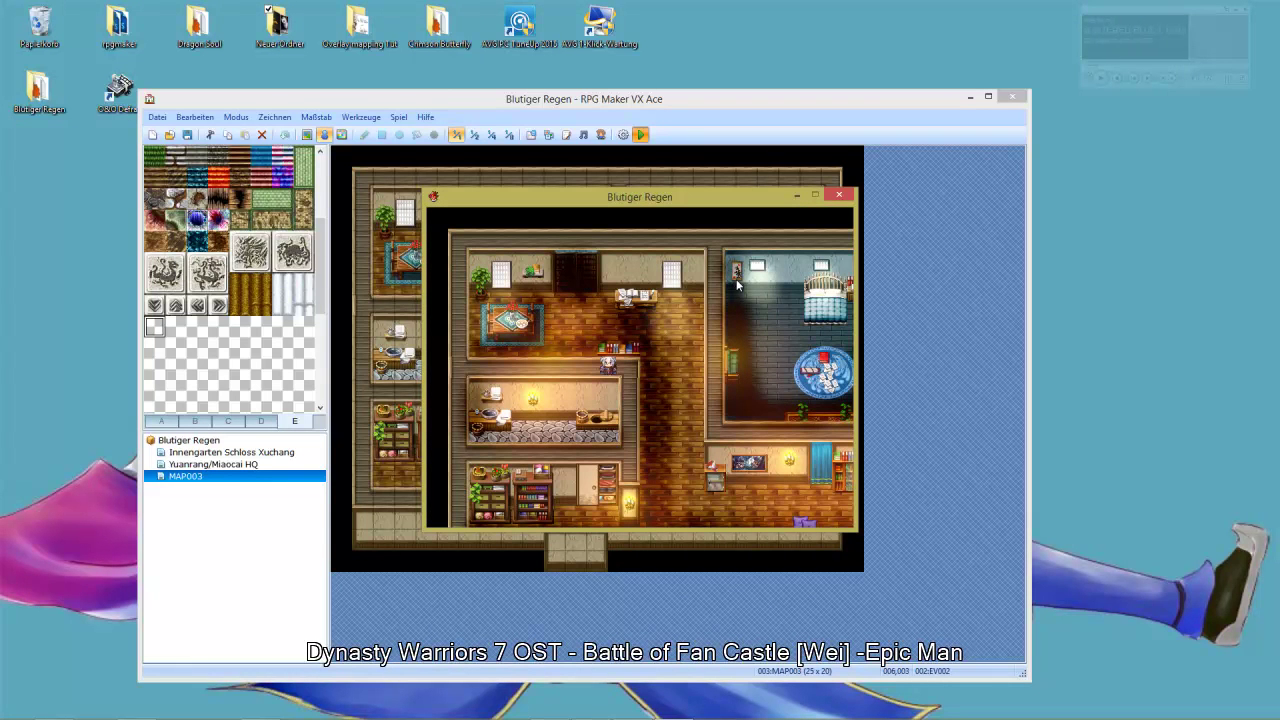
pyautogui.click(838, 195)
pyautogui.click(837, 195)
# Move the player's start position to tile 010,006 at the top of the corridor, and launch a playtest with the changes saved
pyautogui.moveTo(506, 316); pyautogui.dragTo(549, 295)
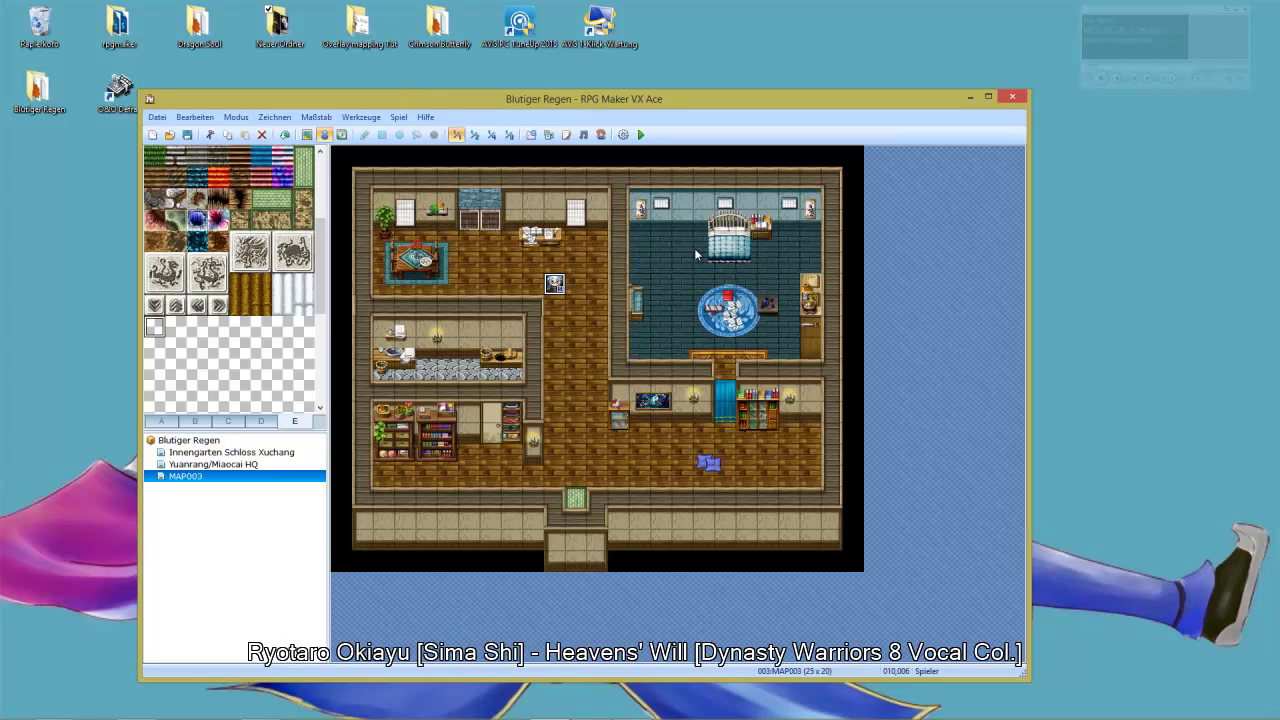
pyautogui.click(641, 134)
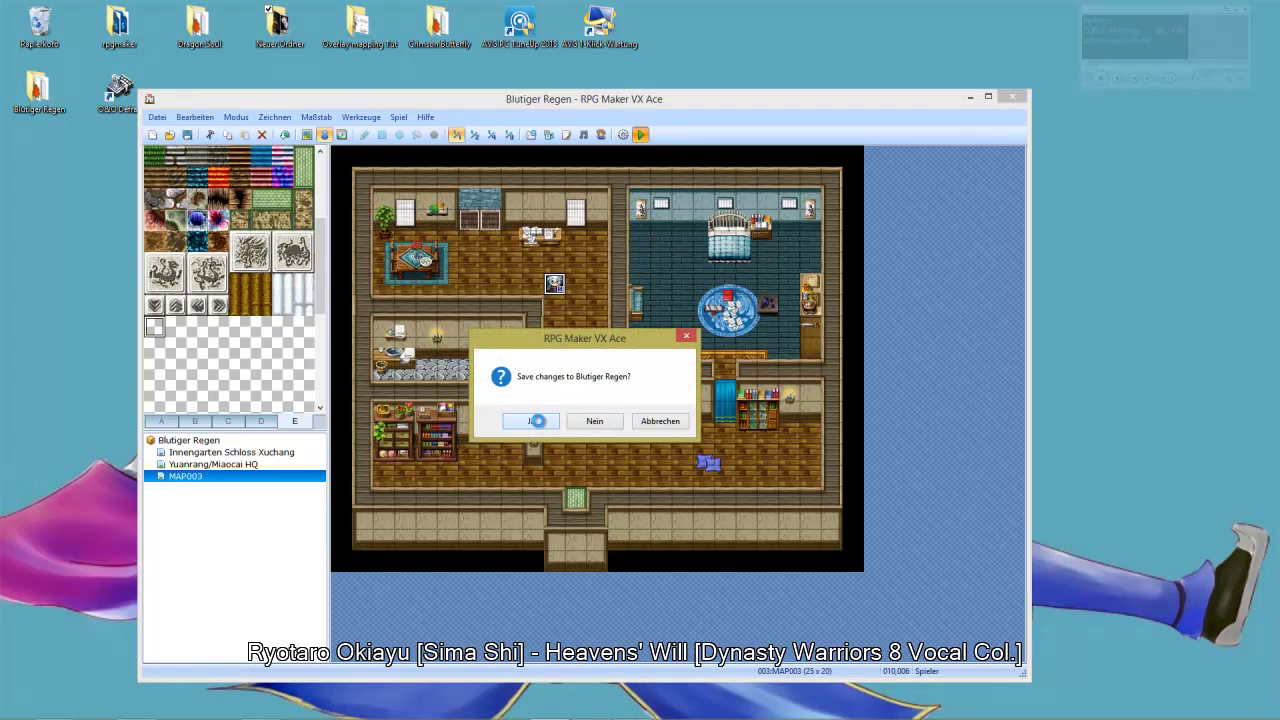
pyautogui.click(538, 424)
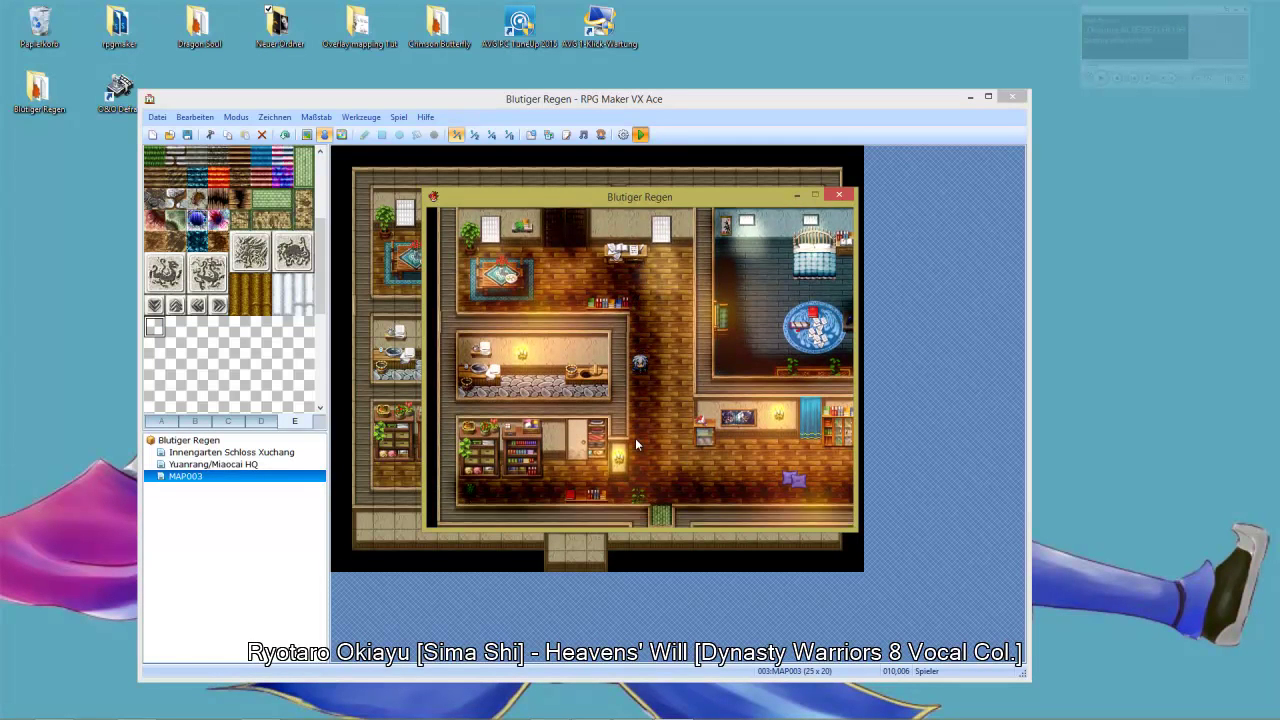
# Walk the character through the corridor, lower area and upper-left room to check passability and the light and shadow layers, and close the playtest
pyautogui.press('Down')
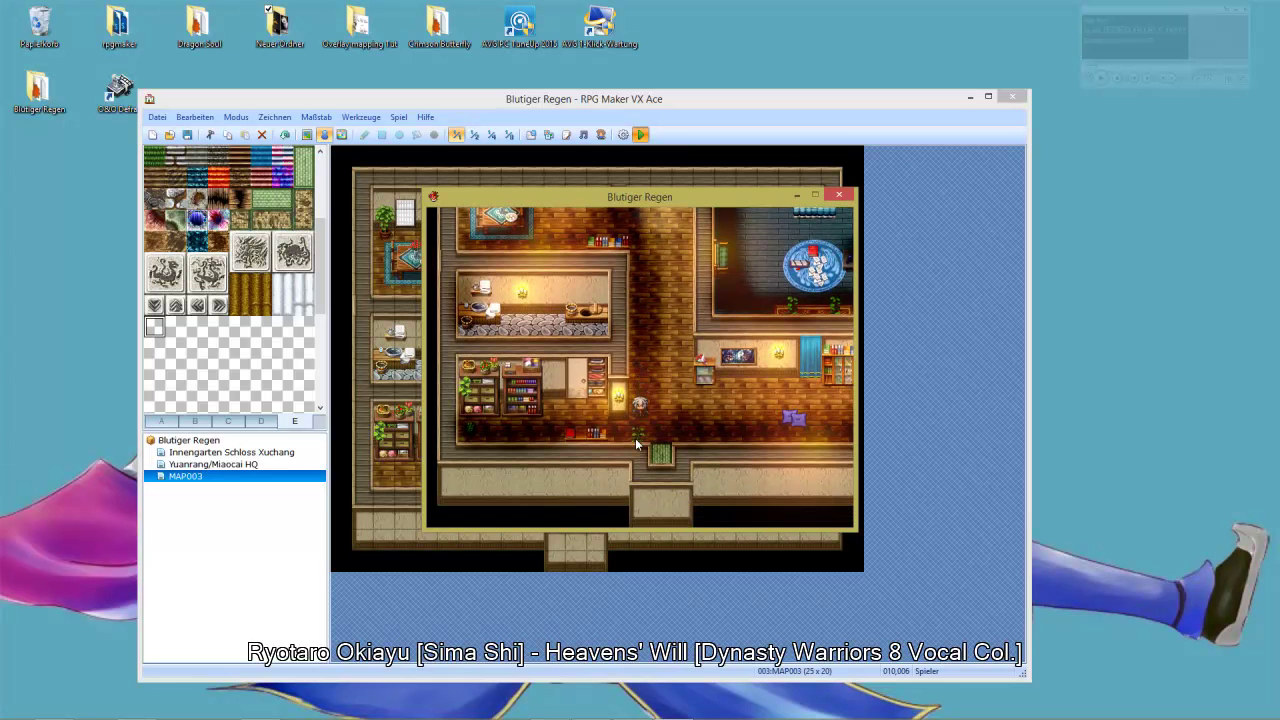
pyautogui.press('Right')
pyautogui.press('Right')
pyautogui.press('Down')
pyautogui.press('Up')
pyautogui.press('Right')
pyautogui.press('Left')
pyautogui.press('Up')
pyautogui.press('Up')
pyautogui.press('Left')
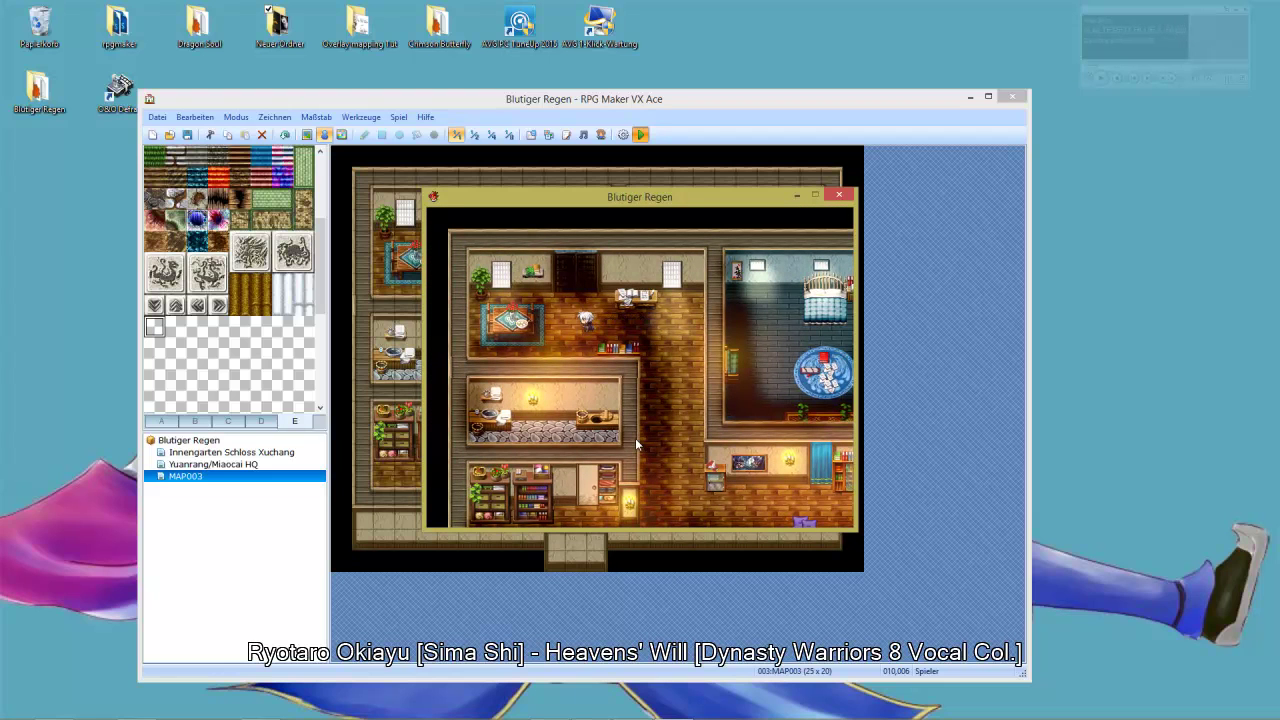
pyautogui.press('Right')
pyautogui.press('Up')
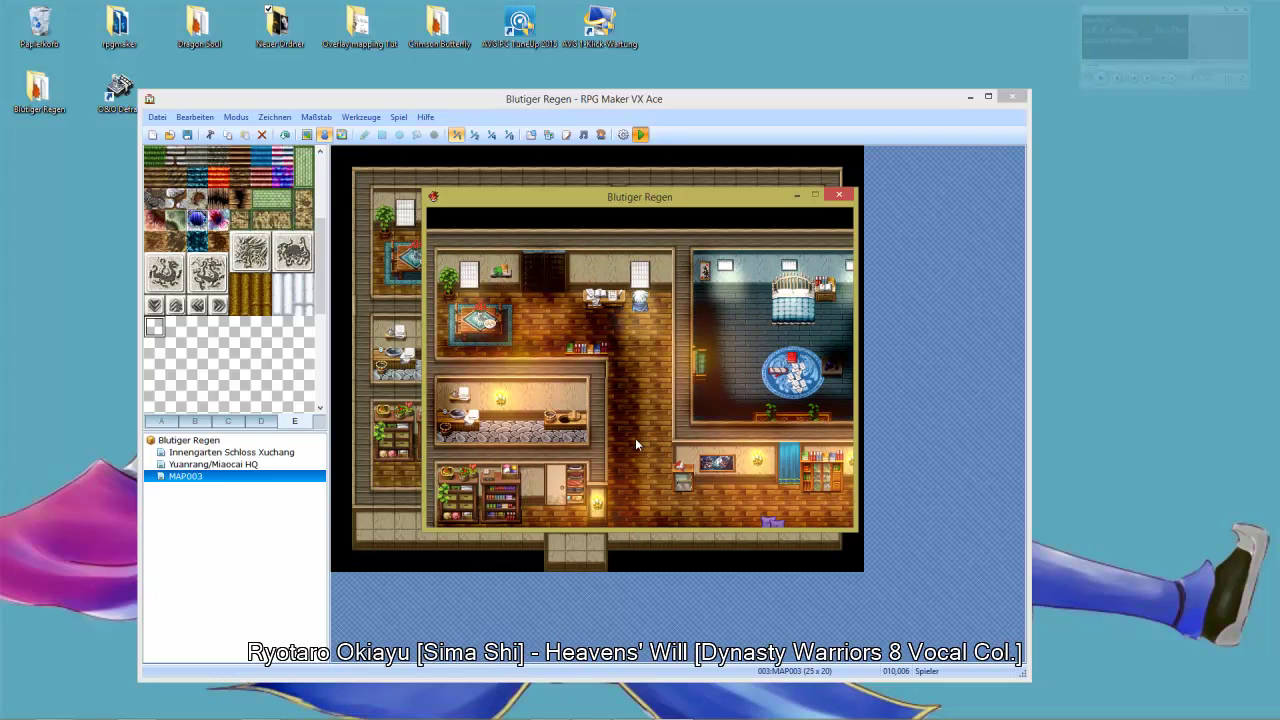
pyautogui.press('Down')
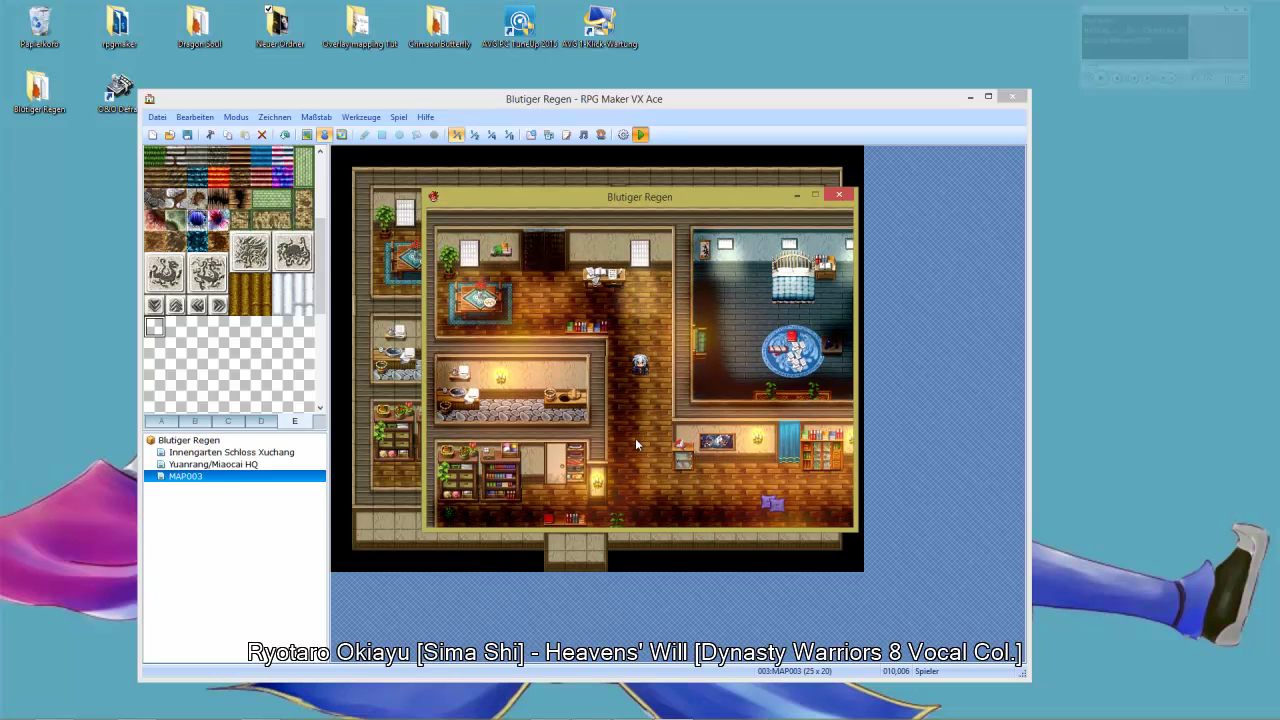
pyautogui.press('Down')
pyautogui.press('Right')
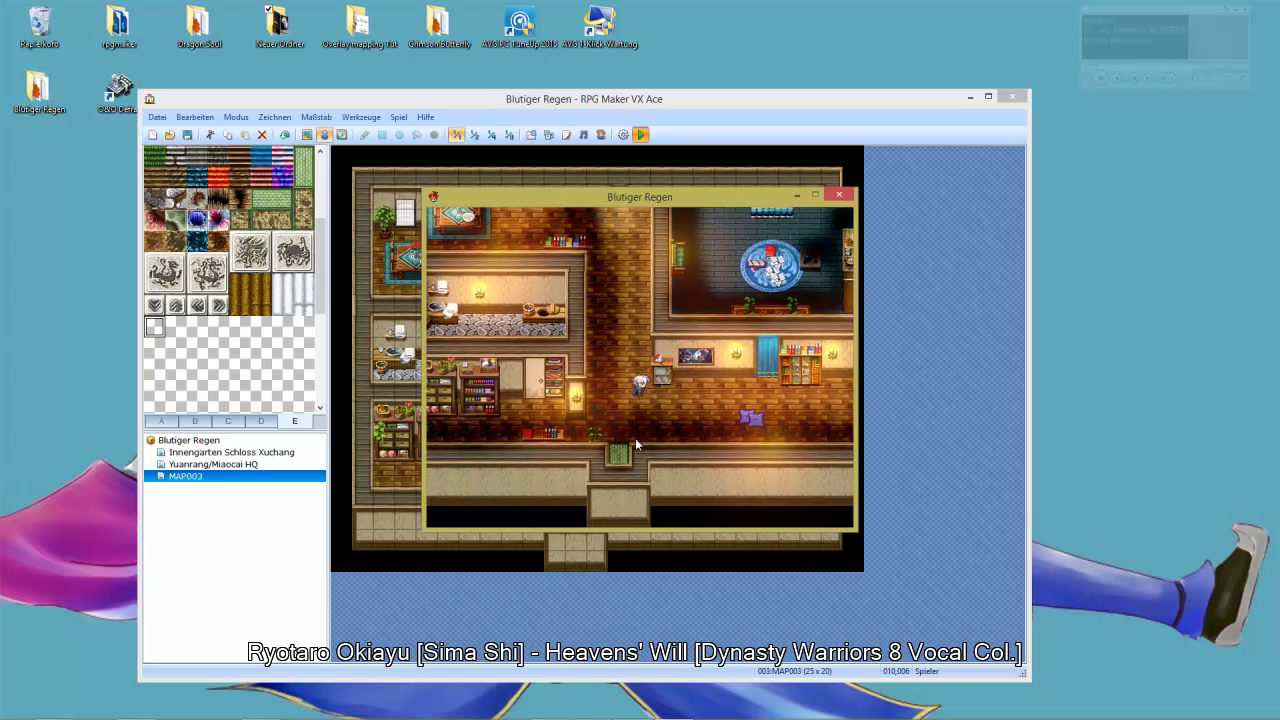
pyautogui.press('Left')
pyautogui.press('Left')
pyautogui.press('Up')
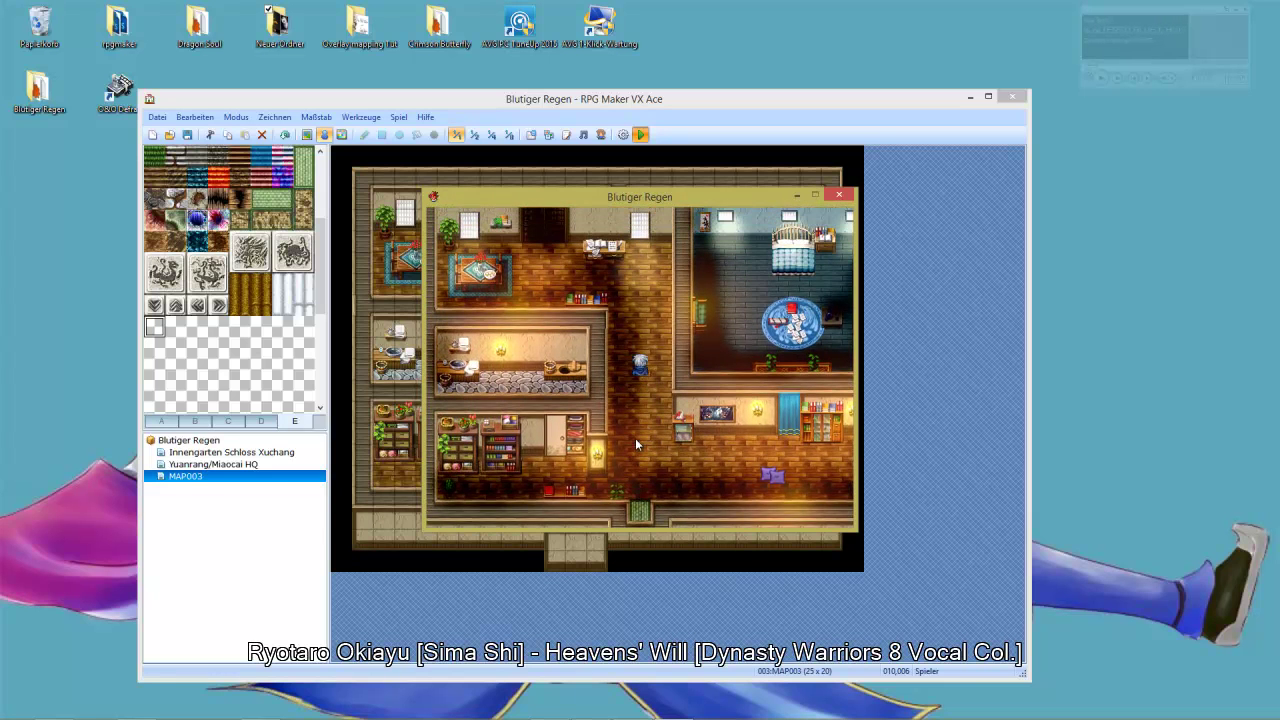
pyautogui.click(846, 194)
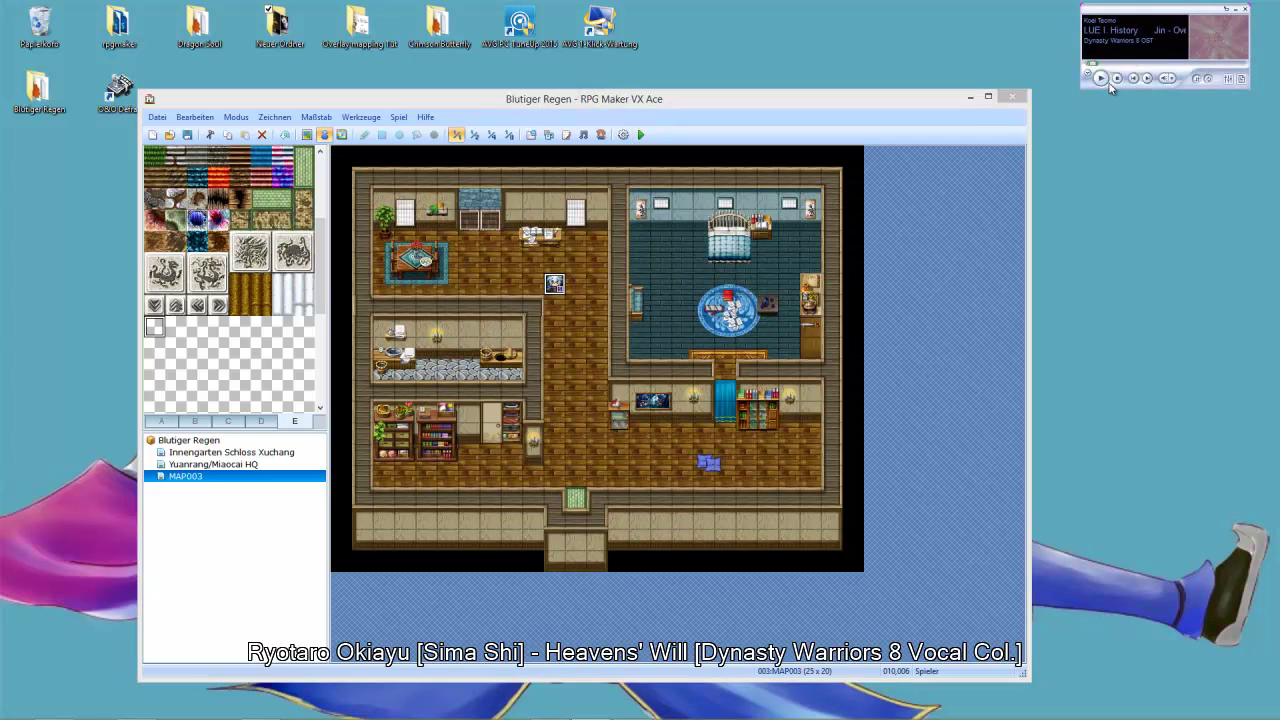
# Skip forward through the desktop media player's playlist in search of another music track
pyautogui.click(1149, 78)
pyautogui.click(1149, 78)
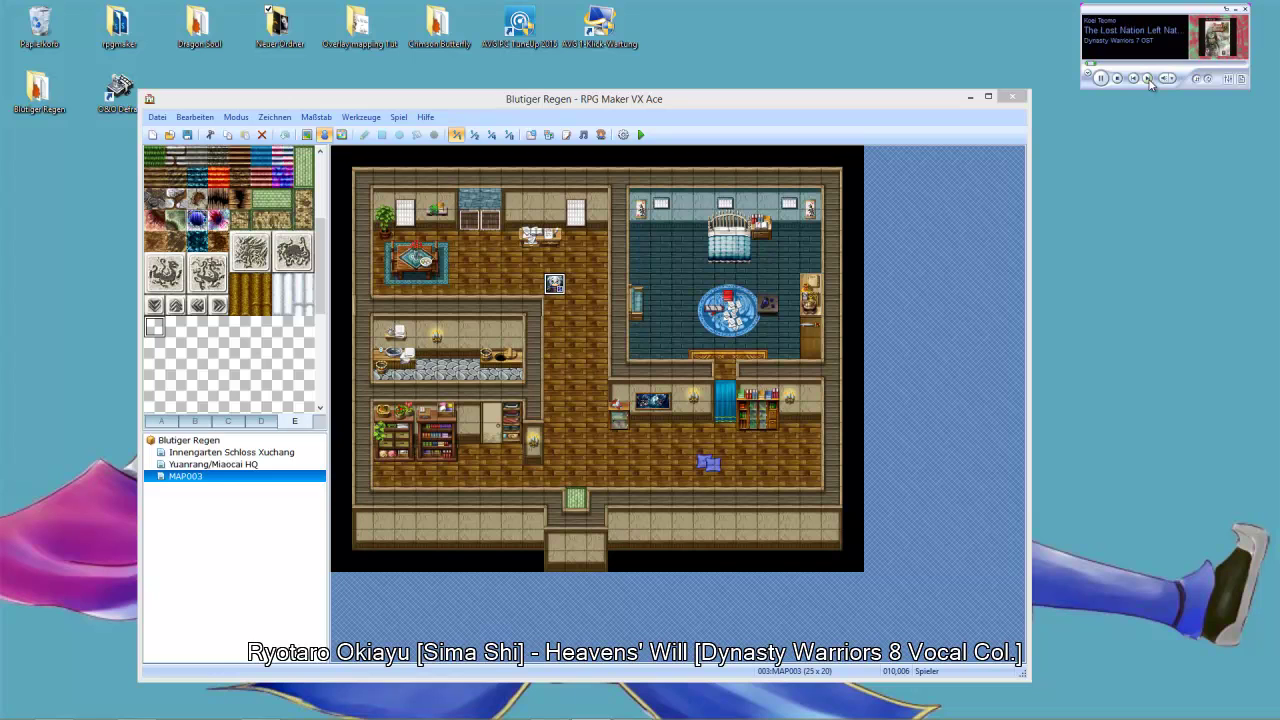
pyautogui.click(1149, 78)
pyautogui.click(1149, 78)
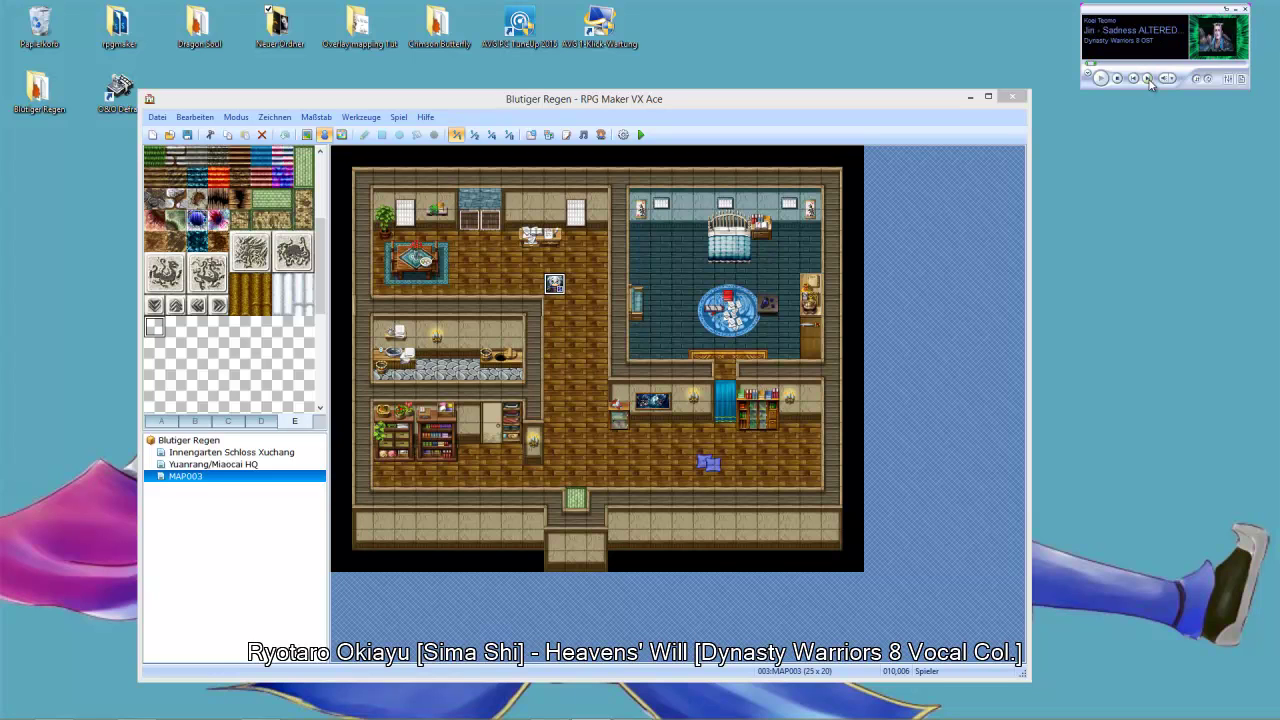
pyautogui.click(1149, 78)
pyautogui.click(1149, 78)
pyautogui.click(1149, 78)
pyautogui.click(1149, 78)
pyautogui.click(1149, 78)
pyautogui.click(1149, 78)
pyautogui.click(1149, 78)
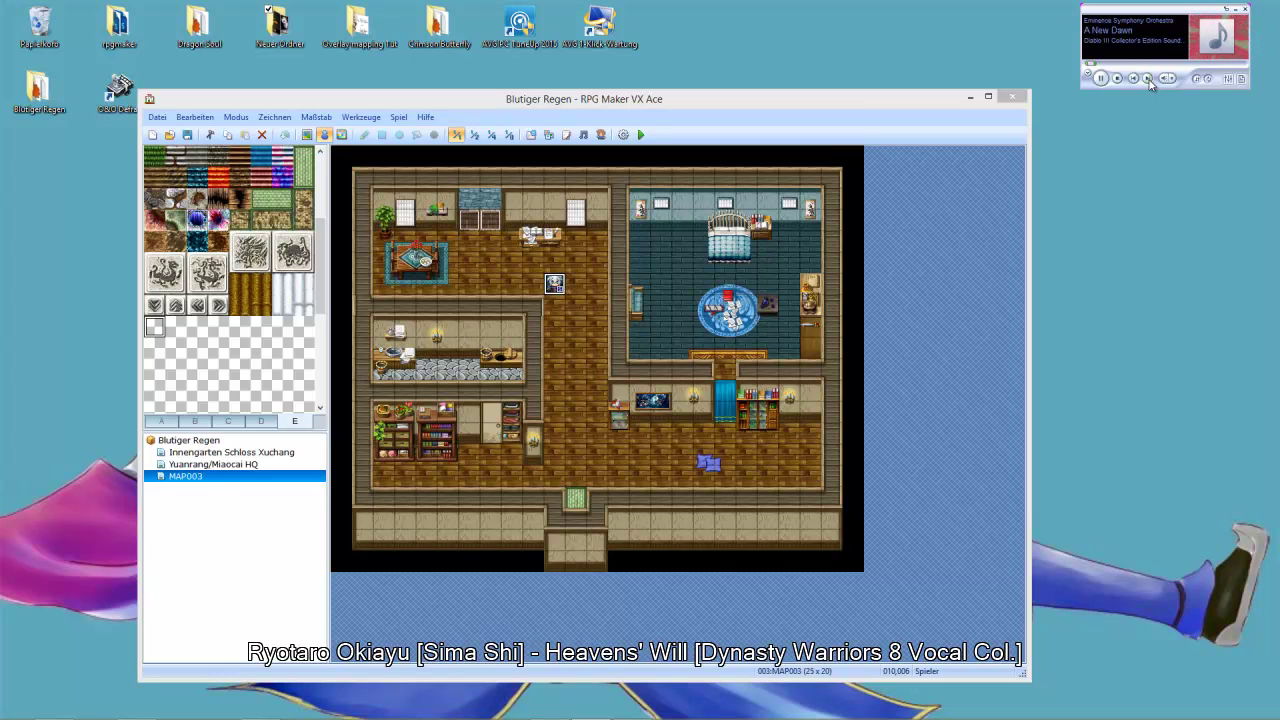
pyautogui.click(1149, 78)
pyautogui.click(1149, 78)
pyautogui.click(1149, 78)
pyautogui.click(1149, 78)
pyautogui.click(1149, 78)
pyautogui.click(1149, 78)
pyautogui.click(1147, 78)
pyautogui.click(1148, 78)
pyautogui.click(1148, 78)
pyautogui.click(1148, 78)
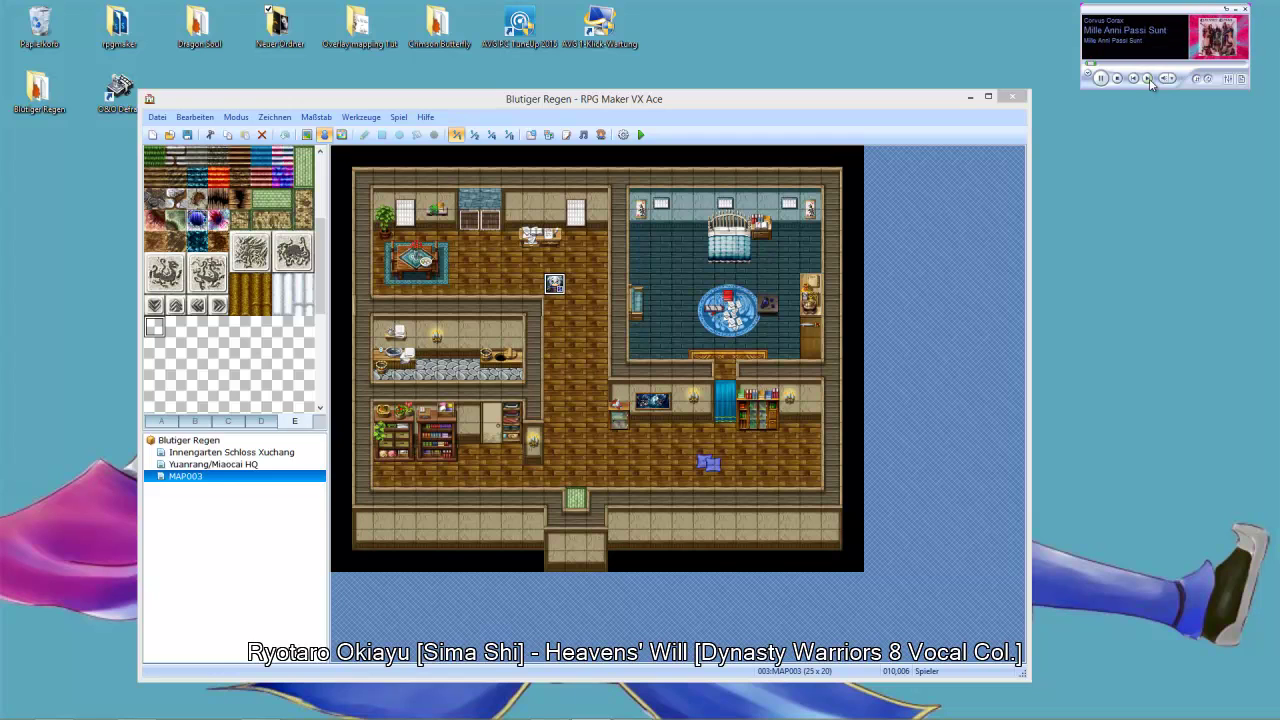
pyautogui.click(1148, 78)
pyautogui.click(1148, 78)
pyautogui.click(1148, 78)
pyautogui.click(1148, 78)
pyautogui.click(1148, 78)
pyautogui.click(1148, 78)
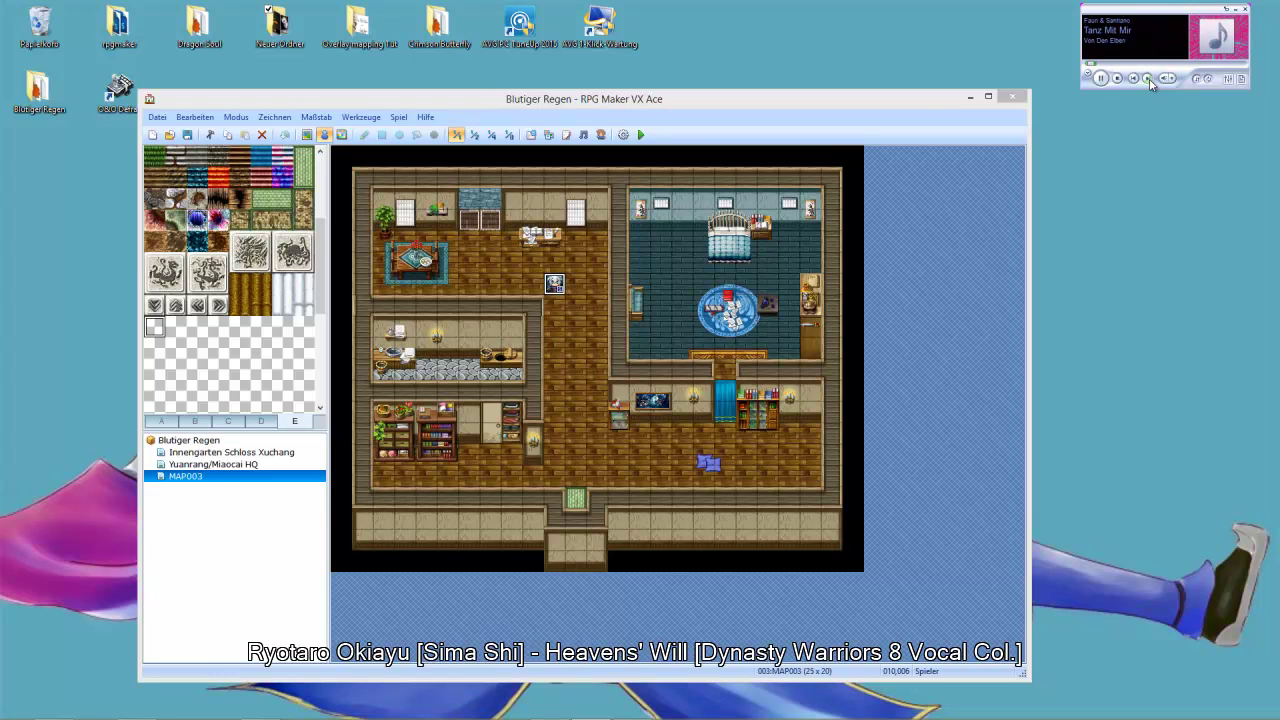
pyautogui.click(1148, 78)
pyautogui.click(1148, 78)
pyautogui.click(1148, 78)
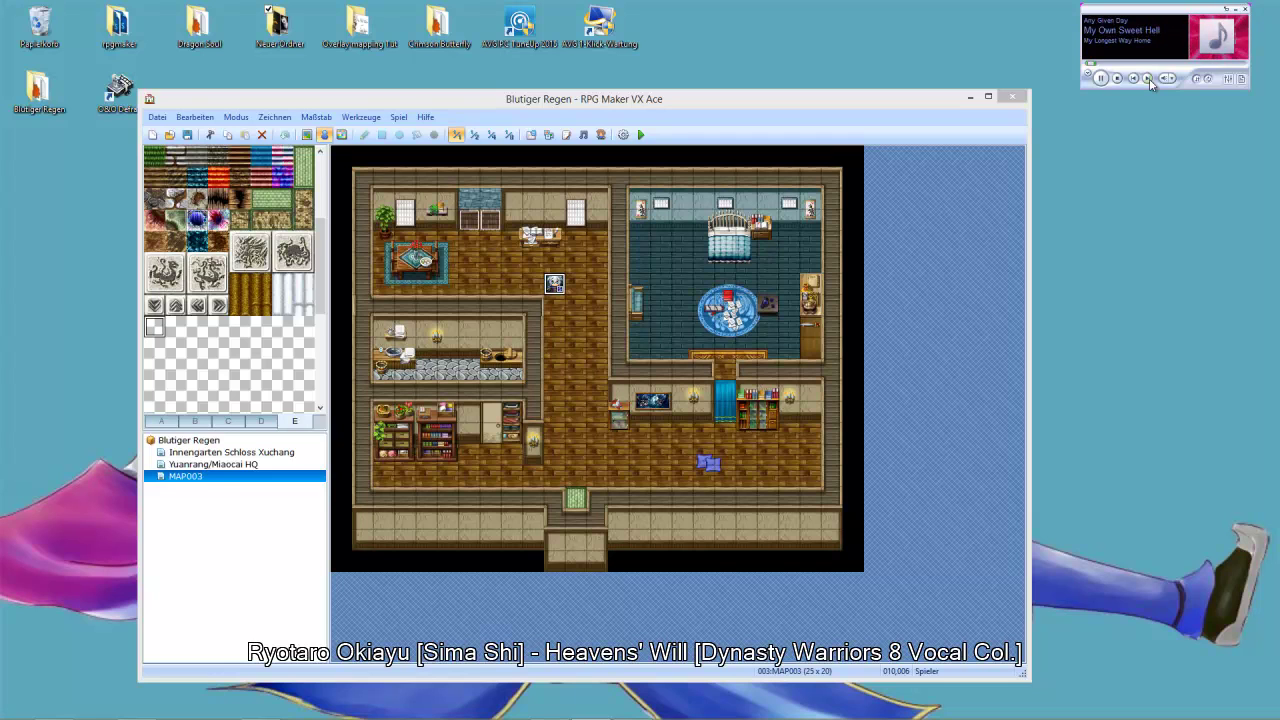
pyautogui.click(1148, 78)
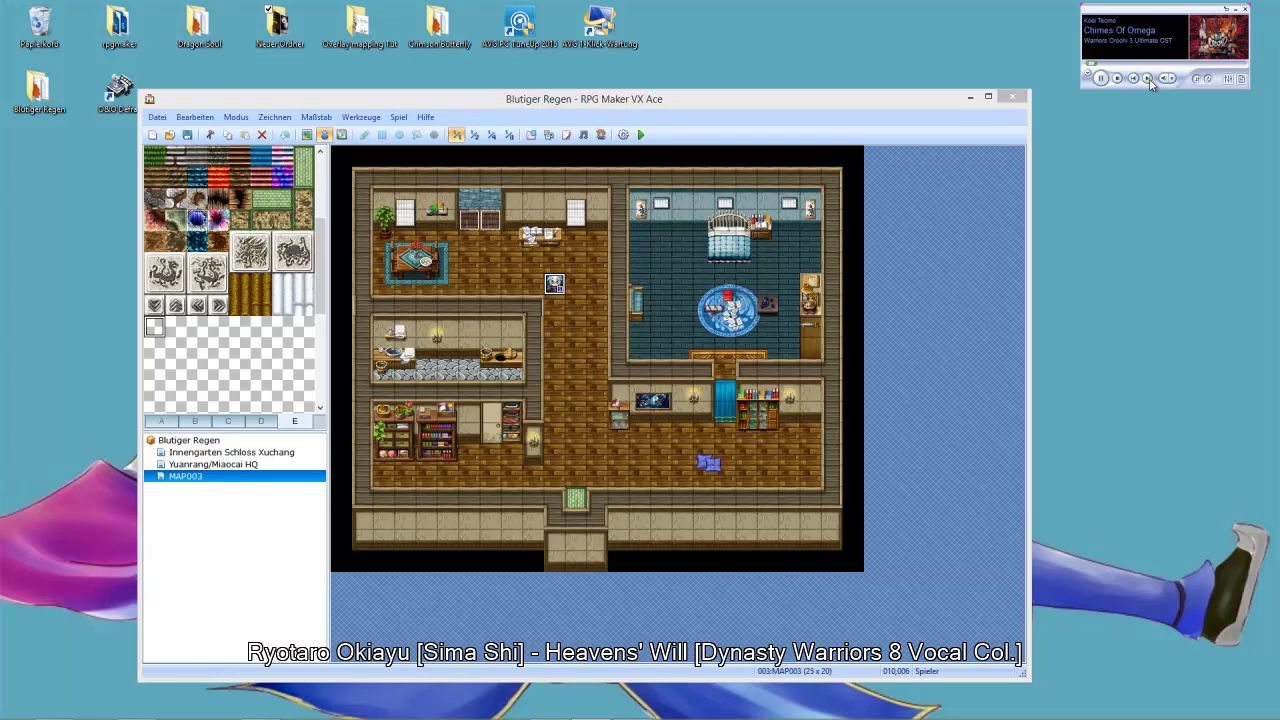
pyautogui.click(1148, 78)
pyautogui.click(1148, 78)
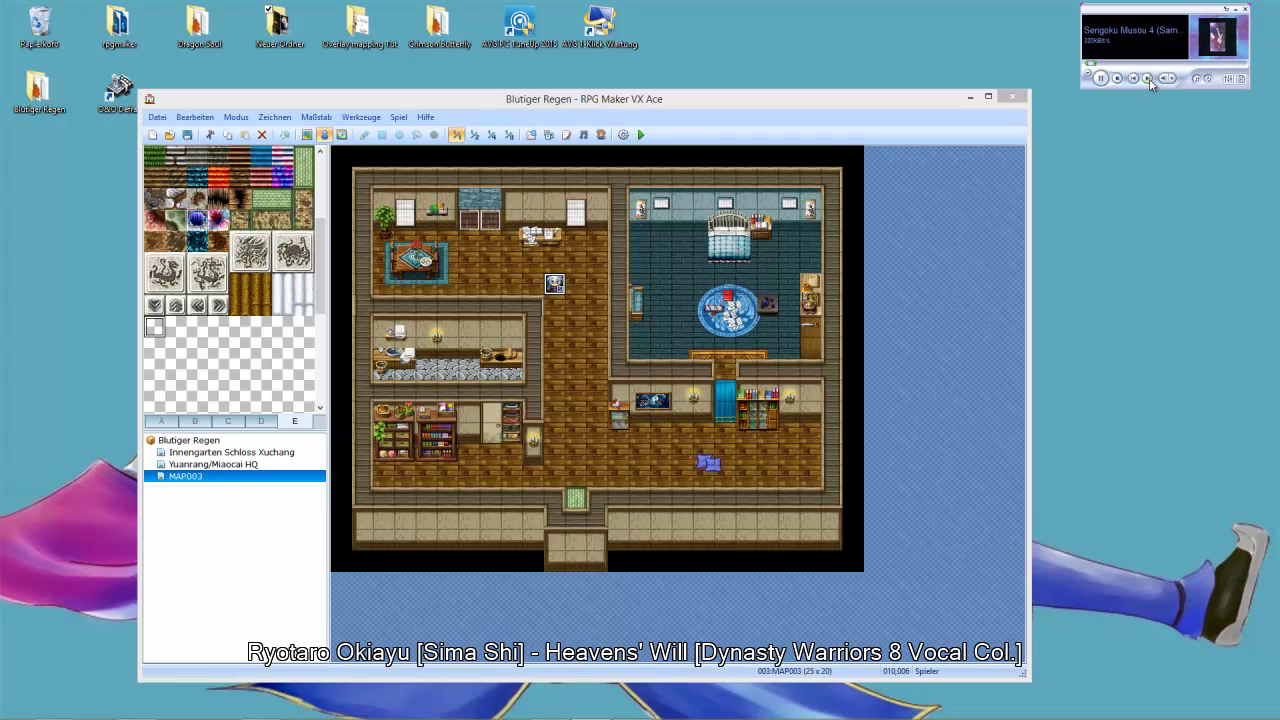
# Change the music in the desktop media player to the track Tage Wie Diese
pyautogui.click(1148, 78)
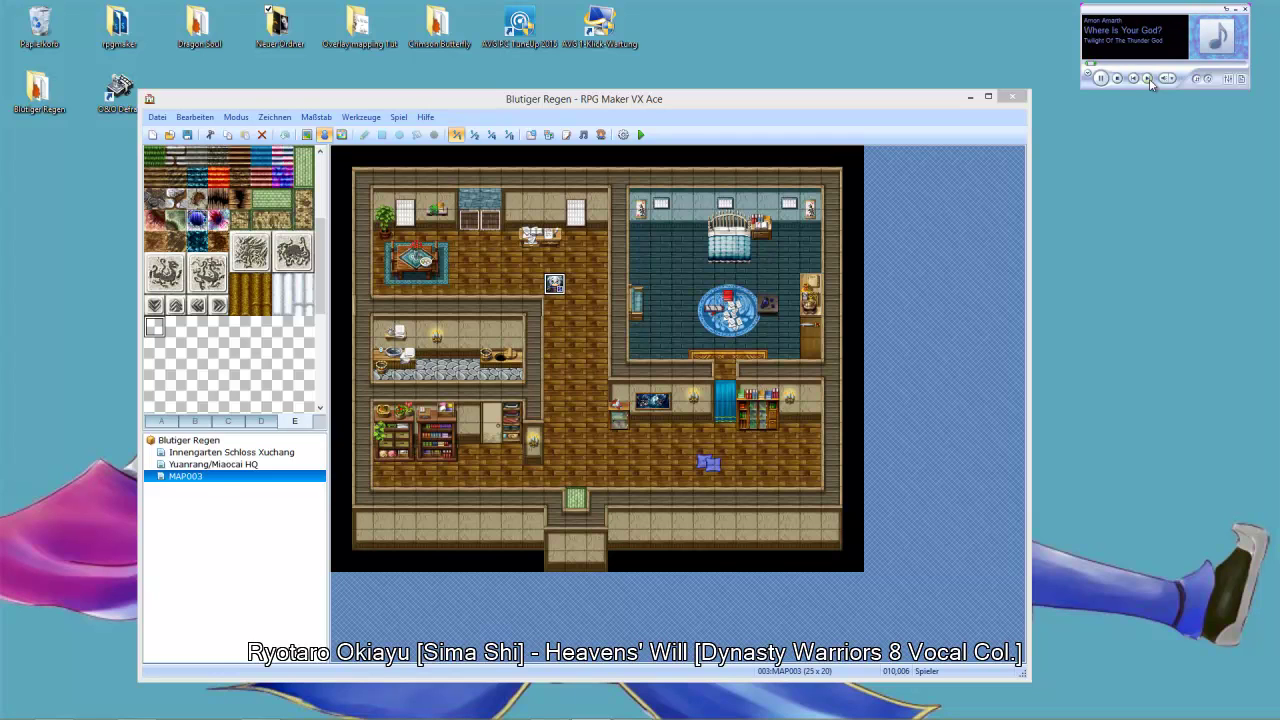
pyautogui.click(1148, 78)
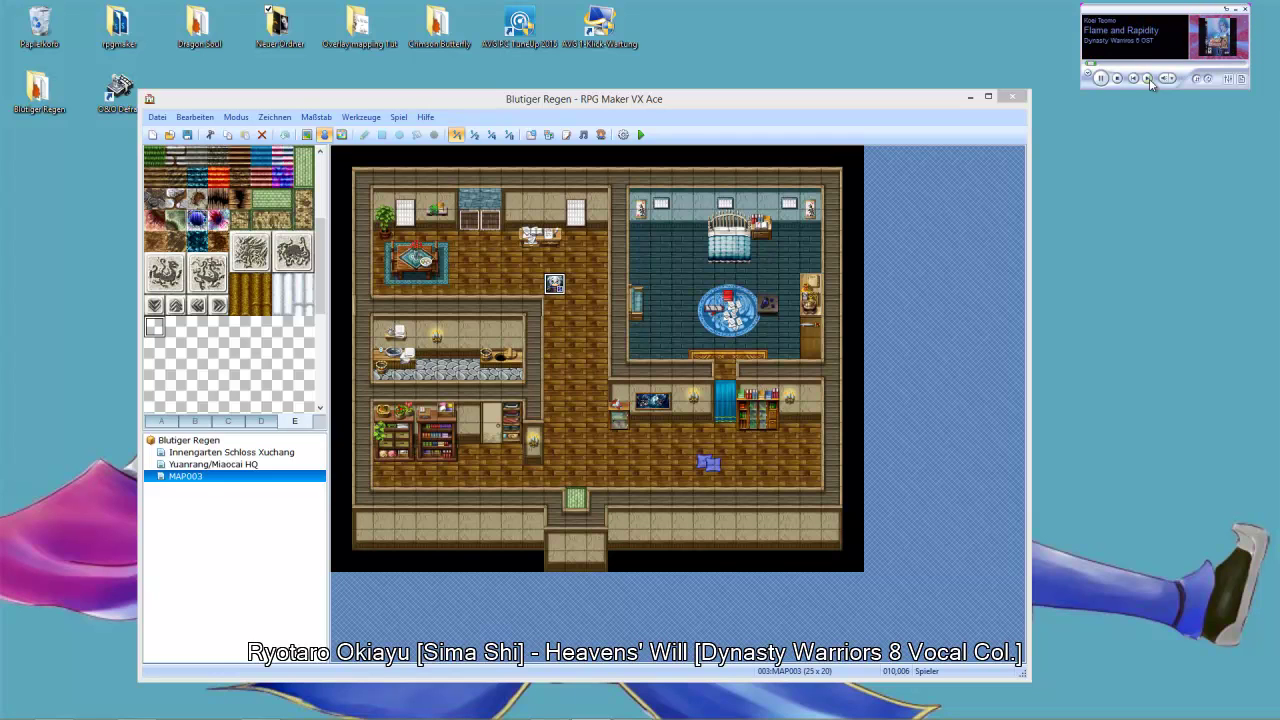
pyautogui.click(1138, 80)
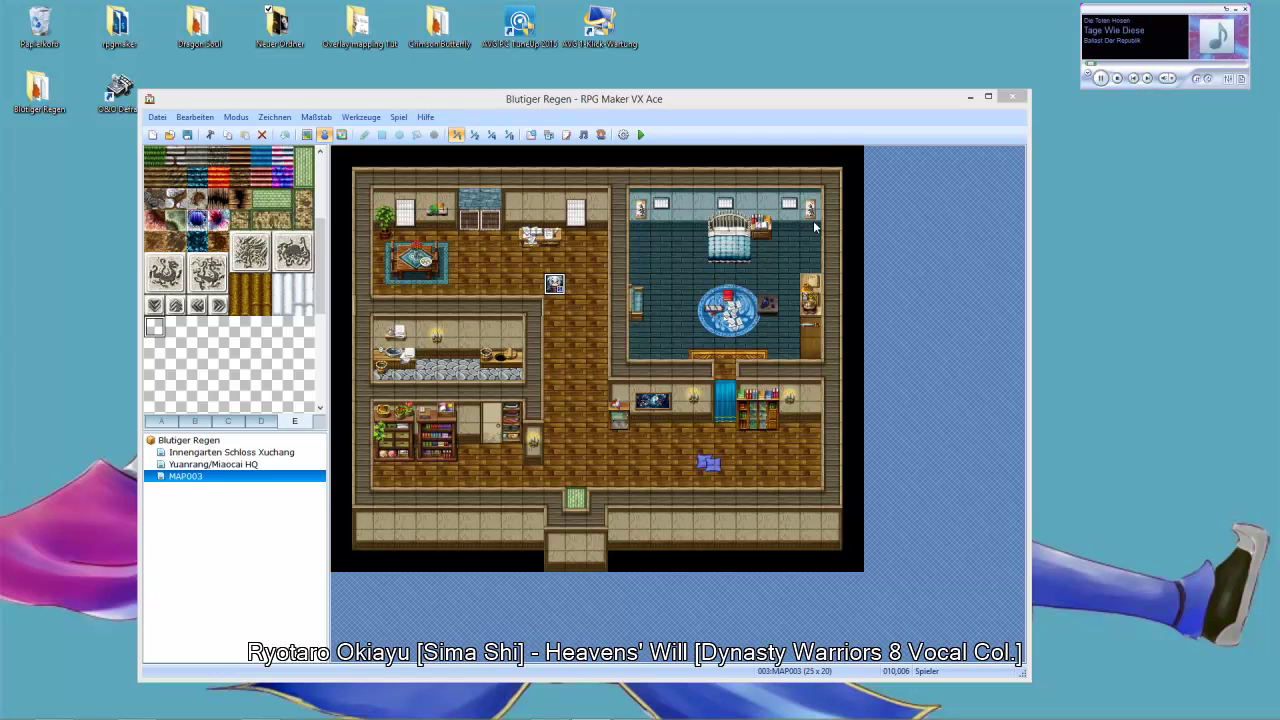
# Turn off the editor display of MAP003's parallax background in its map settings and confirm the parallax graphic selection
pyautogui.rightClick(267, 479)
pyautogui.click(292, 487)
pyautogui.click(351, 535)
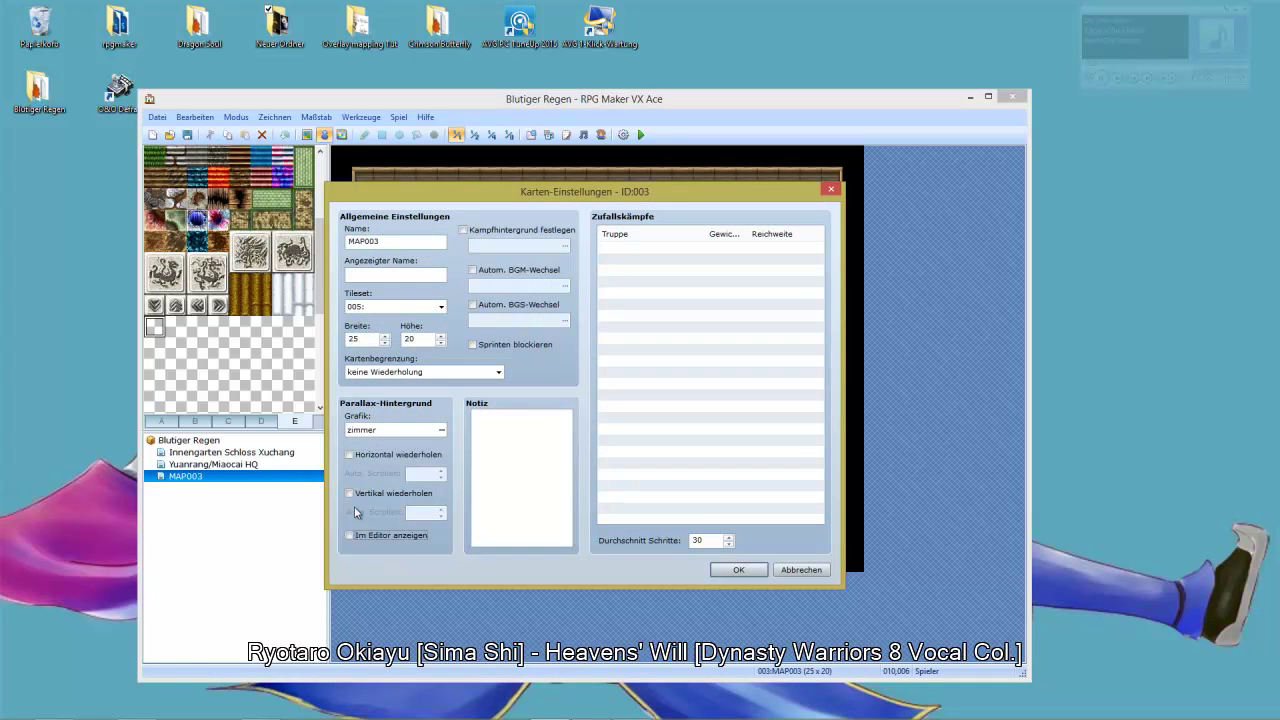
pyautogui.click(401, 432)
pyautogui.click(405, 252)
pyautogui.click(691, 545)
pyautogui.click(738, 569)
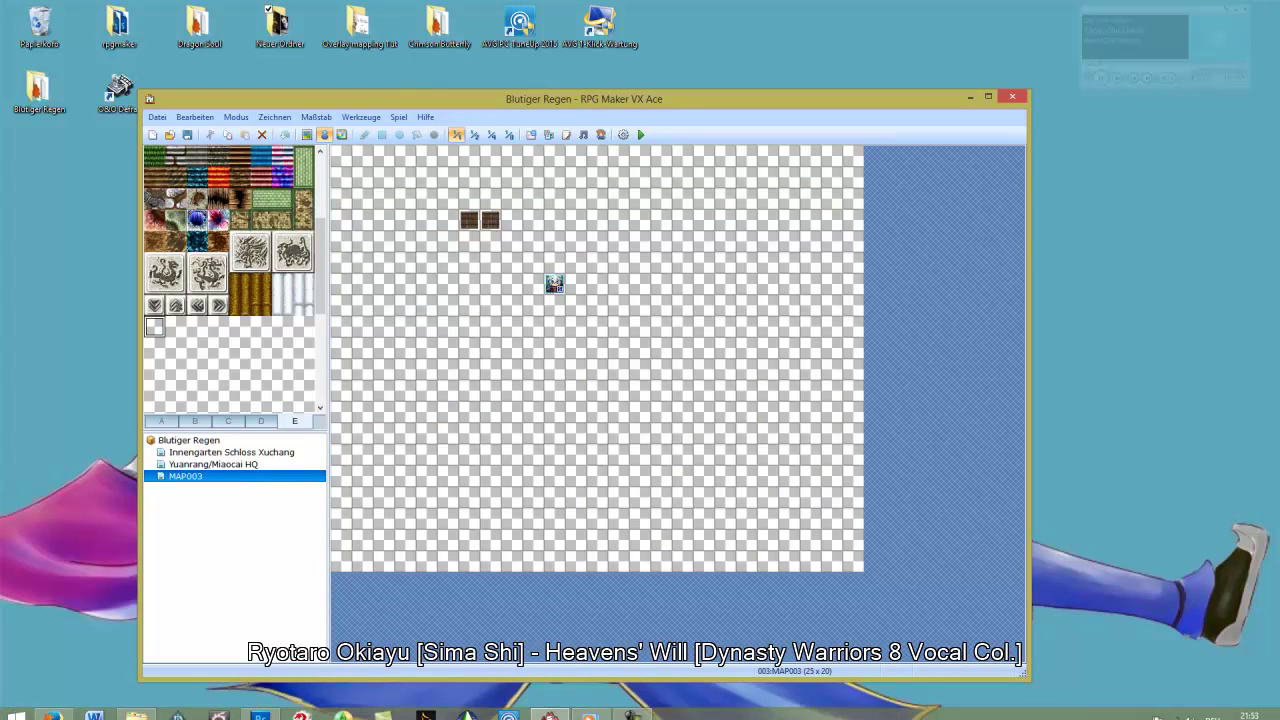
# Switch to Photoshop and hide the ground, base and light layers so only shadow layer Ebene 48 of the Shadow / Light group shows
pyautogui.click(550, 708)
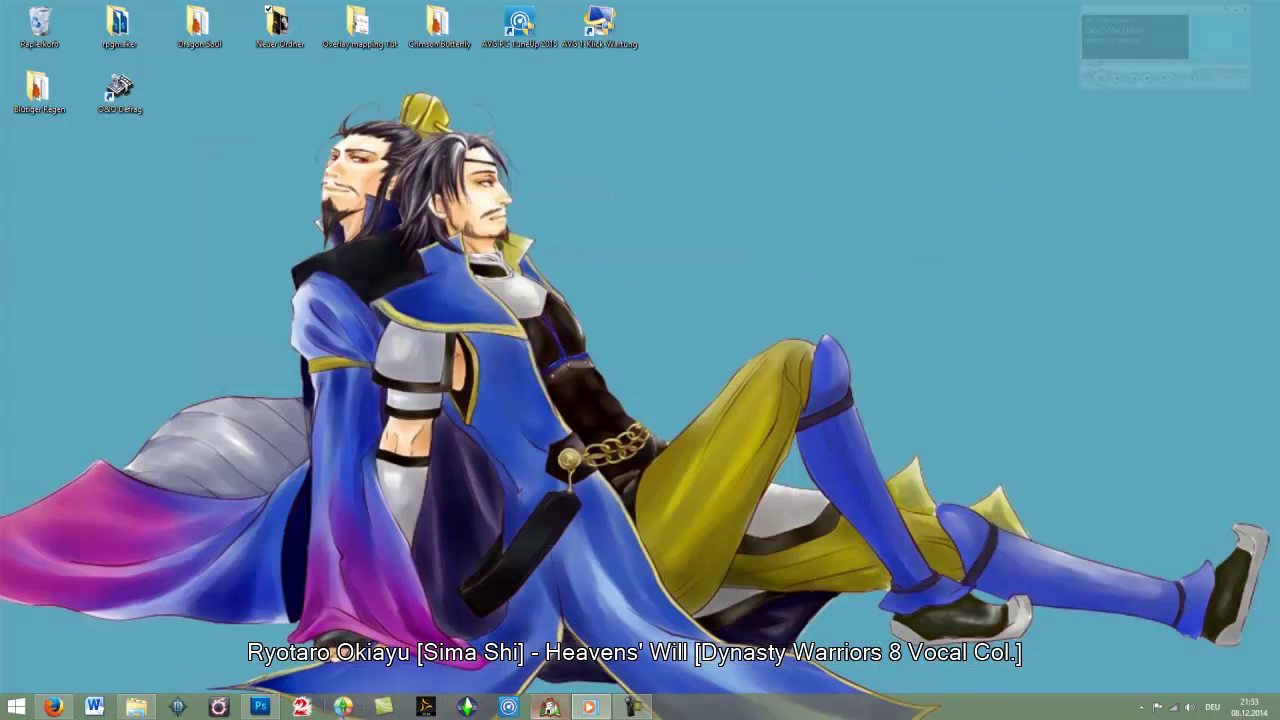
pyautogui.click(260, 707)
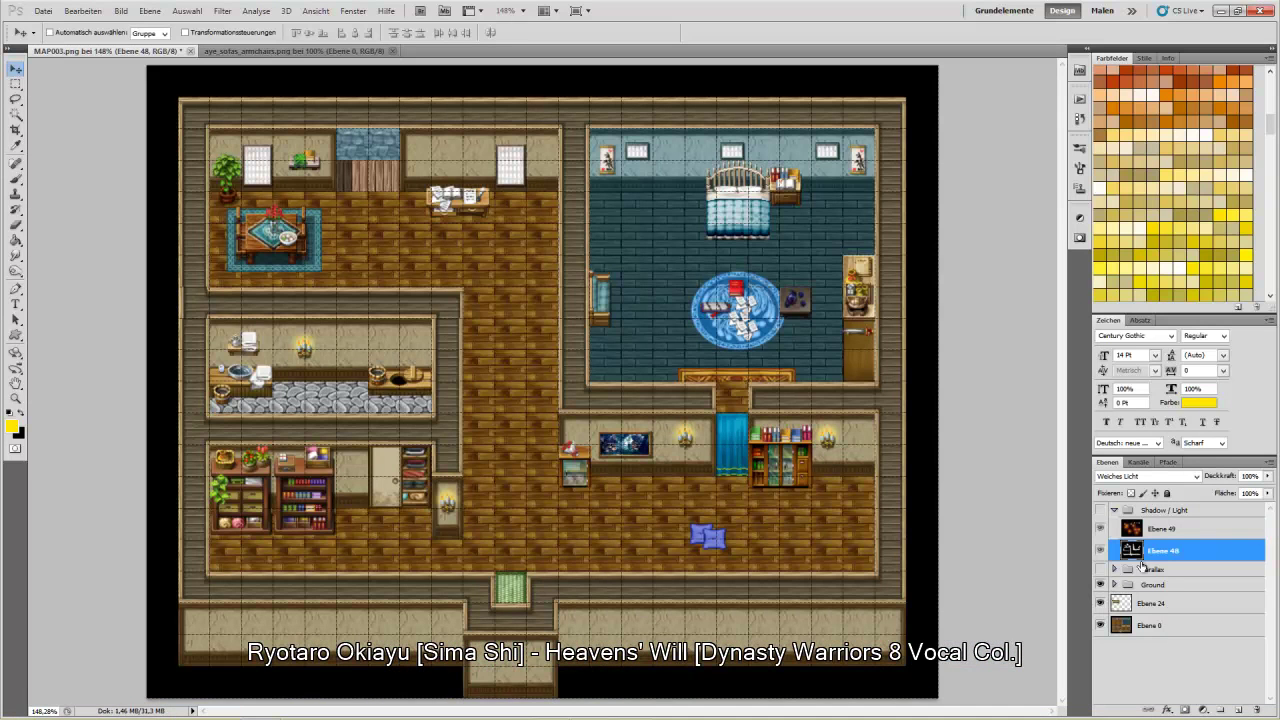
pyautogui.moveTo(1100, 587); pyautogui.dragTo(1101, 626)
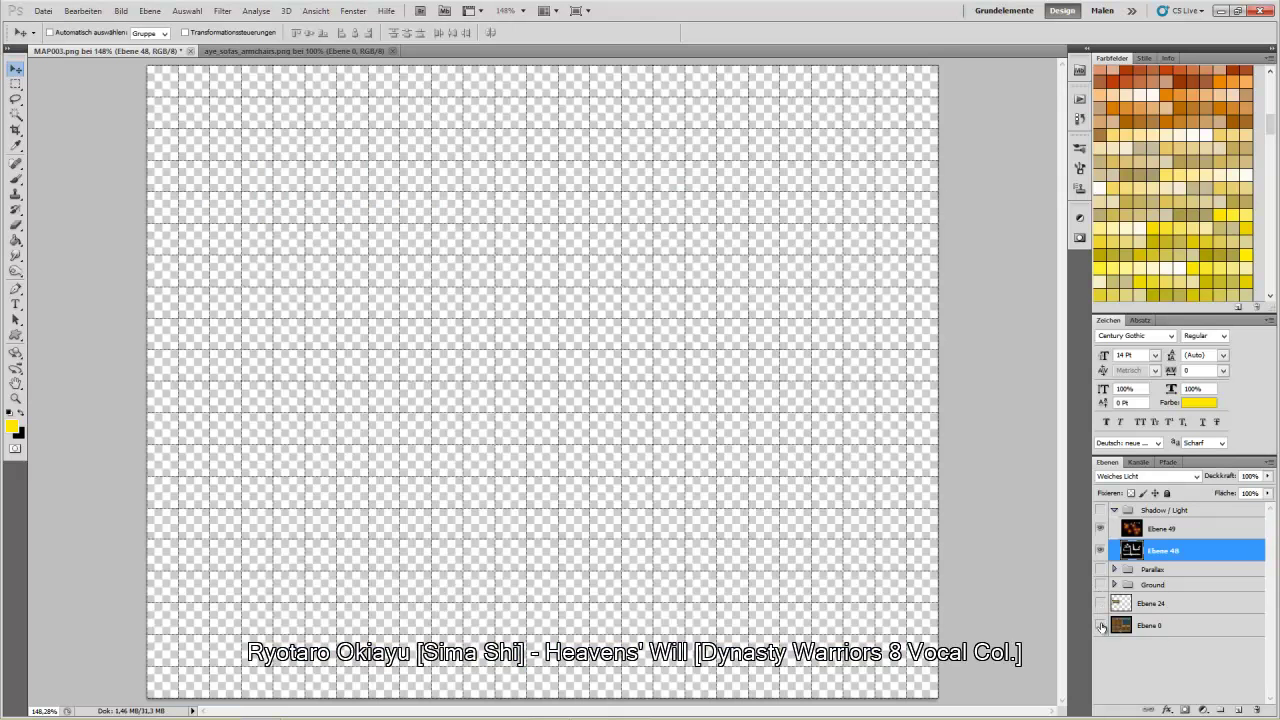
pyautogui.click(1101, 510)
pyautogui.click(1100, 528)
# Add a new empty layer to the Shadow / Light group and place it directly beneath Ebene 48
pyautogui.click(1184, 570)
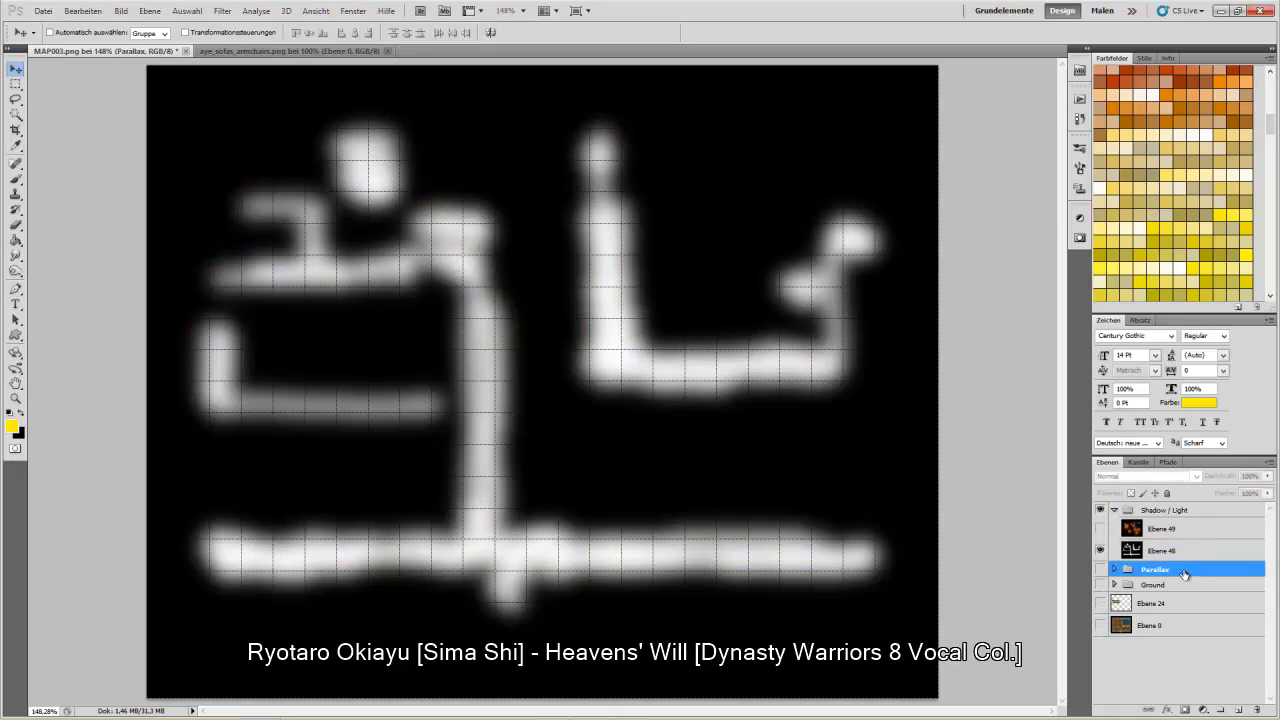
pyautogui.click(1172, 551)
pyautogui.click(1167, 512)
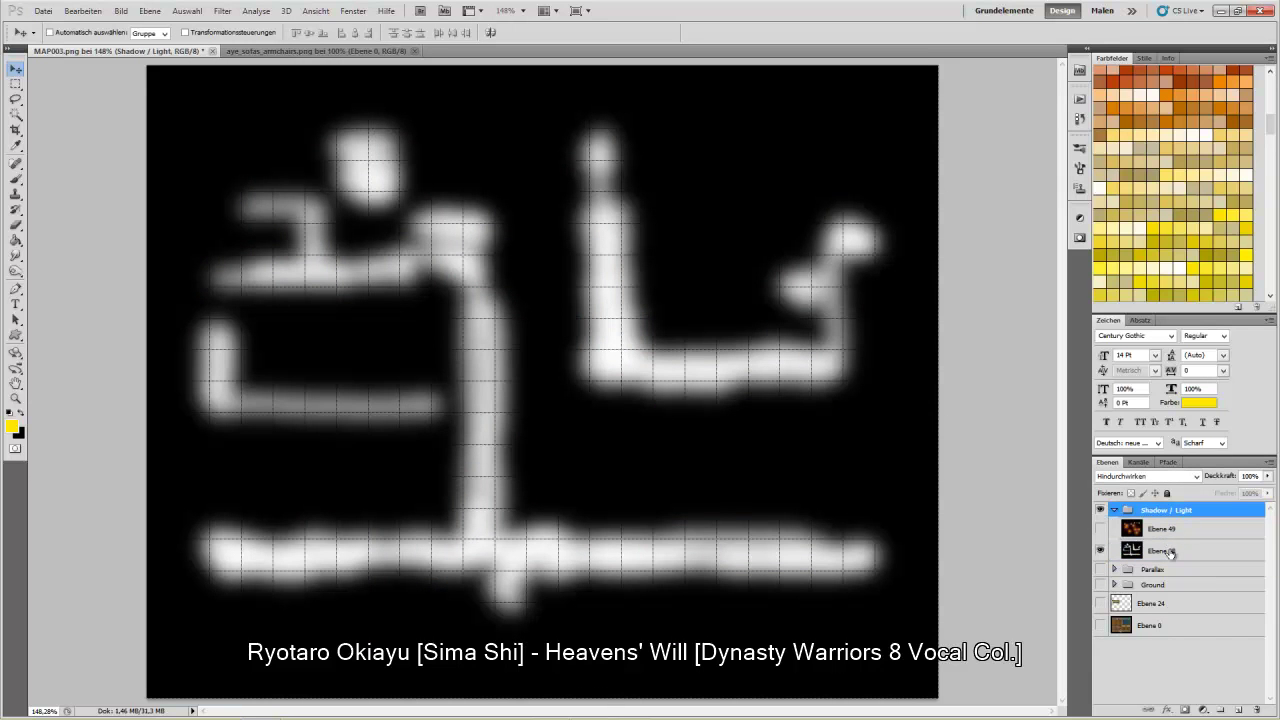
pyautogui.click(1240, 710)
pyautogui.moveTo(1176, 528); pyautogui.dragTo(1166, 571)
# Set the blend mode of the shadow layer Ebene 48 to Normal
pyautogui.click(1162, 551)
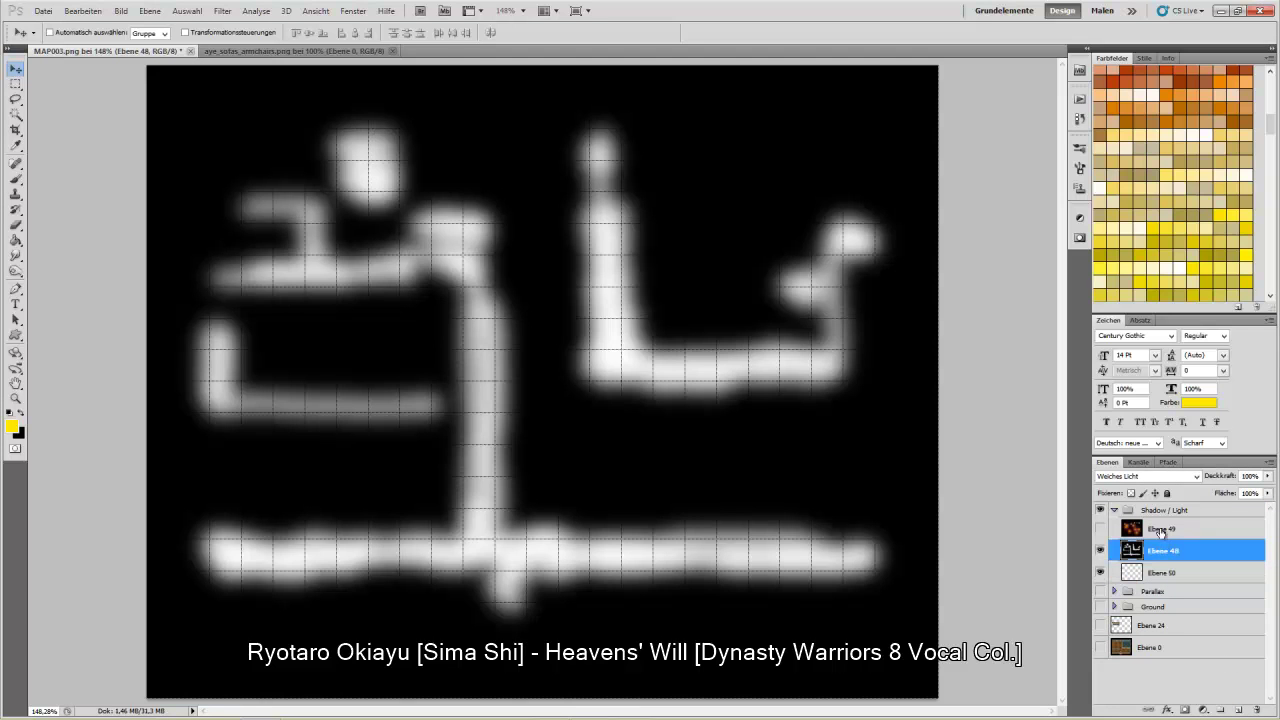
pyautogui.click(1148, 476)
pyautogui.click(1124, 132)
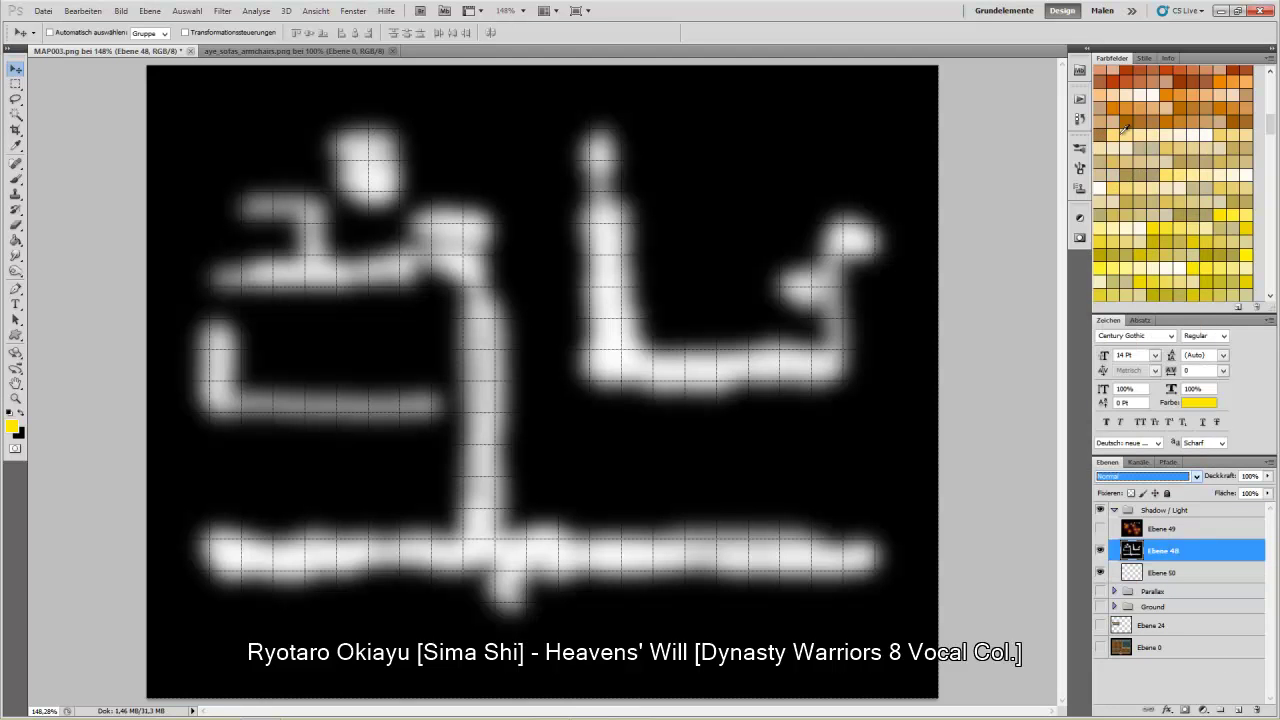
# Fill the new layer beneath Ebene 48 with solid black using the Paint Bucket
pyautogui.click(1162, 574)
pyautogui.click(9, 414)
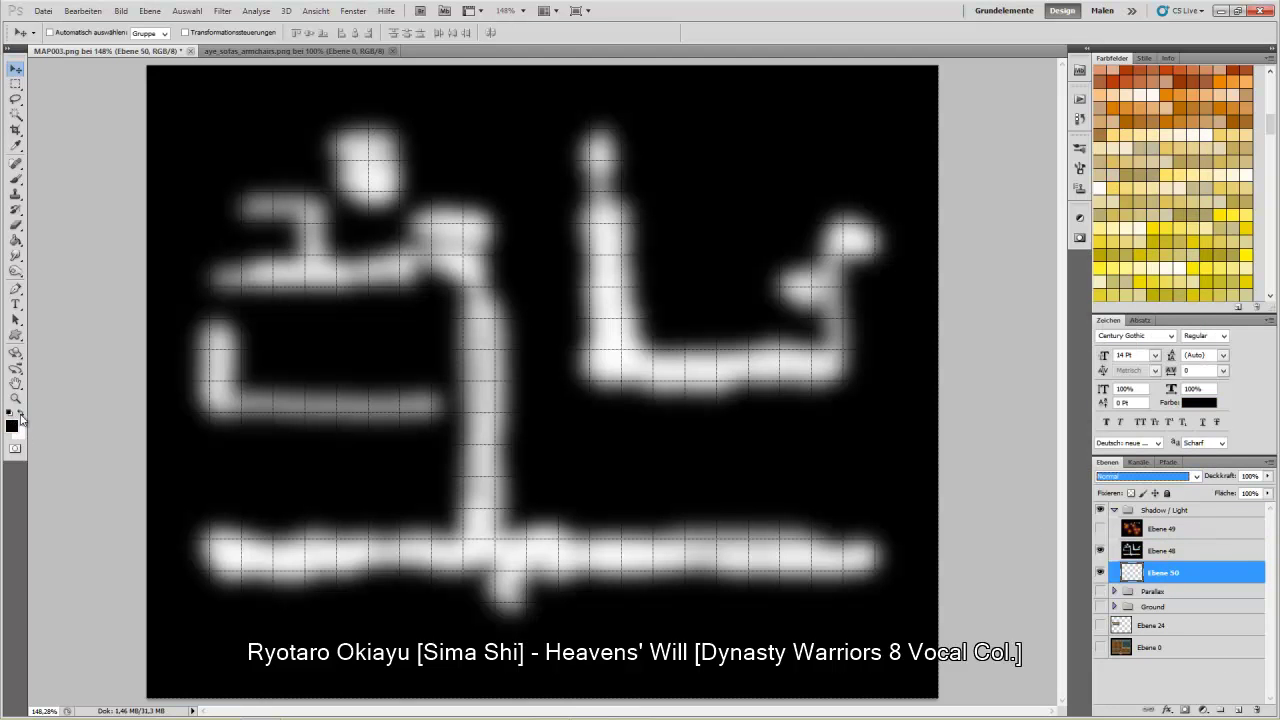
pyautogui.click(15, 241)
pyautogui.click(512, 432)
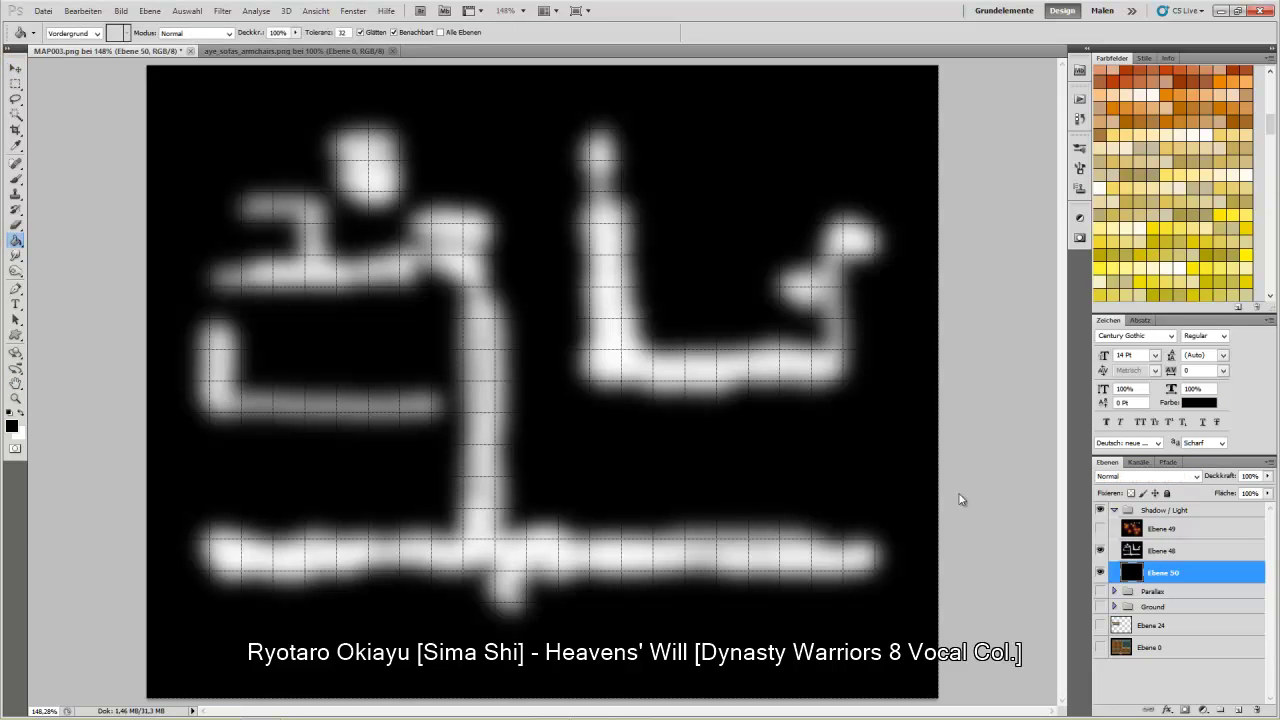
# Lower the opacity of the shadow layer Ebene 48 to 70%
pyautogui.click(1148, 552)
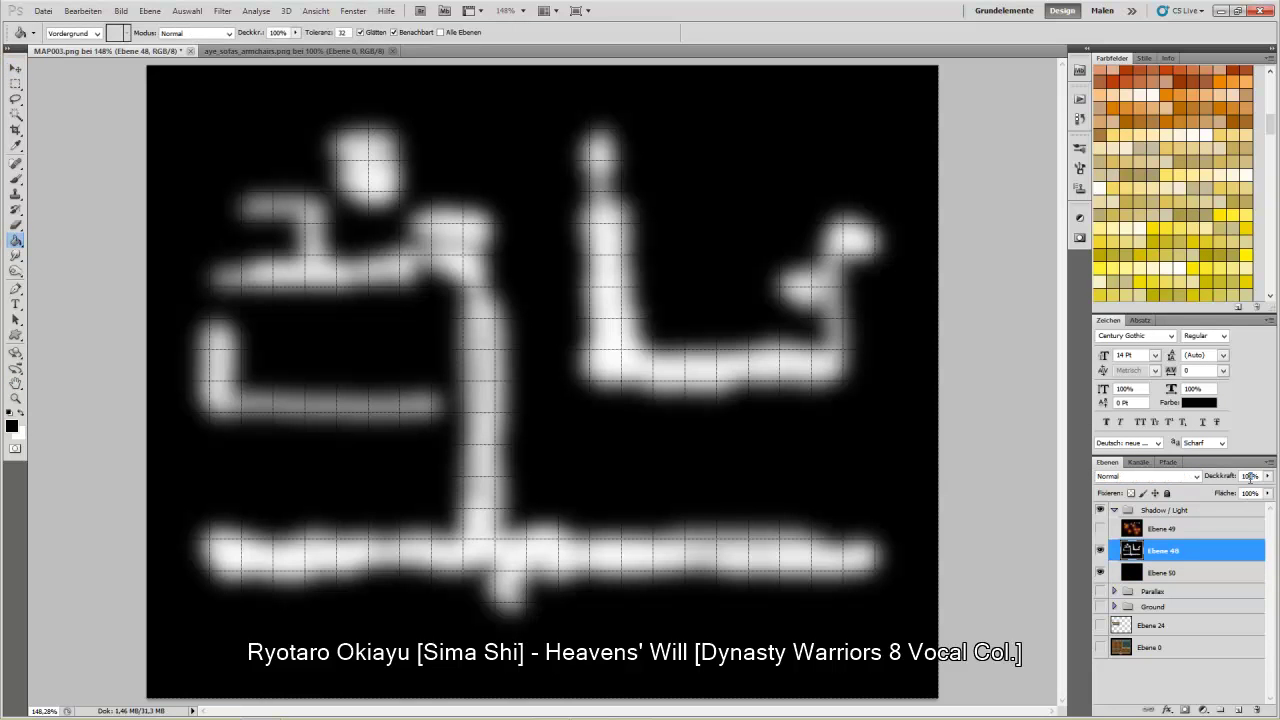
pyautogui.write('80')
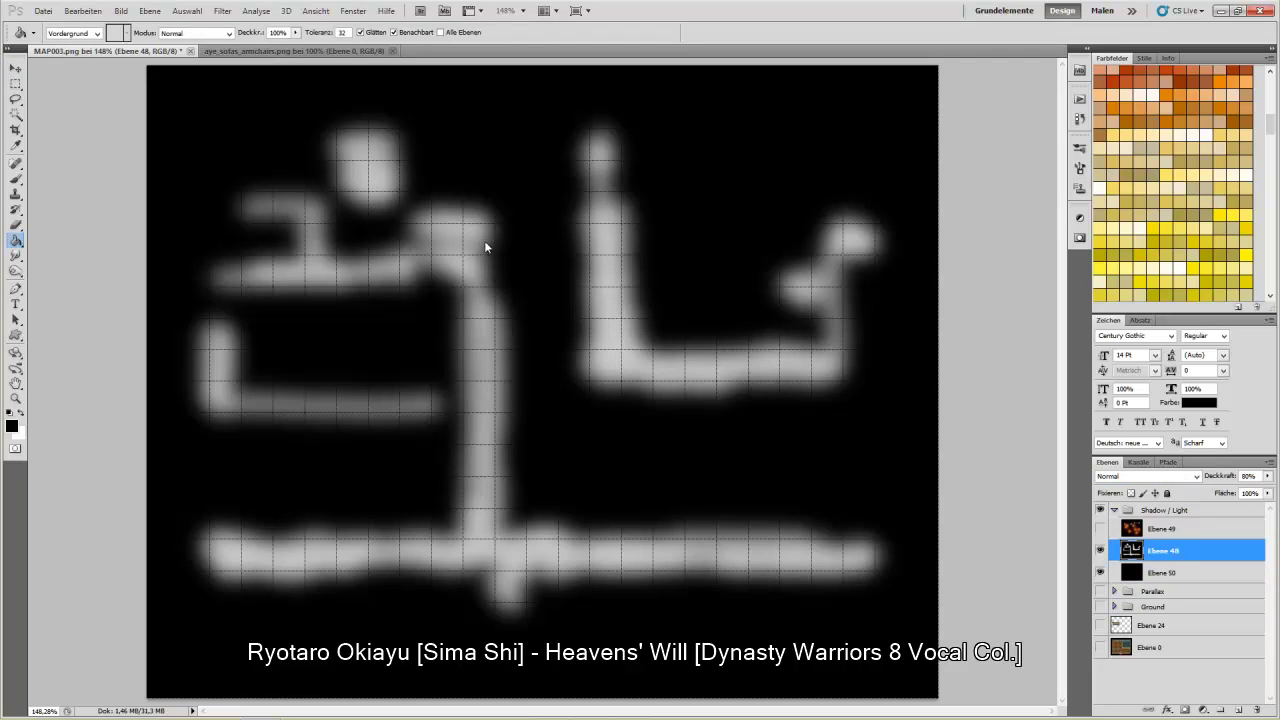
pyautogui.click(15, 68)
pyautogui.click(43, 10)
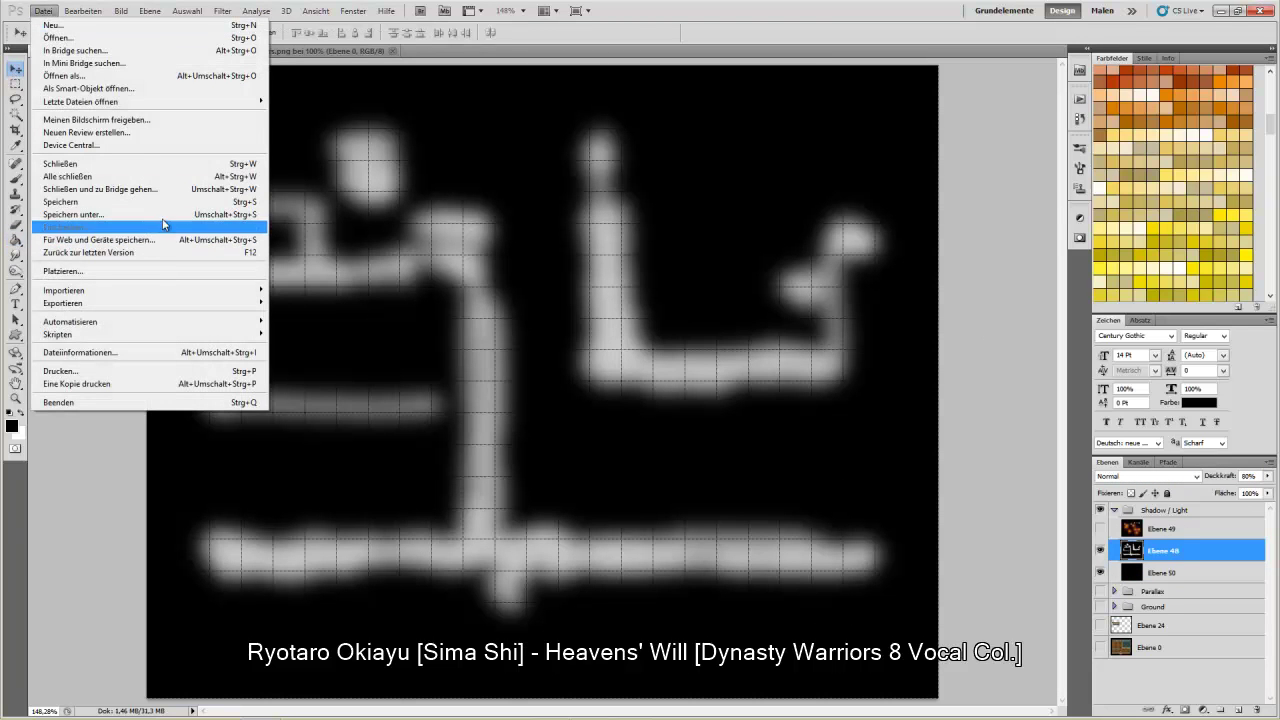
pyautogui.doubleClick(782, 6)
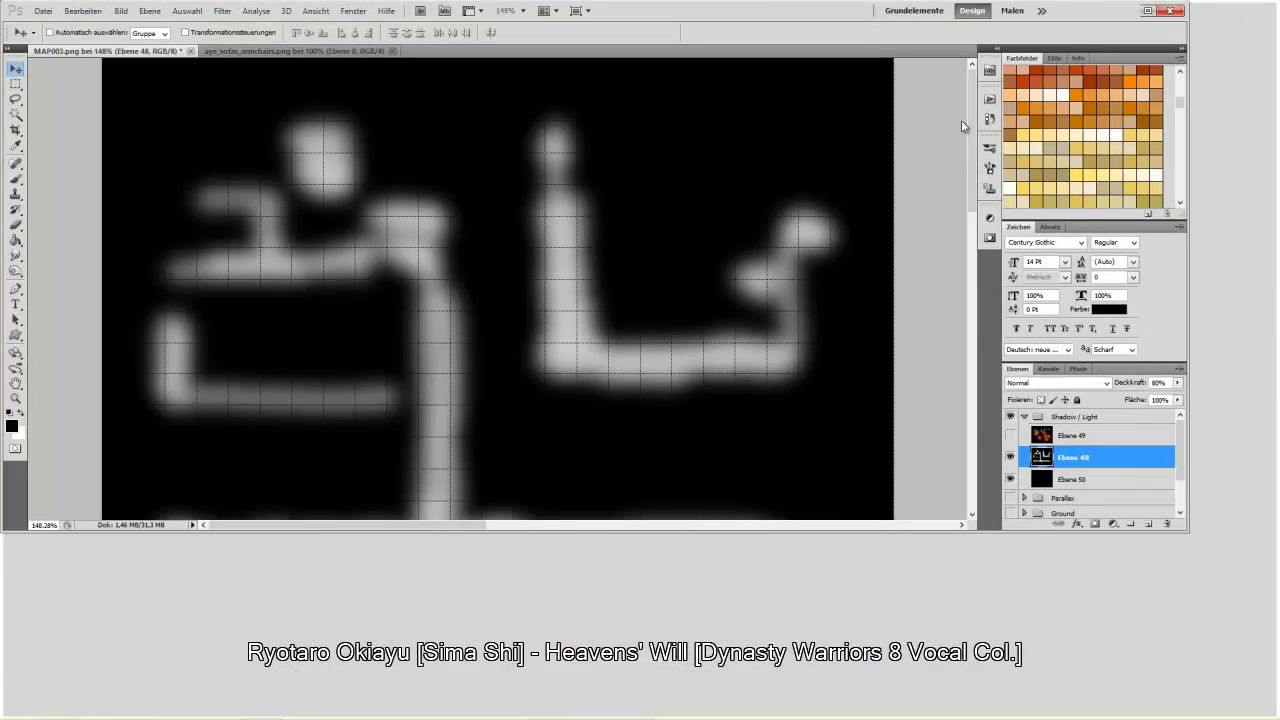
pyautogui.doubleClick(881, 12)
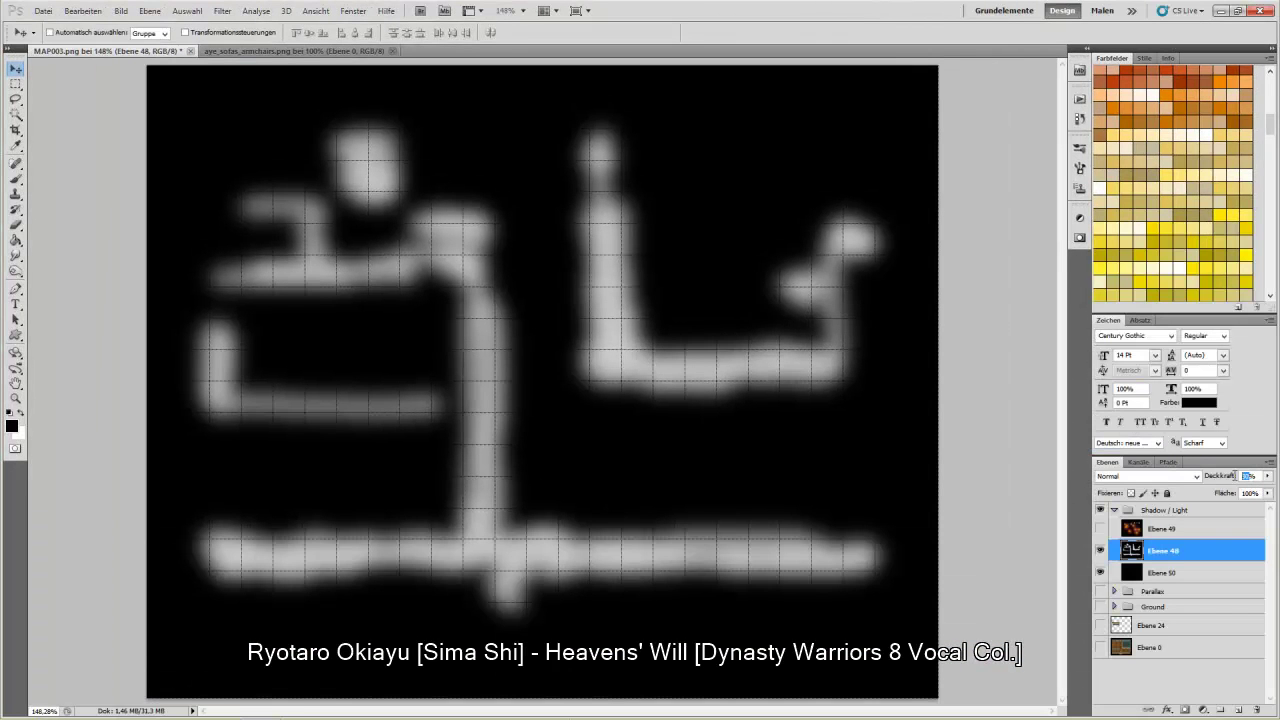
pyautogui.moveTo(1234, 477)
pyautogui.mouseDown()
pyautogui.moveTo(1180, 477)
pyautogui.moveTo(1234, 477)
pyautogui.mouseUp()
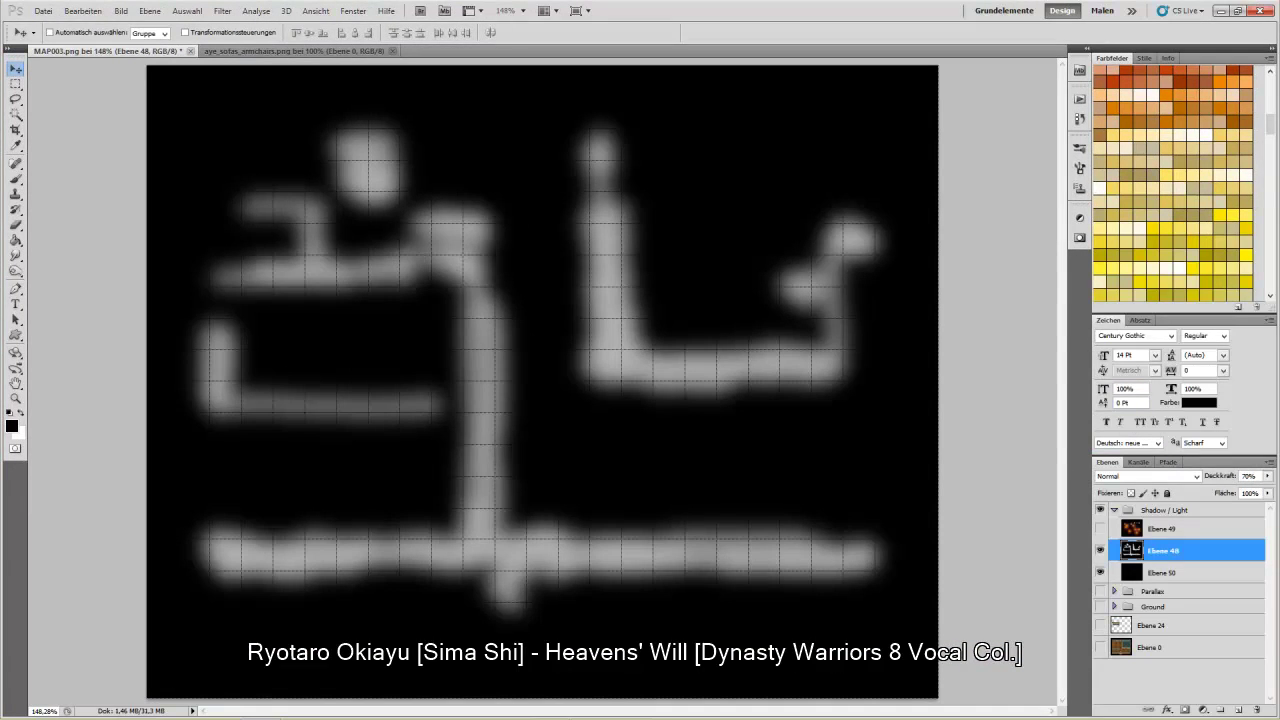
# Save the shadow image as a JPEG in the project's Graphics/Overlay folder, replacing shadow3-1
pyautogui.click(43, 12)
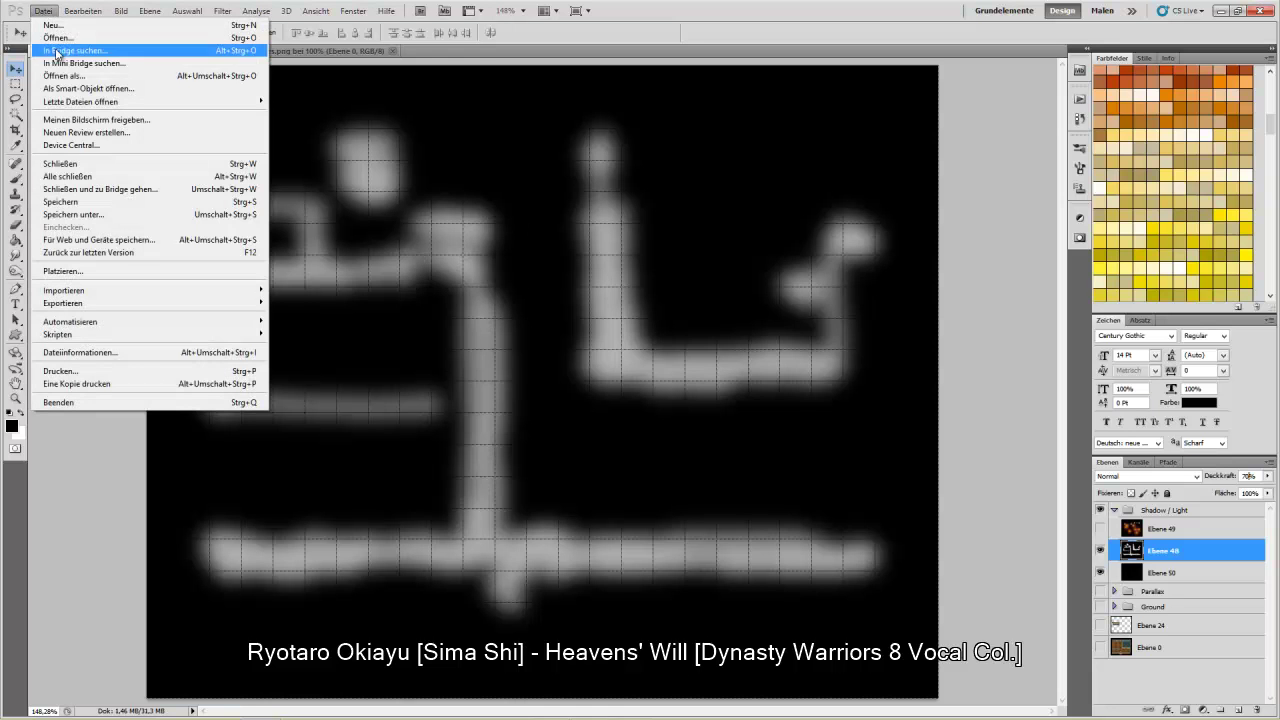
pyautogui.click(108, 222)
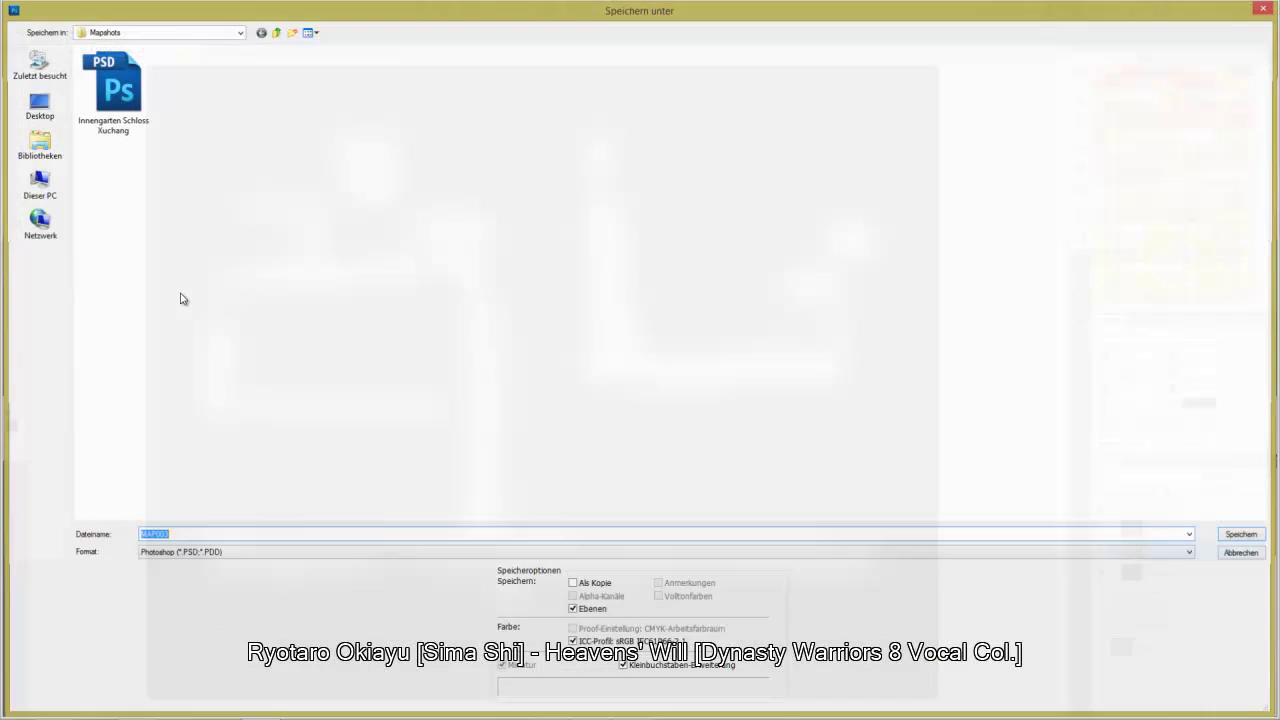
pyautogui.click(232, 556)
pyautogui.click(209, 456)
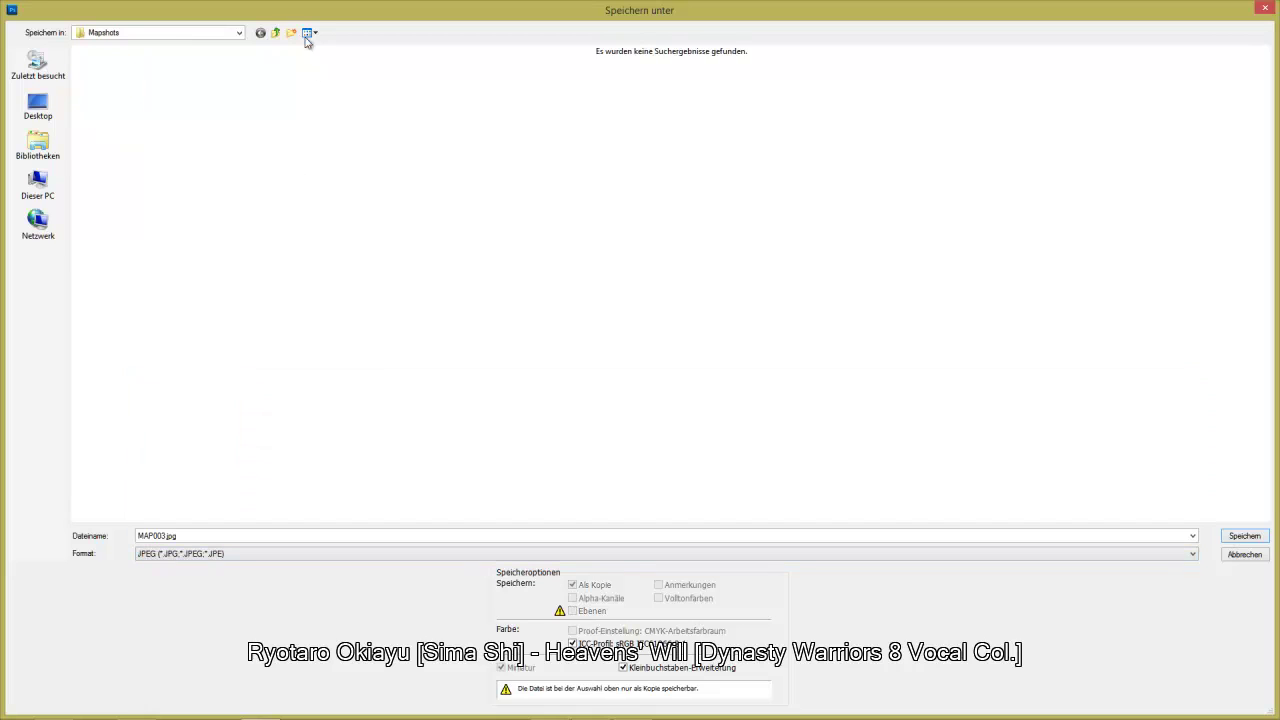
pyautogui.click(275, 32)
pyautogui.doubleClick(127, 100)
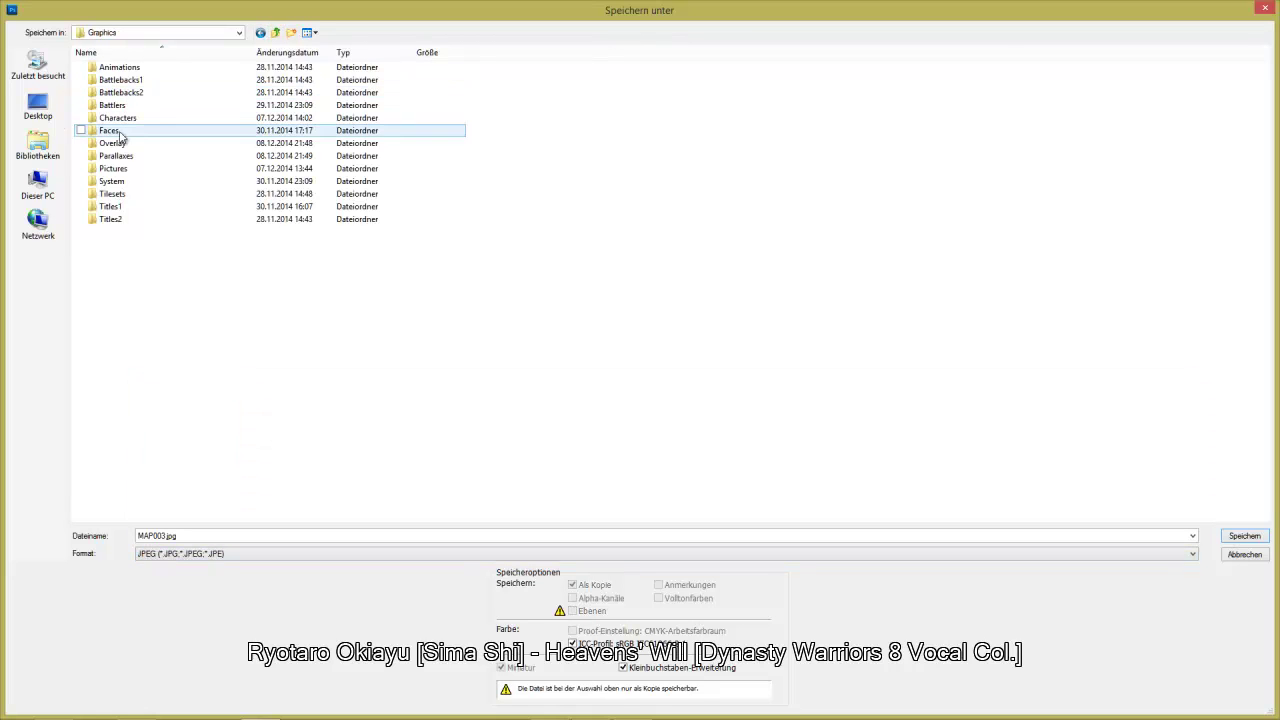
pyautogui.doubleClick(120, 147)
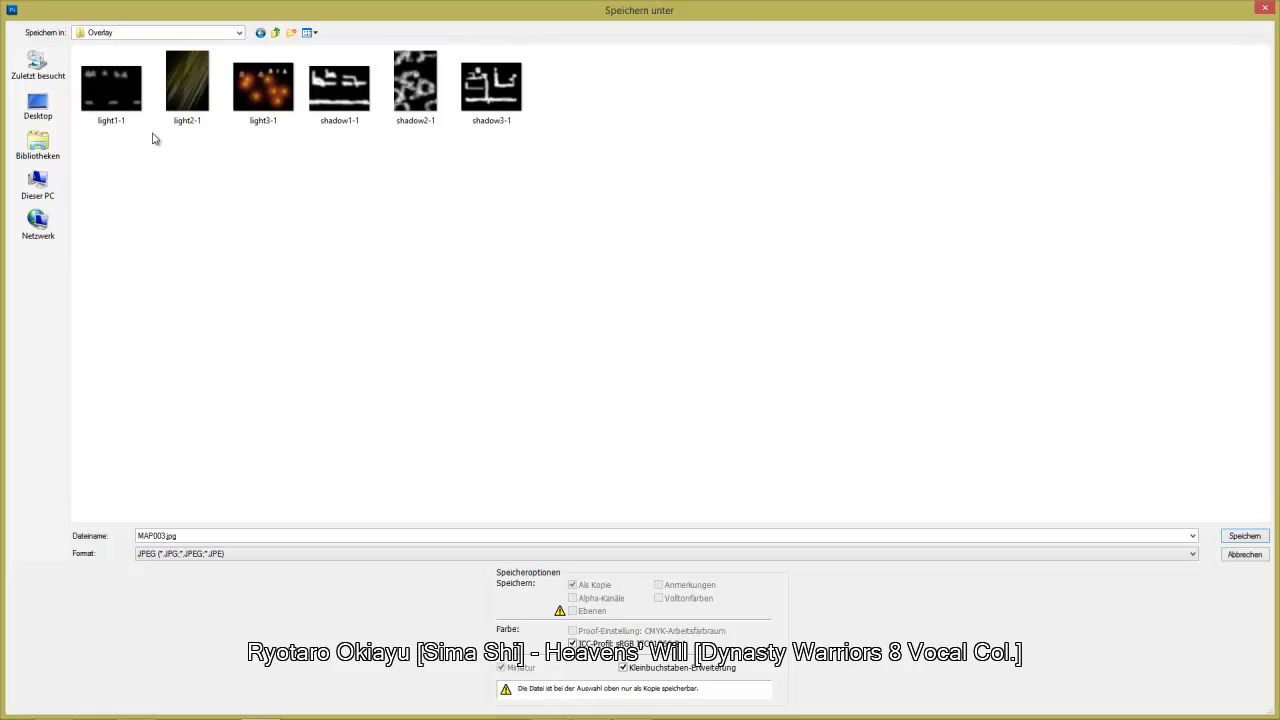
pyautogui.click(510, 105)
pyautogui.click(510, 105)
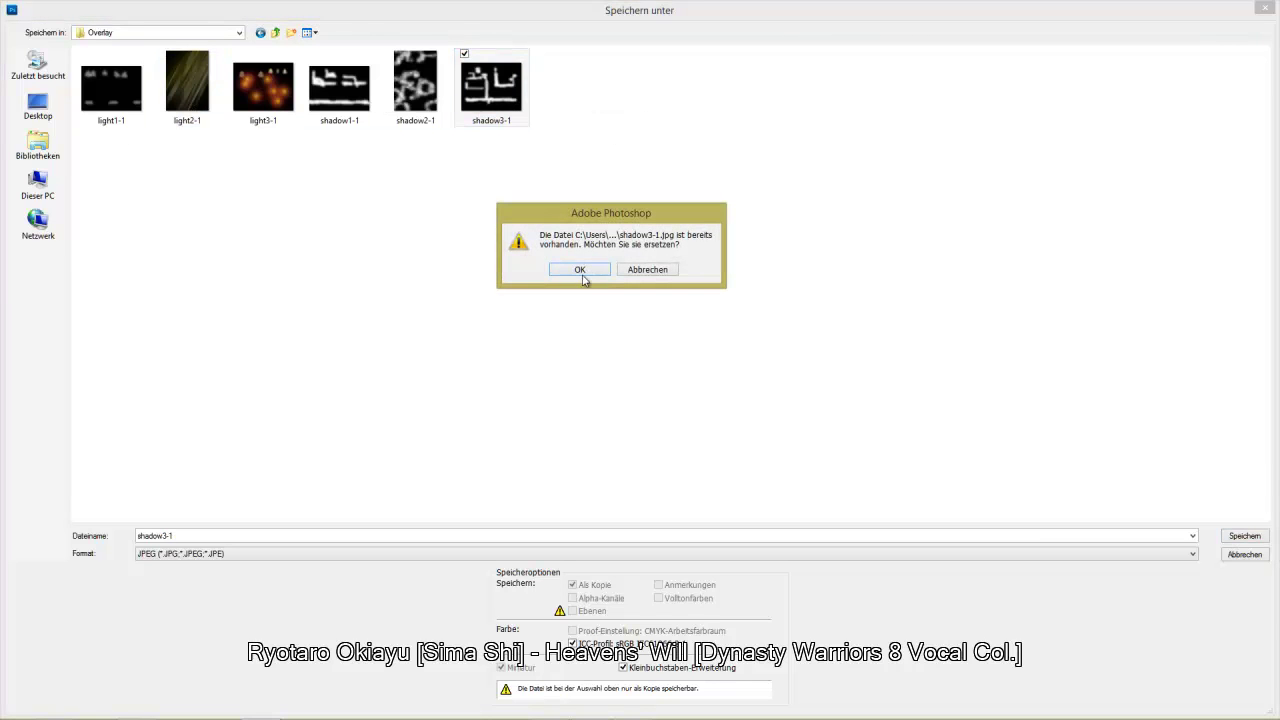
pyautogui.click(577, 269)
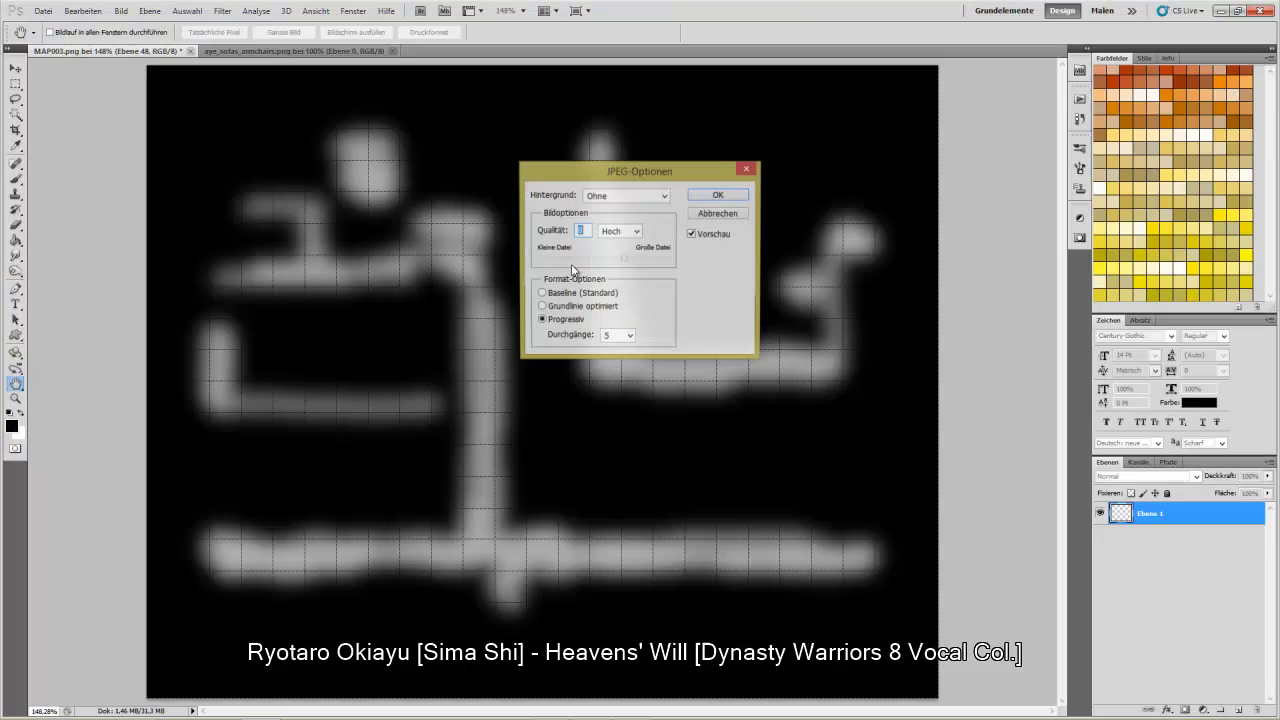
pyautogui.click(721, 195)
# Show light layer Ebene 49 instead of Ebene 48, and set it to Normal blend mode with 50% opacity
pyautogui.click(1100, 552)
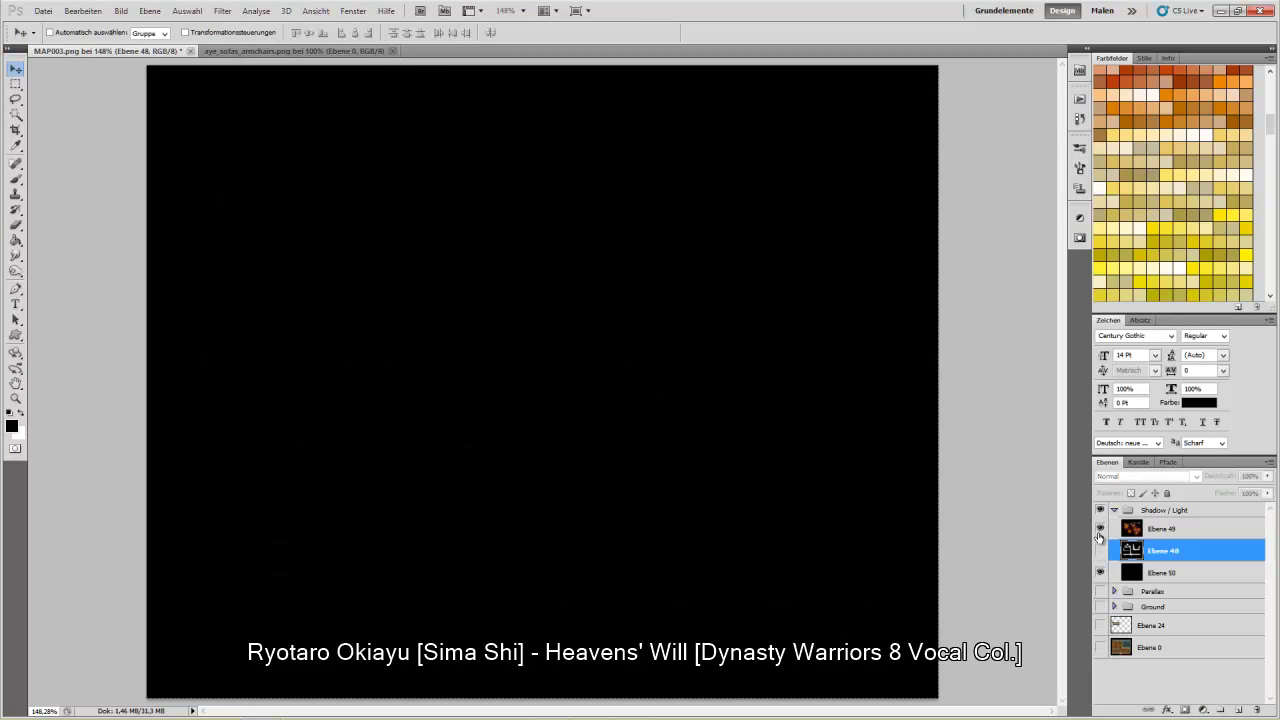
pyautogui.click(1100, 528)
pyautogui.click(1160, 528)
pyautogui.click(1150, 476)
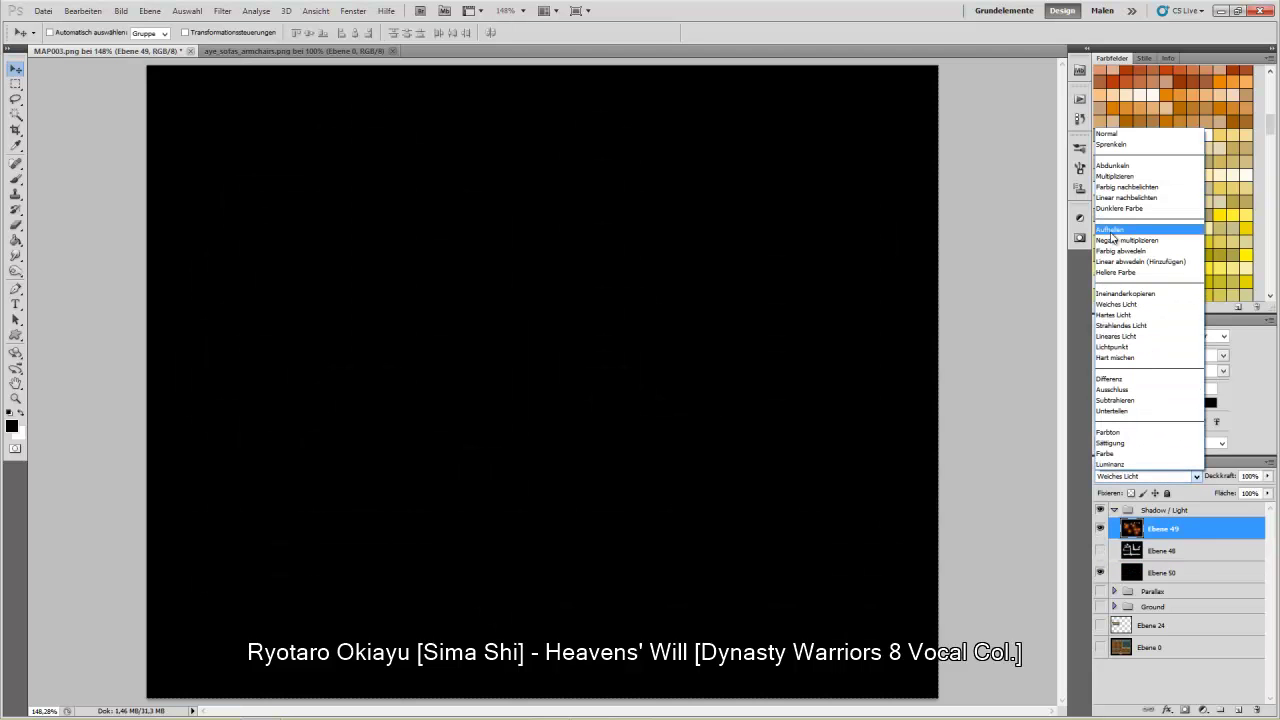
pyautogui.click(1107, 133)
pyautogui.click(1242, 476)
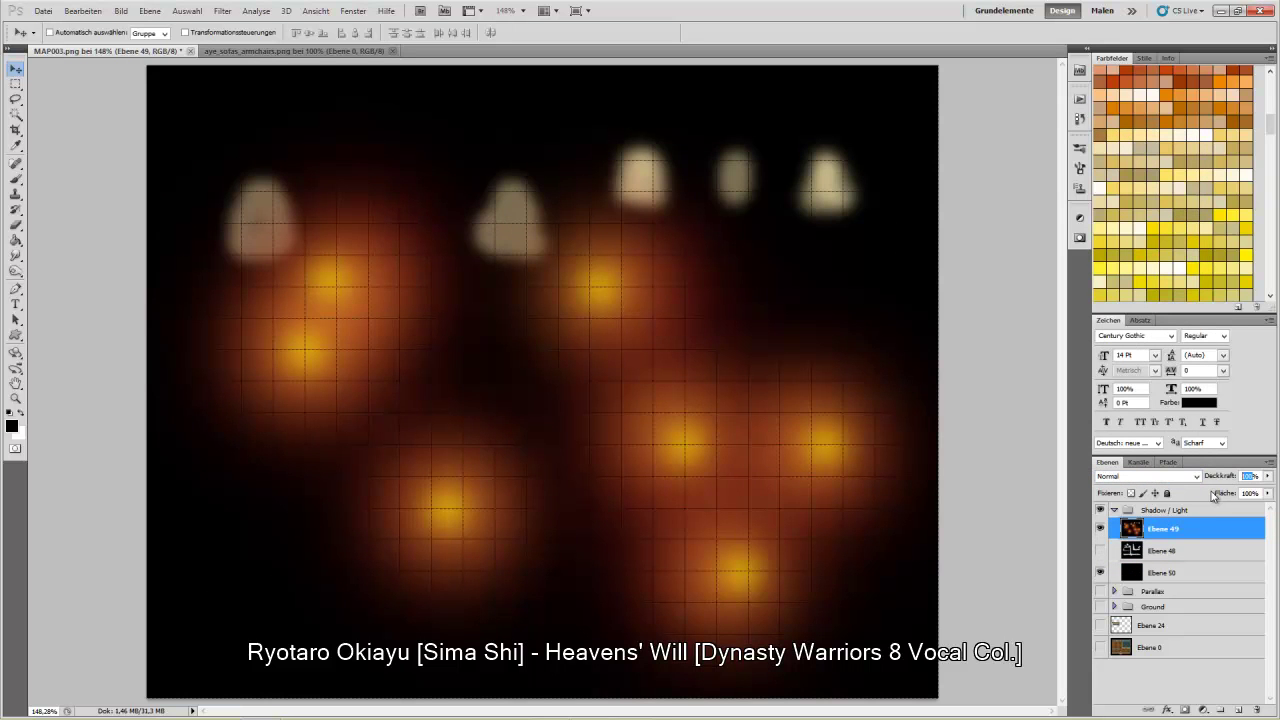
pyautogui.write('50')
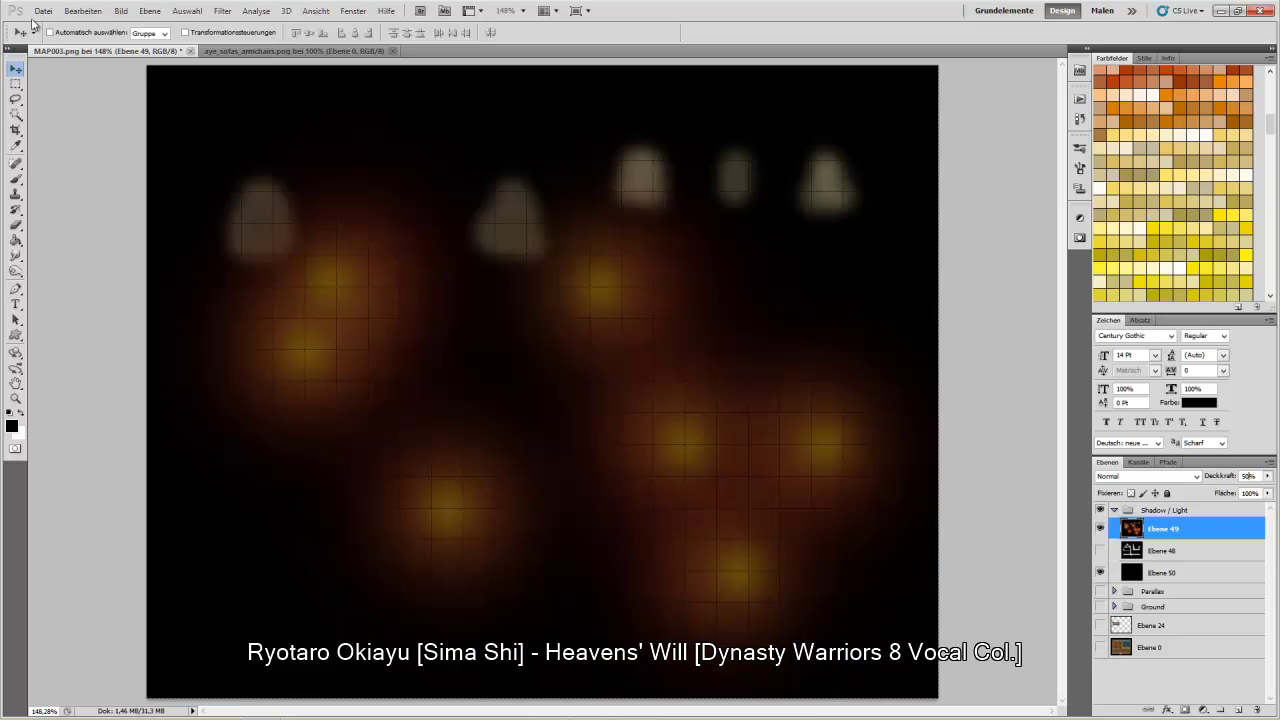
# Save the light image as a JPEG in the project's Graphics/Overlay folder, replacing light3-1
pyautogui.click(42, 11)
pyautogui.click(115, 217)
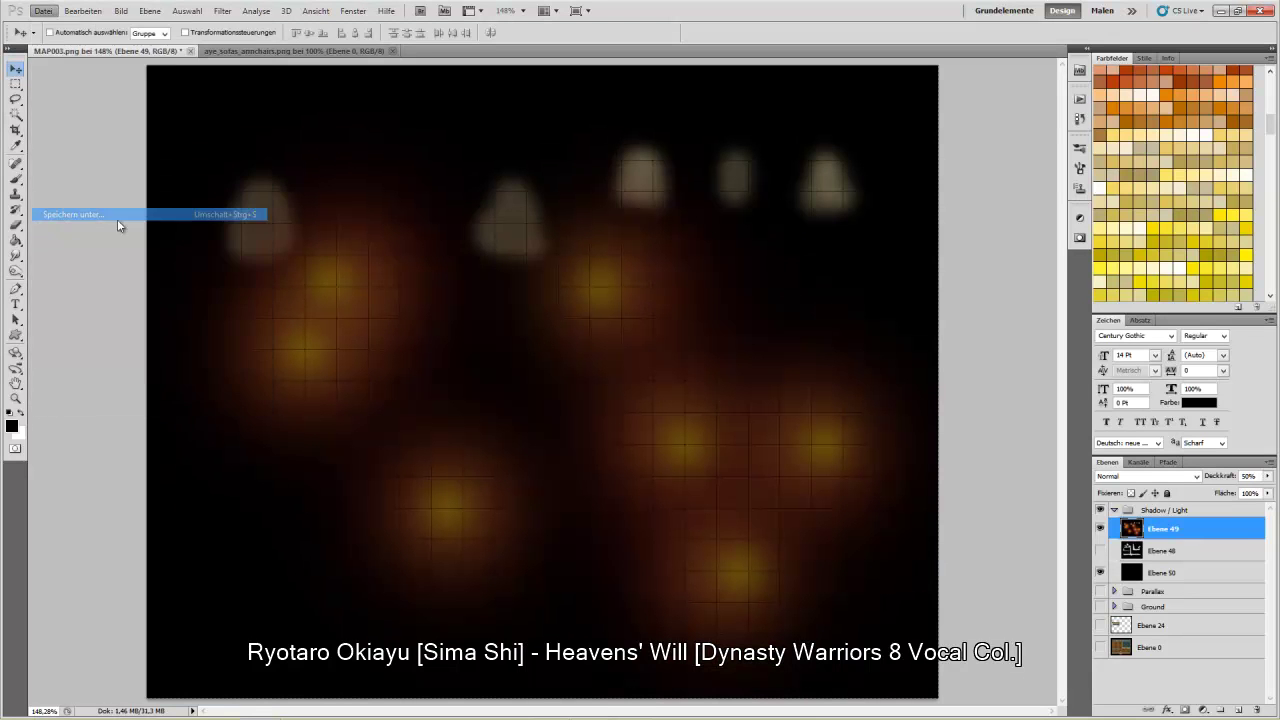
pyautogui.press('Tab')
pyautogui.hotkey('alt', 'Down')
pyautogui.press('j')
pyautogui.press('Return')
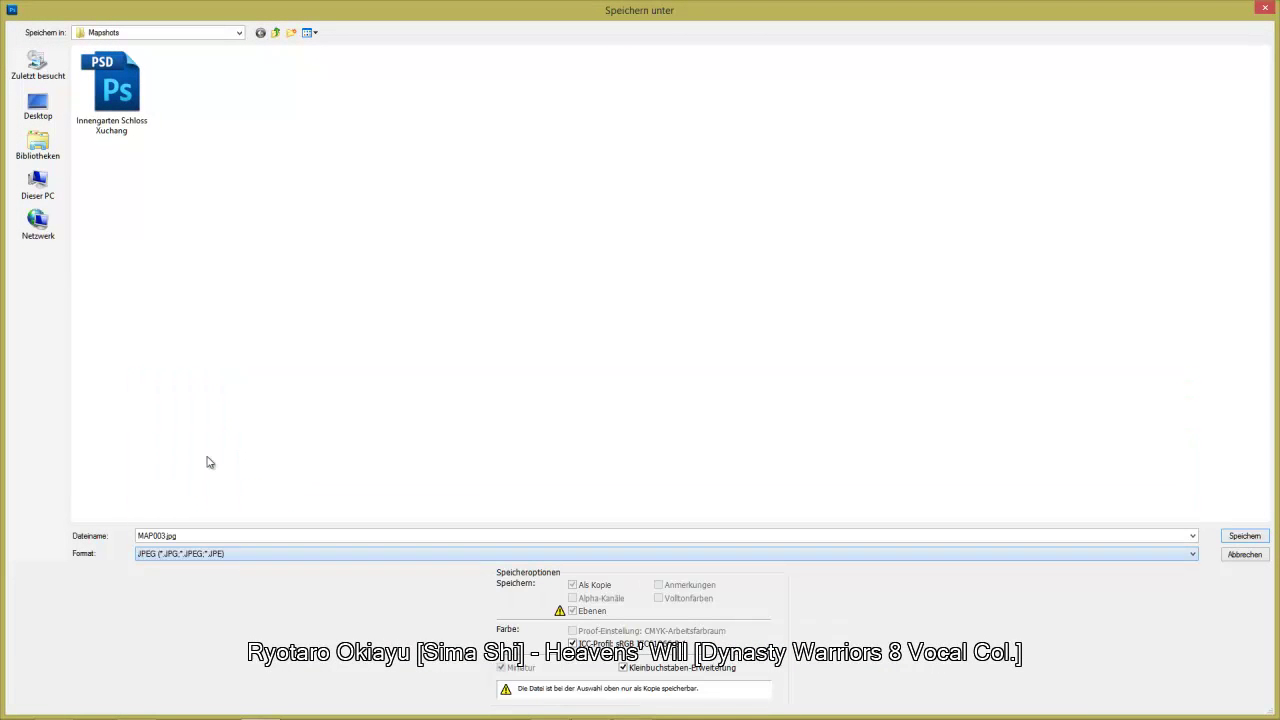
pyautogui.click(277, 34)
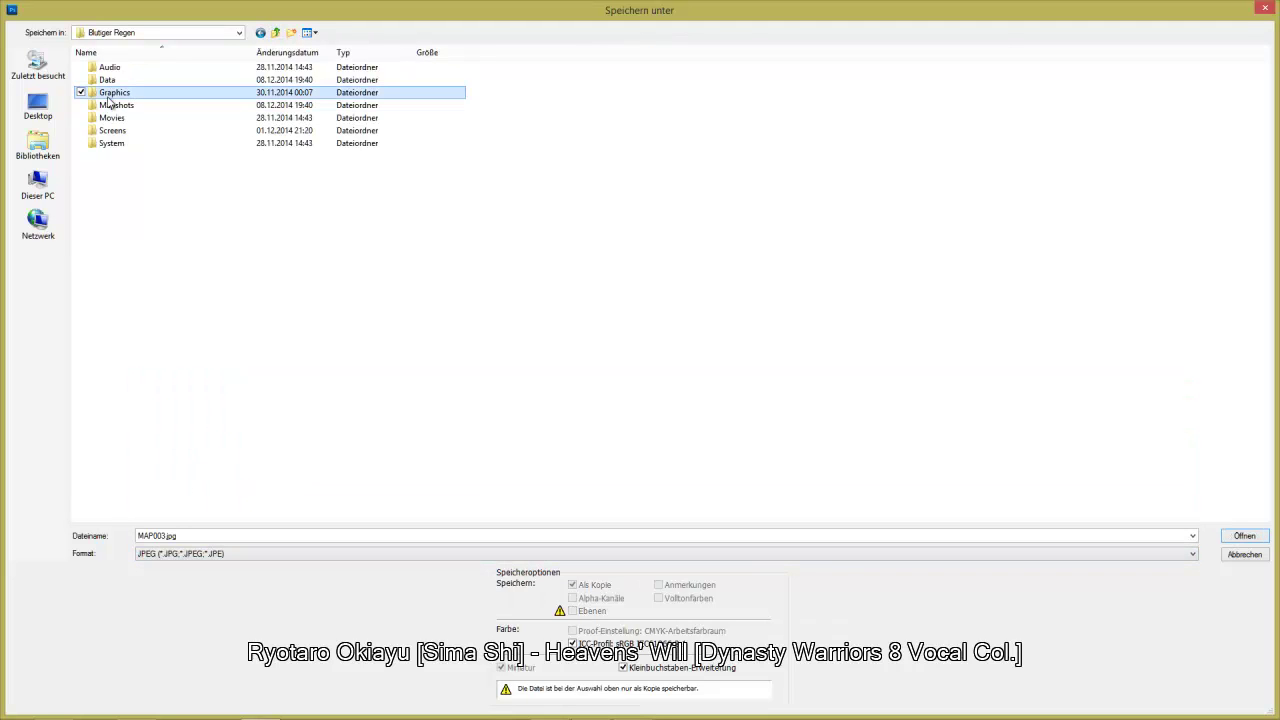
pyautogui.doubleClick(112, 92)
pyautogui.doubleClick(114, 143)
pyautogui.doubleClick(263, 88)
pyautogui.click(572, 269)
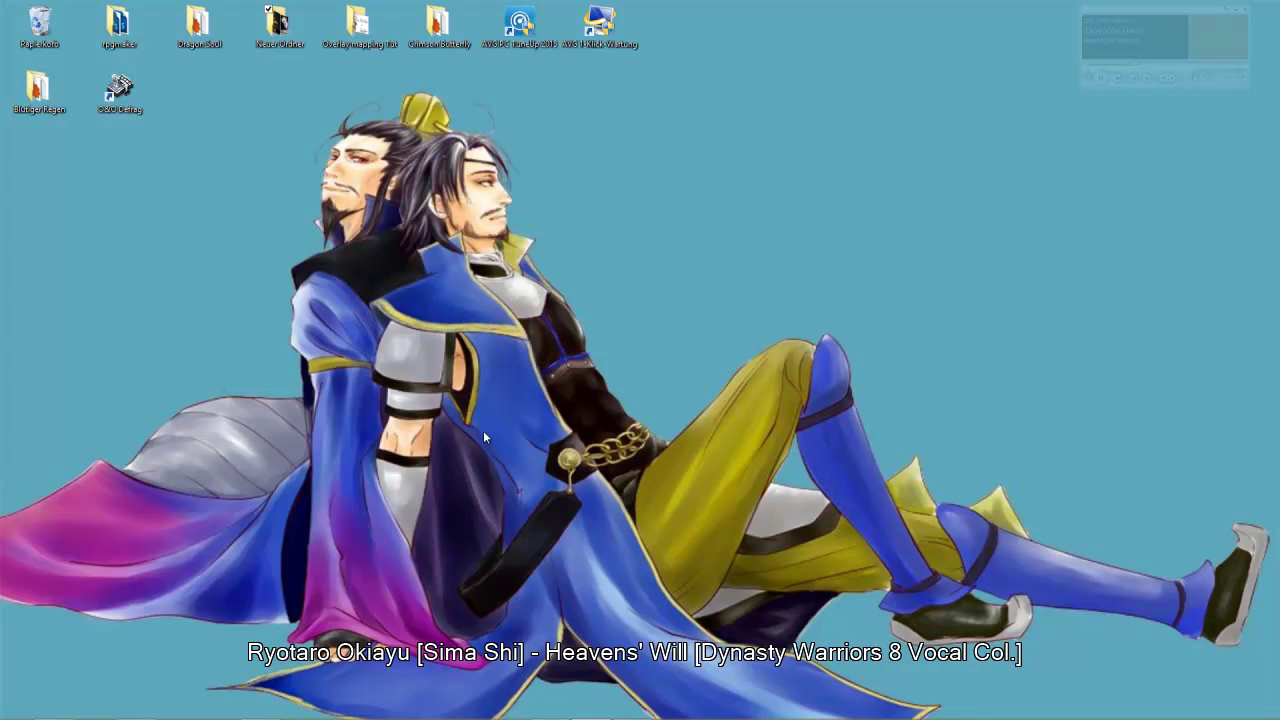
# Switch to RPG Maker VX Ace and playtest the Blutiger Regen project, starting a new game on MAP003
pyautogui.click(558, 708)
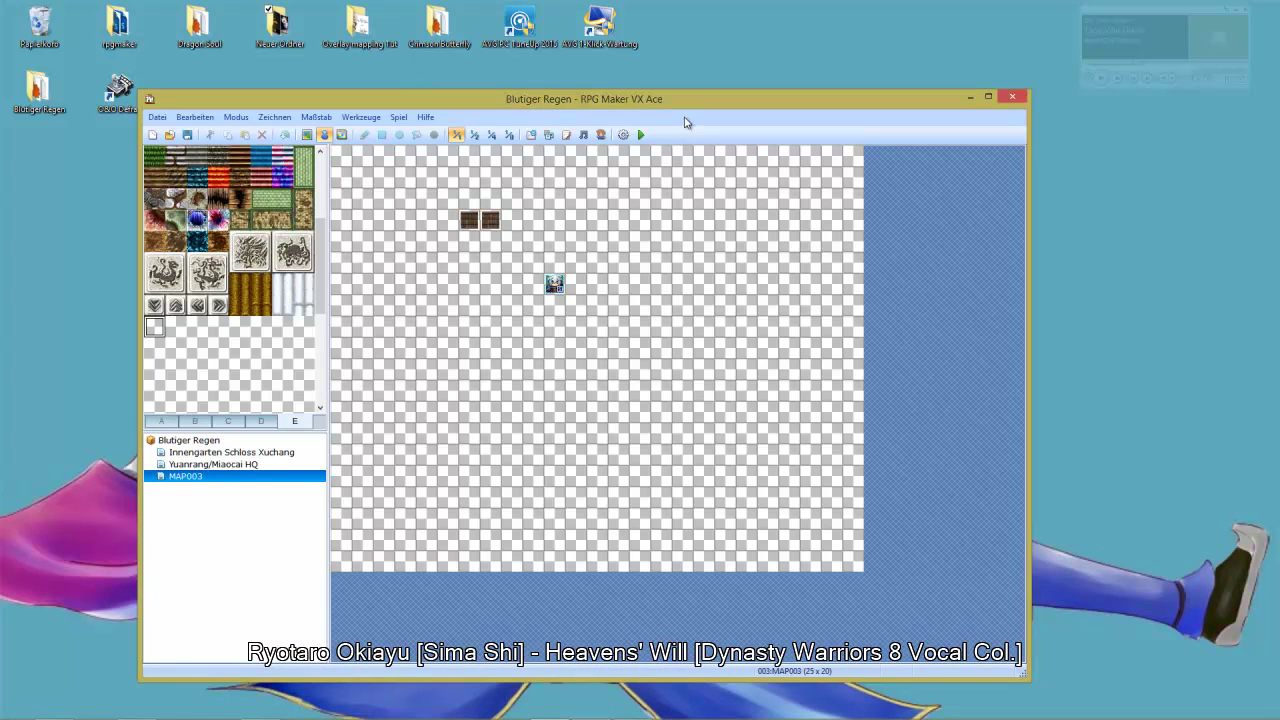
pyautogui.click(641, 134)
pyautogui.click(536, 424)
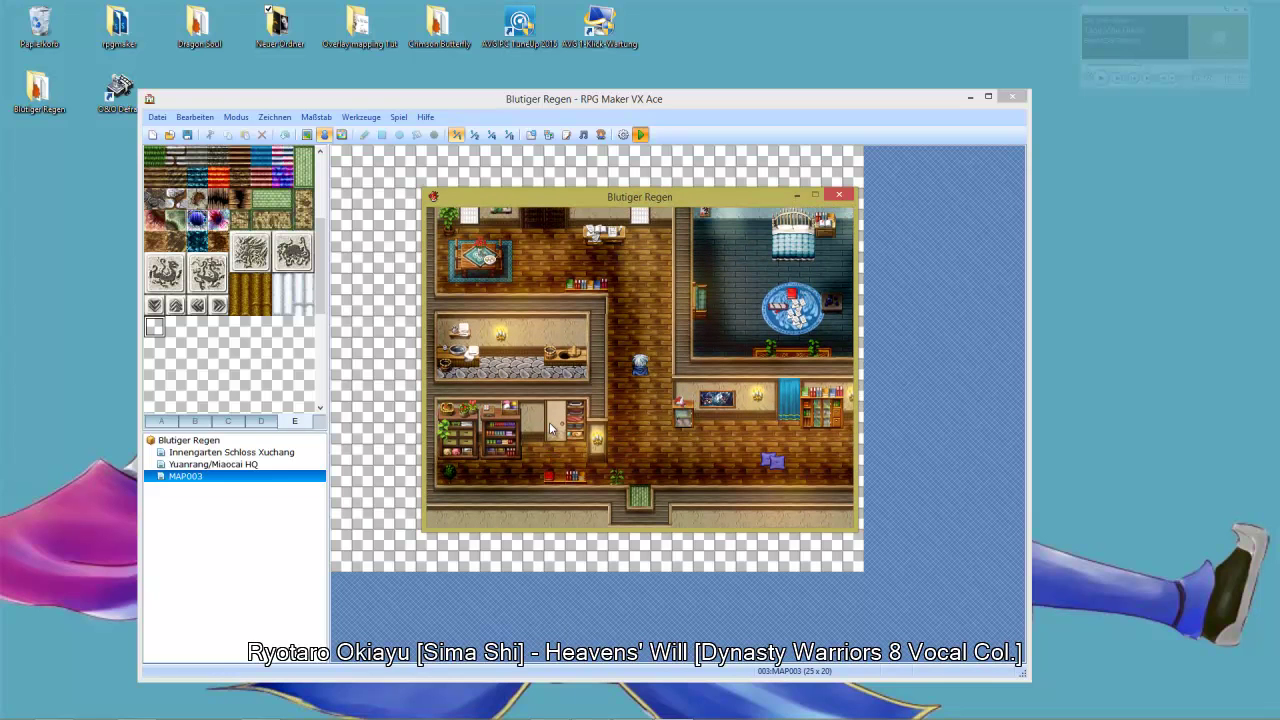
# Walk the character up and down the corridor and into the lower room to check the shadow and light overlays, and close the playtest
pyautogui.press('Up')
pyautogui.press('Up')
pyautogui.press('Up')
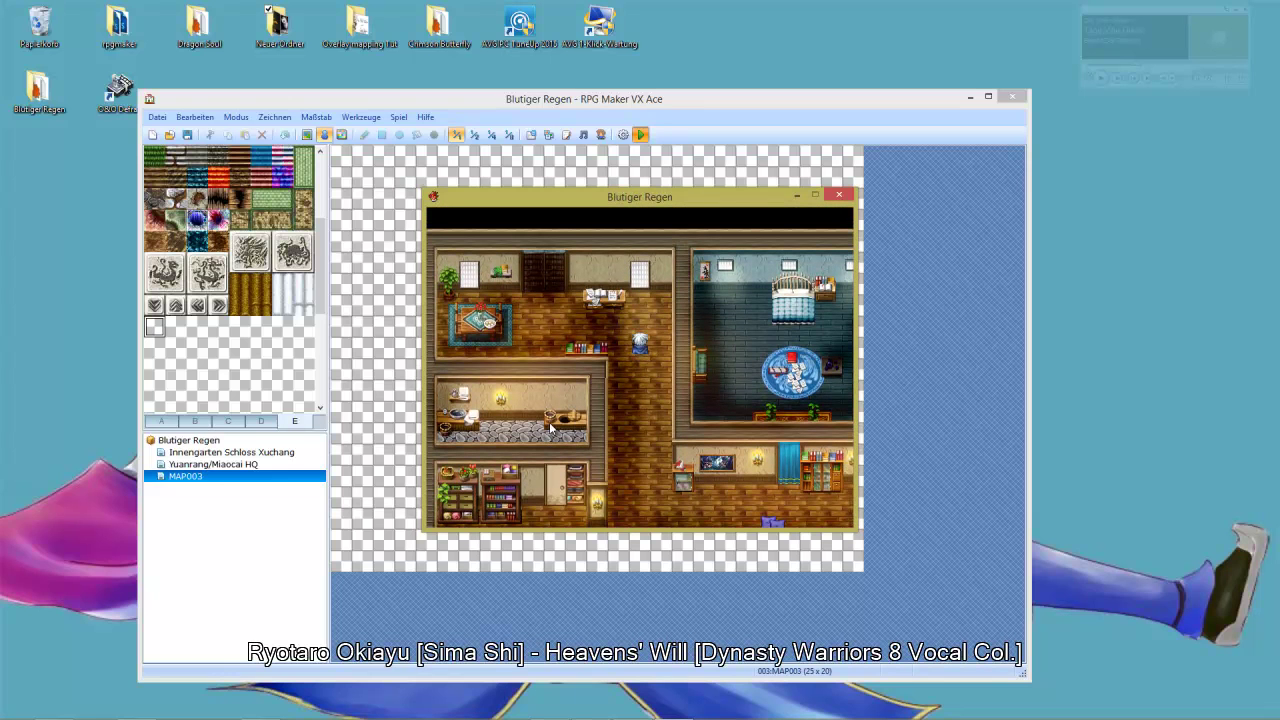
pyautogui.press('Down')
pyautogui.press('Down')
pyautogui.press('Down')
pyautogui.press('Down')
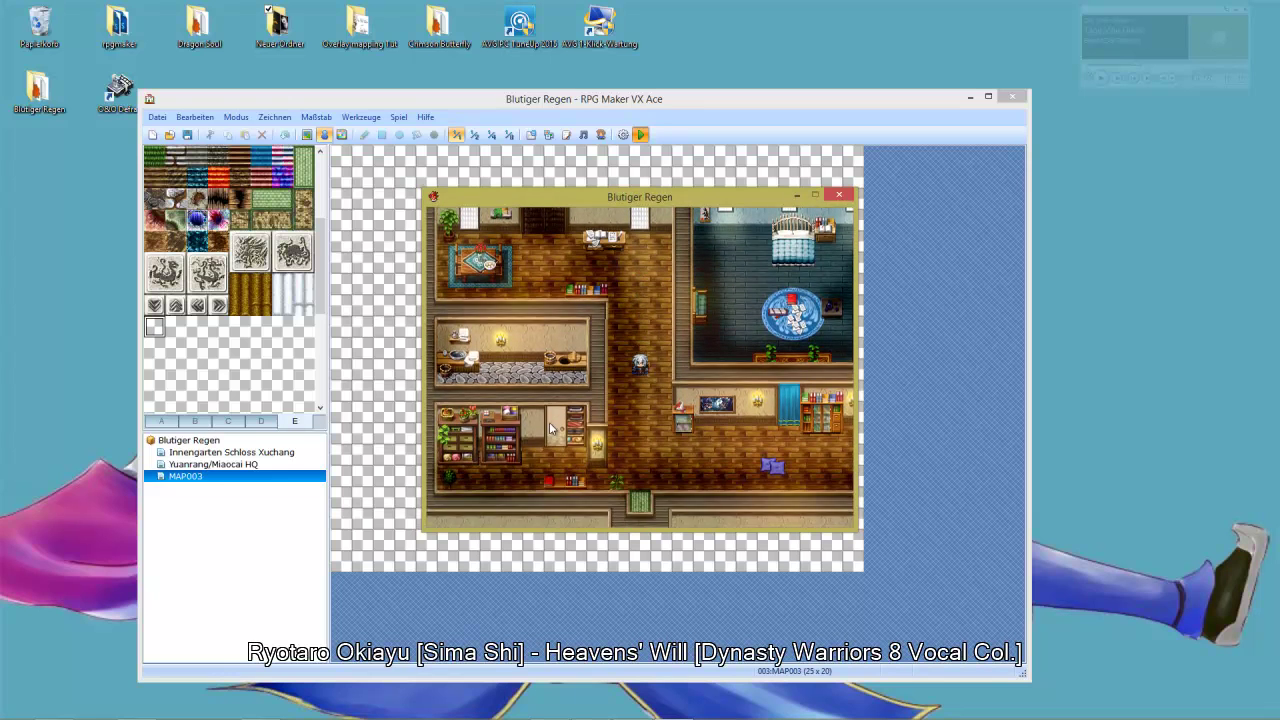
pyautogui.press('Down')
pyautogui.press('Down')
pyautogui.press('Right')
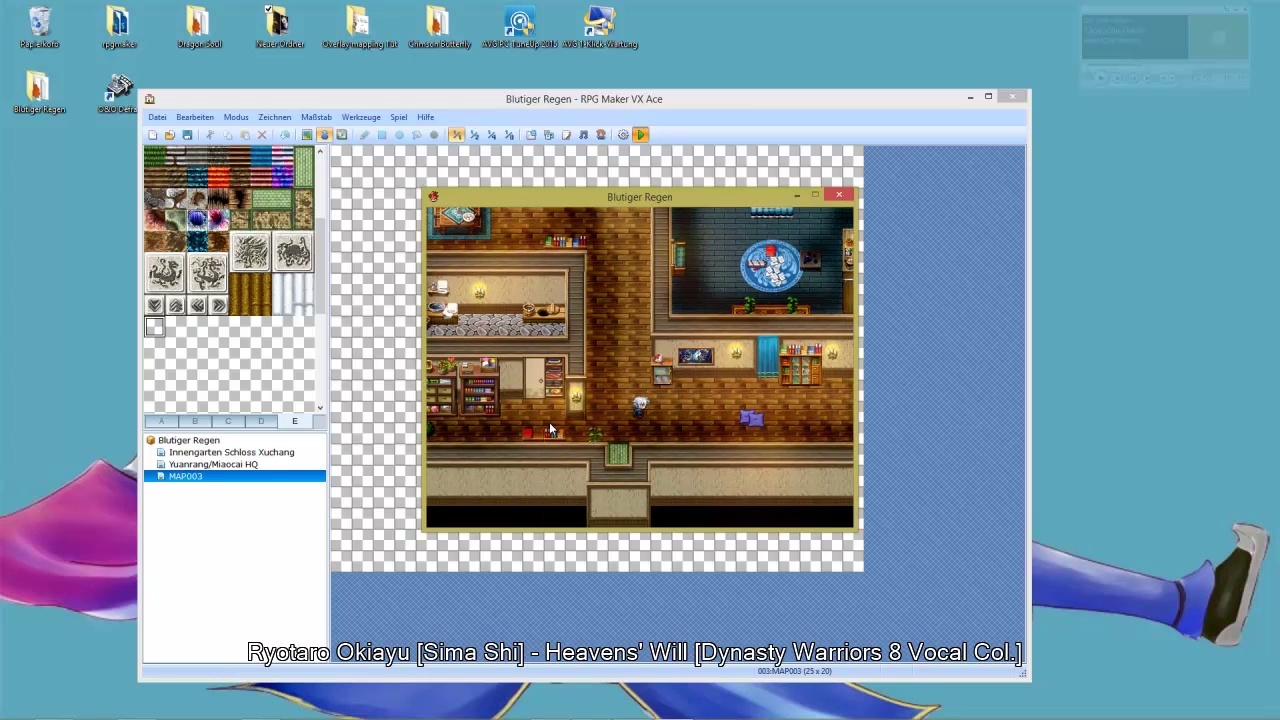
pyautogui.click(842, 198)
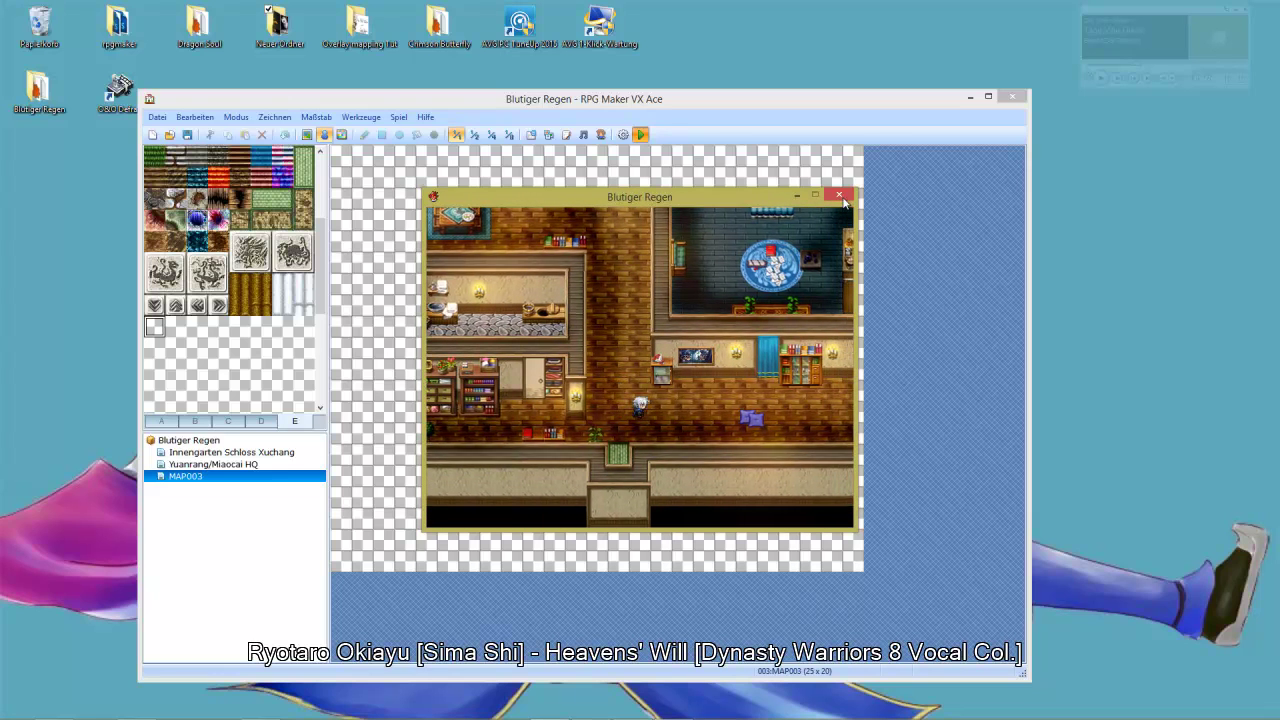
# Switch to Photoshop, set light layer Ebene 49 to 70% opacity, and start saving the image under another file format
pyautogui.moveTo(540, 712)
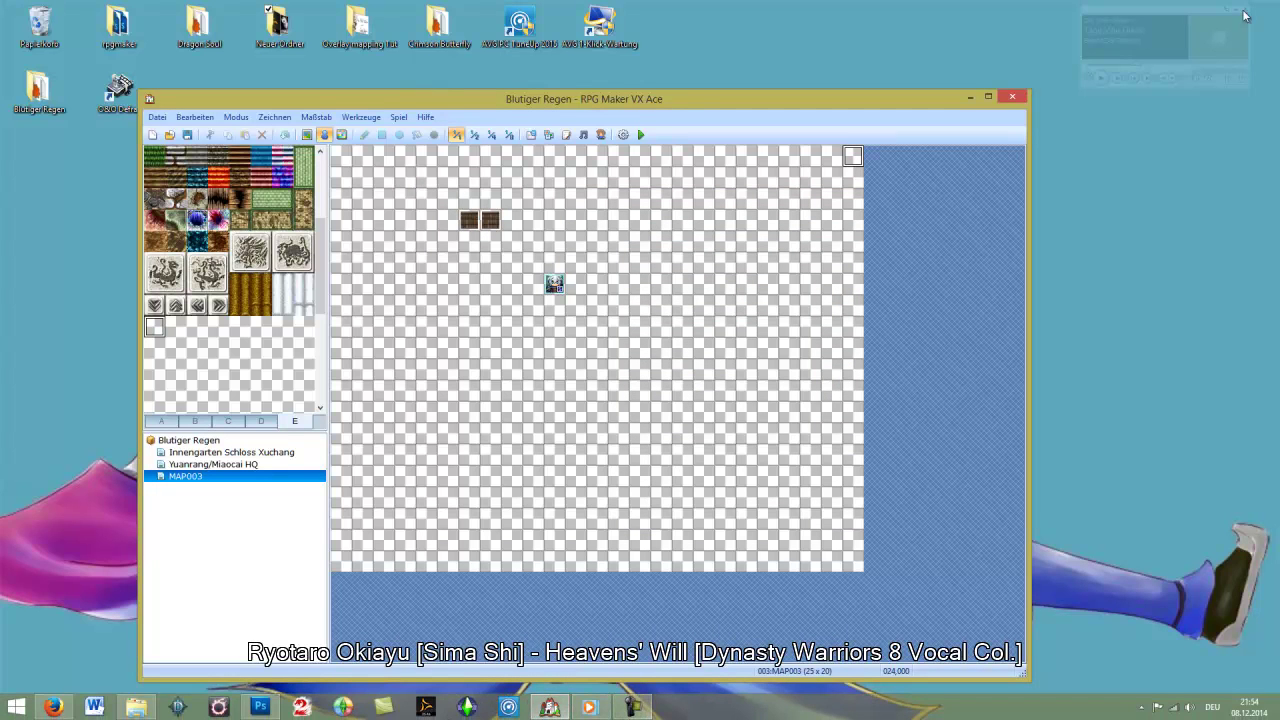
pyautogui.click(1065, 122)
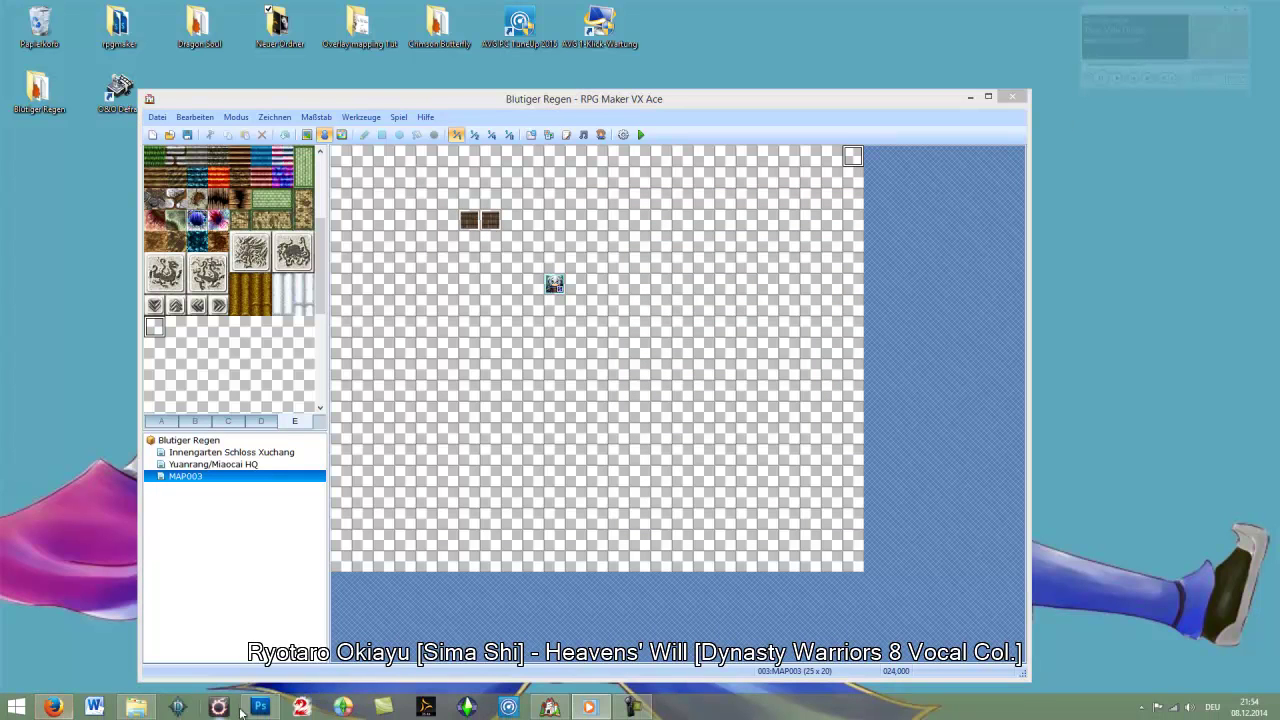
pyautogui.click(260, 711)
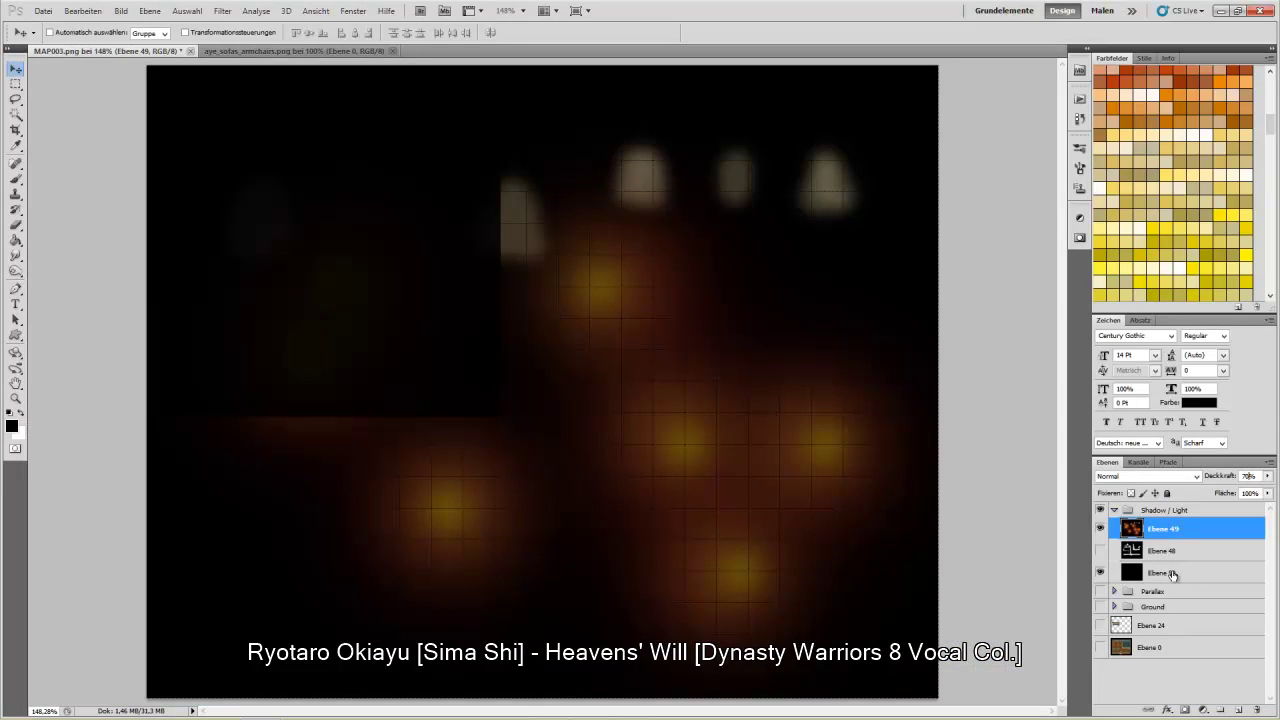
pyautogui.click(48, 11)
pyautogui.click(98, 205)
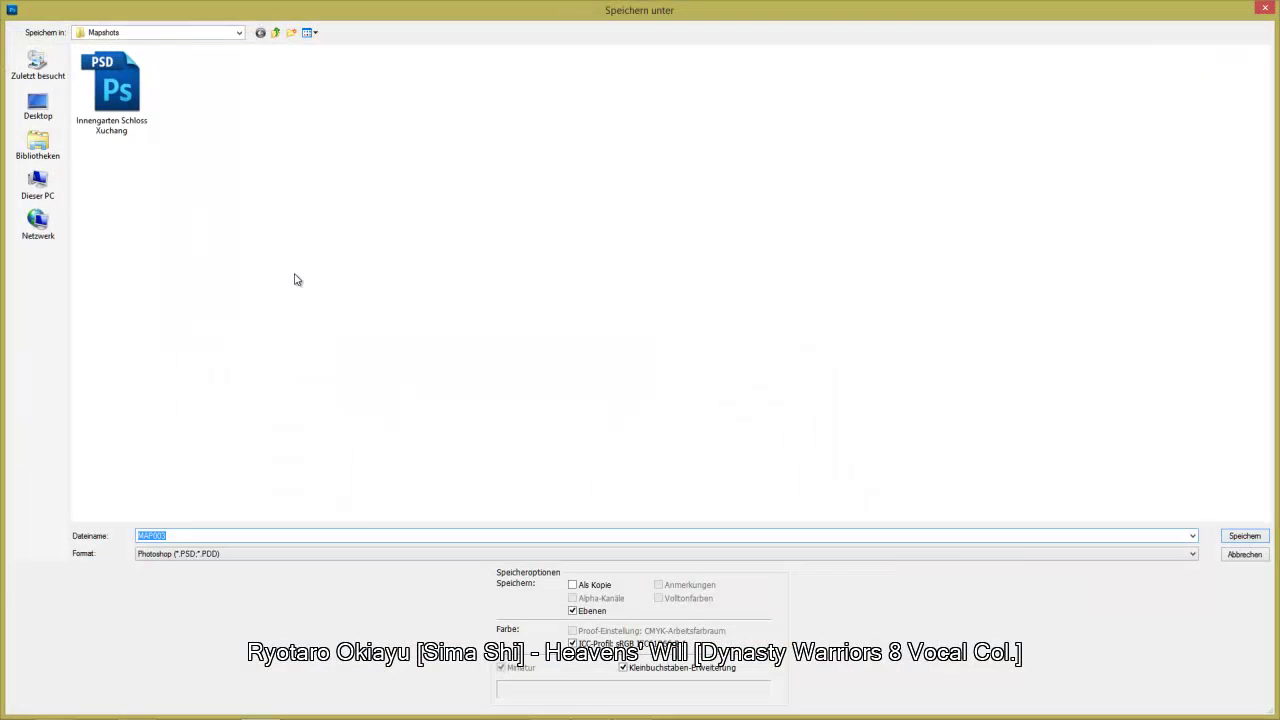
pyautogui.click(222, 554)
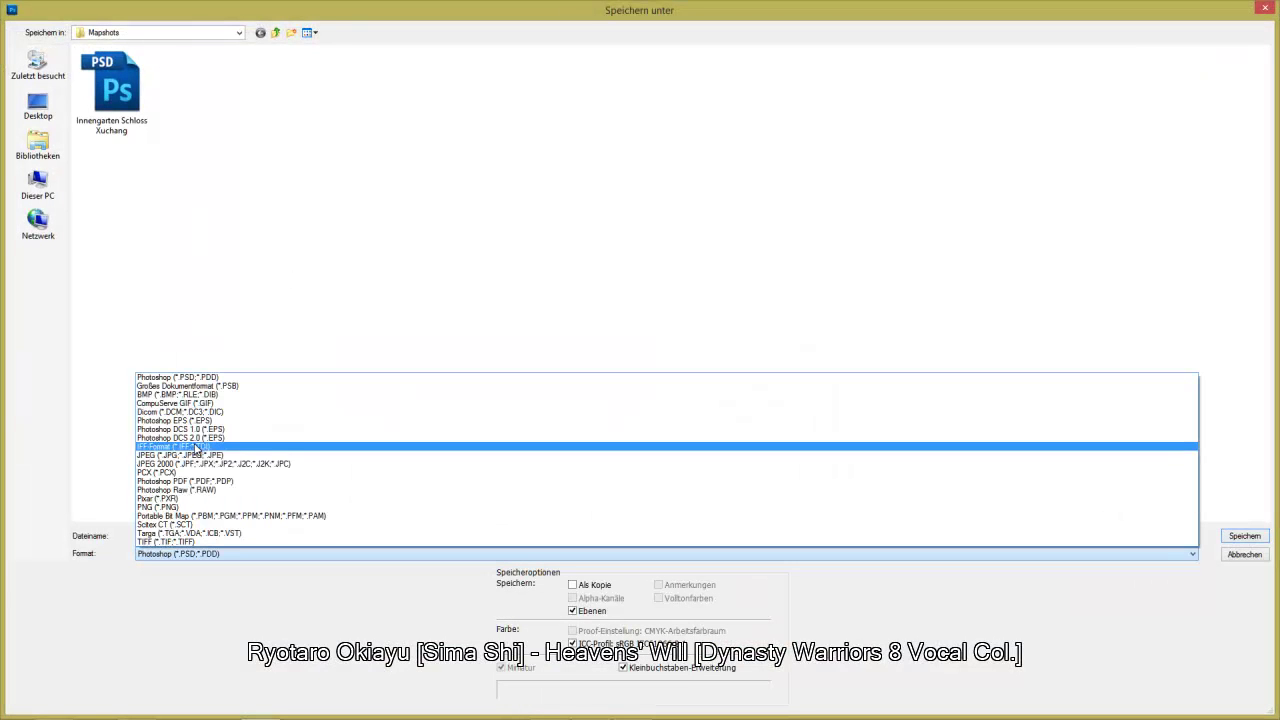